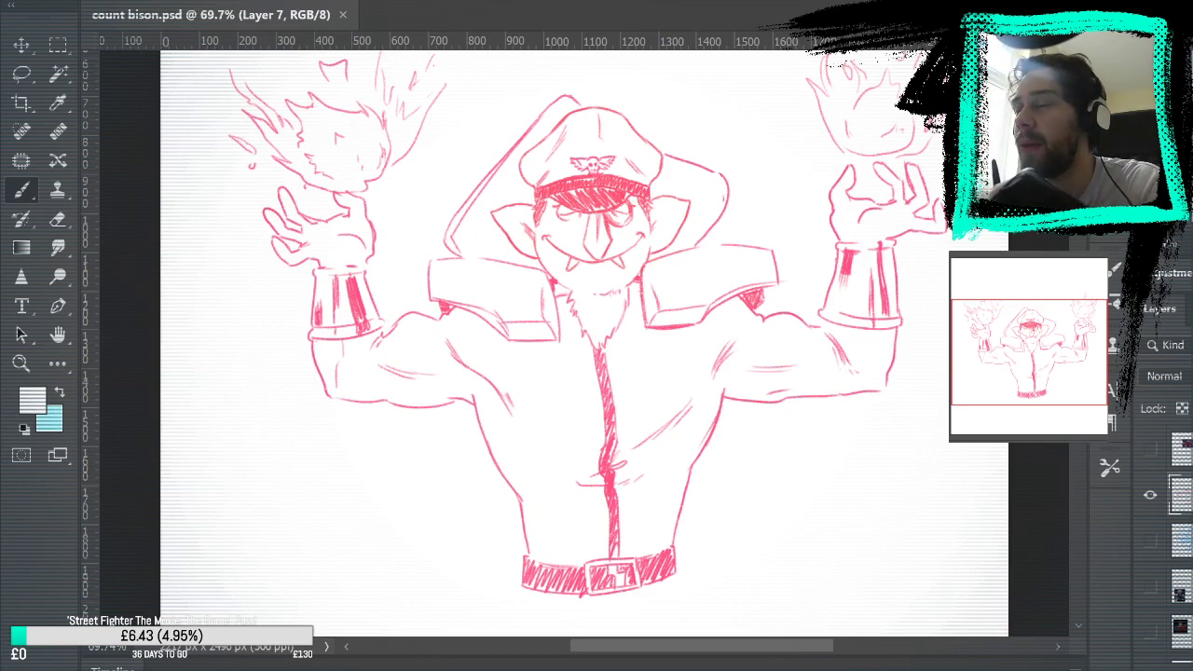
# Show more of the sketch at 50% zoom and reset the Brush tool's colours to default black and white.
pyautogui.press('x')
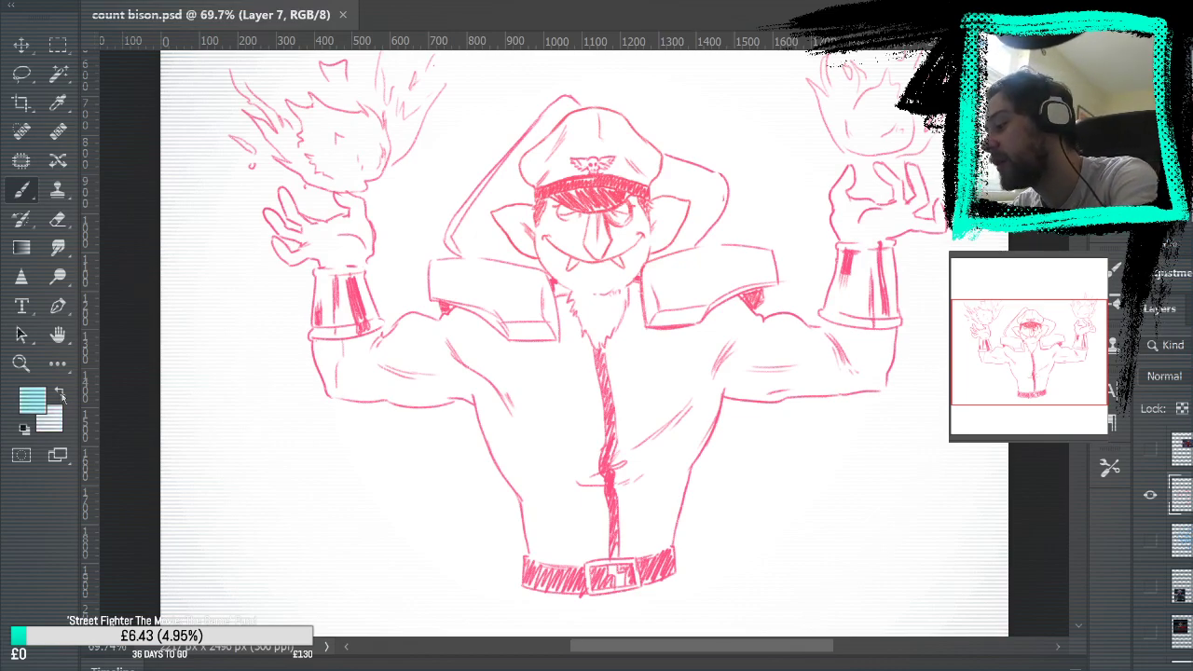
pyautogui.press('z')
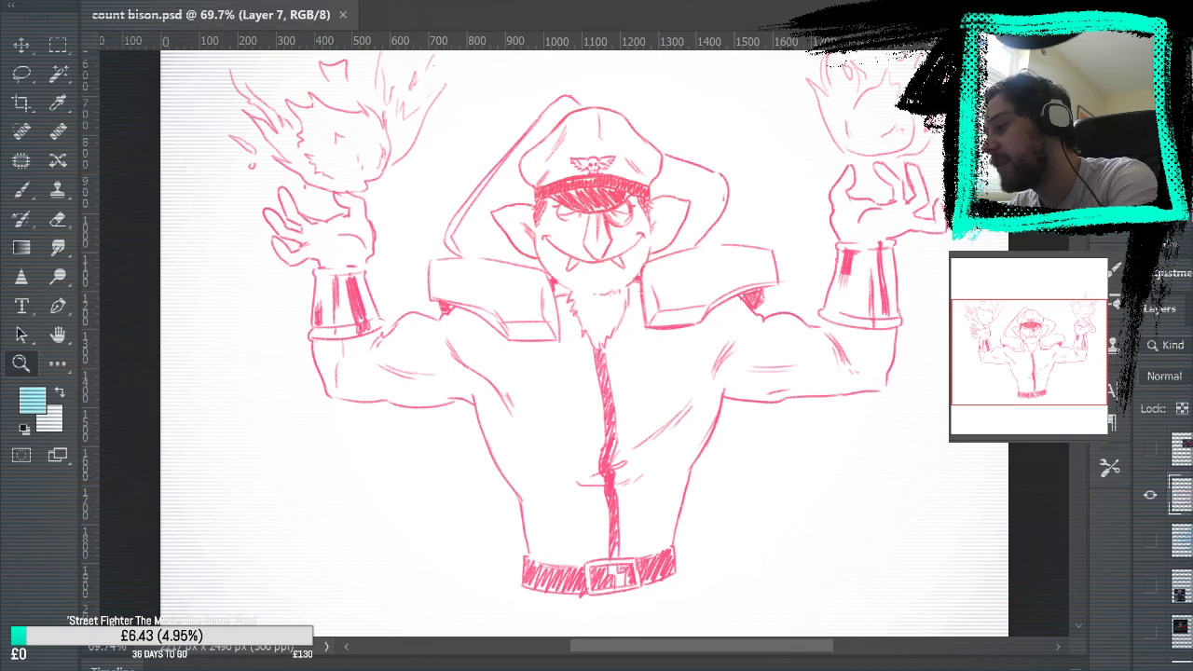
pyautogui.keyDown('alt'); pyautogui.click(551, 224); pyautogui.keyUp('alt')
pyautogui.keyDown('alt'); pyautogui.click(694, 342); pyautogui.keyUp('alt')
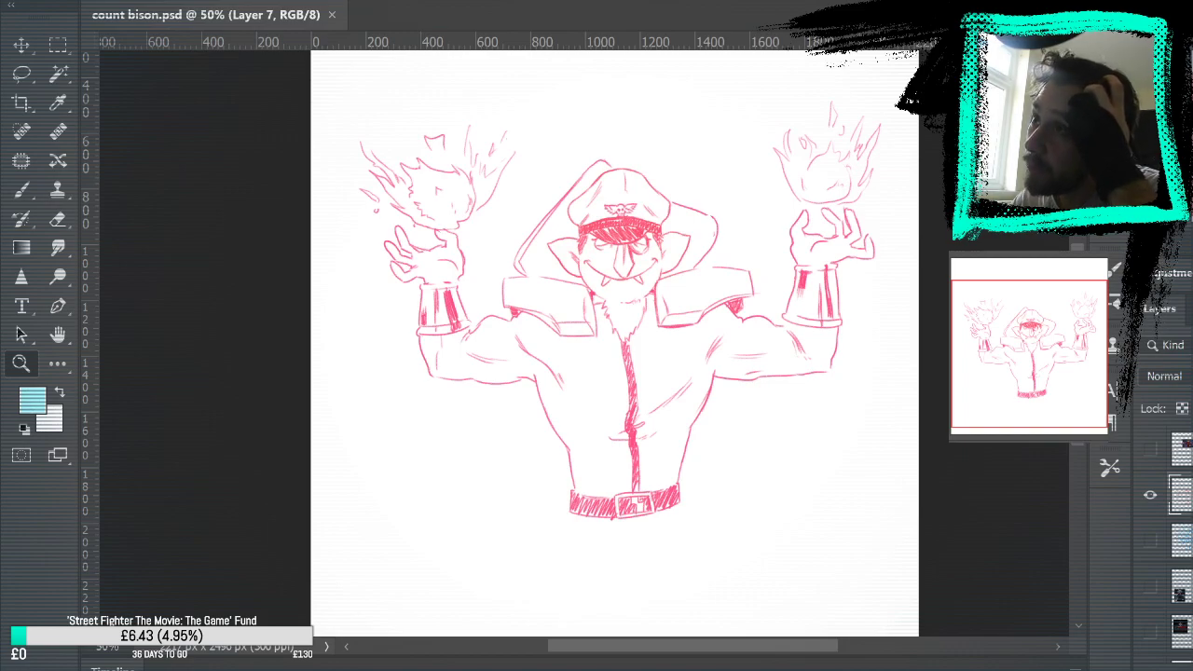
pyautogui.press('b')
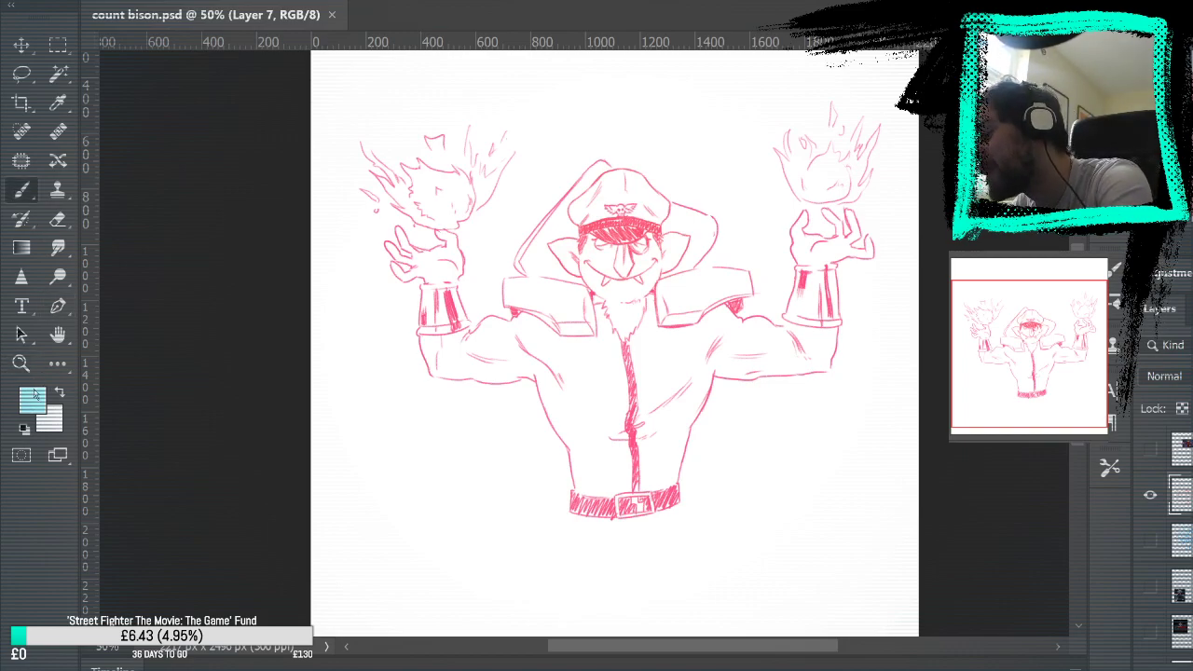
pyautogui.press('i')
pyautogui.press('b')
pyautogui.press('d')
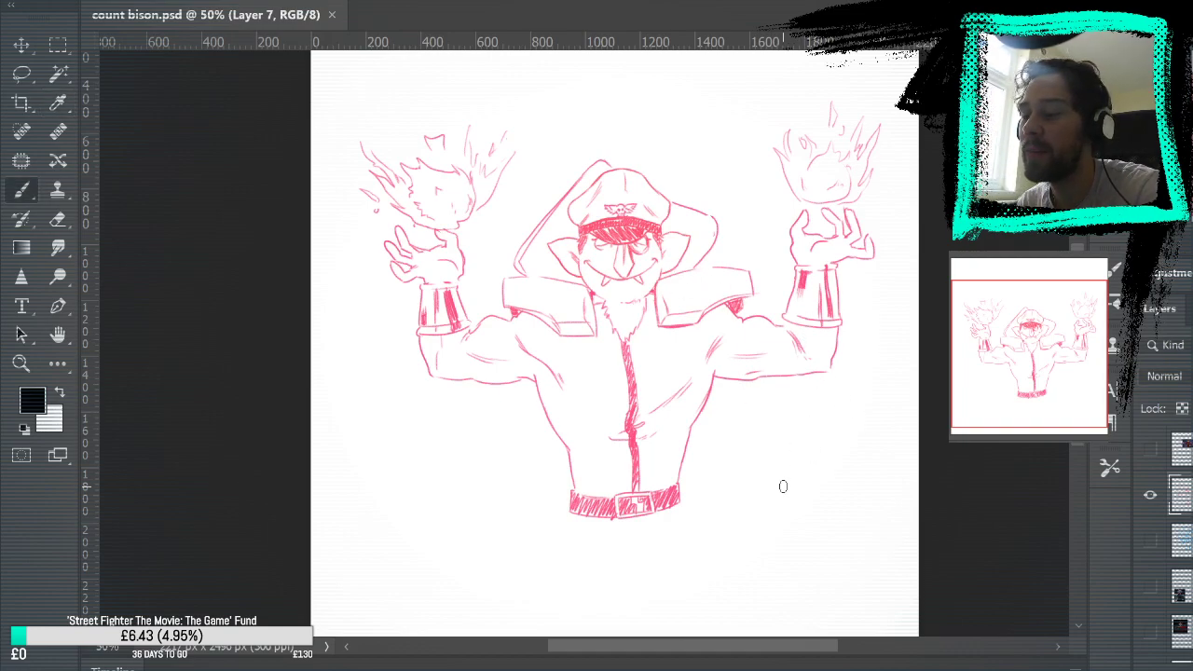
# Try a black brush stroke beside the sketched figure's torso and undo it.
pyautogui.moveTo(790, 473); pyautogui.dragTo(830, 512)
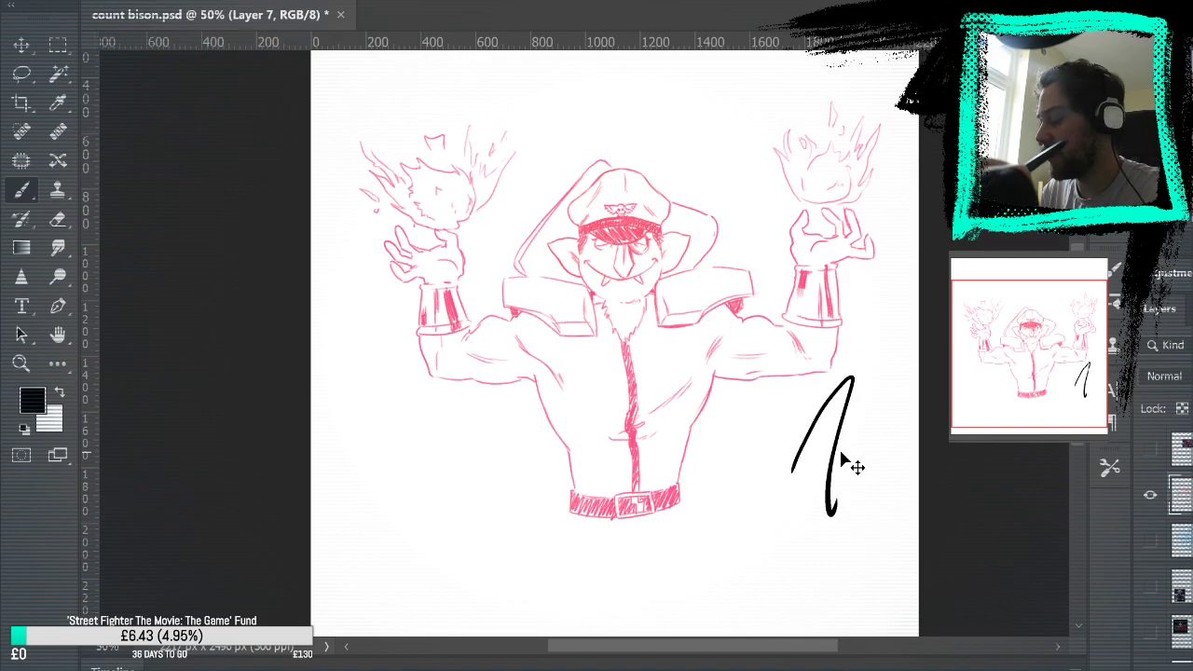
pyautogui.hotkey('ctrl', 'z')
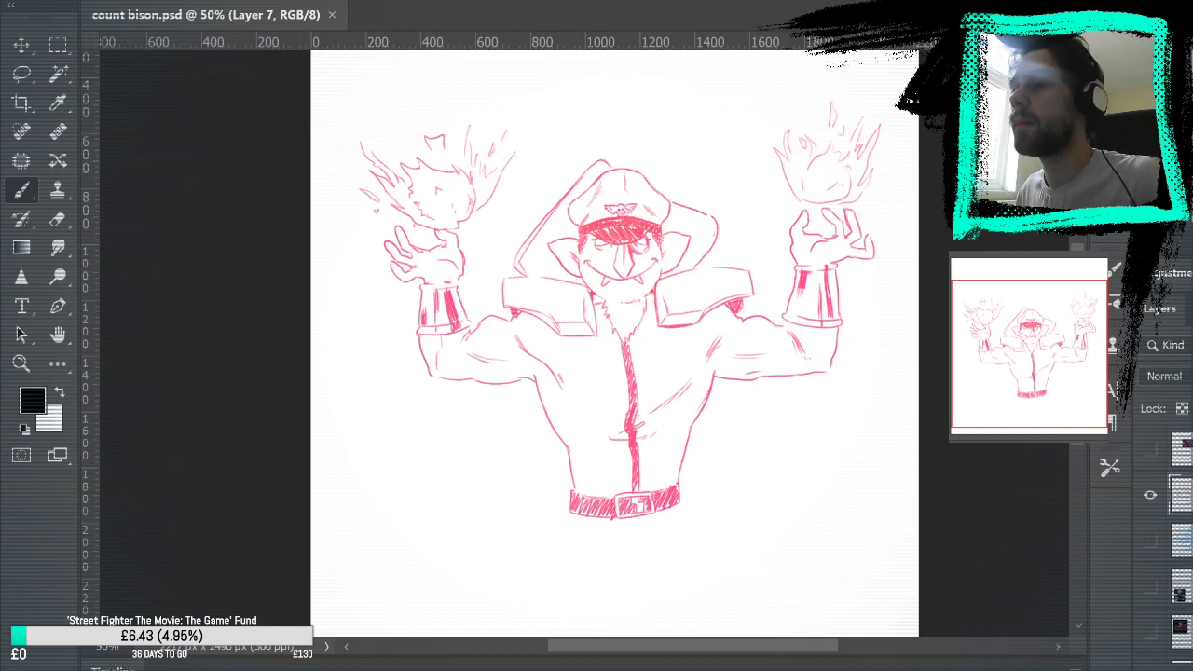
# Paste the fighting-game crowd artwork as a new layer and enlarge it to nearly the canvas width.
pyautogui.hotkey('ctrl', 'v')
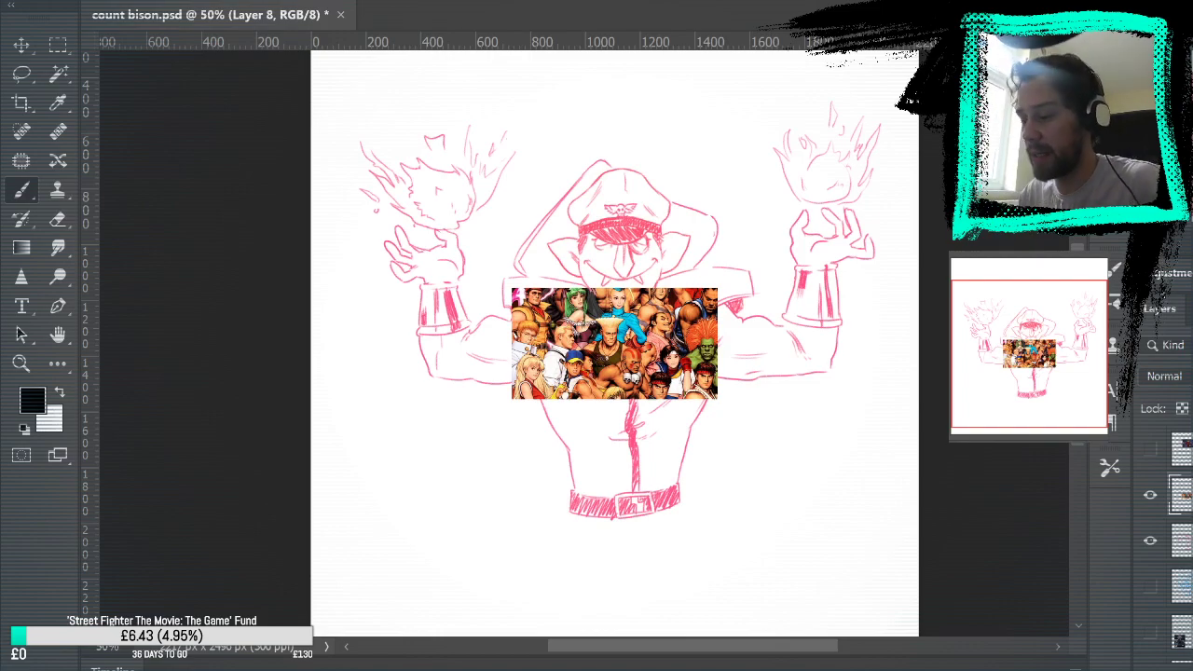
pyautogui.hotkey('ctrl', 't')
pyautogui.moveTo(720, 279); pyautogui.dragTo(860, 125)
pyautogui.press('Return')
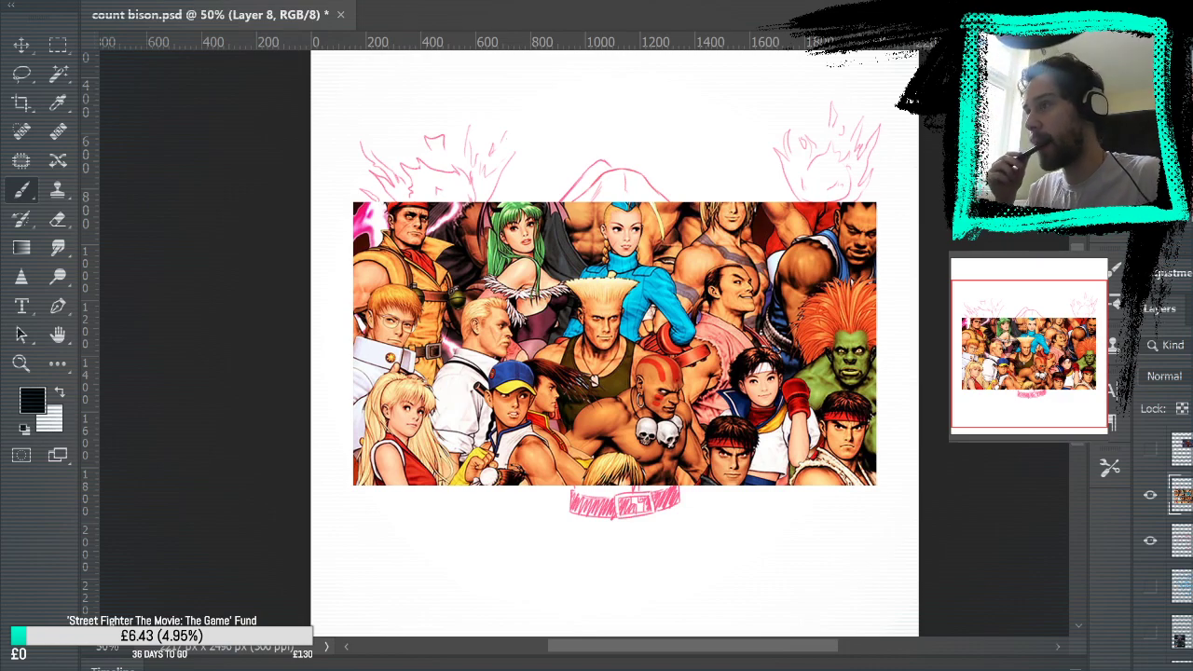
# Paste the Wii Tatsunoko vs. Capcom cover as a new layer and enlarge it to most of the canvas height.
pyautogui.hotkey('ctrl', 'v')
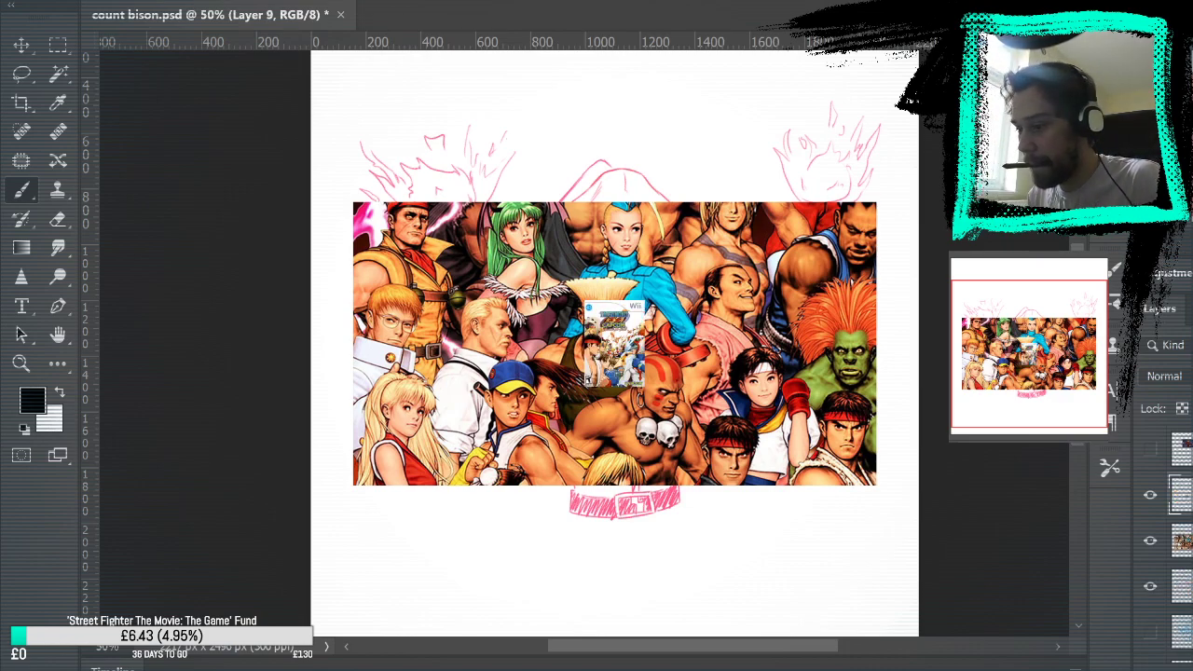
pyautogui.hotkey('ctrl', 't')
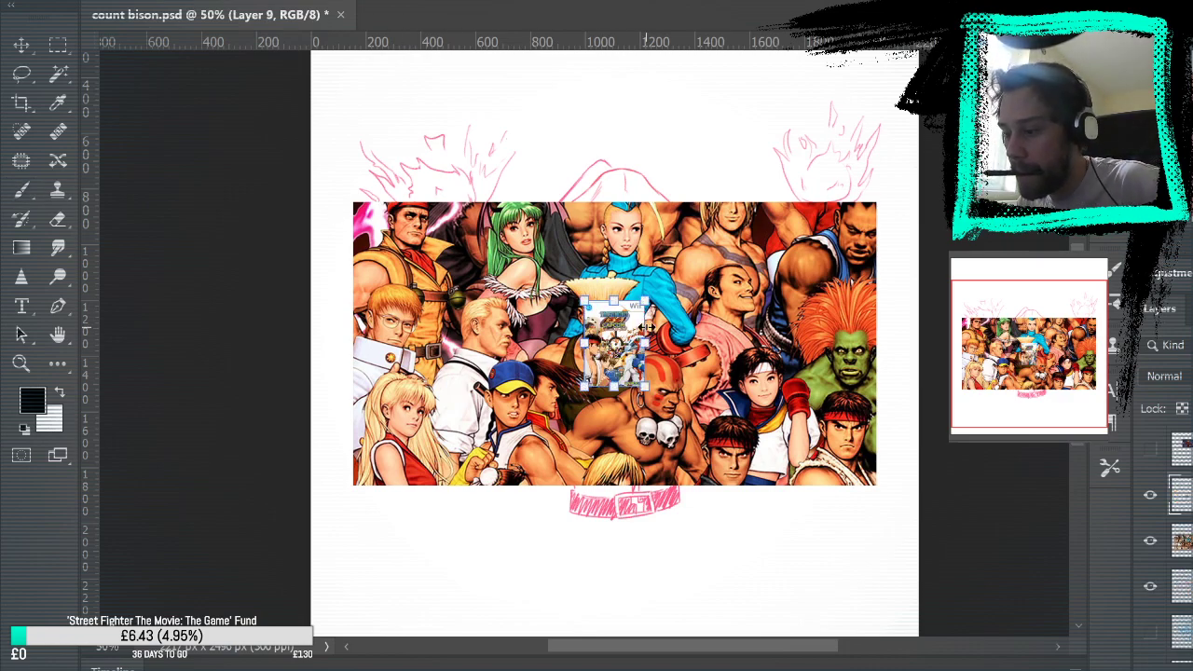
pyautogui.moveTo(645, 301); pyautogui.dragTo(806, 68)
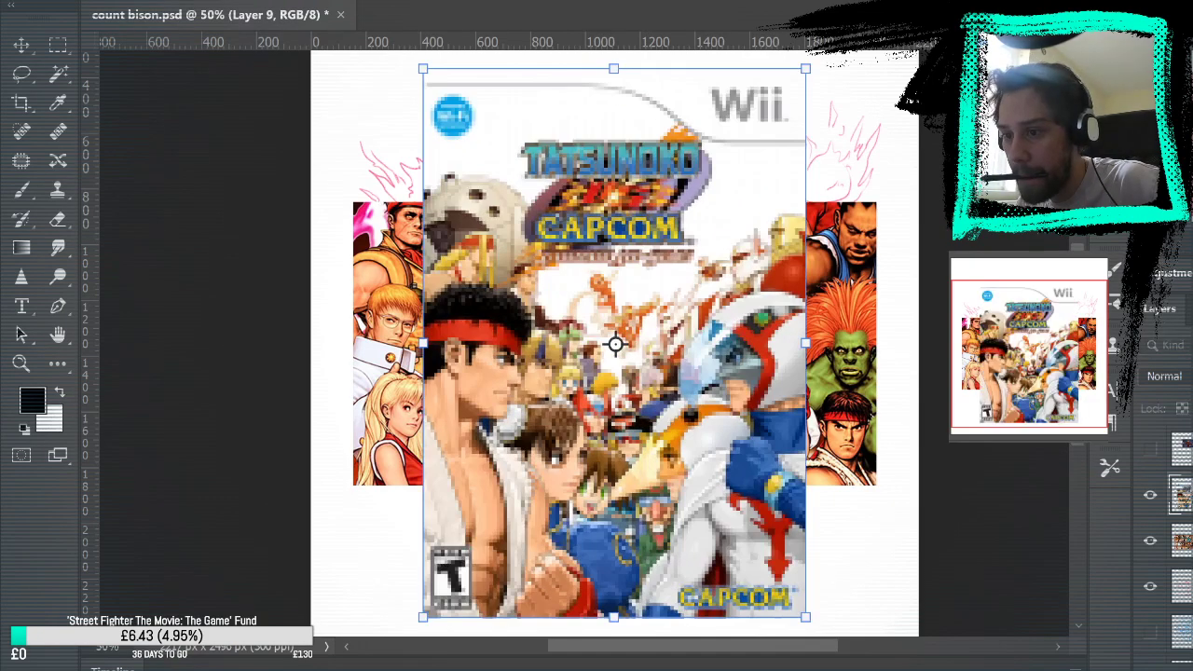
pyautogui.press('Return')
# Examine the character artwork on the Wii cover up close.
pyautogui.press('z')
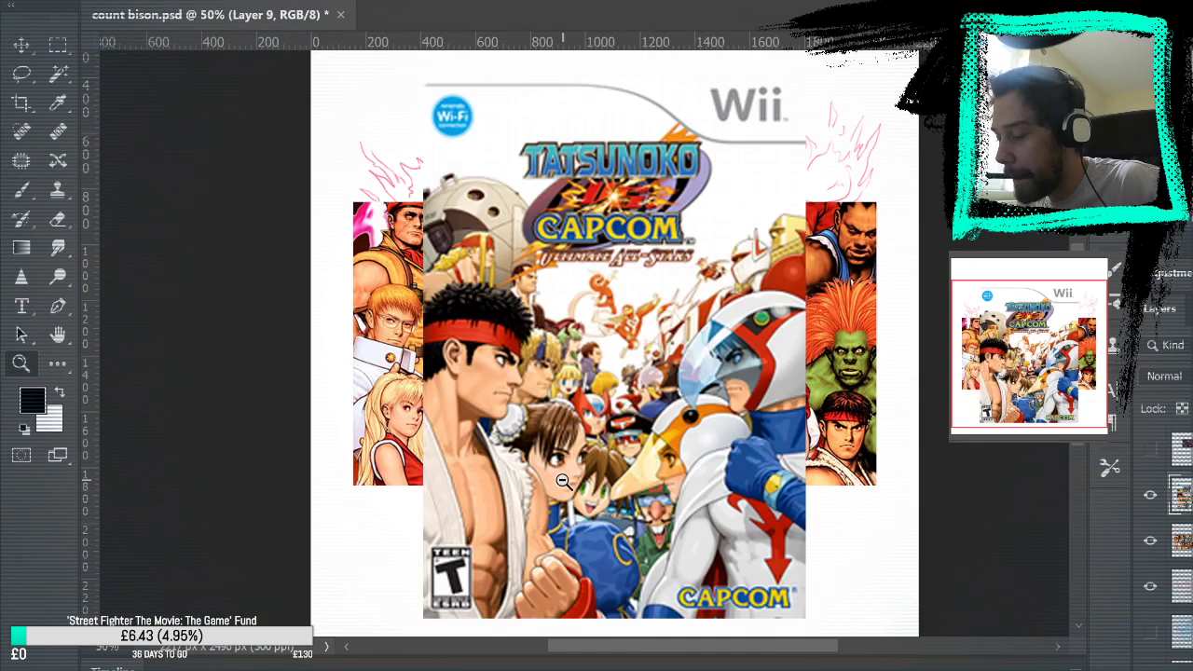
pyautogui.keyDown('alt'); pyautogui.click(519, 434); pyautogui.keyUp('alt')
pyautogui.keyDown('alt'); pyautogui.click(520, 433); pyautogui.keyUp('alt')
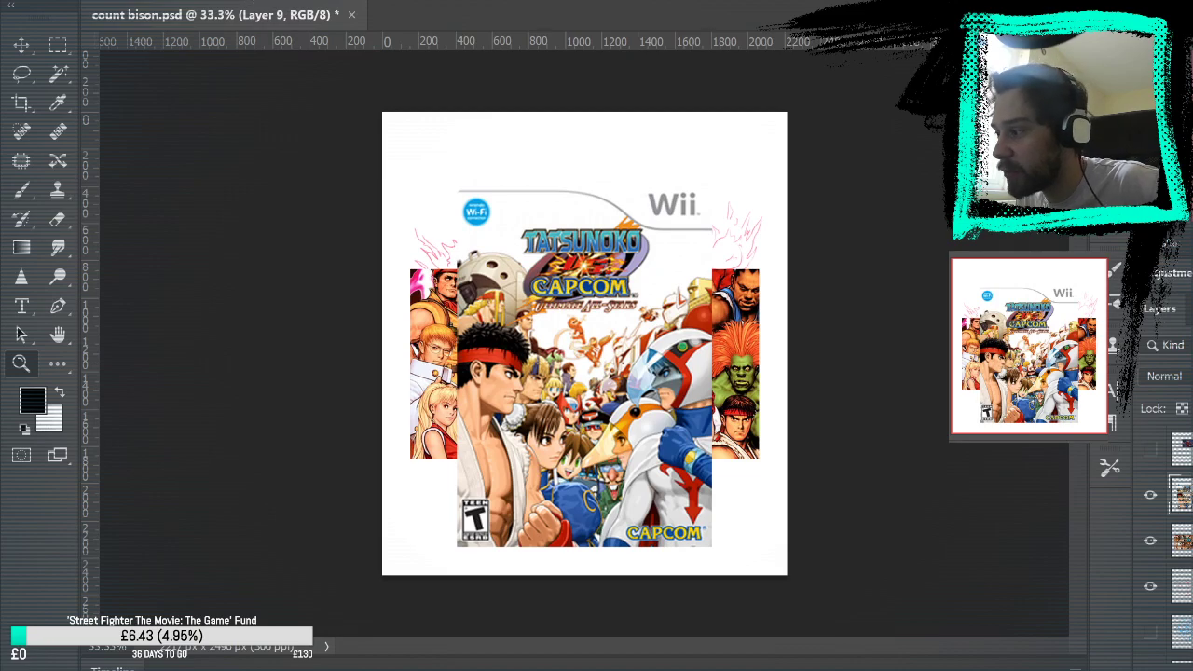
pyautogui.click(506, 523)
pyautogui.click(506, 522)
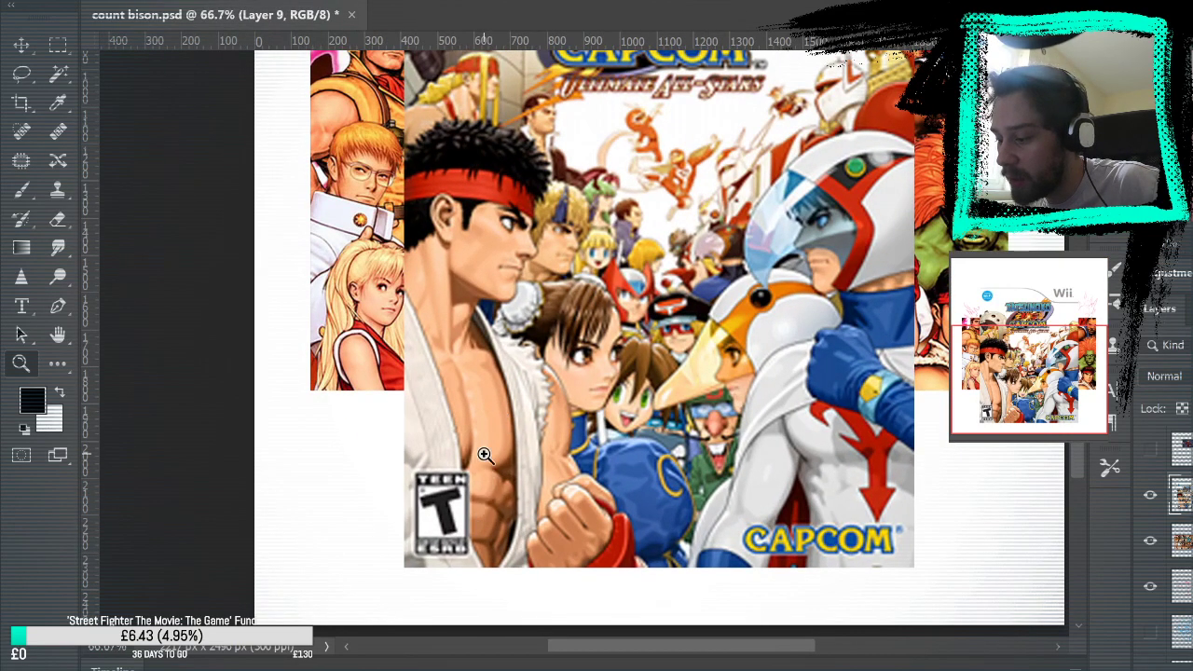
pyautogui.scroll(3, 381, 314)
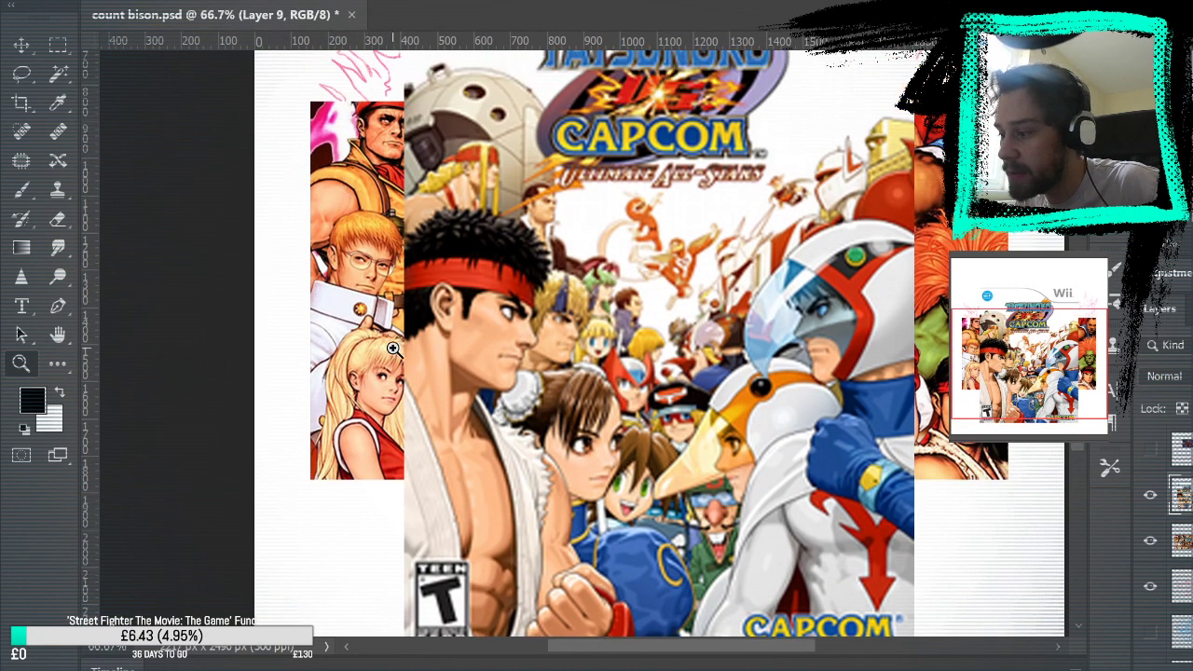
pyautogui.scroll(-2, 373, 391)
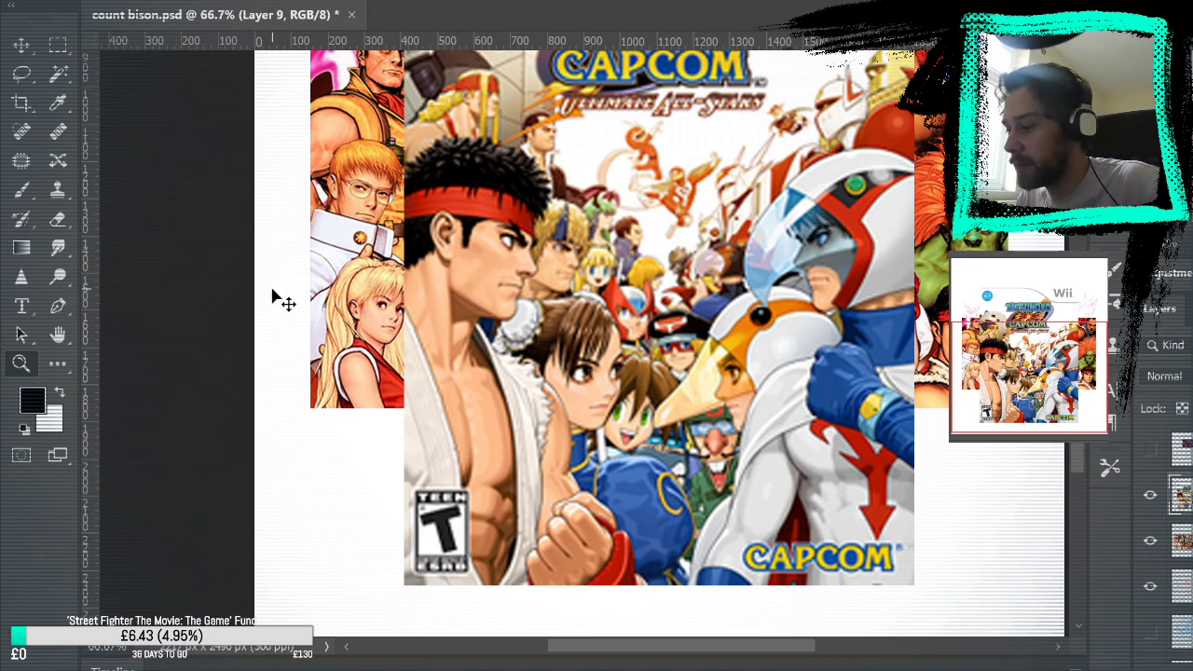
# Paste the Tatsunoko vs. Capcom Ultimate All-Stars banner as a new layer and enlarge it across most of the canvas.
pyautogui.hotkey('ctrl', 'v')
pyautogui.hotkey('ctrl', 't')
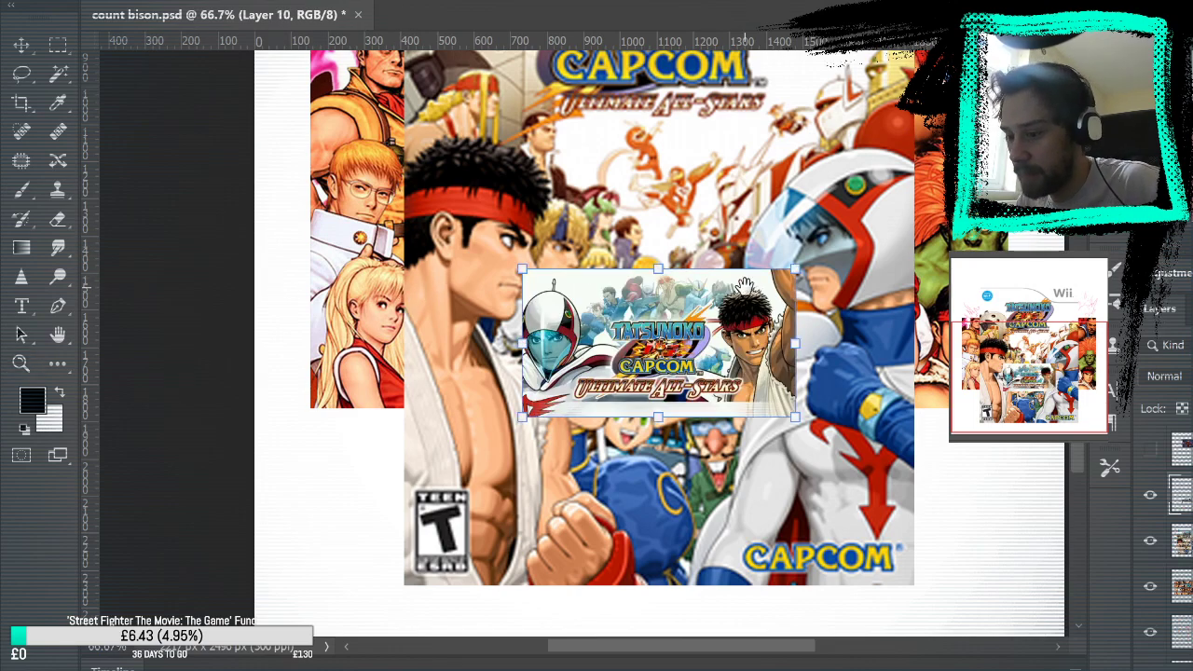
pyautogui.moveTo(798, 268); pyautogui.dragTo(1023, 137)
pyautogui.press('Return')
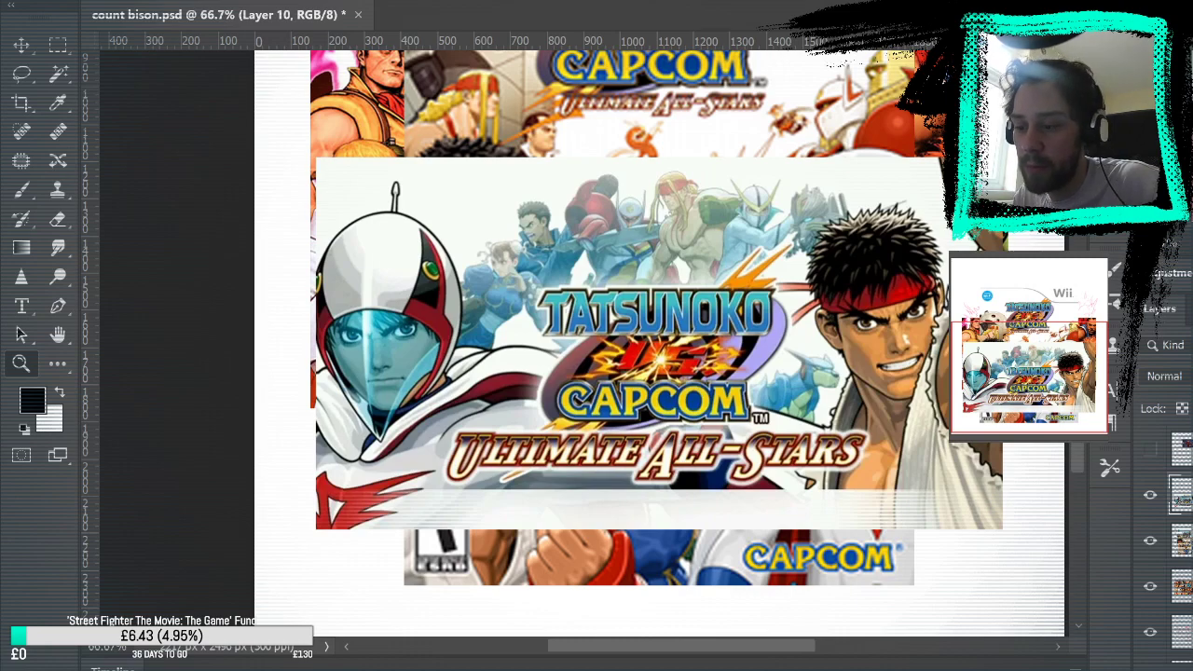
# Hide the Ultimate All-Stars banner layer and delete the Wii cover layer.
pyautogui.click(1152, 495)
pyautogui.click(20, 43)
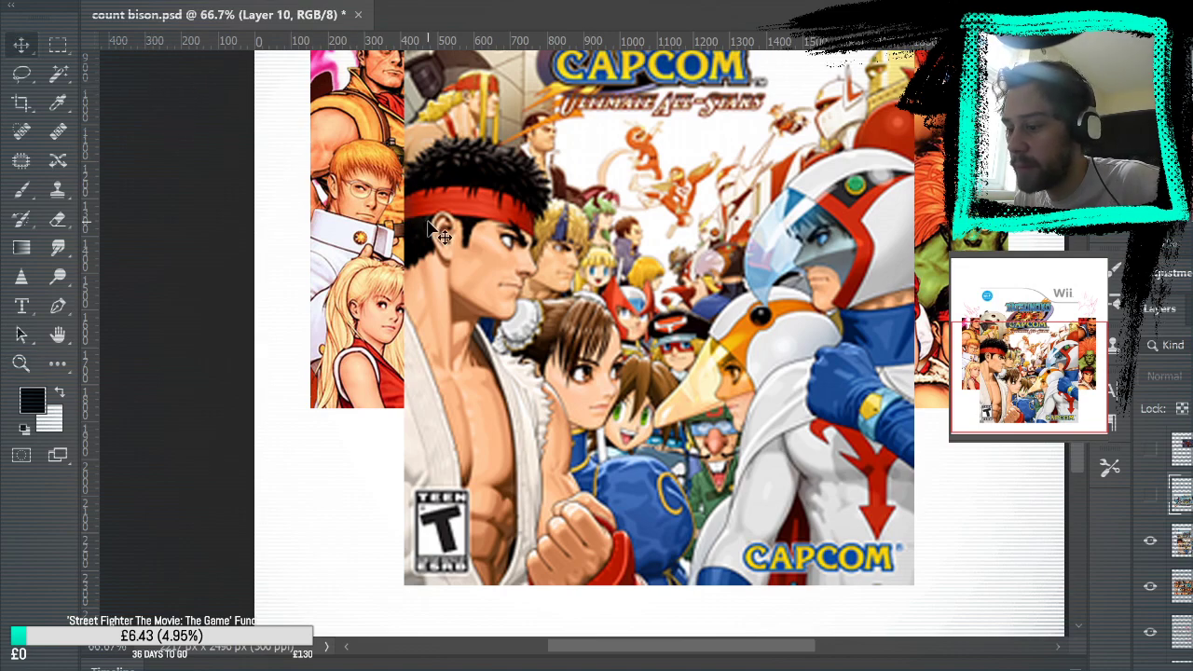
pyautogui.hotkey('alt', '[')
pyautogui.click(1150, 631)
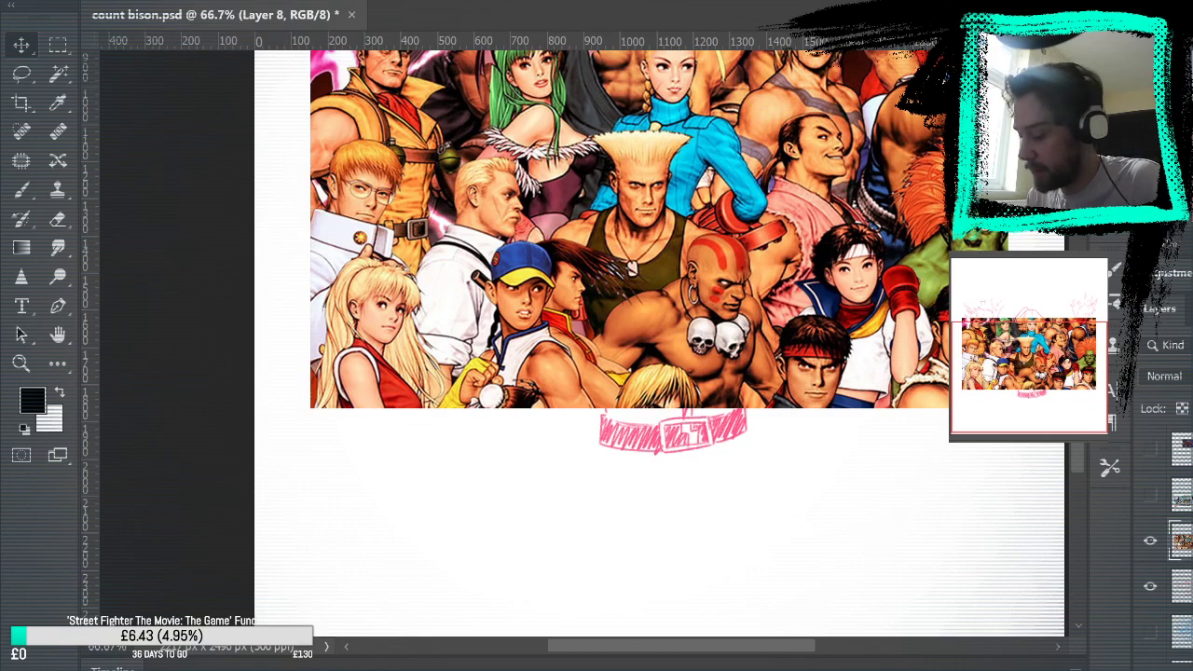
# Add the character face-off artwork as a large new layer directly above the crowd artwork.
pyautogui.click(1182, 541)
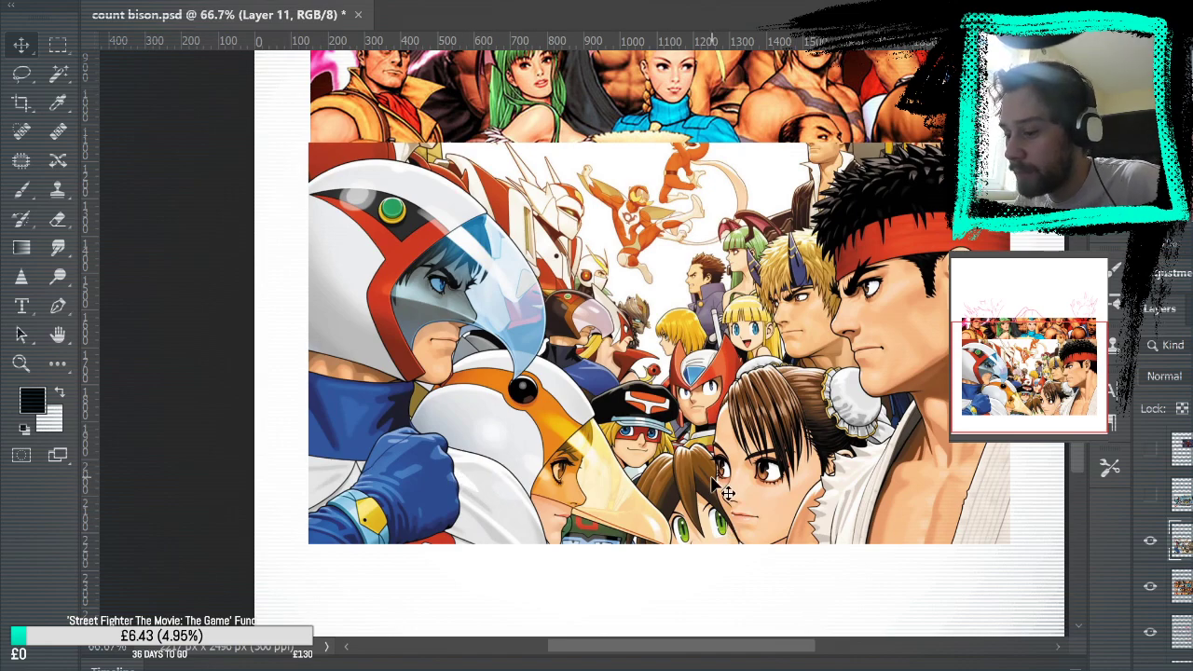
pyautogui.scroll(3, 909, 453)
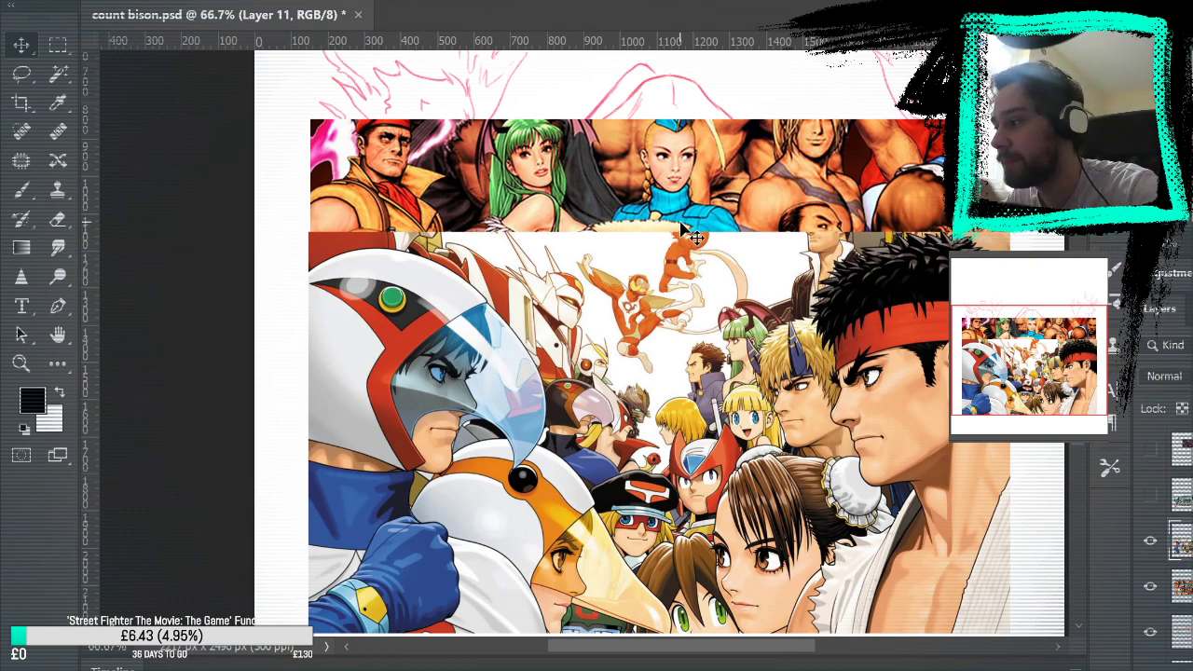
# Show the Ultimate All-Stars banner layer again and scale it down to roughly two thirds of its size.
pyautogui.hotkey('ctrl', 'v')
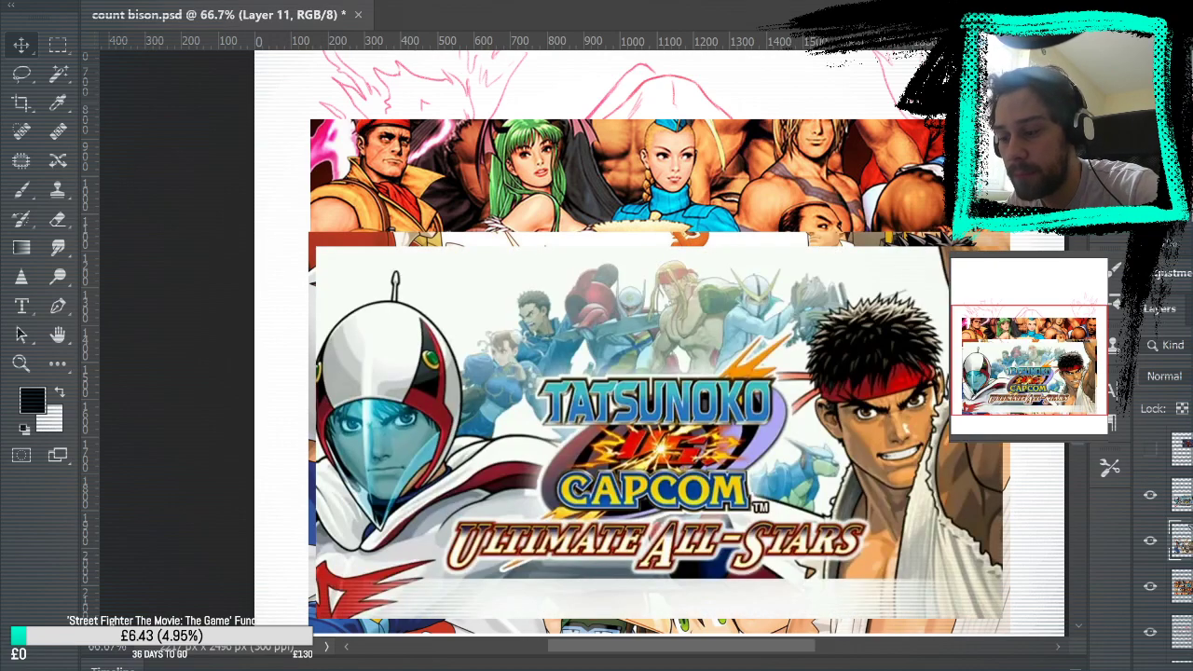
pyautogui.click(918, 273)
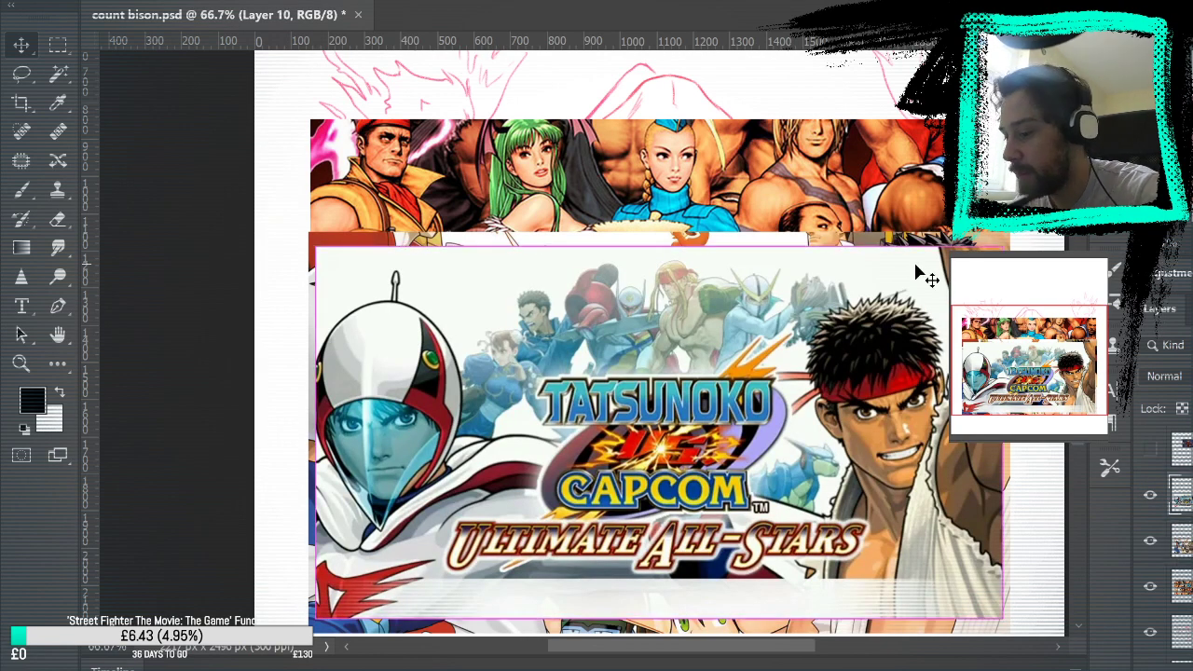
pyautogui.hotkey('ctrl', 't')
pyautogui.moveTo(1005, 244); pyautogui.dragTo(901, 341)
pyautogui.scroll(2, 901, 341)
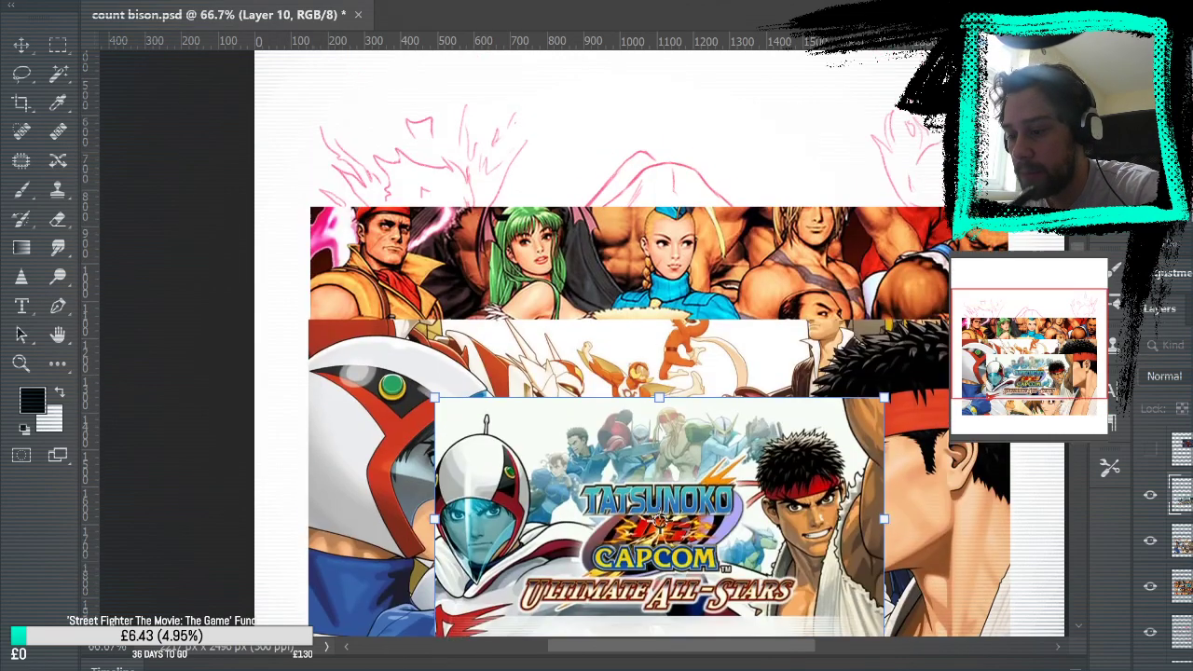
pyautogui.press('Return')
# Move the Ultimate All-Stars banner to the canvas's upper-left corner, above the sketch.
pyautogui.moveTo(795, 564); pyautogui.dragTo(801, 212)
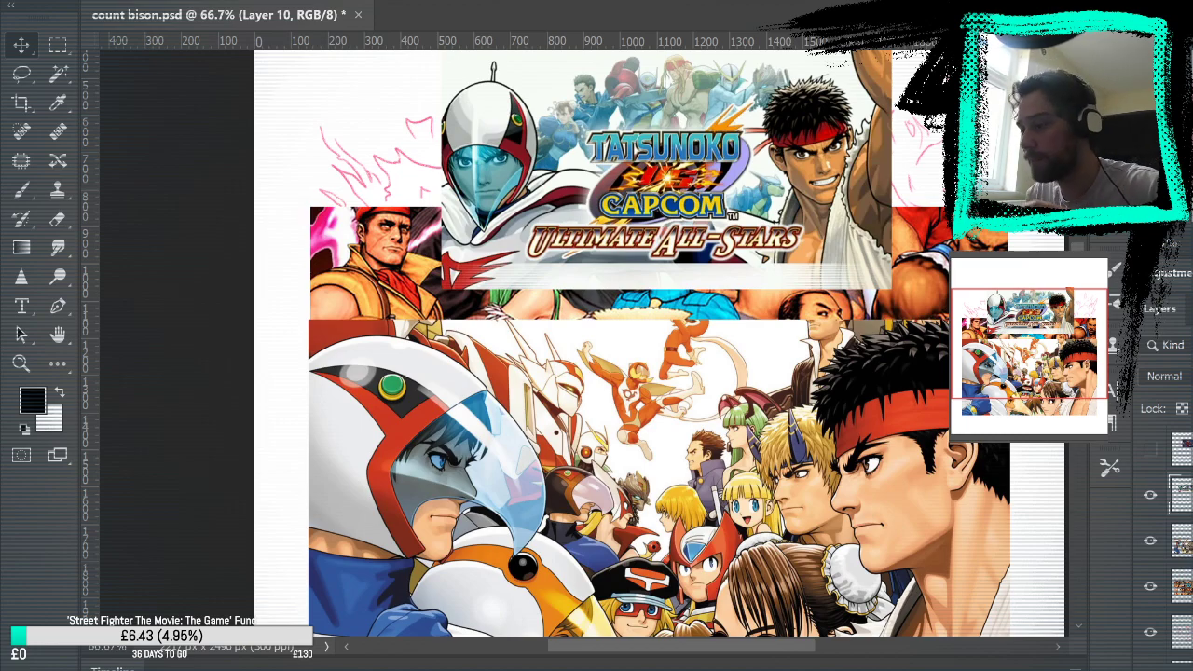
pyautogui.moveTo(837, 273); pyautogui.dragTo(780, 532)
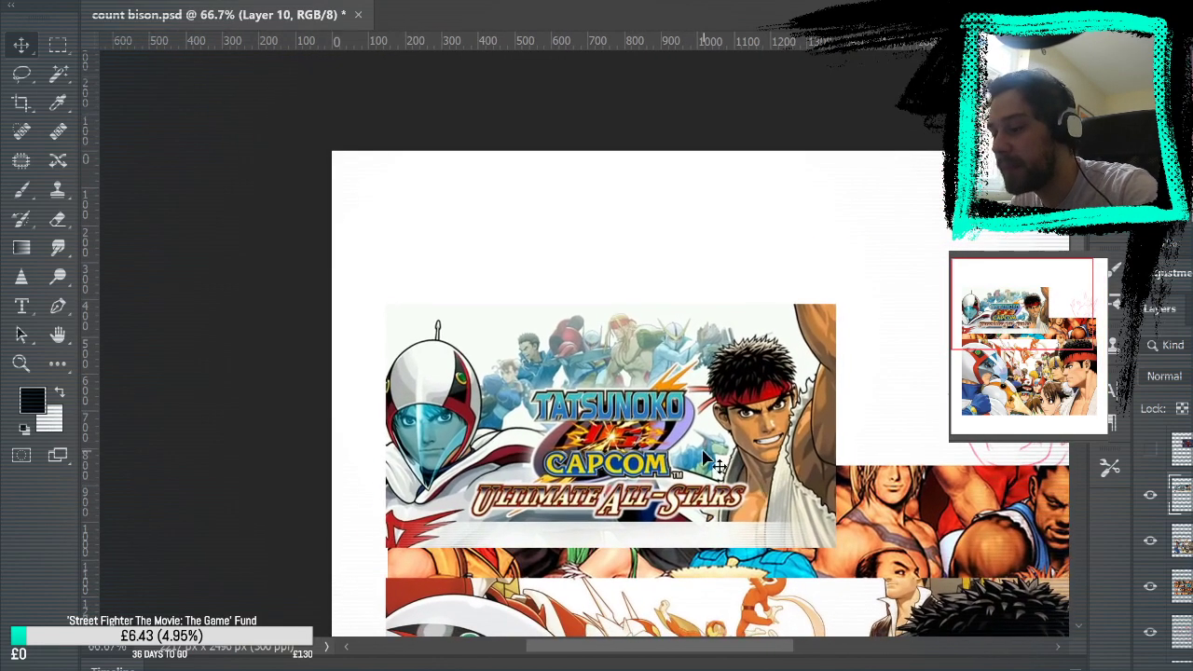
pyautogui.moveTo(696, 447); pyautogui.dragTo(662, 306)
pyautogui.moveTo(826, 426); pyautogui.dragTo(619, 186)
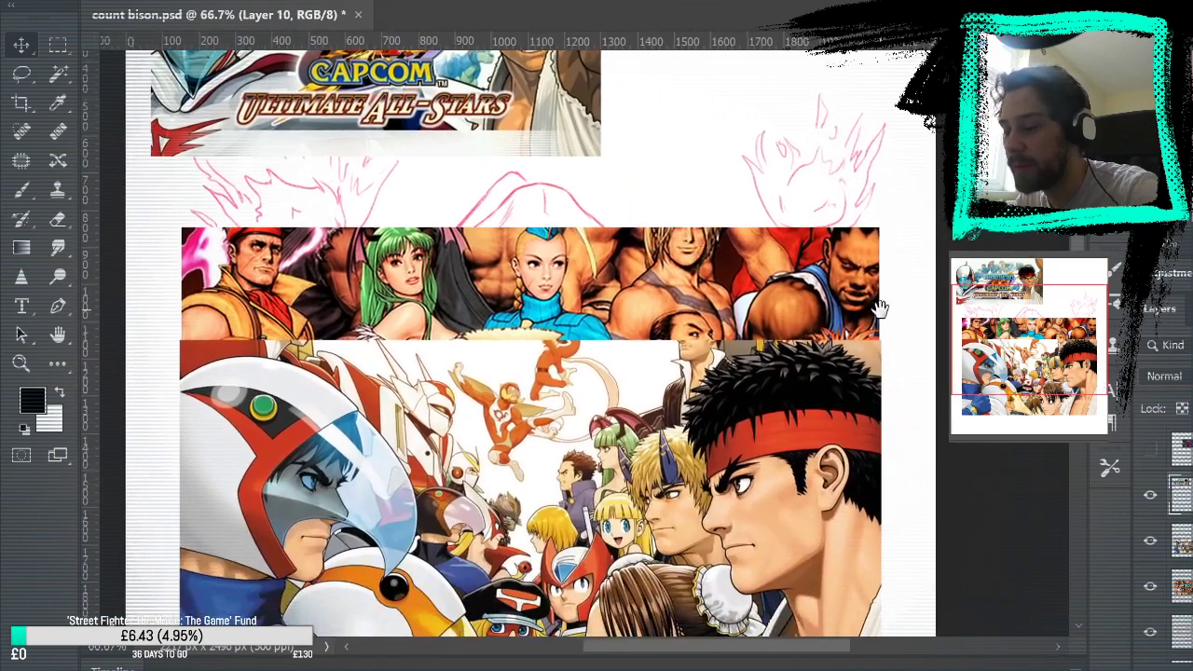
# Scale down the character face-off artwork and move it to the lower part of the canvas.
pyautogui.click(1177, 541)
pyautogui.hotkey('ctrl', 't')
pyautogui.moveTo(873, 345); pyautogui.dragTo(820, 375)
pyautogui.moveTo(786, 524); pyautogui.dragTo(793, 393)
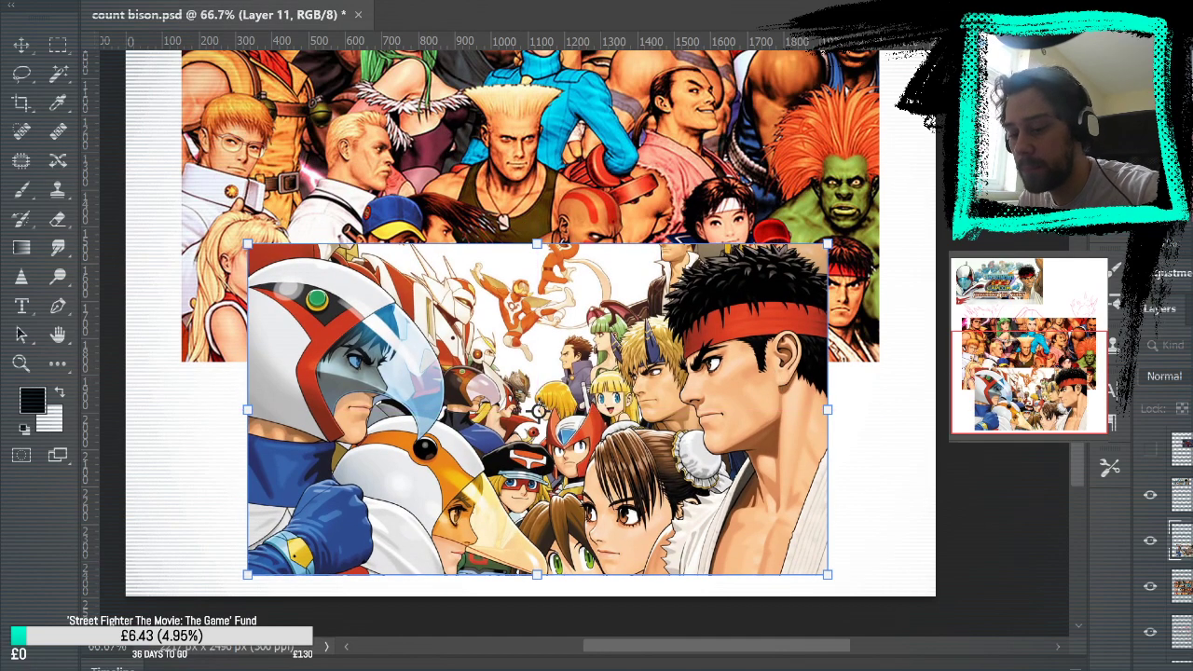
pyautogui.press('Return')
# Move the pink sketch layer, Layer 7, above all the reference image layers.
pyautogui.click(1176, 566)
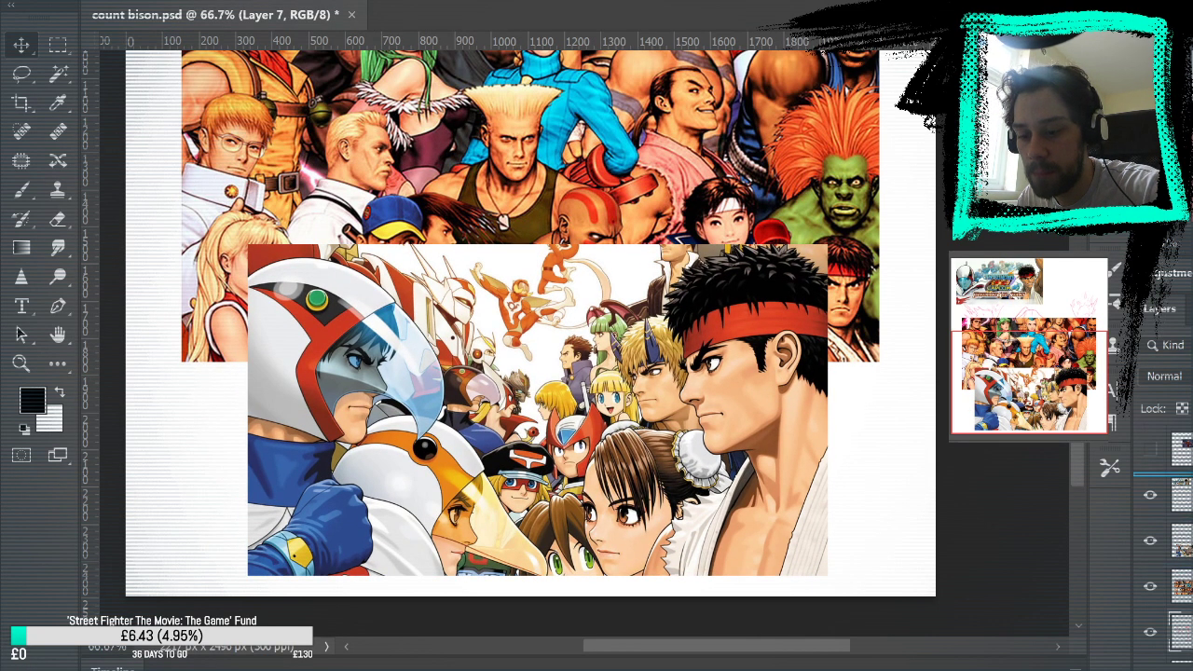
pyautogui.click(1150, 474)
# Scale down the crowd artwork on Layer 8 and move it to the canvas's upper-right corner beside the banner.
pyautogui.click(1177, 632)
pyautogui.scroll(5, 985, 457)
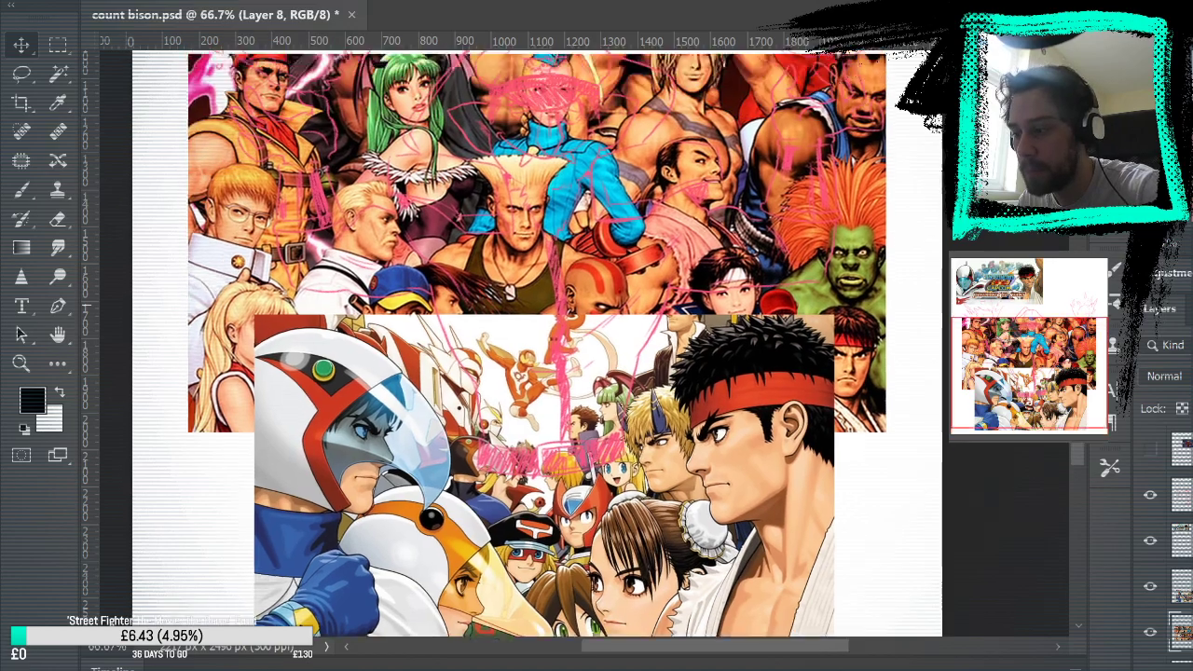
pyautogui.hotkey('ctrl', 't')
pyautogui.moveTo(917, 170); pyautogui.dragTo(708, 281)
pyautogui.scroll(4, 737, 336)
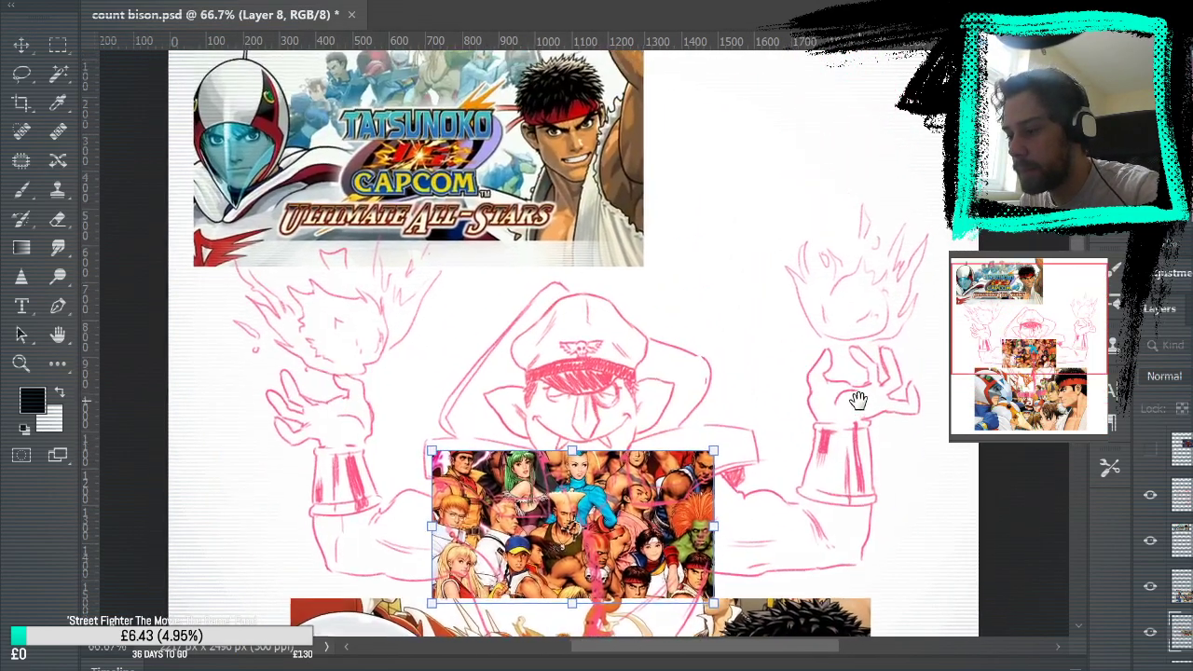
pyautogui.moveTo(576, 522); pyautogui.dragTo(794, 153)
pyautogui.press('Return')
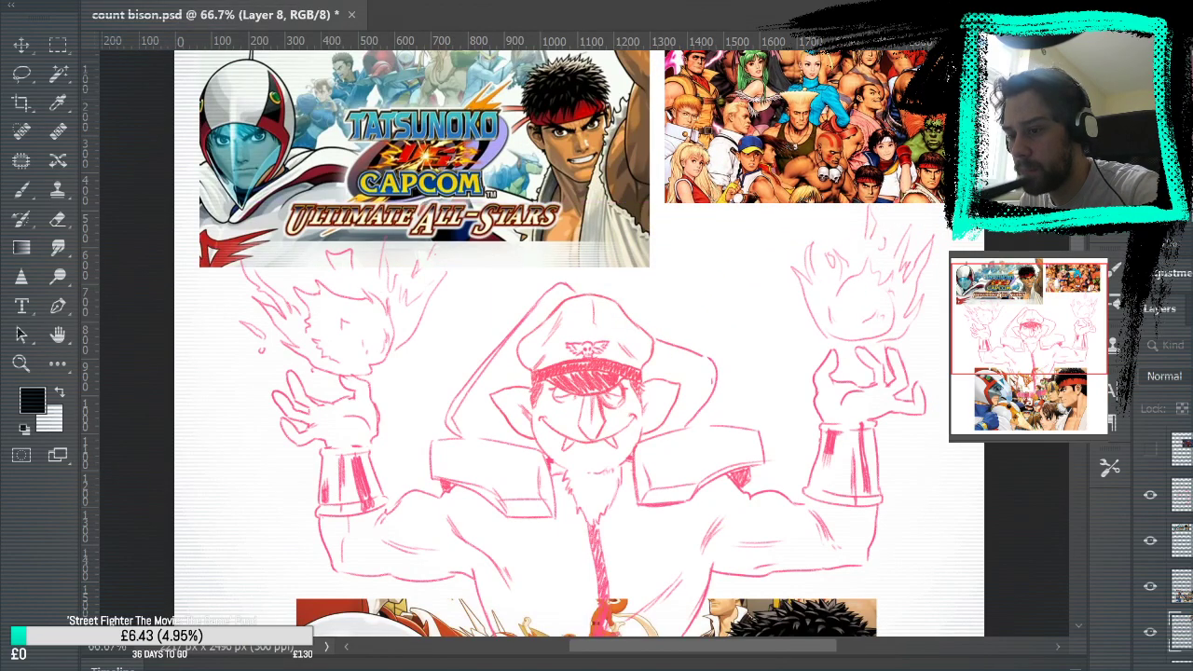
pyautogui.scroll(-5, 587, 335)
pyautogui.scroll(-3, 587, 335)
pyautogui.moveTo(951, 307)
pyautogui.mouseDown()
pyautogui.moveTo(919, 553)
pyautogui.moveTo(929, 348)
pyautogui.moveTo(916, 344)
pyautogui.moveTo(958, 360)
pyautogui.moveTo(936, 371)
pyautogui.mouseUp()
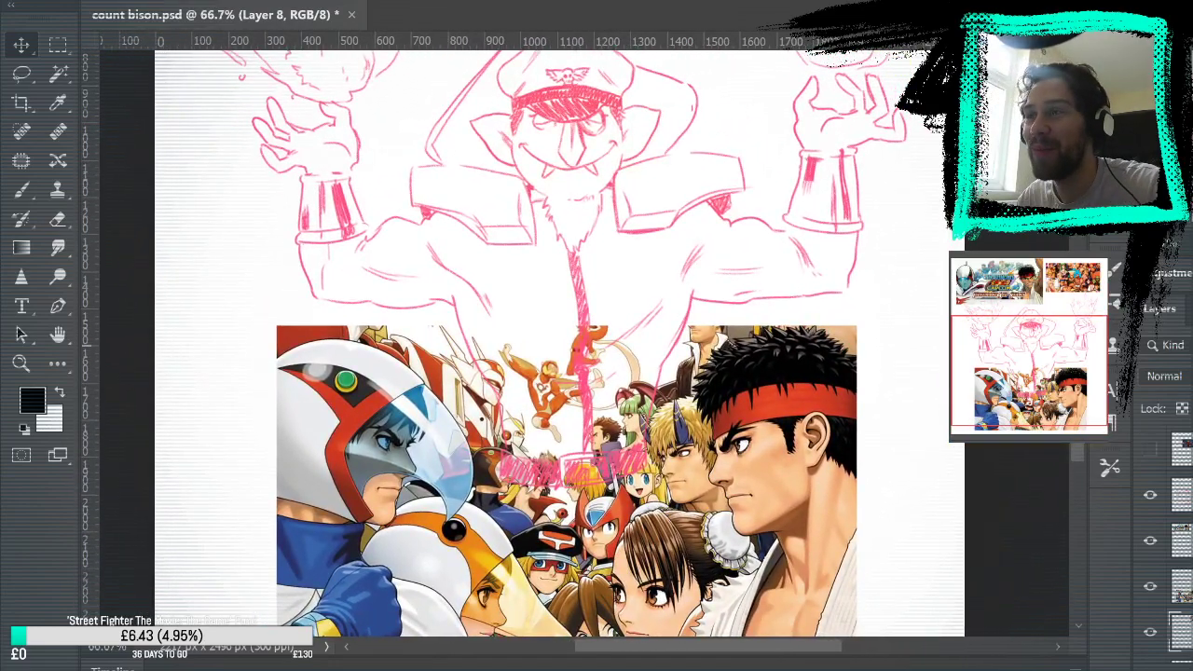
# Show the red-uniformed statue photo briefly to compare it with the pink sketch, and hide it again.
pyautogui.click(1149, 447)
pyautogui.moveTo(910, 321)
pyautogui.mouseDown()
pyautogui.moveTo(967, 493)
pyautogui.moveTo(1015, 464)
pyautogui.mouseUp()
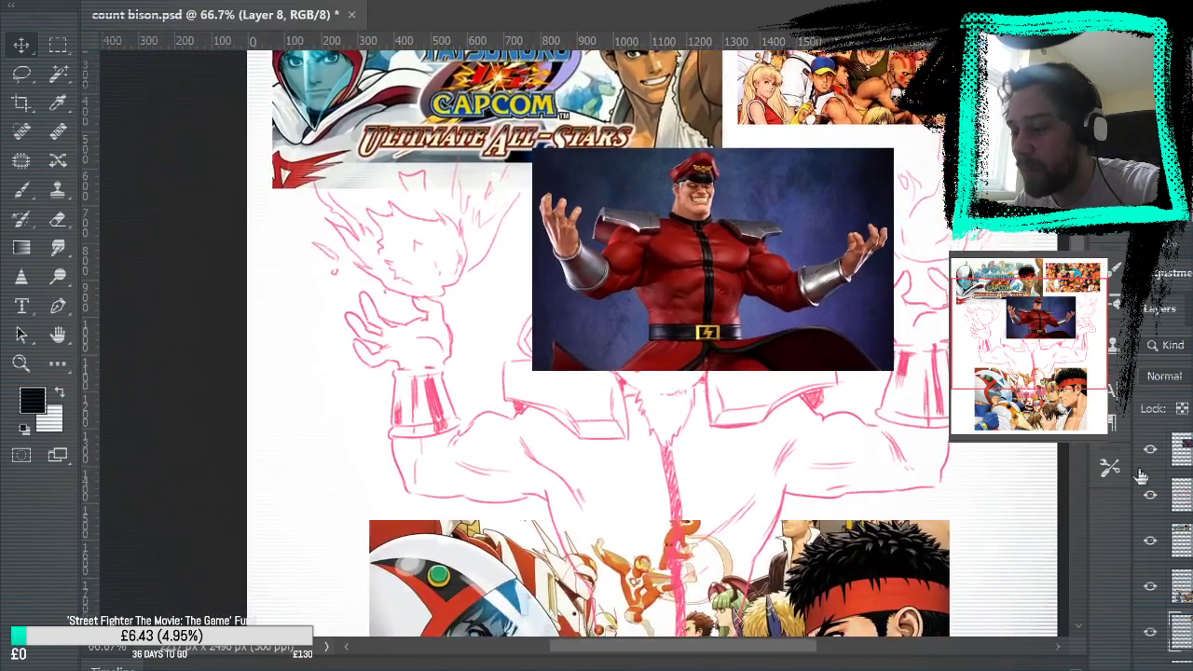
pyautogui.click(1150, 451)
# Add a new empty layer directly above the pink sketch layer and choose the Brush tool for inking.
pyautogui.press('z')
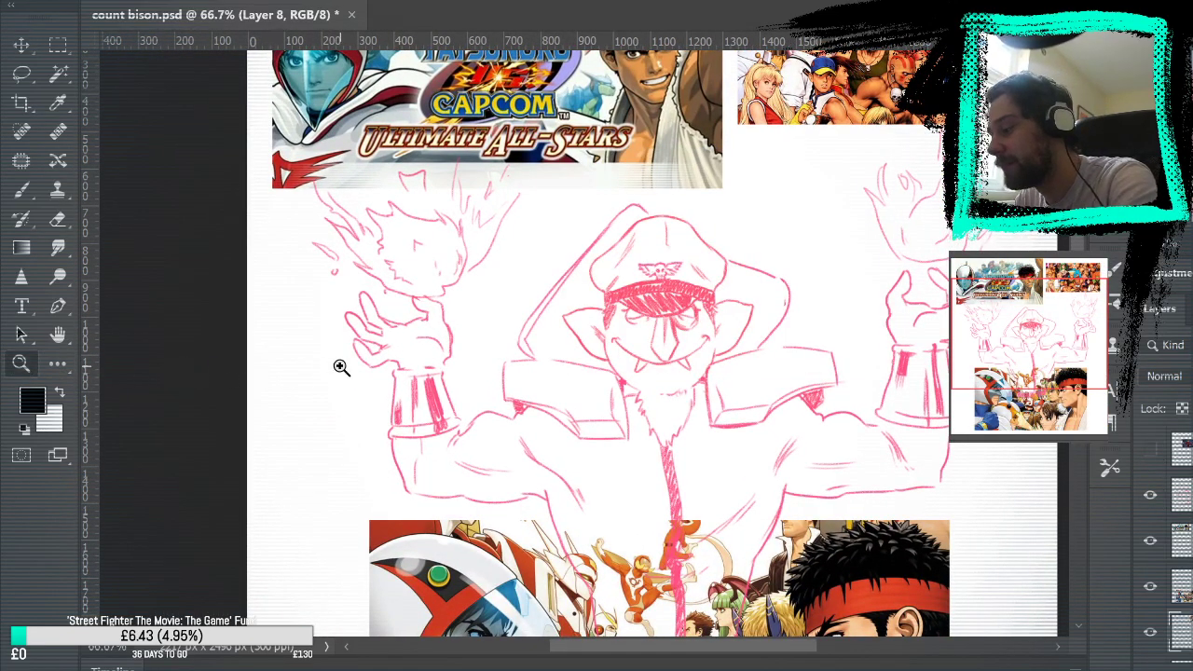
pyautogui.click(701, 330)
pyautogui.click(705, 330)
pyautogui.moveTo(788, 381); pyautogui.dragTo(615, 84)
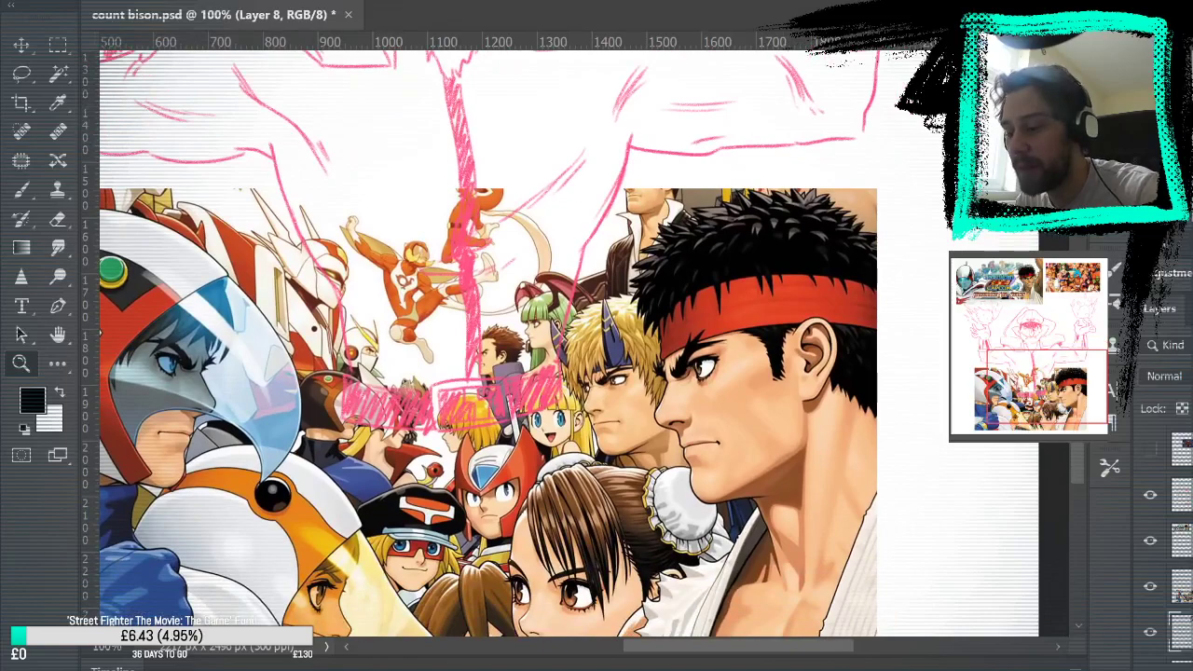
pyautogui.click(1184, 495)
pyautogui.hotkey('ctrl', 'alt', 'shift', 'n')
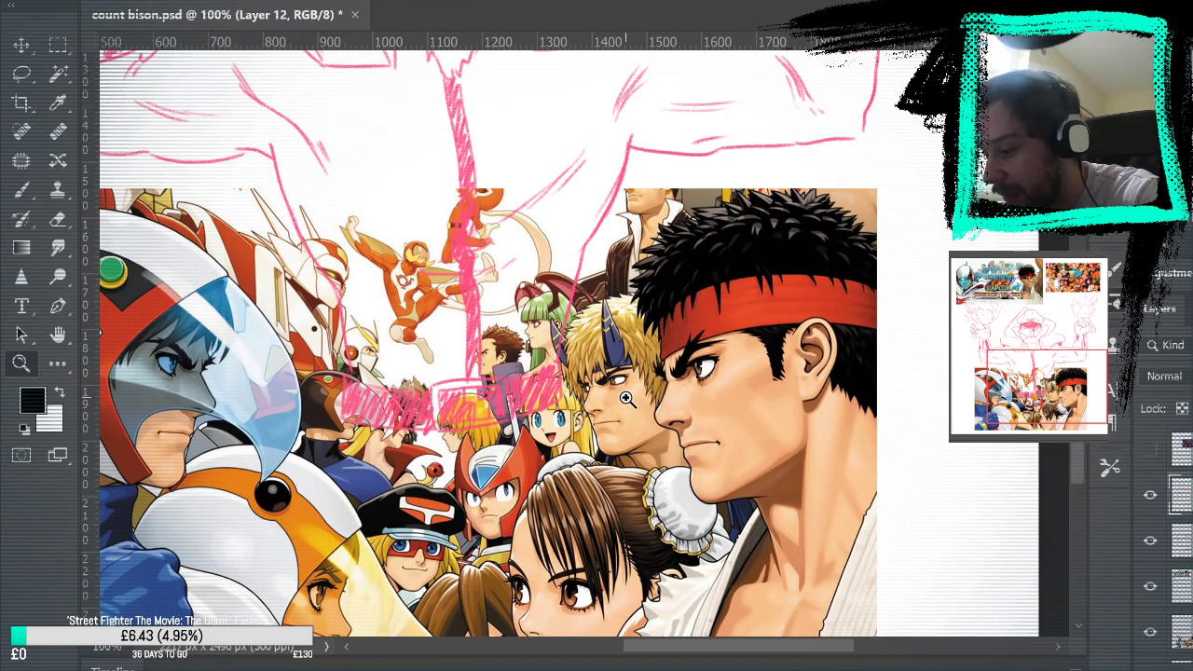
pyautogui.moveTo(674, 373)
pyautogui.mouseDown()
pyautogui.moveTo(662, 406)
pyautogui.moveTo(691, 382)
pyautogui.mouseUp()
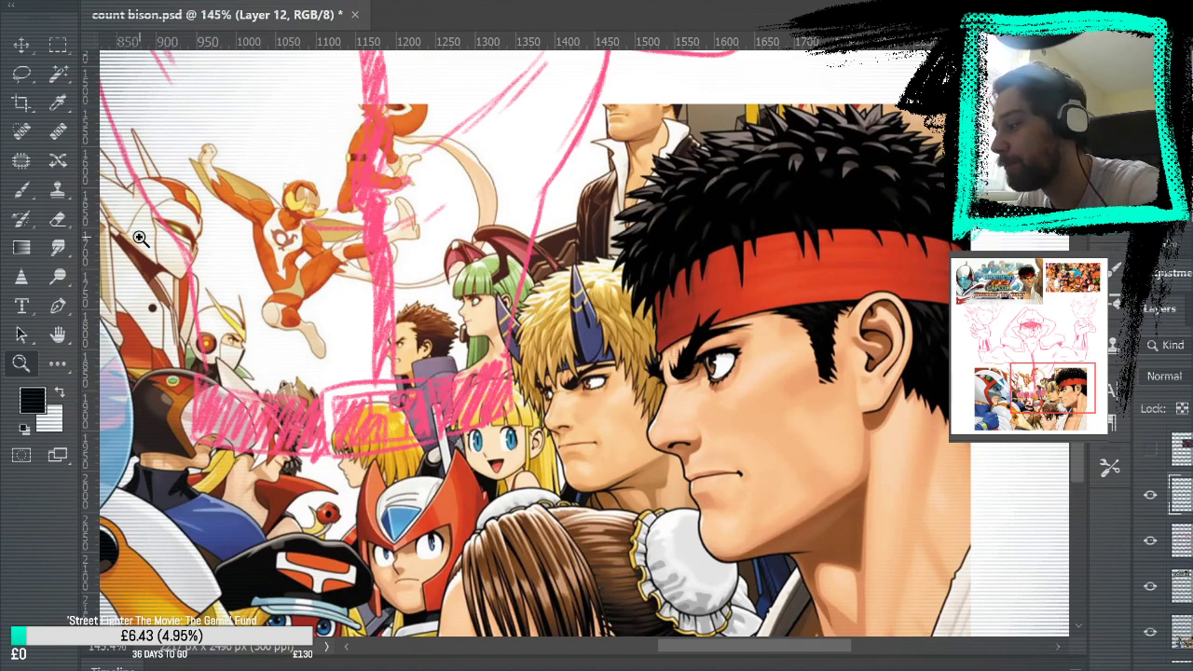
pyautogui.click(21, 190)
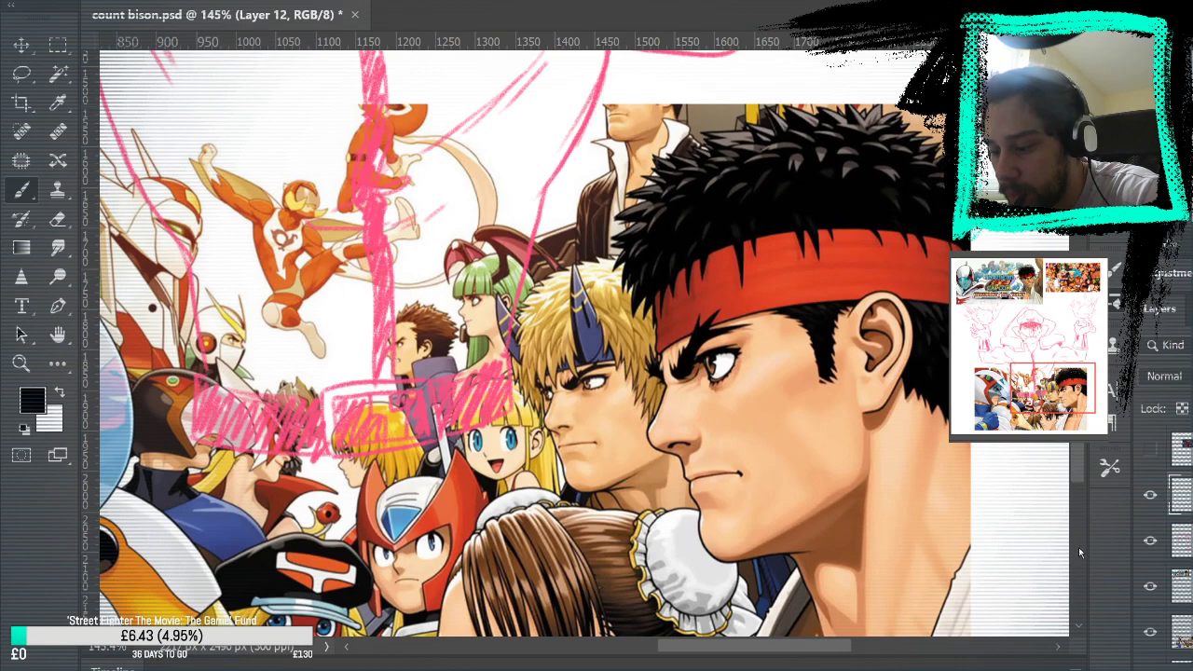
# Try short black brush strokes over the blond fighter's and Ryu's faces, undoing each one.
pyautogui.moveTo(570, 410)
pyautogui.mouseDown()
pyautogui.moveTo(499, 343)
pyautogui.moveTo(540, 392)
pyautogui.moveTo(569, 560)
pyautogui.mouseUp()
pyautogui.hotkey('ctrl', 'z')
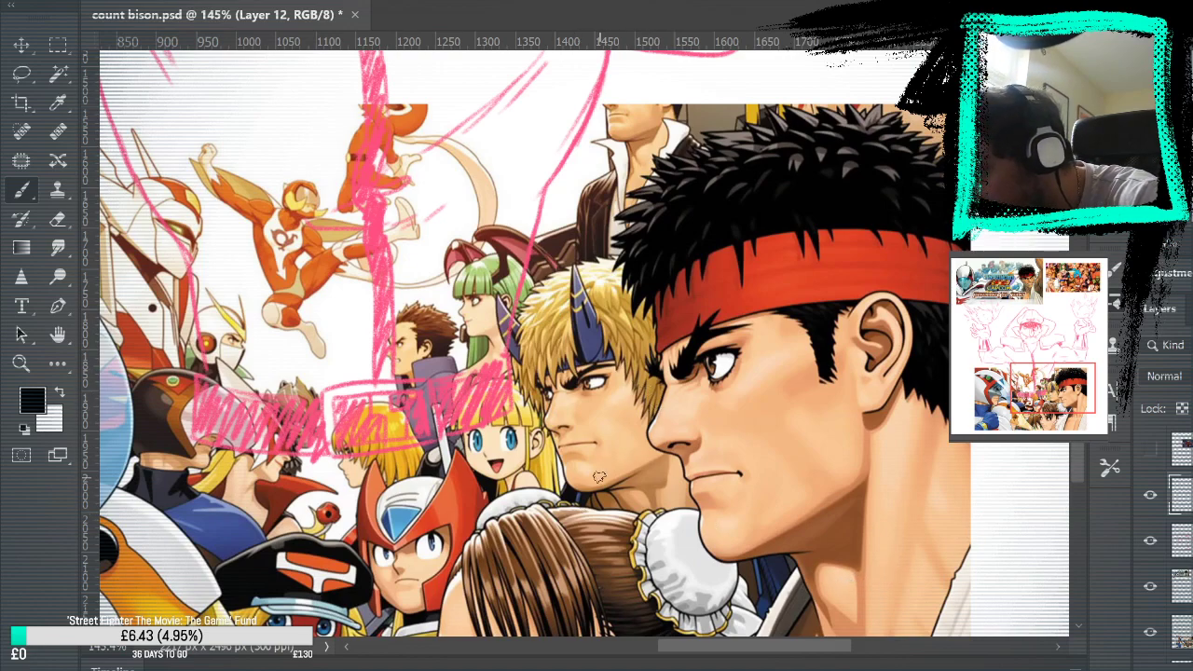
pyautogui.moveTo(636, 430)
pyautogui.mouseDown()
pyautogui.moveTo(645, 410)
pyautogui.moveTo(644, 466)
pyautogui.mouseUp()
pyautogui.hotkey('ctrl', 'z')
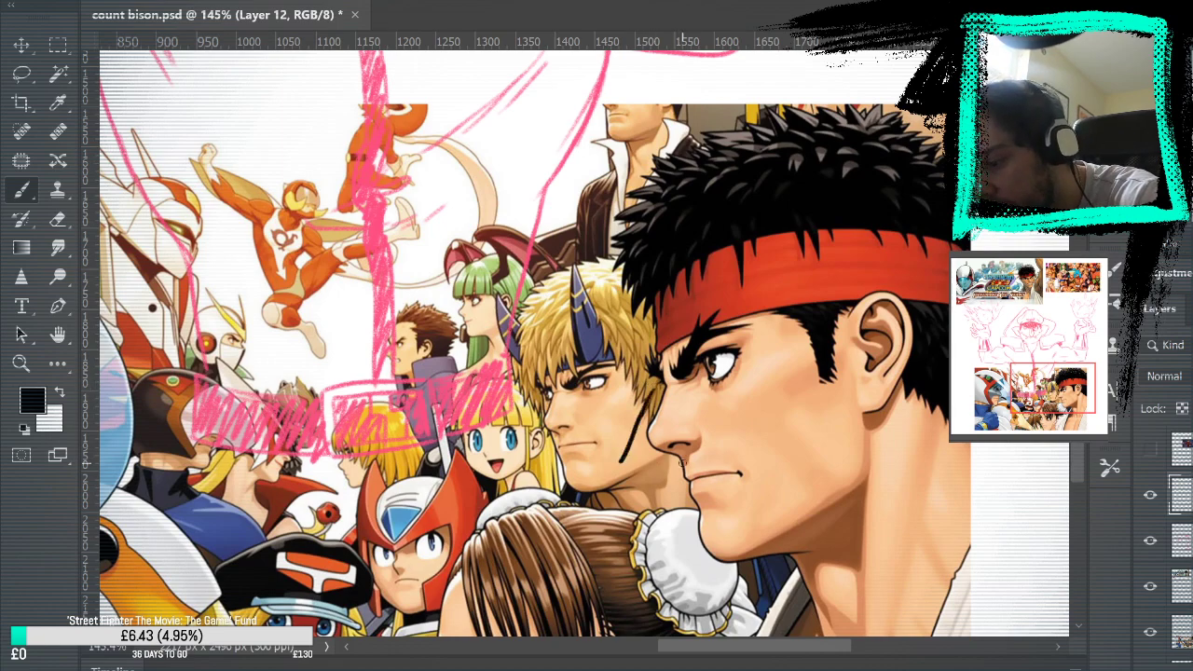
pyautogui.moveTo(708, 403)
pyautogui.mouseDown()
pyautogui.moveTo(703, 440)
pyautogui.moveTo(742, 460)
pyautogui.mouseUp()
pyautogui.hotkey('ctrl', 'z')
pyautogui.moveTo(718, 399)
pyautogui.mouseDown()
pyautogui.moveTo(713, 435)
pyautogui.moveTo(742, 461)
pyautogui.mouseUp()
pyautogui.hotkey('ctrl', 'z')
pyautogui.moveTo(729, 393); pyautogui.dragTo(720, 459)
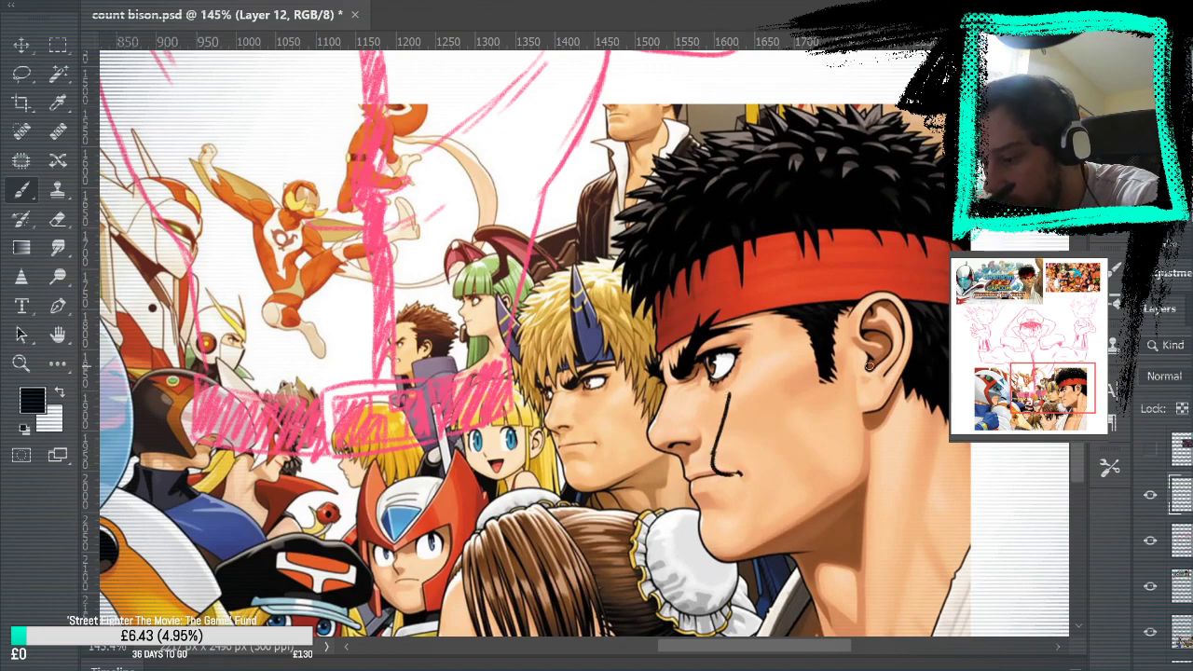
pyautogui.hotkey('ctrl', 'z')
pyautogui.hotkey('ctrl', 'z')
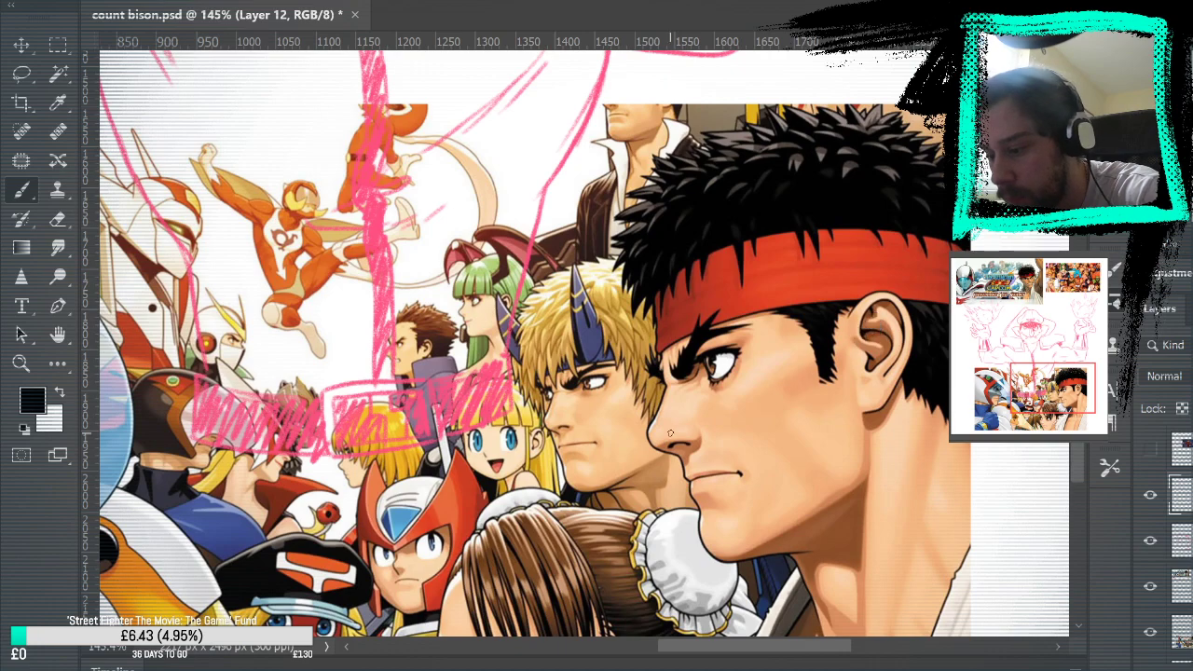
# Test longer black strokes and a thick grainy scribble over the middle of the face-off artwork, undoing them all.
pyautogui.moveTo(641, 380); pyautogui.dragTo(634, 517)
pyautogui.hotkey('ctrl', 'z')
pyautogui.moveTo(640, 383)
pyautogui.mouseDown()
pyautogui.moveTo(598, 503)
pyautogui.moveTo(653, 517)
pyautogui.mouseUp()
pyautogui.hotkey('ctrl', 'alt', 'z')
pyautogui.hotkey('ctrl', 'alt', 'z')
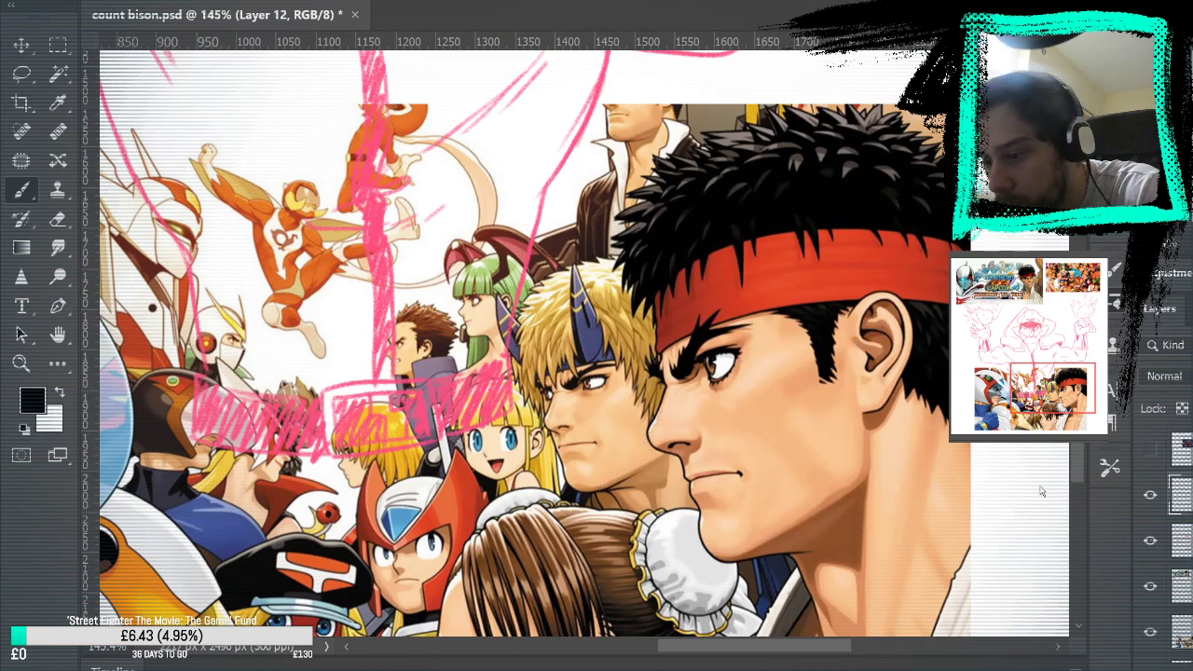
pyautogui.moveTo(641, 382)
pyautogui.mouseDown()
pyautogui.moveTo(653, 522)
pyautogui.moveTo(693, 610)
pyautogui.mouseUp()
pyautogui.hotkey('ctrl', 'alt', 'z')
pyautogui.hotkey('ctrl', 'alt', 'z')
pyautogui.moveTo(587, 494); pyautogui.dragTo(624, 394)
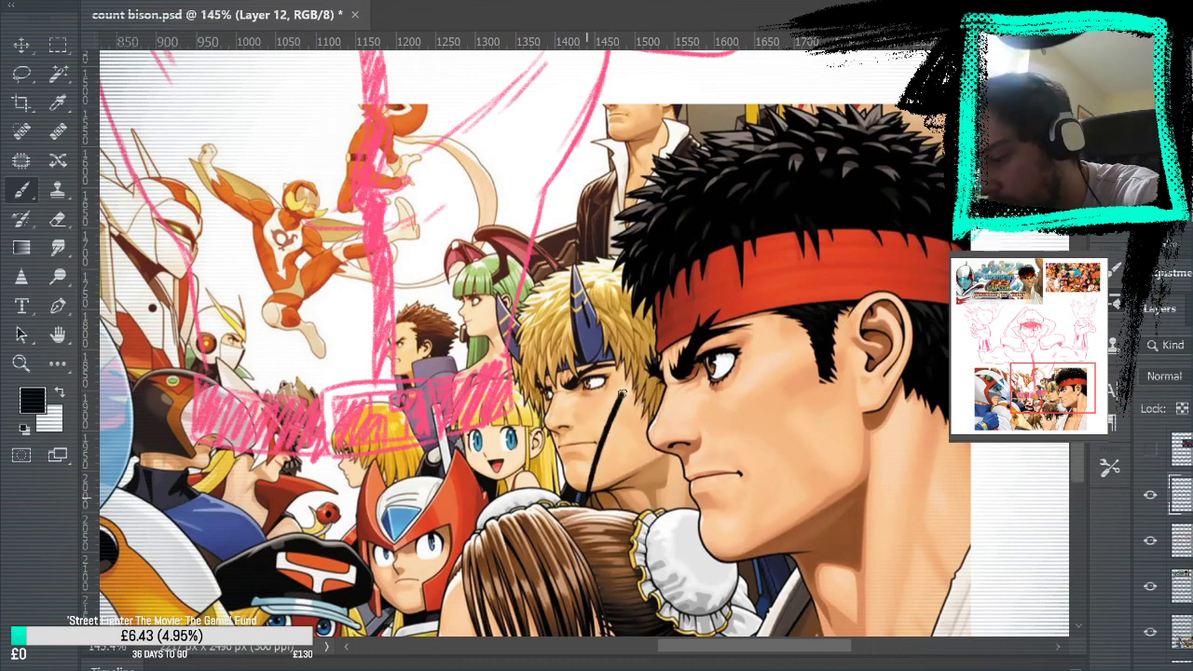
pyautogui.hotkey('ctrl', 'z')
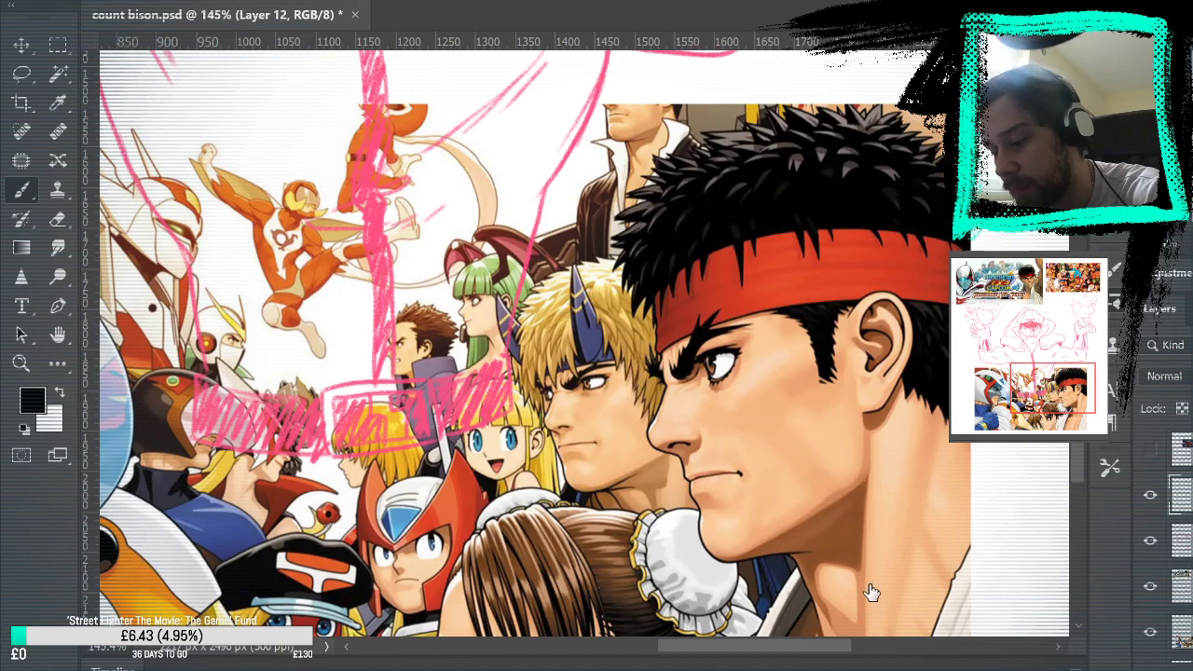
pyautogui.moveTo(605, 559)
pyautogui.mouseDown()
pyautogui.moveTo(522, 429)
pyautogui.moveTo(559, 559)
pyautogui.moveTo(447, 279)
pyautogui.mouseUp()
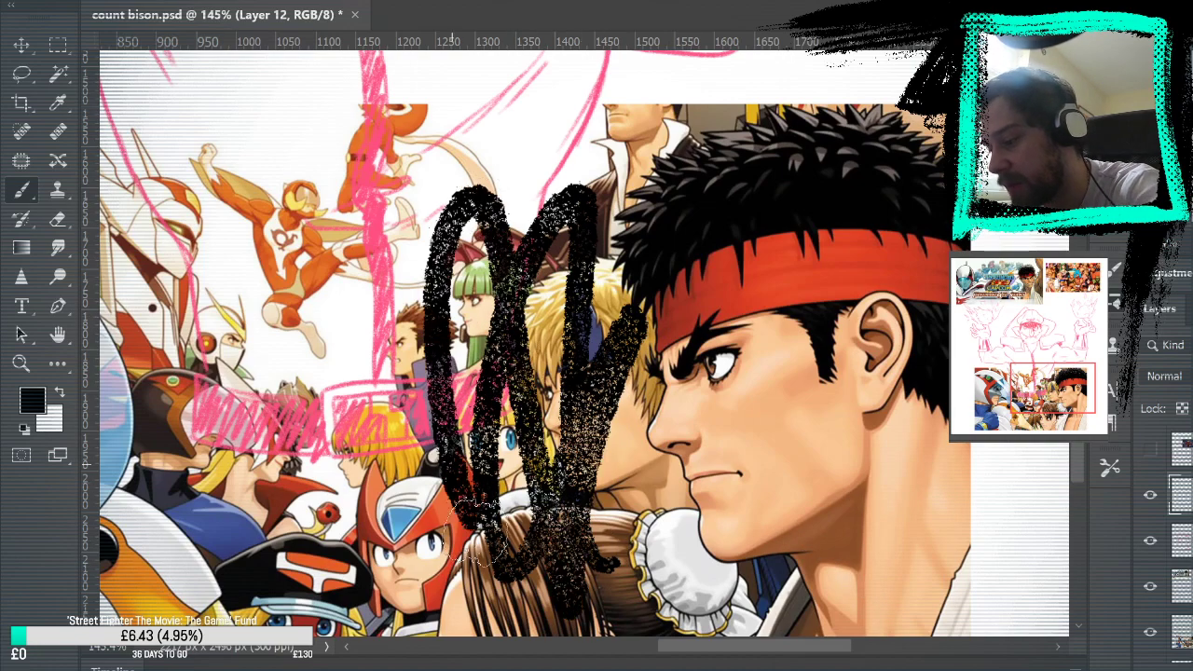
pyautogui.hotkey('ctrl', 'z')
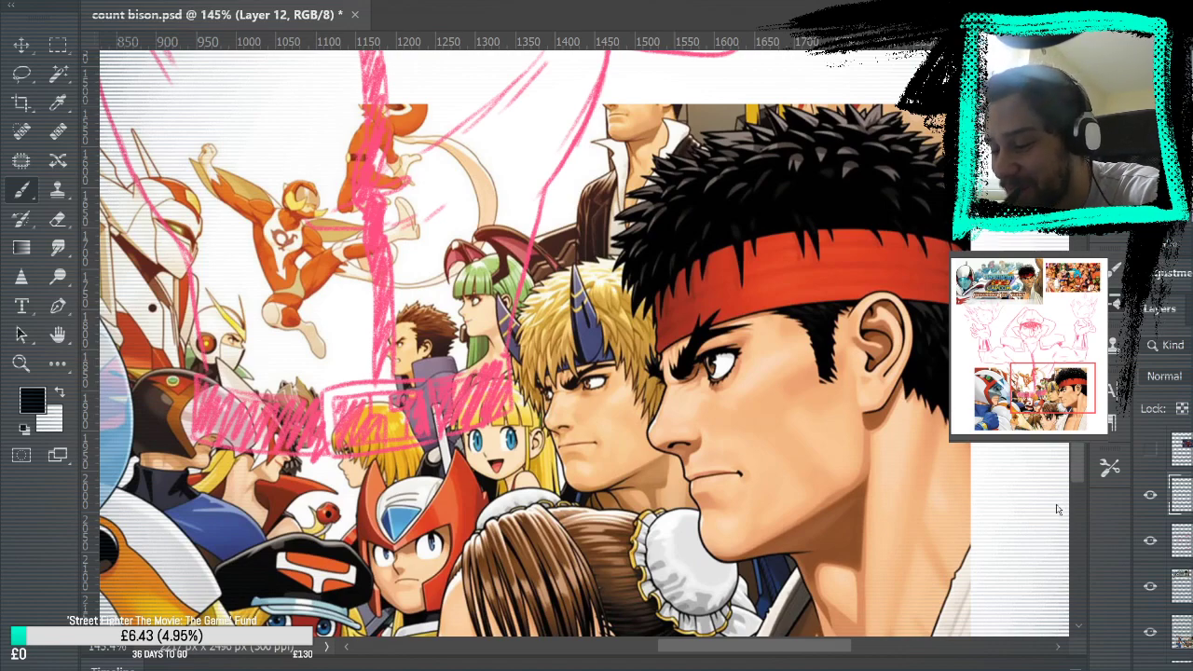
# Try diagonal strokes near the upper part of the face-off artwork and undo them.
pyautogui.moveTo(697, 259)
pyautogui.mouseDown()
pyautogui.moveTo(849, 448)
pyautogui.moveTo(848, 312)
pyautogui.mouseUp()
pyautogui.moveTo(701, 281); pyautogui.dragTo(757, 164)
pyautogui.hotkey('ctrl', 'z')
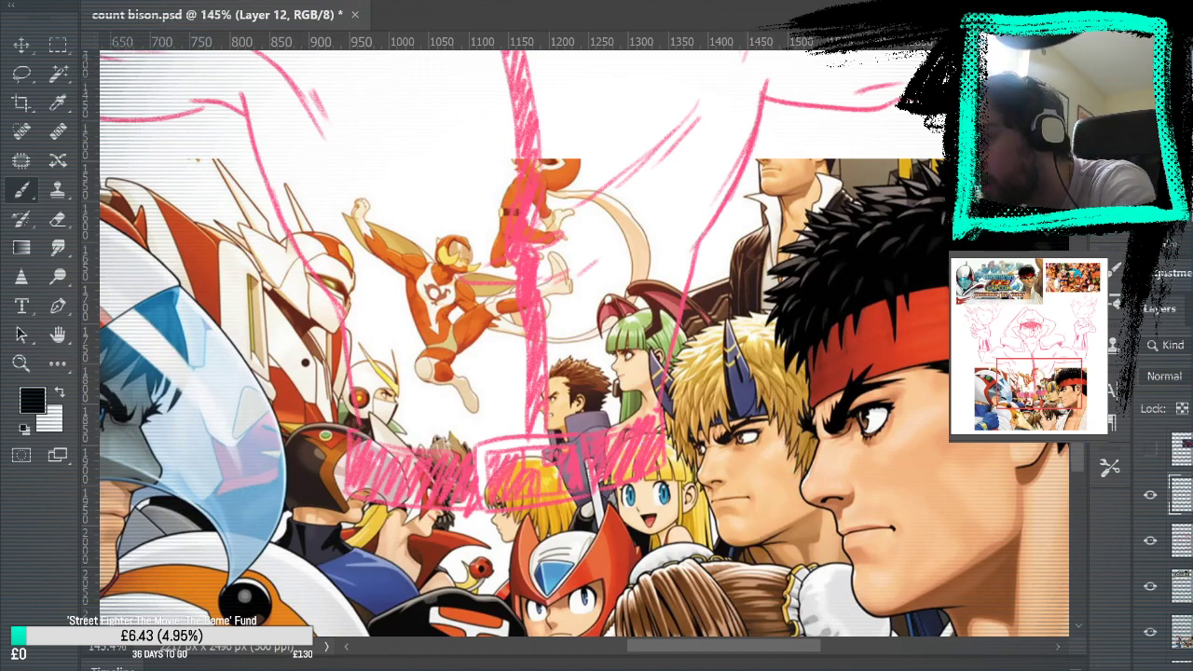
pyautogui.moveTo(664, 299)
pyautogui.mouseDown()
pyautogui.moveTo(664, 260)
pyautogui.moveTo(727, 152)
pyautogui.moveTo(764, 147)
pyautogui.mouseUp()
pyautogui.hotkey('ctrl', 'z')
# Examine the outlines and line weights of the characters across the face-off reference artwork.
pyautogui.moveTo(895, 359); pyautogui.dragTo(850, 252)
pyautogui.moveTo(819, 375)
pyautogui.mouseDown()
pyautogui.moveTo(936, 128)
pyautogui.moveTo(850, 660)
pyautogui.mouseUp()
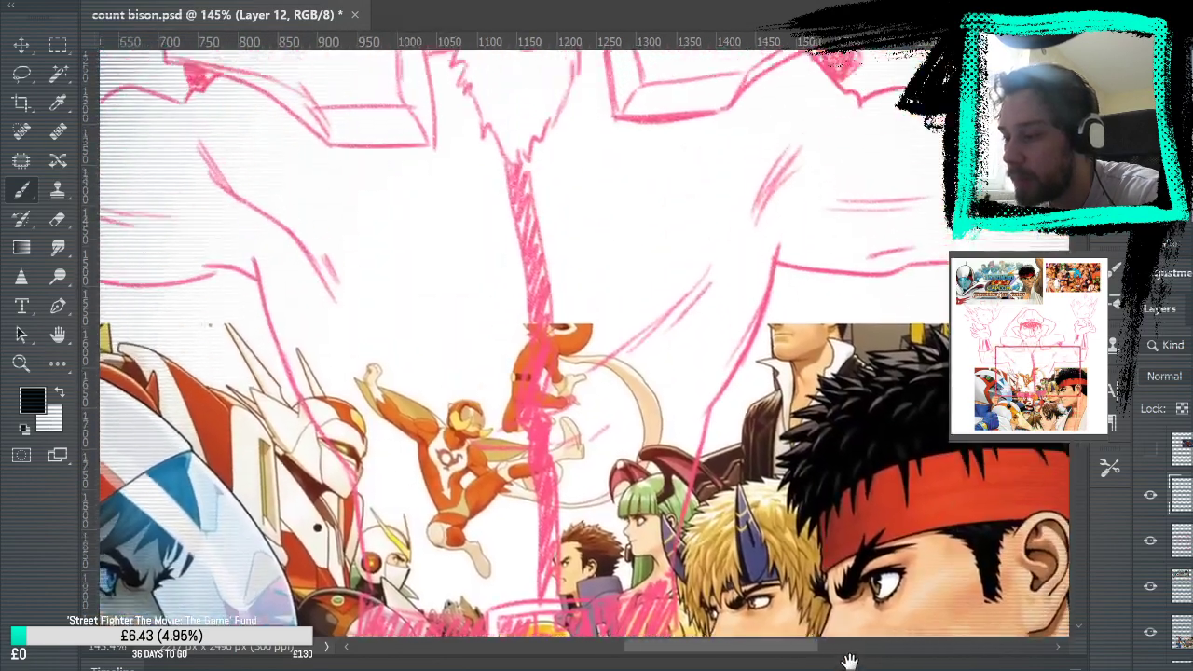
pyautogui.moveTo(857, 591)
pyautogui.mouseDown()
pyautogui.moveTo(892, 568)
pyautogui.moveTo(879, 551)
pyautogui.moveTo(868, 236)
pyautogui.moveTo(838, 413)
pyautogui.mouseUp()
pyautogui.moveTo(863, 365); pyautogui.dragTo(839, 394)
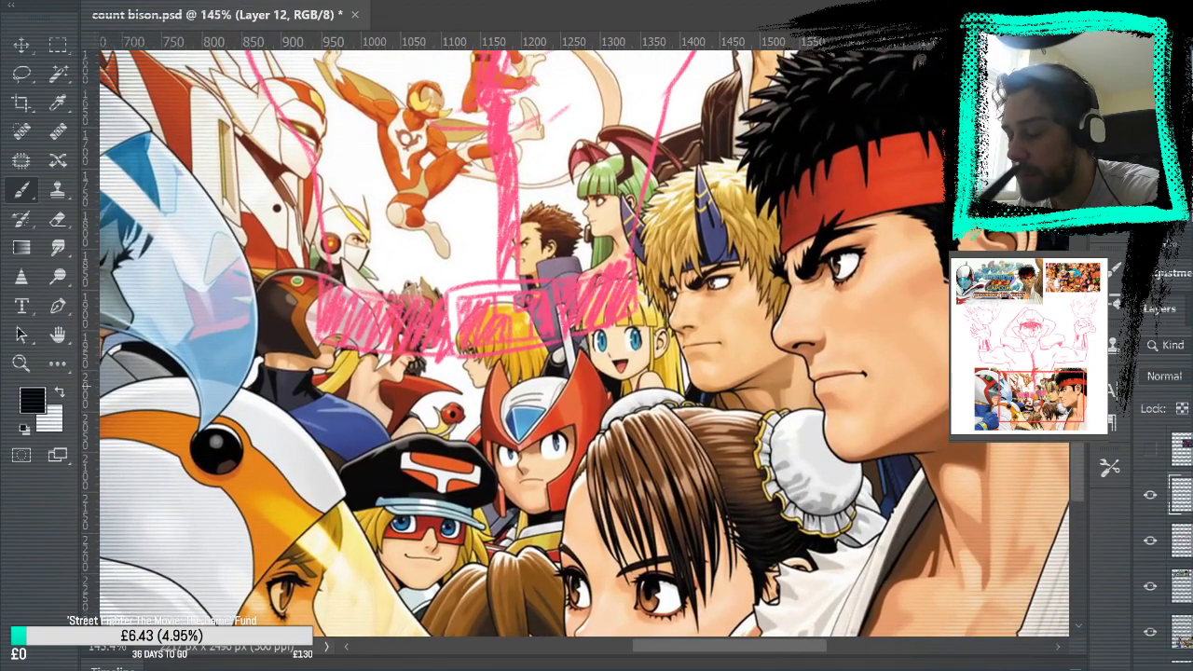
pyautogui.moveTo(883, 330); pyautogui.dragTo(652, 298)
pyautogui.moveTo(785, 220); pyautogui.dragTo(662, 168)
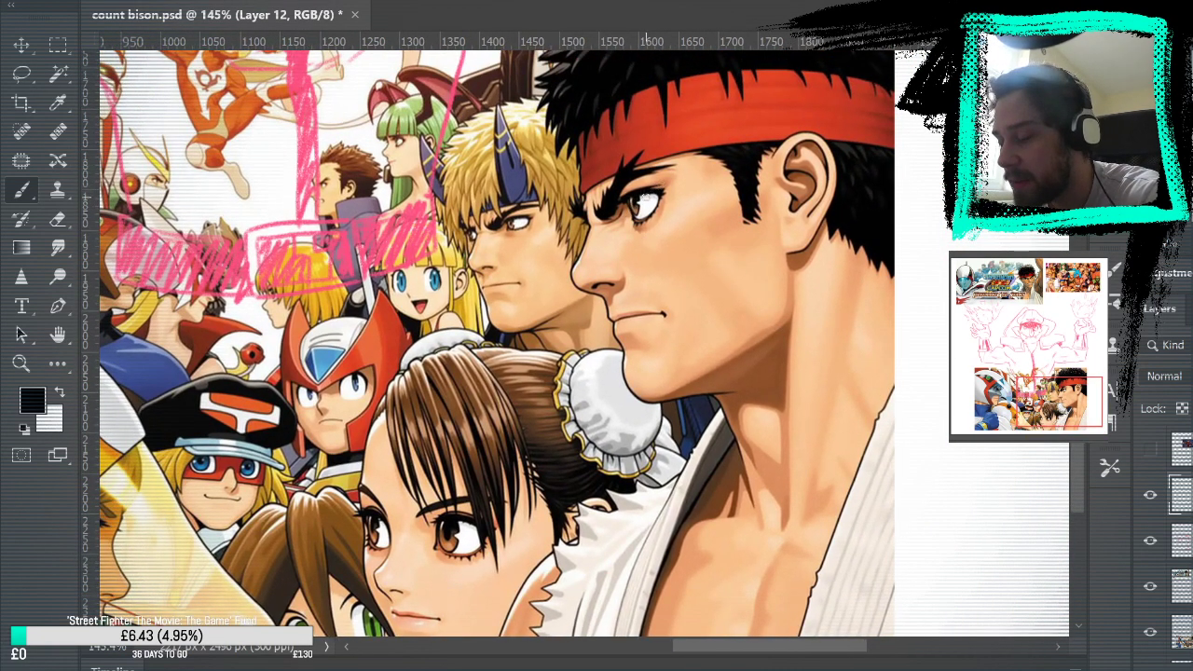
pyautogui.moveTo(811, 352); pyautogui.dragTo(825, 290)
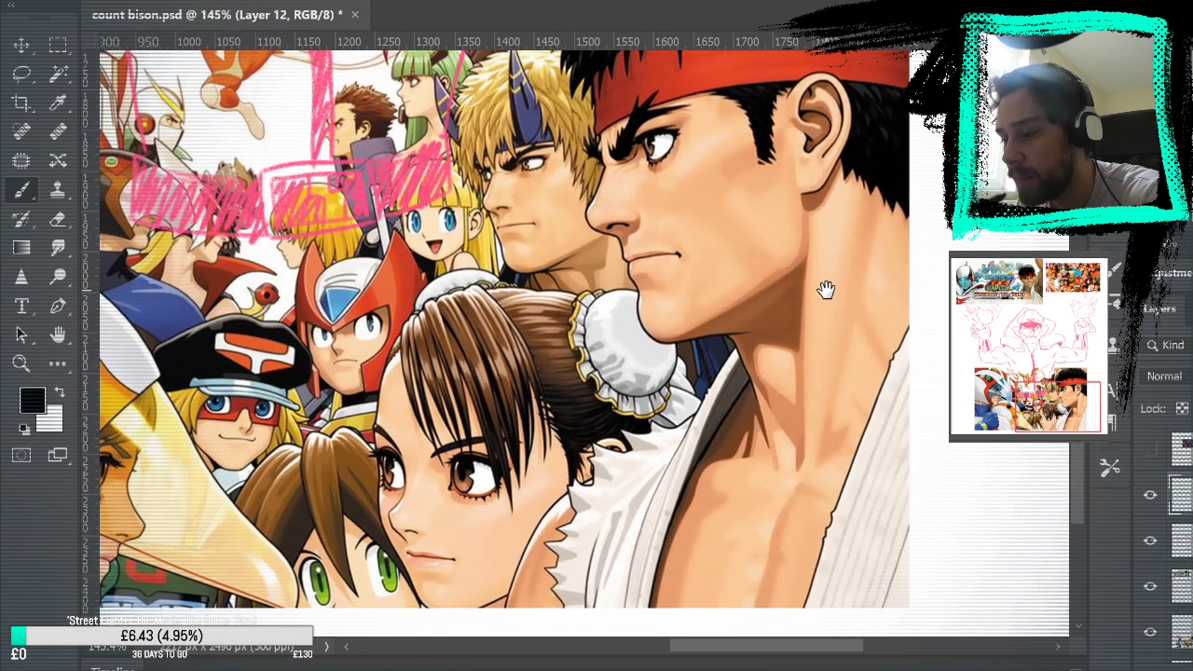
pyautogui.moveTo(687, 339)
pyautogui.mouseDown()
pyautogui.moveTo(804, 262)
pyautogui.moveTo(817, 207)
pyautogui.mouseUp()
pyautogui.hotkey('ctrl', 'z')
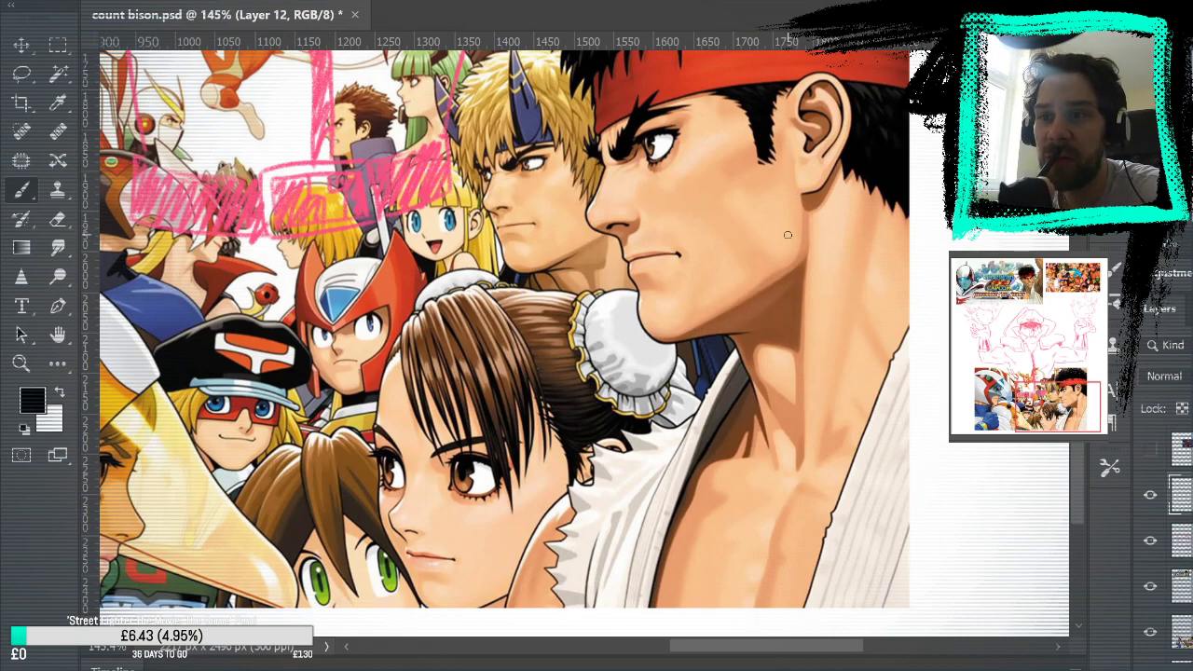
pyautogui.scroll(-3, 852, 432)
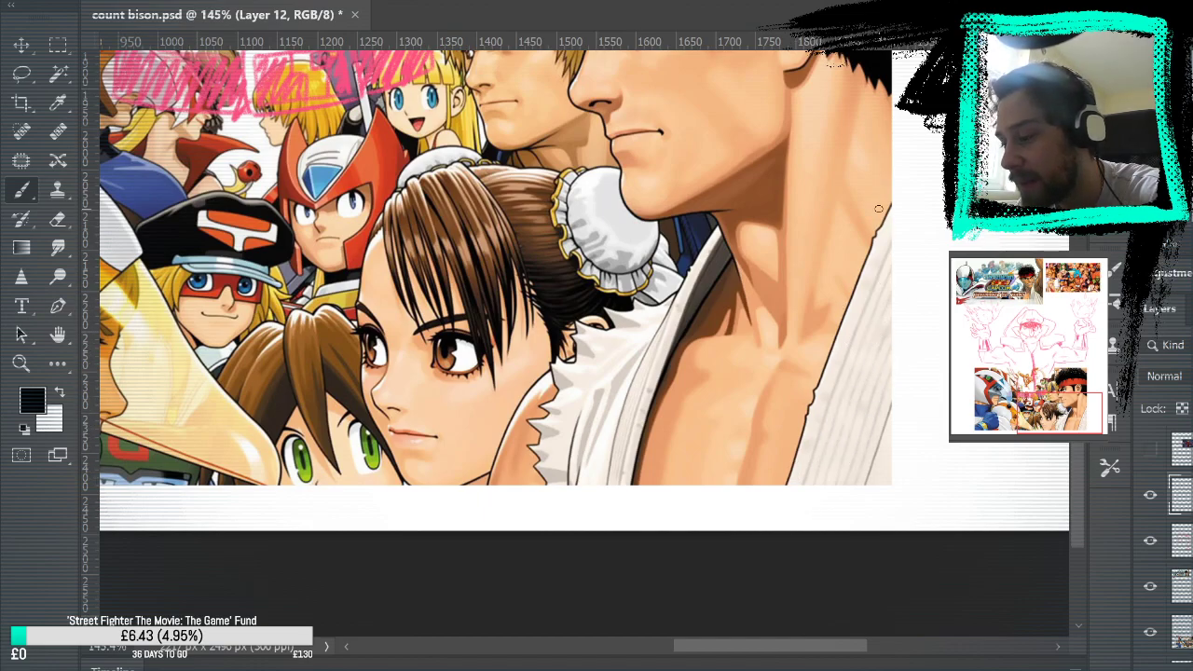
pyautogui.moveTo(781, 259)
pyautogui.mouseDown()
pyautogui.moveTo(905, 479)
pyautogui.moveTo(830, 506)
pyautogui.moveTo(766, 94)
pyautogui.mouseUp()
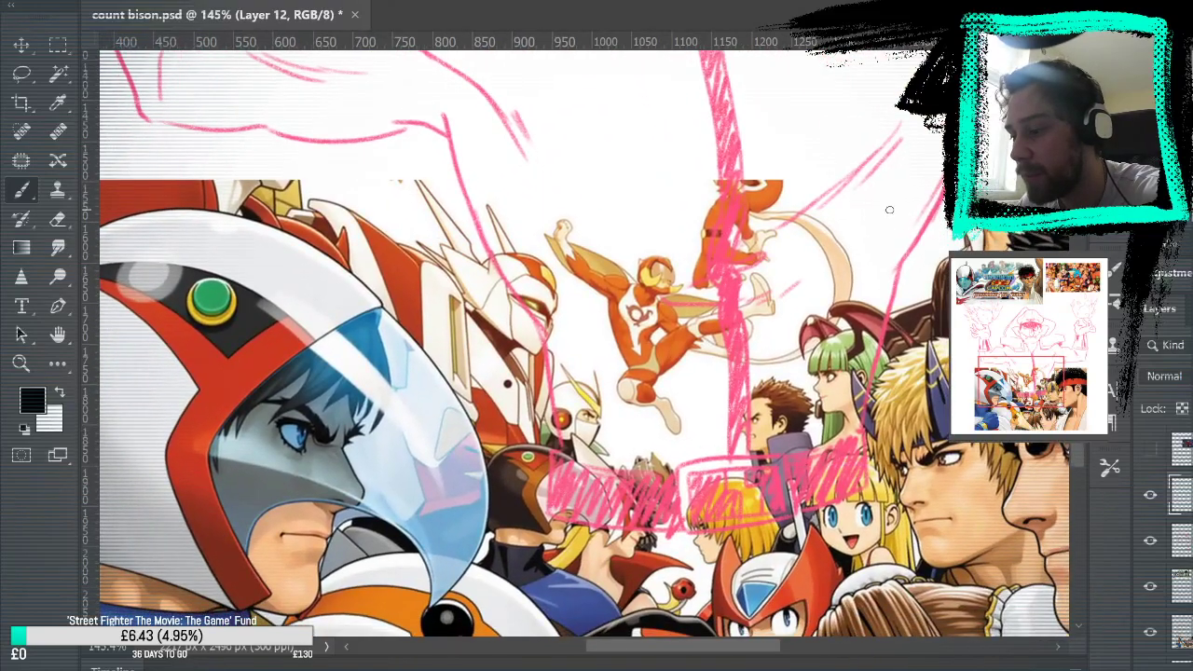
# Try straight vertical and horizontal black strokes over the collar beside the sketched head, undoing each one.
pyautogui.moveTo(807, 255); pyautogui.dragTo(807, 606)
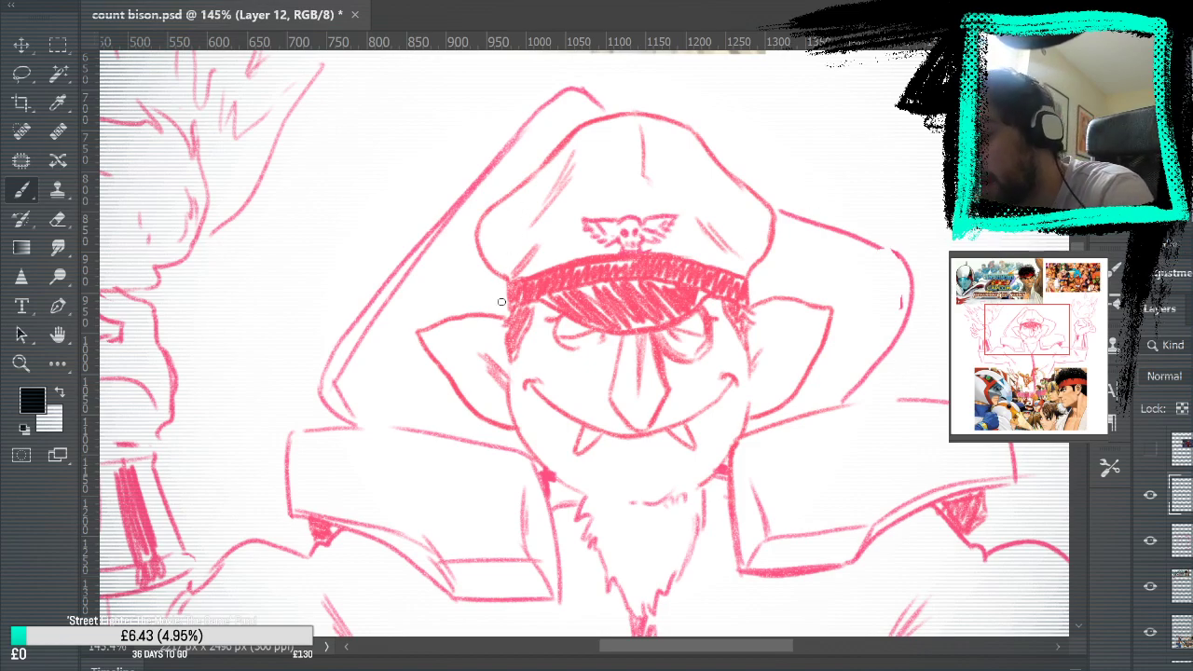
pyautogui.moveTo(509, 281); pyautogui.dragTo(509, 300)
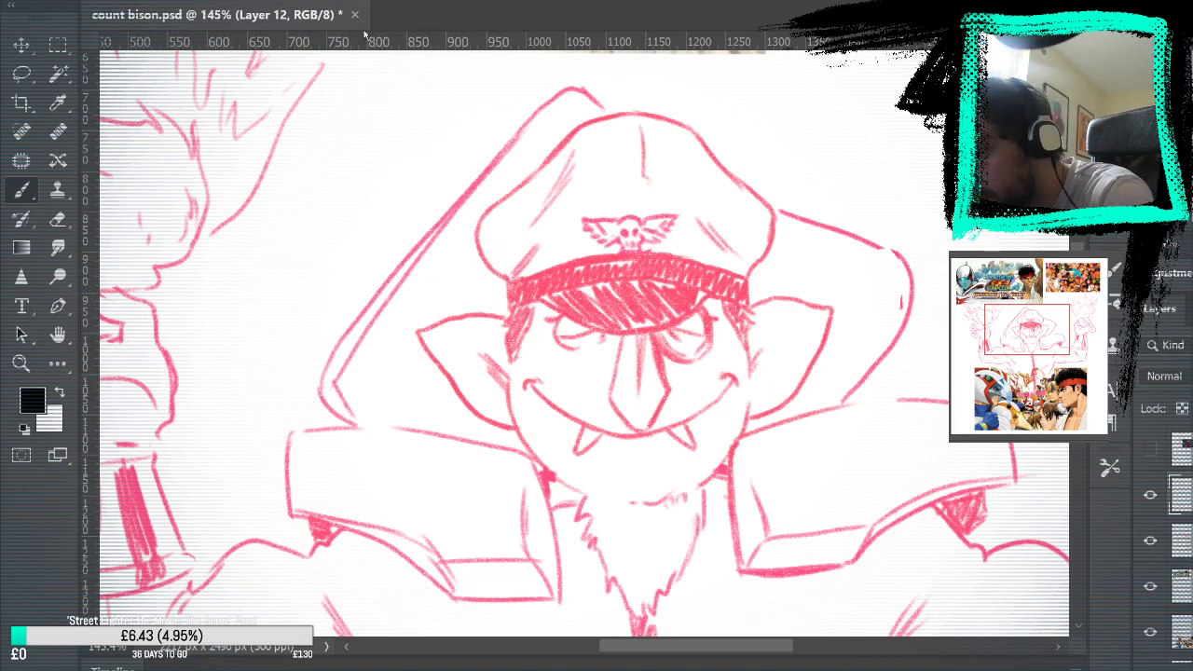
pyautogui.moveTo(398, 187); pyautogui.dragTo(394, 425)
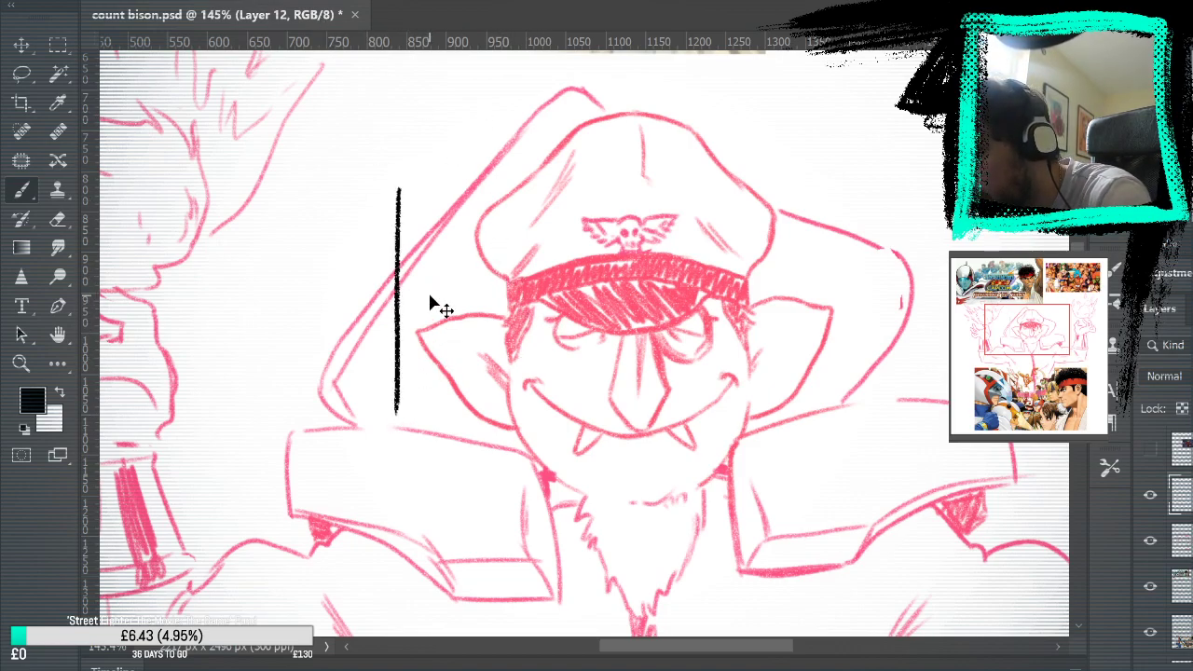
pyautogui.hotkey('ctrl', 'z')
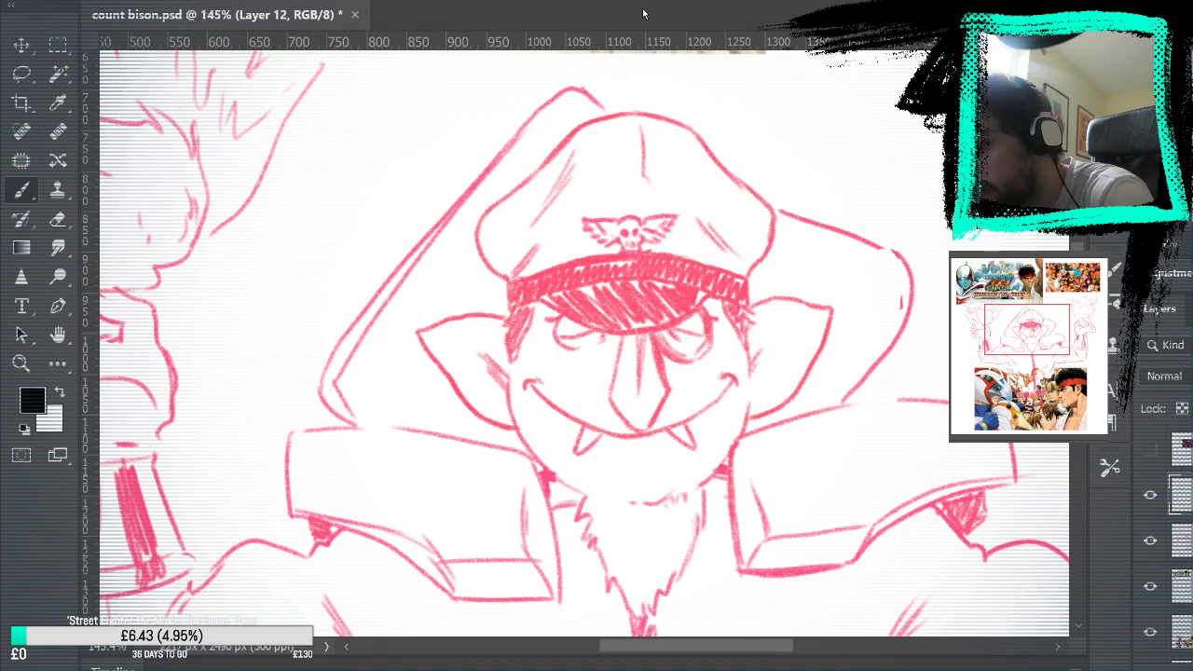
pyautogui.moveTo(370, 160)
pyautogui.mouseDown()
pyautogui.moveTo(346, 380)
pyautogui.moveTo(397, 262)
pyautogui.moveTo(396, 395)
pyautogui.mouseUp()
pyautogui.hotkey('ctrl', 'z')
pyautogui.moveTo(325, 331)
pyautogui.mouseDown()
pyautogui.moveTo(350, 239)
pyautogui.moveTo(411, 336)
pyautogui.mouseUp()
pyautogui.hotkey('ctrl', 'z')
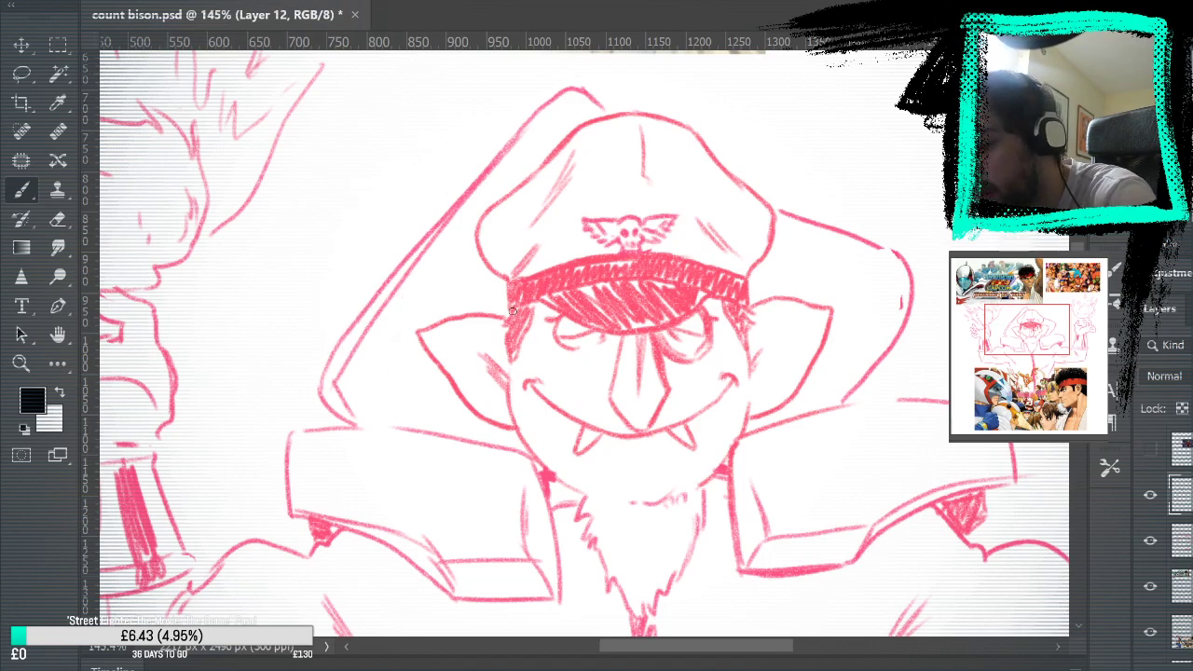
# Ink the left outline of the cap in black from its band up to the crown, redoing unsatisfactory strokes.
pyautogui.moveTo(510, 311)
pyautogui.mouseDown()
pyautogui.moveTo(484, 249)
pyautogui.moveTo(487, 217)
pyautogui.mouseUp()
pyautogui.hotkey('ctrl', 'z')
pyautogui.hotkey('ctrl', 'z')
pyautogui.moveTo(508, 280)
pyautogui.mouseDown()
pyautogui.moveTo(478, 225)
pyautogui.moveTo(591, 121)
pyautogui.mouseUp()
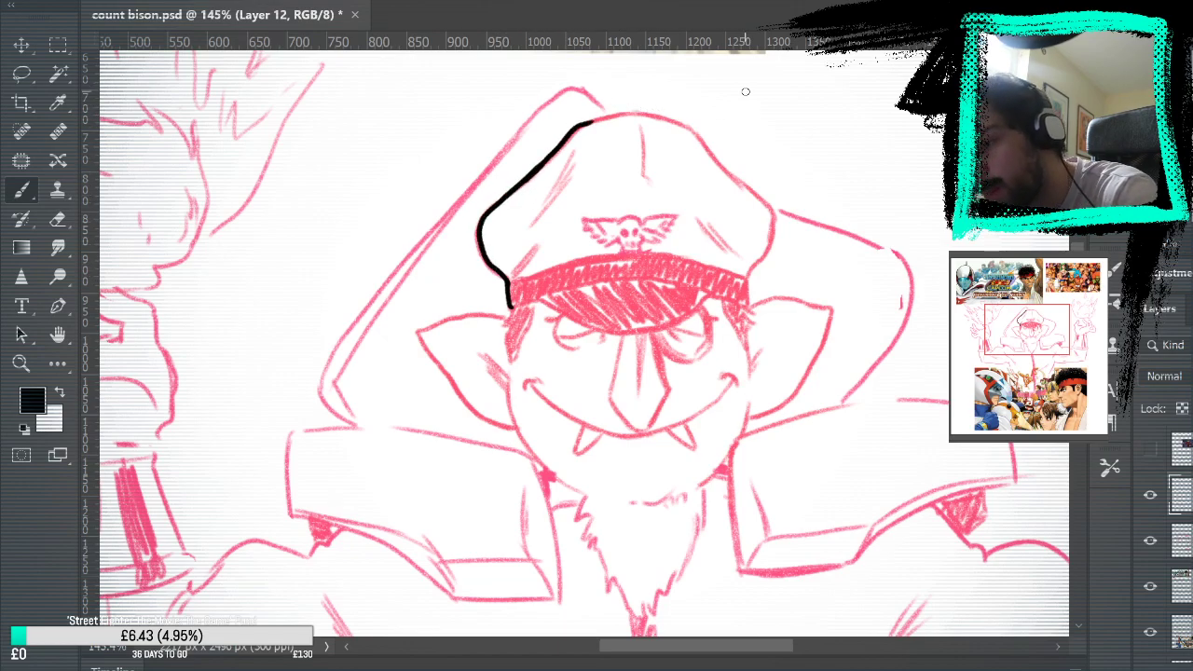
pyautogui.hotkey('ctrl', 'z')
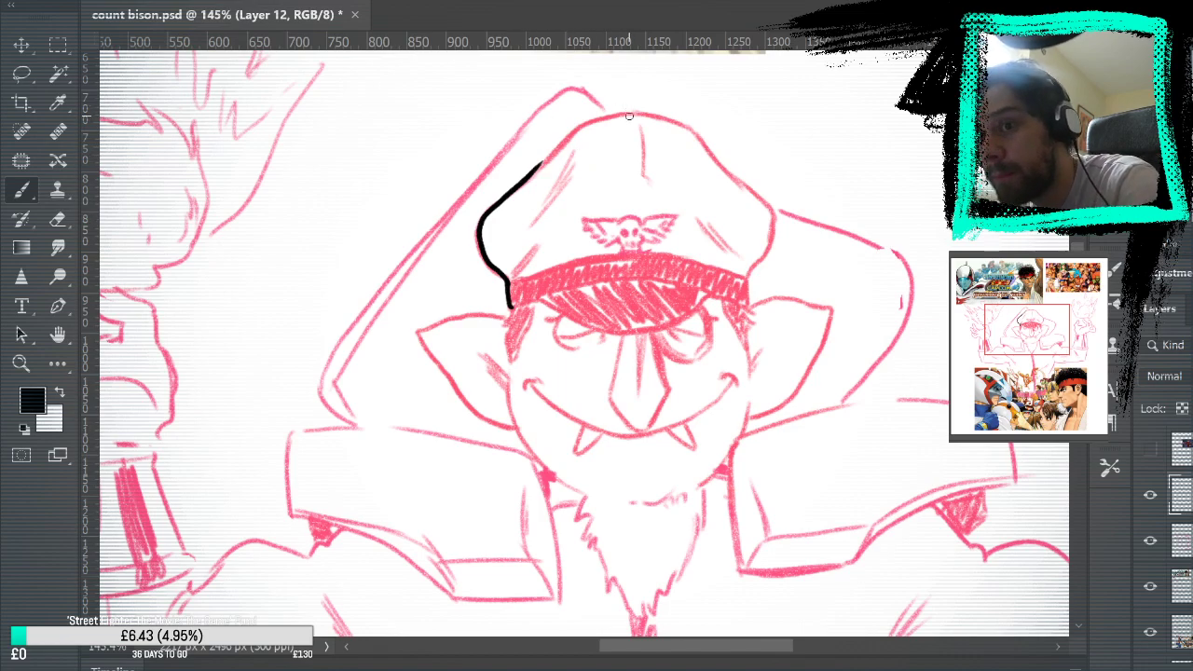
pyautogui.moveTo(536, 169)
pyautogui.mouseDown()
pyautogui.moveTo(587, 119)
pyautogui.moveTo(615, 112)
pyautogui.mouseUp()
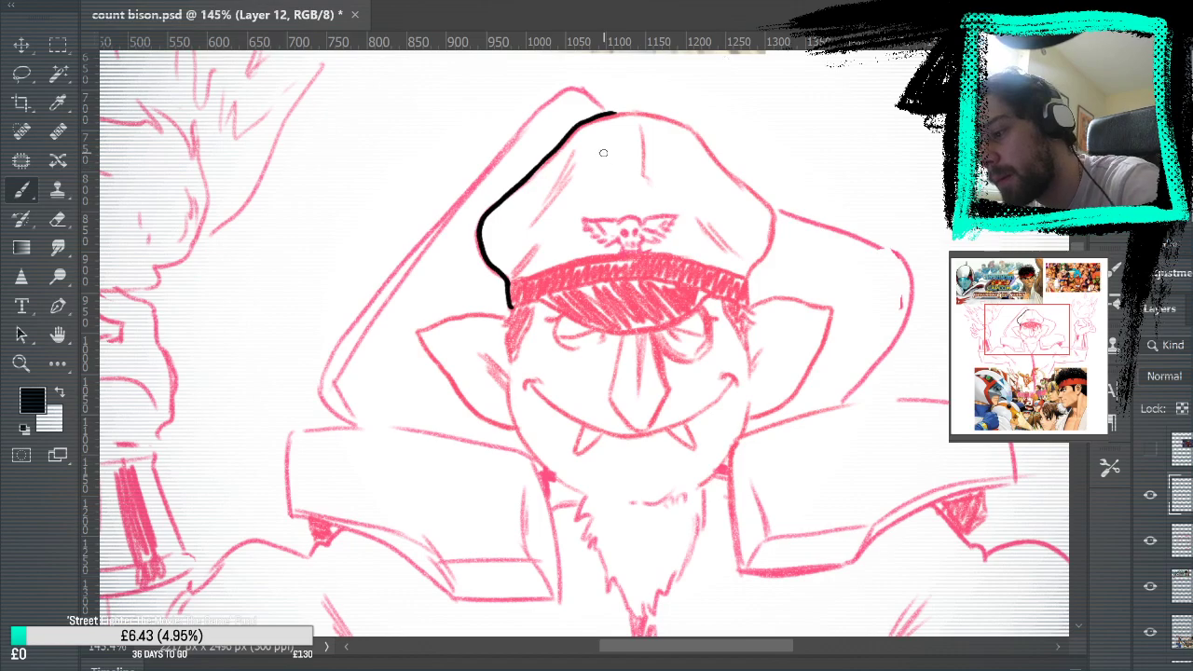
# Ink the cap's outline across the crown and down the right side to the band, and hide the pink sketch layer.
pyautogui.moveTo(615, 113)
pyautogui.mouseDown()
pyautogui.moveTo(688, 124)
pyautogui.moveTo(774, 219)
pyautogui.mouseUp()
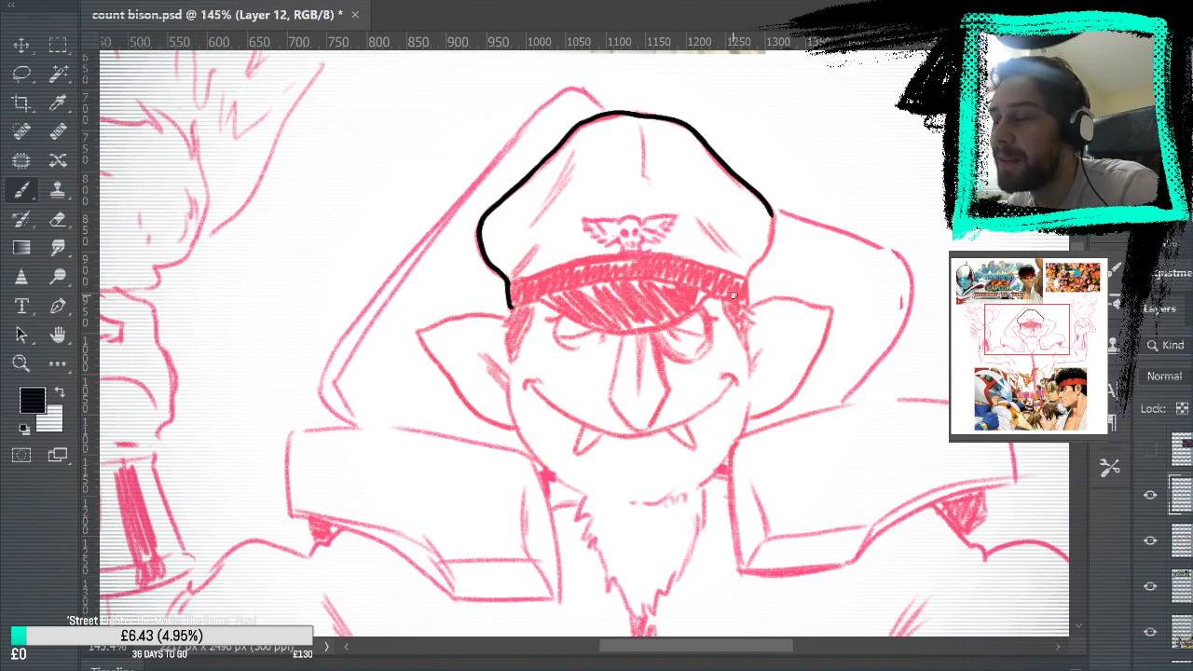
pyautogui.moveTo(773, 240); pyautogui.dragTo(750, 277)
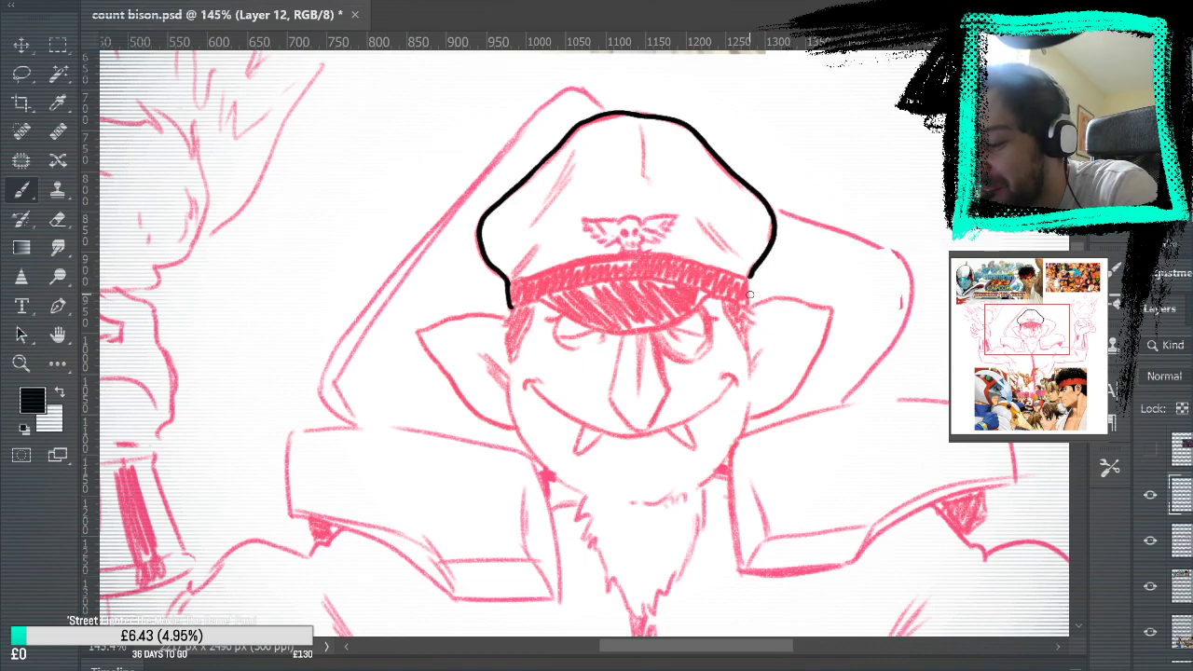
pyautogui.moveTo(750, 279); pyautogui.dragTo(751, 309)
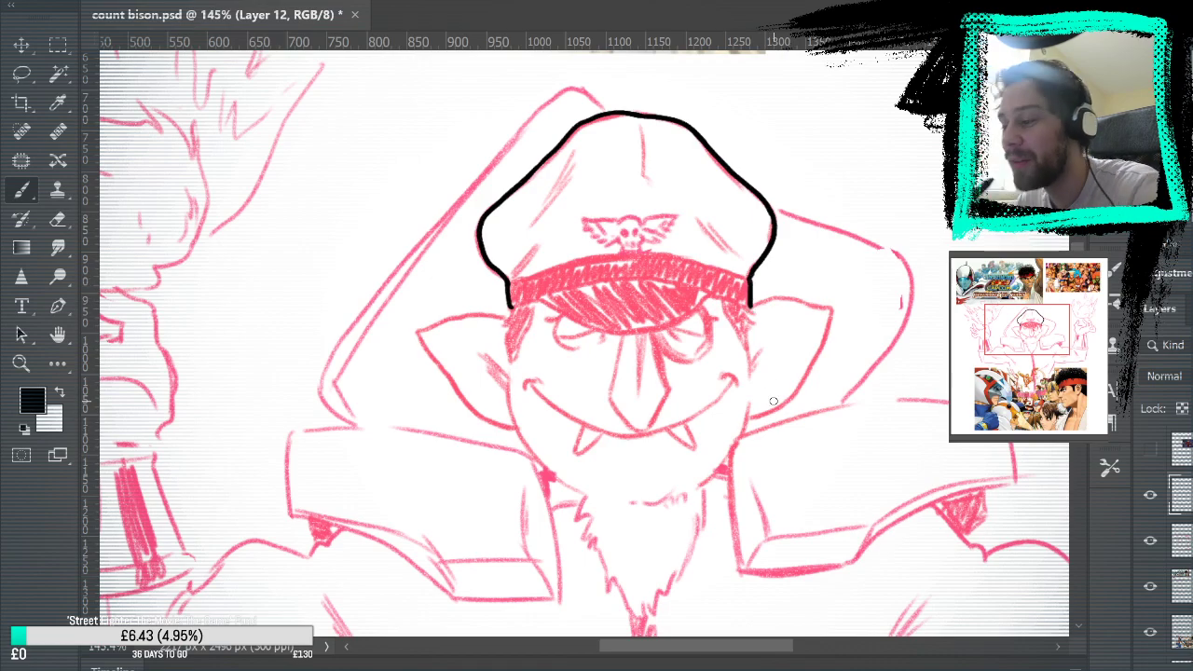
pyautogui.click(1150, 541)
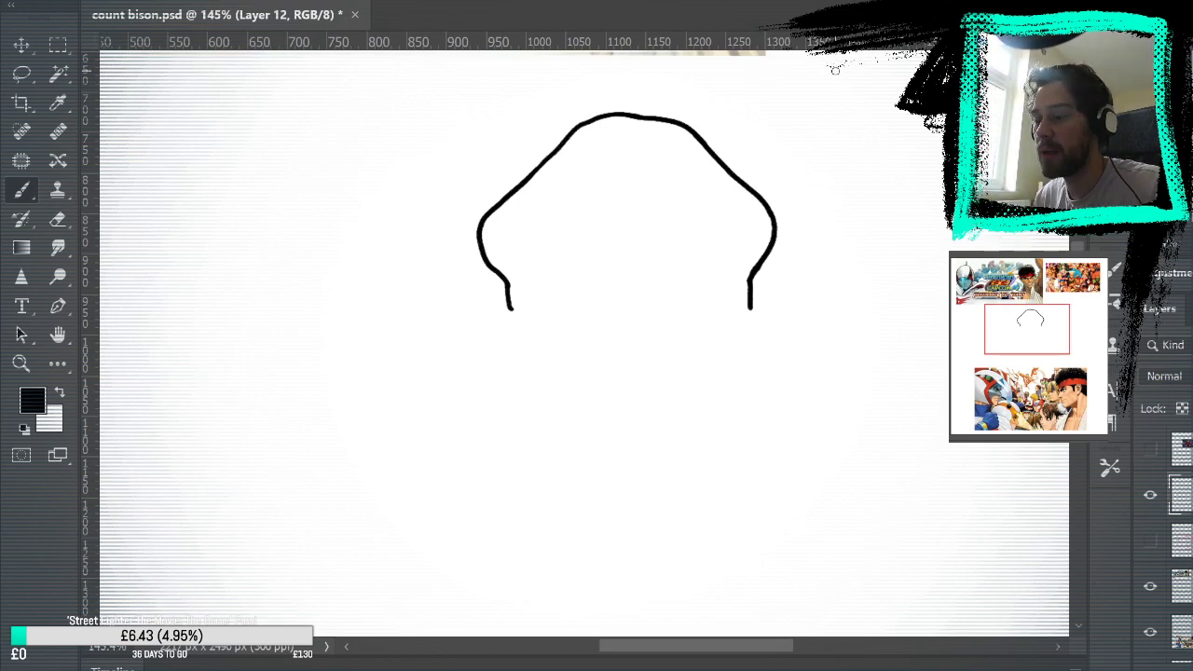
# Show the pink sketch layer and ink the lower edge of the cap's band in black from side to side.
pyautogui.click(1150, 541)
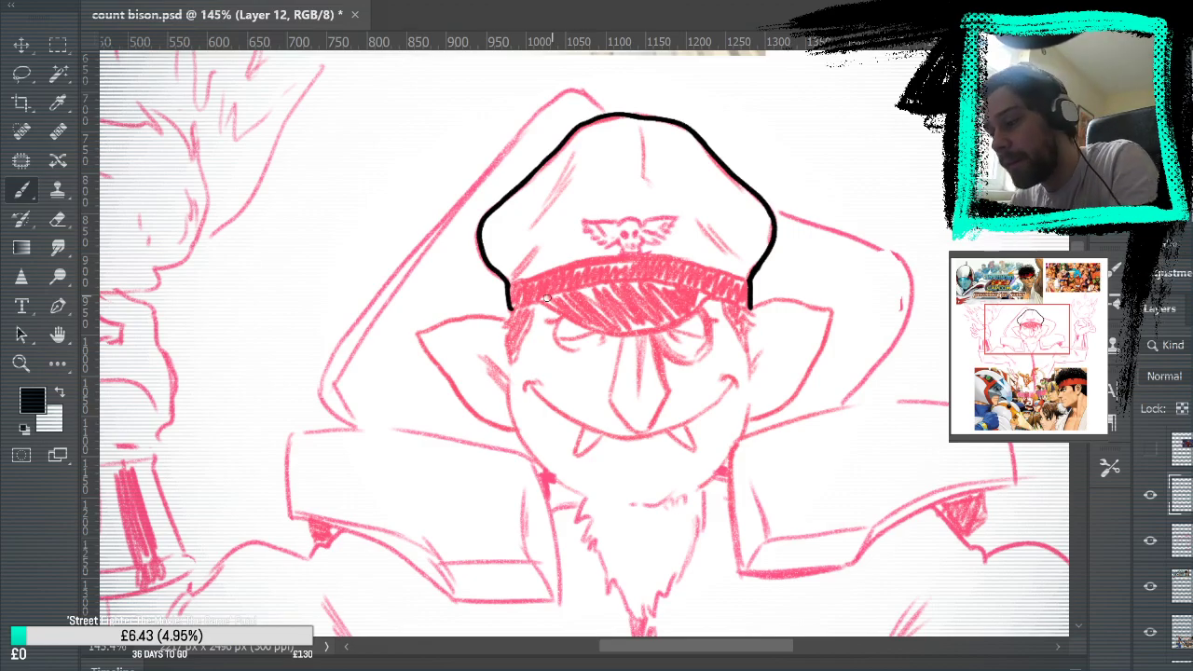
pyautogui.moveTo(735, 561)
pyautogui.mouseDown()
pyautogui.moveTo(719, 194)
pyautogui.moveTo(360, 231)
pyautogui.mouseUp()
pyautogui.moveTo(494, 463)
pyautogui.mouseDown()
pyautogui.moveTo(570, 534)
pyautogui.moveTo(583, 447)
pyautogui.moveTo(469, 479)
pyautogui.mouseUp()
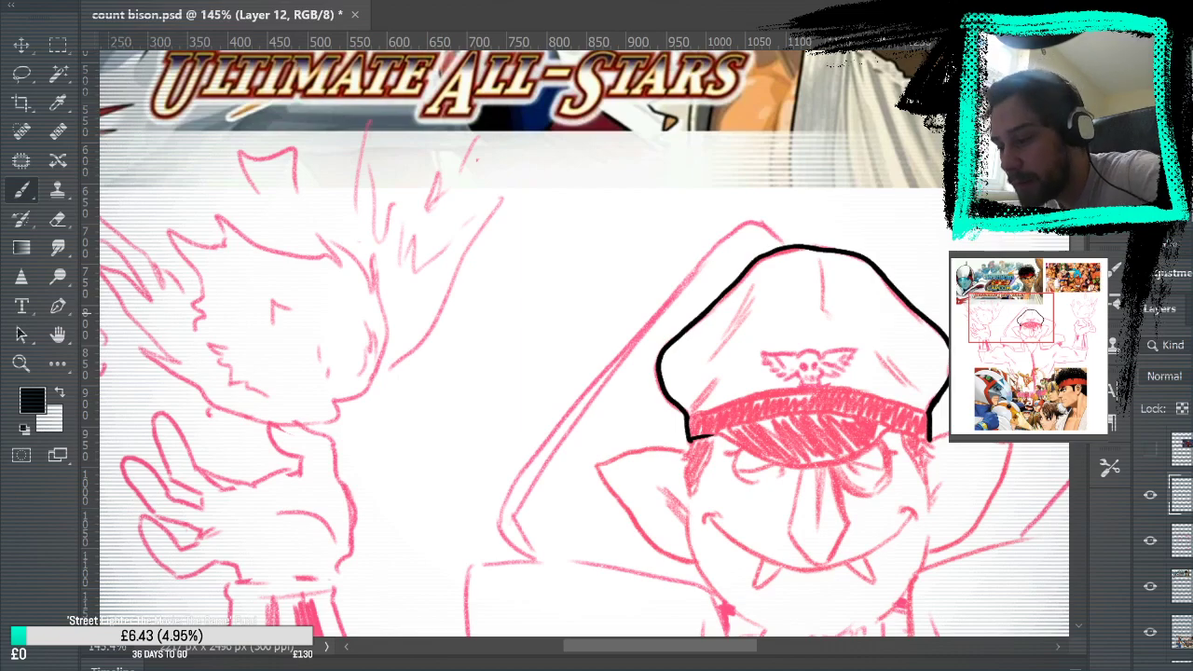
pyautogui.moveTo(826, 427); pyautogui.dragTo(486, 352)
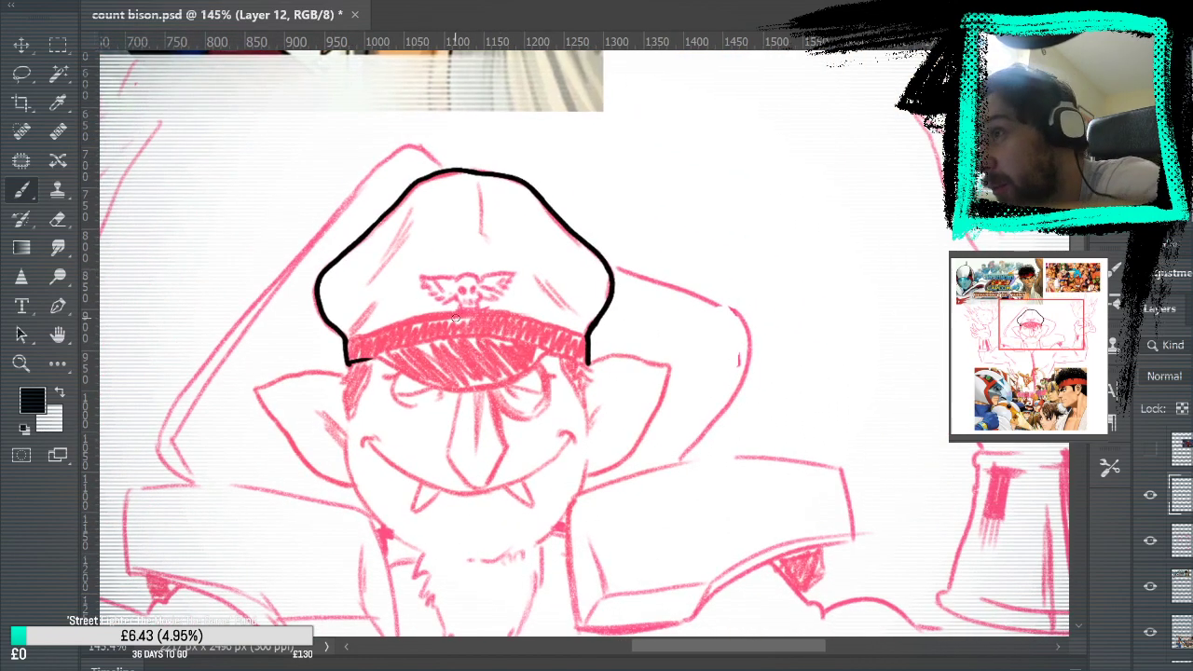
pyautogui.moveTo(346, 361); pyautogui.dragTo(543, 345)
pyautogui.moveTo(470, 340); pyautogui.dragTo(589, 361)
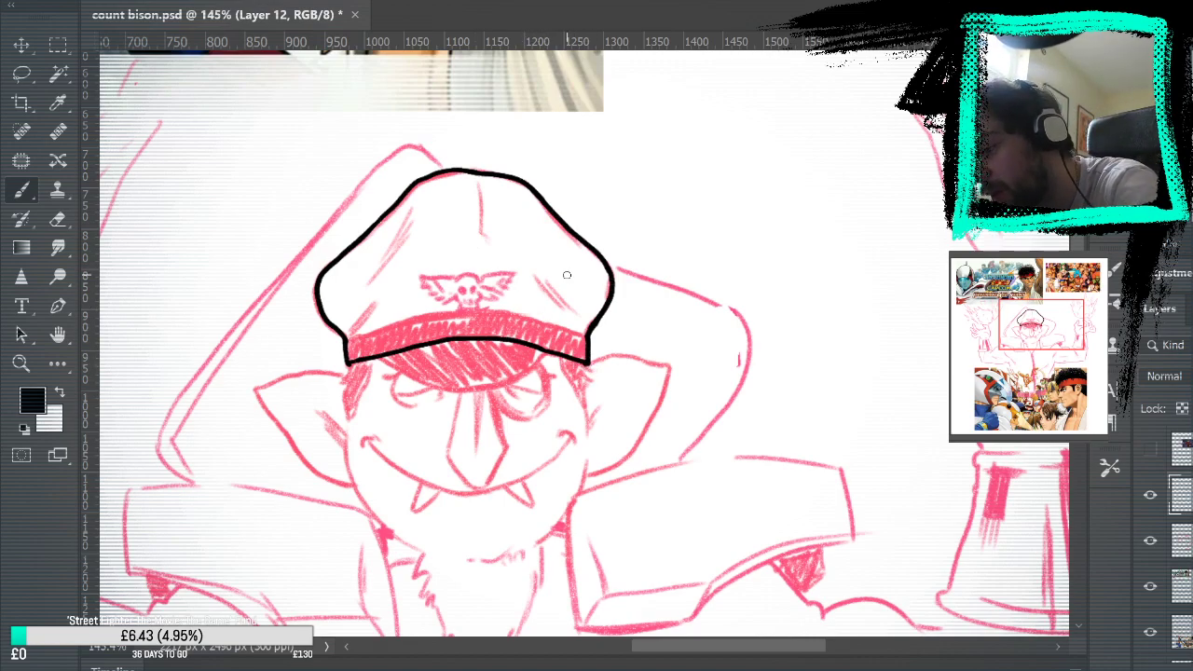
# Ink the upper edge of the cap's band in black, redoing the unsatisfactory strokes.
pyautogui.moveTo(347, 339); pyautogui.dragTo(466, 313)
pyautogui.hotkey('ctrl', 'z')
pyautogui.moveTo(346, 339); pyautogui.dragTo(483, 307)
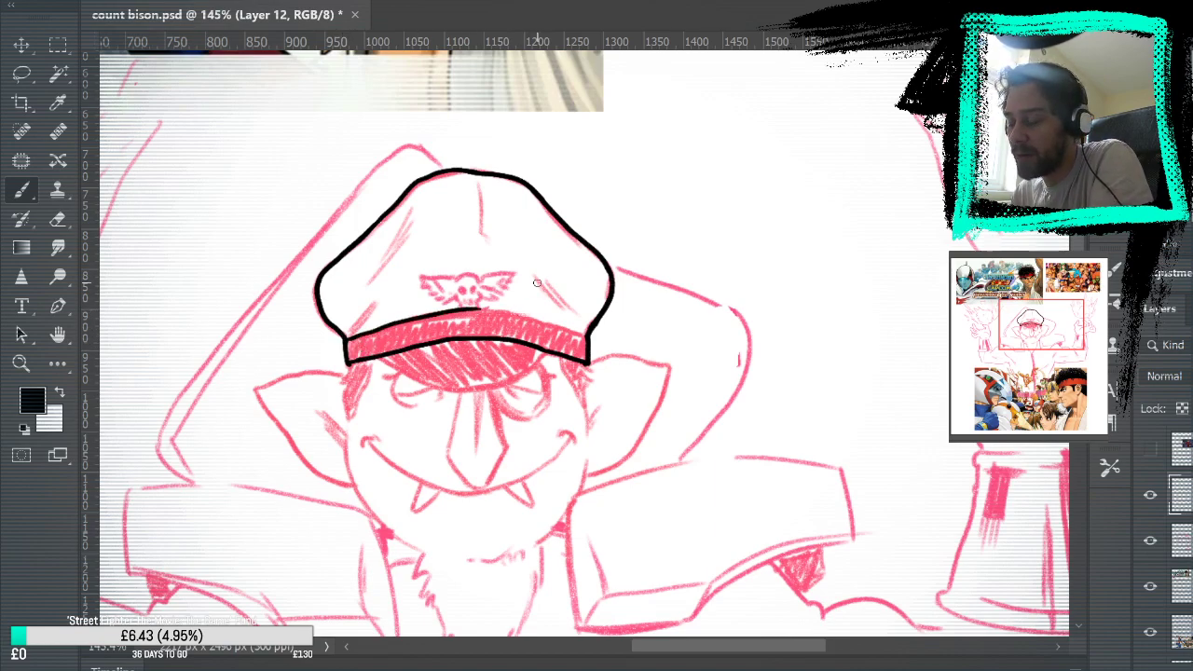
pyautogui.hotkey('ctrl', 'z')
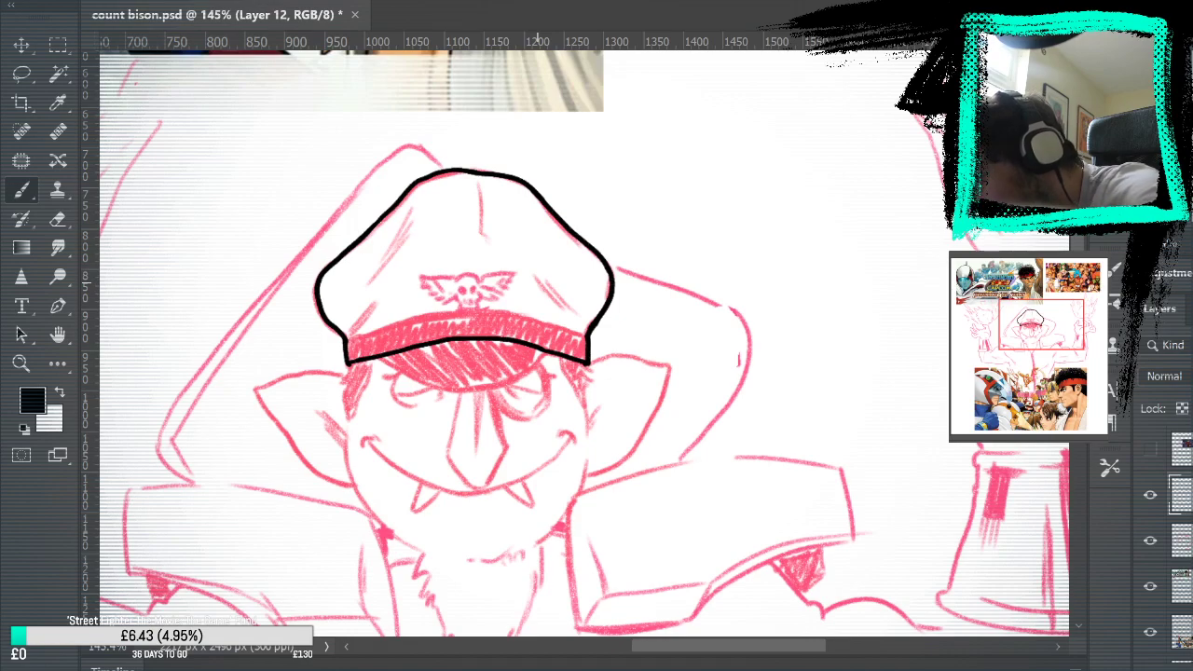
pyautogui.moveTo(351, 339)
pyautogui.mouseDown()
pyautogui.moveTo(415, 317)
pyautogui.moveTo(503, 310)
pyautogui.mouseUp()
pyautogui.moveTo(425, 319)
pyautogui.mouseDown()
pyautogui.moveTo(486, 312)
pyautogui.moveTo(533, 325)
pyautogui.moveTo(491, 311)
pyautogui.moveTo(584, 336)
pyautogui.moveTo(538, 322)
pyautogui.moveTo(582, 335)
pyautogui.mouseUp()
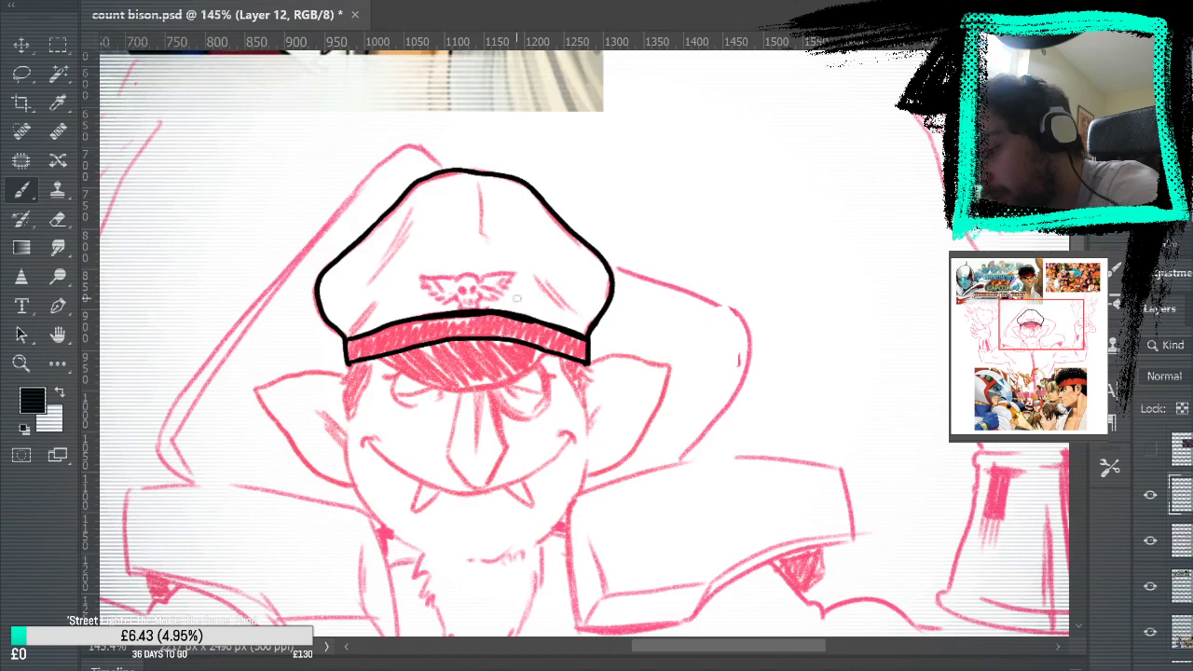
# Fill the outlined cap band with black using the Paint Bucket, undoing and repeating the fill until it is satisfactory.
pyautogui.click(58, 364)
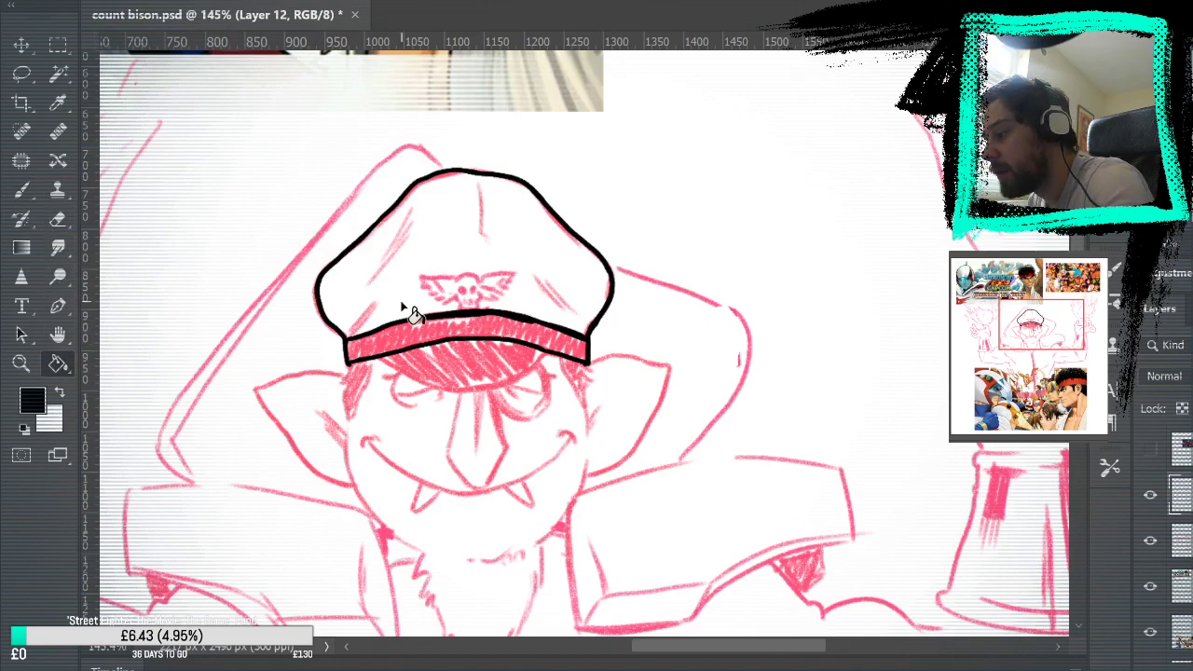
pyautogui.click(501, 317)
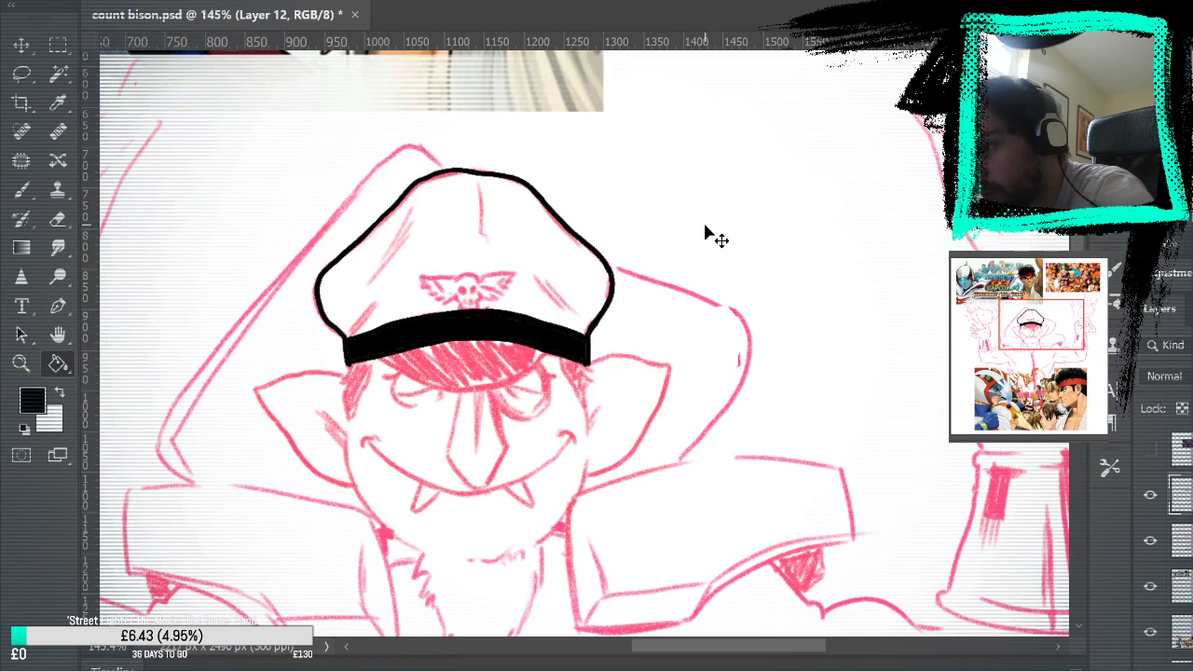
pyautogui.hotkey('ctrl', 'z')
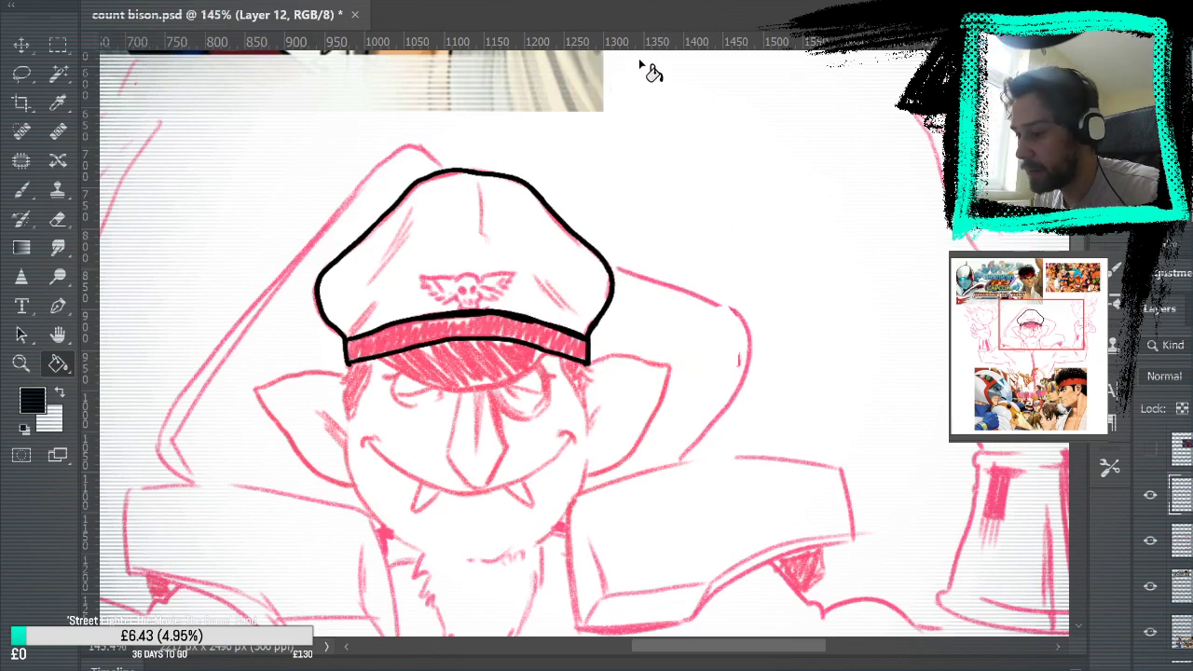
pyautogui.click(469, 335)
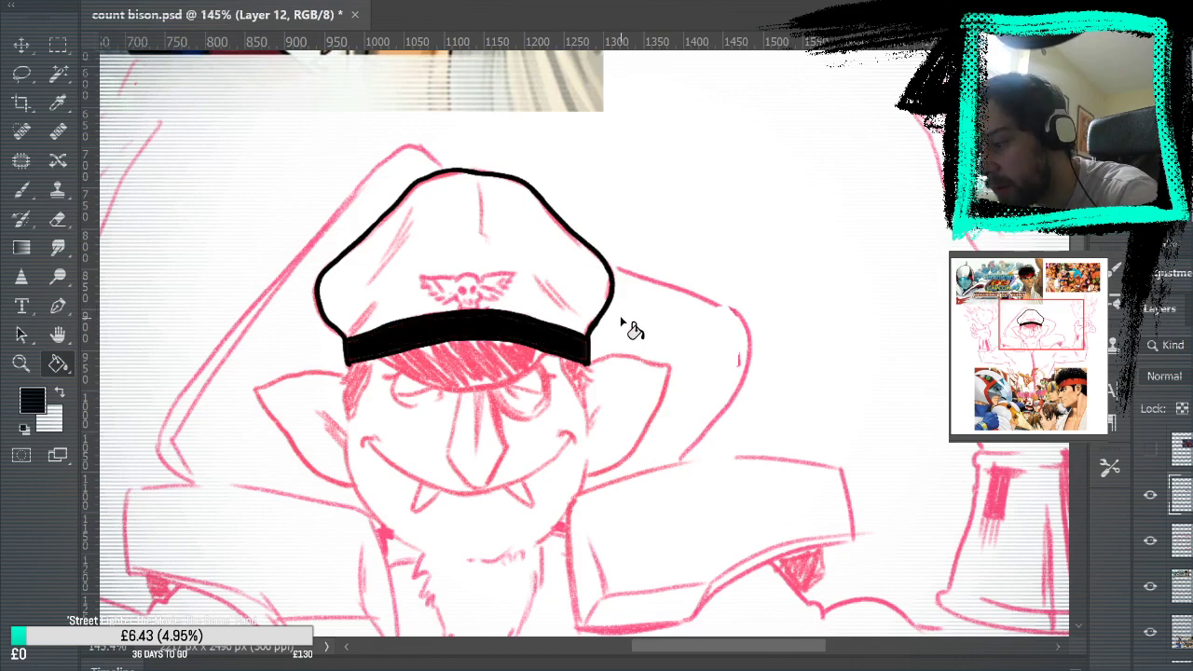
pyautogui.hotkey('ctrl', 'z')
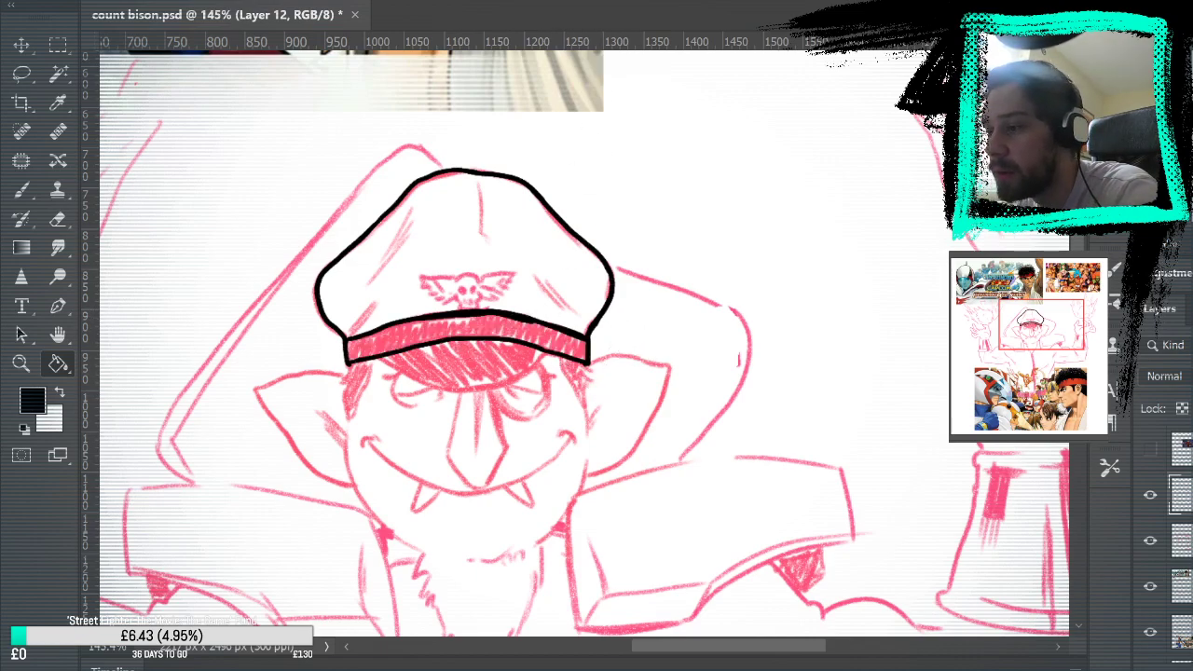
pyautogui.click(497, 342)
pyautogui.hotkey('ctrl', 'z')
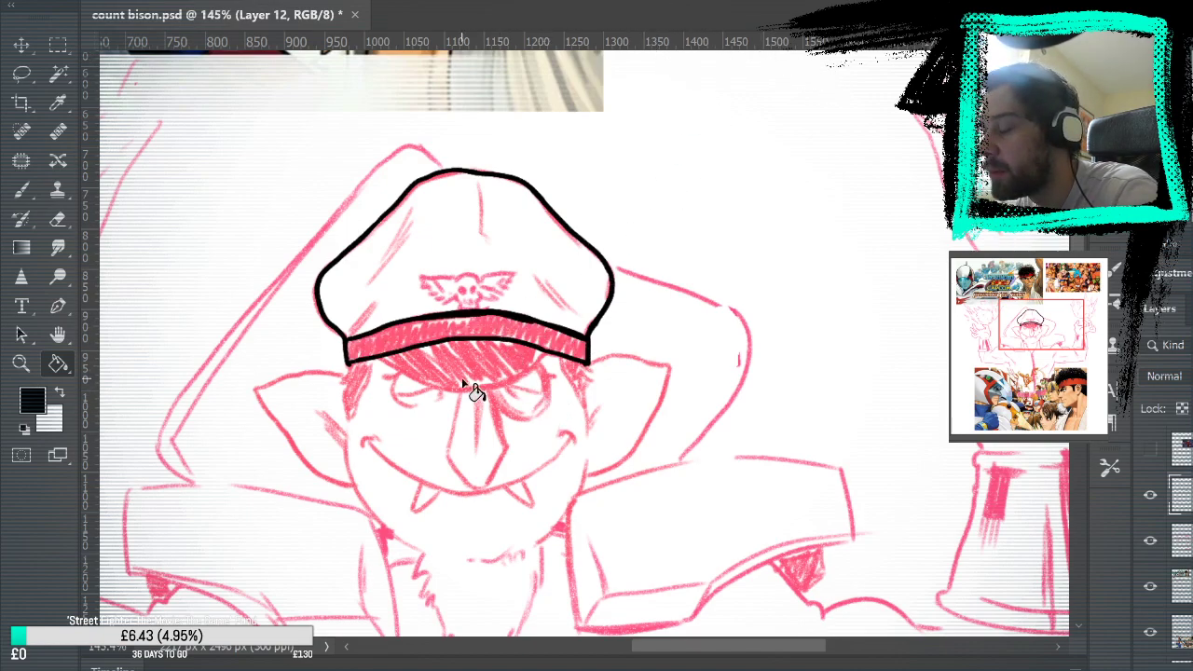
pyautogui.click(497, 341)
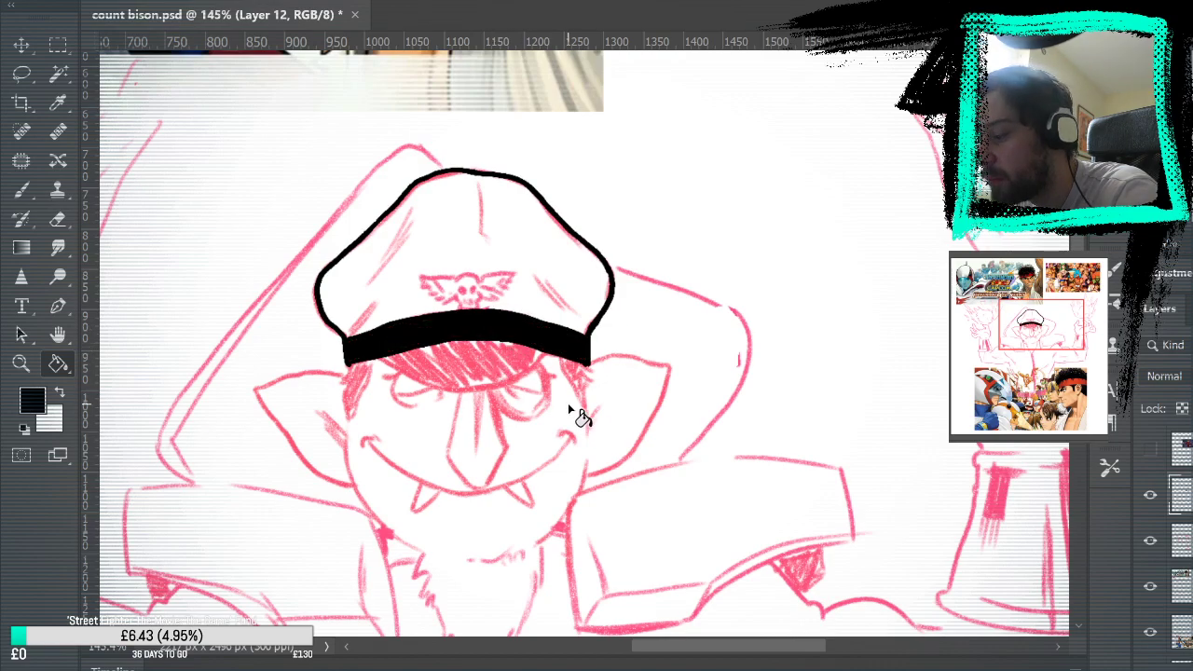
# Hide the pink sketch, brush black over the thin gaps between the band's fill and outline, and show the sketch again.
pyautogui.press('b')
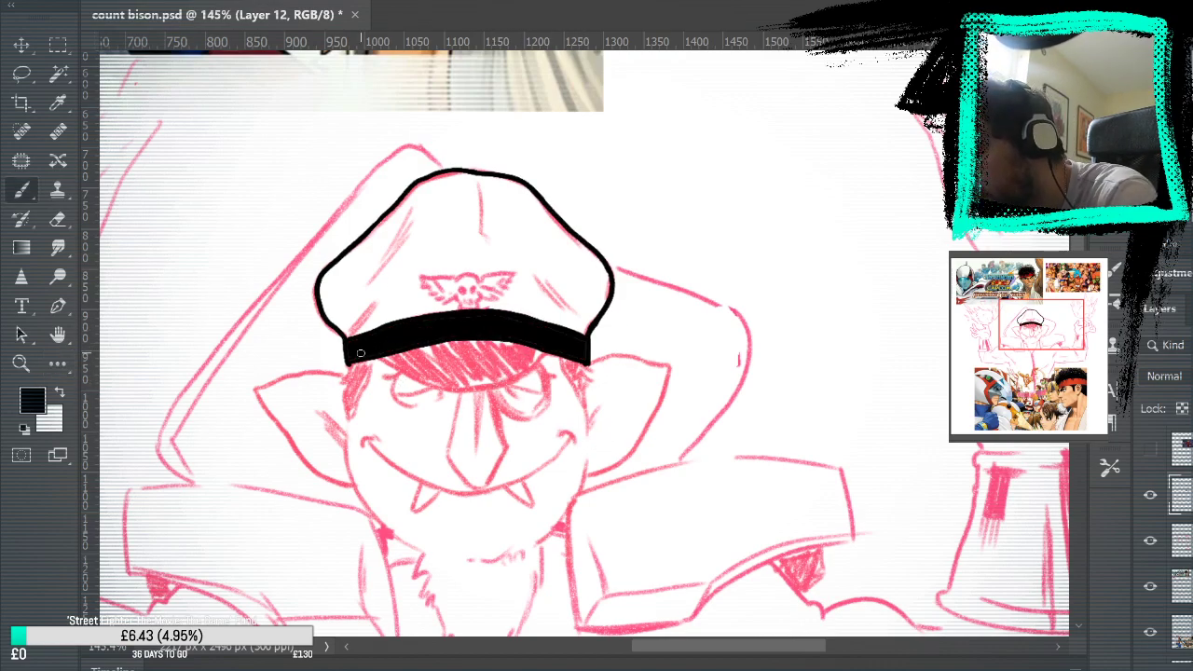
pyautogui.press('z')
pyautogui.moveTo(432, 372)
pyautogui.mouseDown()
pyautogui.moveTo(532, 367)
pyautogui.moveTo(1083, 498)
pyautogui.mouseUp()
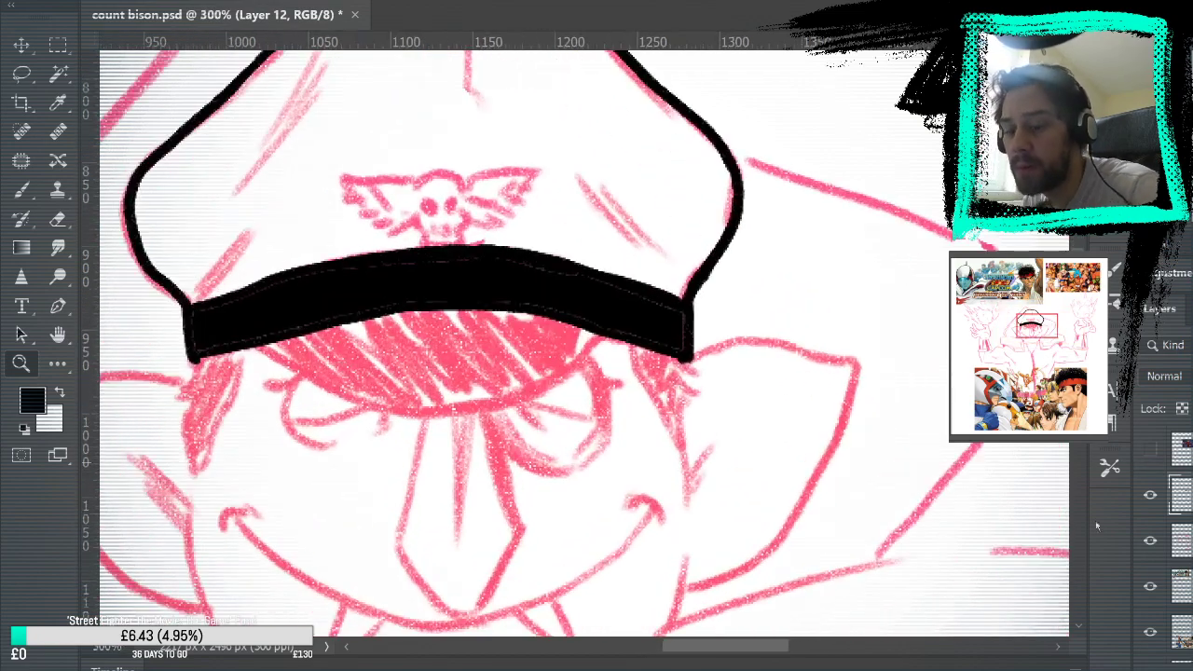
pyautogui.click(1150, 540)
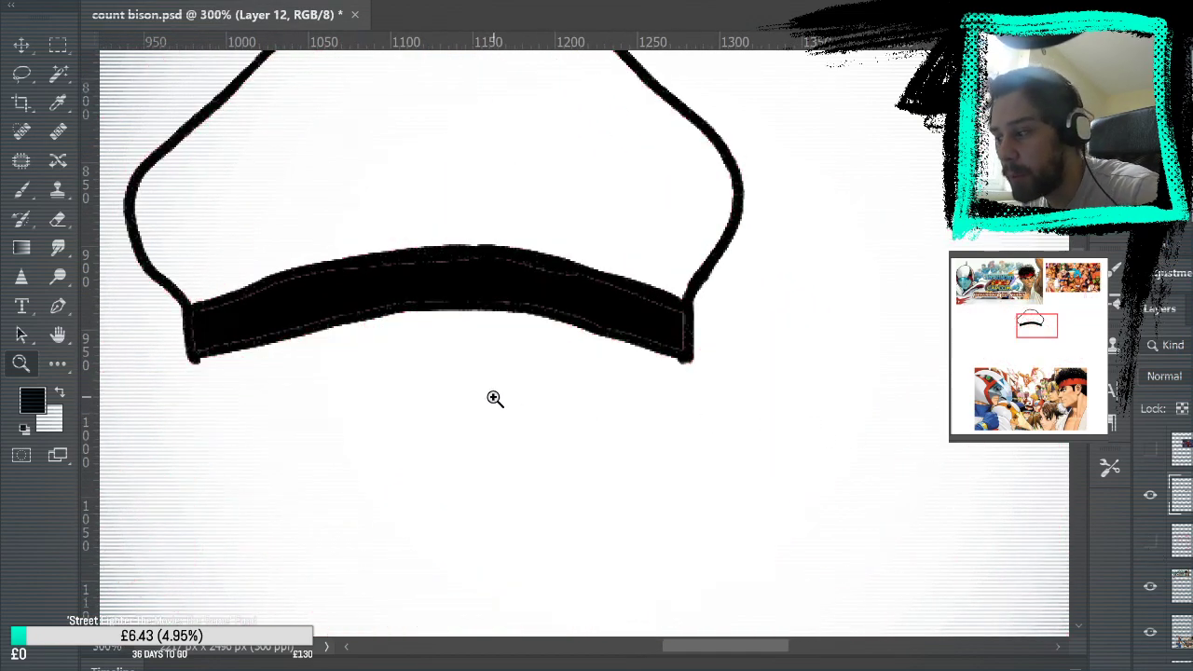
pyautogui.click(23, 191)
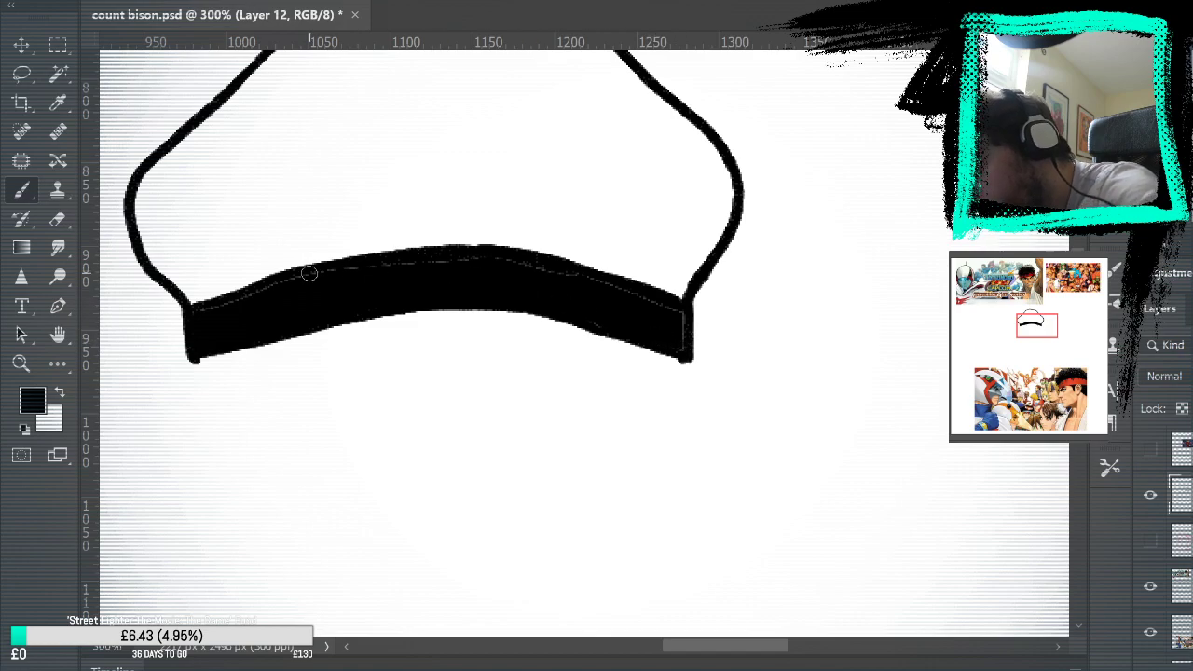
pyautogui.moveTo(318, 271)
pyautogui.mouseDown()
pyautogui.moveTo(460, 257)
pyautogui.moveTo(555, 268)
pyautogui.moveTo(680, 312)
pyautogui.moveTo(683, 343)
pyautogui.moveTo(618, 330)
pyautogui.mouseUp()
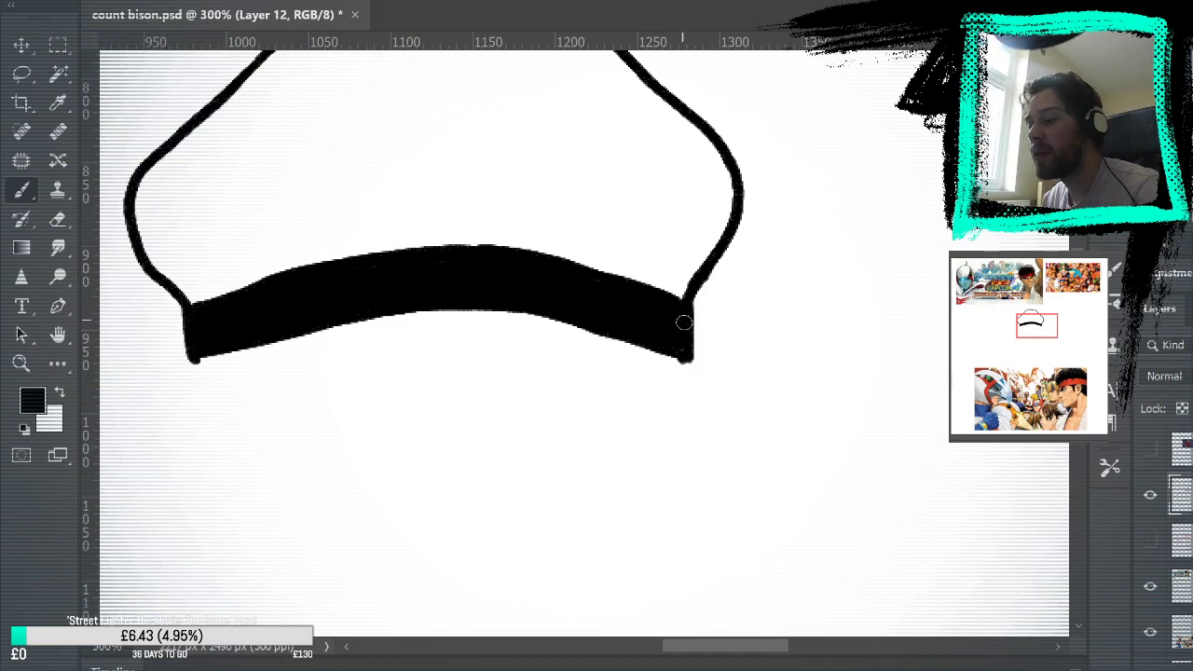
pyautogui.moveTo(727, 327)
pyautogui.mouseDown()
pyautogui.moveTo(825, 400)
pyautogui.moveTo(801, 360)
pyautogui.mouseUp()
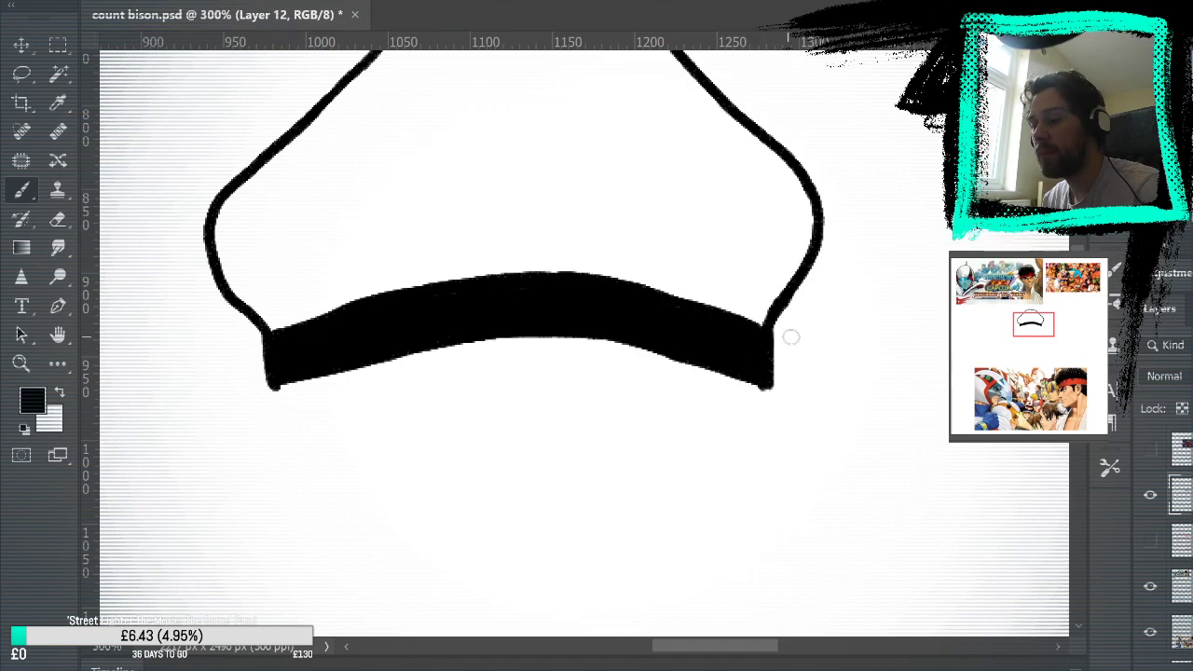
pyautogui.click(1150, 550)
# Ink the eyes of the cap badge's skull, its left jaw line and the start of the left wing in black.
pyautogui.moveTo(907, 296)
pyautogui.mouseDown()
pyautogui.moveTo(908, 500)
pyautogui.moveTo(936, 436)
pyautogui.mouseUp()
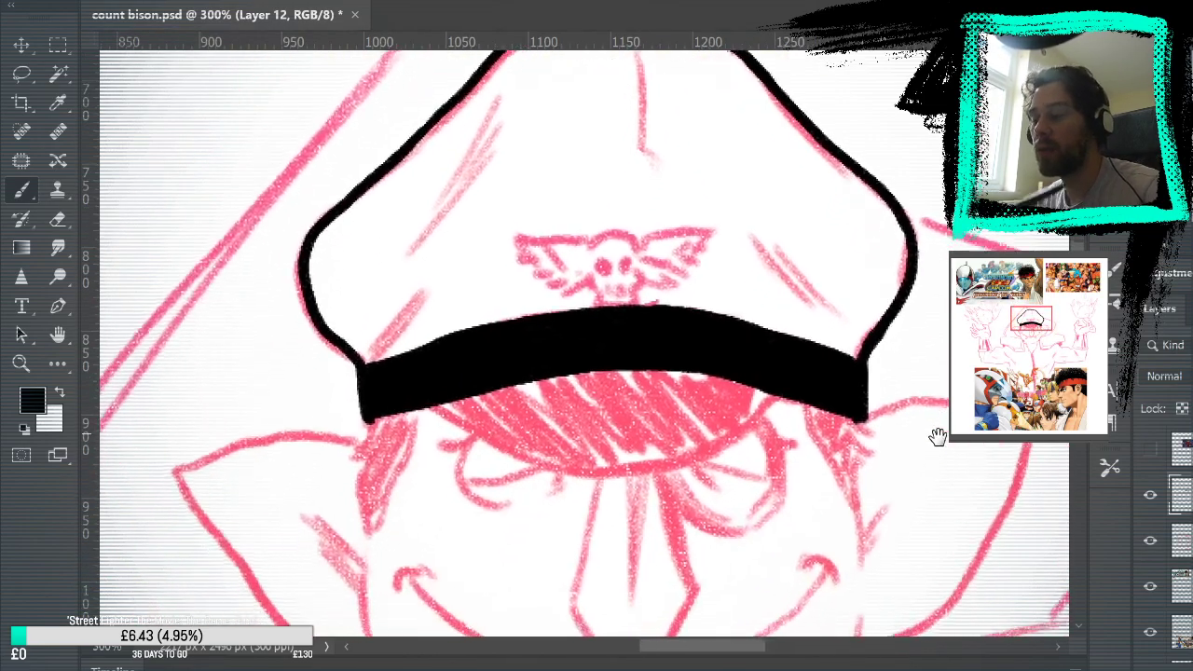
pyautogui.scroll(-3, 937, 436)
pyautogui.moveTo(728, 313)
pyautogui.mouseDown()
pyautogui.moveTo(671, 383)
pyautogui.moveTo(686, 363)
pyautogui.mouseUp()
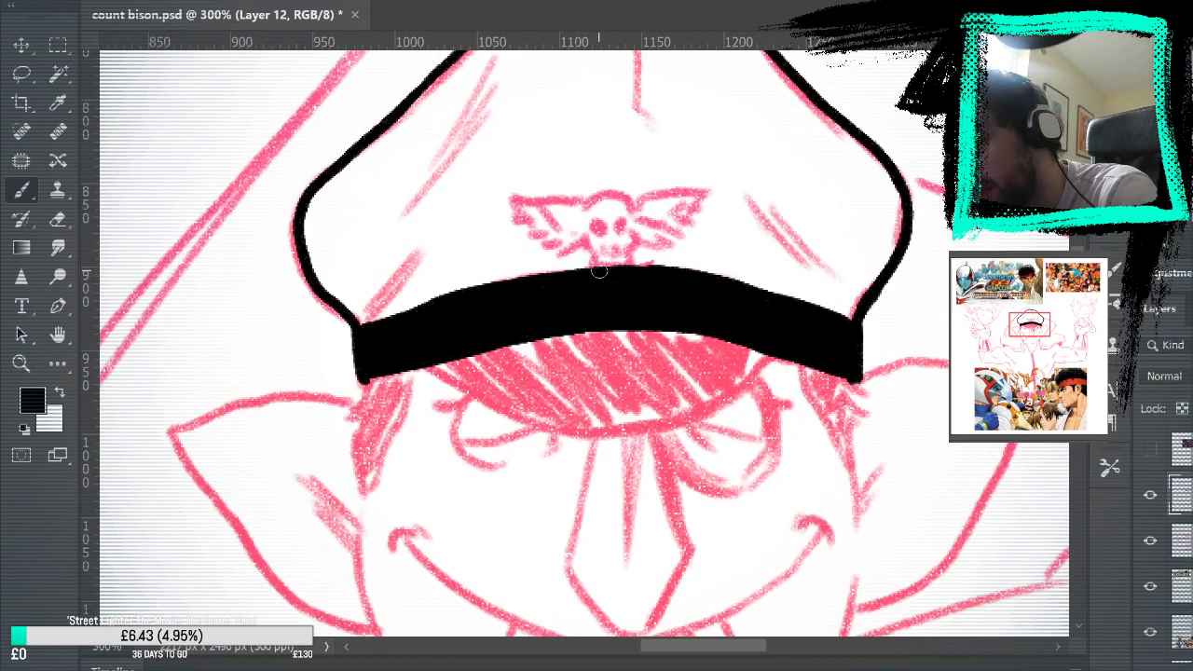
pyautogui.scroll(2, 671, 445)
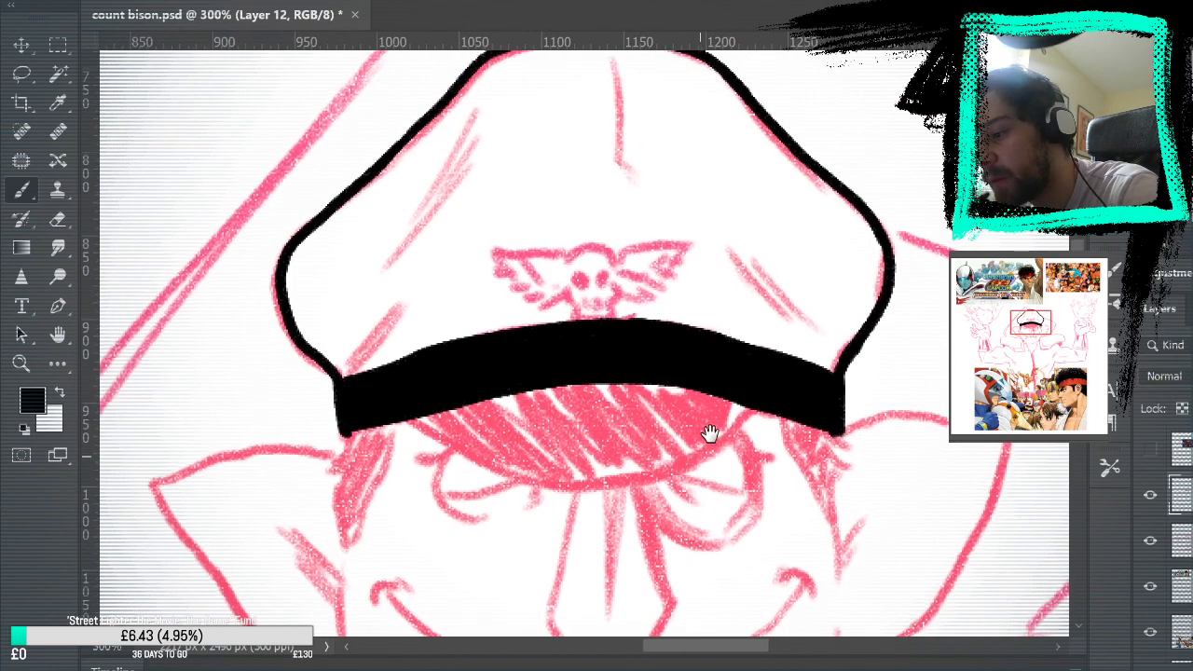
pyautogui.moveTo(565, 293); pyautogui.dragTo(575, 319)
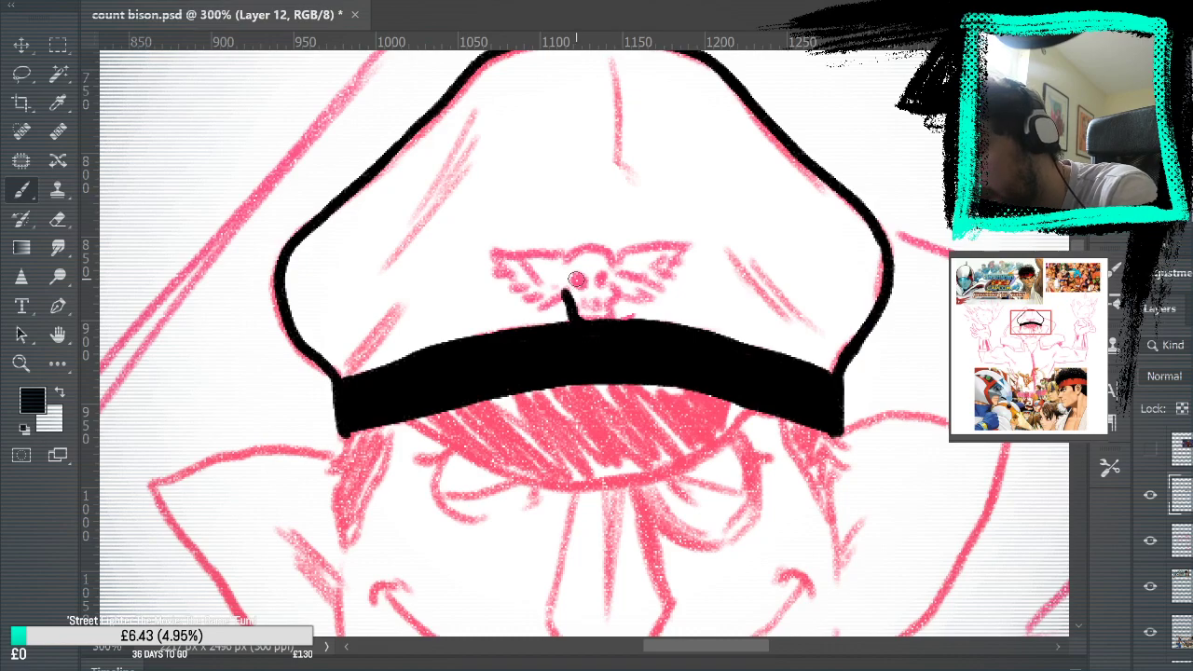
pyautogui.click(604, 280)
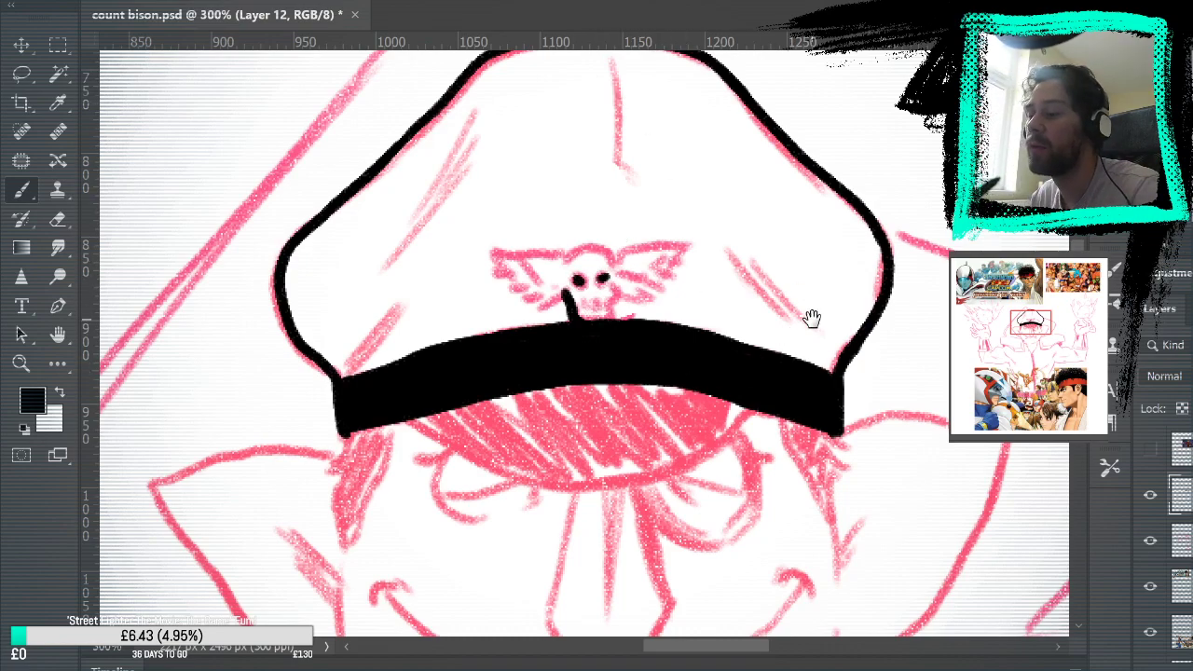
pyautogui.moveTo(810, 320); pyautogui.dragTo(770, 394)
pyautogui.moveTo(530, 385); pyautogui.dragTo(548, 372)
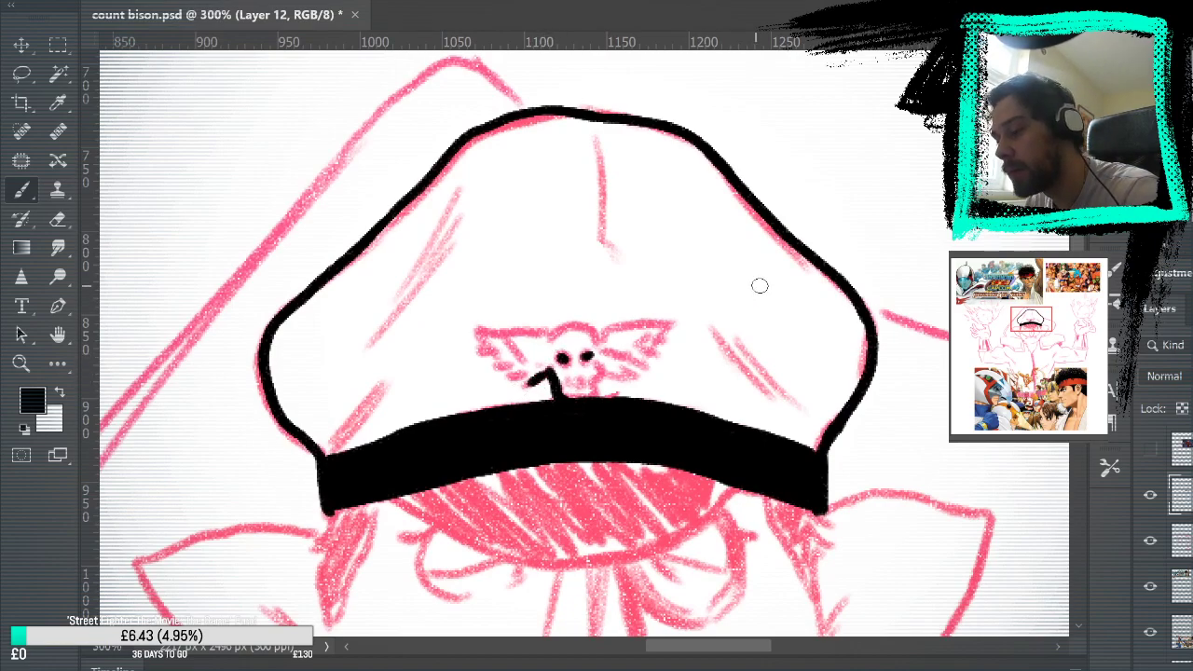
# Round out the badge skull's eyes in black, checking the inks with the pink sketch layer hidden and shown.
pyautogui.click(1150, 541)
pyautogui.moveTo(941, 569); pyautogui.dragTo(986, 466)
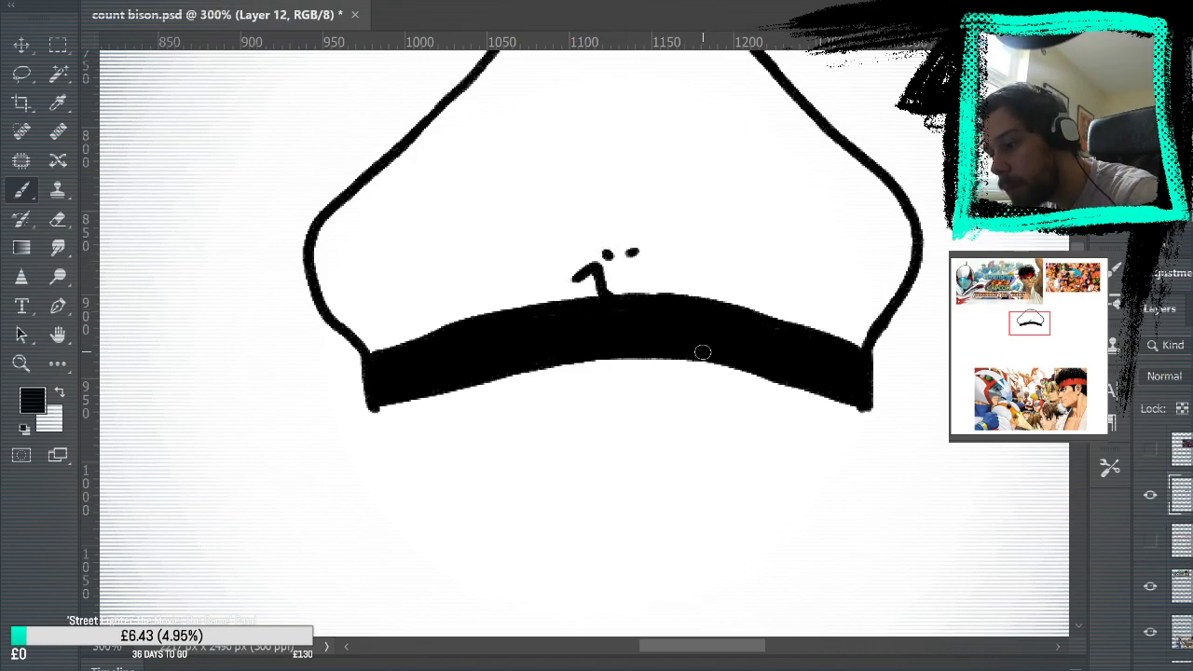
pyautogui.click(1150, 540)
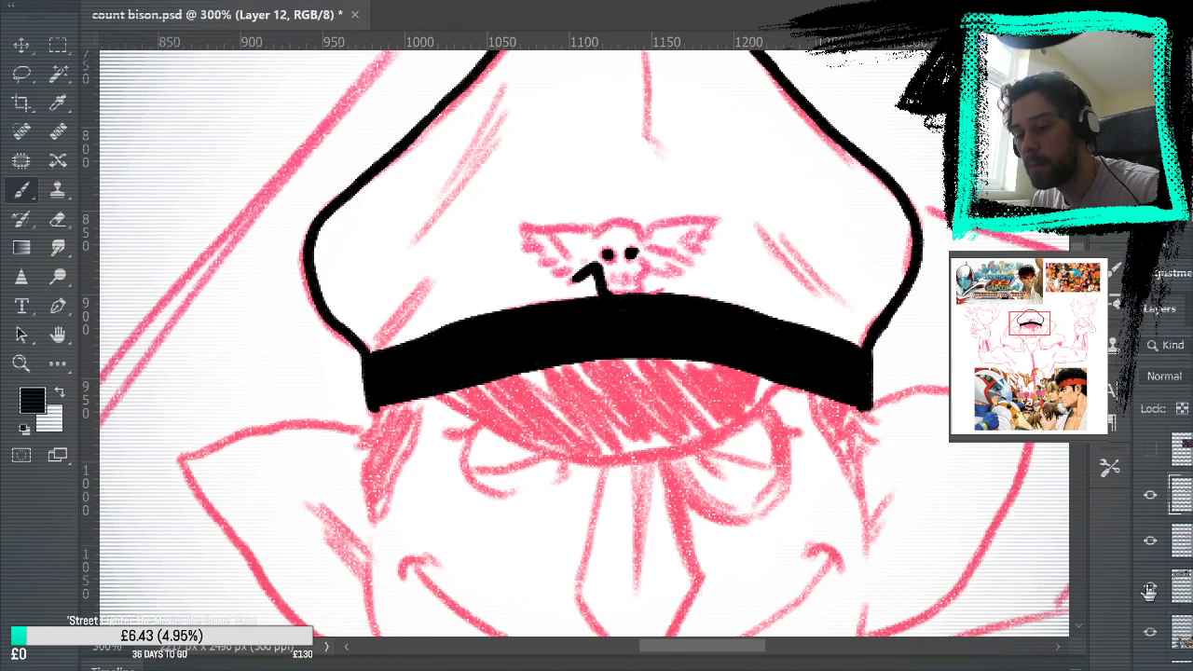
pyautogui.click(1151, 541)
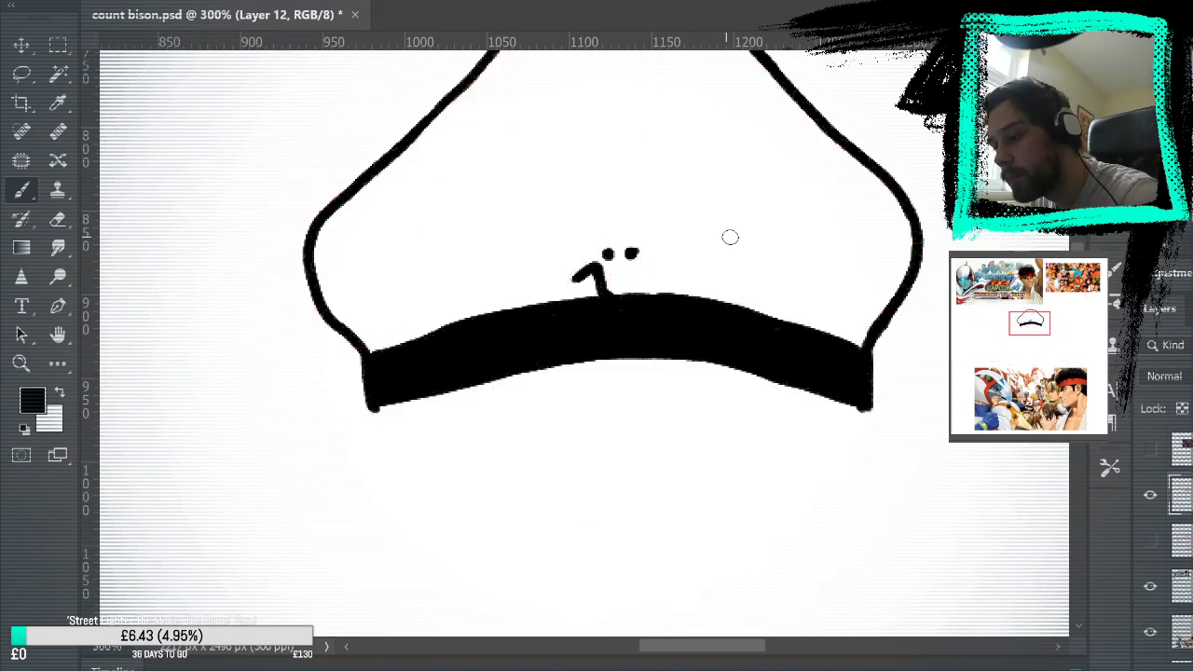
pyautogui.click(1150, 540)
# Ink the curved lower edge of the cap's visor in black from both ends of the band, redoing the right half.
pyautogui.scroll(-3, 831, 578)
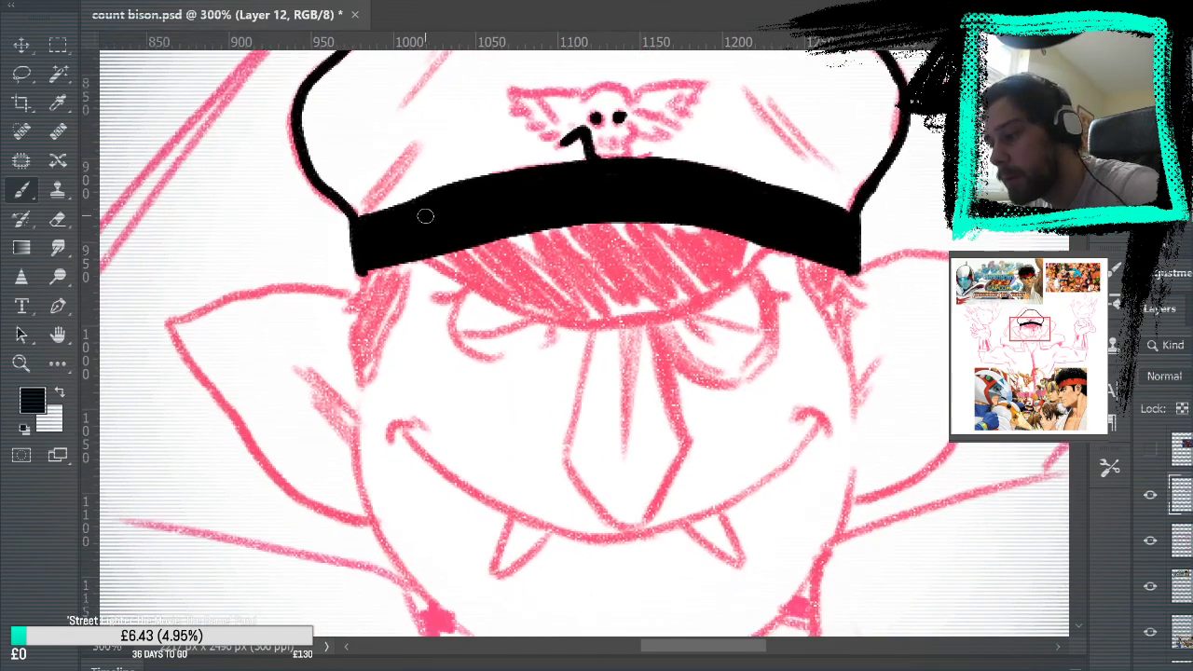
pyautogui.moveTo(421, 254)
pyautogui.mouseDown()
pyautogui.moveTo(522, 311)
pyautogui.moveTo(596, 326)
pyautogui.mouseUp()
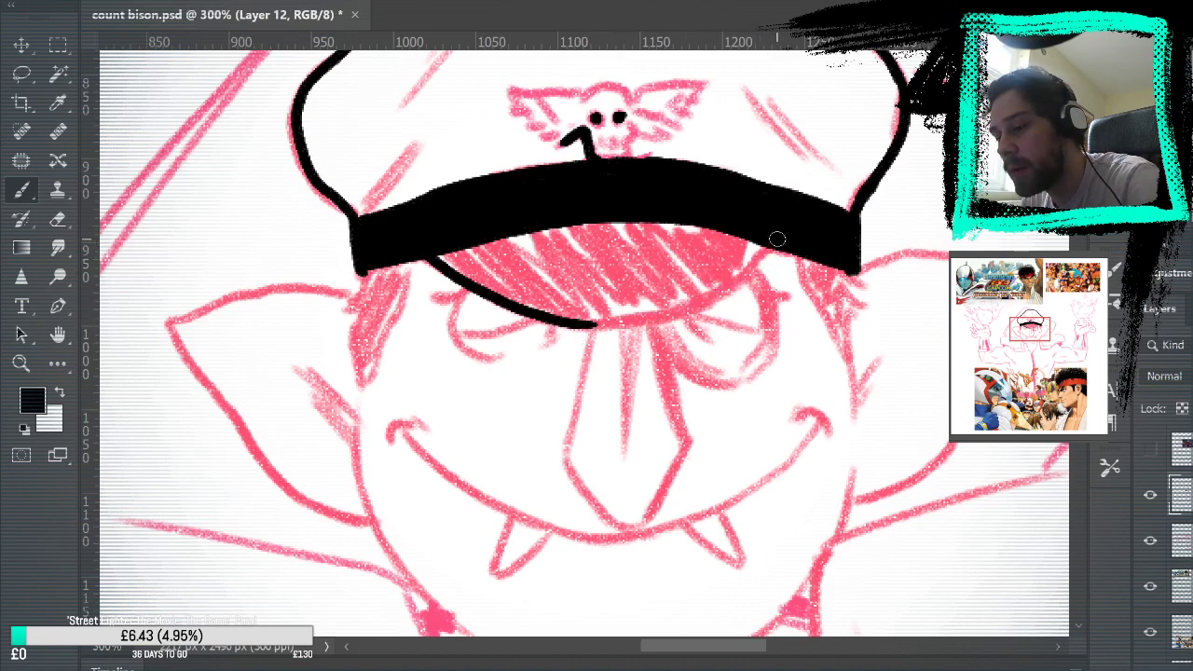
pyautogui.moveTo(778, 238); pyautogui.dragTo(660, 317)
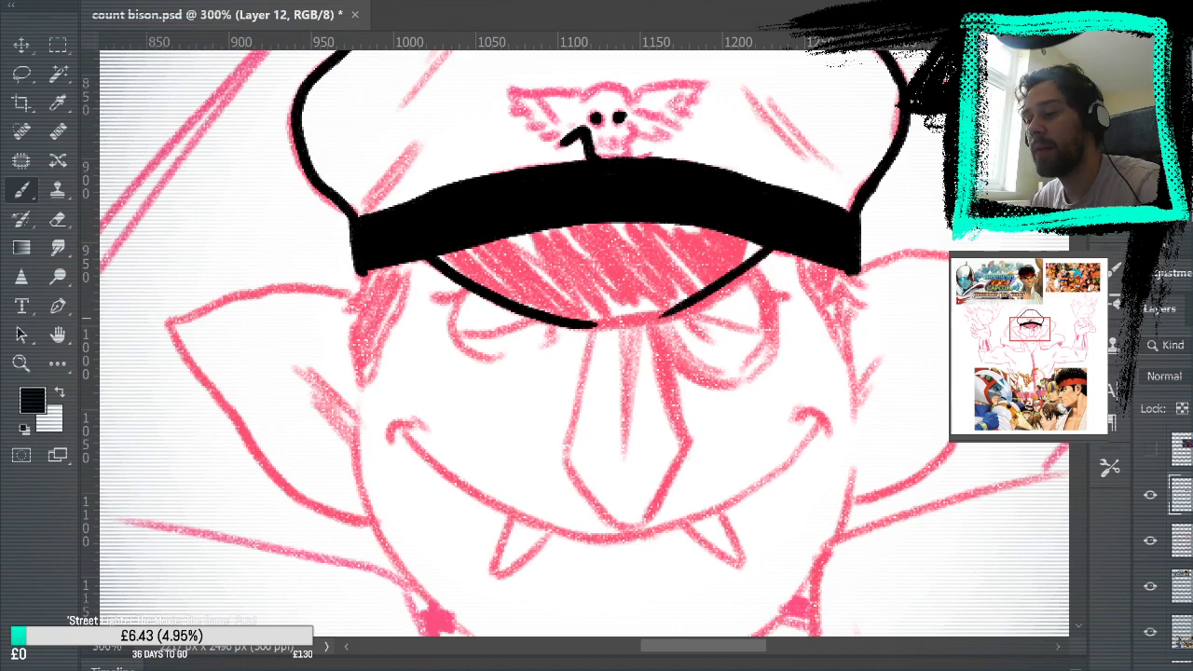
pyautogui.click(1151, 541)
pyautogui.hotkey('ctrl', 'z')
pyautogui.hotkey('ctrl', 'z')
pyautogui.moveTo(585, 324); pyautogui.dragTo(690, 308)
pyautogui.hotkey('ctrl', 'z')
pyautogui.moveTo(584, 327)
pyautogui.mouseDown()
pyautogui.moveTo(681, 308)
pyautogui.moveTo(784, 209)
pyautogui.mouseUp()
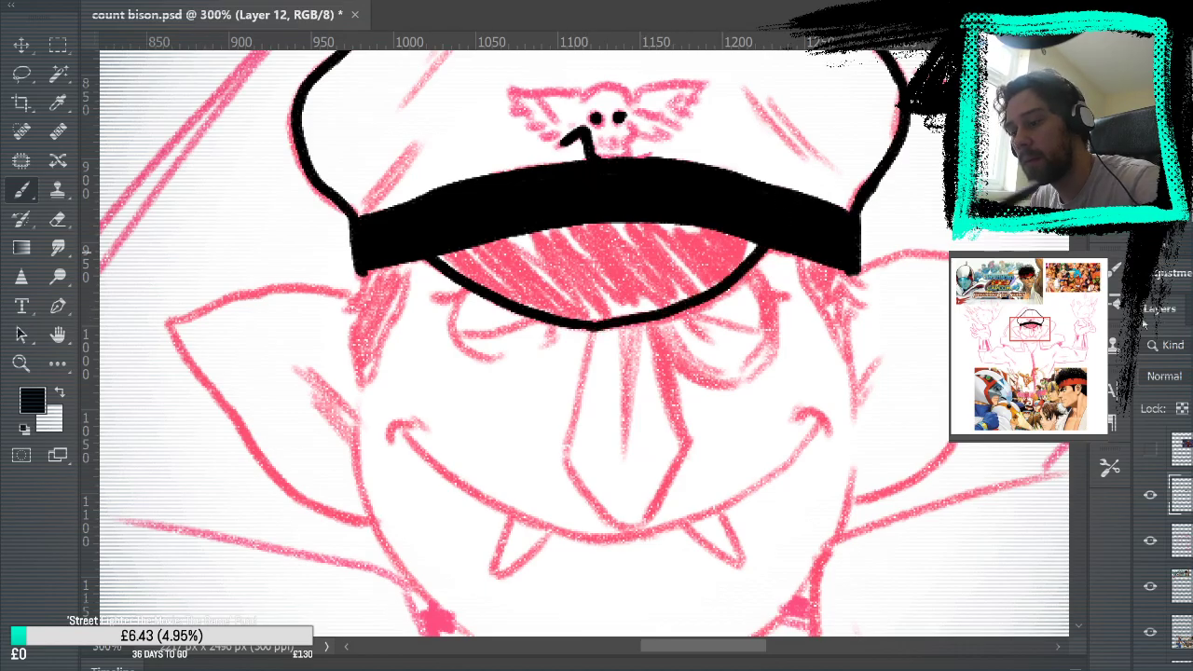
# Examine the facial linework of the blond fighter and the red-headband fighter in the lower reference artwork.
pyautogui.moveTo(951, 571); pyautogui.dragTo(913, 234)
pyautogui.moveTo(866, 578)
pyautogui.mouseDown()
pyautogui.moveTo(783, 272)
pyautogui.moveTo(690, 174)
pyautogui.mouseUp()
pyautogui.moveTo(805, 442); pyautogui.dragTo(612, 261)
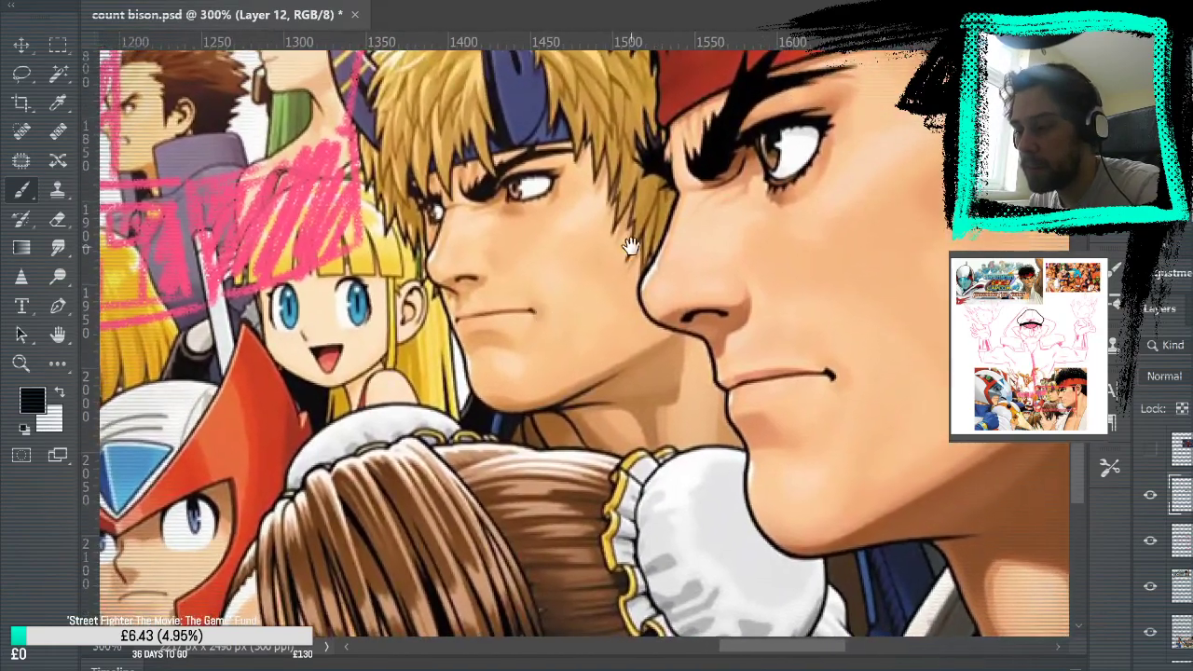
pyautogui.moveTo(773, 218); pyautogui.dragTo(644, 535)
pyautogui.moveTo(904, 462); pyautogui.dragTo(860, 215)
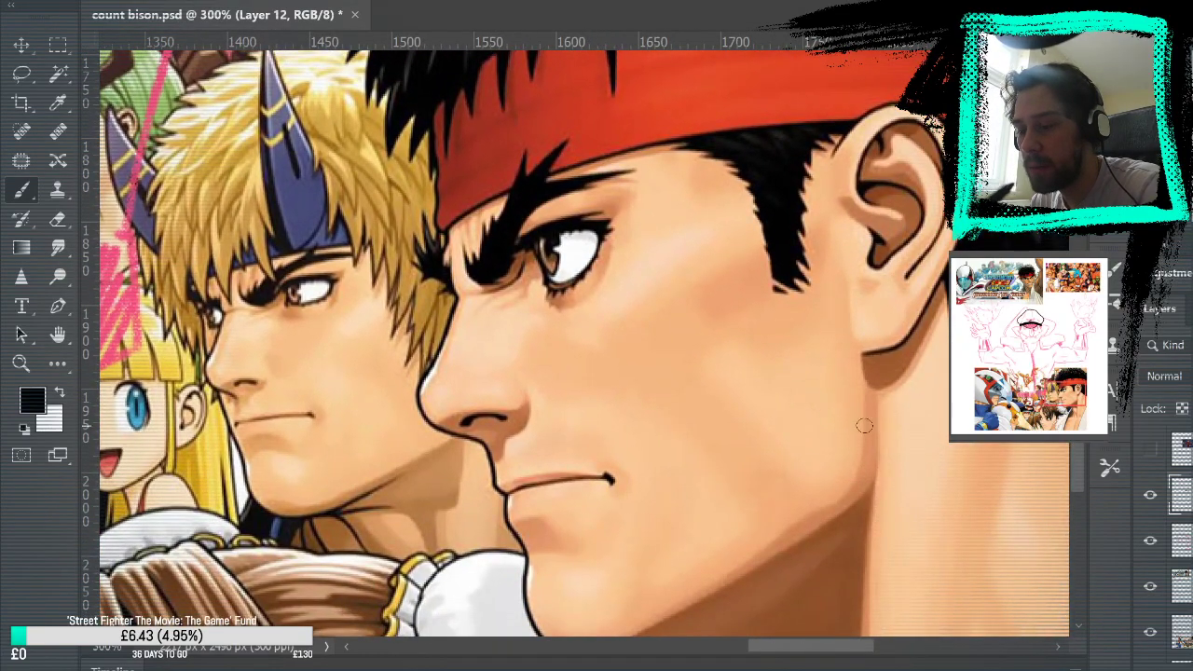
# Examine the linework of the faces, brown hair, headgear and white-and-orange helmet in the lower reference artwork.
pyautogui.moveTo(851, 439); pyautogui.dragTo(927, 322)
pyautogui.moveTo(791, 400); pyautogui.dragTo(850, 406)
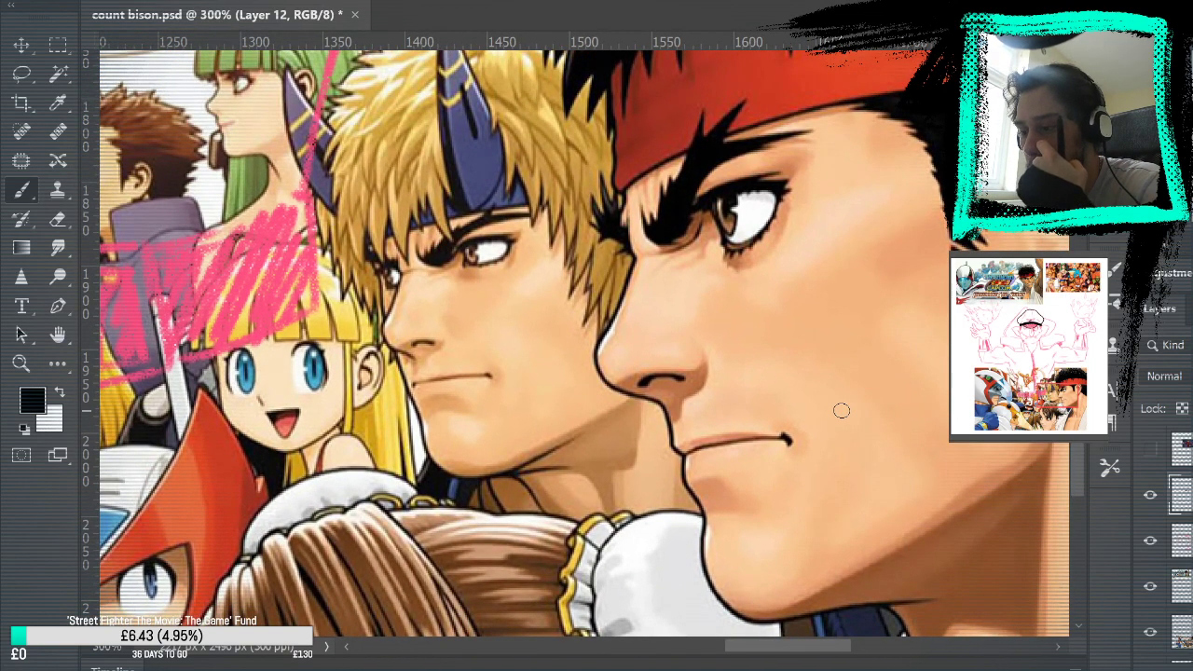
pyautogui.moveTo(840, 410); pyautogui.dragTo(1009, 237)
pyautogui.moveTo(746, 466); pyautogui.dragTo(867, 293)
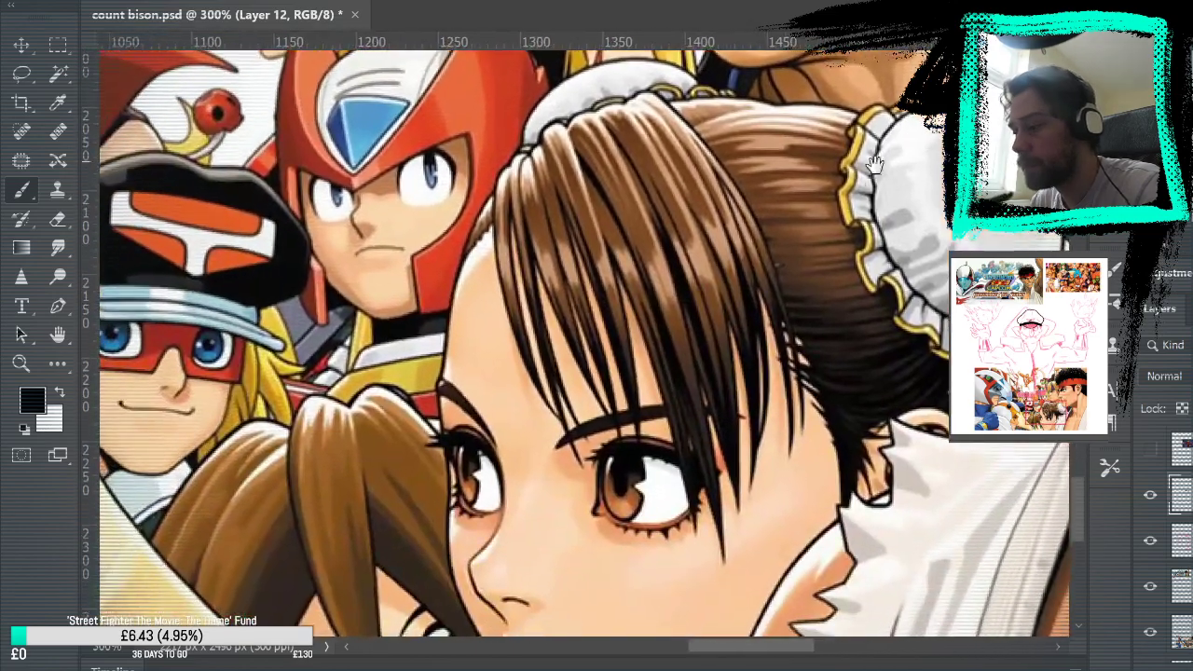
pyautogui.moveTo(718, 485); pyautogui.dragTo(876, 156)
pyautogui.moveTo(633, 150); pyautogui.dragTo(886, 317)
pyautogui.moveTo(596, 187); pyautogui.dragTo(913, 279)
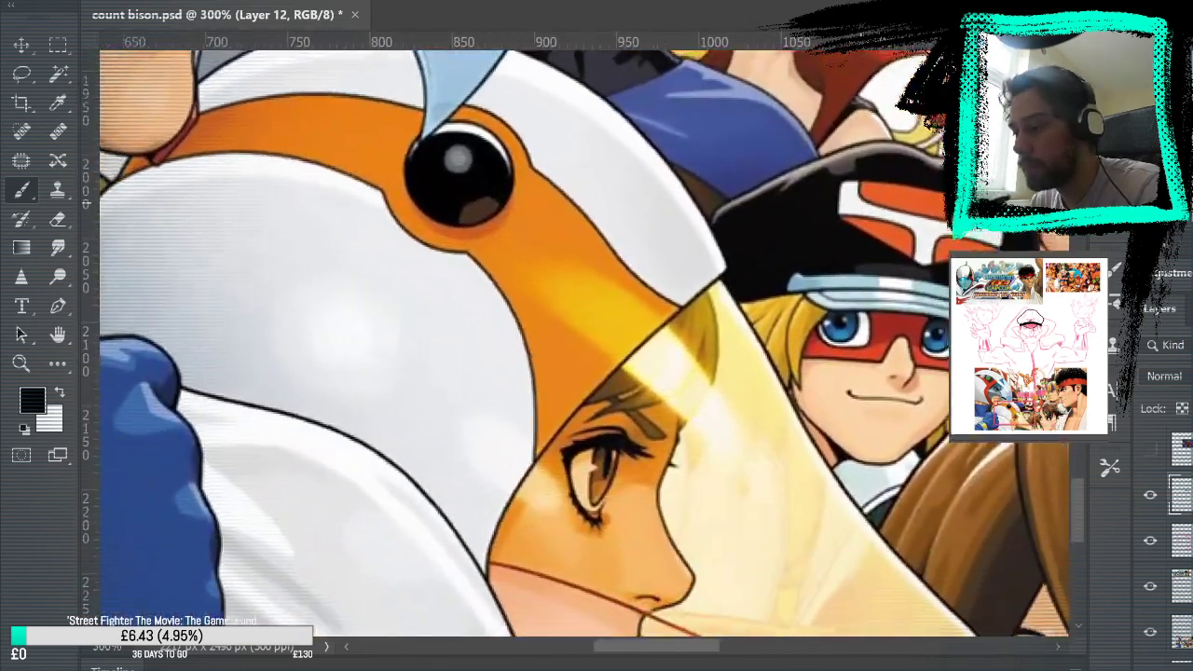
pyautogui.moveTo(727, 205); pyautogui.dragTo(866, 168)
pyautogui.moveTo(745, 279); pyautogui.dragTo(820, 293)
pyautogui.moveTo(757, 316); pyautogui.dragTo(571, 151)
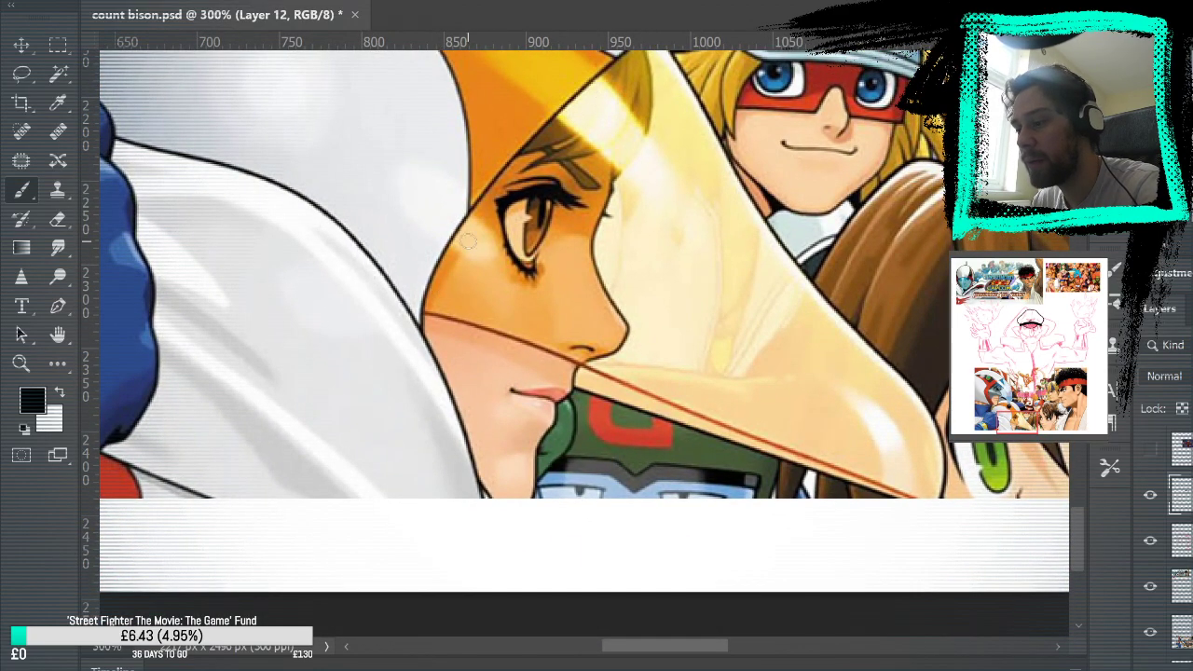
# Ink a thin inner line along the left half of the cap visor's lower edge, redoing the first stroke.
pyautogui.moveTo(607, 90); pyautogui.dragTo(732, 559)
pyautogui.moveTo(689, 103); pyautogui.dragTo(839, 554)
pyautogui.moveTo(578, 103); pyautogui.dragTo(671, 307)
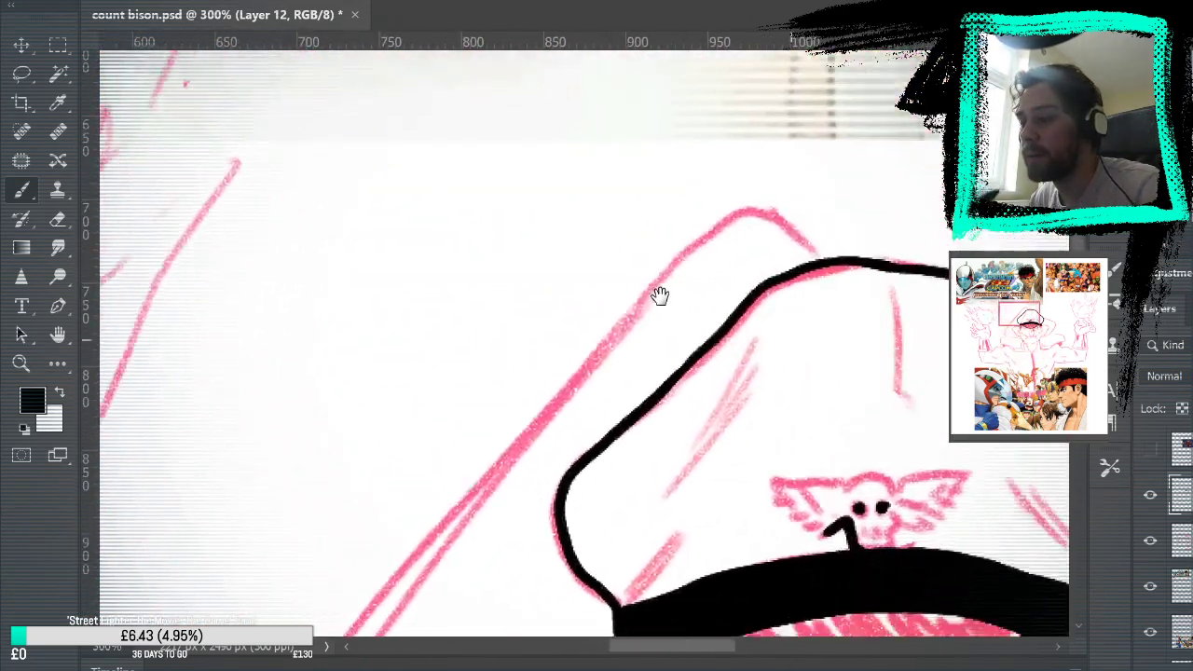
pyautogui.moveTo(861, 484); pyautogui.dragTo(597, 233)
pyautogui.moveTo(720, 371); pyautogui.dragTo(714, 291)
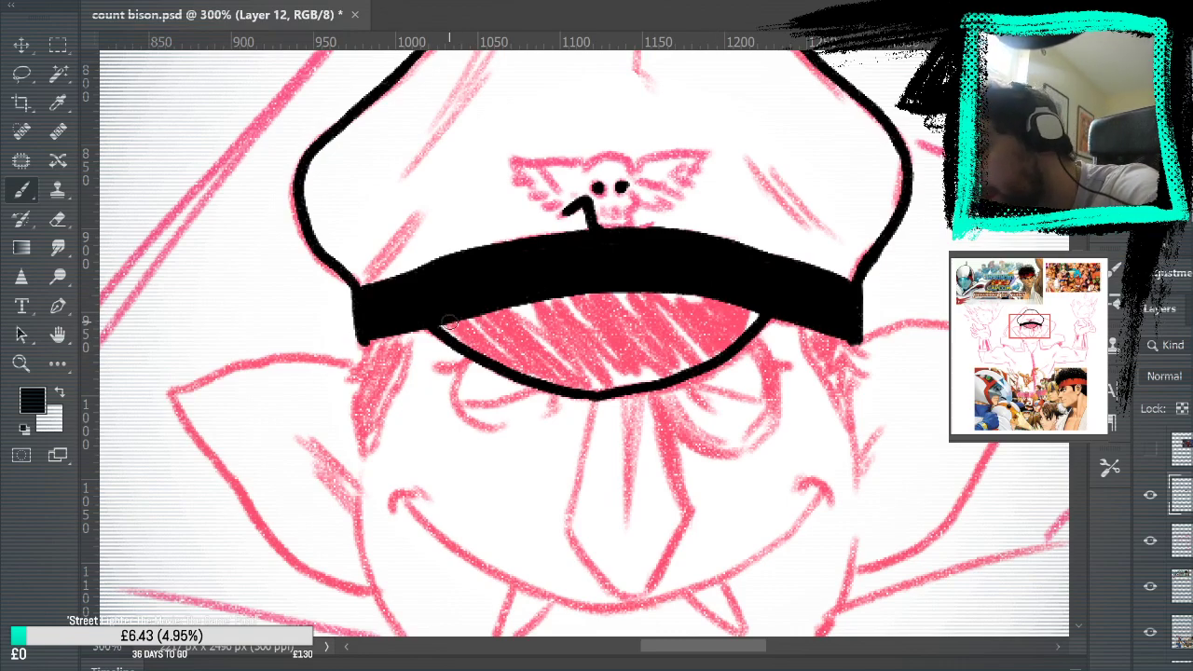
pyautogui.moveTo(448, 320)
pyautogui.mouseDown()
pyautogui.moveTo(528, 373)
pyautogui.moveTo(663, 401)
pyautogui.mouseUp()
pyautogui.hotkey('ctrl', 'z')
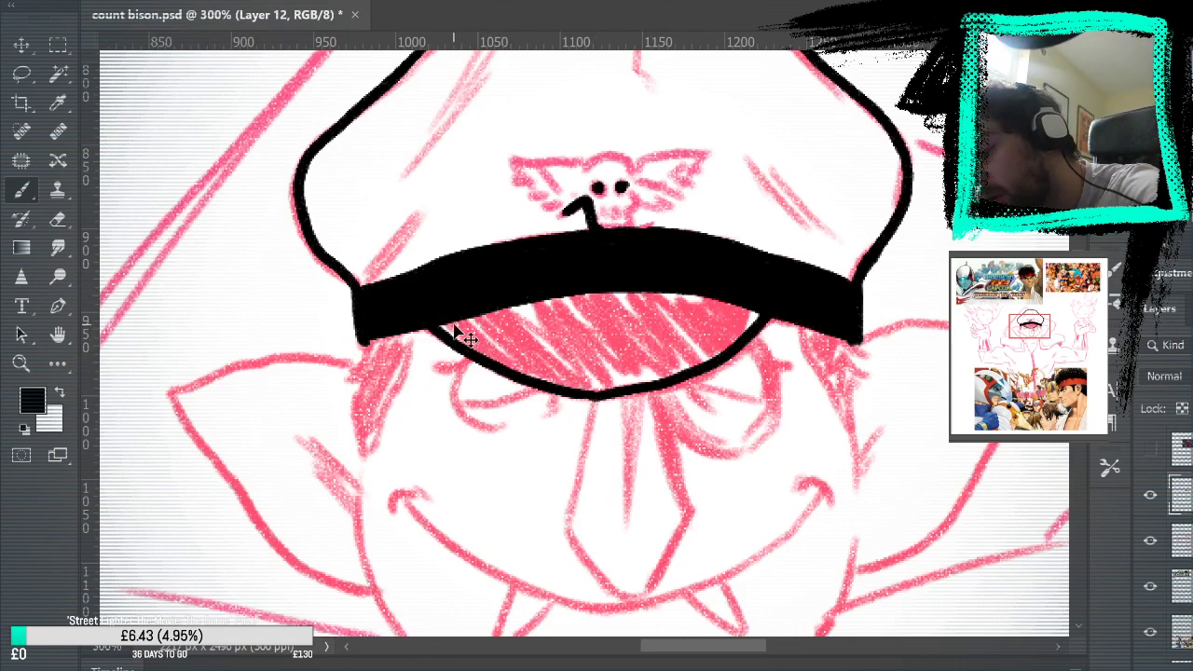
pyautogui.moveTo(446, 320)
pyautogui.mouseDown()
pyautogui.moveTo(559, 382)
pyautogui.moveTo(664, 390)
pyautogui.mouseUp()
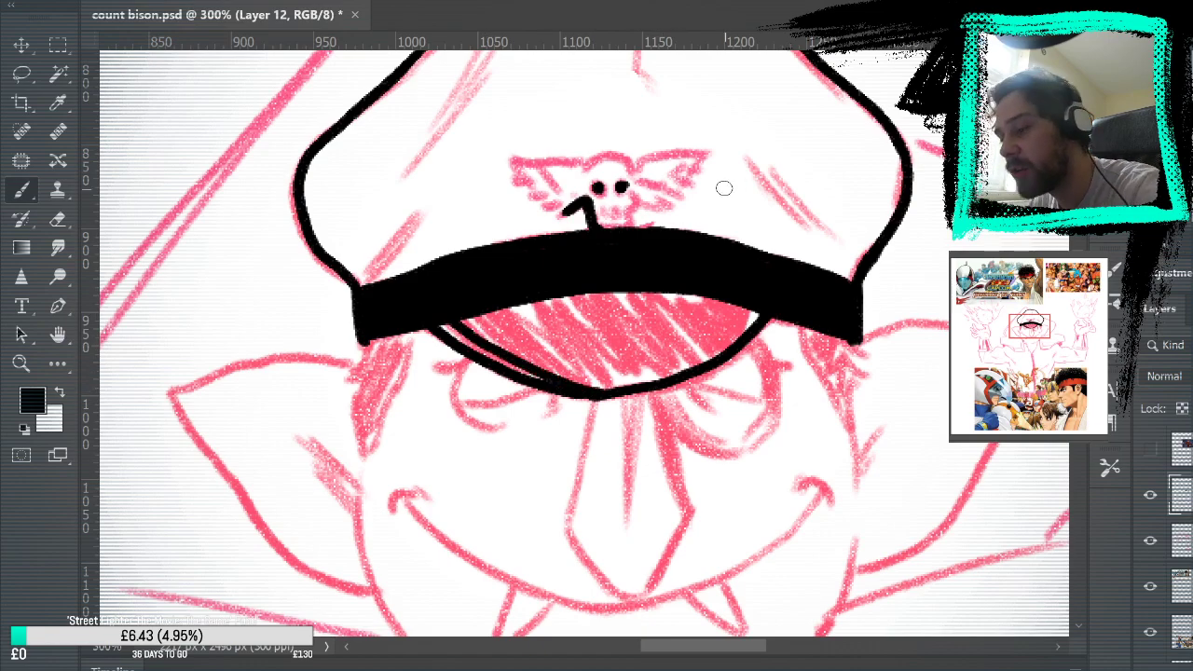
# Ink the diagonal reflection stripes on the right half of the visor and fill its right end in solid black.
pyautogui.moveTo(577, 287)
pyautogui.mouseDown()
pyautogui.moveTo(660, 369)
pyautogui.moveTo(653, 378)
pyautogui.moveTo(691, 369)
pyautogui.mouseUp()
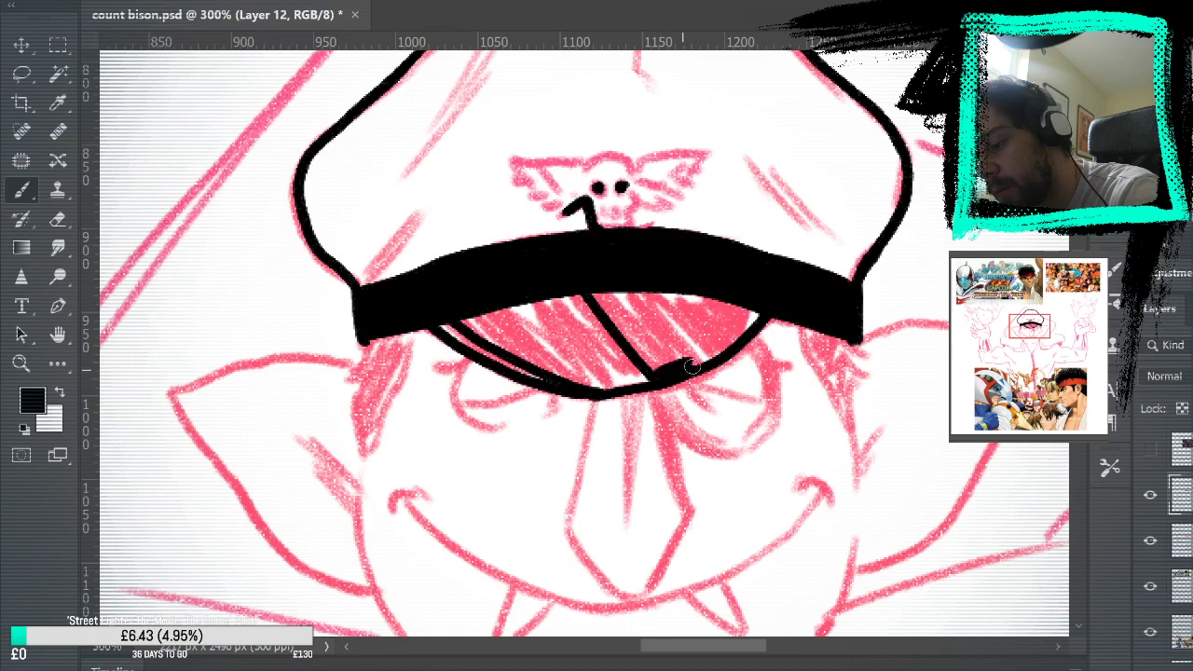
pyautogui.moveTo(631, 281); pyautogui.dragTo(710, 356)
pyautogui.moveTo(658, 290); pyautogui.dragTo(709, 364)
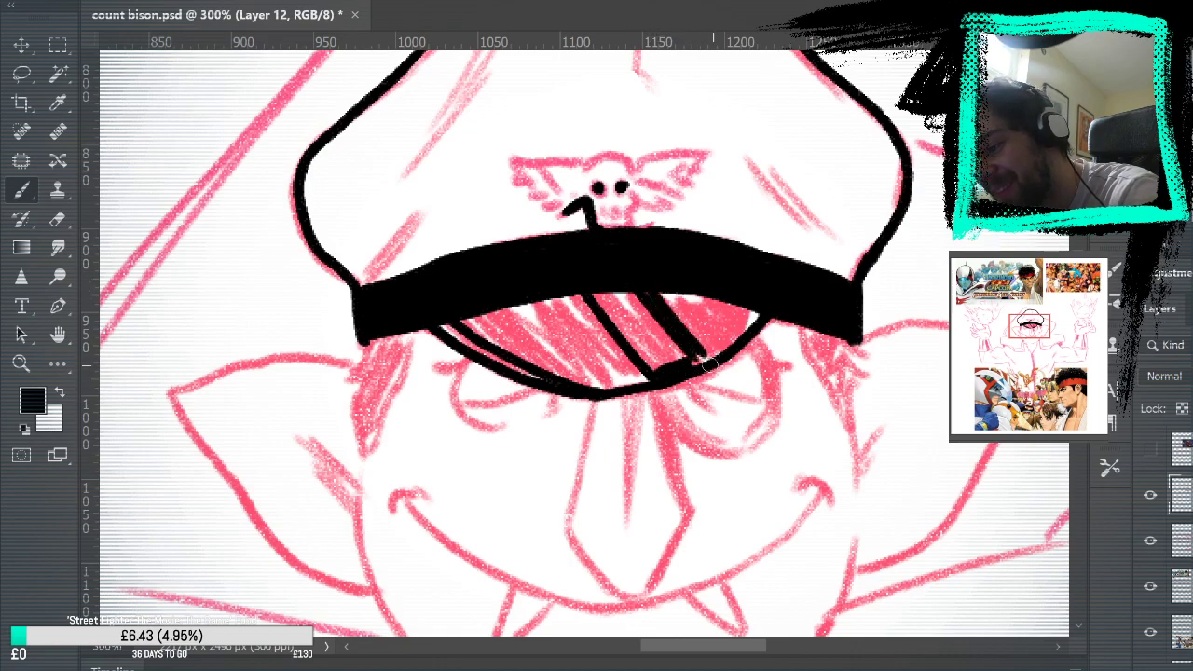
pyautogui.moveTo(672, 290)
pyautogui.mouseDown()
pyautogui.moveTo(729, 351)
pyautogui.moveTo(696, 366)
pyautogui.moveTo(726, 350)
pyautogui.moveTo(684, 285)
pyautogui.moveTo(738, 341)
pyautogui.moveTo(752, 323)
pyautogui.moveTo(734, 333)
pyautogui.moveTo(708, 296)
pyautogui.mouseUp()
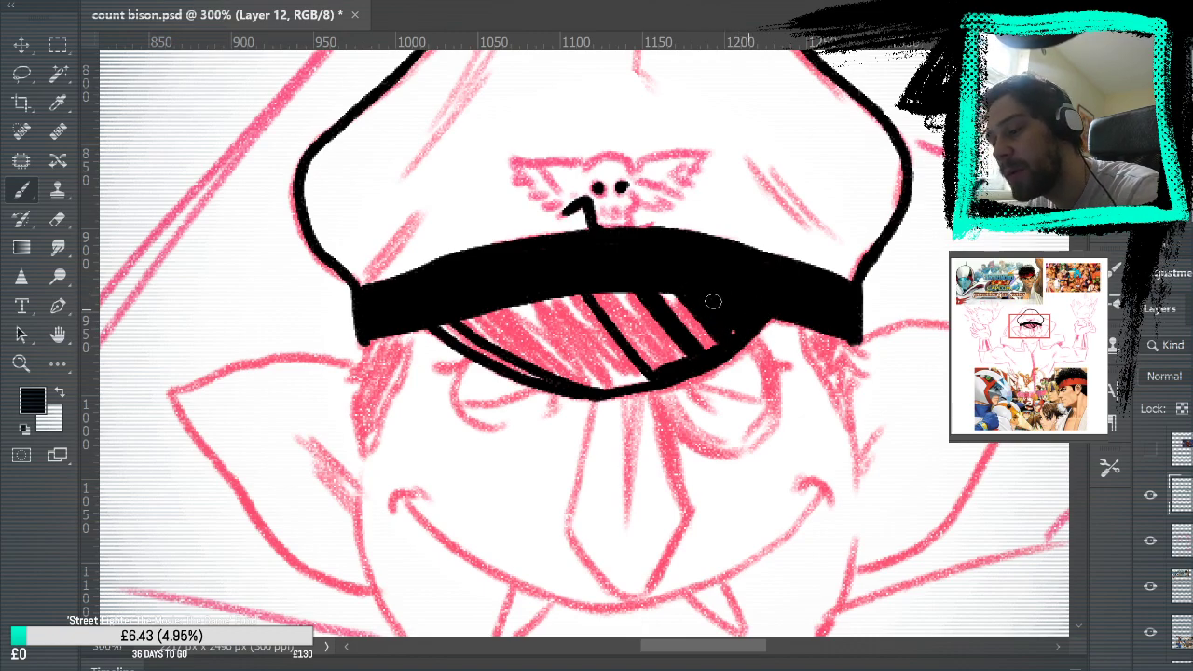
# Hide the pink sketch layer, ink the upper edge of the visor's left section and start filling it in black.
pyautogui.click(1150, 541)
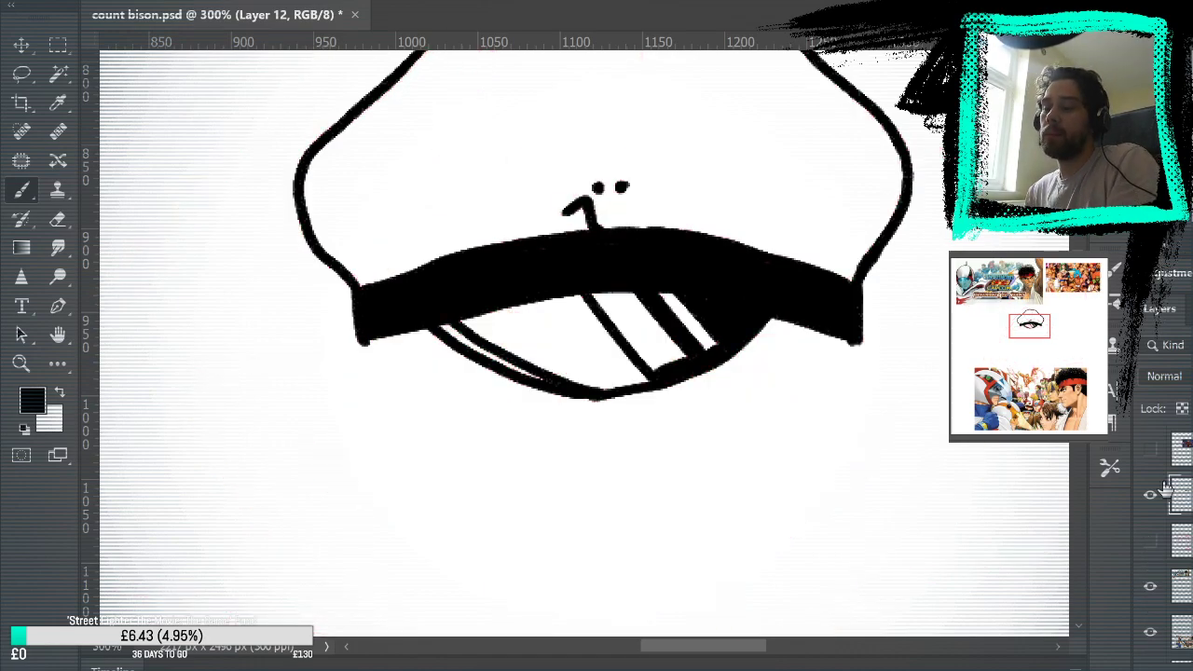
pyautogui.moveTo(458, 322); pyautogui.dragTo(579, 297)
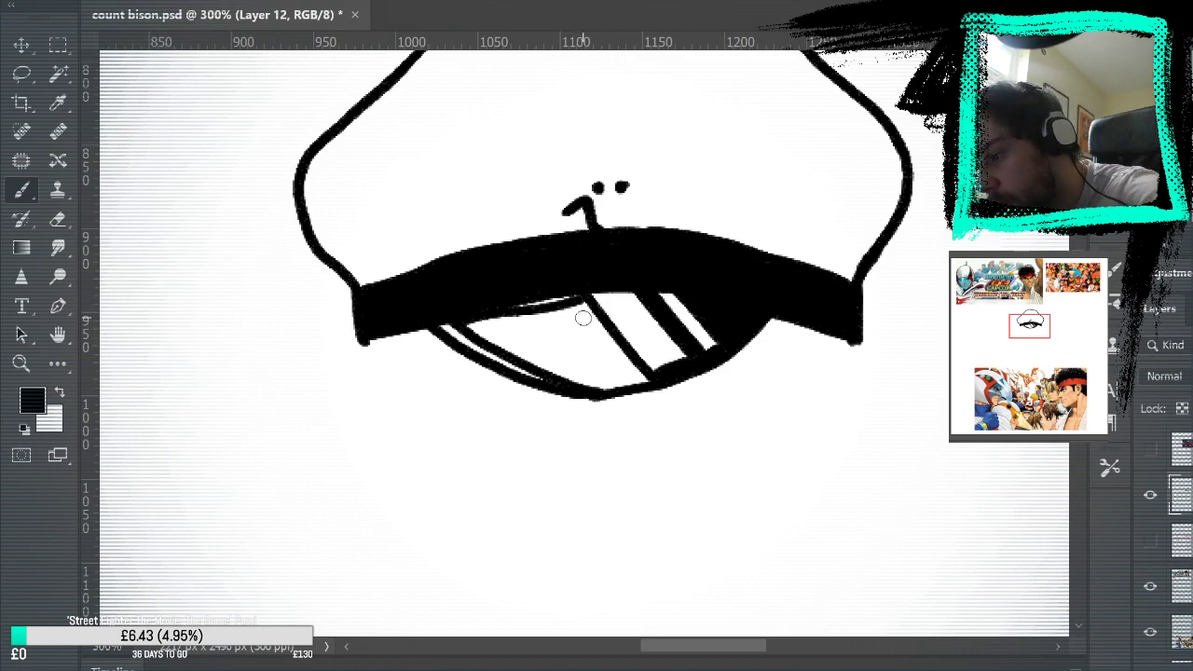
pyautogui.moveTo(493, 312)
pyautogui.mouseDown()
pyautogui.moveTo(576, 325)
pyautogui.moveTo(585, 319)
pyautogui.moveTo(560, 312)
pyautogui.moveTo(581, 308)
pyautogui.moveTo(534, 313)
pyautogui.moveTo(581, 307)
pyautogui.moveTo(624, 365)
pyautogui.moveTo(599, 360)
pyautogui.moveTo(632, 377)
pyautogui.moveTo(578, 317)
pyautogui.moveTo(553, 332)
pyautogui.moveTo(600, 372)
pyautogui.moveTo(550, 328)
pyautogui.moveTo(575, 350)
pyautogui.mouseUp()
pyautogui.moveTo(371, 400)
pyautogui.mouseDown()
pyautogui.moveTo(493, 506)
pyautogui.moveTo(606, 519)
pyautogui.mouseUp()
pyautogui.hotkey('ctrl', 'z')
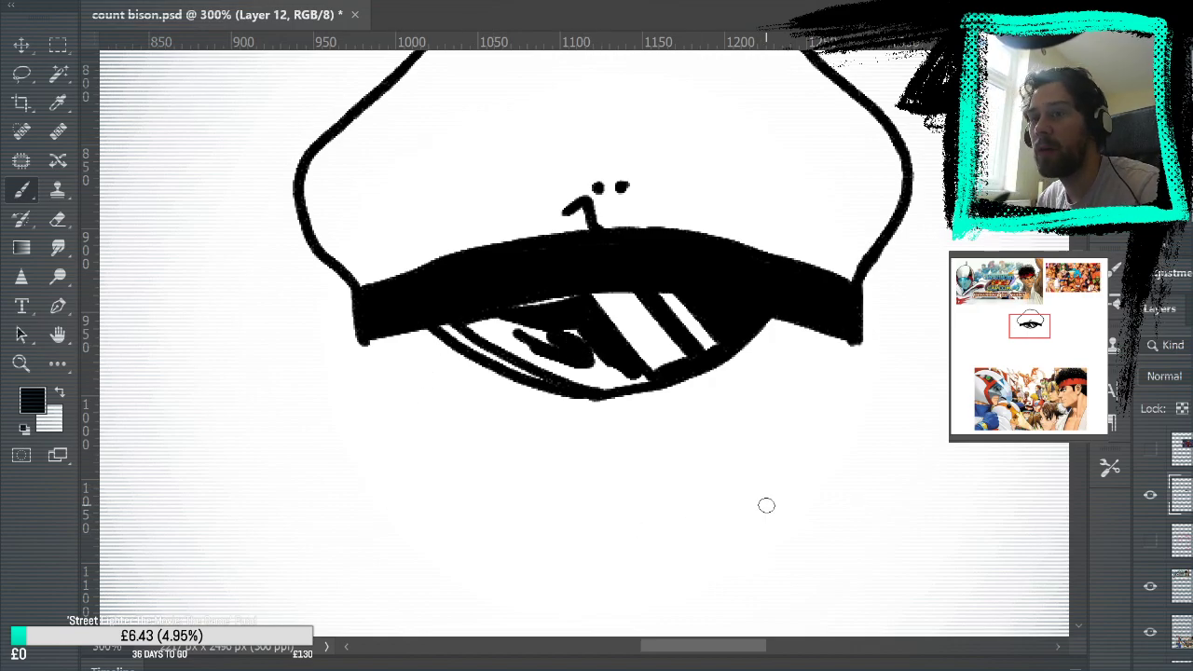
# Fill the visor solid black between the left rim highlight and the diagonal stripes, checking the whole cap first.
pyautogui.scroll(-5, 766, 505)
pyautogui.moveTo(613, 319)
pyautogui.mouseDown()
pyautogui.moveTo(541, 628)
pyautogui.moveTo(607, 593)
pyautogui.mouseUp()
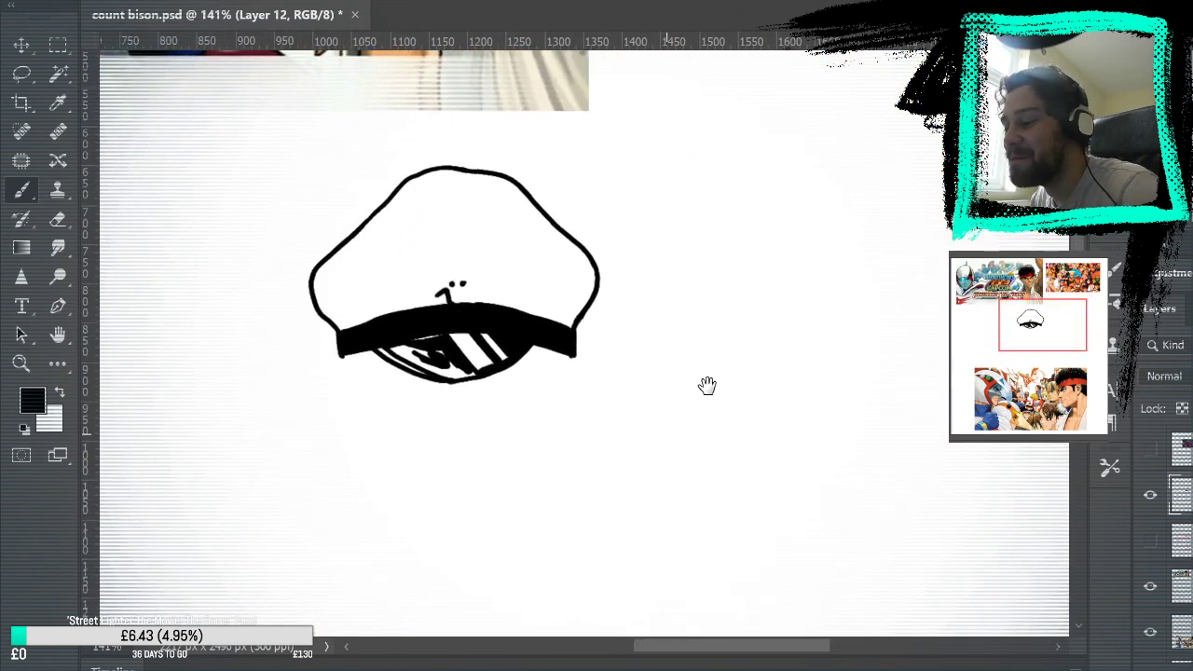
pyautogui.click(20, 363)
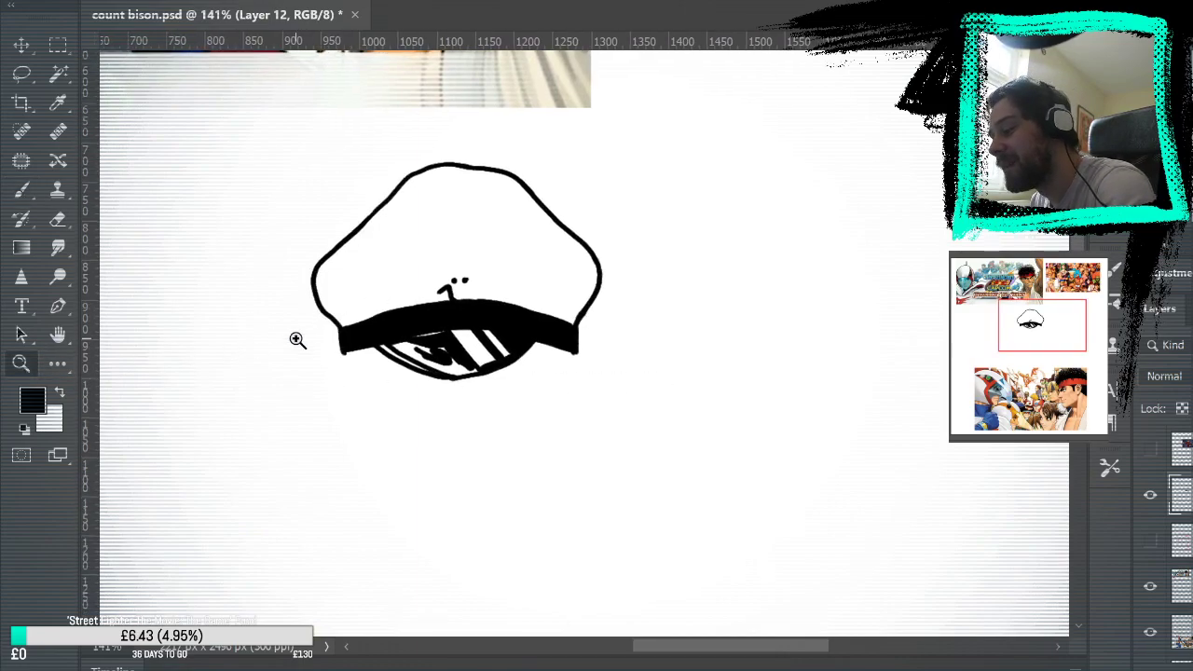
pyautogui.click(475, 317)
pyautogui.click(475, 317)
pyautogui.click(20, 190)
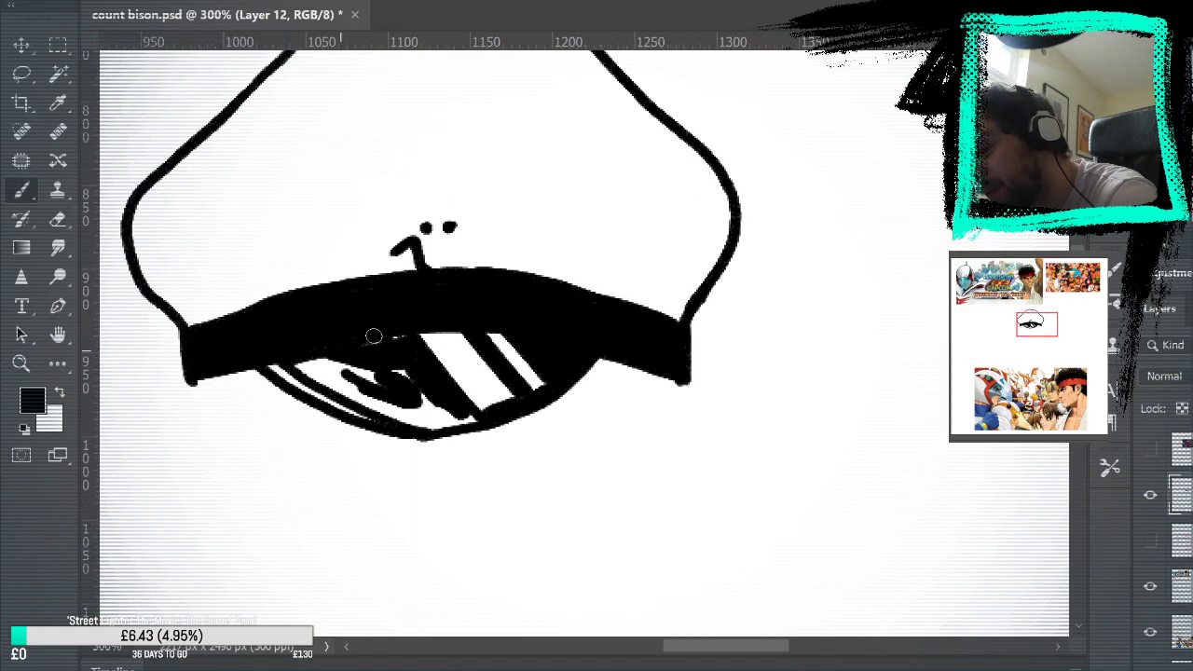
pyautogui.moveTo(400, 383)
pyautogui.mouseDown()
pyautogui.moveTo(435, 398)
pyautogui.moveTo(427, 406)
pyautogui.moveTo(479, 420)
pyautogui.moveTo(412, 411)
pyautogui.moveTo(290, 361)
pyautogui.moveTo(366, 399)
pyautogui.moveTo(296, 347)
pyautogui.moveTo(366, 374)
pyautogui.moveTo(341, 375)
pyautogui.moveTo(409, 396)
pyautogui.moveTo(407, 424)
pyautogui.moveTo(398, 417)
pyautogui.moveTo(439, 427)
pyautogui.mouseUp()
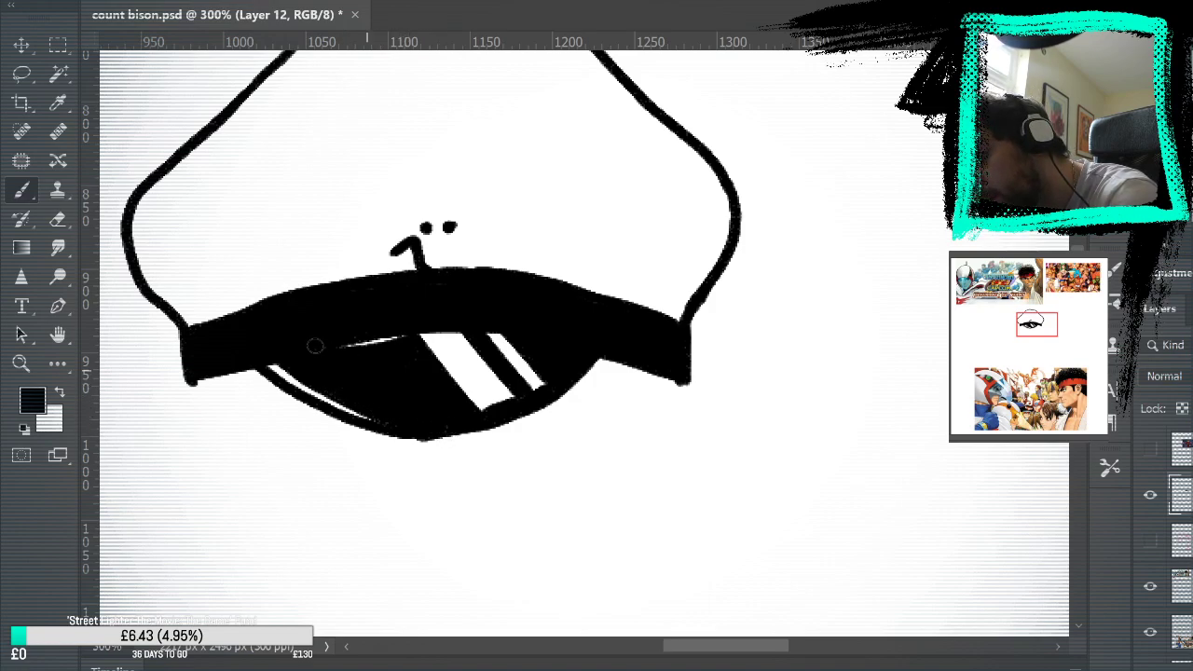
# Erase the bottom of the visor's lower edge and re-ink it as one smooth, rounded curve.
pyautogui.moveTo(698, 469)
pyautogui.mouseDown()
pyautogui.moveTo(923, 545)
pyautogui.moveTo(758, 499)
pyautogui.mouseUp()
pyautogui.press('e')
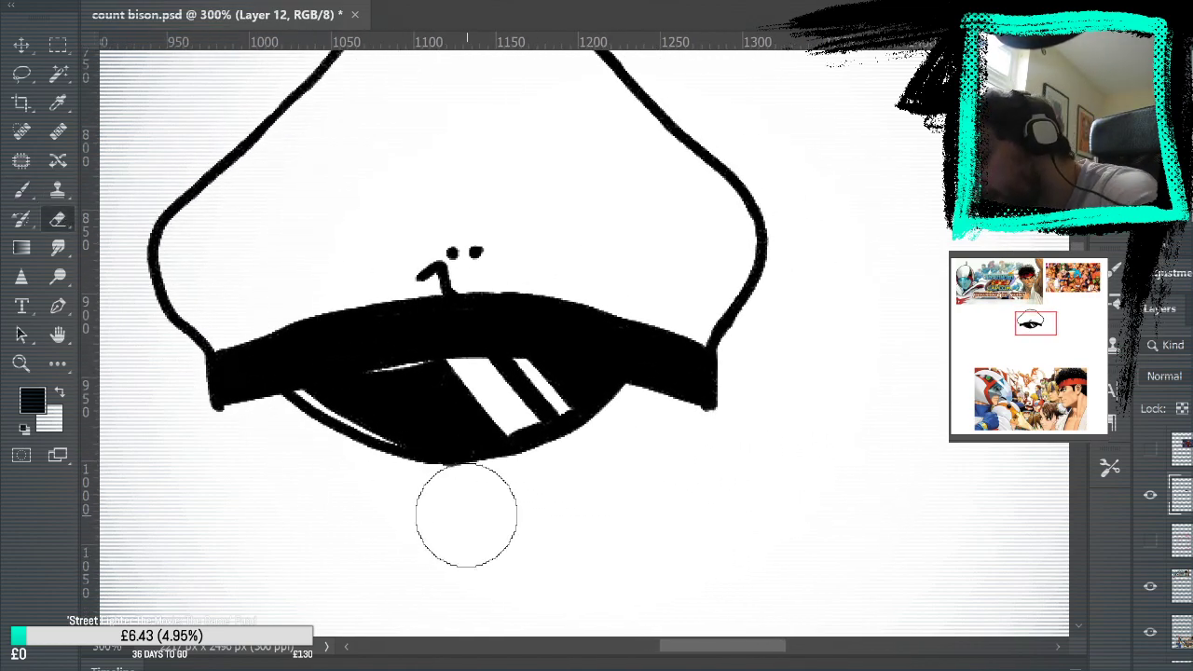
pyautogui.moveTo(466, 516); pyautogui.dragTo(386, 488)
pyautogui.press('b')
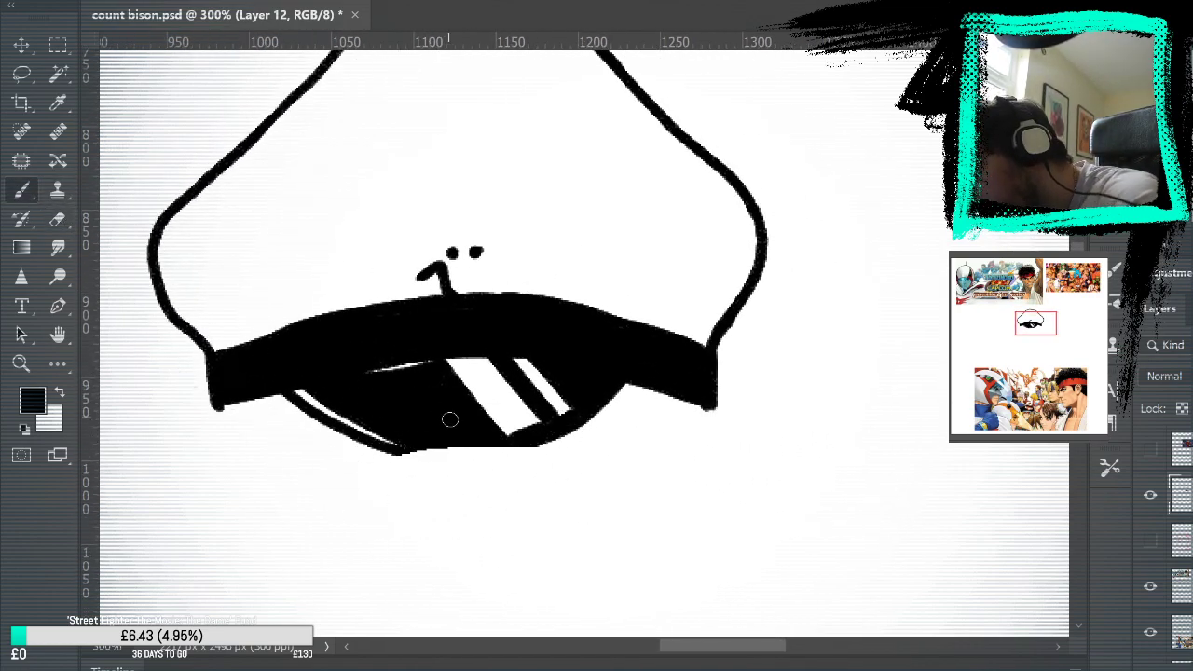
pyautogui.moveTo(377, 445); pyautogui.dragTo(510, 455)
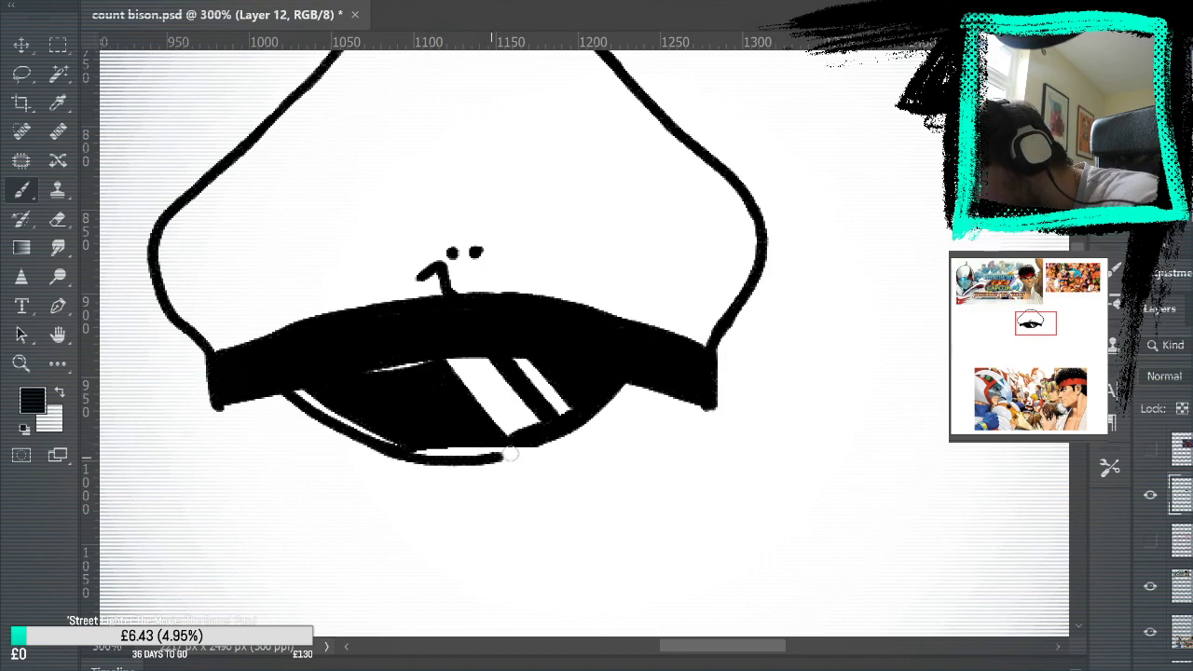
pyautogui.hotkey('ctrl', 'z')
pyautogui.moveTo(386, 449)
pyautogui.mouseDown()
pyautogui.moveTo(500, 457)
pyautogui.moveTo(609, 413)
pyautogui.mouseUp()
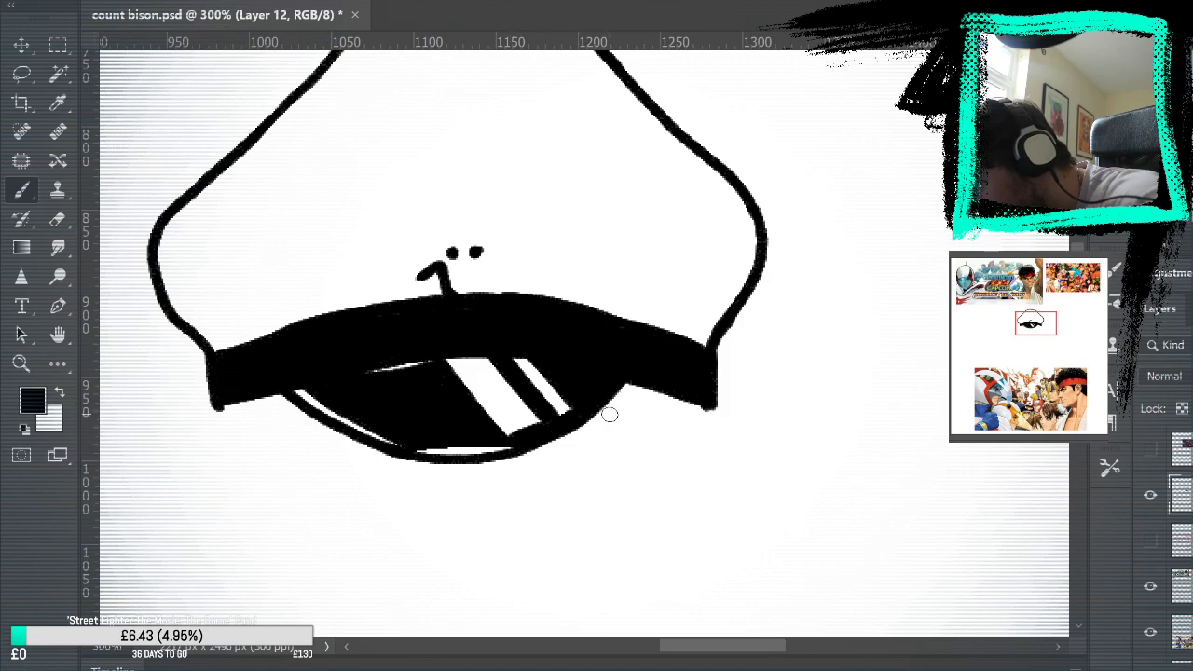
pyautogui.moveTo(495, 459); pyautogui.dragTo(578, 420)
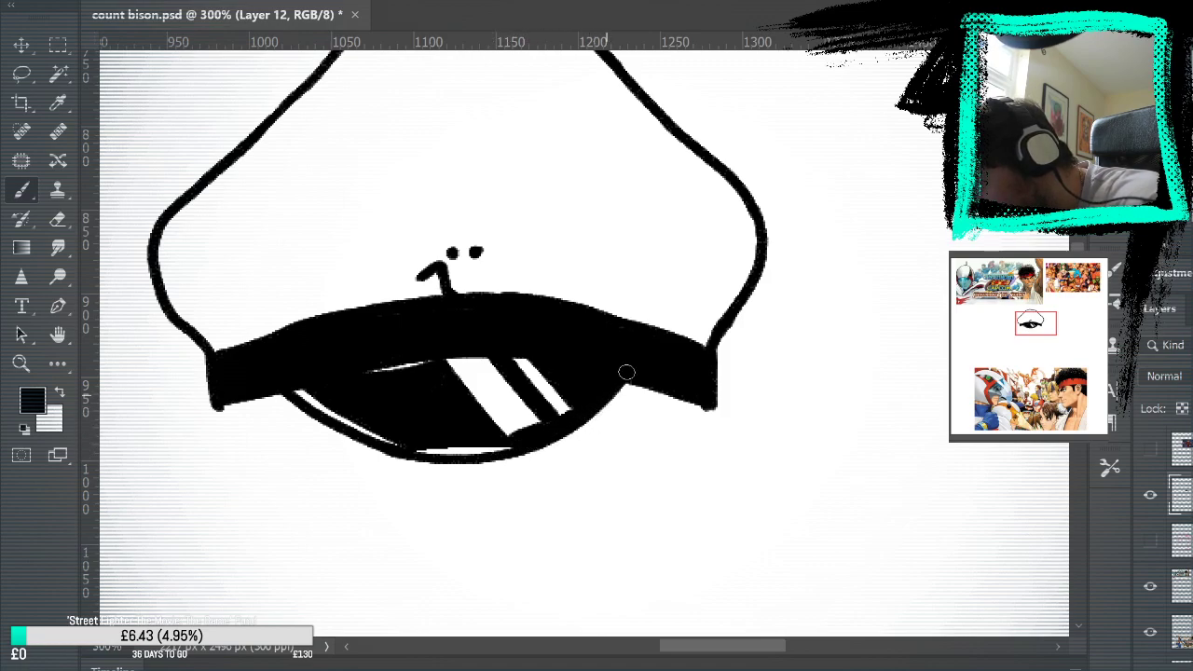
# Fill the white gaps along the visor's lower edge and beneath the cap band in black, and show the pink sketch layer again.
pyautogui.moveTo(467, 450)
pyautogui.mouseDown()
pyautogui.moveTo(424, 454)
pyautogui.moveTo(518, 444)
pyautogui.moveTo(446, 453)
pyautogui.moveTo(501, 438)
pyautogui.mouseUp()
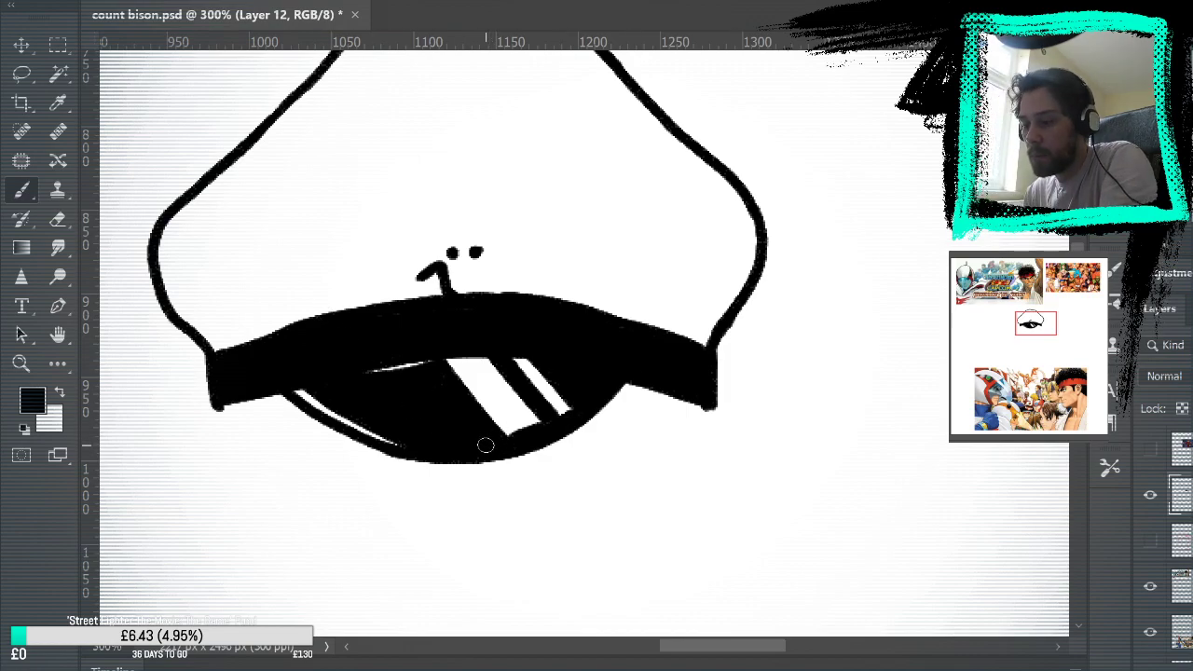
pyautogui.moveTo(863, 493); pyautogui.dragTo(944, 448)
pyautogui.moveTo(501, 311); pyautogui.dragTo(514, 318)
pyautogui.moveTo(824, 309)
pyautogui.mouseDown()
pyautogui.moveTo(848, 392)
pyautogui.moveTo(860, 395)
pyautogui.mouseUp()
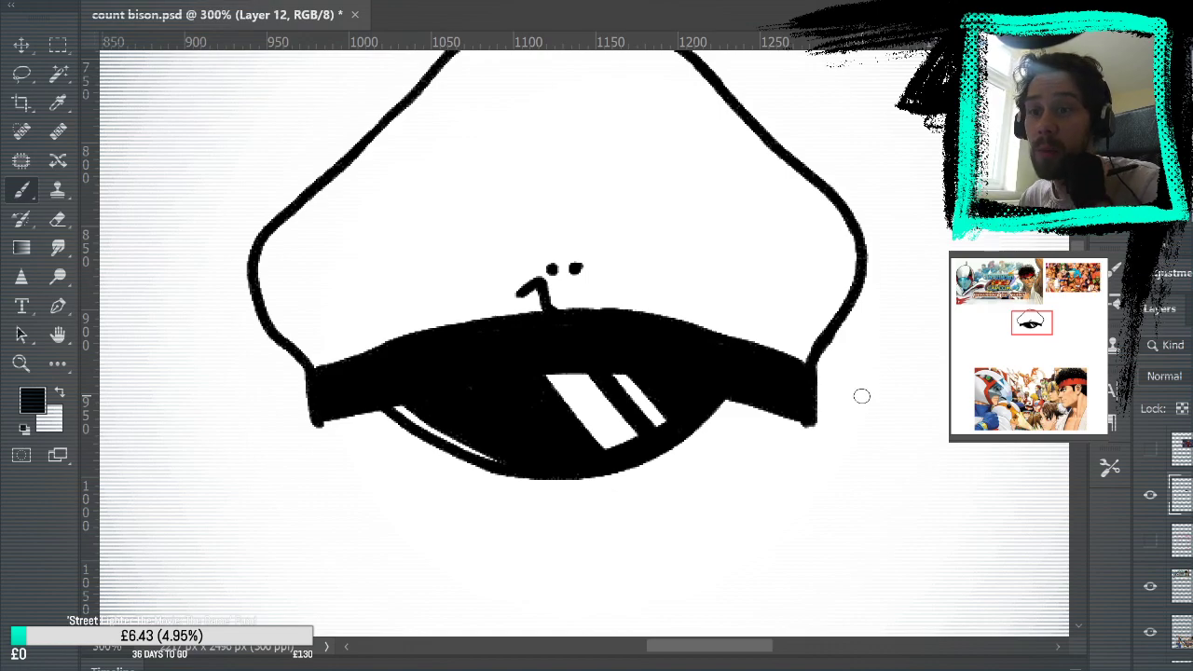
pyautogui.click(1150, 539)
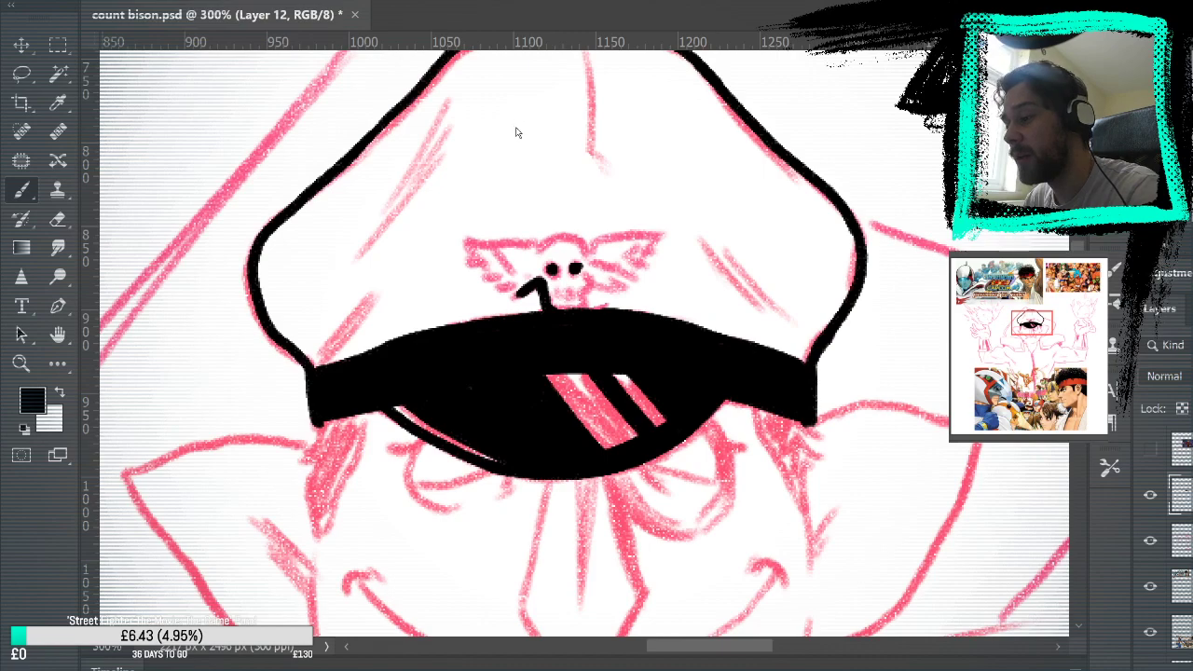
# Review the whole drawing with the reference images hidden and examine the lower reference artwork on its own.
pyautogui.hotkey('ctrl', '0')
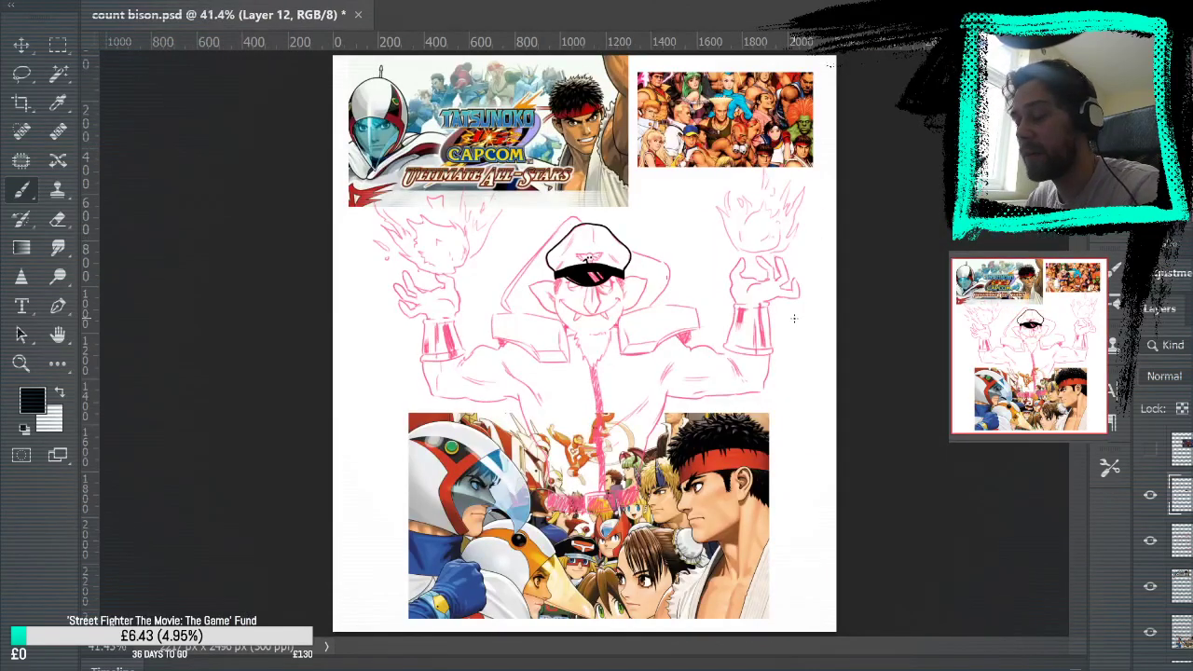
pyautogui.scroll(-1, 1165, 540)
pyautogui.moveTo(1156, 548); pyautogui.dragTo(1156, 628)
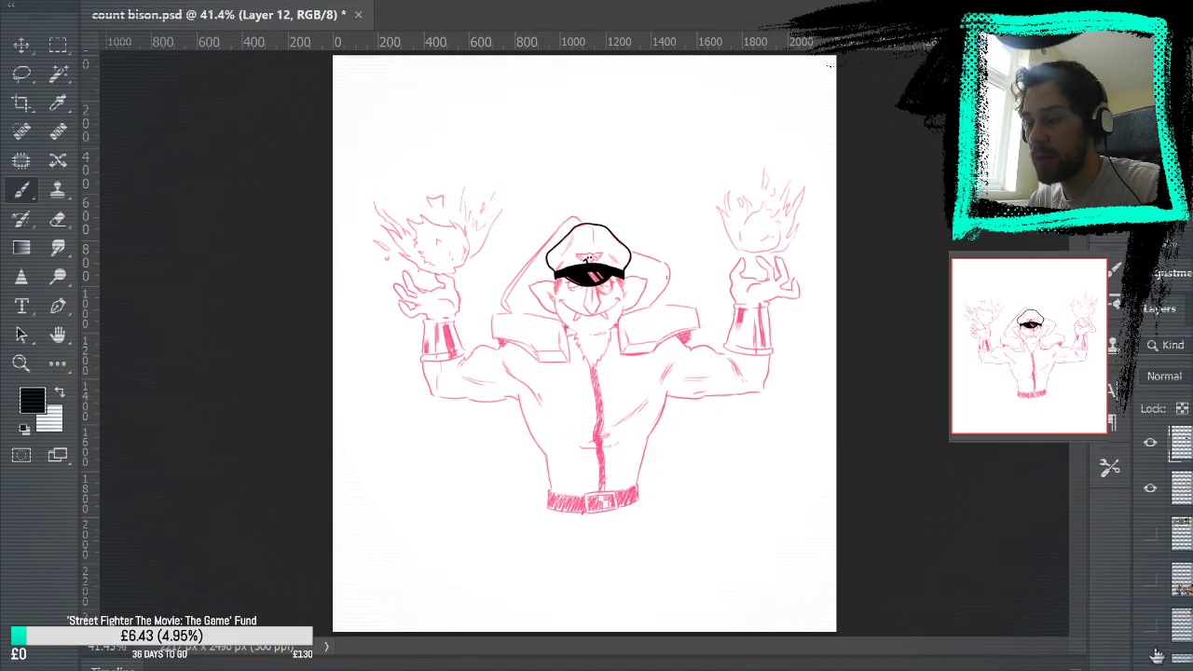
pyautogui.click(1150, 579)
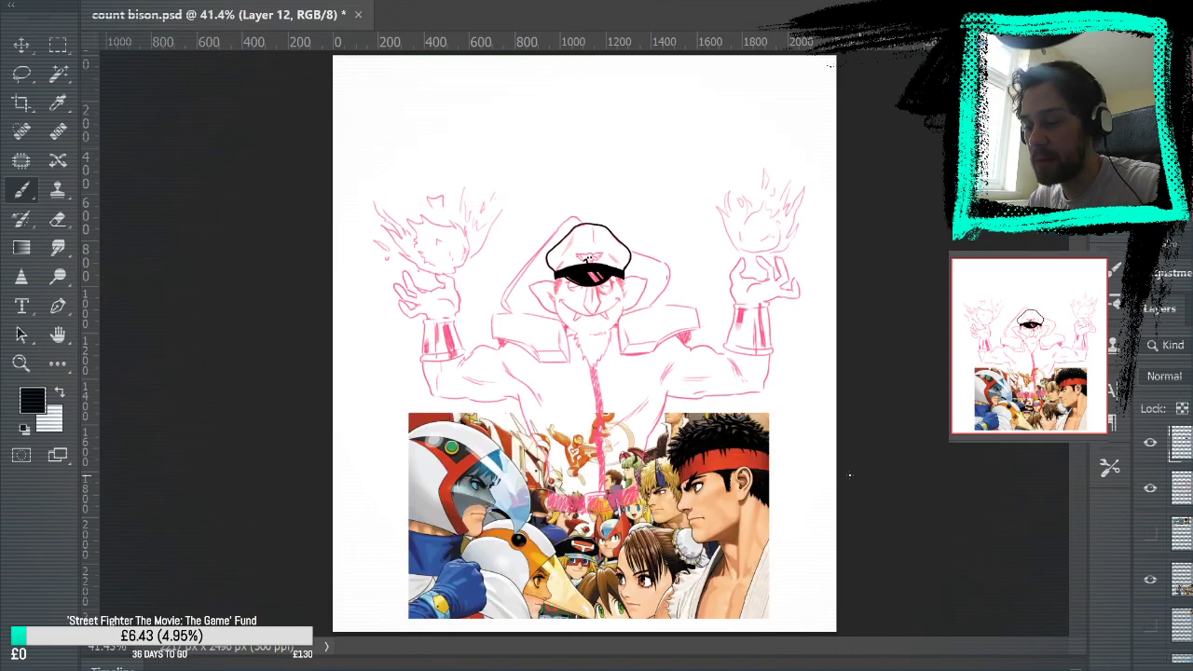
pyautogui.press('z')
pyautogui.moveTo(378, 439); pyautogui.dragTo(863, 257)
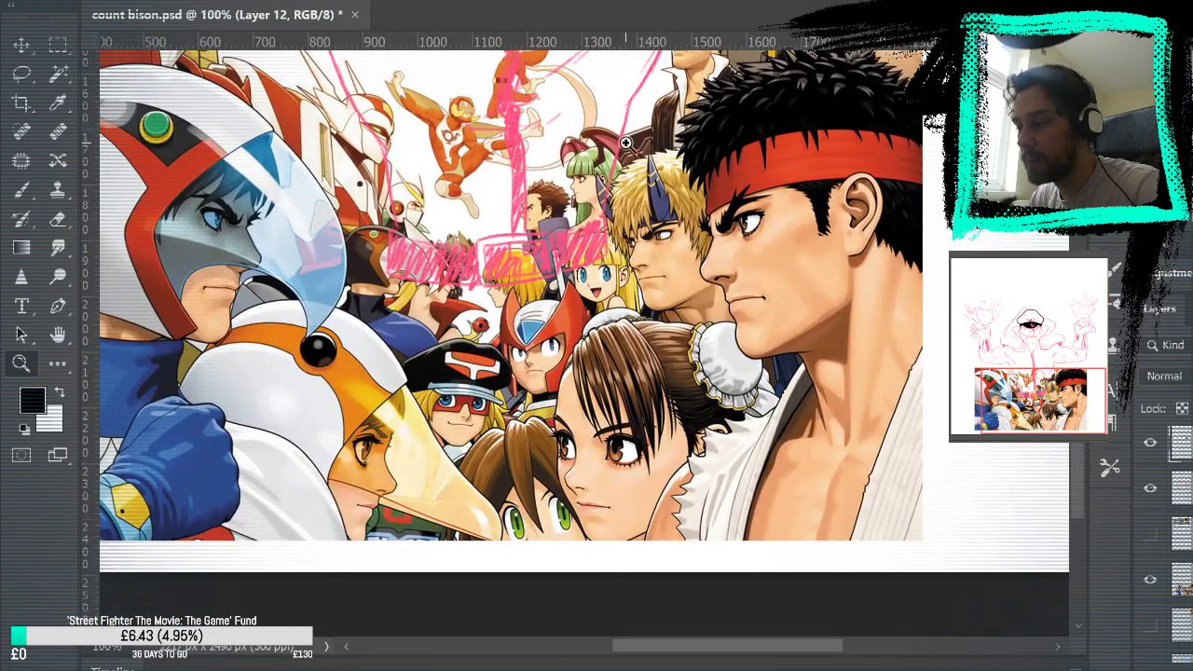
pyautogui.moveTo(738, 187)
pyautogui.mouseDown()
pyautogui.moveTo(814, 372)
pyautogui.moveTo(707, 554)
pyautogui.moveTo(778, 239)
pyautogui.moveTo(754, 381)
pyautogui.moveTo(667, 202)
pyautogui.mouseUp()
pyautogui.click(1150, 579)
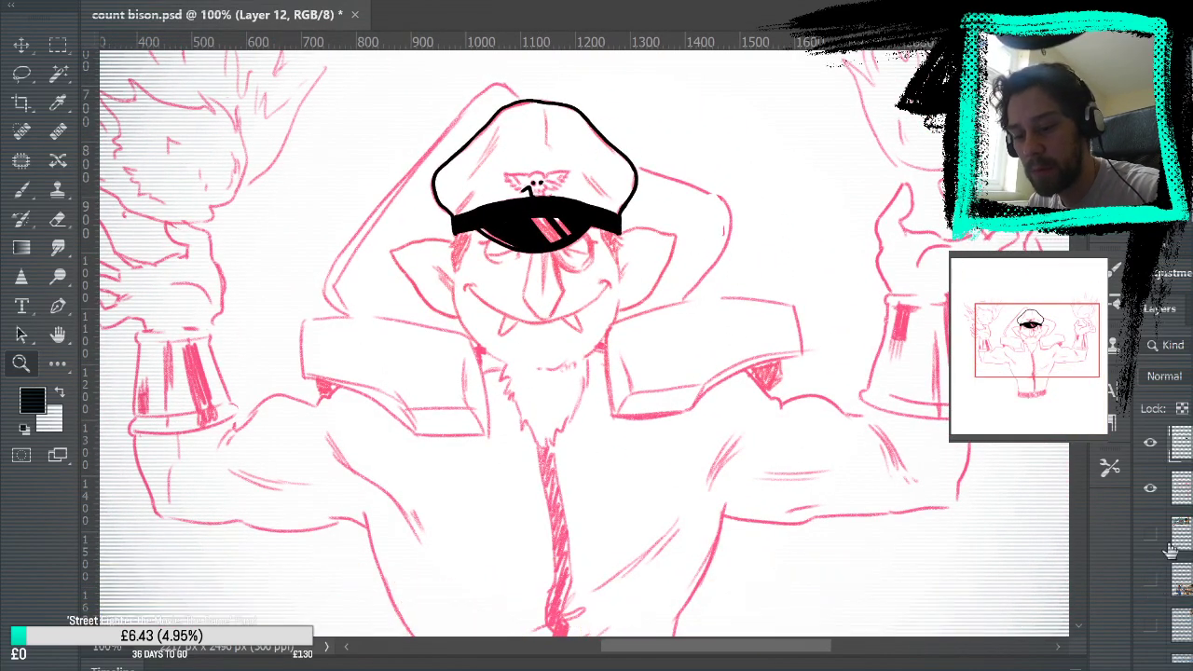
# Show the reference image layers again and ink the jagged sideburn below the right end of the cap band in solid black.
pyautogui.click(550, 235)
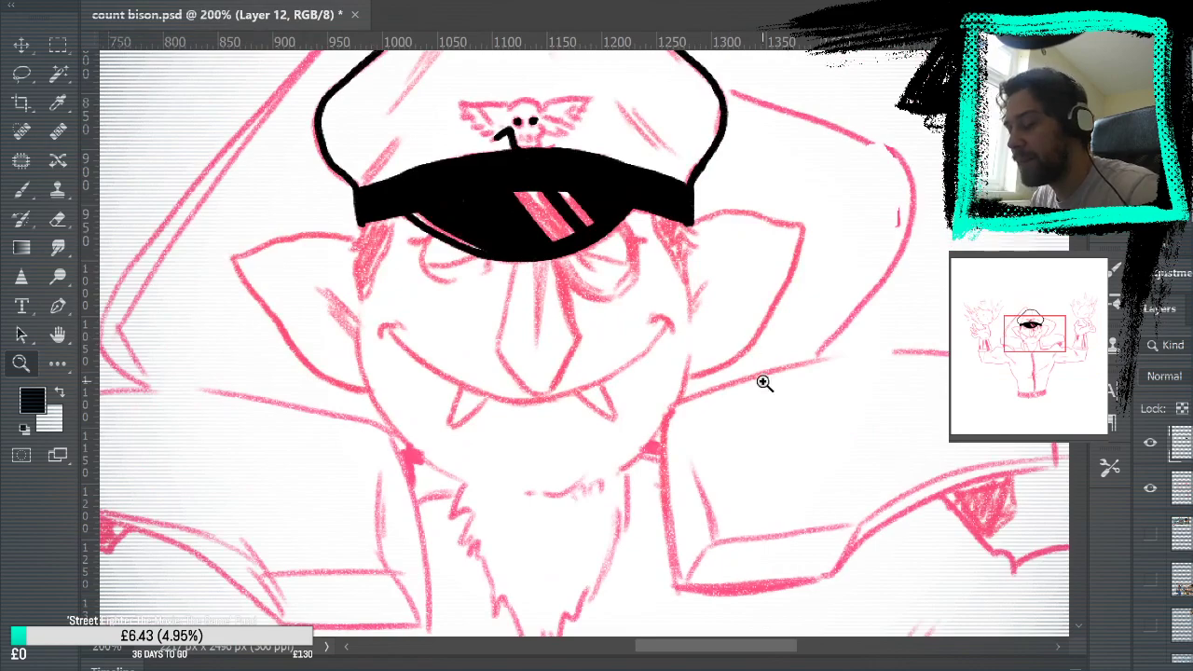
pyautogui.press('b')
pyautogui.moveTo(1151, 533); pyautogui.dragTo(1151, 624)
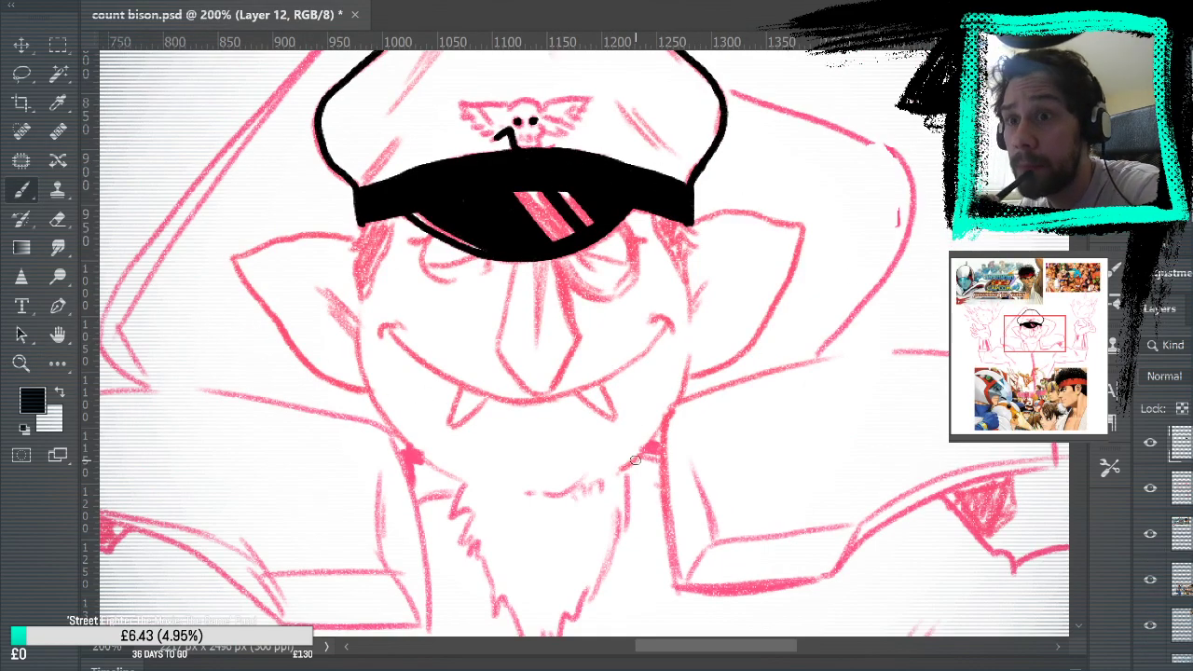
pyautogui.moveTo(652, 212); pyautogui.dragTo(688, 287)
pyautogui.moveTo(680, 235)
pyautogui.mouseDown()
pyautogui.moveTo(697, 253)
pyautogui.moveTo(703, 233)
pyautogui.mouseUp()
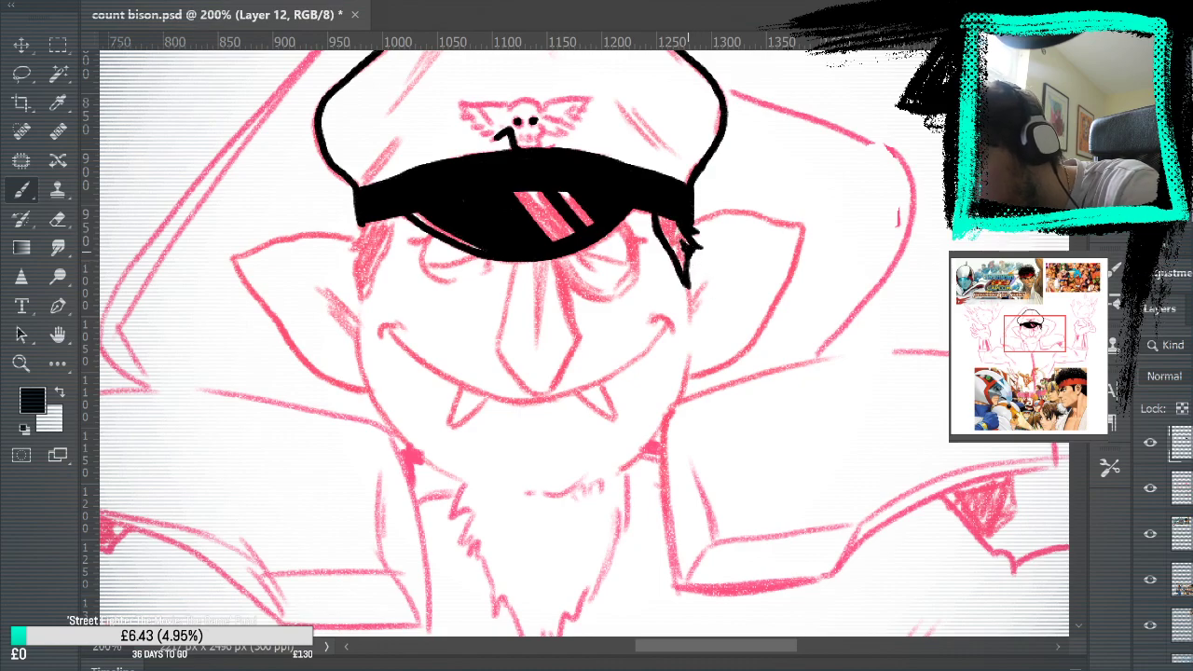
pyautogui.hotkey('ctrl', 'z')
pyautogui.moveTo(688, 249); pyautogui.dragTo(673, 218)
pyautogui.moveTo(681, 259)
pyautogui.mouseDown()
pyautogui.moveTo(669, 218)
pyautogui.moveTo(680, 263)
pyautogui.mouseUp()
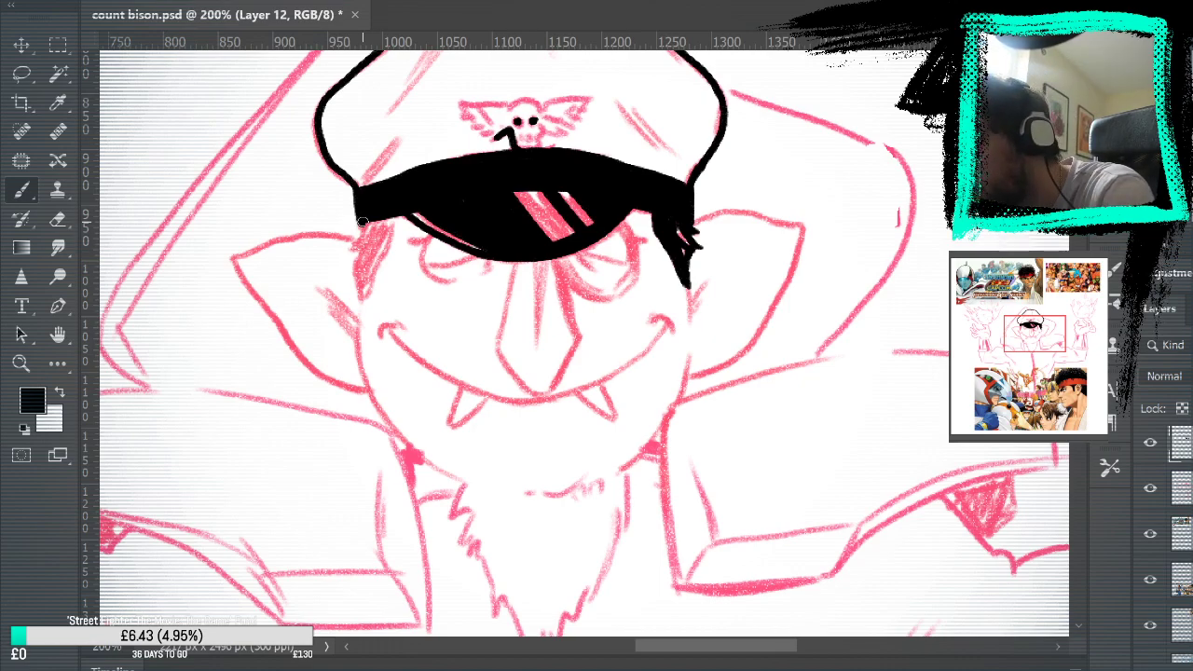
# Ink the jagged sideburn below the left end of the cap band and fill it in solid black.
pyautogui.moveTo(352, 268)
pyautogui.mouseDown()
pyautogui.moveTo(360, 299)
pyautogui.moveTo(391, 249)
pyautogui.moveTo(391, 217)
pyautogui.mouseUp()
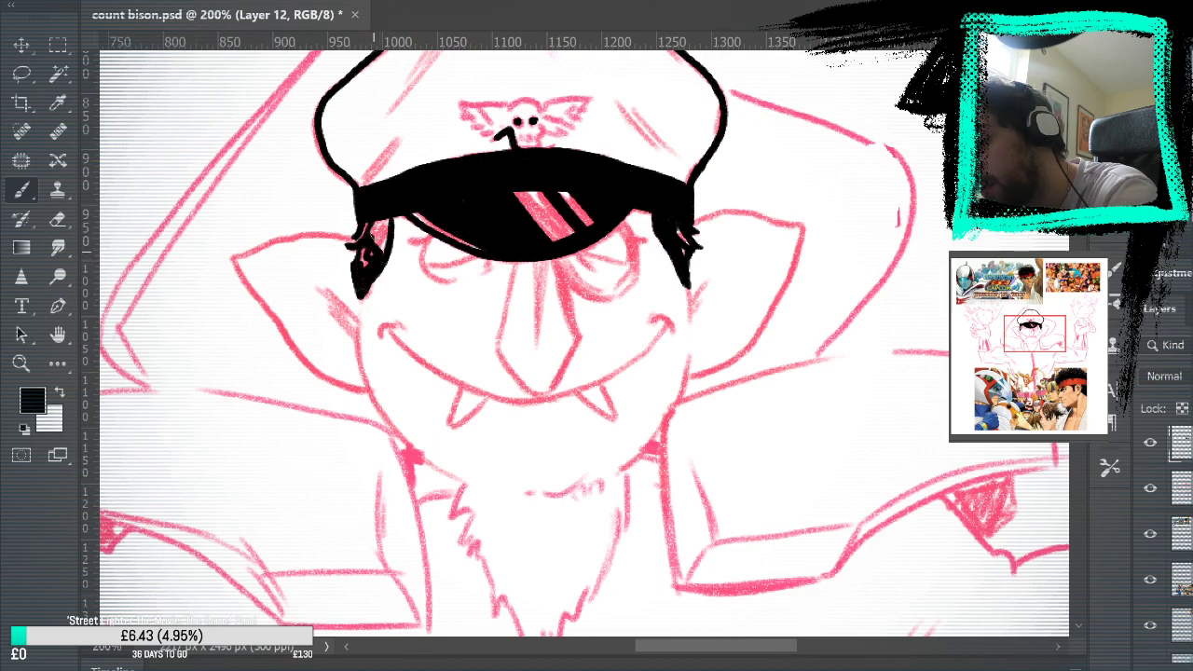
pyautogui.moveTo(391, 237)
pyautogui.mouseDown()
pyautogui.moveTo(388, 211)
pyautogui.moveTo(377, 246)
pyautogui.mouseUp()
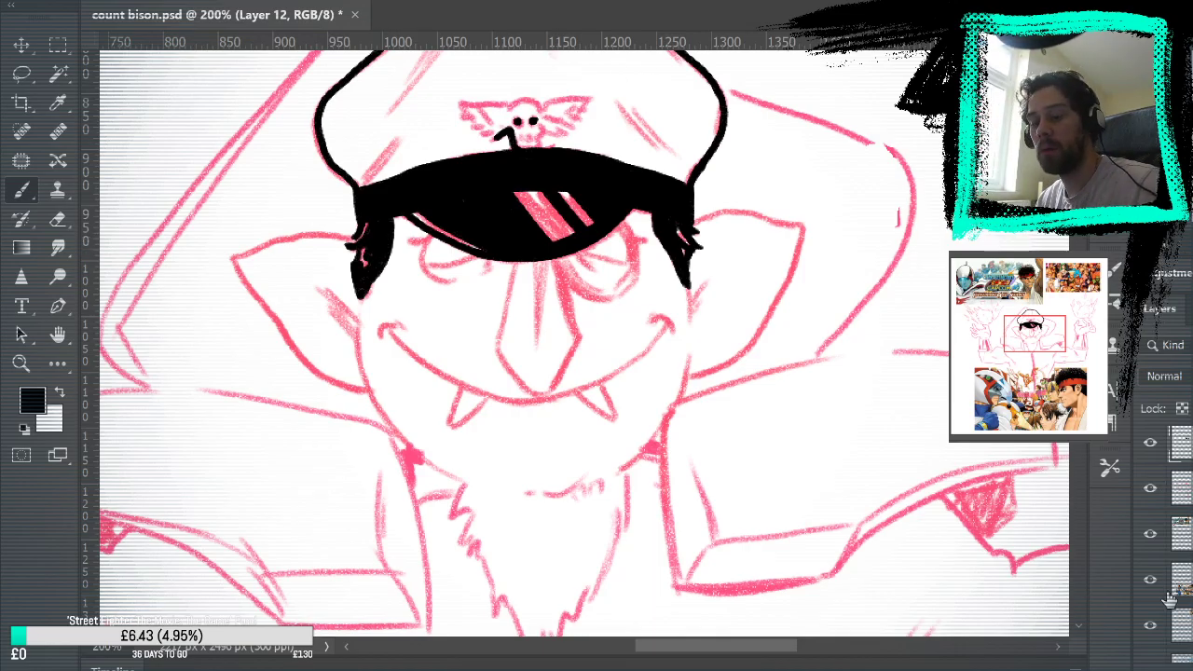
# Examine the ink lines of the faces, ears and hair in the lower reference artwork.
pyautogui.scroll(-15, 852, 272)
pyautogui.moveTo(840, 517)
pyautogui.mouseDown()
pyautogui.moveTo(826, 583)
pyautogui.moveTo(839, 356)
pyautogui.mouseUp()
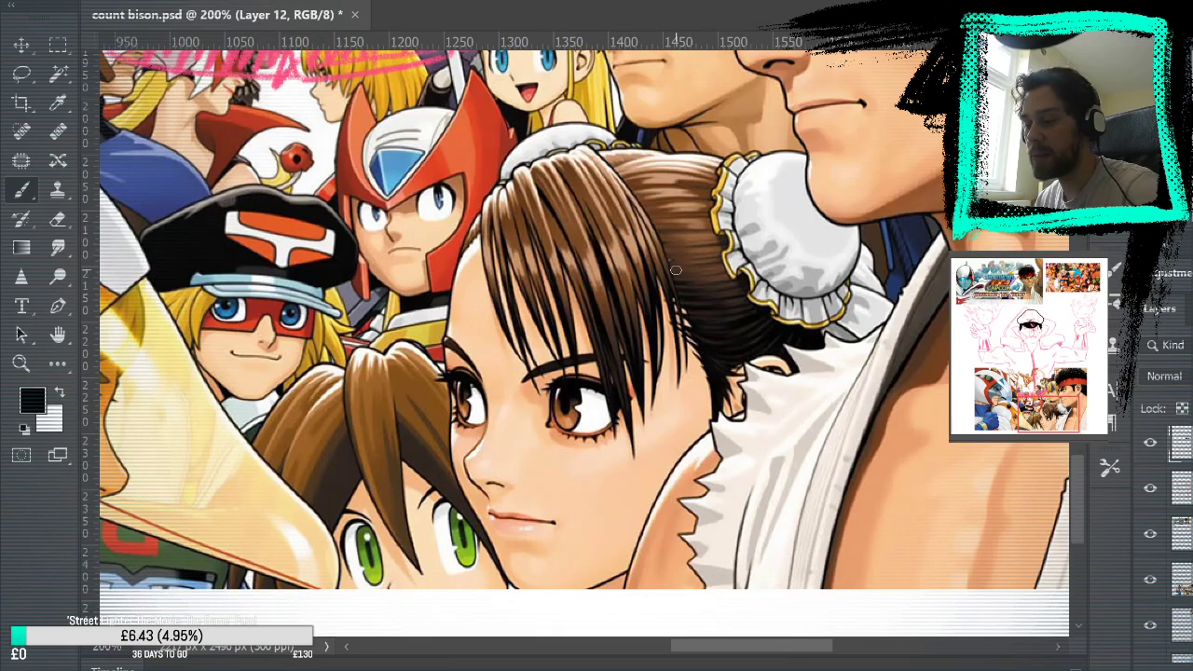
pyautogui.scroll(5, 662, 266)
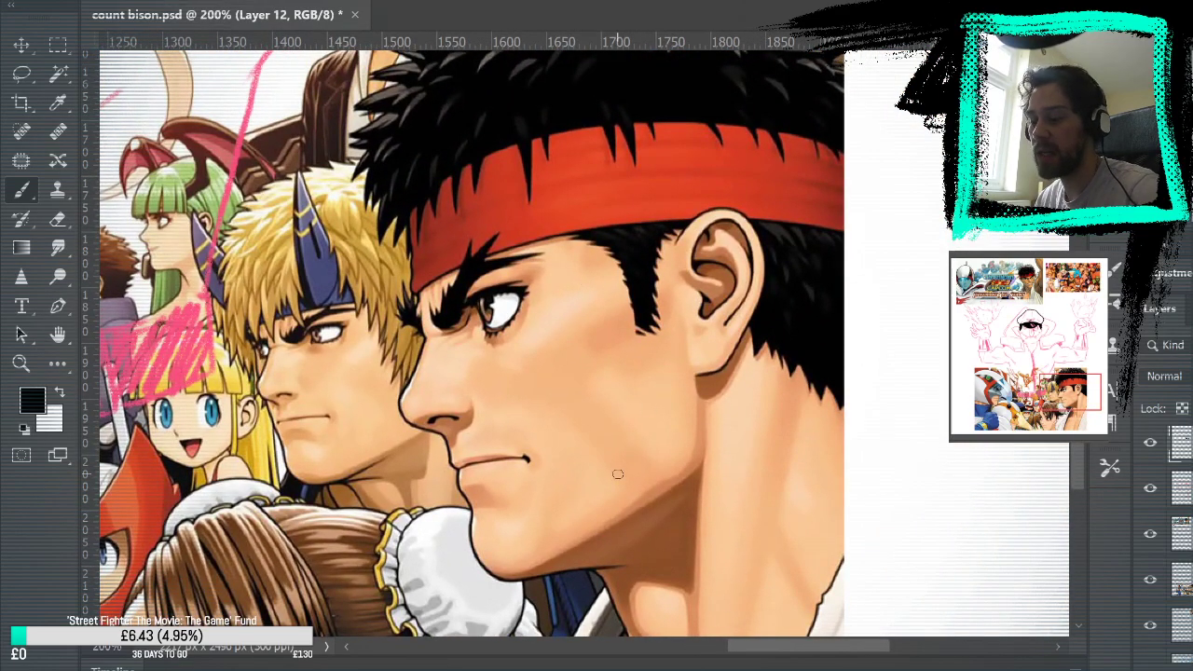
pyautogui.moveTo(796, 489); pyautogui.dragTo(821, 309)
pyautogui.moveTo(602, 192)
pyautogui.mouseDown()
pyautogui.moveTo(751, 346)
pyautogui.moveTo(679, 392)
pyautogui.moveTo(673, 442)
pyautogui.mouseUp()
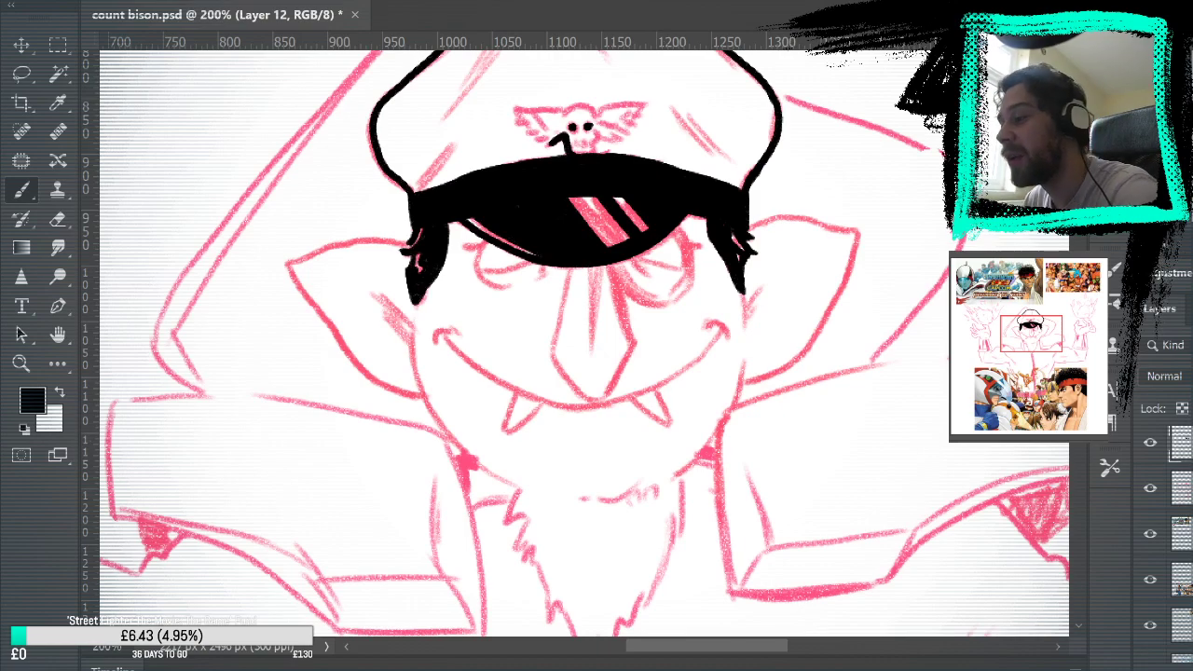
pyautogui.hotkey('ctrl', '0')
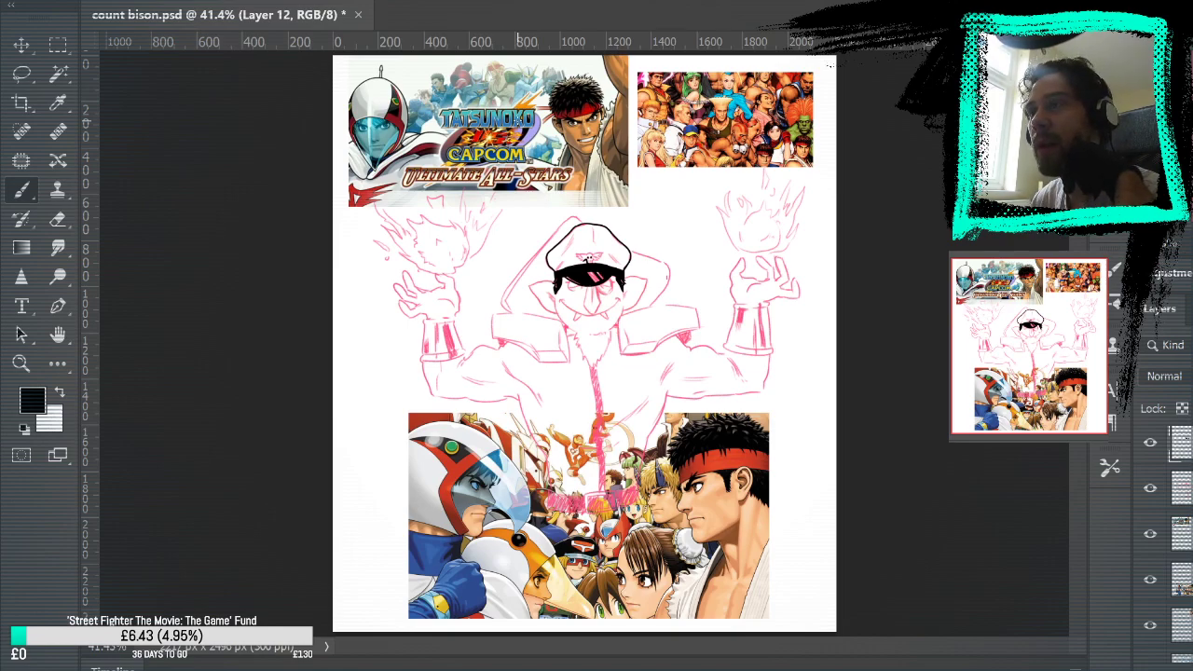
# Examine the contour lines and faces in the two upper reference images at 200% zoom.
pyautogui.press('z')
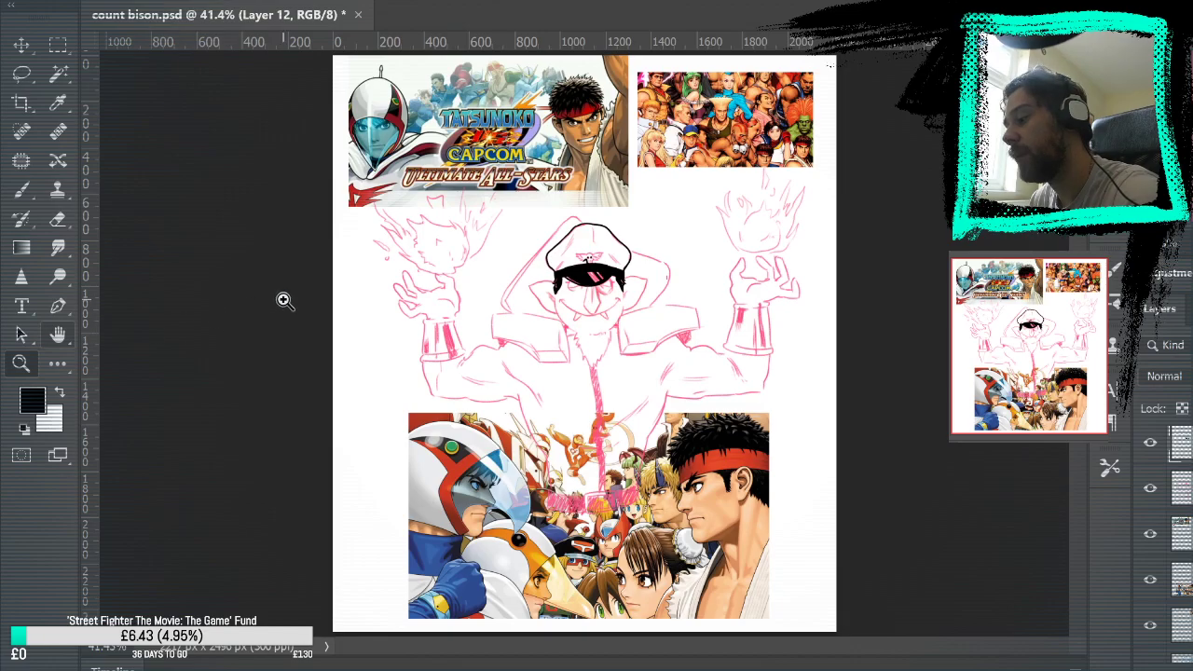
pyautogui.click(786, 112)
pyautogui.click(786, 112)
pyautogui.click(786, 111)
pyautogui.click(785, 112)
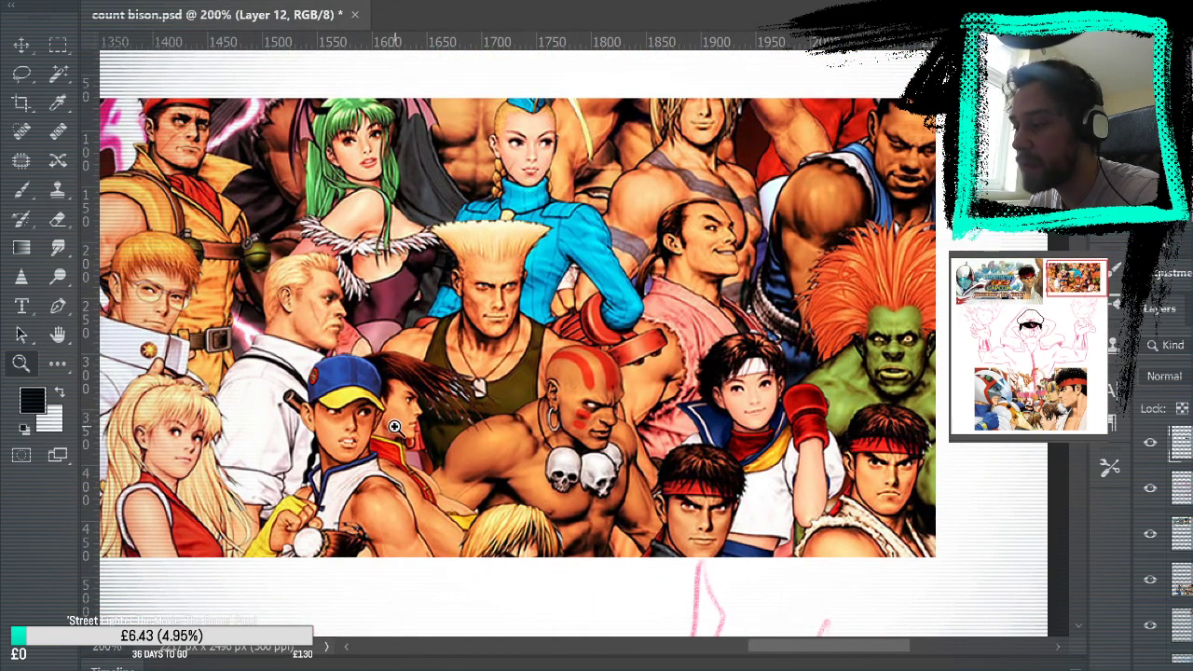
pyautogui.moveTo(615, 336); pyautogui.dragTo(783, 354)
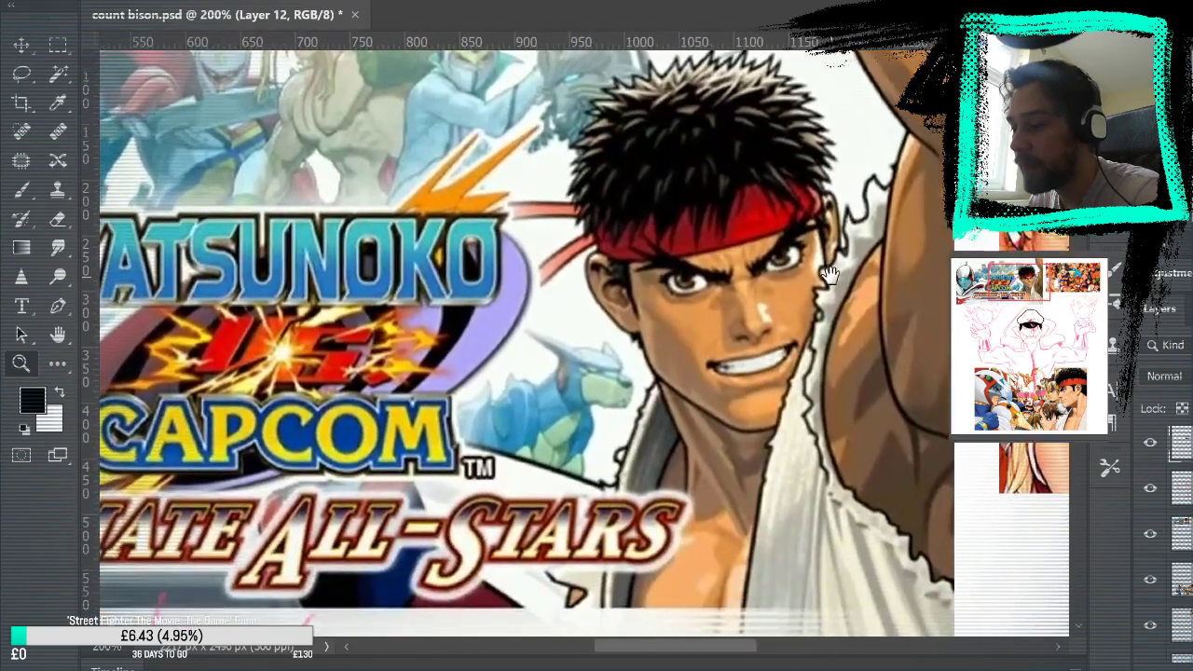
pyautogui.moveTo(618, 361); pyautogui.dragTo(536, 326)
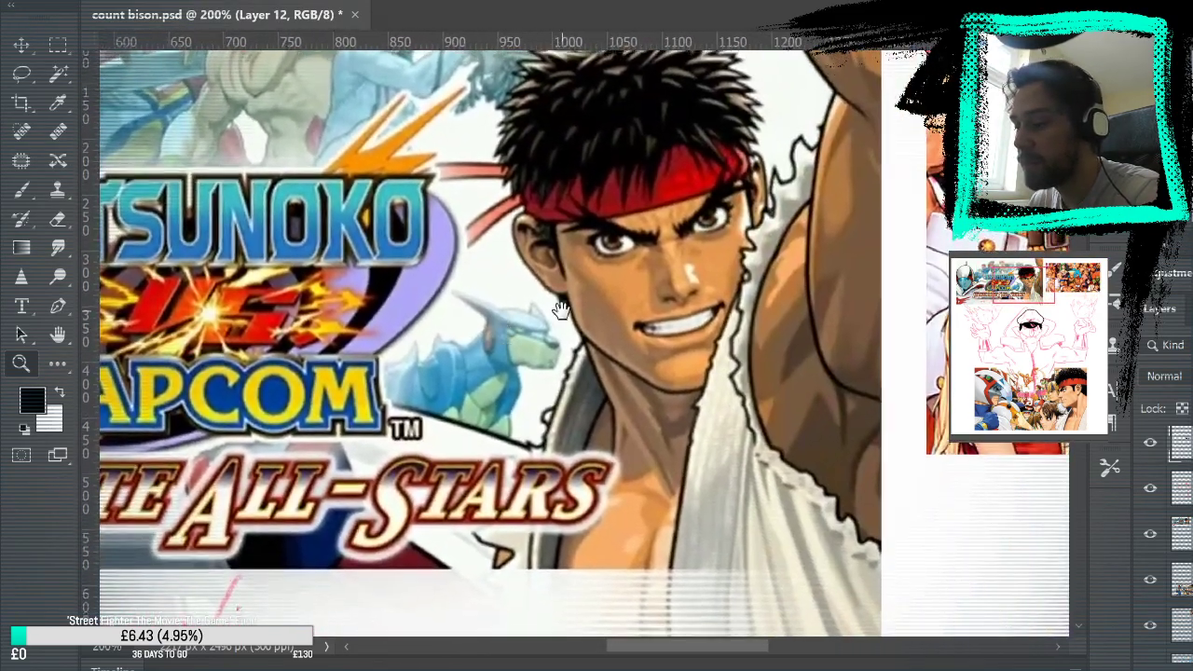
pyautogui.moveTo(853, 92); pyautogui.dragTo(821, 242)
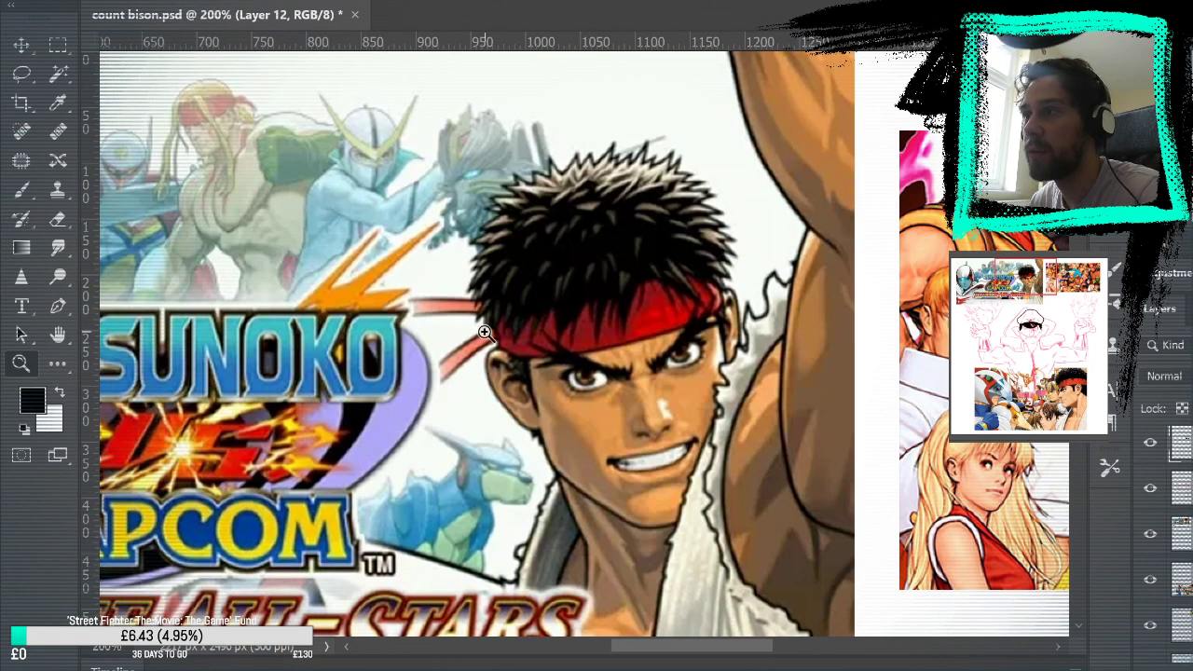
pyautogui.moveTo(746, 438); pyautogui.dragTo(391, 434)
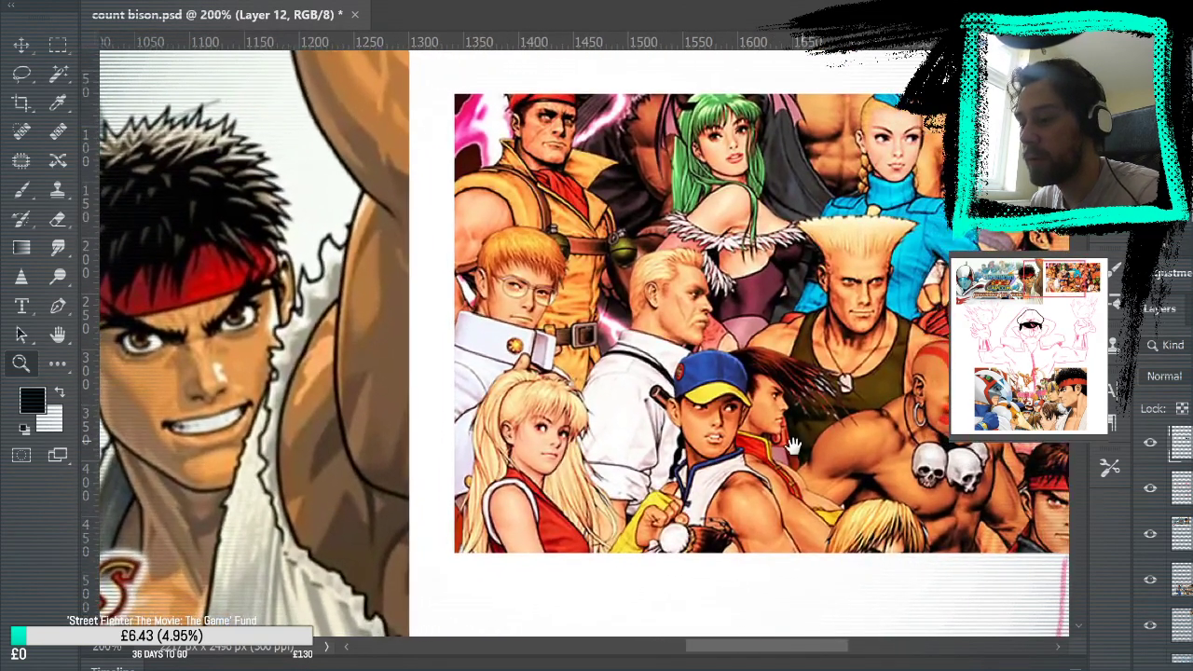
pyautogui.scroll(5, 758, 170)
pyautogui.moveTo(758, 171); pyautogui.dragTo(805, 464)
pyautogui.scroll(2, 804, 463)
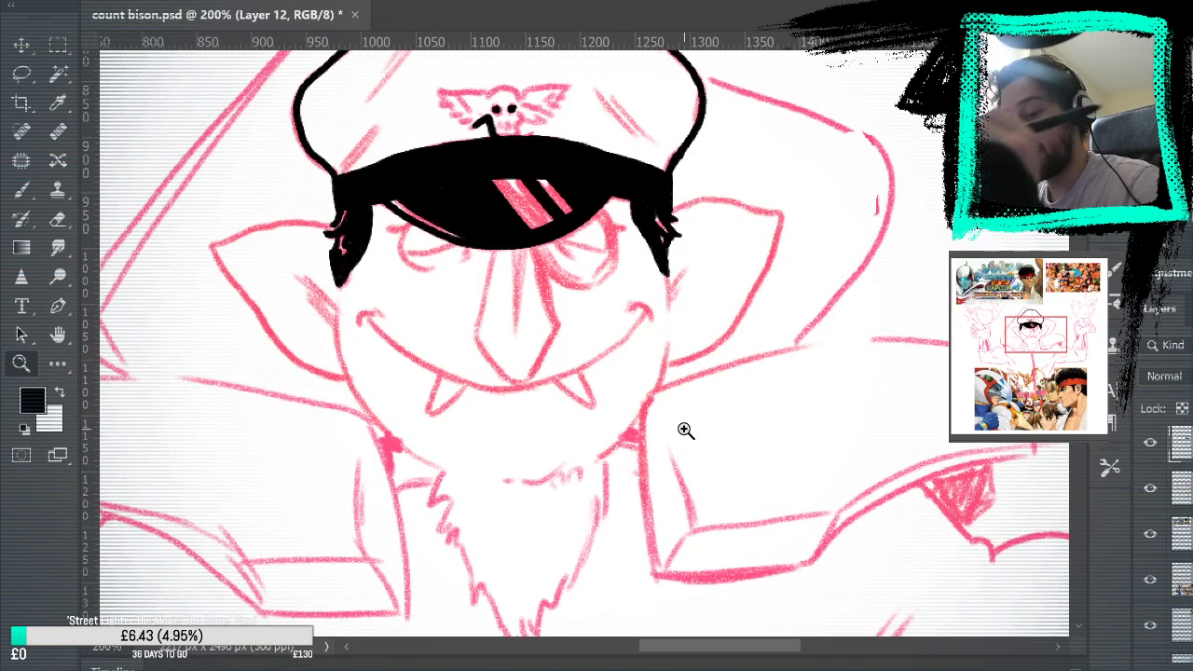
# Ink the upper edge of the right-hand ear in black, from the sideburn out to the pointed tip.
pyautogui.click(21, 189)
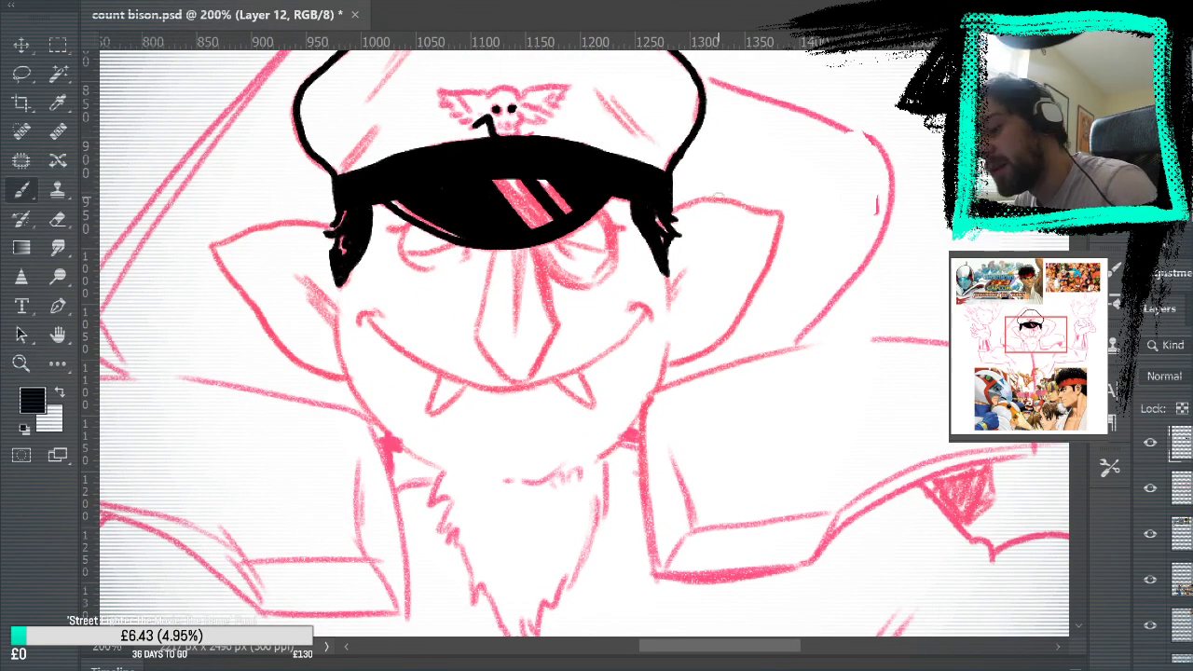
pyautogui.moveTo(671, 216)
pyautogui.mouseDown()
pyautogui.moveTo(806, 178)
pyautogui.moveTo(803, 154)
pyautogui.mouseUp()
pyautogui.hotkey('ctrl', 'z')
pyautogui.moveTo(671, 217)
pyautogui.mouseDown()
pyautogui.moveTo(696, 200)
pyautogui.moveTo(745, 211)
pyautogui.moveTo(712, 197)
pyautogui.moveTo(789, 216)
pyautogui.moveTo(746, 326)
pyautogui.mouseUp()
pyautogui.hotkey('ctrl', 'z')
pyautogui.hotkey('ctrl', 'z')
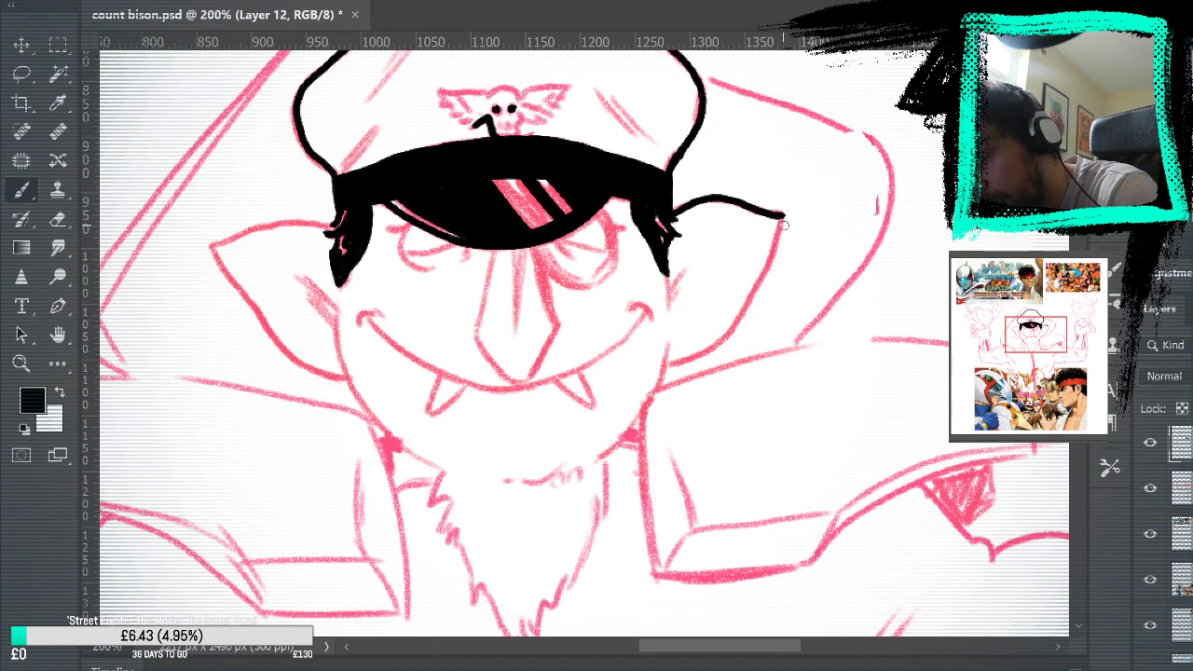
pyautogui.moveTo(783, 220)
pyautogui.mouseDown()
pyautogui.moveTo(718, 348)
pyautogui.moveTo(673, 367)
pyautogui.mouseUp()
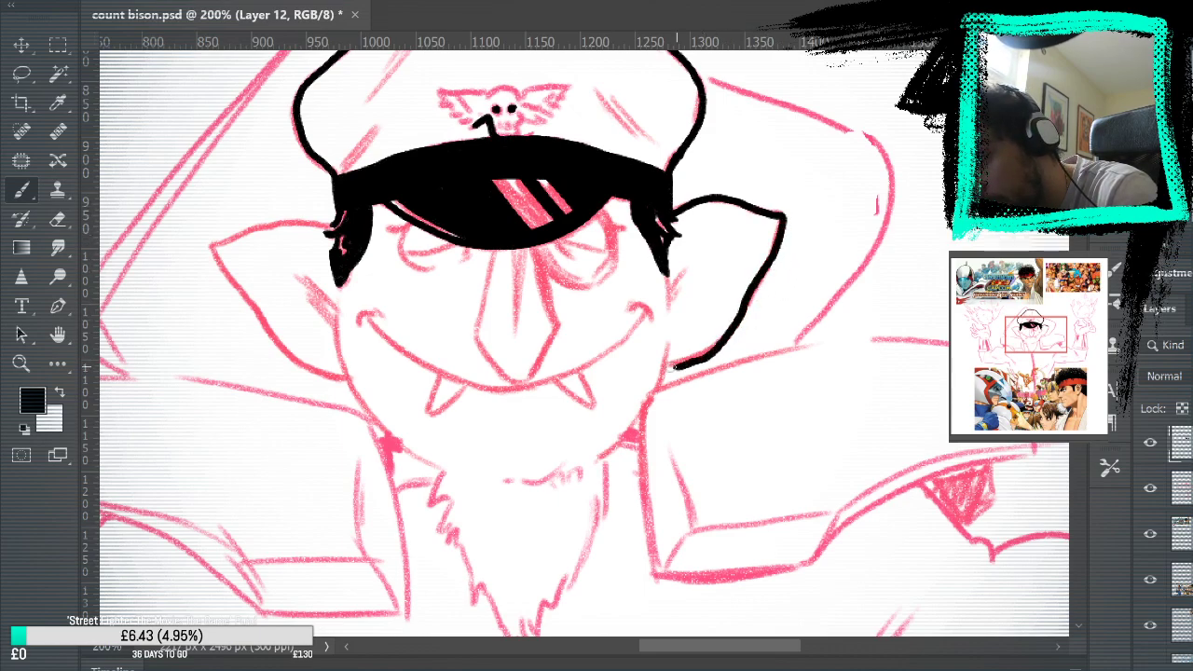
pyautogui.hotkey('ctrl', 'z')
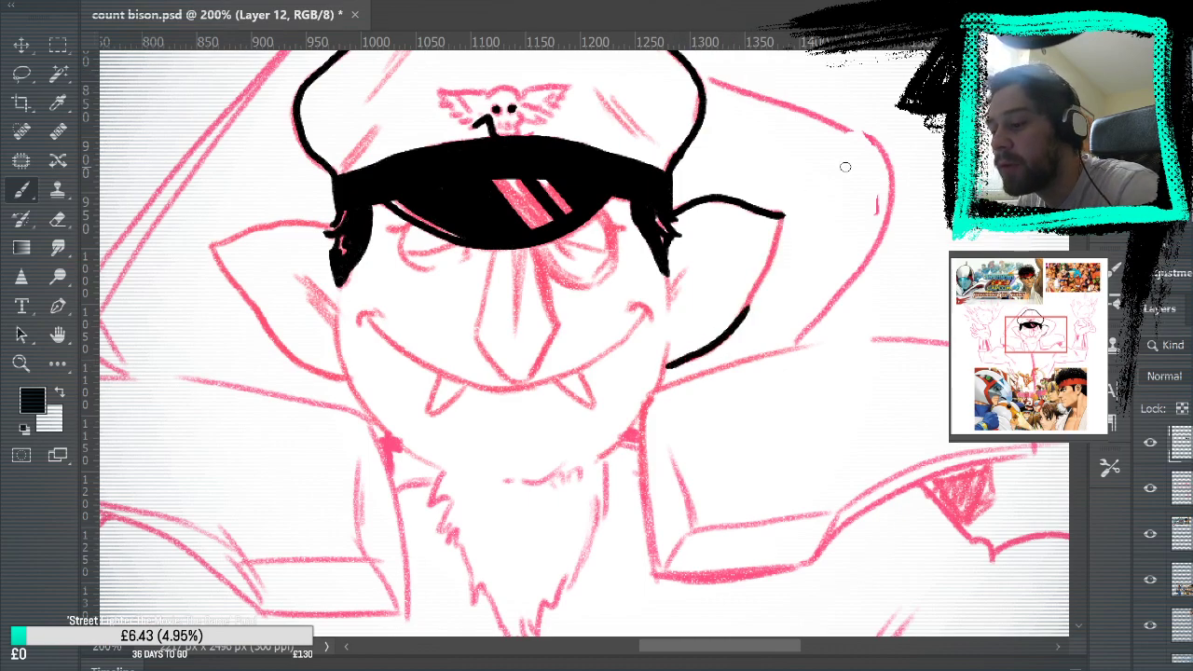
pyautogui.moveTo(664, 371)
pyautogui.mouseDown()
pyautogui.moveTo(695, 360)
pyautogui.moveTo(750, 289)
pyautogui.mouseUp()
pyautogui.hotkey('ctrl', 'z')
pyautogui.moveTo(663, 371)
pyautogui.mouseDown()
pyautogui.moveTo(743, 311)
pyautogui.moveTo(786, 240)
pyautogui.moveTo(784, 220)
pyautogui.mouseUp()
pyautogui.hotkey('ctrl', 'z')
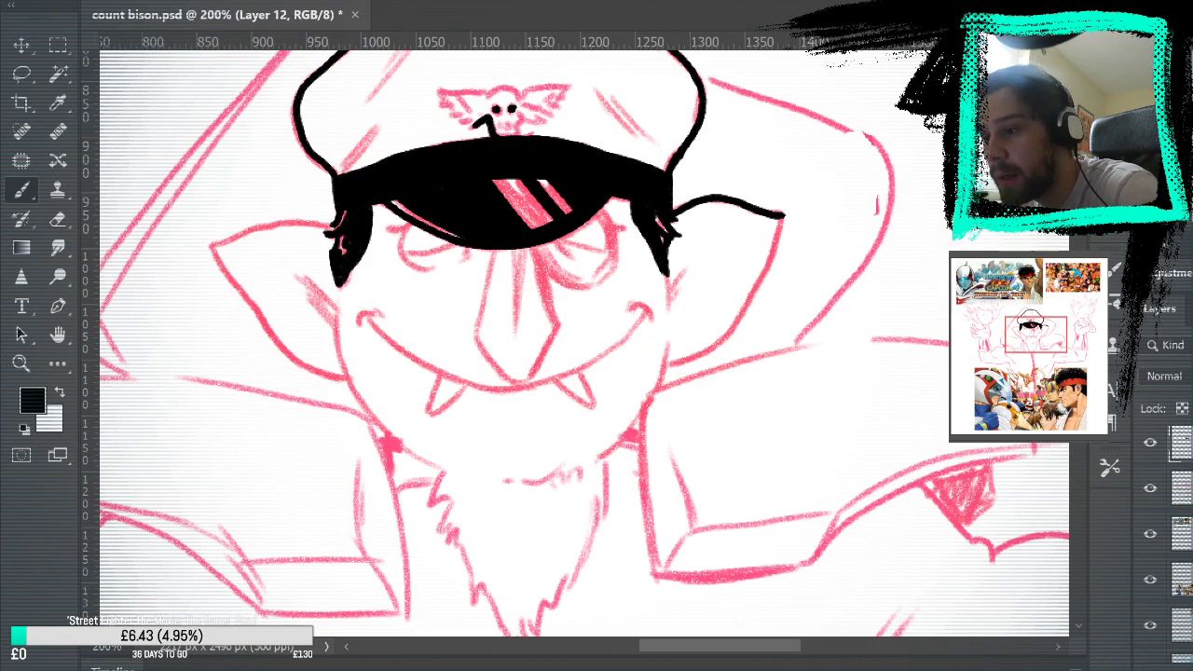
# Try inking the ear's outer edge from the lobe up to the tip, checking it with the pink sketch layer hidden.
pyautogui.moveTo(686, 359)
pyautogui.mouseDown()
pyautogui.moveTo(735, 324)
pyautogui.moveTo(786, 211)
pyautogui.mouseUp()
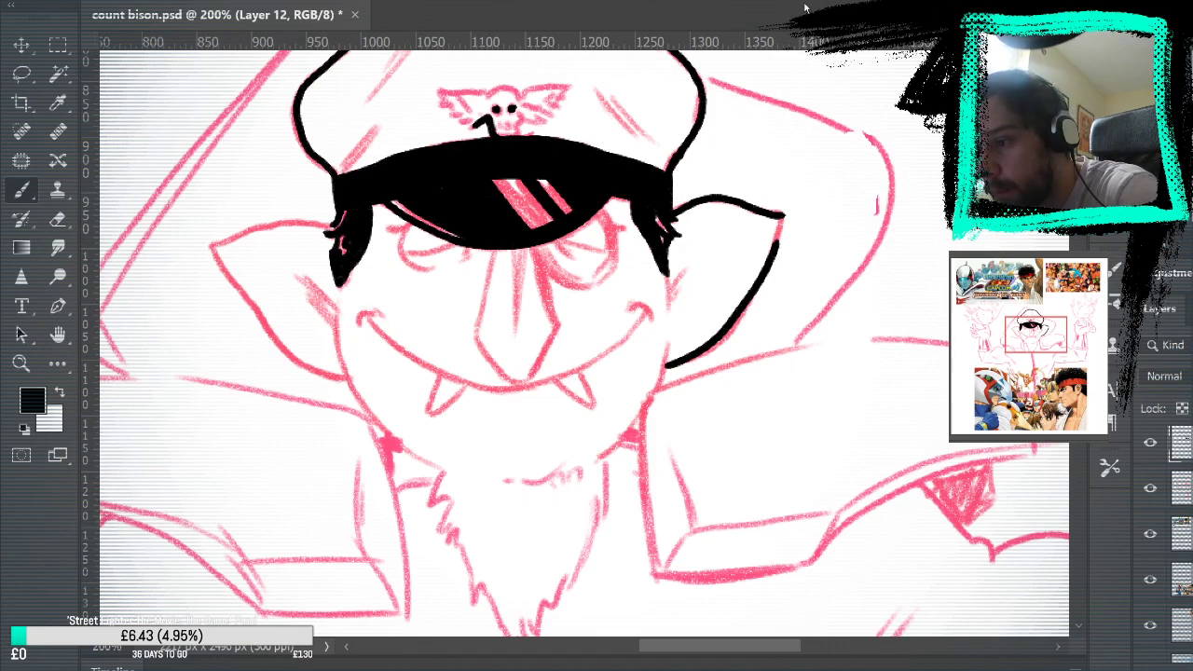
pyautogui.moveTo(779, 244); pyautogui.dragTo(783, 224)
pyautogui.hotkey('ctrl', 'z')
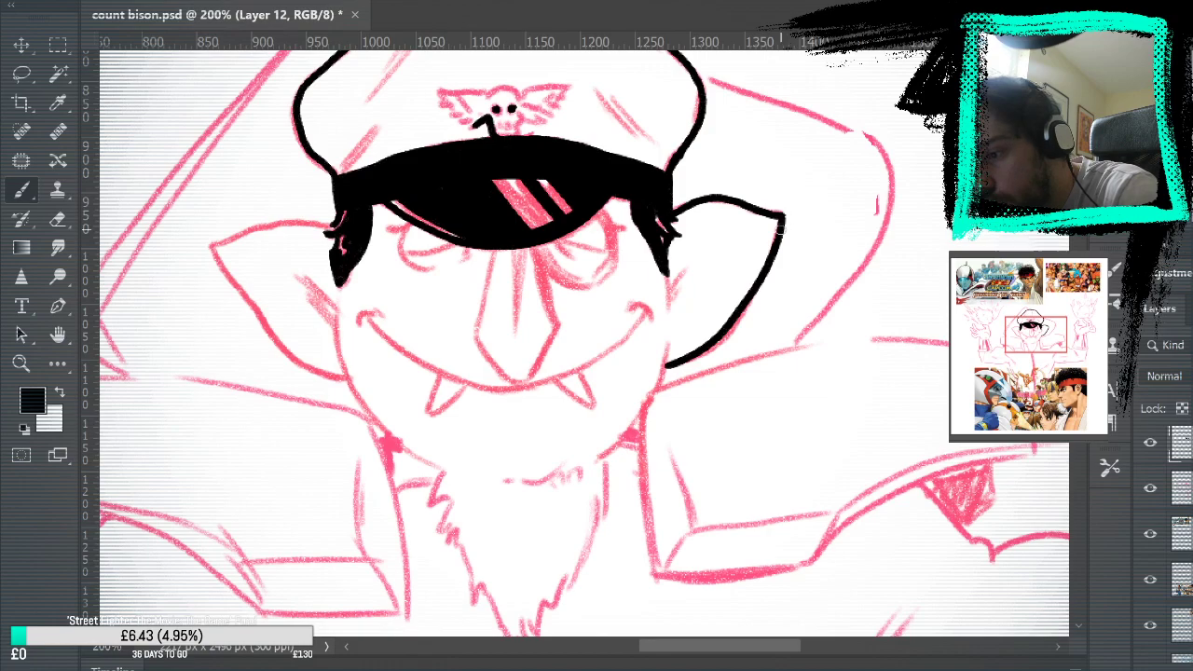
pyautogui.click(1150, 487)
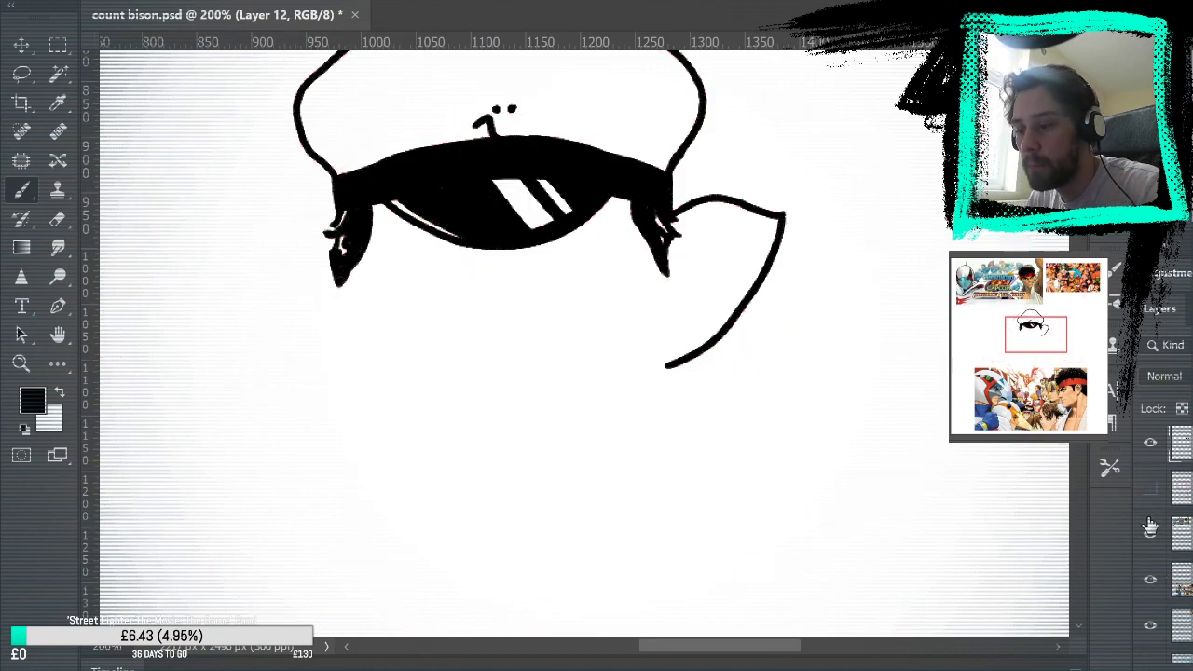
pyautogui.click(1151, 489)
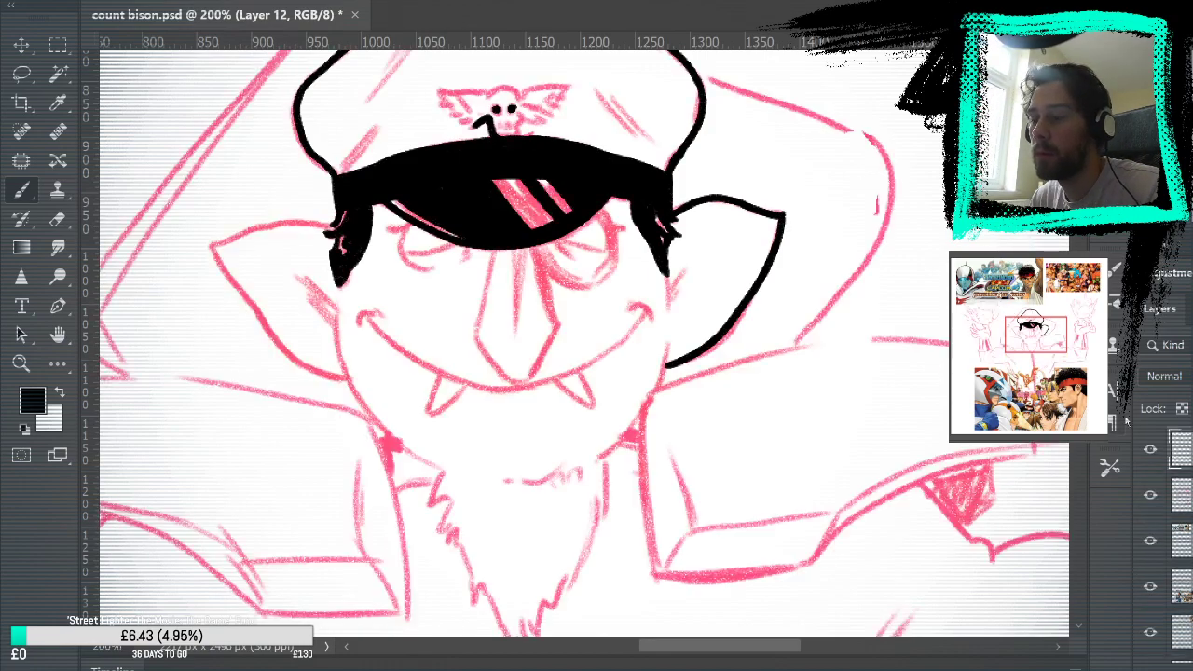
pyautogui.hotkey('ctrl', 'z')
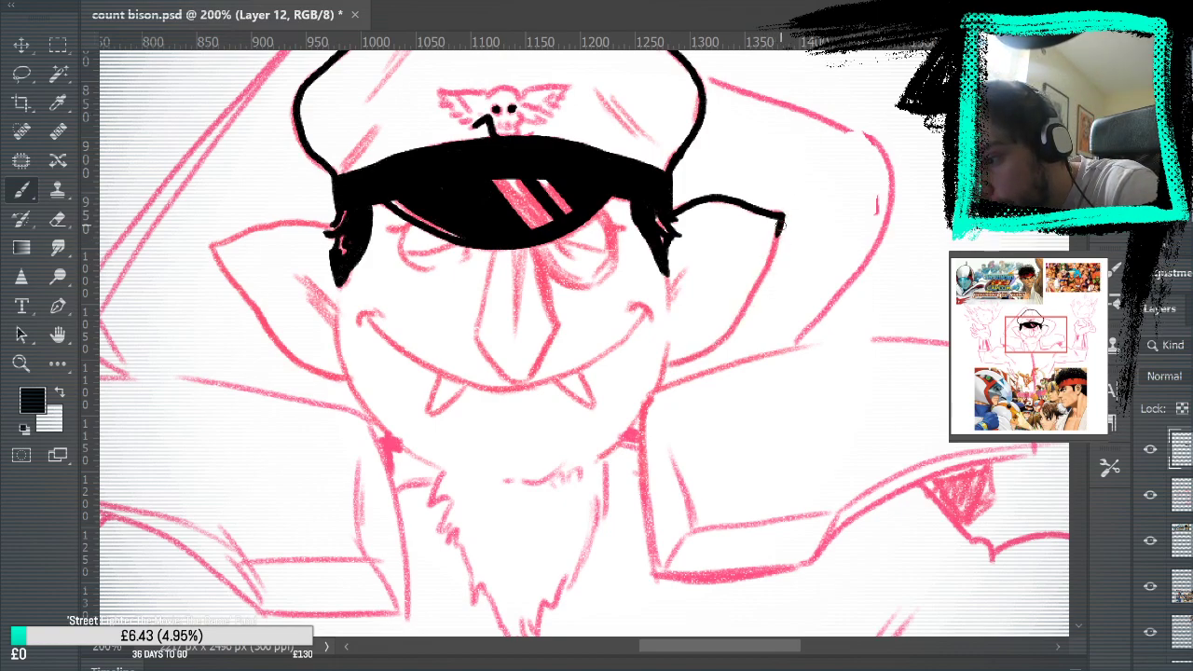
# Ink the short stretch of the ear's outer edge just below the tip and try extending it toward the lobe.
pyautogui.moveTo(783, 217); pyautogui.dragTo(772, 258)
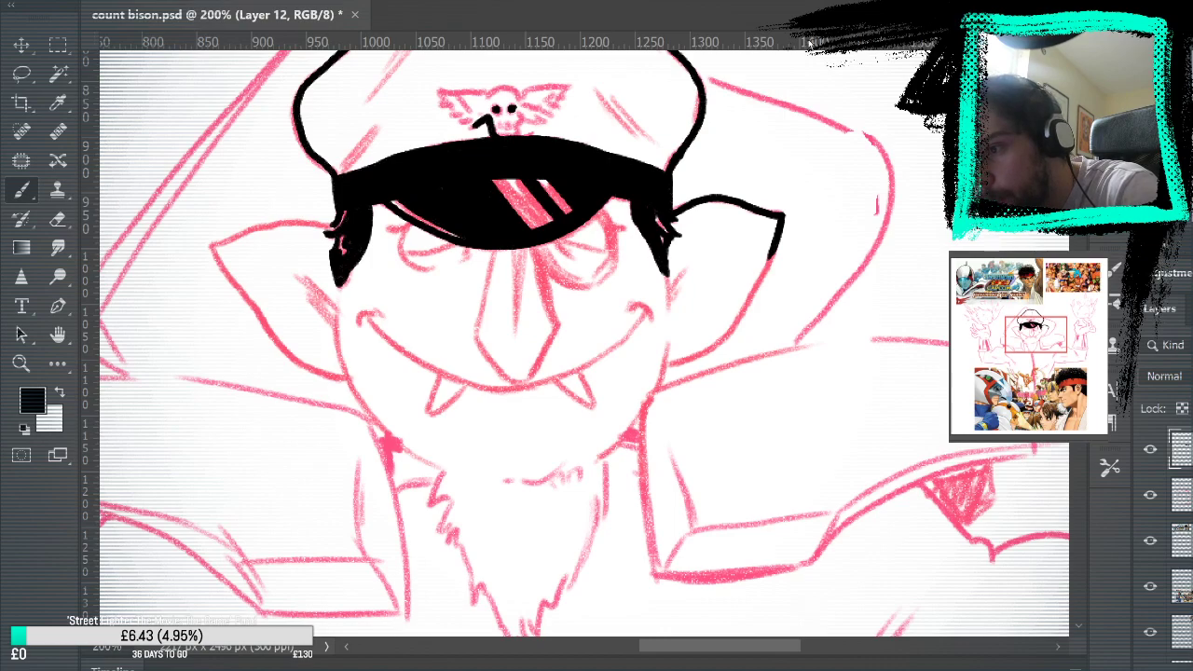
pyautogui.moveTo(780, 244)
pyautogui.mouseDown()
pyautogui.moveTo(726, 338)
pyautogui.moveTo(686, 358)
pyautogui.mouseUp()
pyautogui.hotkey('ctrl', 'z')
pyautogui.moveTo(779, 246); pyautogui.dragTo(744, 319)
pyautogui.hotkey('ctrl', 'z')
pyautogui.moveTo(774, 244)
pyautogui.mouseDown()
pyautogui.moveTo(752, 292)
pyautogui.moveTo(680, 364)
pyautogui.moveTo(729, 327)
pyautogui.moveTo(786, 235)
pyautogui.mouseUp()
pyautogui.hotkey('ctrl', 'z')
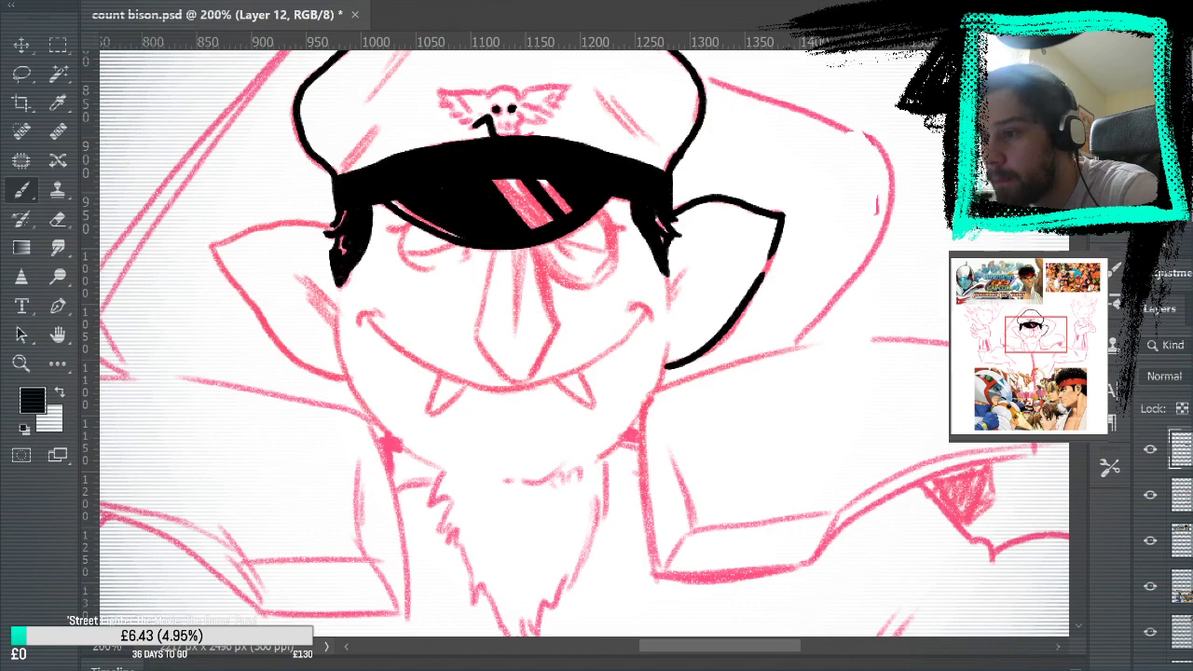
# Re-ink the ear's outer edge as a smooth curve from the lobe up to the pointed tip.
pyautogui.hotkey('ctrl', 'z')
pyautogui.moveTo(665, 366); pyautogui.dragTo(733, 326)
pyautogui.hotkey('ctrl', 'z')
pyautogui.moveTo(666, 366); pyautogui.dragTo(746, 308)
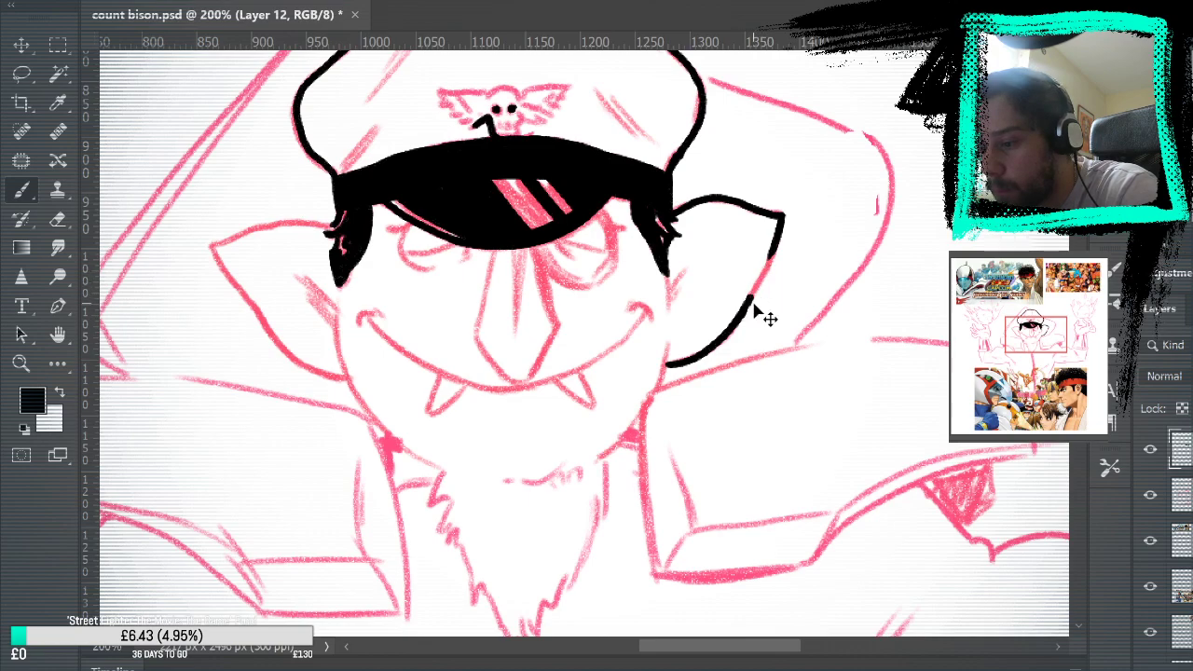
pyautogui.moveTo(755, 292); pyautogui.dragTo(785, 209)
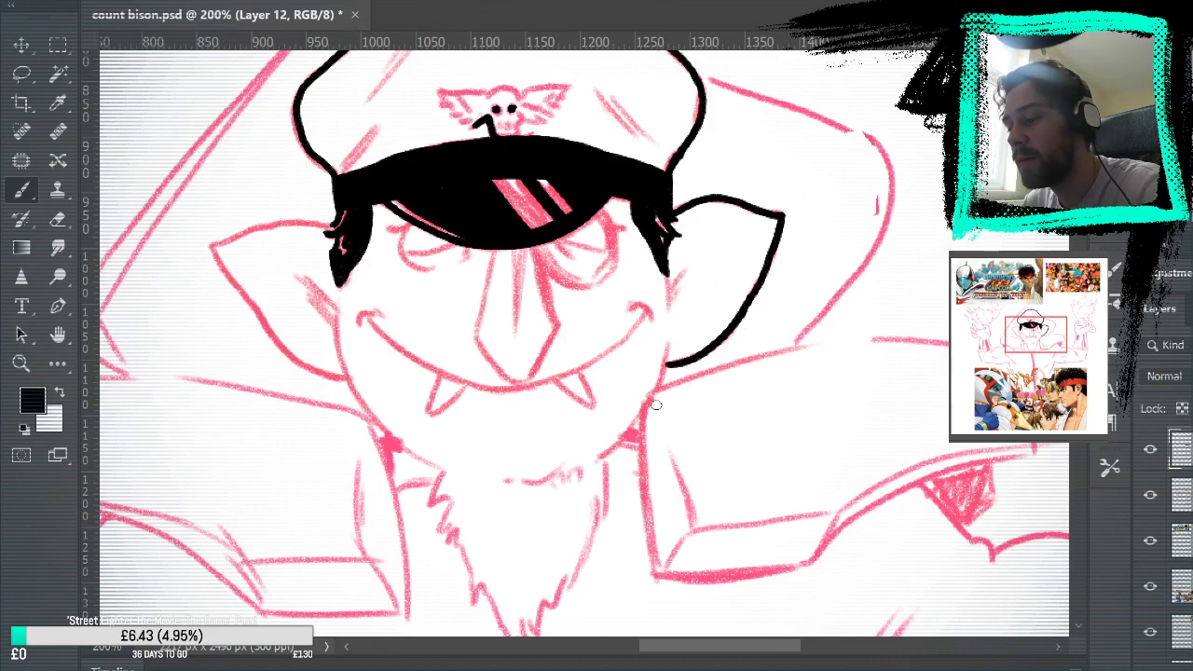
# Ink the cheek line below the right-hand sideburn and the jawline from the ear lobe down toward the chin.
pyautogui.moveTo(666, 347); pyautogui.dragTo(649, 399)
pyautogui.moveTo(667, 259); pyautogui.dragTo(668, 314)
pyautogui.moveTo(710, 446); pyautogui.dragTo(878, 322)
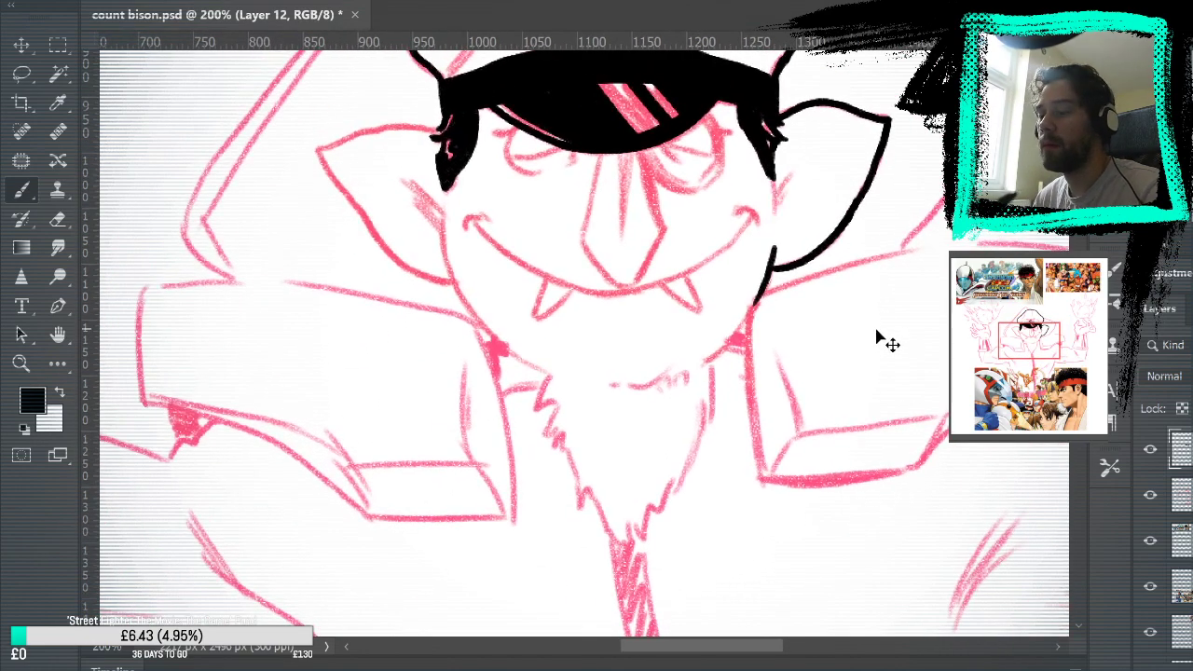
pyautogui.moveTo(774, 179); pyautogui.dragTo(772, 224)
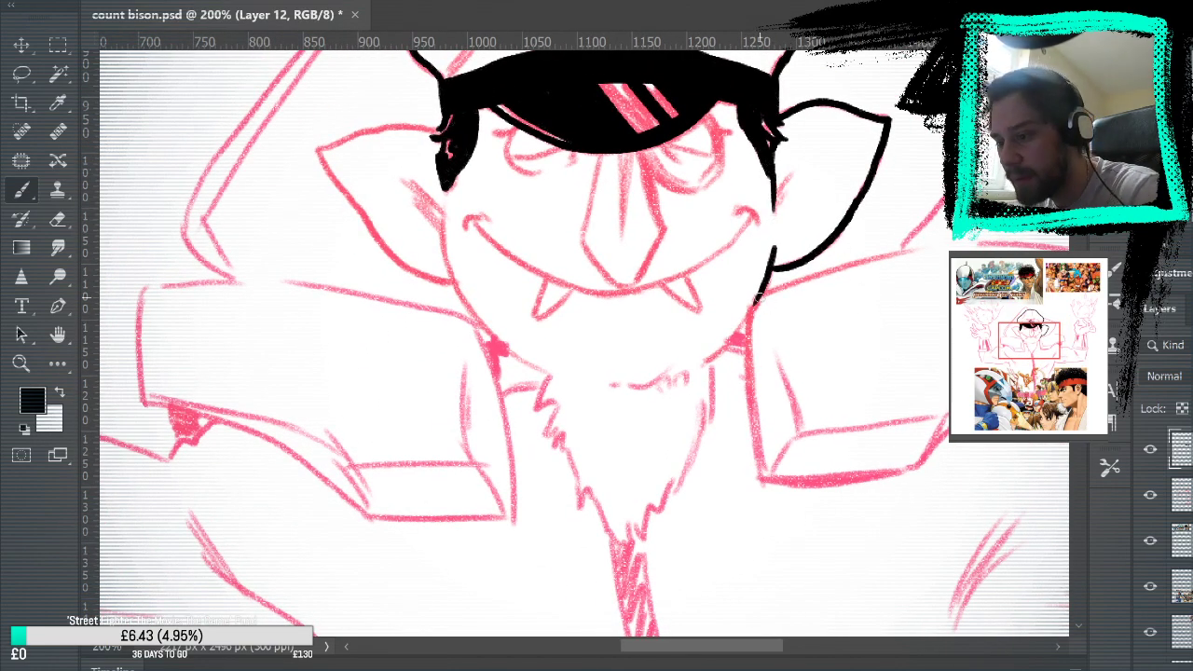
pyautogui.moveTo(768, 277); pyautogui.dragTo(693, 376)
pyautogui.hotkey('ctrl', 'z')
pyautogui.moveTo(768, 278)
pyautogui.mouseDown()
pyautogui.moveTo(720, 350)
pyautogui.moveTo(774, 247)
pyautogui.mouseUp()
pyautogui.hotkey('ctrl', 'z')
# Hide the pink sketch layer and erase the middle stretch of the ear's outer edge.
pyautogui.click(1151, 495)
pyautogui.moveTo(938, 341); pyautogui.dragTo(907, 515)
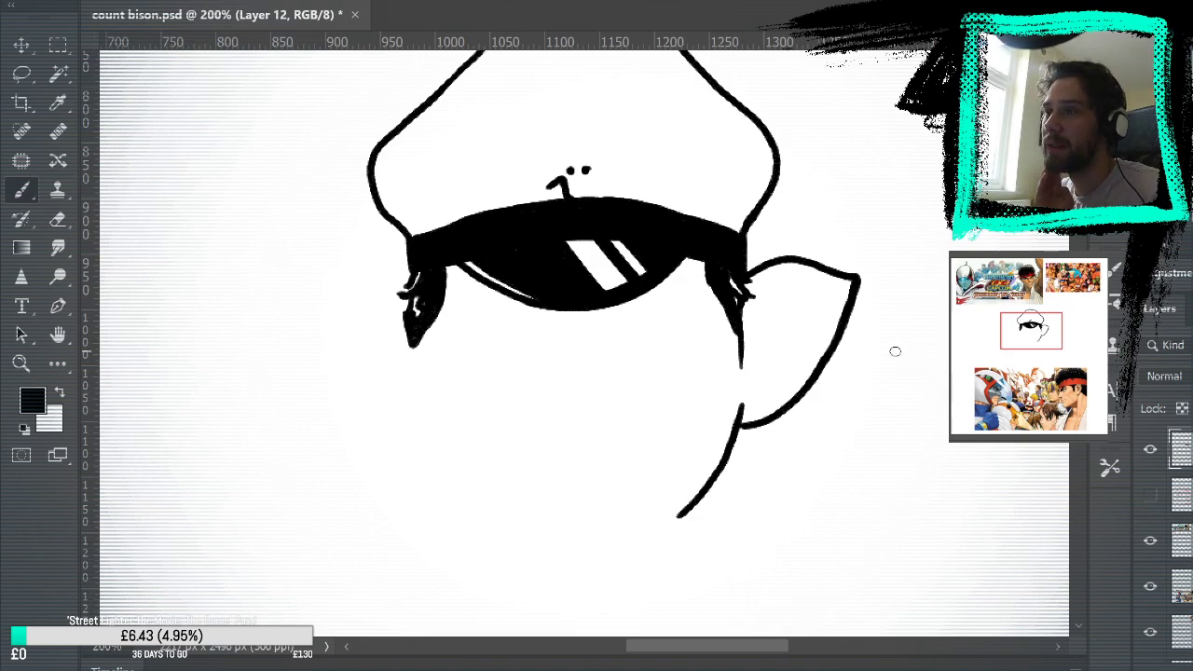
pyautogui.click(58, 219)
pyautogui.moveTo(813, 377)
pyautogui.mouseDown()
pyautogui.moveTo(826, 347)
pyautogui.moveTo(868, 312)
pyautogui.mouseUp()
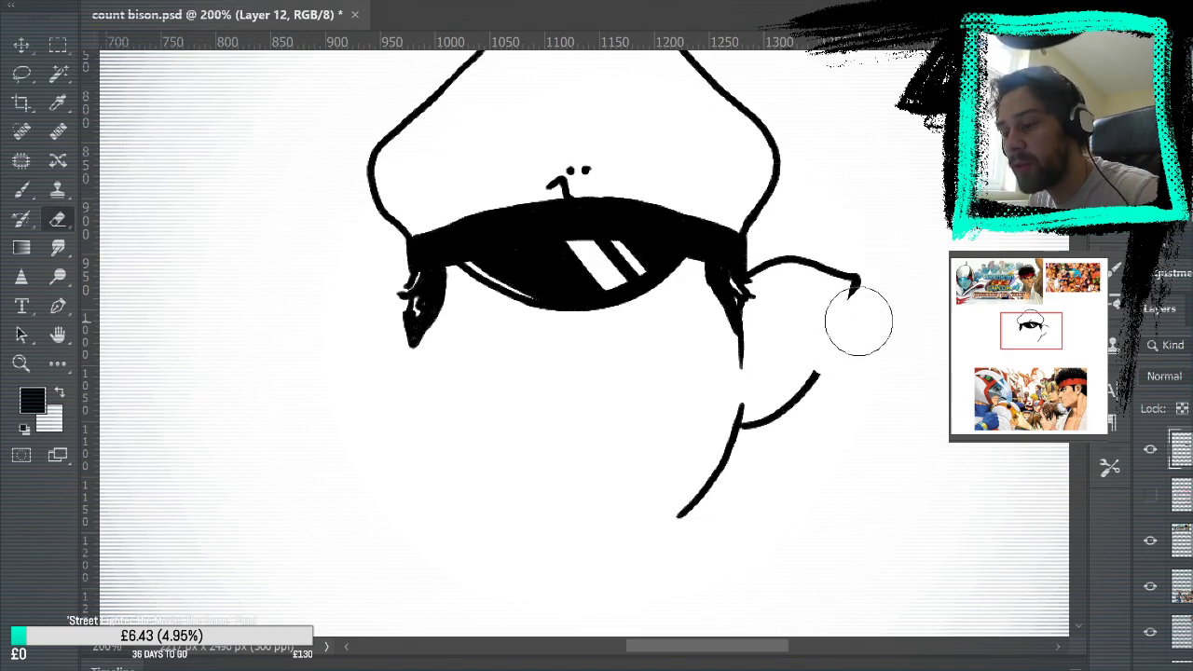
# Re-ink the erased stretch of the ear's outer edge over the shown sketch, and hide the pink sketch layer again.
pyautogui.press('b')
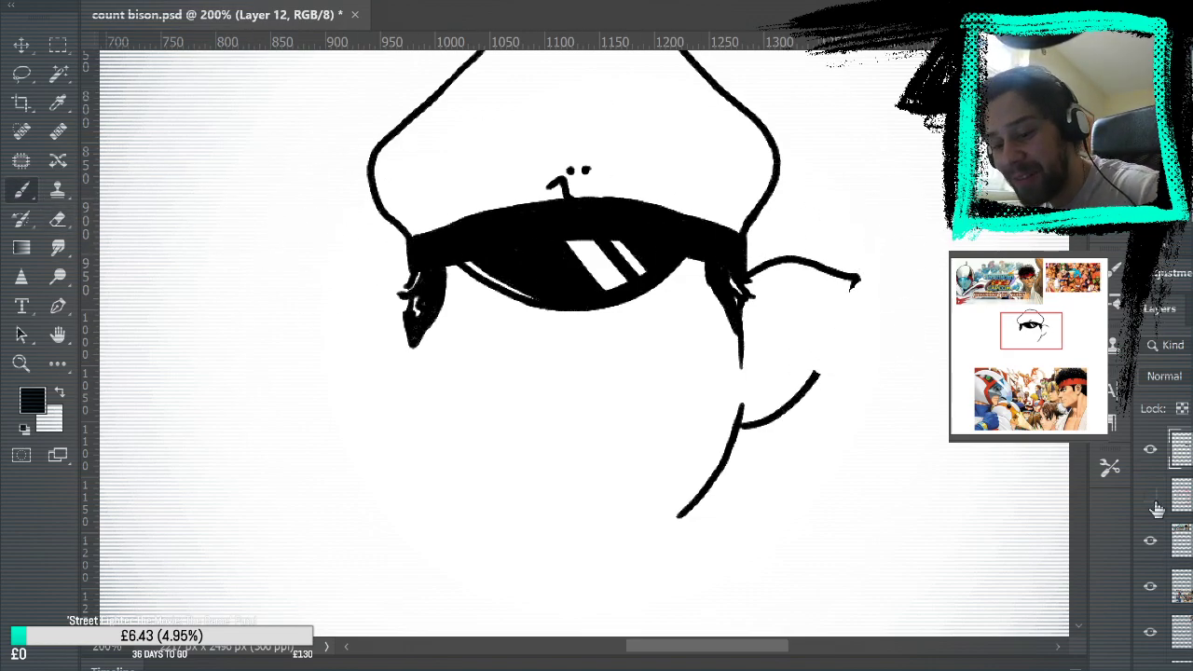
pyautogui.click(1151, 495)
pyautogui.moveTo(814, 376)
pyautogui.mouseDown()
pyautogui.moveTo(856, 277)
pyautogui.moveTo(813, 375)
pyautogui.mouseUp()
pyautogui.hotkey('ctrl', 'z')
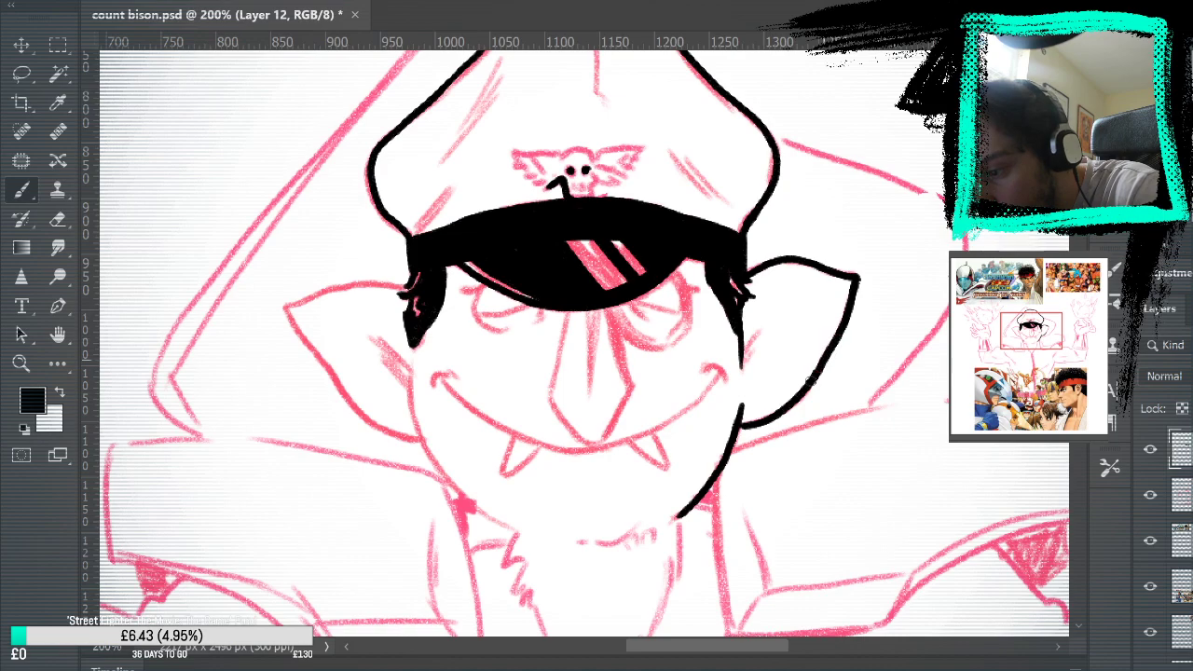
pyautogui.click(1150, 495)
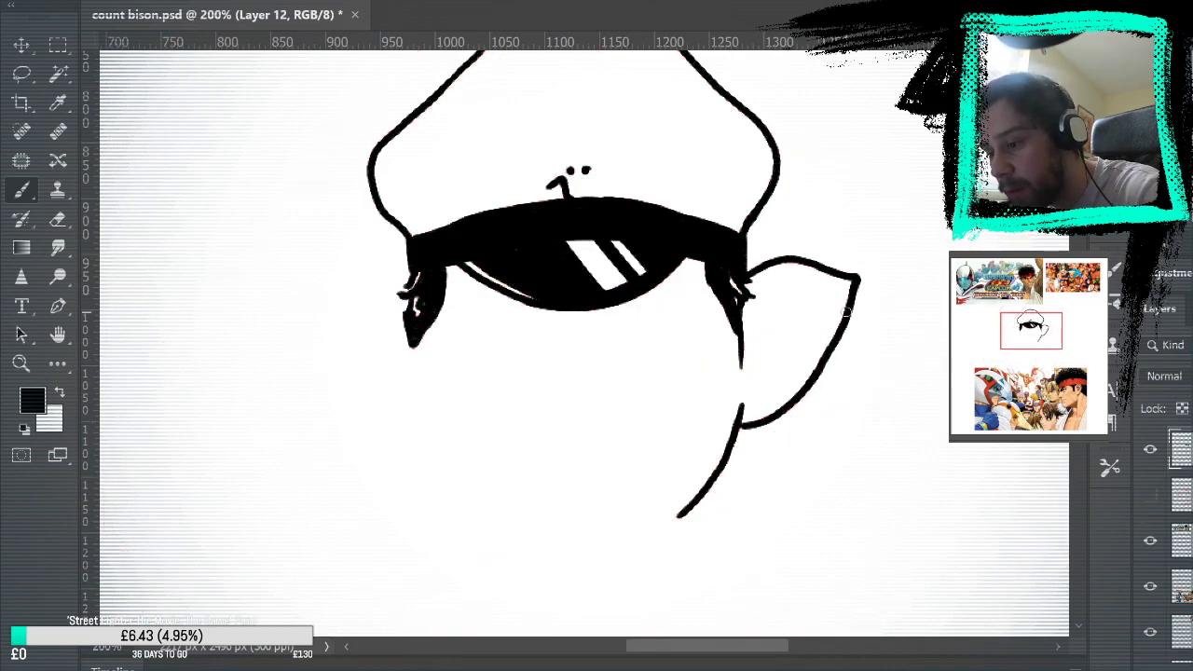
pyautogui.moveTo(937, 463); pyautogui.dragTo(942, 549)
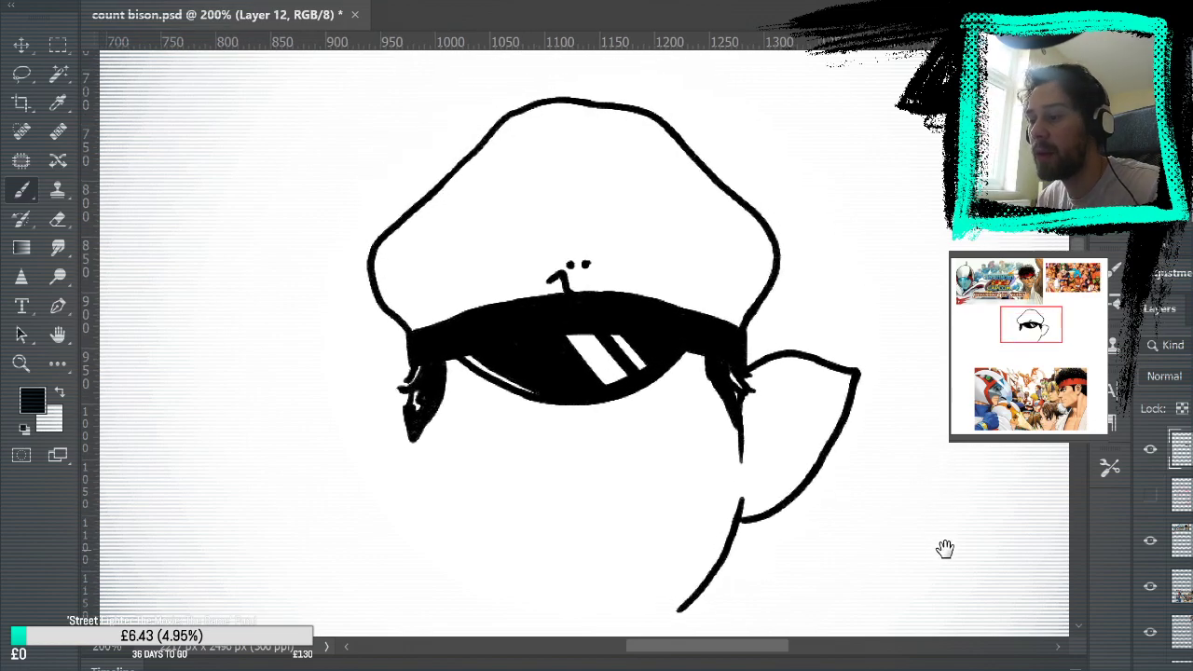
# Show the pink sketch layer, ink the left-hand ear from lobe to pointed tip and over to the sideburn, and hide the sketch.
pyautogui.click(1150, 494)
pyautogui.moveTo(918, 511); pyautogui.dragTo(955, 382)
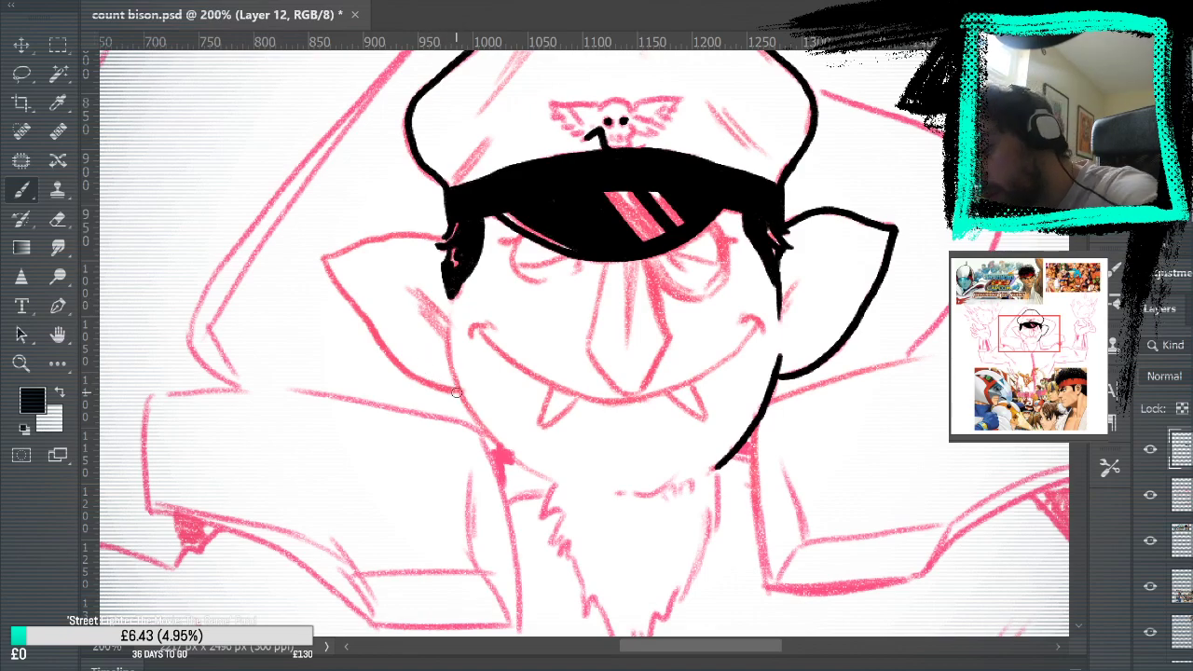
pyautogui.moveTo(458, 392)
pyautogui.mouseDown()
pyautogui.moveTo(417, 374)
pyautogui.moveTo(370, 323)
pyautogui.moveTo(333, 280)
pyautogui.moveTo(333, 253)
pyautogui.mouseUp()
pyautogui.hotkey('ctrl', 'z')
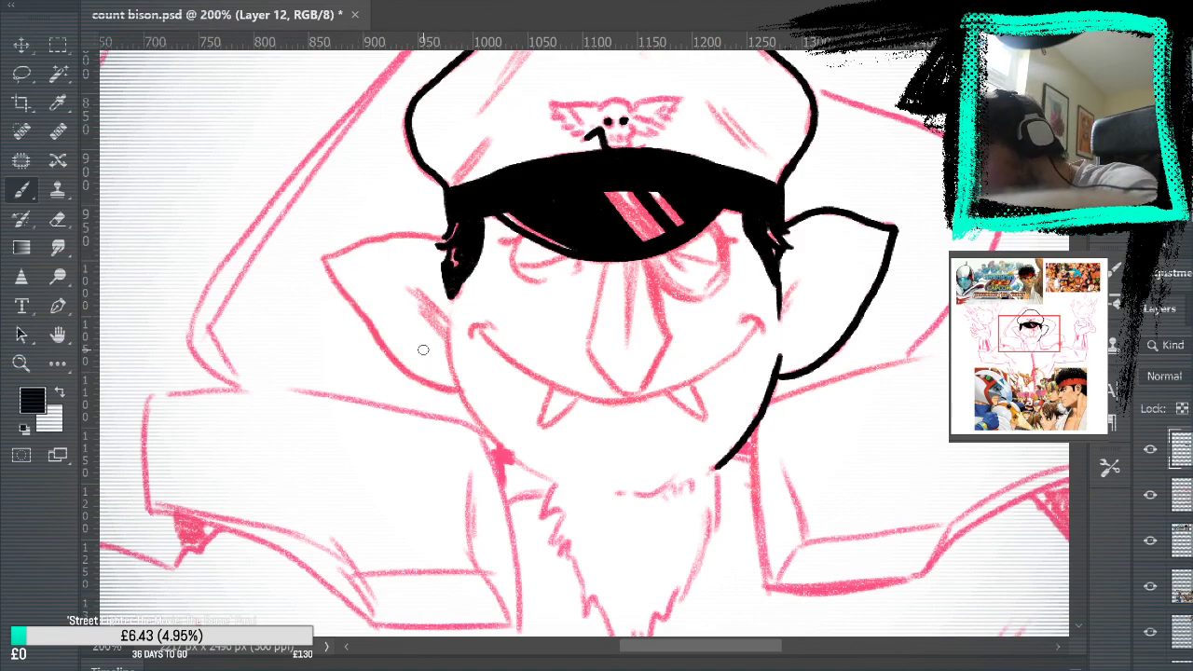
pyautogui.moveTo(323, 259)
pyautogui.mouseDown()
pyautogui.moveTo(381, 357)
pyautogui.moveTo(430, 395)
pyautogui.moveTo(336, 279)
pyautogui.moveTo(423, 384)
pyautogui.moveTo(459, 396)
pyautogui.mouseUp()
pyautogui.hotkey('ctrl', 'z')
pyautogui.moveTo(325, 259)
pyautogui.mouseDown()
pyautogui.moveTo(385, 232)
pyautogui.moveTo(445, 239)
pyautogui.mouseUp()
pyautogui.hotkey('ctrl', 'z')
pyautogui.moveTo(327, 257)
pyautogui.mouseDown()
pyautogui.moveTo(388, 235)
pyautogui.moveTo(453, 238)
pyautogui.mouseUp()
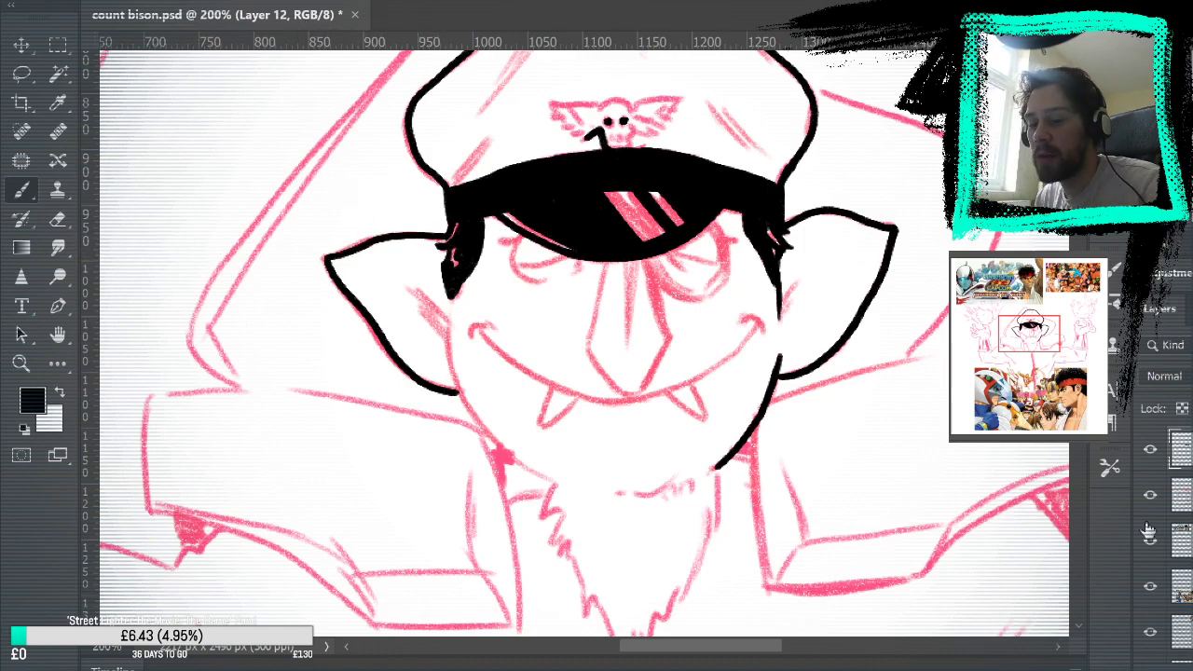
pyautogui.click(1150, 495)
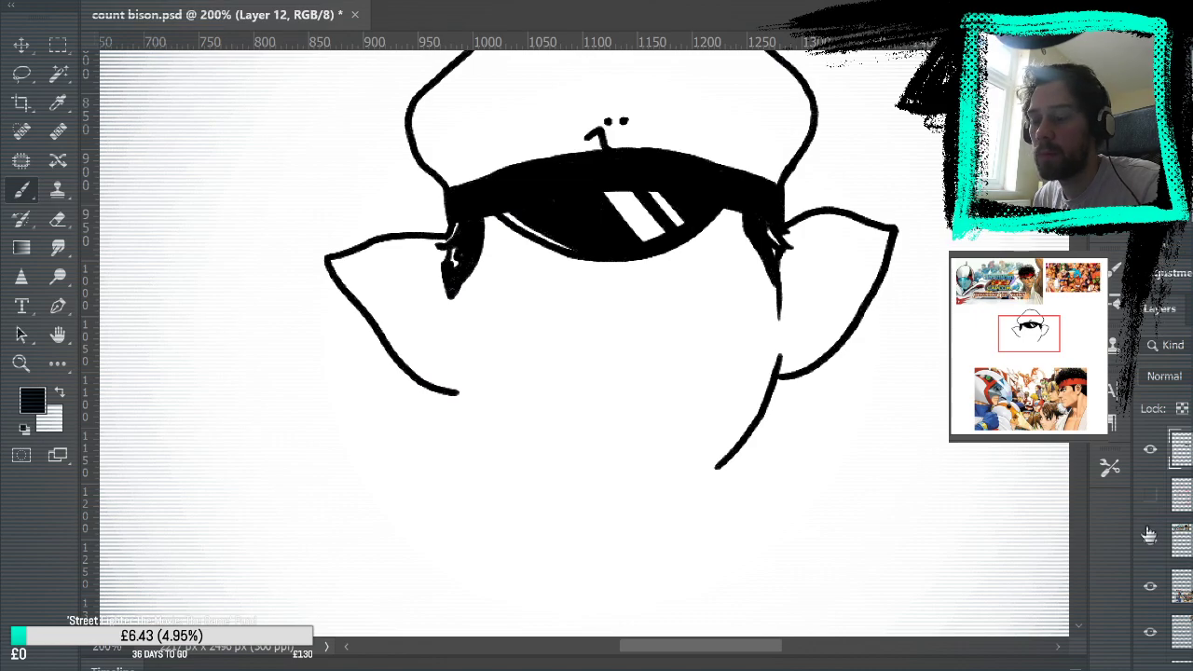
# Show the sketch again and ink the left-hand jawline from beside the ear down to the start of the beard.
pyautogui.click(1150, 495)
pyautogui.moveTo(447, 332)
pyautogui.mouseDown()
pyautogui.moveTo(482, 426)
pyautogui.moveTo(539, 470)
pyautogui.mouseUp()
pyautogui.hotkey('ctrl', 'z')
pyautogui.moveTo(449, 330)
pyautogui.mouseDown()
pyautogui.moveTo(464, 396)
pyautogui.moveTo(511, 457)
pyautogui.moveTo(556, 485)
pyautogui.mouseUp()
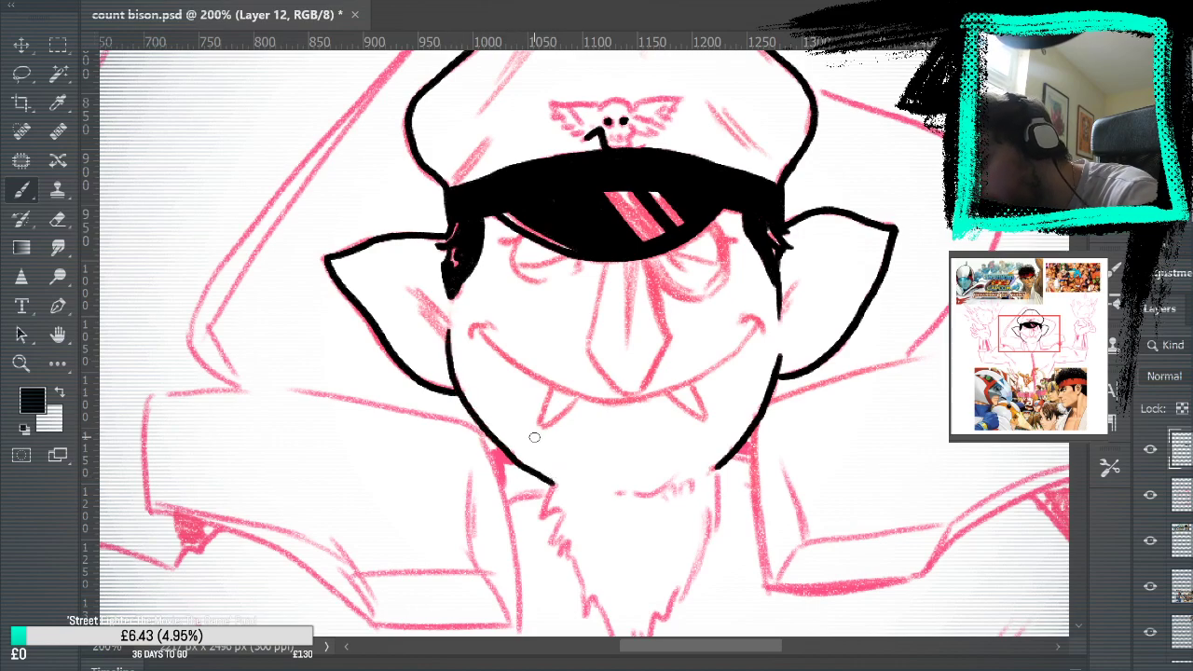
pyautogui.hotkey('ctrl', 'z')
pyautogui.moveTo(448, 329)
pyautogui.mouseDown()
pyautogui.moveTo(463, 399)
pyautogui.moveTo(523, 469)
pyautogui.moveTo(462, 411)
pyautogui.moveTo(482, 424)
pyautogui.moveTo(463, 398)
pyautogui.moveTo(559, 483)
pyautogui.mouseUp()
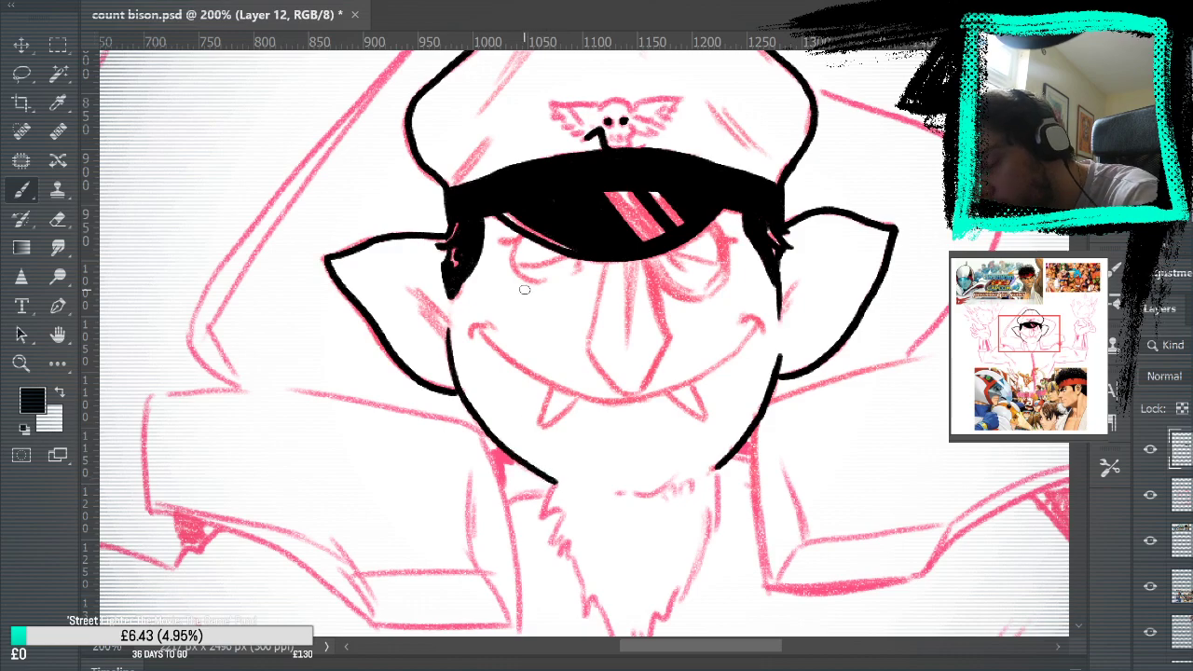
# Ink the left-hand cheek line joining the sideburn to the jawline, and check the line art with the sketch hidden briefly.
pyautogui.moveTo(862, 425); pyautogui.dragTo(884, 378)
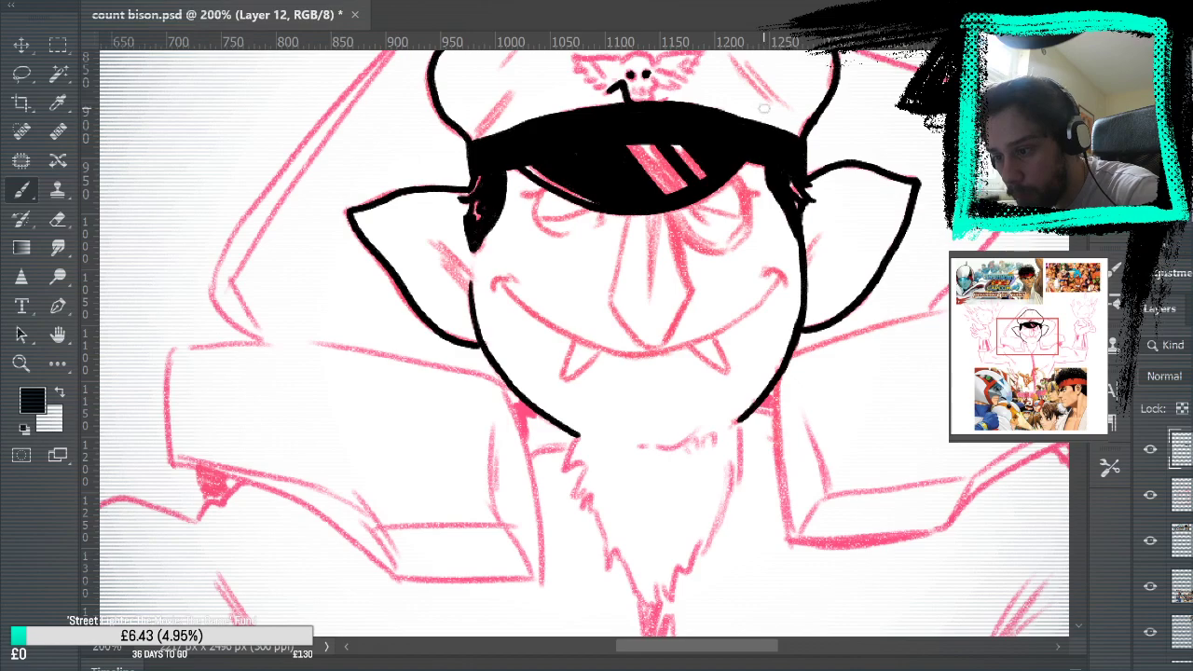
pyautogui.moveTo(472, 312); pyautogui.dragTo(482, 211)
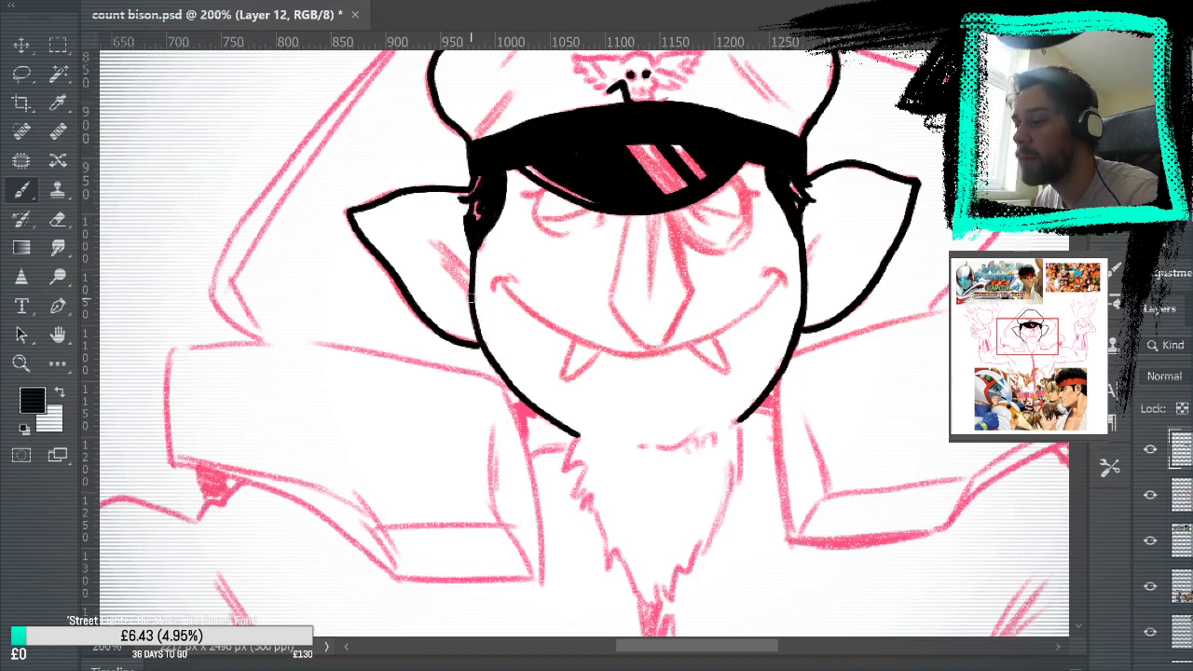
pyautogui.click(1150, 495)
pyautogui.moveTo(1014, 411)
pyautogui.mouseDown()
pyautogui.moveTo(935, 588)
pyautogui.moveTo(982, 506)
pyautogui.moveTo(988, 546)
pyautogui.moveTo(988, 484)
pyautogui.mouseUp()
pyautogui.click(1150, 495)
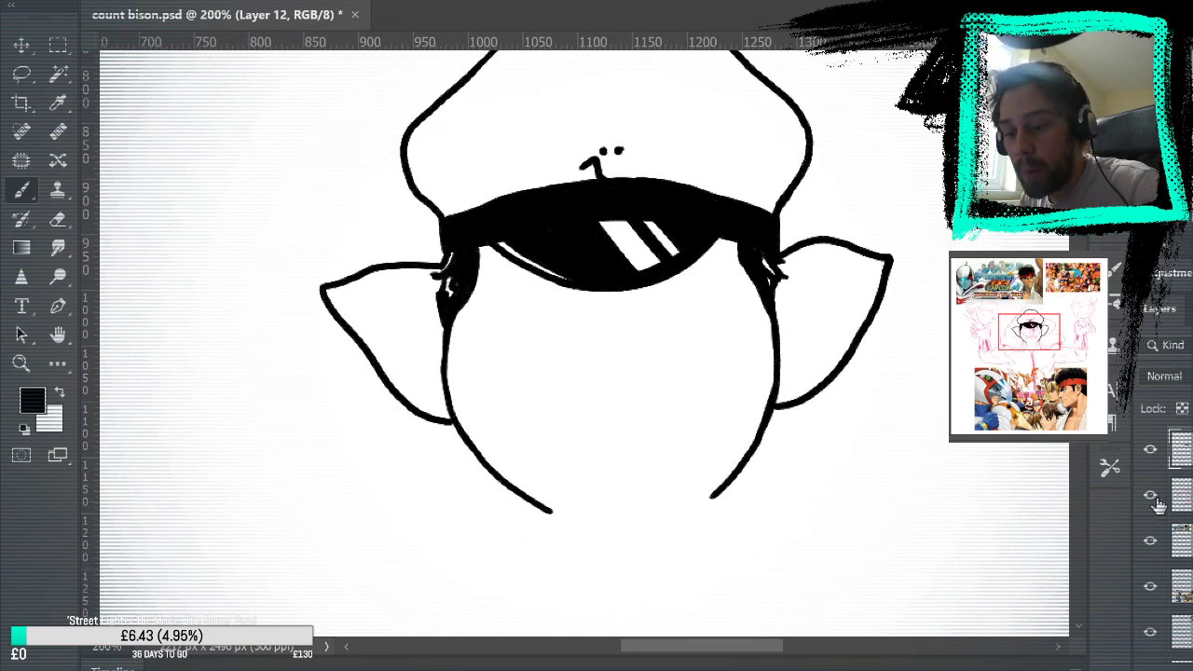
# Ink the nose's right-hand side from the visor's lower edge out to the nostril and in toward the tip.
pyautogui.moveTo(964, 557)
pyautogui.mouseDown()
pyautogui.moveTo(977, 434)
pyautogui.moveTo(977, 450)
pyautogui.mouseUp()
pyautogui.moveTo(651, 184)
pyautogui.mouseDown()
pyautogui.moveTo(681, 265)
pyautogui.moveTo(660, 202)
pyautogui.moveTo(679, 260)
pyautogui.moveTo(656, 306)
pyautogui.mouseUp()
pyautogui.hotkey('ctrl', 'z')
pyautogui.moveTo(677, 250); pyautogui.dragTo(651, 311)
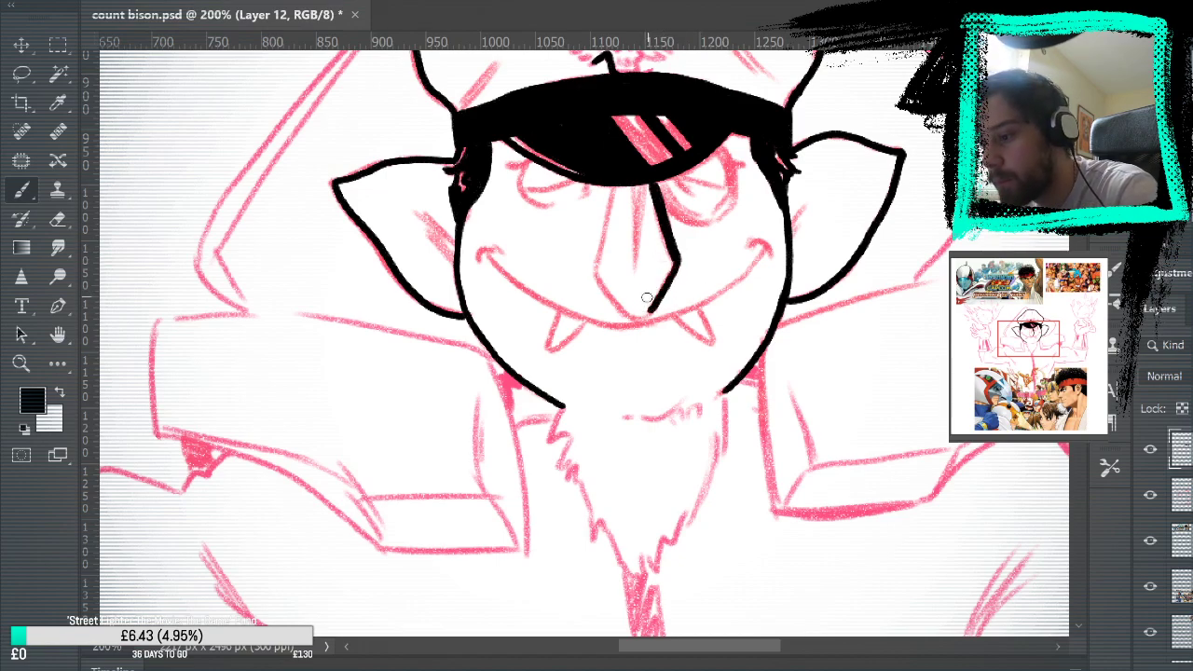
# Ink the pointed nose tip and the left-hand nostril edge, and check the line art with the sketch hidden briefly.
pyautogui.moveTo(597, 279); pyautogui.dragTo(638, 317)
pyautogui.hotkey('ctrl', 'z')
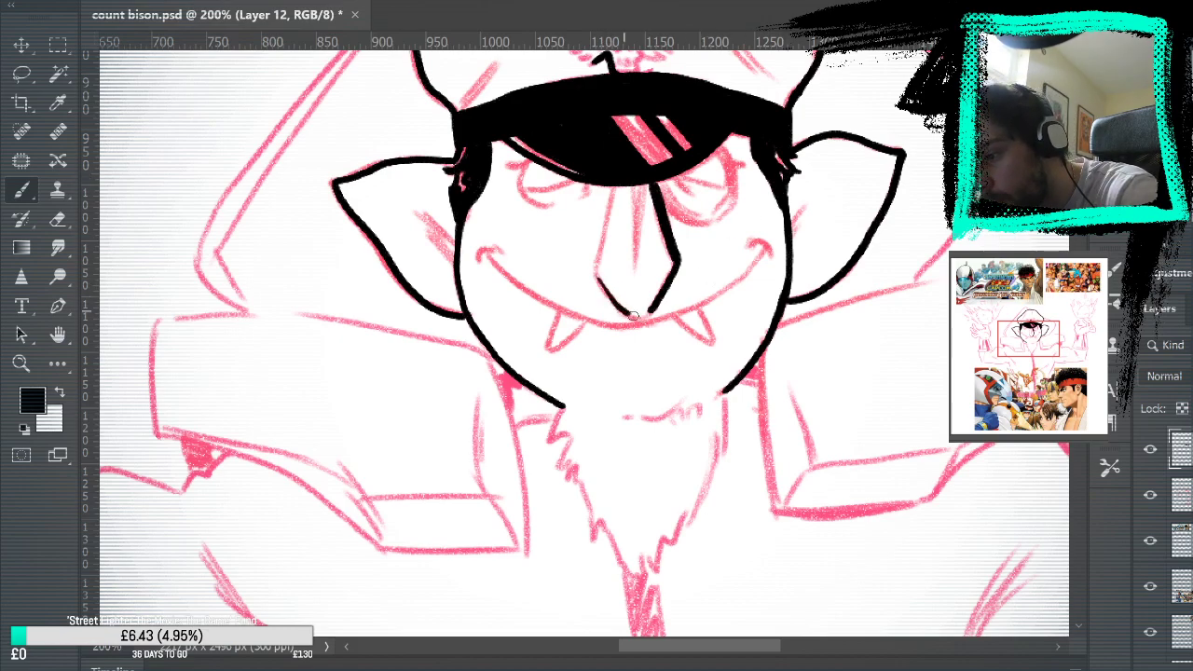
pyautogui.moveTo(654, 312)
pyautogui.mouseDown()
pyautogui.moveTo(625, 315)
pyautogui.moveTo(599, 278)
pyautogui.mouseUp()
pyautogui.hotkey('ctrl', 'z')
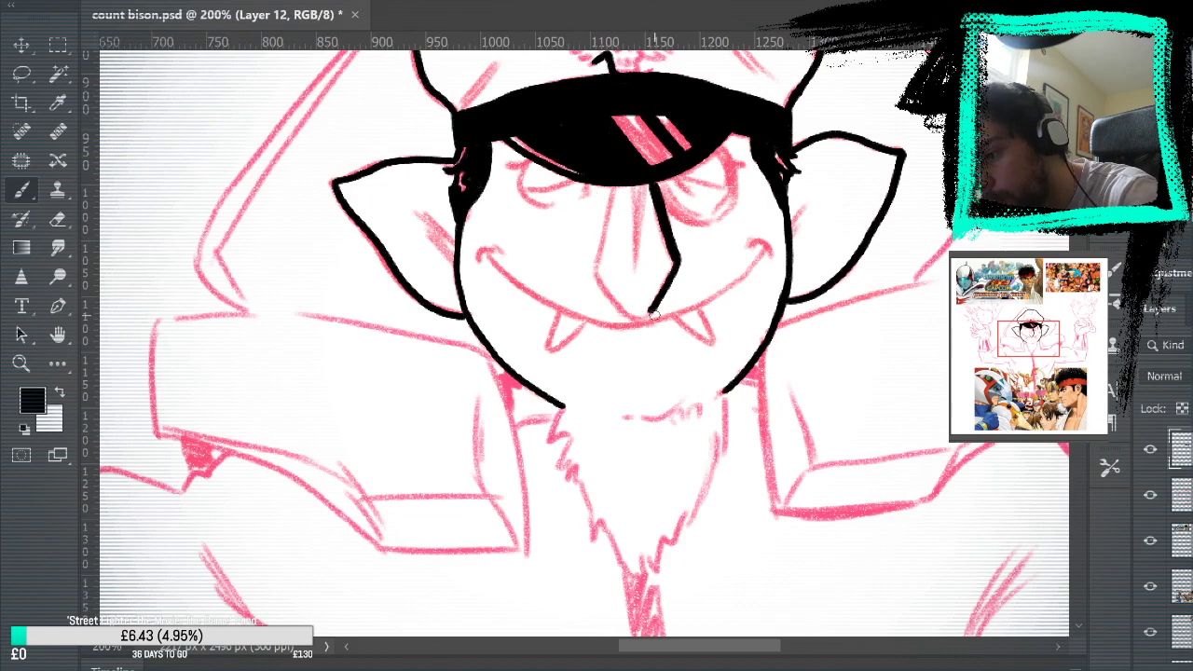
pyautogui.moveTo(653, 310)
pyautogui.mouseDown()
pyautogui.moveTo(605, 287)
pyautogui.moveTo(643, 320)
pyautogui.mouseUp()
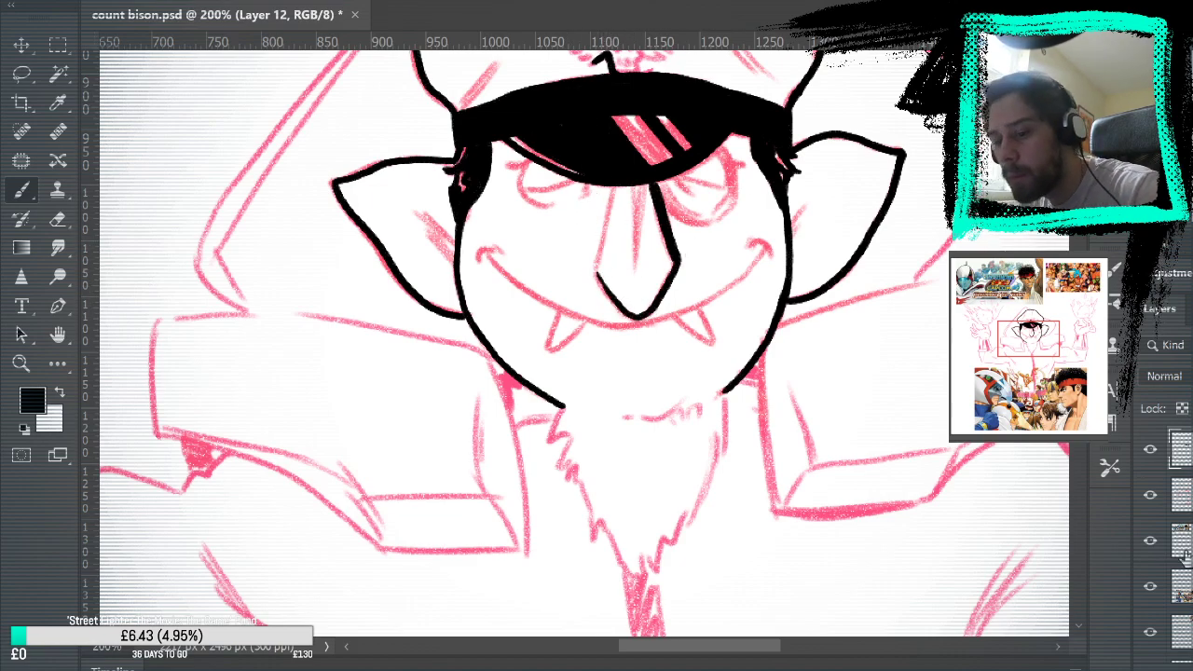
pyautogui.click(1151, 496)
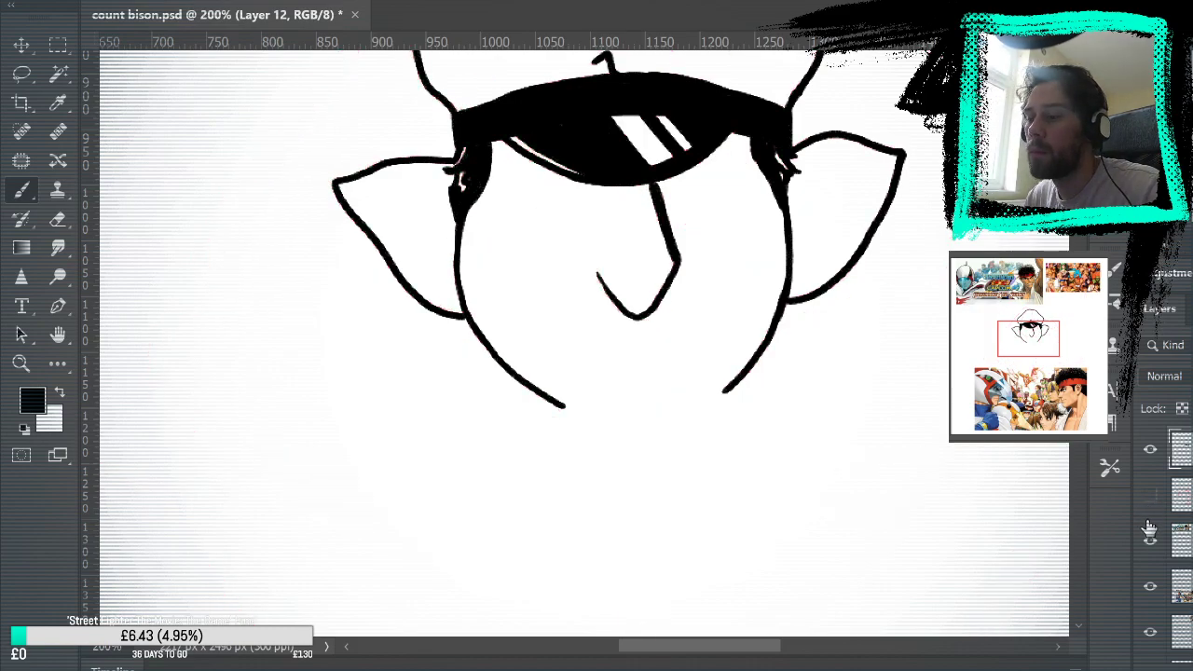
pyautogui.click(1151, 495)
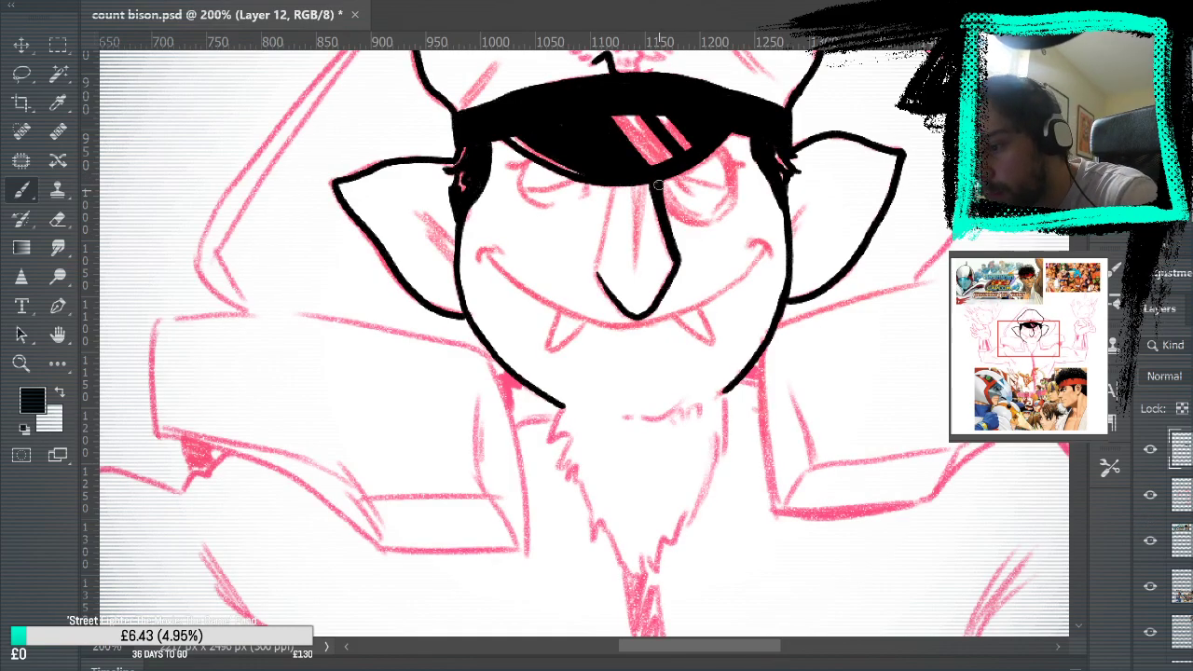
# Try to ink the round outline of the right-hand eye below the visor with a partial inner ring.
pyautogui.moveTo(660, 184)
pyautogui.mouseDown()
pyautogui.moveTo(675, 209)
pyautogui.moveTo(723, 214)
pyautogui.moveTo(741, 179)
pyautogui.moveTo(719, 142)
pyautogui.mouseUp()
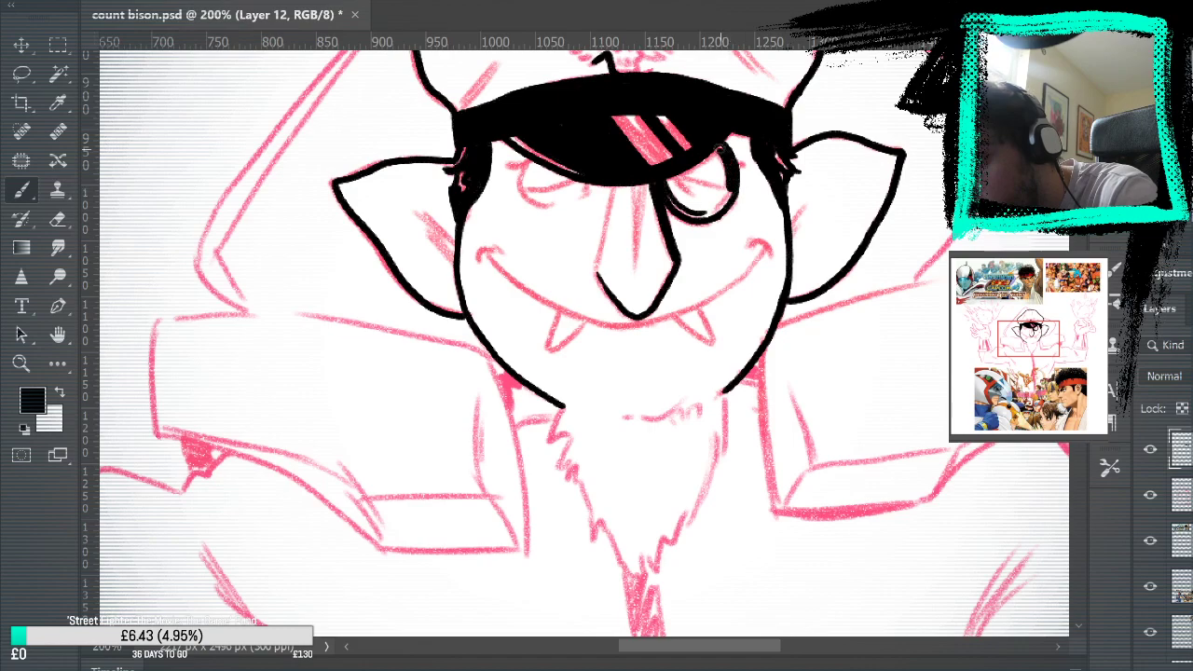
pyautogui.moveTo(692, 214)
pyautogui.mouseDown()
pyautogui.moveTo(725, 205)
pyautogui.moveTo(732, 177)
pyautogui.mouseUp()
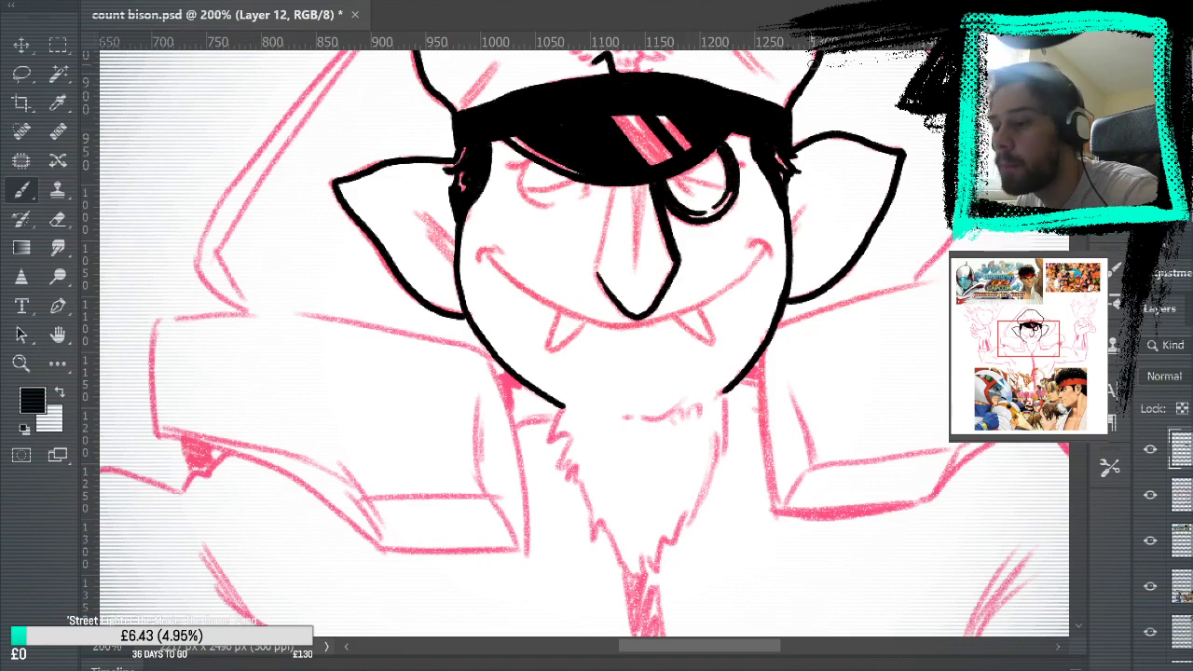
pyautogui.scroll(4, 855, 181)
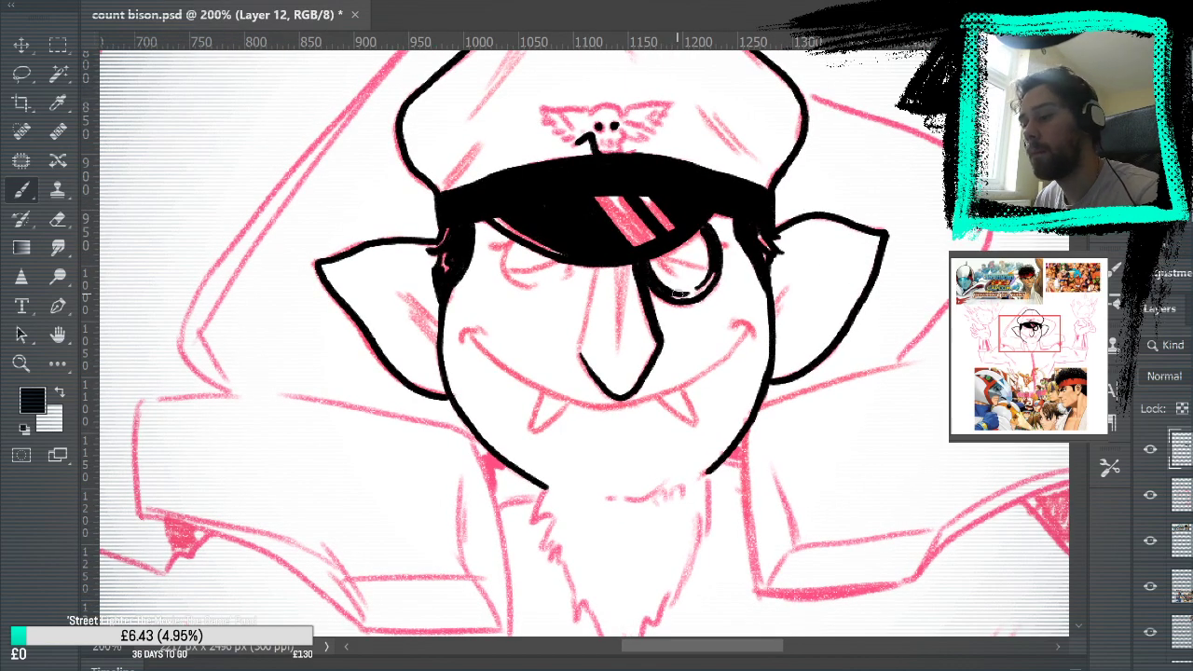
pyautogui.click(1151, 495)
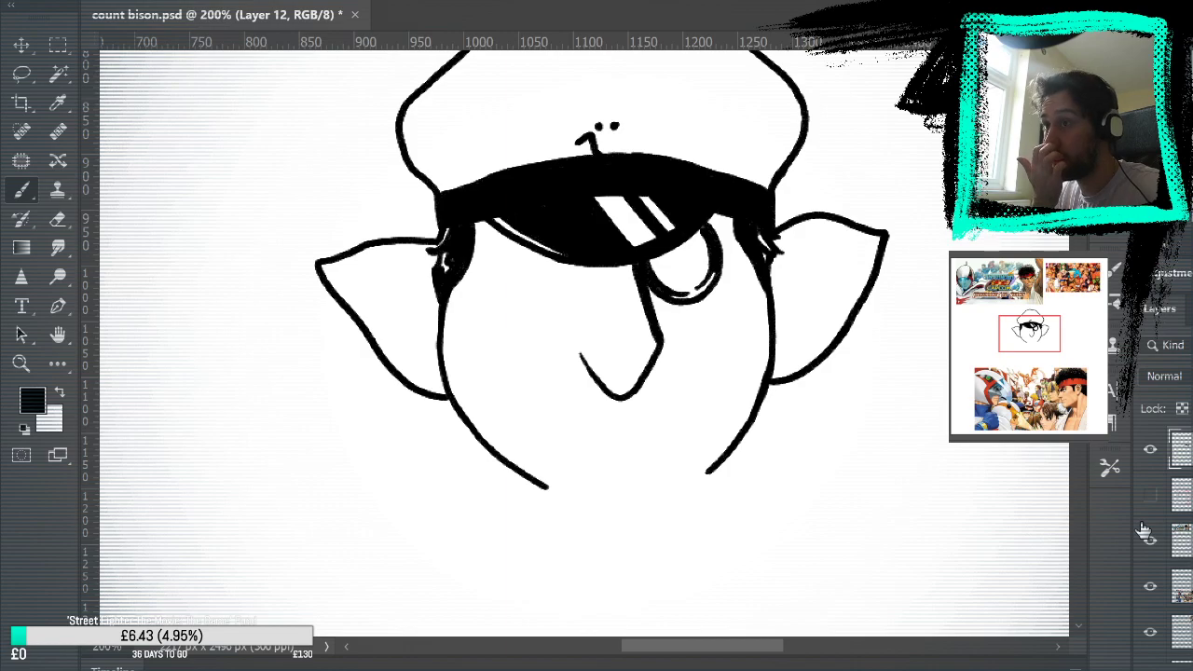
pyautogui.click(1145, 520)
pyautogui.hotkey('ctrl', 'z')
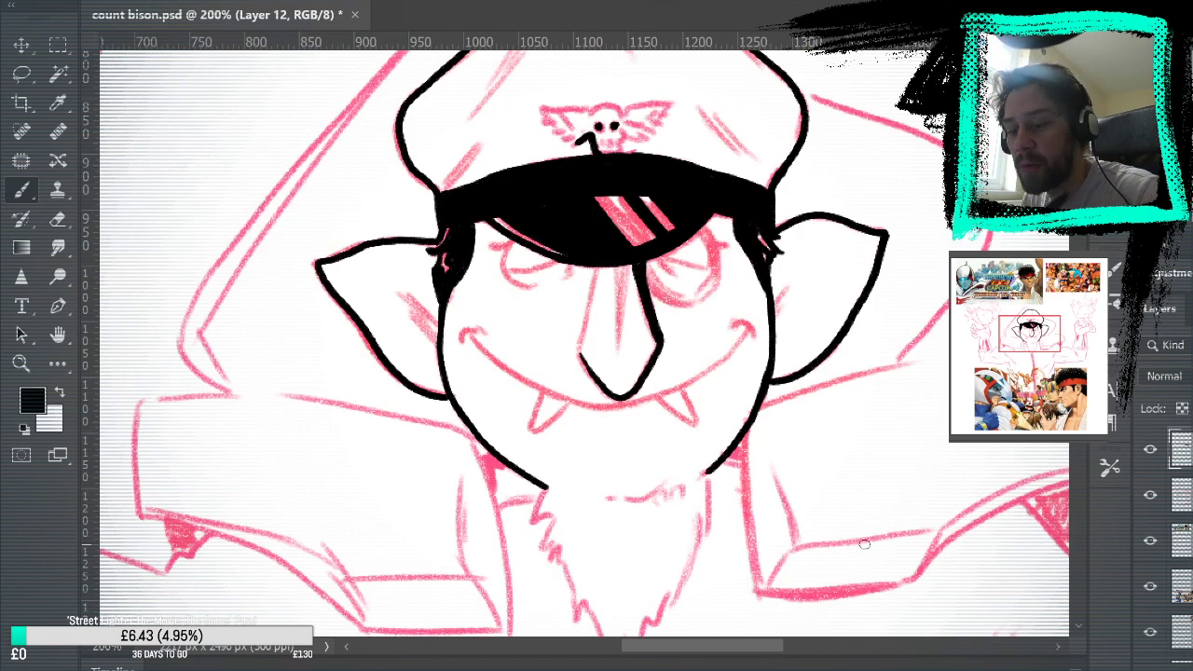
# Ink the jagged upper part of the beard's left-hand edge, starting at the end of the jawline.
pyautogui.scroll(-2, 833, 367)
pyautogui.press('space')
pyautogui.moveTo(737, 585)
pyautogui.mouseDown()
pyautogui.moveTo(780, 383)
pyautogui.moveTo(775, 484)
pyautogui.mouseUp()
pyautogui.moveTo(583, 300)
pyautogui.mouseDown()
pyautogui.moveTo(572, 333)
pyautogui.moveTo(591, 333)
pyautogui.moveTo(578, 360)
pyautogui.moveTo(594, 376)
pyautogui.moveTo(600, 366)
pyautogui.moveTo(612, 448)
pyautogui.mouseUp()
# Examine how the faces and hair are inked in the large fighting-game artwork below the sketch.
pyautogui.press('space')
pyautogui.moveTo(773, 562)
pyautogui.mouseDown()
pyautogui.moveTo(783, 434)
pyautogui.moveTo(763, 425)
pyautogui.moveTo(811, 450)
pyautogui.moveTo(871, 411)
pyautogui.moveTo(545, 320)
pyautogui.moveTo(452, 534)
pyautogui.moveTo(477, 399)
pyautogui.moveTo(527, 366)
pyautogui.moveTo(494, 334)
pyautogui.mouseUp()
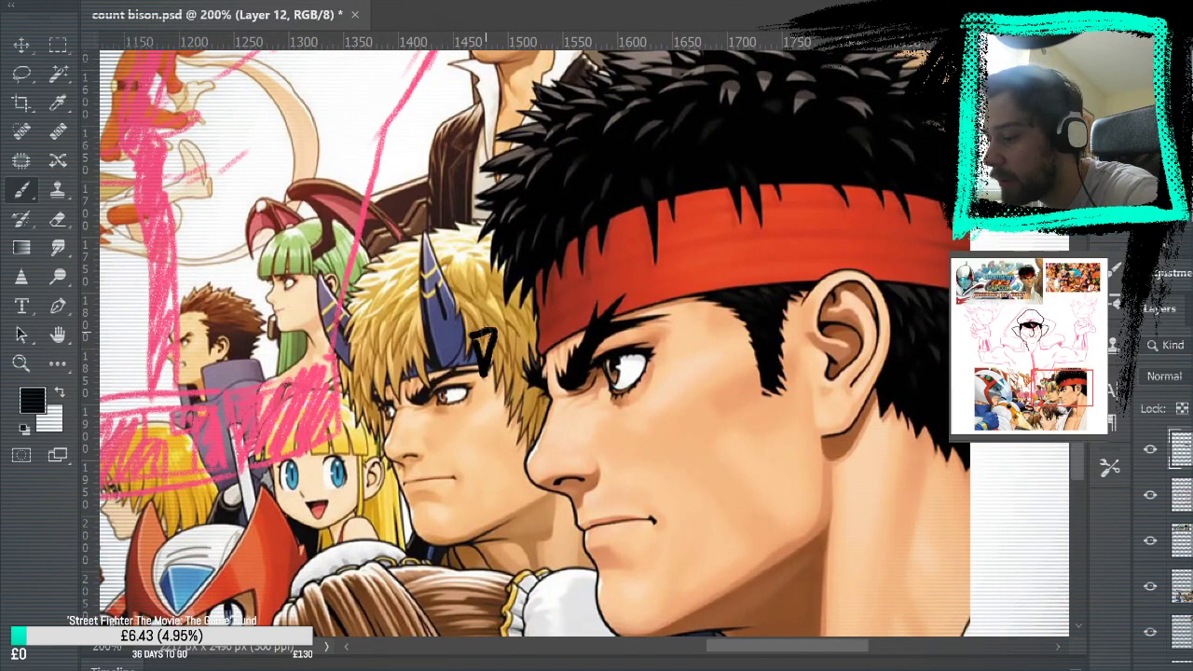
pyautogui.hotkey('ctrl', 'z')
pyautogui.moveTo(485, 462)
pyautogui.mouseDown()
pyautogui.moveTo(649, 353)
pyautogui.moveTo(659, 313)
pyautogui.mouseUp()
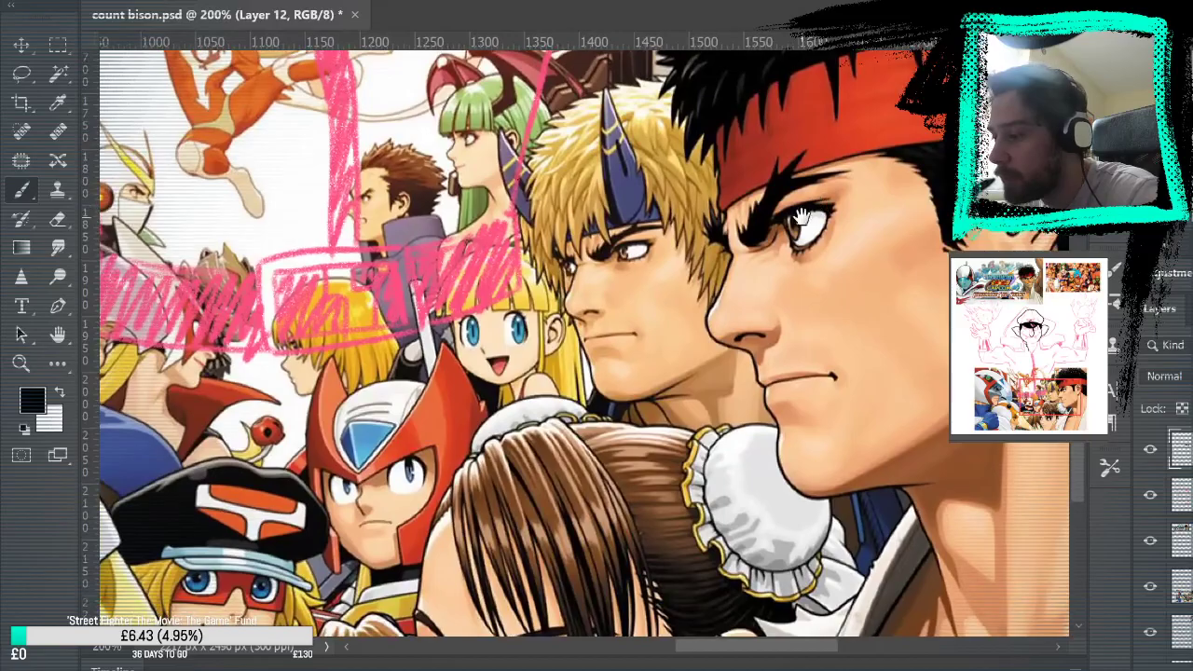
pyautogui.moveTo(673, 165); pyautogui.dragTo(687, 292)
pyautogui.moveTo(915, 218); pyautogui.dragTo(743, 450)
pyautogui.moveTo(848, 294)
pyautogui.mouseDown()
pyautogui.moveTo(744, 448)
pyautogui.moveTo(724, 288)
pyautogui.moveTo(932, 311)
pyautogui.moveTo(801, 583)
pyautogui.mouseUp()
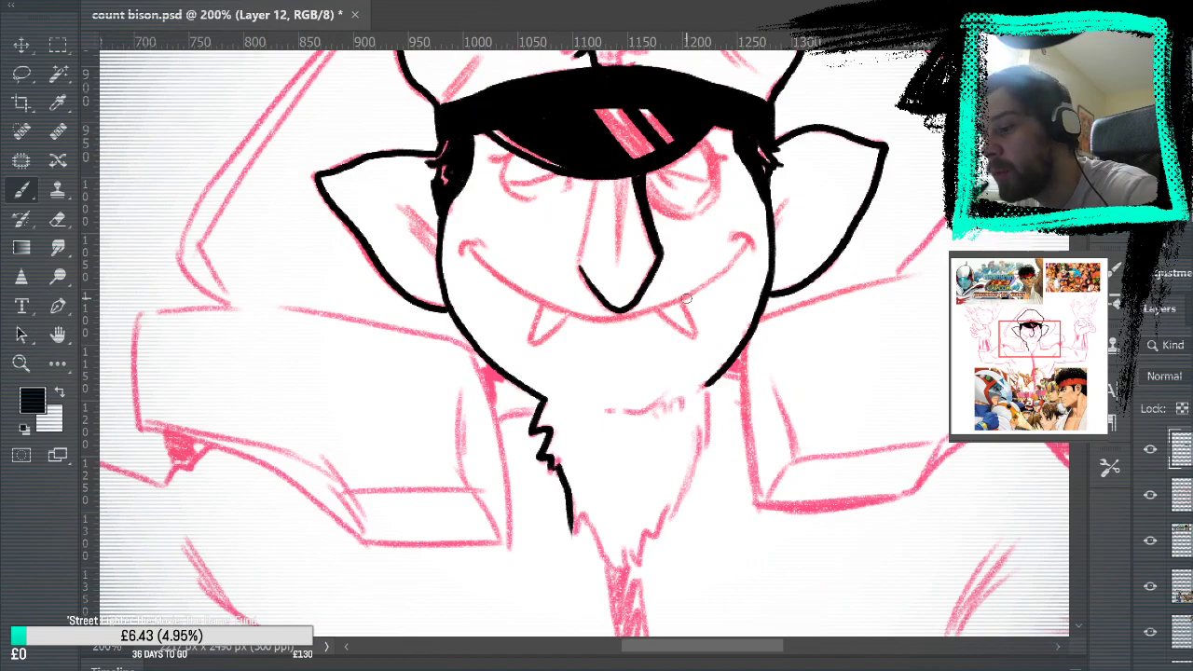
# Ink the rest of the jagged beard outline through the tip and up to the right-hand jaw, and check it without the sketch.
pyautogui.moveTo(752, 314); pyautogui.dragTo(808, 175)
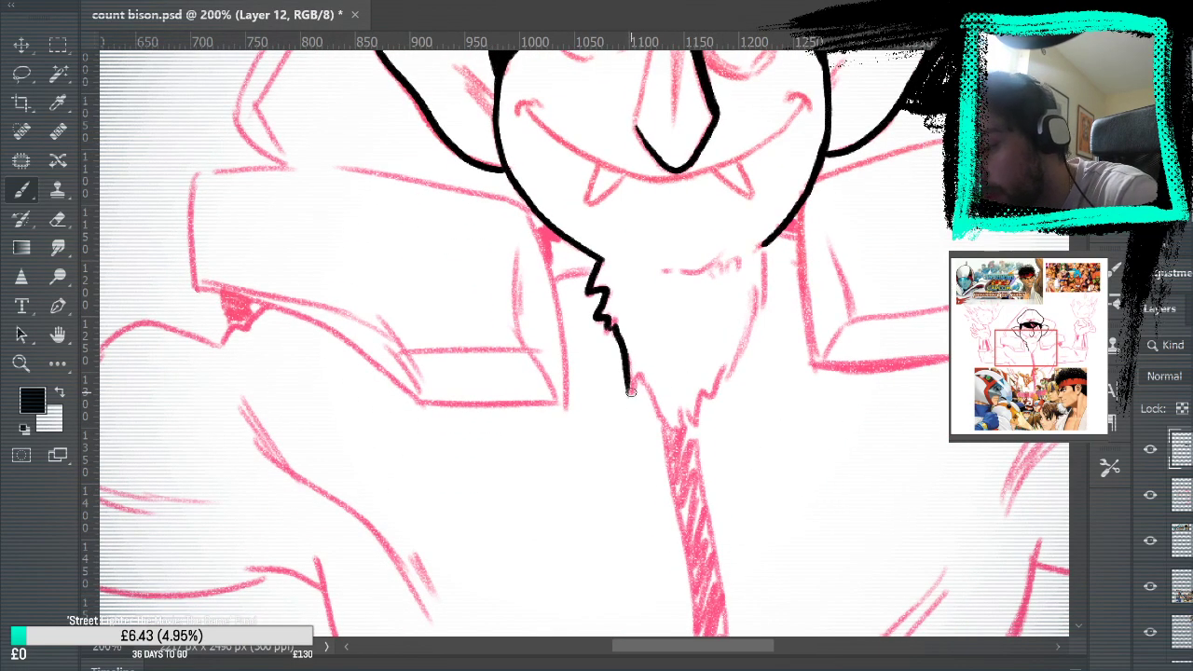
pyautogui.moveTo(645, 374)
pyautogui.mouseDown()
pyautogui.moveTo(650, 413)
pyautogui.moveTo(658, 387)
pyautogui.moveTo(681, 438)
pyautogui.moveTo(689, 391)
pyautogui.moveTo(703, 439)
pyautogui.moveTo(689, 418)
pyautogui.moveTo(760, 240)
pyautogui.mouseUp()
pyautogui.moveTo(753, 293)
pyautogui.mouseDown()
pyautogui.moveTo(760, 335)
pyautogui.moveTo(770, 325)
pyautogui.mouseUp()
pyautogui.moveTo(764, 244); pyautogui.dragTo(770, 326)
pyautogui.moveTo(764, 219); pyautogui.dragTo(764, 331)
pyautogui.hotkey('ctrl', 'z')
pyautogui.click(1151, 495)
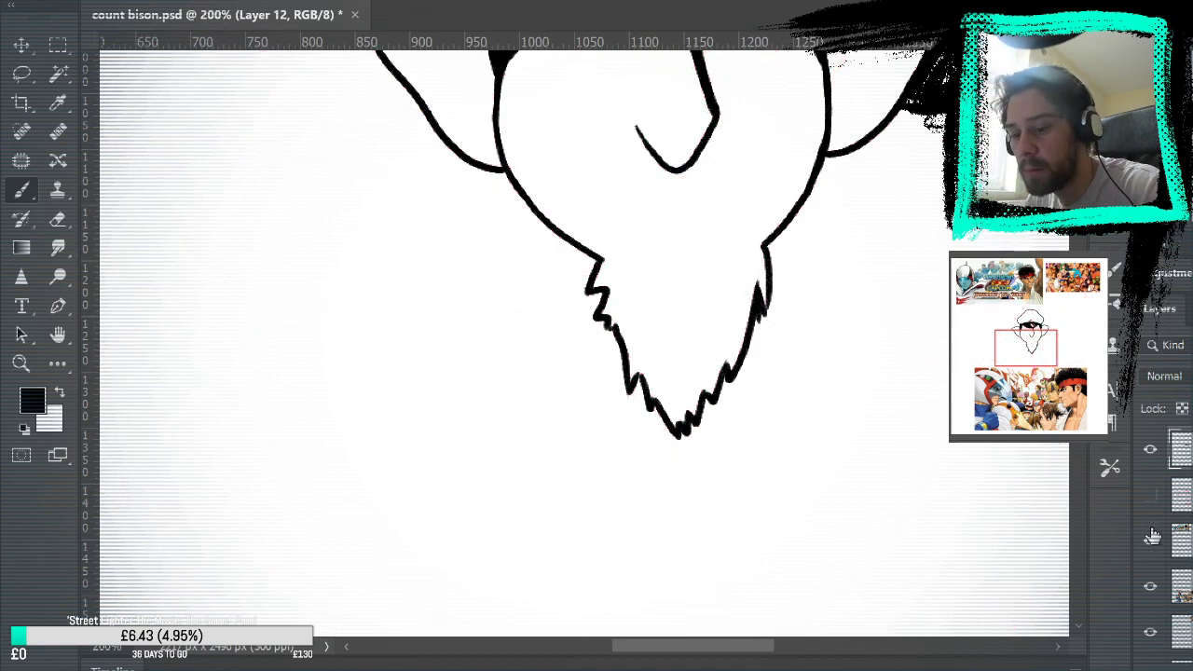
pyautogui.moveTo(941, 439)
pyautogui.mouseDown()
pyautogui.moveTo(898, 565)
pyautogui.moveTo(920, 497)
pyautogui.mouseUp()
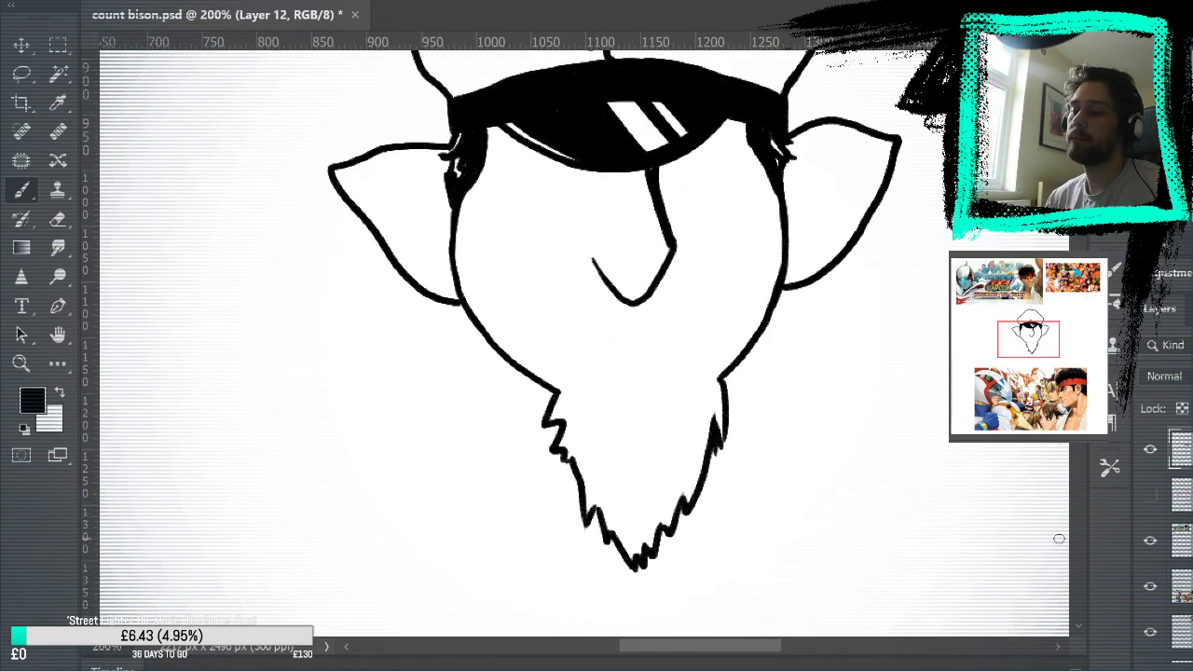
pyautogui.click(1151, 495)
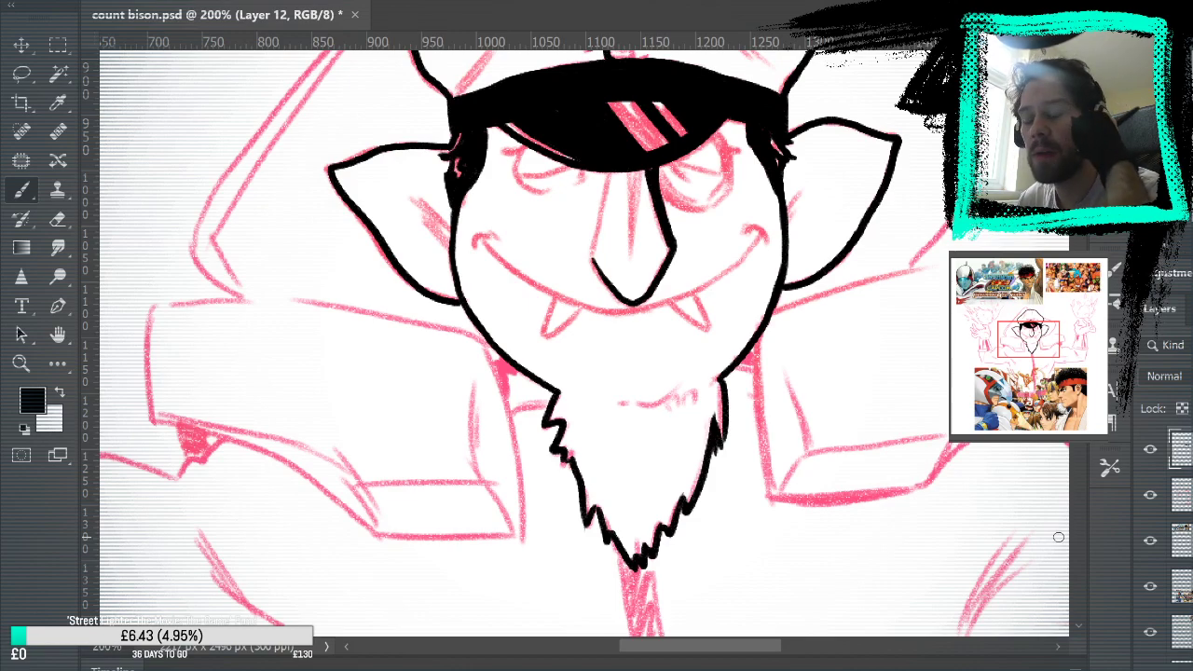
# Temporarily show the purple character reference in place of the fighting-game artwork, and restore the previous layer visibility.
pyautogui.scroll(-5, 1178, 543)
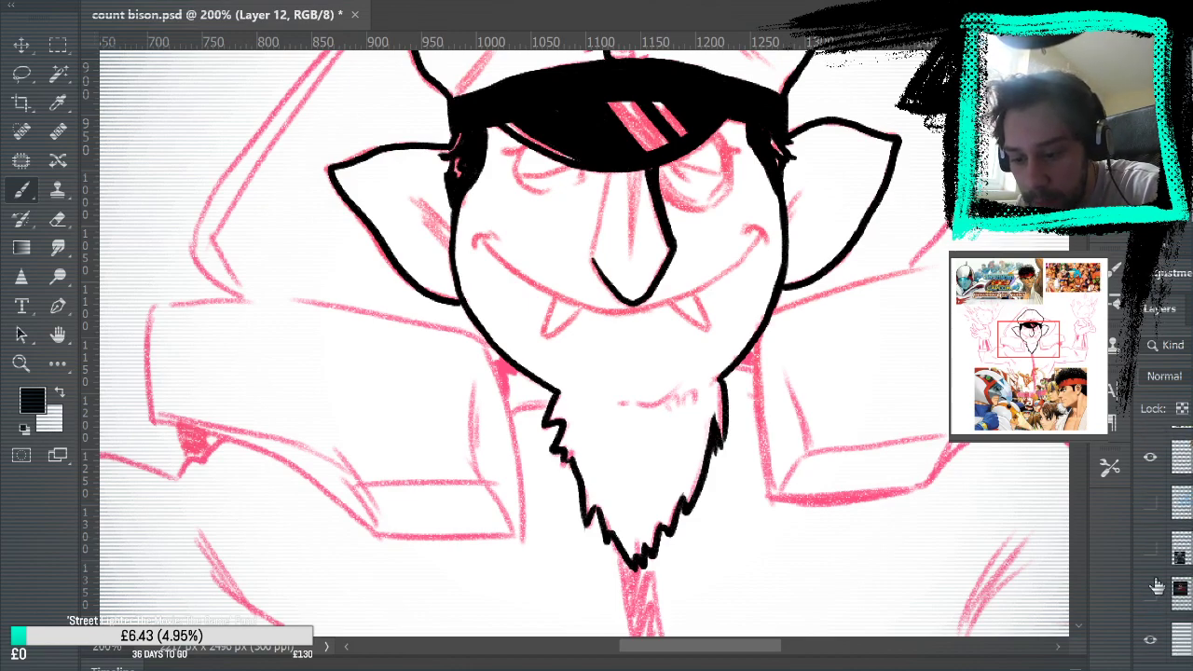
pyautogui.click(1150, 549)
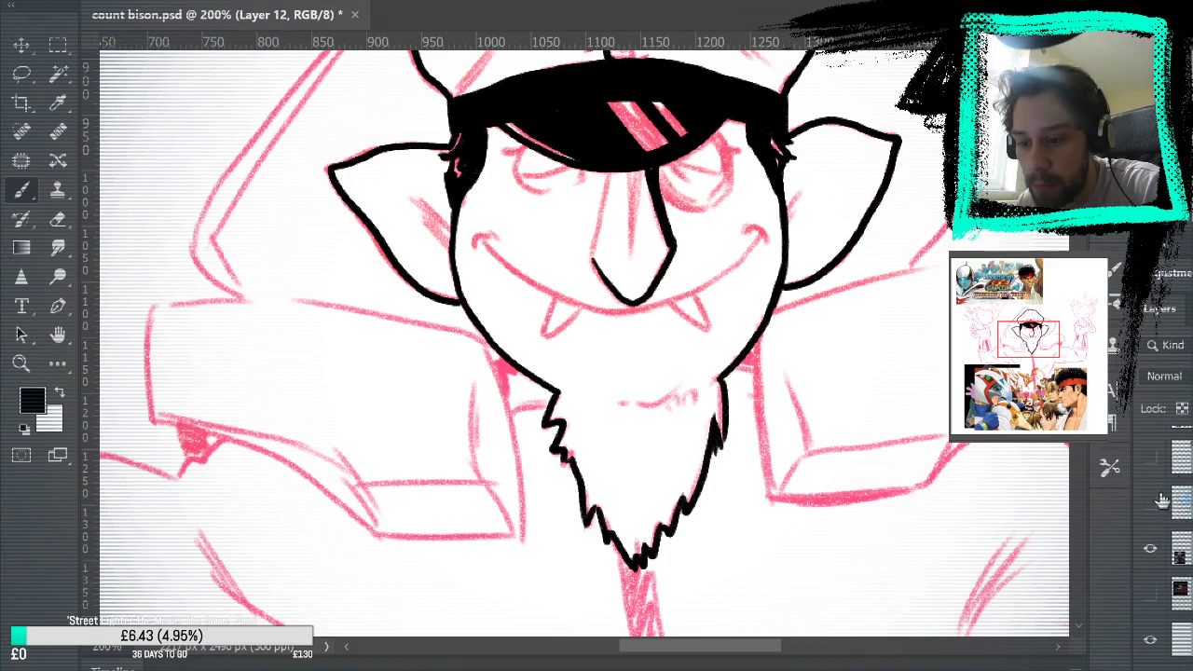
pyautogui.scroll(1, 1156, 462)
pyautogui.click(1155, 436)
pyautogui.moveTo(868, 535); pyautogui.dragTo(842, 571)
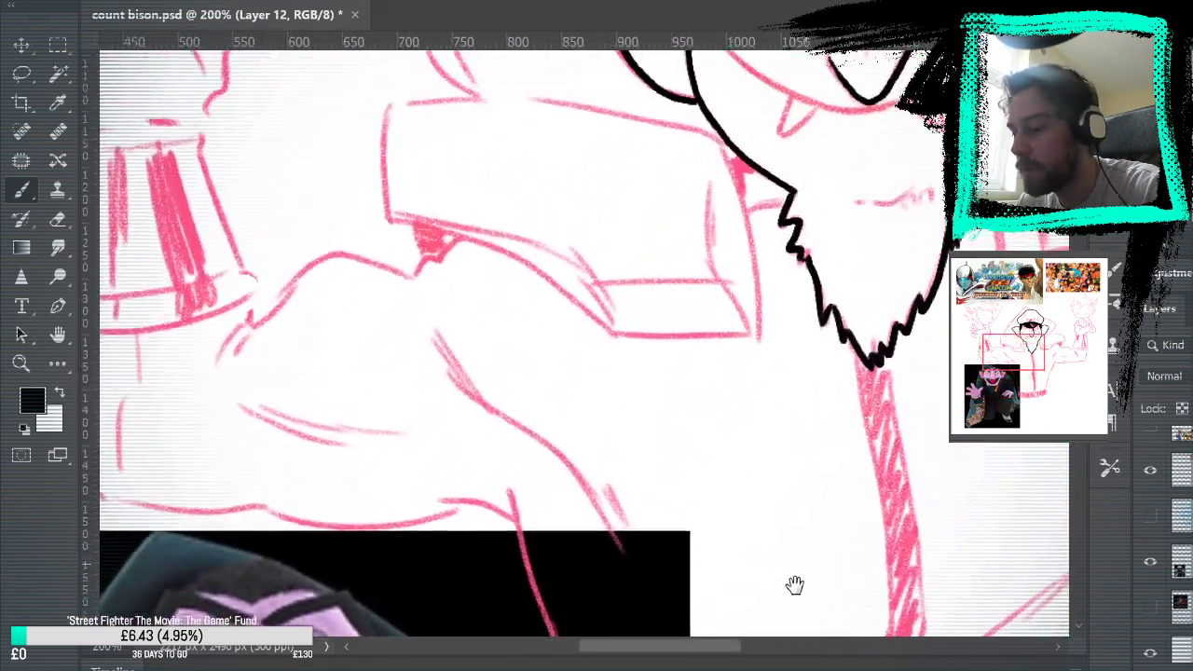
pyautogui.click(1154, 435)
pyautogui.click(1150, 573)
pyautogui.moveTo(940, 549); pyautogui.dragTo(676, 444)
# Ink the chin line across the top of the beard, with small hair notches and a narrow lock near its right-hand end.
pyautogui.moveTo(639, 205)
pyautogui.mouseDown()
pyautogui.moveTo(898, 319)
pyautogui.moveTo(879, 128)
pyautogui.moveTo(867, 140)
pyautogui.mouseUp()
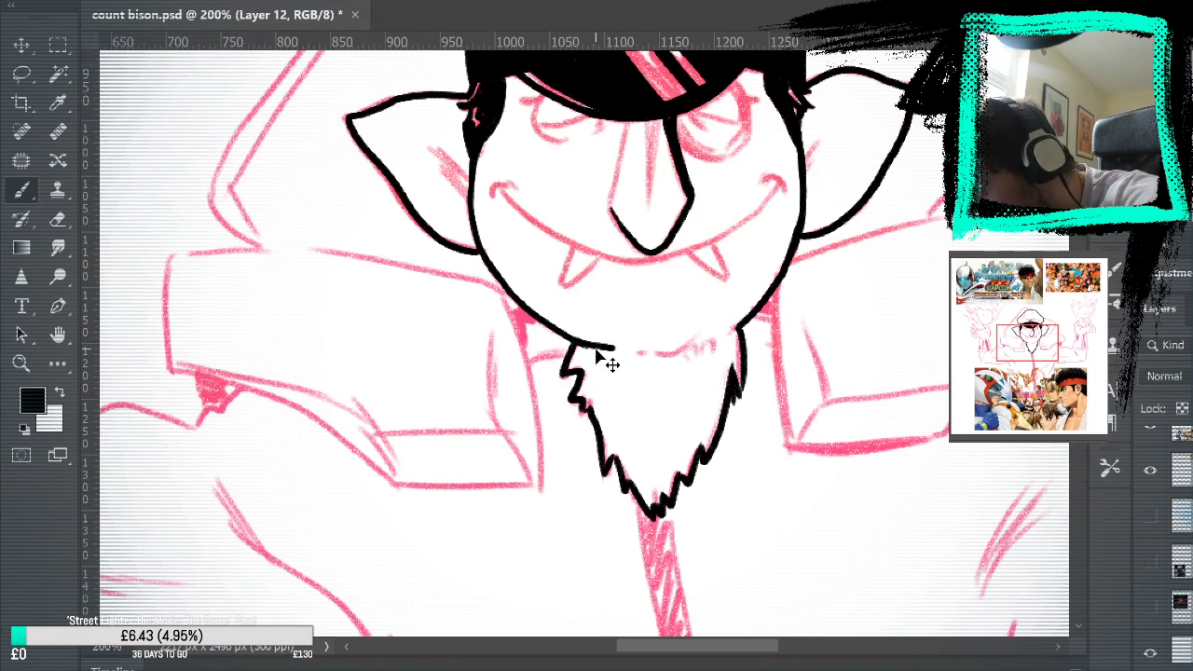
pyautogui.moveTo(589, 349)
pyautogui.mouseDown()
pyautogui.moveTo(701, 365)
pyautogui.moveTo(750, 307)
pyautogui.mouseUp()
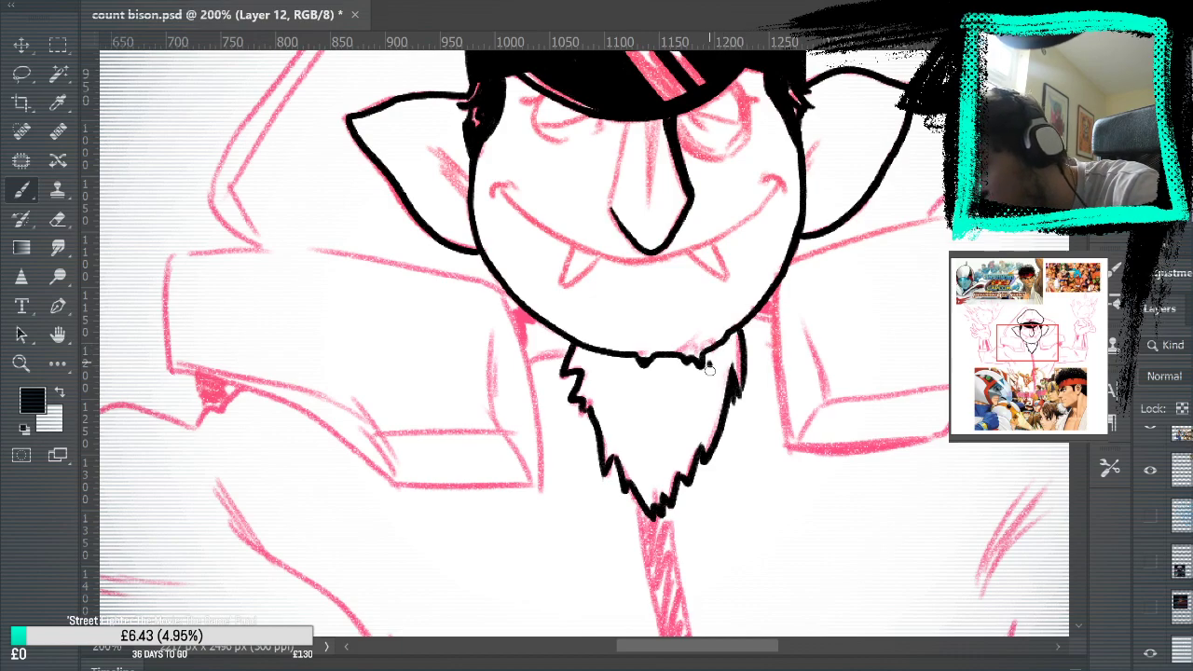
pyautogui.moveTo(707, 357)
pyautogui.mouseDown()
pyautogui.moveTo(709, 412)
pyautogui.moveTo(717, 360)
pyautogui.mouseUp()
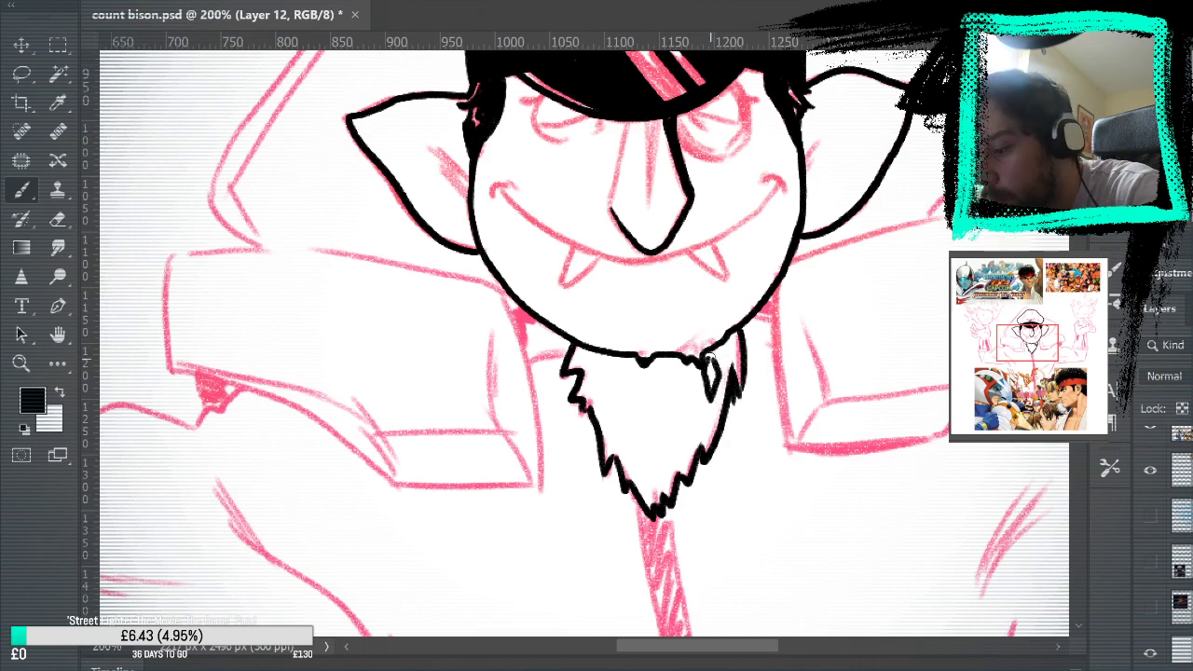
# Try to ink jagged inner hair strands near the beard's lower right-hand edge.
pyautogui.moveTo(706, 445)
pyautogui.mouseDown()
pyautogui.moveTo(694, 438)
pyautogui.moveTo(669, 492)
pyautogui.moveTo(673, 440)
pyautogui.moveTo(676, 462)
pyautogui.moveTo(698, 417)
pyautogui.mouseUp()
pyautogui.hotkey('ctrl', 'z')
pyautogui.hotkey('ctrl', 'z')
pyautogui.hotkey('ctrl', 'z')
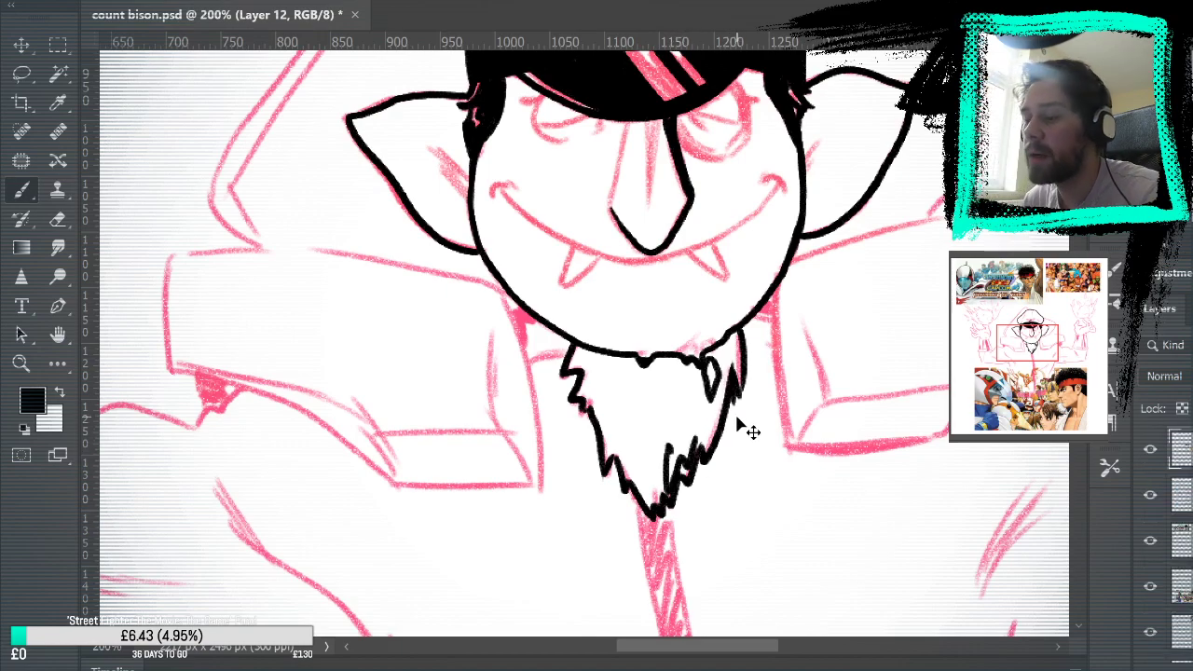
pyautogui.hotkey('ctrl', 'z')
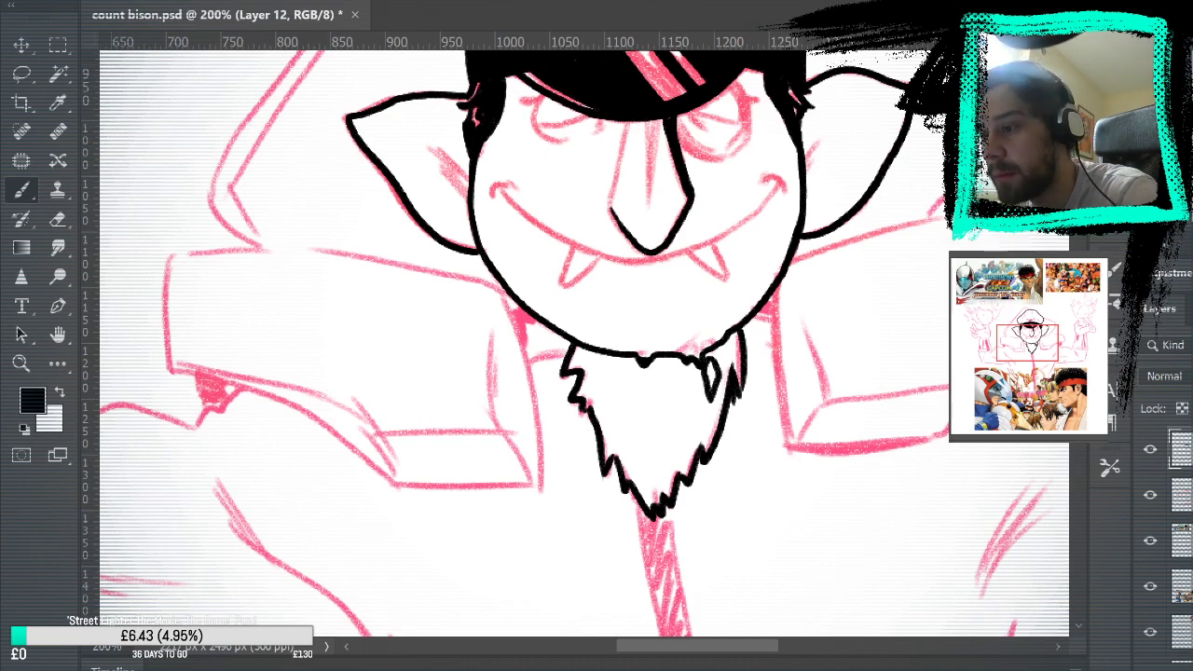
pyautogui.moveTo(678, 480)
pyautogui.mouseDown()
pyautogui.moveTo(686, 450)
pyautogui.moveTo(704, 440)
pyautogui.moveTo(705, 408)
pyautogui.mouseUp()
pyautogui.moveTo(675, 446); pyautogui.dragTo(692, 410)
pyautogui.moveTo(673, 476); pyautogui.dragTo(680, 416)
pyautogui.hotkey('ctrl', 'z')
pyautogui.hotkey('ctrl', 'z')
pyautogui.hotkey('ctrl', 'z')
# Ink jagged inner hair strands from the beard's lower right-hand edge up towards the narrow lock, undoing excess strokes.
pyautogui.moveTo(686, 462)
pyautogui.mouseDown()
pyautogui.moveTo(703, 406)
pyautogui.moveTo(686, 412)
pyautogui.mouseUp()
pyautogui.moveTo(675, 488); pyautogui.dragTo(681, 412)
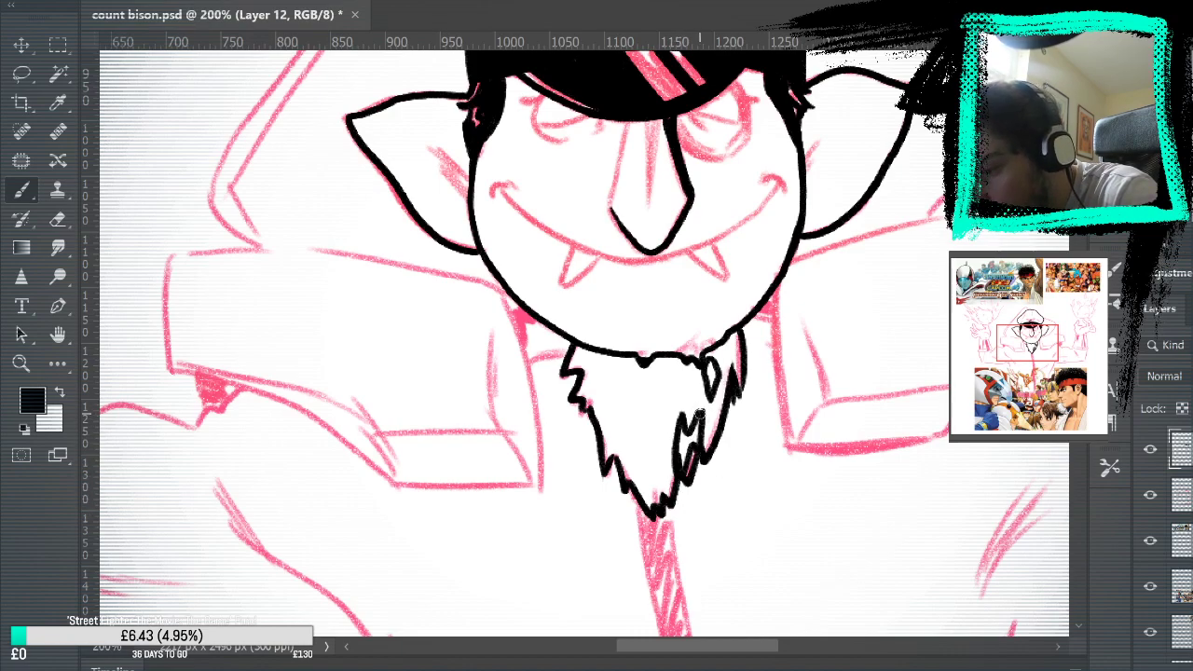
pyautogui.moveTo(721, 381)
pyautogui.mouseDown()
pyautogui.moveTo(701, 456)
pyautogui.moveTo(710, 401)
pyautogui.mouseUp()
pyautogui.moveTo(704, 455); pyautogui.dragTo(727, 367)
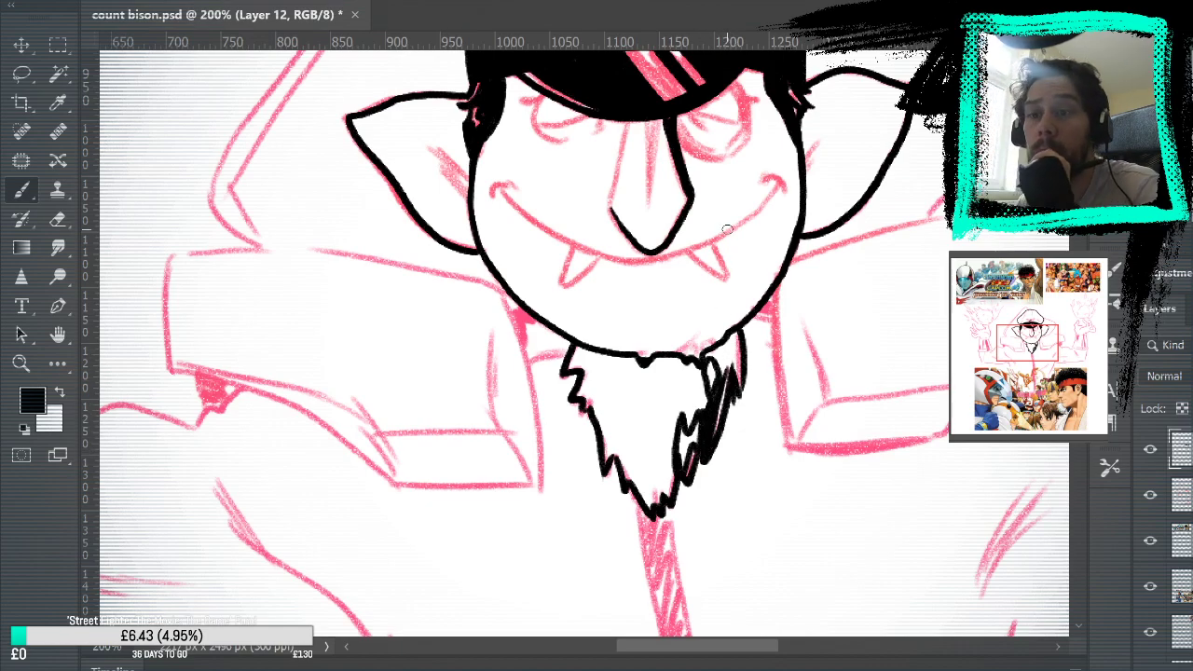
pyautogui.hotkey('ctrl', 'z')
pyautogui.hotkey('ctrl', 'z')
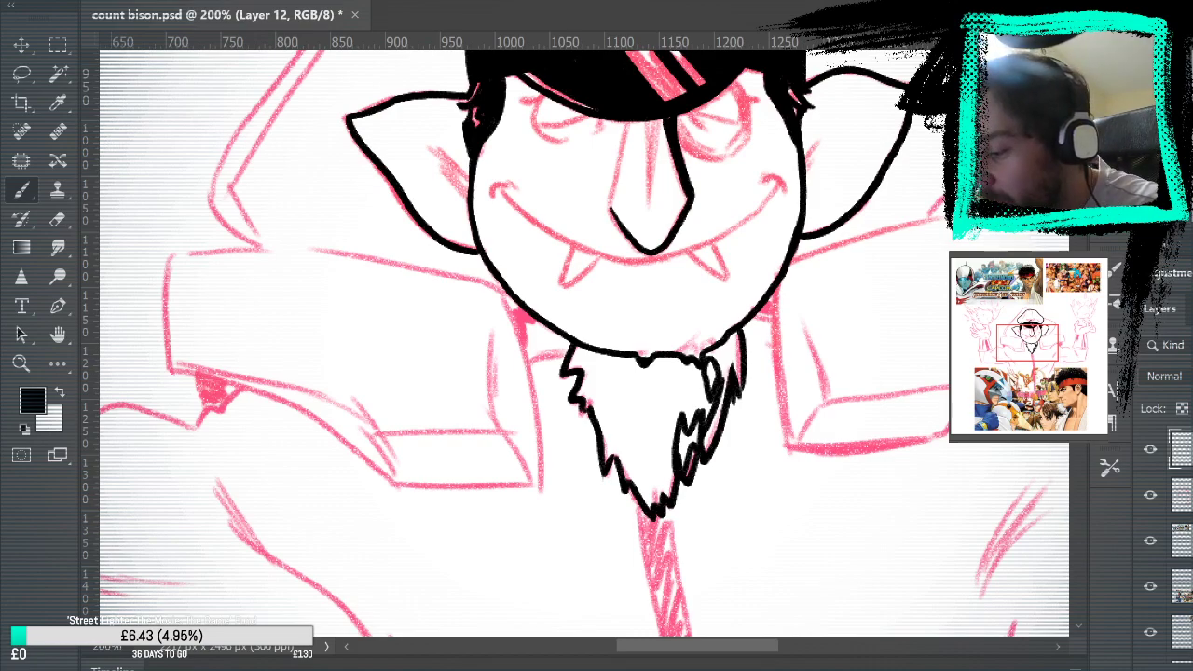
# Ink small jagged hair locks in the beard's lower centre and down to the tip, erasing and redrawing the misshapen strands.
pyautogui.moveTo(624, 427)
pyautogui.mouseDown()
pyautogui.moveTo(634, 455)
pyautogui.moveTo(638, 429)
pyautogui.moveTo(619, 417)
pyautogui.moveTo(642, 446)
pyautogui.moveTo(640, 471)
pyautogui.moveTo(657, 461)
pyautogui.moveTo(660, 472)
pyautogui.moveTo(656, 423)
pyautogui.mouseUp()
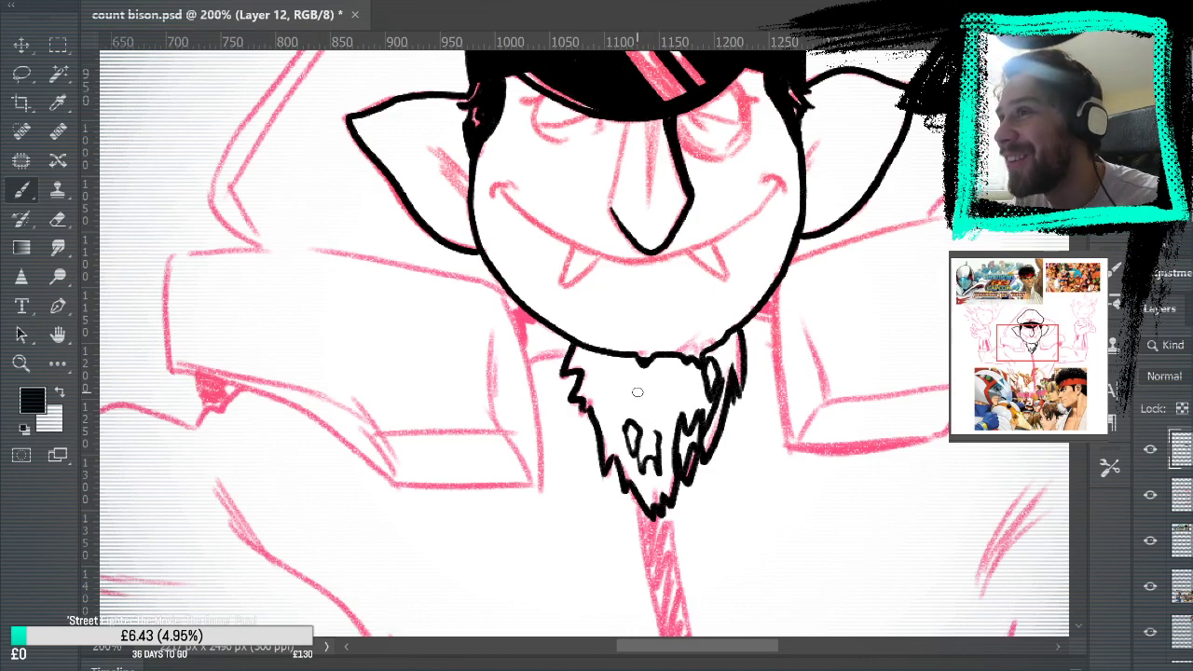
pyautogui.click(58, 219)
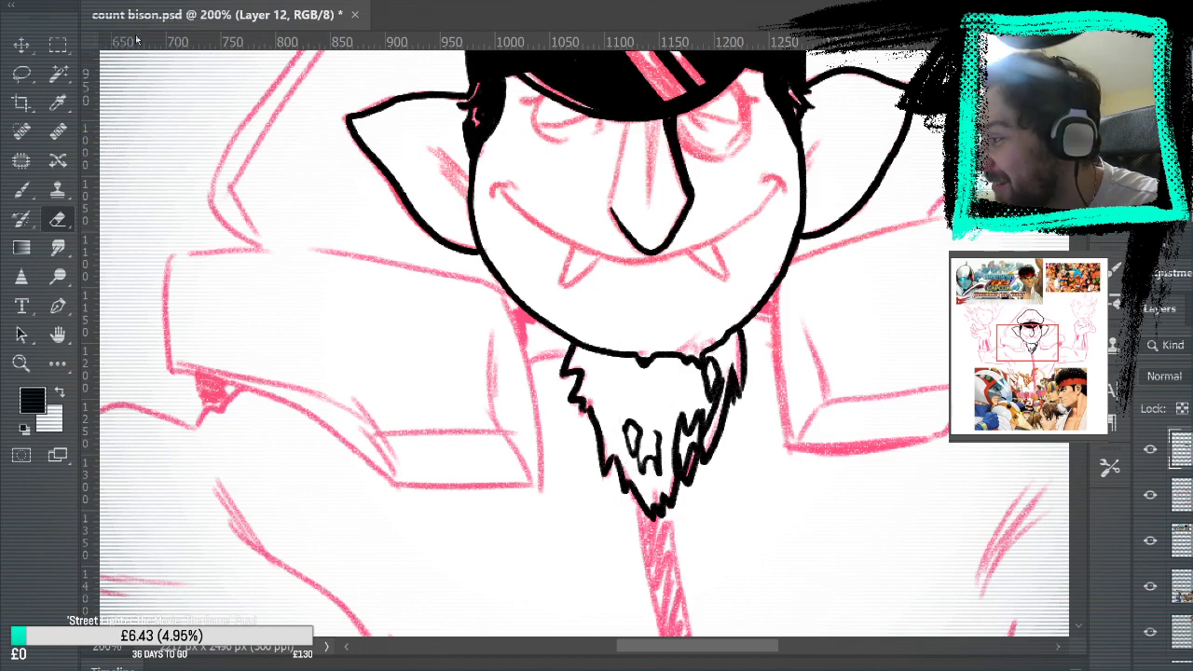
pyautogui.moveTo(647, 421)
pyautogui.mouseDown()
pyautogui.moveTo(653, 473)
pyautogui.moveTo(640, 475)
pyautogui.moveTo(647, 441)
pyautogui.mouseUp()
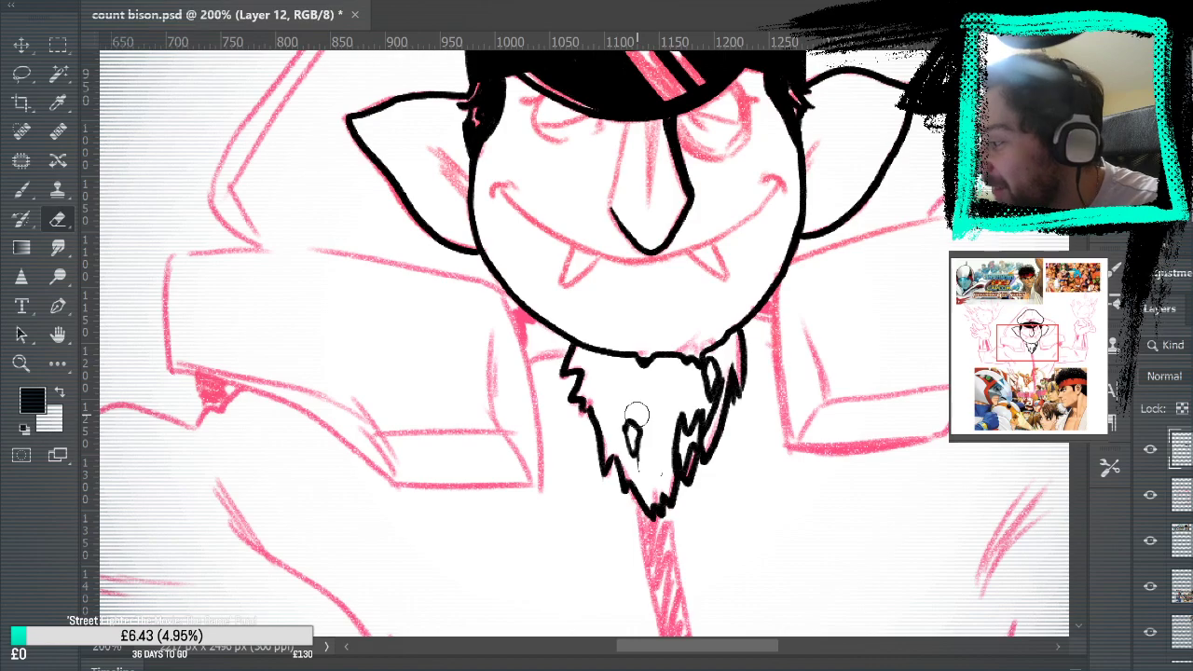
pyautogui.click(34, 190)
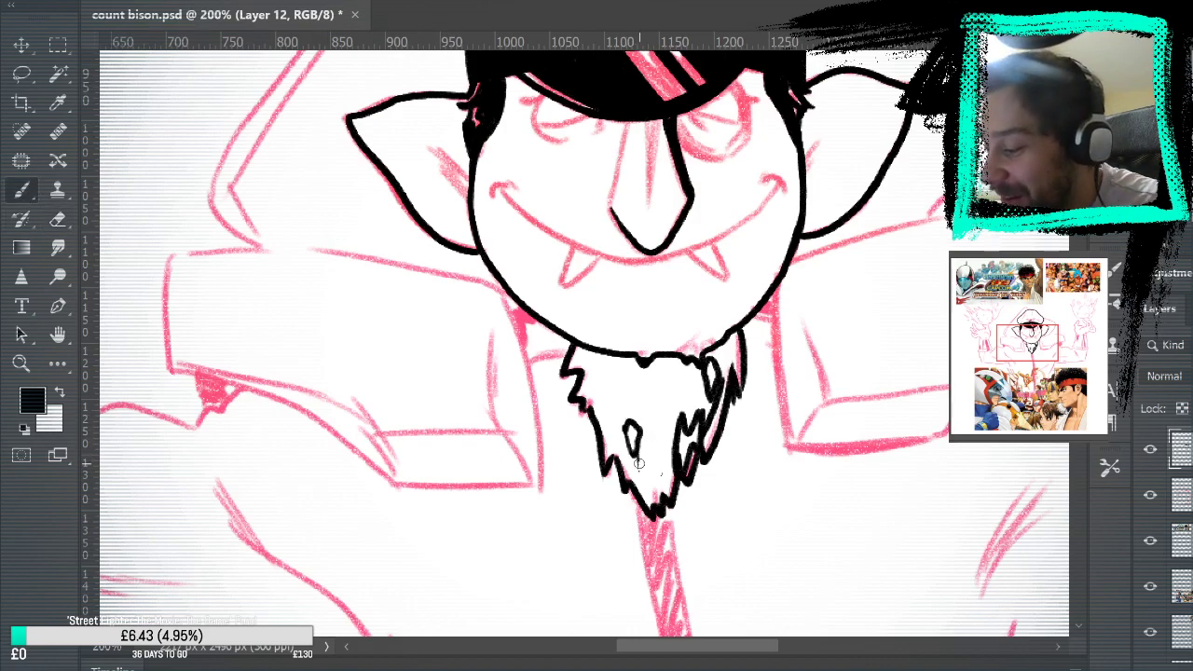
pyautogui.moveTo(635, 454)
pyautogui.mouseDown()
pyautogui.moveTo(660, 477)
pyautogui.moveTo(662, 429)
pyautogui.moveTo(653, 446)
pyautogui.moveTo(640, 438)
pyautogui.mouseUp()
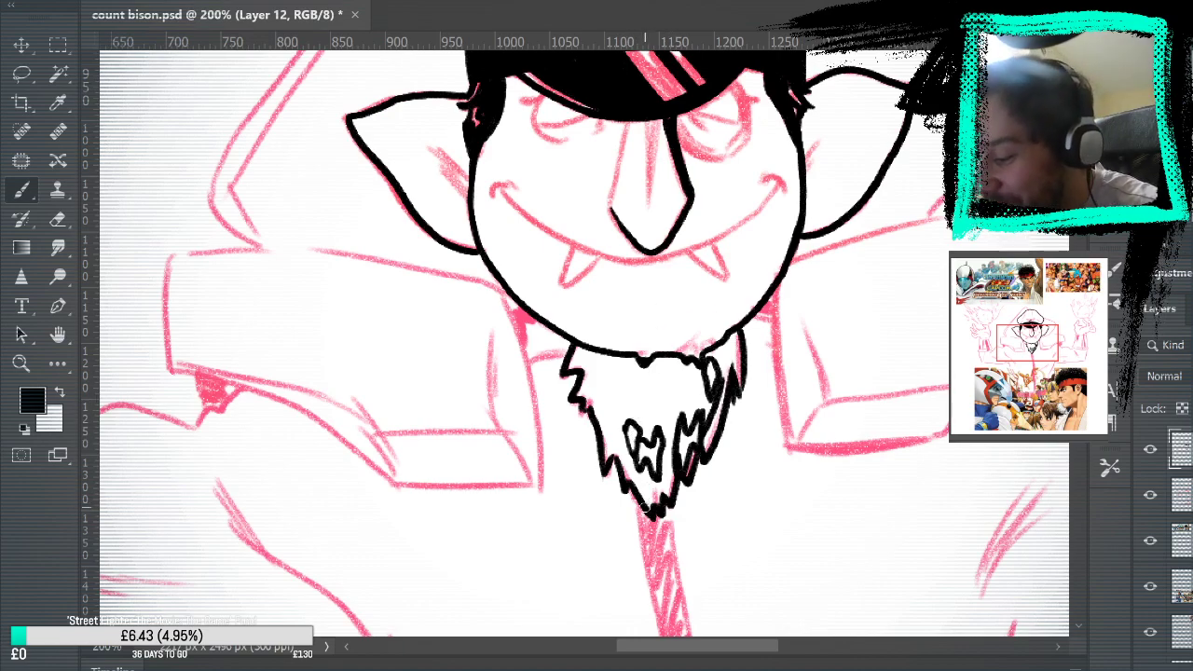
pyautogui.moveTo(645, 504)
pyautogui.mouseDown()
pyautogui.moveTo(643, 473)
pyautogui.moveTo(650, 487)
pyautogui.moveTo(675, 447)
pyautogui.moveTo(666, 490)
pyautogui.mouseUp()
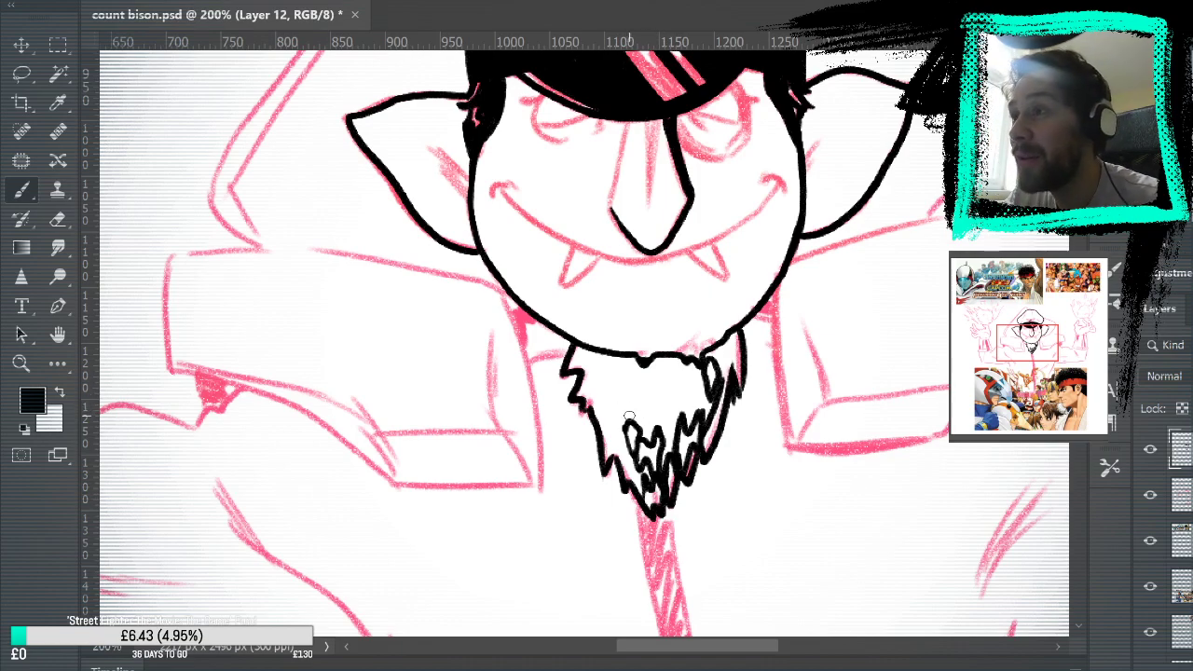
# Try two versions of a jagged lock above the beard's centre strands, and erase both.
pyautogui.moveTo(657, 406)
pyautogui.mouseDown()
pyautogui.moveTo(662, 427)
pyautogui.moveTo(675, 403)
pyautogui.moveTo(692, 415)
pyautogui.moveTo(698, 390)
pyautogui.moveTo(654, 398)
pyautogui.mouseUp()
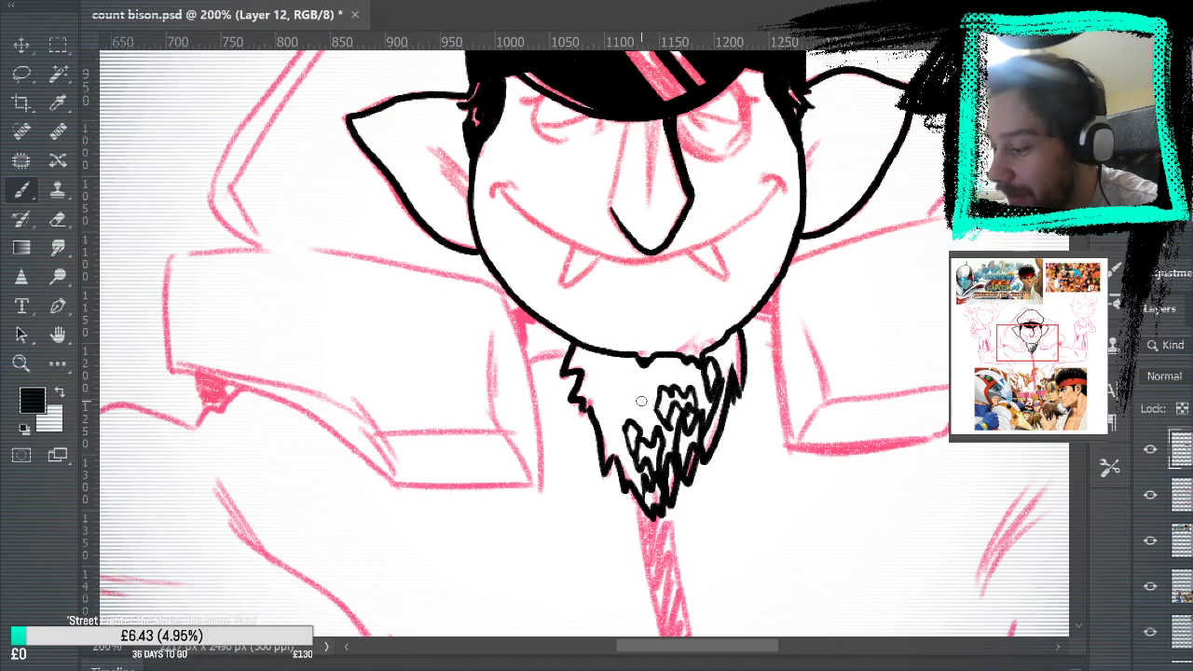
pyautogui.click(57, 218)
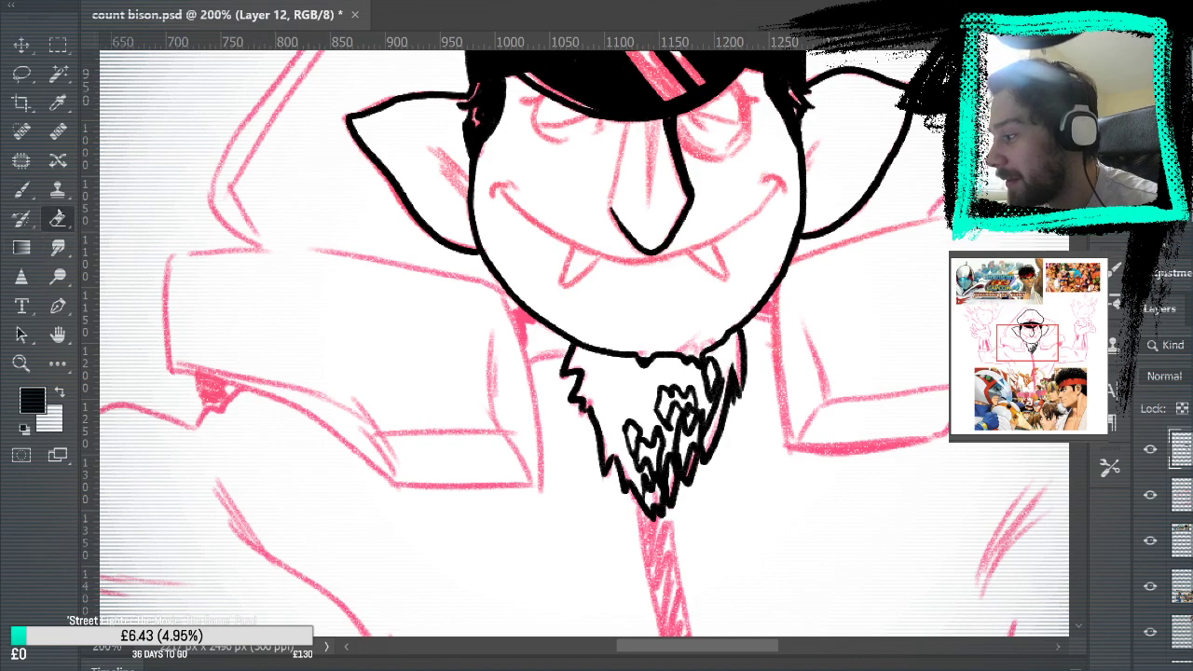
pyautogui.moveTo(664, 384)
pyautogui.mouseDown()
pyautogui.moveTo(664, 415)
pyautogui.moveTo(688, 396)
pyautogui.moveTo(679, 380)
pyautogui.moveTo(663, 396)
pyautogui.mouseUp()
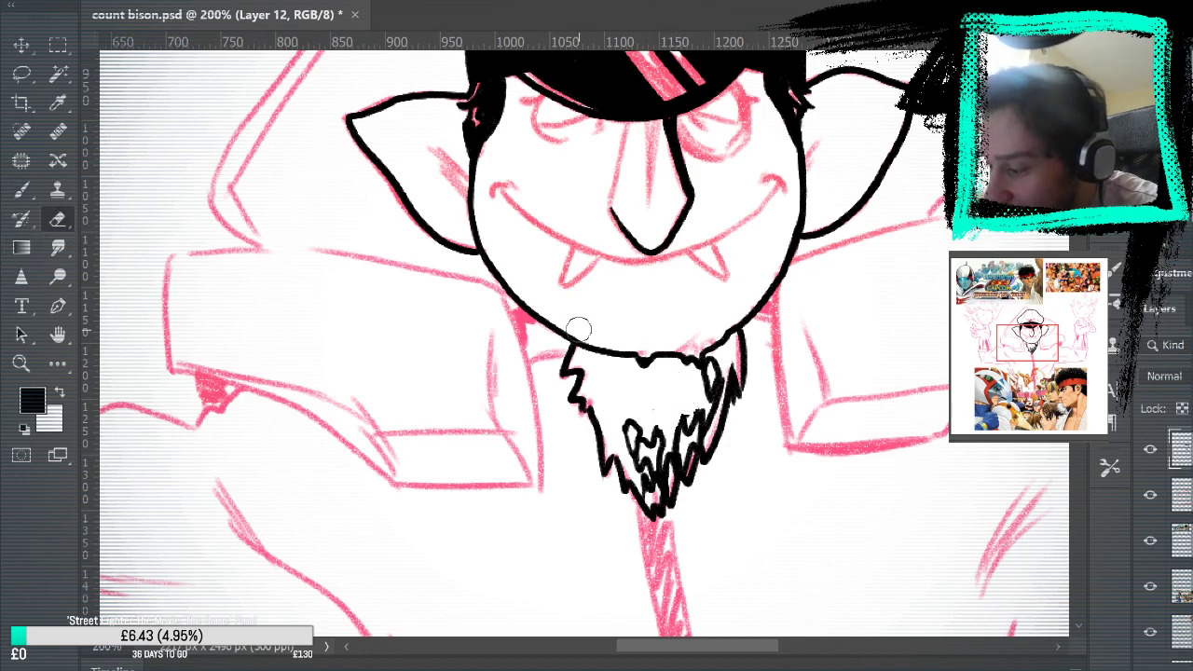
pyautogui.click(23, 190)
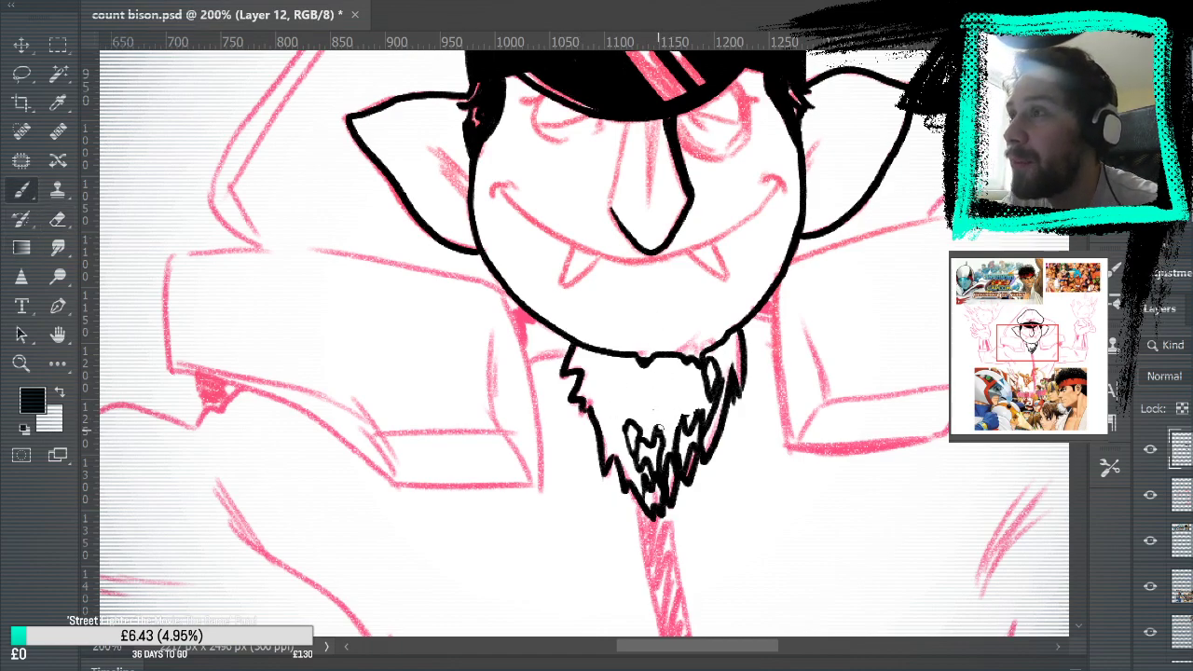
pyautogui.moveTo(649, 399)
pyautogui.mouseDown()
pyautogui.moveTo(654, 435)
pyautogui.moveTo(667, 401)
pyautogui.moveTo(677, 427)
pyautogui.moveTo(671, 406)
pyautogui.mouseUp()
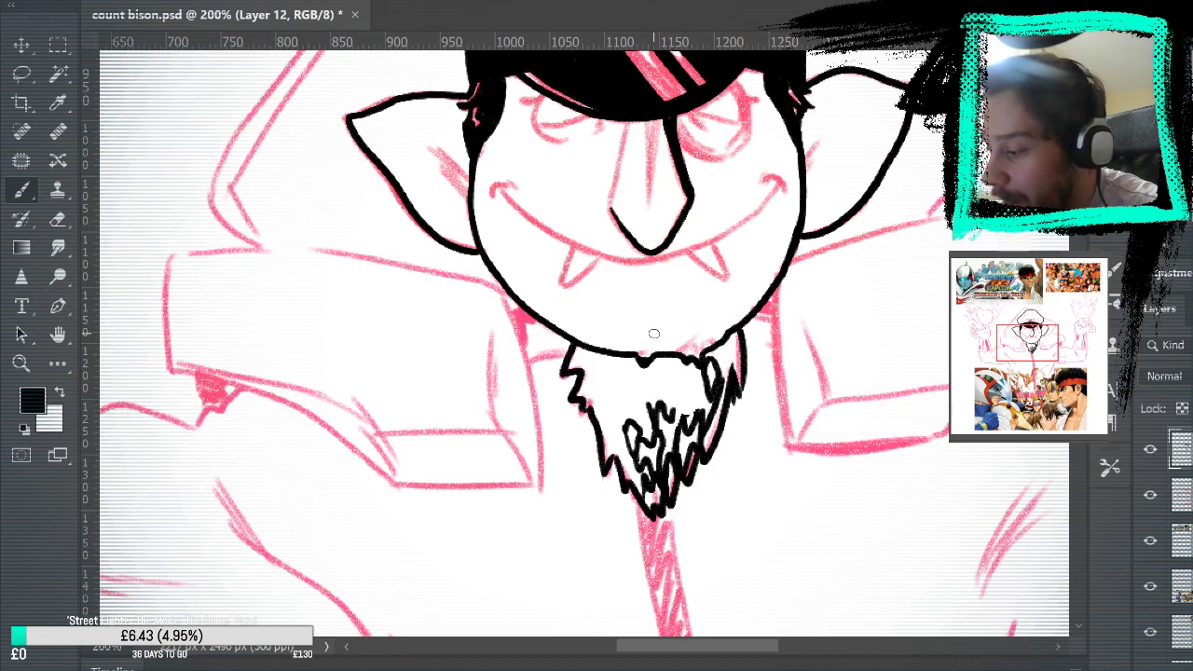
pyautogui.click(59, 220)
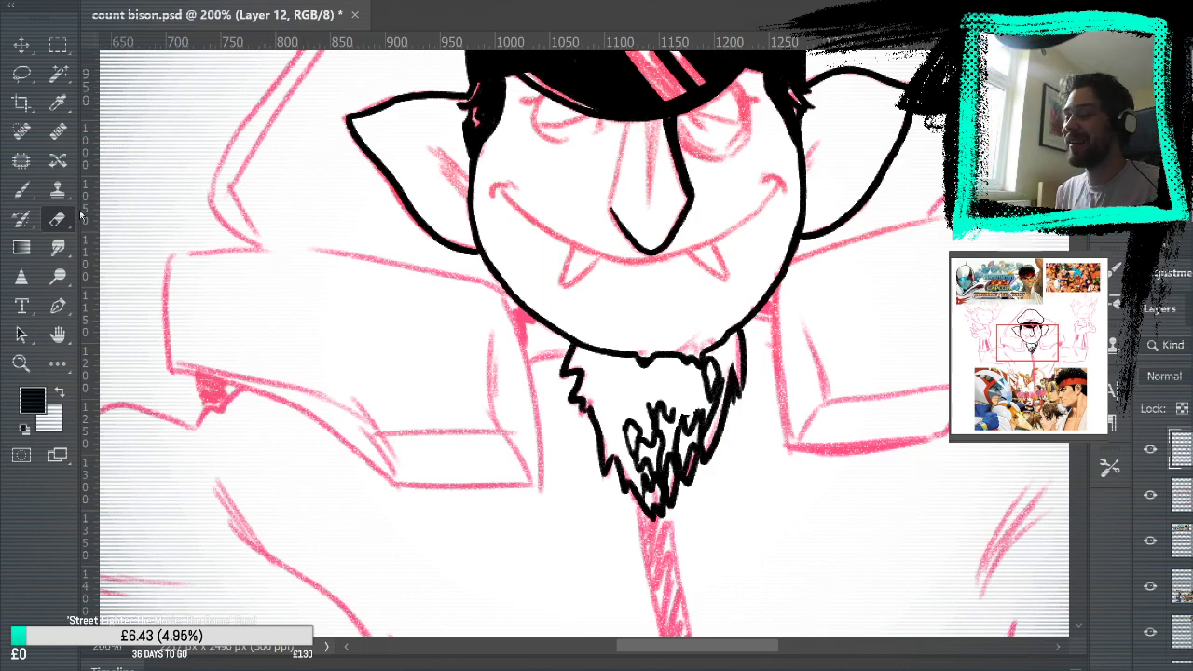
pyautogui.moveTo(664, 406); pyautogui.dragTo(685, 439)
pyautogui.click(22, 189)
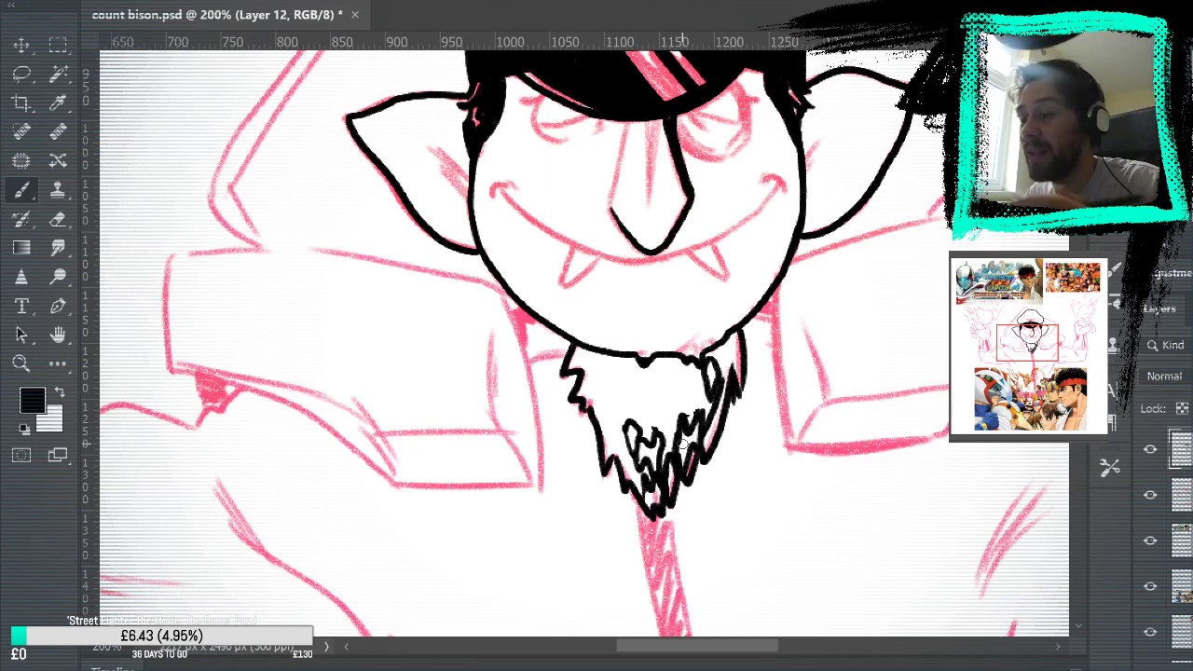
# Ink zigzag hair strands from the beard's centre up to the chin line and across to the narrow lock.
pyautogui.moveTo(642, 415)
pyautogui.mouseDown()
pyautogui.moveTo(675, 439)
pyautogui.moveTo(660, 419)
pyautogui.moveTo(666, 444)
pyautogui.moveTo(690, 417)
pyautogui.moveTo(680, 403)
pyautogui.moveTo(688, 426)
pyautogui.moveTo(695, 383)
pyautogui.moveTo(688, 391)
pyautogui.moveTo(677, 363)
pyautogui.moveTo(663, 403)
pyautogui.mouseUp()
pyautogui.hotkey('ctrl', 'z')
pyautogui.hotkey('ctrl', 'z')
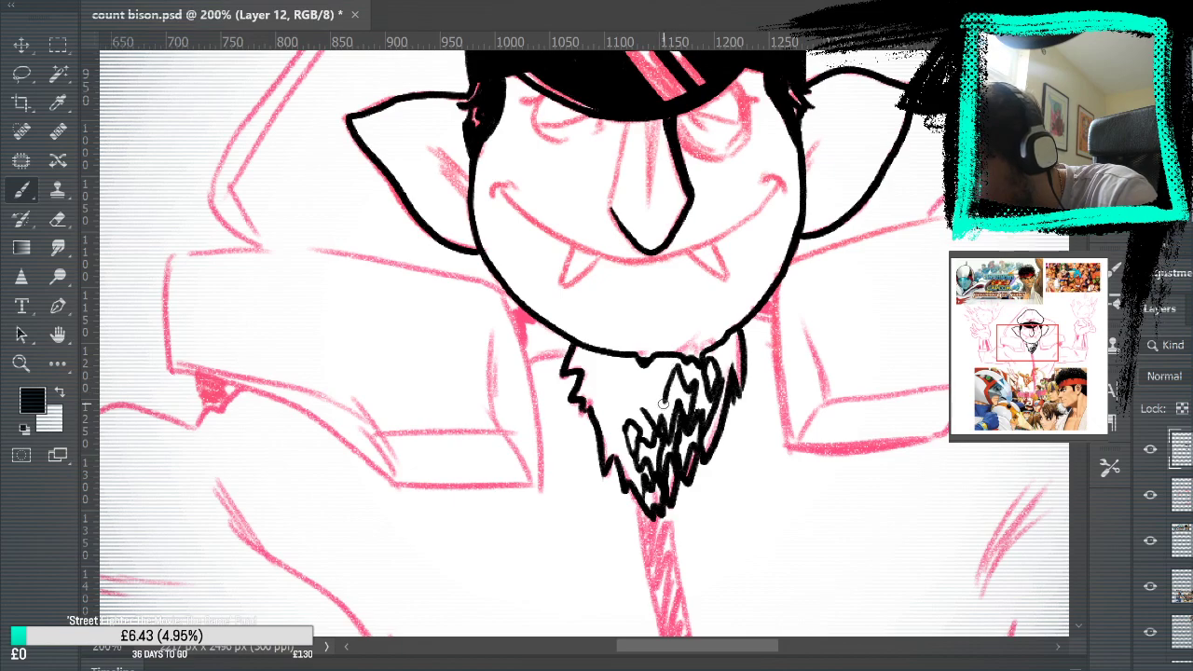
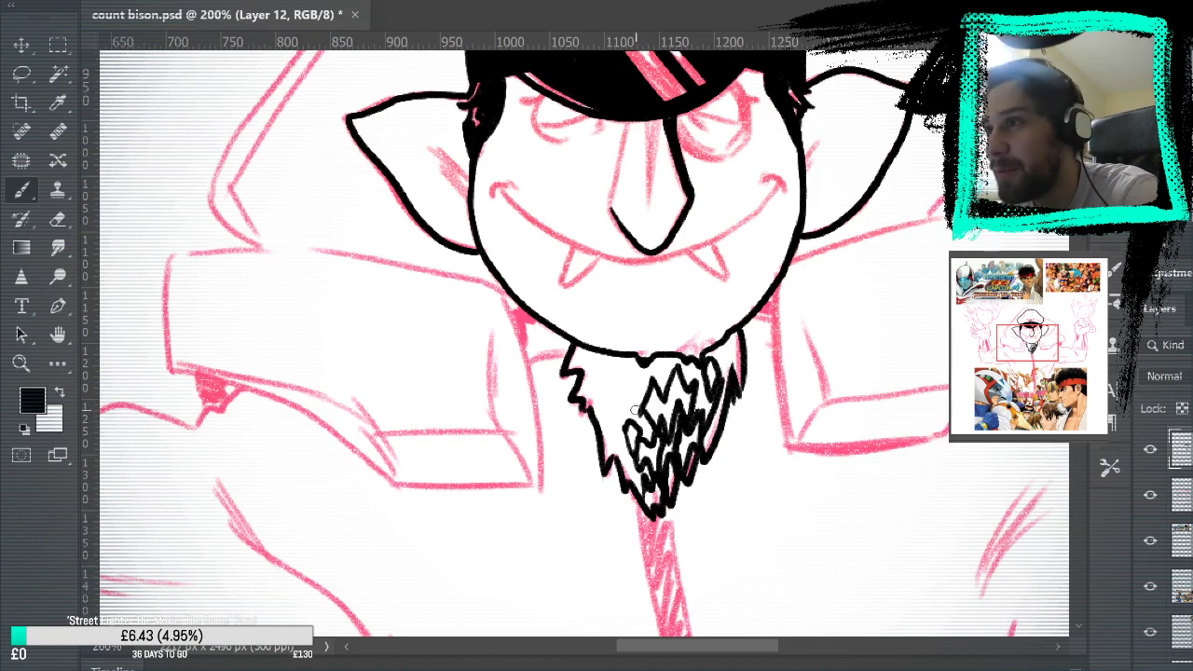
pyautogui.moveTo(658, 399)
pyautogui.mouseDown()
pyautogui.moveTo(647, 382)
pyautogui.moveTo(655, 410)
pyautogui.moveTo(643, 367)
pyautogui.mouseUp()
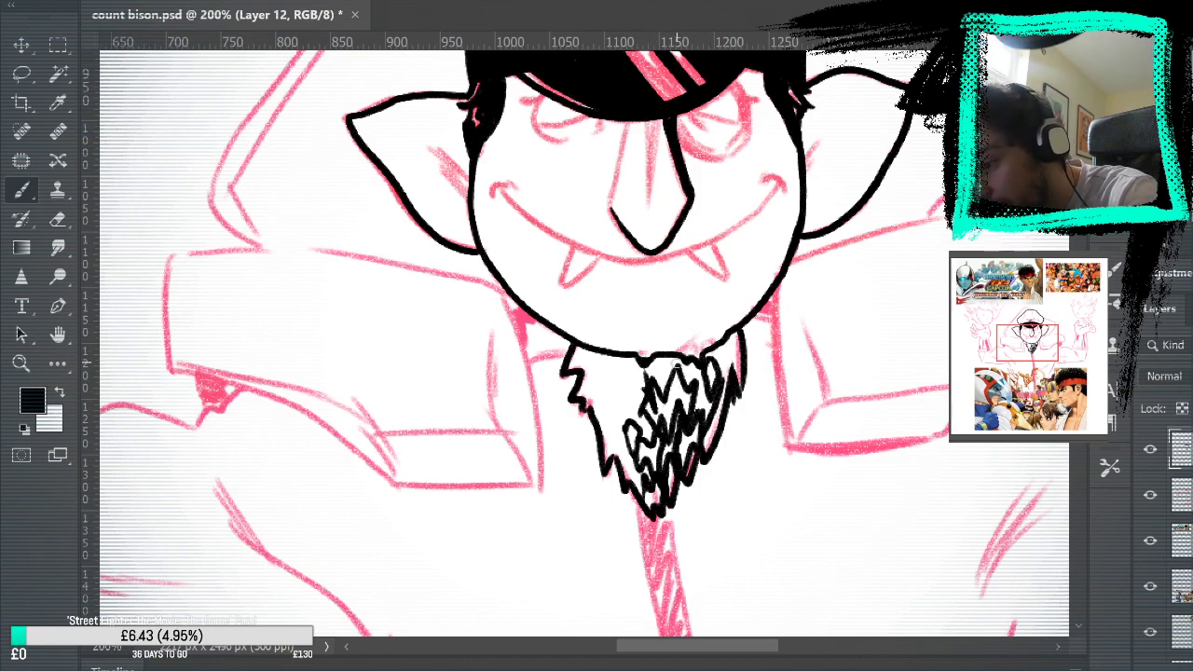
pyautogui.moveTo(687, 399); pyautogui.dragTo(680, 371)
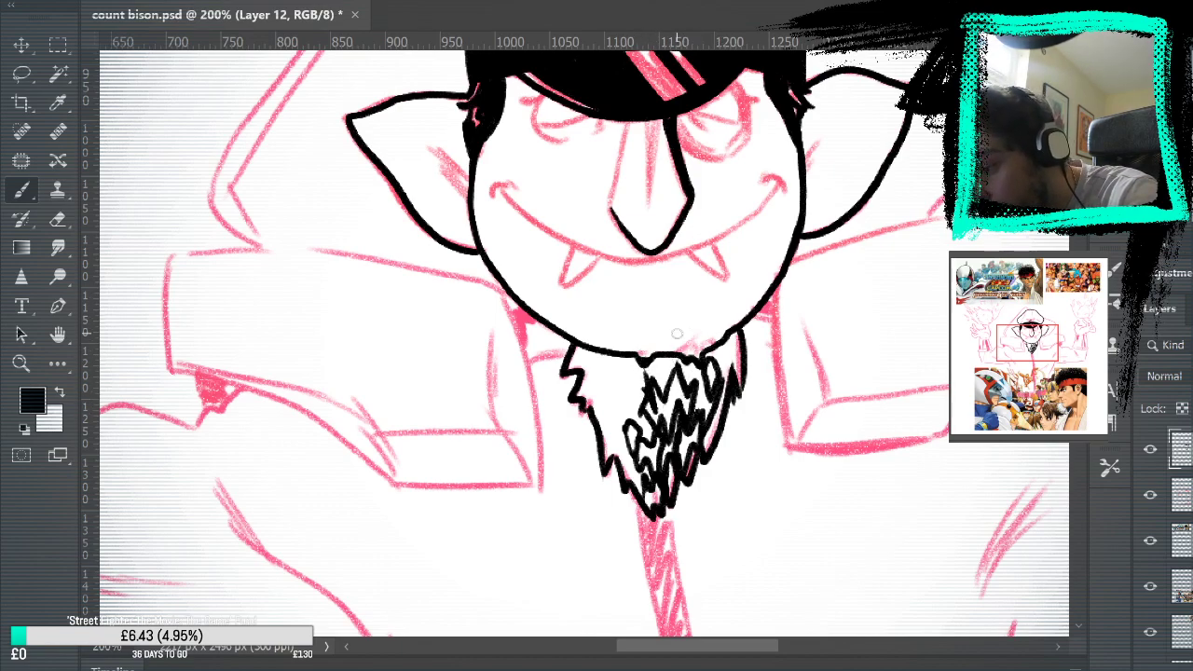
# Fill the beard's left half, upper band and gaps between strands with solid black, leaving white flecks in the right half.
pyautogui.moveTo(659, 487)
pyautogui.mouseDown()
pyautogui.moveTo(678, 412)
pyautogui.moveTo(661, 467)
pyautogui.moveTo(662, 432)
pyautogui.moveTo(678, 412)
pyautogui.moveTo(694, 421)
pyautogui.moveTo(694, 396)
pyautogui.moveTo(708, 422)
pyautogui.moveTo(721, 382)
pyautogui.moveTo(737, 373)
pyautogui.moveTo(742, 386)
pyautogui.moveTo(735, 336)
pyautogui.moveTo(710, 357)
pyautogui.moveTo(733, 337)
pyautogui.mouseUp()
pyautogui.moveTo(699, 377)
pyautogui.mouseDown()
pyautogui.moveTo(663, 389)
pyautogui.moveTo(653, 371)
pyautogui.moveTo(674, 362)
pyautogui.moveTo(657, 359)
pyautogui.moveTo(645, 380)
pyautogui.moveTo(666, 361)
pyautogui.moveTo(650, 412)
pyautogui.moveTo(655, 380)
pyautogui.moveTo(645, 392)
pyautogui.moveTo(608, 344)
pyautogui.moveTo(633, 394)
pyautogui.moveTo(635, 365)
pyautogui.moveTo(575, 353)
pyautogui.moveTo(604, 447)
pyautogui.moveTo(645, 474)
pyautogui.moveTo(618, 412)
pyautogui.moveTo(621, 445)
pyautogui.mouseUp()
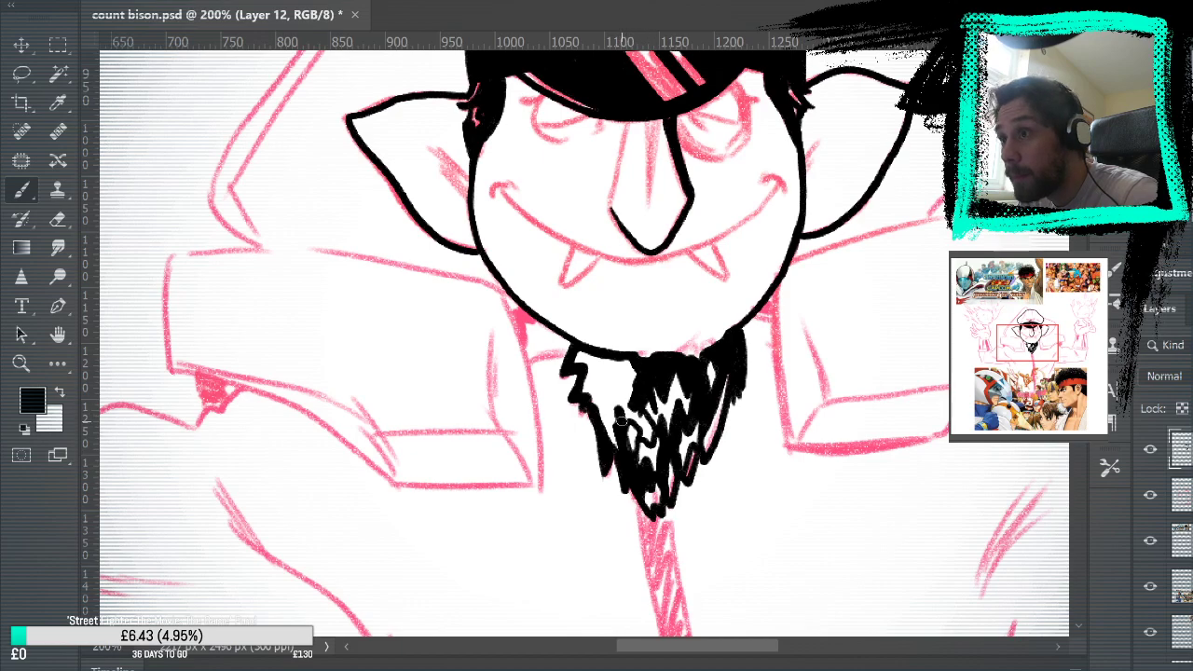
pyautogui.moveTo(631, 403); pyautogui.dragTo(650, 440)
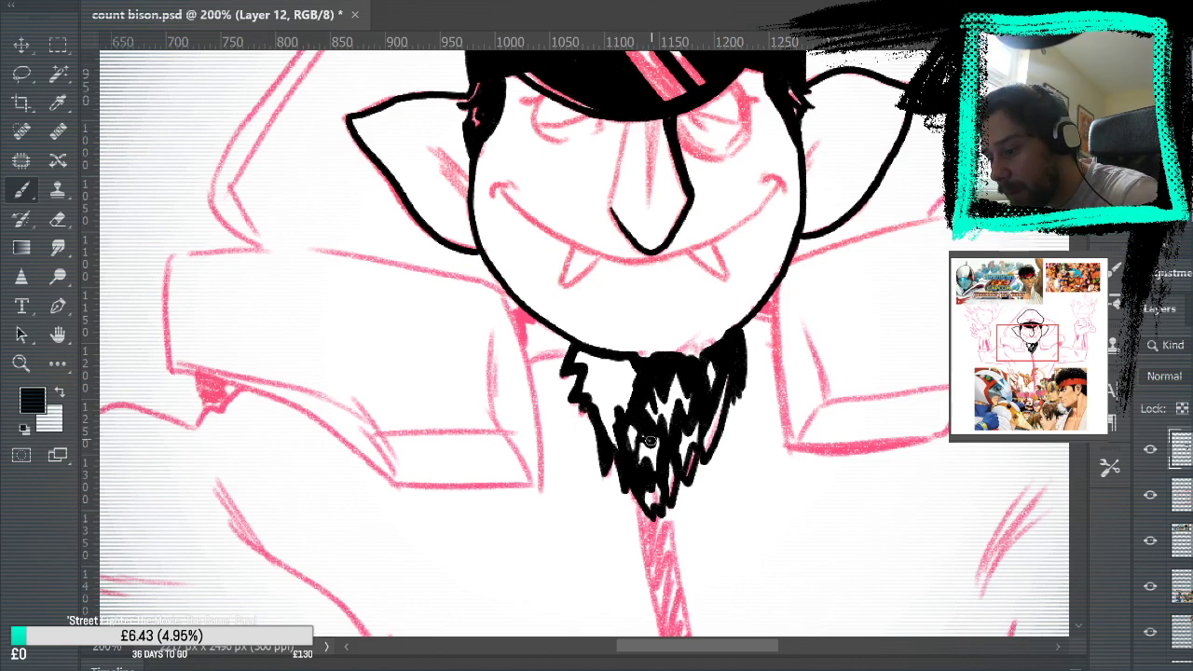
pyautogui.moveTo(635, 382)
pyautogui.mouseDown()
pyautogui.moveTo(627, 392)
pyautogui.moveTo(622, 373)
pyautogui.moveTo(579, 361)
pyautogui.moveTo(614, 423)
pyautogui.mouseUp()
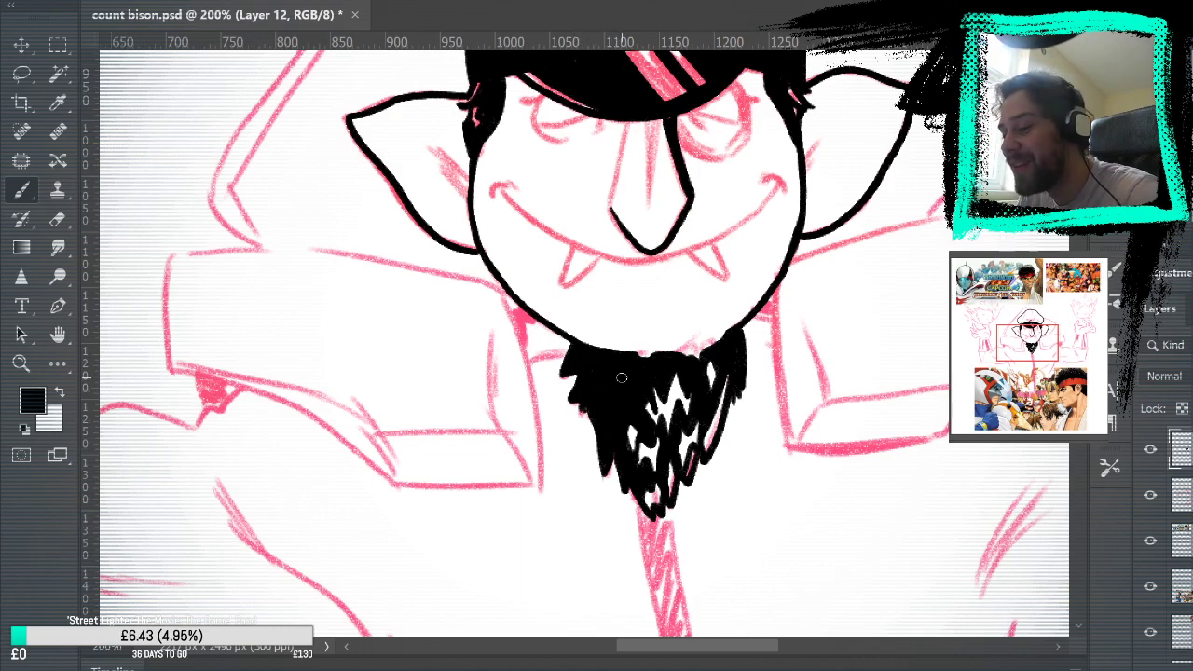
pyautogui.moveTo(621, 377); pyautogui.dragTo(634, 392)
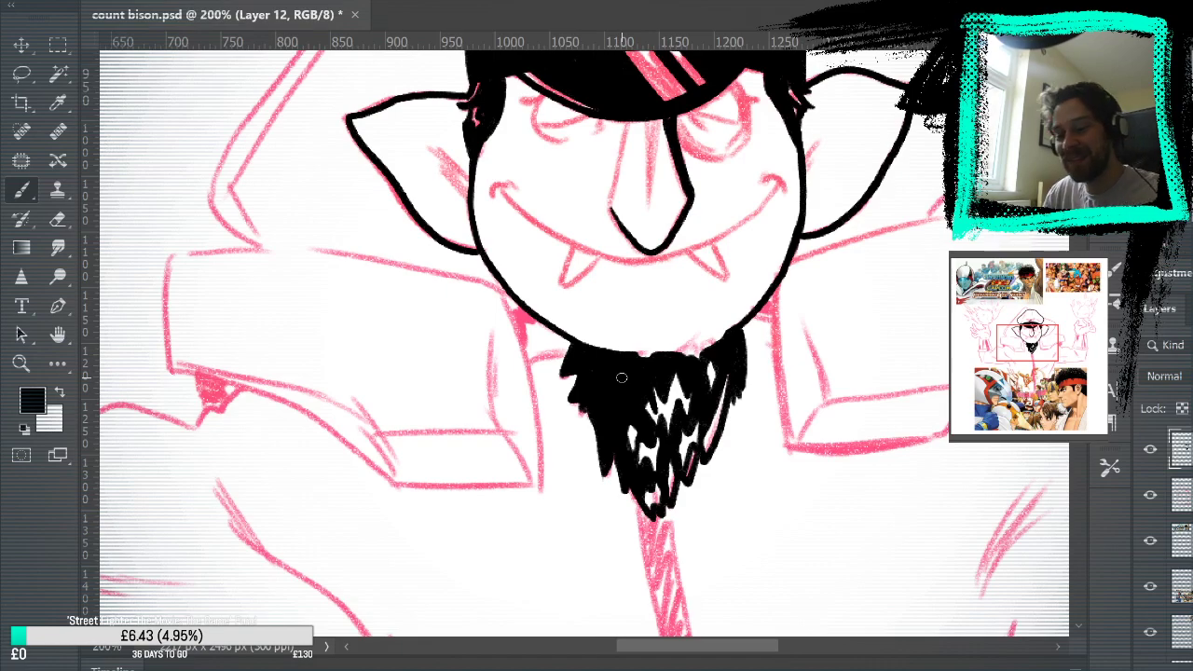
# Hide the pink sketch to examine the inked head at 100%, and show the sketch again.
pyautogui.click(1148, 493)
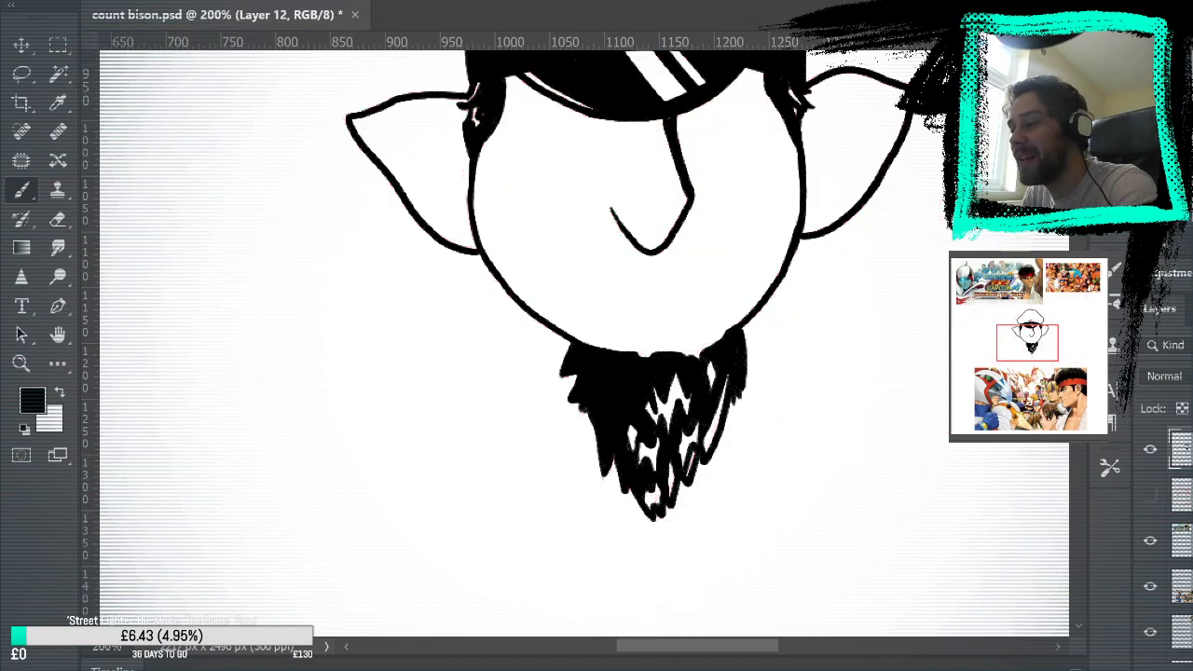
pyautogui.hotkey('ctrl', '-')
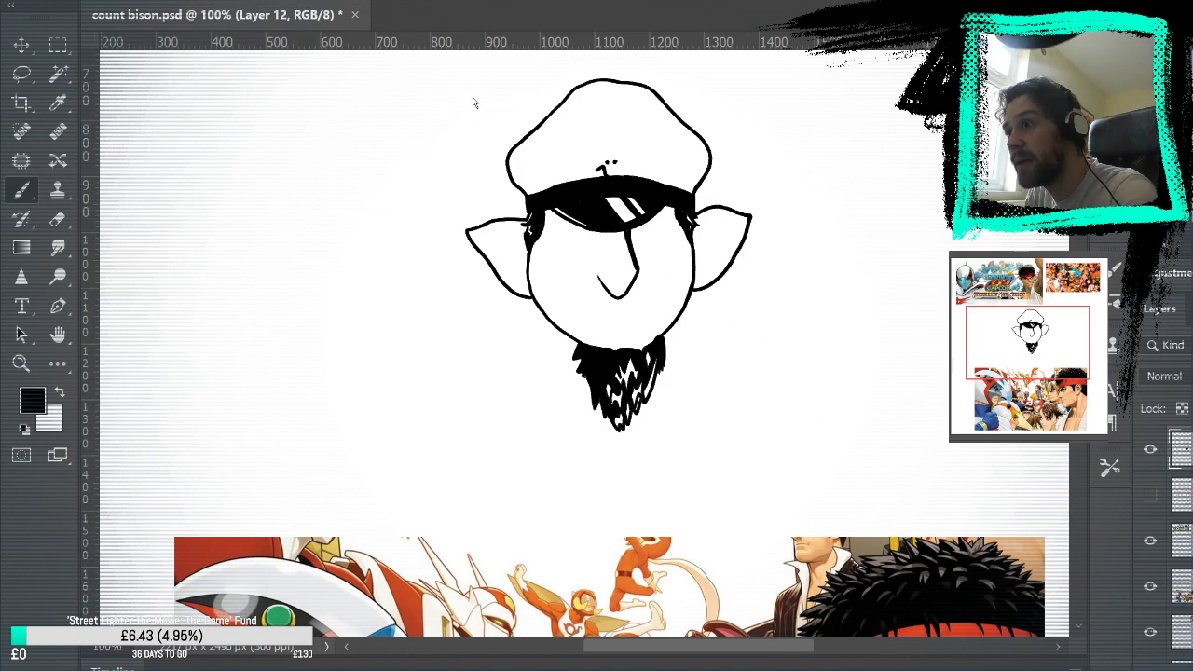
pyautogui.hotkey('ctrl', '+')
pyautogui.hotkey('ctrl', '+')
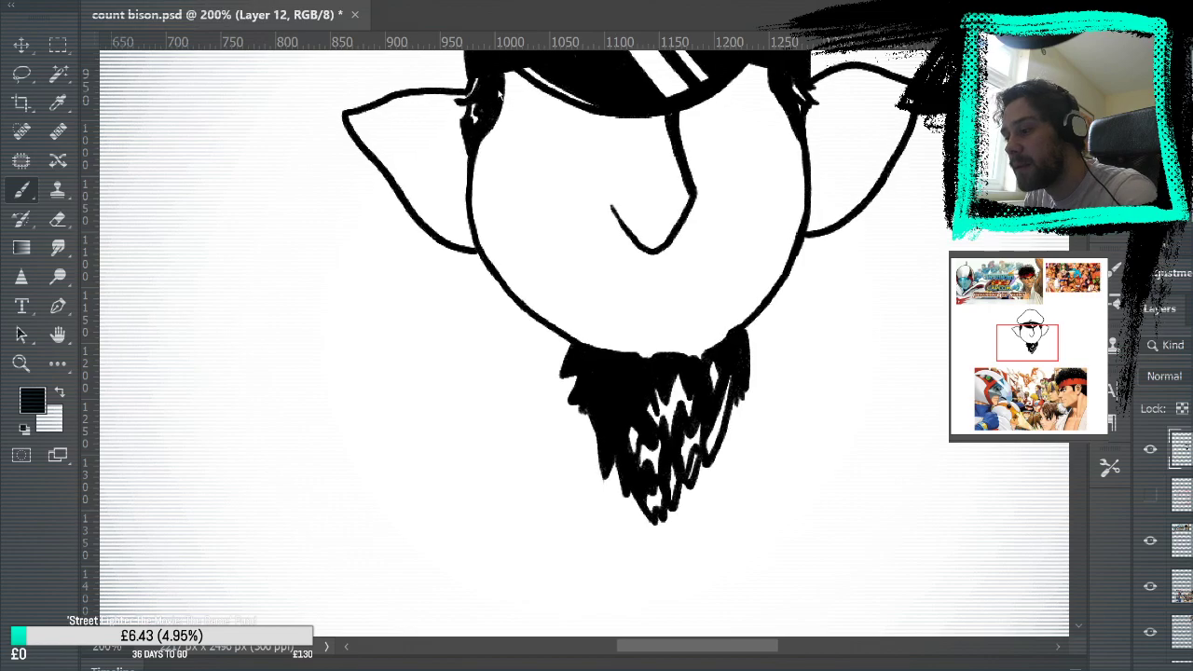
pyautogui.click(1150, 495)
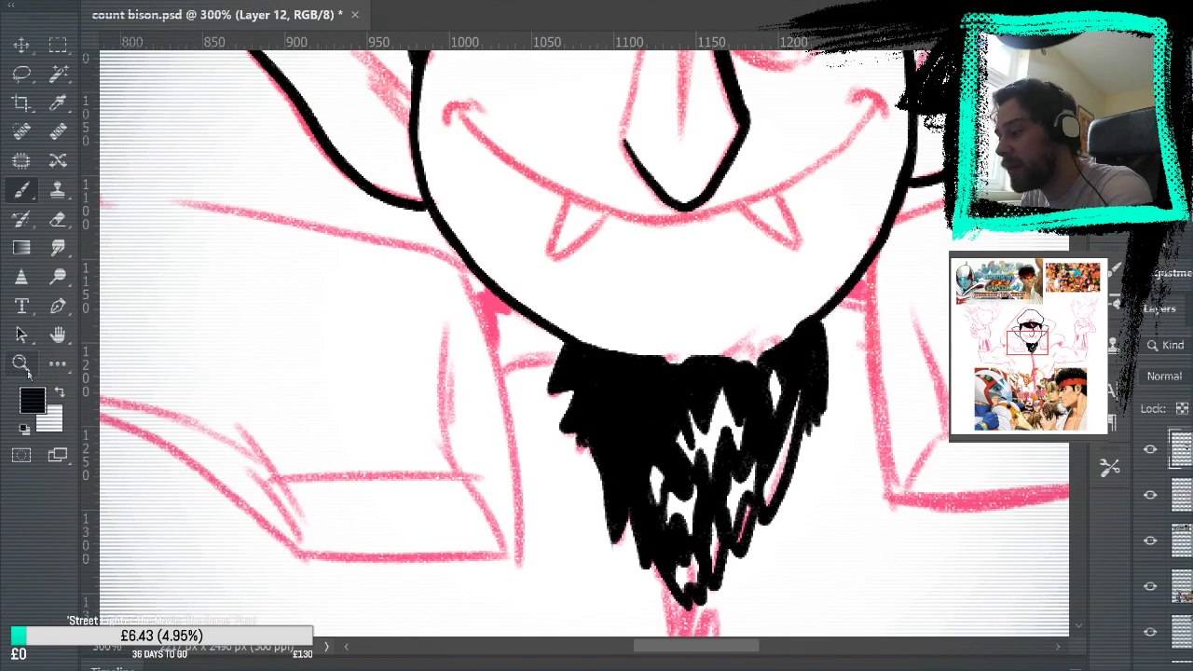
# Erase the inner strand detail from the middle and right of the beard, keeping its jagged black edge.
pyautogui.click(58, 334)
pyautogui.moveTo(707, 333); pyautogui.dragTo(589, 221)
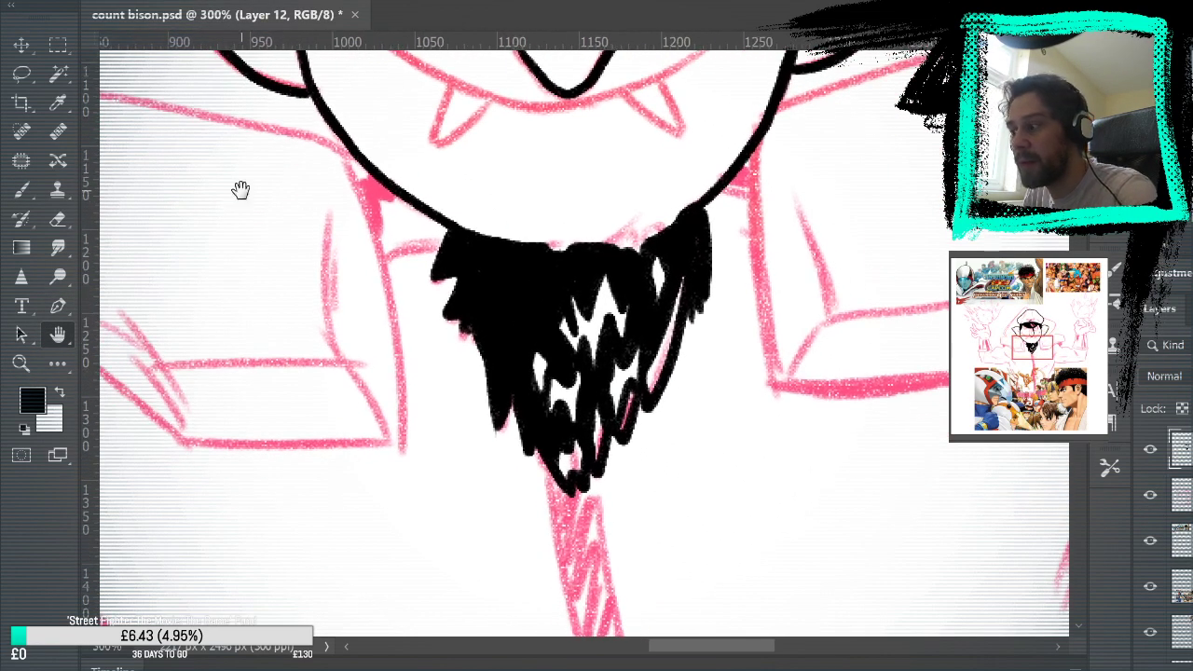
pyautogui.press('b')
pyautogui.click(58, 219)
pyautogui.moveTo(623, 272)
pyautogui.mouseDown()
pyautogui.moveTo(653, 274)
pyautogui.moveTo(618, 333)
pyautogui.moveTo(599, 303)
pyautogui.moveTo(559, 392)
pyautogui.moveTo(521, 307)
pyautogui.mouseUp()
pyautogui.click(22, 189)
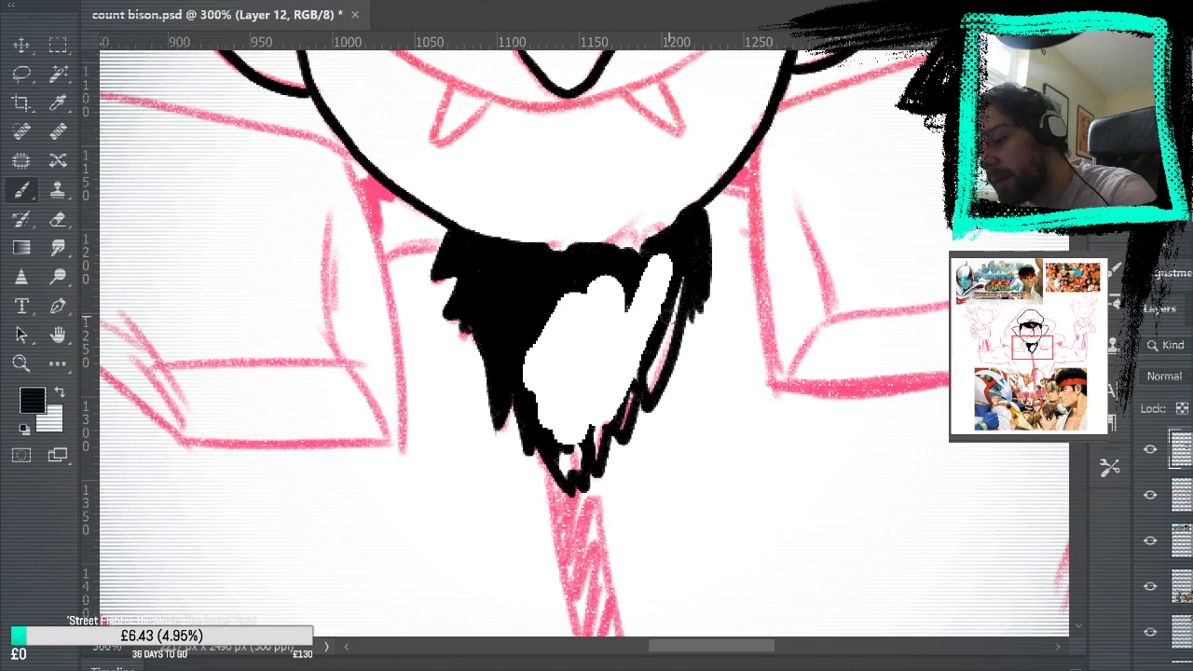
# Repaint the cleared middle of the beard with black hair strokes, leaving narrow white gaps towards the right-hand side.
pyautogui.moveTo(668, 319)
pyautogui.mouseDown()
pyautogui.moveTo(658, 263)
pyautogui.moveTo(633, 295)
pyautogui.moveTo(632, 338)
pyautogui.moveTo(658, 318)
pyautogui.moveTo(671, 271)
pyautogui.moveTo(635, 306)
pyautogui.moveTo(653, 263)
pyautogui.moveTo(615, 298)
pyautogui.moveTo(612, 278)
pyautogui.moveTo(603, 323)
pyautogui.moveTo(580, 277)
pyautogui.moveTo(566, 321)
pyautogui.moveTo(577, 319)
pyautogui.moveTo(597, 377)
pyautogui.moveTo(625, 337)
pyautogui.moveTo(595, 297)
pyautogui.mouseUp()
pyautogui.moveTo(615, 350)
pyautogui.mouseDown()
pyautogui.moveTo(605, 395)
pyautogui.moveTo(605, 373)
pyautogui.moveTo(618, 394)
pyautogui.moveTo(632, 376)
pyautogui.moveTo(606, 415)
pyautogui.moveTo(611, 448)
pyautogui.moveTo(601, 424)
pyautogui.moveTo(580, 420)
pyautogui.moveTo(567, 455)
pyautogui.moveTo(596, 424)
pyautogui.moveTo(591, 439)
pyautogui.mouseUp()
pyautogui.moveTo(635, 353)
pyautogui.mouseDown()
pyautogui.moveTo(625, 384)
pyautogui.moveTo(617, 351)
pyautogui.moveTo(599, 388)
pyautogui.moveTo(581, 356)
pyautogui.moveTo(574, 403)
pyautogui.moveTo(587, 383)
pyautogui.moveTo(588, 357)
pyautogui.moveTo(572, 372)
pyautogui.moveTo(562, 428)
pyautogui.moveTo(545, 348)
pyautogui.moveTo(569, 381)
pyautogui.moveTo(576, 346)
pyautogui.moveTo(557, 298)
pyautogui.moveTo(535, 339)
pyautogui.moveTo(531, 403)
pyautogui.mouseUp()
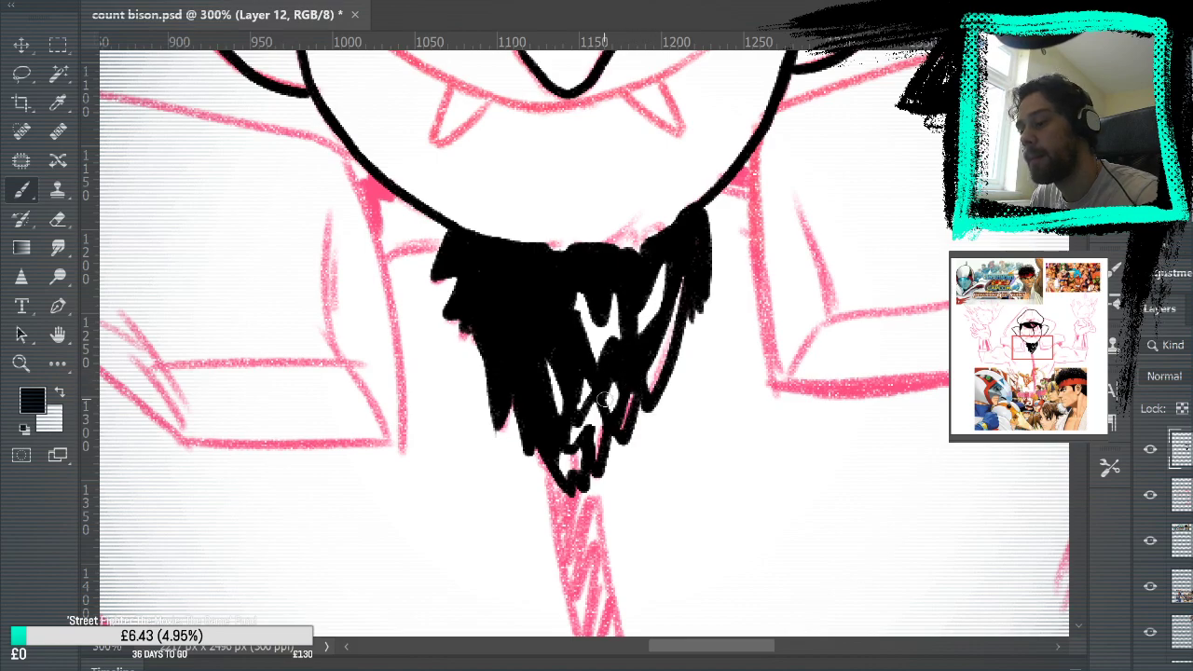
pyautogui.moveTo(593, 322)
pyautogui.mouseDown()
pyautogui.moveTo(578, 300)
pyautogui.moveTo(595, 338)
pyautogui.moveTo(611, 319)
pyautogui.moveTo(600, 354)
pyautogui.moveTo(618, 288)
pyautogui.moveTo(546, 379)
pyautogui.mouseUp()
pyautogui.moveTo(555, 363)
pyautogui.mouseDown()
pyautogui.moveTo(601, 381)
pyautogui.moveTo(582, 402)
pyautogui.moveTo(578, 439)
pyautogui.moveTo(563, 409)
pyautogui.moveTo(571, 431)
pyautogui.moveTo(596, 393)
pyautogui.moveTo(595, 436)
pyautogui.moveTo(638, 332)
pyautogui.moveTo(673, 277)
pyautogui.moveTo(645, 364)
pyautogui.moveTo(686, 281)
pyautogui.moveTo(670, 316)
pyautogui.moveTo(673, 255)
pyautogui.moveTo(658, 274)
pyautogui.moveTo(646, 382)
pyautogui.moveTo(668, 315)
pyautogui.mouseUp()
# Paint slanted white highlight flecks over the beard's right half and near its tip.
pyautogui.click(60, 395)
pyautogui.moveTo(586, 341)
pyautogui.mouseDown()
pyautogui.moveTo(597, 387)
pyautogui.moveTo(624, 307)
pyautogui.moveTo(596, 373)
pyautogui.moveTo(652, 279)
pyautogui.moveTo(645, 300)
pyautogui.mouseUp()
pyautogui.moveTo(606, 425)
pyautogui.mouseDown()
pyautogui.moveTo(646, 358)
pyautogui.moveTo(636, 348)
pyautogui.moveTo(568, 428)
pyautogui.mouseUp()
# Trim the large central beard highlight with black strokes and refine its edge with a thin white stroke.
pyautogui.press('x')
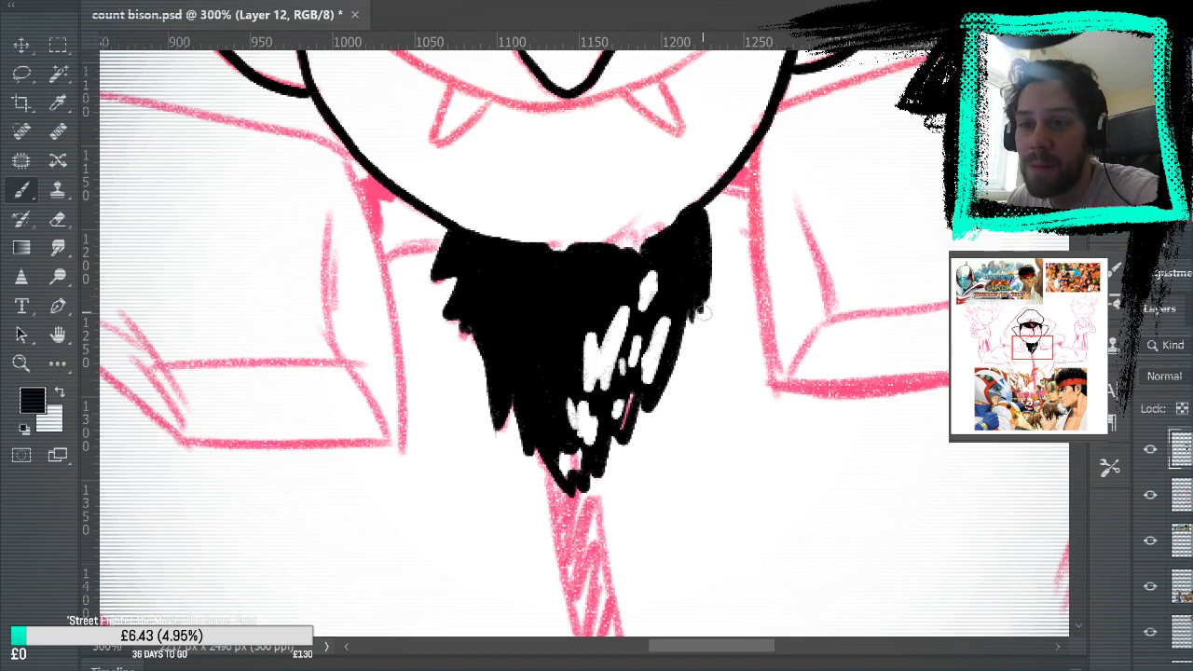
pyautogui.moveTo(634, 303)
pyautogui.mouseDown()
pyautogui.moveTo(604, 397)
pyautogui.moveTo(603, 387)
pyautogui.moveTo(588, 400)
pyautogui.moveTo(587, 324)
pyautogui.moveTo(597, 345)
pyautogui.moveTo(626, 295)
pyautogui.mouseUp()
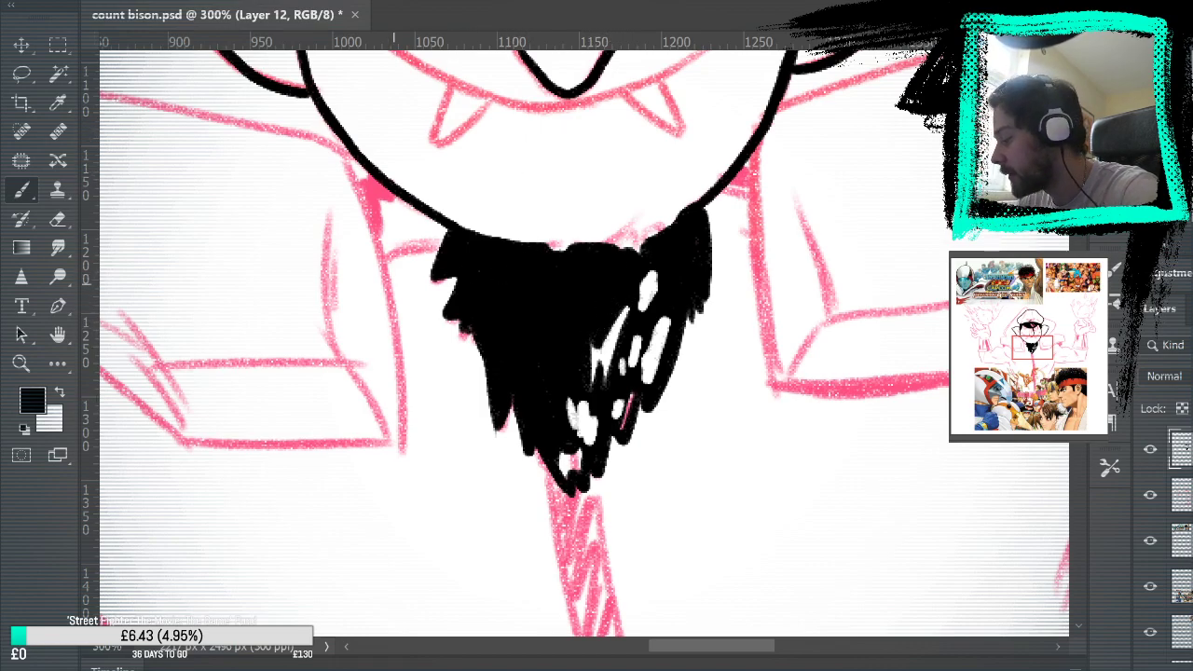
pyautogui.press('x')
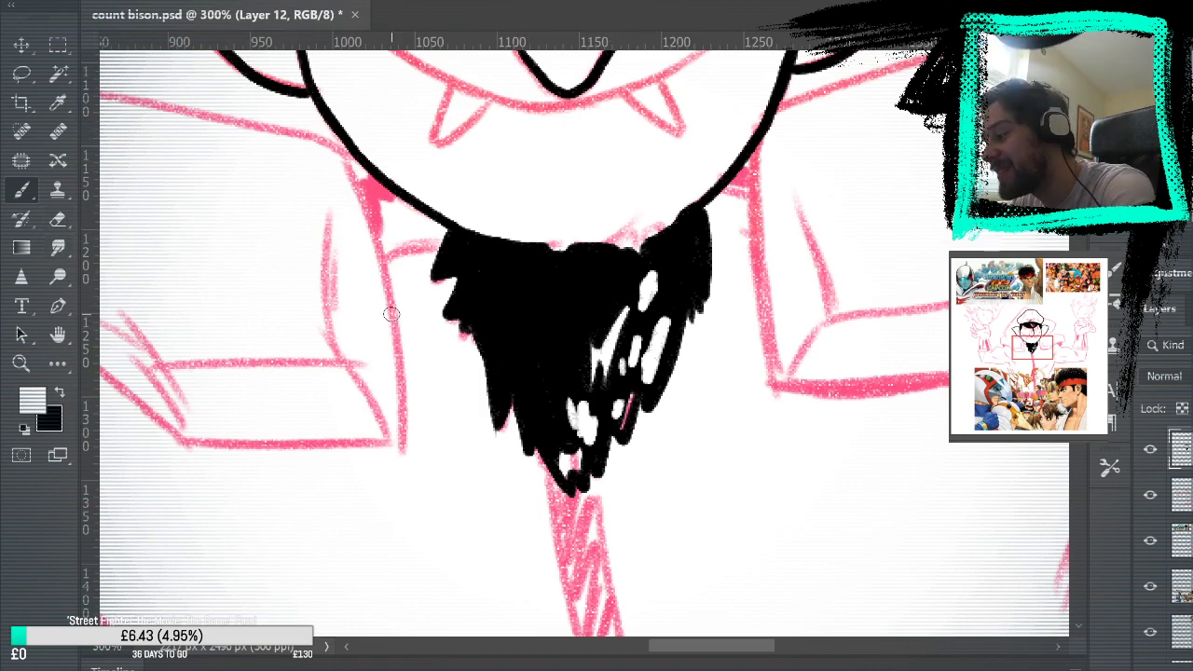
pyautogui.moveTo(601, 356); pyautogui.dragTo(634, 287)
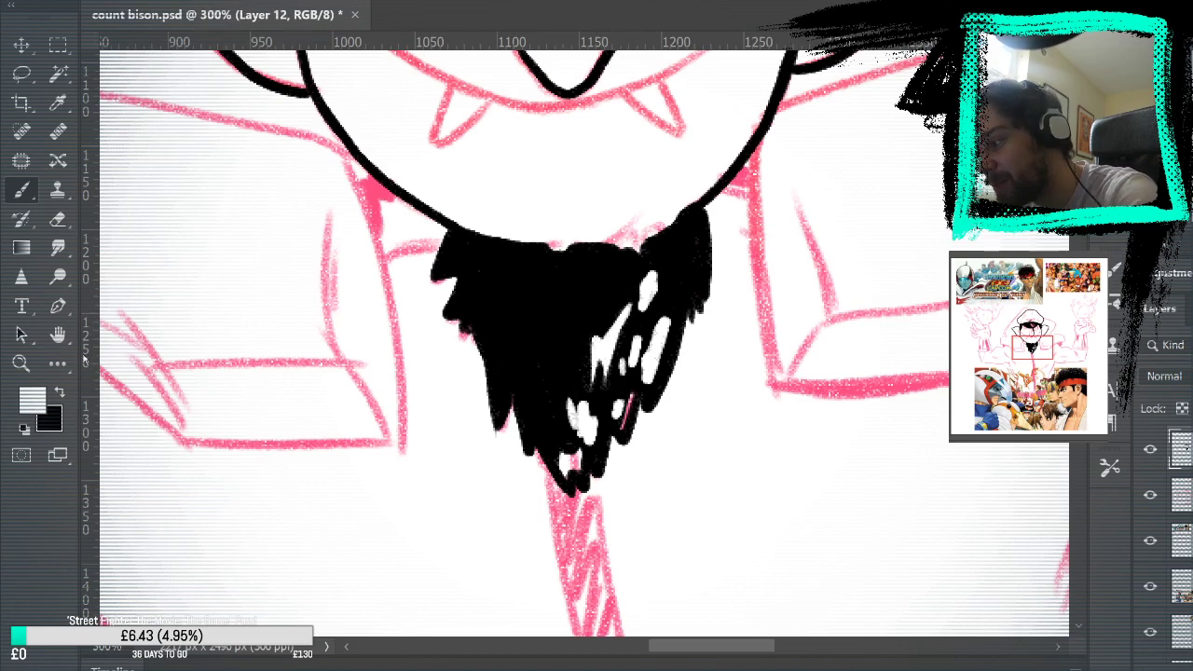
# Reshape the central white beard highlight with alternating black and white strokes so it becomes narrower.
pyautogui.press('x')
pyautogui.moveTo(589, 323)
pyautogui.mouseDown()
pyautogui.moveTo(602, 345)
pyautogui.moveTo(625, 320)
pyautogui.moveTo(608, 373)
pyautogui.mouseUp()
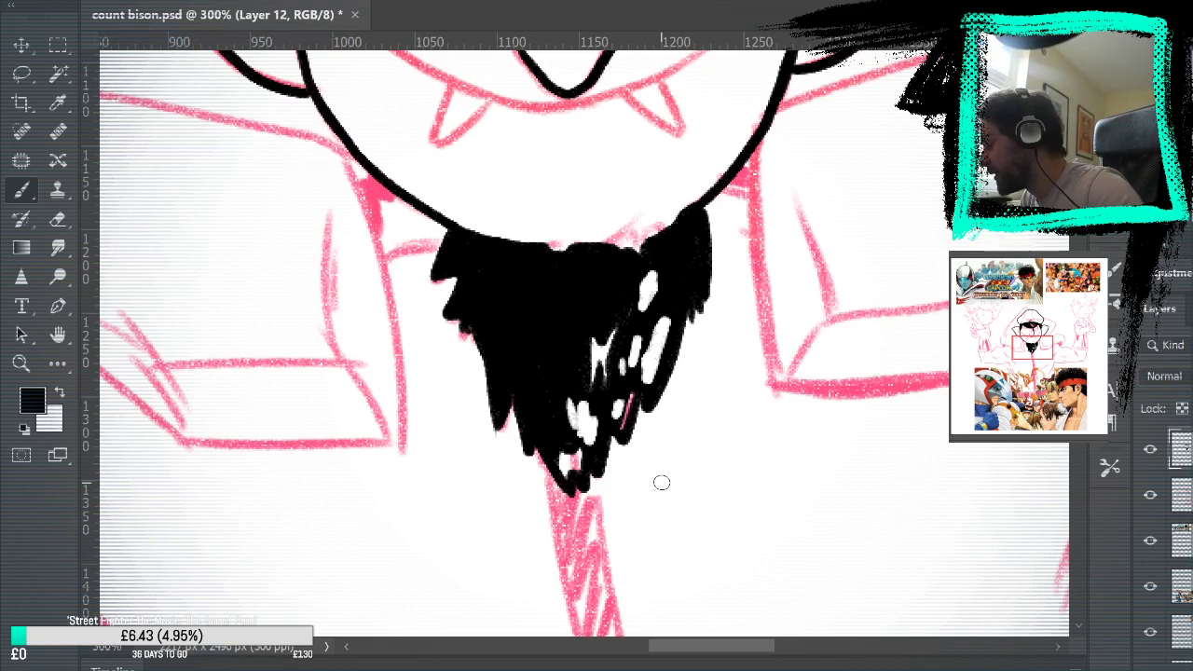
pyautogui.press('x')
pyautogui.moveTo(593, 380)
pyautogui.mouseDown()
pyautogui.moveTo(597, 337)
pyautogui.moveTo(623, 315)
pyautogui.moveTo(597, 390)
pyautogui.moveTo(615, 345)
pyautogui.moveTo(594, 308)
pyautogui.mouseUp()
pyautogui.click(59, 394)
pyautogui.moveTo(597, 374)
pyautogui.mouseDown()
pyautogui.moveTo(591, 343)
pyautogui.moveTo(601, 341)
pyautogui.mouseUp()
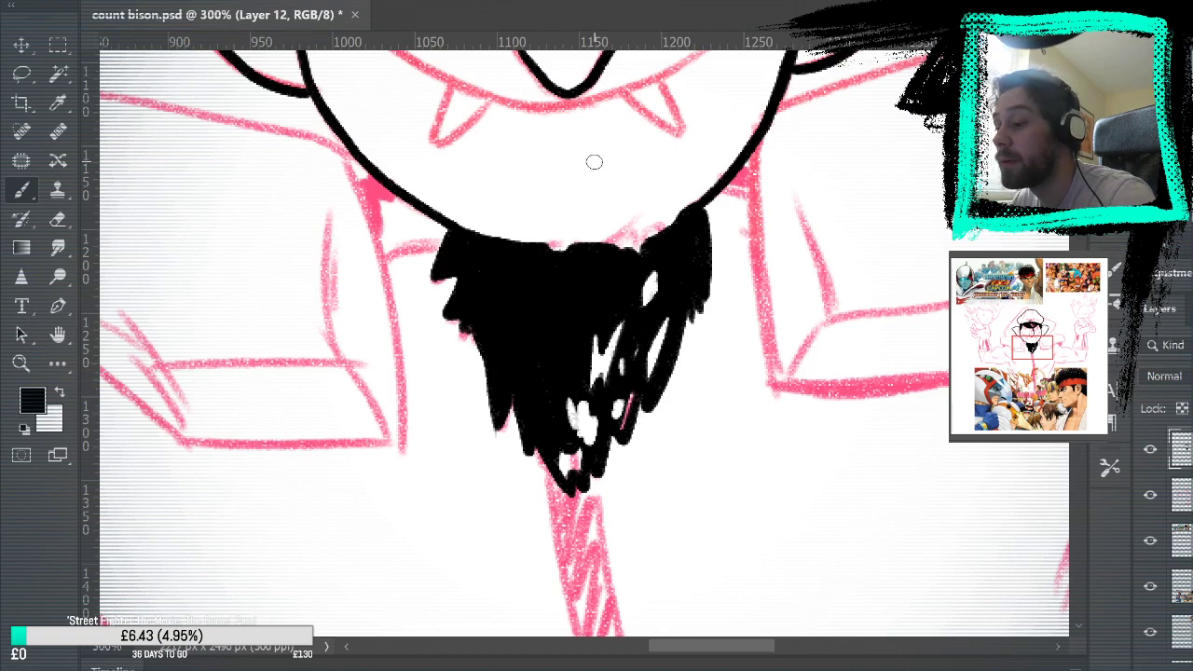
# Break up the white highlights in the beard's right half and near its tip with thin black strokes.
pyautogui.press('x')
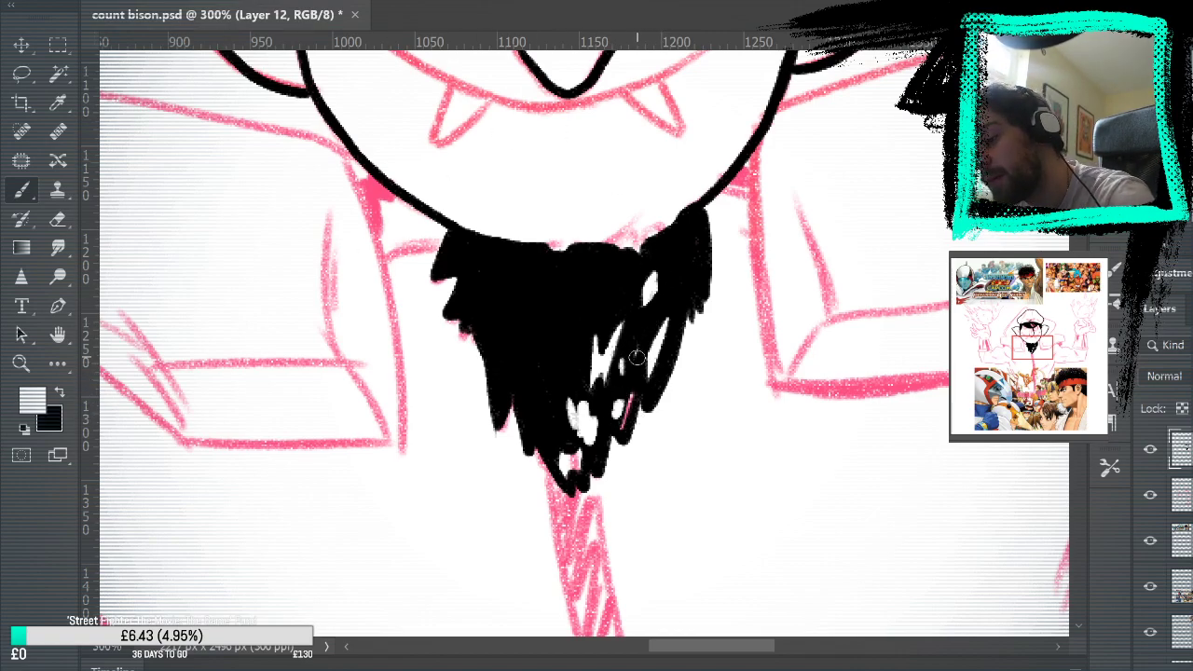
pyautogui.click(59, 392)
pyautogui.moveTo(631, 349); pyautogui.dragTo(645, 333)
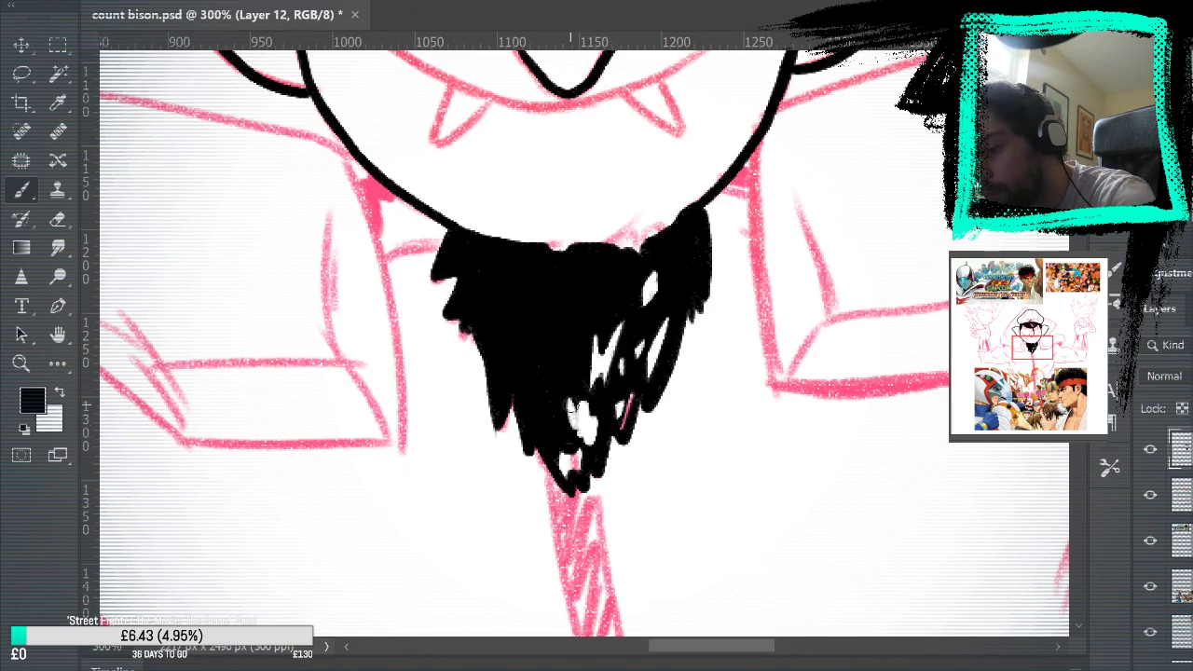
pyautogui.moveTo(585, 405); pyautogui.dragTo(597, 458)
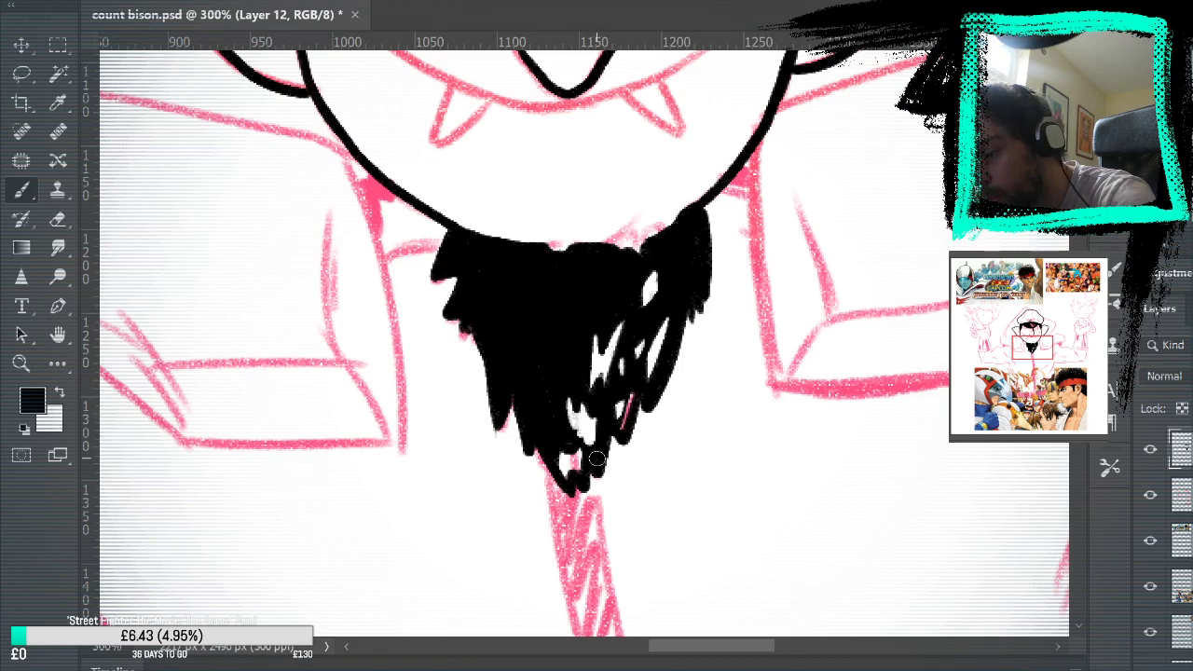
pyautogui.moveTo(575, 408); pyautogui.dragTo(576, 371)
pyautogui.moveTo(557, 442)
pyautogui.mouseDown()
pyautogui.moveTo(580, 455)
pyautogui.moveTo(564, 484)
pyautogui.mouseUp()
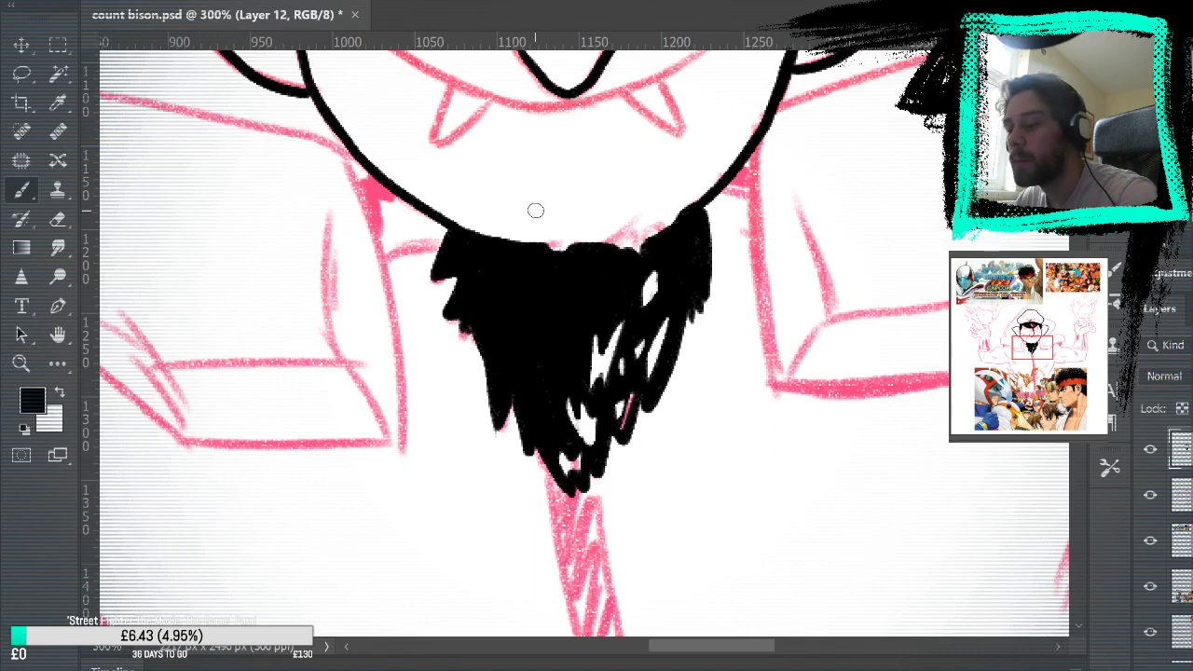
# Hide the pink sketch layer, examine the inked hat, face and beard on their own, and show the sketch again.
pyautogui.click(1151, 495)
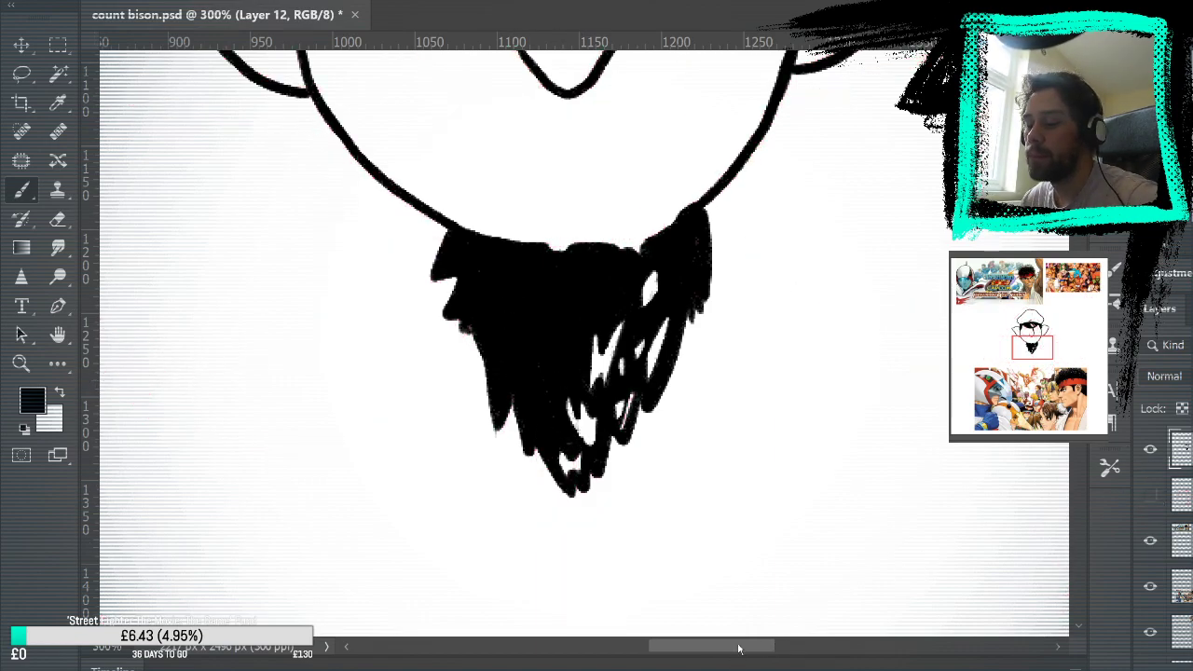
pyautogui.moveTo(739, 647); pyautogui.dragTo(752, 647)
pyautogui.scroll(5, 751, 647)
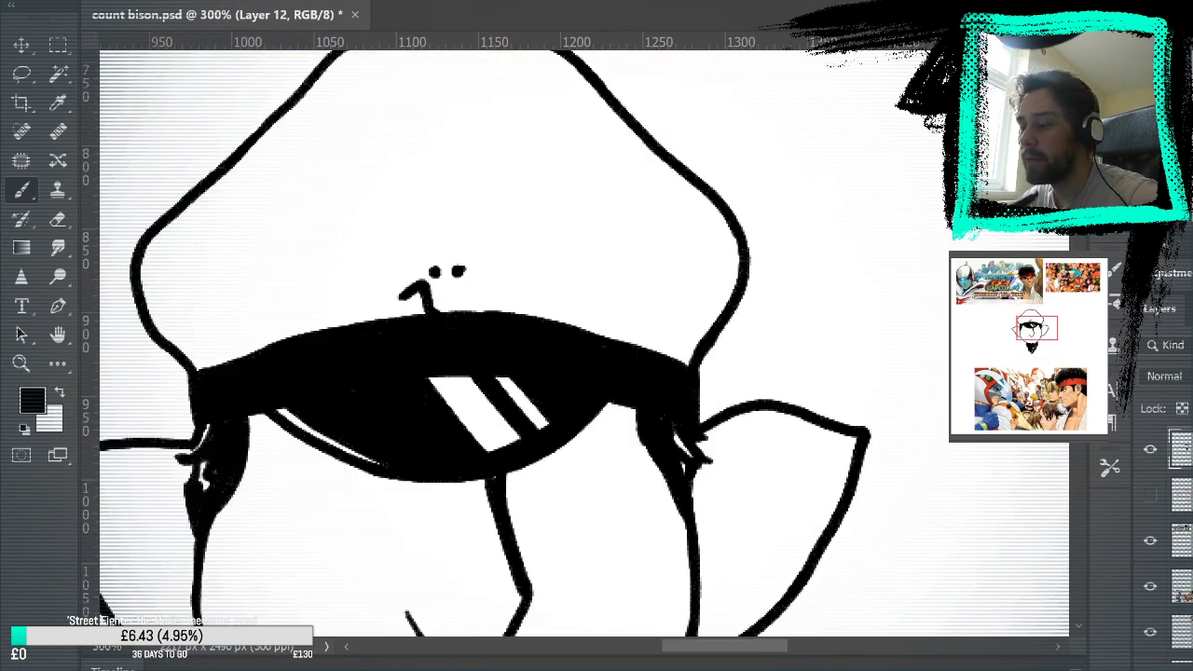
pyautogui.scroll(-5, 583, 343)
pyautogui.scroll(3, 584, 343)
pyautogui.scroll(-7, 583, 343)
pyautogui.scroll(1, 583, 343)
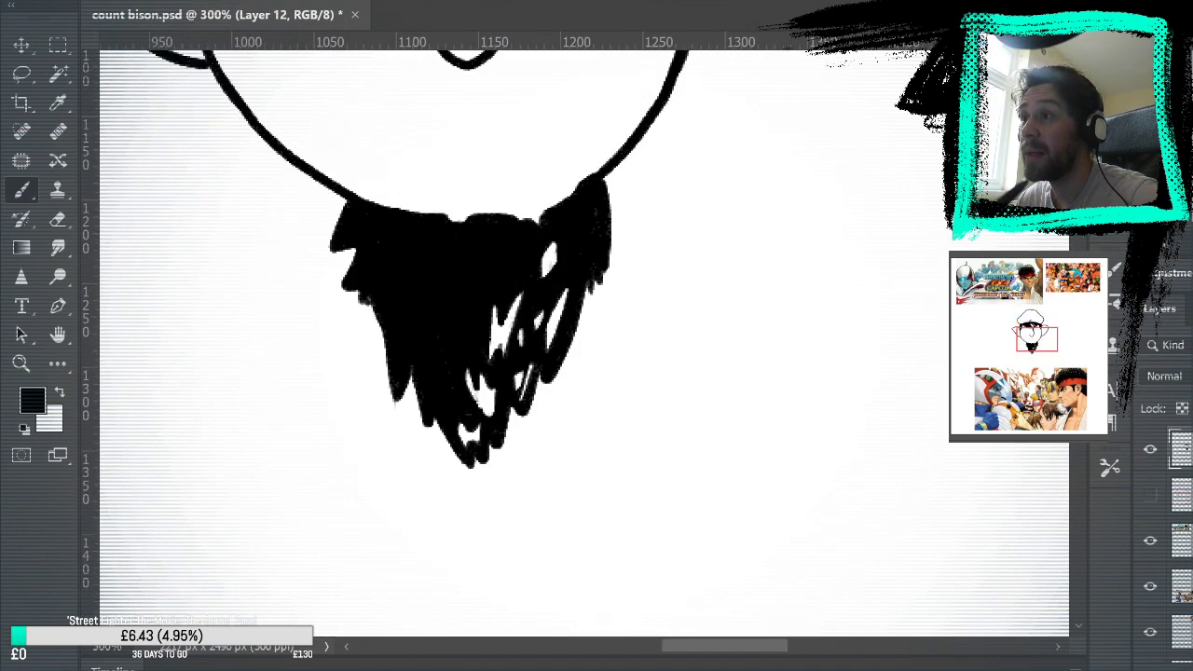
pyautogui.scroll(5, 584, 343)
pyautogui.scroll(-4, 583, 343)
pyautogui.scroll(4, 584, 343)
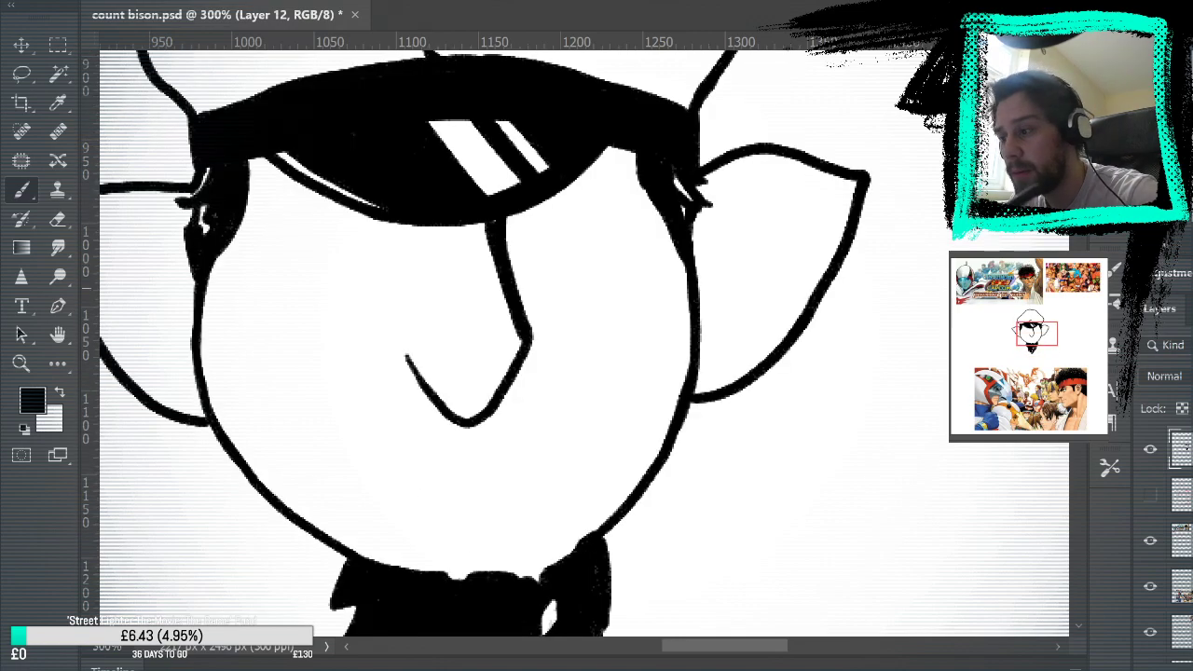
pyautogui.scroll(-5, 583, 343)
pyautogui.scroll(1, 583, 343)
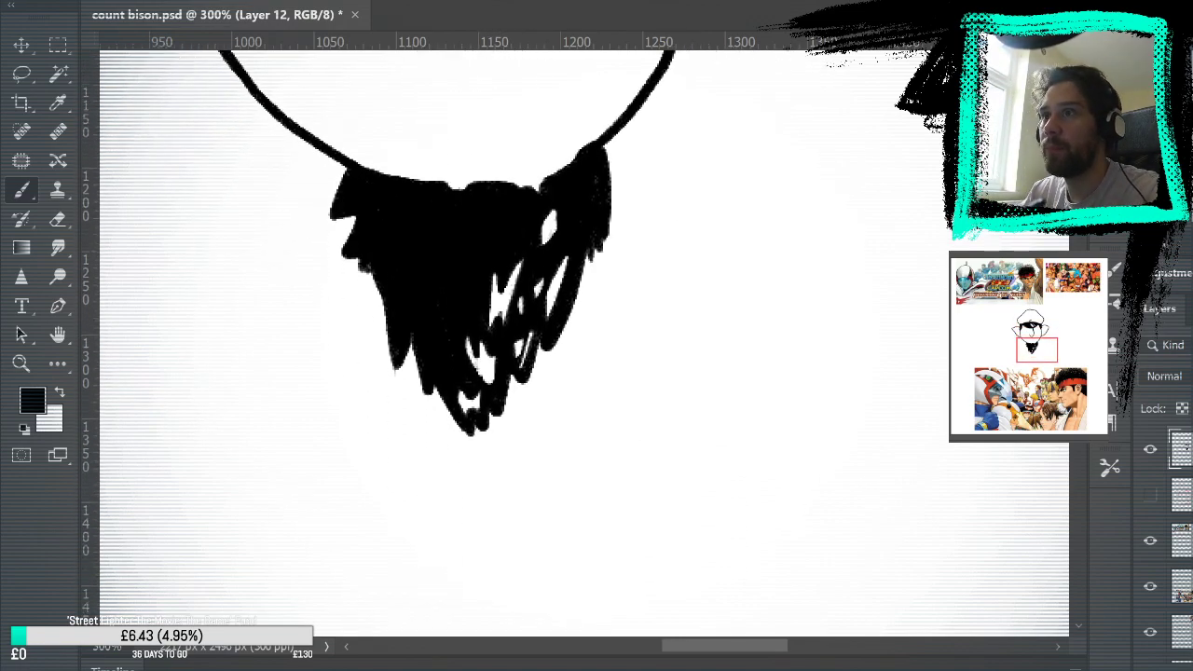
pyautogui.click(1150, 495)
pyautogui.press('z')
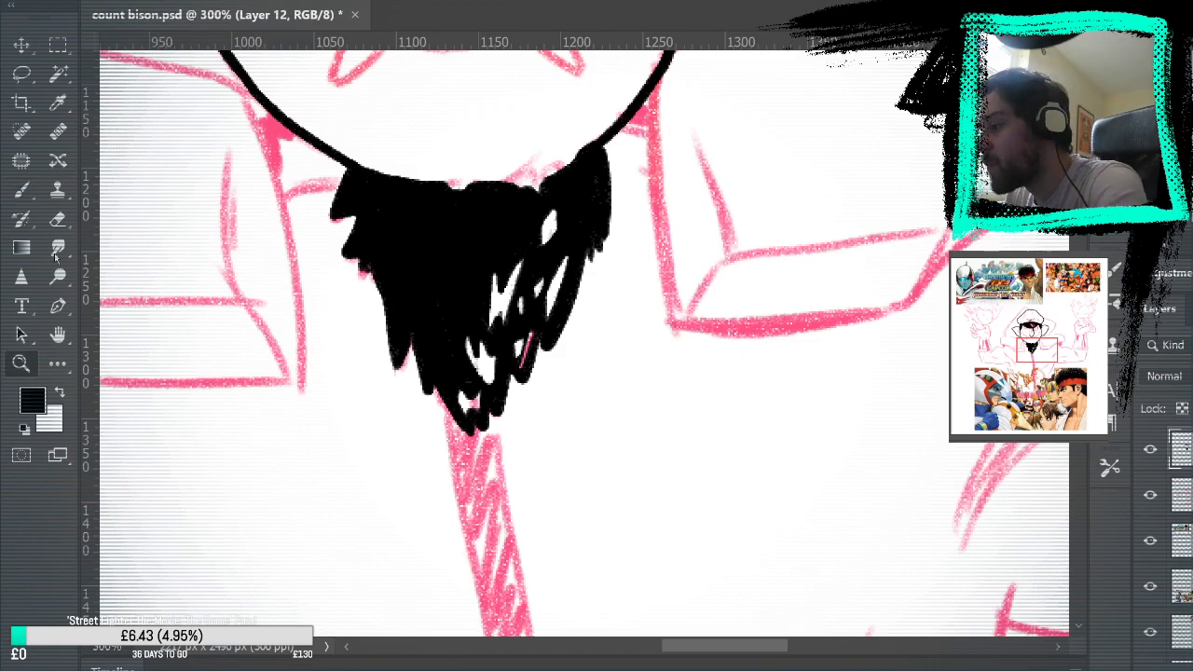
pyautogui.keyDown('alt'); pyautogui.click(445, 138); pyautogui.keyUp('alt')
pyautogui.keyDown('alt'); pyautogui.click(665, 192); pyautogui.keyUp('alt')
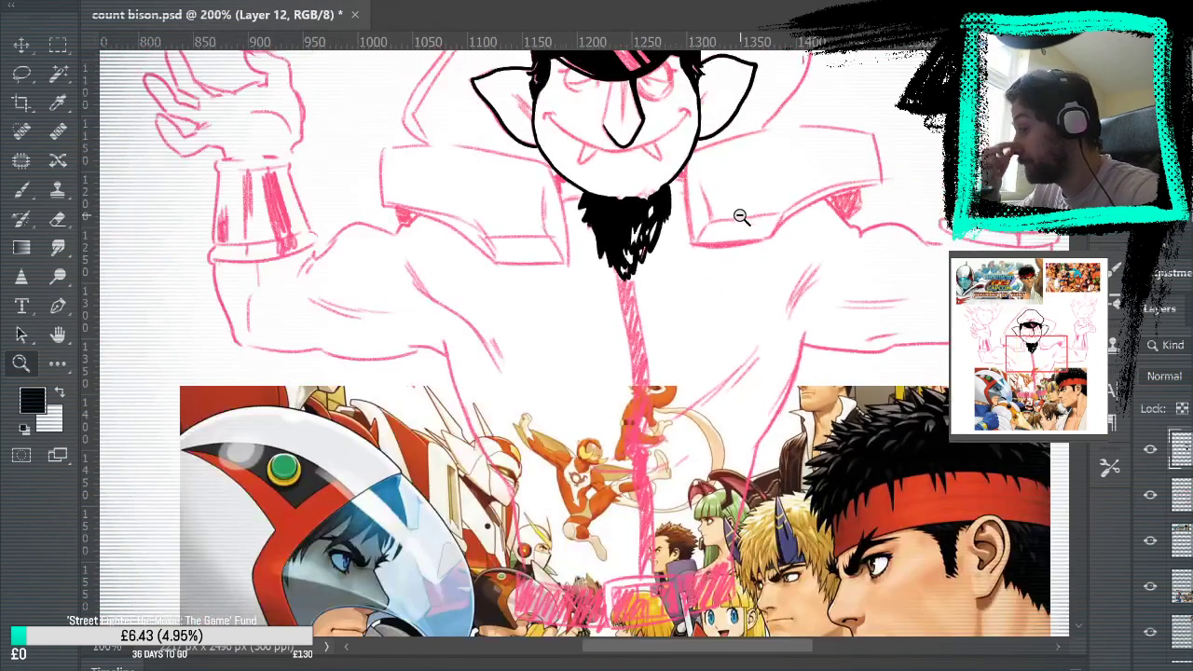
pyautogui.press('h')
pyautogui.moveTo(767, 186); pyautogui.dragTo(644, 322)
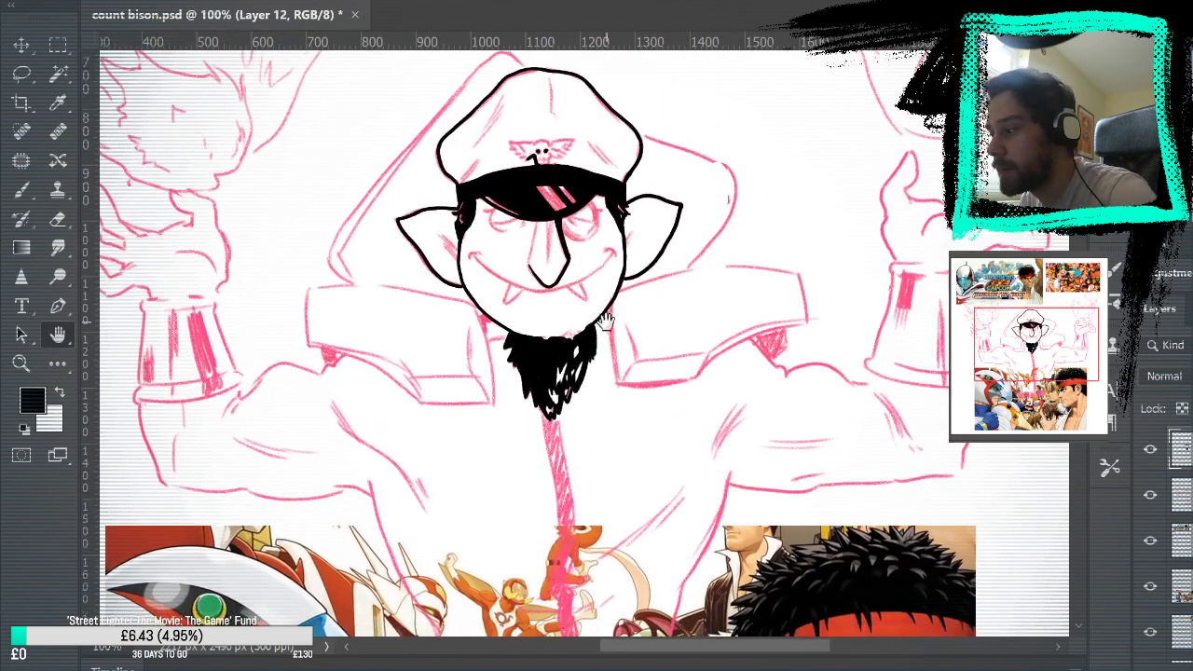
pyautogui.press('z')
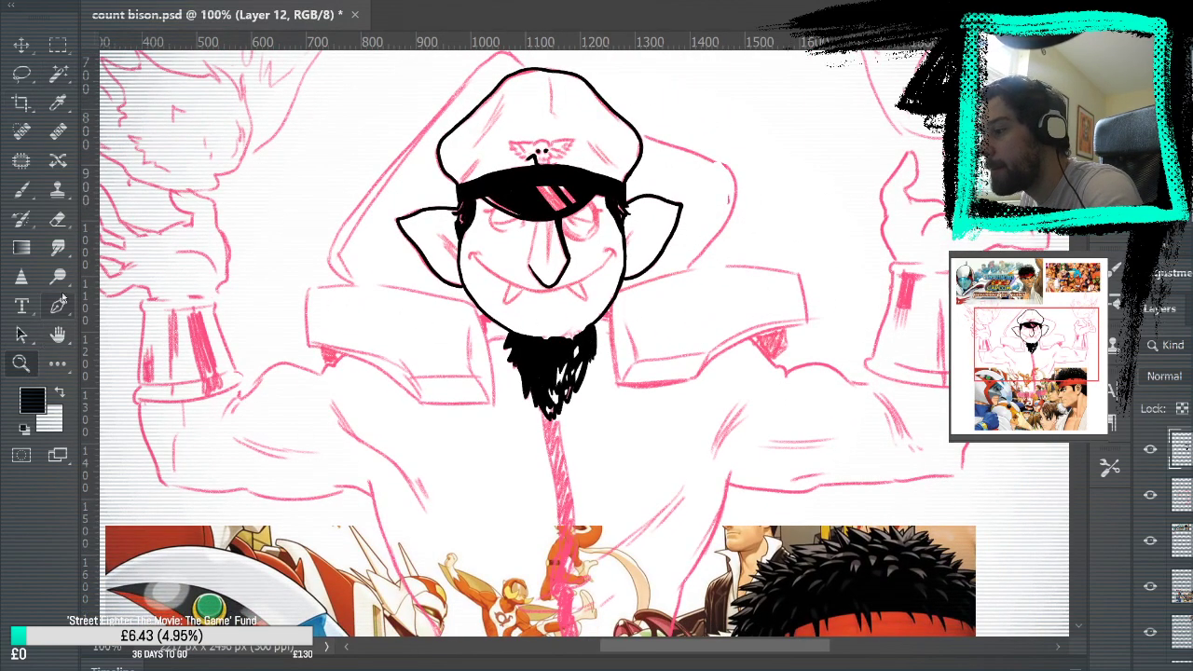
pyautogui.click(697, 320)
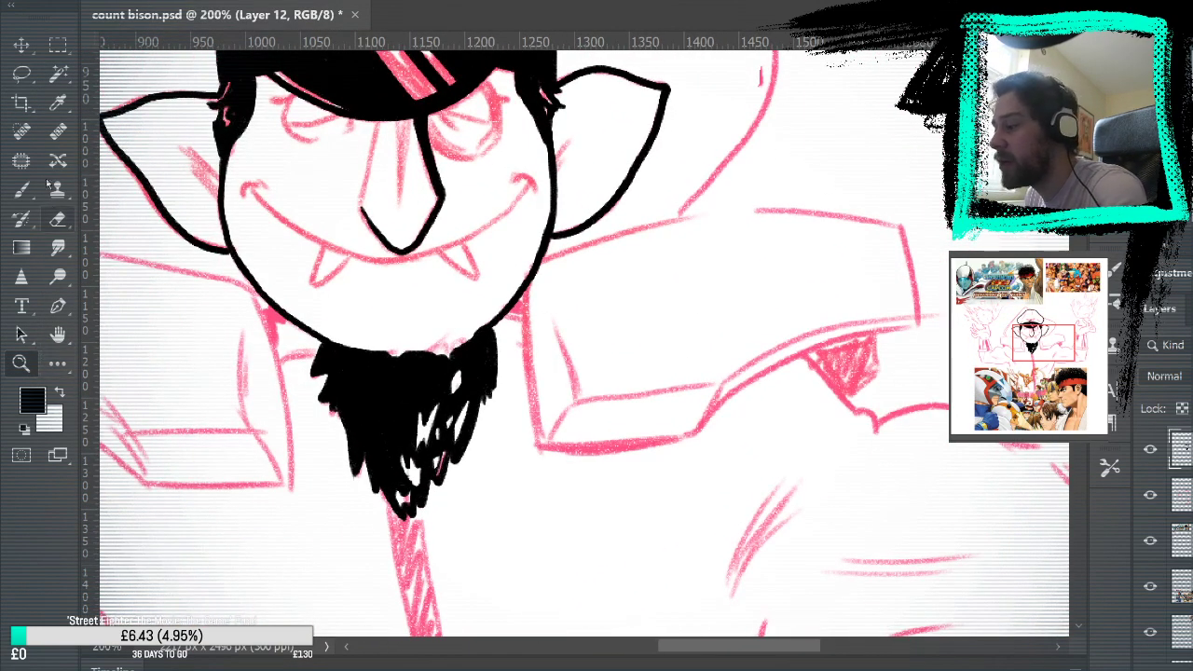
pyautogui.click(21, 189)
pyautogui.moveTo(790, 299); pyautogui.dragTo(812, 408)
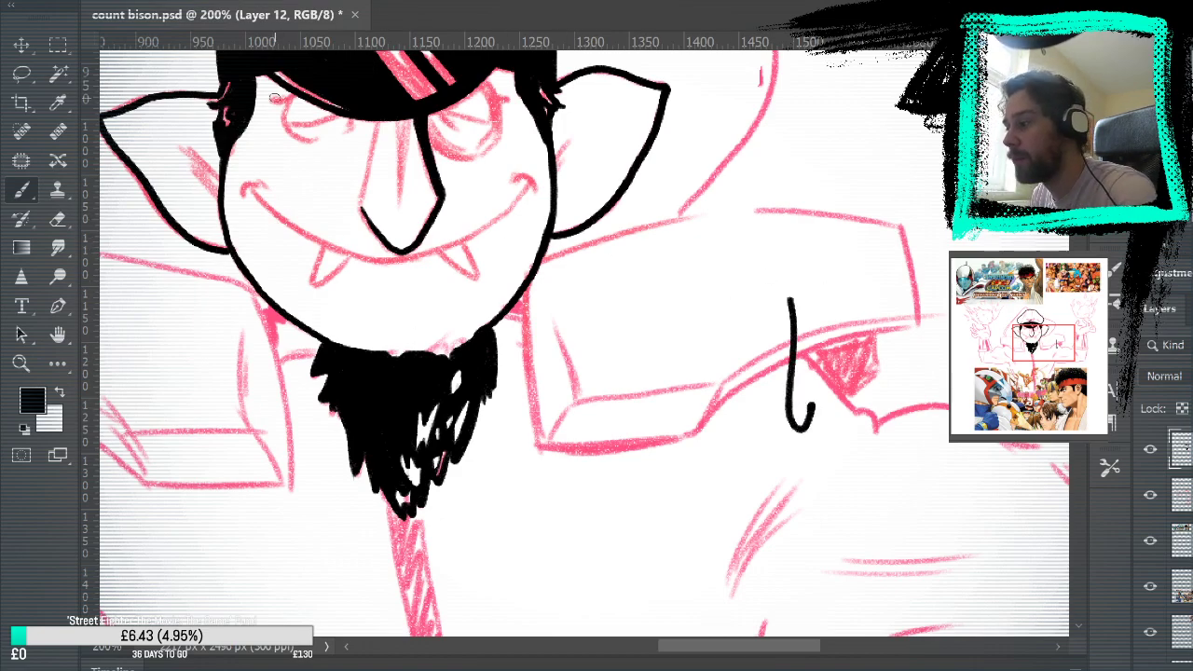
pyautogui.click(58, 219)
pyautogui.moveTo(767, 408)
pyautogui.mouseDown()
pyautogui.moveTo(800, 345)
pyautogui.moveTo(793, 419)
pyautogui.mouseUp()
# Ink the inner vertical edge of the right-hand shoulder pad, running down from the jaw beside the beard.
pyautogui.click(57, 334)
pyautogui.moveTo(763, 333); pyautogui.dragTo(677, 331)
pyautogui.press('b')
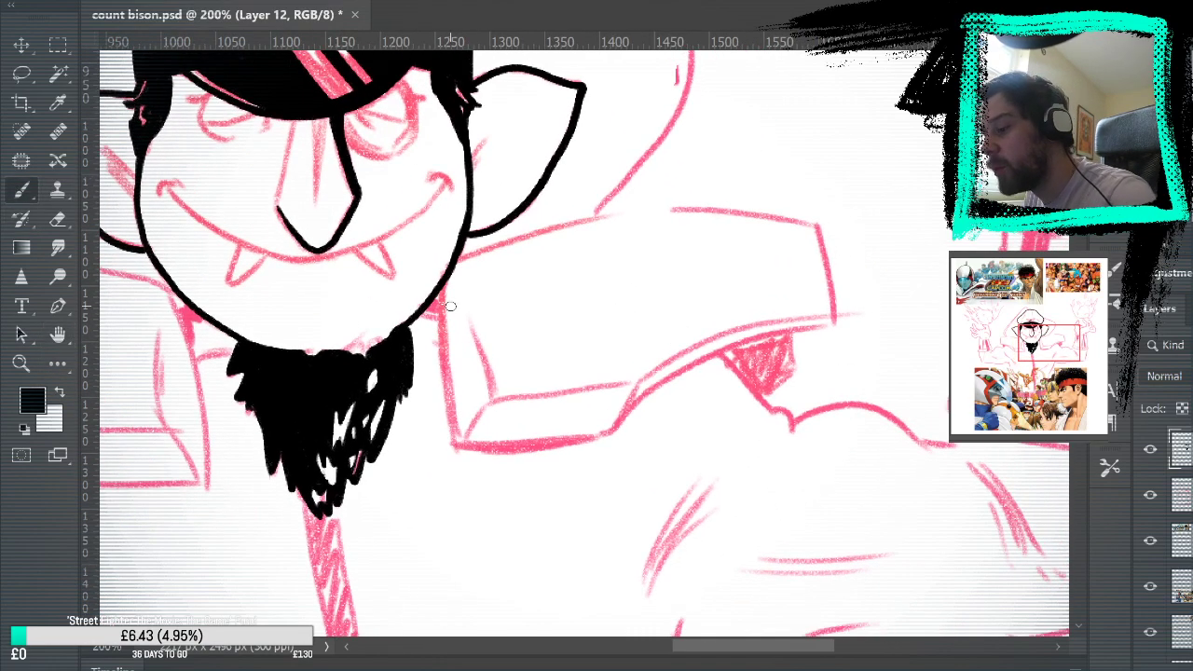
pyautogui.moveTo(441, 286)
pyautogui.mouseDown()
pyautogui.moveTo(458, 473)
pyautogui.moveTo(451, 445)
pyautogui.mouseUp()
pyautogui.press('e')
pyautogui.press('b')
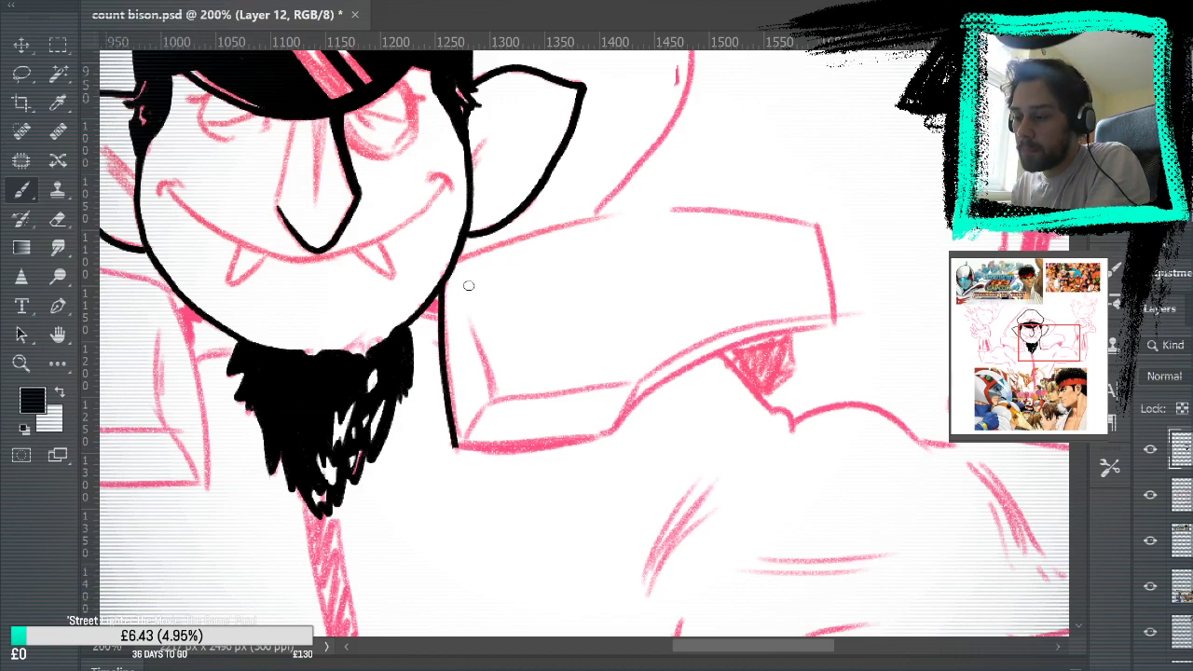
pyautogui.moveTo(459, 262)
pyautogui.mouseDown()
pyautogui.moveTo(486, 248)
pyautogui.moveTo(784, 224)
pyautogui.moveTo(835, 248)
pyautogui.moveTo(609, 204)
pyautogui.moveTo(767, 222)
pyautogui.moveTo(618, 239)
pyautogui.moveTo(559, 222)
pyautogui.moveTo(585, 218)
pyautogui.moveTo(456, 256)
pyautogui.mouseUp()
pyautogui.click(57, 218)
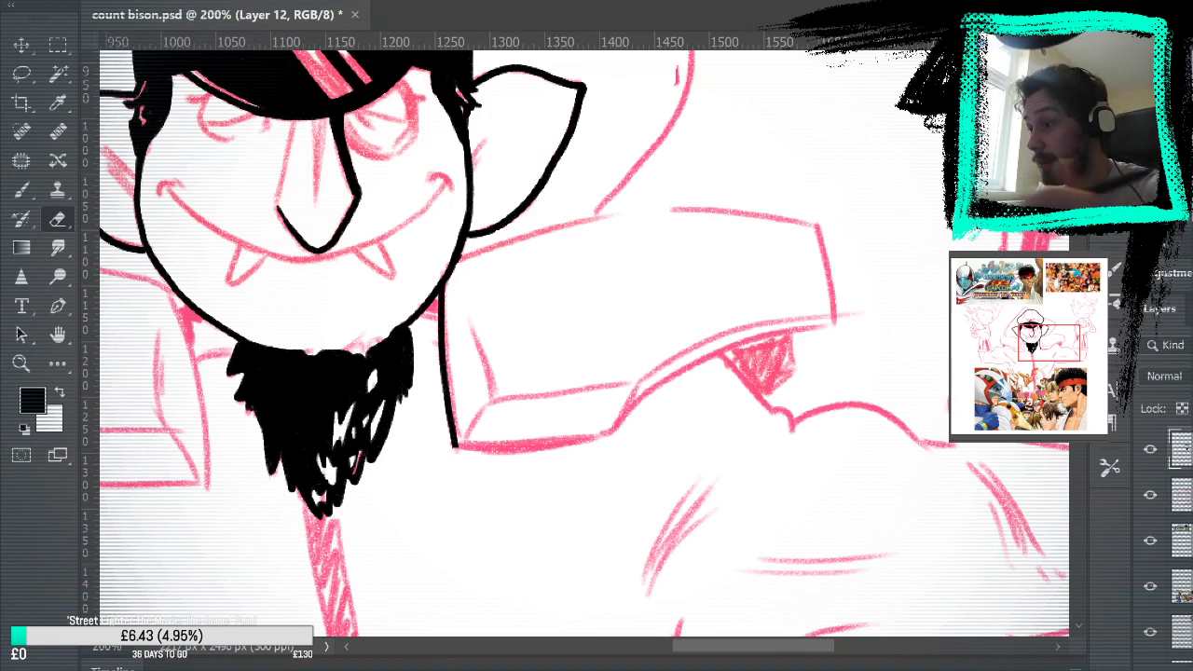
pyautogui.press('b')
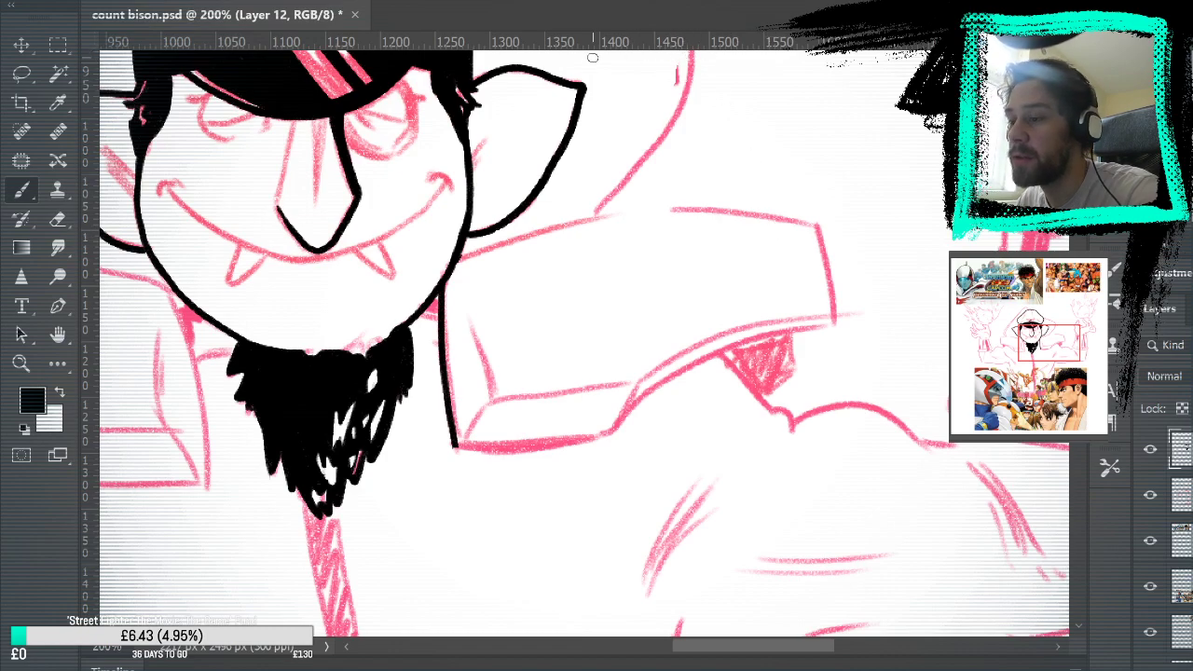
pyautogui.press('space')
pyautogui.moveTo(677, 256); pyautogui.dragTo(813, 271)
pyautogui.moveTo(758, 326)
pyautogui.mouseDown()
pyautogui.moveTo(826, 212)
pyautogui.moveTo(826, 423)
pyautogui.moveTo(866, 504)
pyautogui.mouseUp()
pyautogui.hotkey('ctrl', 'z')
pyautogui.press('space')
pyautogui.moveTo(764, 341)
pyautogui.mouseDown()
pyautogui.moveTo(796, 413)
pyautogui.moveTo(886, 348)
pyautogui.moveTo(887, 335)
pyautogui.moveTo(866, 458)
pyautogui.moveTo(861, 274)
pyautogui.moveTo(780, 182)
pyautogui.moveTo(671, 172)
pyautogui.mouseUp()
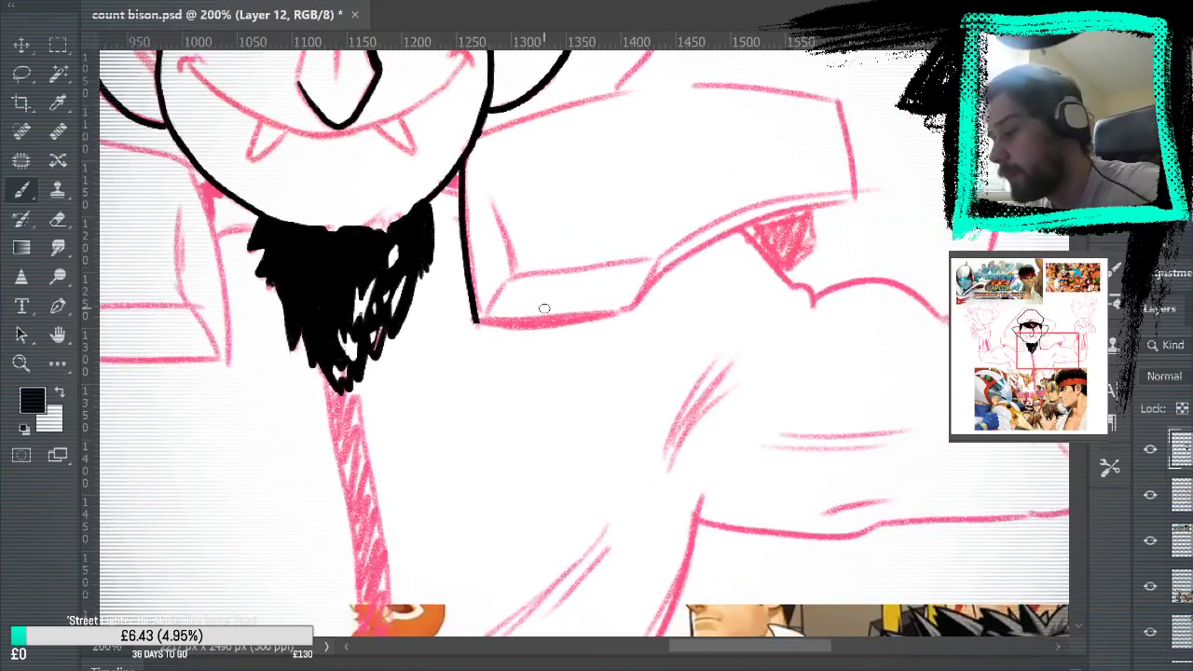
pyautogui.moveTo(475, 323); pyautogui.dragTo(626, 311)
pyautogui.hotkey('ctrl', 'z')
# Ink the curved top edge of the right-hand shoulder pad from the jaw to its outer corner, redoing unsatisfactory strokes.
pyautogui.press('space')
pyautogui.moveTo(515, 159)
pyautogui.mouseDown()
pyautogui.moveTo(607, 292)
pyautogui.moveTo(603, 311)
pyautogui.mouseUp()
pyautogui.moveTo(451, 257)
pyautogui.mouseDown()
pyautogui.moveTo(585, 220)
pyautogui.moveTo(783, 212)
pyautogui.mouseUp()
pyautogui.hotkey('ctrl', 'z')
pyautogui.moveTo(442, 261); pyautogui.dragTo(793, 217)
pyautogui.hotkey('ctrl', 'z')
pyautogui.moveTo(444, 262)
pyautogui.mouseDown()
pyautogui.moveTo(626, 217)
pyautogui.moveTo(836, 235)
pyautogui.moveTo(808, 216)
pyautogui.moveTo(824, 315)
pyautogui.mouseUp()
pyautogui.hotkey('ctrl', 'z')
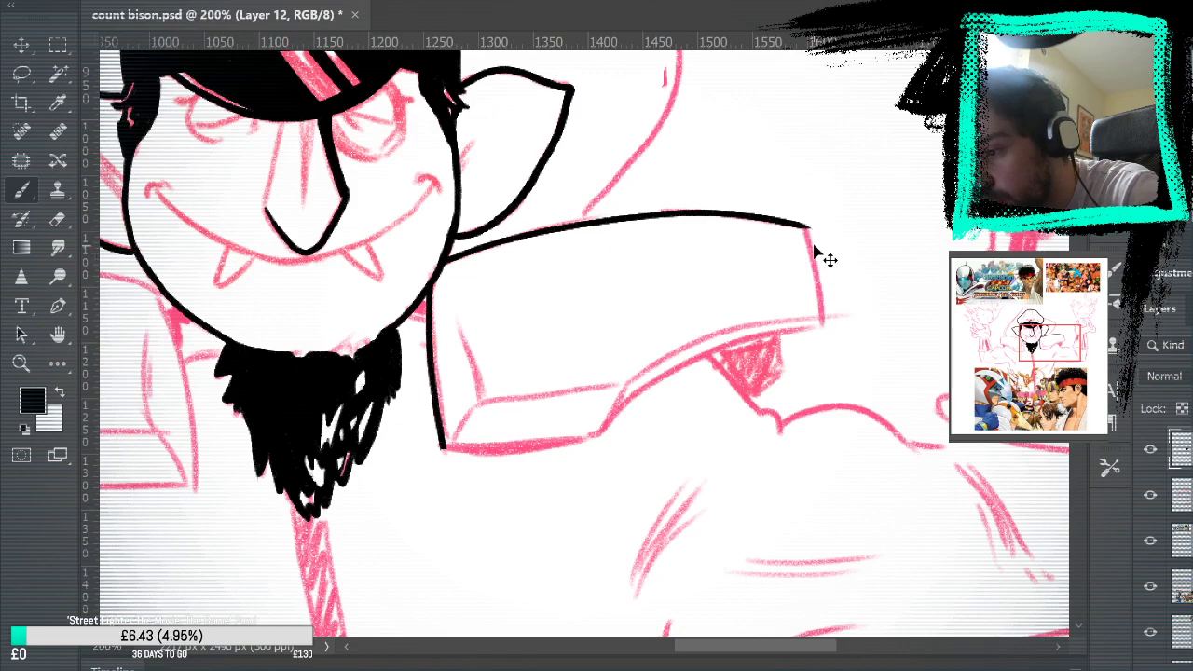
# Ink the short outer edge of the right-hand shoulder pad down from its upper corner, redoing the stroke until it fits.
pyautogui.moveTo(808, 228); pyautogui.dragTo(825, 326)
pyautogui.hotkey('ctrl', 'z')
pyautogui.moveTo(806, 224); pyautogui.dragTo(824, 324)
pyautogui.hotkey('ctrl', 'z')
pyautogui.moveTo(806, 224); pyautogui.dragTo(823, 325)
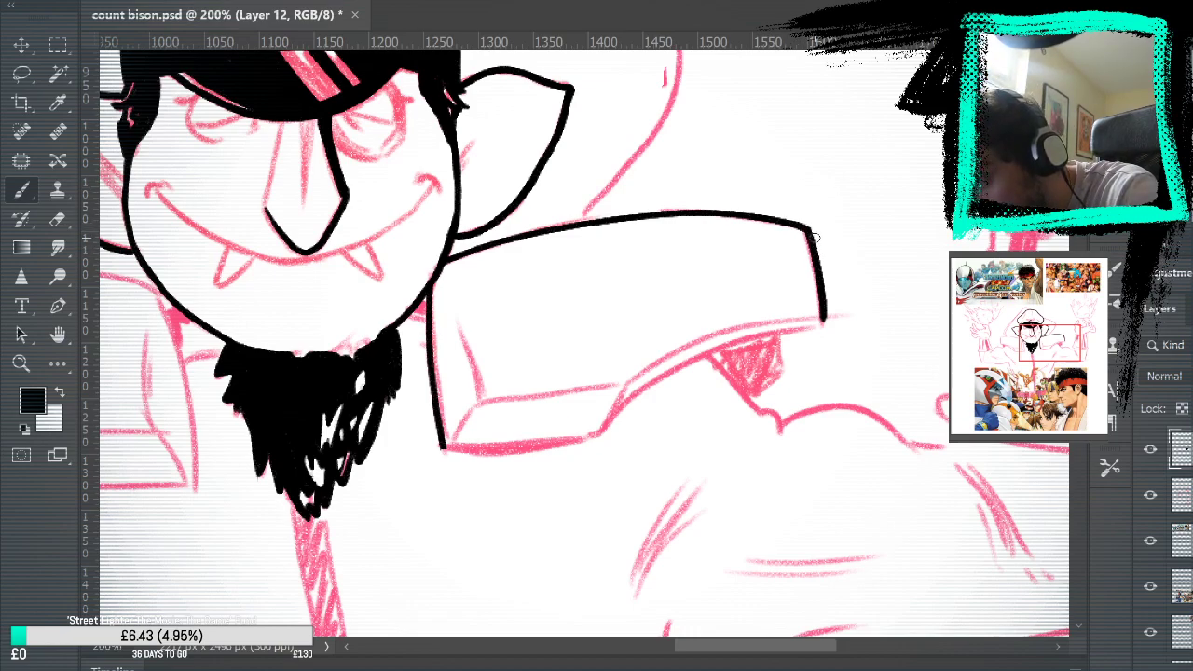
# Ink the large collar outline behind the right-hand ear, from the hat's edge down to the shoulder pad.
pyautogui.moveTo(830, 281); pyautogui.dragTo(943, 429)
pyautogui.moveTo(536, 130)
pyautogui.mouseDown()
pyautogui.moveTo(705, 204)
pyautogui.moveTo(726, 233)
pyautogui.moveTo(697, 343)
pyautogui.mouseUp()
pyautogui.moveTo(638, 410); pyautogui.dragTo(709, 328)
pyautogui.moveTo(842, 234)
pyautogui.mouseDown()
pyautogui.moveTo(895, 164)
pyautogui.moveTo(923, 227)
pyautogui.mouseUp()
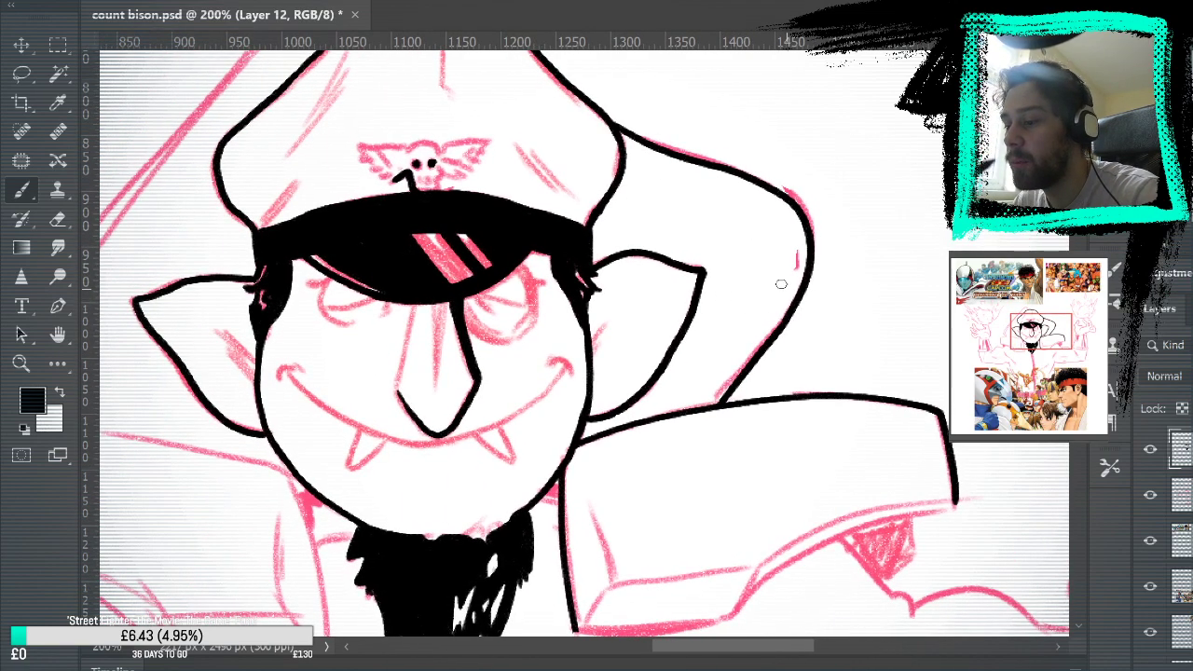
pyautogui.moveTo(911, 148)
pyautogui.mouseDown()
pyautogui.moveTo(843, 337)
pyautogui.moveTo(973, 244)
pyautogui.mouseUp()
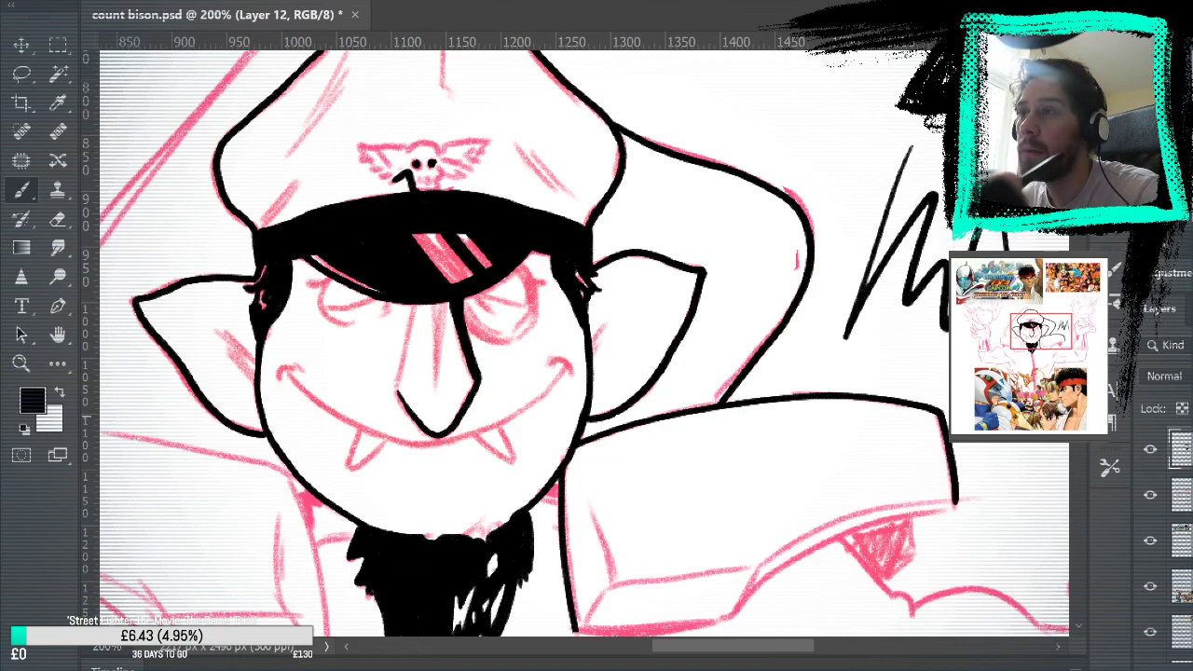
pyautogui.hscroll(-10, 842, 80)
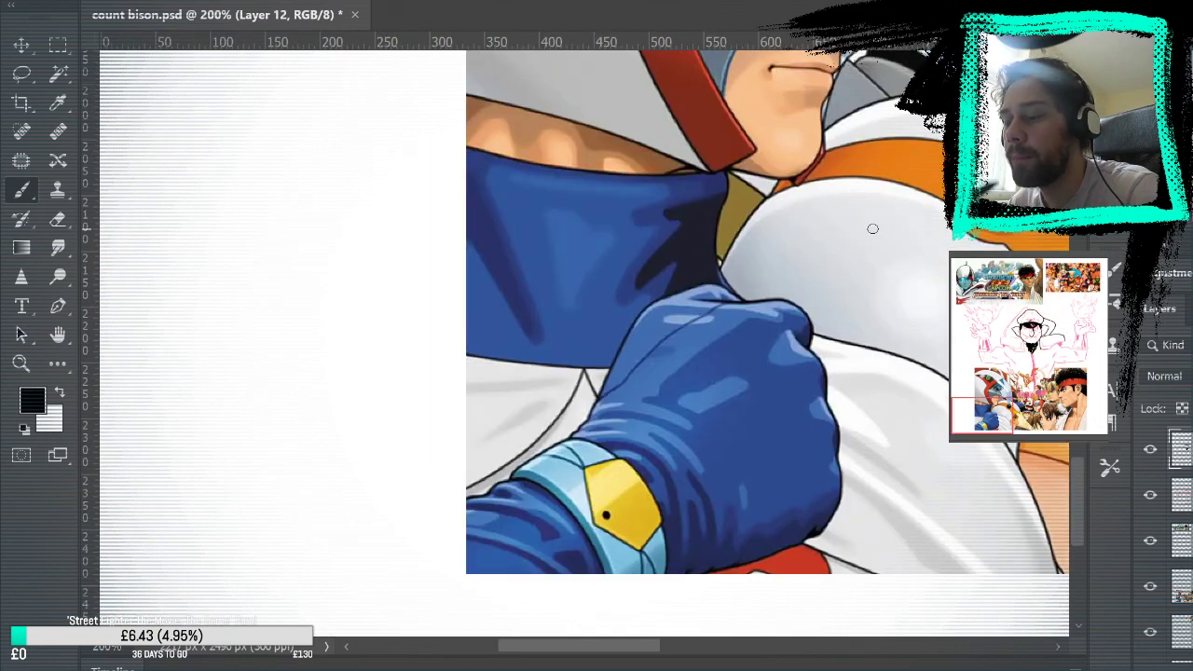
pyautogui.scroll(3, 872, 227)
pyautogui.hscroll(10, 873, 228)
pyautogui.moveTo(786, 285)
pyautogui.mouseDown()
pyautogui.moveTo(896, 241)
pyautogui.moveTo(838, 252)
pyautogui.mouseUp()
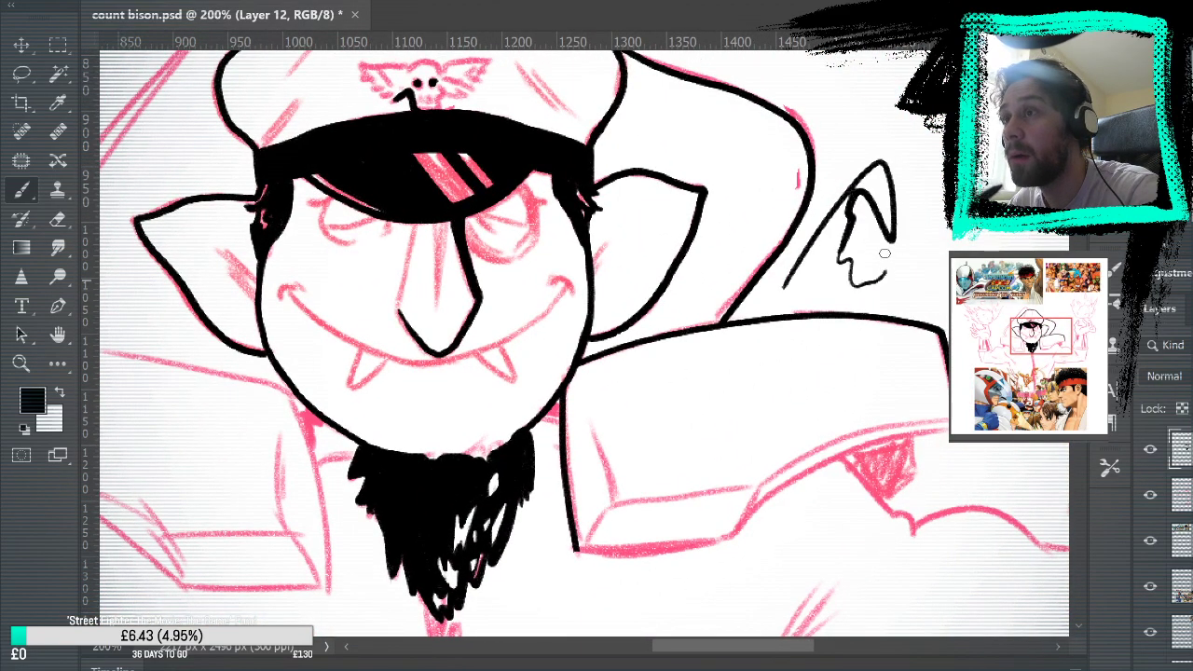
pyautogui.hotkey('ctrl', 'z')
pyautogui.hotkey('ctrl', 'z')
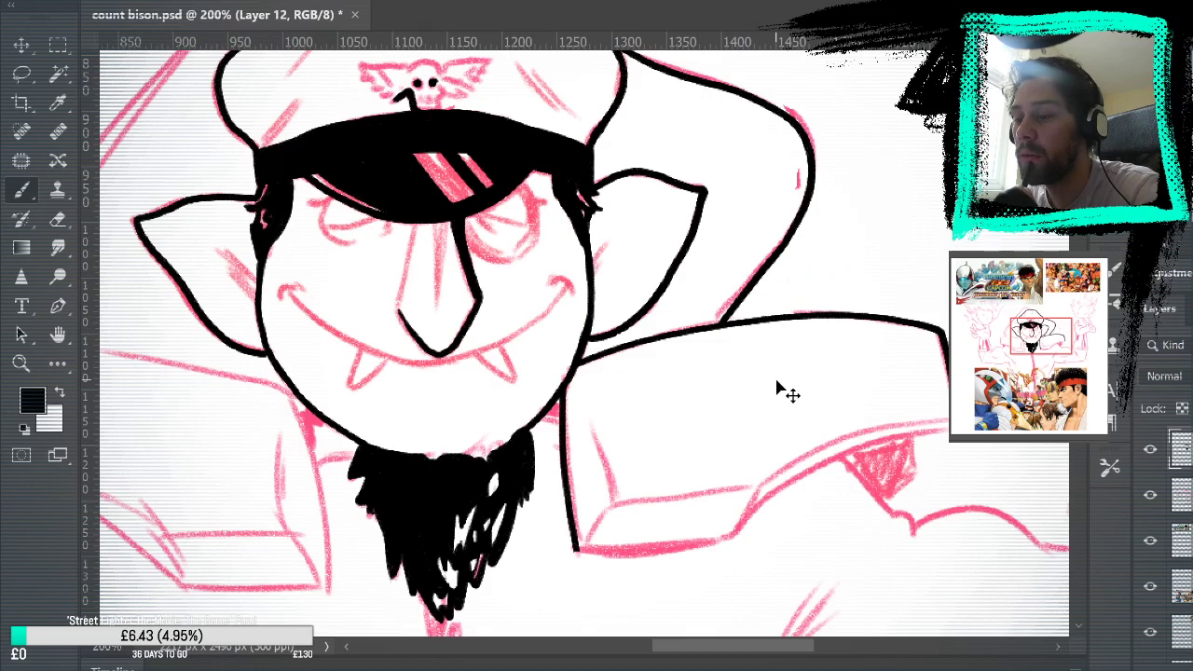
# Hide the sketch layer to check the inked collar and shoulder pad, and show the sketch again.
pyautogui.moveTo(776, 380)
pyautogui.mouseDown()
pyautogui.moveTo(867, 364)
pyautogui.moveTo(860, 307)
pyautogui.mouseUp()
pyautogui.click(1151, 495)
pyautogui.moveTo(929, 478)
pyautogui.mouseDown()
pyautogui.moveTo(929, 292)
pyautogui.moveTo(906, 446)
pyautogui.mouseUp()
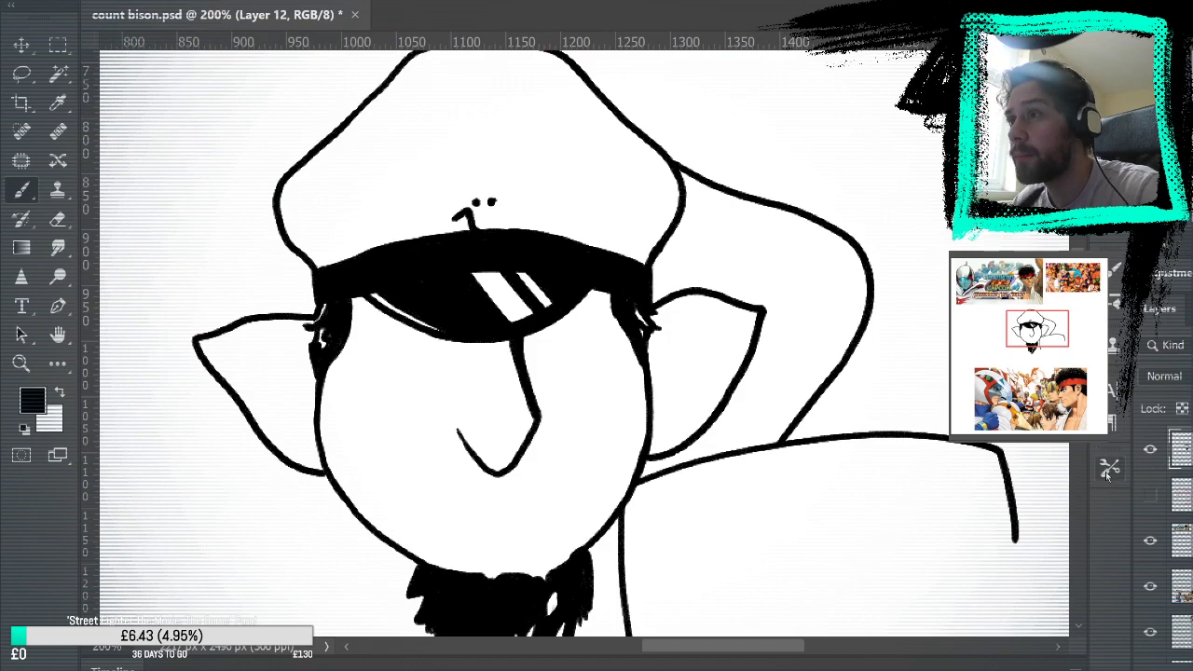
pyautogui.click(1150, 495)
# Ink the lower edge of the right-hand shoulder pad, from its outer corner along the curve to the inner corner, closing the outline.
pyautogui.moveTo(937, 494)
pyautogui.mouseDown()
pyautogui.moveTo(836, 319)
pyautogui.moveTo(805, 234)
pyautogui.mouseUp()
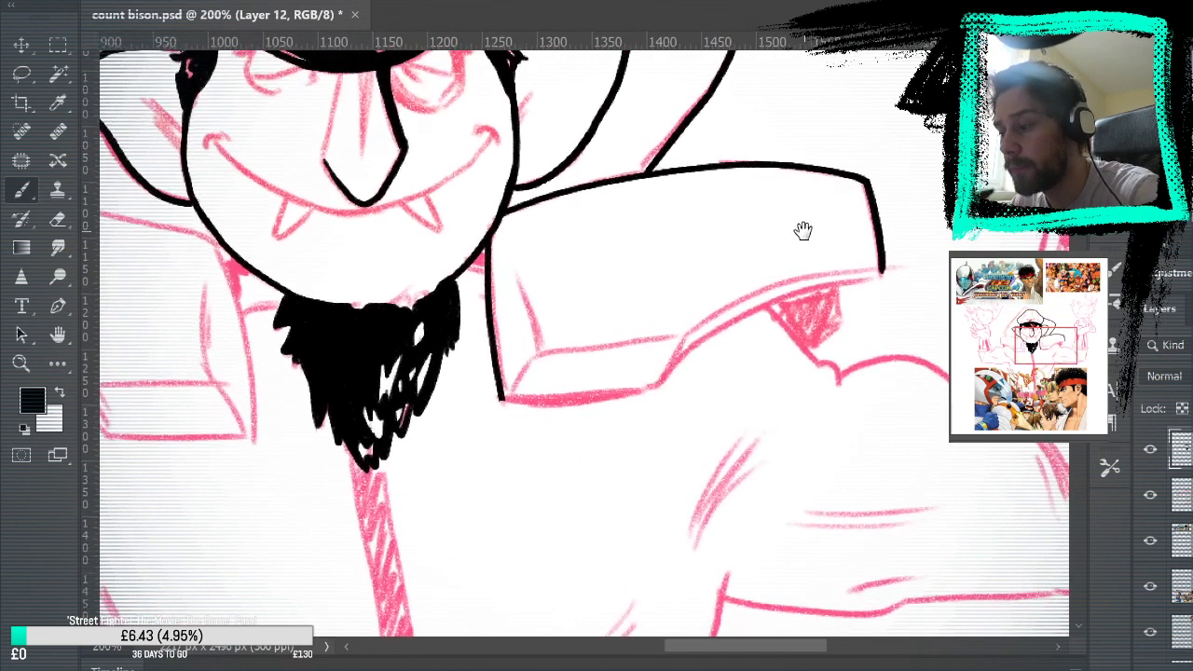
pyautogui.moveTo(657, 385)
pyautogui.mouseDown()
pyautogui.moveTo(771, 299)
pyautogui.moveTo(855, 280)
pyautogui.mouseUp()
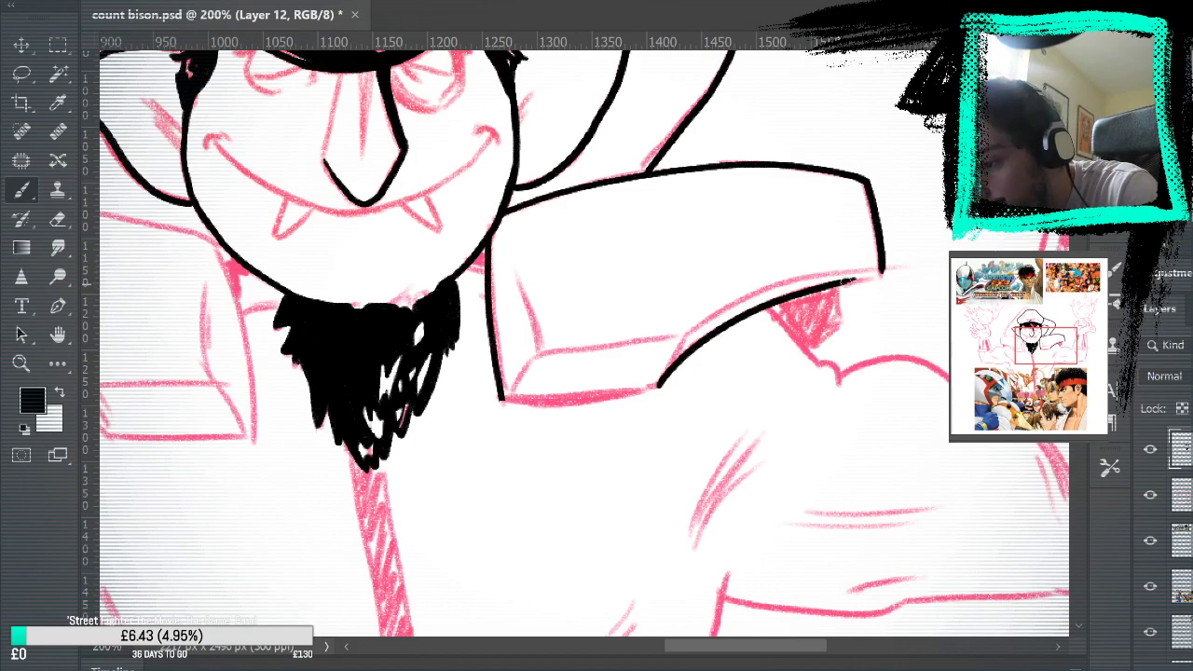
pyautogui.moveTo(885, 240)
pyautogui.mouseDown()
pyautogui.moveTo(874, 278)
pyautogui.moveTo(886, 275)
pyautogui.moveTo(885, 259)
pyautogui.moveTo(843, 288)
pyautogui.moveTo(877, 289)
pyautogui.mouseUp()
pyautogui.hotkey('ctrl', 'z')
pyautogui.hotkey('ctrl', 'z')
pyautogui.hotkey('ctrl', 'z')
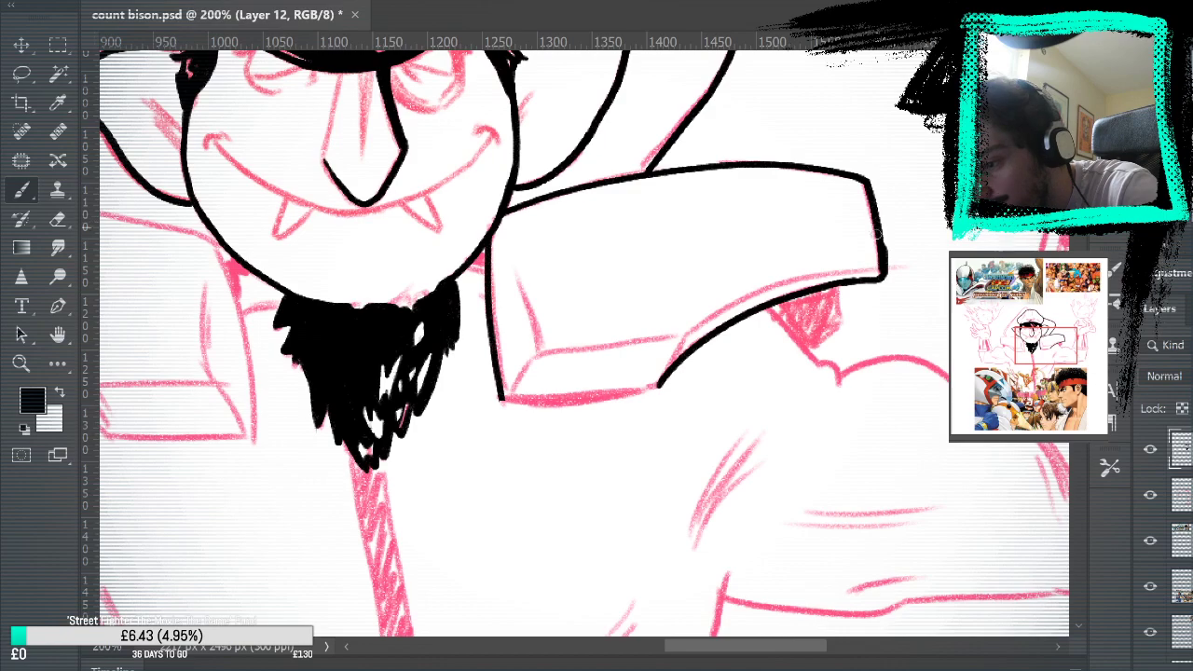
pyautogui.hotkey('ctrl', 'z')
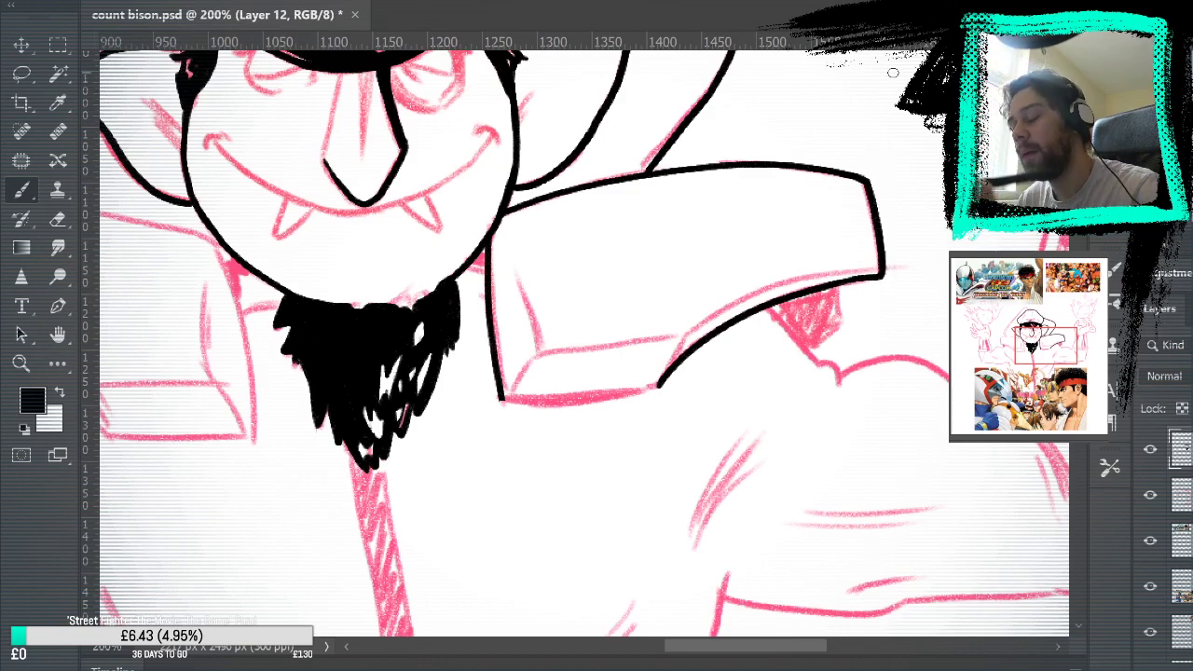
pyautogui.moveTo(502, 401); pyautogui.dragTo(658, 388)
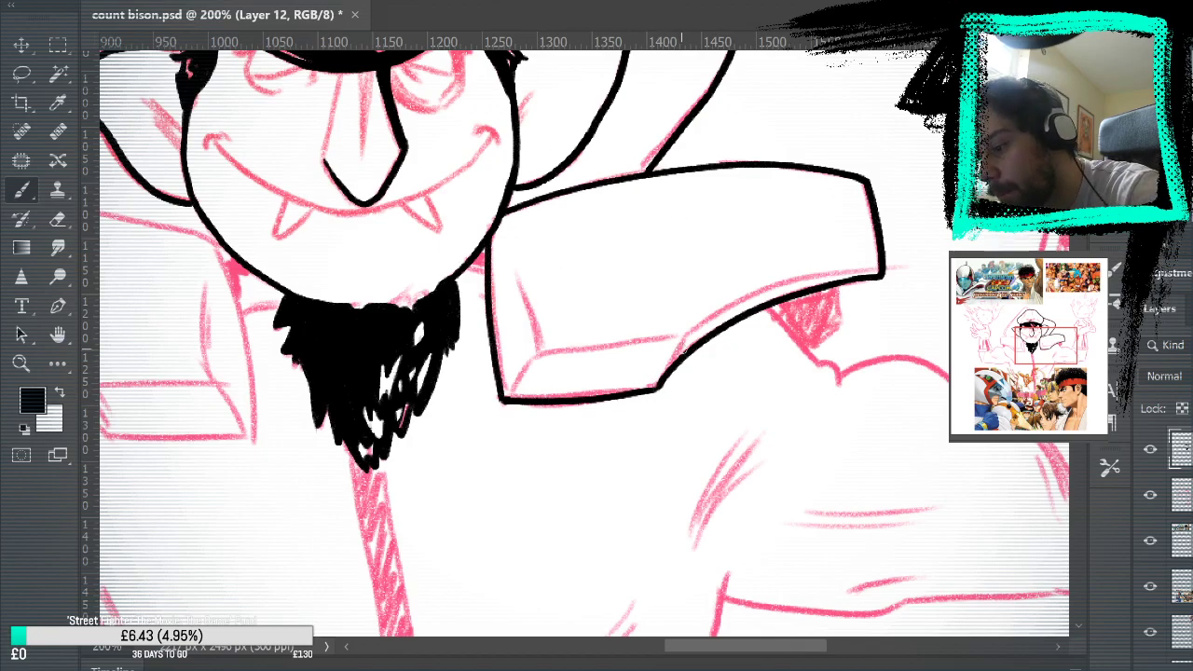
# Ink the inner edge of the left-hand shoulder pad, from under the jaw down to its lower inner corner.
pyautogui.moveTo(807, 434)
pyautogui.mouseDown()
pyautogui.moveTo(833, 448)
pyautogui.moveTo(935, 407)
pyautogui.moveTo(938, 618)
pyautogui.moveTo(977, 486)
pyautogui.moveTo(967, 506)
pyautogui.moveTo(972, 453)
pyautogui.moveTo(954, 447)
pyautogui.moveTo(974, 401)
pyautogui.mouseUp()
pyautogui.moveTo(602, 227)
pyautogui.mouseDown()
pyautogui.moveTo(628, 297)
pyautogui.moveTo(631, 389)
pyautogui.mouseUp()
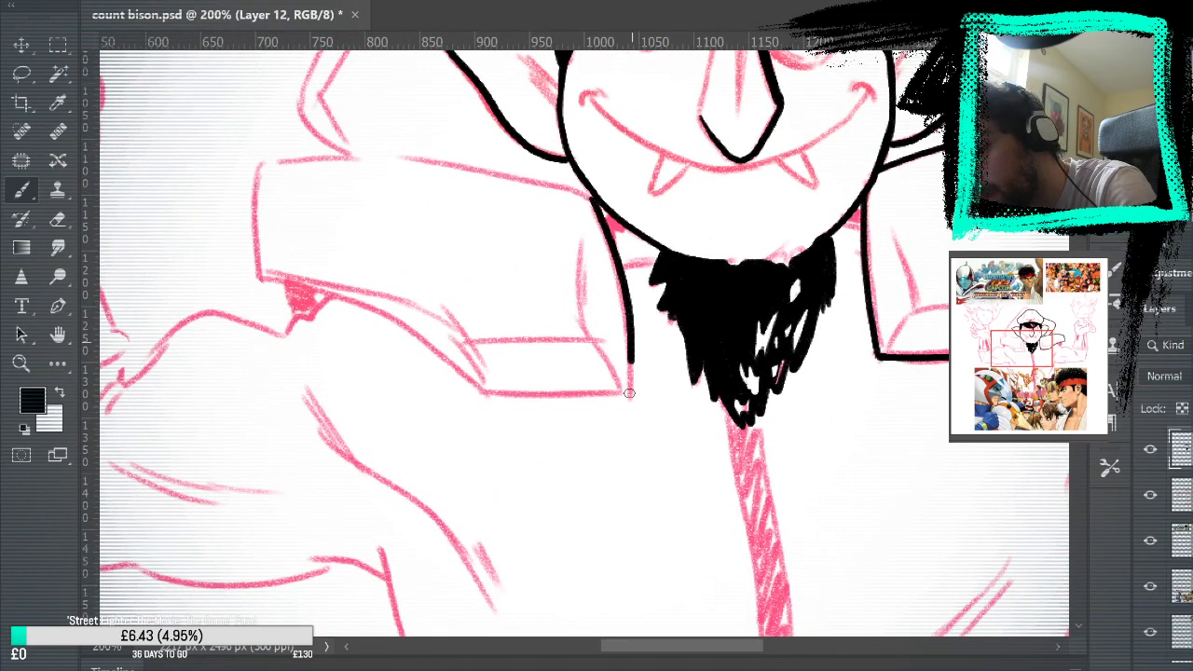
pyautogui.moveTo(858, 369)
pyautogui.mouseDown()
pyautogui.moveTo(877, 620)
pyautogui.moveTo(852, 543)
pyautogui.mouseUp()
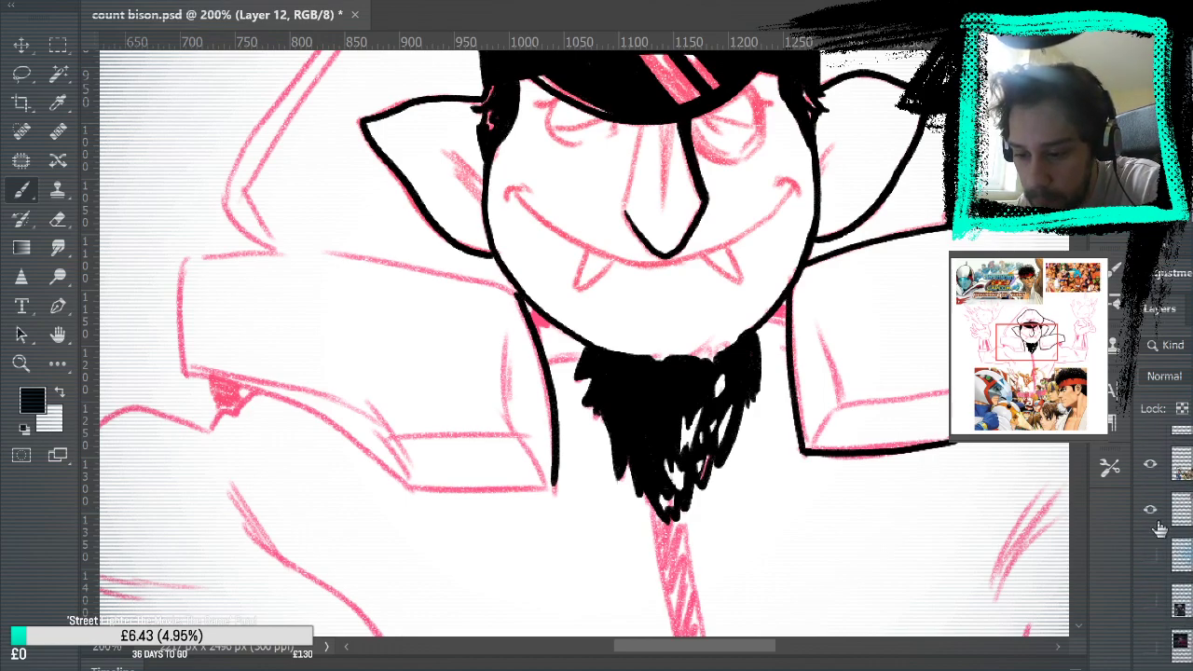
# Fill in the small black shadows between jaw and shoulder pads on both sides, and check them with the sketch layer briefly hidden.
pyautogui.scroll(5, 1165, 550)
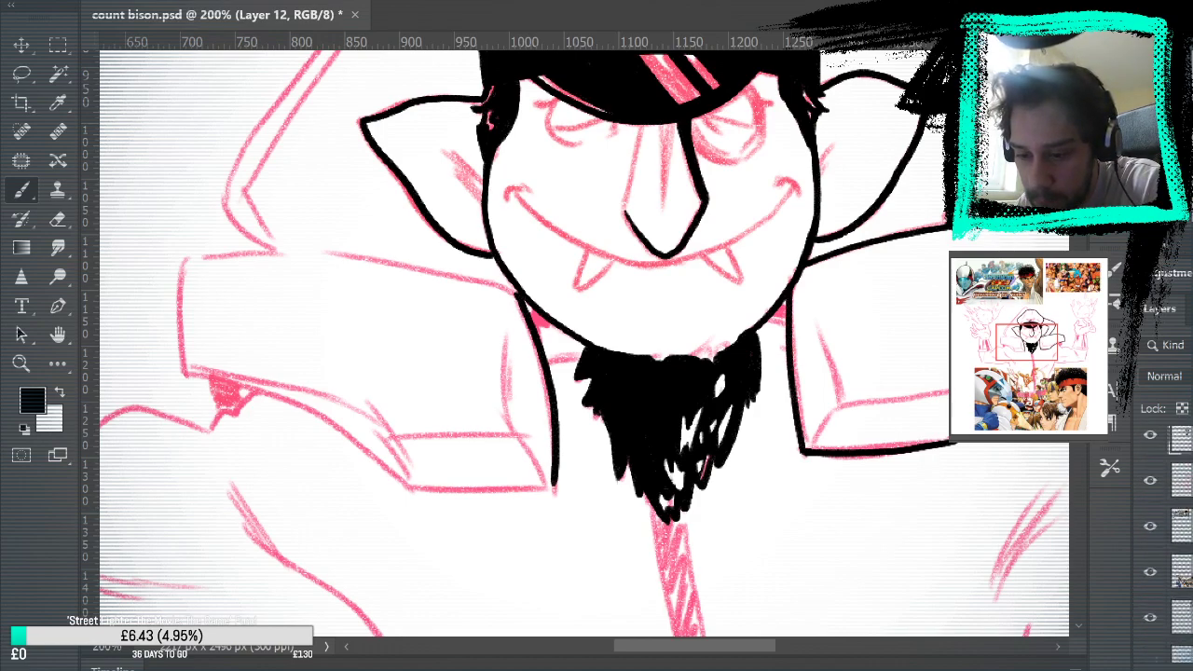
pyautogui.click(1150, 450)
pyautogui.moveTo(950, 271)
pyautogui.mouseDown()
pyautogui.moveTo(897, 547)
pyautogui.moveTo(897, 609)
pyautogui.moveTo(886, 439)
pyautogui.moveTo(938, 572)
pyautogui.moveTo(939, 558)
pyautogui.mouseUp()
pyautogui.click(1150, 449)
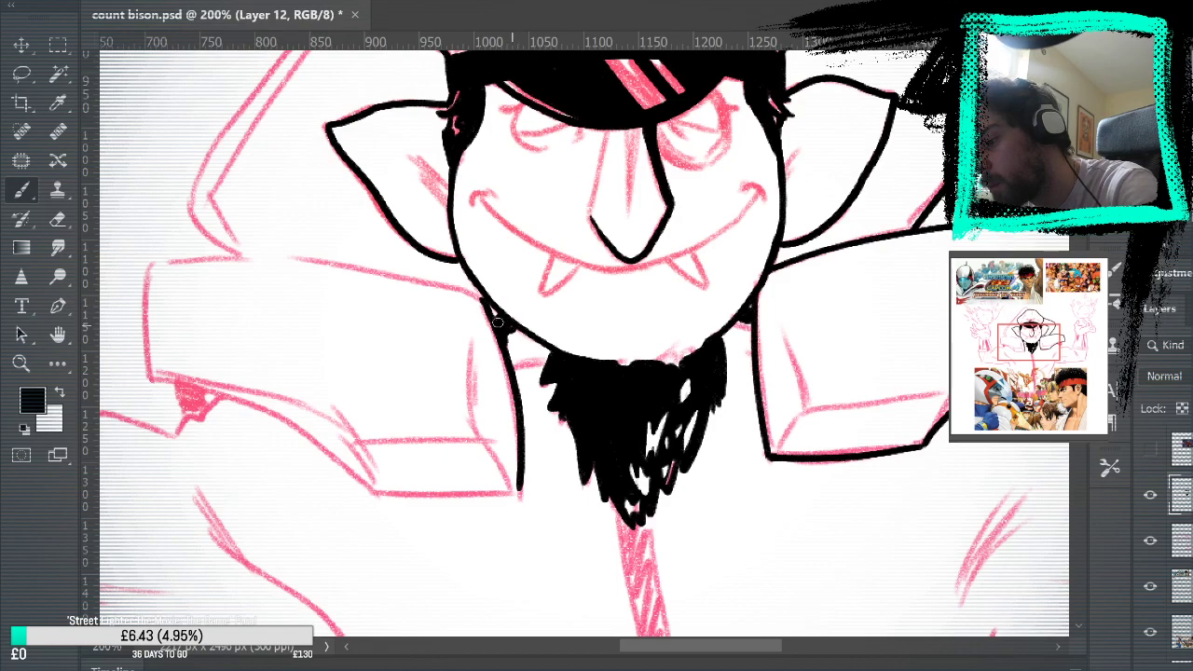
pyautogui.click(1151, 540)
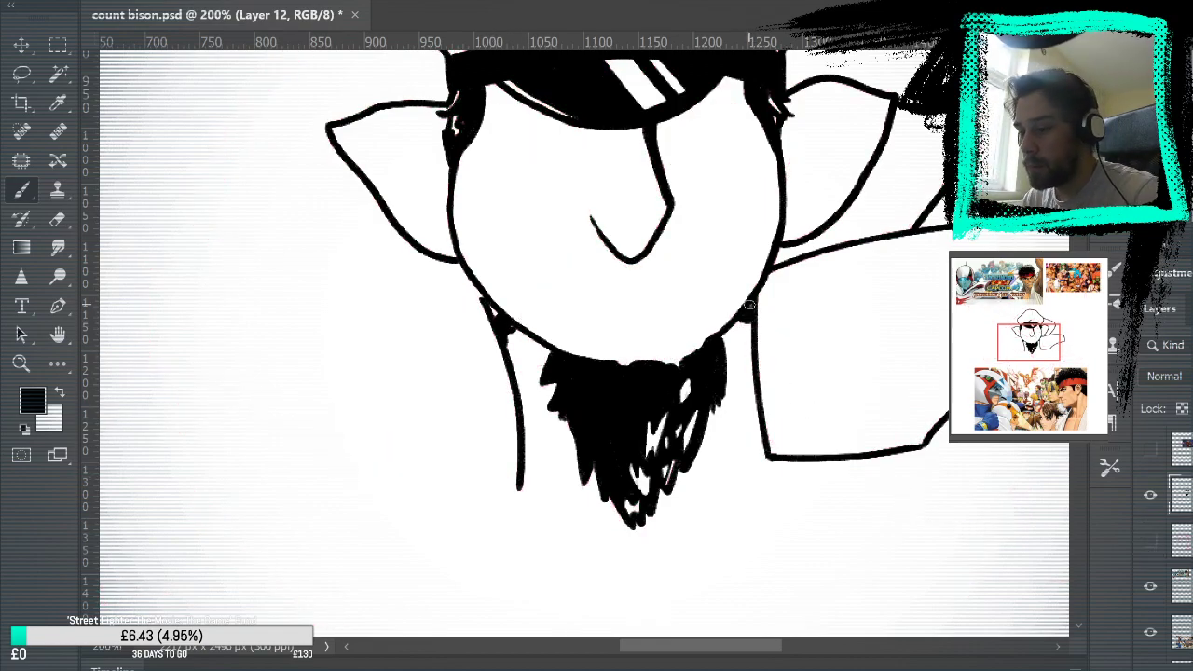
pyautogui.click(1150, 539)
# Hide the lower reference artwork layer that overlaps the torso sketch, undoing the trial stroke on the centre strip.
pyautogui.moveTo(960, 587); pyautogui.dragTo(887, 223)
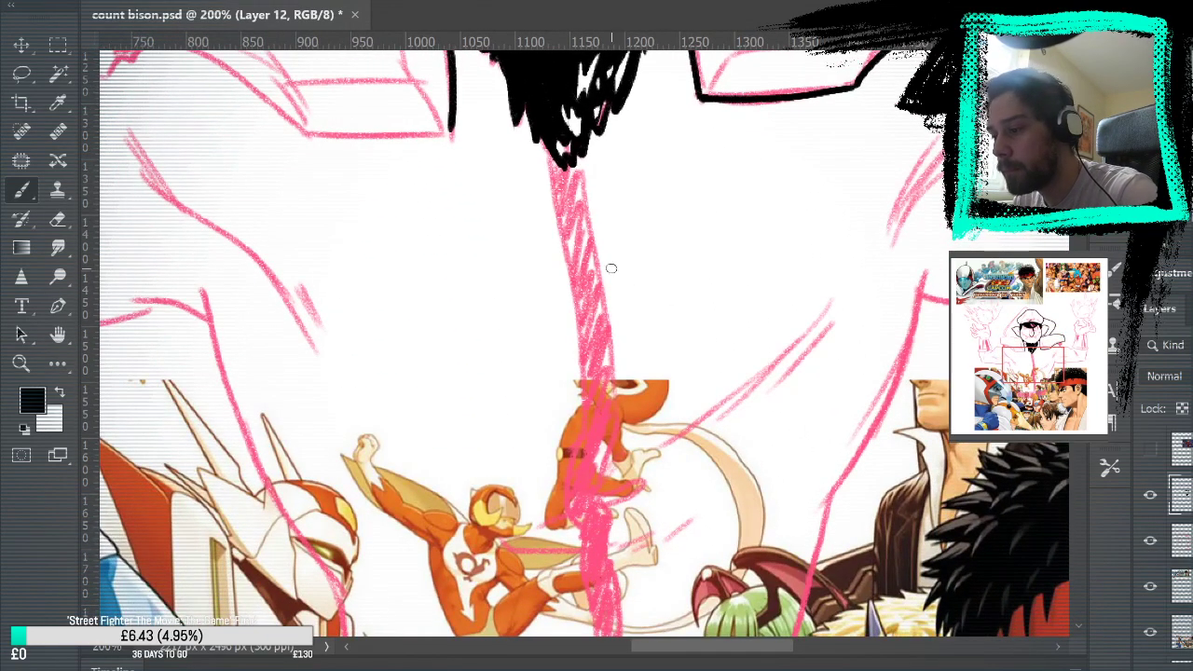
pyautogui.moveTo(552, 157); pyautogui.dragTo(582, 373)
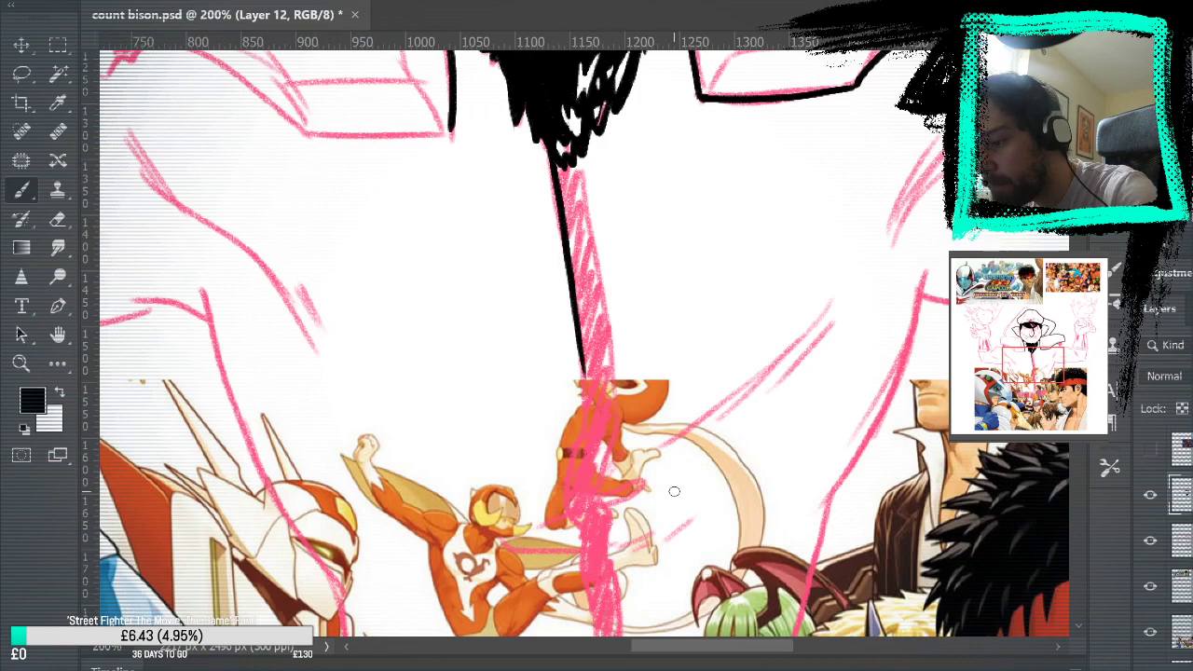
pyautogui.click(1150, 631)
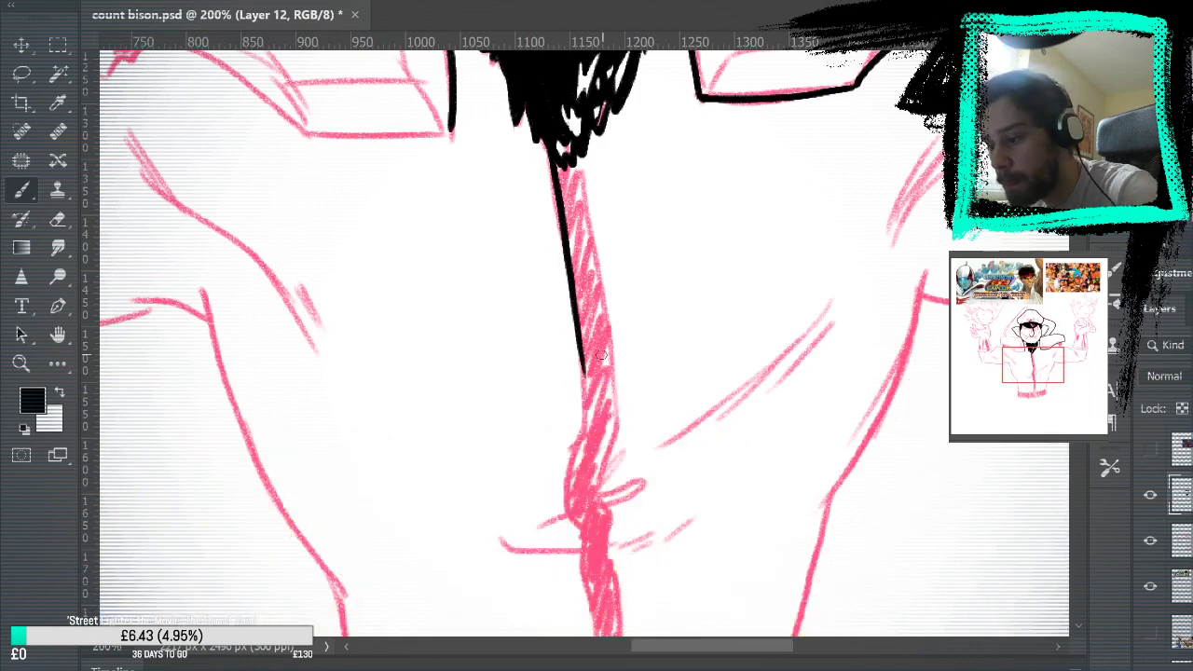
pyautogui.hotkey('ctrl', 'z')
pyautogui.hotkey('ctrl', 'z')
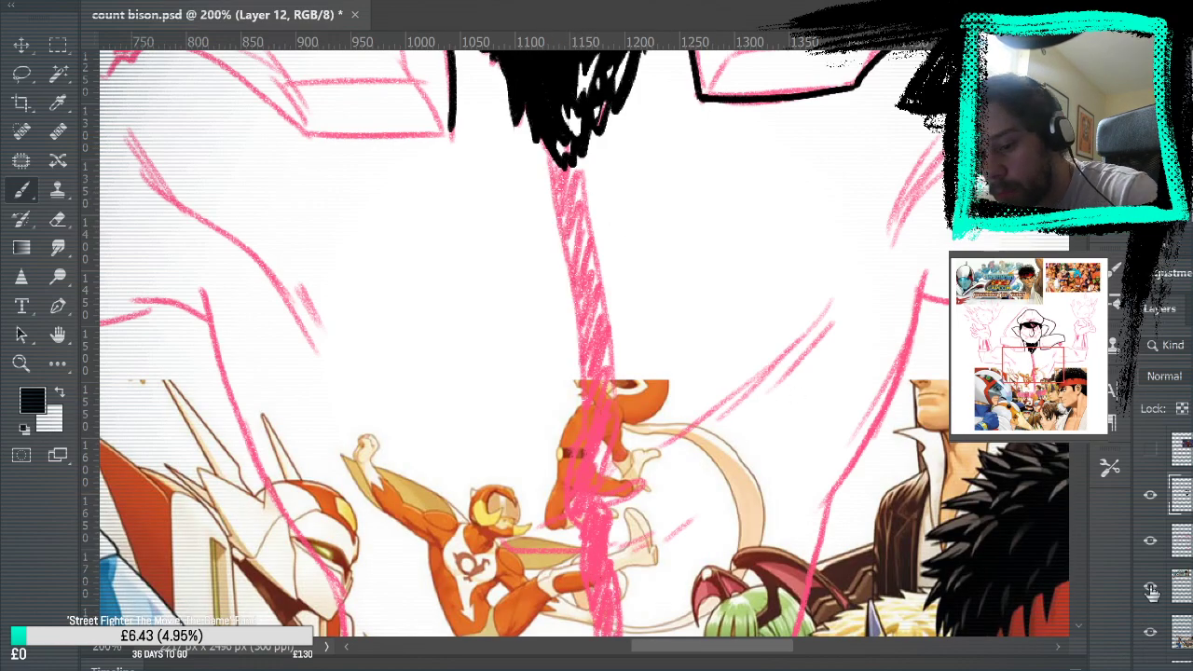
pyautogui.click(1150, 631)
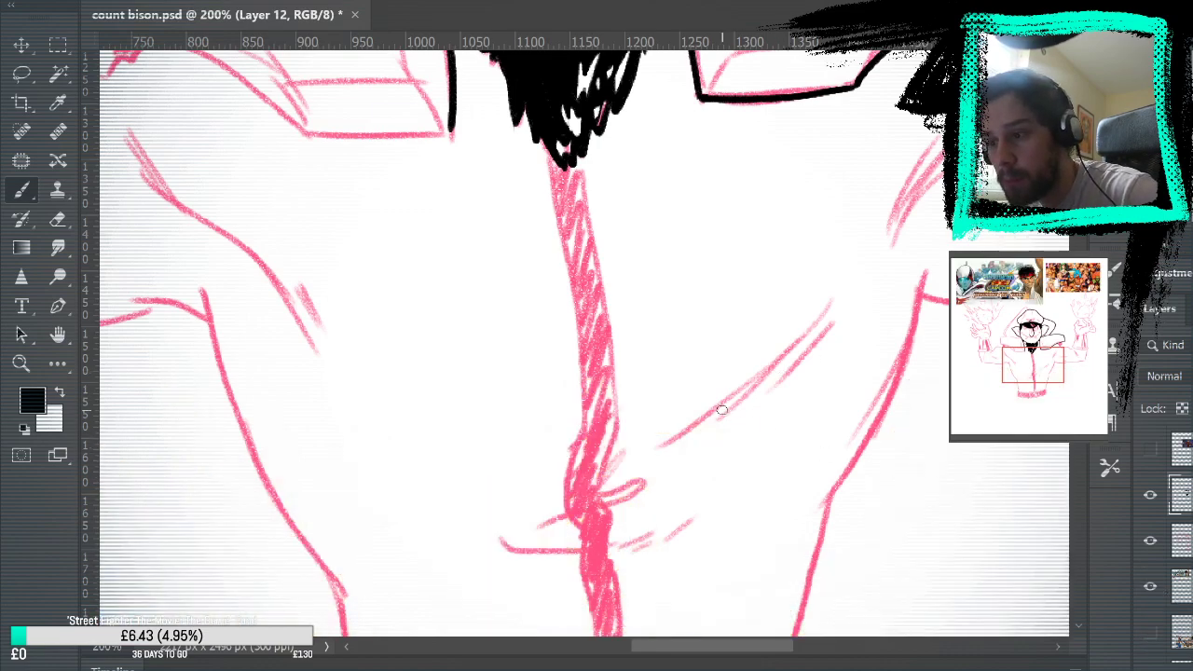
# Ink both edges of the jacket's wavy centre strip from the beard down towards the belt, redoing strokes that miss the sketch.
pyautogui.moveTo(550, 156)
pyautogui.mouseDown()
pyautogui.moveTo(583, 365)
pyautogui.moveTo(587, 489)
pyautogui.moveTo(585, 396)
pyautogui.moveTo(572, 473)
pyautogui.moveTo(610, 559)
pyautogui.moveTo(658, 371)
pyautogui.moveTo(667, 222)
pyautogui.moveTo(611, 205)
pyautogui.moveTo(630, 433)
pyautogui.moveTo(655, 440)
pyautogui.moveTo(643, 246)
pyautogui.mouseUp()
pyautogui.hotkey('ctrl', 'z')
pyautogui.moveTo(656, 438); pyautogui.dragTo(642, 246)
pyautogui.hotkey('ctrl', 'z')
pyautogui.moveTo(657, 441)
pyautogui.mouseDown()
pyautogui.moveTo(654, 271)
pyautogui.moveTo(635, 232)
pyautogui.moveTo(646, 199)
pyautogui.moveTo(707, 438)
pyautogui.moveTo(648, 412)
pyautogui.moveTo(661, 322)
pyautogui.mouseUp()
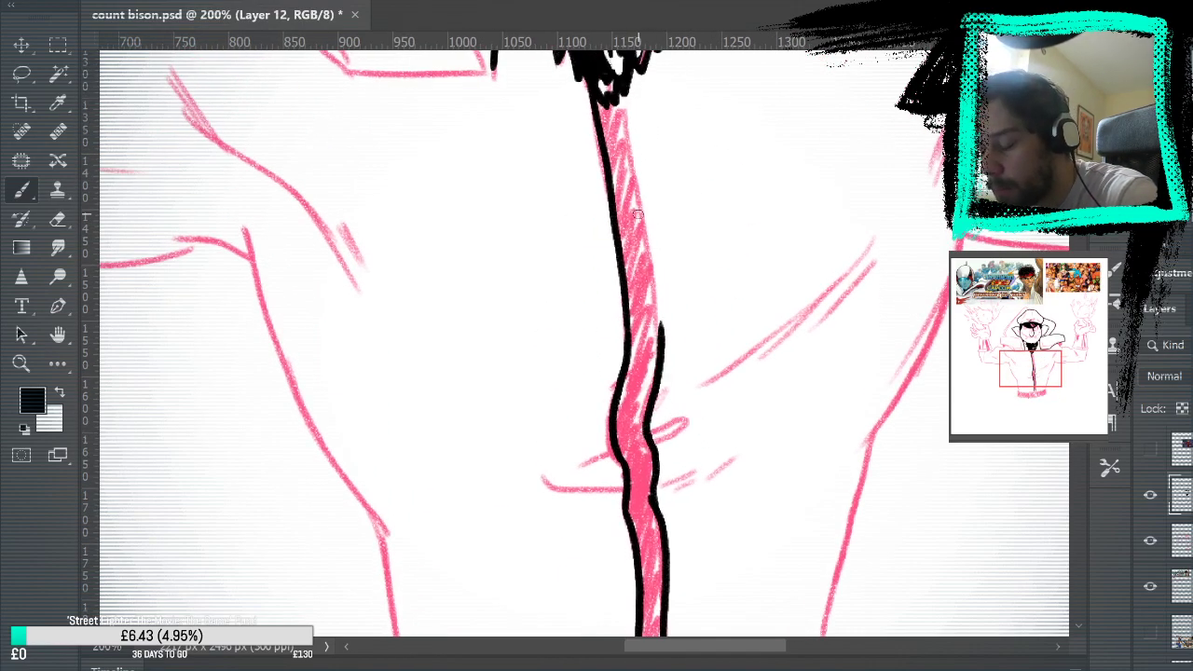
pyautogui.moveTo(624, 90); pyautogui.dragTo(664, 356)
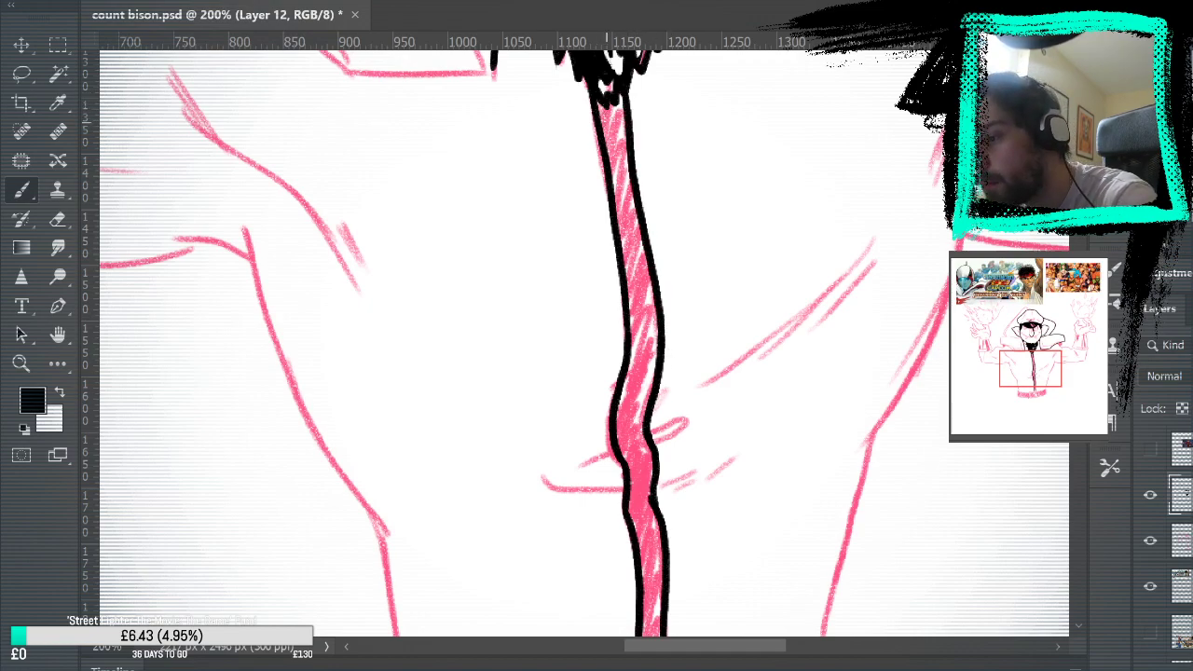
# Ink the top edge of the belt buckle and close the foot of the centre strip against it.
pyautogui.click(57, 364)
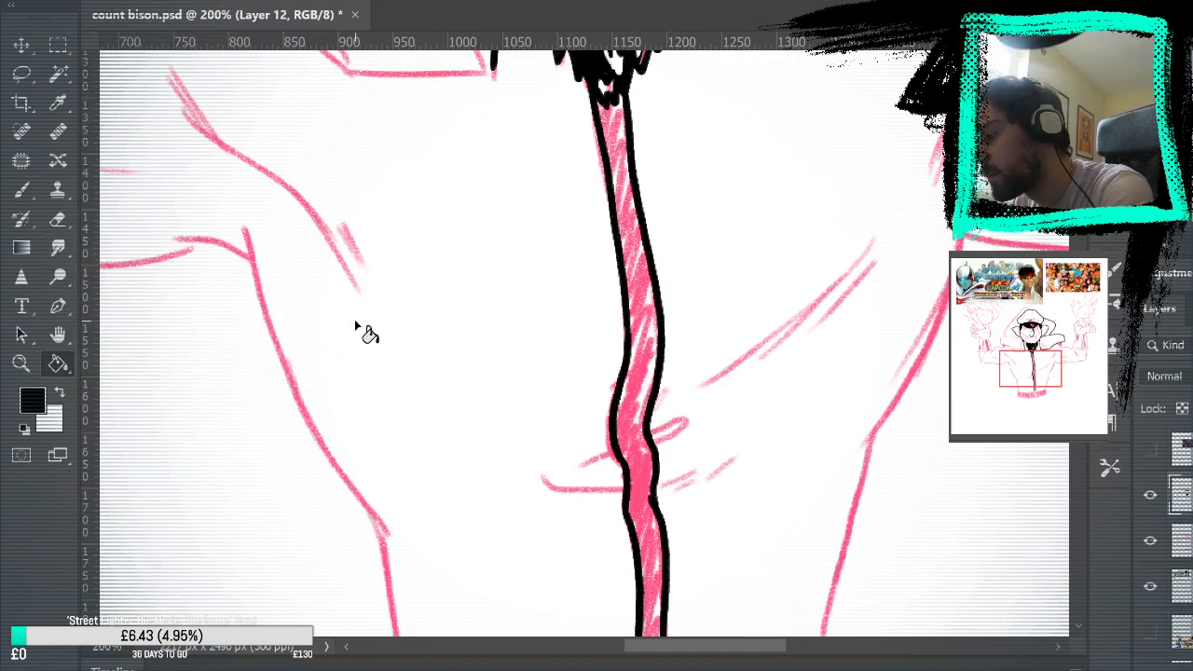
pyautogui.moveTo(653, 333); pyautogui.dragTo(656, 154)
pyautogui.click(21, 190)
pyautogui.moveTo(550, 503); pyautogui.dragTo(694, 492)
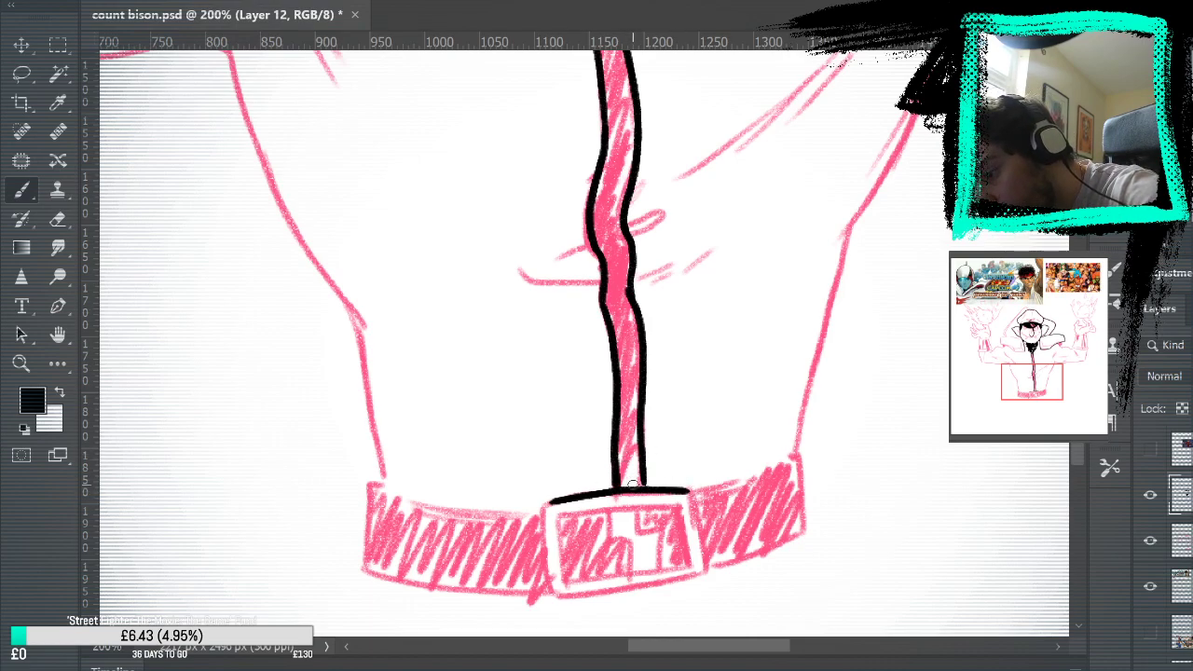
pyautogui.moveTo(643, 485); pyautogui.dragTo(642, 470)
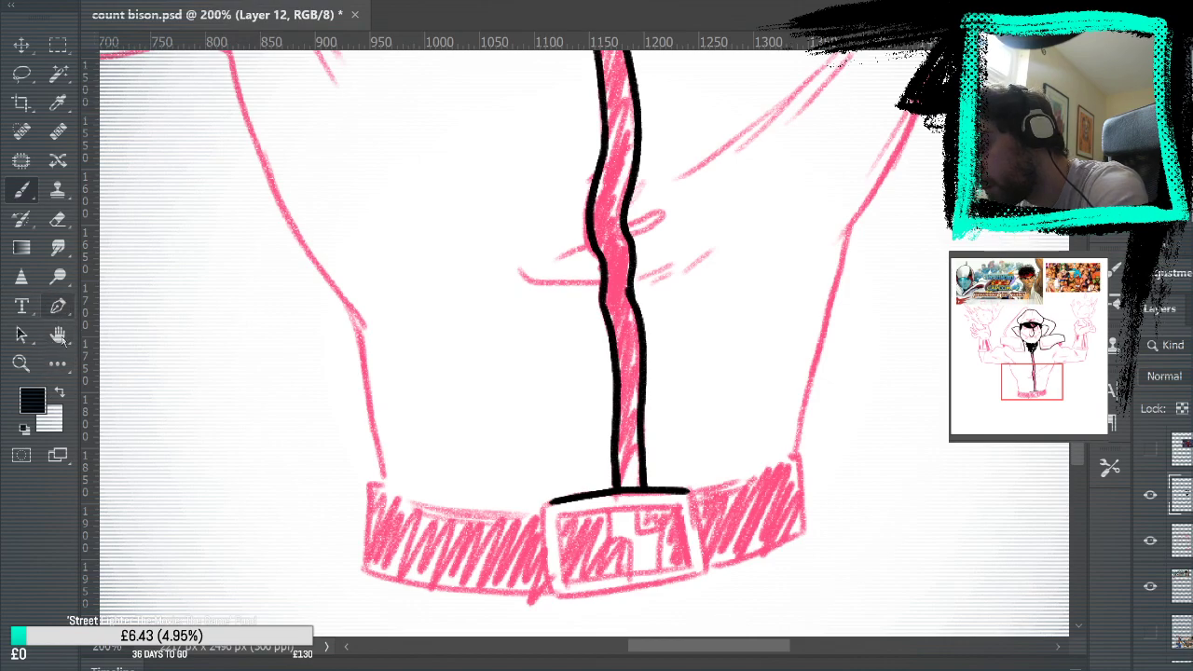
# Fill the centre strip with black and brush over the gaps left along its edges up to the beard.
pyautogui.click(58, 363)
pyautogui.click(618, 271)
pyautogui.press('b')
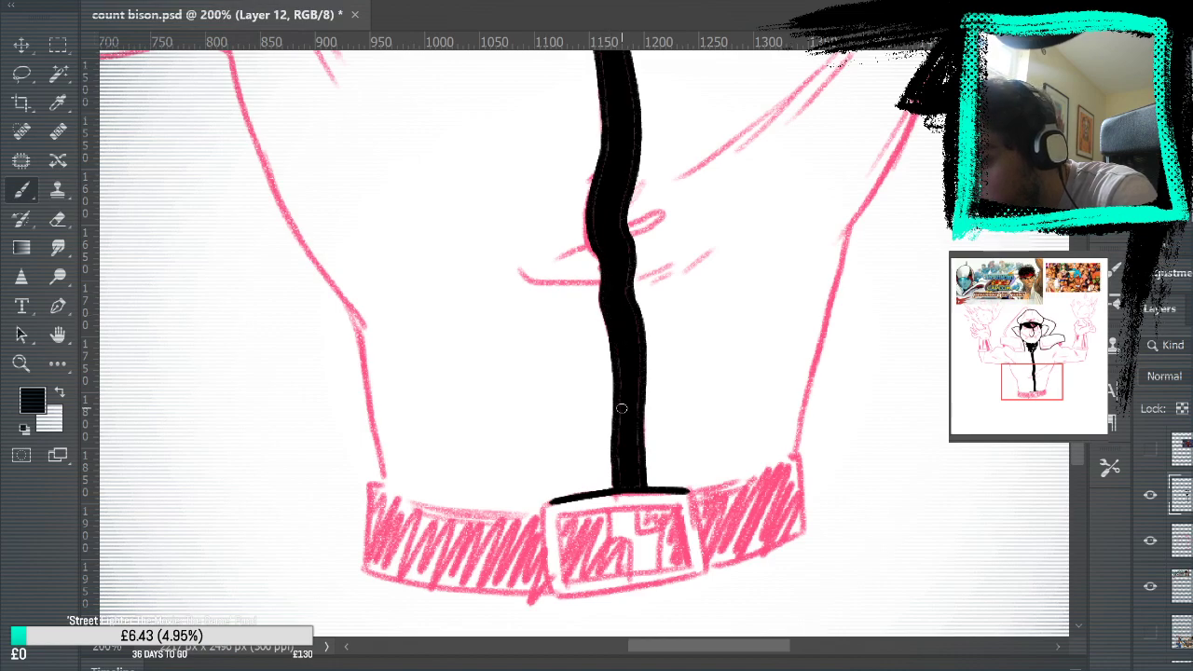
pyautogui.moveTo(621, 358)
pyautogui.mouseDown()
pyautogui.moveTo(624, 480)
pyautogui.moveTo(641, 370)
pyautogui.mouseUp()
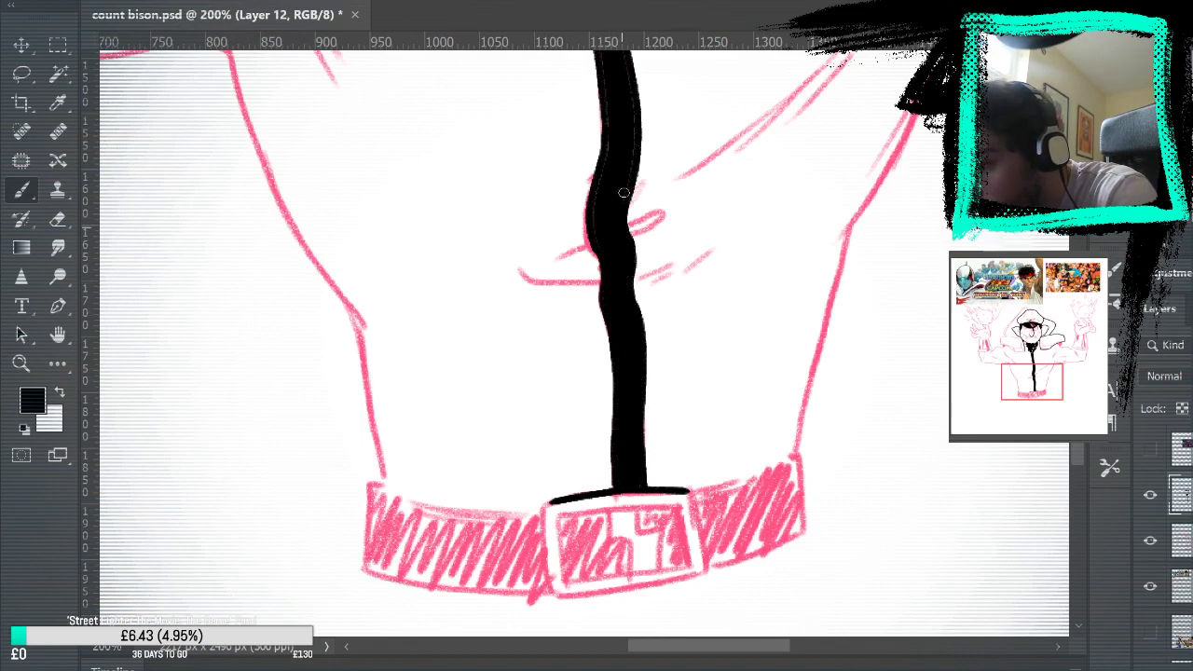
pyautogui.moveTo(646, 175); pyautogui.dragTo(665, 399)
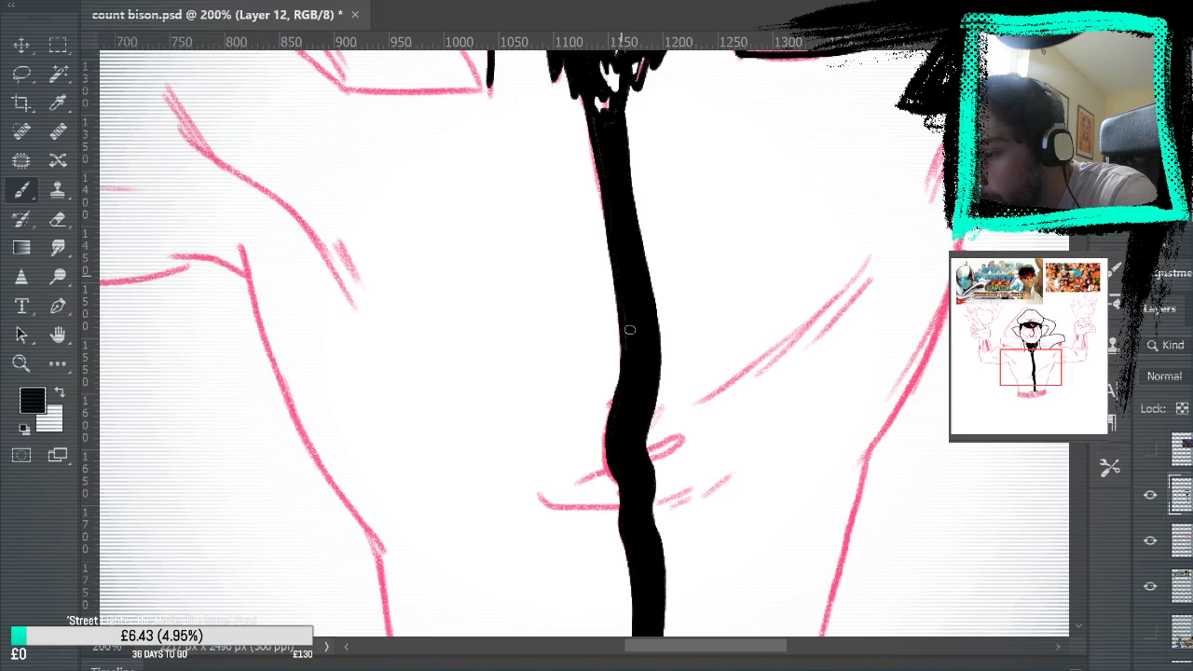
pyautogui.moveTo(631, 298)
pyautogui.mouseDown()
pyautogui.moveTo(647, 341)
pyautogui.moveTo(633, 324)
pyautogui.mouseUp()
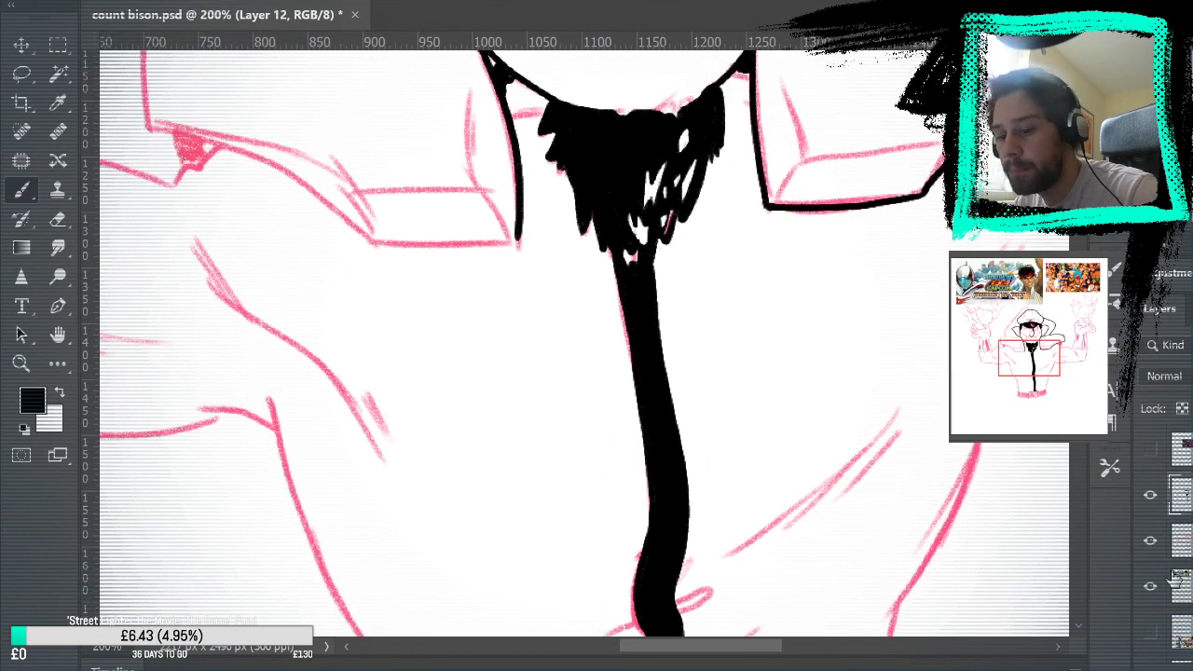
# Hide the sketch layer to examine the whole inked figure, and show the sketch again to compare the remaining parts.
pyautogui.click(1150, 541)
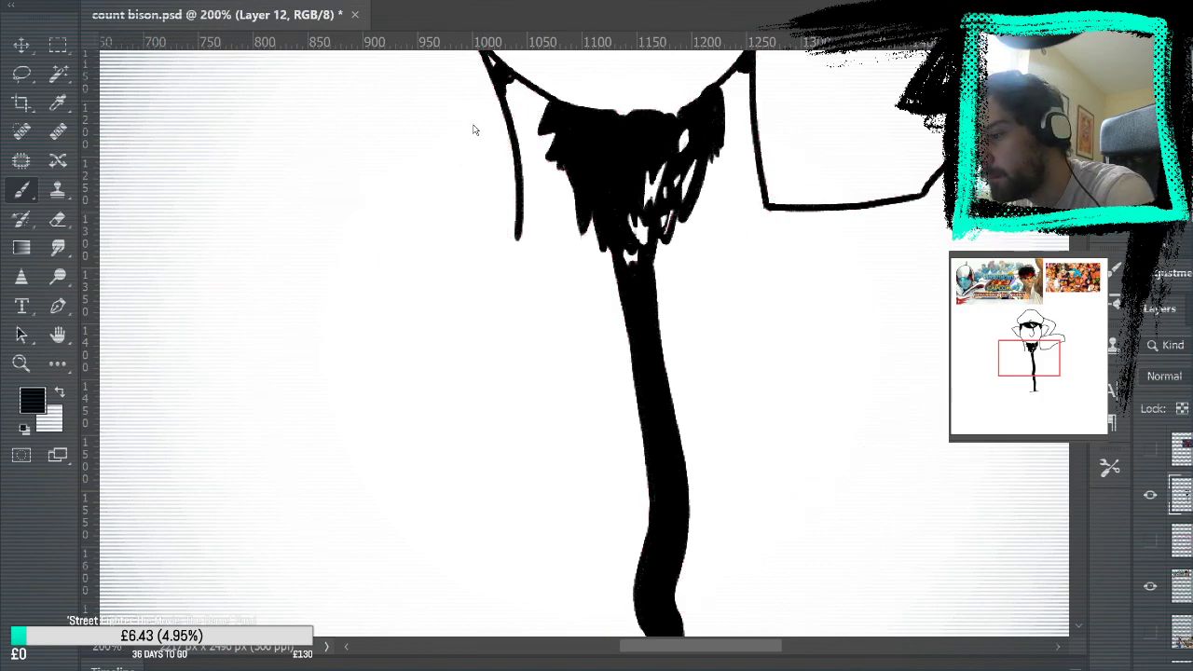
pyautogui.hotkey('ctrl', '0')
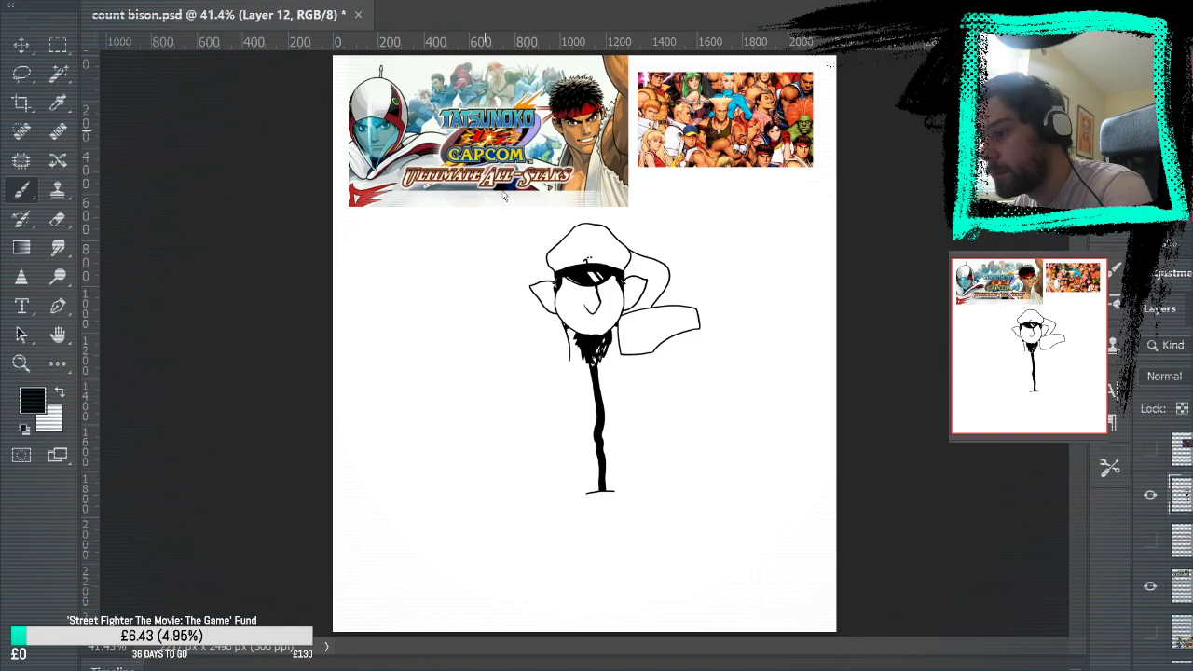
pyautogui.hotkey('ctrl', '1')
pyautogui.moveTo(788, 401); pyautogui.dragTo(740, 314)
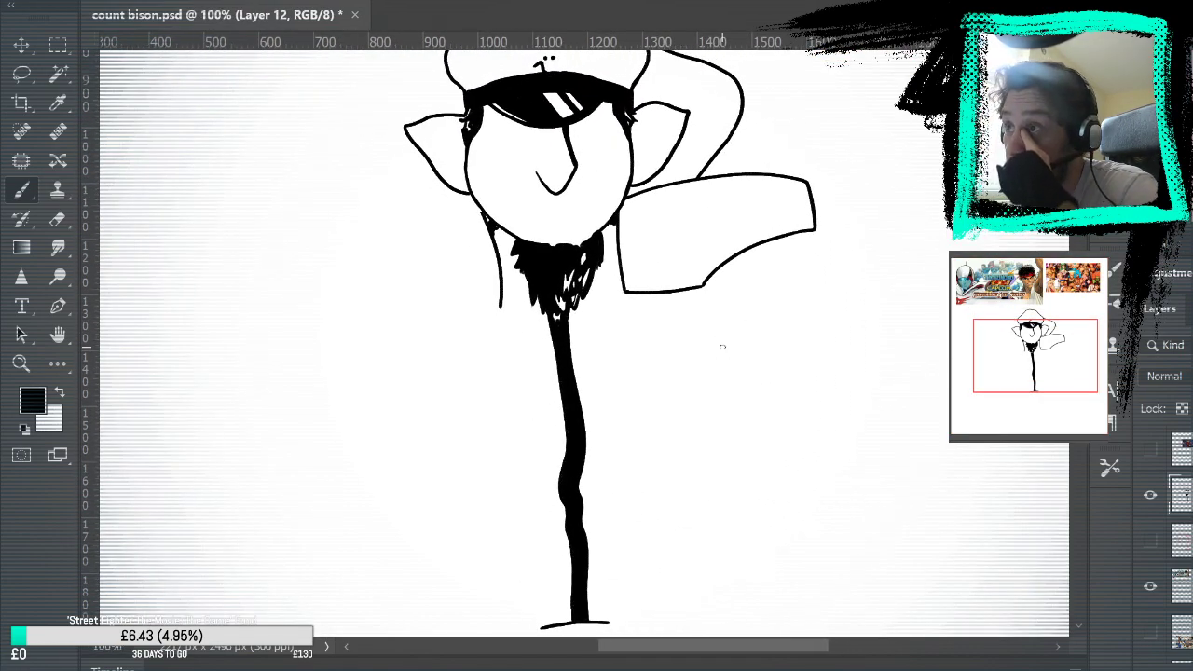
pyautogui.click(1150, 541)
pyautogui.click(21, 364)
pyautogui.moveTo(770, 488)
pyautogui.mouseDown()
pyautogui.moveTo(821, 322)
pyautogui.moveTo(879, 258)
pyautogui.moveTo(844, 552)
pyautogui.moveTo(846, 482)
pyautogui.mouseUp()
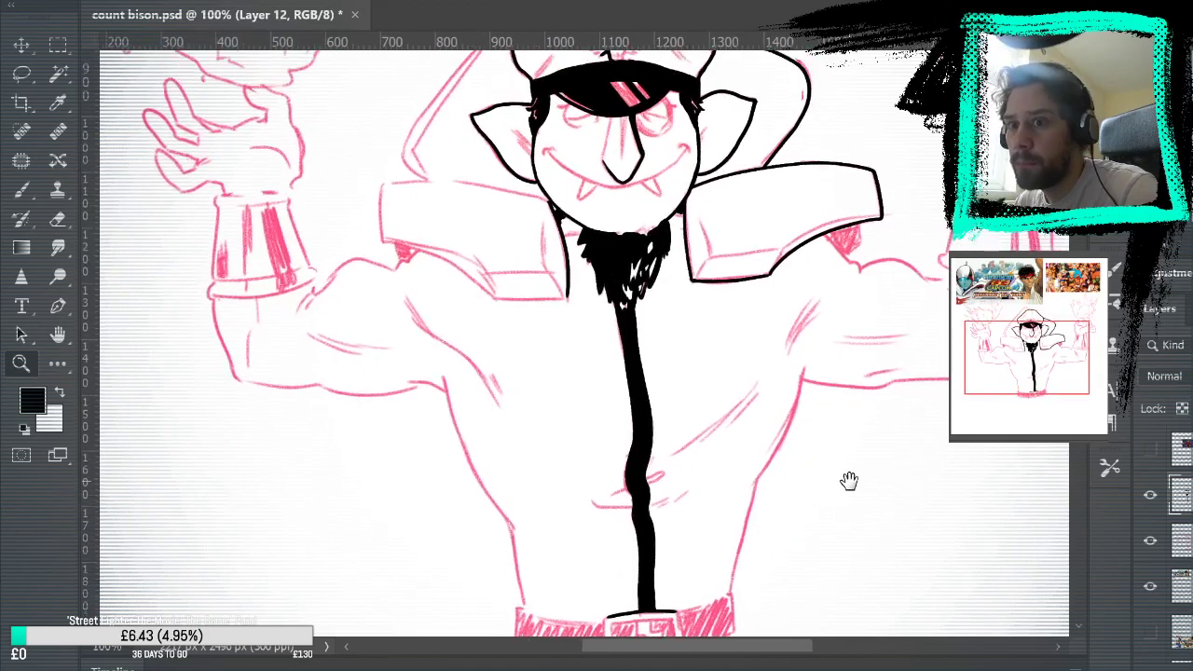
pyautogui.moveTo(876, 344); pyautogui.dragTo(880, 470)
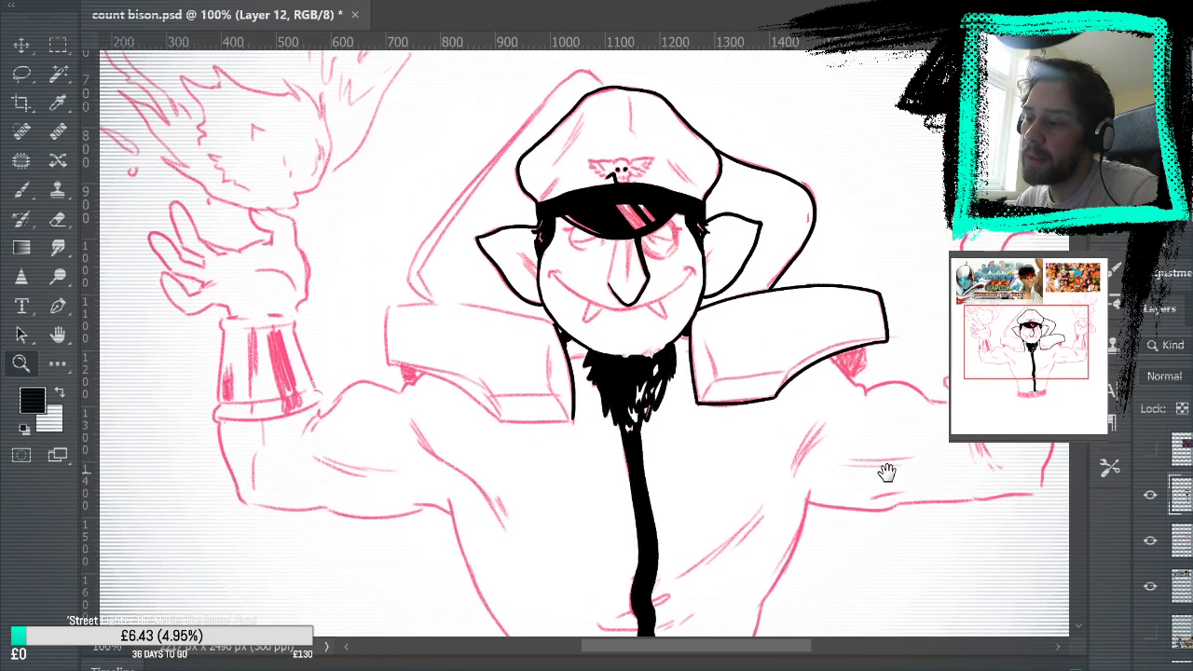
# Ink the top edge of the left-hand shoulder pad from its outer corner to the jaw, redoing the stroke until it fits.
pyautogui.click(575, 407)
pyautogui.press('b')
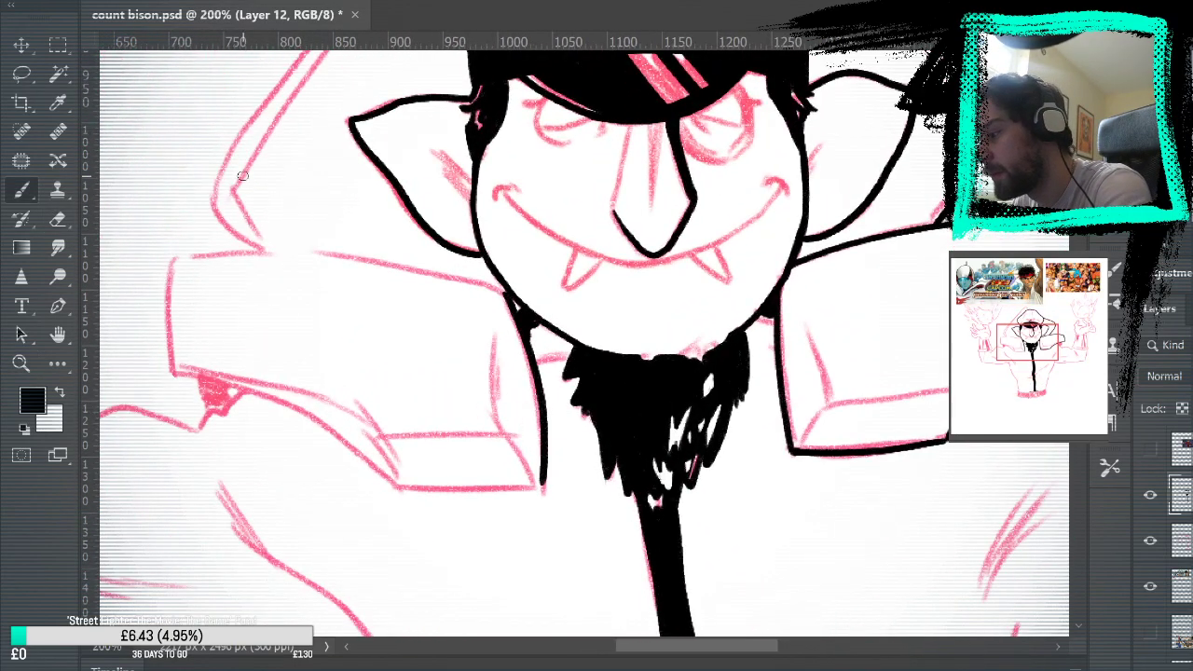
pyautogui.moveTo(187, 257); pyautogui.dragTo(330, 254)
pyautogui.hotkey('ctrl', 'z')
pyautogui.moveTo(174, 257)
pyautogui.mouseDown()
pyautogui.moveTo(343, 249)
pyautogui.moveTo(413, 264)
pyautogui.mouseUp()
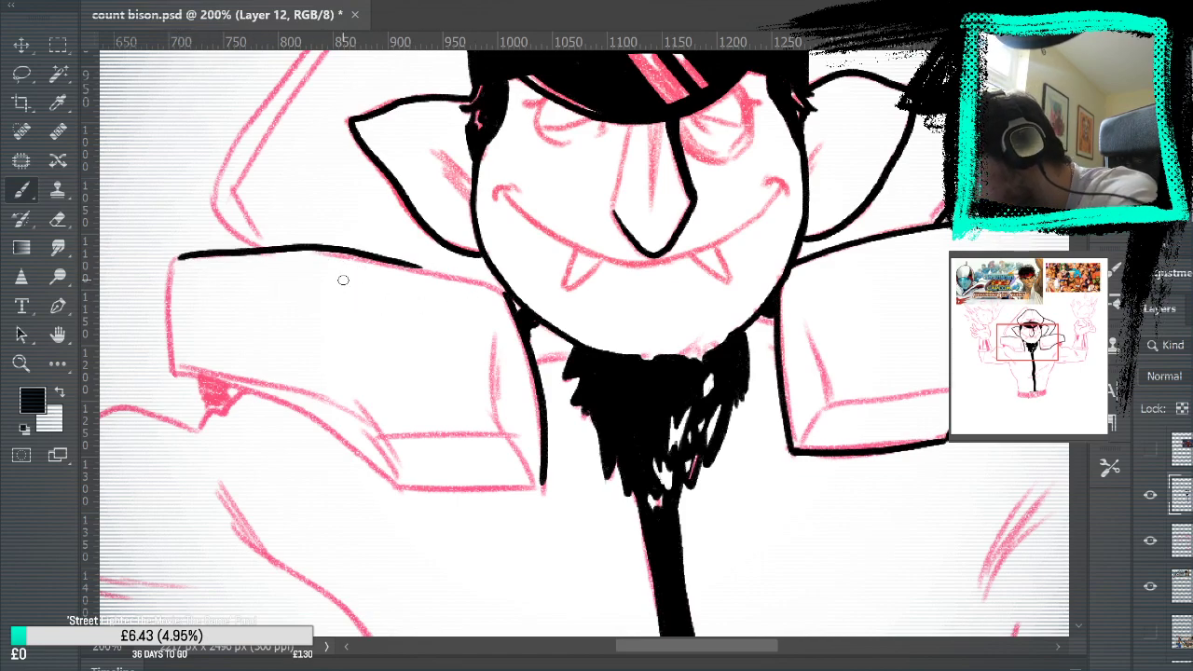
pyautogui.hotkey('ctrl', 'z')
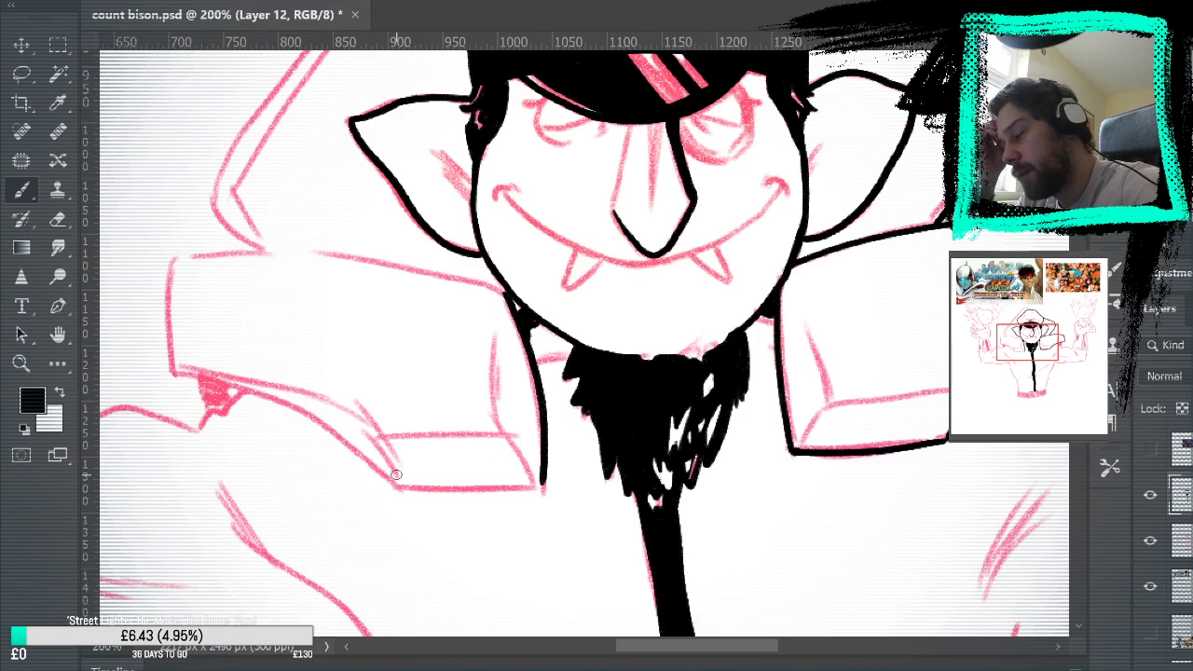
pyautogui.moveTo(177, 258); pyautogui.dragTo(455, 275)
pyautogui.hotkey('ctrl', 'z')
pyautogui.moveTo(181, 256)
pyautogui.mouseDown()
pyautogui.moveTo(324, 248)
pyautogui.moveTo(503, 285)
pyautogui.mouseUp()
pyautogui.hotkey('ctrl', 'z')
pyautogui.moveTo(177, 257)
pyautogui.mouseDown()
pyautogui.moveTo(404, 257)
pyautogui.moveTo(504, 289)
pyautogui.mouseUp()
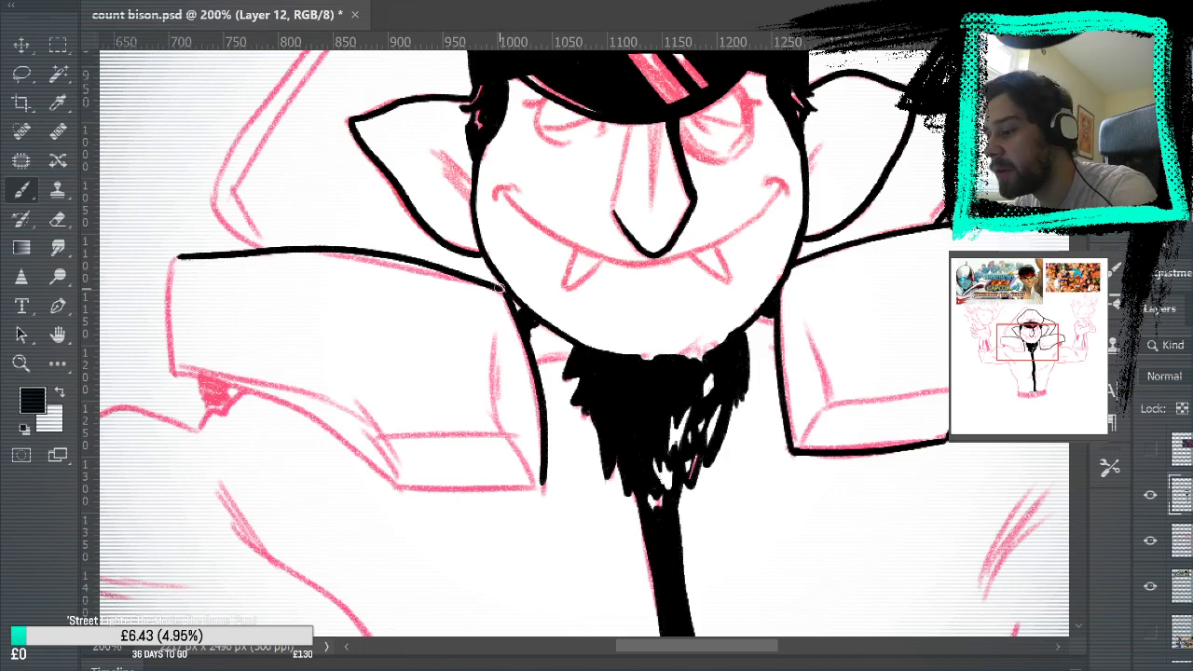
pyautogui.moveTo(885, 416); pyautogui.dragTo(981, 520)
pyautogui.moveTo(438, 311)
pyautogui.mouseDown()
pyautogui.moveTo(434, 338)
pyautogui.moveTo(422, 250)
pyautogui.mouseUp()
pyautogui.hotkey('ctrl', 'z')
pyautogui.moveTo(382, 285); pyautogui.dragTo(410, 335)
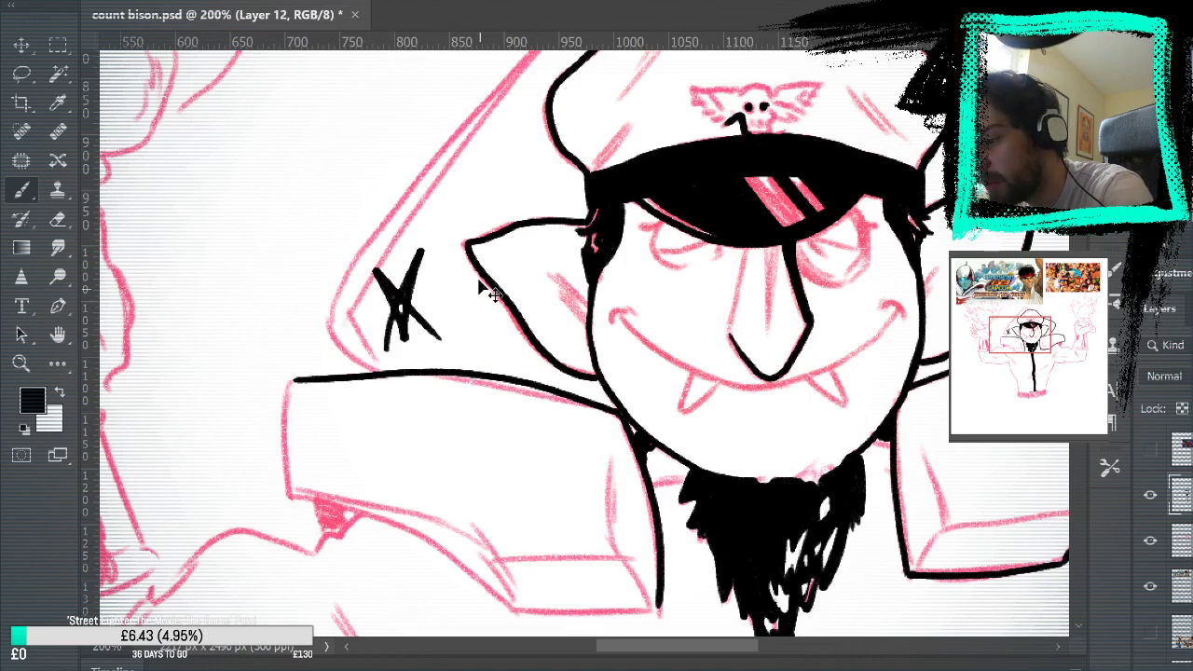
pyautogui.hotkey('ctrl', 'z')
# Ink the large collar outline behind the left-hand ear, from the shoulder pad up towards the hat.
pyautogui.moveTo(376, 371)
pyautogui.mouseDown()
pyautogui.moveTo(338, 334)
pyautogui.moveTo(356, 276)
pyautogui.mouseUp()
pyautogui.moveTo(486, 365); pyautogui.dragTo(537, 406)
pyautogui.moveTo(410, 434)
pyautogui.mouseDown()
pyautogui.moveTo(438, 378)
pyautogui.moveTo(615, 161)
pyautogui.moveTo(699, 82)
pyautogui.mouseUp()
pyautogui.moveTo(663, 131); pyautogui.dragTo(514, 341)
pyautogui.moveTo(522, 281)
pyautogui.mouseDown()
pyautogui.moveTo(582, 248)
pyautogui.moveTo(630, 276)
pyautogui.mouseUp()
# Hide the sketch layer to check the newly inked left-hand collar, and show the sketch again.
pyautogui.moveTo(857, 399)
pyautogui.mouseDown()
pyautogui.moveTo(868, 165)
pyautogui.moveTo(938, 504)
pyautogui.moveTo(980, 631)
pyautogui.moveTo(972, 405)
pyautogui.mouseUp()
pyautogui.click(1150, 541)
pyautogui.scroll(-4, 913, 519)
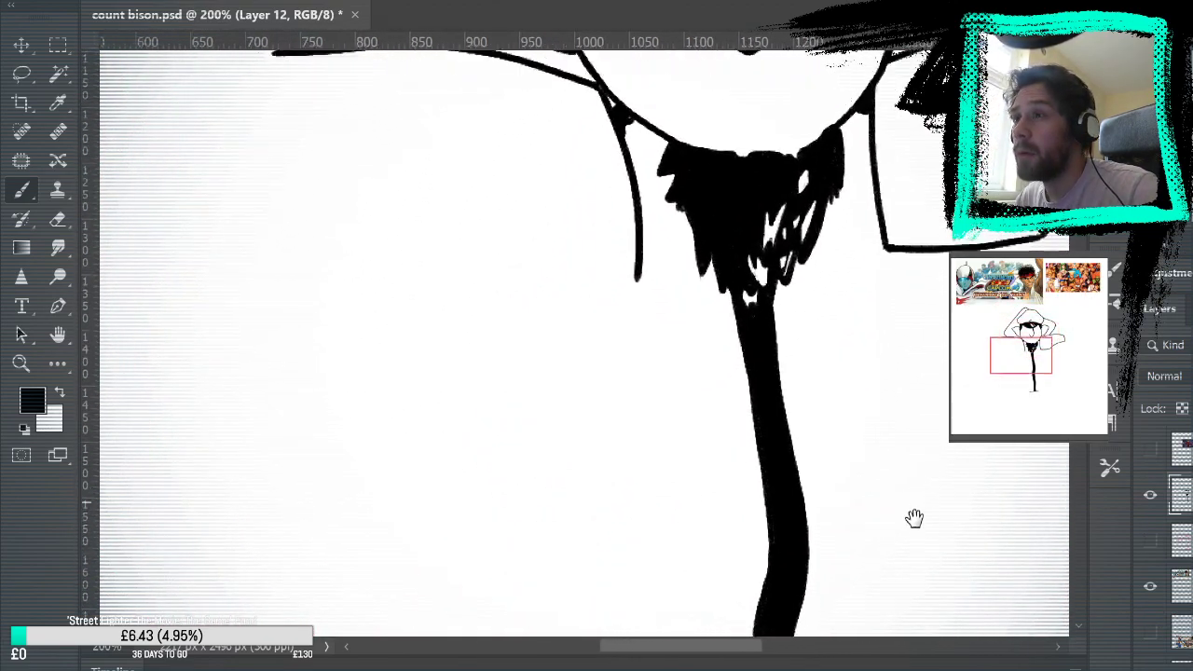
pyautogui.click(1151, 541)
pyautogui.hscroll(-4, 944, 410)
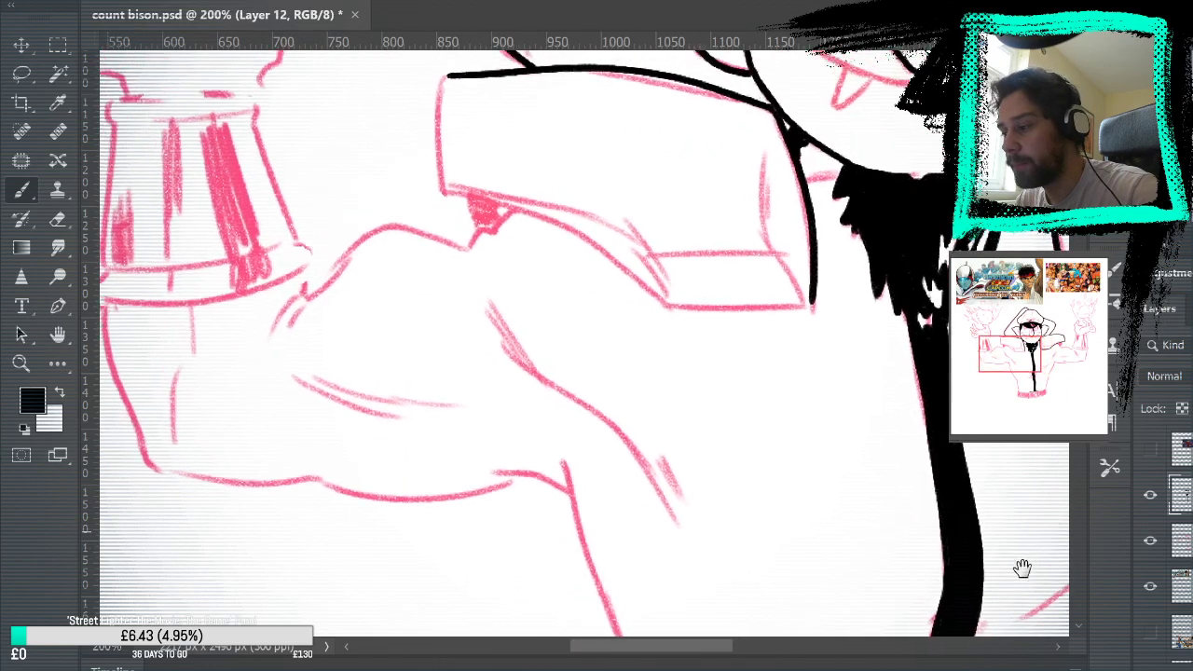
# Ink the outer edge of the left-hand shoulder pad and the start of its lower edge, undoing the small notch tried beneath.
pyautogui.scroll(3, 1020, 562)
pyautogui.moveTo(527, 224)
pyautogui.mouseDown()
pyautogui.moveTo(535, 338)
pyautogui.moveTo(597, 350)
pyautogui.mouseUp()
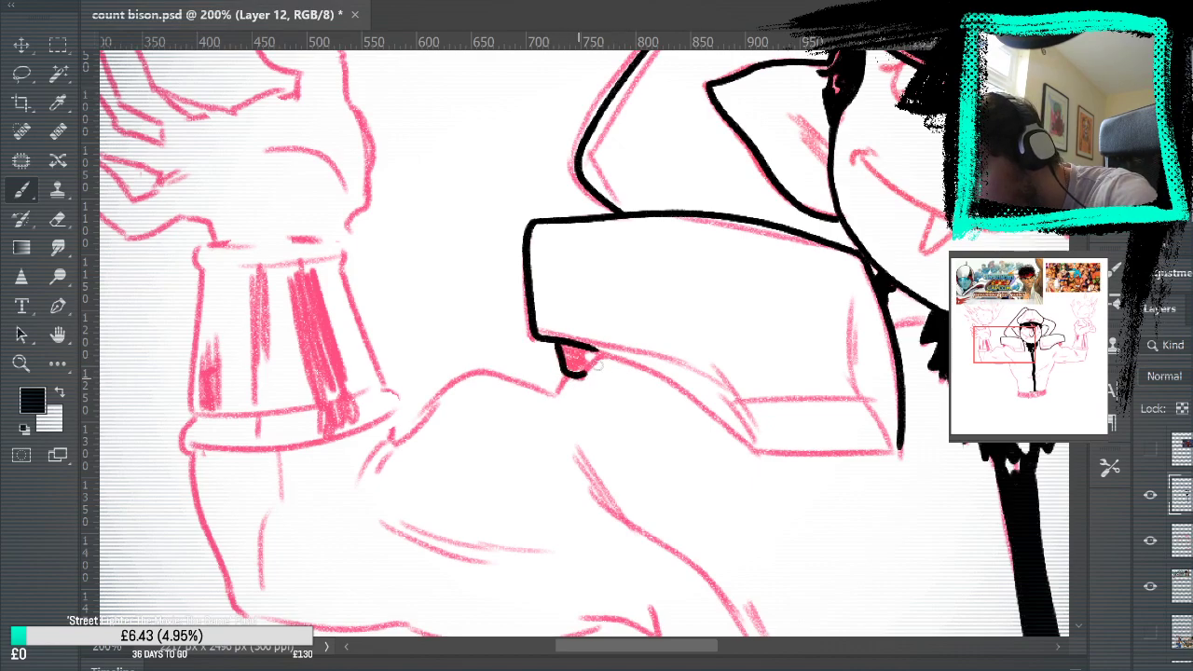
pyautogui.moveTo(601, 355); pyautogui.dragTo(626, 362)
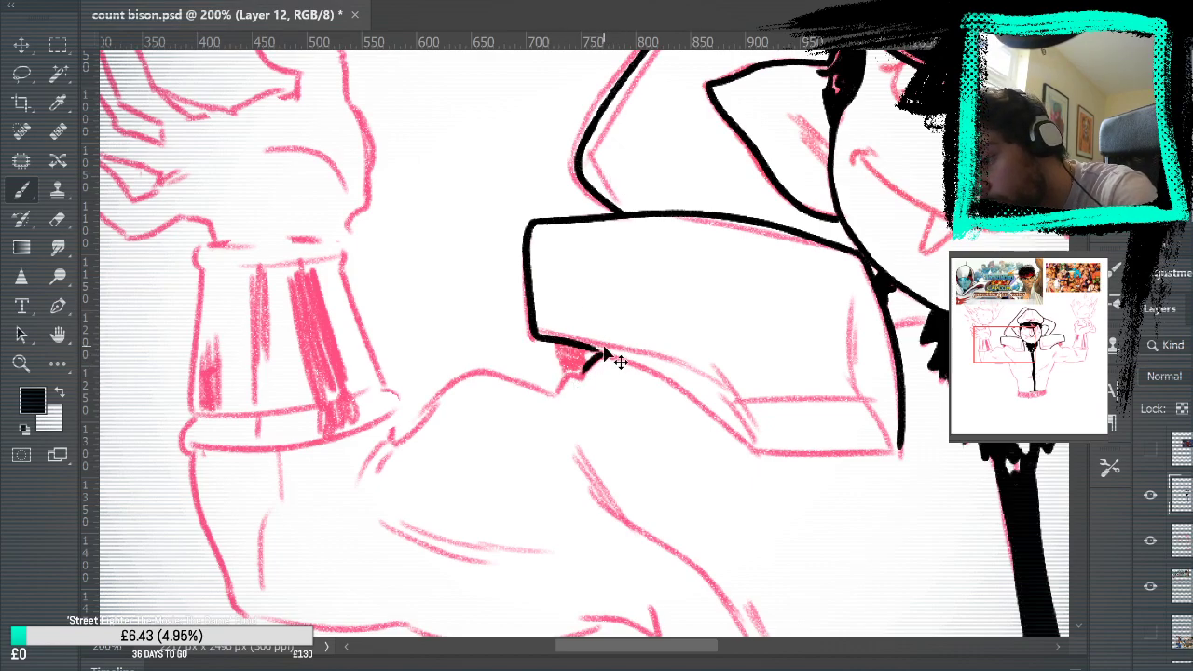
pyautogui.hotkey('ctrl', 'z')
# Ink the curved lower edge of the left-hand shoulder pad down to its bottom corner, redoing the stroke until it follows the sketch.
pyautogui.moveTo(550, 338); pyautogui.dragTo(683, 394)
pyautogui.hotkey('ctrl', 'z')
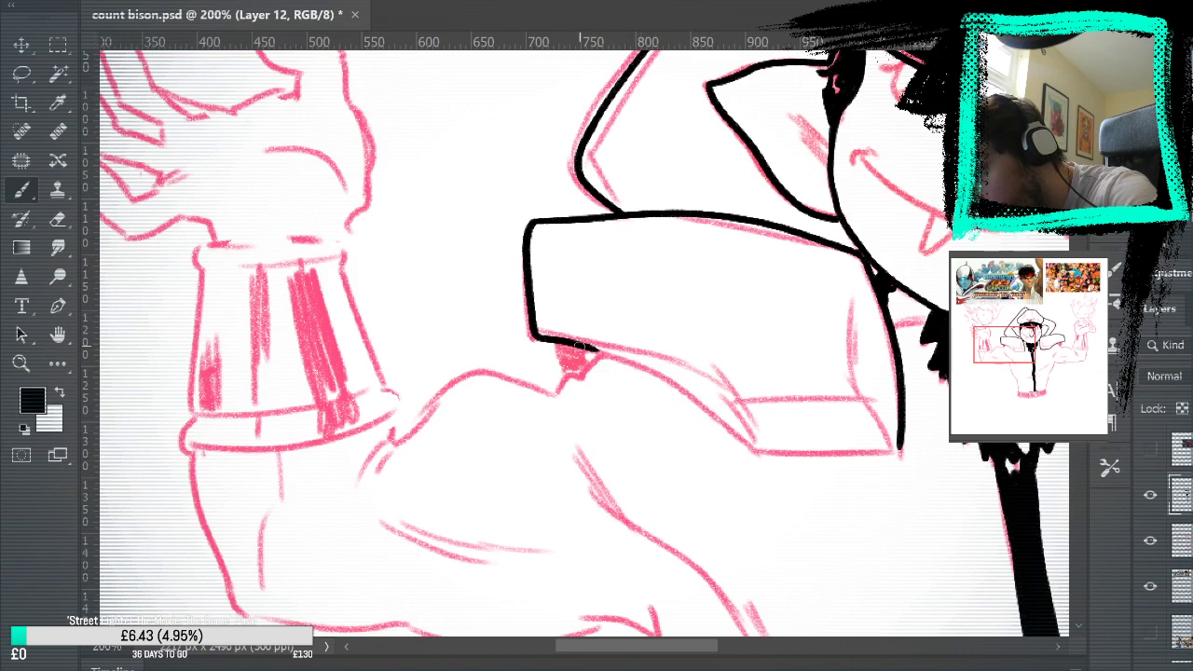
pyautogui.moveTo(596, 353); pyautogui.dragTo(670, 380)
pyautogui.hotkey('ctrl', 'z')
pyautogui.moveTo(571, 346)
pyautogui.mouseDown()
pyautogui.moveTo(652, 371)
pyautogui.moveTo(775, 454)
pyautogui.moveTo(900, 454)
pyautogui.mouseUp()
pyautogui.hotkey('ctrl', 'z')
pyautogui.hotkey('ctrl', 'z')
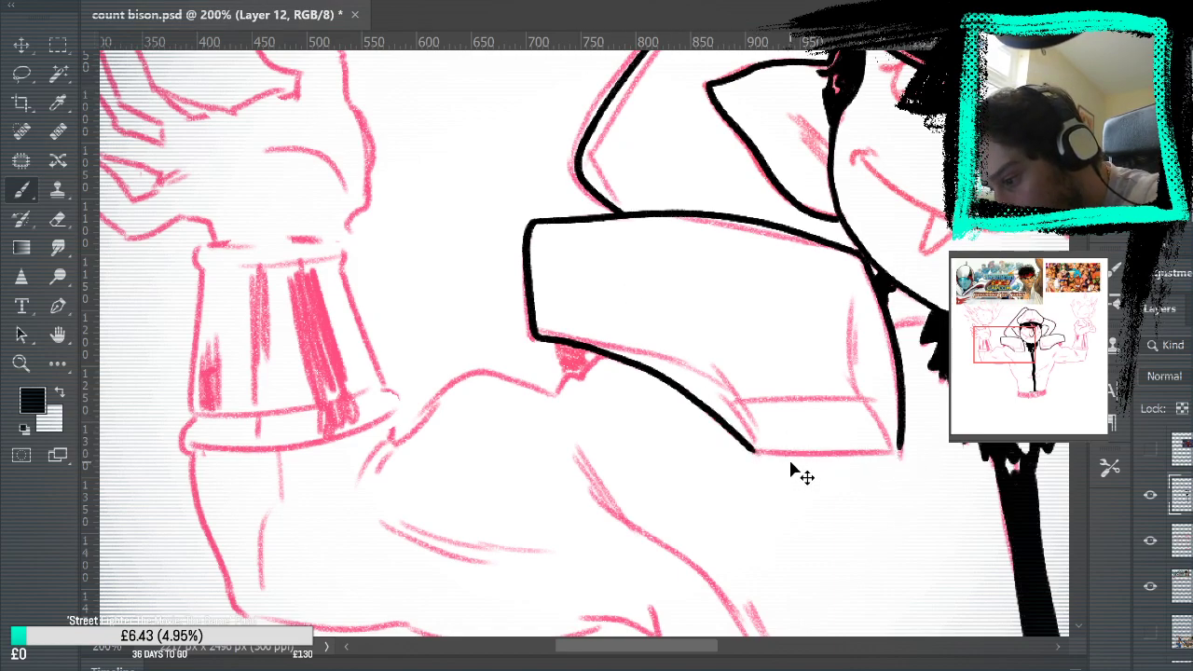
# Close the left-hand shoulder pad with its straight bottom edge and ink the small jagged arm contour beneath its outer corner.
pyautogui.moveTo(757, 454); pyautogui.dragTo(900, 453)
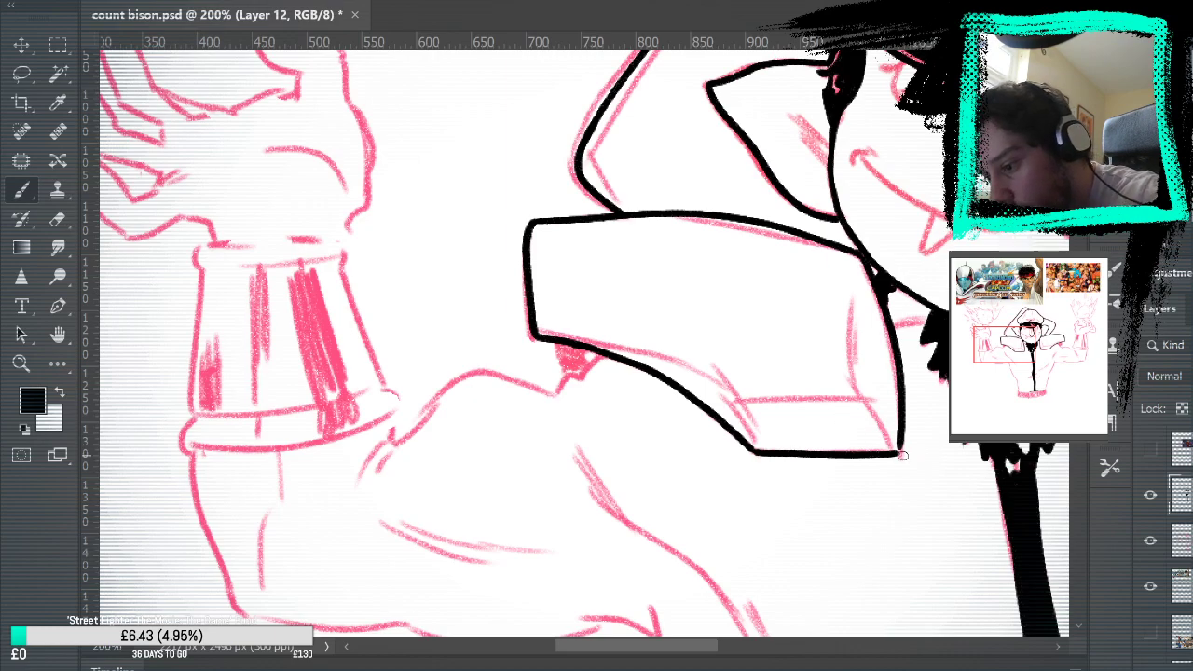
pyautogui.moveTo(901, 455); pyautogui.dragTo(900, 359)
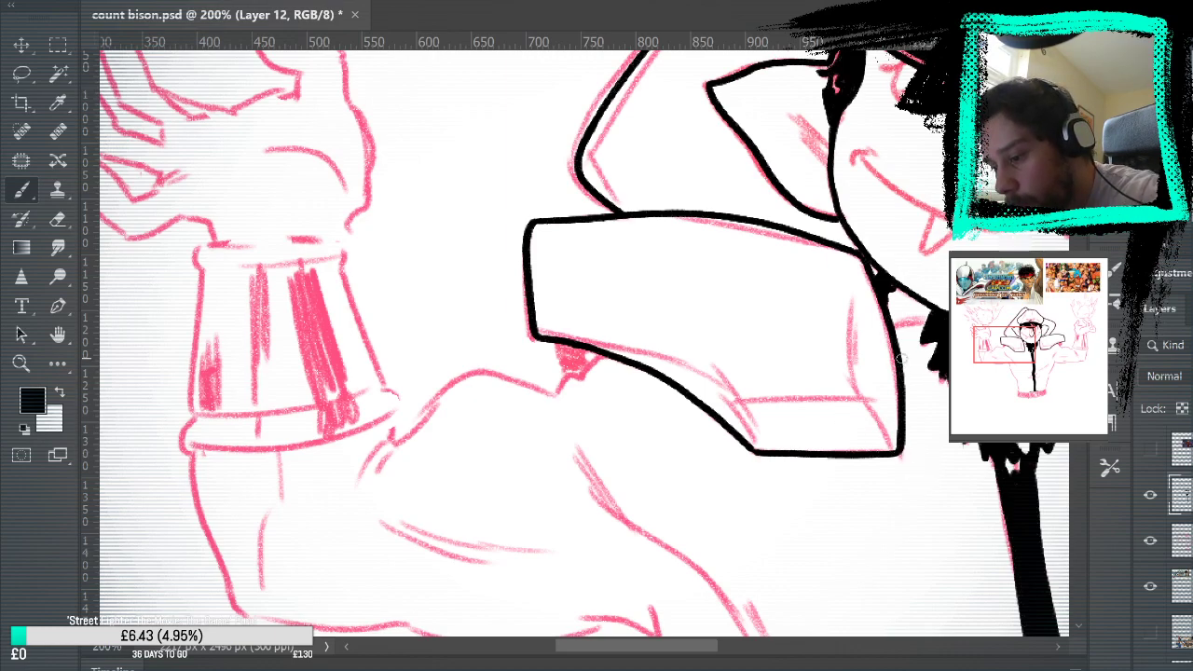
pyautogui.moveTo(597, 358); pyautogui.dragTo(557, 385)
pyautogui.hotkey('ctrl', 'z')
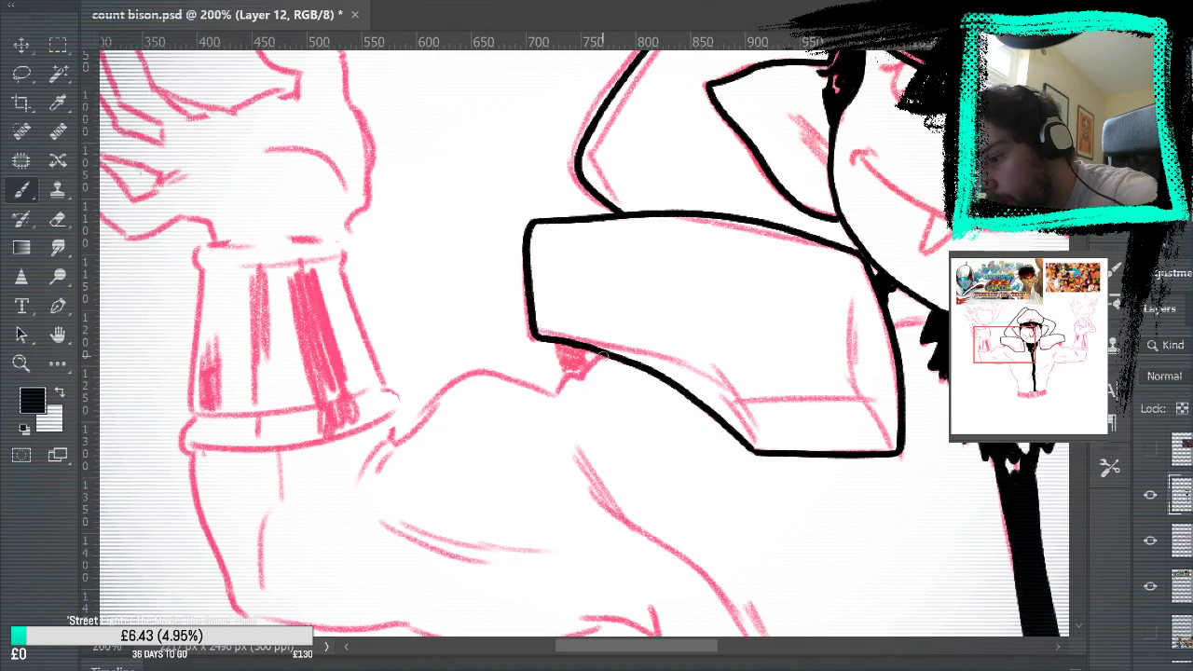
pyautogui.moveTo(602, 357); pyautogui.dragTo(558, 390)
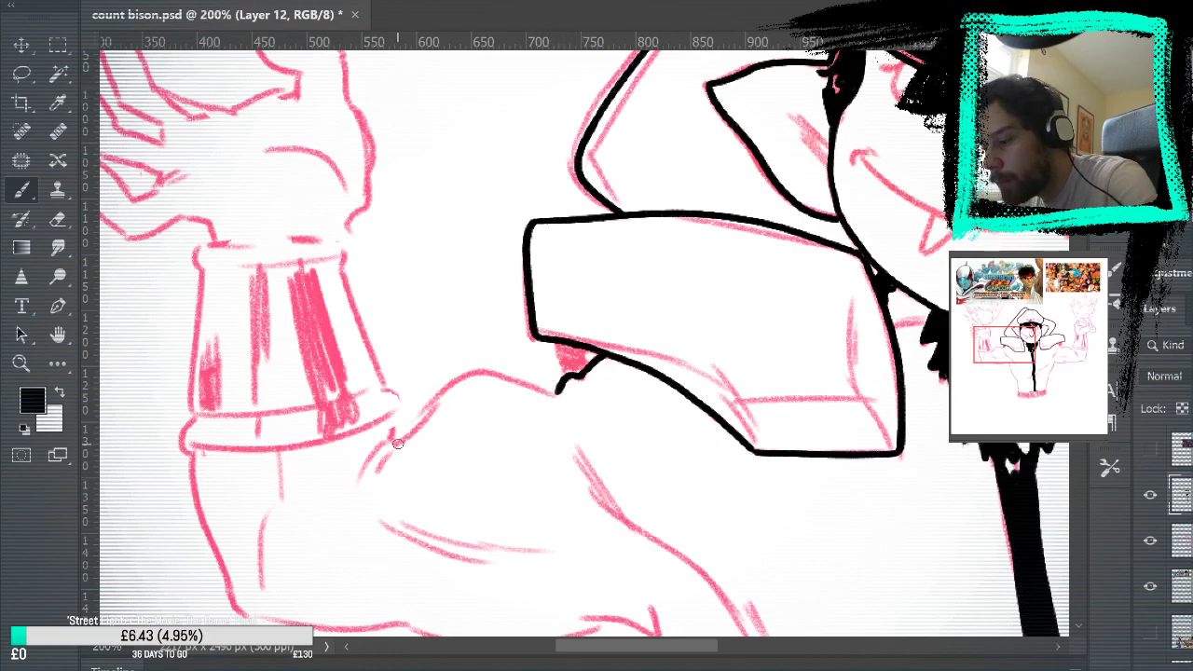
# Ink the upper contour of the left-hand arm out to the wrist guard, and the guard's inner side edge.
pyautogui.moveTo(392, 431)
pyautogui.mouseDown()
pyautogui.moveTo(427, 393)
pyautogui.moveTo(518, 371)
pyautogui.mouseUp()
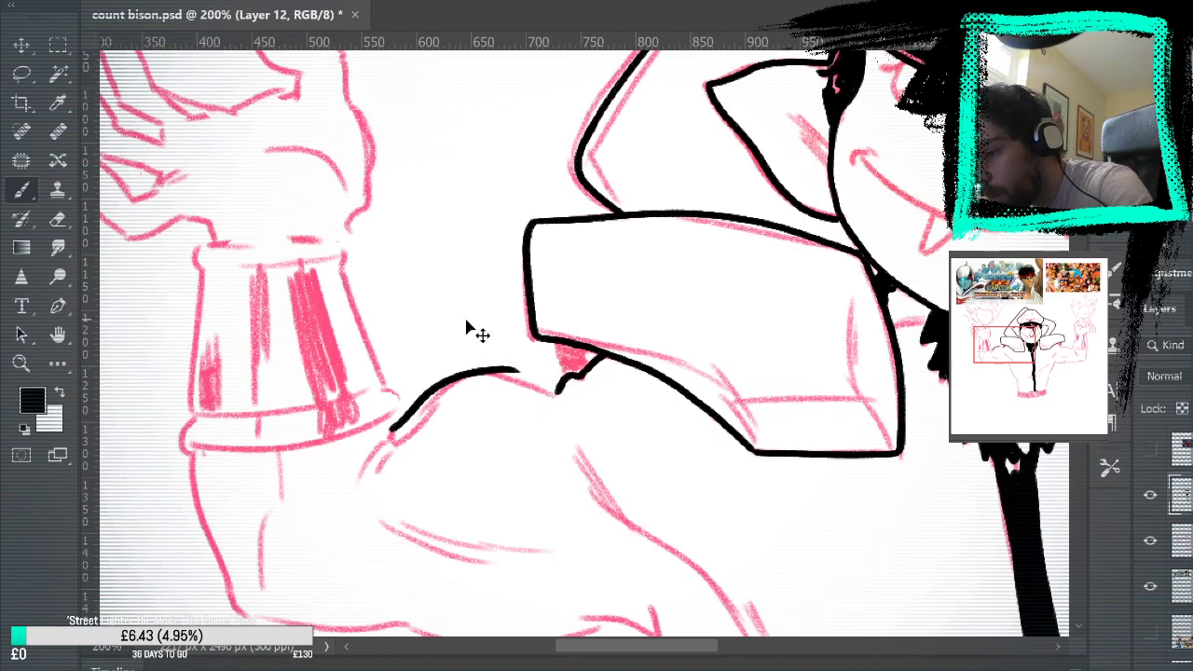
pyautogui.hotkey('ctrl', 'z')
pyautogui.moveTo(391, 427)
pyautogui.mouseDown()
pyautogui.moveTo(454, 382)
pyautogui.moveTo(513, 374)
pyautogui.moveTo(559, 392)
pyautogui.mouseUp()
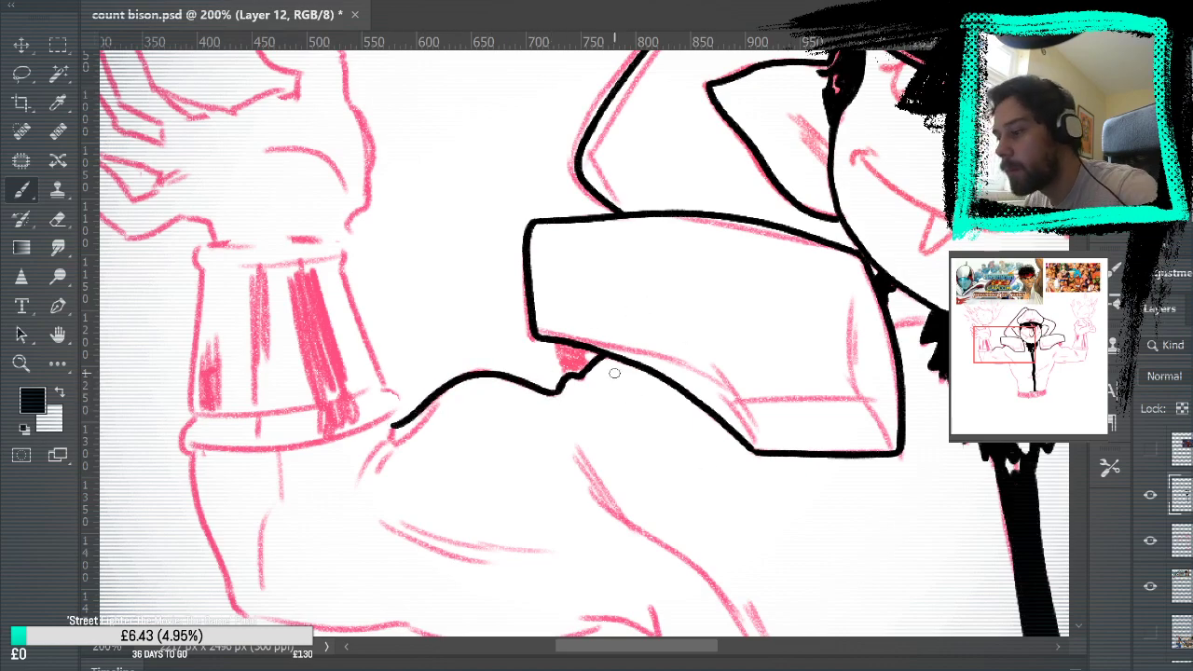
pyautogui.moveTo(392, 425)
pyautogui.mouseDown()
pyautogui.moveTo(398, 395)
pyautogui.moveTo(340, 270)
pyautogui.mouseUp()
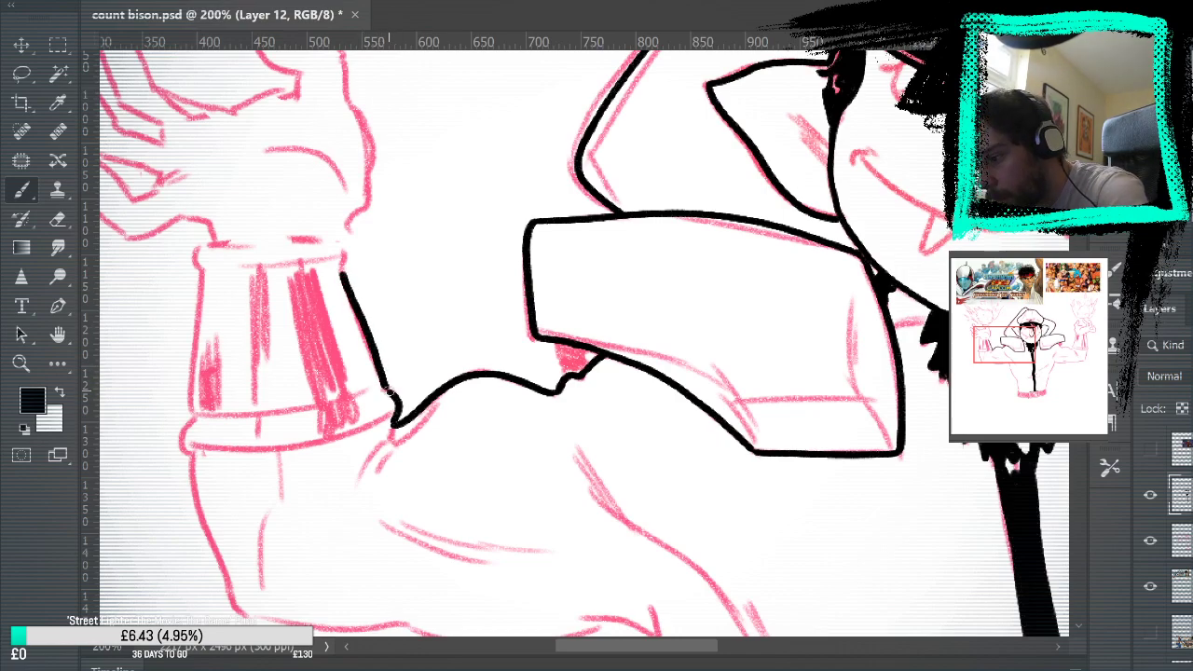
pyautogui.moveTo(386, 388); pyautogui.dragTo(406, 415)
pyautogui.hotkey('ctrl', 'z')
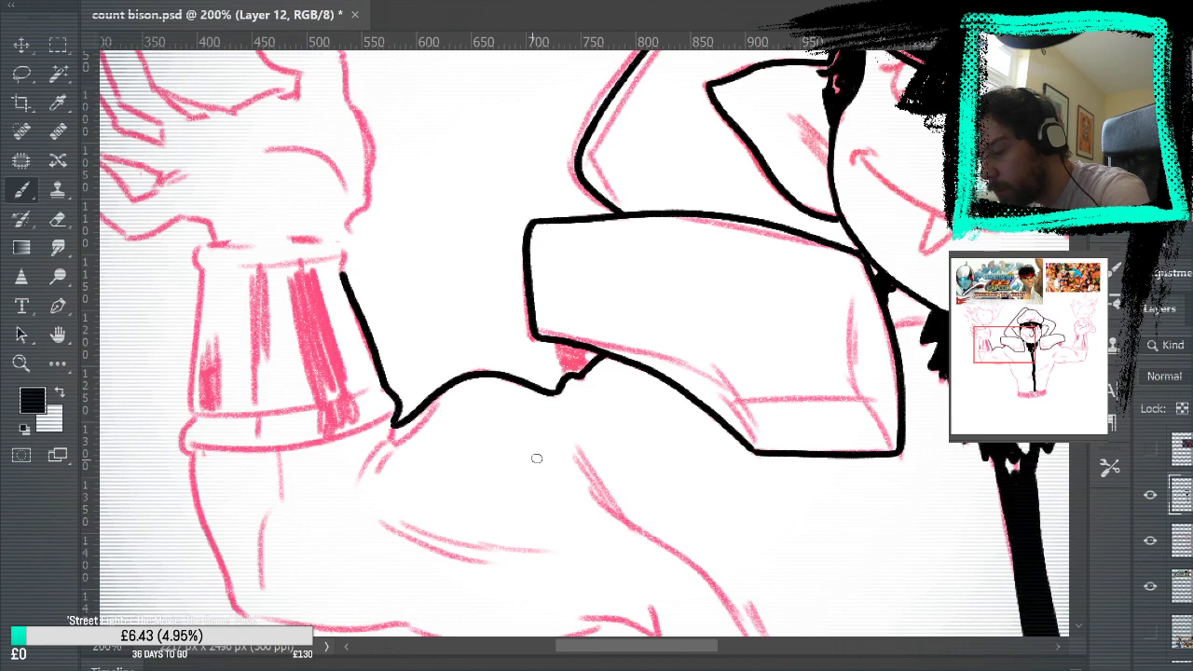
# Hide the sketch layer to check the inked shoulder pad and arm lines, and show the sketch again.
pyautogui.click(1150, 541)
pyautogui.moveTo(894, 506); pyautogui.dragTo(920, 486)
pyautogui.moveTo(416, 404); pyautogui.dragTo(426, 394)
pyautogui.click(1150, 541)
# Fill the small shadow between the left-hand shoulder pad's lower edge and the arm with solid black.
pyautogui.moveTo(890, 438); pyautogui.dragTo(816, 384)
pyautogui.moveTo(503, 279)
pyautogui.mouseDown()
pyautogui.moveTo(513, 308)
pyautogui.moveTo(538, 292)
pyautogui.moveTo(508, 287)
pyautogui.moveTo(513, 304)
pyautogui.moveTo(525, 294)
pyautogui.mouseUp()
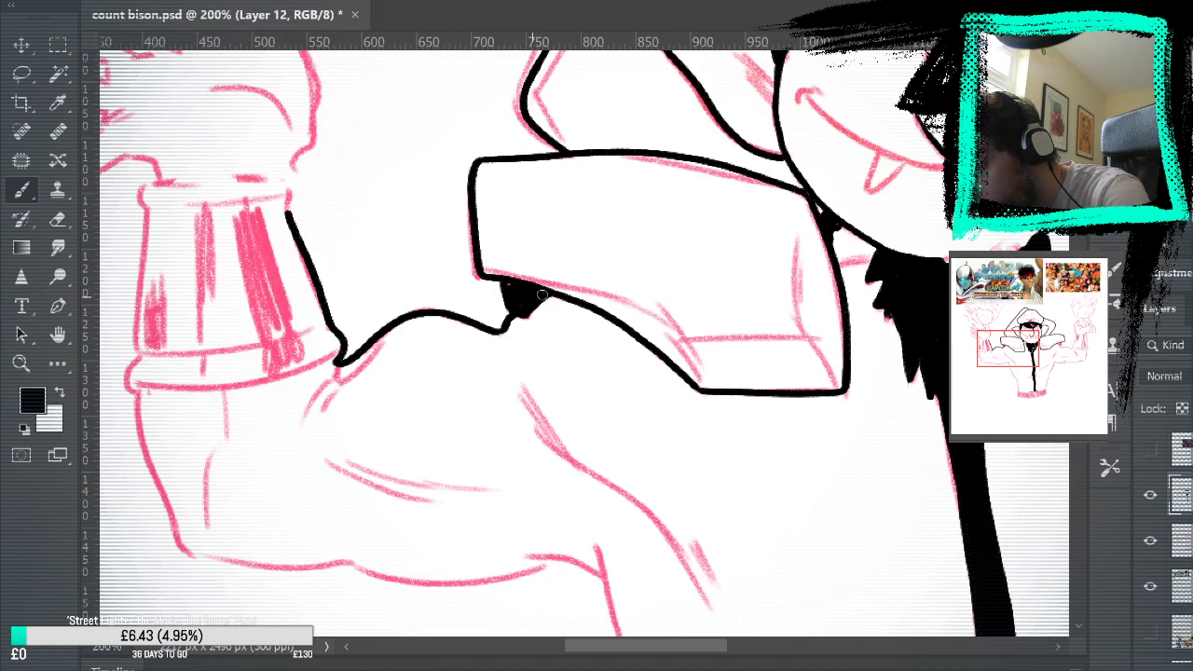
# Hide the pink sketch layer and examine the black line art on its own, up close and across the whole canvas.
pyautogui.click(1150, 540)
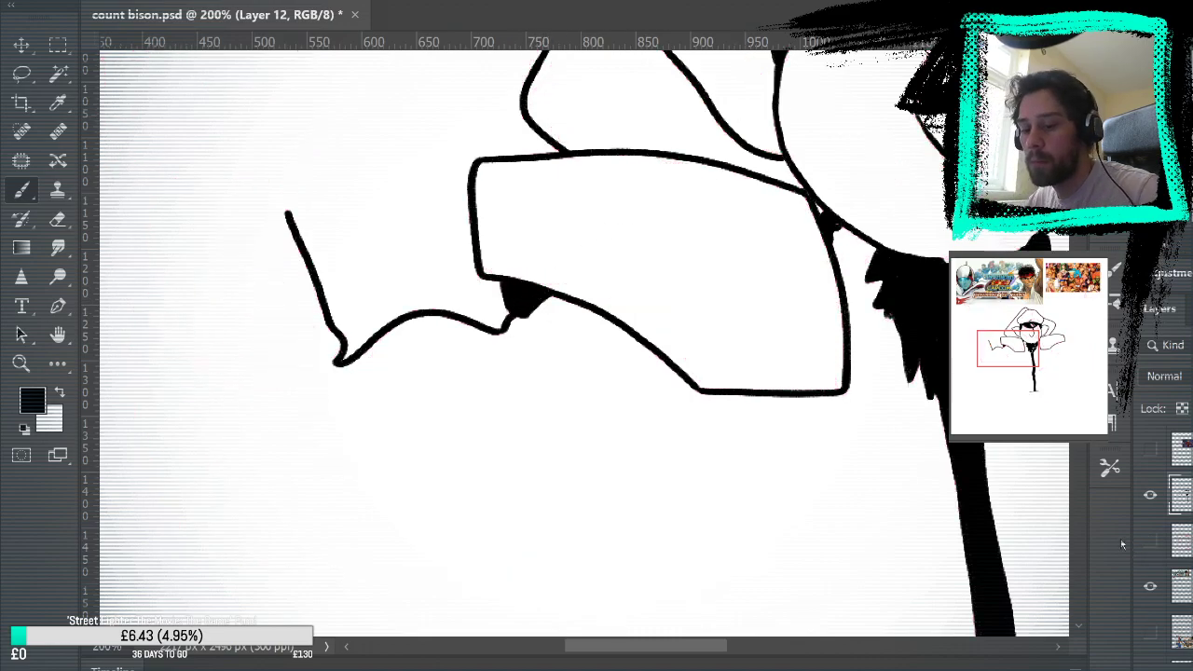
pyautogui.moveTo(990, 511); pyautogui.dragTo(740, 575)
pyautogui.moveTo(802, 477); pyautogui.dragTo(696, 531)
pyautogui.moveTo(847, 504)
pyautogui.mouseDown()
pyautogui.moveTo(711, 555)
pyautogui.moveTo(975, 562)
pyautogui.mouseUp()
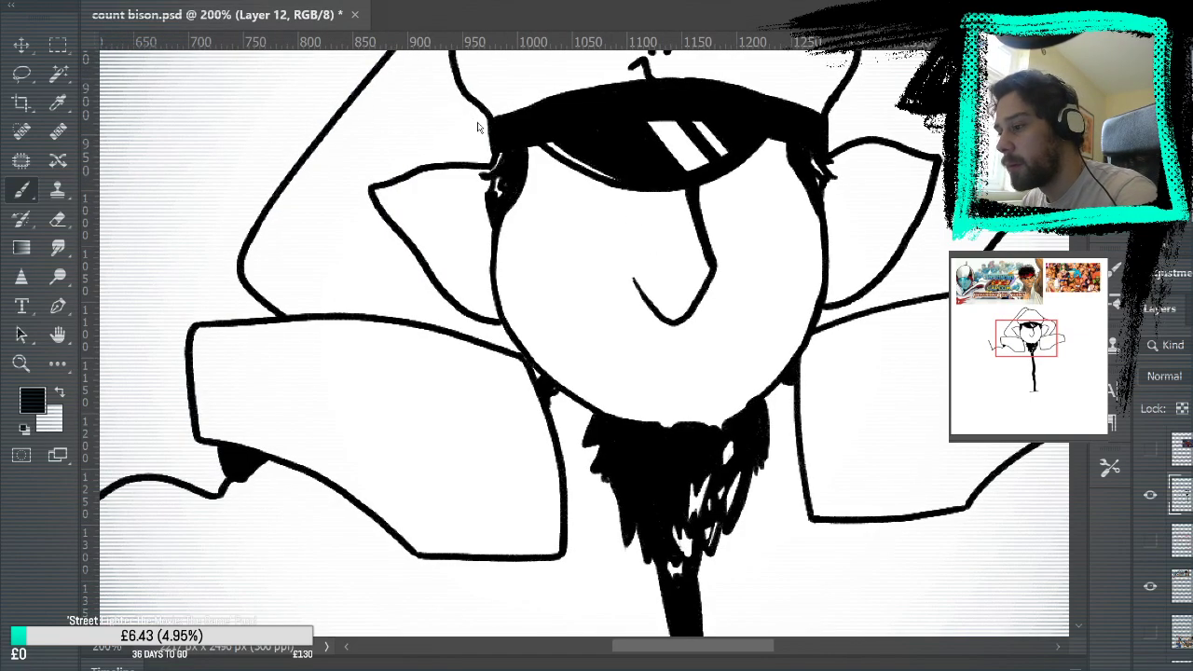
pyautogui.hotkey('ctrl', '0')
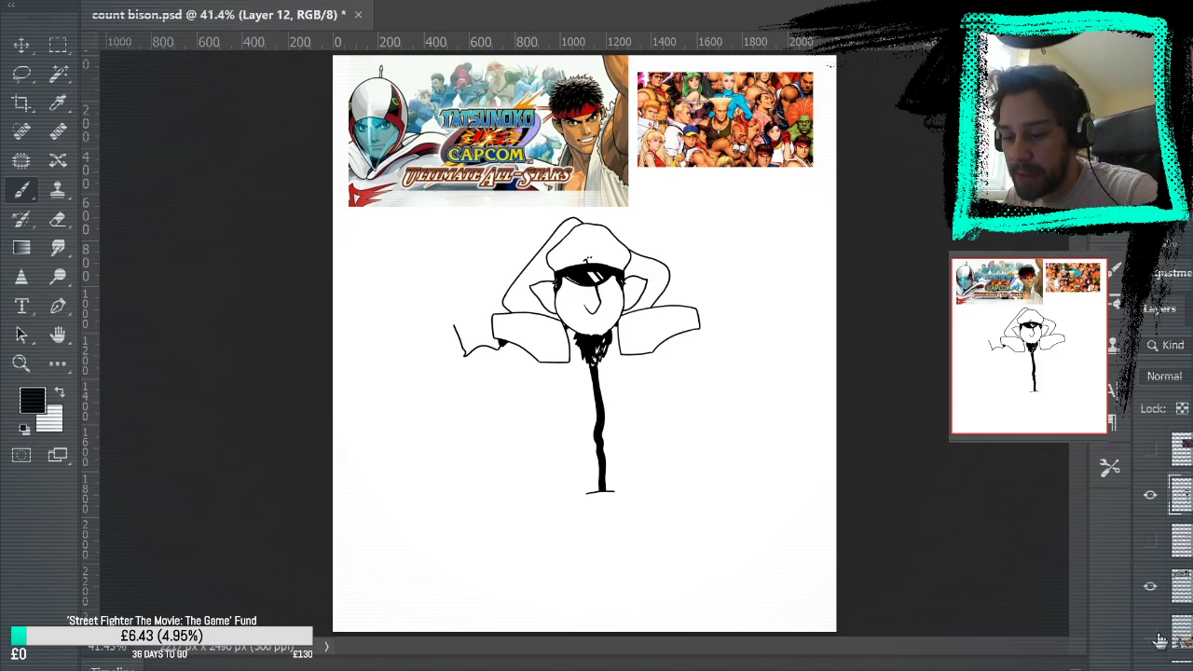
# Toggle the crowd reference image at the bottom of the canvas on to view it, leaving it hidden again.
pyautogui.hotkey('ctrl', 'v')
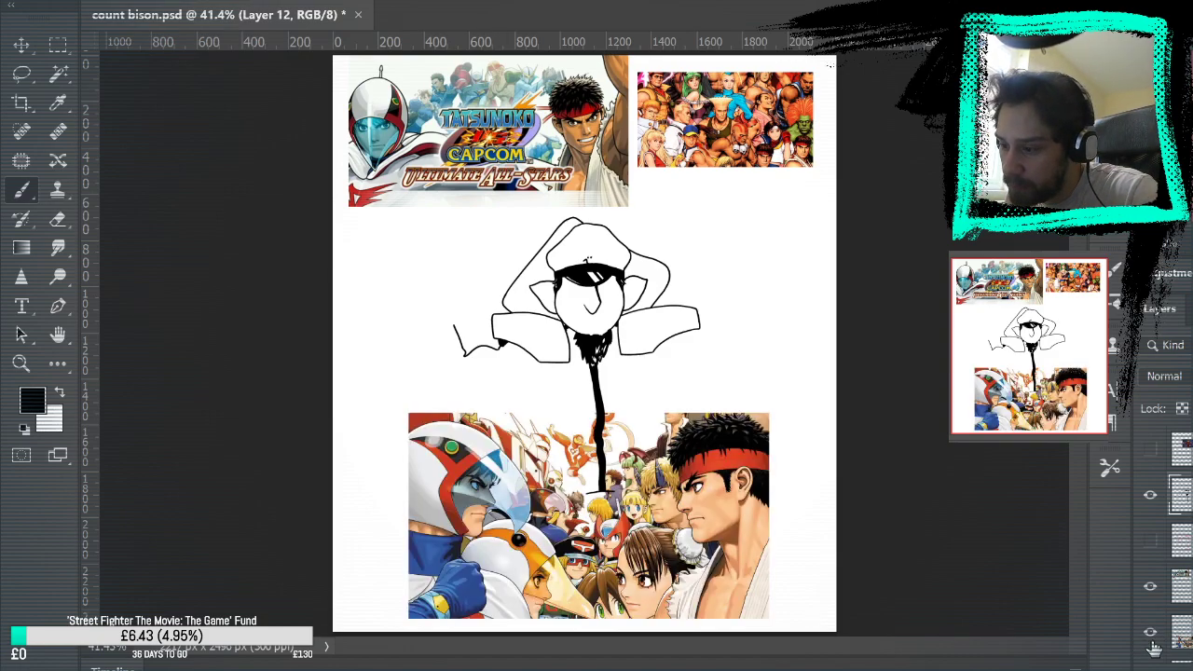
pyautogui.click(1151, 636)
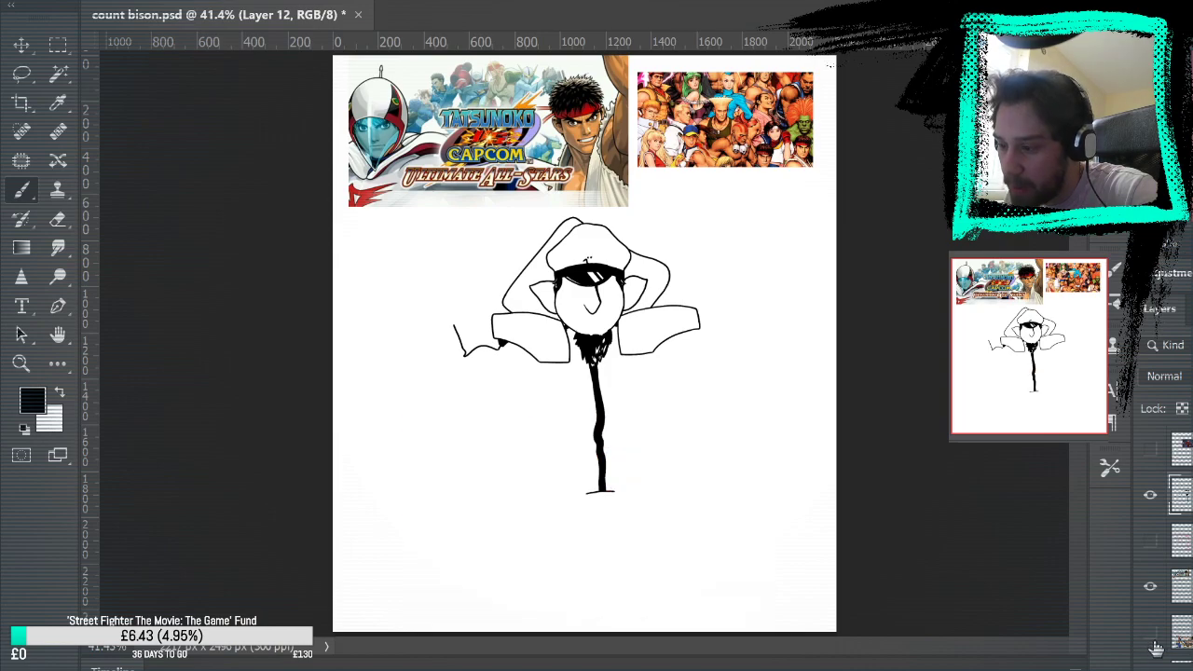
pyautogui.click(1151, 636)
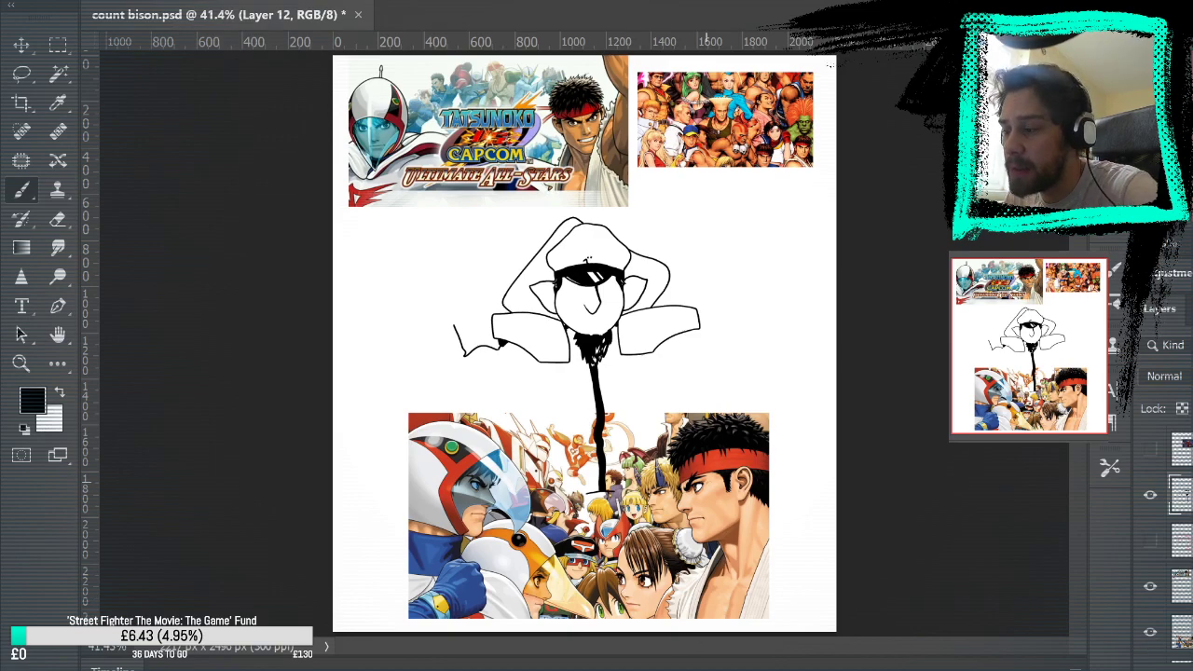
pyautogui.click(1150, 635)
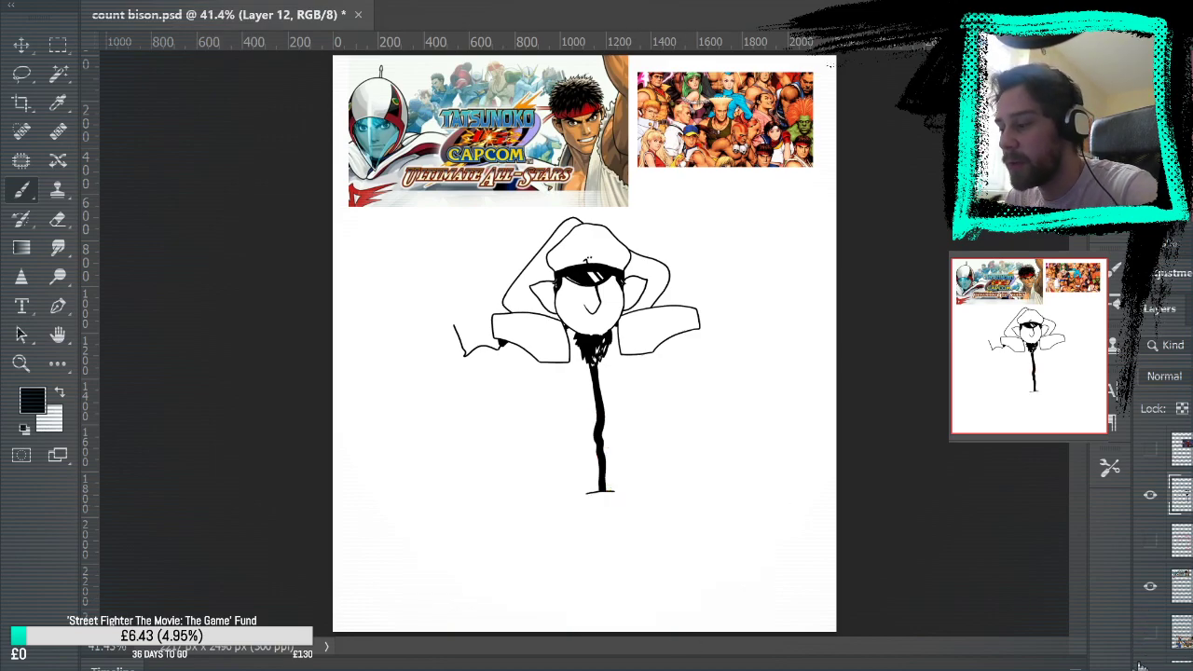
# Show the pink sketch layer again and ink the outline of the small shaded shape beneath the right-hand collar flap.
pyautogui.press('z')
pyautogui.click(724, 373)
pyautogui.click(745, 380)
pyautogui.click(746, 381)
pyautogui.click(751, 394)
pyautogui.click(751, 394)
pyautogui.moveTo(901, 339)
pyautogui.mouseDown()
pyautogui.moveTo(923, 401)
pyautogui.moveTo(895, 454)
pyautogui.moveTo(897, 364)
pyautogui.moveTo(861, 301)
pyautogui.moveTo(740, 578)
pyautogui.moveTo(721, 551)
pyautogui.moveTo(783, 344)
pyautogui.mouseUp()
pyautogui.click(1150, 540)
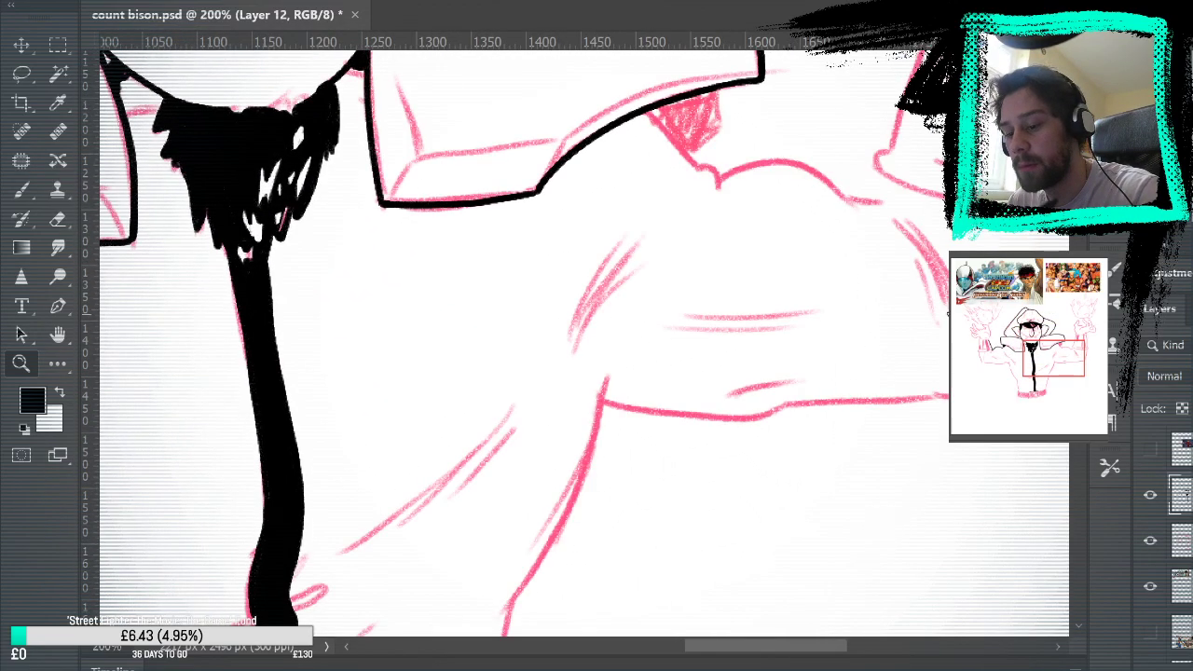
pyautogui.moveTo(922, 248); pyautogui.dragTo(884, 491)
pyautogui.press('b')
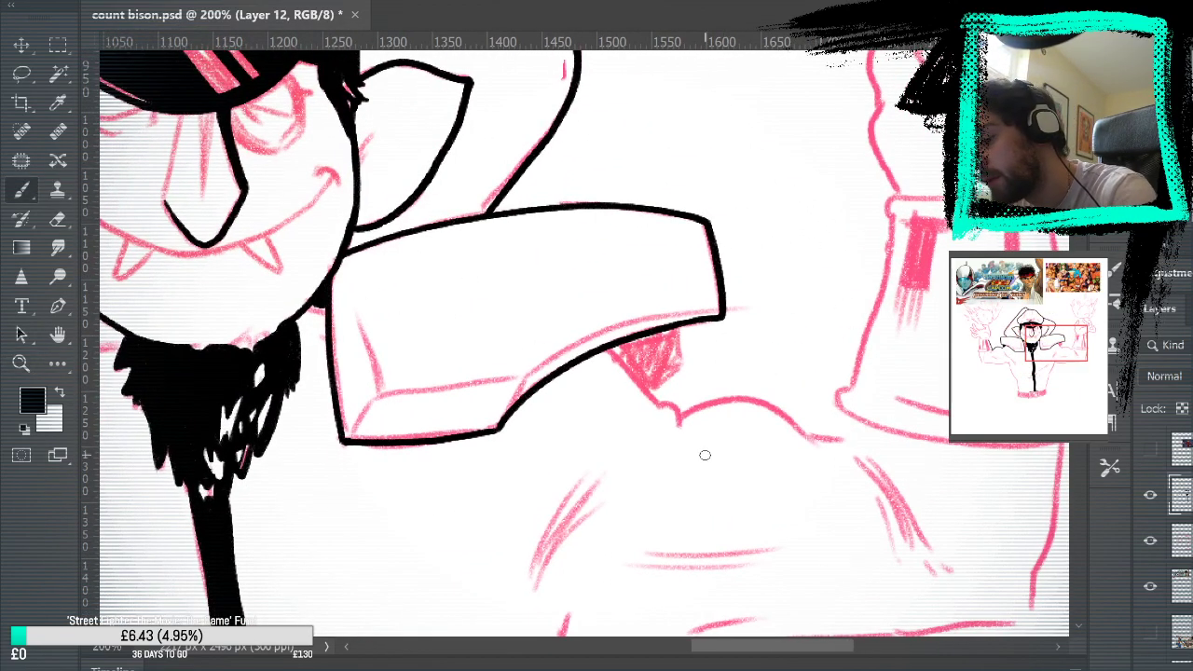
pyautogui.moveTo(613, 349)
pyautogui.mouseDown()
pyautogui.moveTo(658, 404)
pyautogui.moveTo(678, 410)
pyautogui.moveTo(657, 384)
pyautogui.moveTo(683, 322)
pyautogui.mouseUp()
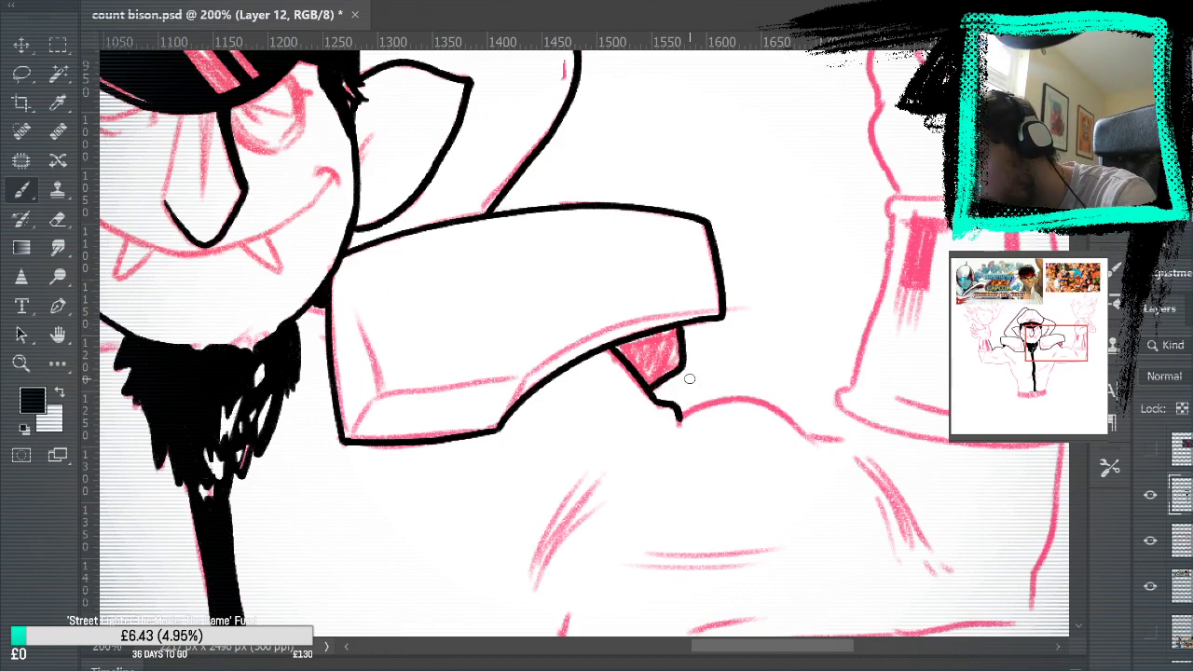
# Fill the small outlined shape beneath the right-hand collar flap with black and touch up its gaps with the brush.
pyautogui.click(56, 364)
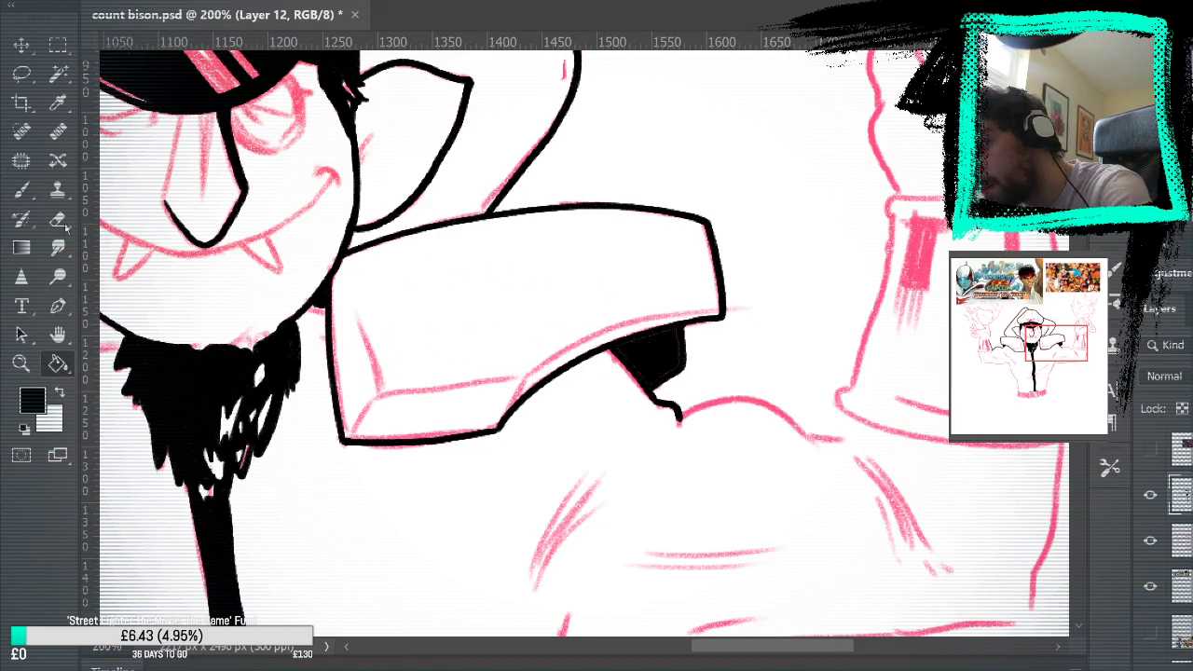
pyautogui.press('b')
pyautogui.moveTo(666, 373); pyautogui.dragTo(679, 338)
# Ink the curved shoulder line on the canvas's right side and the inner edge of the forearm guard up to the wrist.
pyautogui.moveTo(864, 350); pyautogui.dragTo(1034, 280)
pyautogui.moveTo(888, 226); pyautogui.dragTo(640, 200)
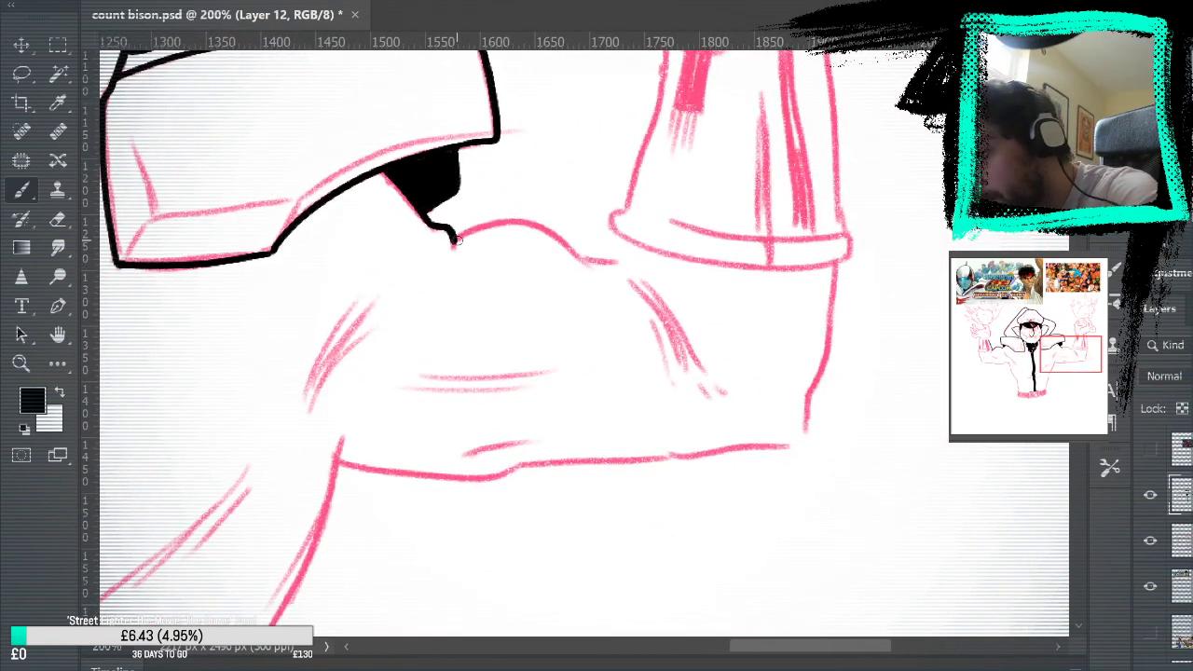
pyautogui.moveTo(455, 240)
pyautogui.mouseDown()
pyautogui.moveTo(516, 222)
pyautogui.moveTo(617, 264)
pyautogui.mouseUp()
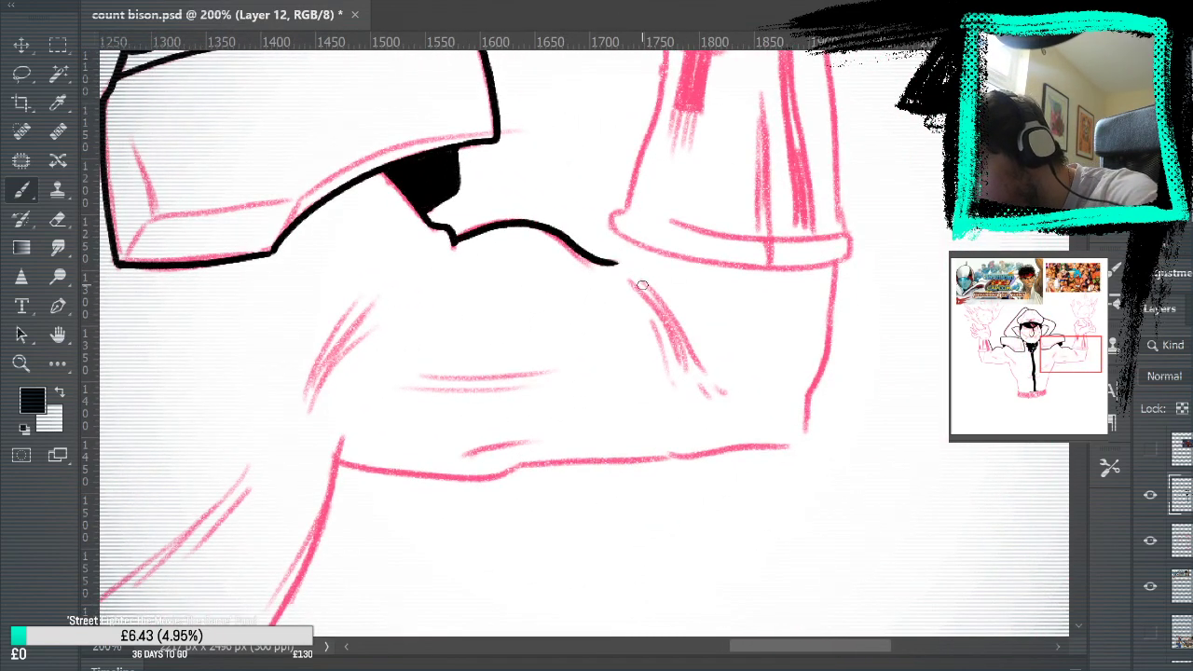
pyautogui.moveTo(733, 343); pyautogui.dragTo(809, 439)
pyautogui.moveTo(690, 359); pyautogui.dragTo(701, 302)
pyautogui.moveTo(717, 244)
pyautogui.mouseDown()
pyautogui.moveTo(675, 420)
pyautogui.moveTo(698, 265)
pyautogui.mouseUp()
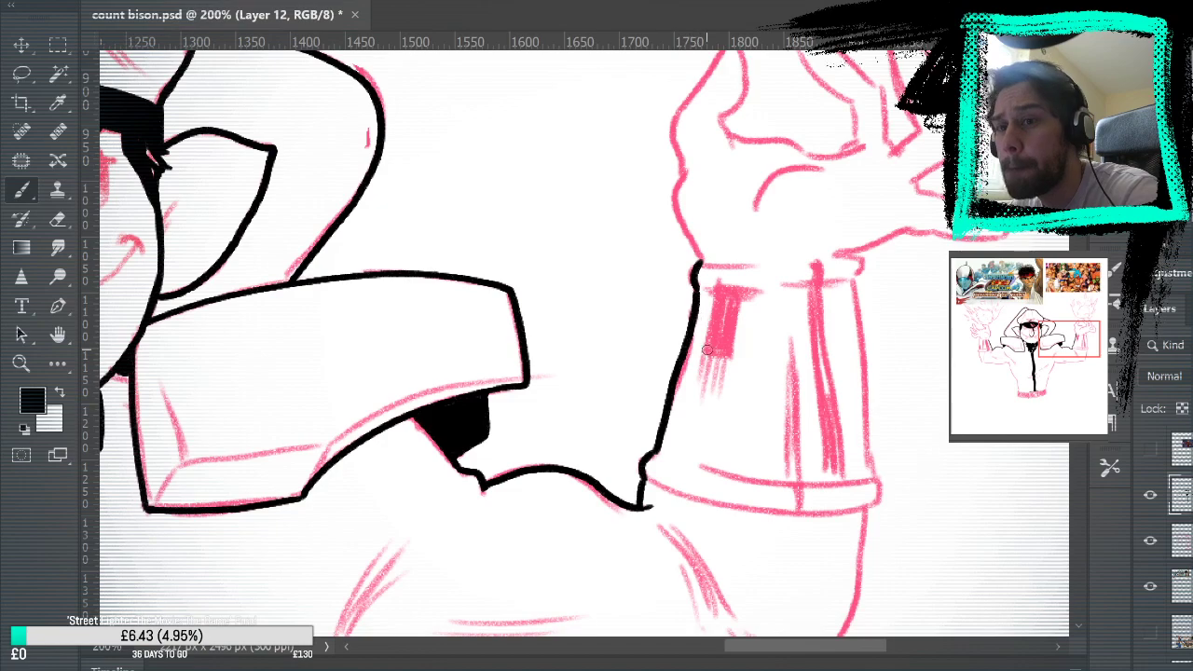
# Ink the raised right-hand palm's inner edge, the thumb and the palm's upper edge, checking the lines with the sketch hidden.
pyautogui.moveTo(700, 265); pyautogui.dragTo(674, 136)
pyautogui.moveTo(737, 224); pyautogui.dragTo(746, 373)
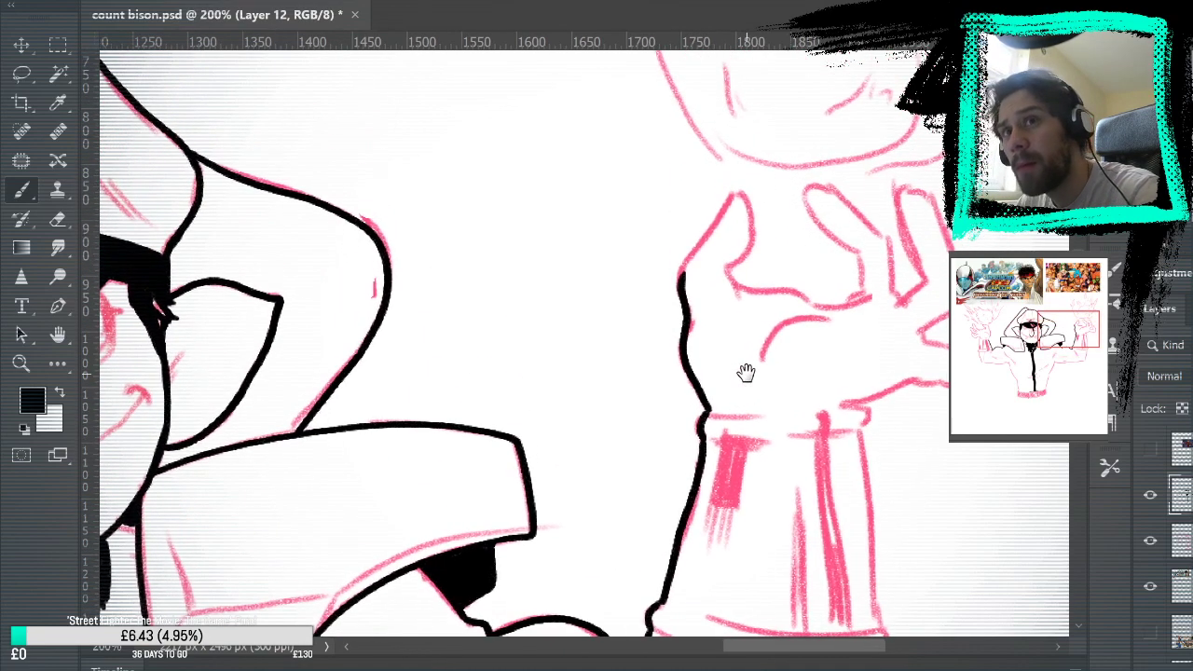
pyautogui.moveTo(681, 278)
pyautogui.mouseDown()
pyautogui.moveTo(738, 195)
pyautogui.moveTo(753, 204)
pyautogui.moveTo(745, 269)
pyautogui.mouseUp()
pyautogui.hotkey('ctrl', 'z')
pyautogui.moveTo(741, 197)
pyautogui.mouseDown()
pyautogui.moveTo(753, 248)
pyautogui.moveTo(725, 276)
pyautogui.moveTo(741, 294)
pyautogui.moveTo(790, 295)
pyautogui.moveTo(834, 317)
pyautogui.mouseUp()
pyautogui.hotkey('ctrl', 'z')
pyautogui.moveTo(738, 287); pyautogui.dragTo(832, 311)
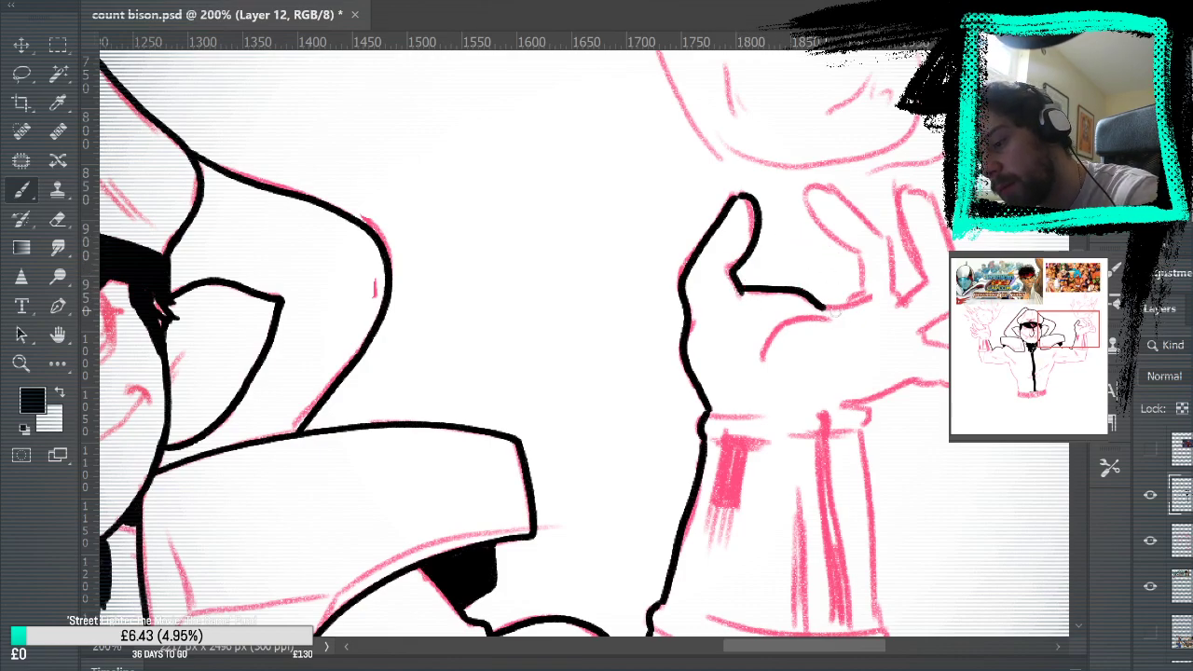
pyautogui.moveTo(739, 196); pyautogui.dragTo(727, 207)
pyautogui.click(1150, 541)
pyautogui.moveTo(974, 476)
pyautogui.mouseDown()
pyautogui.moveTo(879, 495)
pyautogui.moveTo(866, 466)
pyautogui.mouseUp()
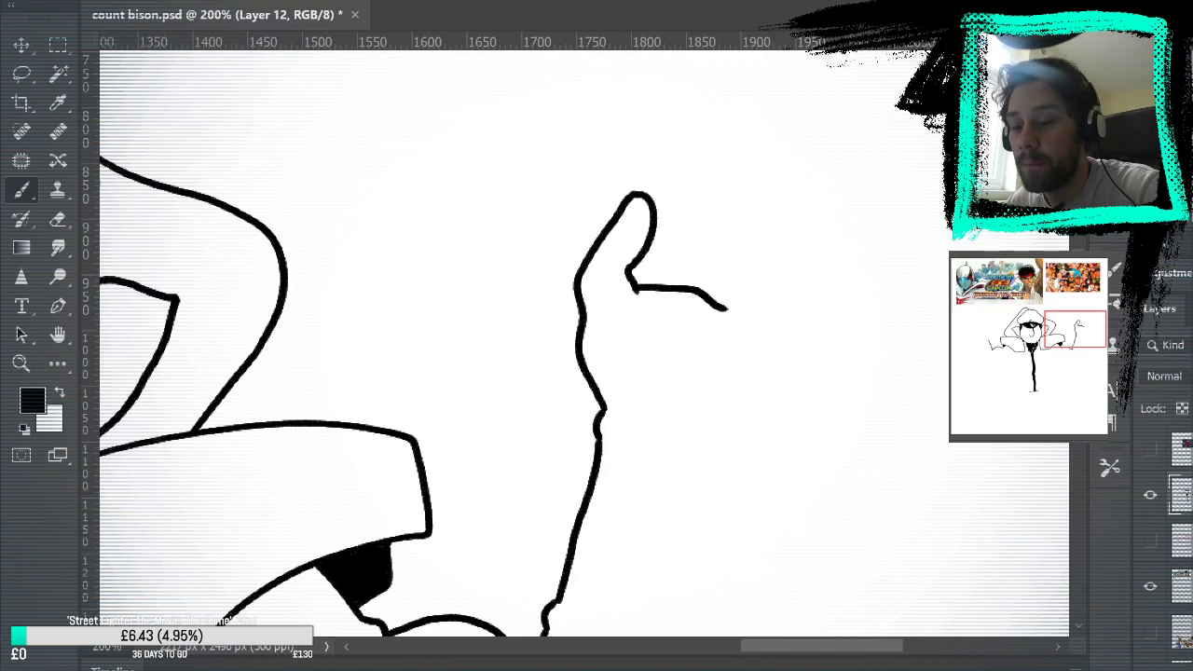
pyautogui.click(1150, 540)
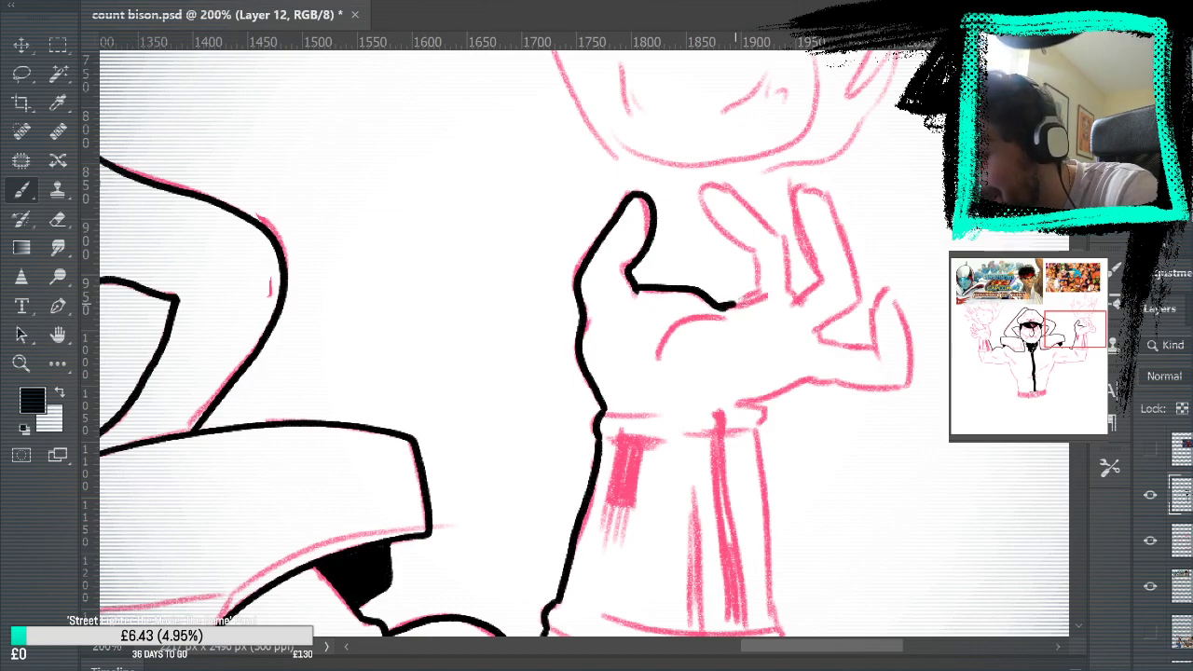
# Ink the first finger of the raised hand beside the thumb, checking the line art with the sketch hidden.
pyautogui.moveTo(733, 306); pyautogui.dragTo(766, 291)
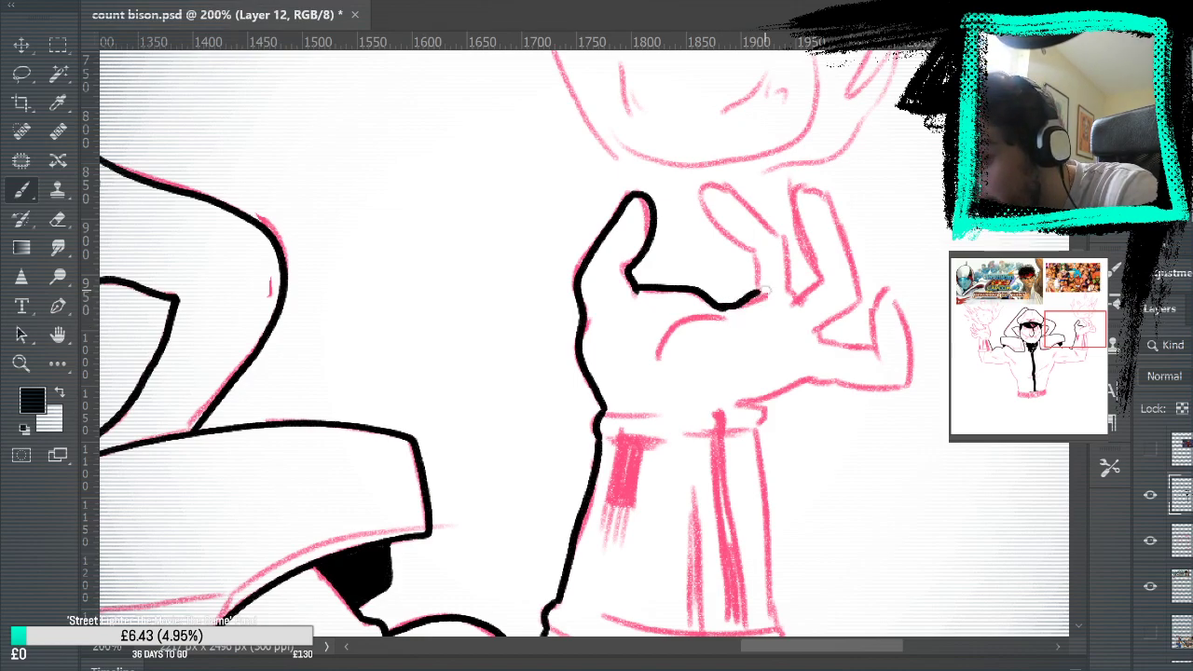
pyautogui.press('e')
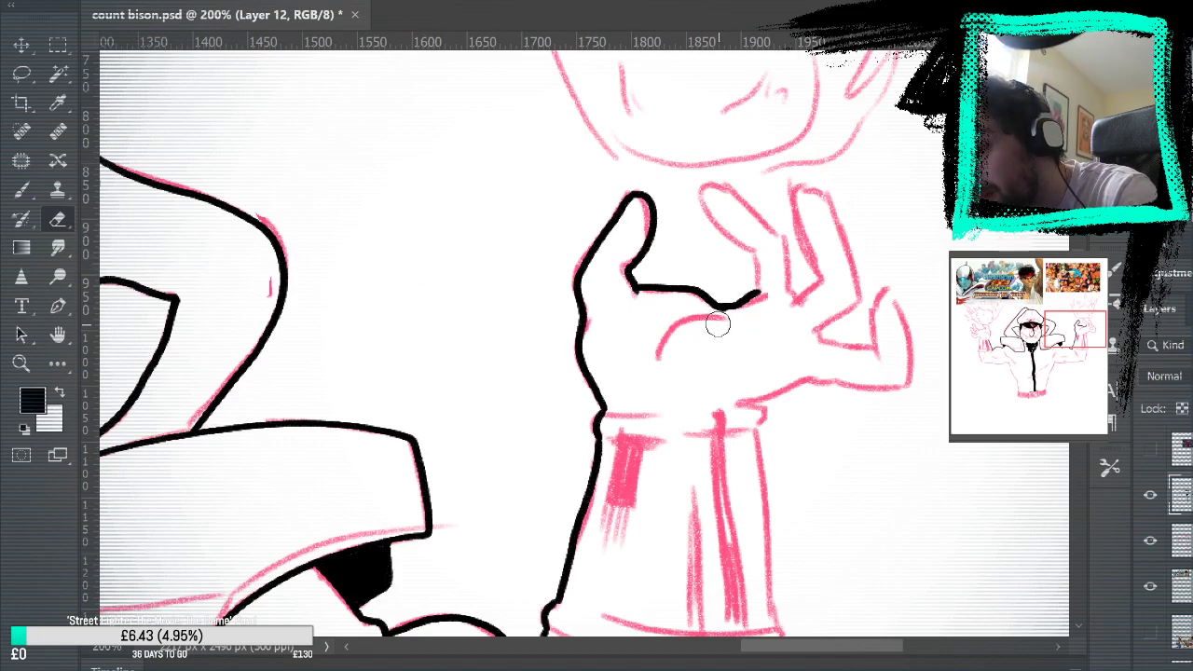
pyautogui.click(21, 189)
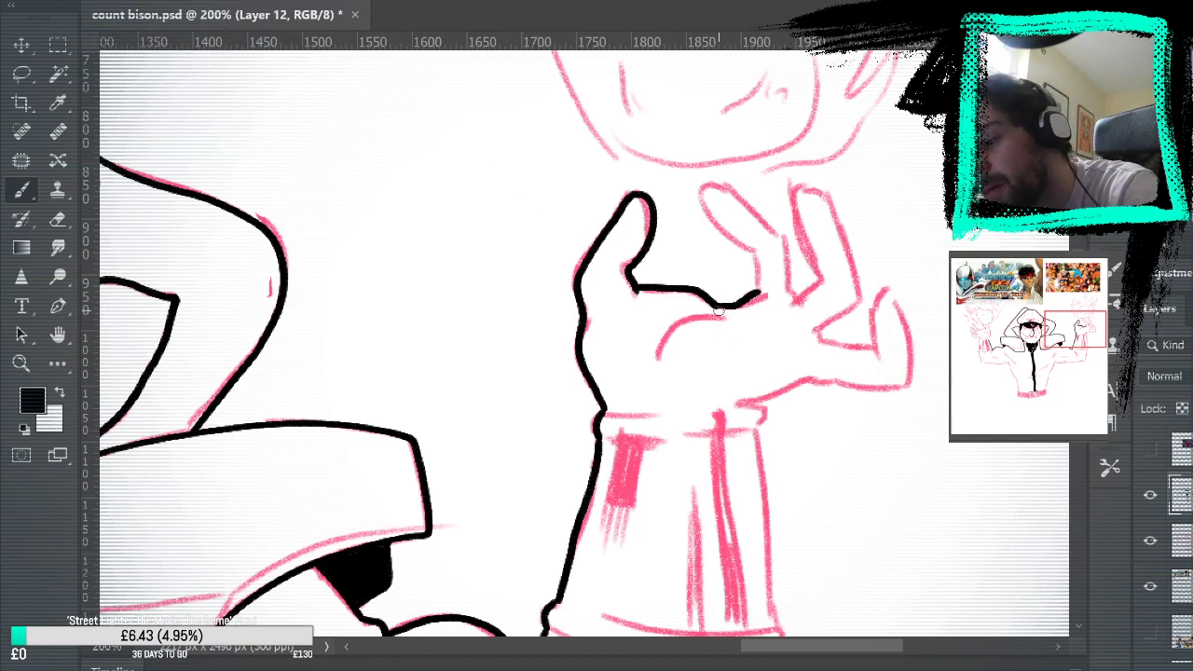
pyautogui.moveTo(758, 294)
pyautogui.mouseDown()
pyautogui.moveTo(755, 252)
pyautogui.moveTo(708, 215)
pyautogui.moveTo(714, 186)
pyautogui.moveTo(787, 236)
pyautogui.moveTo(791, 282)
pyautogui.mouseUp()
pyautogui.click(1150, 540)
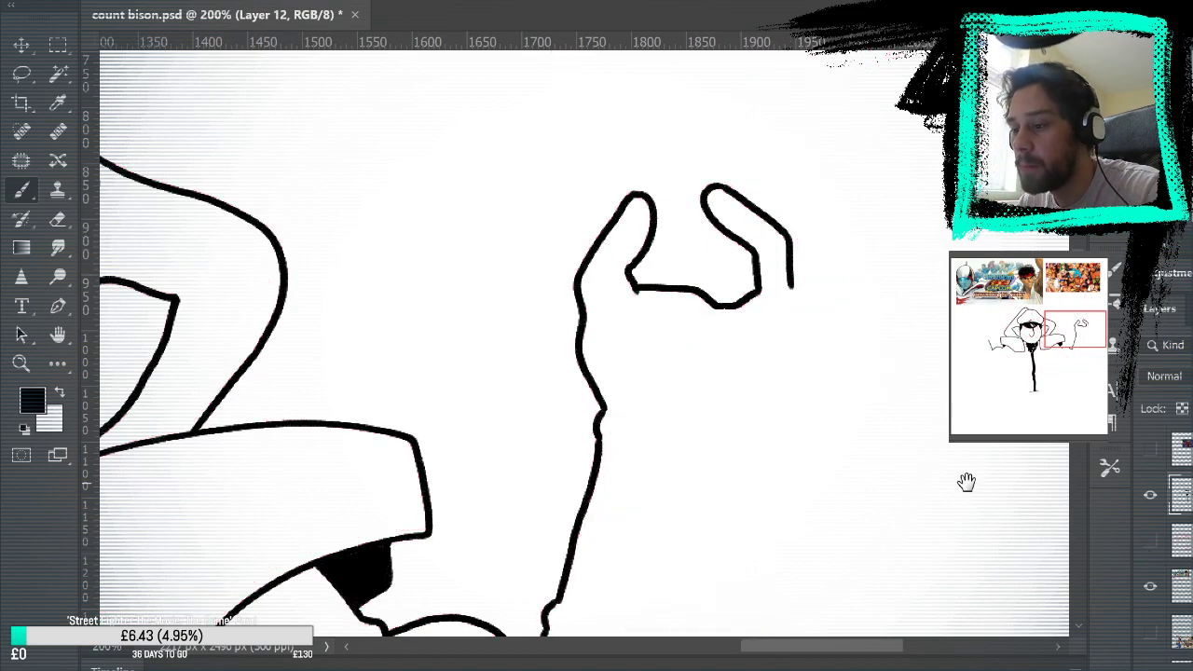
pyautogui.moveTo(964, 482); pyautogui.dragTo(885, 506)
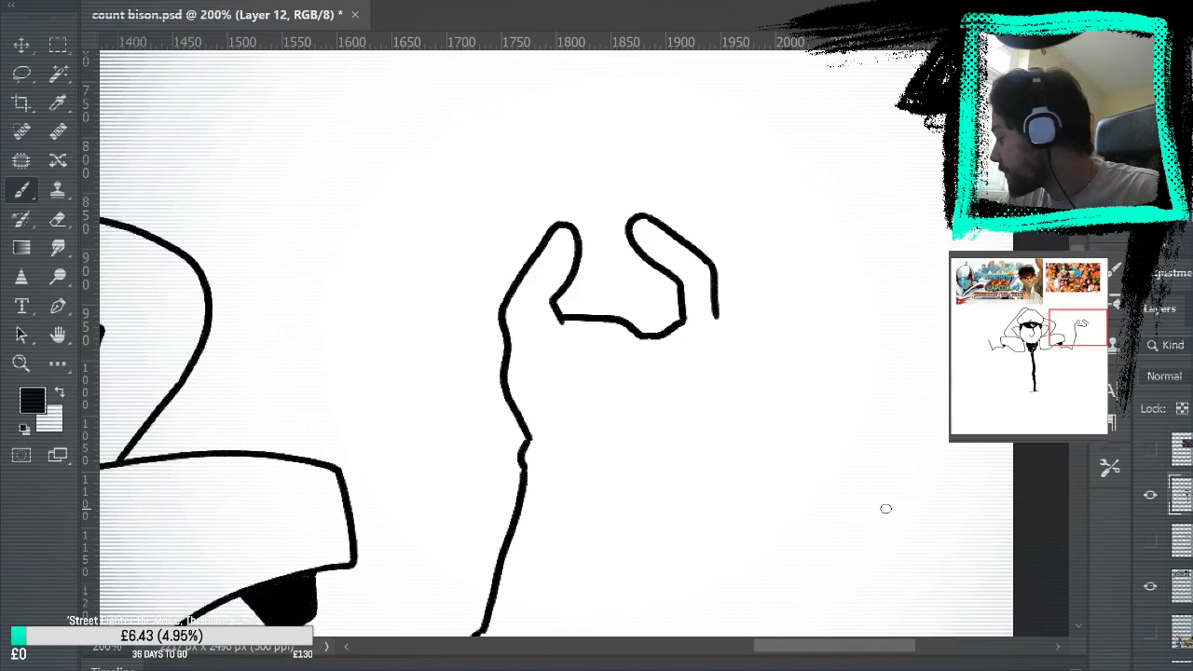
pyautogui.click(1151, 540)
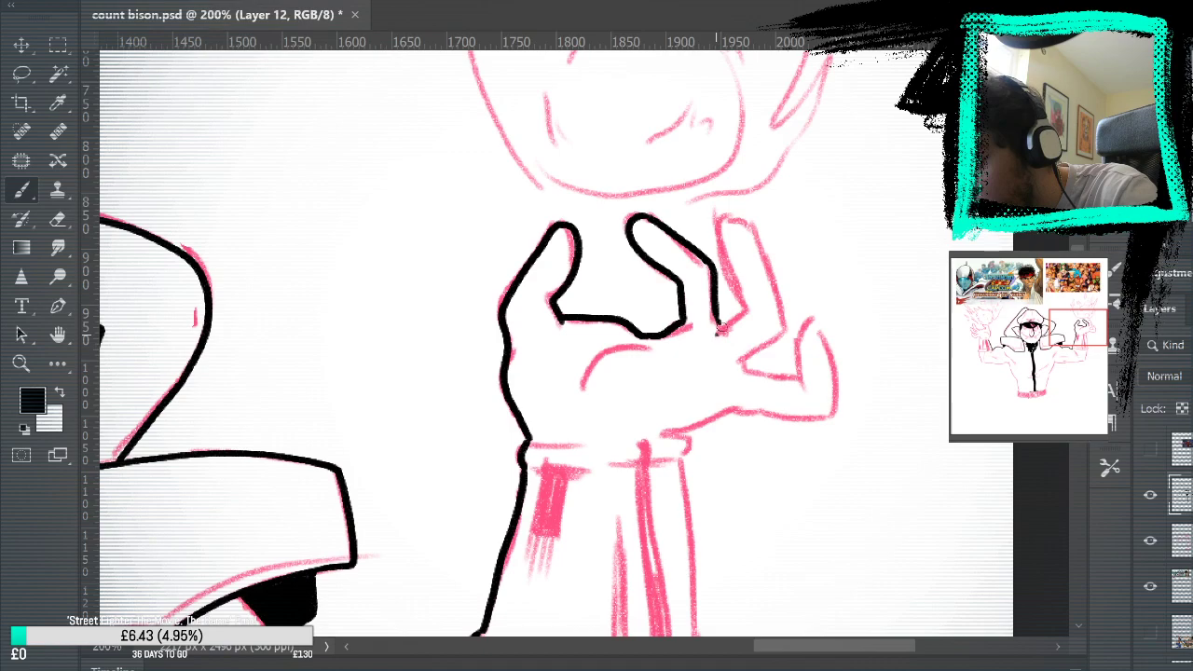
# Ink the second finger of the raised hand over the sketch, then hide the sketch layer to check the lines.
pyautogui.moveTo(714, 335); pyautogui.dragTo(752, 315)
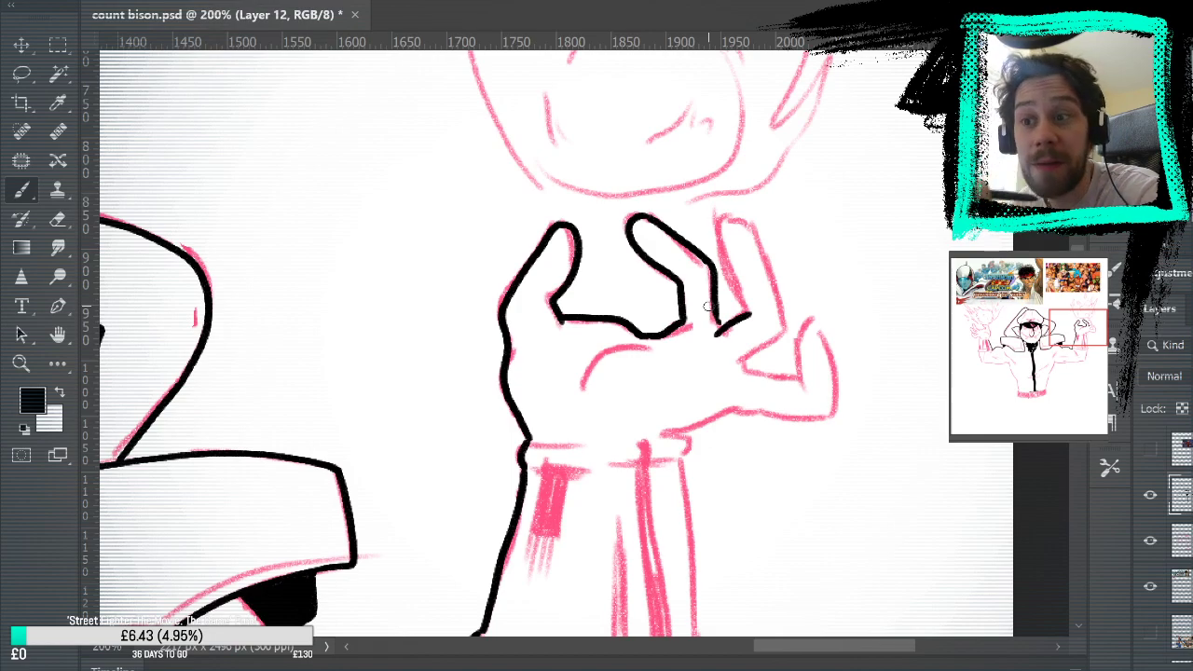
pyautogui.moveTo(724, 461); pyautogui.dragTo(667, 420)
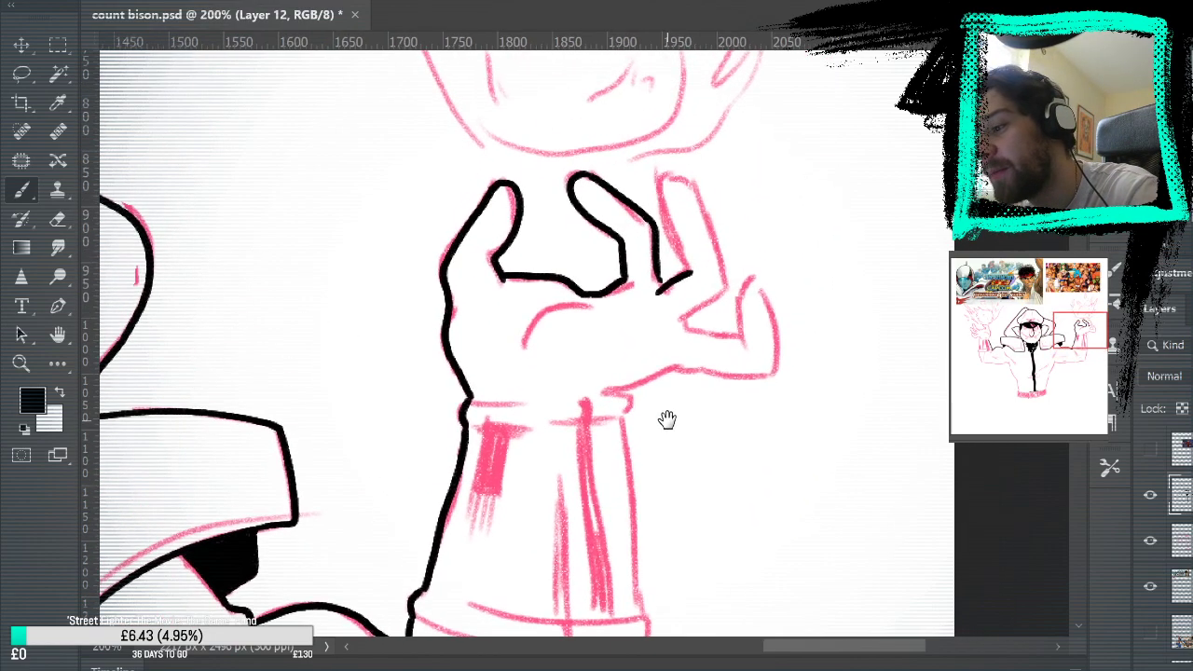
pyautogui.click(1150, 542)
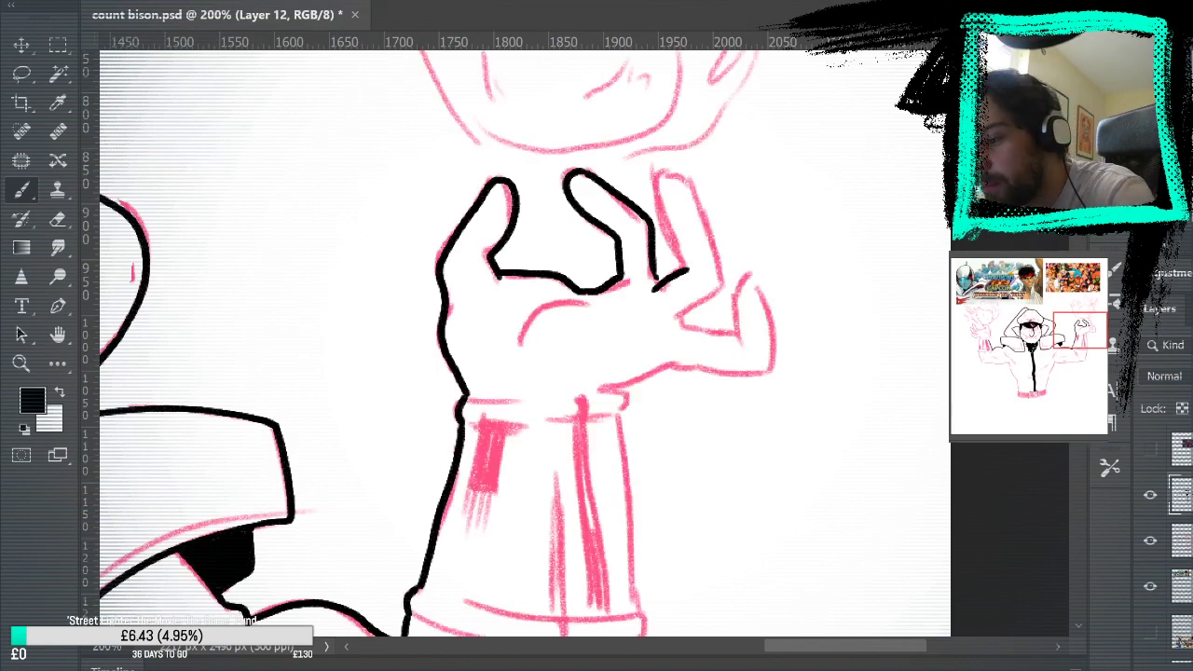
pyautogui.click(1150, 541)
pyautogui.click(1151, 540)
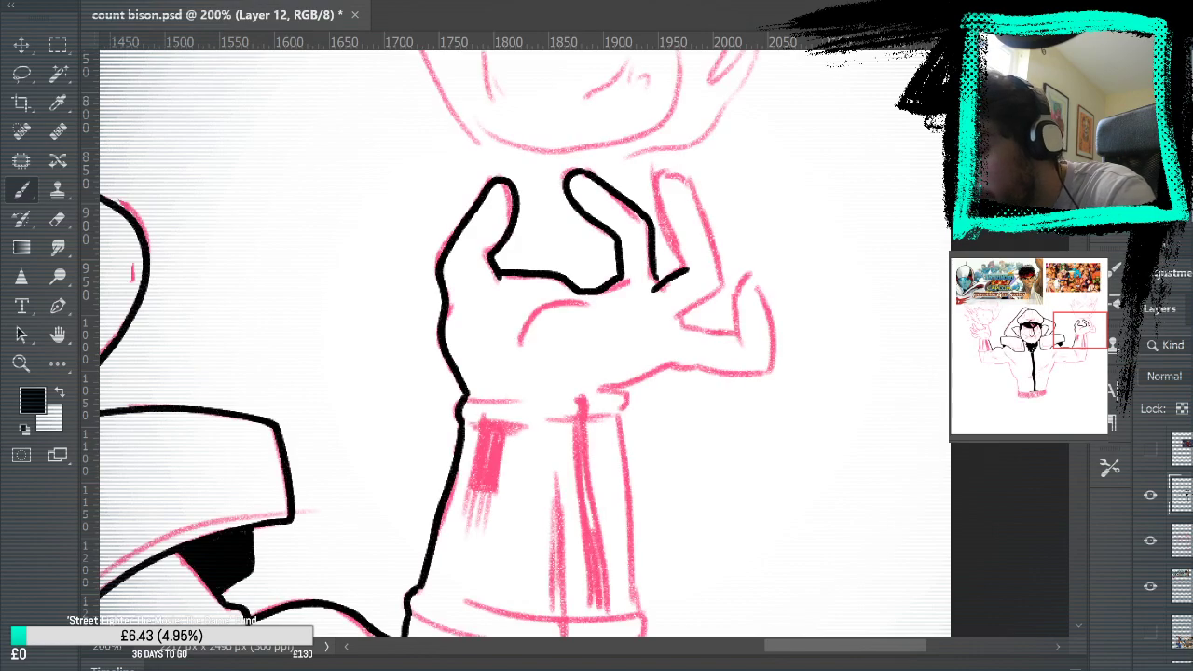
pyautogui.moveTo(687, 264)
pyautogui.mouseDown()
pyautogui.moveTo(659, 190)
pyautogui.moveTo(678, 176)
pyautogui.moveTo(723, 280)
pyautogui.moveTo(680, 316)
pyautogui.moveTo(725, 266)
pyautogui.mouseUp()
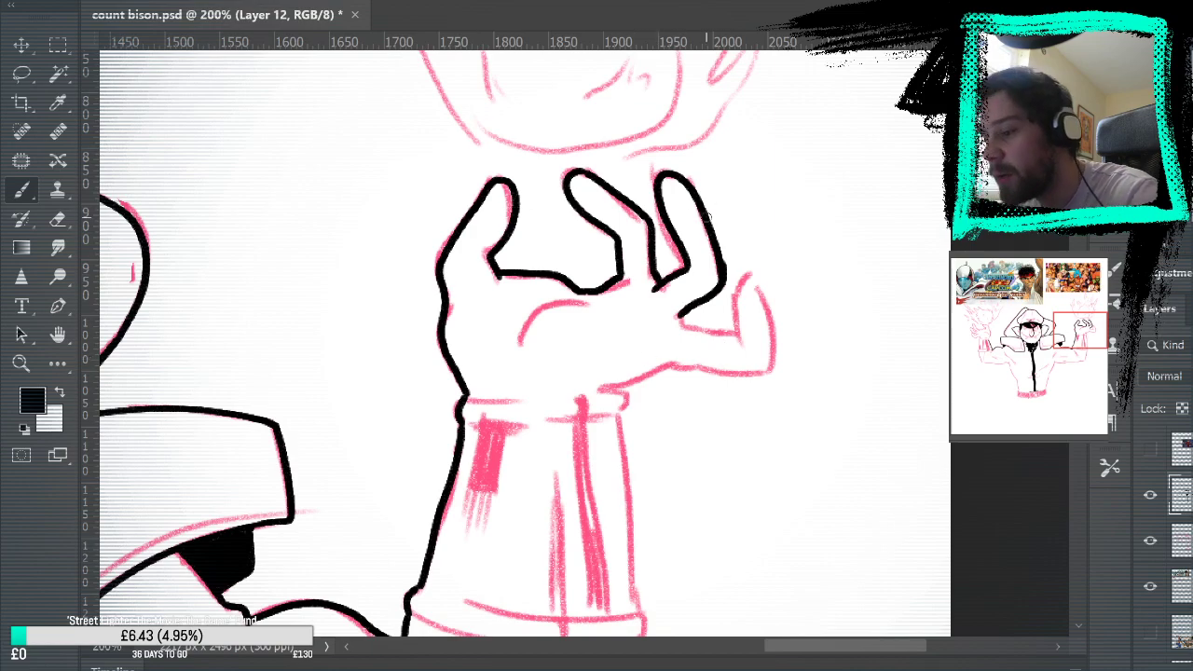
pyautogui.click(1150, 540)
pyautogui.moveTo(822, 308); pyautogui.dragTo(873, 399)
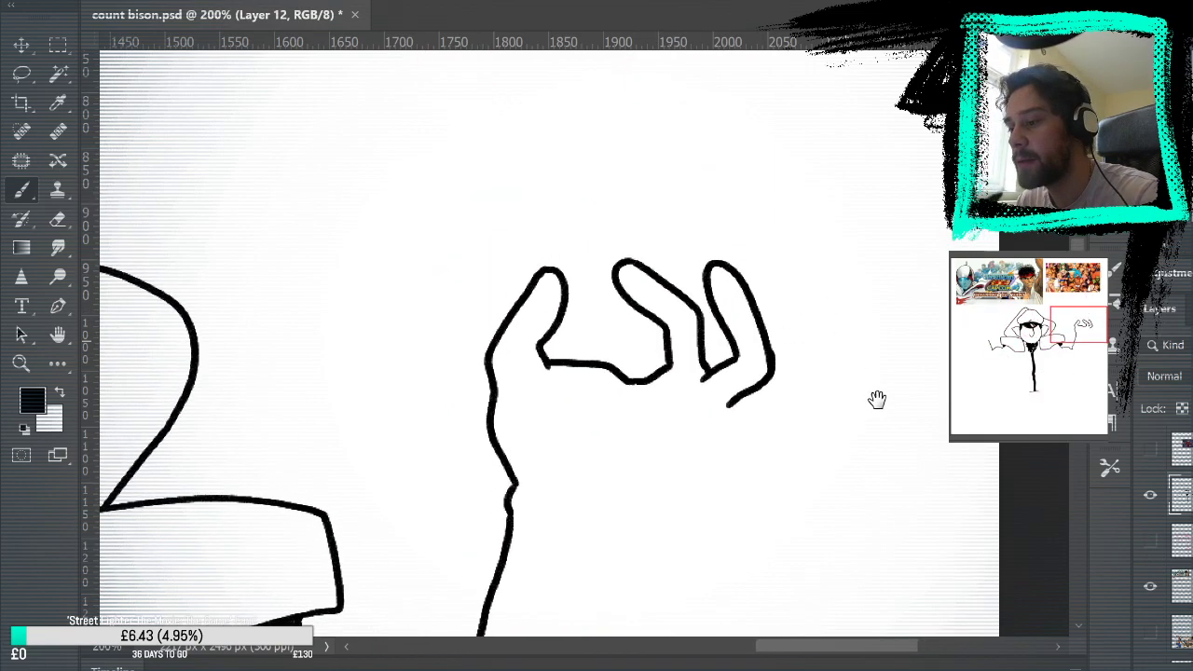
# Erase the line joining the bases of the first two fingers and redraw it more cleanly over the visible sketch.
pyautogui.click(57, 218)
pyautogui.moveTo(740, 361)
pyautogui.mouseDown()
pyautogui.moveTo(705, 381)
pyautogui.moveTo(708, 369)
pyautogui.mouseUp()
pyautogui.click(22, 189)
pyautogui.click(1150, 540)
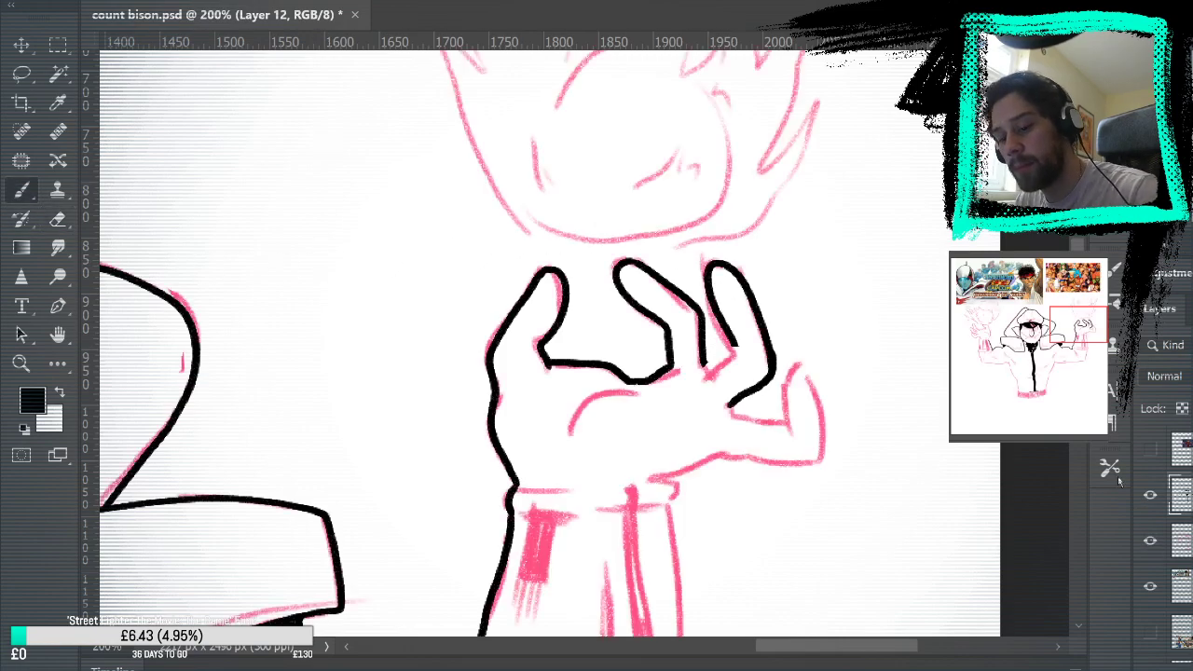
pyautogui.moveTo(704, 381); pyautogui.dragTo(739, 341)
pyautogui.hotkey('ctrl', 'z')
pyautogui.moveTo(705, 380); pyautogui.dragTo(735, 348)
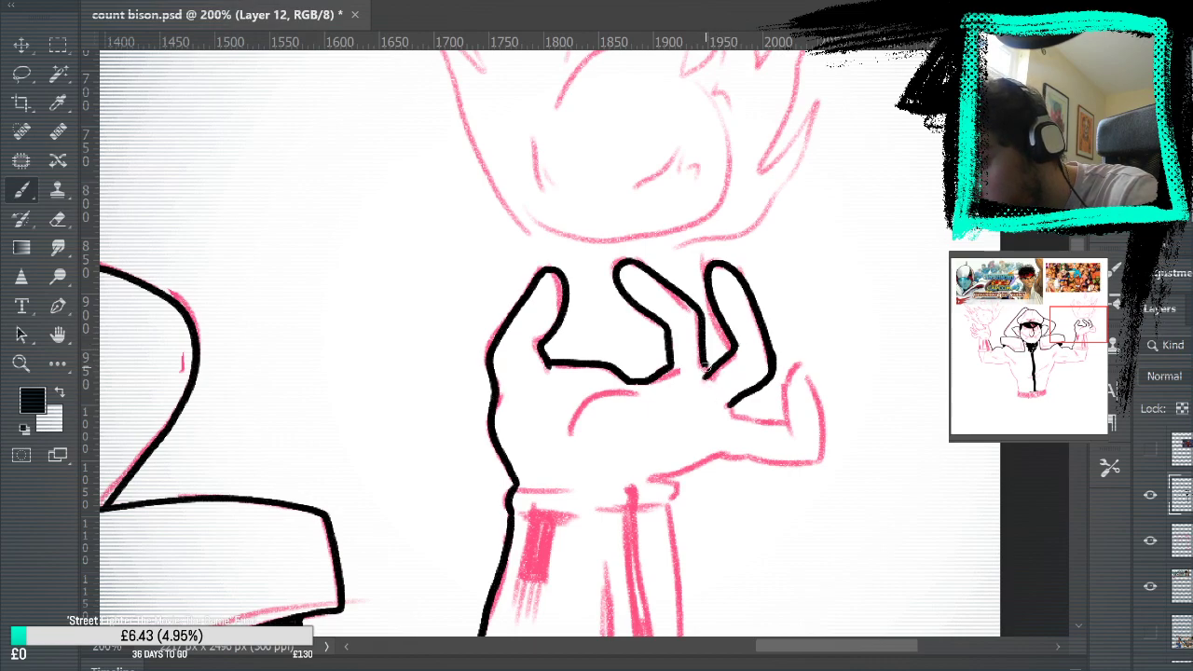
# Ink the outermost finger of the raised hand, redoing strokes until its tip and outer edge follow the sketch.
pyautogui.moveTo(784, 409)
pyautogui.mouseDown()
pyautogui.moveTo(750, 245)
pyautogui.moveTo(714, 271)
pyautogui.moveTo(779, 276)
pyautogui.moveTo(767, 252)
pyautogui.moveTo(801, 233)
pyautogui.moveTo(805, 304)
pyautogui.mouseUp()
pyautogui.hotkey('ctrl', 'z')
pyautogui.moveTo(792, 227); pyautogui.dragTo(803, 307)
pyautogui.hotkey('ctrl', 'z')
pyautogui.moveTo(792, 225); pyautogui.dragTo(804, 322)
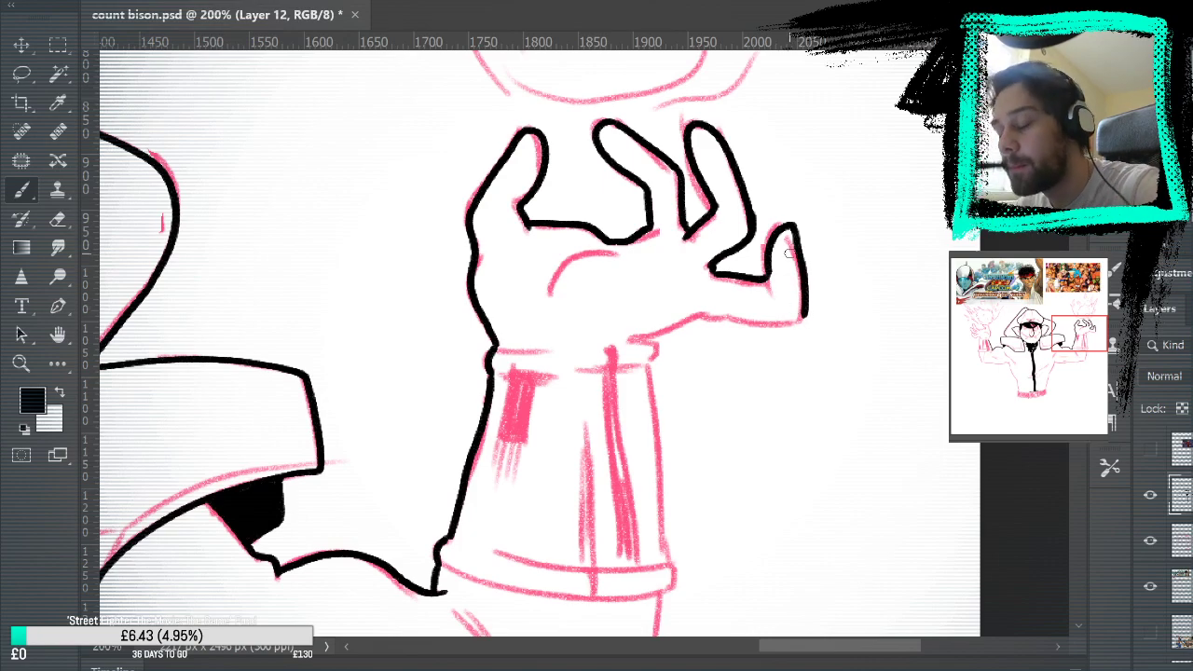
# Ink the underside of the raised hand from the wrist to the outermost finger.
pyautogui.moveTo(630, 339)
pyautogui.mouseDown()
pyautogui.moveTo(717, 315)
pyautogui.moveTo(807, 317)
pyautogui.mouseUp()
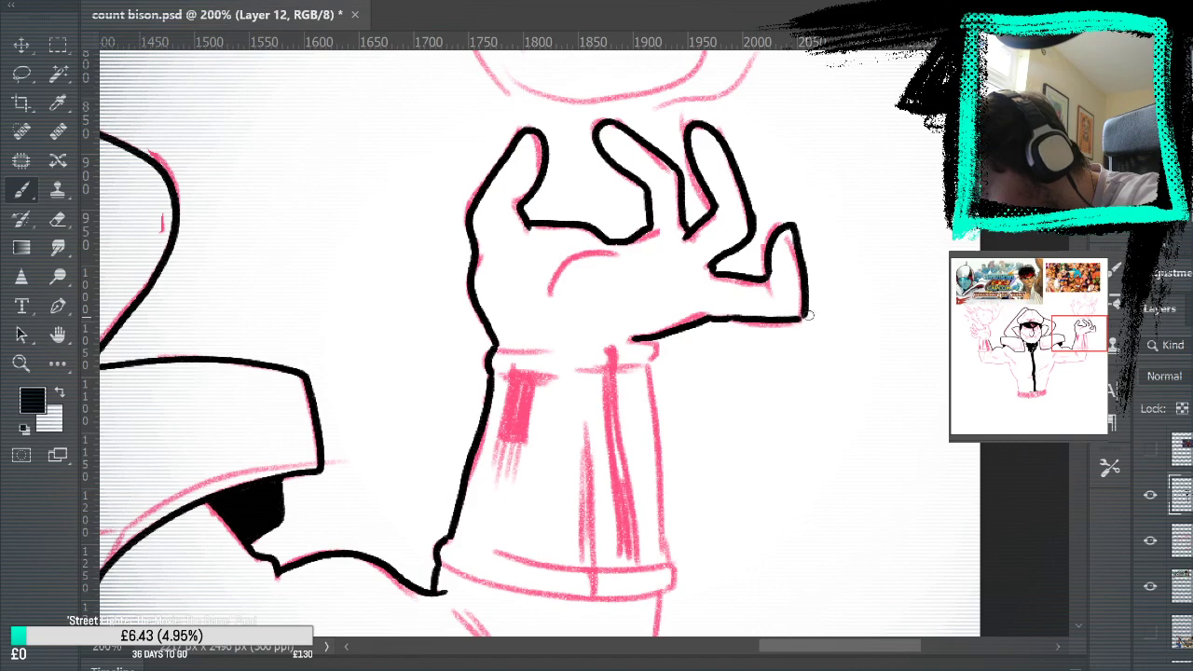
pyautogui.click(1156, 538)
pyautogui.moveTo(919, 415)
pyautogui.mouseDown()
pyautogui.moveTo(940, 485)
pyautogui.moveTo(815, 506)
pyautogui.moveTo(790, 483)
pyautogui.mouseUp()
pyautogui.hotkey('ctrl', 'z')
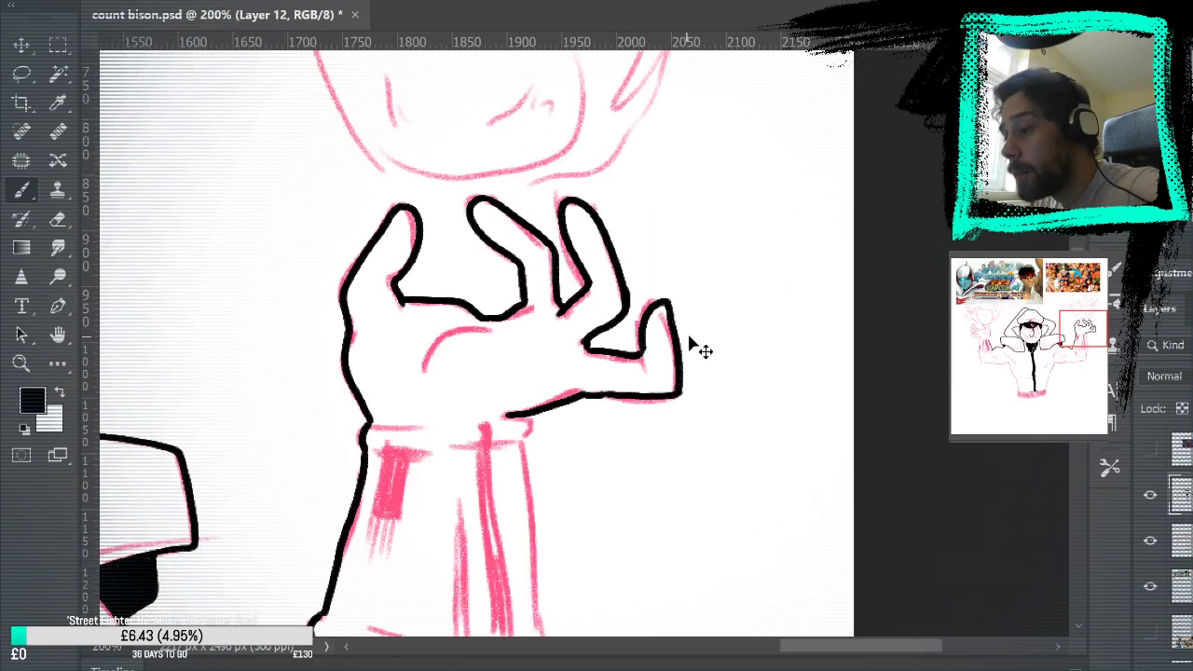
# Redo the last stroke under the outermost finger of the raised hand and check the hand with the sketch layer hidden.
pyautogui.hotkey('ctrl', 'z')
pyautogui.moveTo(604, 396)
pyautogui.mouseDown()
pyautogui.moveTo(680, 393)
pyautogui.moveTo(678, 366)
pyautogui.mouseUp()
pyautogui.click(1150, 540)
pyautogui.moveTo(859, 535)
pyautogui.mouseDown()
pyautogui.moveTo(926, 468)
pyautogui.moveTo(890, 441)
pyautogui.mouseUp()
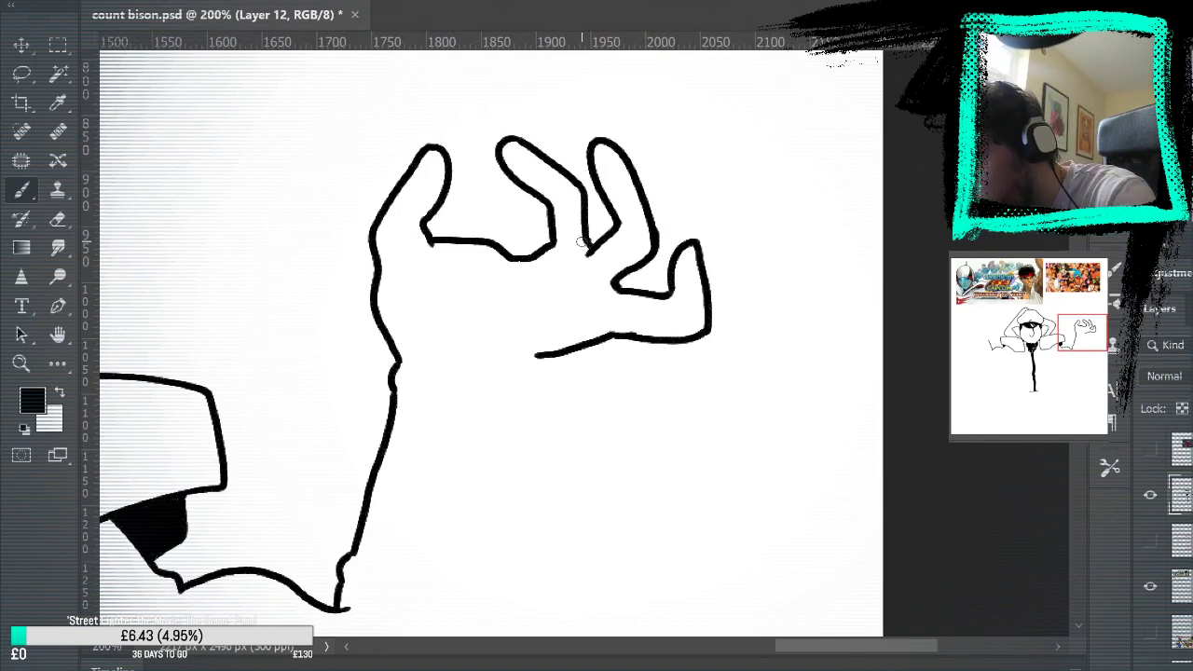
pyautogui.click(1151, 544)
# Ink the outer edge of the right-hand gauntlet from the wrist down around its lower rim, following the sketch.
pyautogui.moveTo(807, 490); pyautogui.dragTo(908, 321)
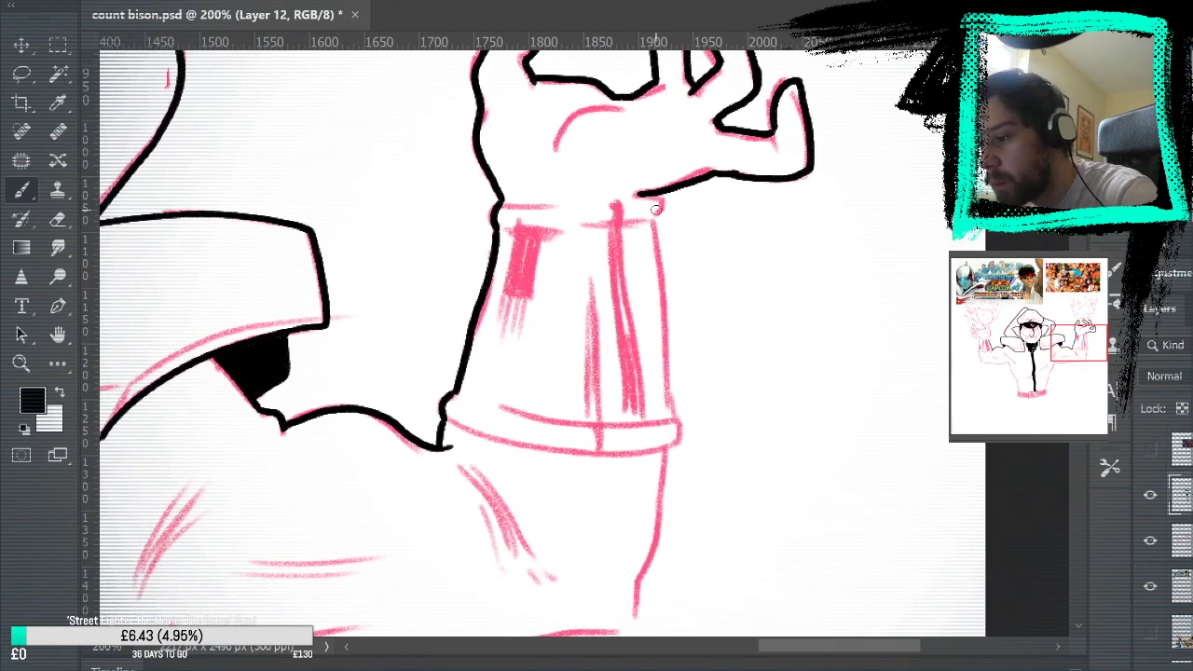
pyautogui.moveTo(646, 195); pyautogui.dragTo(664, 297)
pyautogui.hotkey('ctrl', 'z')
pyautogui.moveTo(652, 220); pyautogui.dragTo(665, 402)
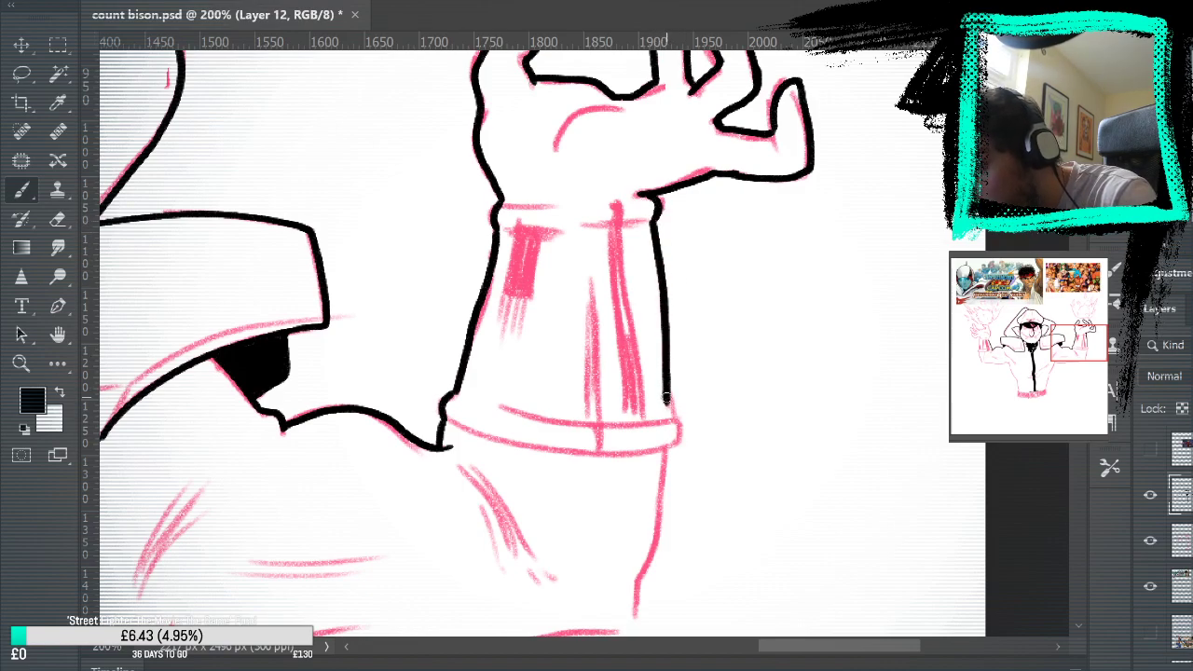
pyautogui.moveTo(679, 433); pyautogui.dragTo(667, 447)
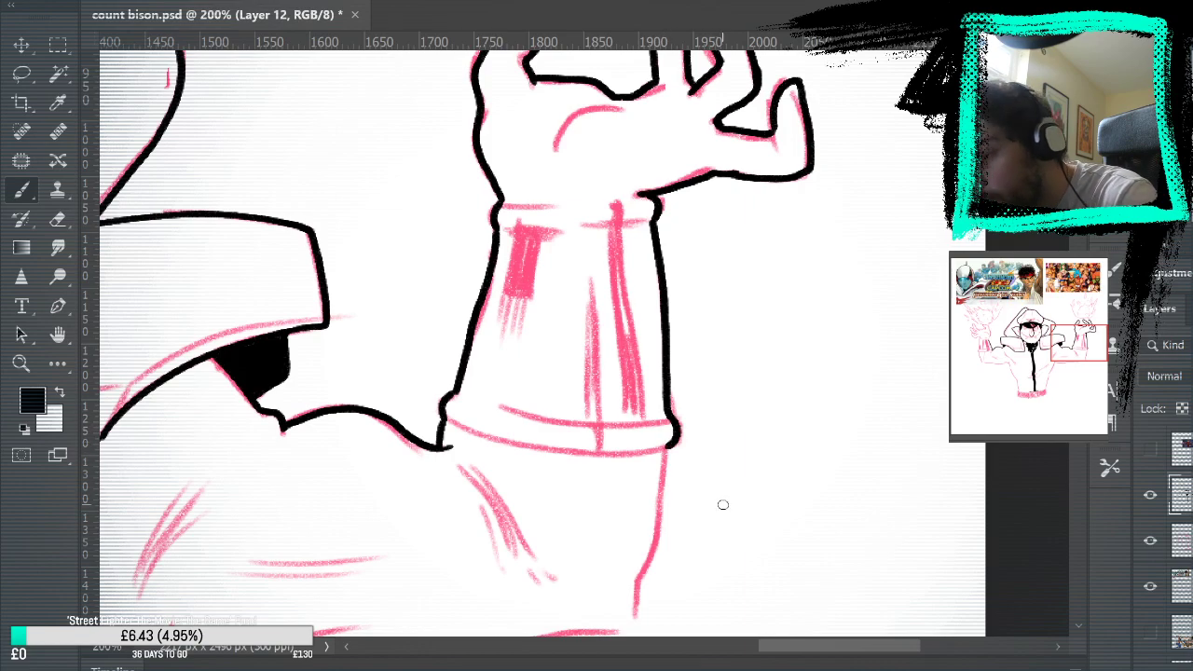
# Ink the outer forearm line from the gauntlet's lower rim down to the elbow, redoing it until it follows the sketch.
pyautogui.moveTo(775, 487); pyautogui.dragTo(879, 277)
pyautogui.moveTo(765, 245); pyautogui.dragTo(738, 395)
pyautogui.hotkey('ctrl', 'z')
pyautogui.moveTo(770, 242); pyautogui.dragTo(732, 419)
pyautogui.moveTo(843, 312)
pyautogui.mouseDown()
pyautogui.moveTo(790, 568)
pyautogui.moveTo(781, 532)
pyautogui.moveTo(786, 544)
pyautogui.mouseUp()
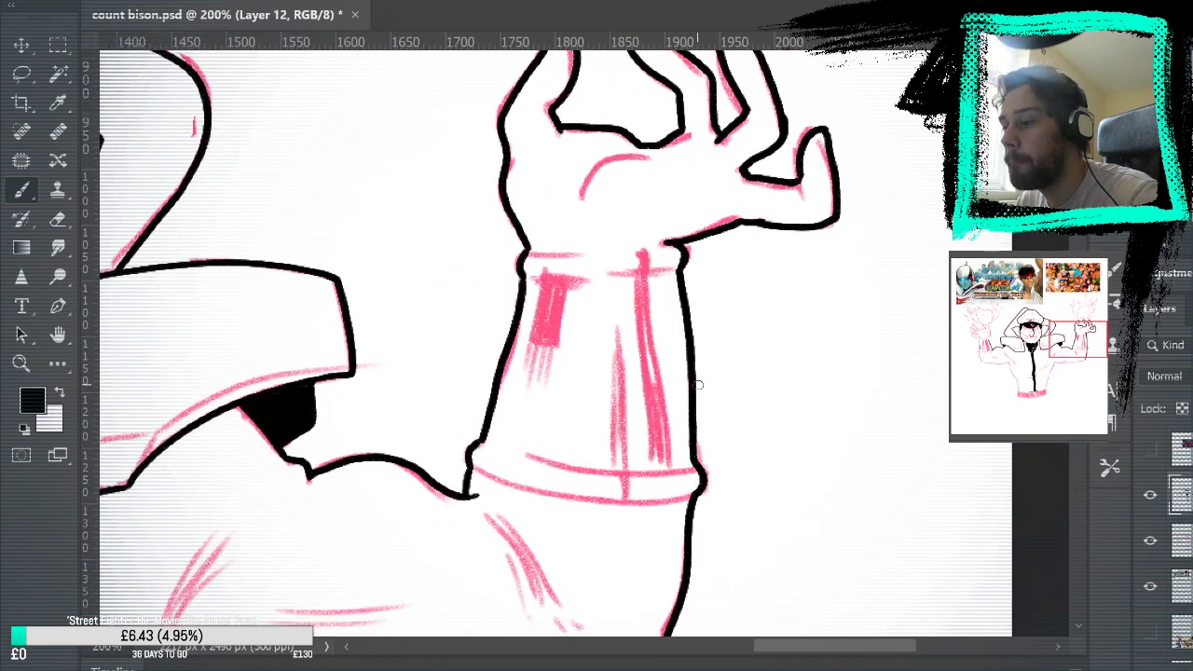
# Ink the long shadow stripe along the outer side of the right-hand gauntlet as a solid black band.
pyautogui.moveTo(789, 348)
pyautogui.mouseDown()
pyautogui.moveTo(823, 461)
pyautogui.moveTo(850, 312)
pyautogui.mouseUp()
pyautogui.moveTo(681, 212)
pyautogui.mouseDown()
pyautogui.moveTo(680, 257)
pyautogui.moveTo(673, 249)
pyautogui.moveTo(673, 229)
pyautogui.moveTo(691, 431)
pyautogui.mouseUp()
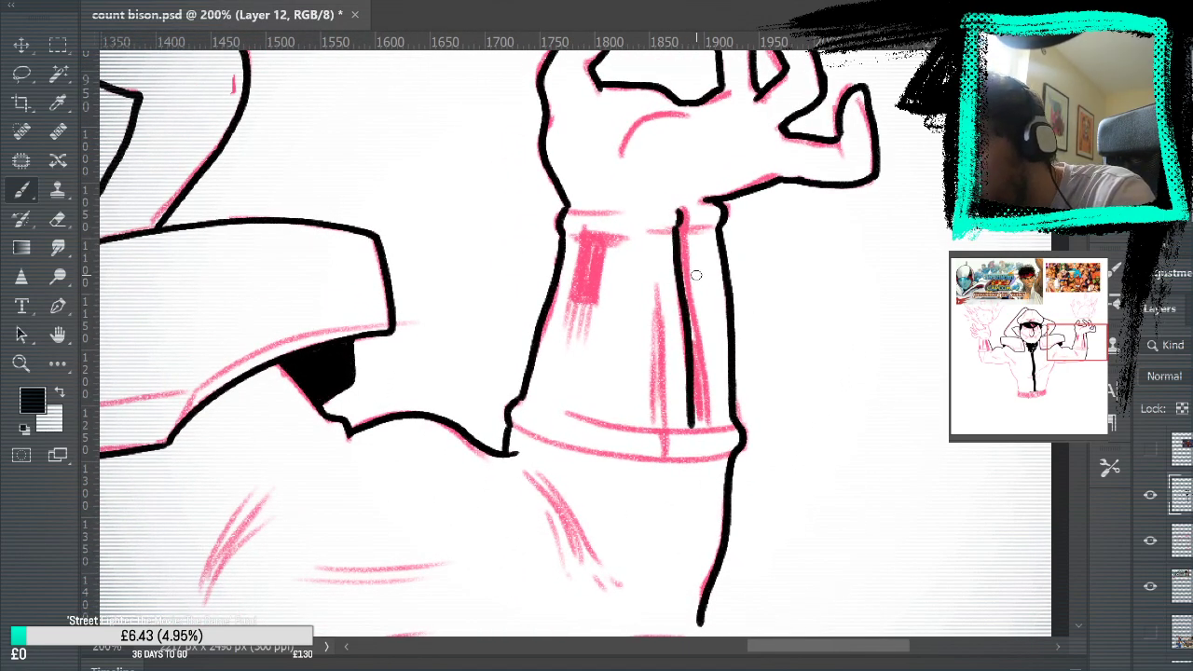
pyautogui.moveTo(686, 210)
pyautogui.mouseDown()
pyautogui.moveTo(700, 433)
pyautogui.moveTo(683, 222)
pyautogui.moveTo(694, 322)
pyautogui.mouseUp()
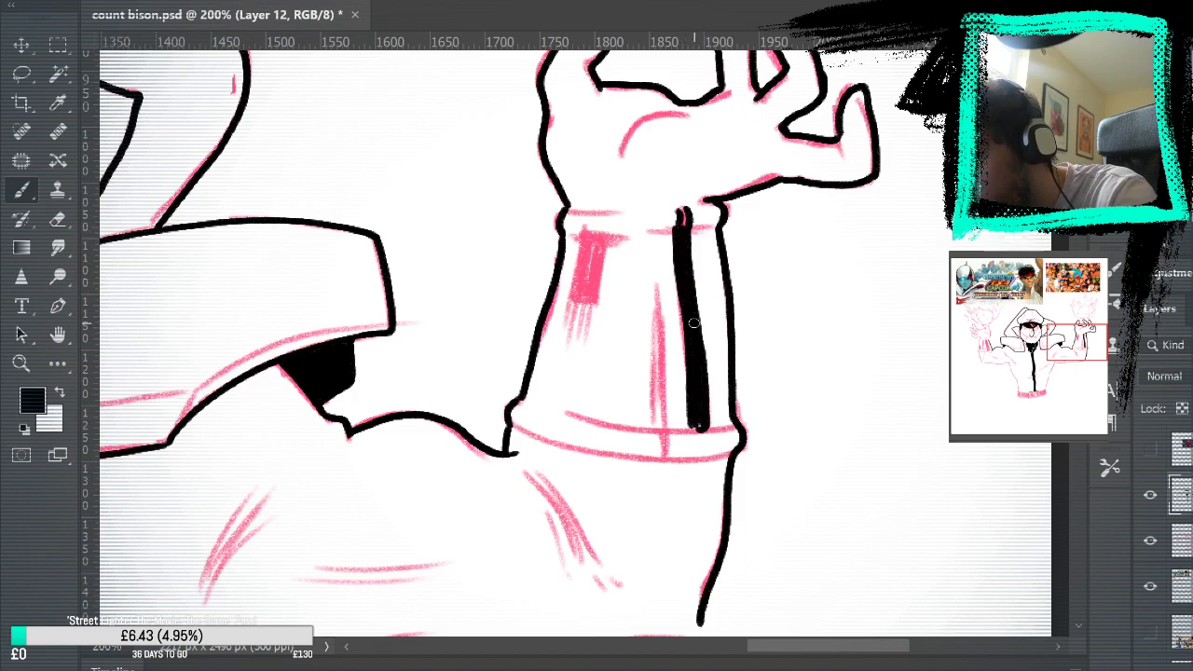
pyautogui.moveTo(683, 240); pyautogui.dragTo(684, 212)
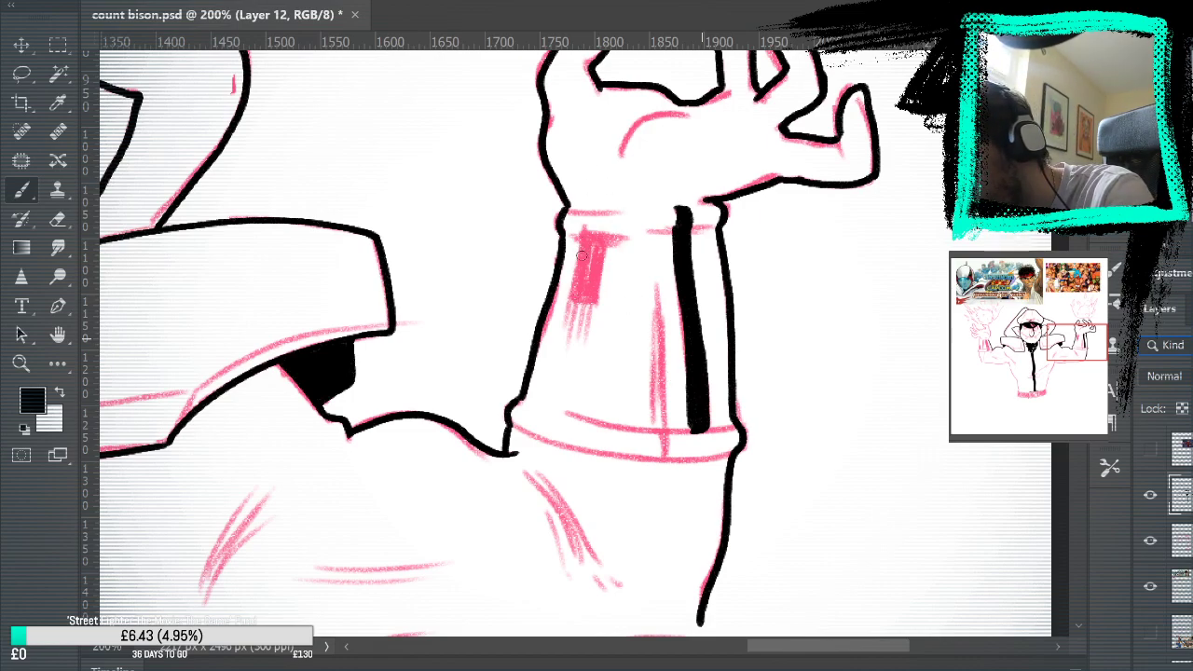
# Outline the short shadow patch on the gauntlet's inner side, fill it solid black and check it with the sketch hidden.
pyautogui.moveTo(581, 239)
pyautogui.mouseDown()
pyautogui.moveTo(569, 303)
pyautogui.moveTo(599, 306)
pyautogui.moveTo(607, 246)
pyautogui.moveTo(619, 239)
pyautogui.moveTo(579, 233)
pyautogui.mouseUp()
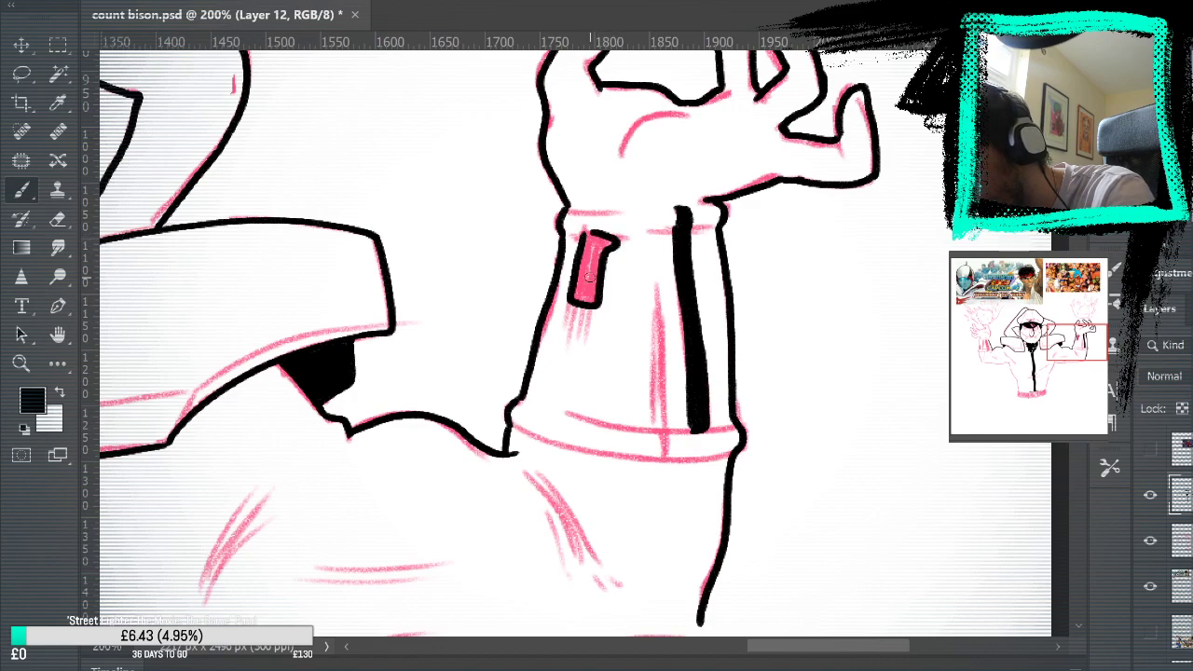
pyautogui.moveTo(579, 299)
pyautogui.mouseDown()
pyautogui.moveTo(588, 236)
pyautogui.moveTo(609, 247)
pyautogui.moveTo(591, 254)
pyautogui.moveTo(584, 286)
pyautogui.moveTo(596, 298)
pyautogui.moveTo(594, 244)
pyautogui.moveTo(585, 303)
pyautogui.moveTo(592, 269)
pyautogui.mouseUp()
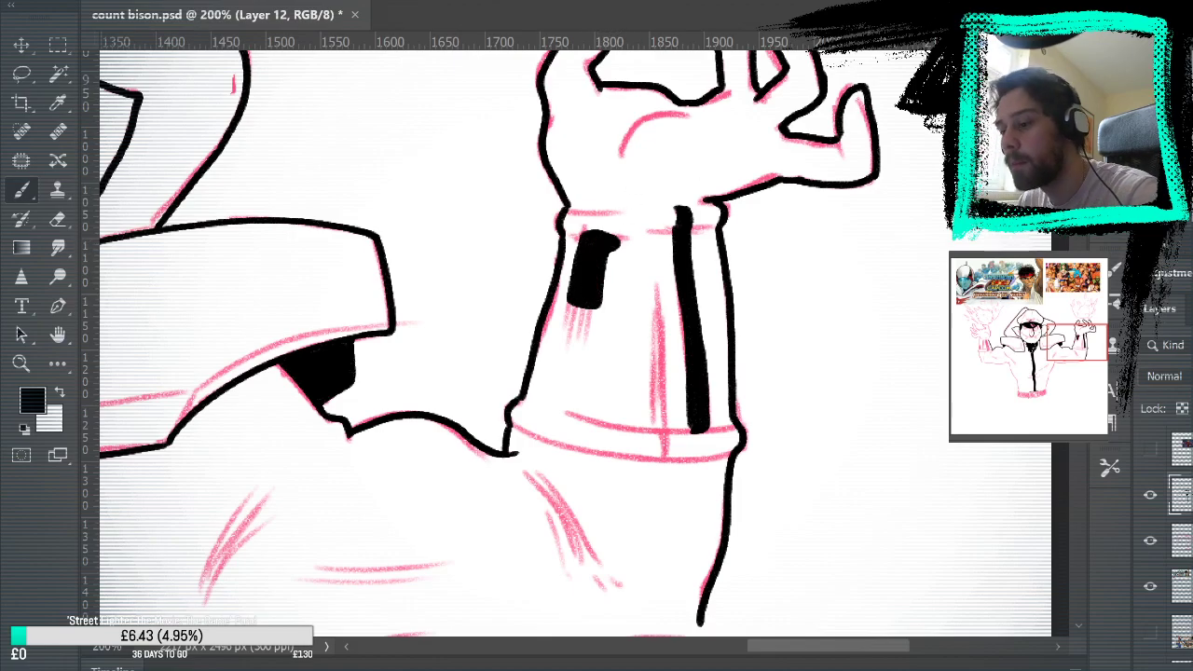
pyautogui.click(1151, 540)
pyautogui.moveTo(898, 494)
pyautogui.mouseDown()
pyautogui.moveTo(1006, 500)
pyautogui.moveTo(889, 421)
pyautogui.mouseUp()
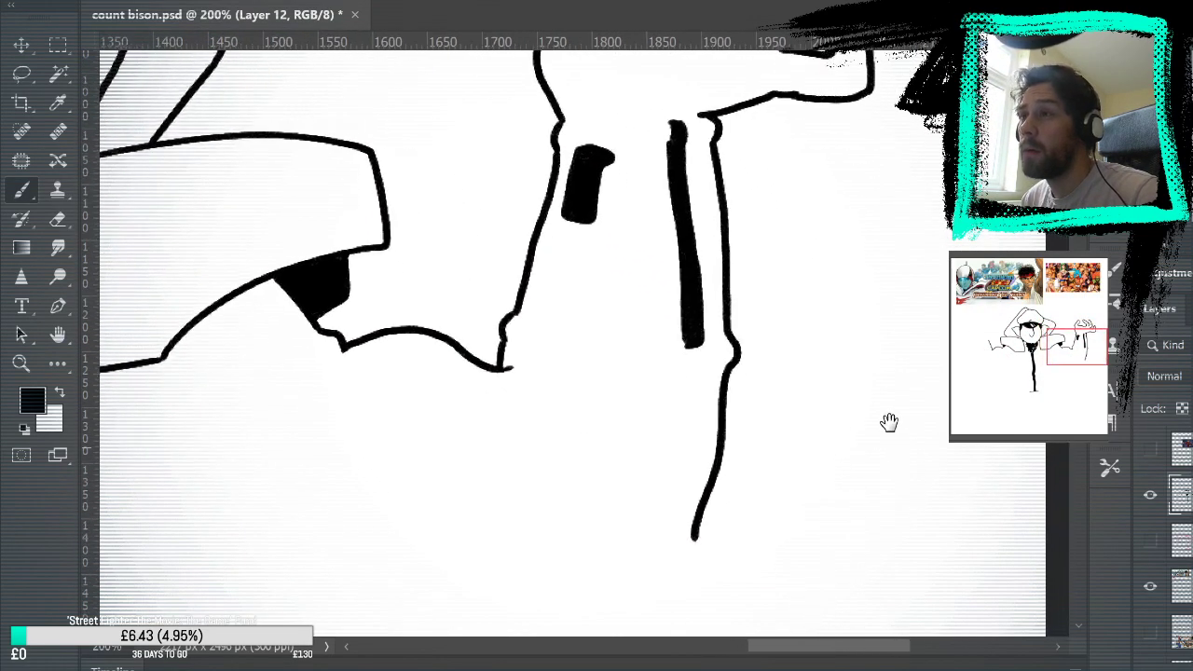
# Ink the underside of the right-hand arm from the armpit to the elbow over the visible sketch, then check it without the sketch.
pyautogui.click(1150, 539)
pyautogui.moveTo(799, 486); pyautogui.dragTo(989, 351)
pyautogui.moveTo(422, 424)
pyautogui.mouseDown()
pyautogui.moveTo(543, 437)
pyautogui.moveTo(797, 411)
pyautogui.moveTo(881, 396)
pyautogui.moveTo(884, 376)
pyautogui.mouseUp()
pyautogui.hotkey('ctrl', 'z')
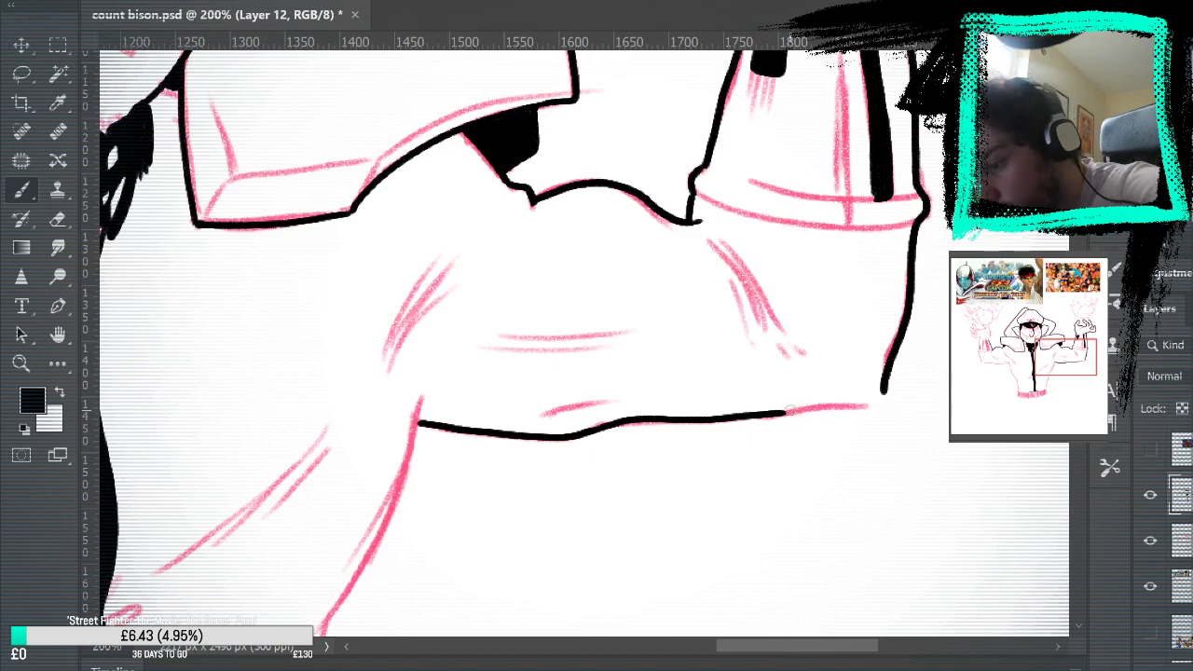
pyautogui.moveTo(817, 409); pyautogui.dragTo(886, 388)
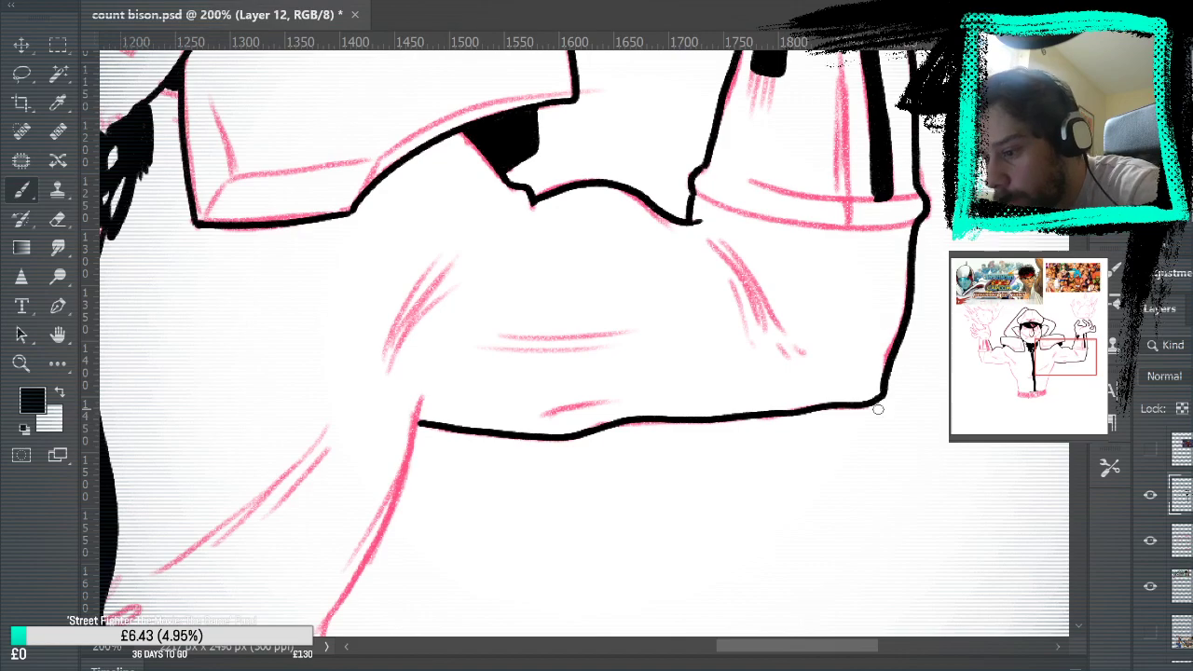
pyautogui.click(1150, 541)
pyautogui.moveTo(892, 477)
pyautogui.mouseDown()
pyautogui.moveTo(940, 476)
pyautogui.moveTo(950, 454)
pyautogui.mouseUp()
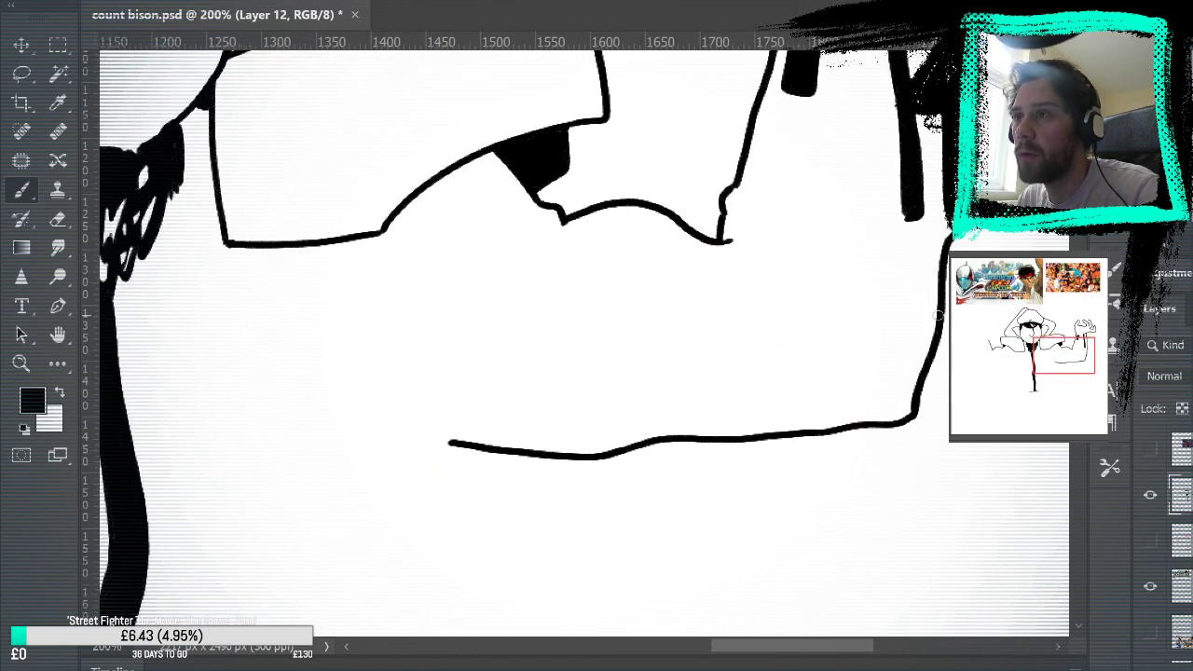
pyautogui.moveTo(843, 340); pyautogui.dragTo(968, 243)
# Show the sketch layer and ink the torso's right-hand side from the armpit down to the belt.
pyautogui.click(1150, 540)
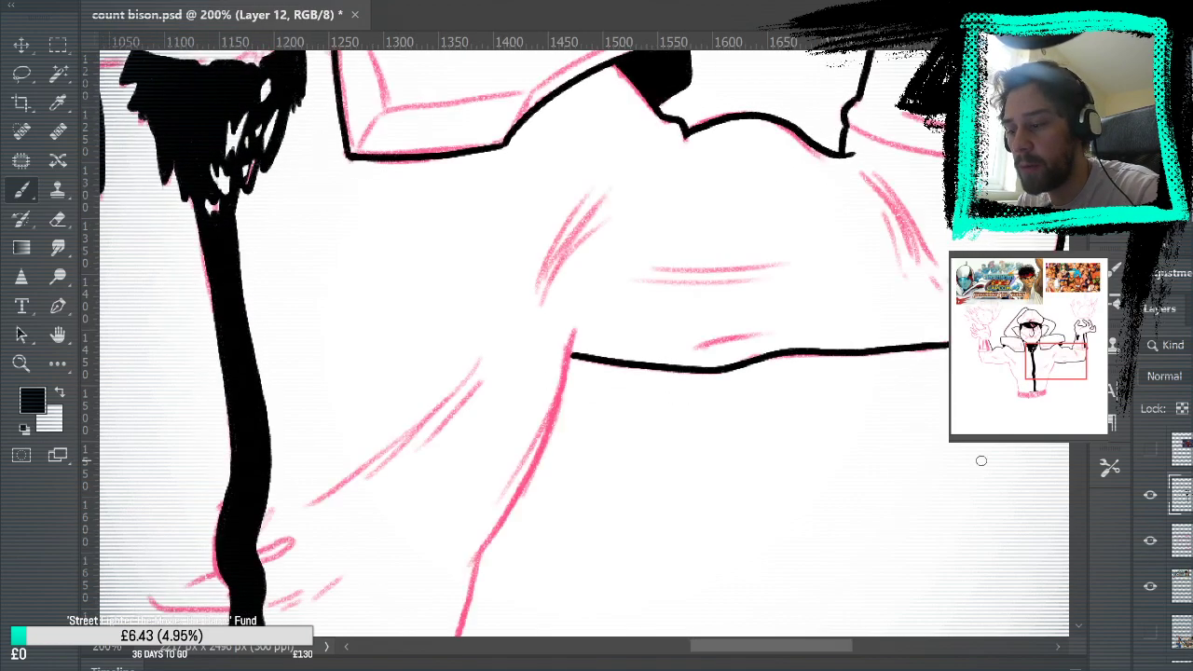
pyautogui.moveTo(758, 479); pyautogui.dragTo(950, 315)
pyautogui.moveTo(767, 177); pyautogui.dragTo(669, 397)
pyautogui.moveTo(789, 445); pyautogui.dragTo(867, 238)
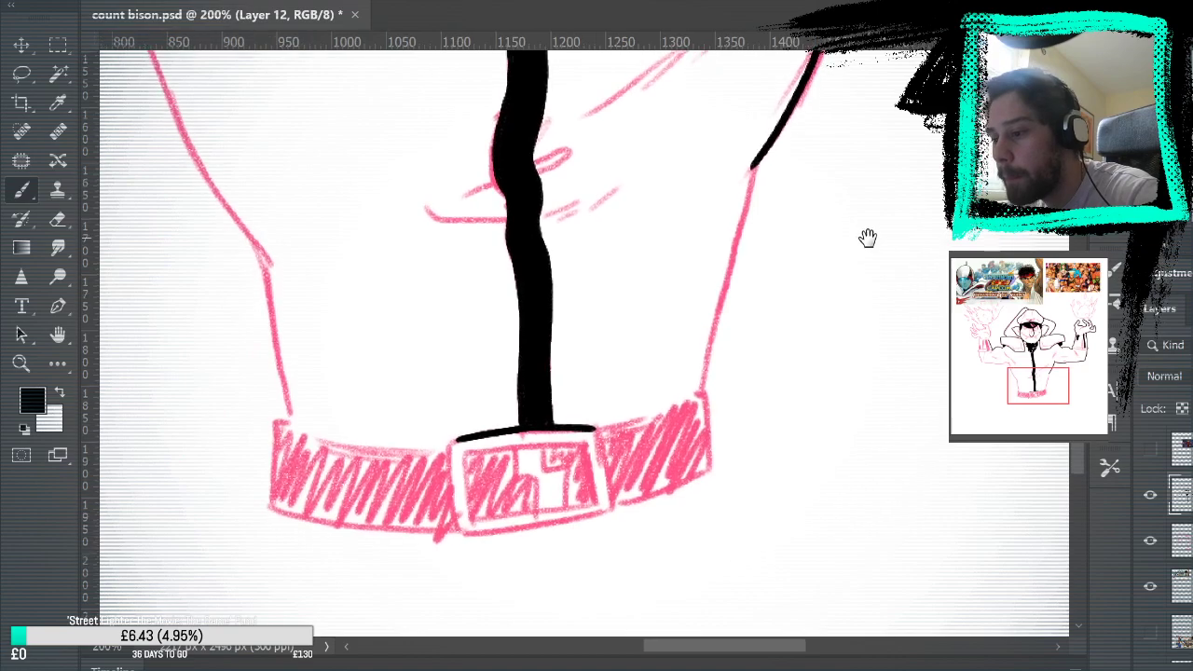
pyautogui.moveTo(754, 168); pyautogui.dragTo(706, 396)
pyautogui.hotkey('ctrl', 'z')
pyautogui.moveTo(755, 170); pyautogui.dragTo(700, 399)
# Ink the rounded outline of the belt buckle and the upper edge of the belt to its right.
pyautogui.moveTo(770, 422)
pyautogui.mouseDown()
pyautogui.moveTo(886, 615)
pyautogui.moveTo(900, 357)
pyautogui.moveTo(885, 344)
pyautogui.mouseUp()
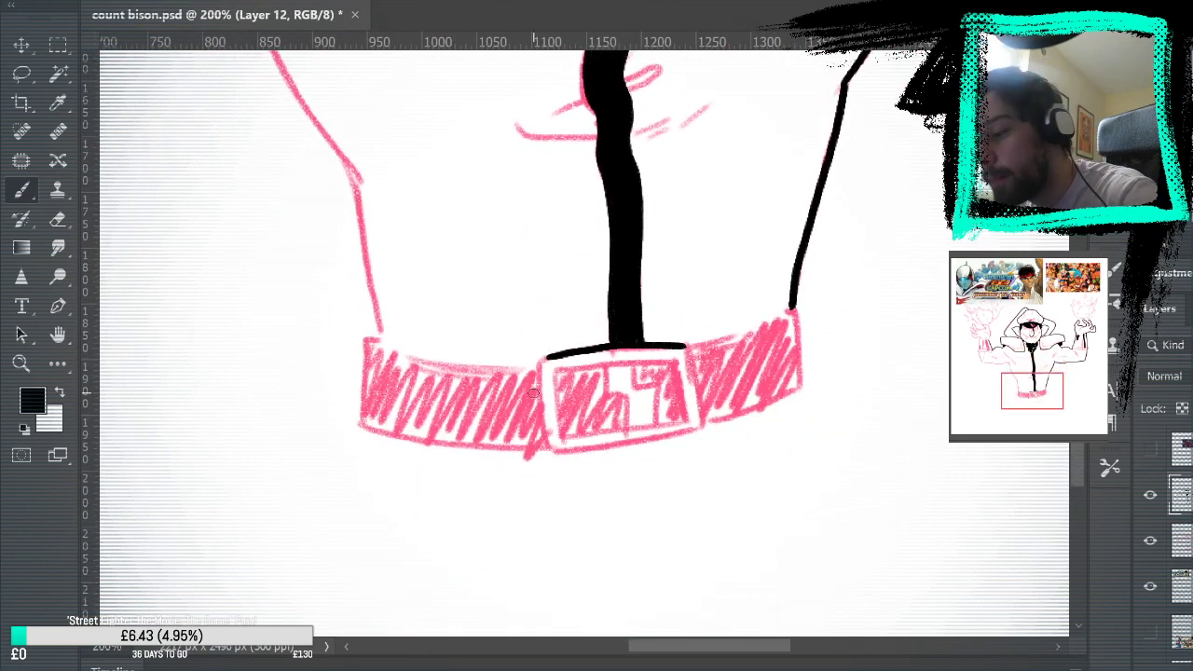
pyautogui.moveTo(548, 356)
pyautogui.mouseDown()
pyautogui.moveTo(537, 377)
pyautogui.moveTo(549, 436)
pyautogui.moveTo(571, 459)
pyautogui.moveTo(701, 429)
pyautogui.moveTo(703, 392)
pyautogui.moveTo(681, 341)
pyautogui.mouseUp()
pyautogui.moveTo(702, 417)
pyautogui.mouseDown()
pyautogui.moveTo(695, 379)
pyautogui.moveTo(746, 328)
pyautogui.moveTo(792, 309)
pyautogui.mouseUp()
pyautogui.hotkey('ctrl', 'z')
pyautogui.moveTo(686, 346); pyautogui.dragTo(795, 308)
# Ink a thin highlight strip along the right-hand belt section and close the section with its outer end and lower edge.
pyautogui.moveTo(699, 356); pyautogui.dragTo(792, 313)
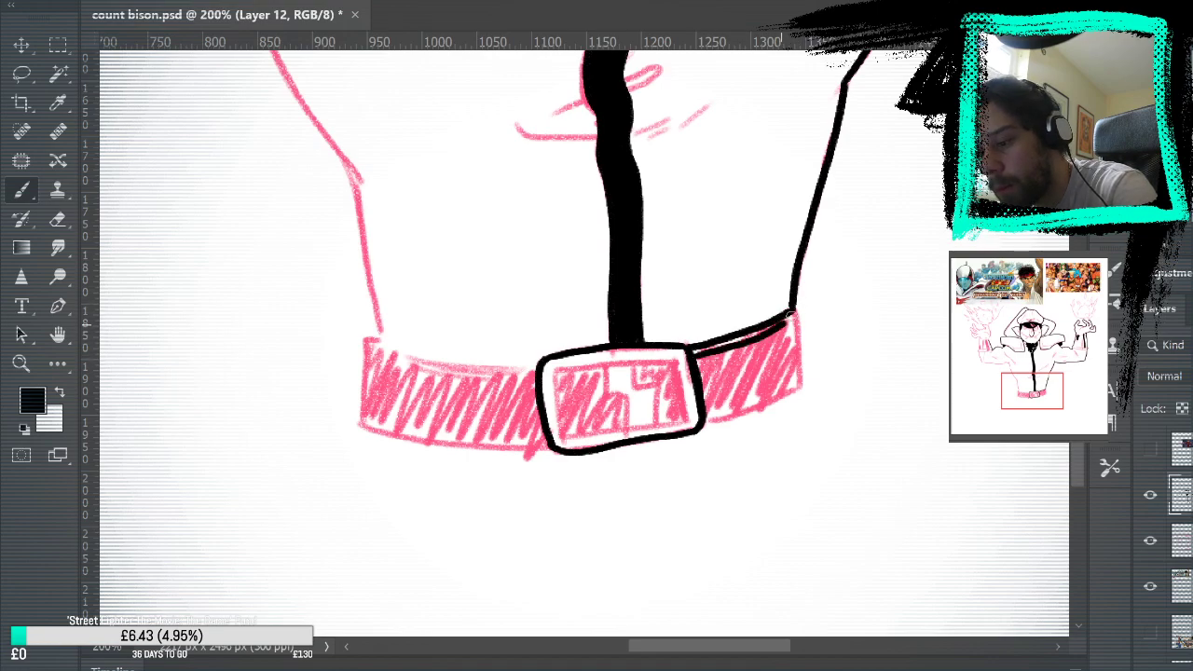
pyautogui.hotkey('ctrl', 'z')
pyautogui.moveTo(690, 354)
pyautogui.mouseDown()
pyautogui.moveTo(754, 349)
pyautogui.moveTo(701, 355)
pyautogui.moveTo(787, 315)
pyautogui.moveTo(807, 380)
pyautogui.mouseUp()
pyautogui.hotkey('ctrl', 'z')
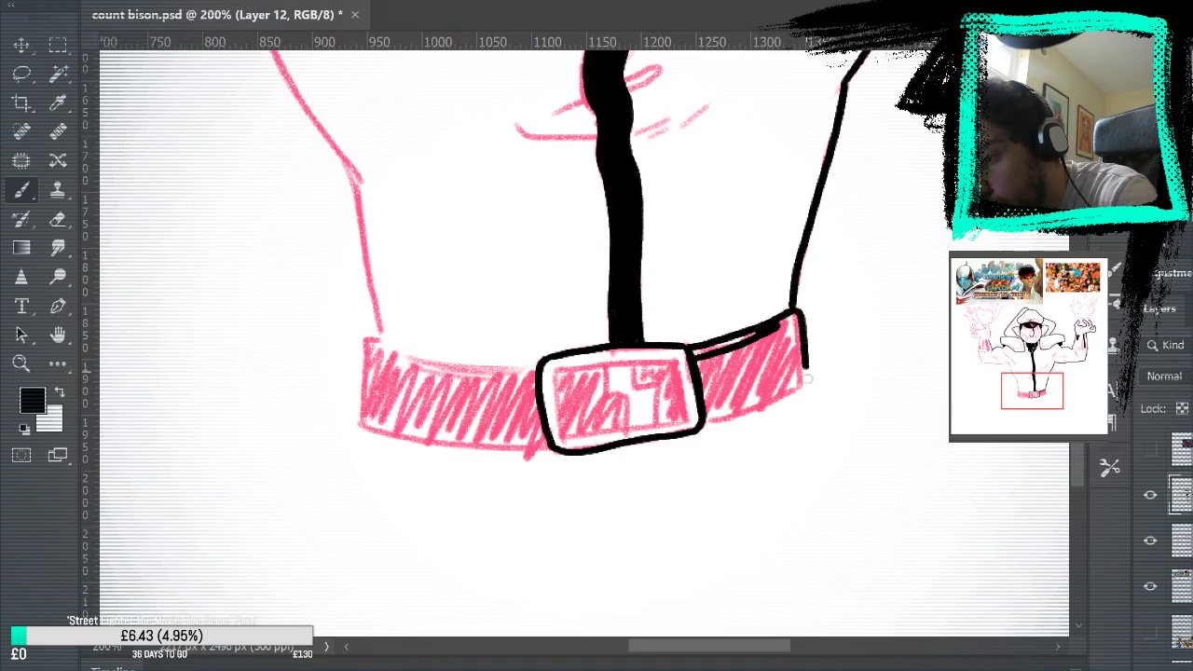
pyautogui.moveTo(707, 420)
pyautogui.mouseDown()
pyautogui.moveTo(798, 390)
pyautogui.moveTo(808, 363)
pyautogui.mouseUp()
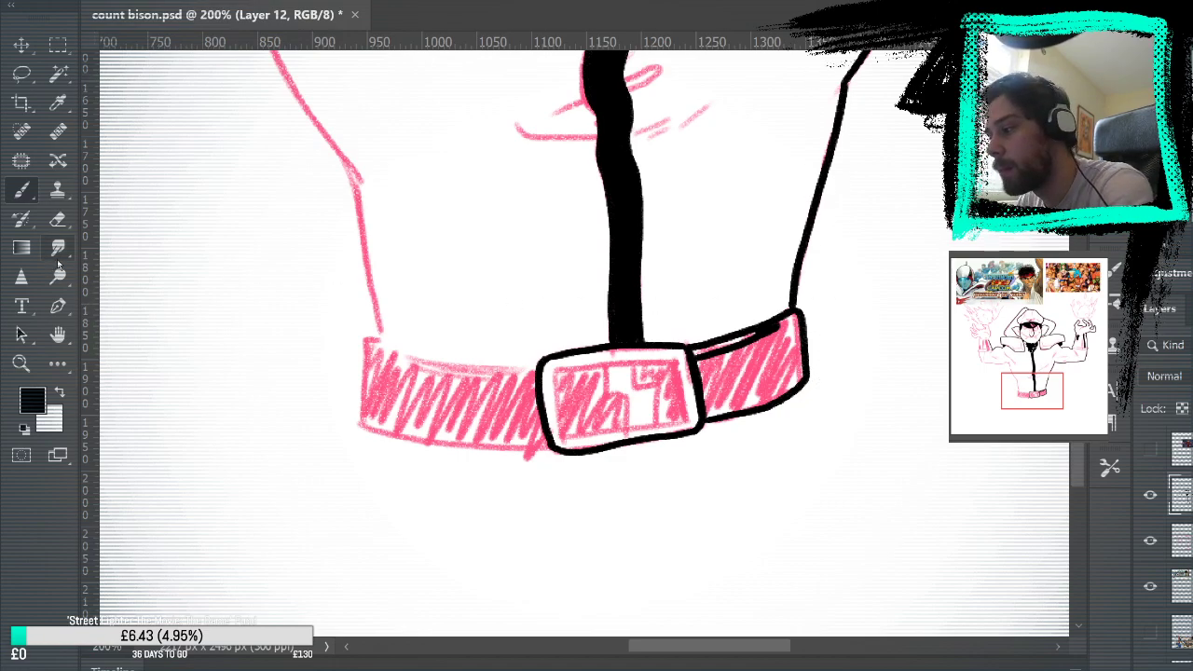
# Fill the right-hand belt section with black, leaving the highlight strip white, brush over the gaps and hide the sketch to check.
pyautogui.click(58, 364)
pyautogui.click(731, 393)
pyautogui.press('b')
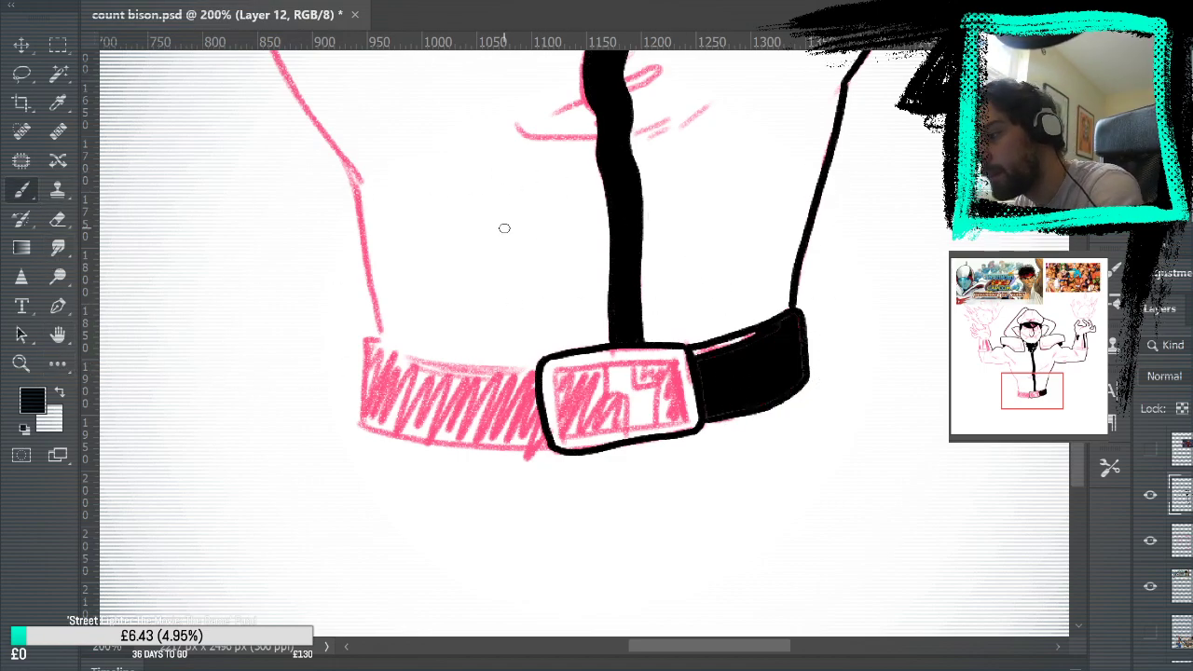
pyautogui.moveTo(707, 415); pyautogui.dragTo(774, 395)
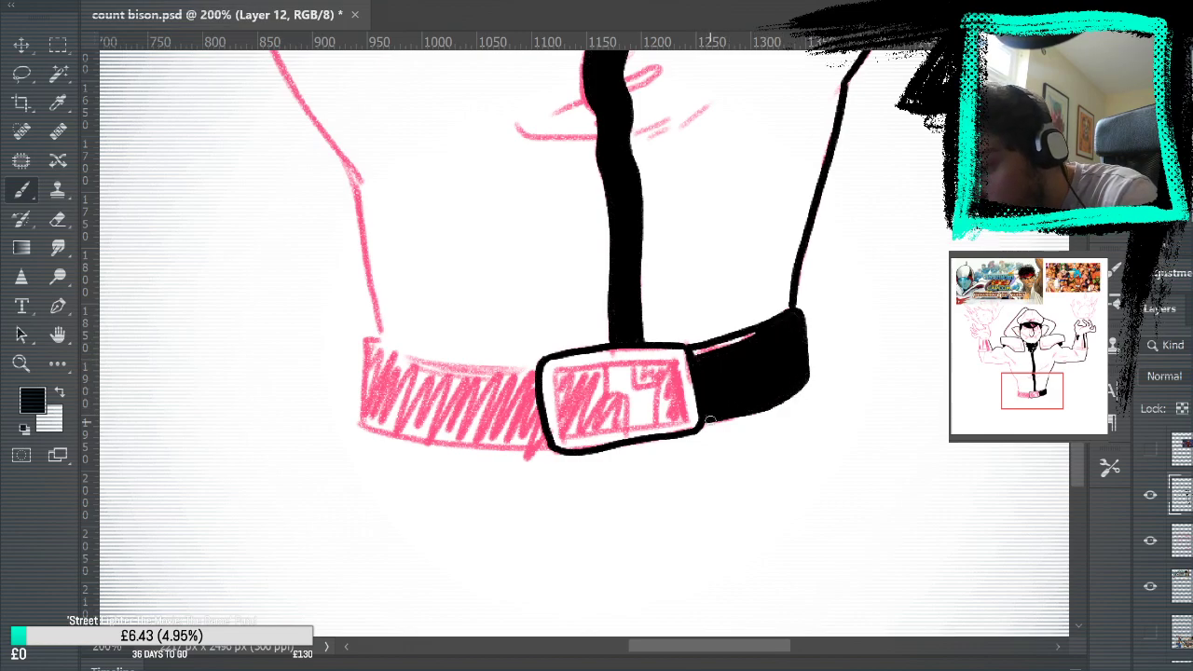
pyautogui.click(1148, 542)
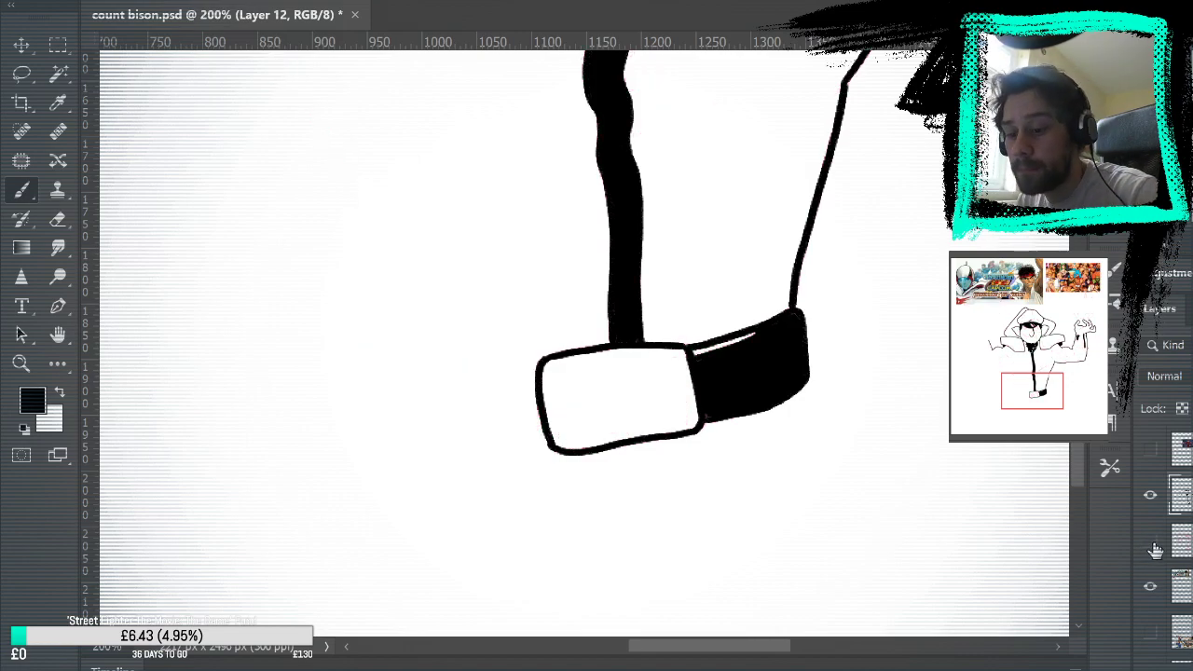
# Show the sketch again, erase the buckle's lower edge and redraw it slightly higher with rounded corners.
pyautogui.click(1150, 543)
pyautogui.click(56, 219)
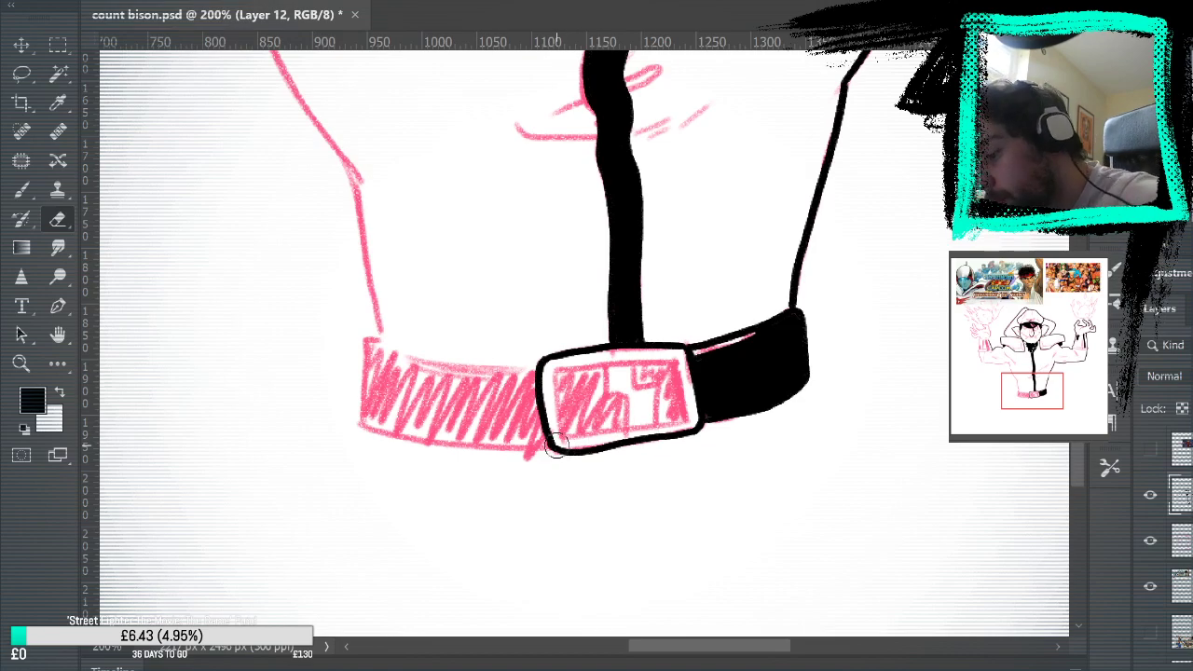
pyautogui.moveTo(557, 446); pyautogui.dragTo(689, 436)
pyautogui.press('b')
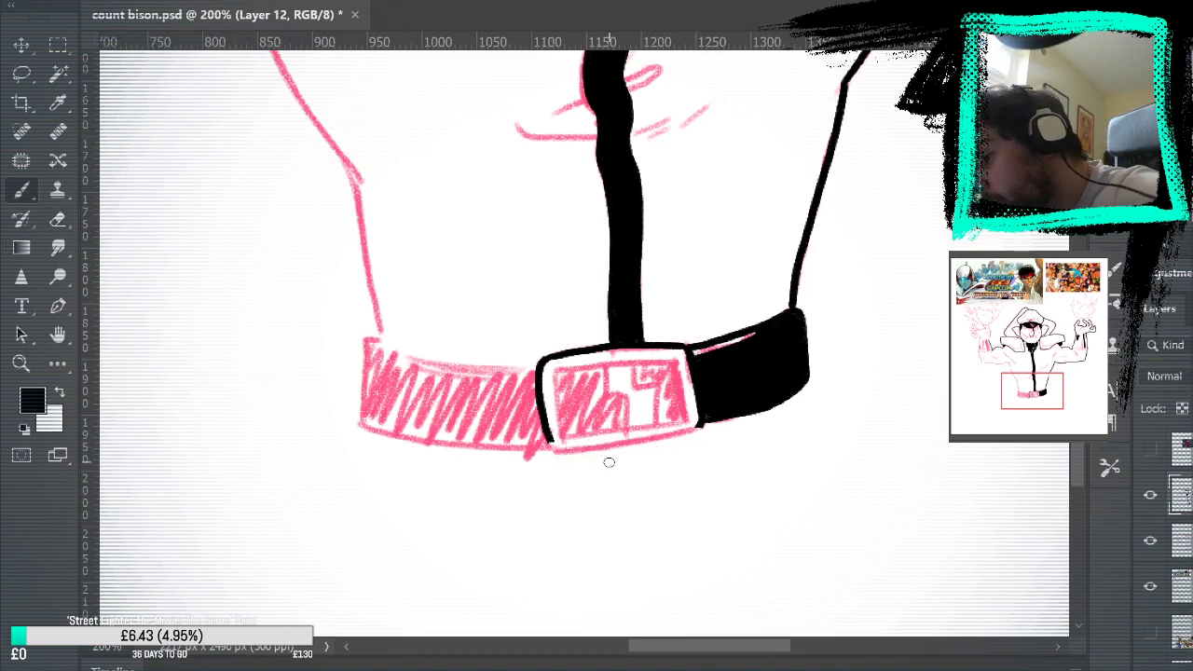
pyautogui.moveTo(550, 445)
pyautogui.mouseDown()
pyautogui.moveTo(647, 444)
pyautogui.moveTo(706, 415)
pyautogui.mouseUp()
pyautogui.hotkey('ctrl', 'z')
pyautogui.moveTo(550, 438)
pyautogui.mouseDown()
pyautogui.moveTo(557, 451)
pyautogui.moveTo(695, 434)
pyautogui.moveTo(708, 417)
pyautogui.mouseUp()
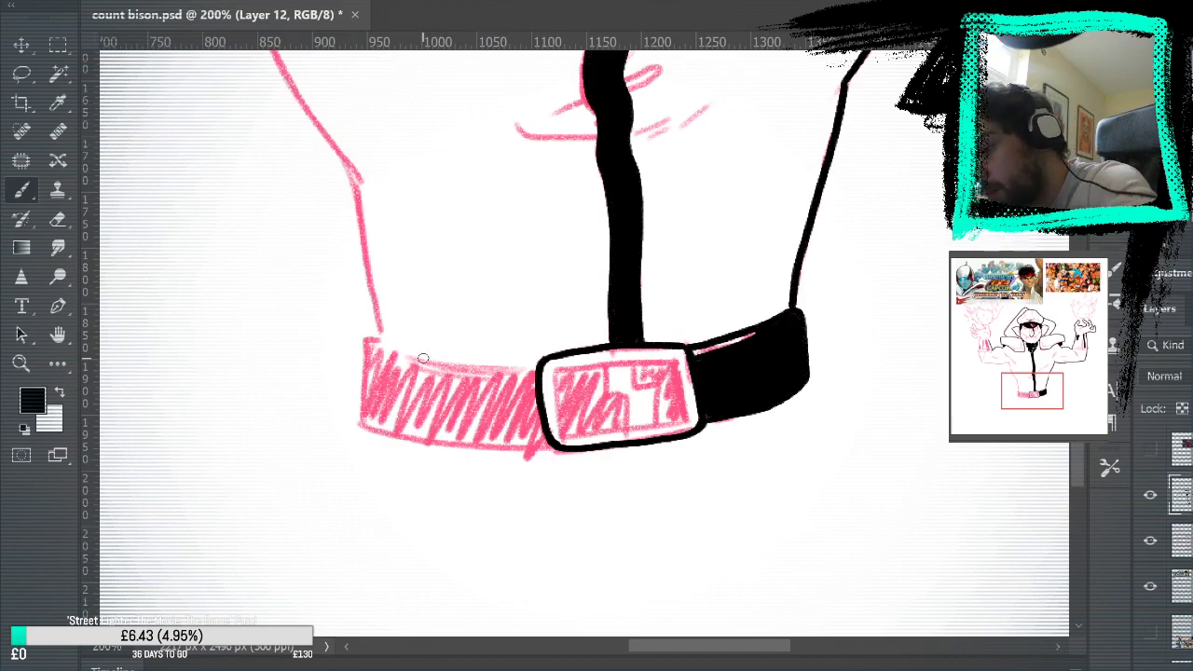
# Ink the outline of the belt section left of the buckle, with a thin highlight strip along its upper edge.
pyautogui.moveTo(379, 345); pyautogui.dragTo(541, 368)
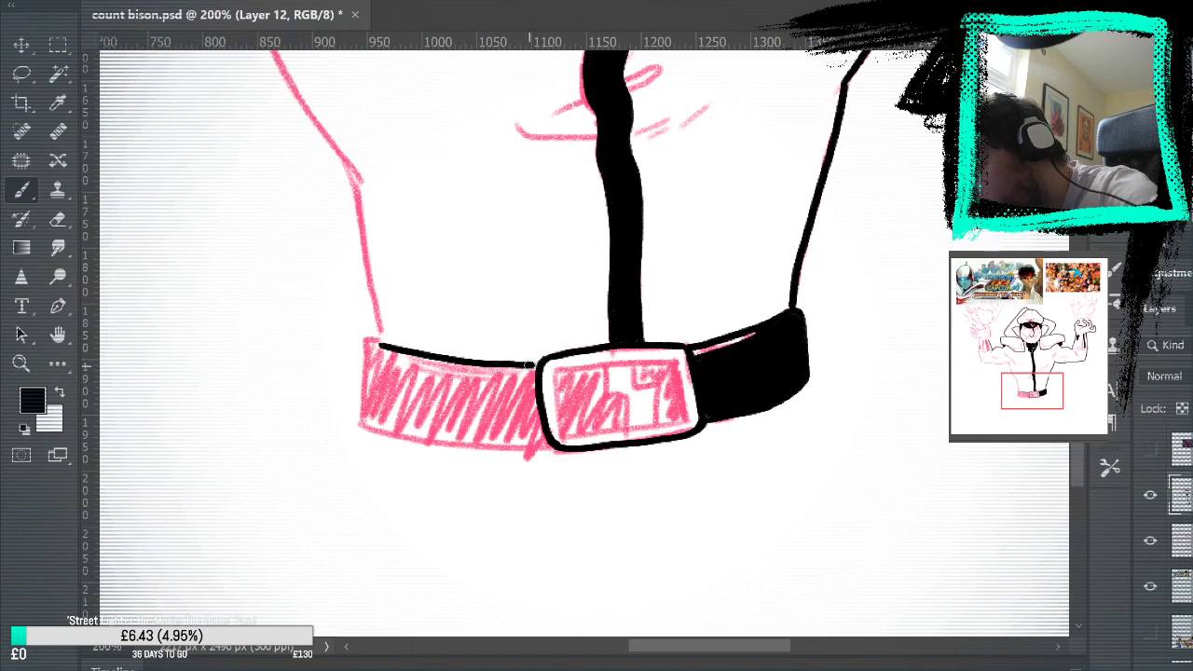
pyautogui.moveTo(369, 343)
pyautogui.mouseDown()
pyautogui.moveTo(360, 413)
pyautogui.moveTo(382, 431)
pyautogui.moveTo(452, 450)
pyautogui.moveTo(537, 453)
pyautogui.moveTo(404, 438)
pyautogui.moveTo(559, 445)
pyautogui.mouseUp()
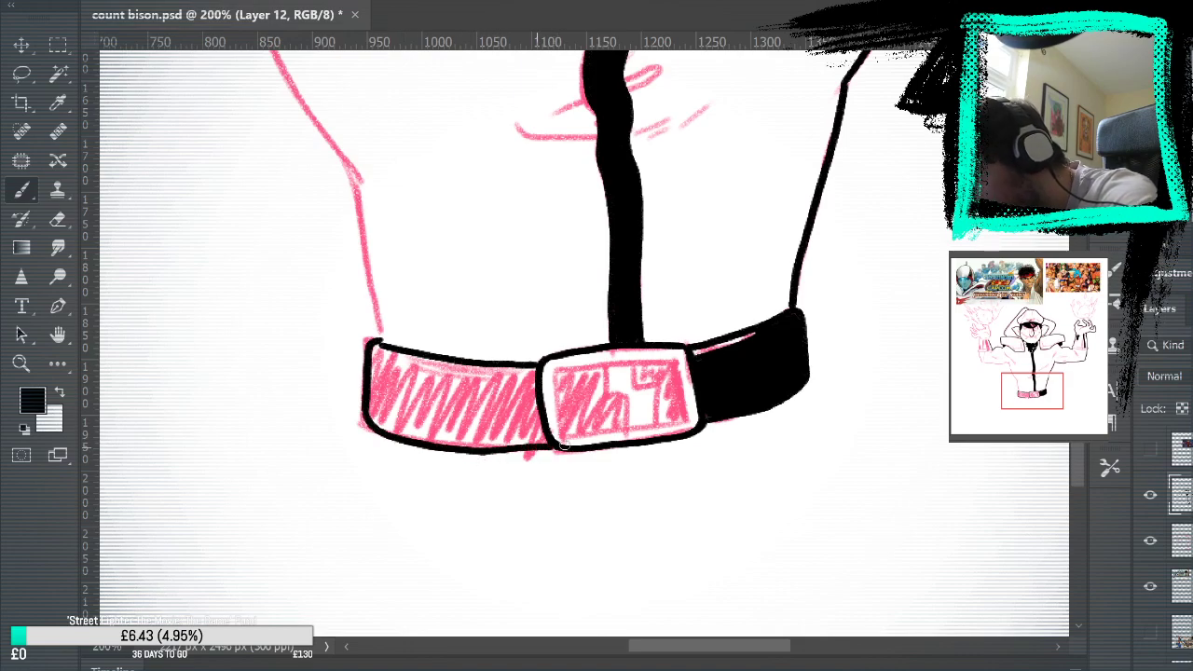
pyautogui.moveTo(380, 346)
pyautogui.mouseDown()
pyautogui.moveTo(480, 374)
pyautogui.moveTo(541, 374)
pyautogui.mouseUp()
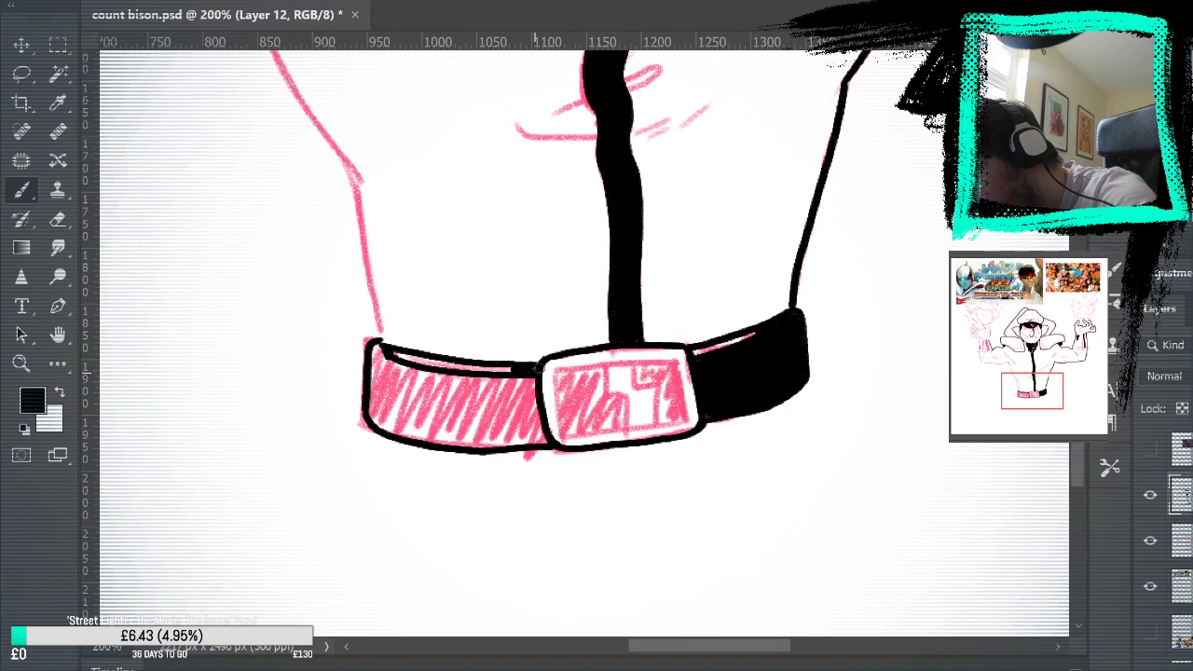
# Fill the left-hand belt section with black around the highlight, touch up its edges and check the lines without the sketch.
pyautogui.click(57, 363)
pyautogui.click(456, 388)
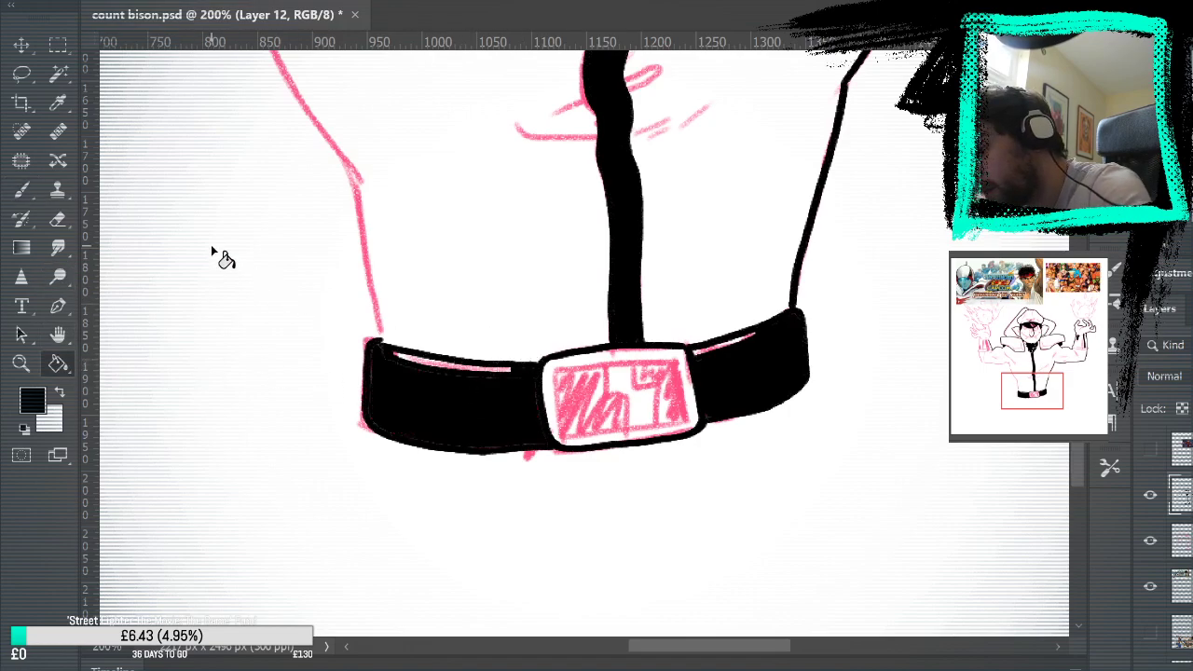
pyautogui.click(23, 191)
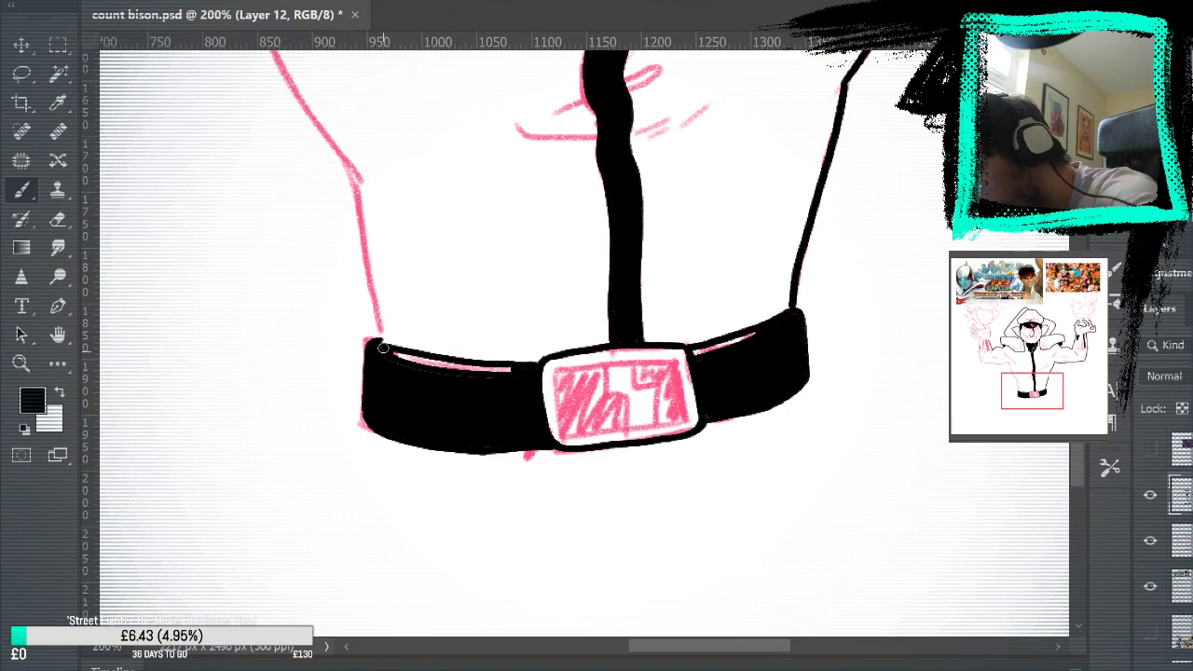
pyautogui.moveTo(790, 409)
pyautogui.mouseDown()
pyautogui.moveTo(895, 442)
pyautogui.moveTo(886, 435)
pyautogui.mouseUp()
pyautogui.click(1150, 540)
pyautogui.moveTo(963, 414)
pyautogui.mouseDown()
pyautogui.moveTo(850, 563)
pyautogui.moveTo(901, 519)
pyautogui.moveTo(887, 564)
pyautogui.mouseUp()
pyautogui.click(1150, 541)
# Ink the torso's left-hand side between the waist and the armpit, redoing the stroke until it follows the sketch.
pyautogui.moveTo(468, 444)
pyautogui.mouseDown()
pyautogui.moveTo(438, 296)
pyautogui.moveTo(538, 339)
pyautogui.moveTo(626, 484)
pyautogui.mouseUp()
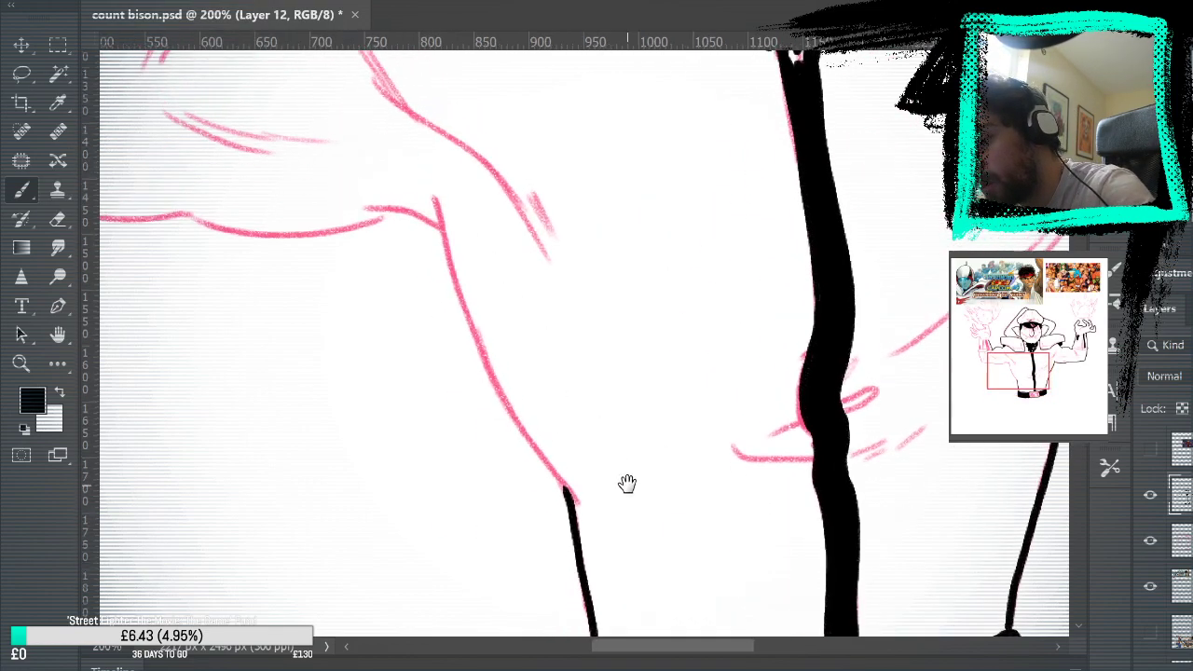
pyautogui.moveTo(576, 513)
pyautogui.mouseDown()
pyautogui.moveTo(440, 267)
pyautogui.moveTo(421, 168)
pyautogui.mouseUp()
pyautogui.hotkey('ctrl', 'z')
pyautogui.moveTo(433, 210)
pyautogui.mouseDown()
pyautogui.moveTo(494, 365)
pyautogui.moveTo(567, 485)
pyautogui.moveTo(455, 285)
pyautogui.moveTo(516, 427)
pyautogui.moveTo(573, 503)
pyautogui.mouseUp()
pyautogui.hotkey('ctrl', 'z')
pyautogui.moveTo(706, 414); pyautogui.dragTo(825, 517)
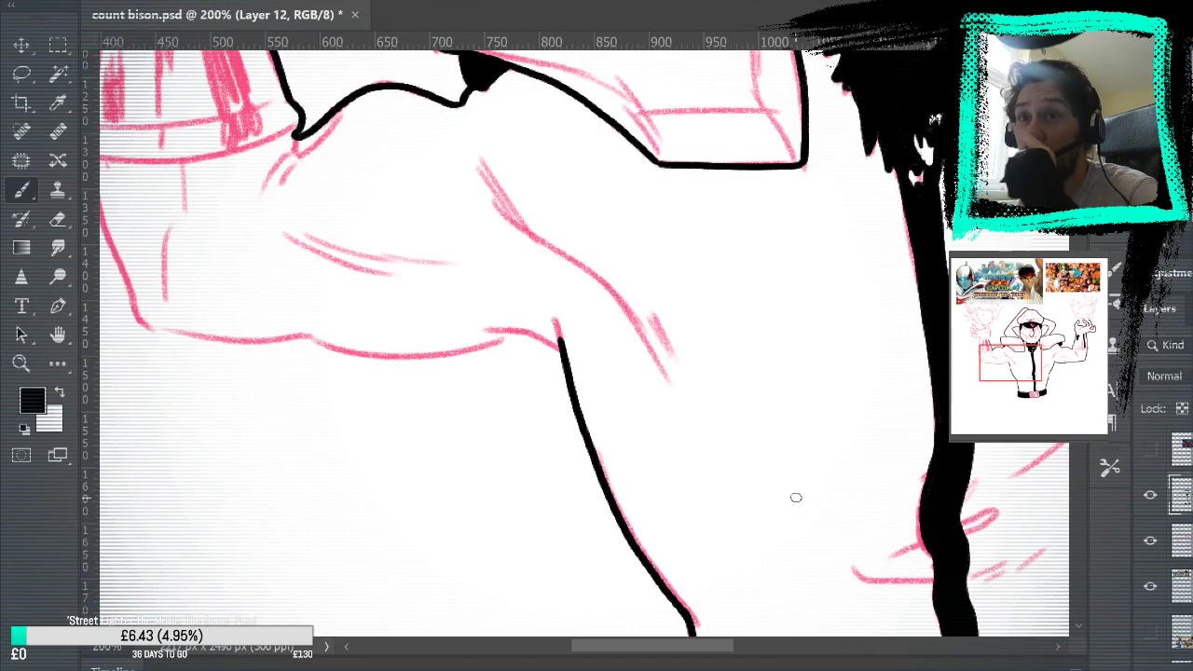
# Ink the underside of the left-hand arm from the elbow to the armpit, joining it to the torso line.
pyautogui.moveTo(767, 273)
pyautogui.mouseDown()
pyautogui.moveTo(818, 386)
pyautogui.moveTo(885, 469)
pyautogui.moveTo(875, 458)
pyautogui.moveTo(885, 317)
pyautogui.mouseUp()
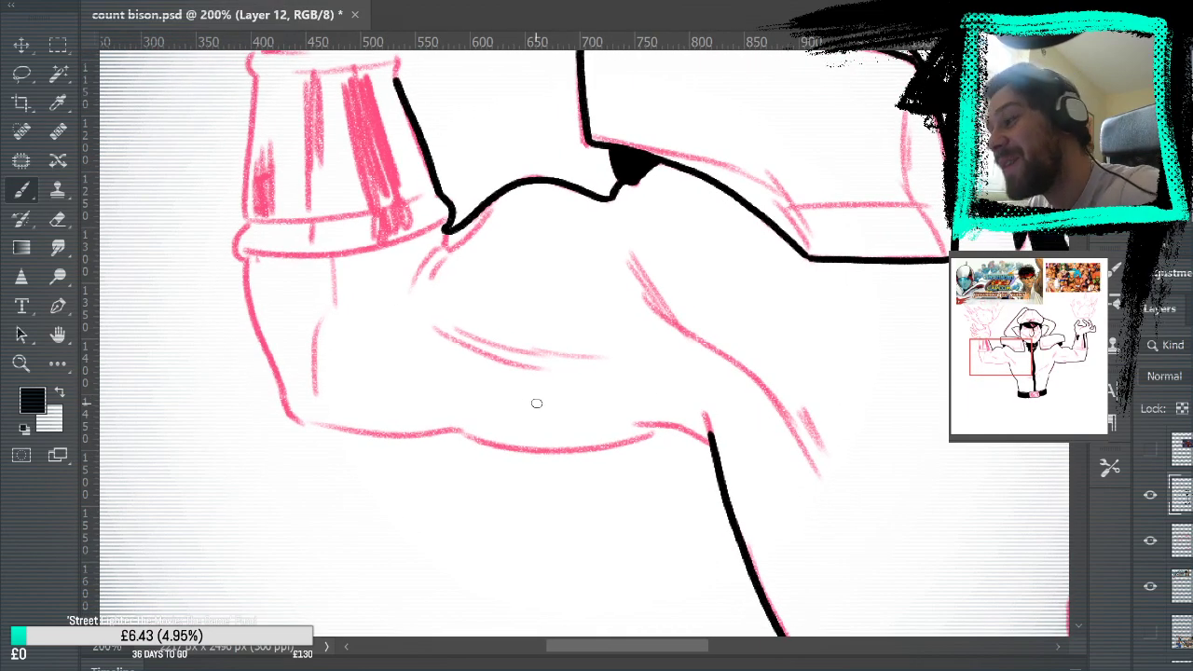
pyautogui.moveTo(285, 405)
pyautogui.mouseDown()
pyautogui.moveTo(333, 443)
pyautogui.moveTo(326, 425)
pyautogui.moveTo(602, 448)
pyautogui.moveTo(682, 434)
pyautogui.moveTo(715, 442)
pyautogui.mouseUp()
pyautogui.hotkey('ctrl', 'z')
pyautogui.moveTo(844, 431); pyautogui.dragTo(879, 354)
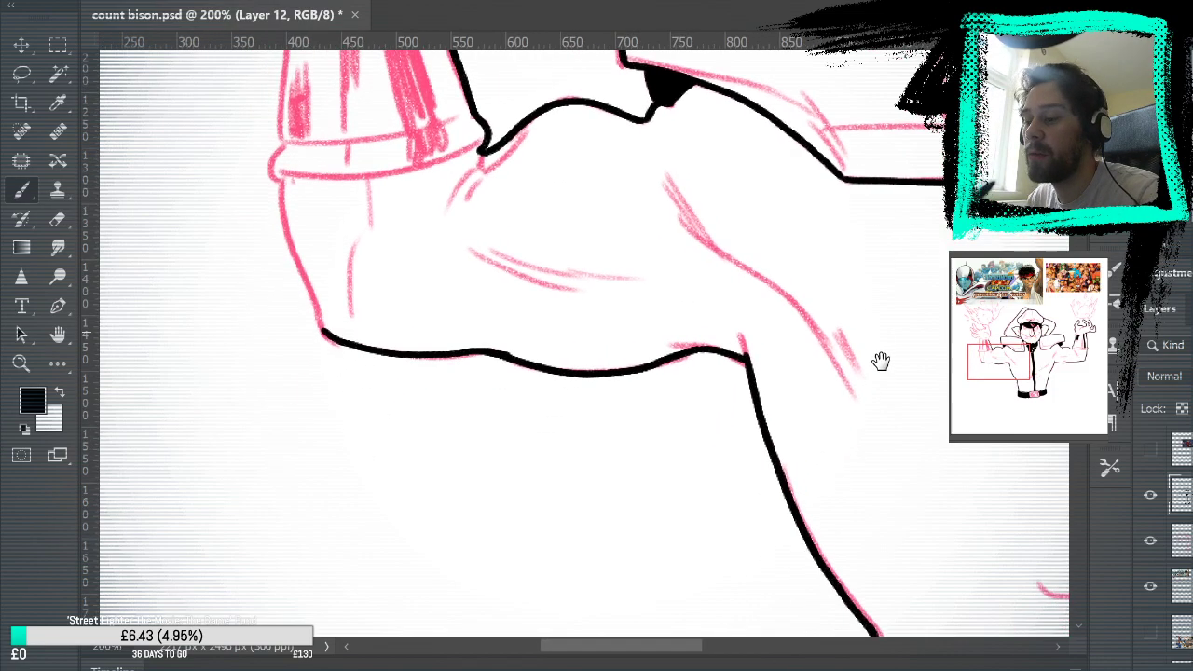
# Ink short fold lines at the left-hand armpit and check the line art without the pink sketch.
pyautogui.moveTo(738, 332); pyautogui.dragTo(754, 387)
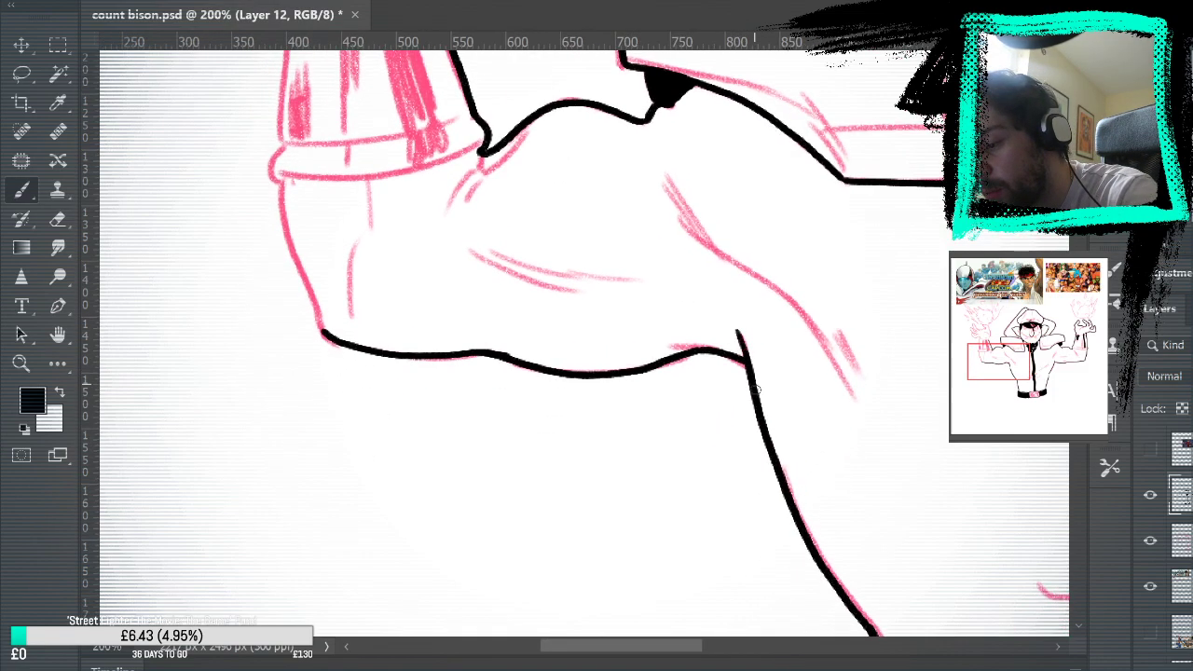
pyautogui.moveTo(669, 344); pyautogui.dragTo(730, 359)
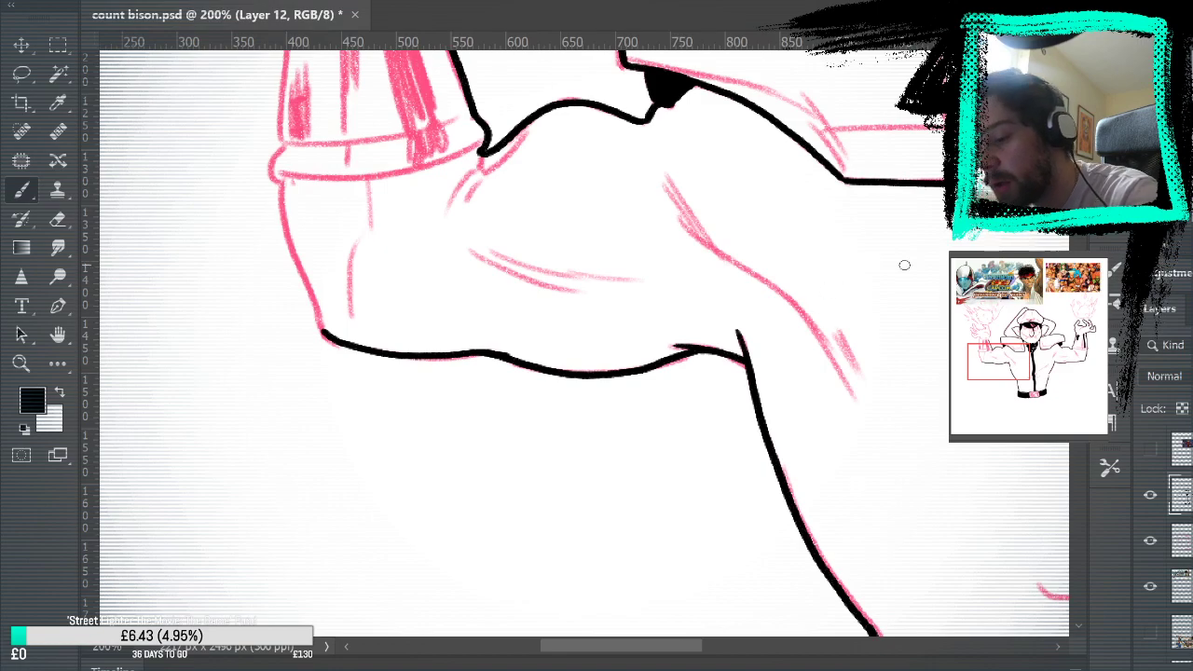
pyautogui.click(1150, 540)
pyautogui.moveTo(890, 363); pyautogui.dragTo(978, 484)
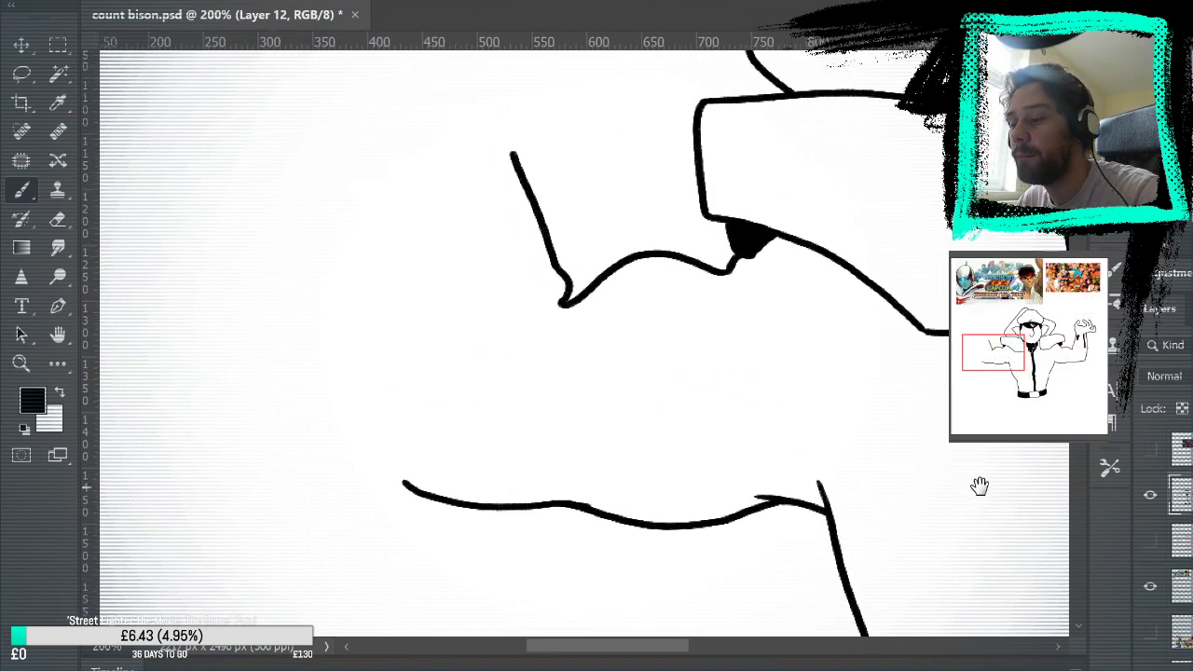
pyautogui.click(1150, 540)
# Ink the outer edge of the left-hand forearm from the elbow to the wrist cuff, redoing the stroke until it fits.
pyautogui.moveTo(362, 334); pyautogui.dragTo(410, 492)
pyautogui.hotkey('ctrl', 'z')
pyautogui.moveTo(362, 337)
pyautogui.mouseDown()
pyautogui.moveTo(406, 479)
pyautogui.moveTo(439, 508)
pyautogui.mouseUp()
pyautogui.hotkey('ctrl', 'z')
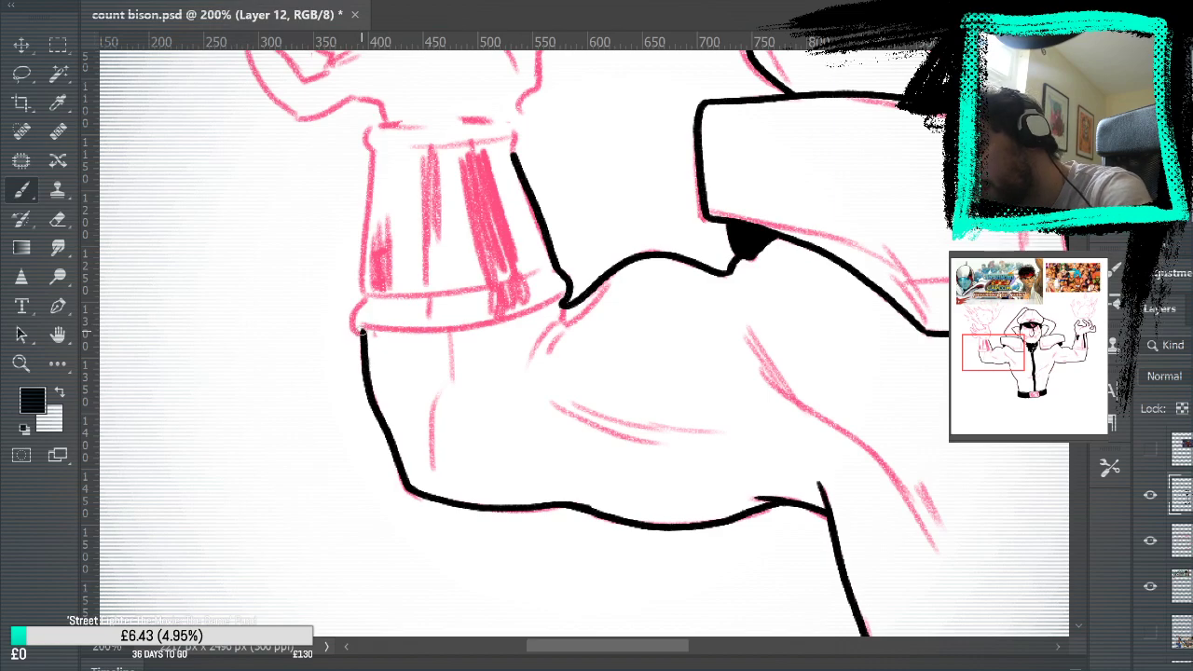
# Ink the outer edge of the left-hand wrist cuff up to the base of the hand, redoing strokes until they follow the sketch.
pyautogui.moveTo(541, 328); pyautogui.dragTo(719, 401)
pyautogui.moveTo(547, 397); pyautogui.dragTo(557, 224)
pyautogui.hotkey('ctrl', 'z')
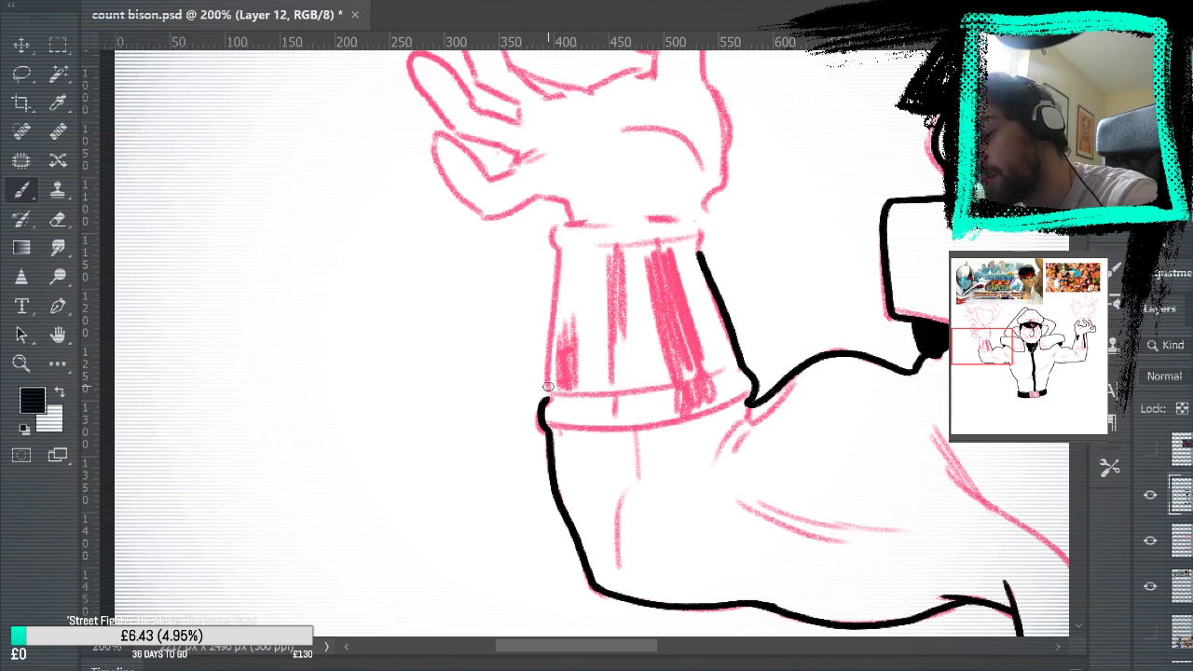
pyautogui.moveTo(548, 396); pyautogui.dragTo(563, 241)
pyautogui.hotkey('ctrl', 'z')
pyautogui.moveTo(548, 401)
pyautogui.mouseDown()
pyautogui.moveTo(572, 230)
pyautogui.moveTo(558, 242)
pyautogui.moveTo(576, 216)
pyautogui.mouseUp()
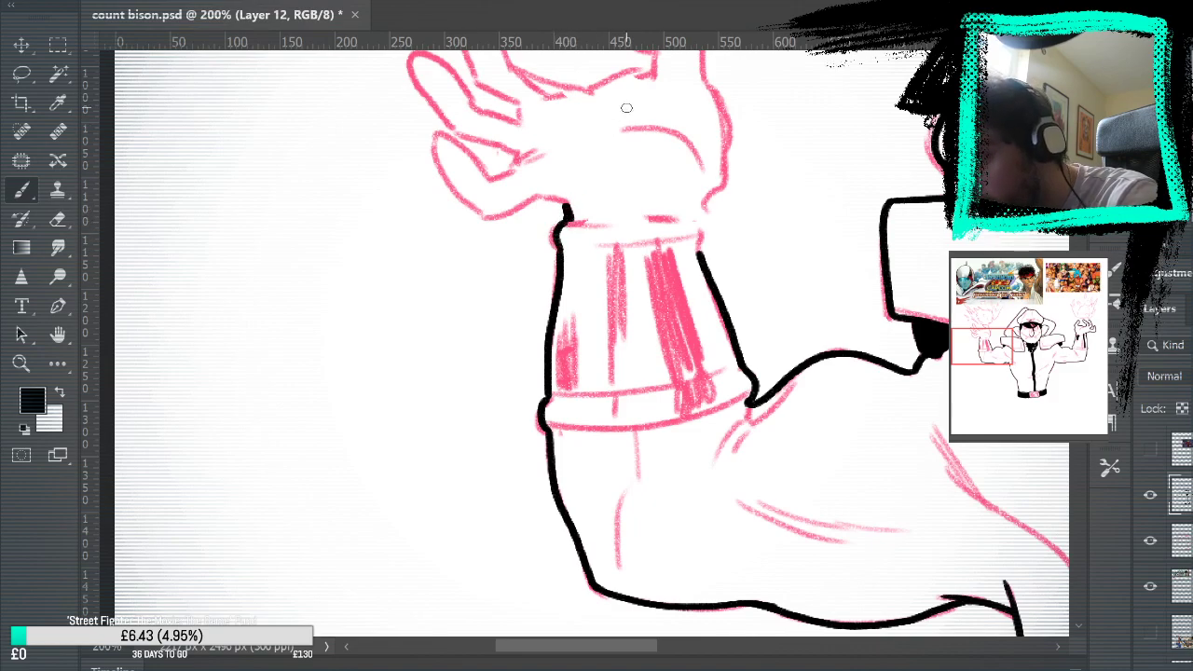
pyautogui.hotkey('ctrl', 'z')
pyautogui.moveTo(560, 271); pyautogui.dragTo(565, 196)
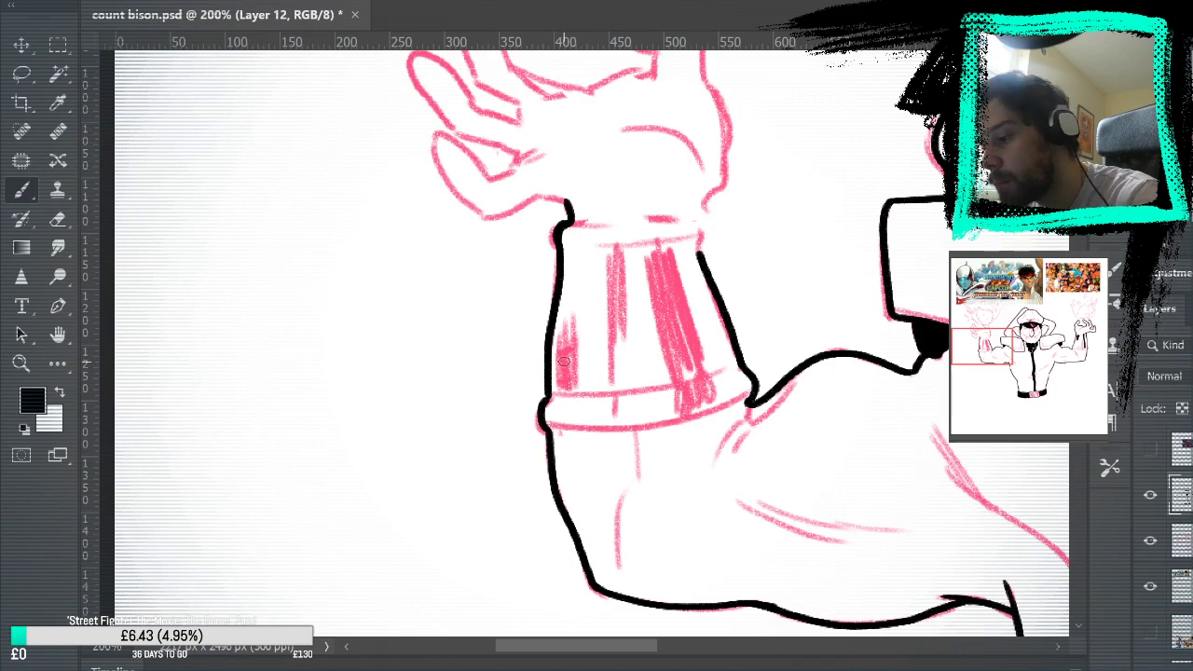
# Add a short and a long solid black shading bar on the left-hand cuff, and check them without the sketch.
pyautogui.moveTo(560, 364)
pyautogui.mouseDown()
pyautogui.moveTo(576, 395)
pyautogui.moveTo(572, 348)
pyautogui.moveTo(561, 392)
pyautogui.moveTo(566, 361)
pyautogui.mouseUp()
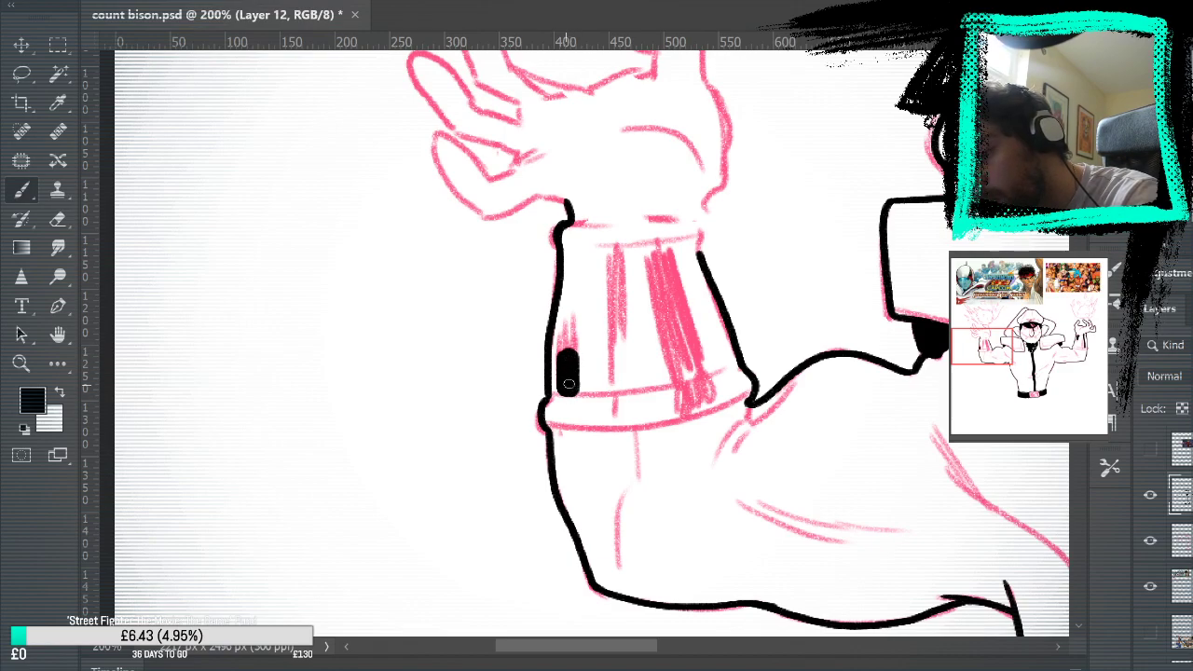
pyautogui.moveTo(644, 246); pyautogui.dragTo(678, 397)
pyautogui.moveTo(671, 244)
pyautogui.mouseDown()
pyautogui.moveTo(711, 374)
pyautogui.moveTo(683, 410)
pyautogui.moveTo(704, 411)
pyautogui.moveTo(714, 380)
pyautogui.mouseUp()
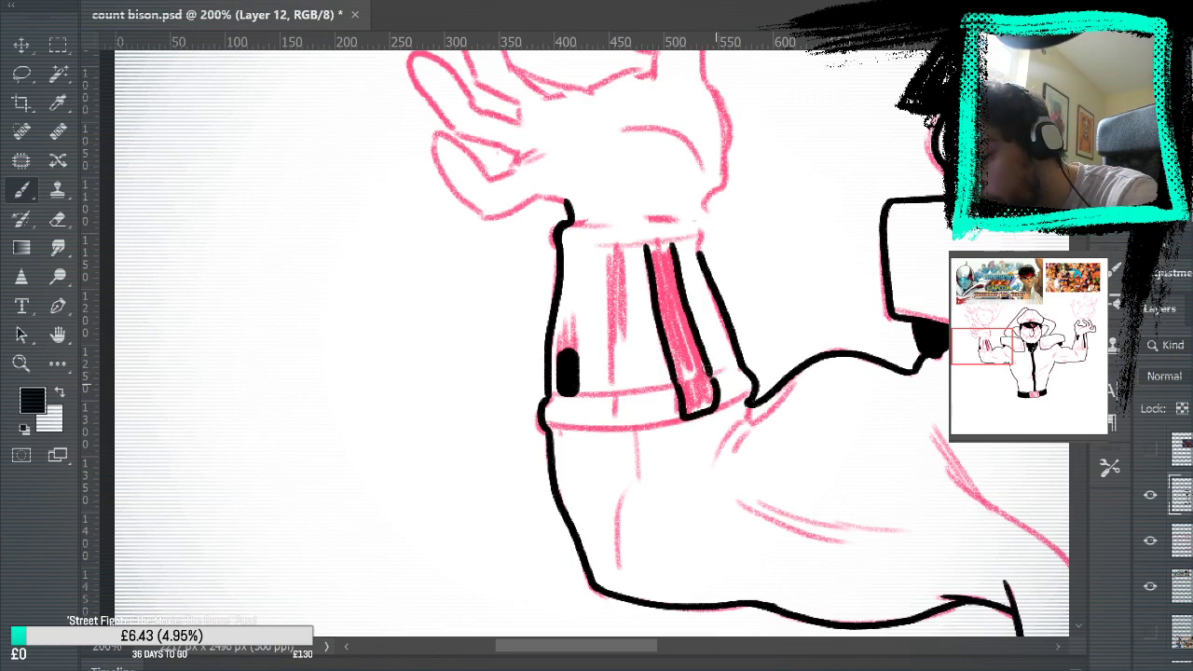
pyautogui.moveTo(672, 245); pyautogui.dragTo(646, 250)
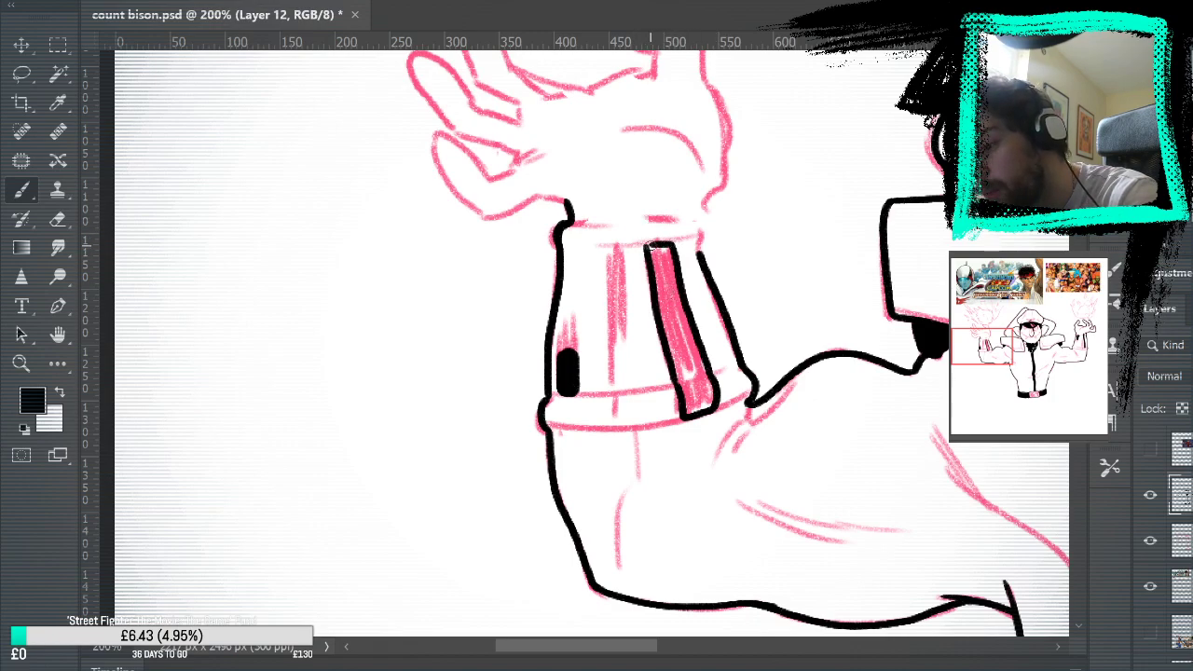
pyautogui.press('r')
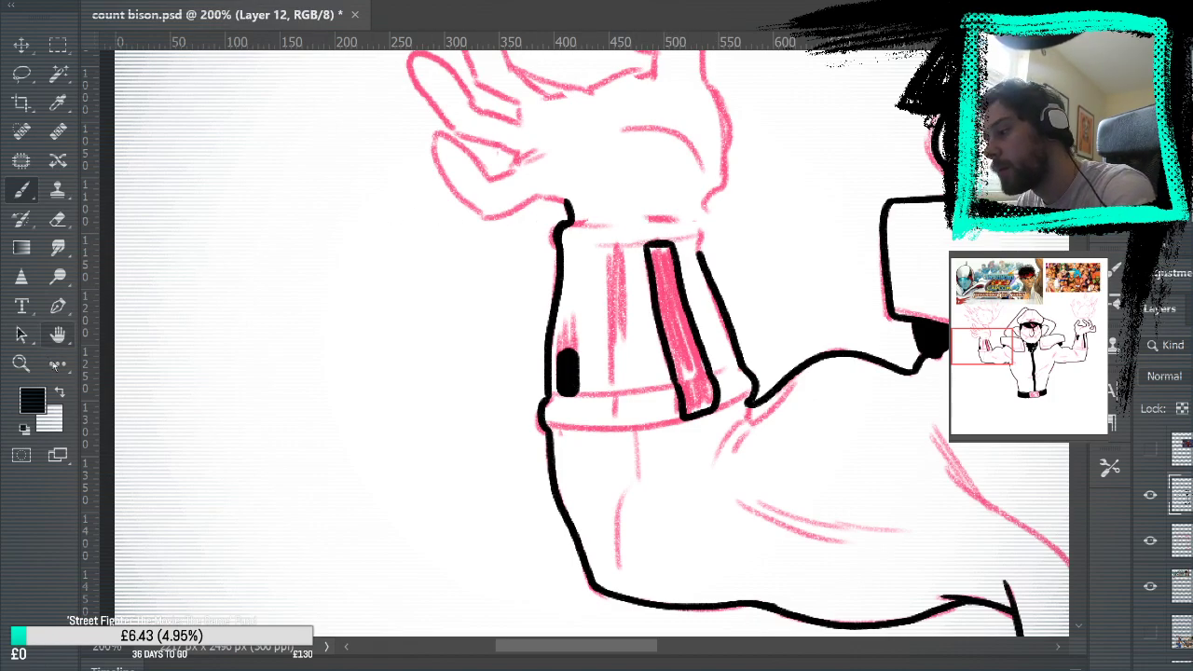
pyautogui.click(667, 363)
pyautogui.press('b')
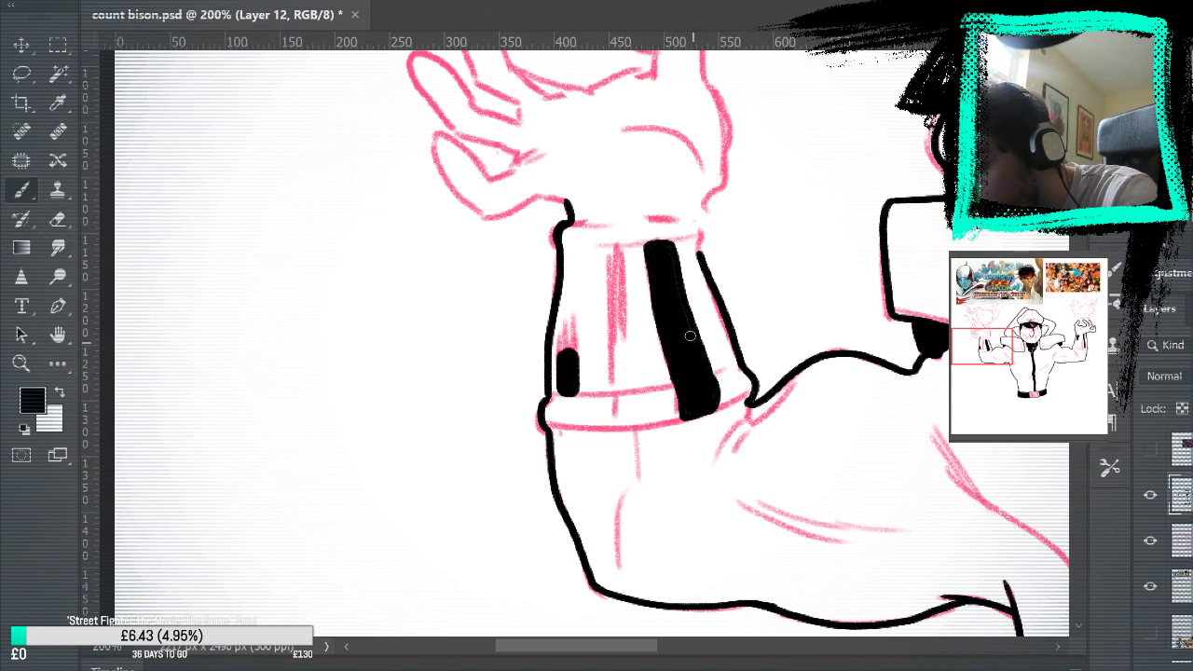
pyautogui.click(1150, 544)
pyautogui.moveTo(901, 311); pyautogui.dragTo(914, 432)
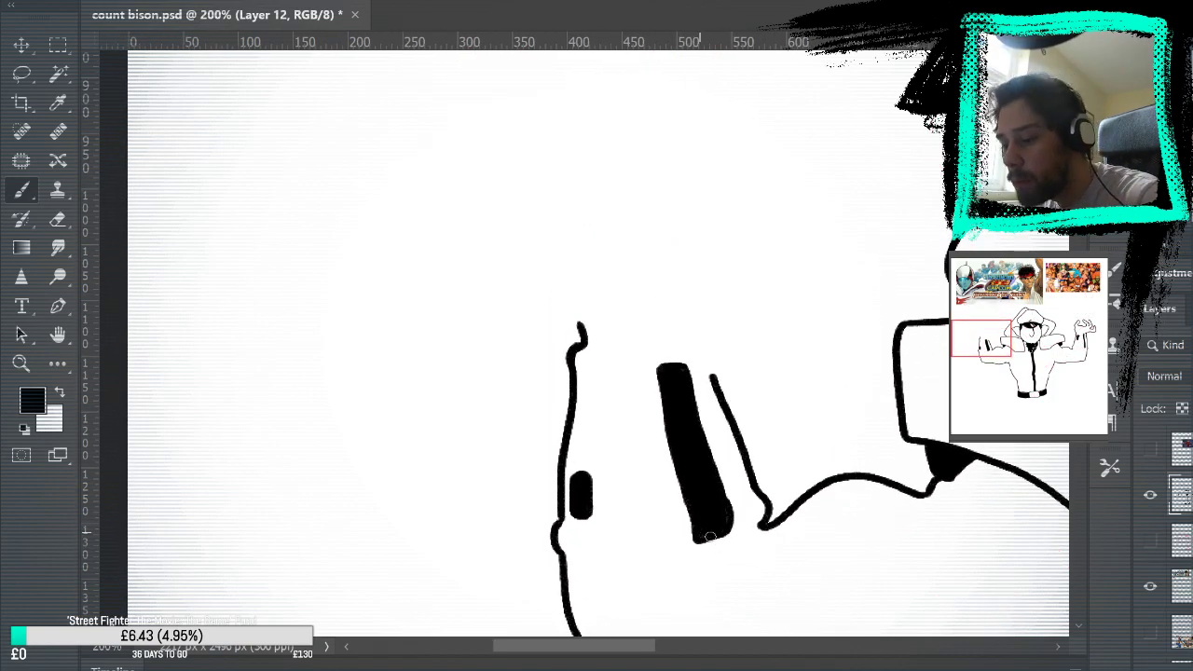
pyautogui.click(1151, 541)
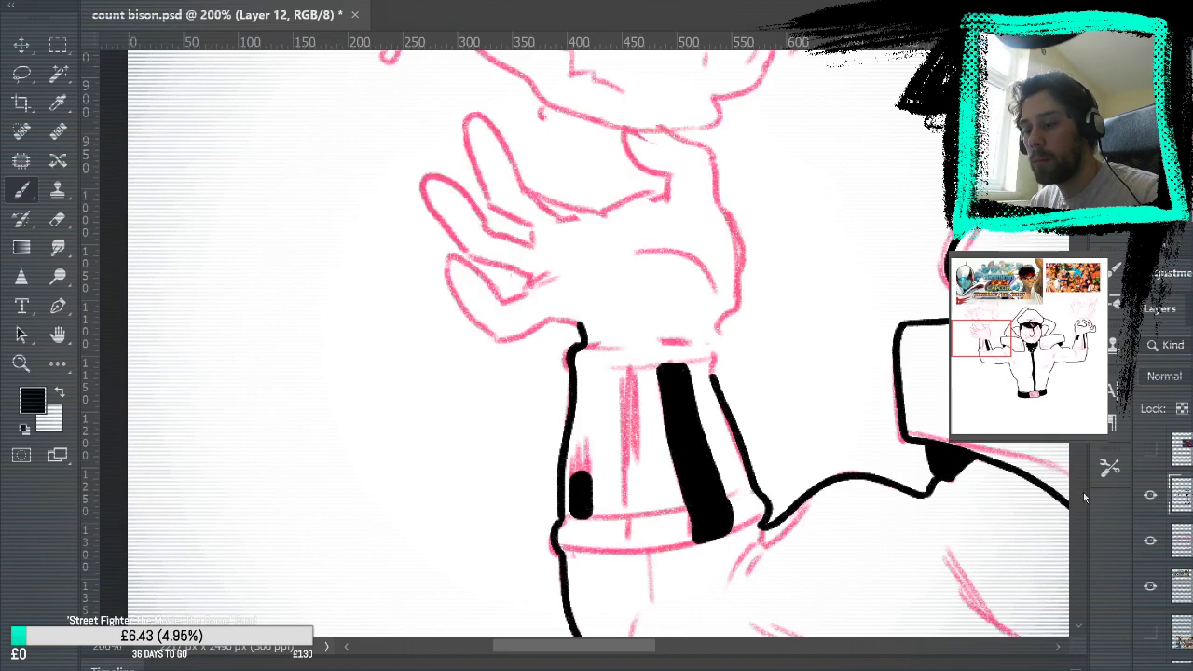
# Ink the left-hand cuff's inner upper corner and continue the outline along the palm's edge around the thumb.
pyautogui.moveTo(713, 381)
pyautogui.mouseDown()
pyautogui.moveTo(719, 317)
pyautogui.moveTo(736, 311)
pyautogui.moveTo(742, 277)
pyautogui.moveTo(744, 224)
pyautogui.moveTo(719, 193)
pyautogui.moveTo(786, 285)
pyautogui.moveTo(719, 341)
pyautogui.mouseUp()
pyautogui.moveTo(697, 393)
pyautogui.mouseDown()
pyautogui.moveTo(691, 369)
pyautogui.moveTo(608, 333)
pyautogui.moveTo(612, 378)
pyautogui.moveTo(651, 391)
pyautogui.mouseUp()
pyautogui.moveTo(860, 334)
pyautogui.mouseDown()
pyautogui.moveTo(855, 437)
pyautogui.moveTo(850, 186)
pyautogui.mouseUp()
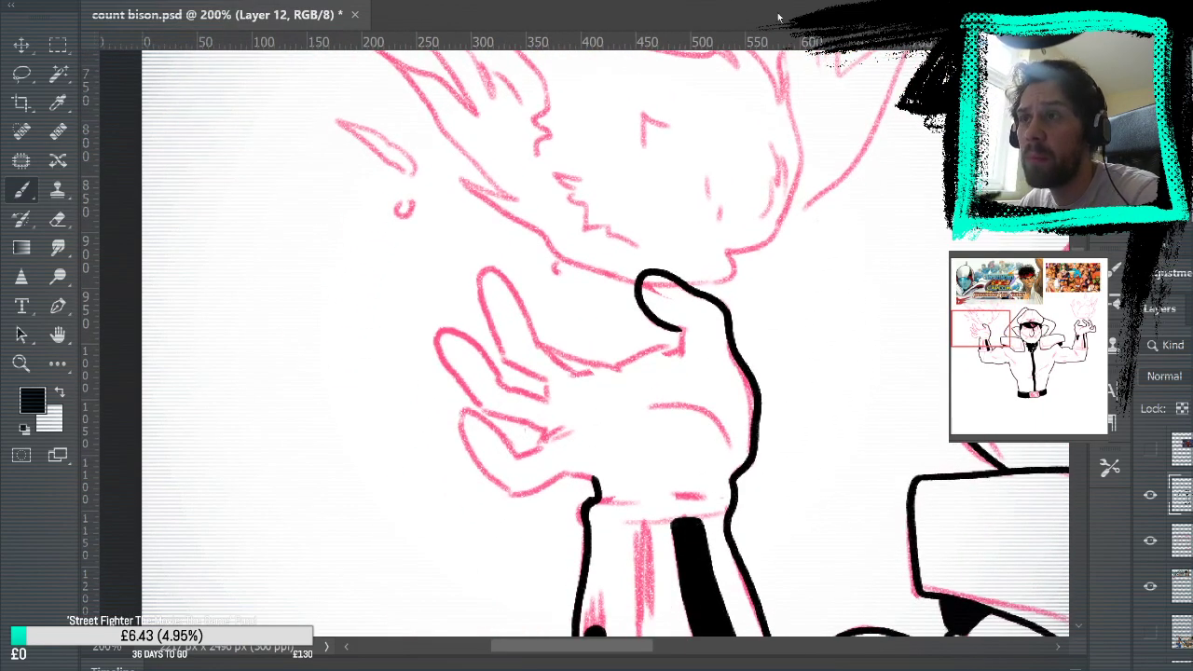
# Ink the left-hand hand's contour from the thumb around the two upper fingers, undoing and redrawing strokes that miss the sketch.
pyautogui.moveTo(684, 331)
pyautogui.mouseDown()
pyautogui.moveTo(607, 368)
pyautogui.moveTo(542, 349)
pyautogui.moveTo(496, 267)
pyautogui.moveTo(485, 283)
pyautogui.moveTo(487, 326)
pyautogui.moveTo(504, 364)
pyautogui.moveTo(535, 337)
pyautogui.moveTo(498, 270)
pyautogui.moveTo(485, 272)
pyautogui.moveTo(499, 348)
pyautogui.moveTo(509, 367)
pyautogui.moveTo(550, 377)
pyautogui.mouseUp()
pyautogui.hotkey('ctrl', 'z')
pyautogui.hotkey('ctrl', 'z')
pyautogui.moveTo(774, 459)
pyautogui.mouseDown()
pyautogui.moveTo(796, 336)
pyautogui.moveTo(752, 362)
pyautogui.moveTo(676, 265)
pyautogui.moveTo(674, 275)
pyautogui.moveTo(636, 267)
pyautogui.moveTo(574, 220)
pyautogui.moveTo(571, 241)
pyautogui.moveTo(617, 301)
pyautogui.mouseUp()
pyautogui.hotkey('ctrl', 'z')
pyautogui.moveTo(677, 274)
pyautogui.mouseDown()
pyautogui.moveTo(577, 218)
pyautogui.moveTo(584, 275)
pyautogui.moveTo(603, 275)
pyautogui.moveTo(573, 228)
pyautogui.moveTo(612, 297)
pyautogui.moveTo(676, 314)
pyautogui.moveTo(638, 307)
pyautogui.moveTo(669, 313)
pyautogui.mouseUp()
pyautogui.hotkey('ctrl', 'z')
pyautogui.hotkey('ctrl', 'z')
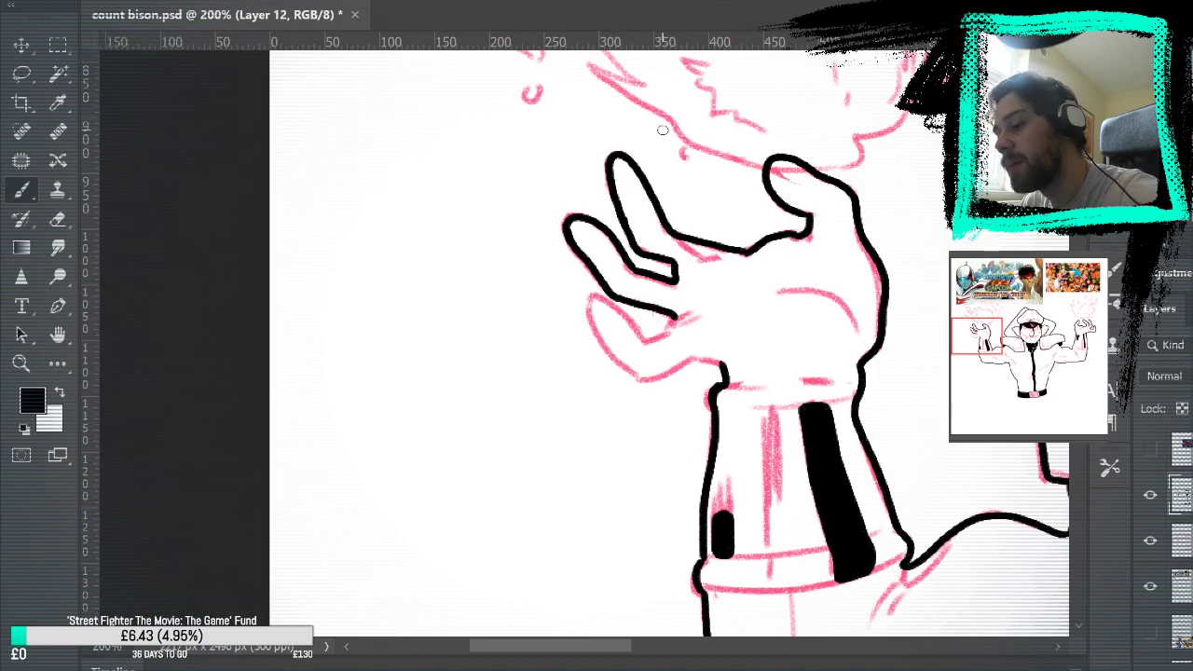
# Ink the lowest finger of the left-hand hand and join its outline to the wrist.
pyautogui.moveTo(876, 411); pyautogui.dragTo(917, 340)
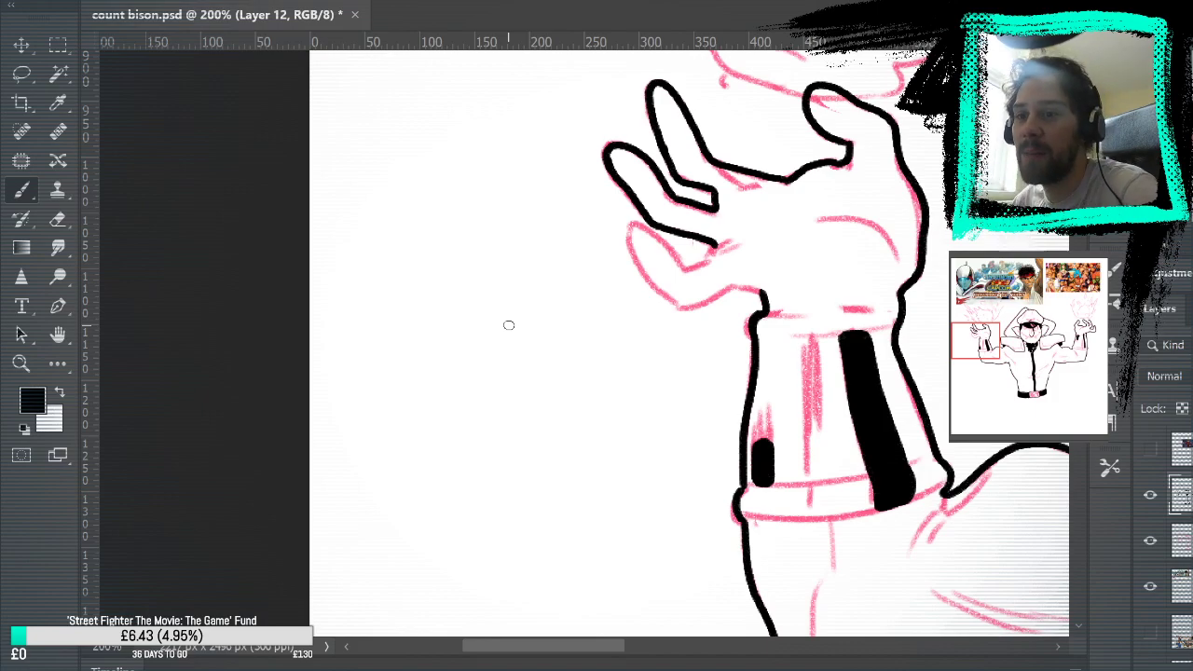
pyautogui.click(58, 218)
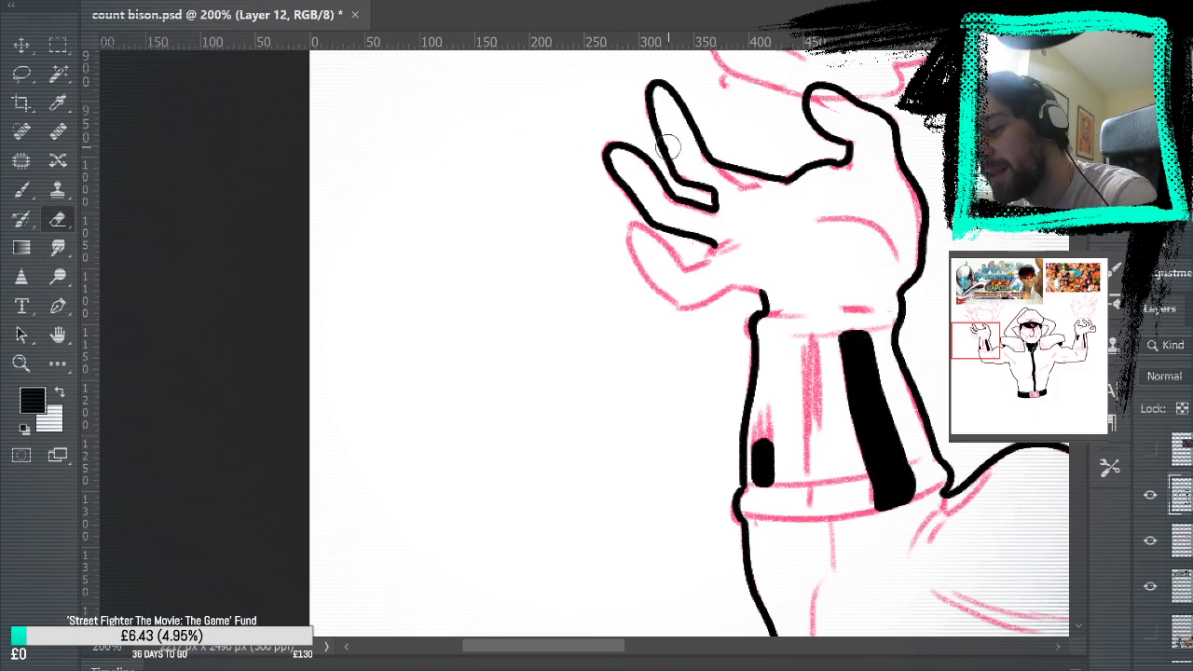
pyautogui.press('b')
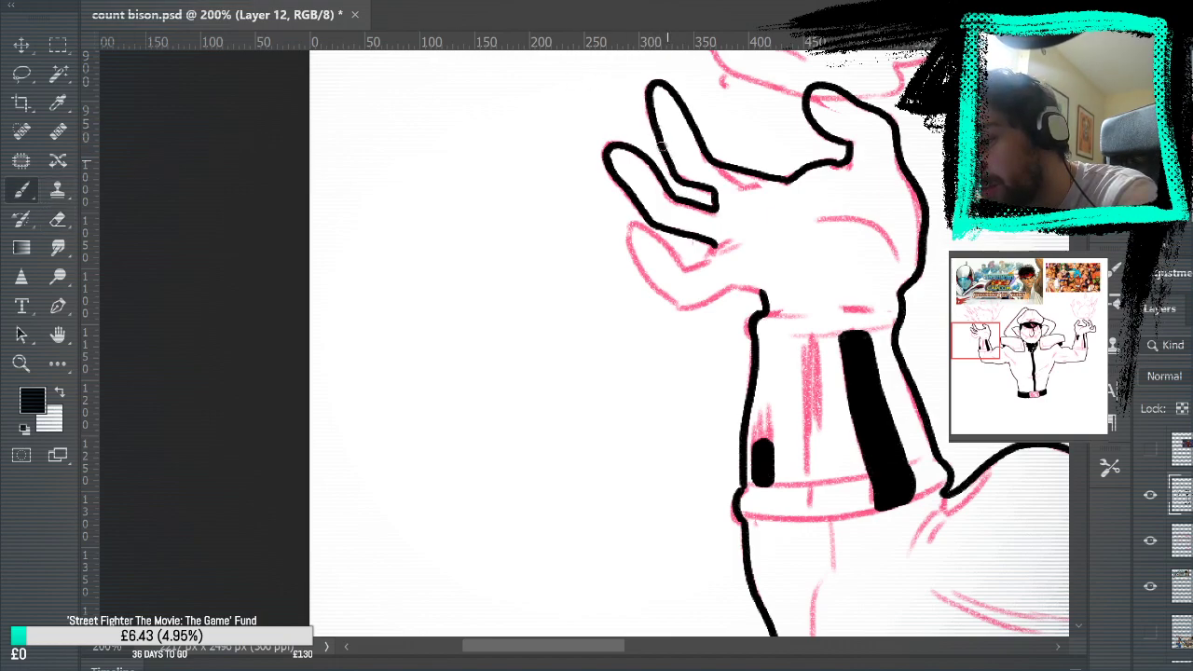
pyautogui.moveTo(718, 245)
pyautogui.mouseDown()
pyautogui.moveTo(678, 265)
pyautogui.moveTo(668, 248)
pyautogui.moveTo(644, 296)
pyautogui.moveTo(648, 233)
pyautogui.moveTo(639, 270)
pyautogui.moveTo(699, 315)
pyautogui.mouseUp()
pyautogui.hotkey('ctrl', 'z')
pyautogui.hotkey('ctrl', 'z')
pyautogui.moveTo(685, 265)
pyautogui.mouseDown()
pyautogui.moveTo(634, 229)
pyautogui.moveTo(660, 298)
pyautogui.moveTo(689, 308)
pyautogui.moveTo(768, 288)
pyautogui.mouseUp()
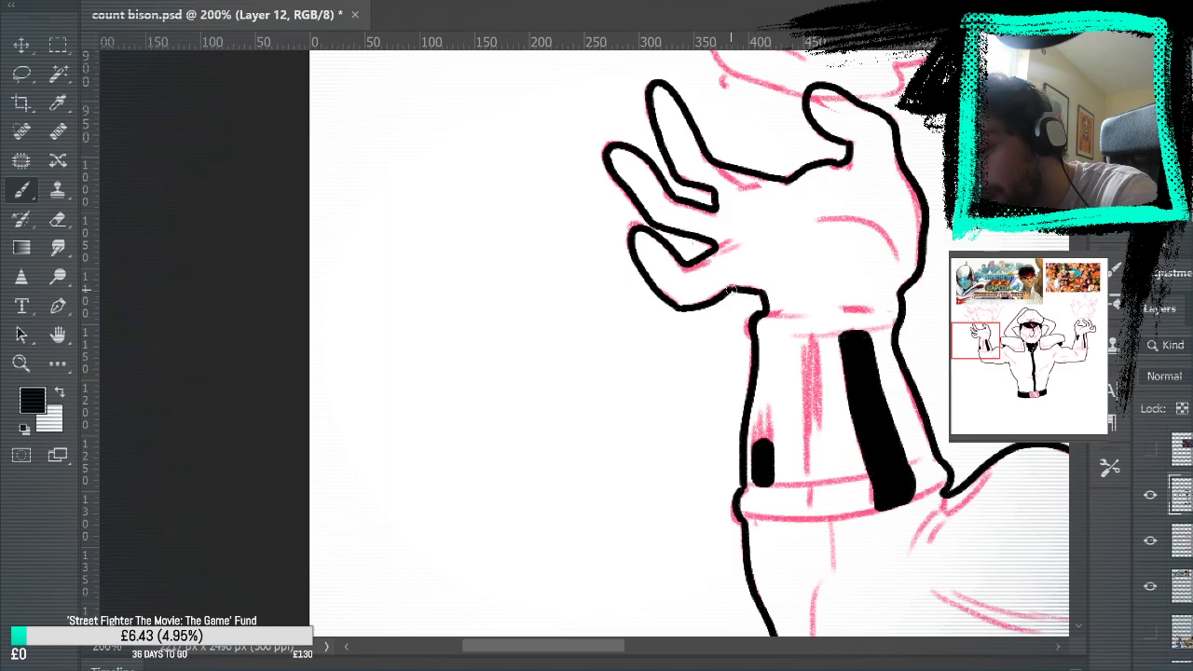
# Review the inked figure as a whole and up close at the head, with the pink sketch hidden.
pyautogui.moveTo(908, 252); pyautogui.dragTo(775, 314)
pyautogui.moveTo(879, 407); pyautogui.dragTo(750, 604)
pyautogui.scroll(5, 750, 604)
pyautogui.moveTo(723, 536); pyautogui.dragTo(770, 498)
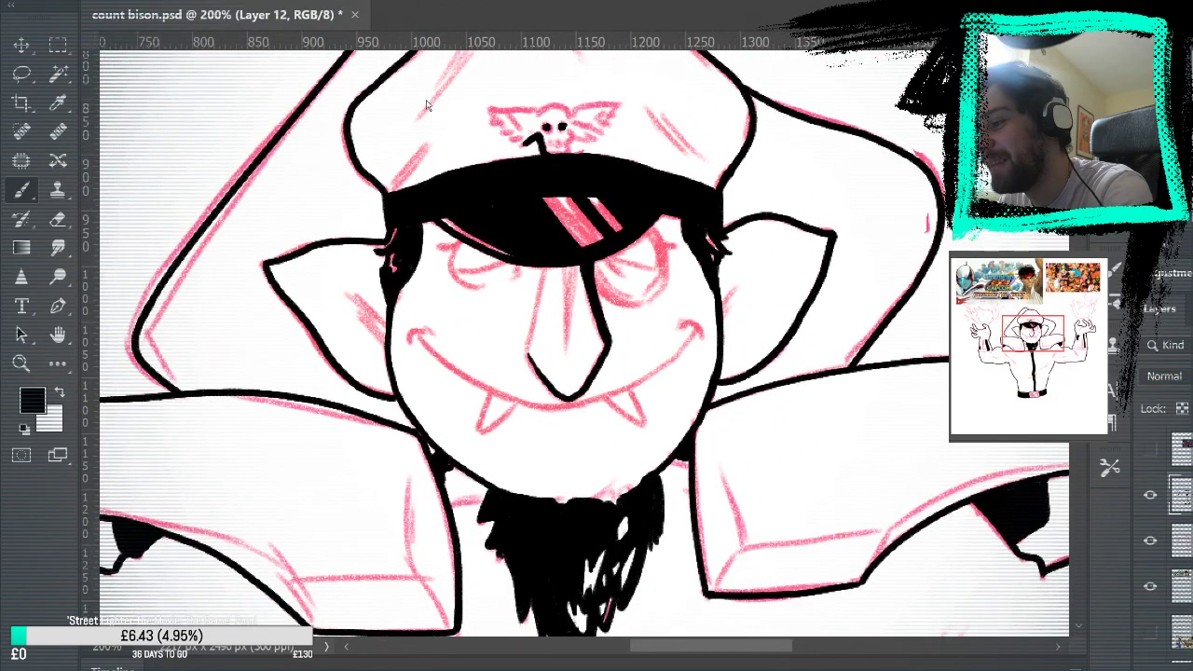
pyautogui.hotkey('ctrl', '-')
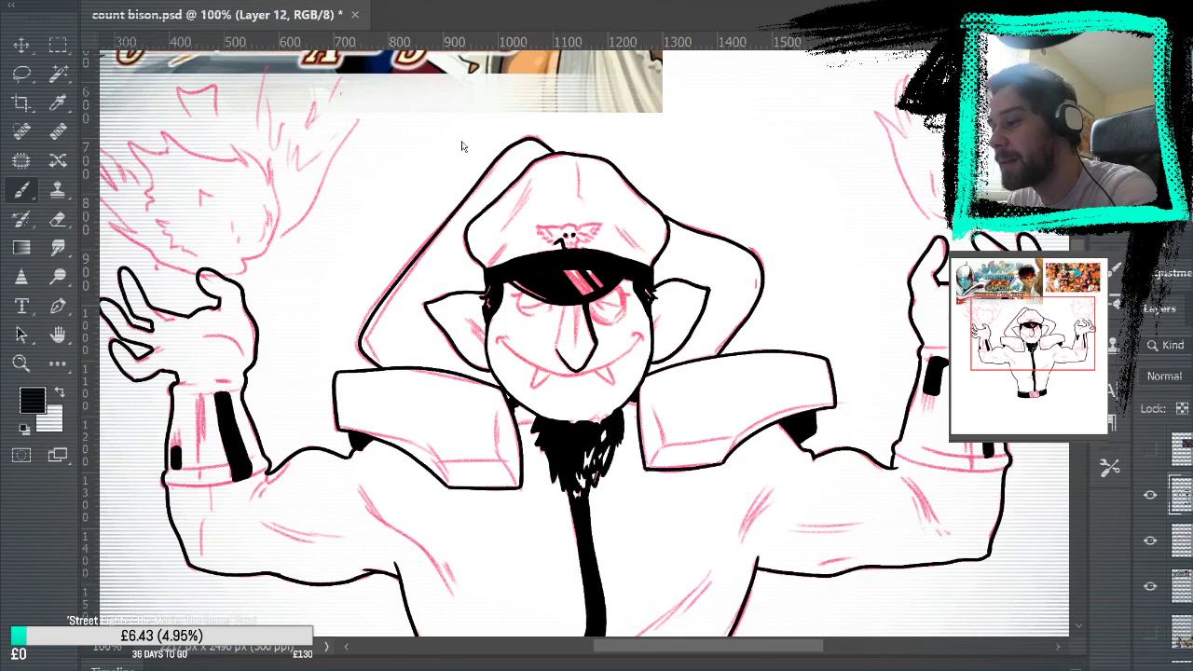
pyautogui.hotkey('ctrl', '0')
pyautogui.click(1151, 541)
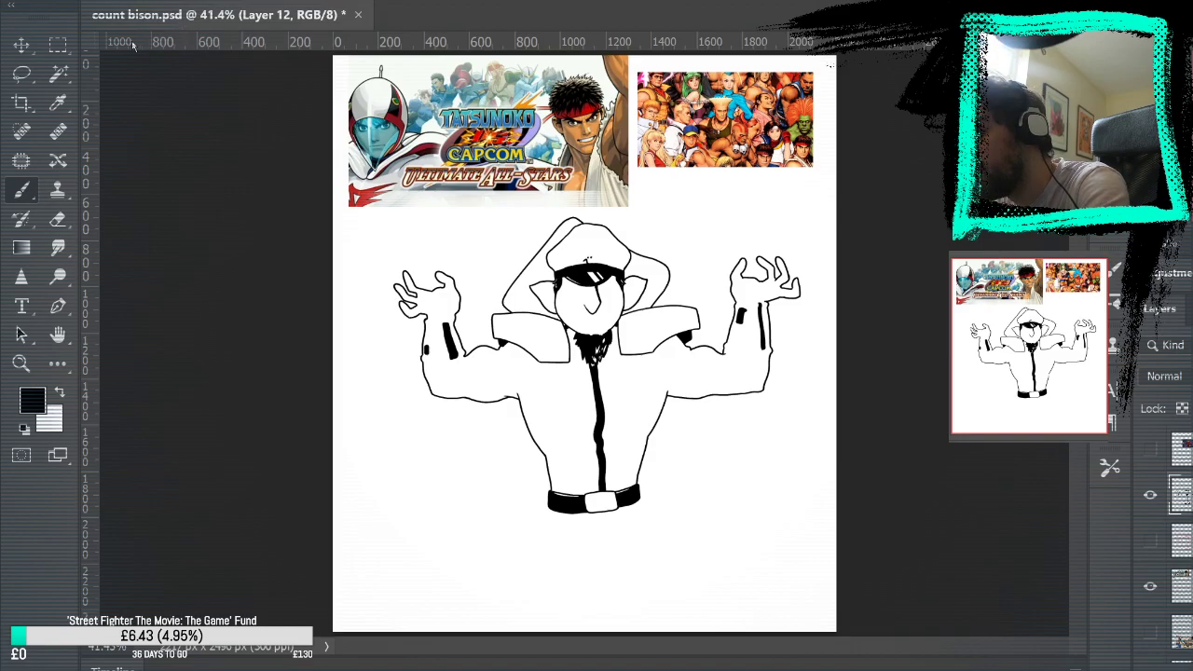
pyautogui.click(28, 369)
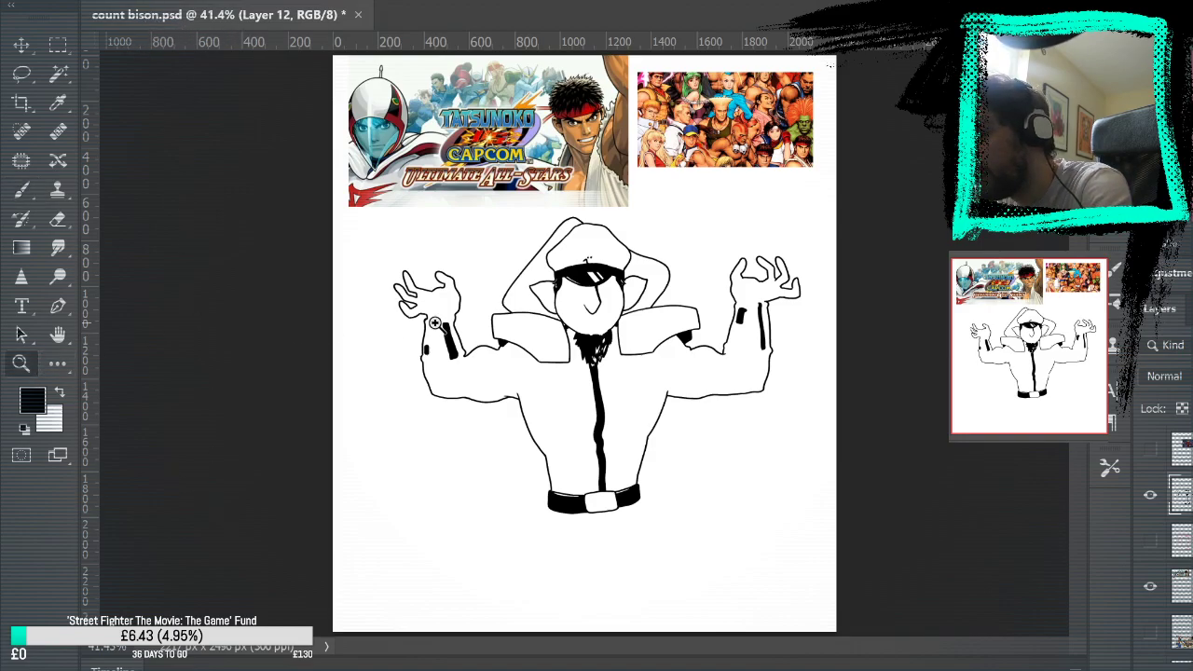
pyautogui.click(684, 288)
pyautogui.click(634, 213)
pyautogui.click(620, 213)
pyautogui.moveTo(556, 127)
pyautogui.mouseDown()
pyautogui.moveTo(606, 476)
pyautogui.moveTo(584, 263)
pyautogui.mouseUp()
pyautogui.scroll(-5, 585, 264)
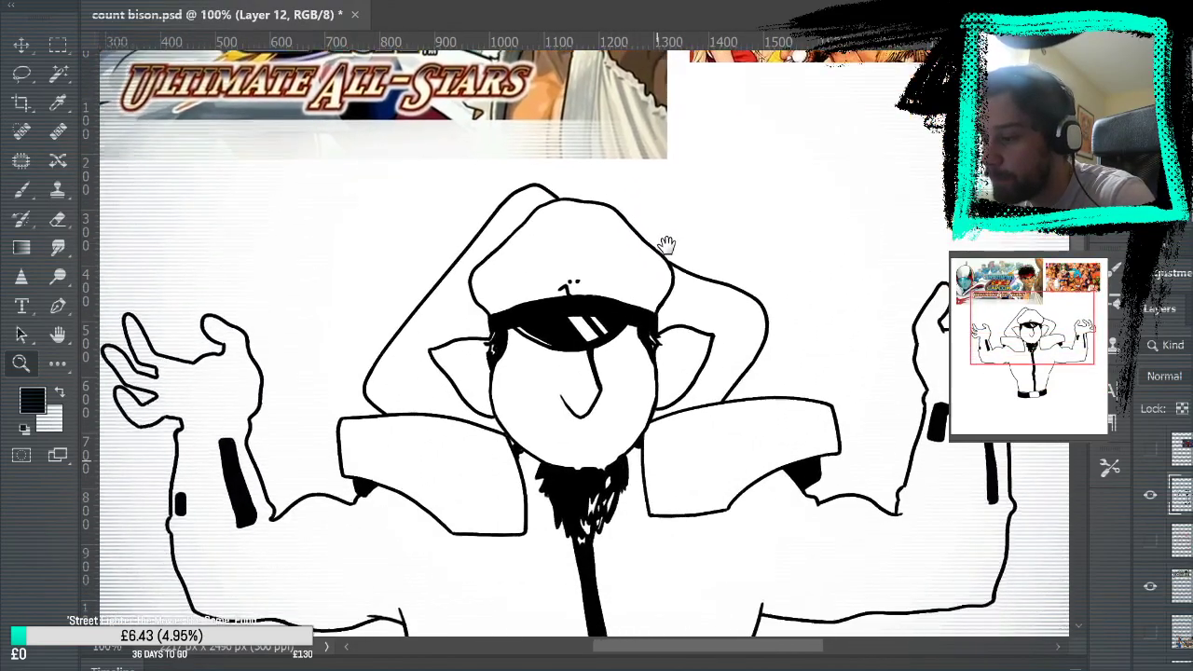
pyautogui.click(573, 466)
pyautogui.click(607, 394)
# Bring back the sketch and ink the curved outline of the left-hand eye below the cap's peak, redoing it until it fits.
pyautogui.click(1150, 541)
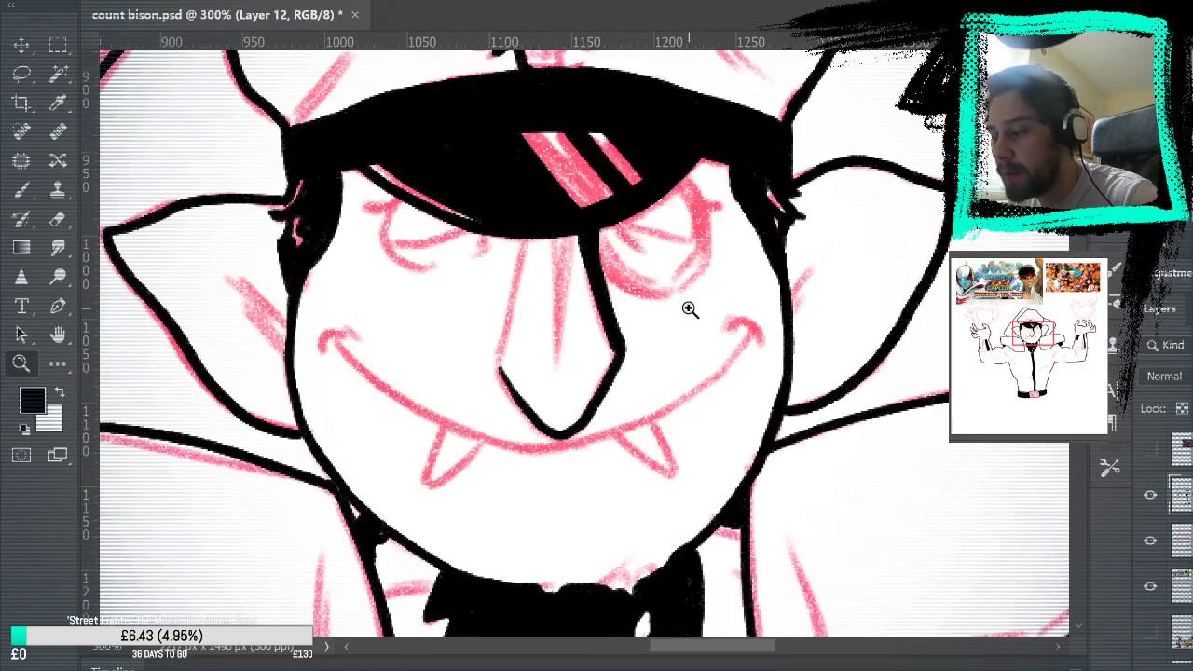
pyautogui.press('b')
pyautogui.moveTo(783, 349); pyautogui.dragTo(778, 458)
pyautogui.scroll(10, 781, 457)
pyautogui.scroll(-10, 812, 267)
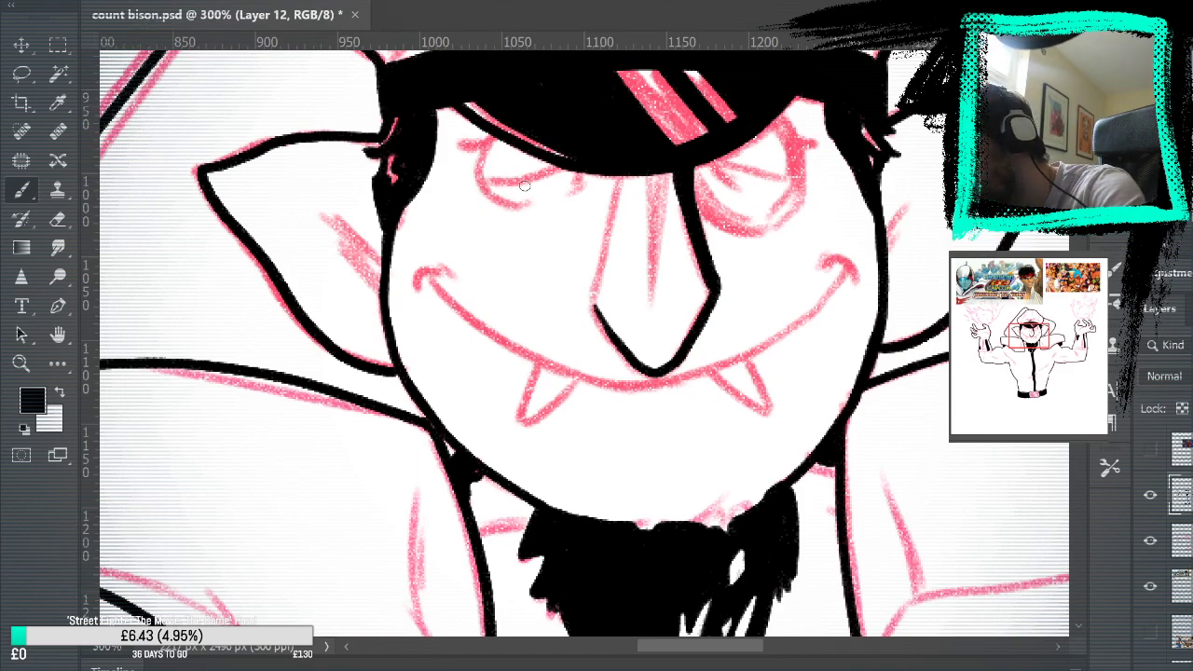
pyautogui.moveTo(508, 201)
pyautogui.mouseDown()
pyautogui.moveTo(478, 173)
pyautogui.moveTo(487, 136)
pyautogui.mouseUp()
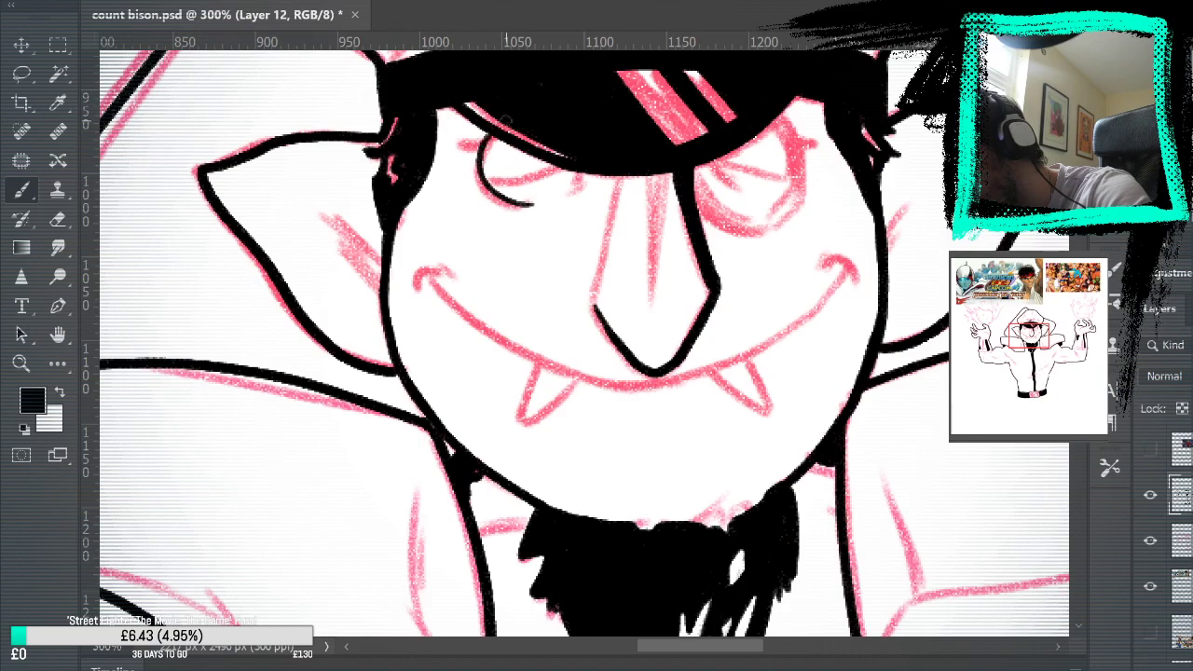
pyautogui.hotkey('ctrl', 'z')
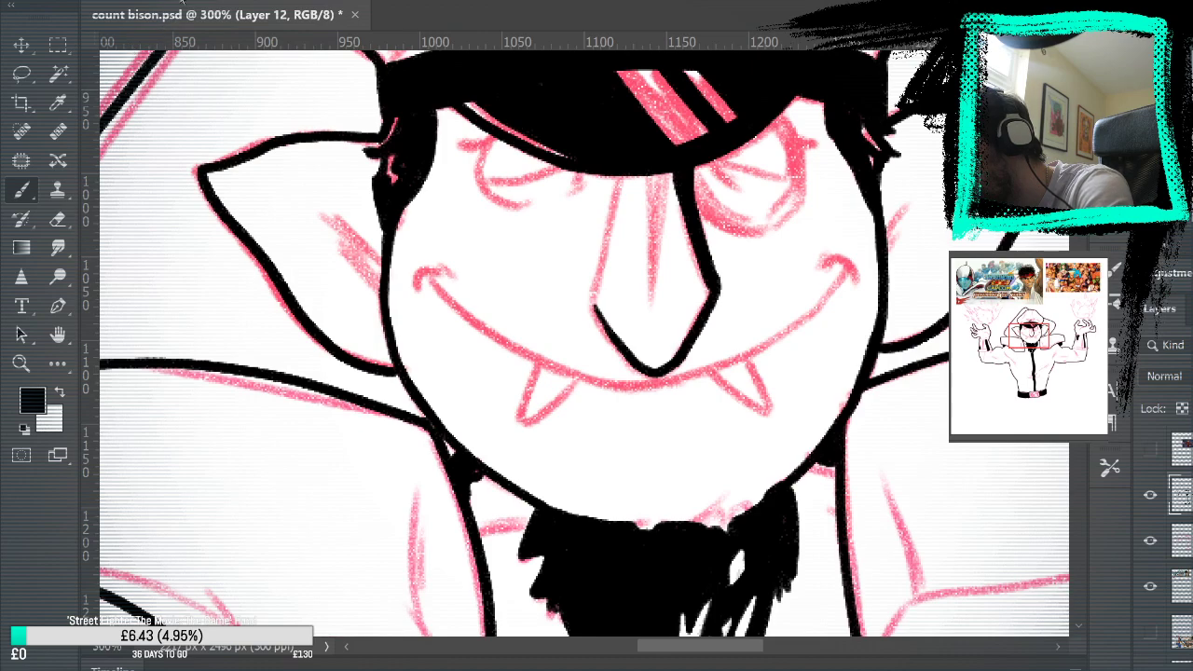
pyautogui.moveTo(532, 201)
pyautogui.mouseDown()
pyautogui.moveTo(501, 204)
pyautogui.moveTo(478, 173)
pyautogui.moveTo(490, 138)
pyautogui.mouseUp()
pyautogui.hotkey('ctrl', 'z')
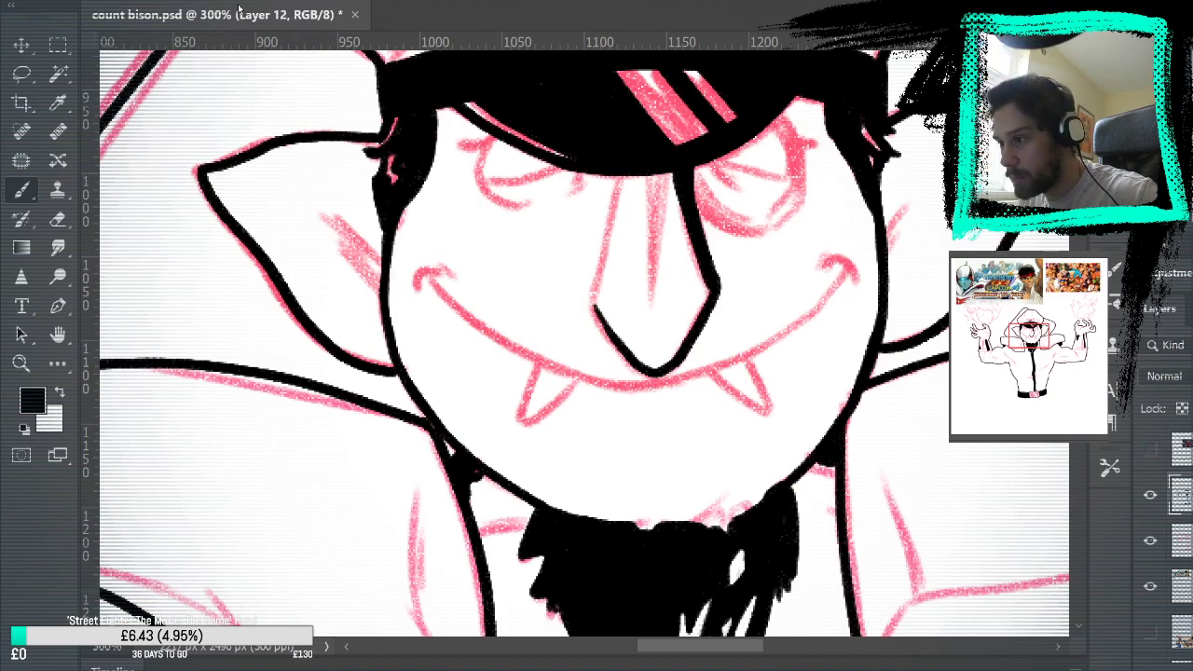
pyautogui.moveTo(489, 136)
pyautogui.mouseDown()
pyautogui.moveTo(477, 166)
pyautogui.moveTo(486, 191)
pyautogui.moveTo(532, 205)
pyautogui.mouseUp()
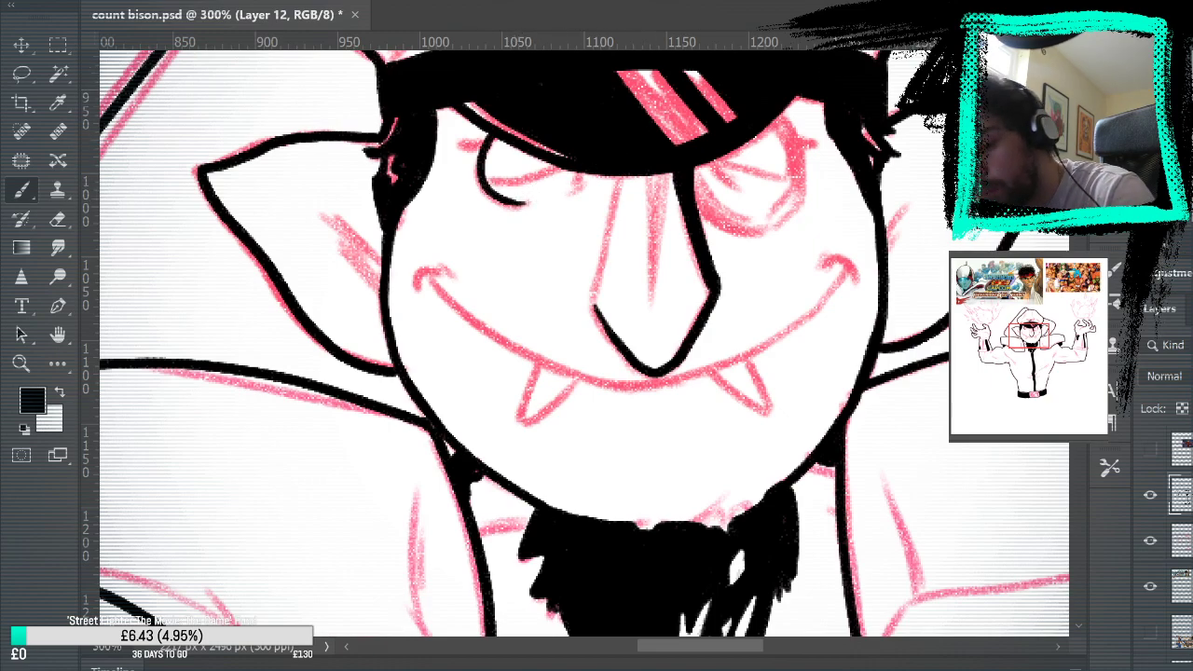
# Show the purple vampire puppet reference image for comparison, and hide it again.
pyautogui.scroll(-4, 1181, 628)
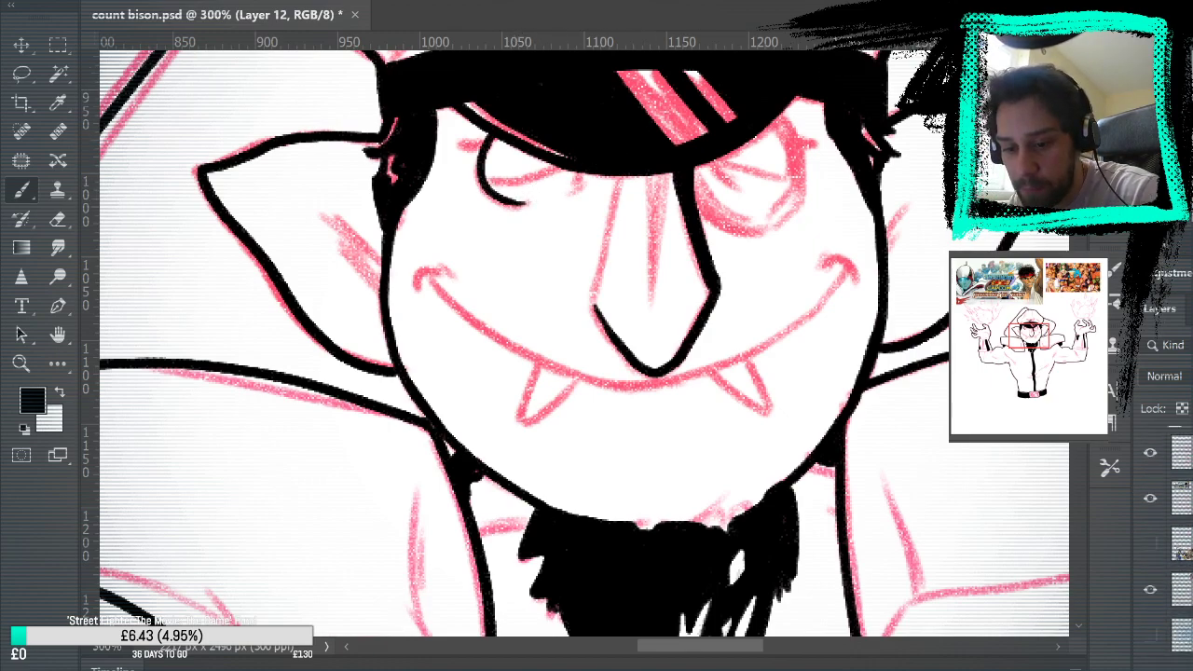
pyautogui.click(1151, 592)
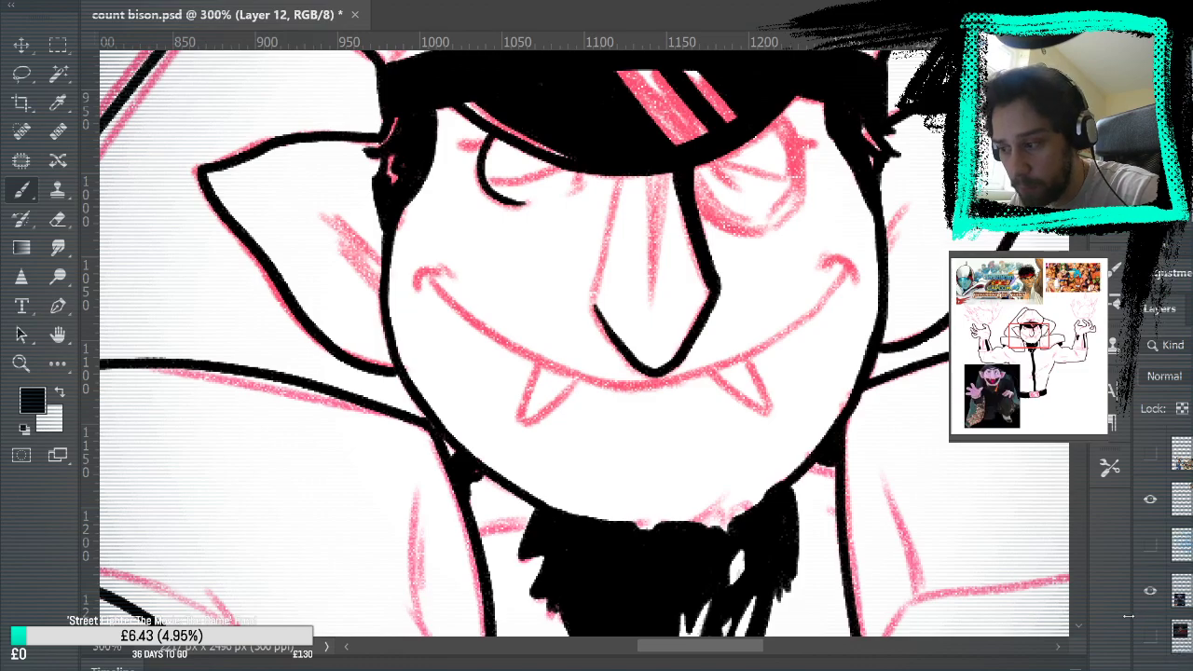
pyautogui.moveTo(916, 594); pyautogui.dragTo(1010, 460)
pyautogui.click(1150, 593)
# Ink the eyelash at the outer corner of the left-hand eye and the eyelid line across it.
pyautogui.moveTo(908, 288)
pyautogui.mouseDown()
pyautogui.moveTo(858, 501)
pyautogui.moveTo(672, 153)
pyautogui.moveTo(578, 125)
pyautogui.mouseUp()
pyautogui.moveTo(542, 222); pyautogui.dragTo(596, 216)
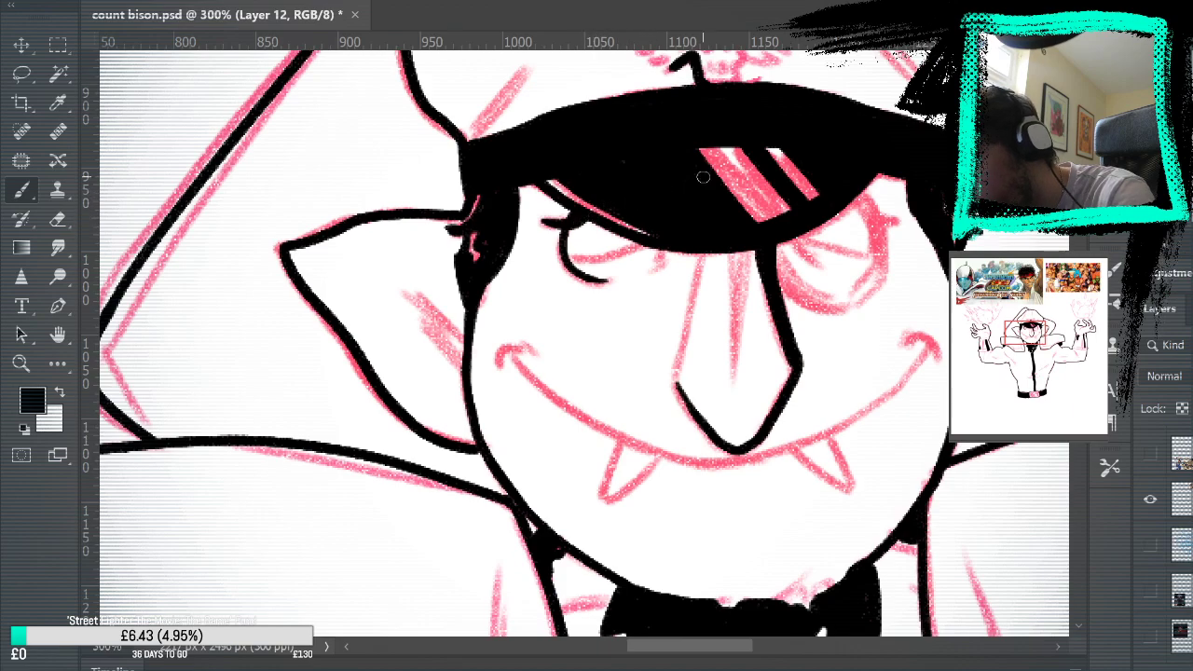
pyautogui.moveTo(559, 257)
pyautogui.mouseDown()
pyautogui.moveTo(613, 261)
pyautogui.moveTo(643, 245)
pyautogui.mouseUp()
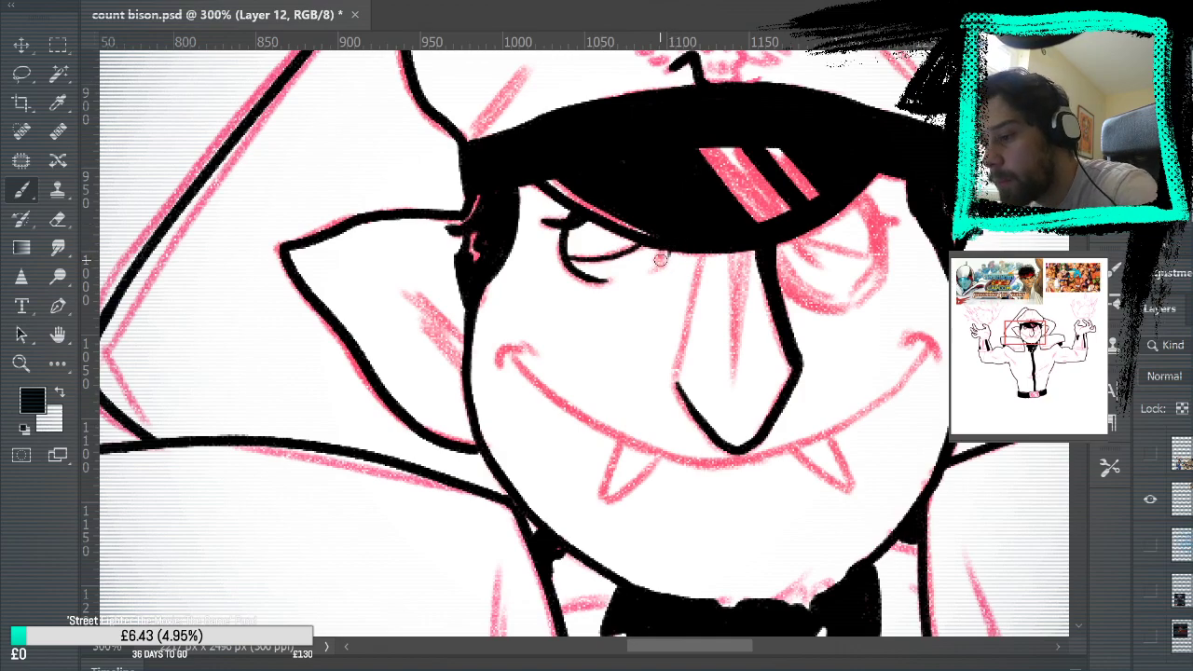
# Ink the curved lower contour of the right-hand eye beside the nose, redoing the strokes until it follows the sketch.
pyautogui.hscroll(5, 828, 381)
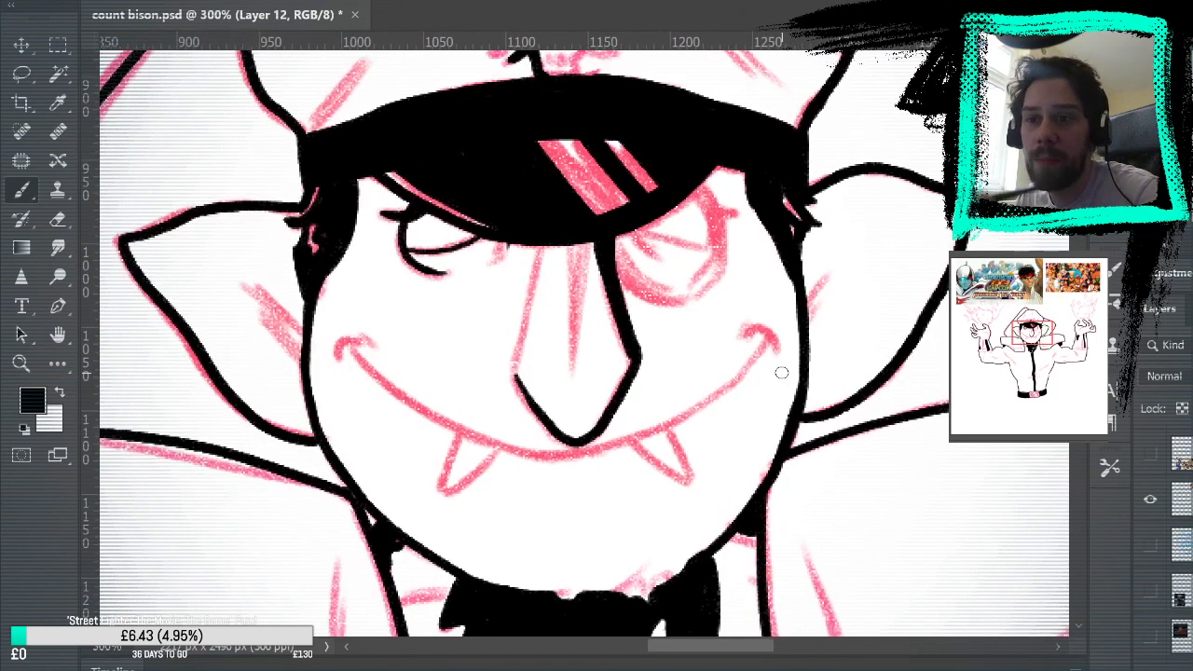
pyautogui.moveTo(608, 245)
pyautogui.mouseDown()
pyautogui.moveTo(638, 297)
pyautogui.moveTo(691, 304)
pyautogui.mouseUp()
pyautogui.moveTo(617, 254)
pyautogui.mouseDown()
pyautogui.moveTo(658, 295)
pyautogui.moveTo(614, 245)
pyautogui.moveTo(640, 277)
pyautogui.moveTo(669, 292)
pyautogui.moveTo(630, 263)
pyautogui.moveTo(674, 292)
pyautogui.mouseUp()
pyautogui.hotkey('ctrl', 'z')
pyautogui.hotkey('ctrl', 'z')
pyautogui.hotkey('ctrl', 'z')
pyautogui.hotkey('ctrl', 'z')
pyautogui.moveTo(614, 236)
pyautogui.mouseDown()
pyautogui.moveTo(638, 271)
pyautogui.moveTo(708, 277)
pyautogui.moveTo(706, 192)
pyautogui.mouseUp()
pyautogui.hotkey('ctrl', 'z')
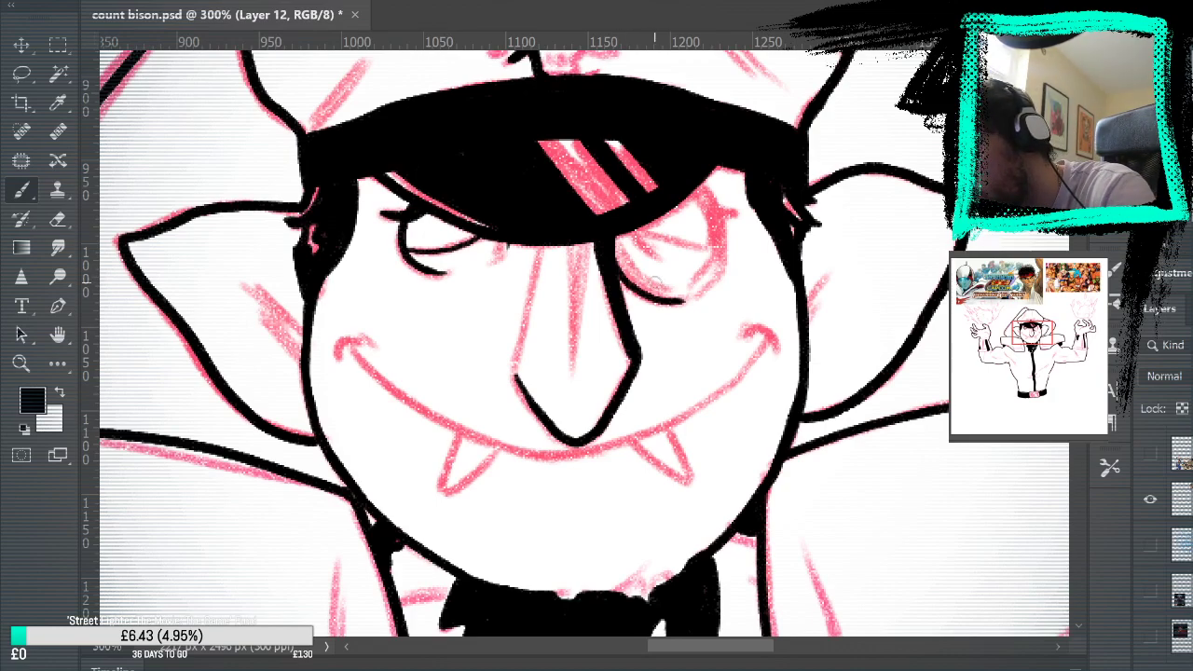
# Ink the round eyeball outline of the right-hand eye below the cap's peak, redoing it until it fits, and check it with the sketch hidden.
pyautogui.moveTo(615, 241)
pyautogui.mouseDown()
pyautogui.moveTo(660, 284)
pyautogui.moveTo(685, 278)
pyautogui.moveTo(710, 249)
pyautogui.moveTo(704, 189)
pyautogui.mouseUp()
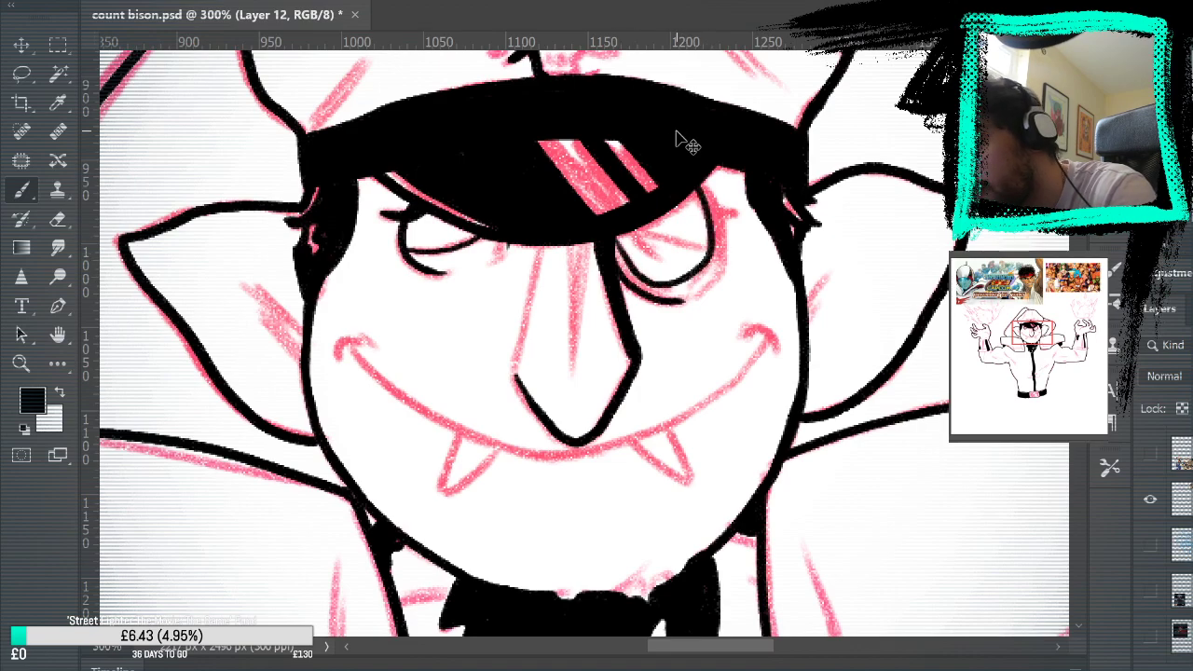
pyautogui.hotkey('ctrl', 'z')
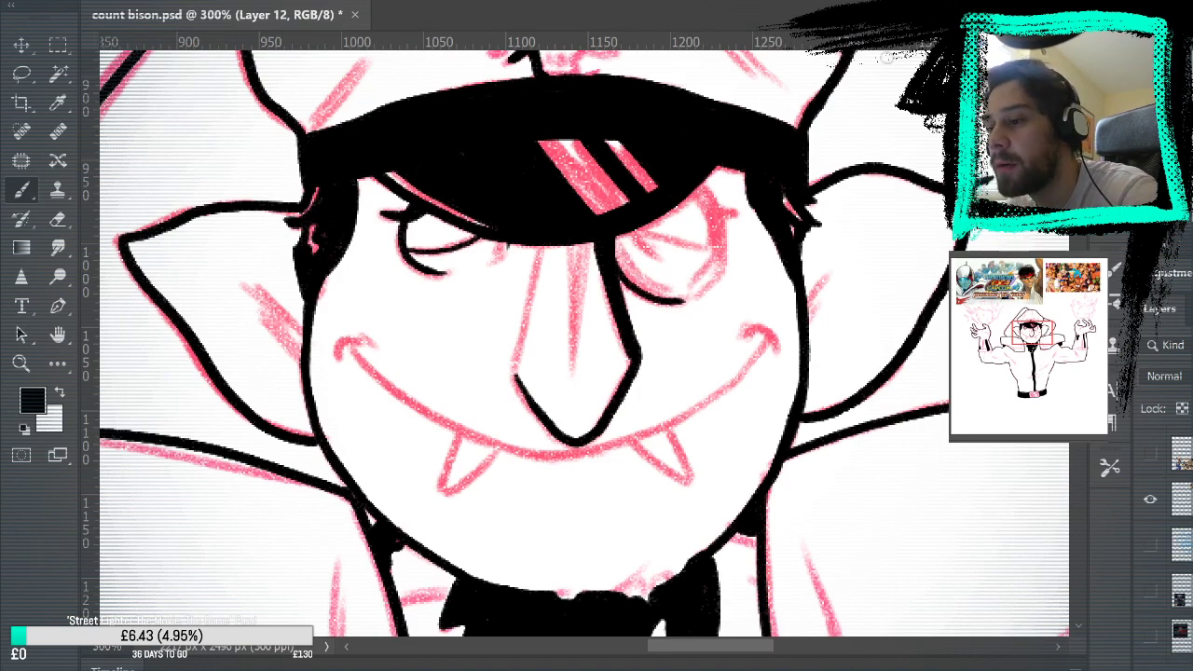
pyautogui.moveTo(617, 240); pyautogui.dragTo(680, 269)
pyautogui.hotkey('ctrl', 'z')
pyautogui.moveTo(620, 238); pyautogui.dragTo(690, 221)
pyautogui.hotkey('ctrl', 'z')
pyautogui.moveTo(671, 312); pyautogui.dragTo(718, 377)
pyautogui.hotkey('ctrl', 'z')
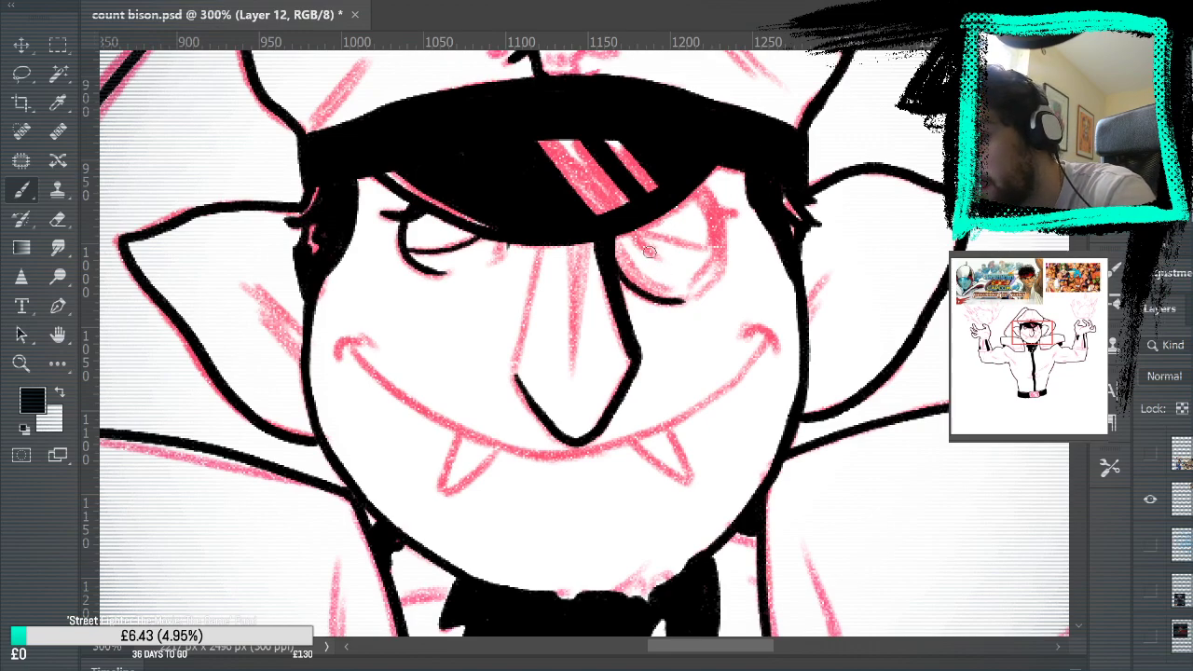
pyautogui.moveTo(623, 264); pyautogui.dragTo(697, 284)
pyautogui.hotkey('ctrl', 'z')
pyautogui.moveTo(700, 191); pyautogui.dragTo(692, 291)
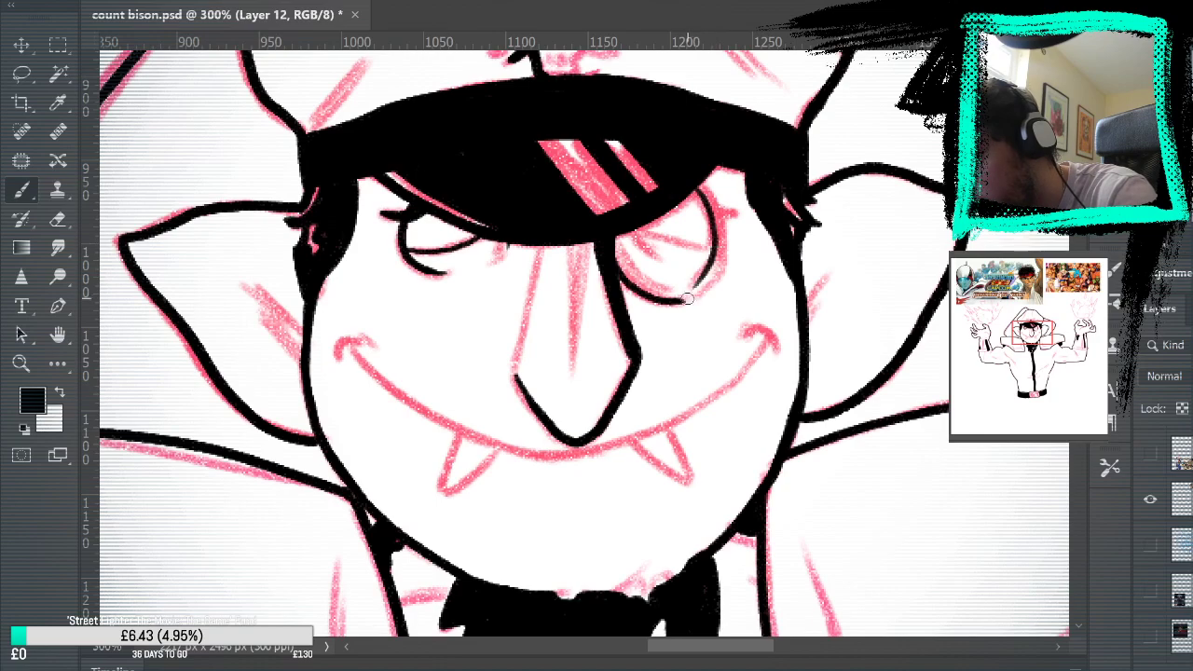
pyautogui.hotkey('ctrl', 'z')
pyautogui.moveTo(614, 239)
pyautogui.mouseDown()
pyautogui.moveTo(669, 289)
pyautogui.moveTo(716, 256)
pyautogui.mouseUp()
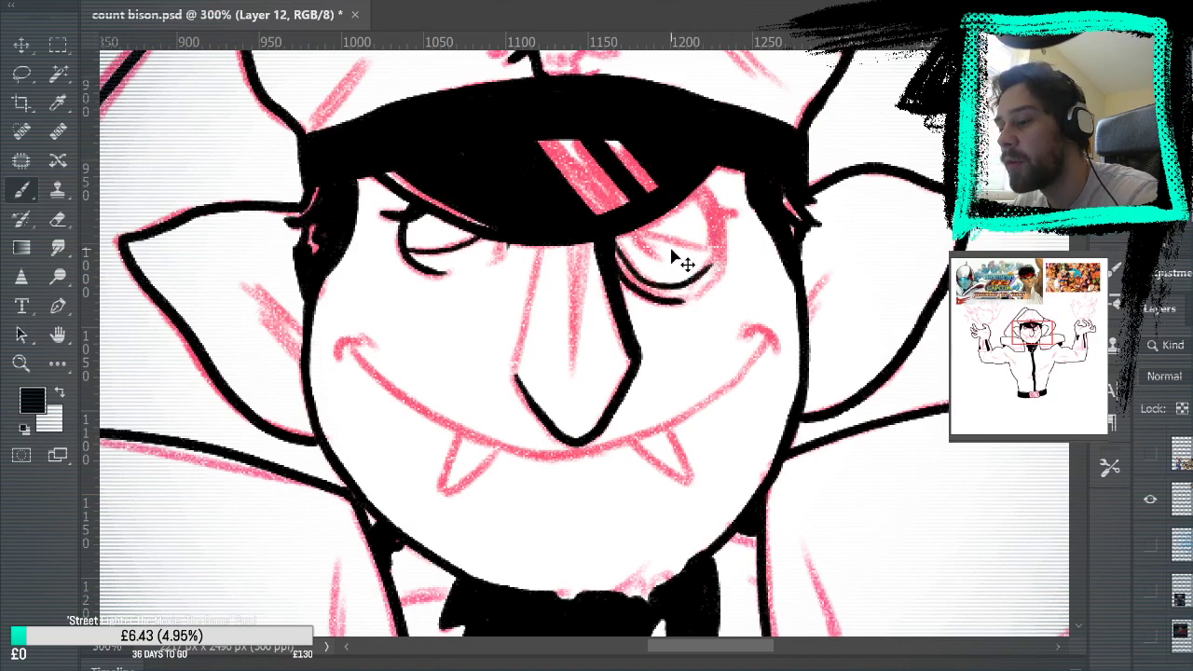
pyautogui.hotkey('ctrl', 'z')
pyautogui.moveTo(623, 264)
pyautogui.mouseDown()
pyautogui.moveTo(673, 291)
pyautogui.moveTo(712, 248)
pyautogui.mouseUp()
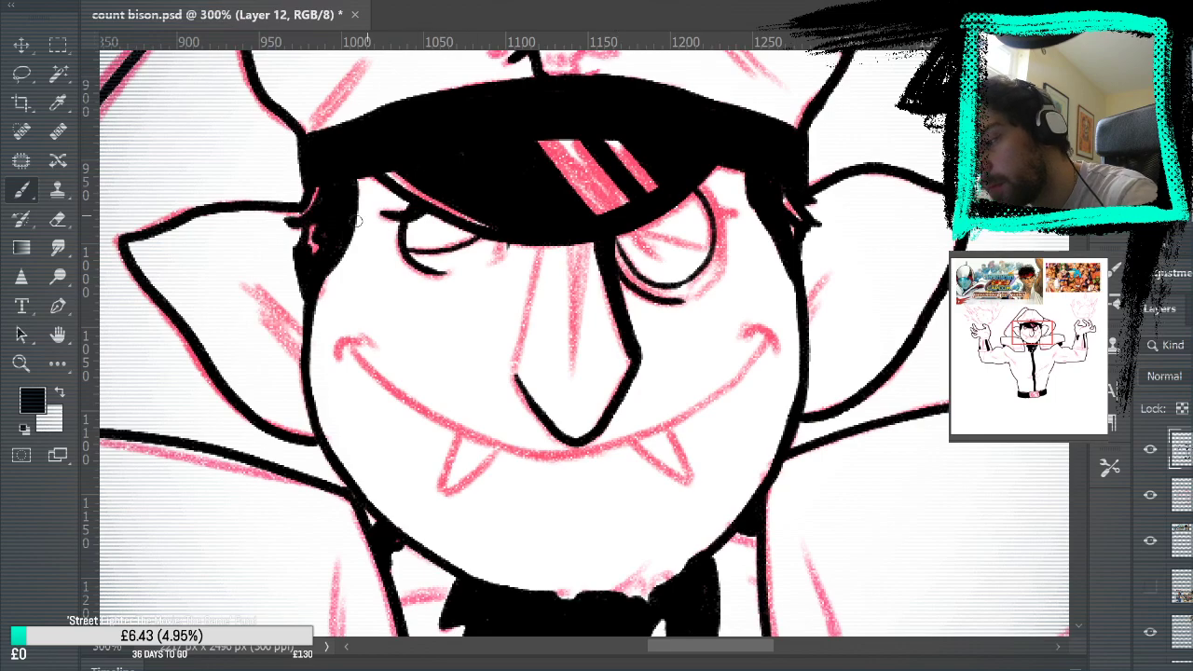
pyautogui.press('e')
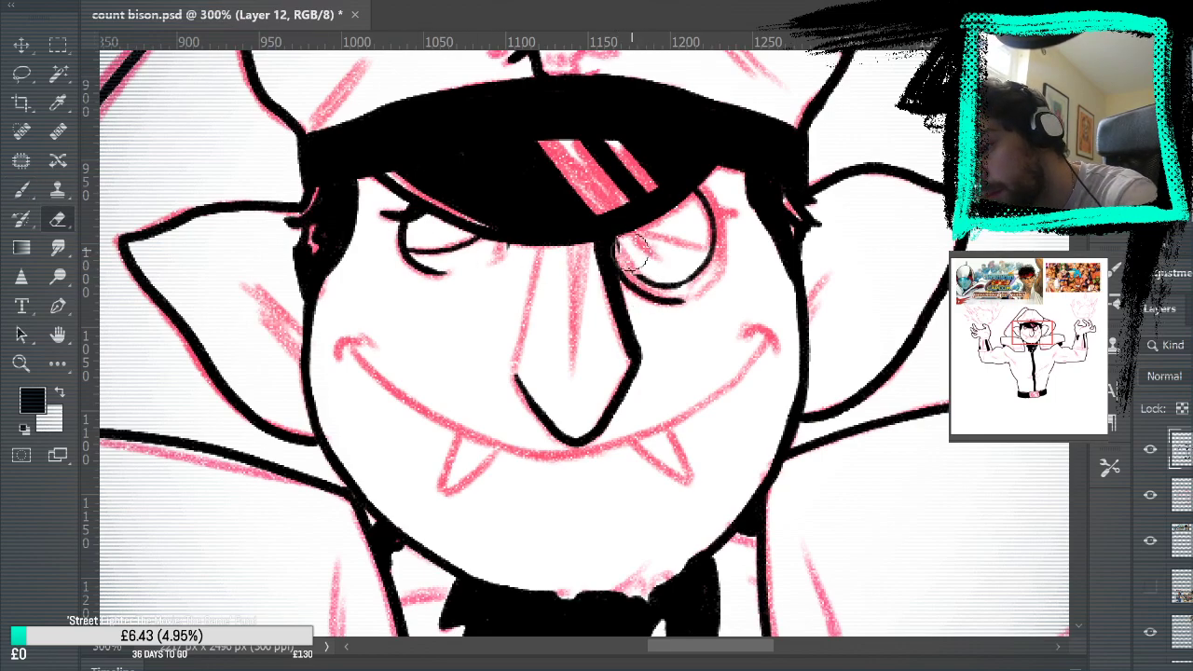
pyautogui.press('b')
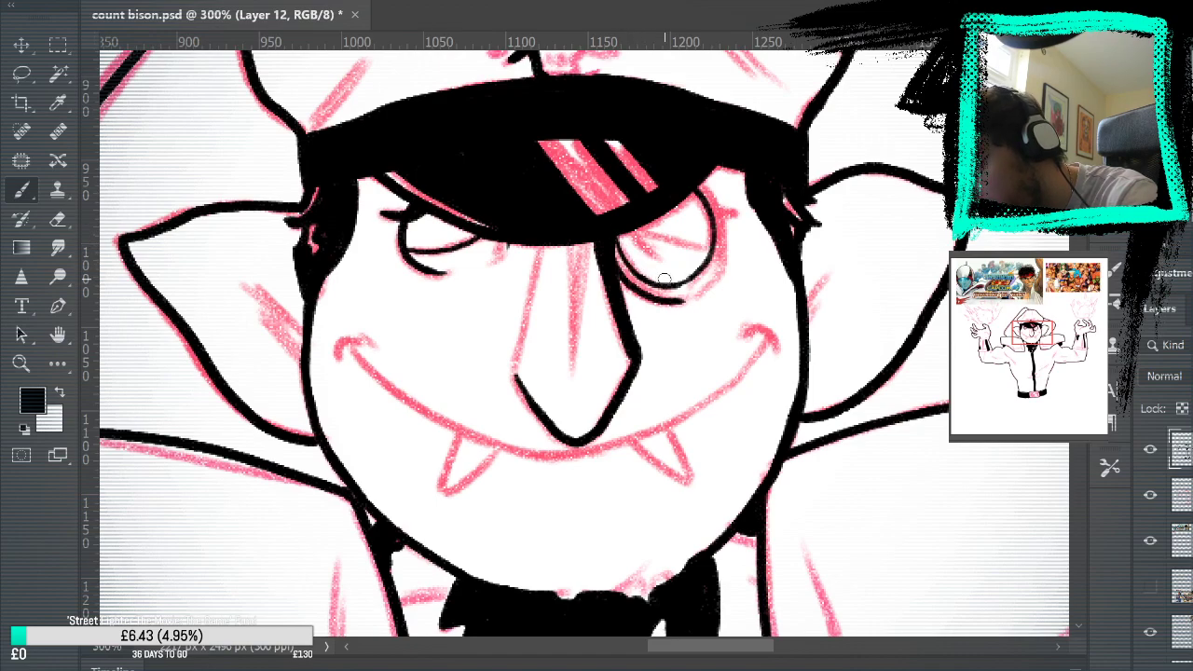
pyautogui.click(1150, 495)
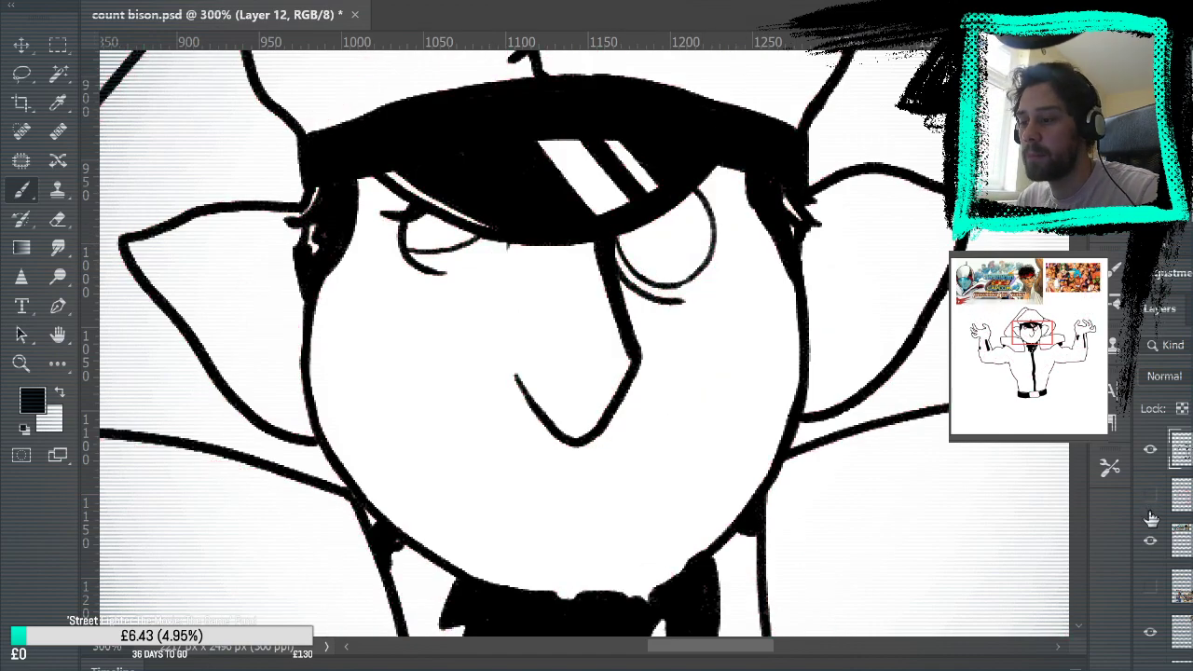
pyautogui.click(1150, 495)
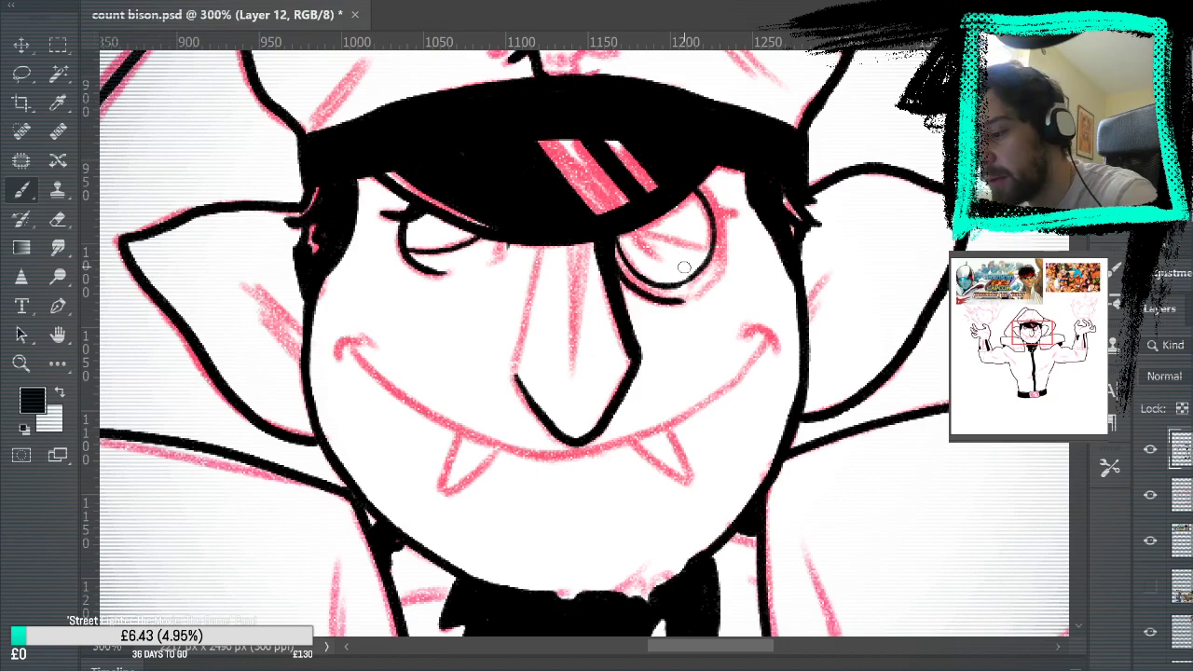
# Trim the lower contour's end under the right-hand eye, ink a thick outer rim around the eye, and check it without the sketch.
pyautogui.press('e')
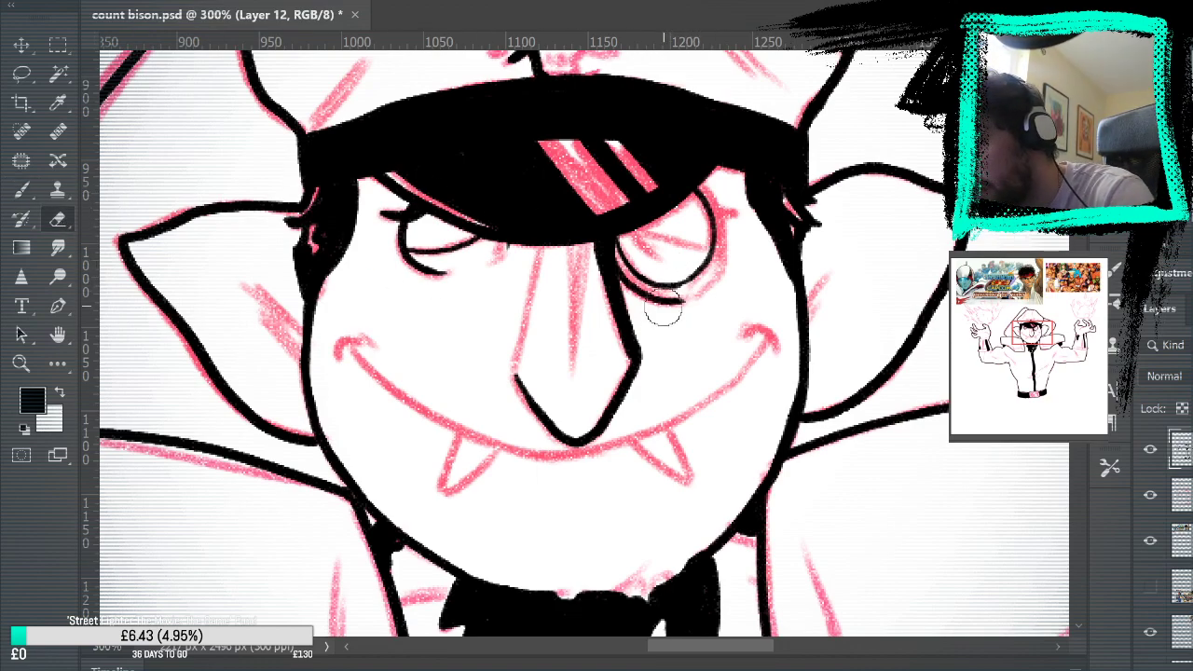
pyautogui.click(25, 190)
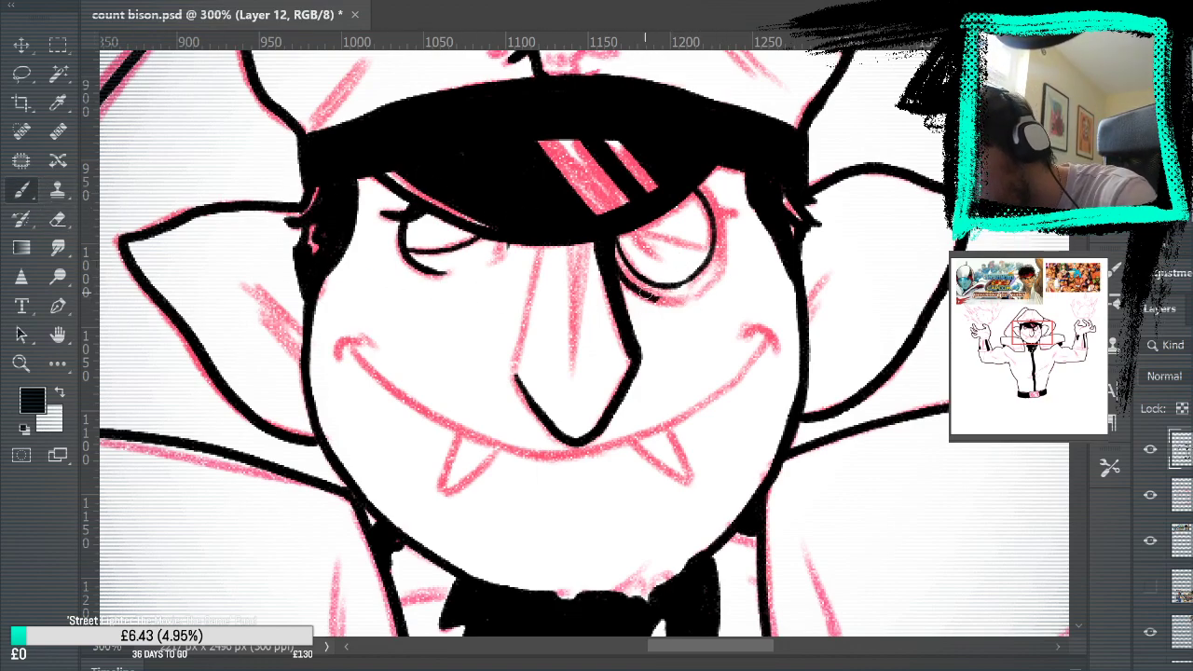
pyautogui.moveTo(675, 294)
pyautogui.mouseDown()
pyautogui.moveTo(715, 270)
pyautogui.moveTo(724, 233)
pyautogui.moveTo(720, 201)
pyautogui.moveTo(702, 190)
pyautogui.moveTo(721, 234)
pyautogui.moveTo(698, 183)
pyautogui.mouseUp()
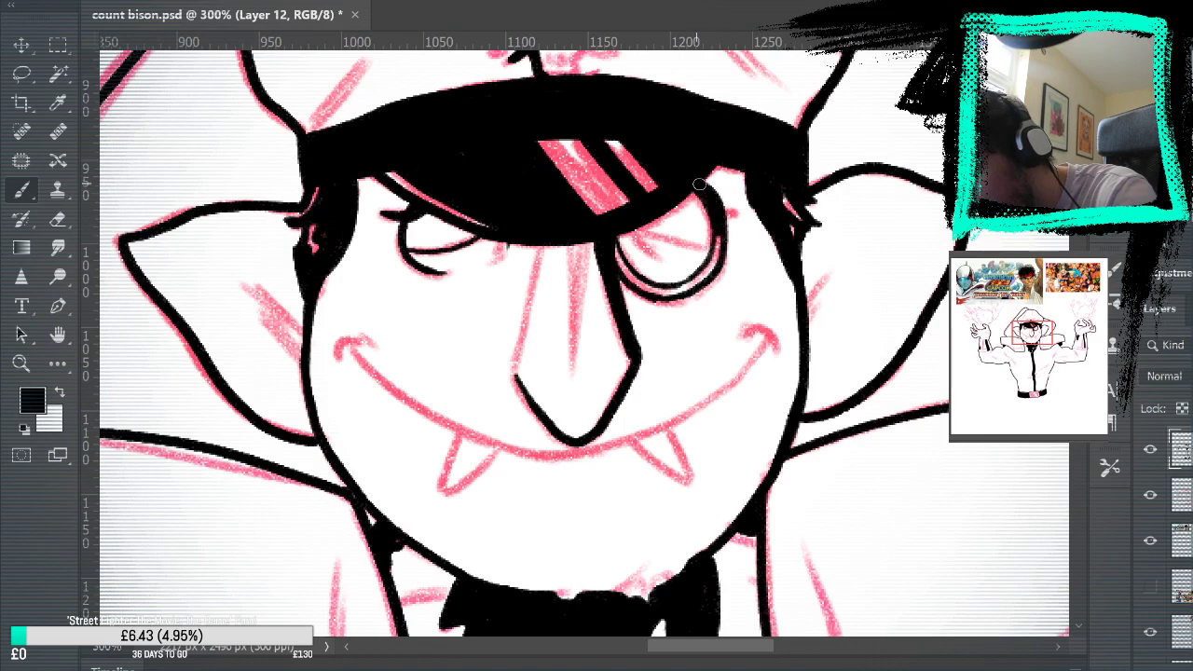
pyautogui.moveTo(612, 244)
pyautogui.mouseDown()
pyautogui.moveTo(655, 294)
pyautogui.moveTo(619, 261)
pyautogui.moveTo(669, 271)
pyautogui.mouseUp()
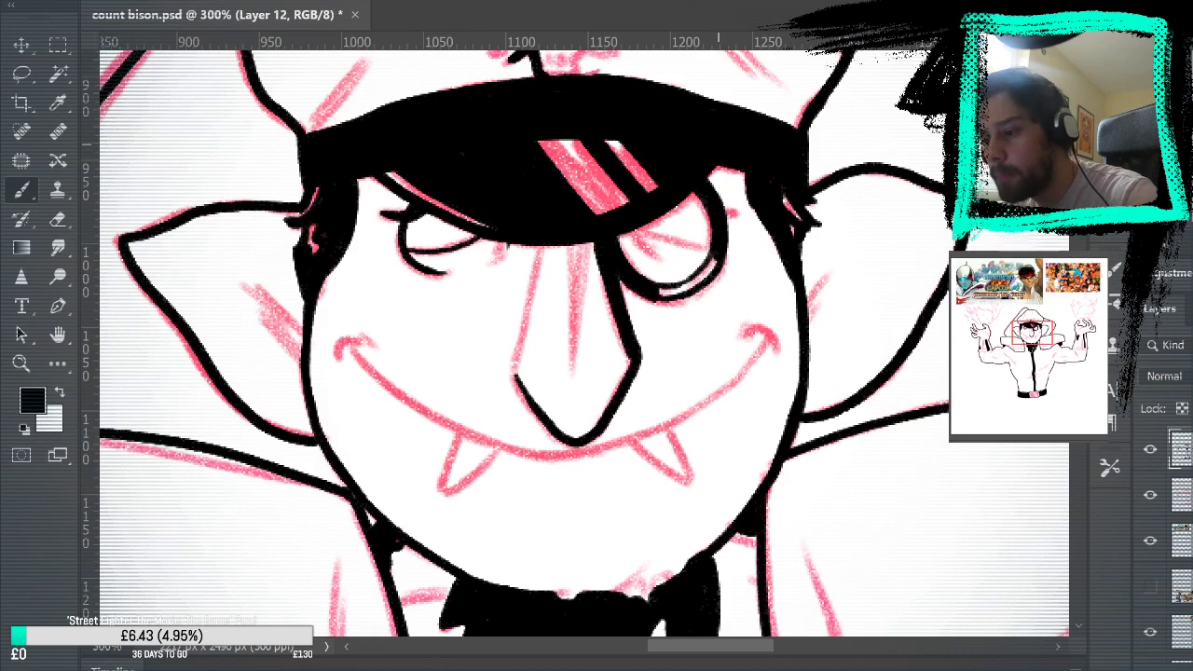
pyautogui.click(1150, 495)
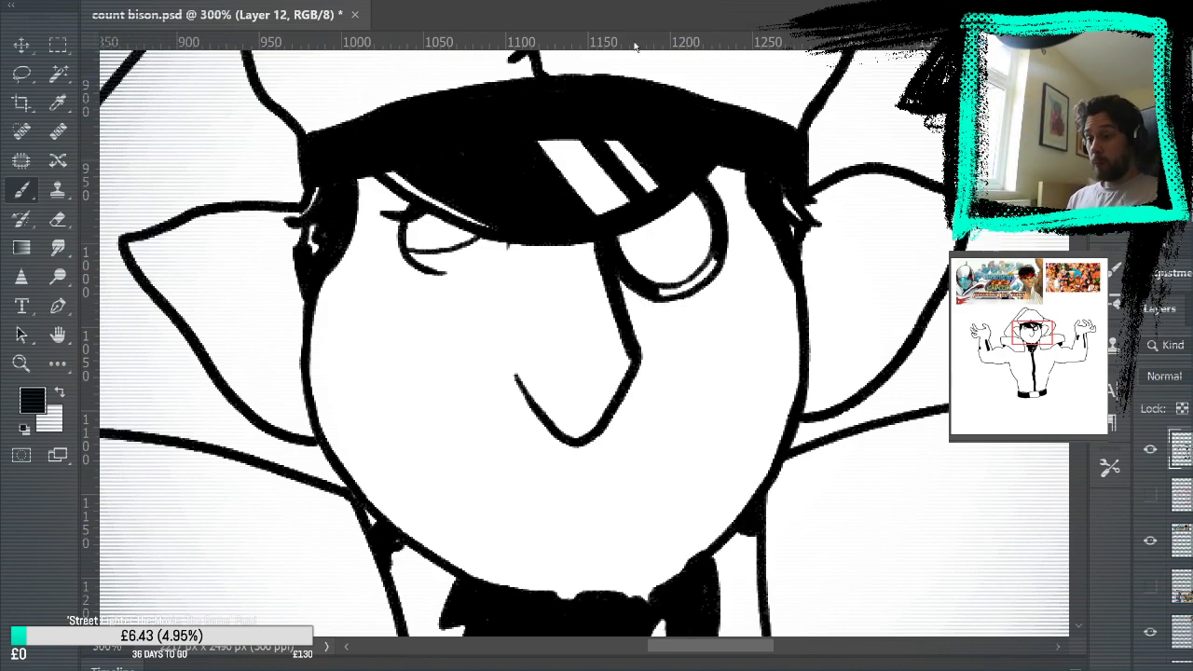
pyautogui.click(1150, 495)
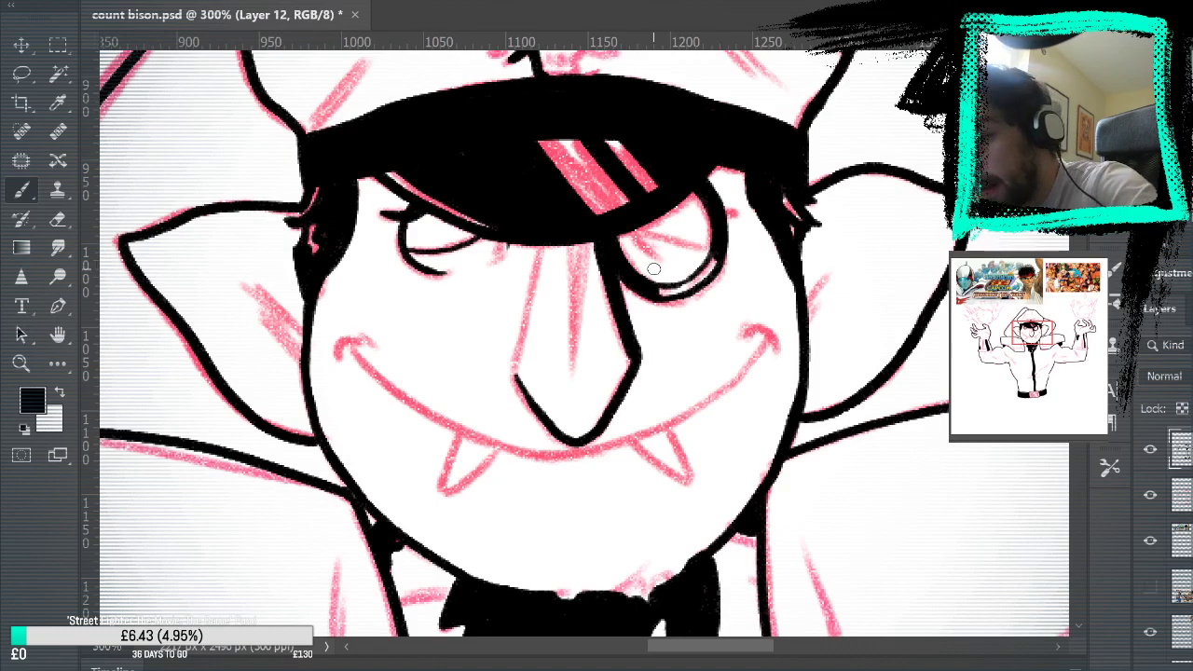
# Ink the eyelid lines across the right-hand eye and the eyelash at its outer corner.
pyautogui.moveTo(634, 238)
pyautogui.mouseDown()
pyautogui.moveTo(679, 267)
pyautogui.moveTo(700, 252)
pyautogui.moveTo(662, 254)
pyautogui.moveTo(653, 228)
pyautogui.moveTo(631, 229)
pyautogui.moveTo(718, 256)
pyautogui.mouseUp()
pyautogui.hotkey('ctrl', 'z')
pyautogui.moveTo(629, 229)
pyautogui.mouseDown()
pyautogui.moveTo(671, 247)
pyautogui.moveTo(713, 252)
pyautogui.mouseUp()
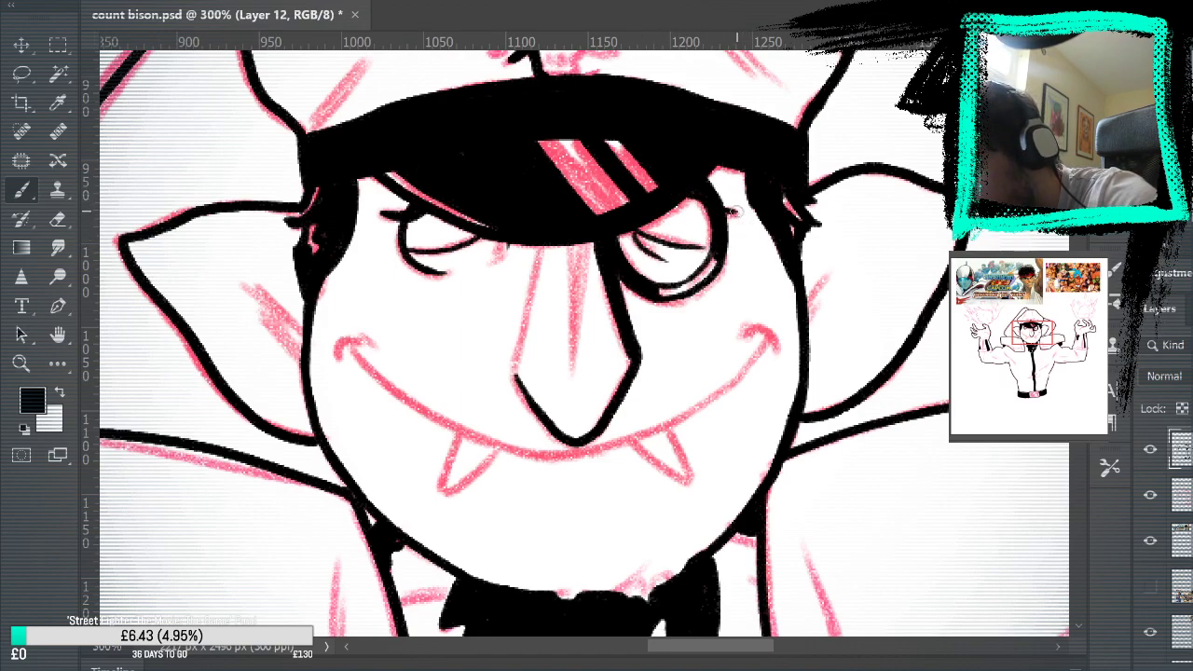
pyautogui.moveTo(677, 200); pyautogui.dragTo(734, 223)
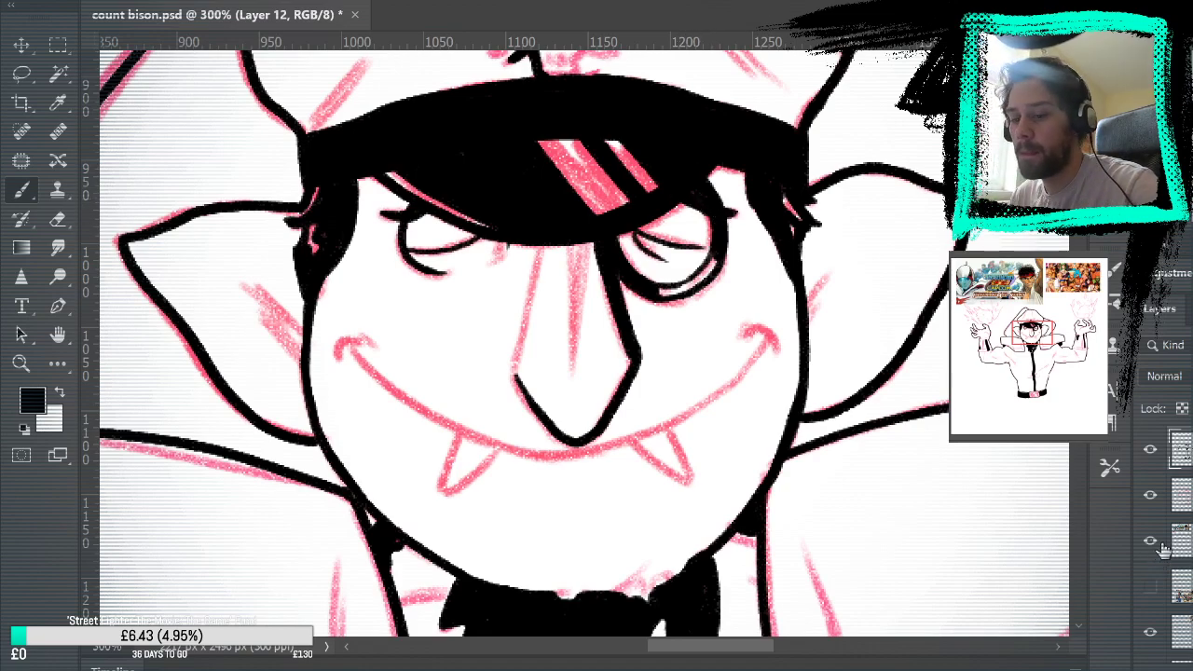
# Review both inked eyes up close and on the whole figure with the pink sketch hidden.
pyautogui.click(1150, 495)
pyautogui.moveTo(991, 495); pyautogui.dragTo(969, 569)
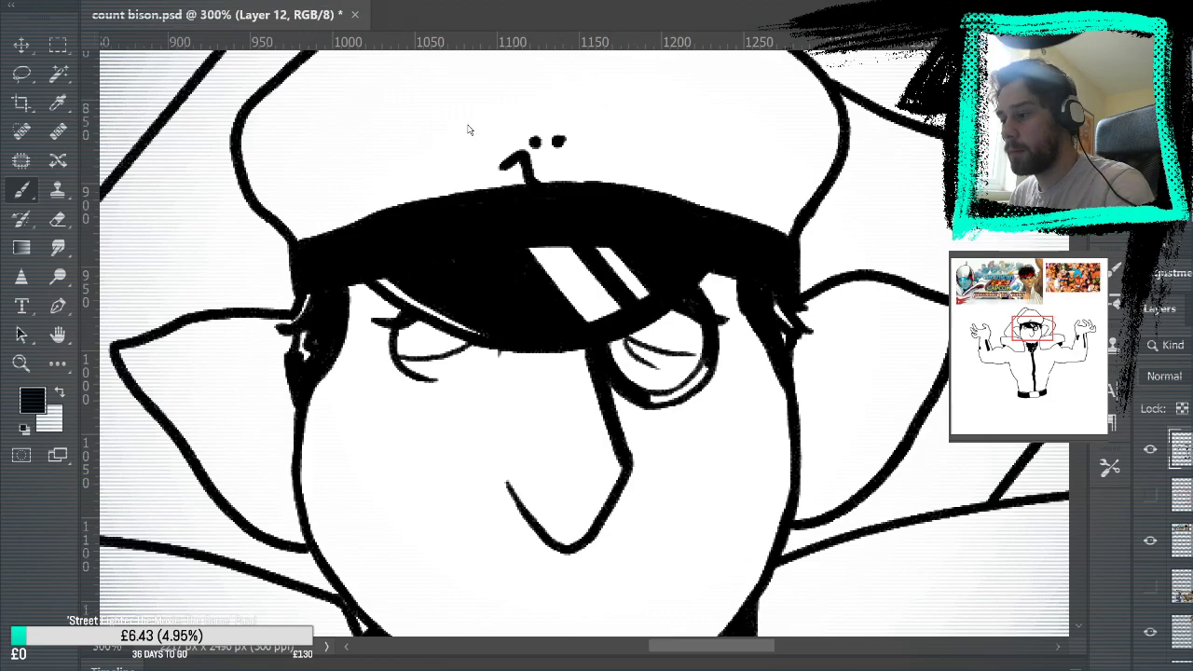
pyautogui.hotkey('ctrl', '0')
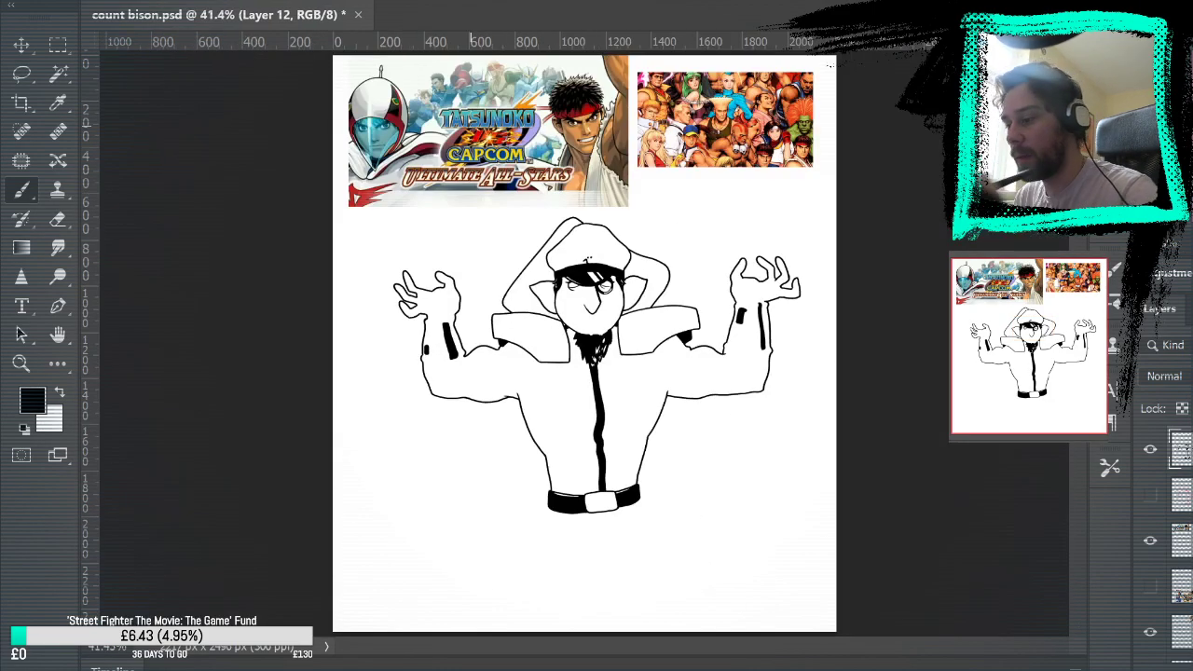
pyautogui.press('z')
pyautogui.click(595, 327)
pyautogui.click(595, 327)
pyautogui.click(595, 326)
# Bring back the pink sketch and show the crowded character artwork reference with the red-headband fighter below the figure.
pyautogui.moveTo(695, 630)
pyautogui.mouseDown()
pyautogui.moveTo(730, 248)
pyautogui.moveTo(714, 280)
pyautogui.mouseUp()
pyautogui.click(1152, 495)
pyautogui.moveTo(882, 497)
pyautogui.mouseDown()
pyautogui.moveTo(880, 174)
pyautogui.moveTo(874, 495)
pyautogui.moveTo(886, 308)
pyautogui.moveTo(876, 331)
pyautogui.mouseUp()
pyautogui.click(1150, 586)
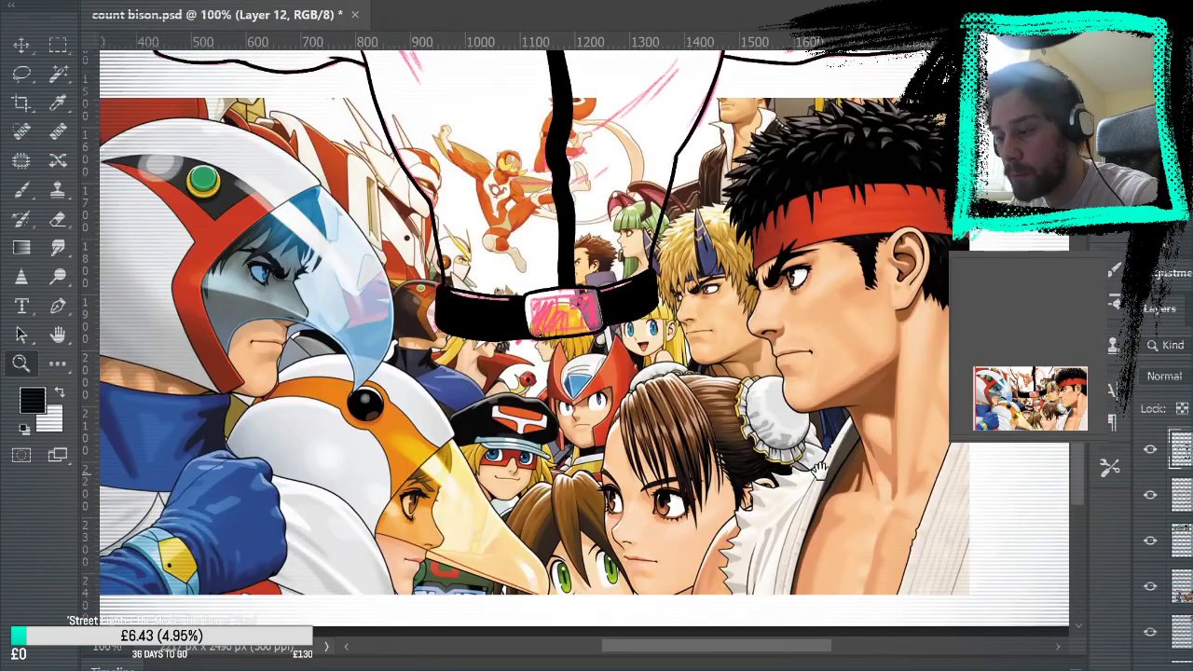
pyautogui.moveTo(869, 235); pyautogui.dragTo(839, 255)
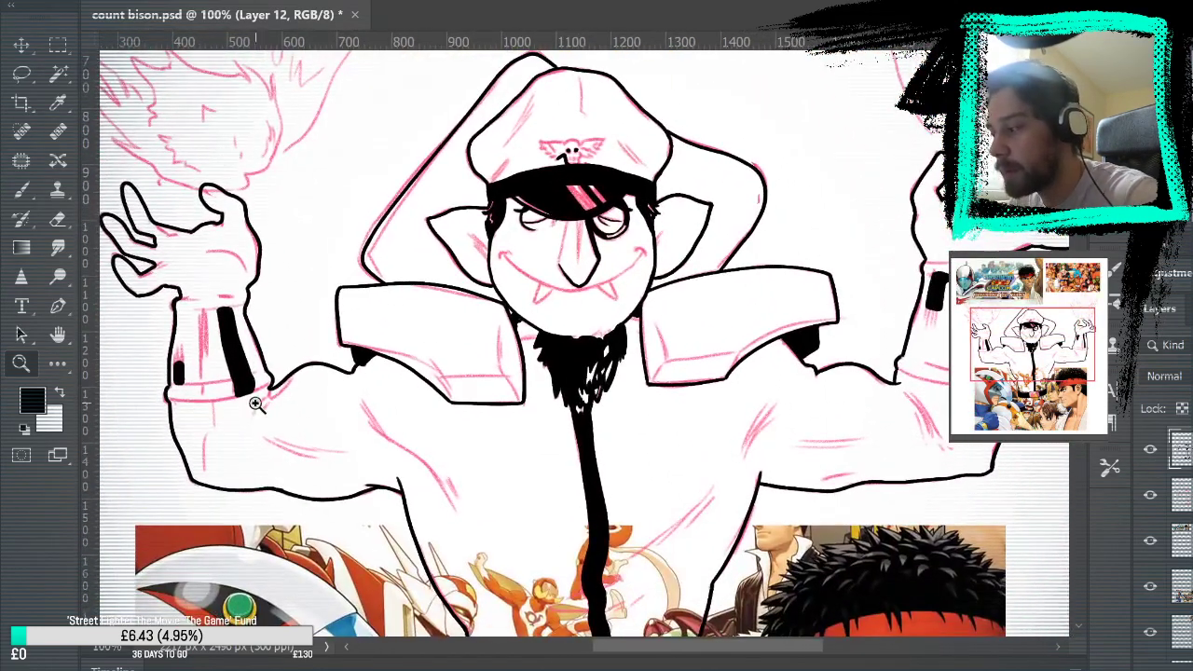
# Ink the wide smile below the nose with its corner creases and the fangs' outer edges, redoing the smile line once.
pyautogui.click(639, 317)
pyautogui.press('b')
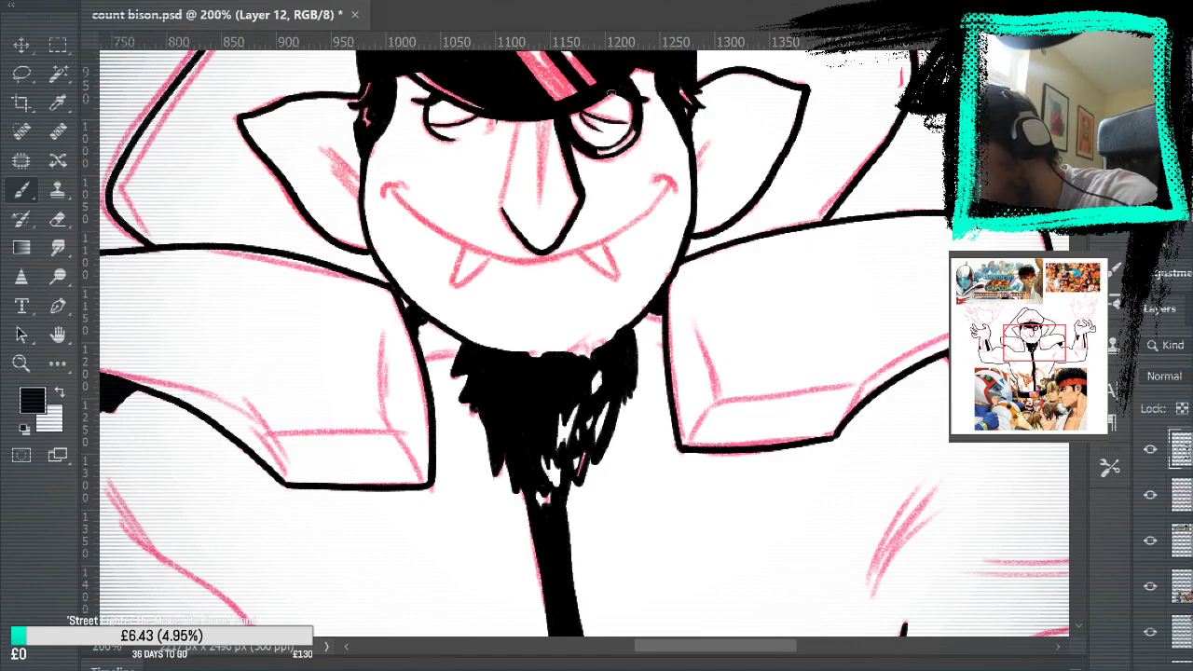
pyautogui.moveTo(446, 232); pyautogui.dragTo(499, 256)
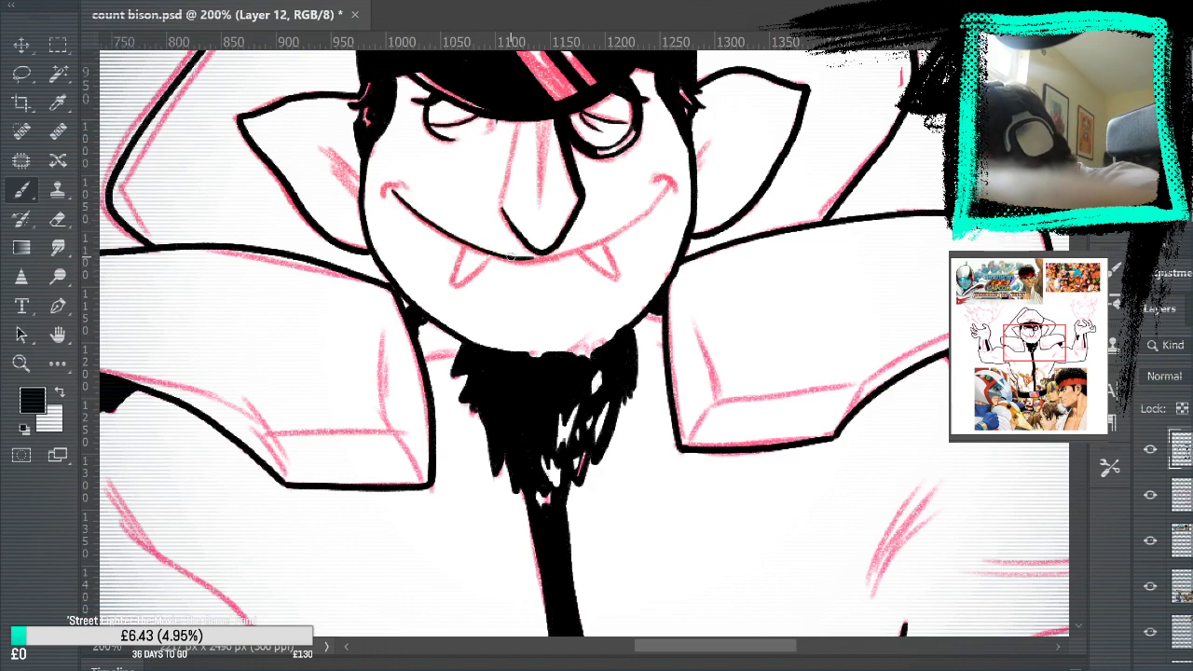
pyautogui.moveTo(599, 244); pyautogui.dragTo(657, 205)
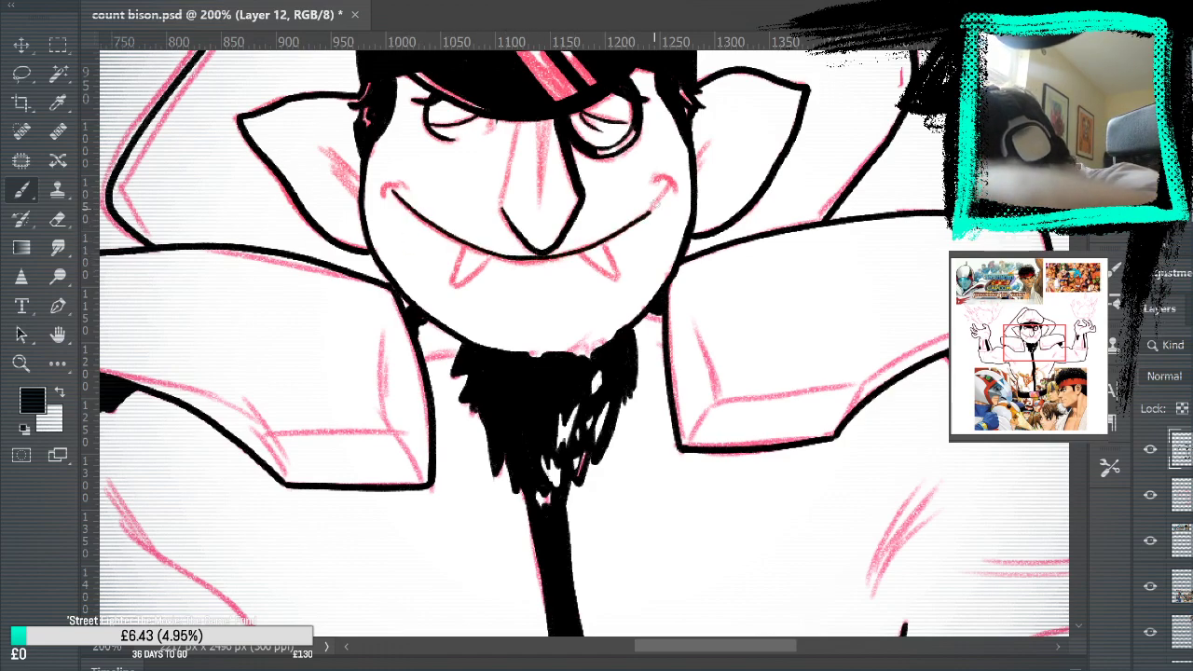
pyautogui.hotkey('ctrl', 'z')
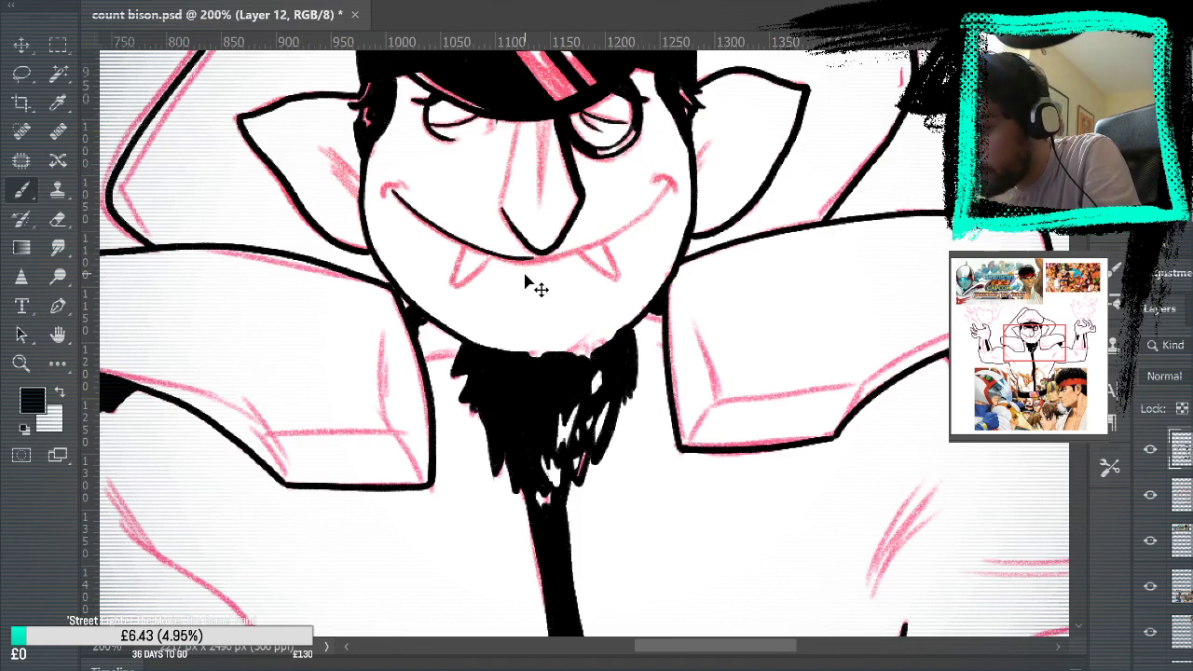
pyautogui.hotkey('ctrl', 'z')
pyautogui.moveTo(383, 188)
pyautogui.mouseDown()
pyautogui.moveTo(491, 254)
pyautogui.moveTo(566, 270)
pyautogui.mouseUp()
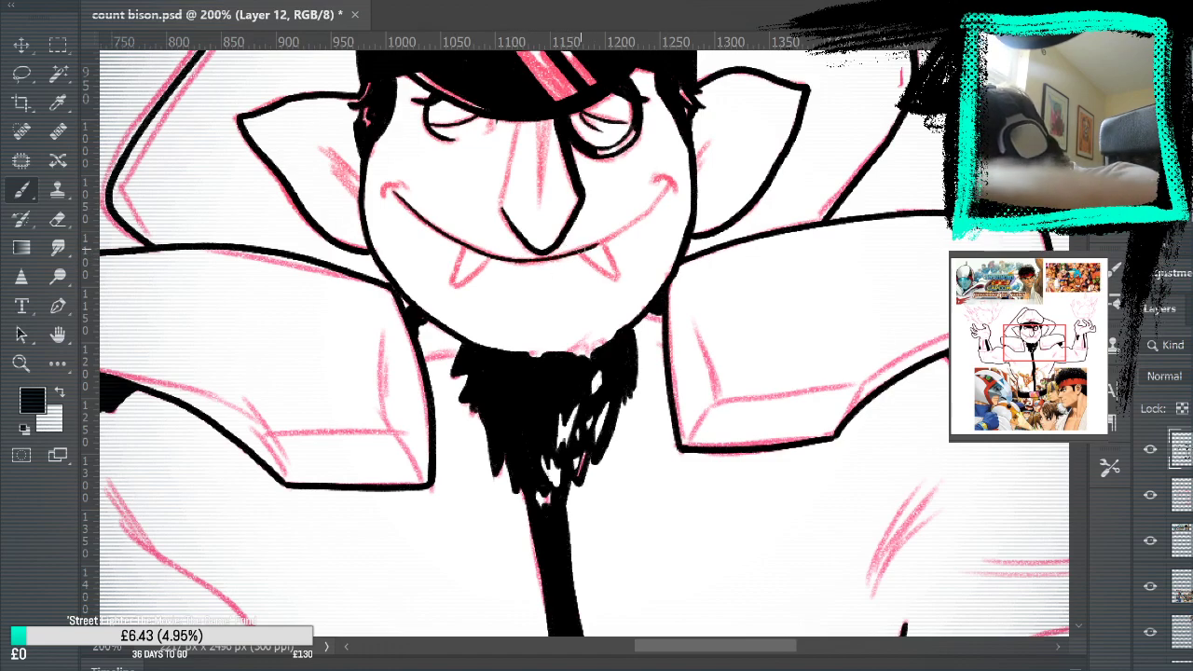
pyautogui.moveTo(590, 246); pyautogui.dragTo(634, 224)
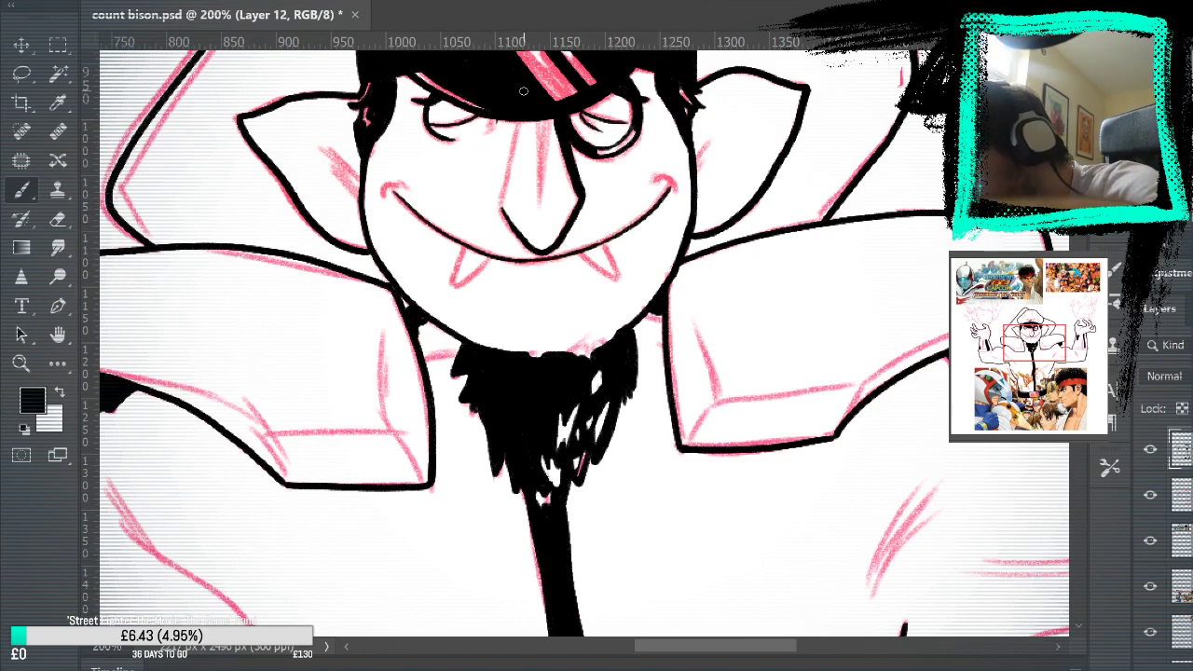
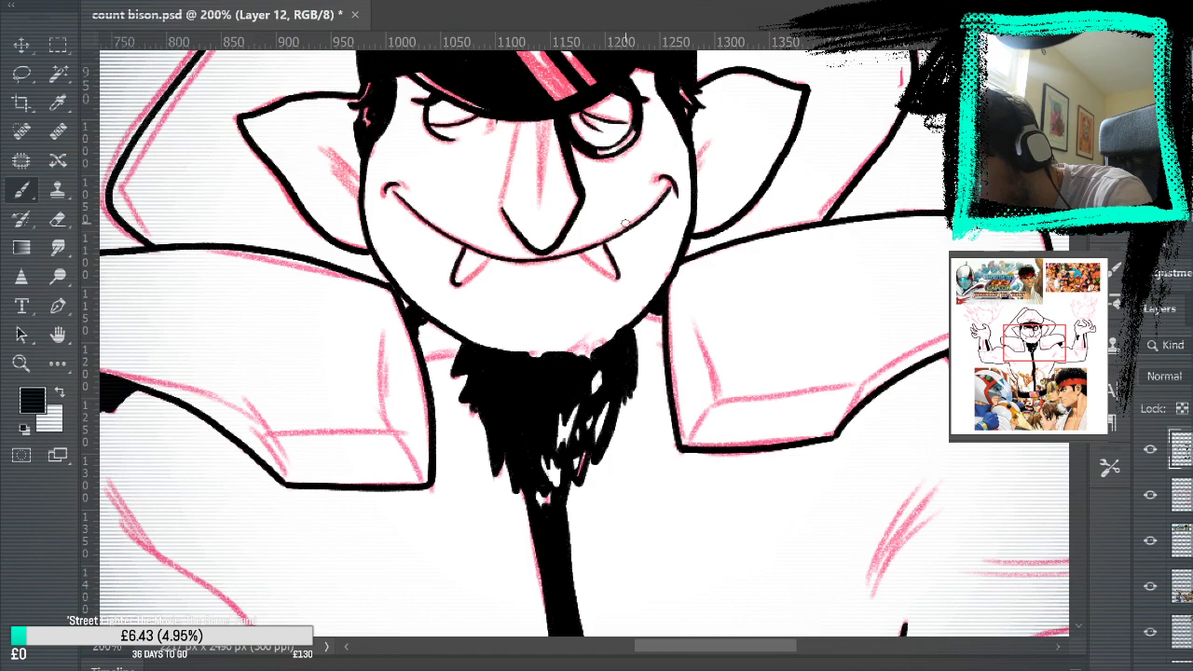
# Compare the inked mouth with and without the pink sketch, and review it on the whole page with the sketch hidden.
pyautogui.click(1150, 495)
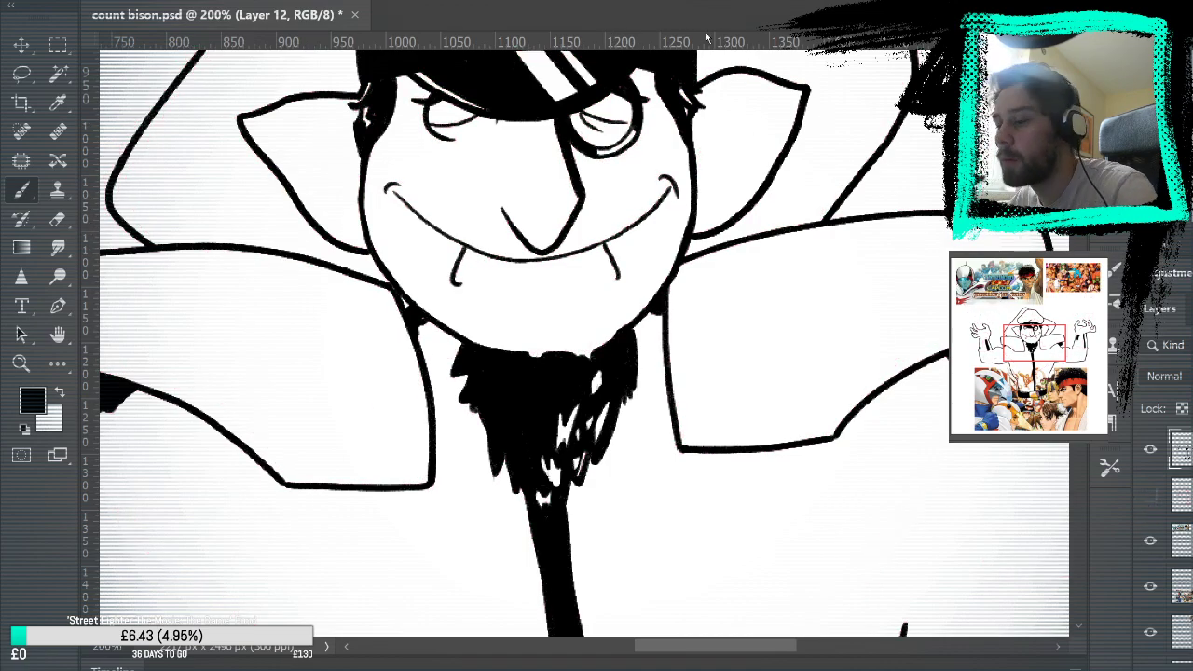
pyautogui.click(1151, 495)
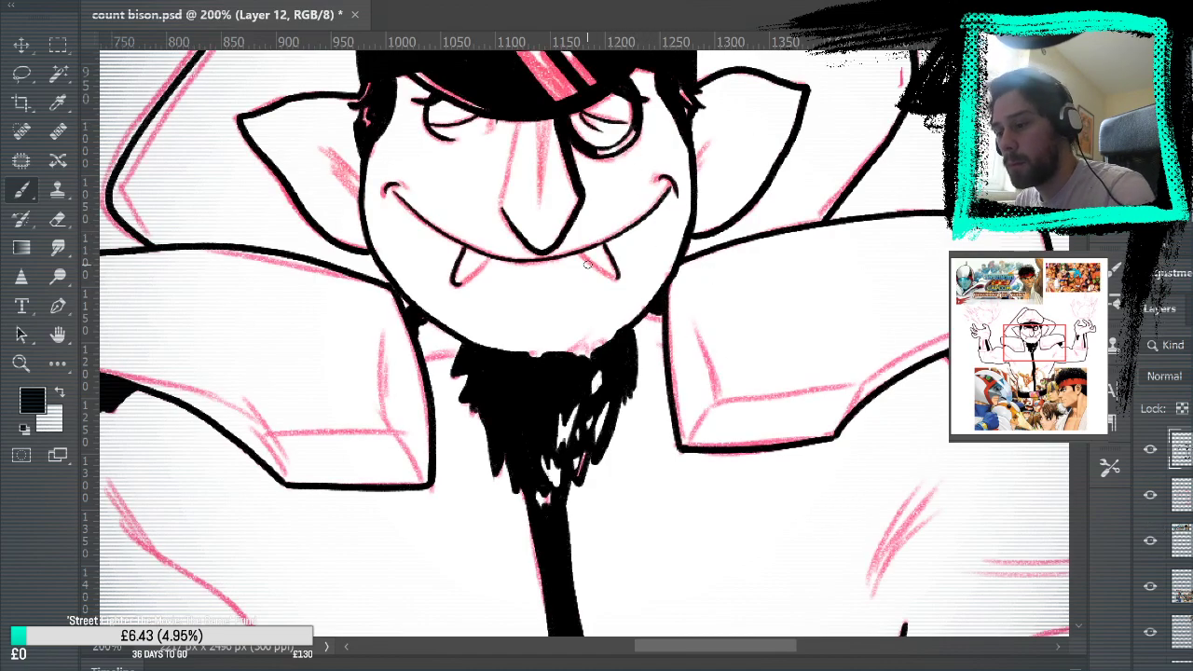
pyautogui.click(1150, 495)
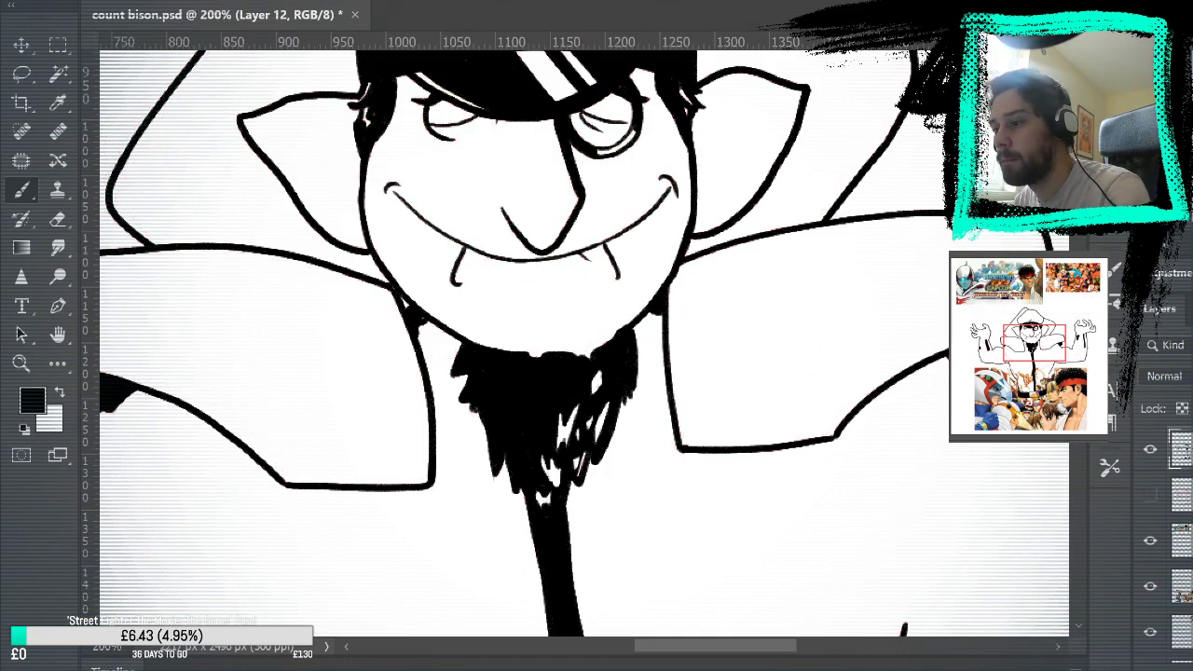
pyautogui.hotkey('ctrl', '0')
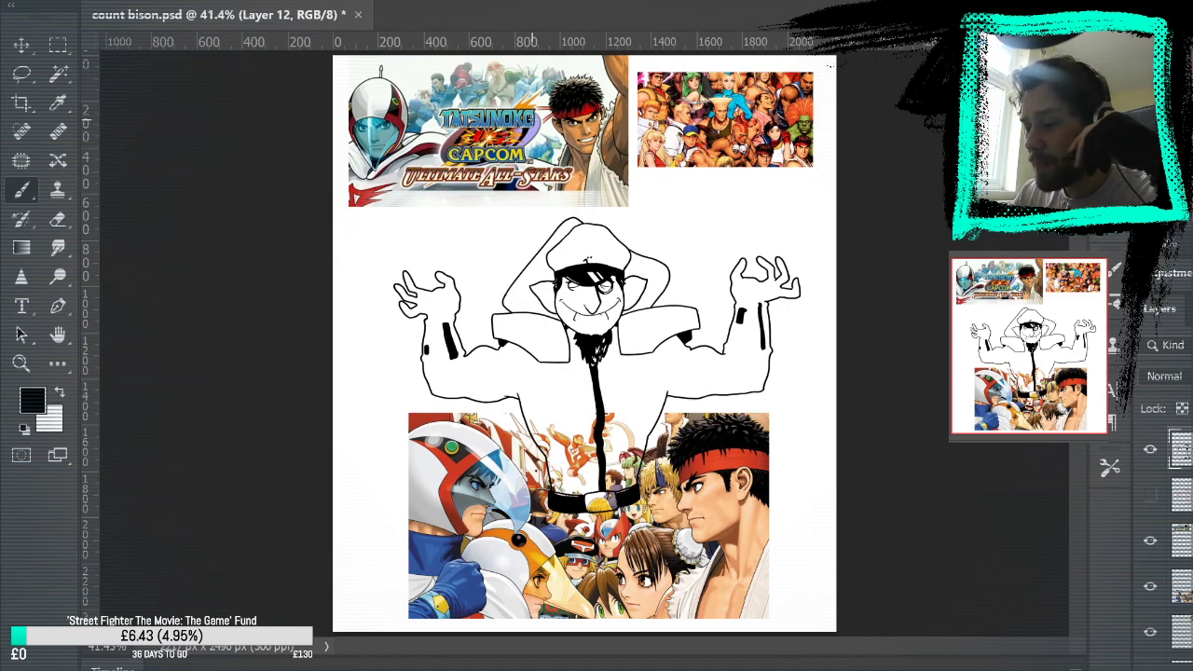
# Compare the inked figure with and without the pink sketch and the crowded character artwork reference.
pyautogui.click(1150, 499)
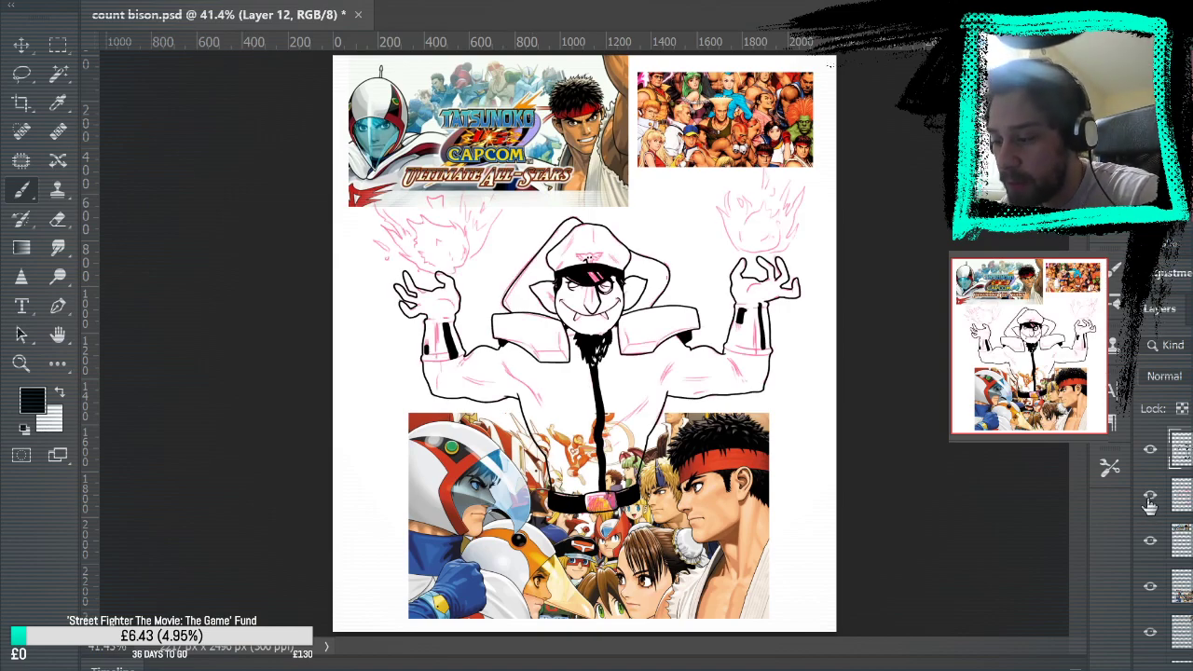
pyautogui.click(1152, 506)
pyautogui.click(1153, 592)
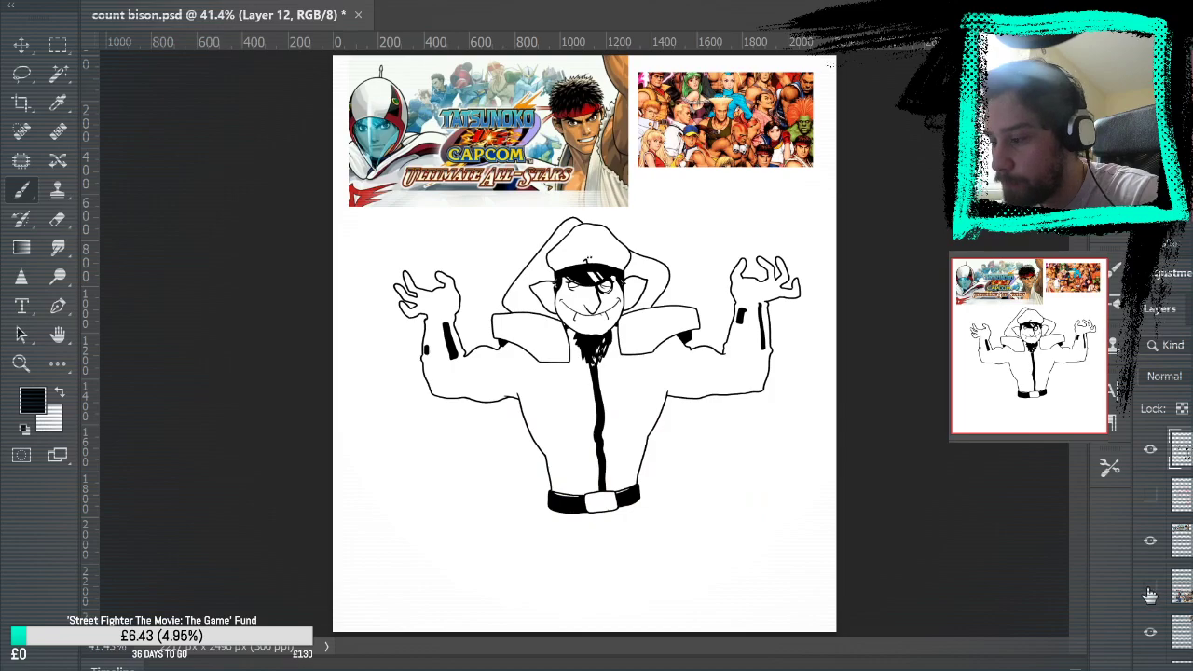
pyautogui.click(1150, 594)
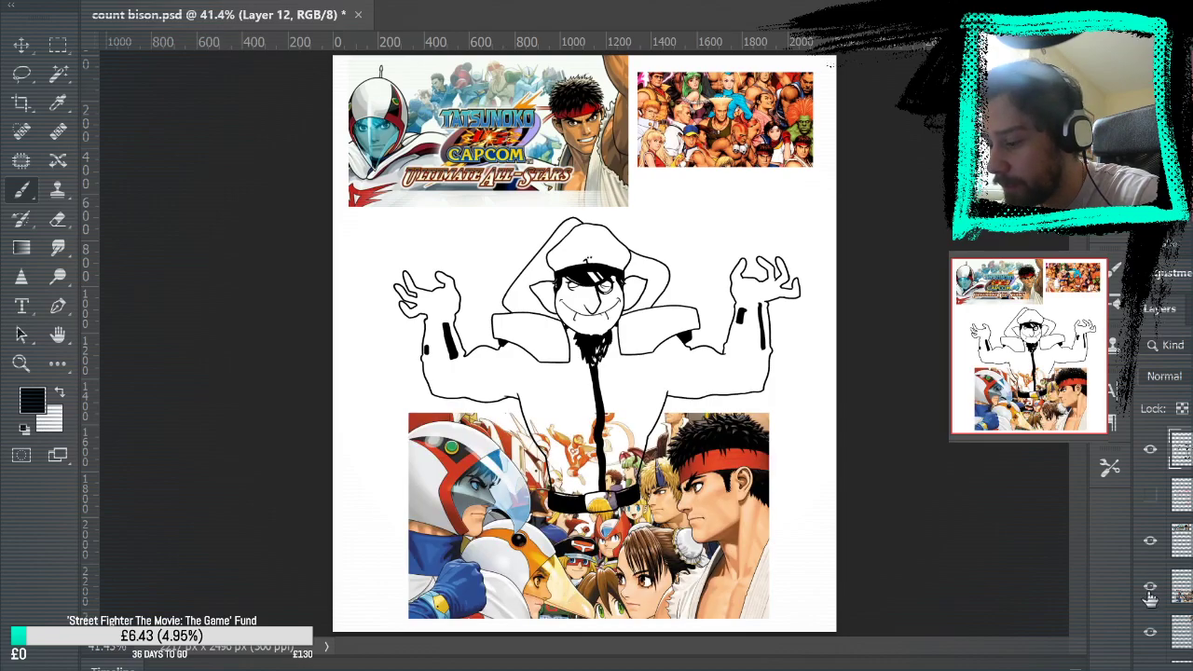
pyautogui.click(1152, 601)
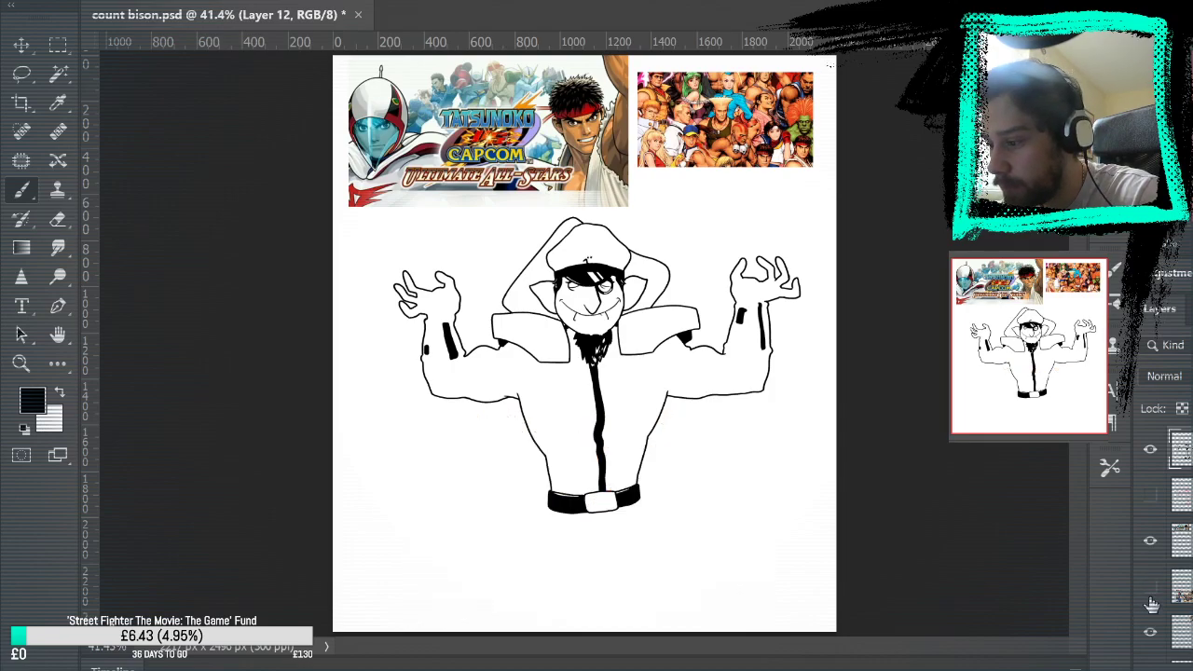
pyautogui.click(1151, 591)
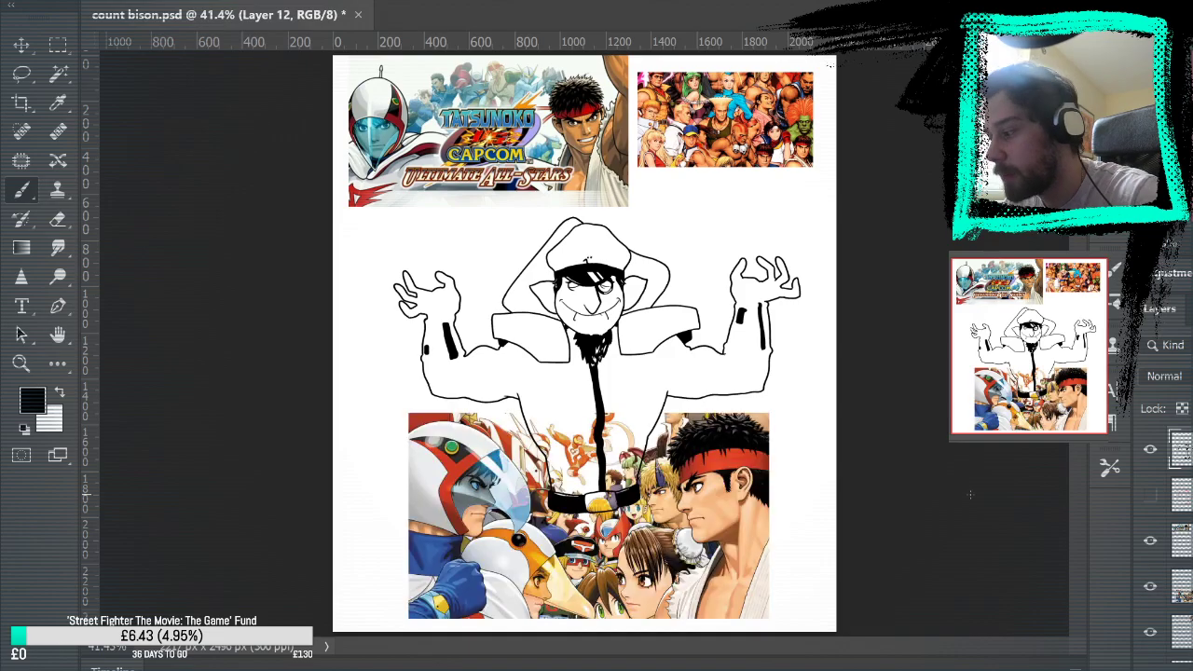
# Hide the crowded character artwork behind the belt, leaving the buckle's line art clear for close-up inking.
pyautogui.click(20, 363)
pyautogui.click(602, 311)
pyautogui.click(602, 312)
pyautogui.click(602, 312)
pyautogui.moveTo(844, 520)
pyautogui.mouseDown()
pyautogui.moveTo(955, 245)
pyautogui.moveTo(929, 413)
pyautogui.mouseUp()
pyautogui.click(1150, 494)
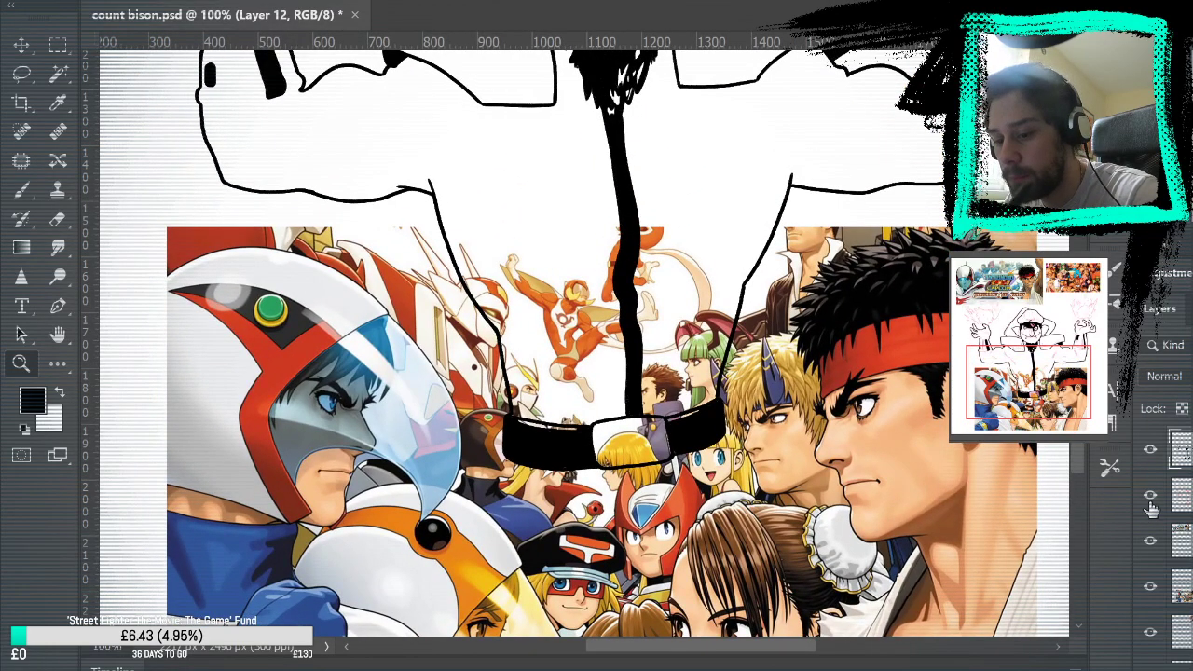
pyautogui.click(688, 451)
pyautogui.click(688, 451)
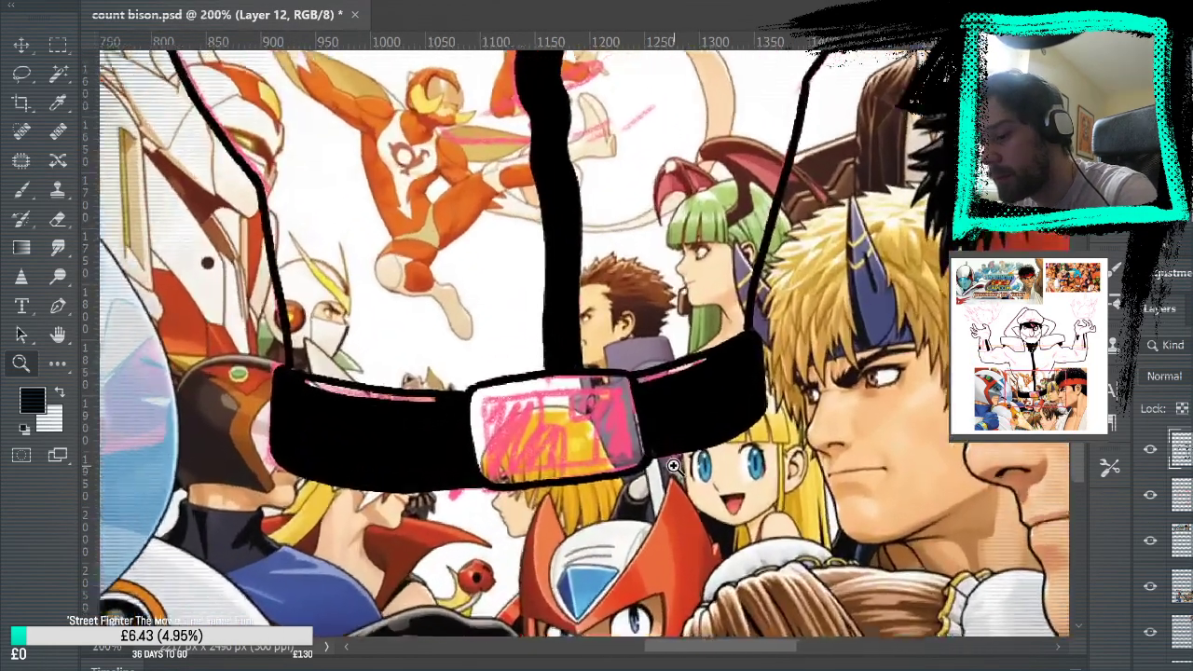
pyautogui.press('b')
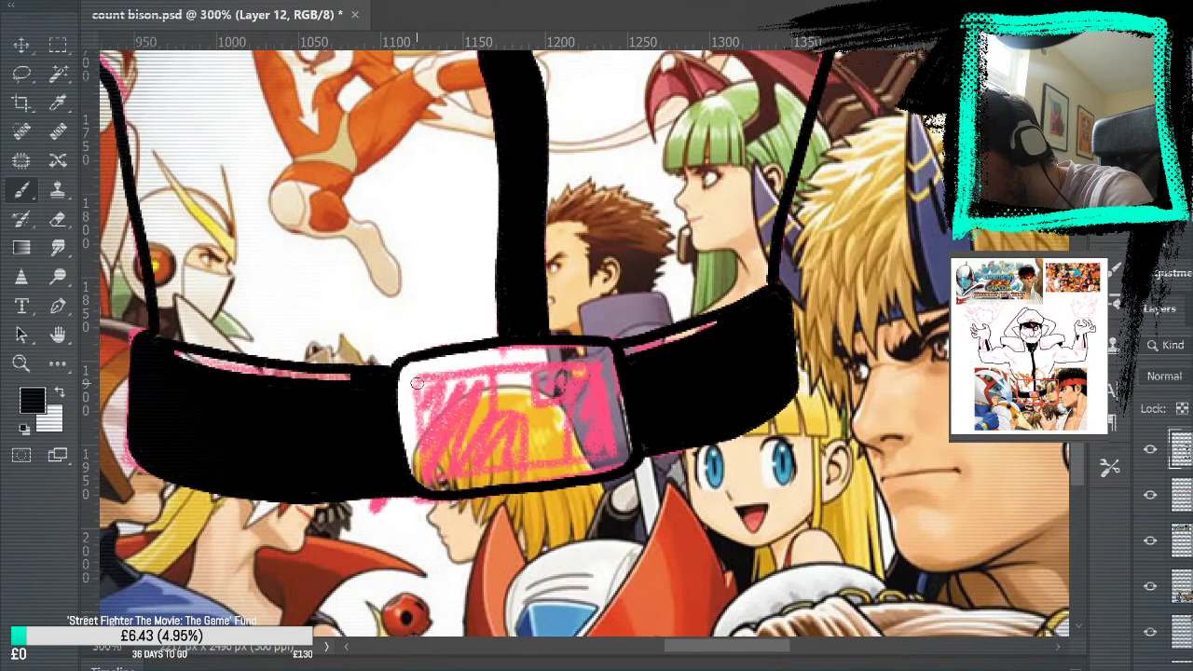
pyautogui.moveTo(417, 382); pyautogui.dragTo(440, 487)
pyautogui.click(1151, 495)
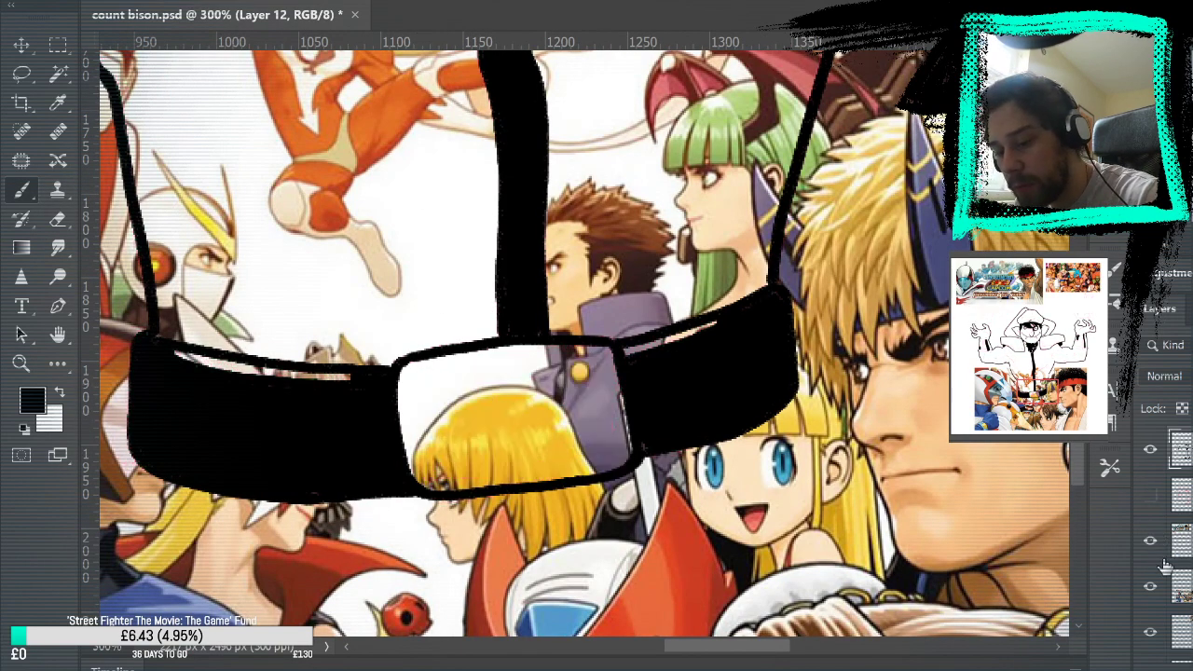
pyautogui.click(1150, 586)
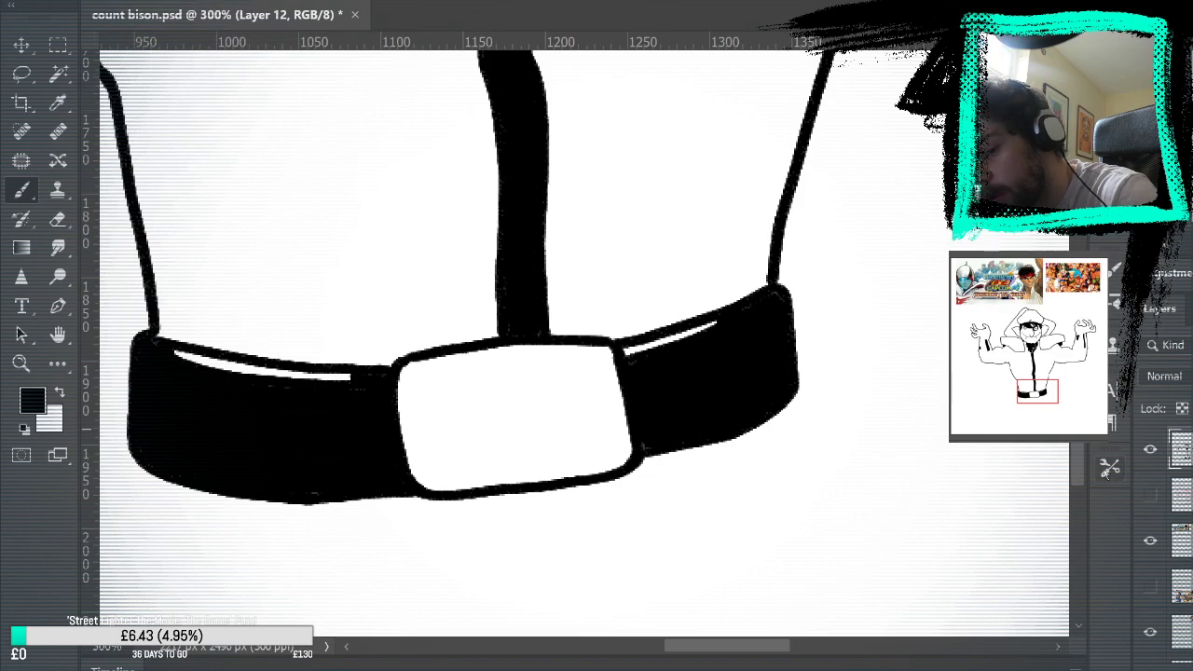
# Ink the left, top and right edges of an inner frame inside the belt buckle, redoing the top edge as needed.
pyautogui.click(1150, 495)
pyautogui.moveTo(417, 392); pyautogui.dragTo(446, 478)
pyautogui.hotkey('ctrl', 'z')
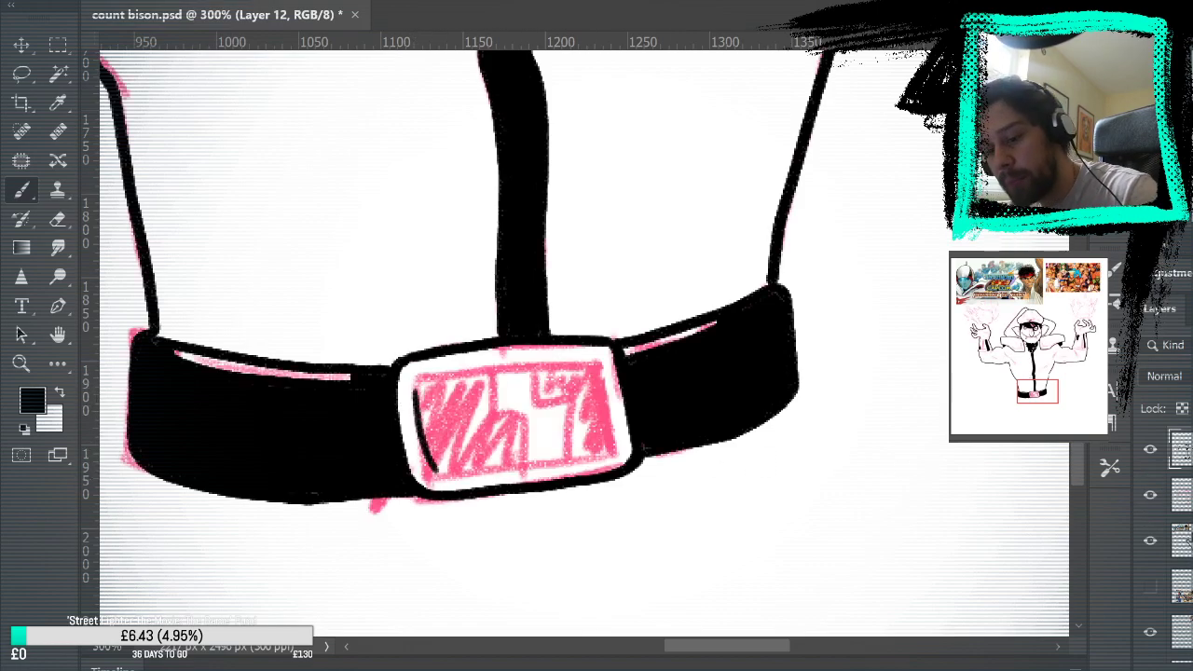
pyautogui.click(1151, 495)
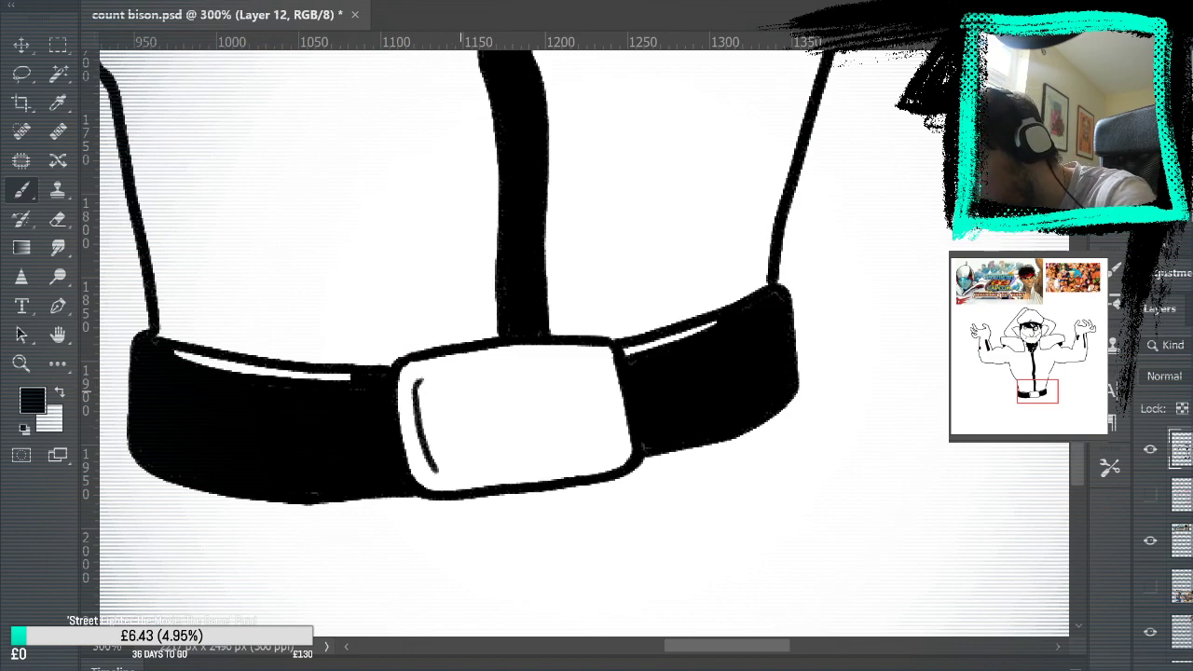
pyautogui.moveTo(415, 382); pyautogui.dragTo(531, 371)
pyautogui.hotkey('ctrl', 'z')
pyautogui.moveTo(456, 371); pyautogui.dragTo(572, 378)
pyautogui.hotkey('ctrl', 'z')
pyautogui.hotkey('ctrl', 'z')
pyautogui.hotkey('ctrl', 'z')
pyautogui.moveTo(419, 396)
pyautogui.mouseDown()
pyautogui.moveTo(443, 374)
pyautogui.moveTo(594, 366)
pyautogui.moveTo(611, 445)
pyautogui.mouseUp()
# Ink the bottom edge of the buckle's inner frame, redoing the stroke until it joins both sides.
pyautogui.moveTo(436, 470)
pyautogui.mouseDown()
pyautogui.moveTo(539, 460)
pyautogui.moveTo(522, 472)
pyautogui.moveTo(494, 463)
pyautogui.moveTo(596, 448)
pyautogui.moveTo(441, 470)
pyautogui.moveTo(569, 451)
pyautogui.mouseUp()
pyautogui.hotkey('ctrl', 'z')
pyautogui.hotkey('ctrl', 'z')
pyautogui.hotkey('ctrl', 'z')
pyautogui.moveTo(436, 470); pyautogui.dragTo(610, 445)
pyautogui.hotkey('ctrl', 'z')
pyautogui.moveTo(441, 470); pyautogui.dragTo(589, 455)
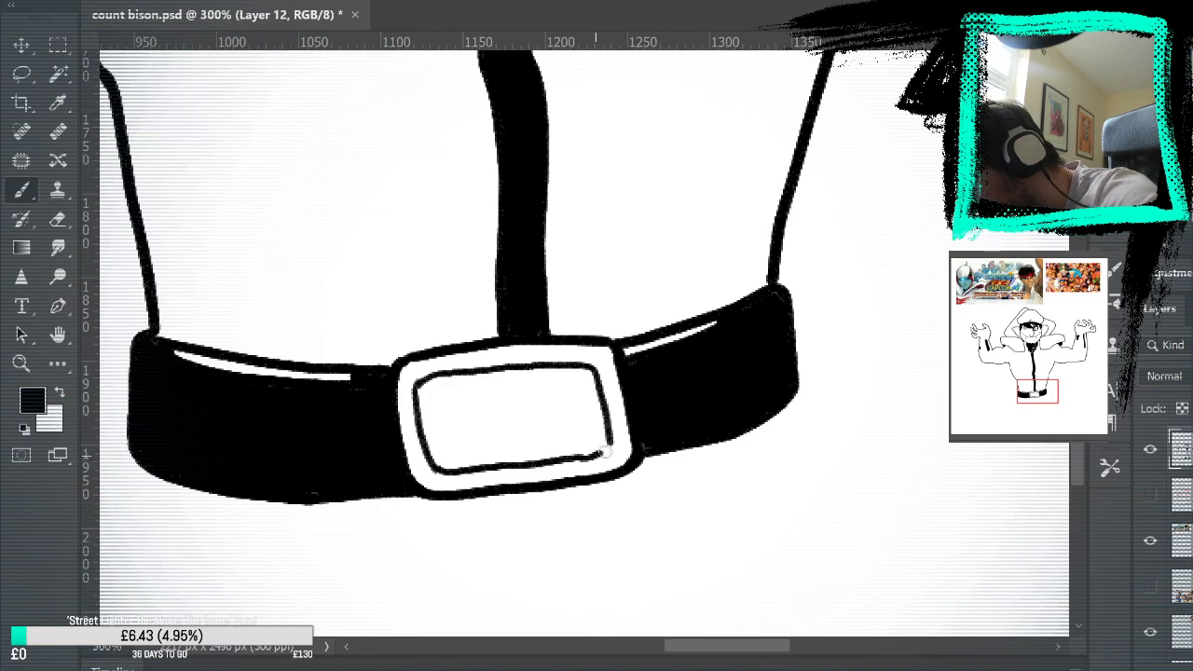
# Ink a stepped lightning-bolt outline inside the buckle from the pink sketch and fill the areas on both sides solid black.
pyautogui.click(1150, 495)
pyautogui.moveTo(536, 403)
pyautogui.mouseDown()
pyautogui.moveTo(568, 456)
pyautogui.moveTo(525, 420)
pyautogui.moveTo(489, 413)
pyautogui.moveTo(491, 373)
pyautogui.mouseUp()
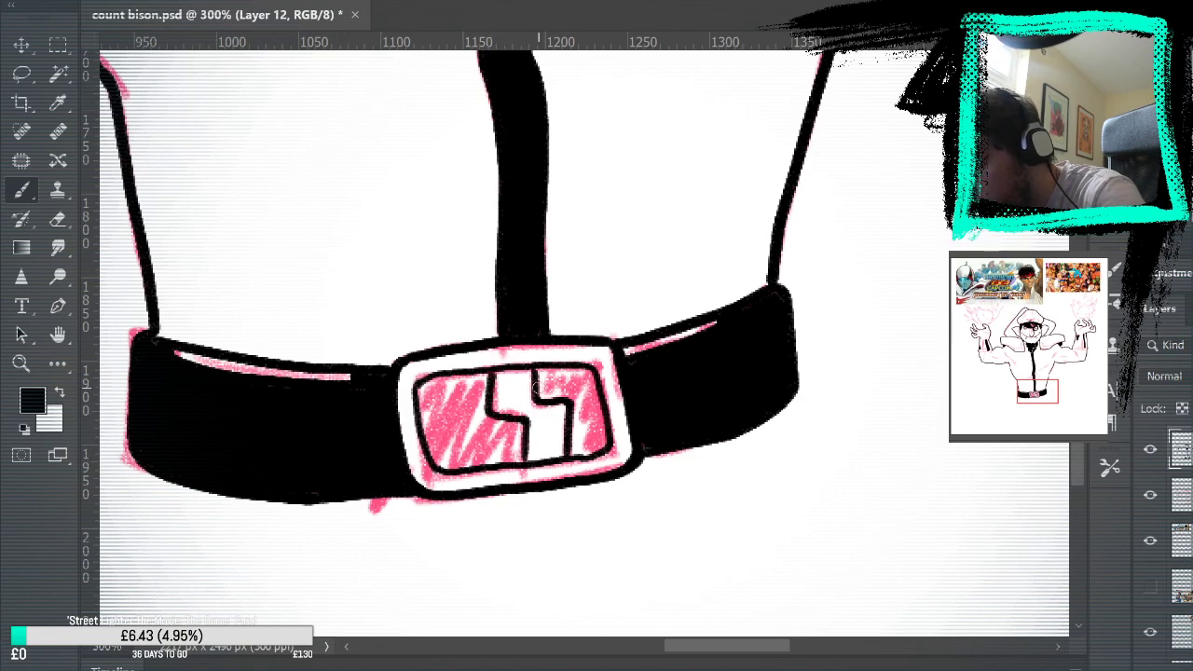
pyautogui.click(1150, 495)
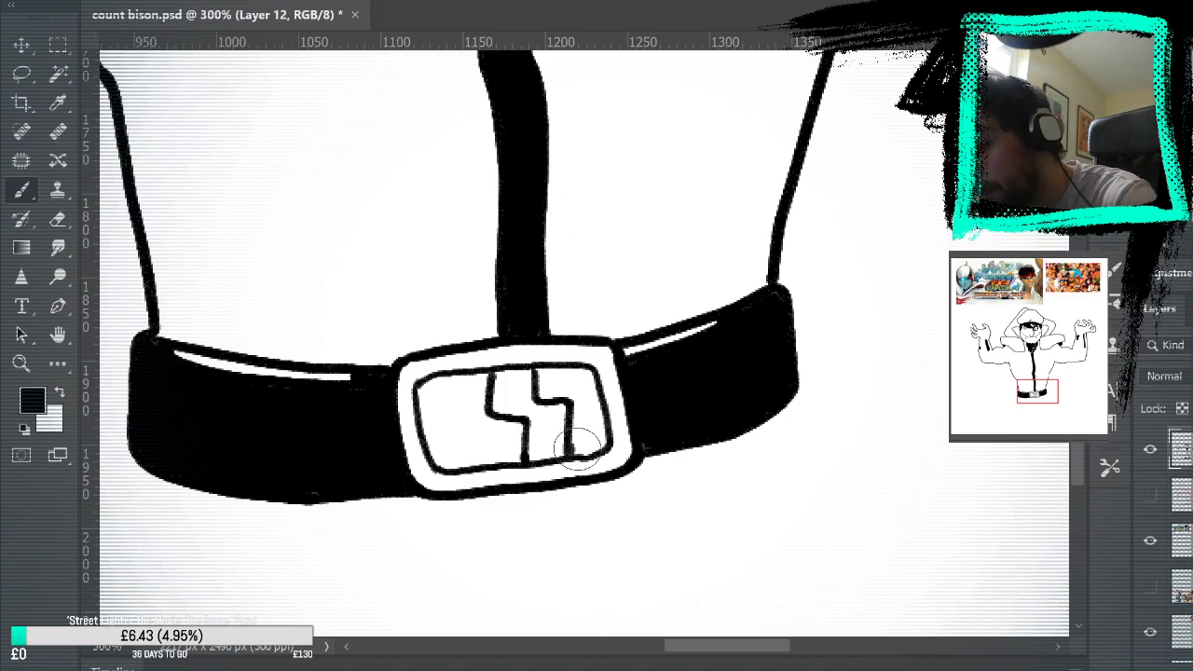
pyautogui.moveTo(579, 452)
pyautogui.mouseDown()
pyautogui.moveTo(580, 406)
pyautogui.moveTo(594, 446)
pyautogui.moveTo(595, 406)
pyautogui.moveTo(580, 379)
pyautogui.moveTo(565, 378)
pyautogui.moveTo(571, 358)
pyautogui.moveTo(565, 378)
pyautogui.moveTo(540, 384)
pyautogui.moveTo(551, 395)
pyautogui.moveTo(587, 387)
pyautogui.mouseUp()
pyautogui.hotkey('ctrl', 'z')
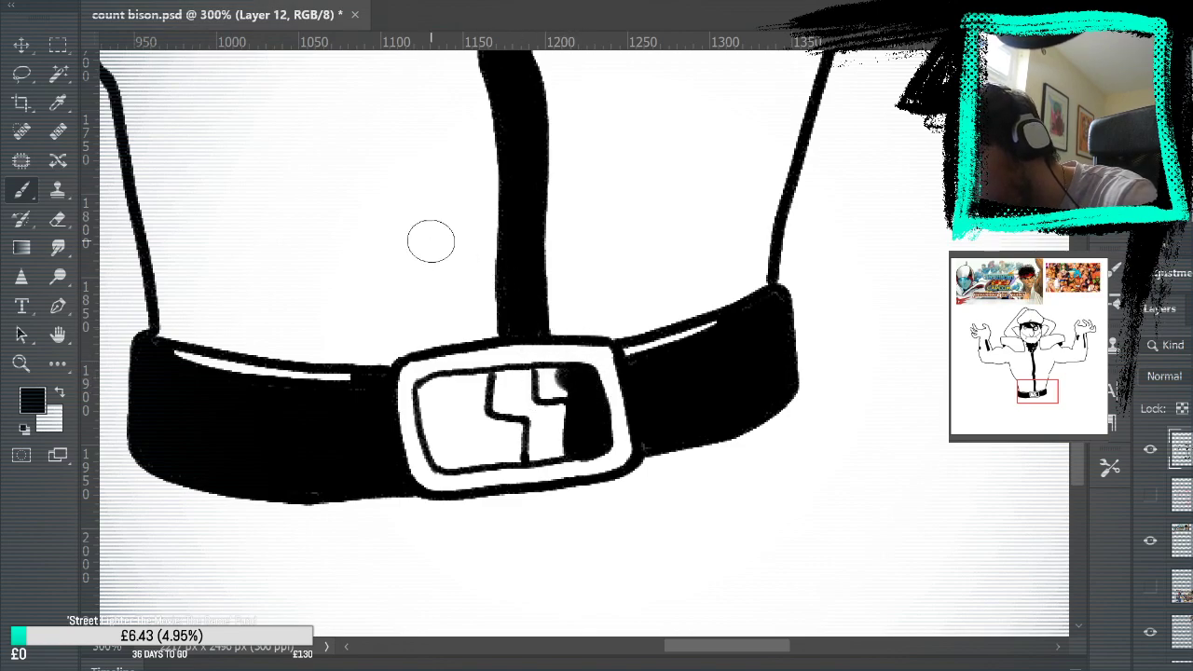
pyautogui.moveTo(560, 373)
pyautogui.mouseDown()
pyautogui.moveTo(537, 396)
pyautogui.moveTo(564, 395)
pyautogui.moveTo(548, 378)
pyautogui.moveTo(540, 390)
pyautogui.moveTo(545, 401)
pyautogui.moveTo(571, 371)
pyautogui.mouseUp()
pyautogui.hotkey('ctrl', 'z')
pyautogui.moveTo(492, 382)
pyautogui.mouseDown()
pyautogui.moveTo(482, 427)
pyautogui.moveTo(480, 407)
pyautogui.moveTo(517, 431)
pyautogui.moveTo(516, 459)
pyautogui.moveTo(444, 460)
pyautogui.moveTo(428, 396)
pyautogui.moveTo(434, 441)
pyautogui.moveTo(431, 391)
pyautogui.moveTo(477, 382)
pyautogui.moveTo(465, 420)
pyautogui.moveTo(450, 408)
pyautogui.moveTo(459, 449)
pyautogui.moveTo(495, 439)
pyautogui.mouseUp()
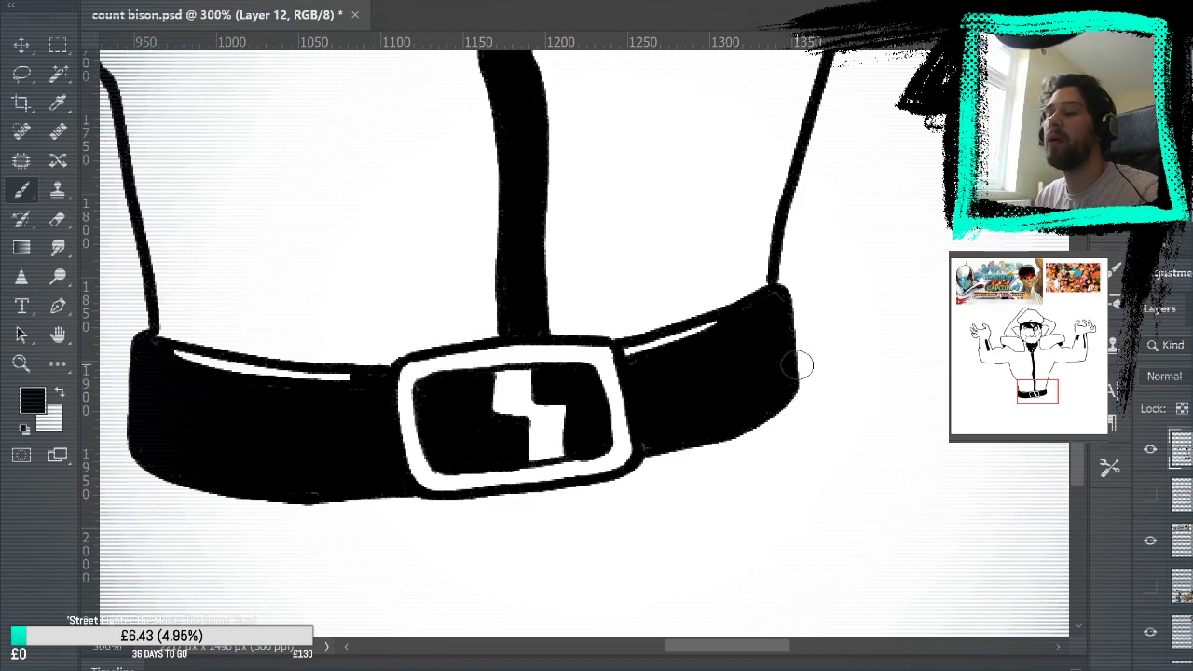
# Erase the inner frame line at both ends of the buckle's lightning bolt and check it on the whole figure.
pyautogui.press('e')
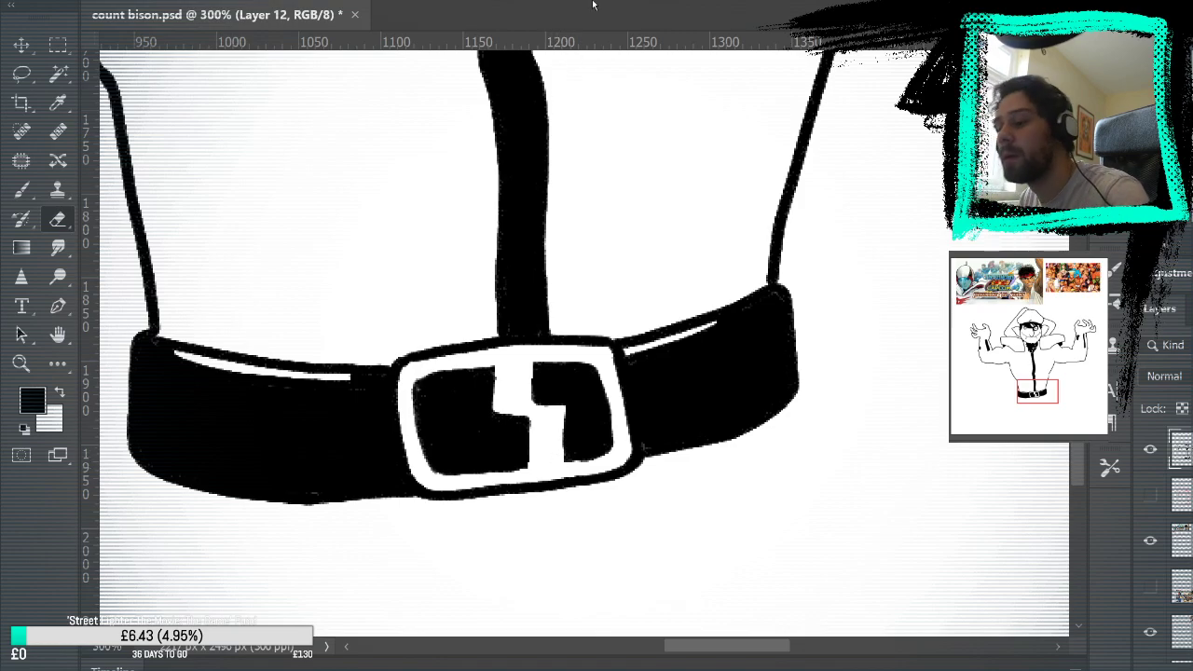
pyautogui.click(23, 190)
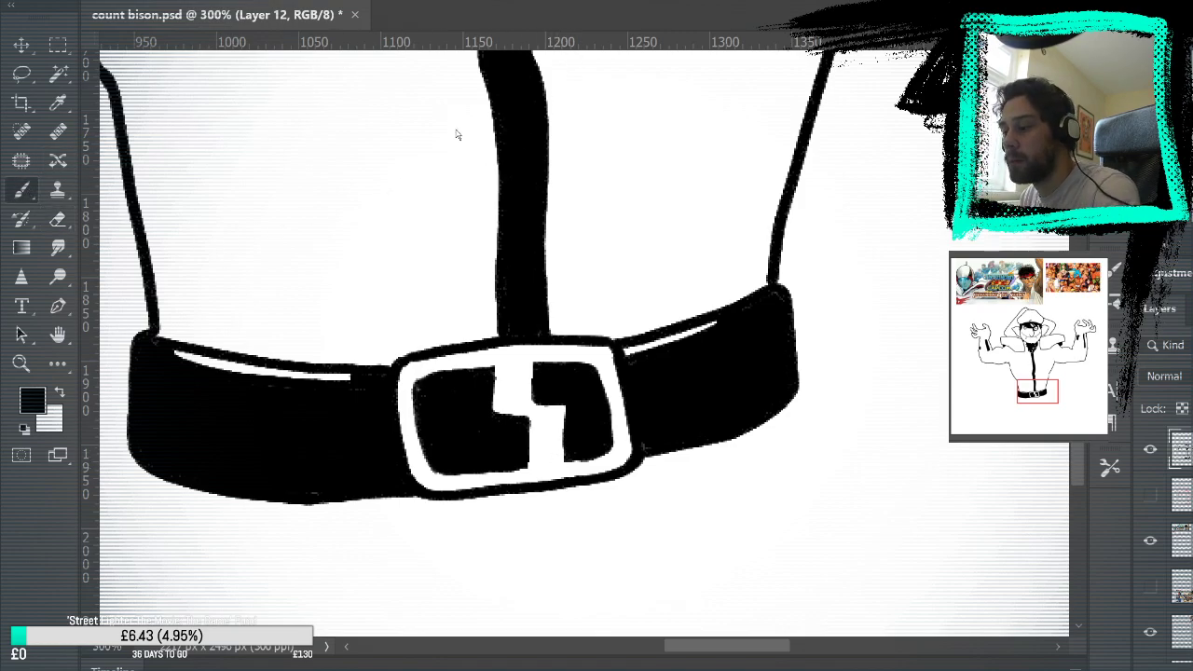
pyautogui.hotkey('ctrl', '0')
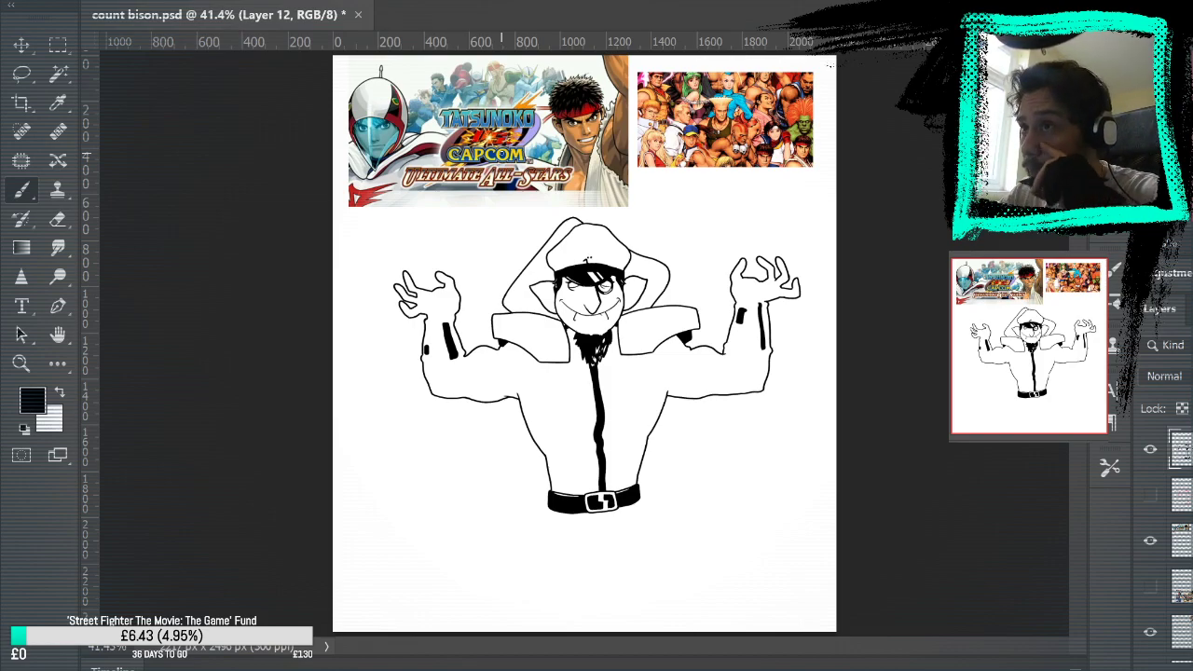
# Paint over the white lightning bolt so the buckle's inner area is solid black.
pyautogui.press('z')
pyautogui.click(607, 512)
pyautogui.click(610, 524)
pyautogui.click(610, 524)
pyautogui.click(625, 511)
pyautogui.click(638, 505)
pyautogui.moveTo(682, 451); pyautogui.dragTo(778, 342)
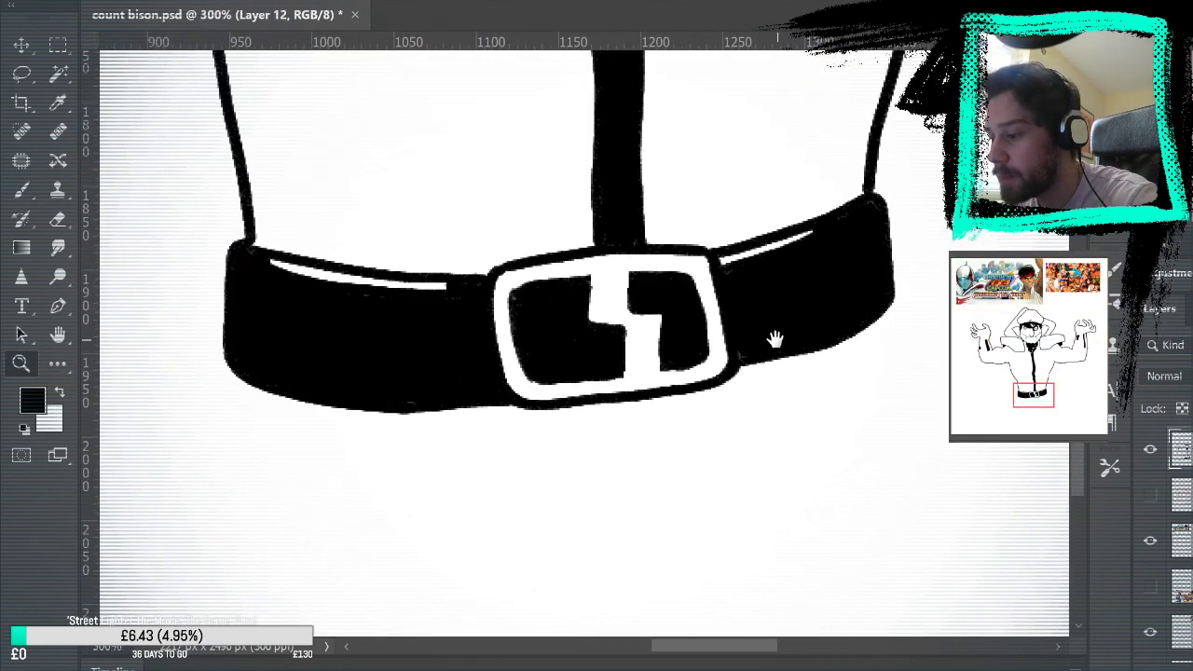
pyautogui.press('b')
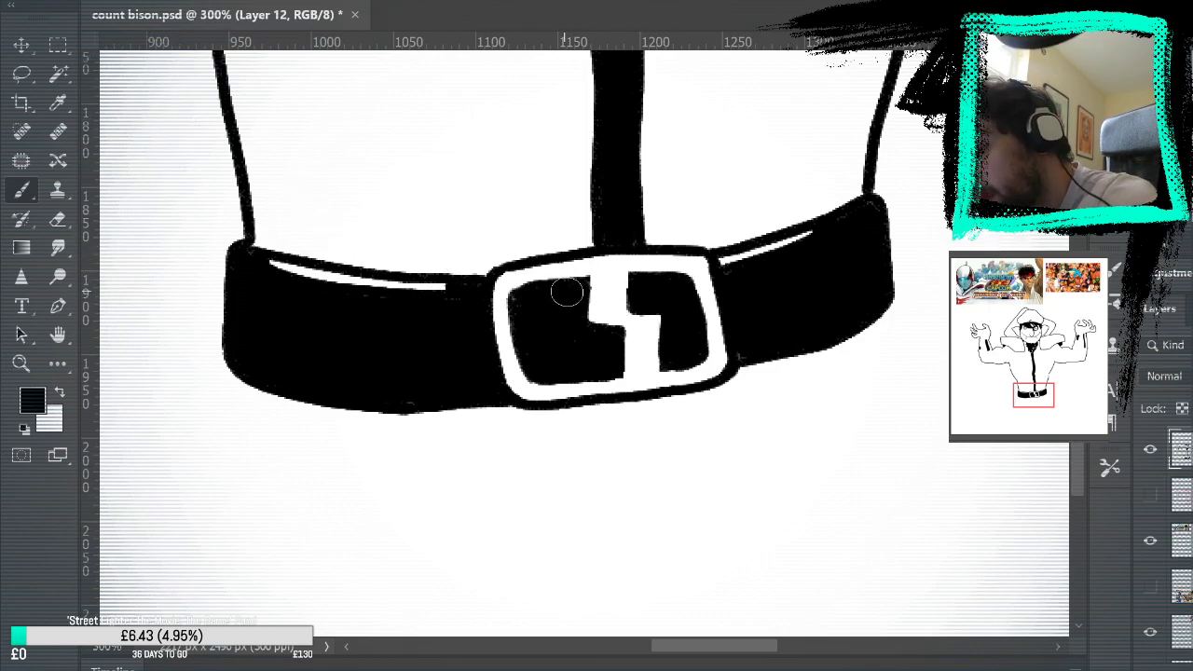
pyautogui.moveTo(644, 282)
pyautogui.mouseDown()
pyautogui.moveTo(576, 295)
pyautogui.moveTo(635, 303)
pyautogui.moveTo(591, 321)
pyautogui.moveTo(616, 350)
pyautogui.moveTo(591, 363)
pyautogui.mouseUp()
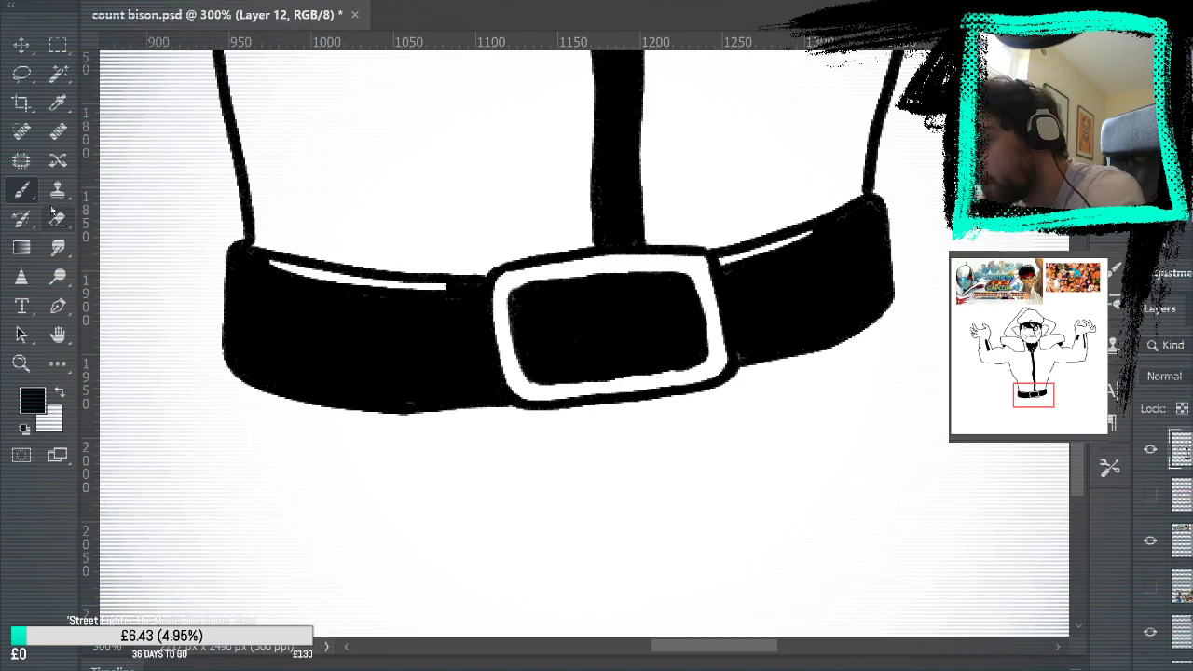
# Examine the gold lightning bolt on the belt buckle in the red-uniformed figure reference against the inked buckle.
pyautogui.click(22, 103)
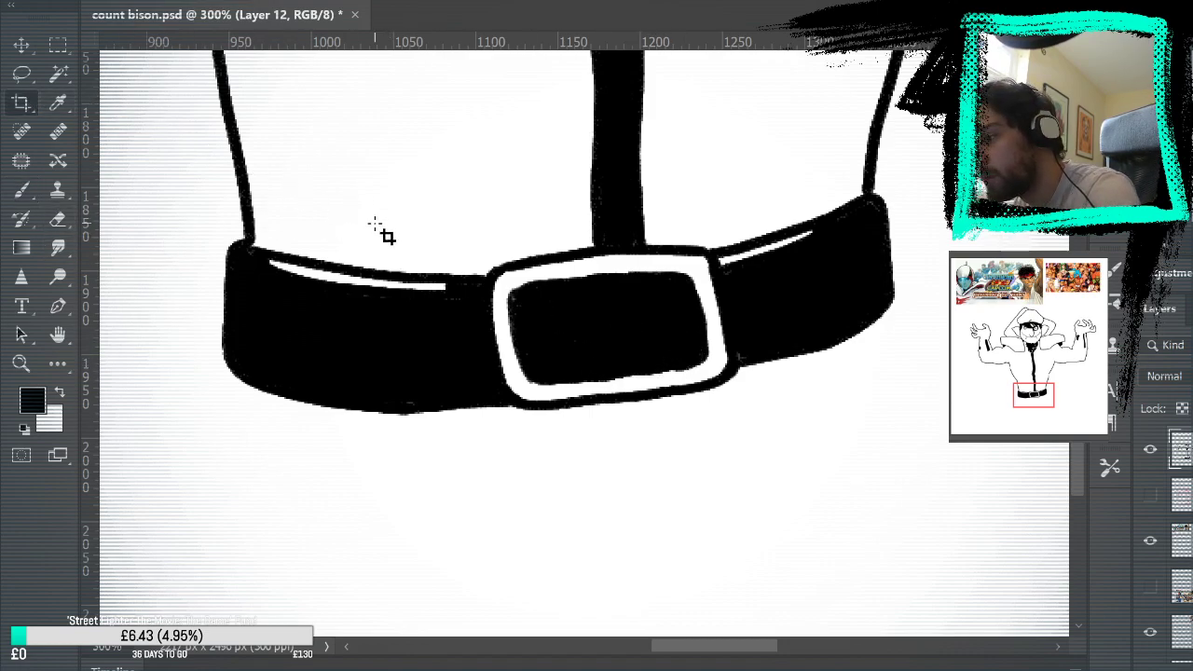
pyautogui.click(28, 75)
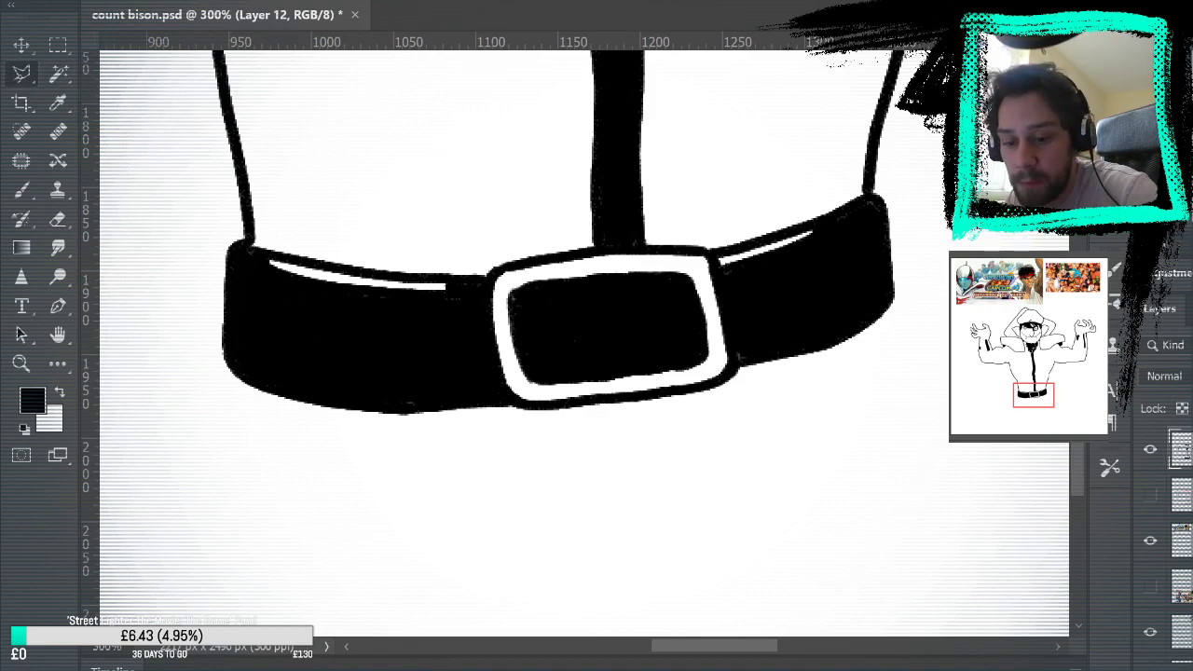
pyautogui.scroll(15, 879, 400)
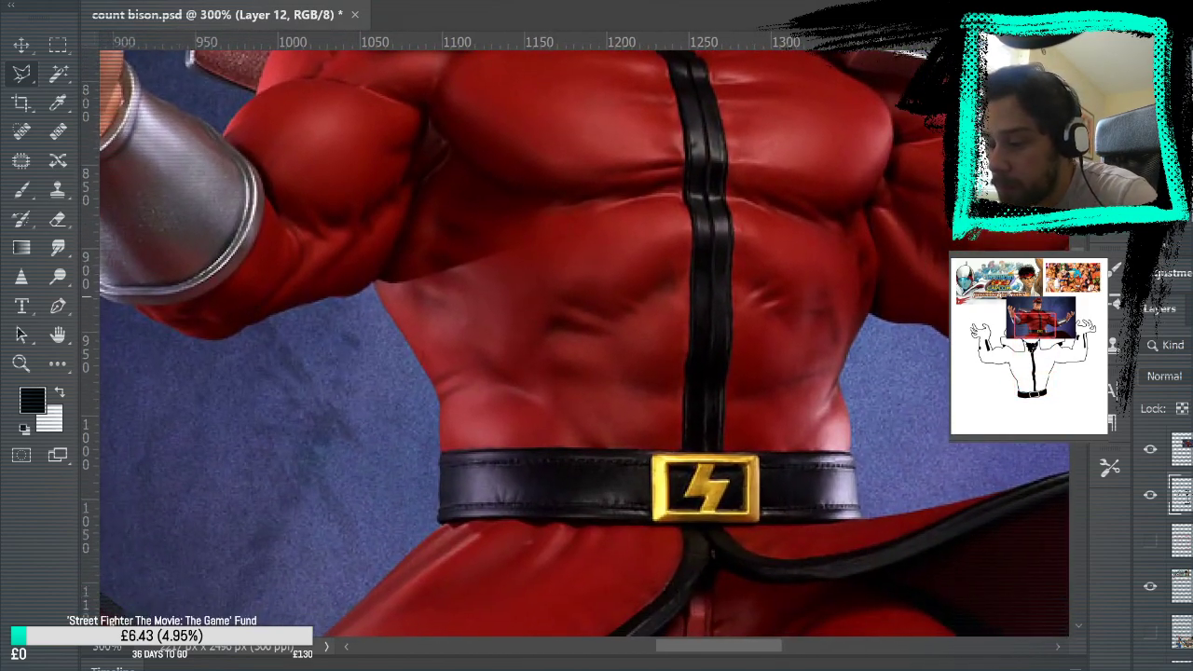
pyautogui.click(1150, 450)
pyautogui.scroll(-15, 879, 394)
pyautogui.scroll(18, 873, 469)
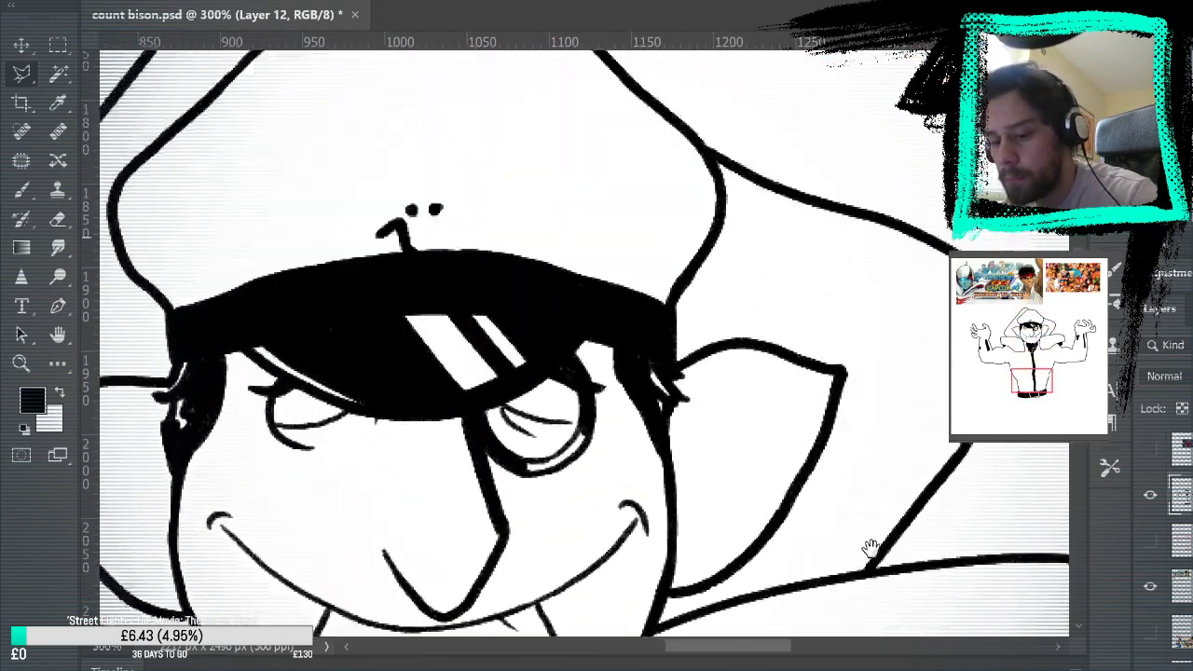
pyautogui.click(1150, 449)
pyautogui.scroll(-5, 909, 126)
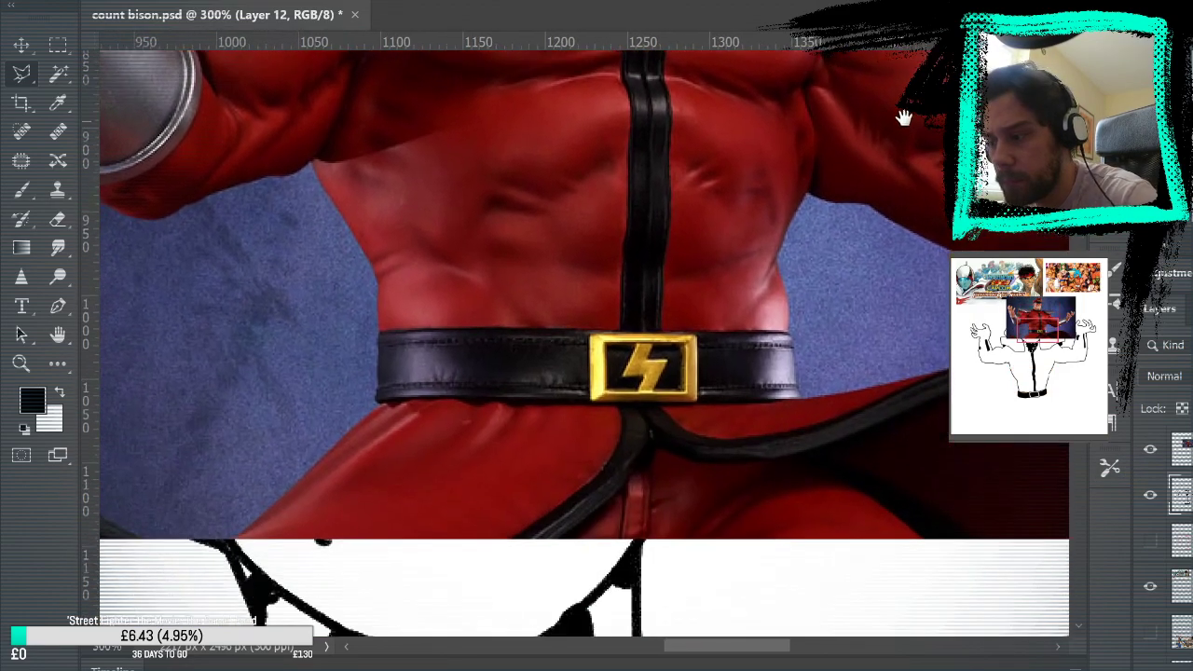
pyautogui.click(1150, 449)
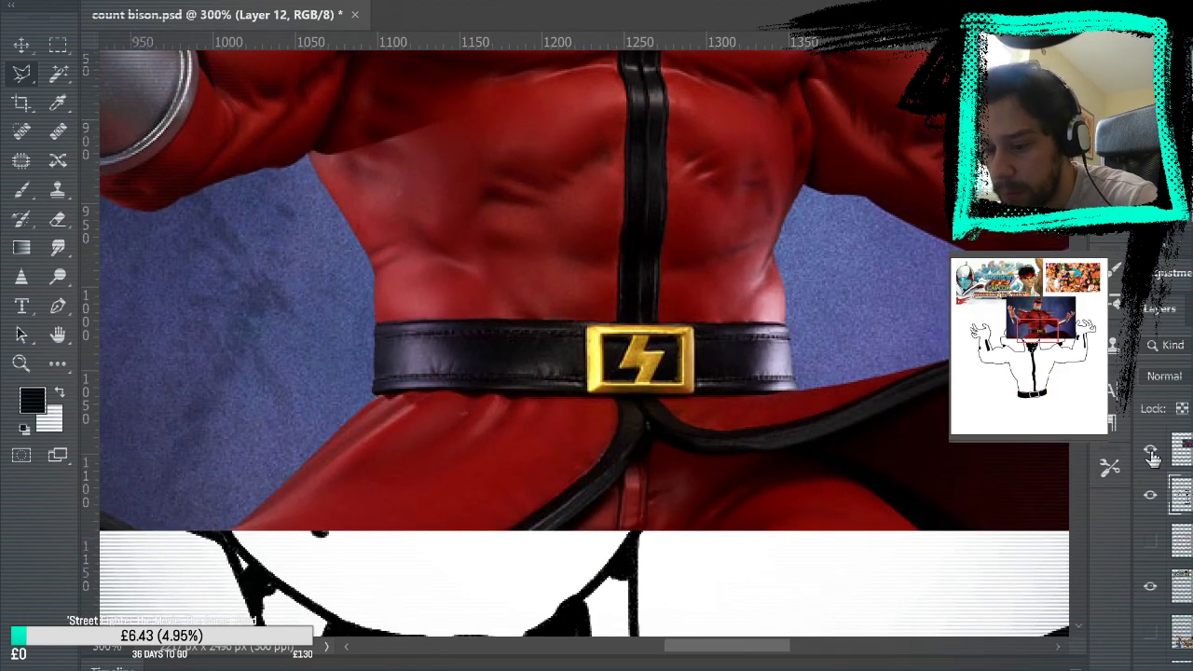
pyautogui.scroll(5, 870, 267)
pyautogui.scroll(-5, 830, 282)
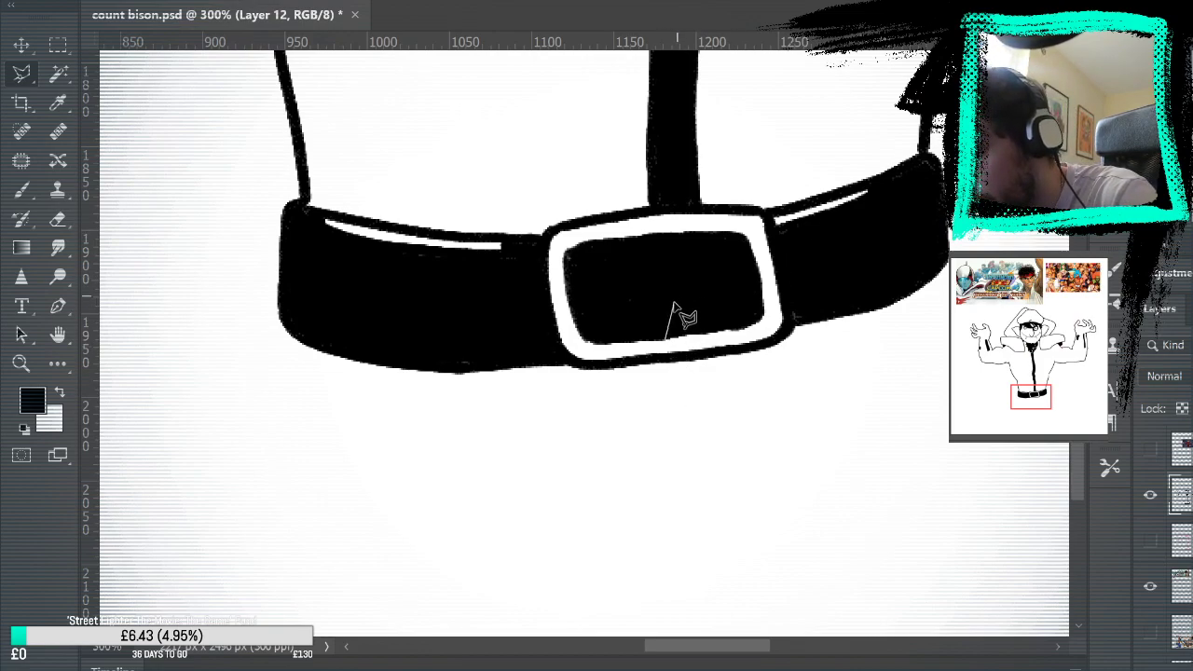
# Select an angular lightning-bolt shape across the buckle's black inner area with the Polygonal Lasso.
pyautogui.click(631, 322)
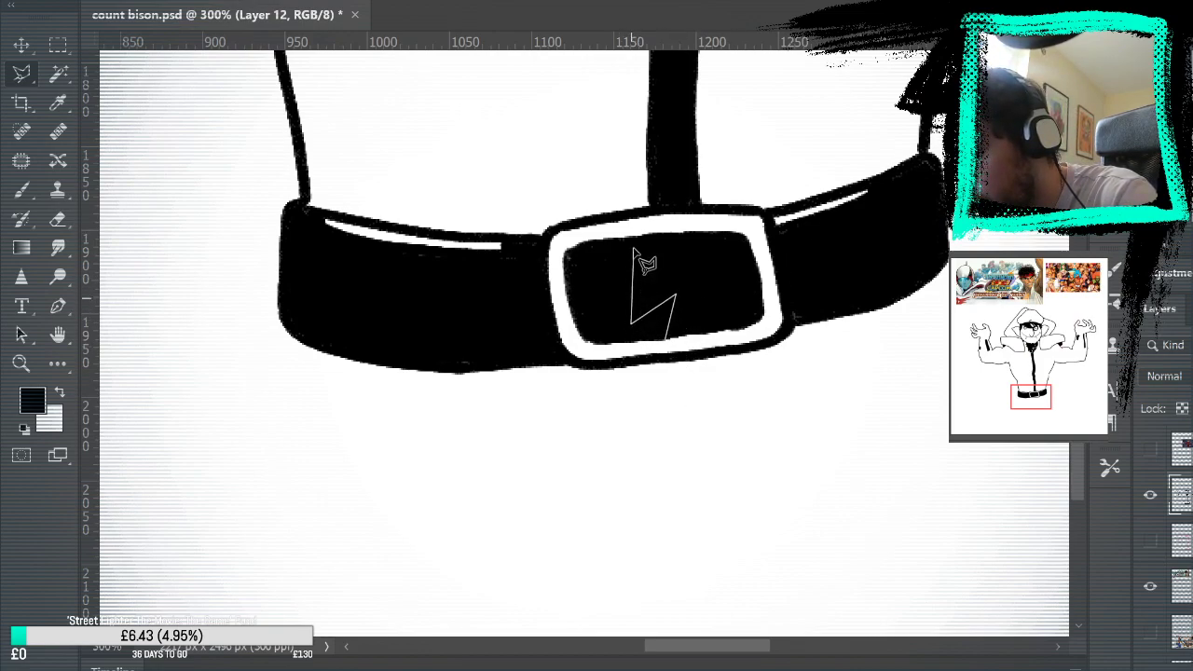
pyautogui.click(638, 230)
pyautogui.click(679, 227)
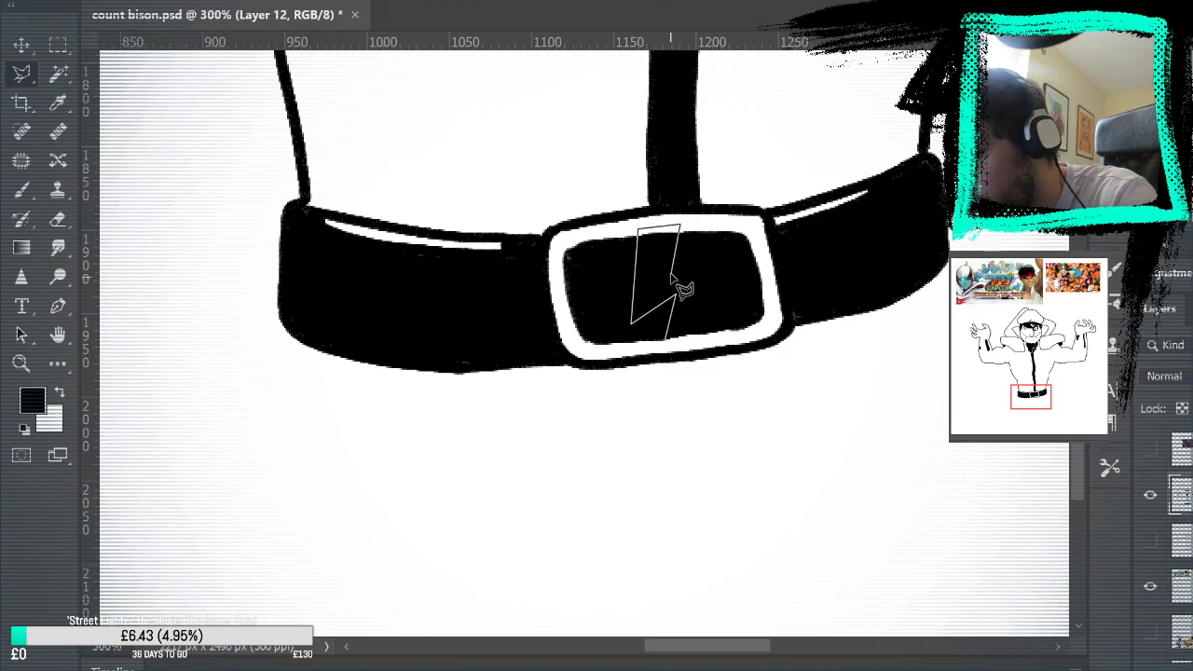
pyautogui.click(673, 273)
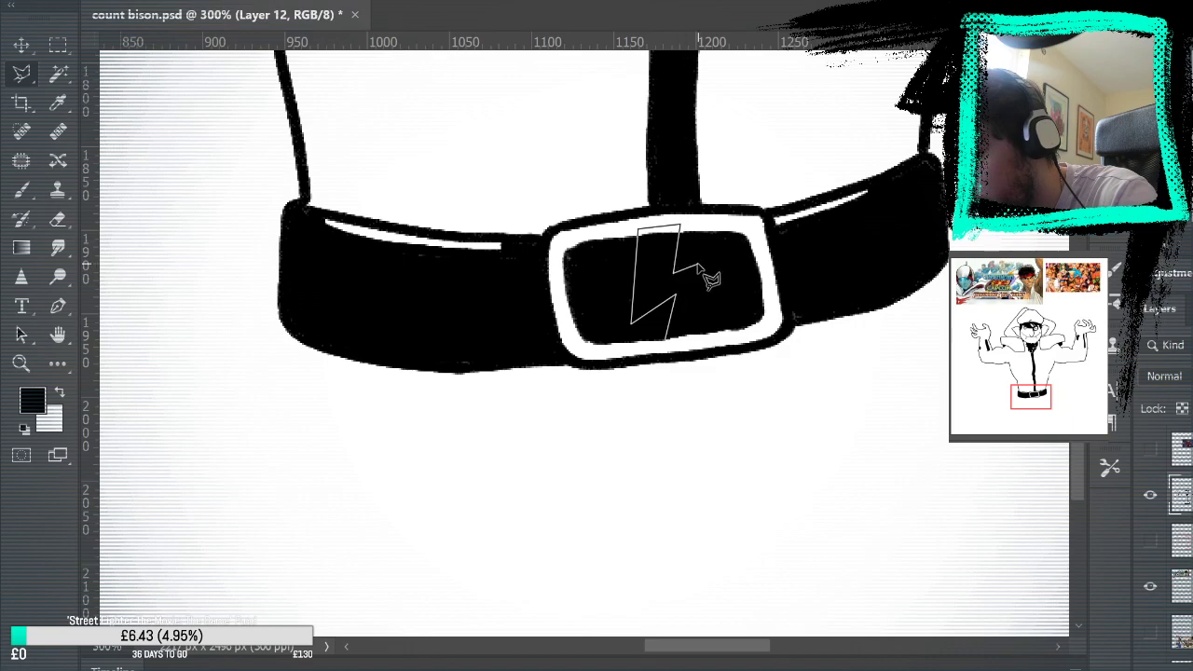
pyautogui.click(717, 251)
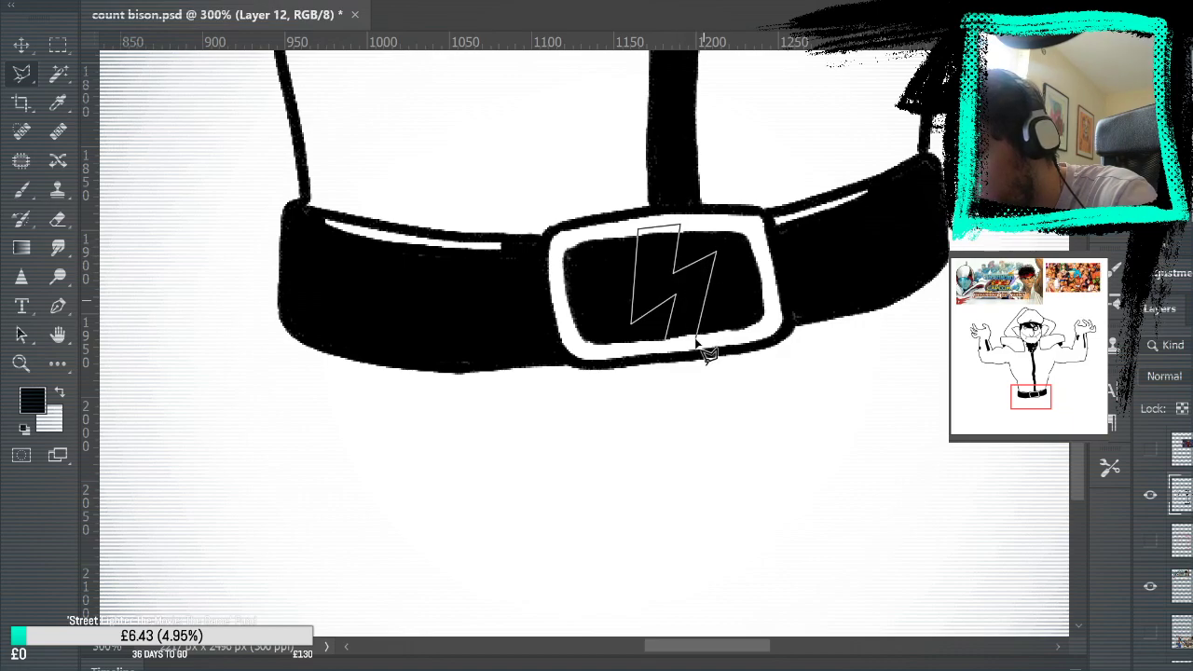
pyautogui.click(701, 339)
pyautogui.click(667, 345)
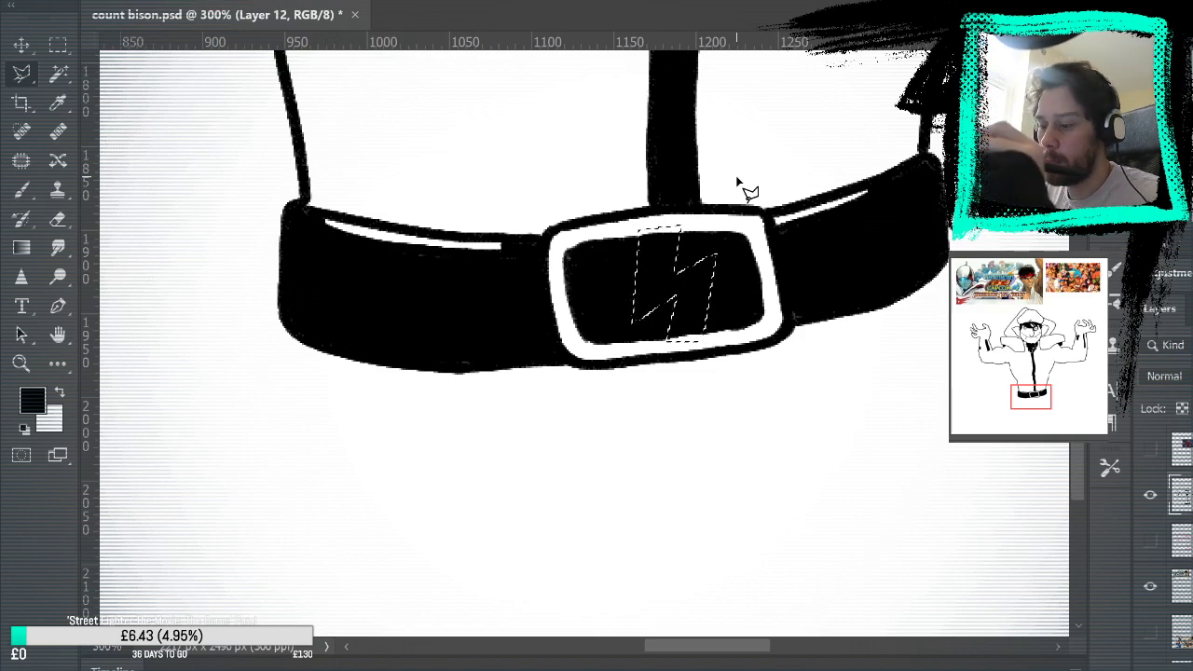
# Nudge the lightning-bolt selection to the middle of the buckle, clear the black inside it, and deselect.
pyautogui.press('Right')
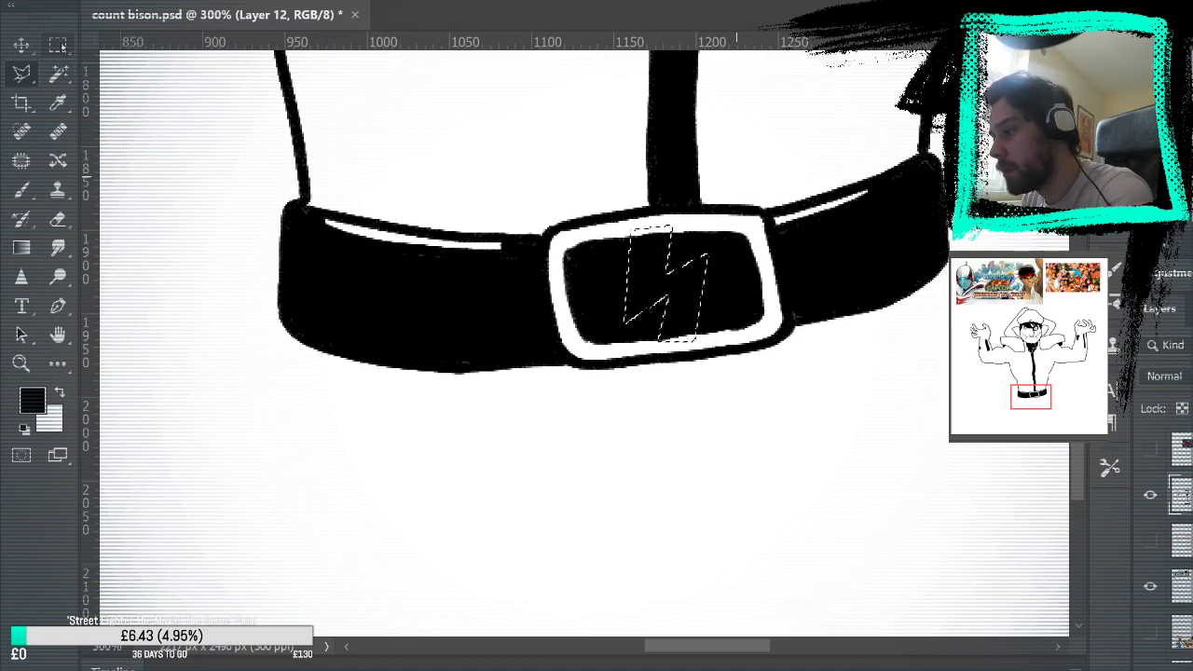
pyautogui.press('m')
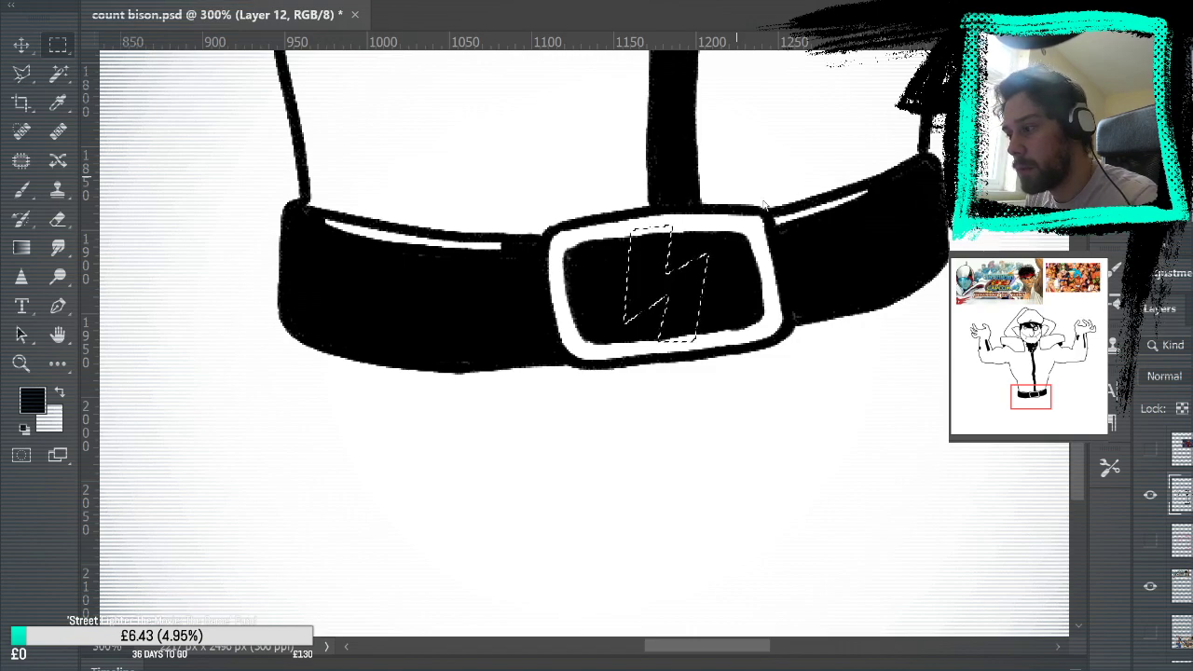
pyautogui.press('v')
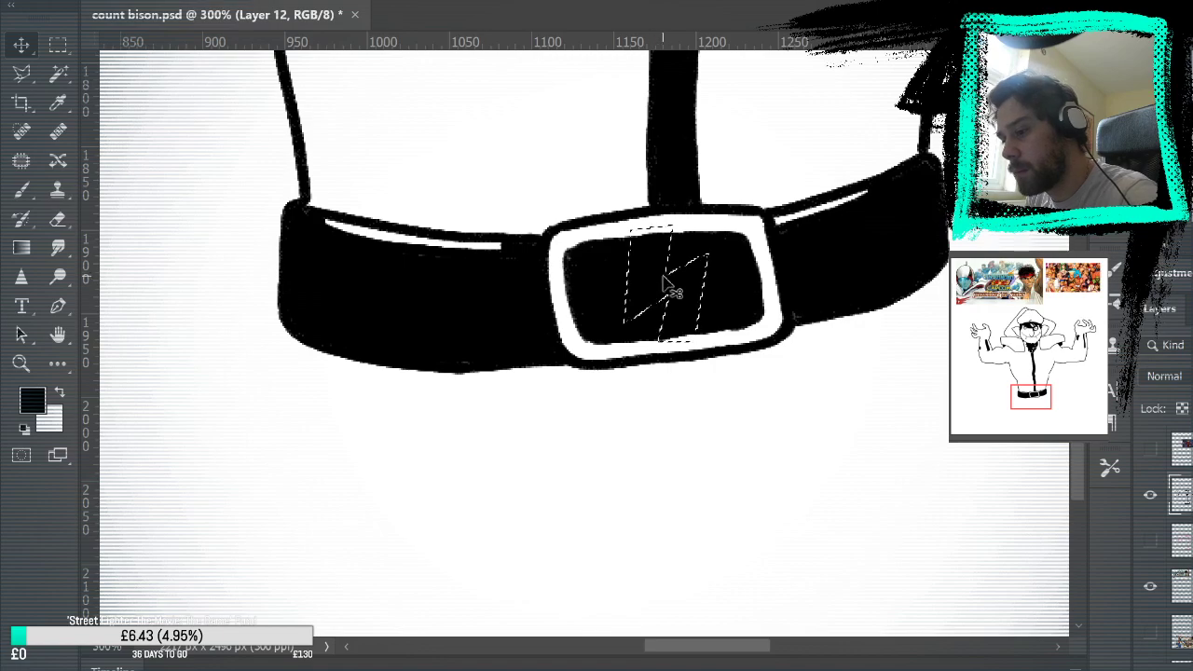
pyautogui.hotkey('ctrl', 'd')
pyautogui.press('m')
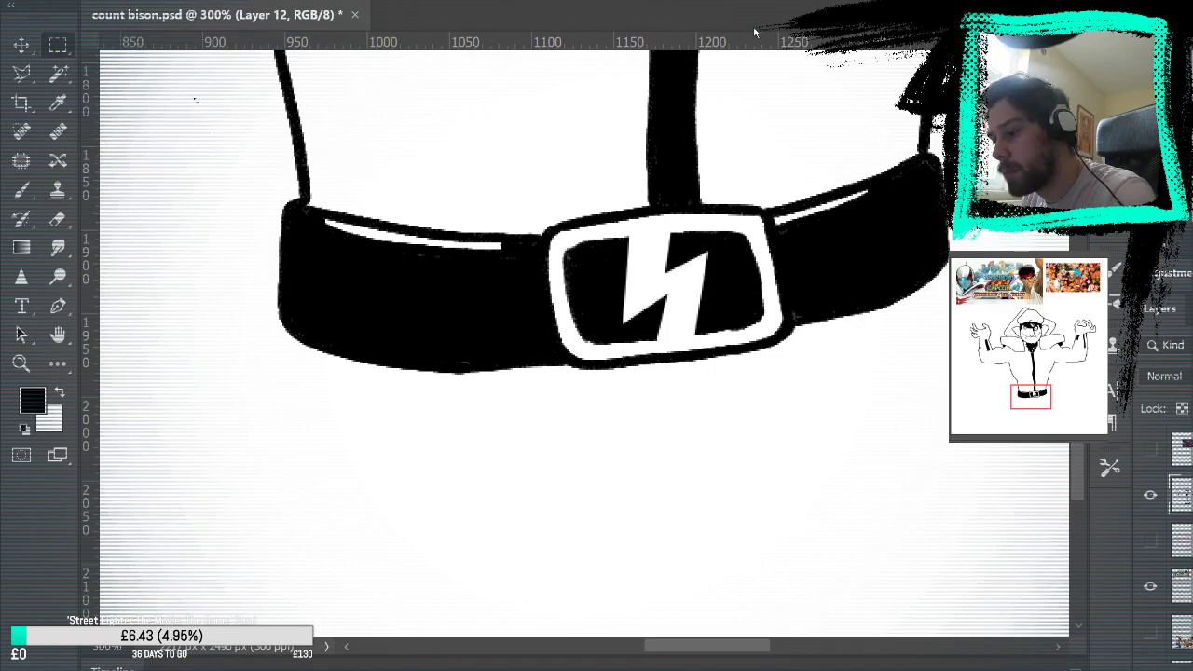
pyautogui.hotkey('ctrl', '0')
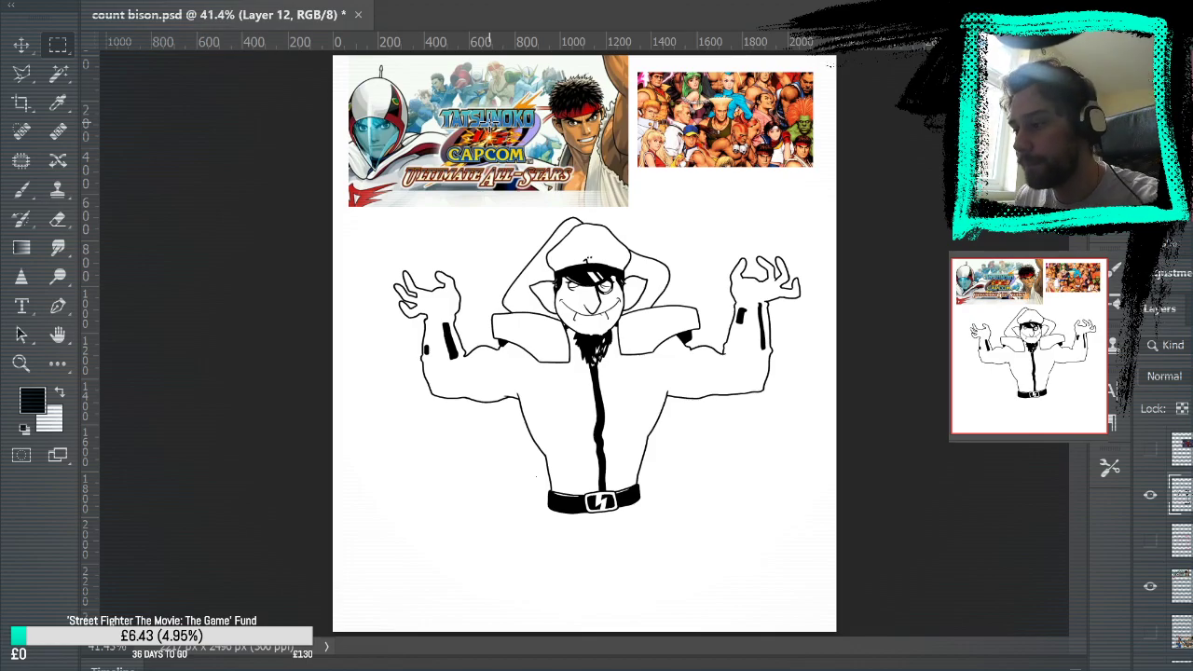
# Show the pink sketch over the face and ink the inner fold line in both pointed ears with the Brush.
pyautogui.press('z')
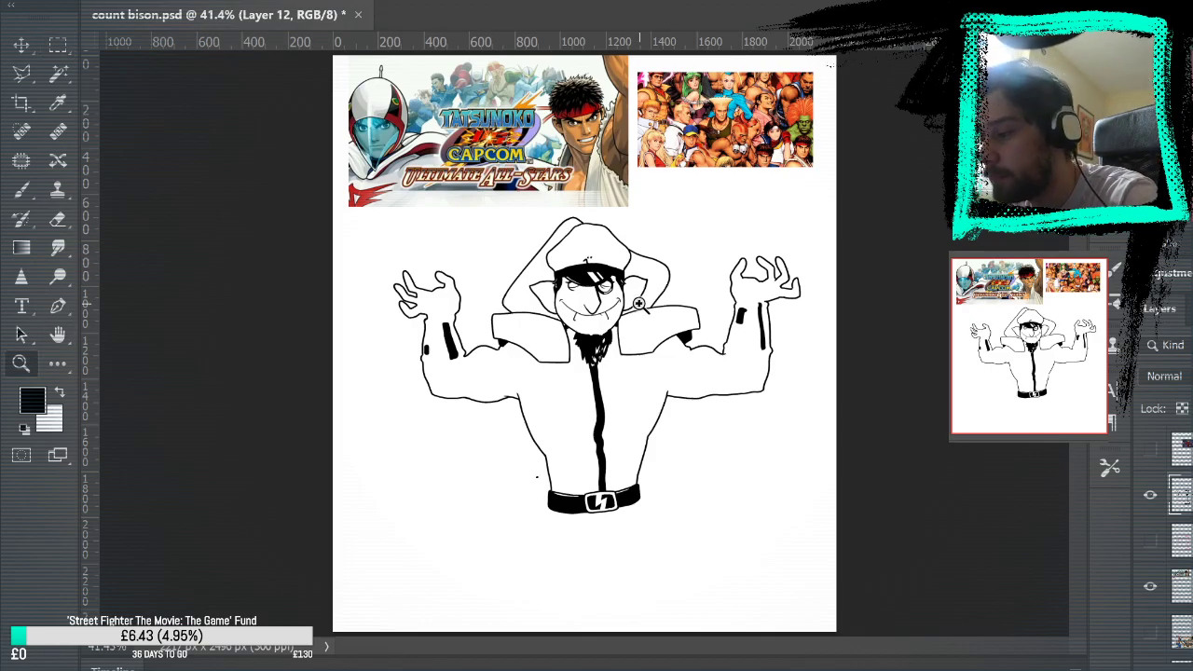
pyautogui.click(640, 297)
pyautogui.click(639, 298)
pyautogui.click(640, 297)
pyautogui.click(639, 297)
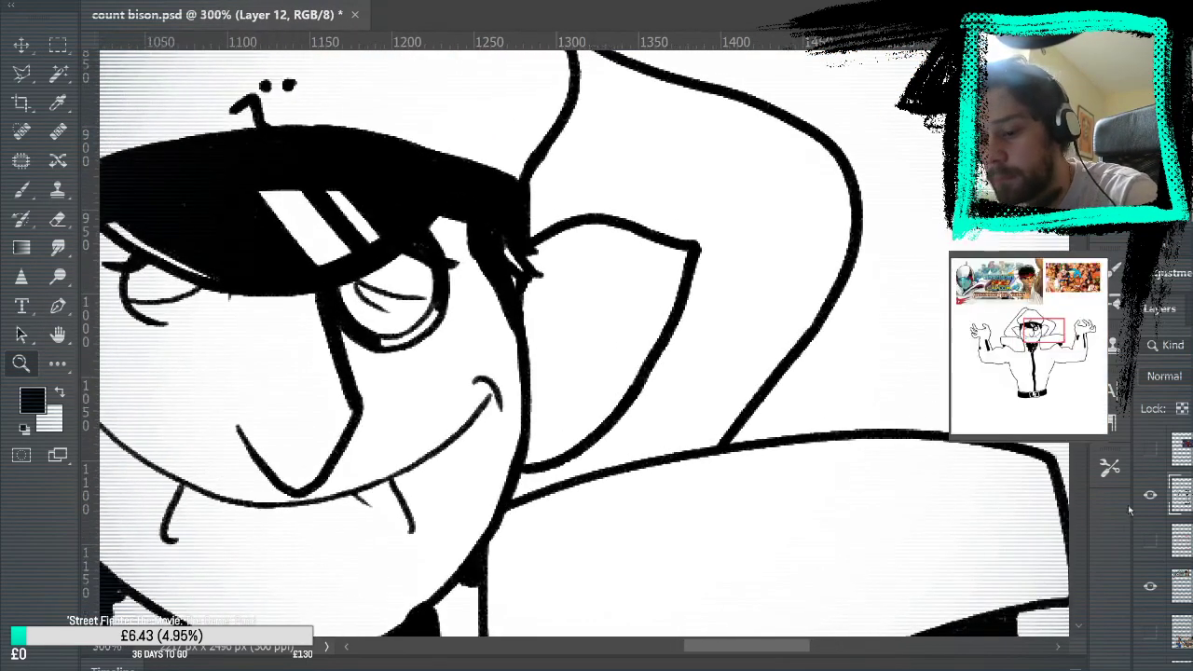
pyautogui.click(639, 298)
pyautogui.press('b')
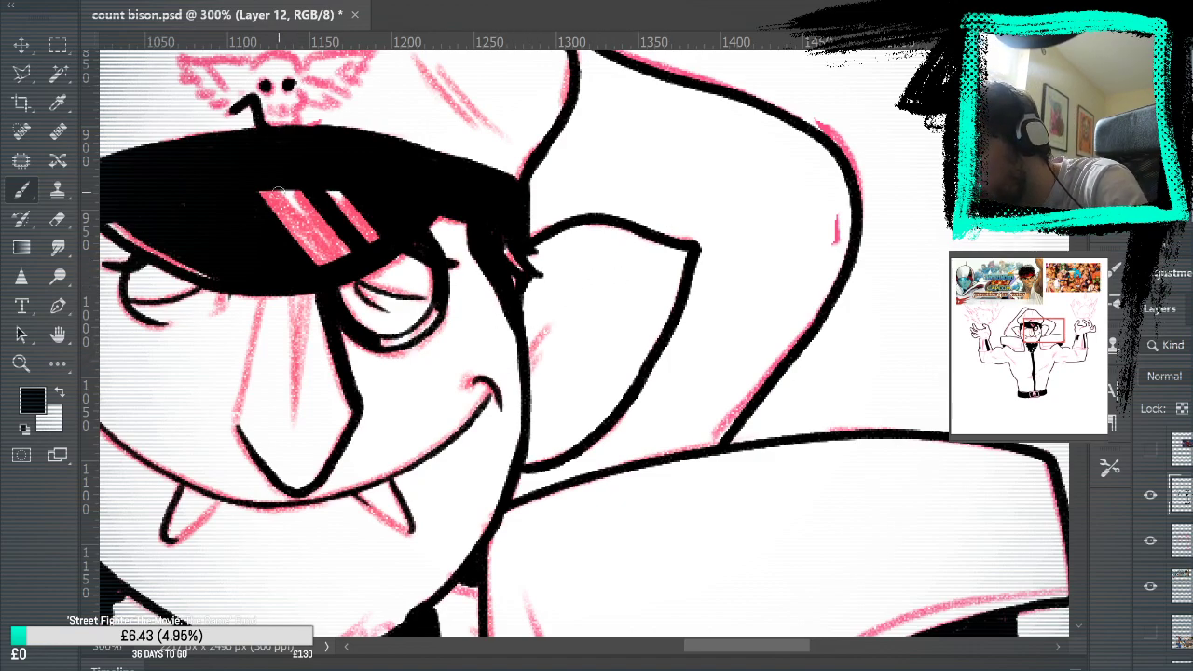
pyautogui.moveTo(529, 357); pyautogui.dragTo(565, 320)
pyautogui.moveTo(289, 364); pyautogui.dragTo(714, 363)
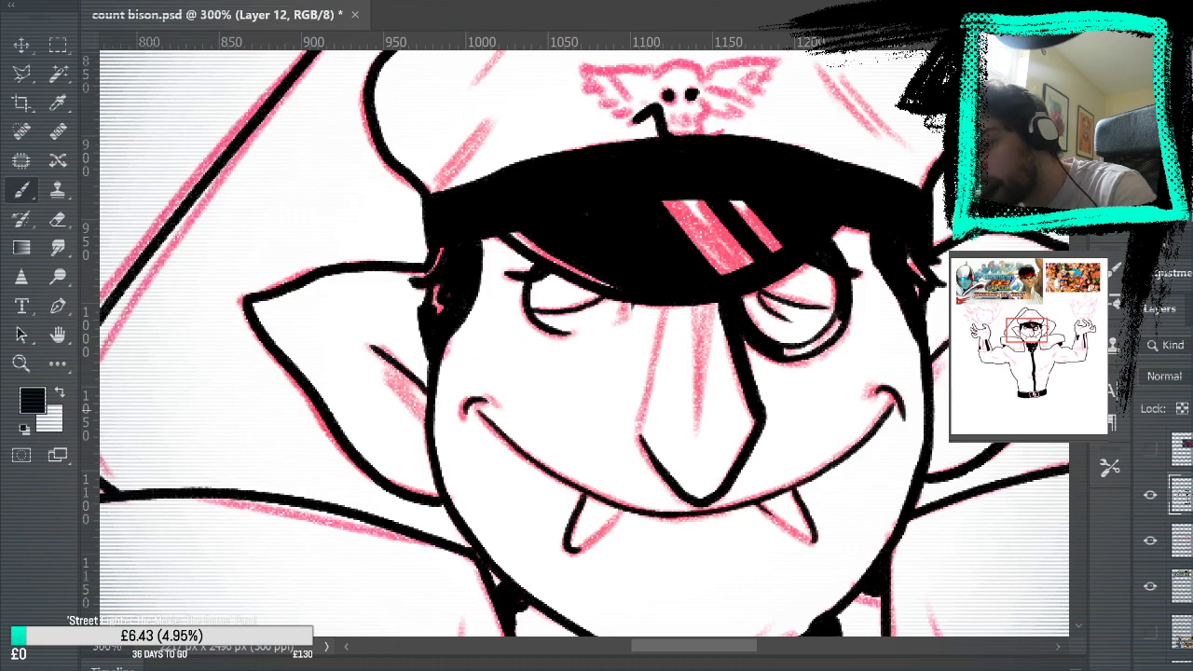
# Compare the inked face and goatee with the pink sketch and leave the sketch layer hidden.
pyautogui.click(1156, 550)
pyautogui.moveTo(990, 453)
pyautogui.mouseDown()
pyautogui.moveTo(834, 532)
pyautogui.moveTo(871, 442)
pyautogui.moveTo(866, 562)
pyautogui.moveTo(871, 344)
pyautogui.moveTo(912, 328)
pyautogui.mouseUp()
pyautogui.click(1150, 540)
pyautogui.moveTo(1003, 572)
pyautogui.mouseDown()
pyautogui.moveTo(902, 312)
pyautogui.moveTo(915, 345)
pyautogui.mouseUp()
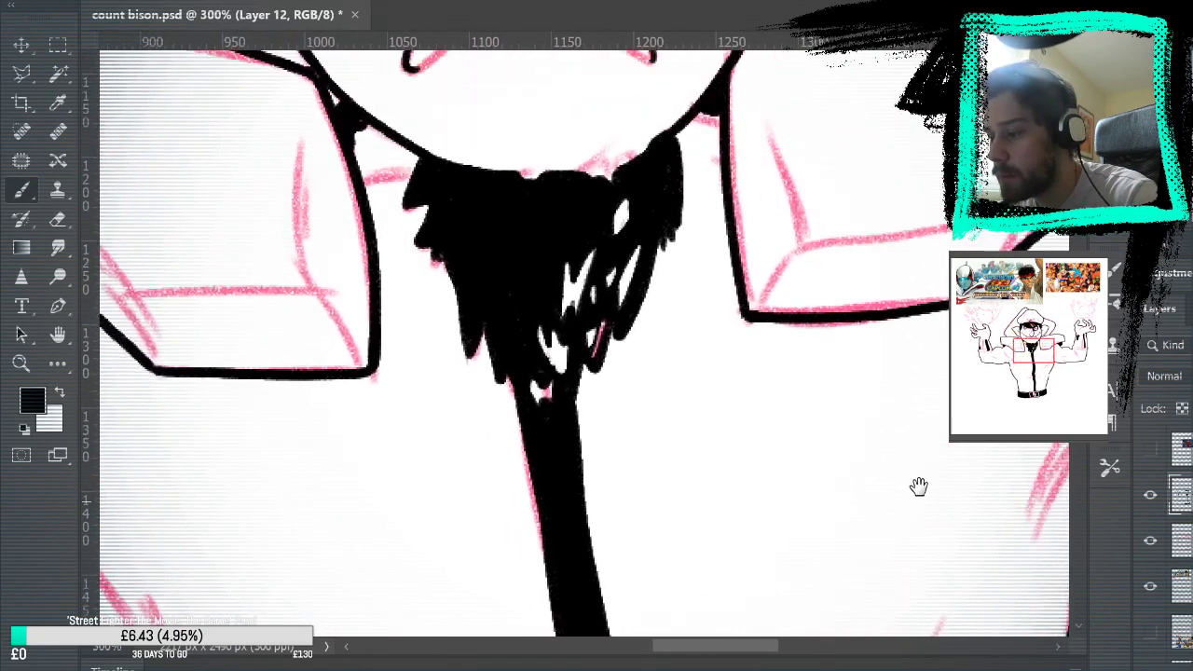
pyautogui.click(1151, 548)
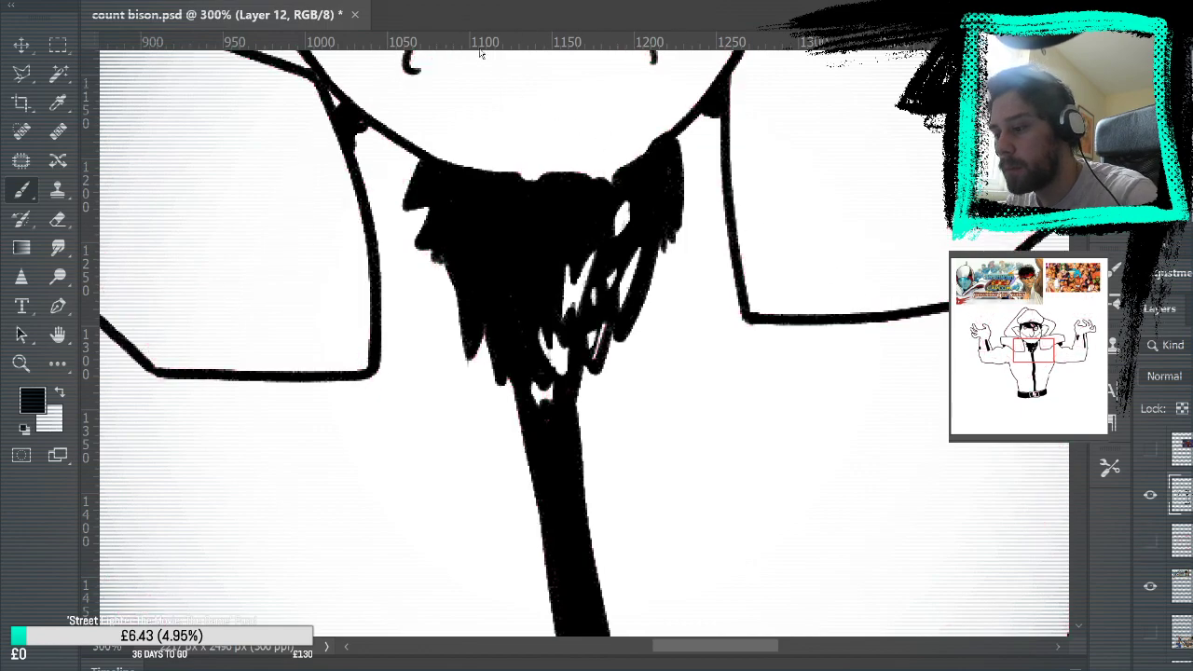
pyautogui.hotkey('ctrl', '0')
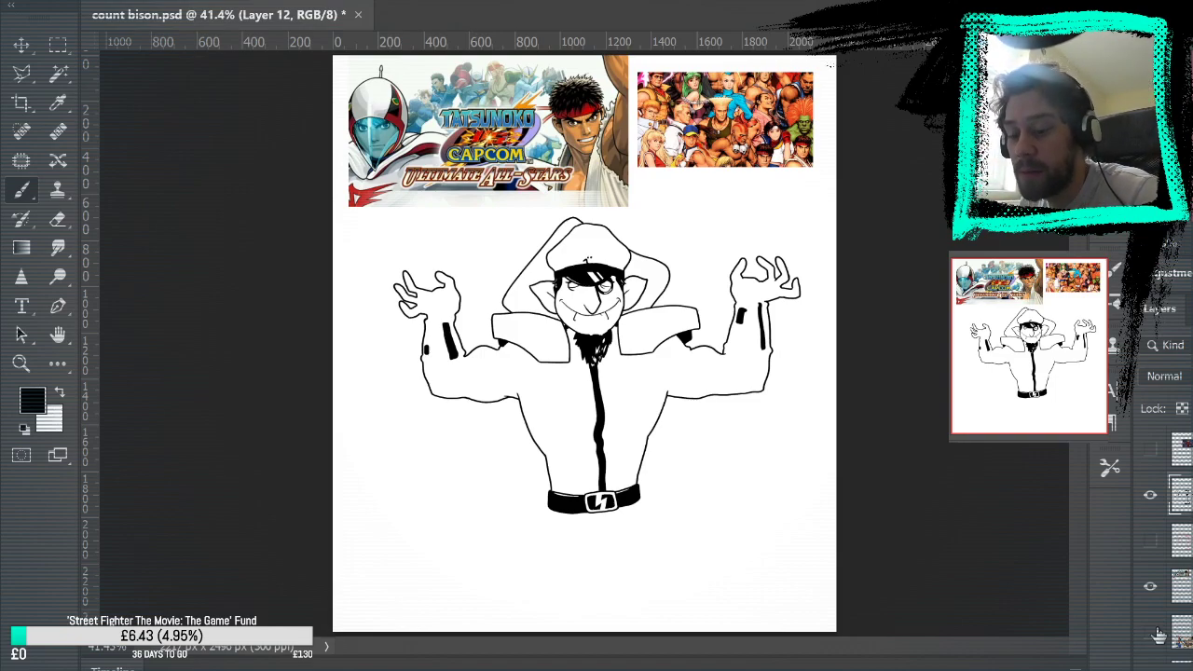
# Show the large group-artwork reference layer below the character and examine its drawn faces and hair up close beside the line art.
pyautogui.hotkey('ctrl', 'v')
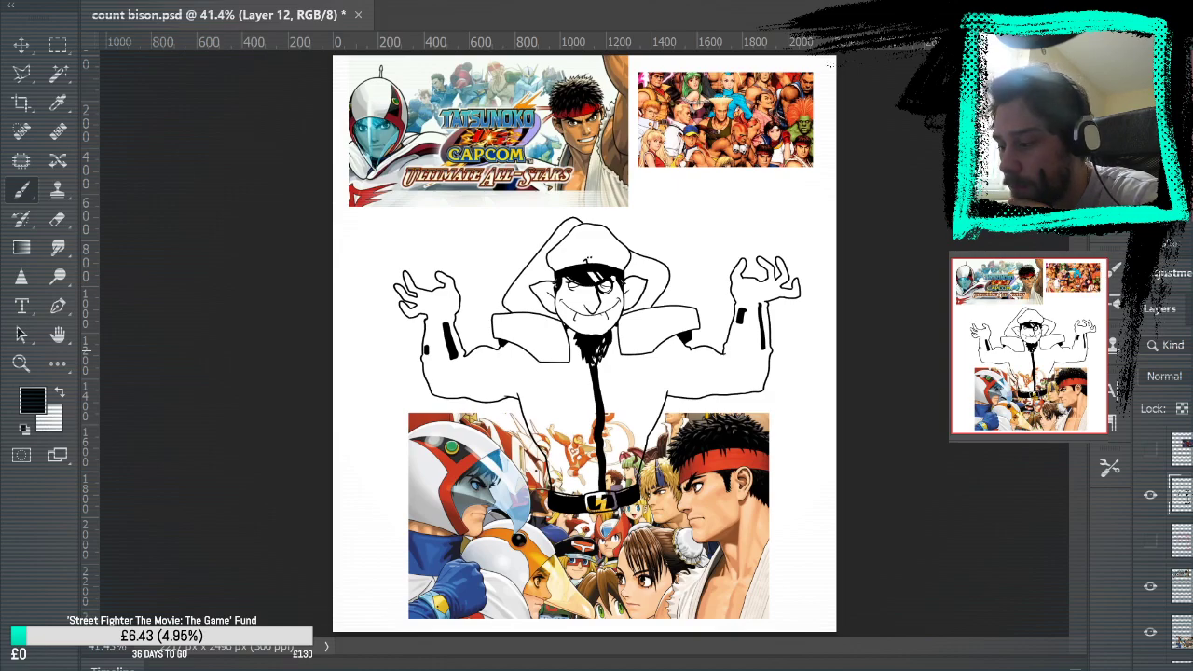
pyautogui.press('z')
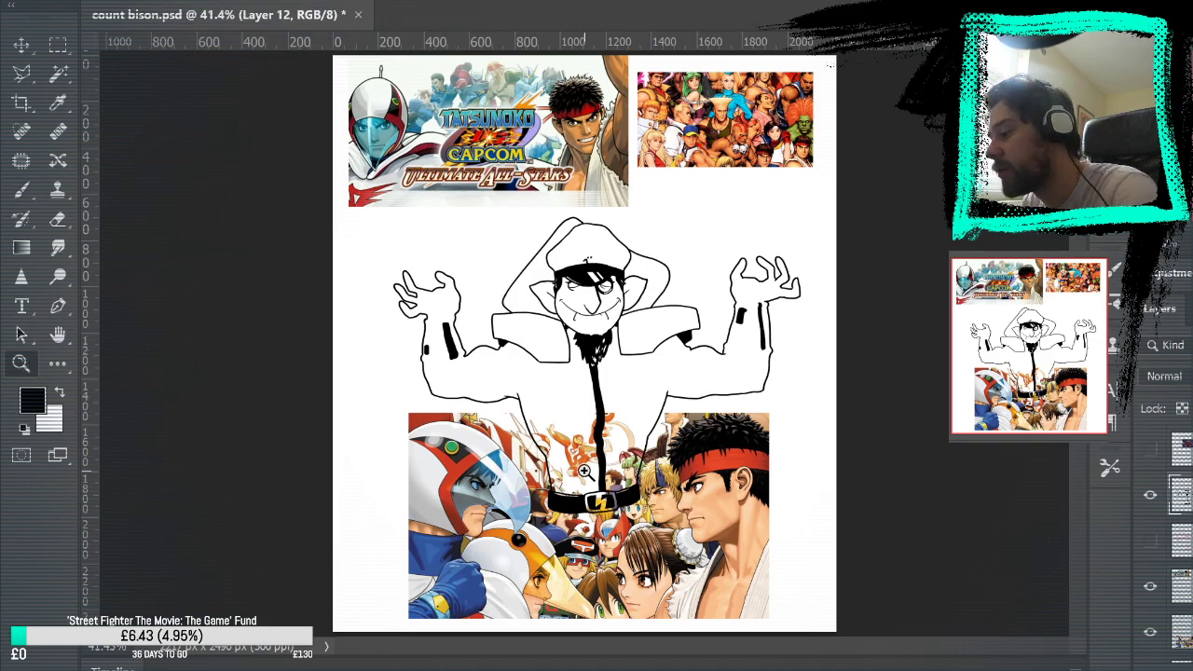
pyautogui.moveTo(576, 471); pyautogui.dragTo(778, 363)
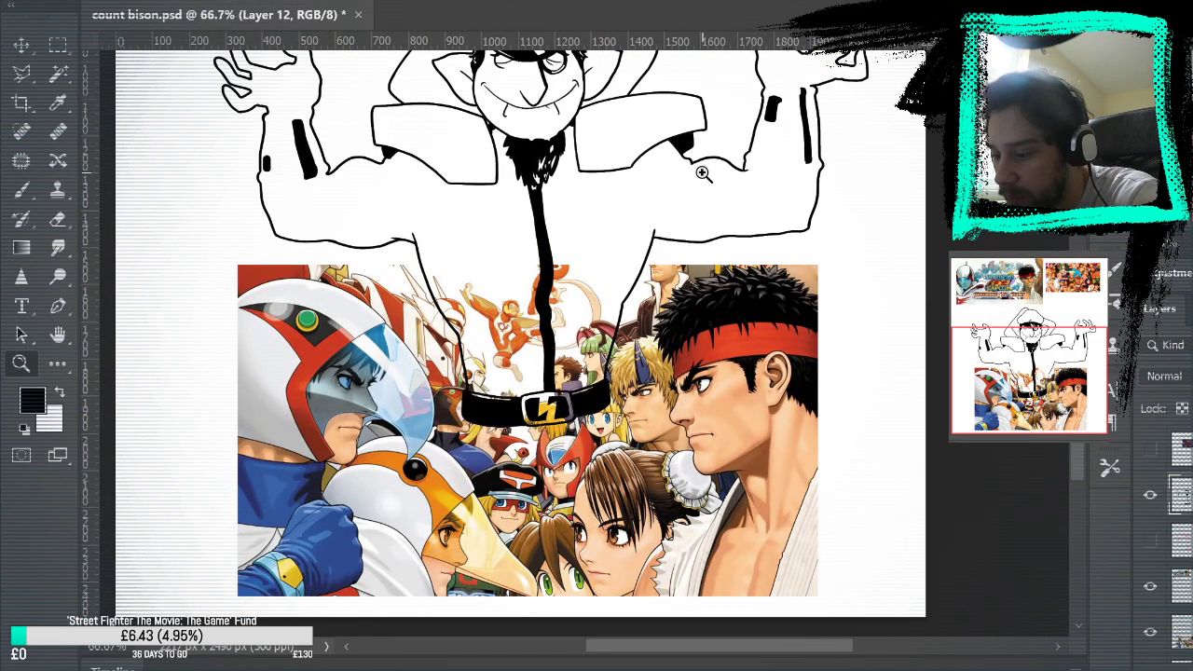
pyautogui.click(781, 363)
pyautogui.moveTo(825, 424); pyautogui.dragTo(842, 326)
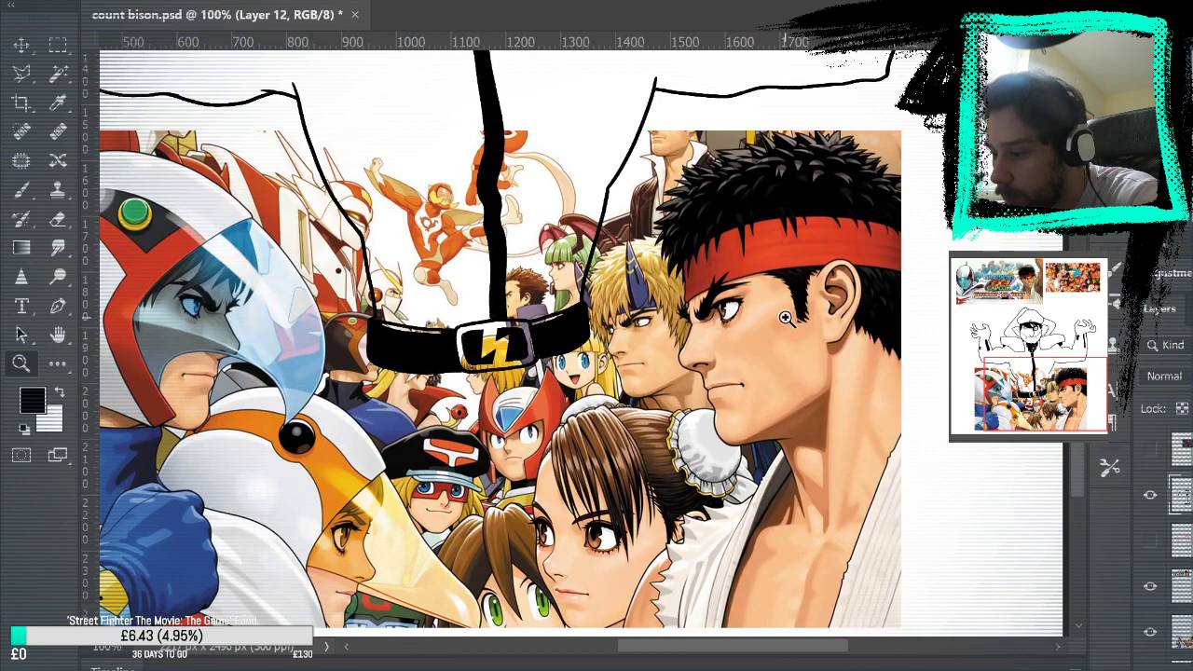
pyautogui.moveTo(779, 312); pyautogui.dragTo(859, 293)
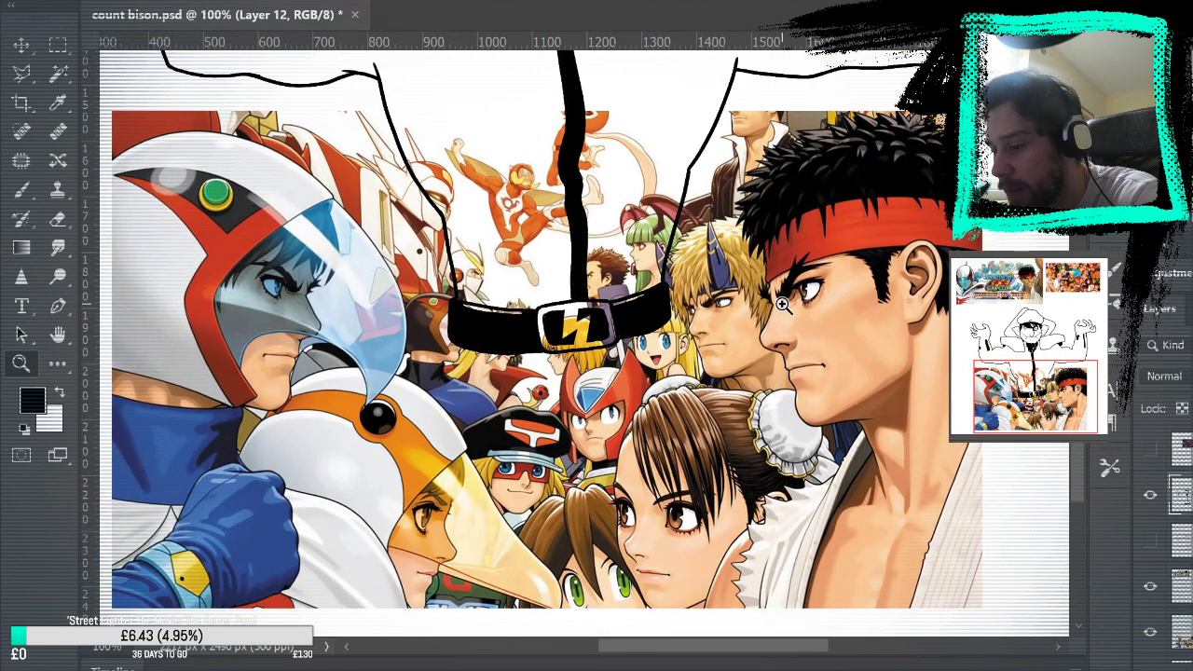
pyautogui.moveTo(811, 236); pyautogui.dragTo(820, 276)
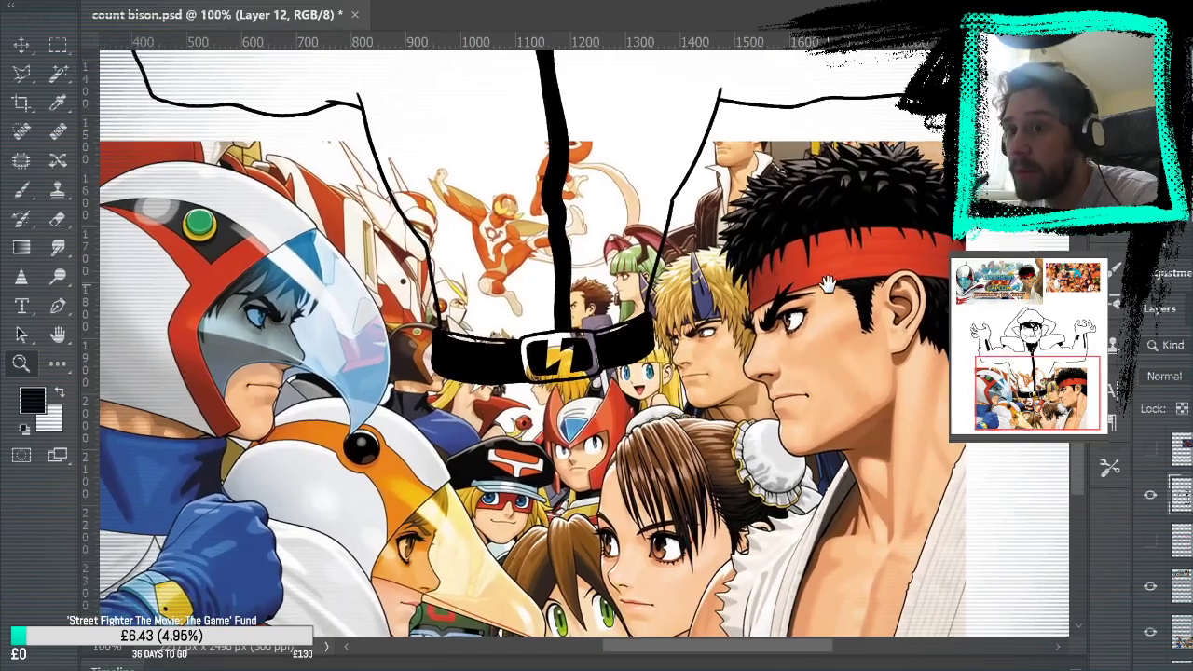
pyautogui.moveTo(890, 289); pyautogui.dragTo(782, 228)
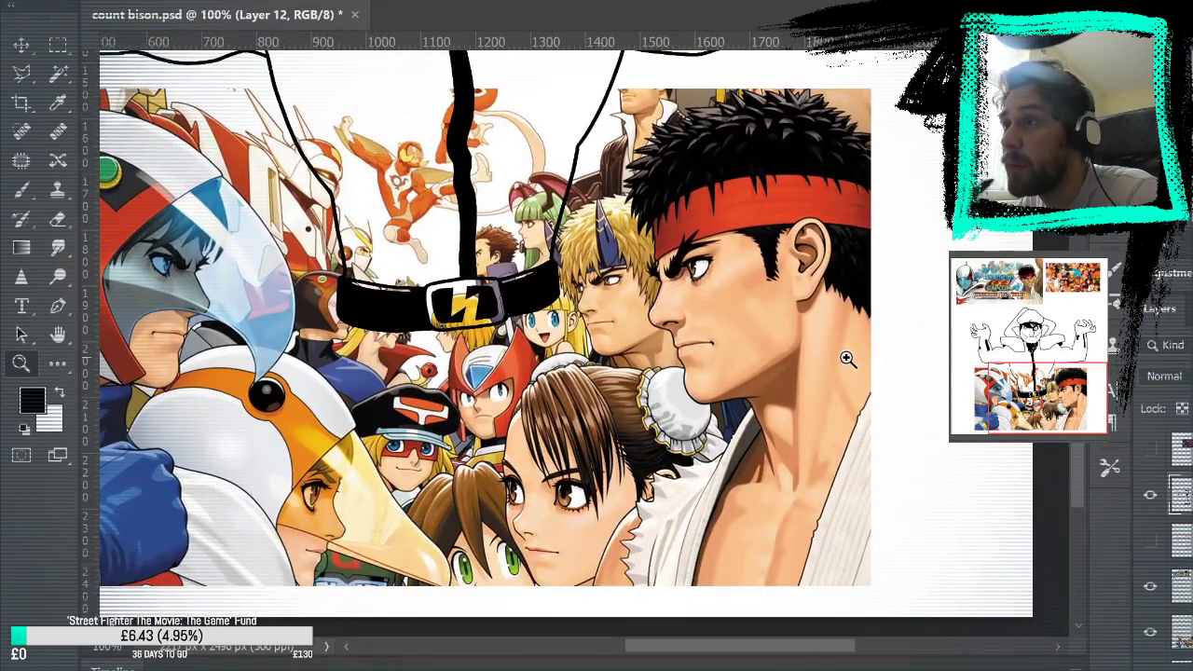
pyautogui.moveTo(800, 273); pyautogui.dragTo(827, 284)
pyautogui.moveTo(779, 215)
pyautogui.mouseDown()
pyautogui.moveTo(803, 222)
pyautogui.moveTo(859, 415)
pyautogui.moveTo(850, 303)
pyautogui.mouseUp()
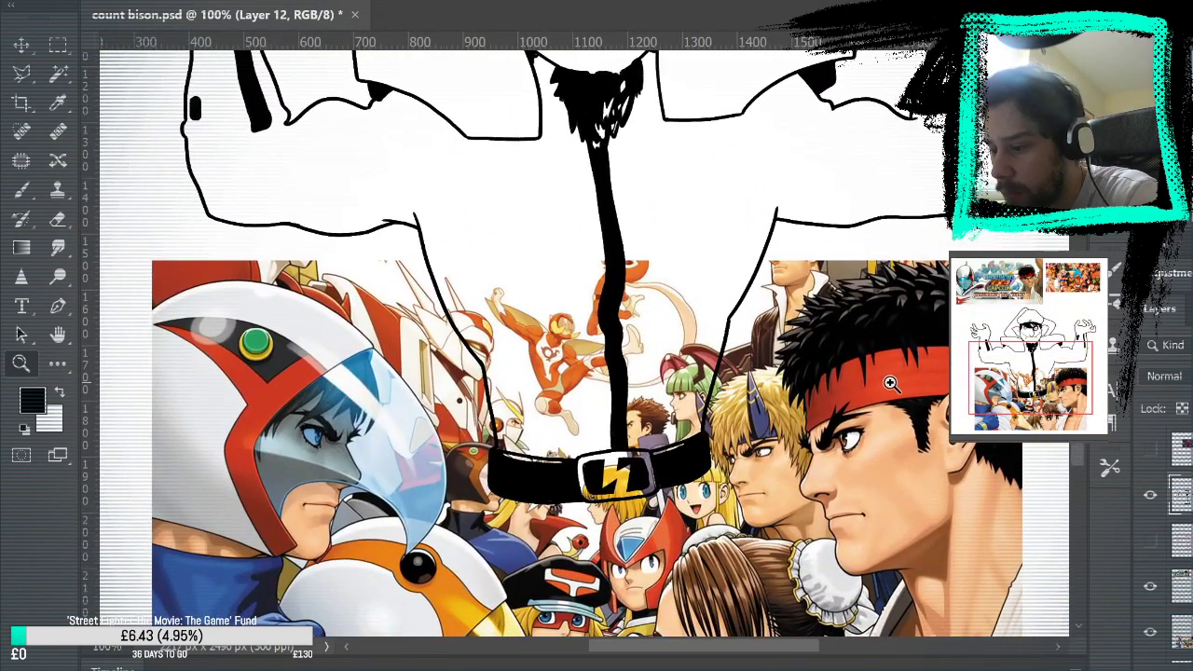
pyautogui.moveTo(861, 234); pyautogui.dragTo(810, 535)
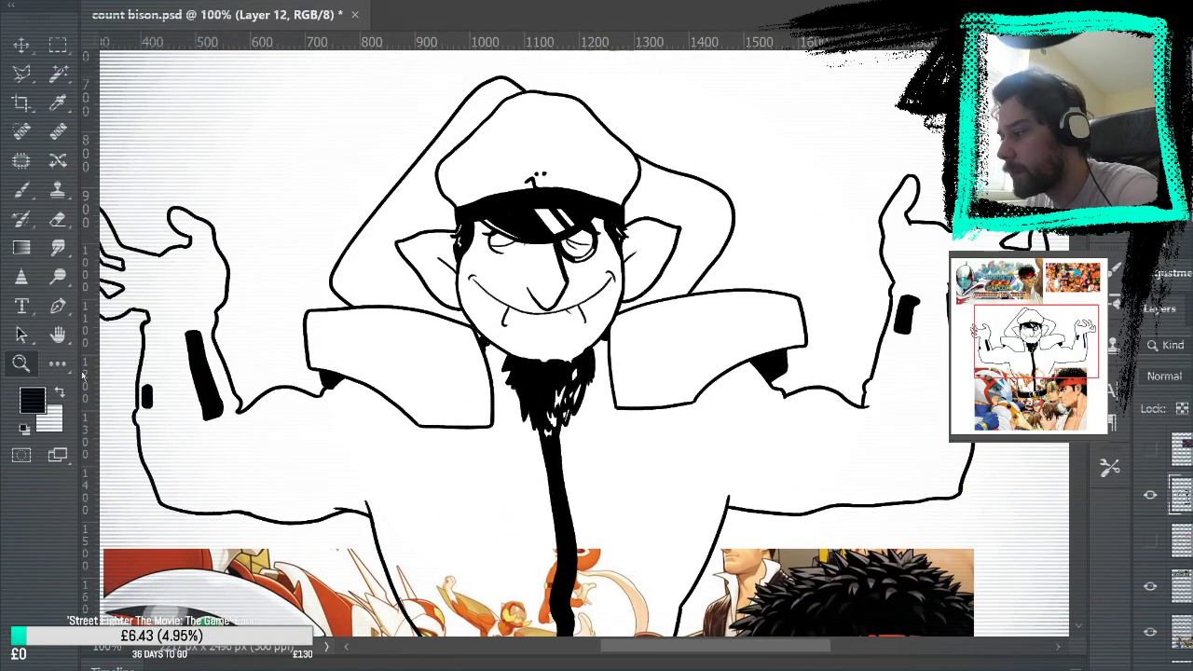
# Examine the inked head, raised hand and shoulder pad up close for spots that need touching up.
pyautogui.click(602, 244)
pyautogui.press('b')
pyautogui.press('x')
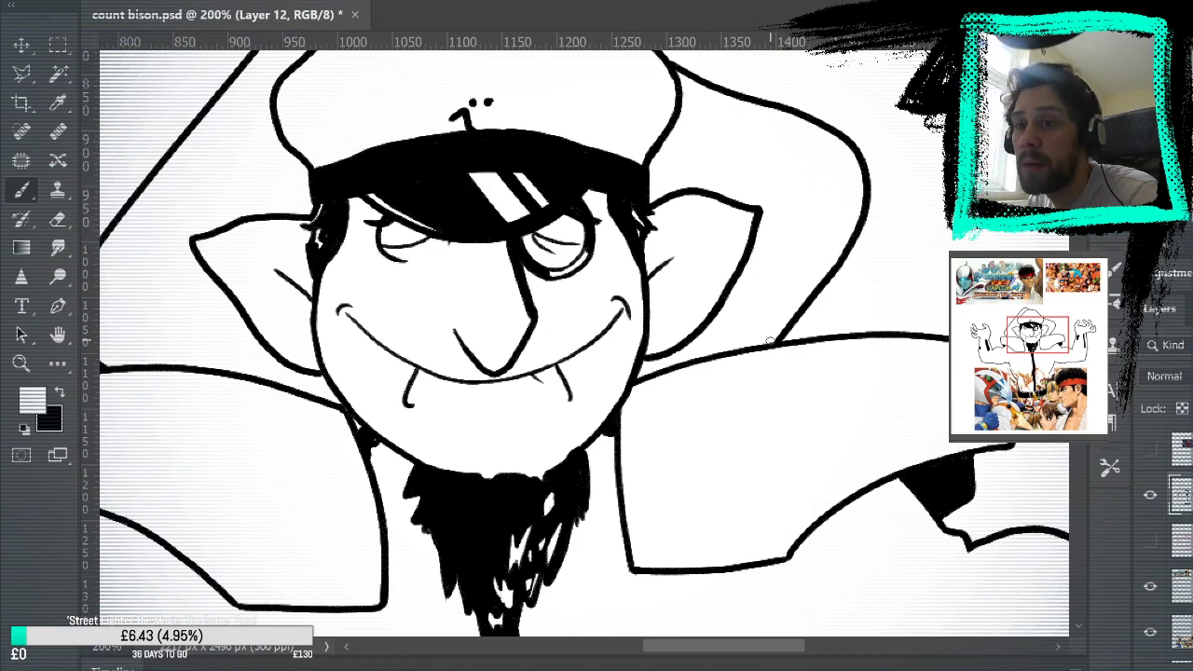
pyautogui.moveTo(860, 258); pyautogui.dragTo(886, 348)
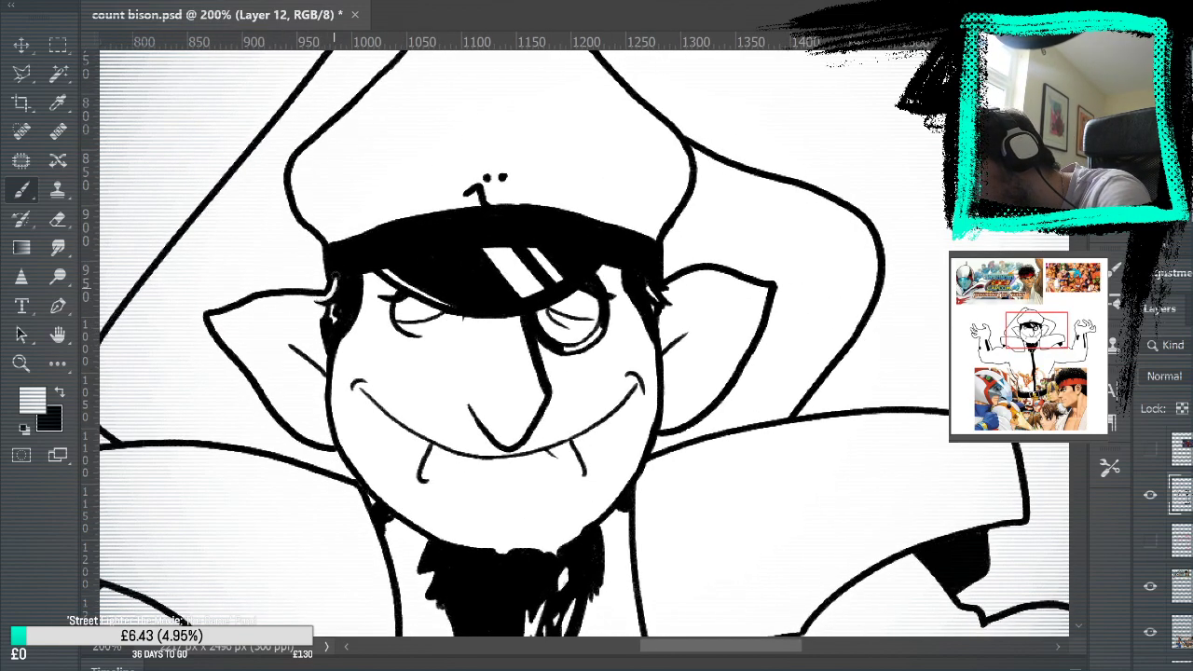
pyautogui.moveTo(879, 434)
pyautogui.mouseDown()
pyautogui.moveTo(905, 543)
pyautogui.moveTo(882, 435)
pyautogui.mouseUp()
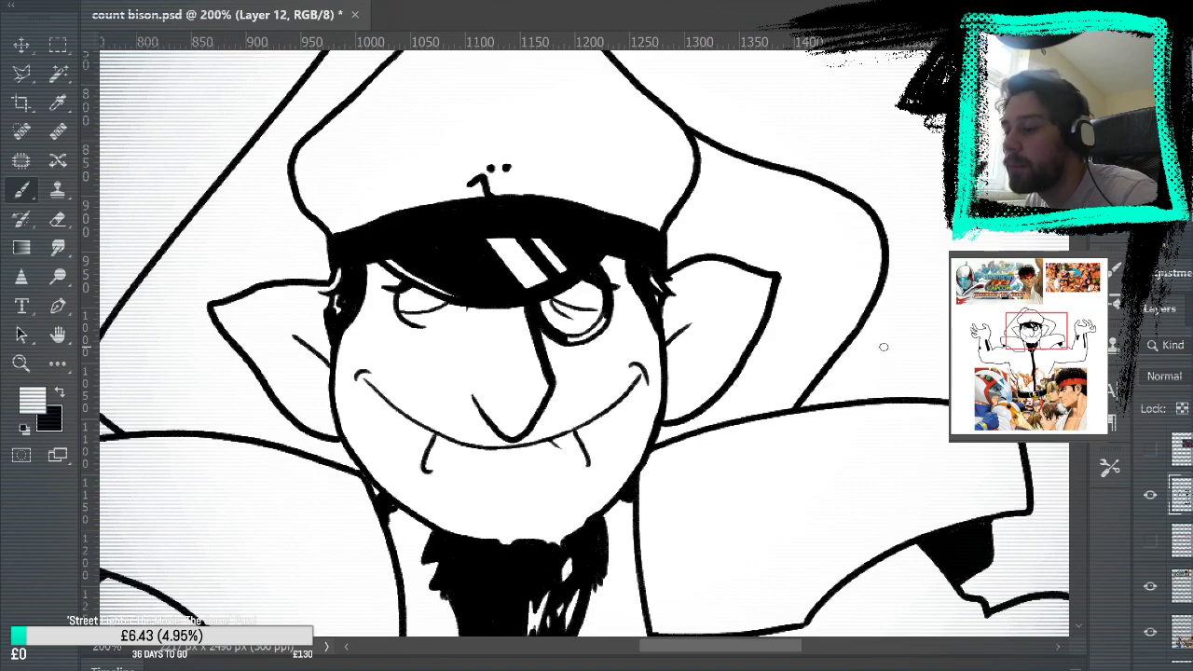
pyautogui.click(56, 395)
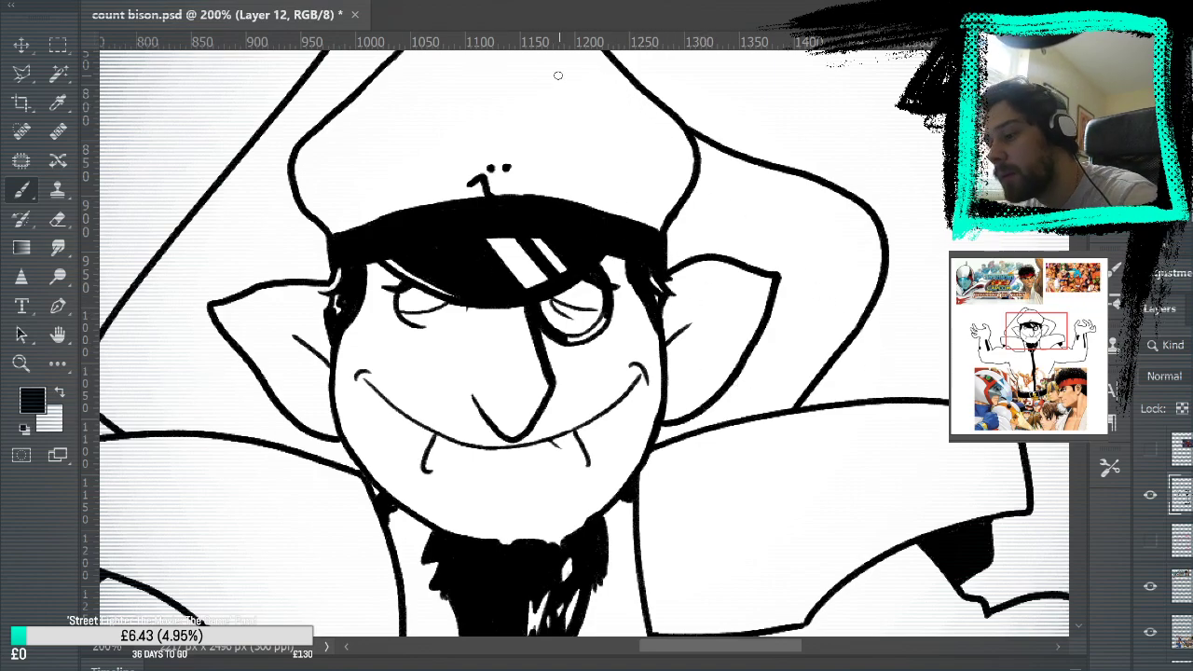
pyautogui.click(54, 394)
pyautogui.moveTo(868, 428); pyautogui.dragTo(906, 271)
pyautogui.moveTo(914, 394)
pyautogui.mouseDown()
pyautogui.moveTo(924, 482)
pyautogui.moveTo(839, 336)
pyautogui.moveTo(975, 562)
pyautogui.mouseUp()
pyautogui.moveTo(882, 543)
pyautogui.mouseDown()
pyautogui.moveTo(858, 530)
pyautogui.moveTo(988, 529)
pyautogui.mouseUp()
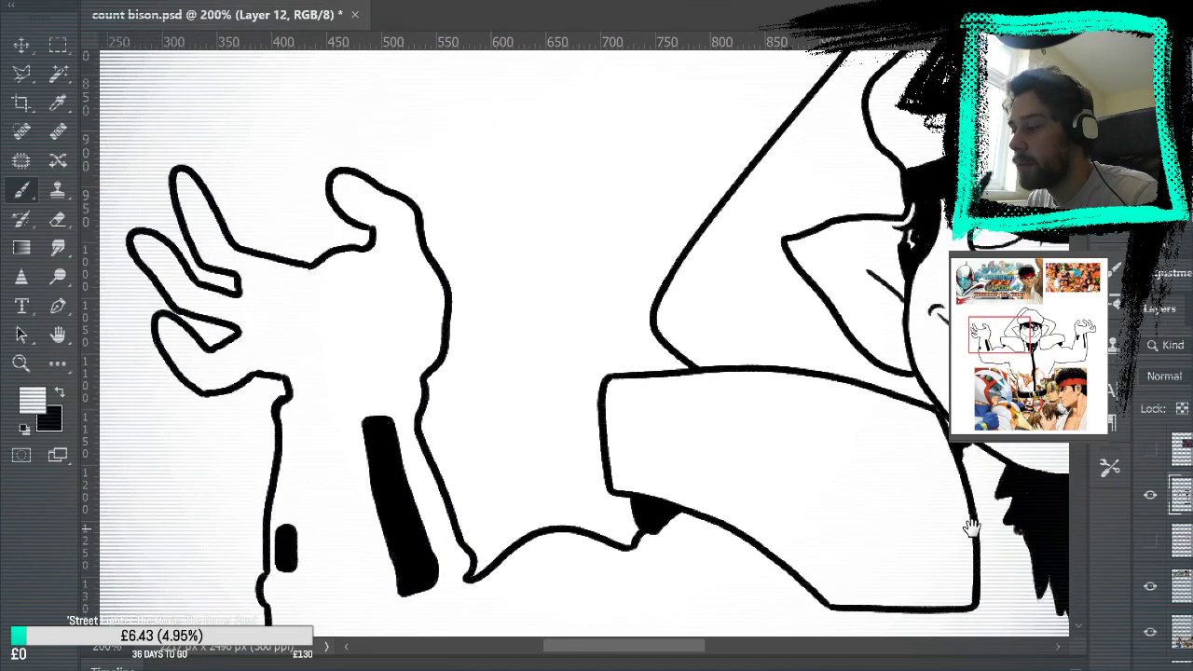
pyautogui.moveTo(930, 506); pyautogui.dragTo(773, 382)
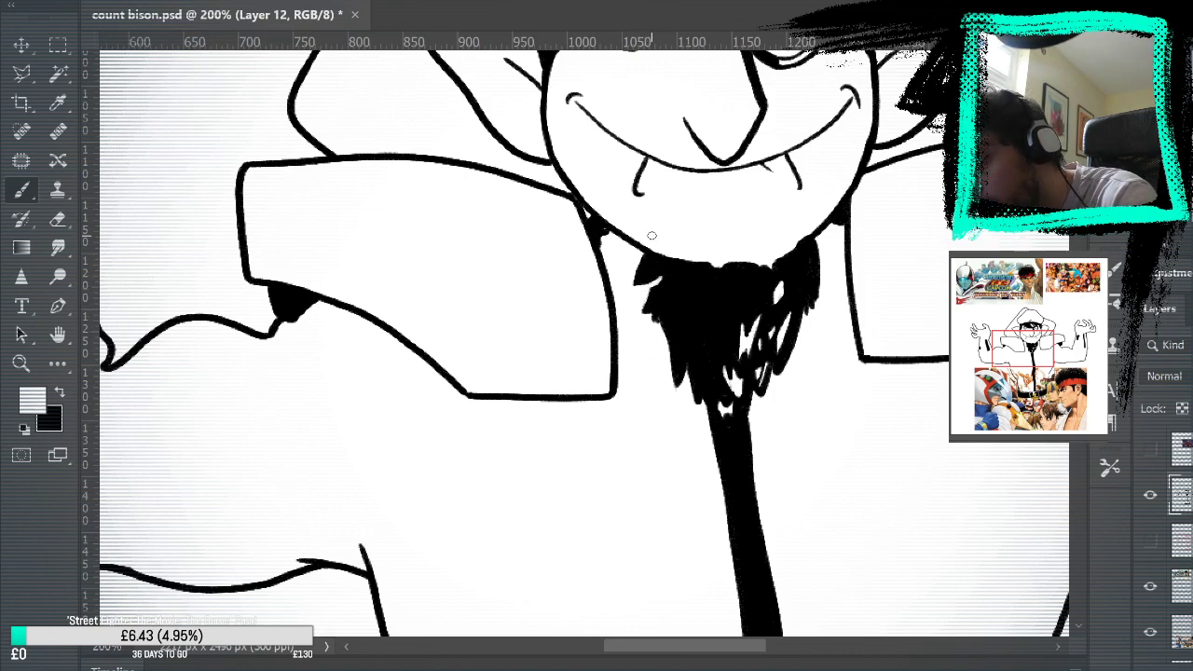
# Touch up the jagged left edge of the goatee with small black and white brush strokes.
pyautogui.press('x')
pyautogui.moveTo(652, 277)
pyautogui.mouseDown()
pyautogui.moveTo(653, 297)
pyautogui.moveTo(661, 287)
pyautogui.mouseUp()
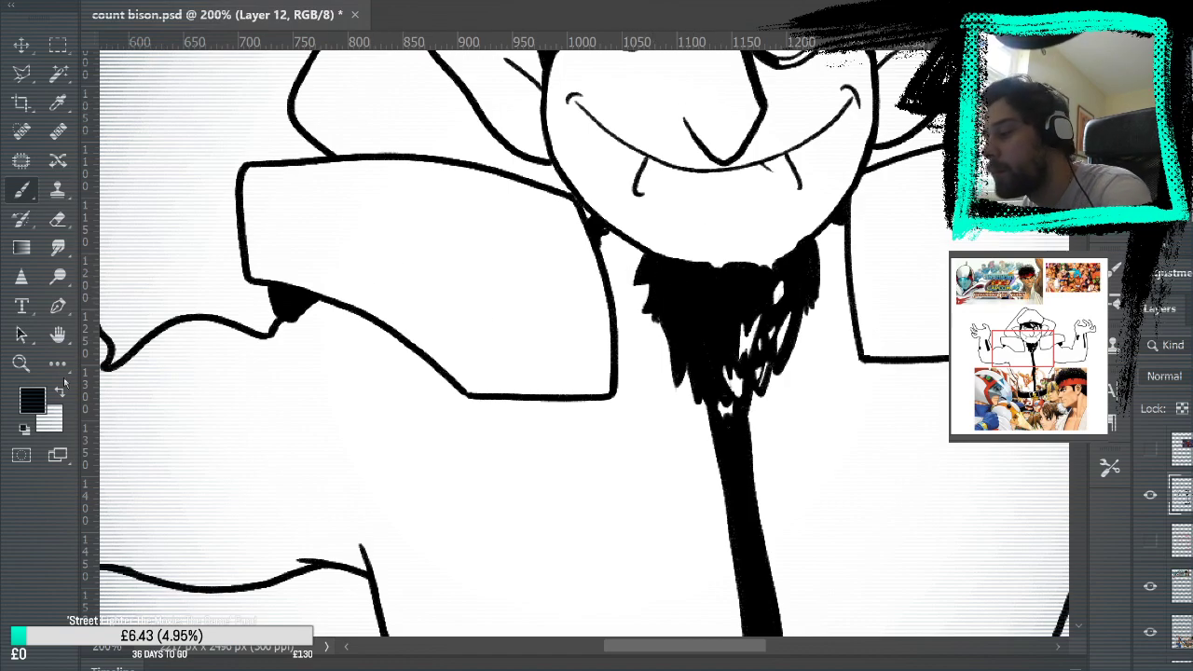
pyautogui.press('x')
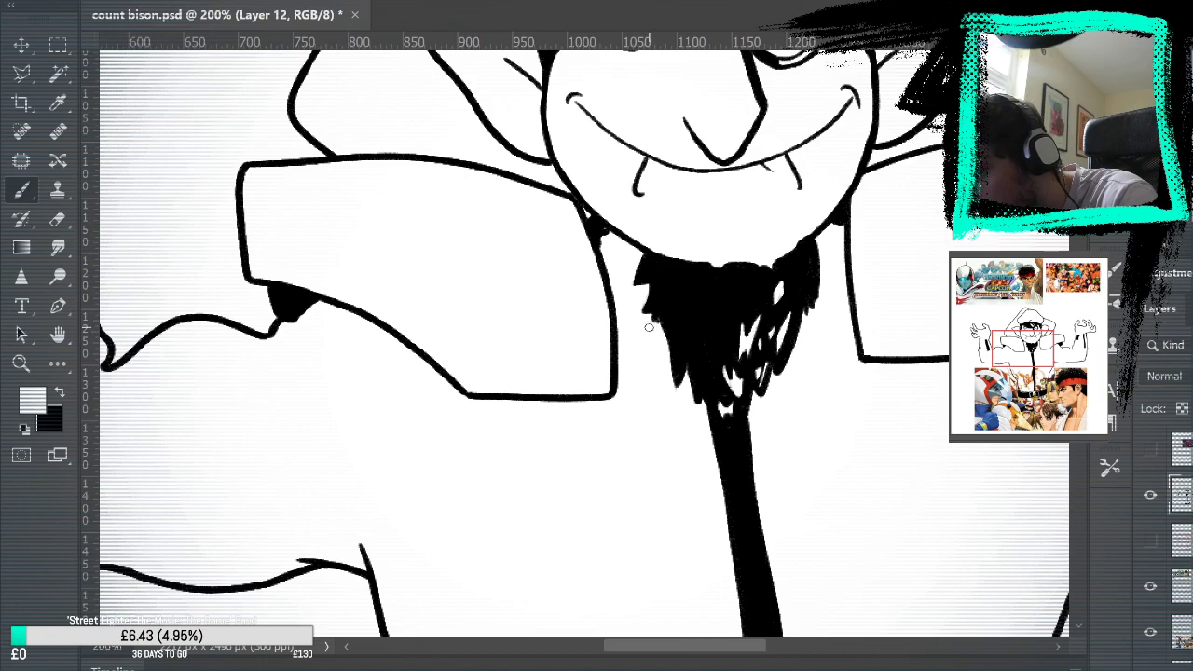
pyautogui.press('x')
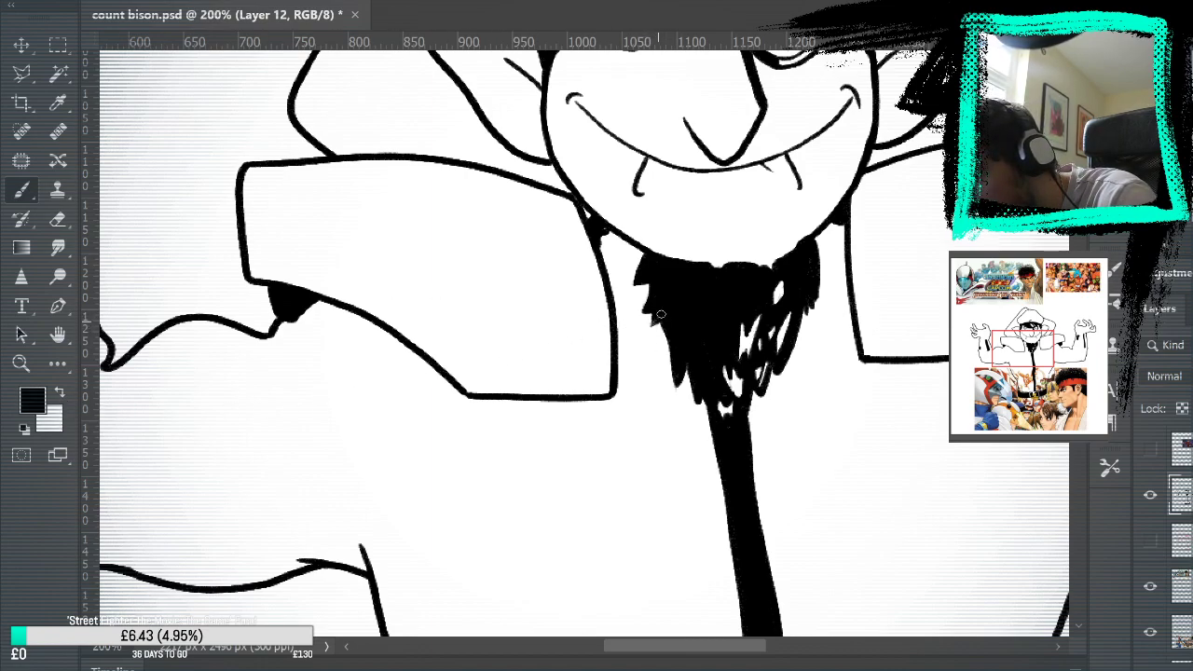
pyautogui.moveTo(675, 369); pyautogui.dragTo(677, 392)
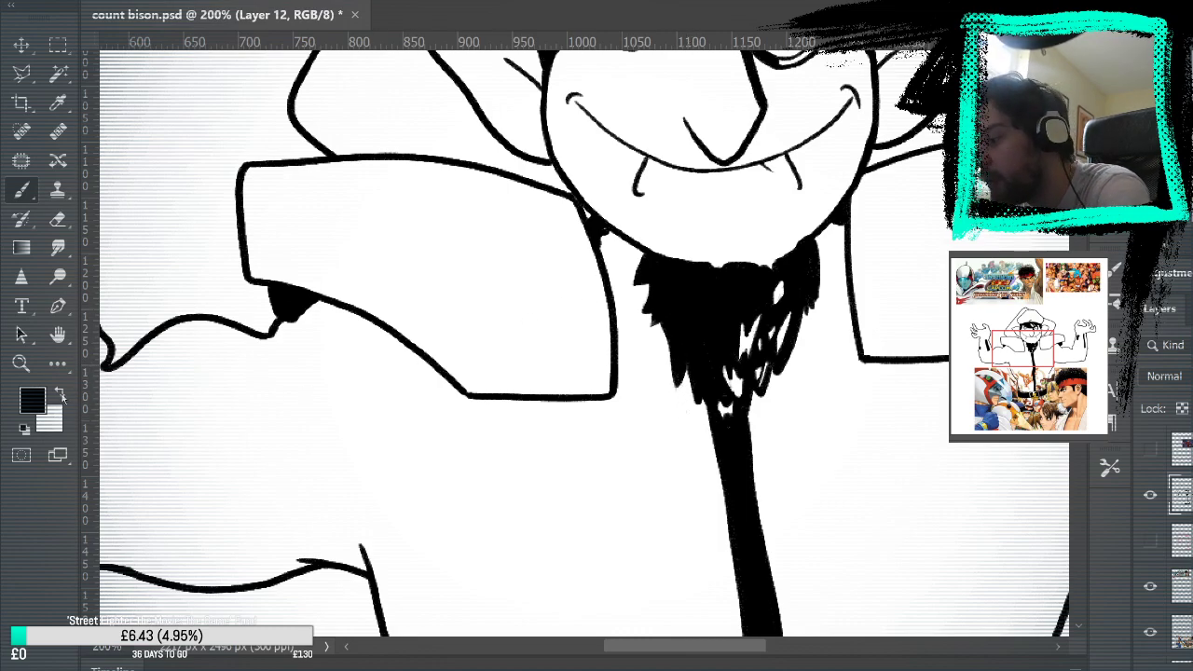
pyautogui.press('x')
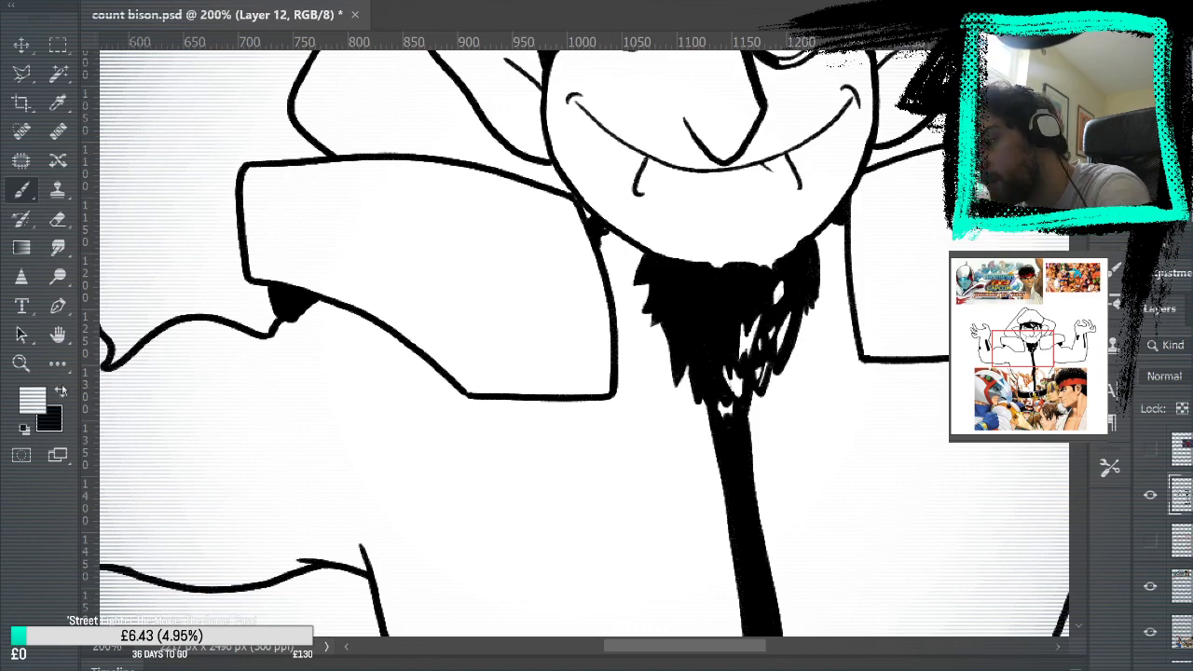
pyautogui.press('x')
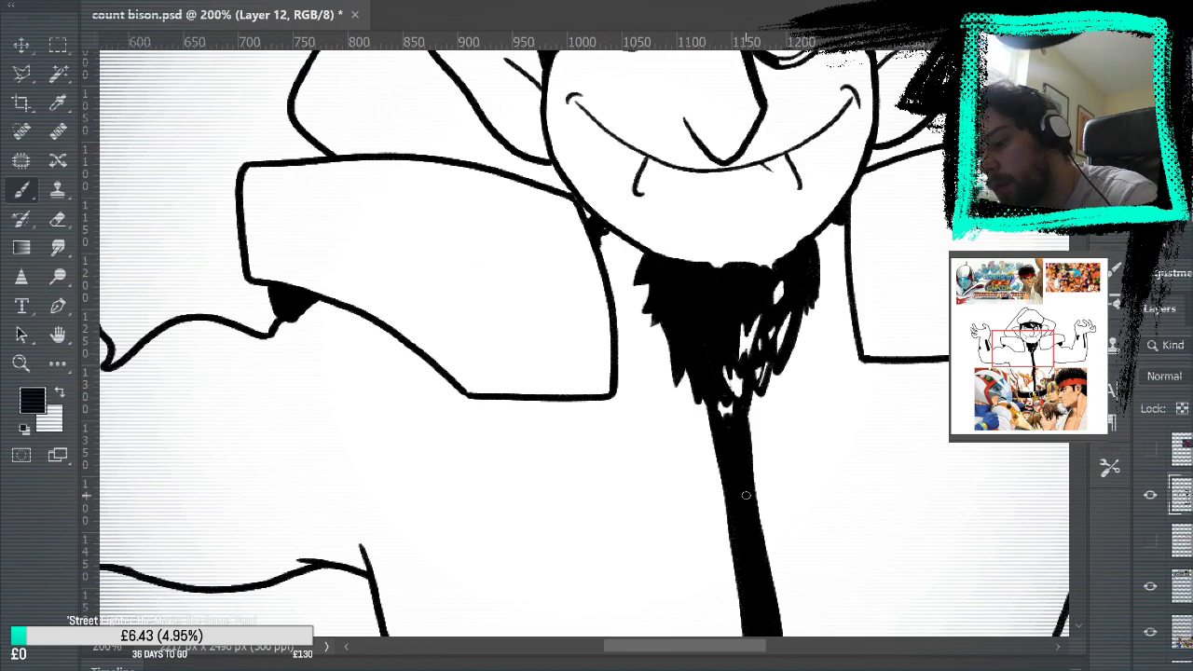
pyautogui.moveTo(805, 492); pyautogui.dragTo(791, 463)
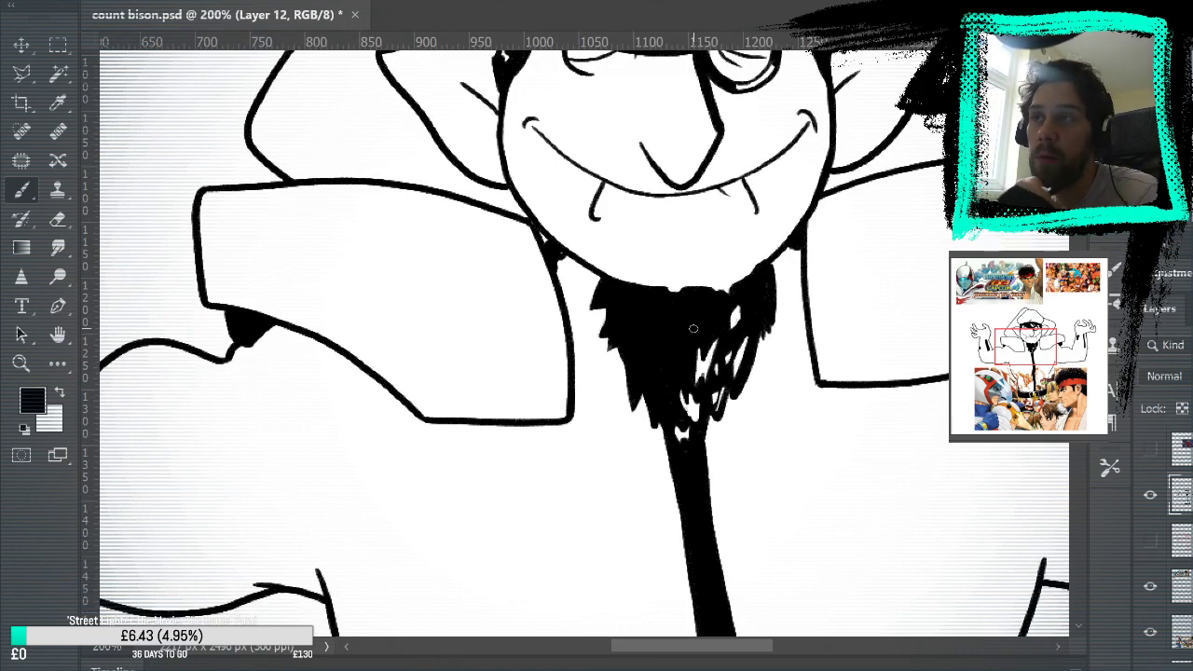
pyautogui.moveTo(785, 518)
pyautogui.mouseDown()
pyautogui.moveTo(786, 430)
pyautogui.moveTo(832, 492)
pyautogui.mouseUp()
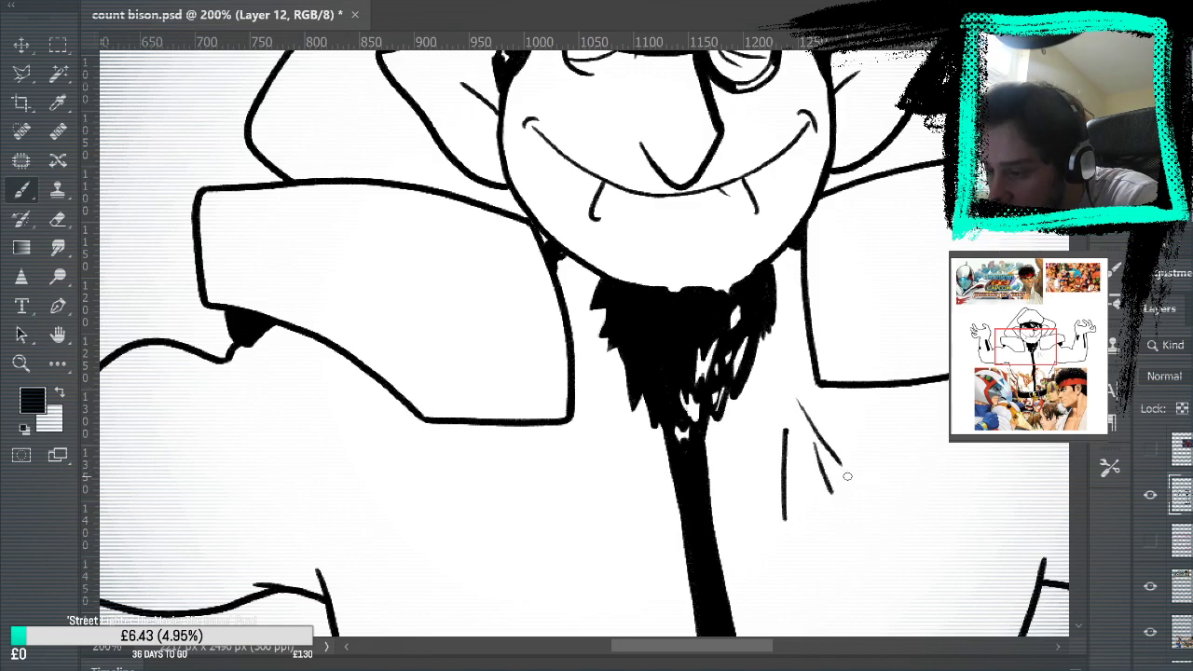
pyautogui.hotkey('ctrl', 'alt', 'z')
pyautogui.hotkey('ctrl', 'alt', 'z')
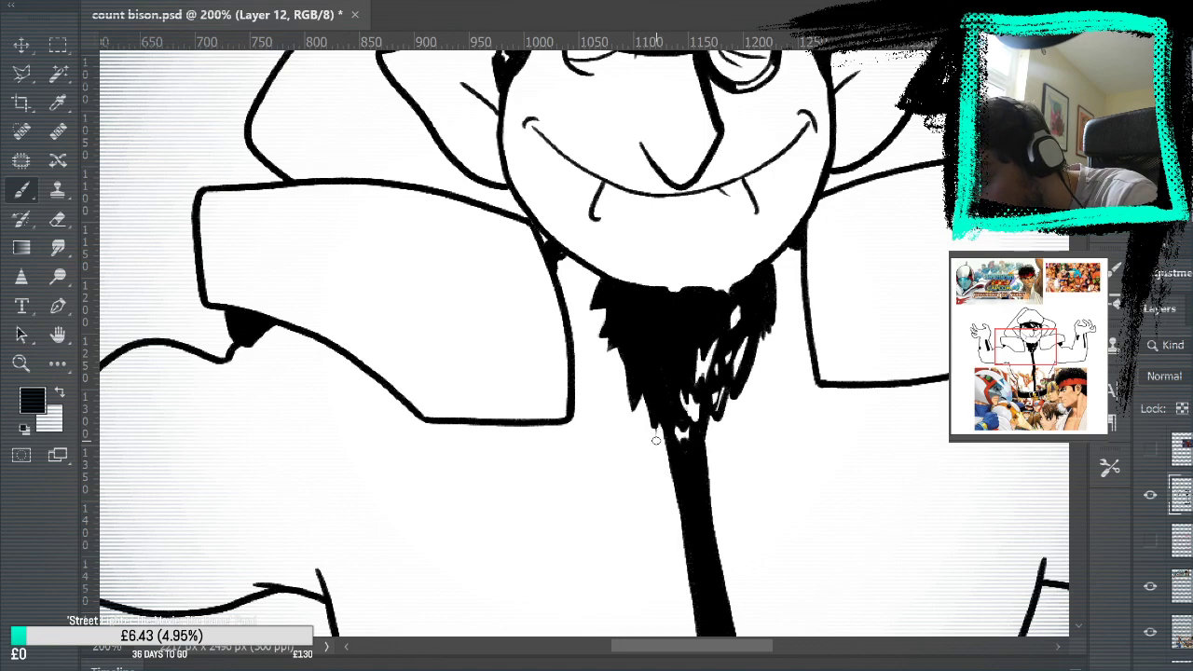
# Add pointed black hair tufts along the goatee's lower left and lower right edges, sharpening them with white strokes.
pyautogui.moveTo(645, 388); pyautogui.dragTo(659, 436)
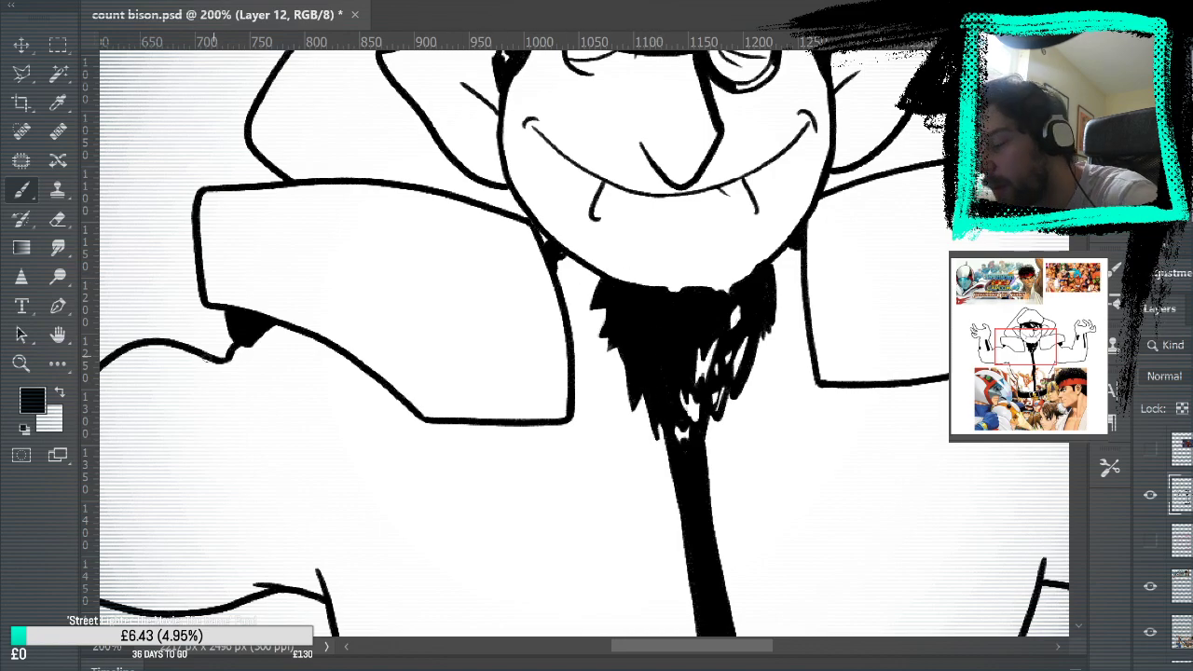
pyautogui.press('x')
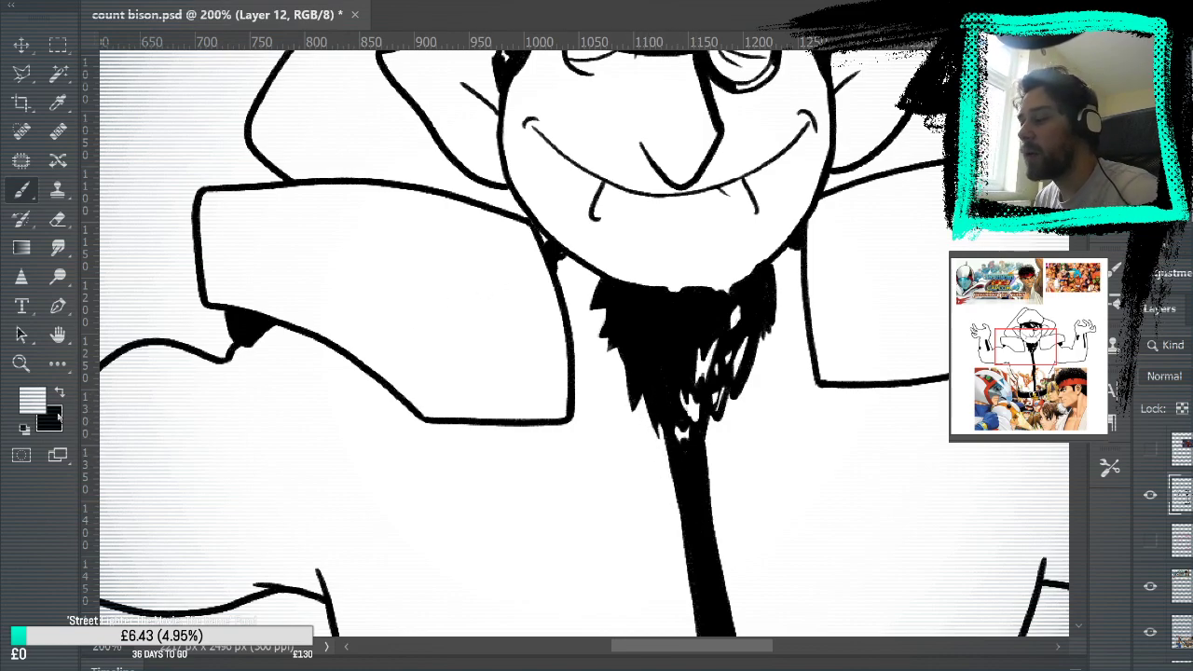
pyautogui.press('x')
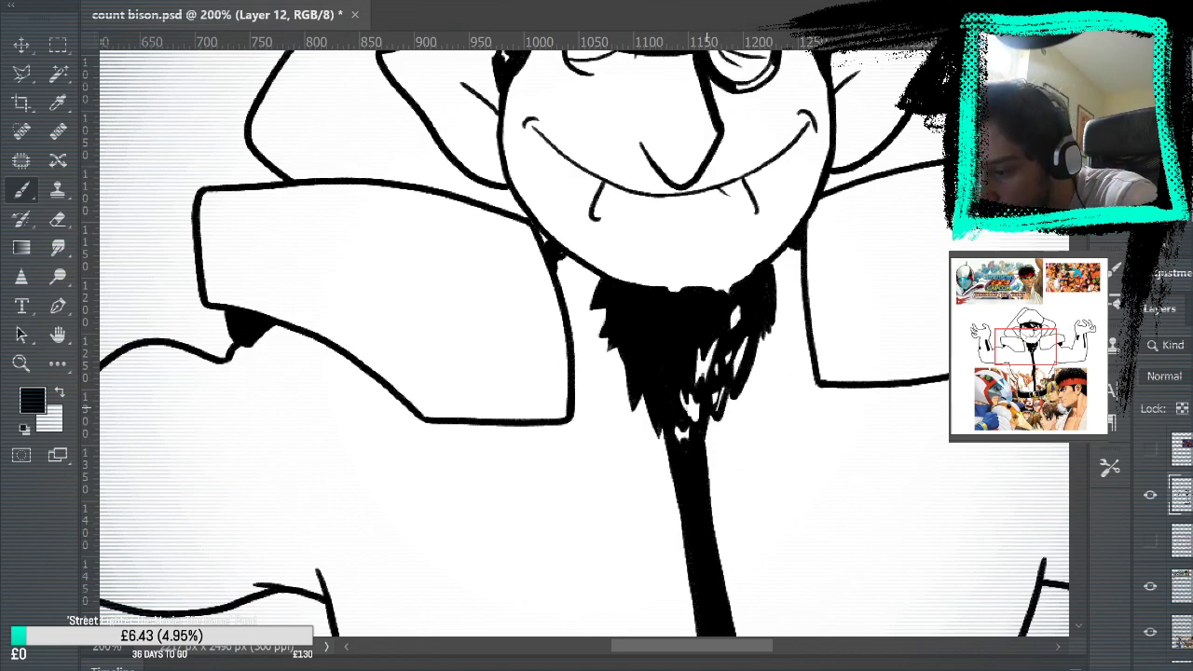
pyautogui.moveTo(724, 426)
pyautogui.mouseDown()
pyautogui.moveTo(727, 399)
pyautogui.moveTo(720, 427)
pyautogui.mouseUp()
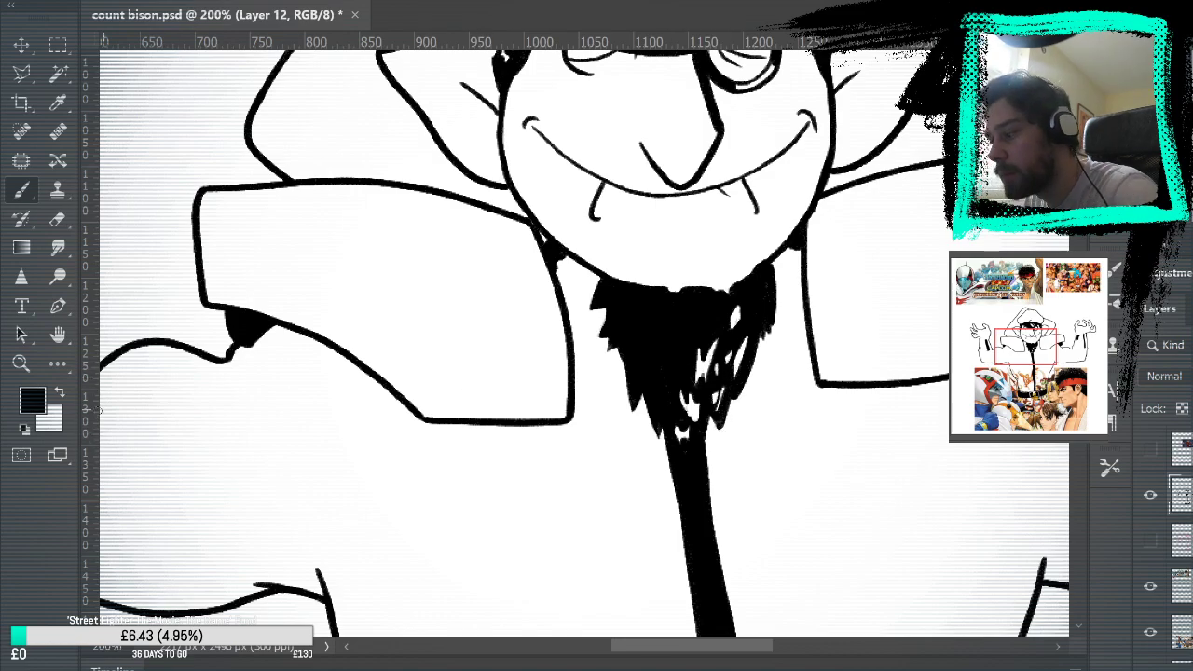
pyautogui.press('x')
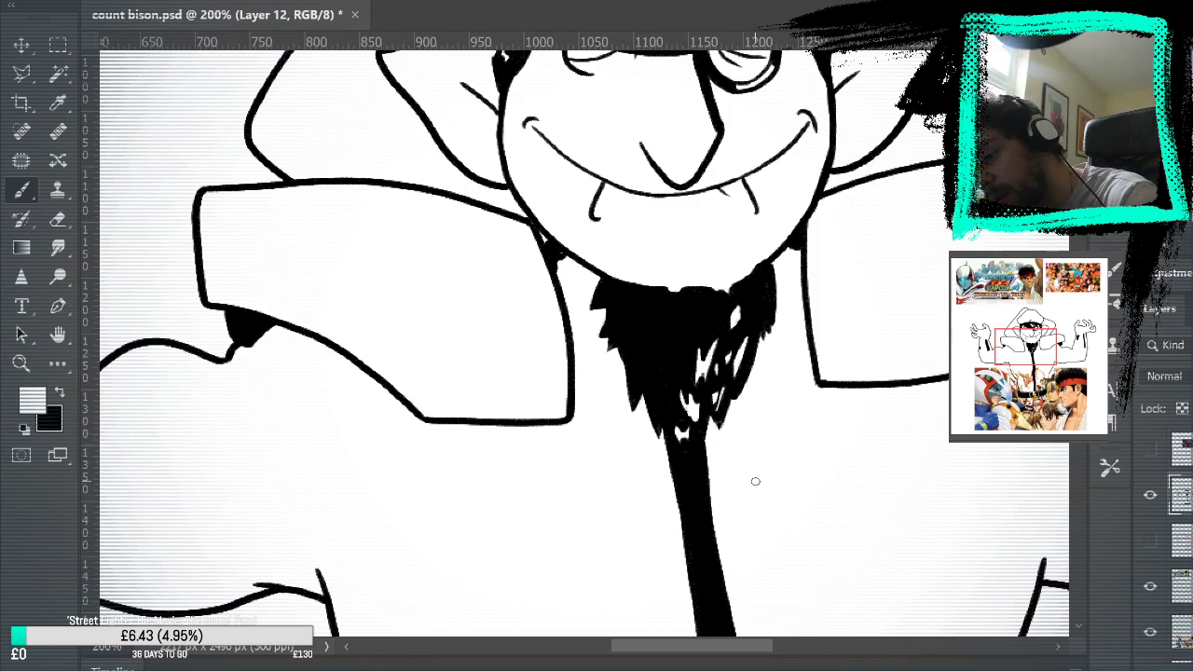
pyautogui.press('x')
pyautogui.moveTo(742, 386)
pyautogui.mouseDown()
pyautogui.moveTo(765, 304)
pyautogui.moveTo(743, 412)
pyautogui.mouseUp()
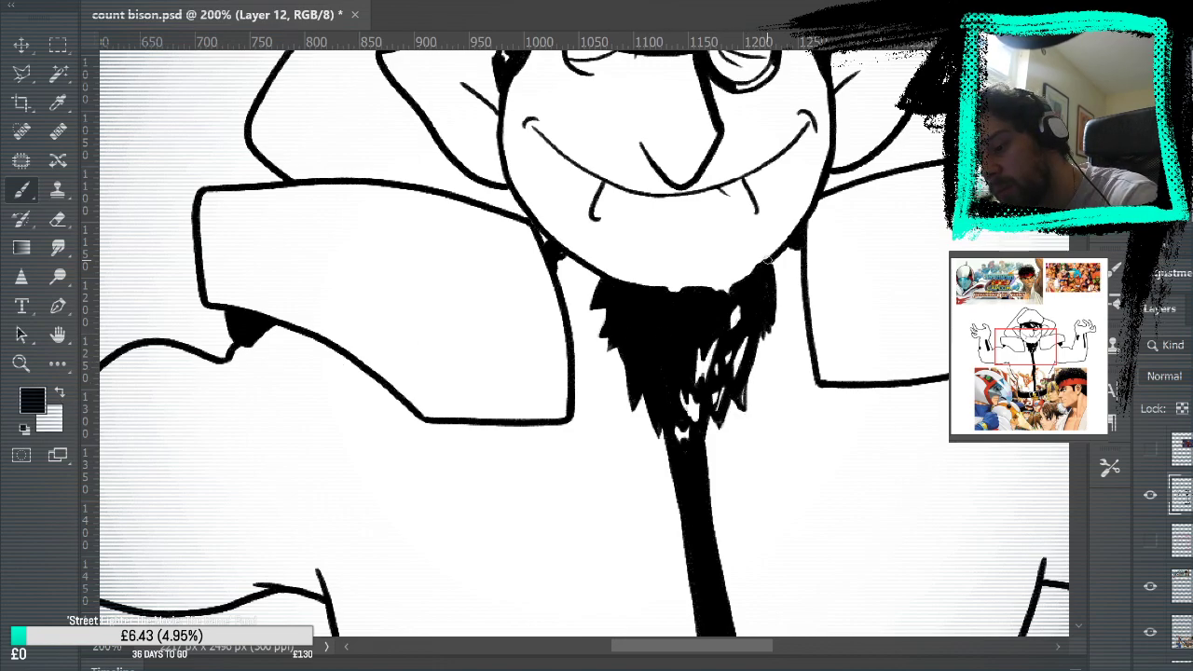
pyautogui.click(58, 395)
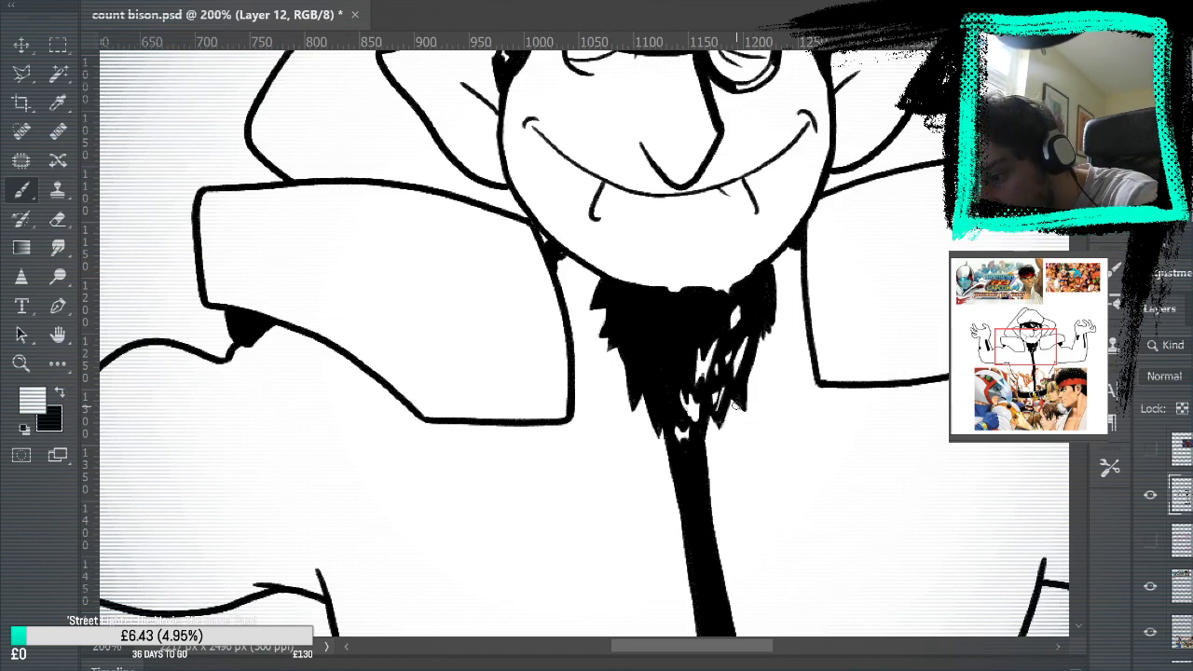
pyautogui.moveTo(746, 413); pyautogui.dragTo(750, 382)
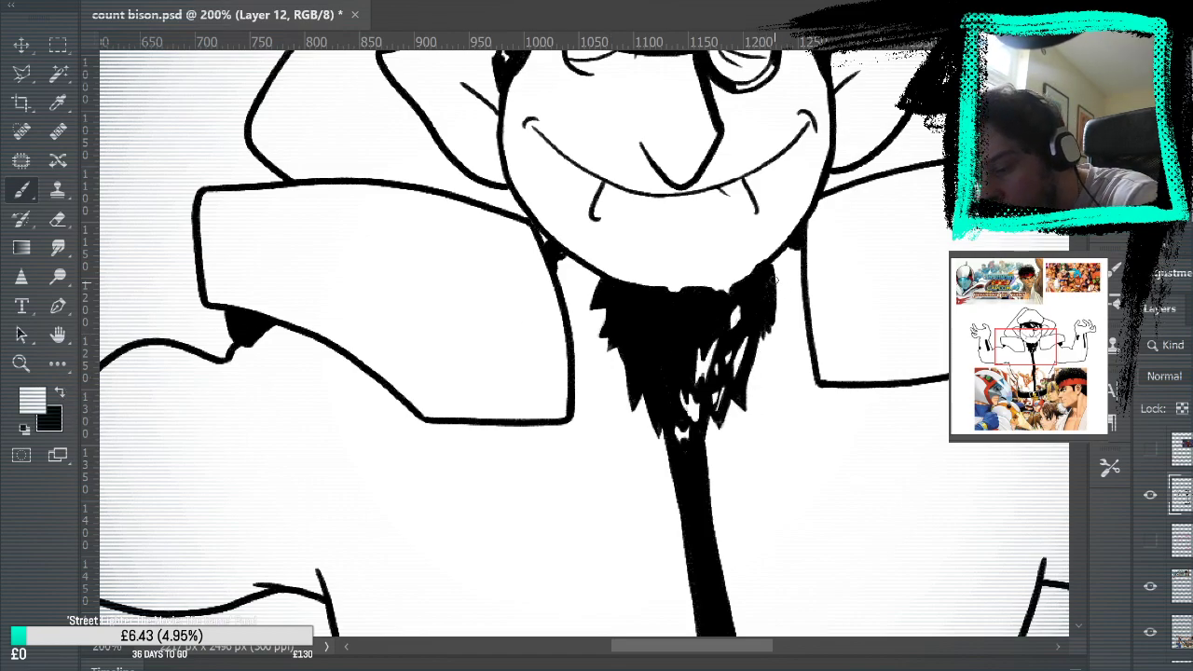
# Widen the goatee's upper right edge with black brush strokes and trim it into spiky tufts with white.
pyautogui.click(58, 396)
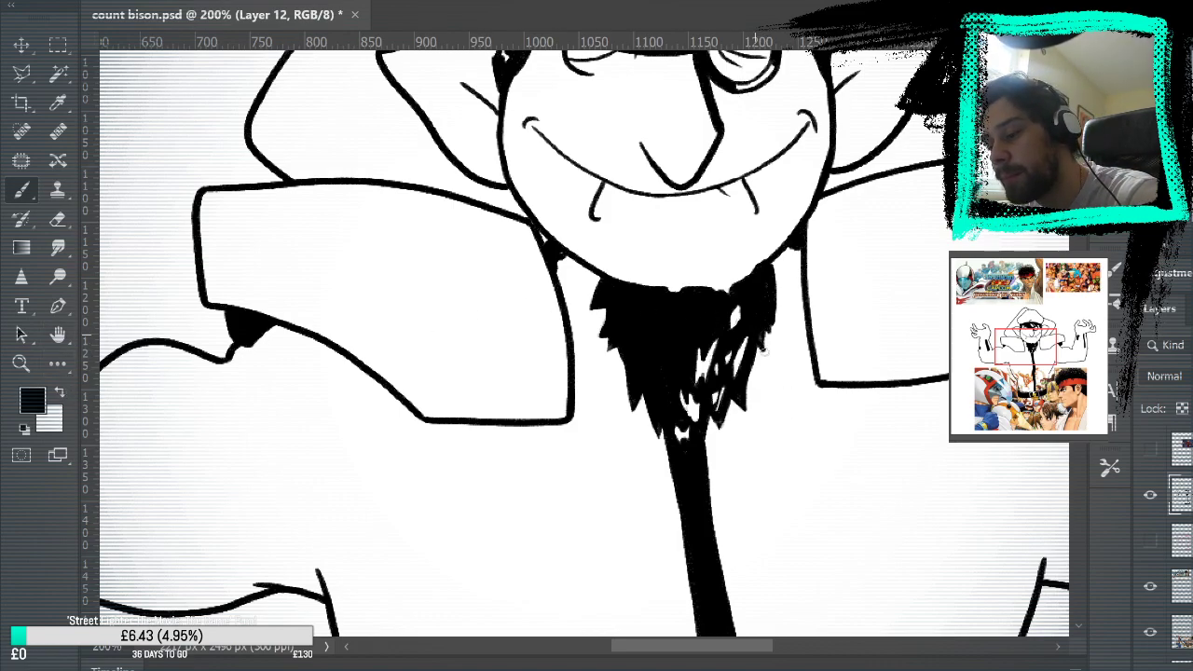
pyautogui.moveTo(772, 343)
pyautogui.mouseDown()
pyautogui.moveTo(777, 264)
pyautogui.moveTo(773, 334)
pyautogui.mouseUp()
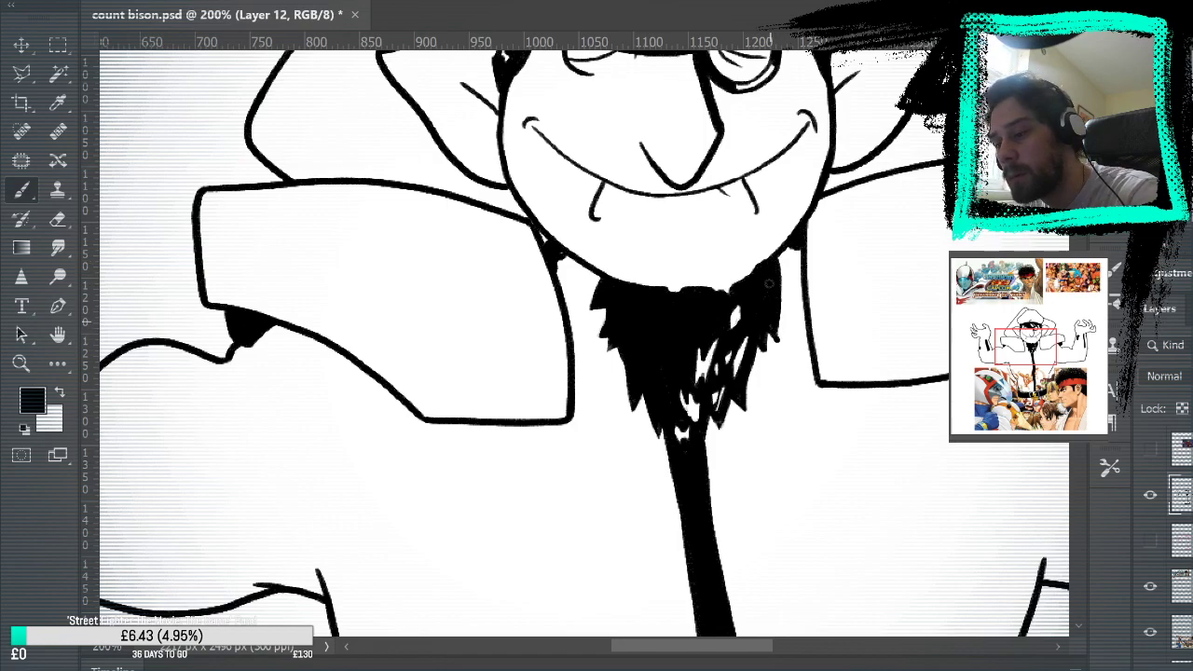
pyautogui.press('x')
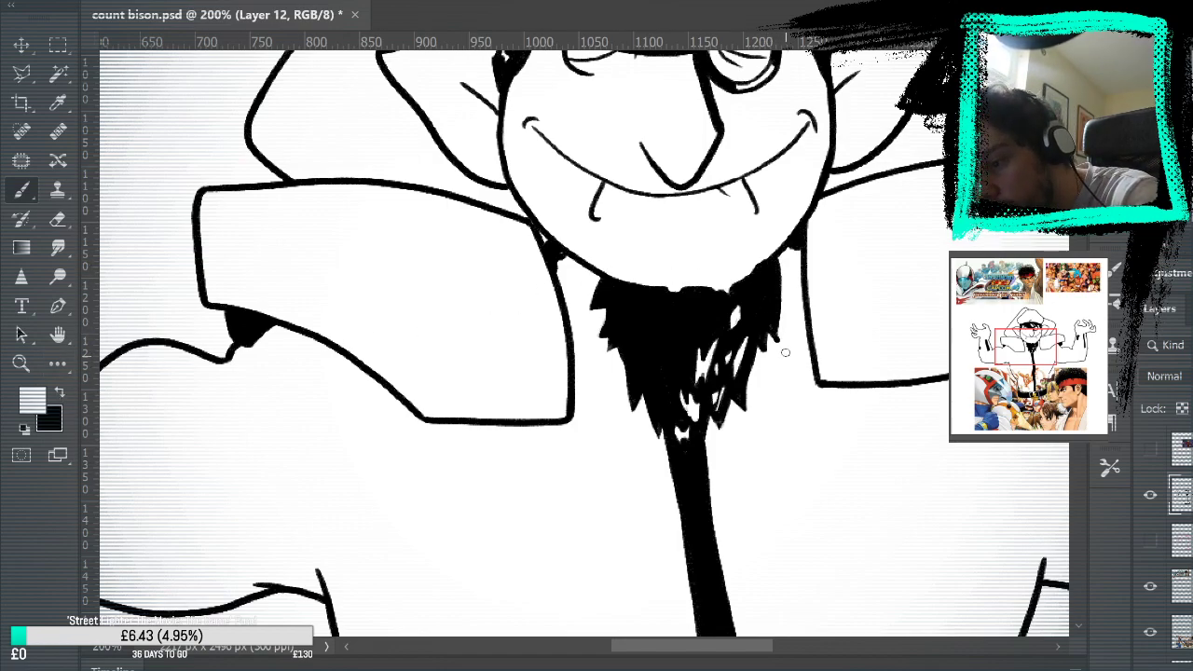
pyautogui.moveTo(778, 341); pyautogui.dragTo(784, 263)
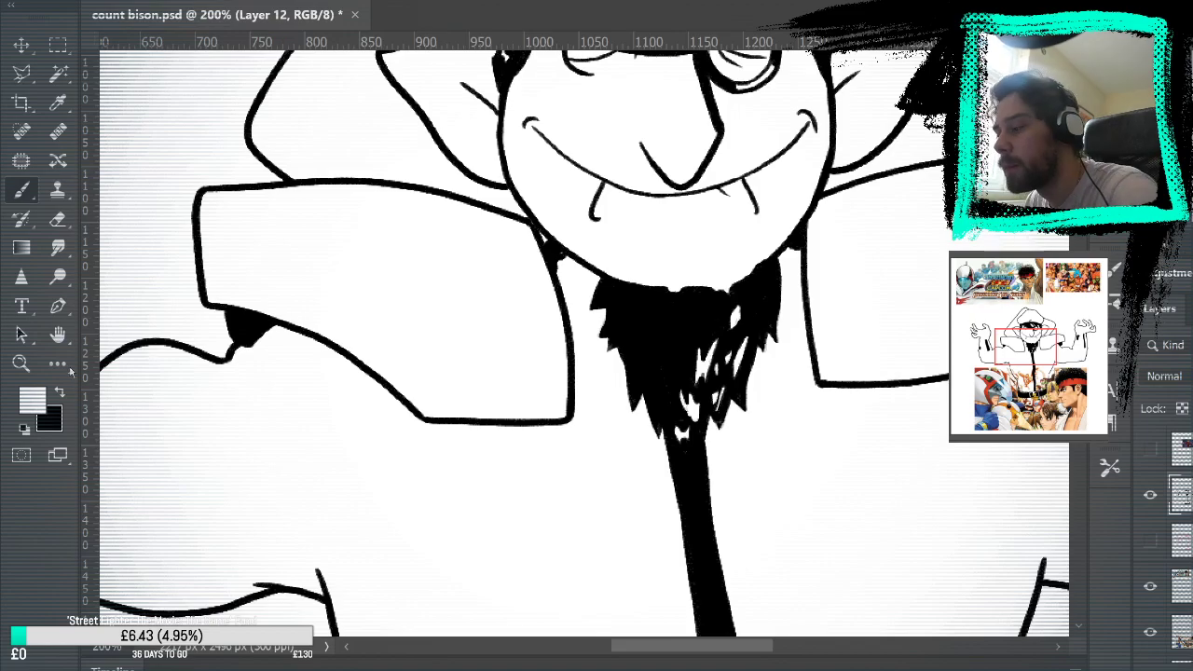
pyautogui.press('x')
# Refine the white hair-strand gaps inside the goatee's lower half and tip with small black and white brush strokes.
pyautogui.moveTo(802, 272)
pyautogui.mouseDown()
pyautogui.moveTo(724, 453)
pyautogui.moveTo(724, 341)
pyautogui.moveTo(759, 495)
pyautogui.moveTo(842, 243)
pyautogui.moveTo(843, 270)
pyautogui.mouseUp()
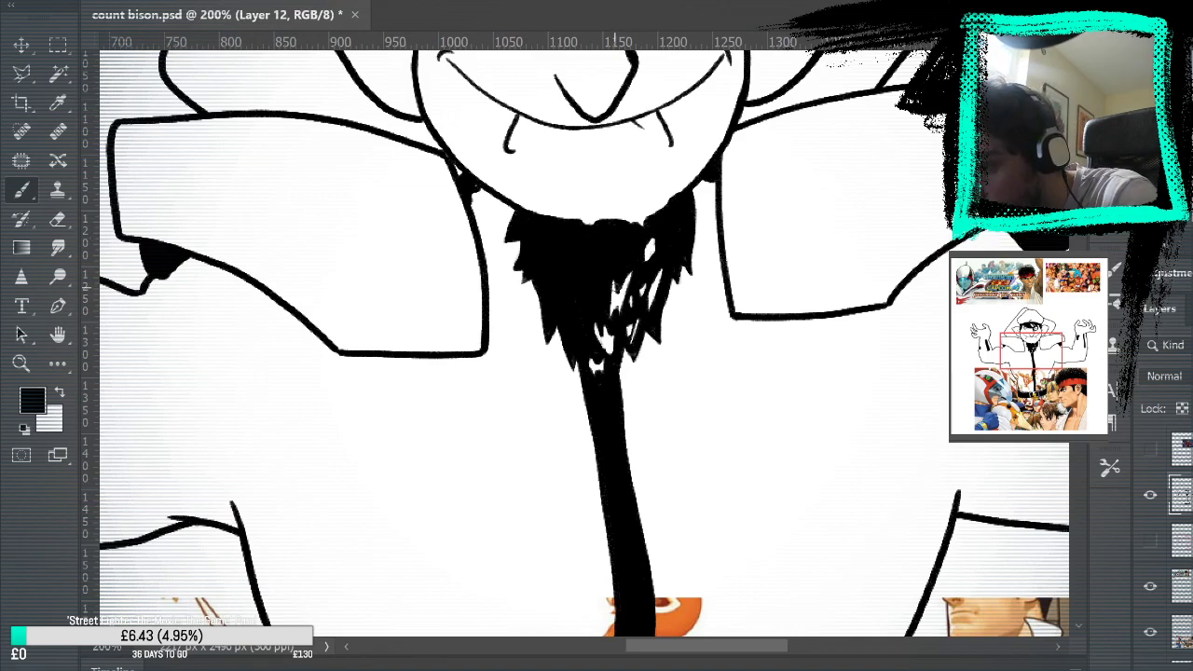
pyautogui.moveTo(615, 294); pyautogui.dragTo(629, 262)
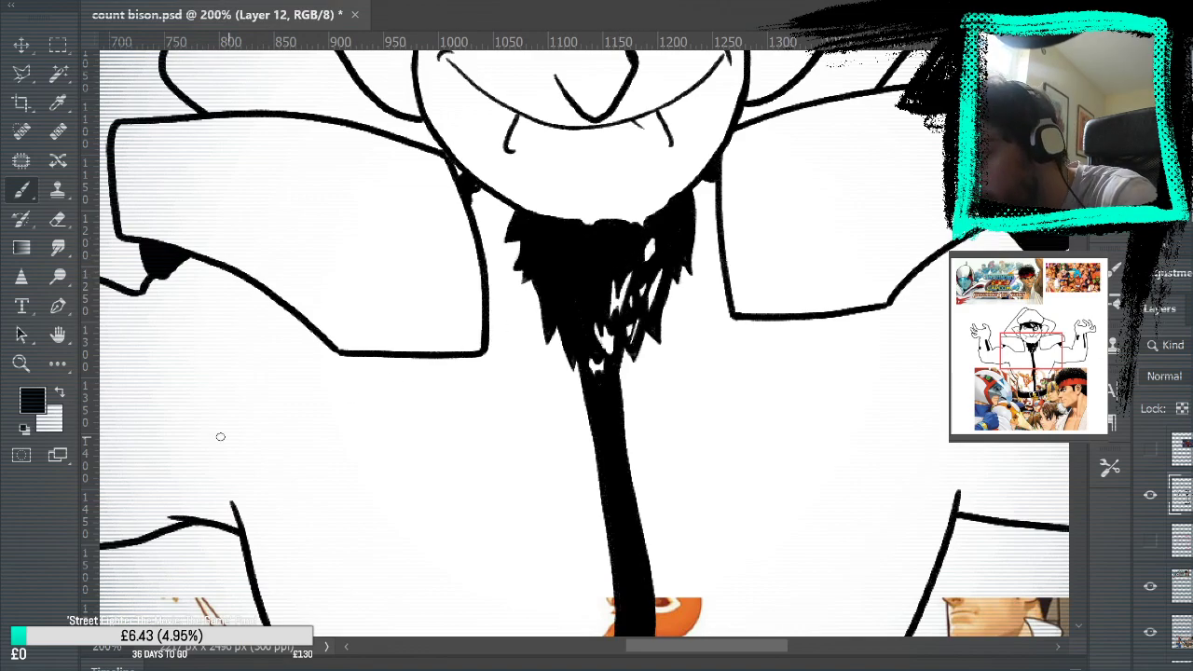
pyautogui.press('x')
pyautogui.moveTo(614, 287); pyautogui.dragTo(617, 295)
pyautogui.hotkey('ctrl', 'z')
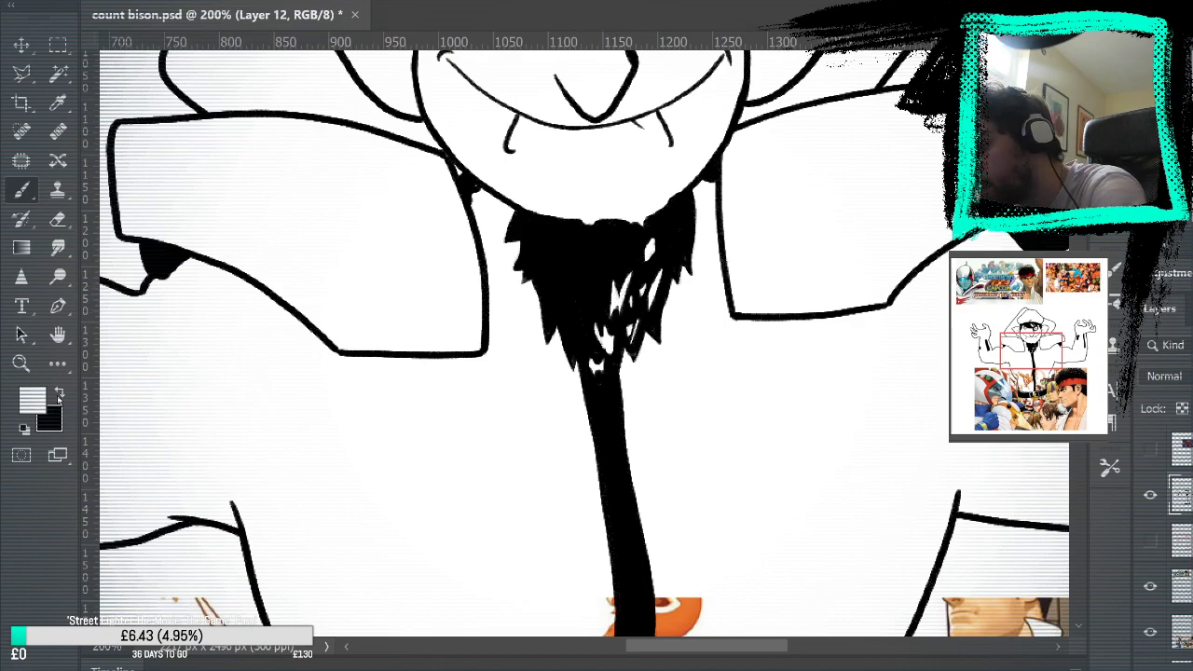
pyautogui.press('x')
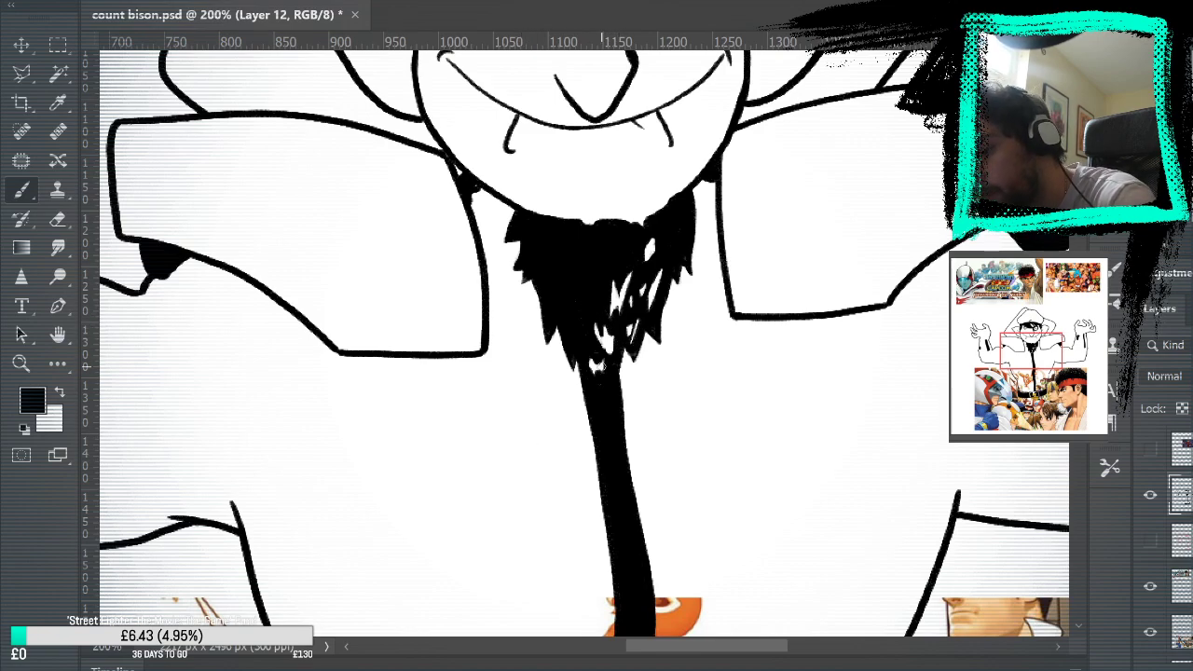
pyautogui.moveTo(615, 368); pyautogui.dragTo(616, 333)
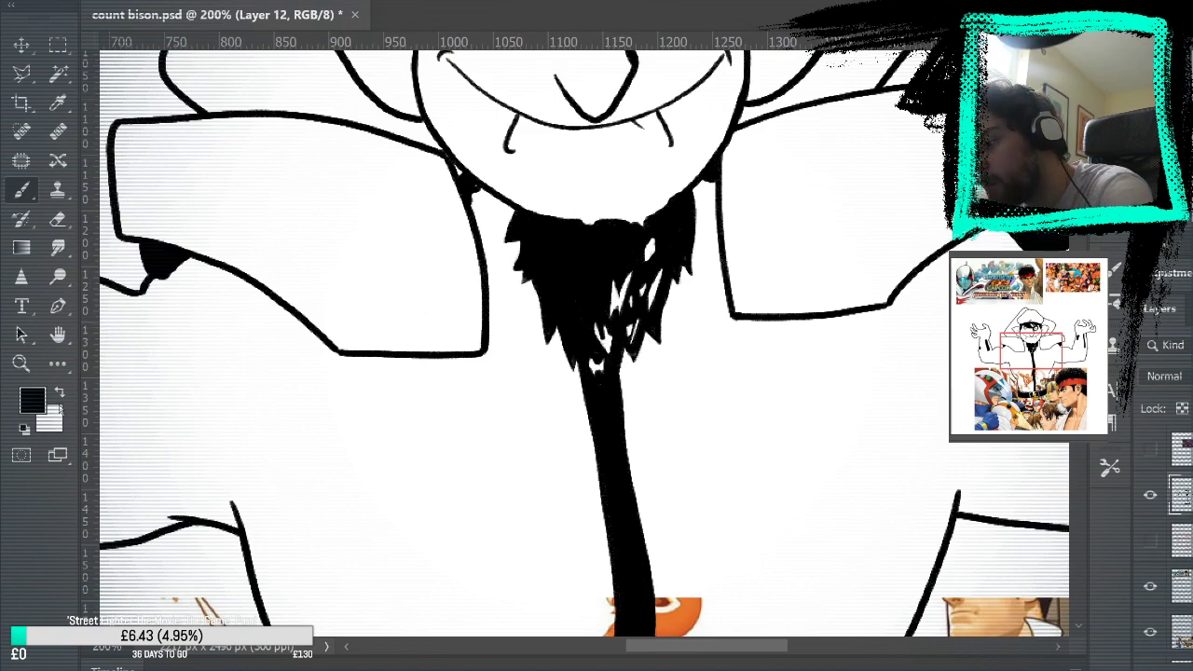
pyautogui.press('x')
pyautogui.moveTo(599, 332)
pyautogui.mouseDown()
pyautogui.moveTo(619, 389)
pyautogui.moveTo(588, 347)
pyautogui.moveTo(598, 370)
pyautogui.moveTo(591, 351)
pyautogui.moveTo(585, 367)
pyautogui.moveTo(587, 333)
pyautogui.moveTo(587, 366)
pyautogui.moveTo(588, 337)
pyautogui.moveTo(597, 390)
pyautogui.mouseUp()
pyautogui.click(25, 428)
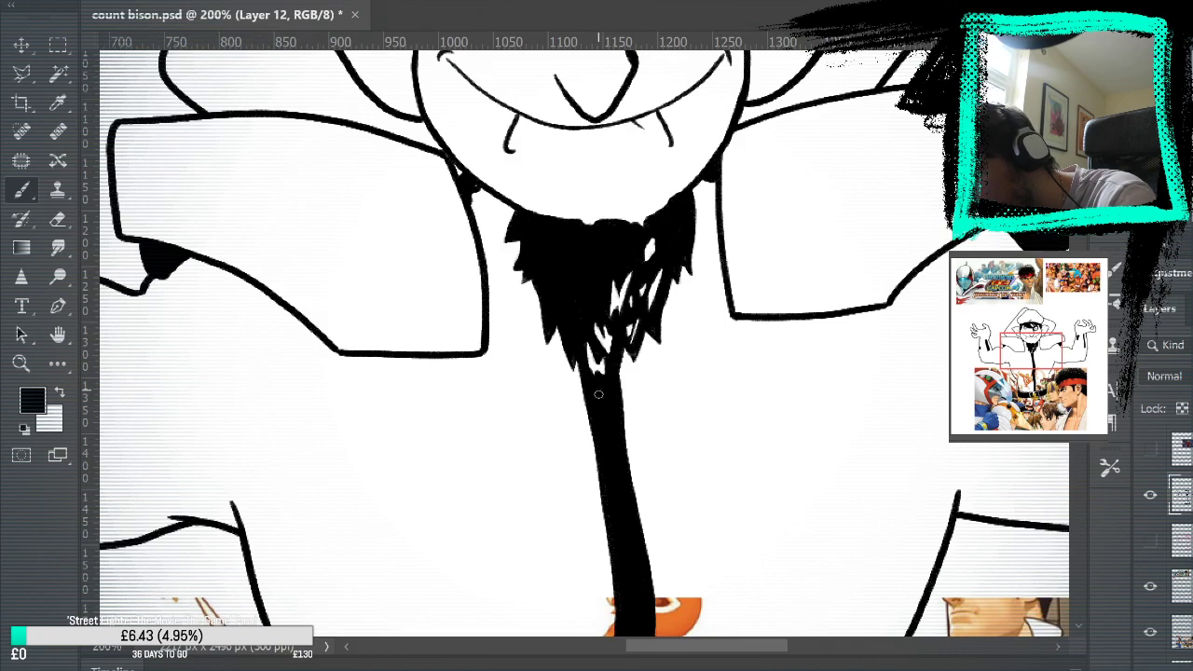
# Cut small white notches into the goatee's top edge below the chin and tidy them with black strokes.
pyautogui.scroll(3, 705, 279)
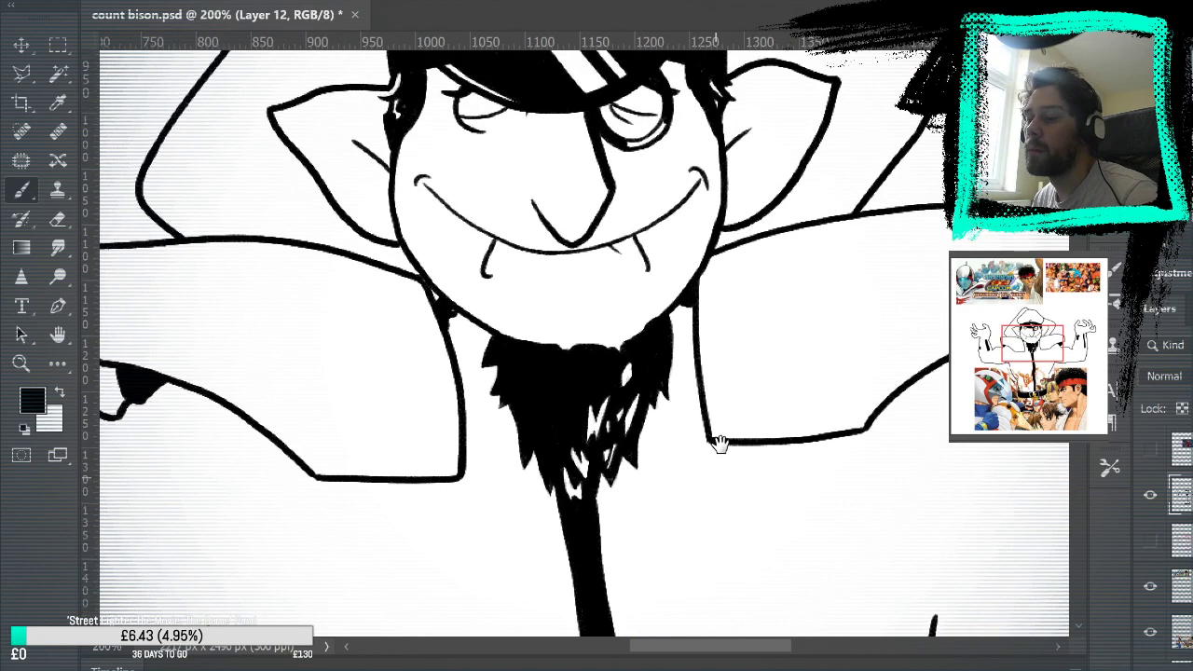
pyautogui.moveTo(628, 355); pyautogui.dragTo(631, 380)
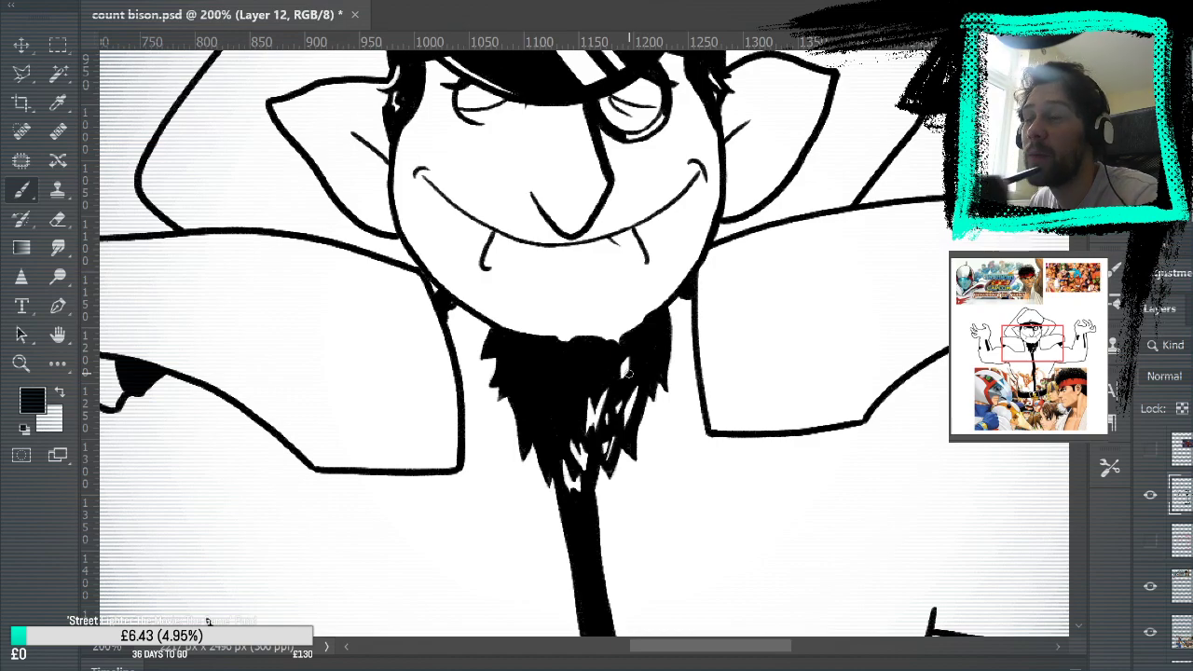
pyautogui.moveTo(717, 330); pyautogui.dragTo(706, 357)
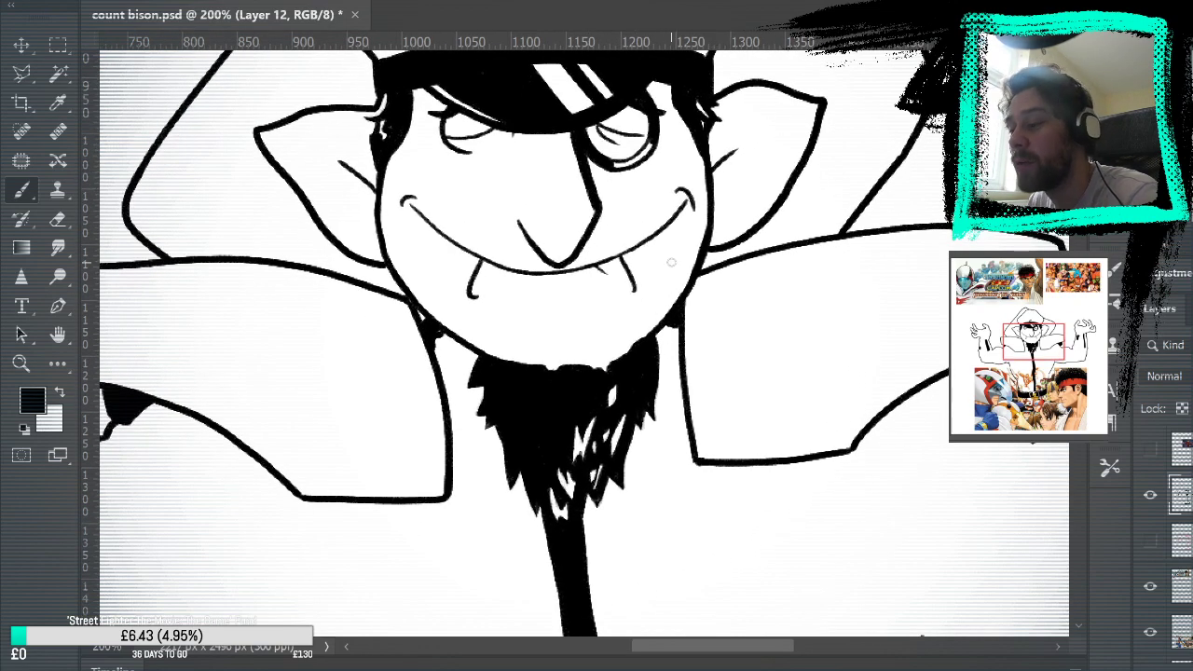
pyautogui.press('x')
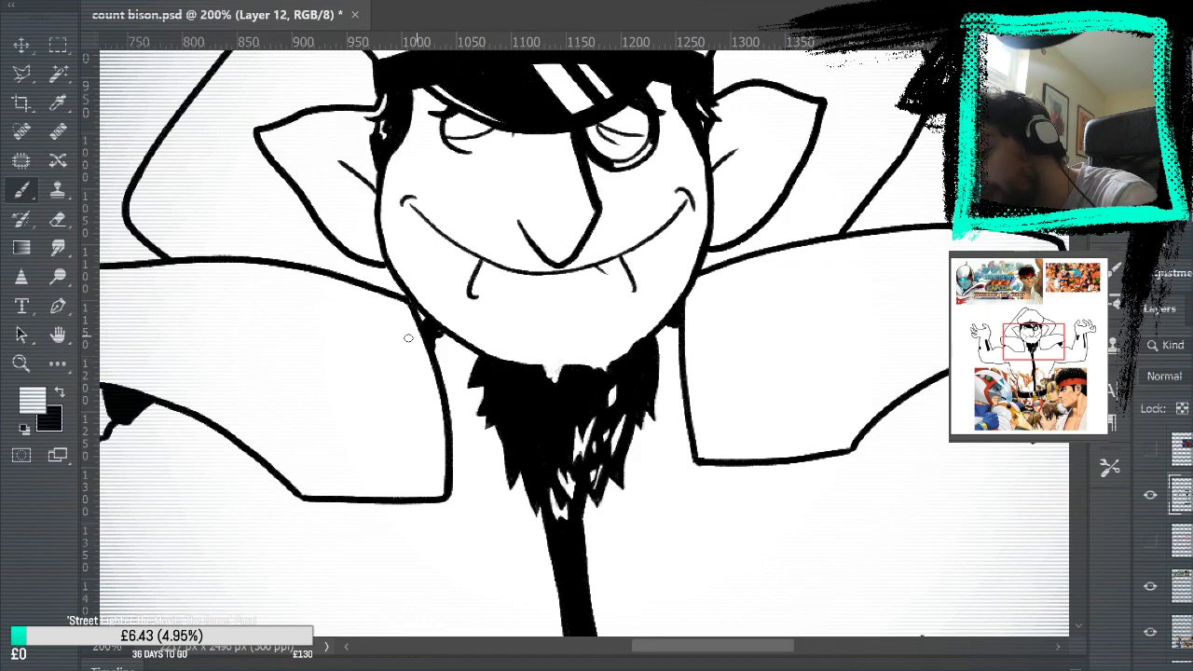
pyautogui.click(59, 394)
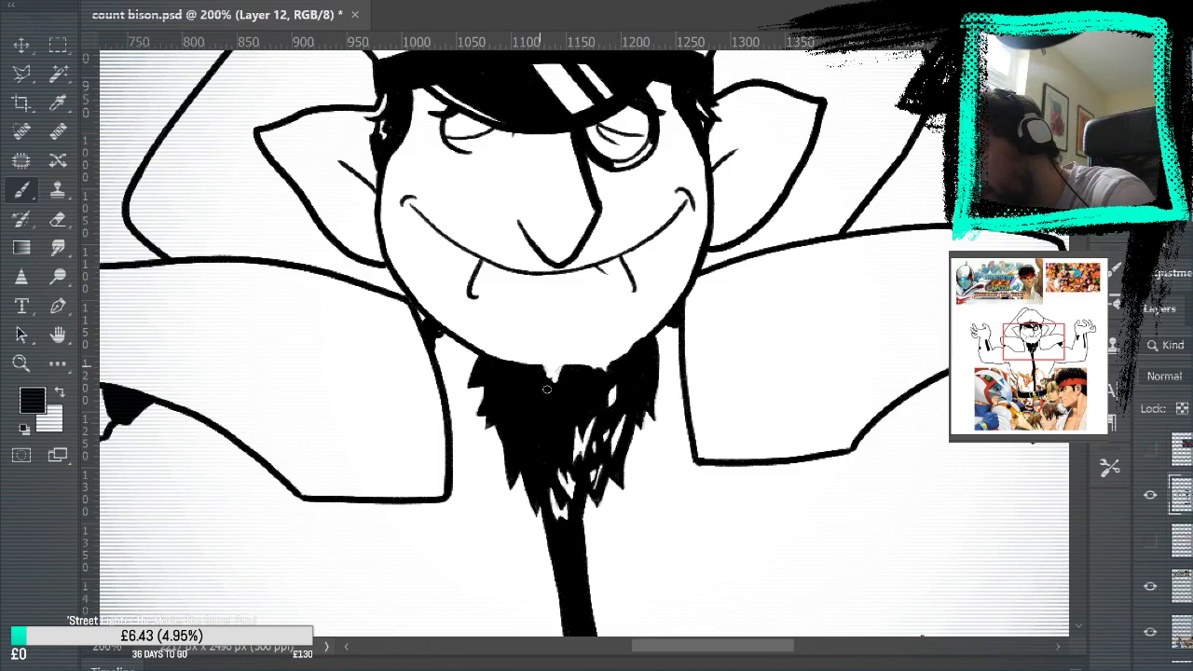
pyautogui.moveTo(548, 387)
pyautogui.mouseDown()
pyautogui.moveTo(565, 362)
pyautogui.moveTo(555, 401)
pyautogui.mouseUp()
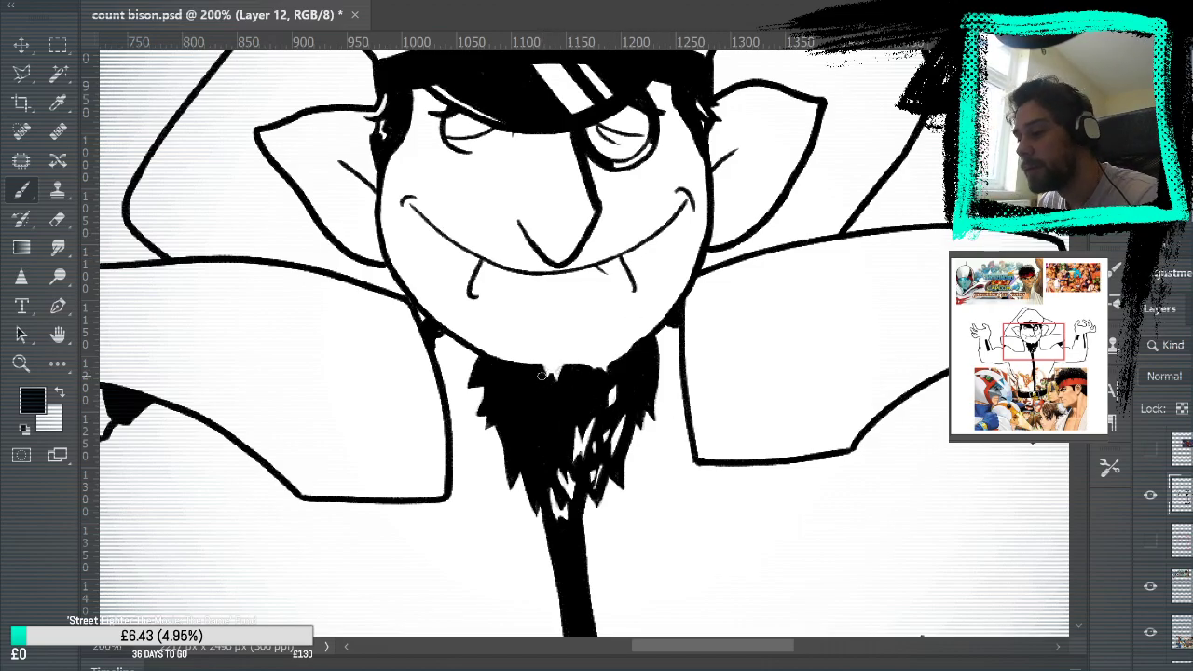
pyautogui.moveTo(753, 397)
pyautogui.mouseDown()
pyautogui.moveTo(812, 352)
pyautogui.moveTo(807, 413)
pyautogui.moveTo(807, 364)
pyautogui.mouseUp()
pyautogui.press('x')
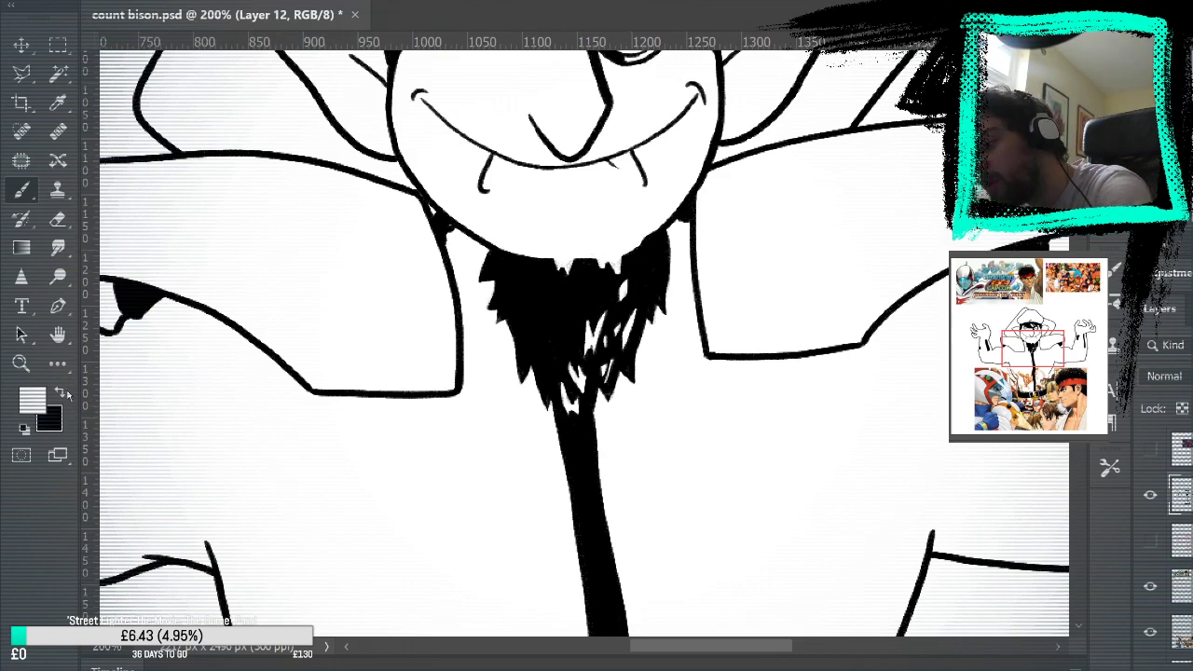
pyautogui.press('x')
pyautogui.moveTo(596, 269); pyautogui.dragTo(617, 280)
# Examine the inked face and goatee, briefly toggling the sketch layer for comparison.
pyautogui.moveTo(839, 307); pyautogui.dragTo(820, 434)
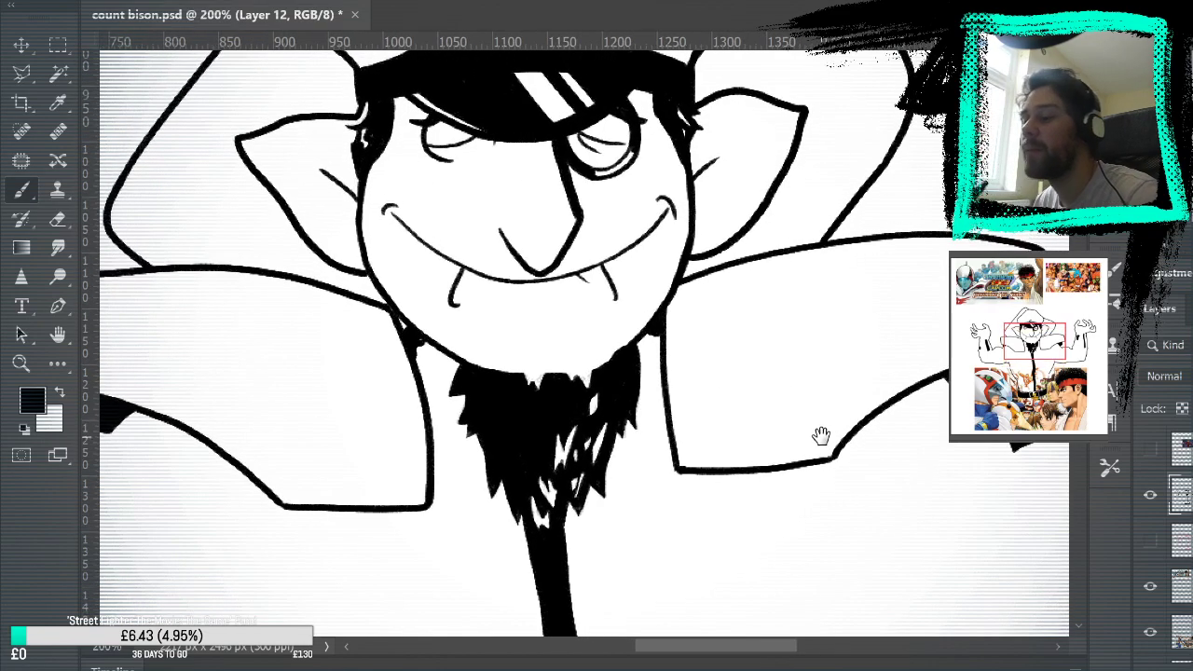
pyautogui.moveTo(774, 394)
pyautogui.mouseDown()
pyautogui.moveTo(905, 514)
pyautogui.moveTo(881, 376)
pyautogui.moveTo(905, 326)
pyautogui.mouseUp()
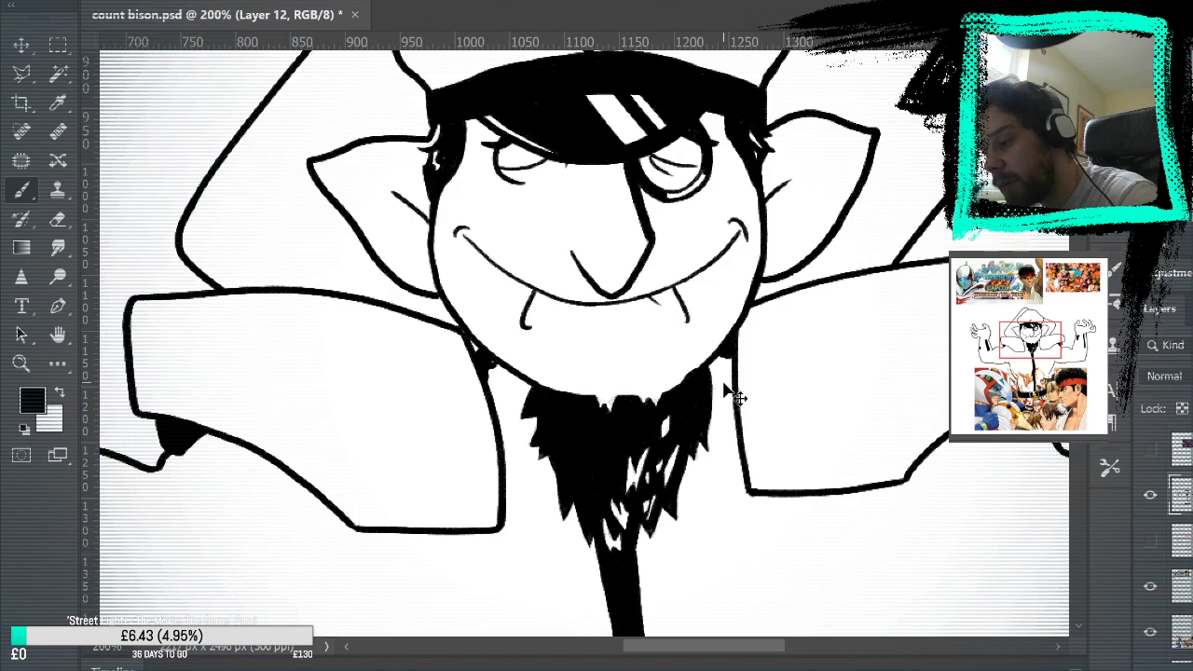
pyautogui.moveTo(832, 342)
pyautogui.mouseDown()
pyautogui.moveTo(828, 333)
pyautogui.moveTo(843, 366)
pyautogui.mouseUp()
pyautogui.click(1150, 541)
pyautogui.click(1150, 540)
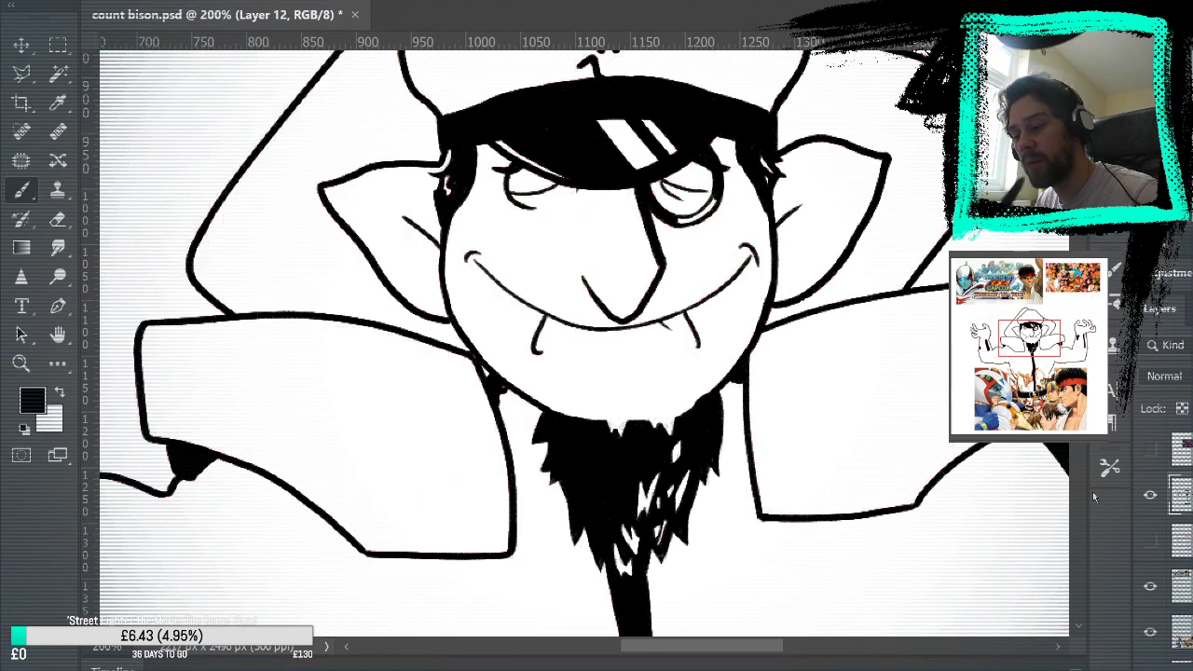
# Check the whole figure with two reference artwork layers briefly hidden, and set the line art layer's blend mode to Multiply.
pyautogui.hotkey('ctrl', '0')
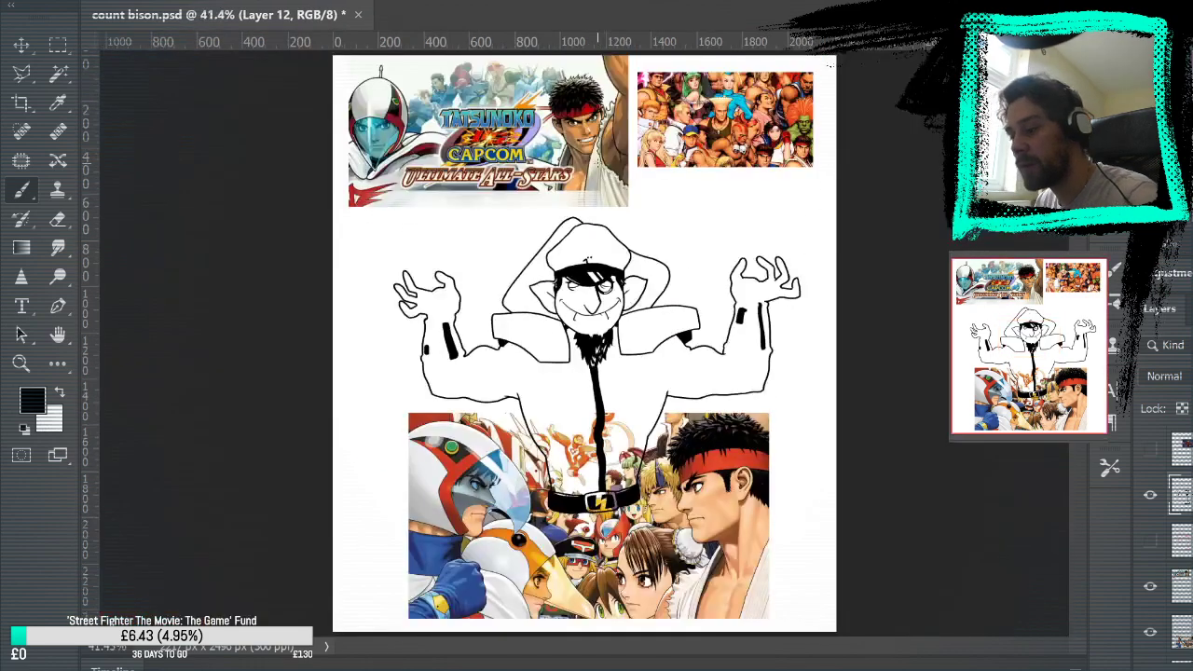
pyautogui.click(1150, 586)
pyautogui.click(1150, 632)
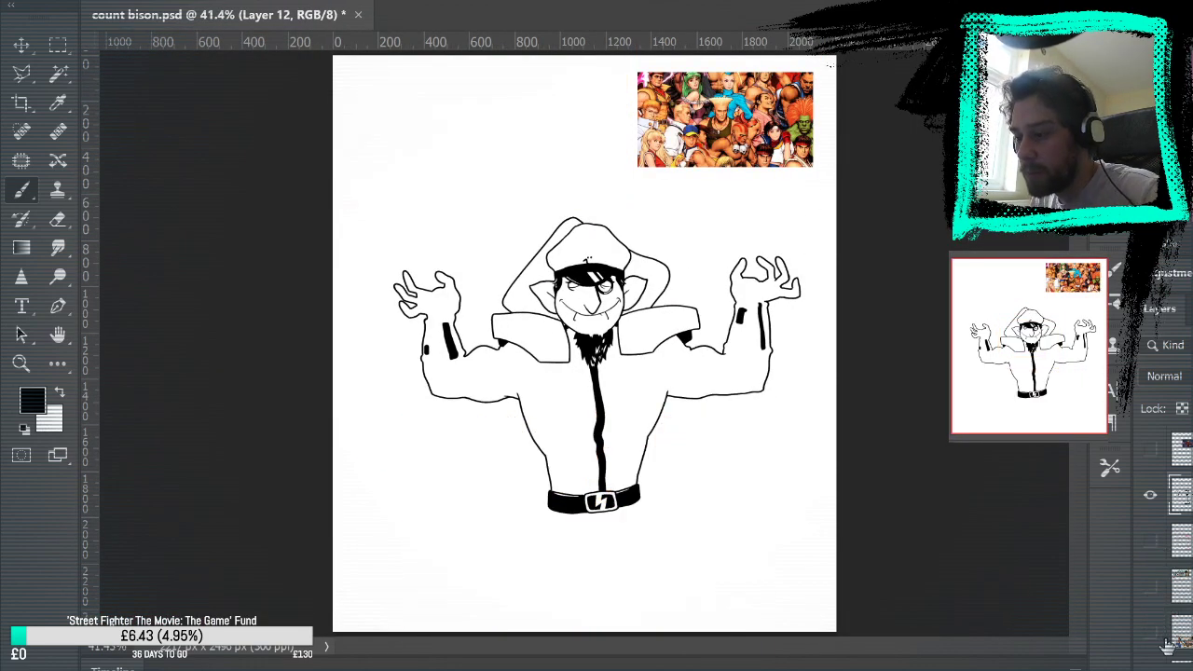
pyautogui.moveTo(1150, 632); pyautogui.dragTo(1150, 587)
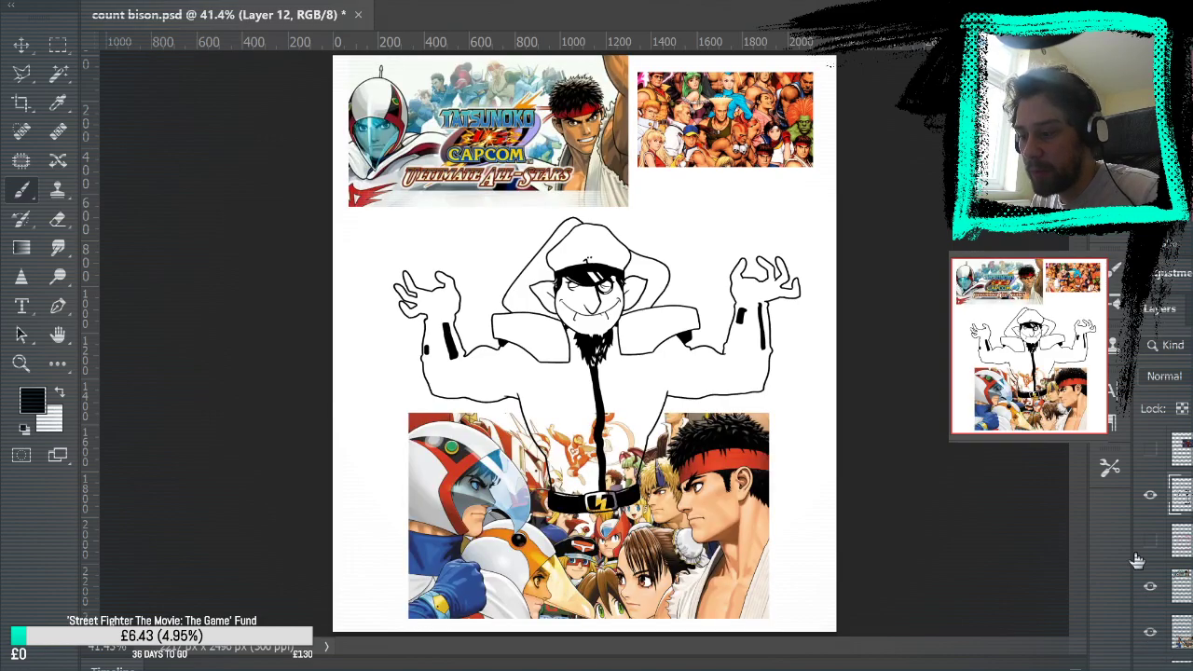
pyautogui.hotkey('shift', 'alt', 'm')
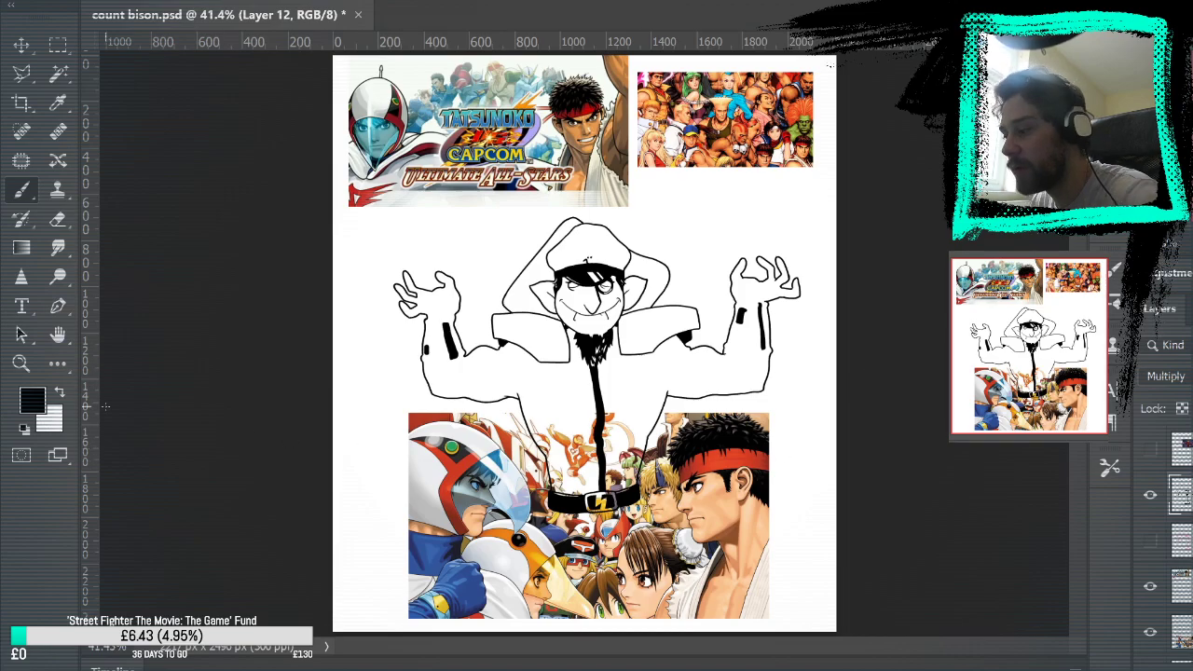
# Examine the inked figure's upper body up close with the pink sketch layer shown for comparison.
pyautogui.press('z')
pyautogui.click(780, 435)
pyautogui.click(777, 480)
pyautogui.moveTo(779, 481); pyautogui.dragTo(931, 420)
pyautogui.click(874, 341)
pyautogui.moveTo(850, 361); pyautogui.dragTo(960, 451)
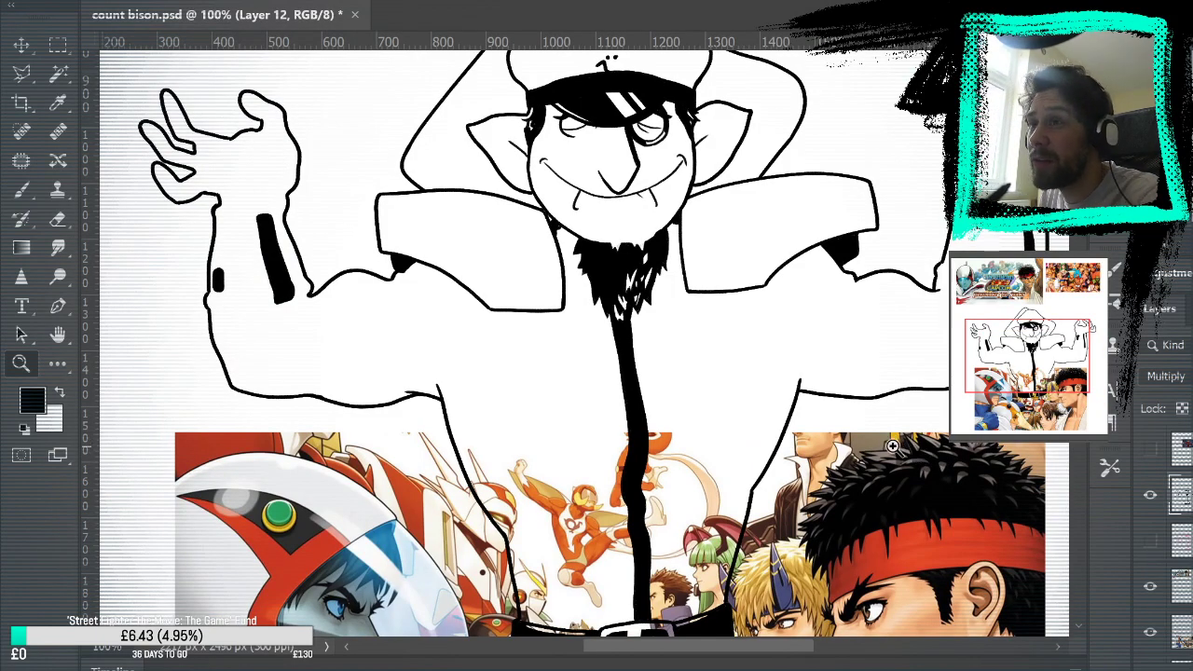
pyautogui.scroll(-5, 892, 445)
pyautogui.scroll(4, 892, 445)
pyautogui.click(1151, 540)
pyautogui.moveTo(953, 411); pyautogui.dragTo(898, 528)
pyautogui.moveTo(656, 484)
pyautogui.mouseDown()
pyautogui.moveTo(704, 428)
pyautogui.moveTo(690, 457)
pyautogui.moveTo(649, 480)
pyautogui.mouseUp()
pyautogui.press('b')
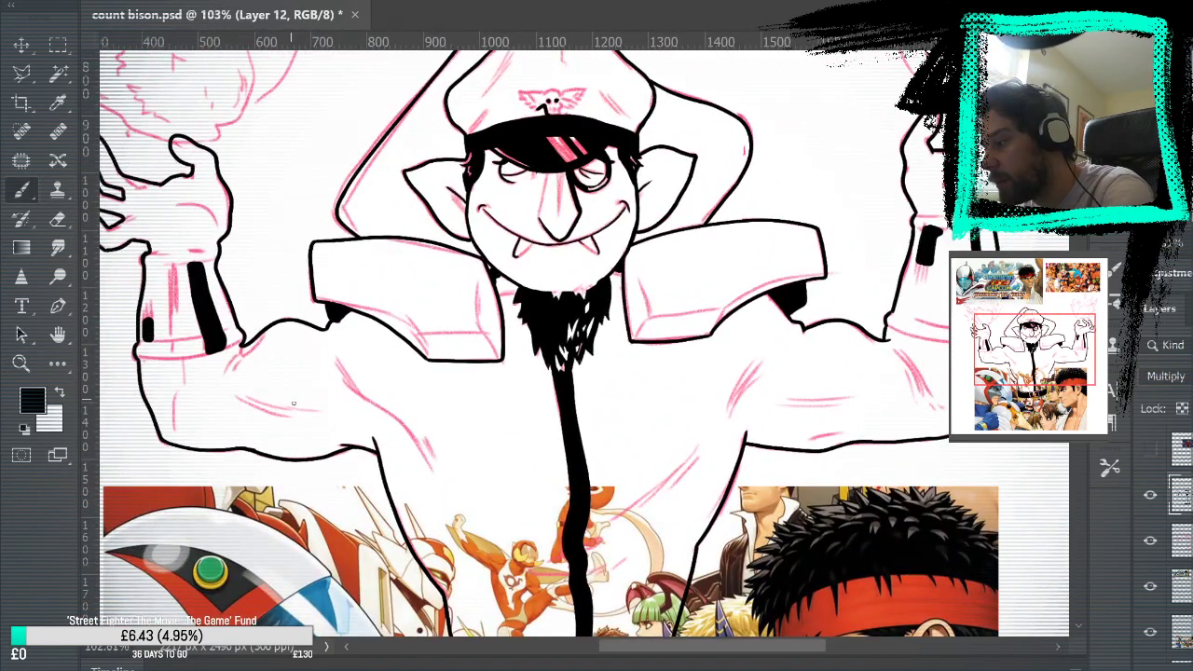
# Study the Tatsunoko vs. Capcom reference artwork around the belt, and compare it with the figure's torso and face.
pyautogui.moveTo(776, 457); pyautogui.dragTo(799, 333)
pyautogui.moveTo(836, 519); pyautogui.dragTo(836, 302)
pyautogui.moveTo(901, 458); pyautogui.dragTo(824, 285)
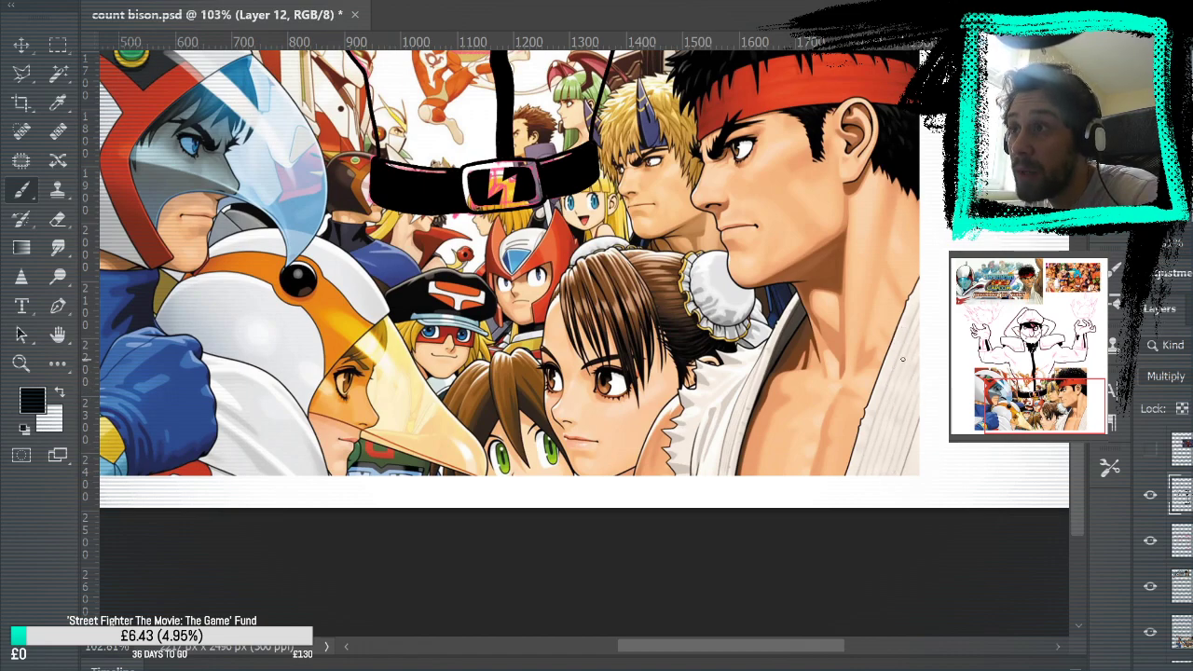
pyautogui.moveTo(892, 274); pyautogui.dragTo(872, 378)
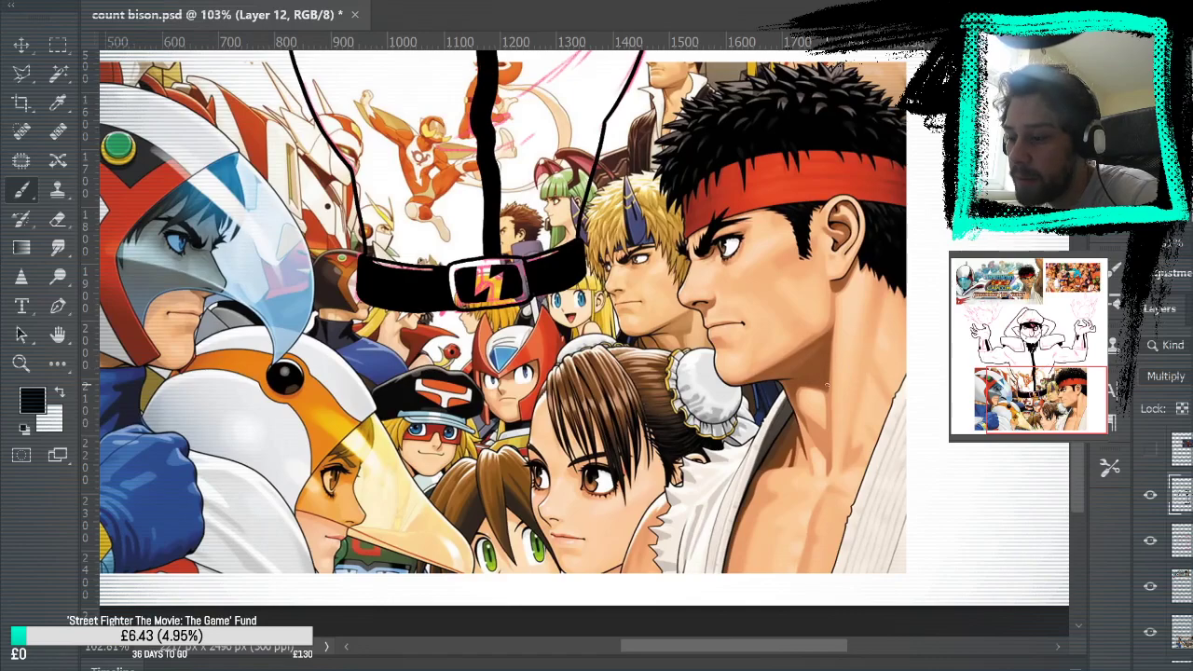
pyautogui.moveTo(834, 289); pyautogui.dragTo(829, 466)
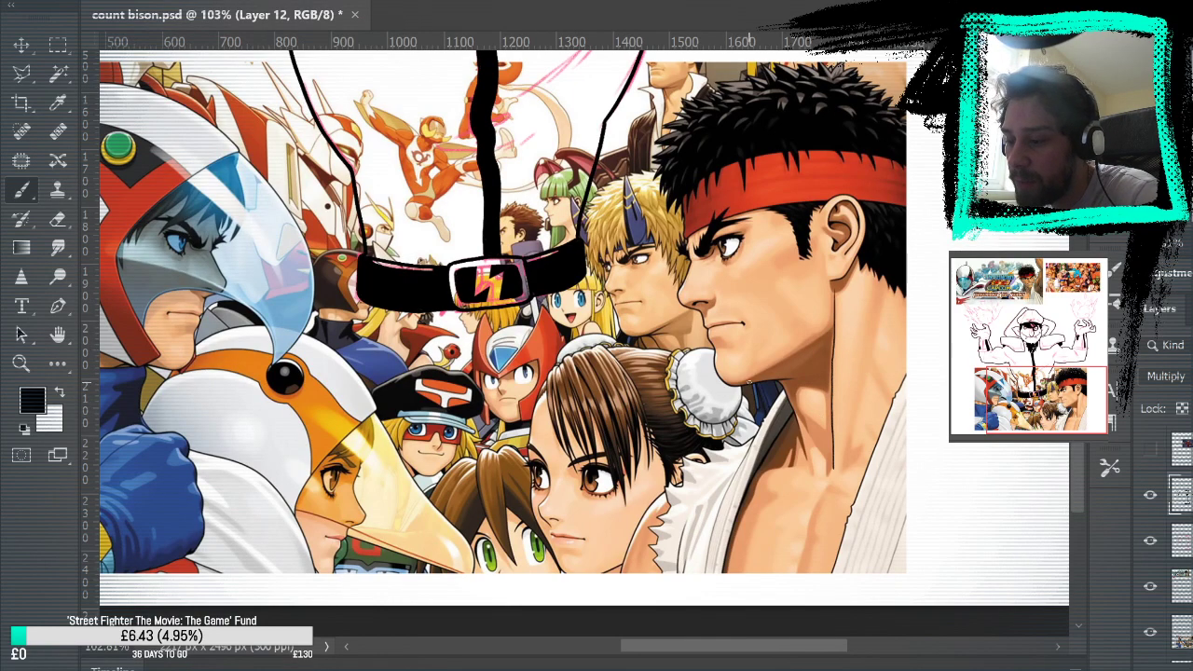
pyautogui.moveTo(801, 390); pyautogui.dragTo(797, 431)
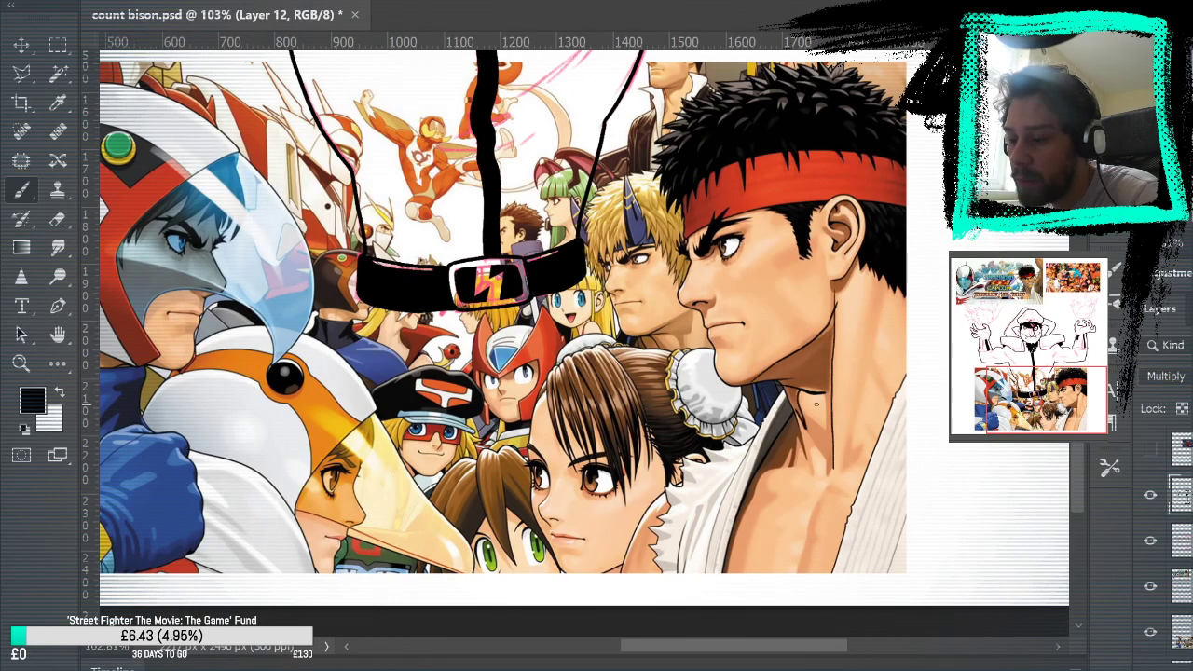
pyautogui.hotkey('ctrl', 'z')
pyautogui.hotkey('ctrl', 'z')
pyautogui.hotkey('ctrl', 'z')
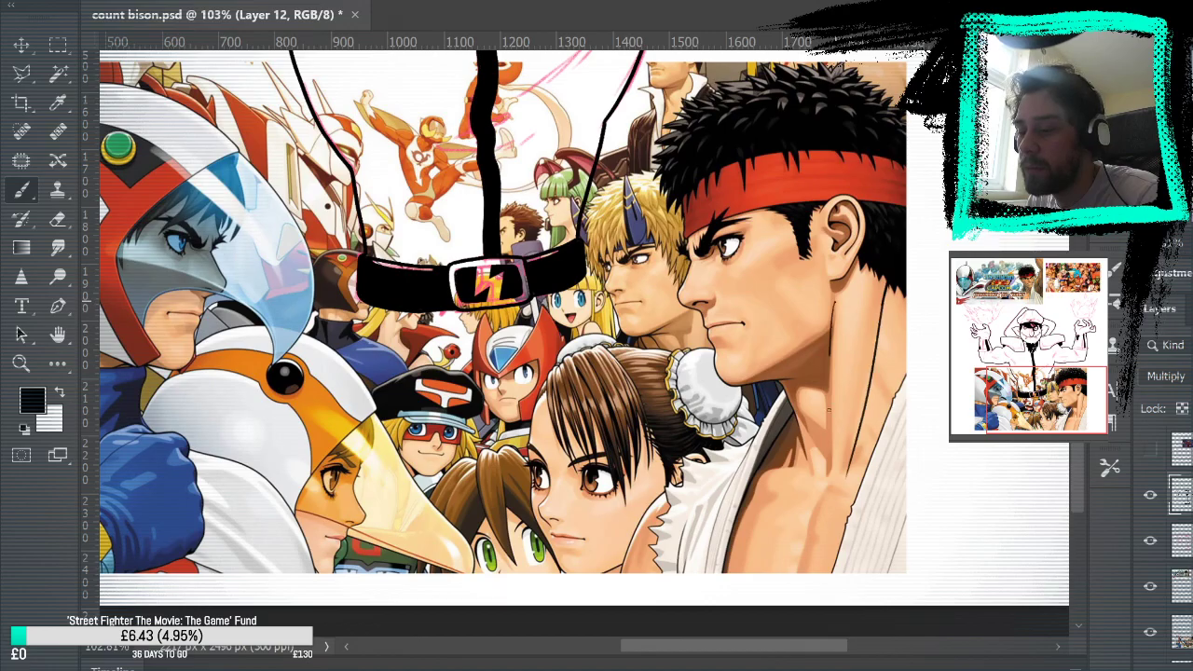
pyautogui.moveTo(767, 303)
pyautogui.mouseDown()
pyautogui.moveTo(935, 508)
pyautogui.moveTo(850, 446)
pyautogui.mouseUp()
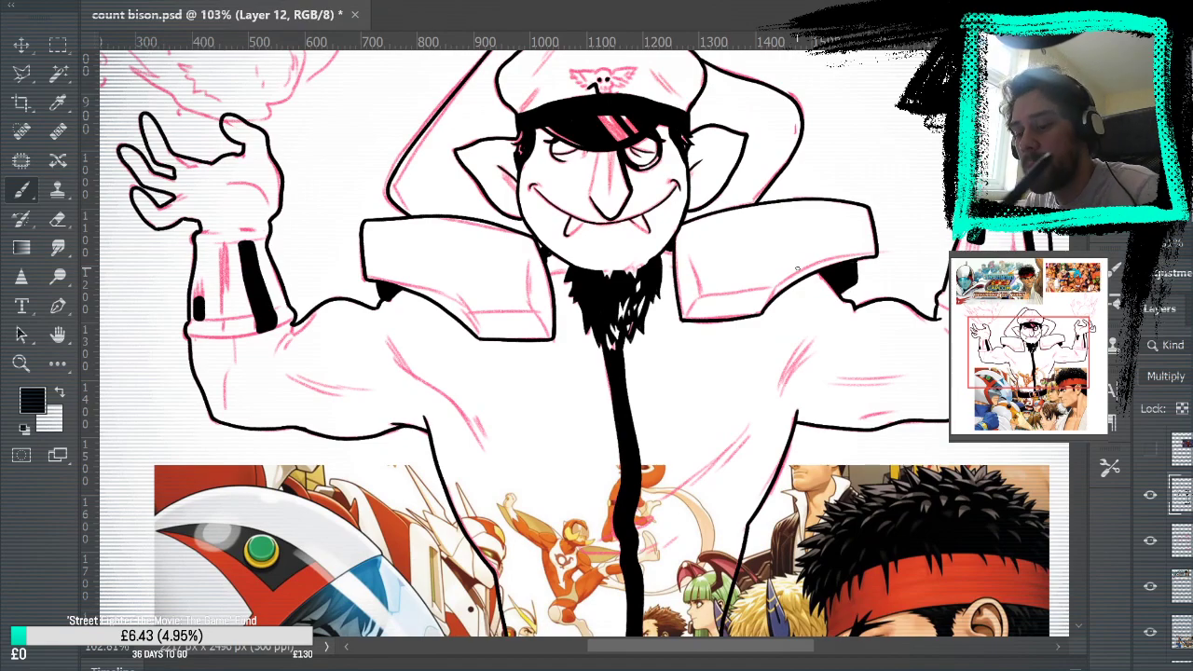
# Hide the sketch and Tatsunoko vs. Capcom artwork layers, and show the purple puppet reference photo beside the torso.
pyautogui.moveTo(1150, 629); pyautogui.dragTo(1151, 541)
pyautogui.moveTo(942, 503); pyautogui.dragTo(1034, 196)
pyautogui.scroll(1, 1165, 541)
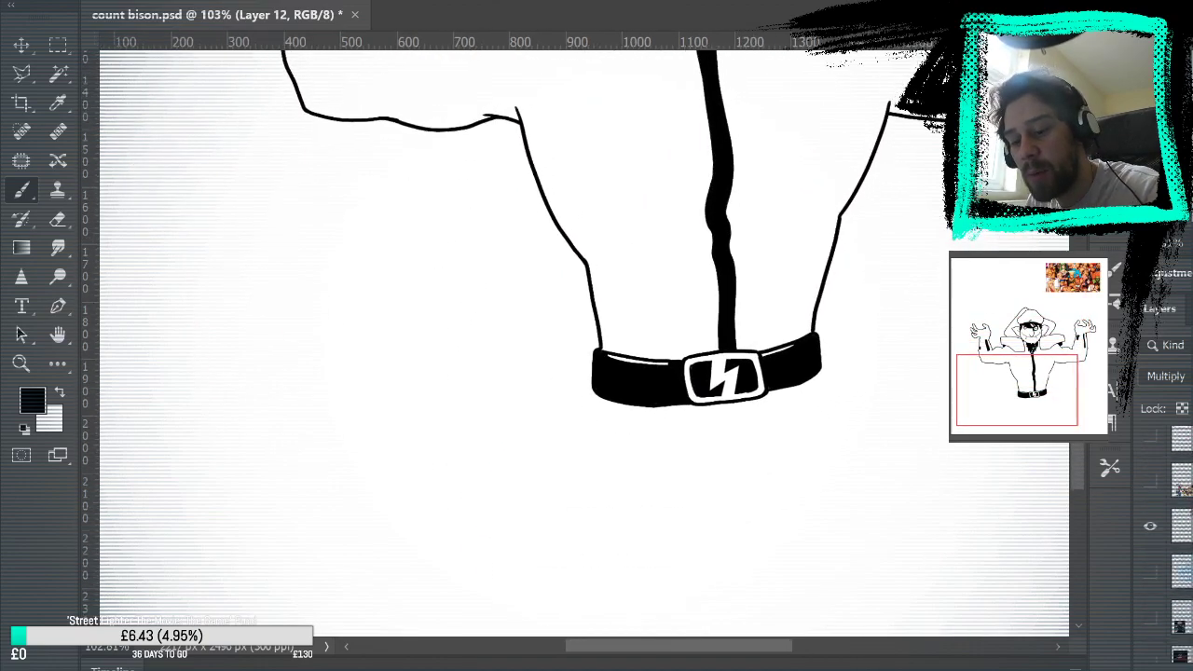
pyautogui.click(1150, 617)
pyautogui.moveTo(834, 506)
pyautogui.mouseDown()
pyautogui.moveTo(928, 448)
pyautogui.moveTo(1053, 430)
pyautogui.mouseUp()
pyautogui.moveTo(882, 246); pyautogui.dragTo(527, 481)
# Sample the light purple skin colour from the puppet's face for the brush, and hide the reference photo.
pyautogui.press('i')
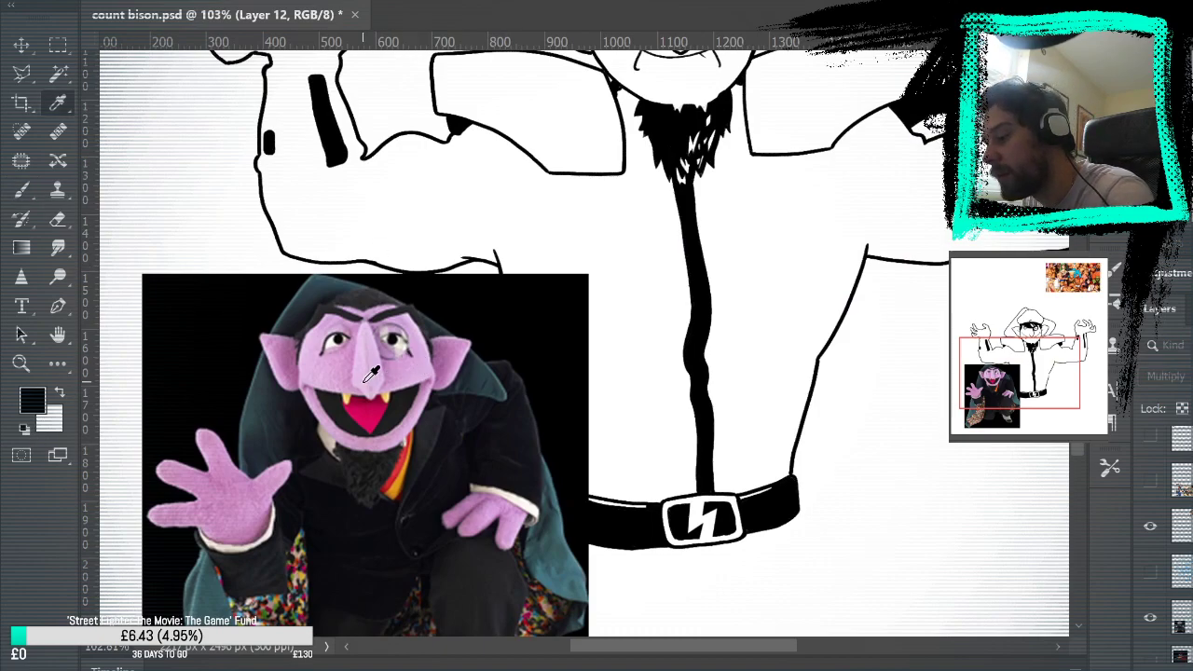
pyautogui.keyDown('alt'); pyautogui.click(416, 361); pyautogui.keyUp('alt')
pyautogui.moveTo(643, 363)
pyautogui.mouseDown()
pyautogui.moveTo(636, 438)
pyautogui.moveTo(643, 432)
pyautogui.mouseUp()
pyautogui.hotkey('ctrl', 'z')
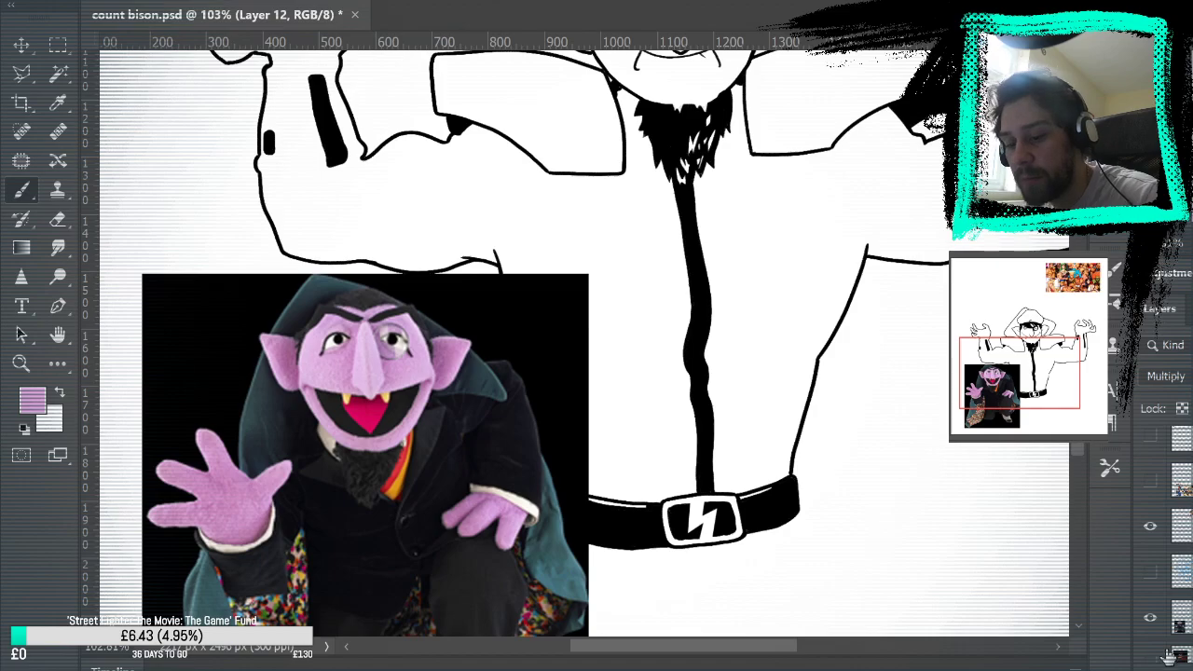
pyautogui.click(1150, 617)
# Try several light purple test strokes on the shoulder pad beside the goatee, undoing each one.
pyautogui.scroll(5, 900, 618)
pyautogui.press('z')
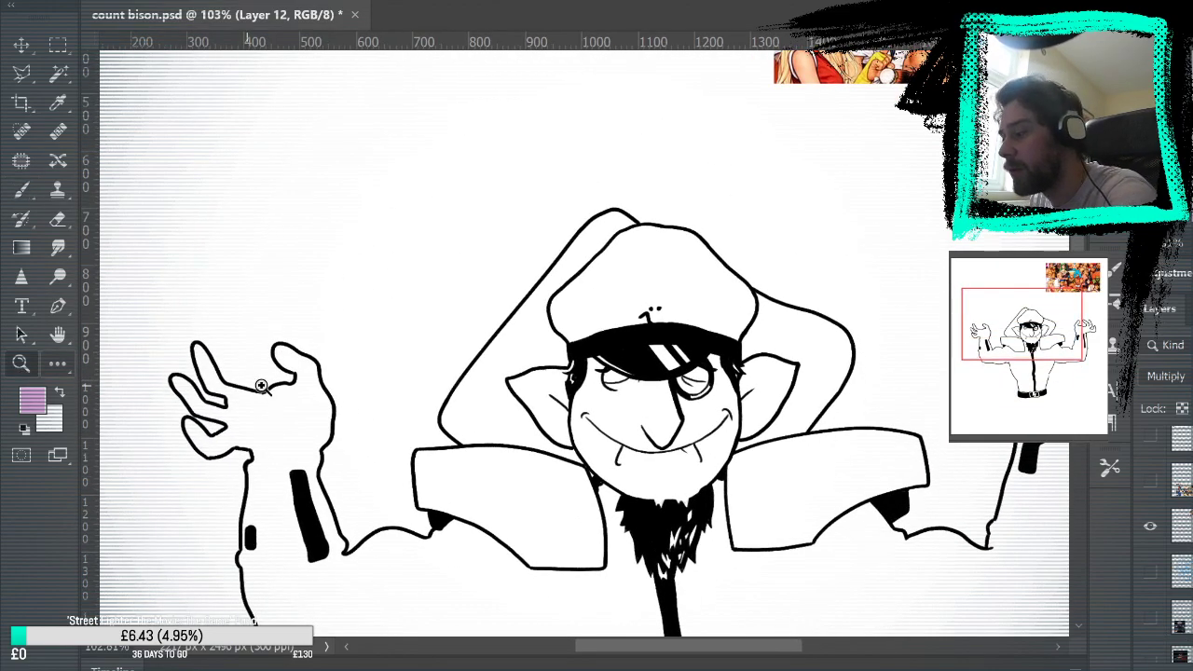
pyautogui.click(770, 487)
pyautogui.scroll(-2, 777, 314)
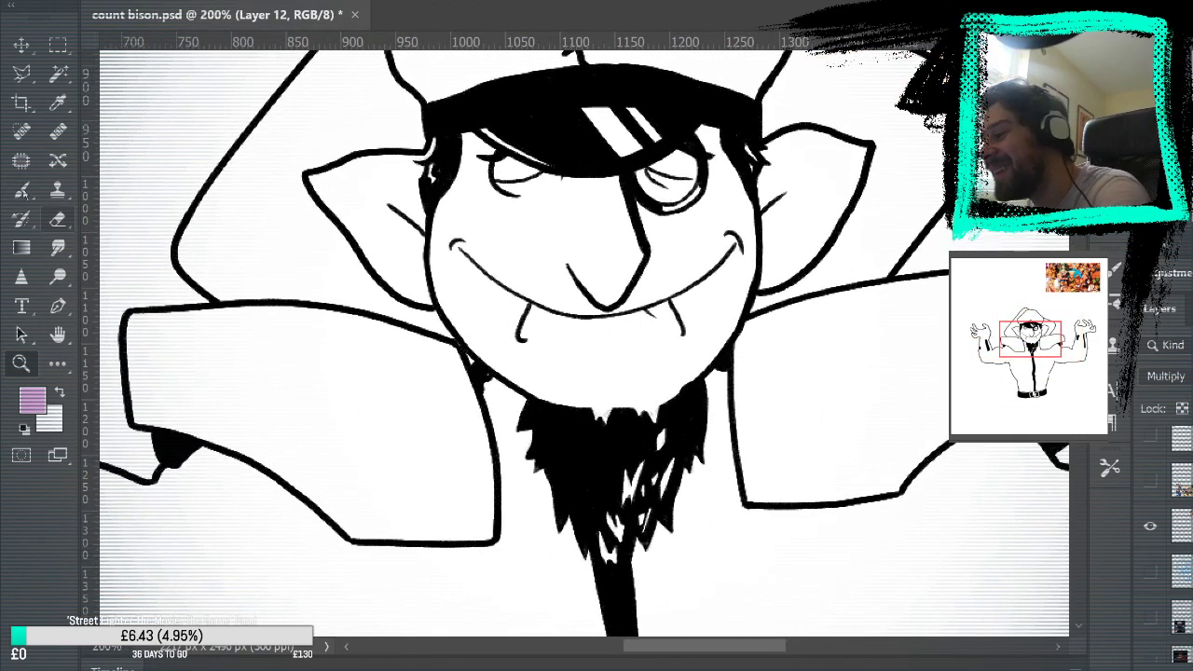
pyautogui.click(26, 192)
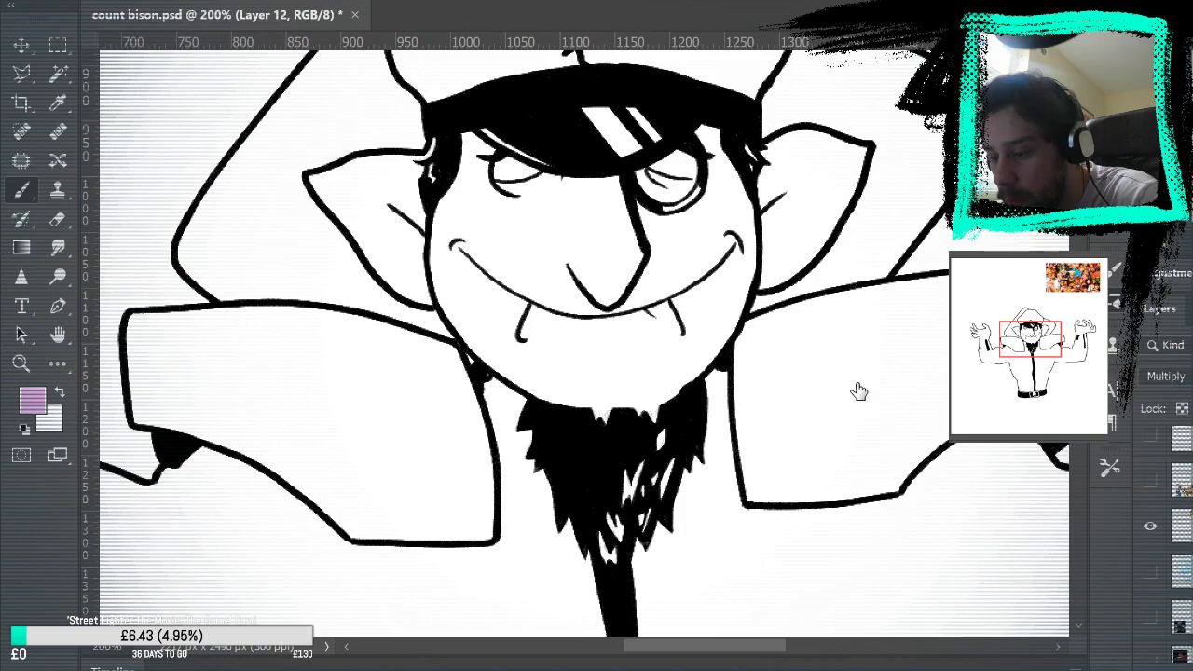
pyautogui.moveTo(401, 462)
pyautogui.mouseDown()
pyautogui.moveTo(373, 365)
pyautogui.moveTo(443, 387)
pyautogui.mouseUp()
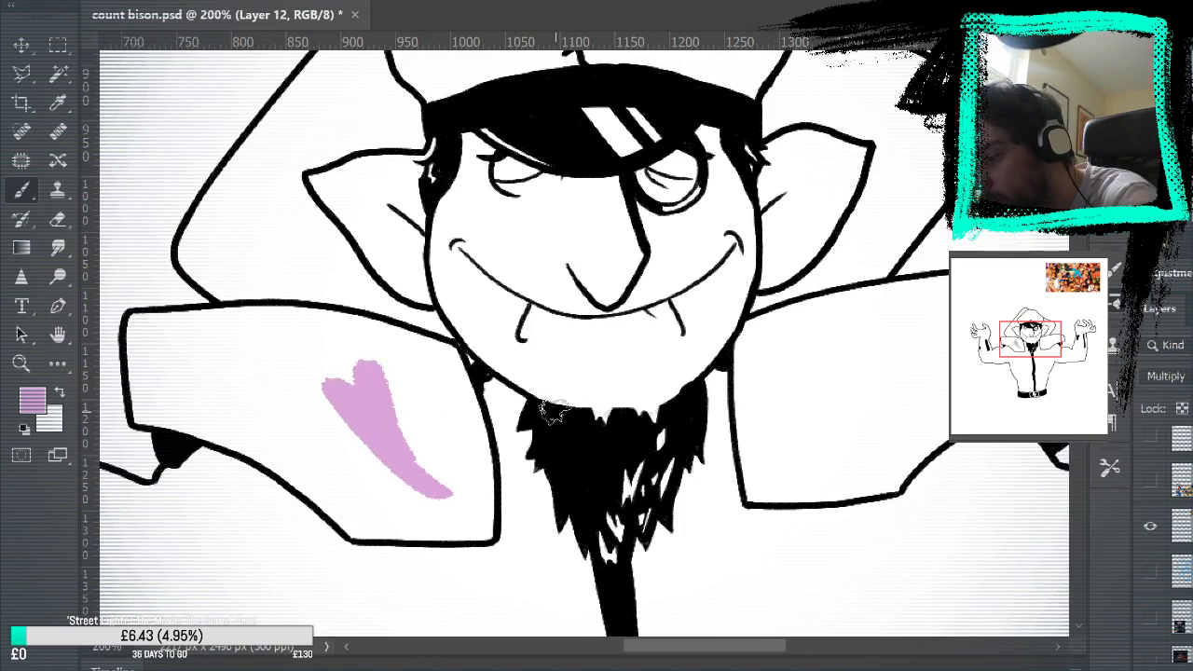
pyautogui.hotkey('ctrl', 'z')
pyautogui.moveTo(424, 466)
pyautogui.mouseDown()
pyautogui.moveTo(341, 439)
pyautogui.moveTo(431, 508)
pyautogui.mouseUp()
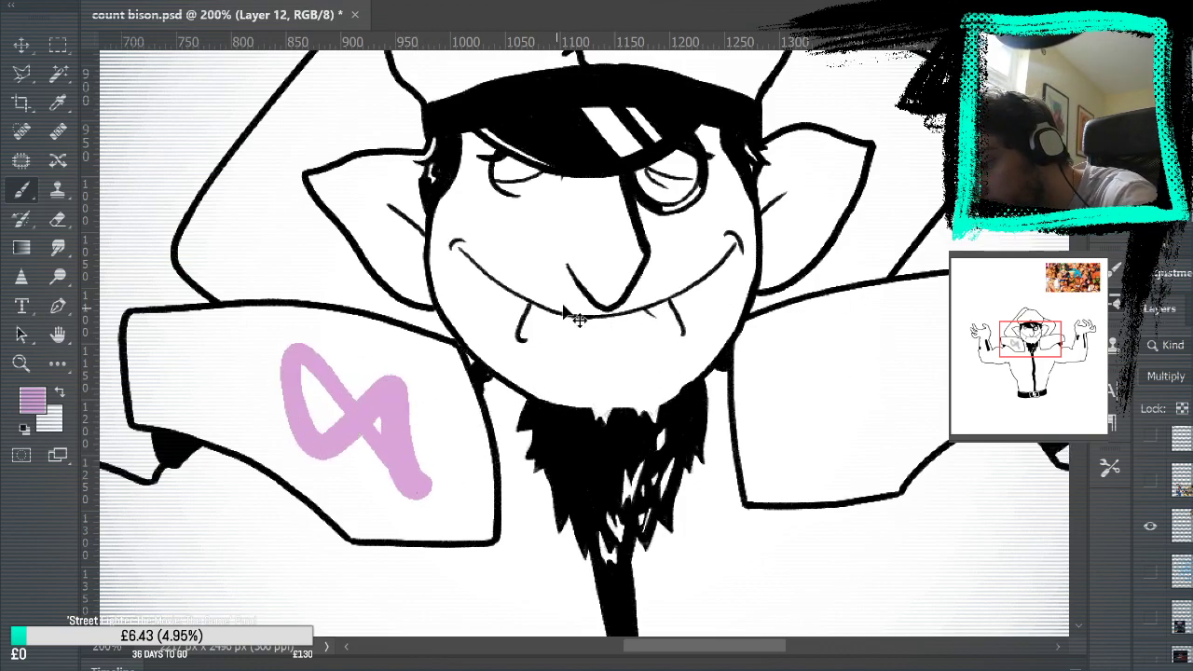
pyautogui.hotkey('ctrl', 'z')
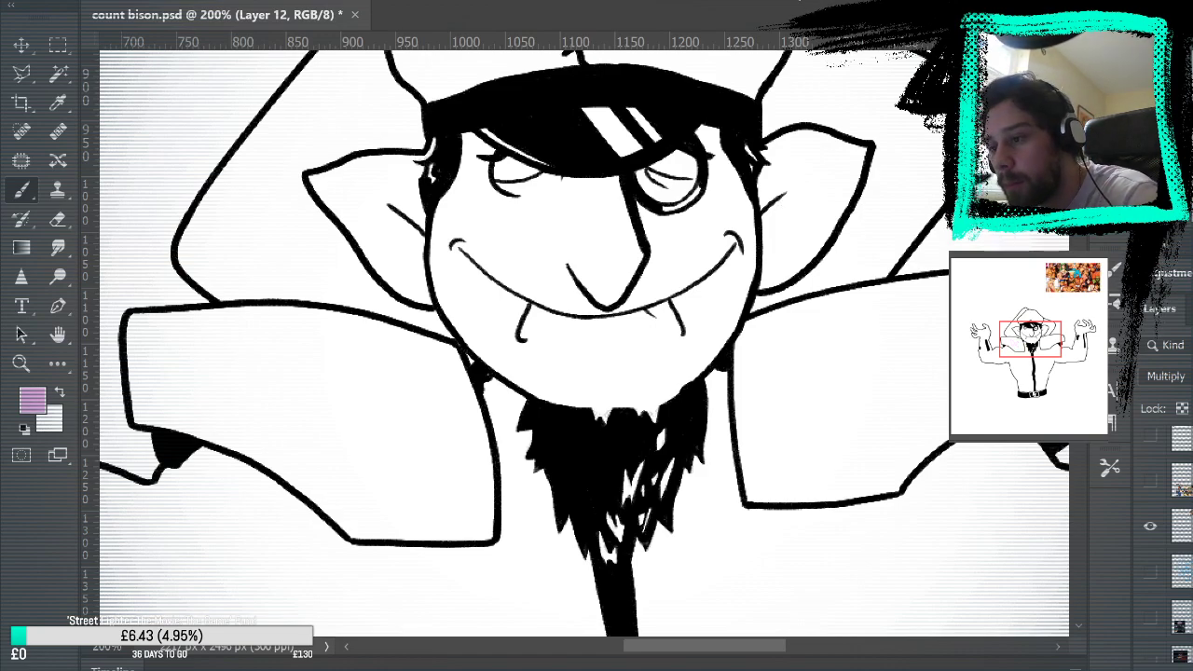
pyautogui.moveTo(392, 471)
pyautogui.mouseDown()
pyautogui.moveTo(349, 403)
pyautogui.moveTo(434, 453)
pyautogui.moveTo(388, 474)
pyautogui.moveTo(447, 452)
pyautogui.mouseUp()
pyautogui.hotkey('ctrl', 'z')
# Try a long purple stroke across the opposite shoulder pad, inspect its edges up close, and undo it.
pyautogui.moveTo(873, 411); pyautogui.dragTo(886, 458)
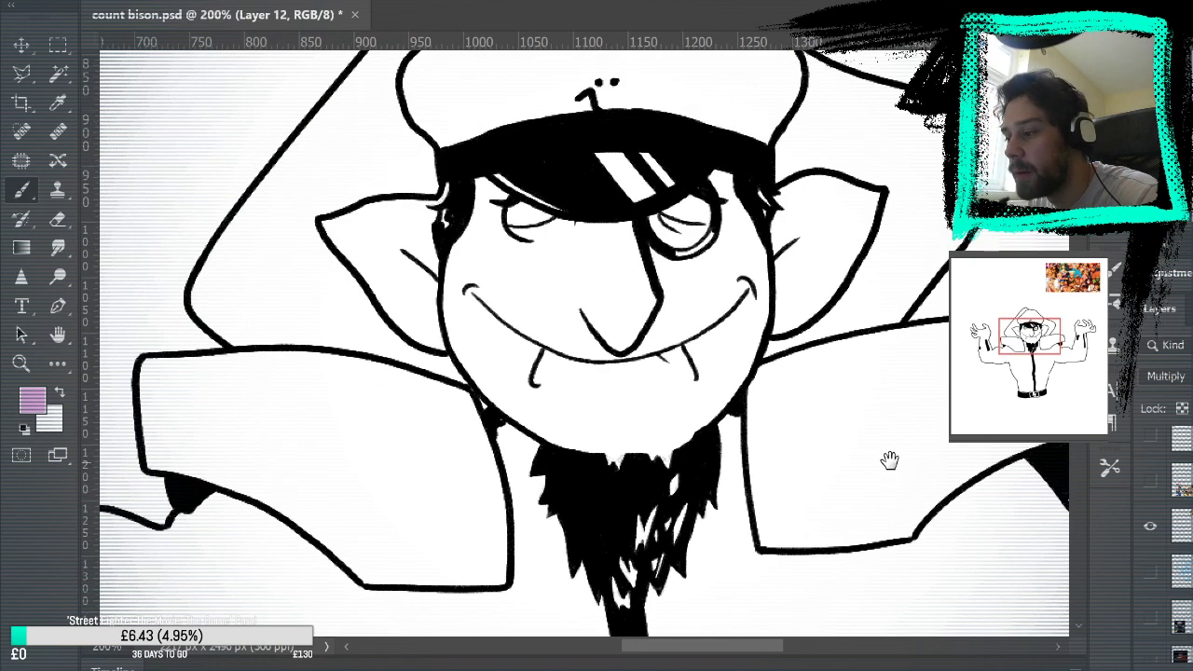
pyautogui.moveTo(807, 498); pyautogui.dragTo(944, 331)
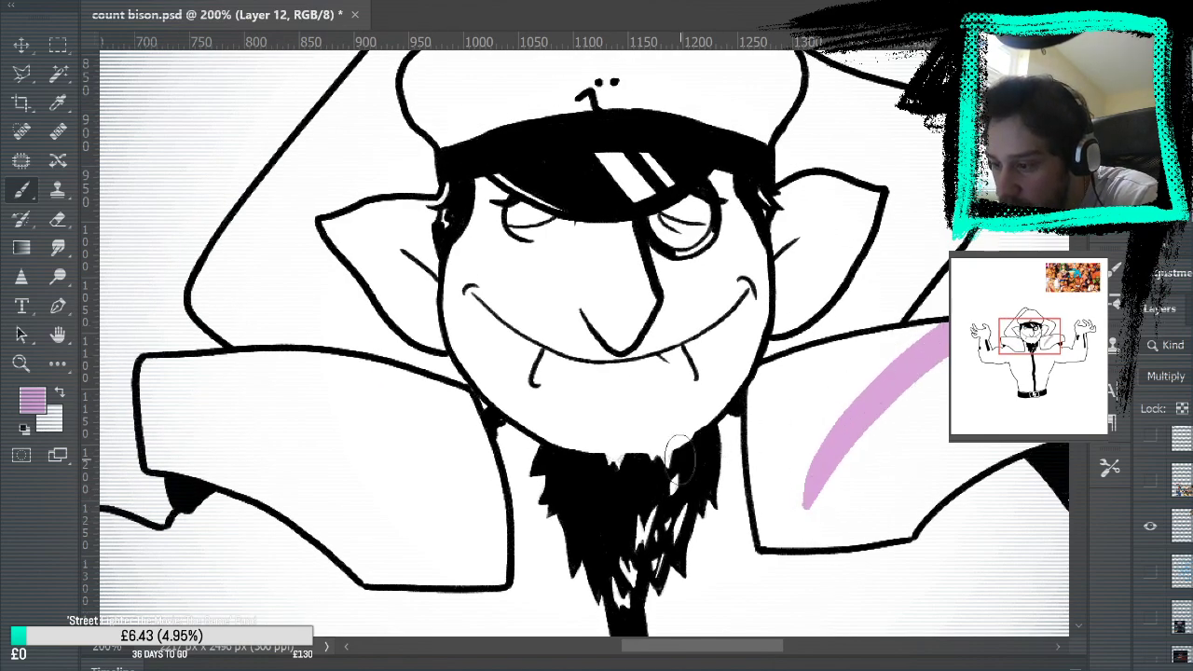
pyautogui.press('z')
pyautogui.moveTo(909, 370)
pyautogui.mouseDown()
pyautogui.moveTo(911, 292)
pyautogui.moveTo(884, 302)
pyautogui.mouseUp()
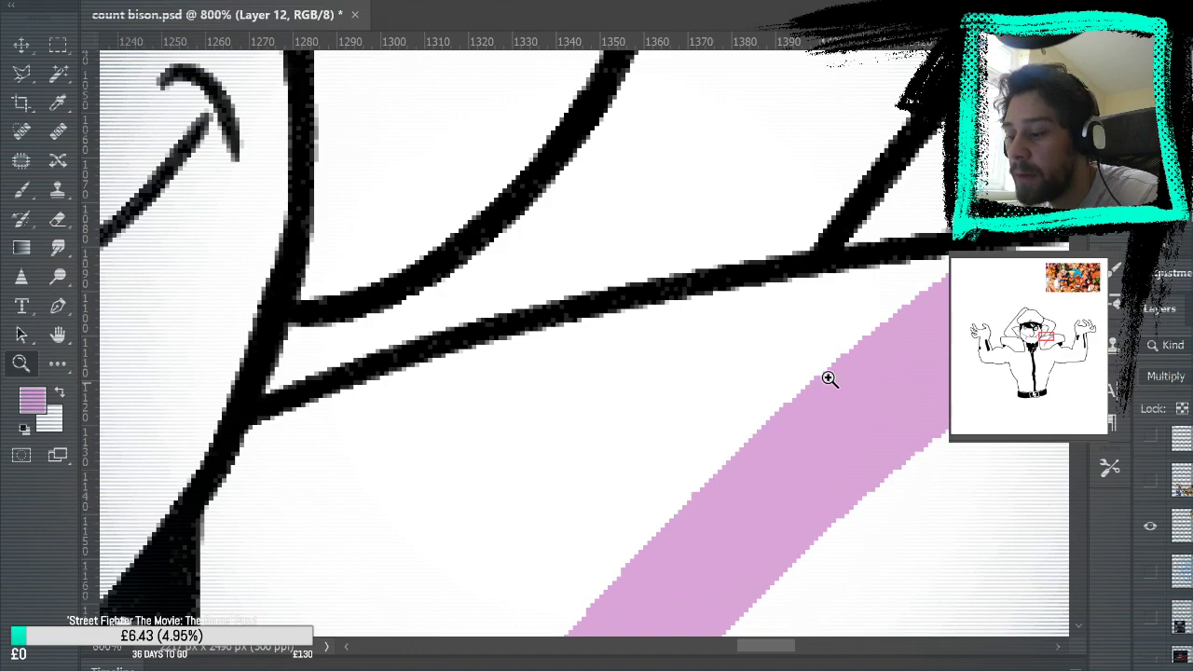
pyautogui.hotkey('ctrl', 'z')
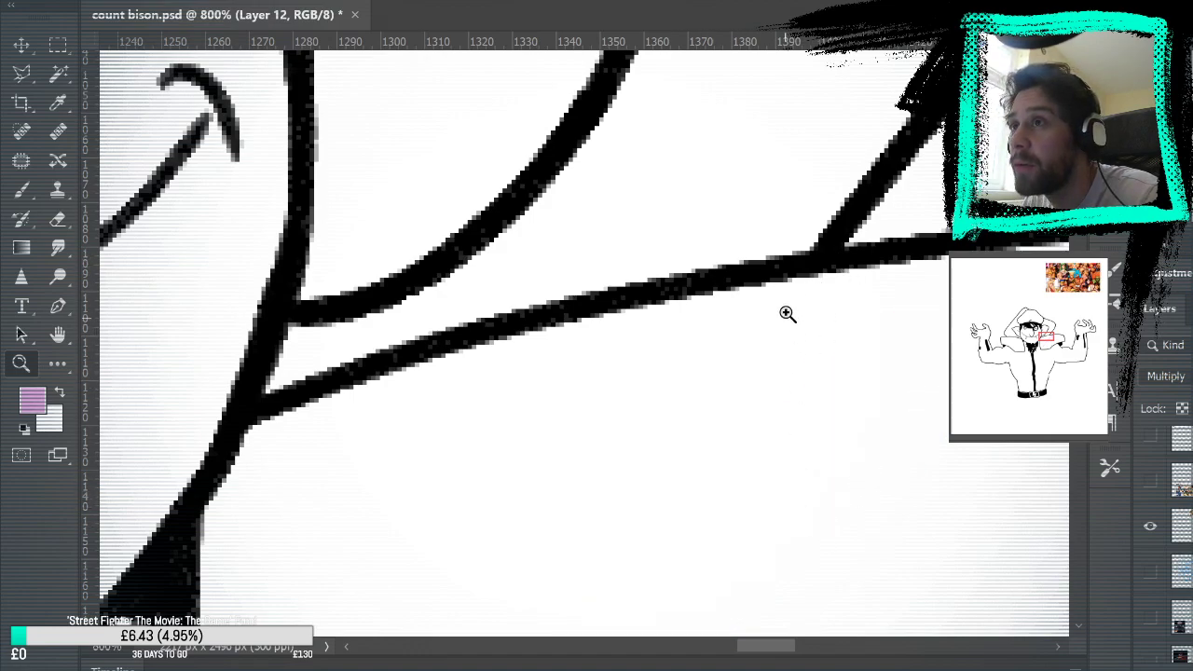
pyautogui.press('b')
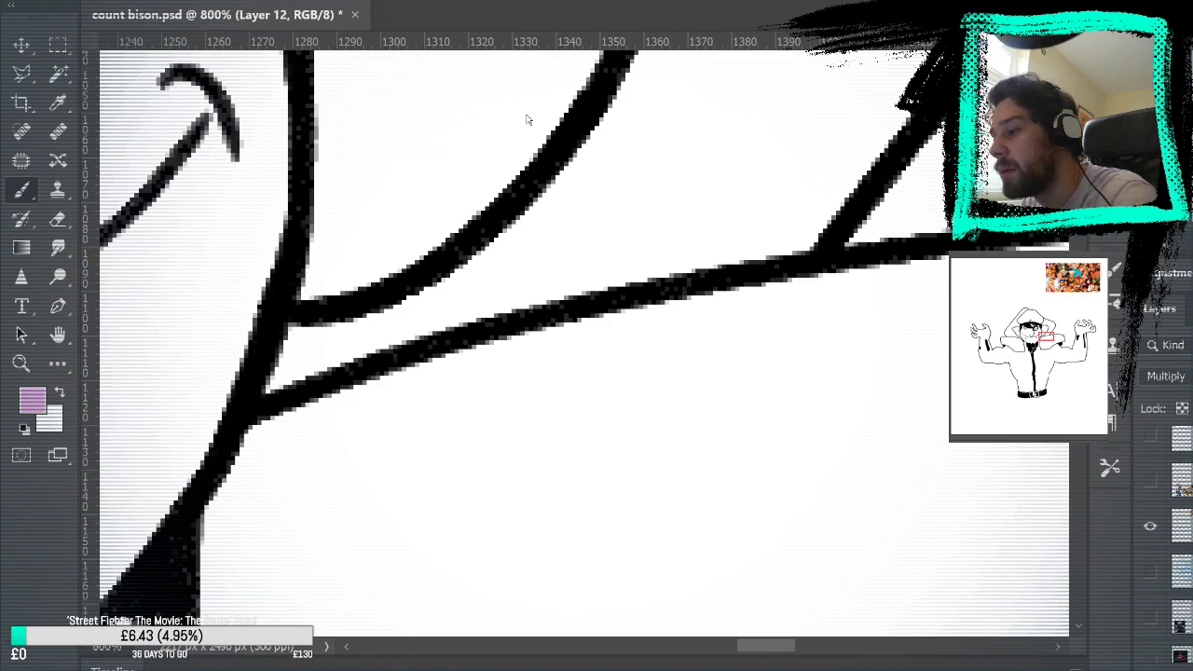
# Try outlining a closed purple oval on the shoulder pad and filling its inside, and undo the test.
pyautogui.hotkey('ctrl', '-')
pyautogui.hotkey('ctrl', '-')
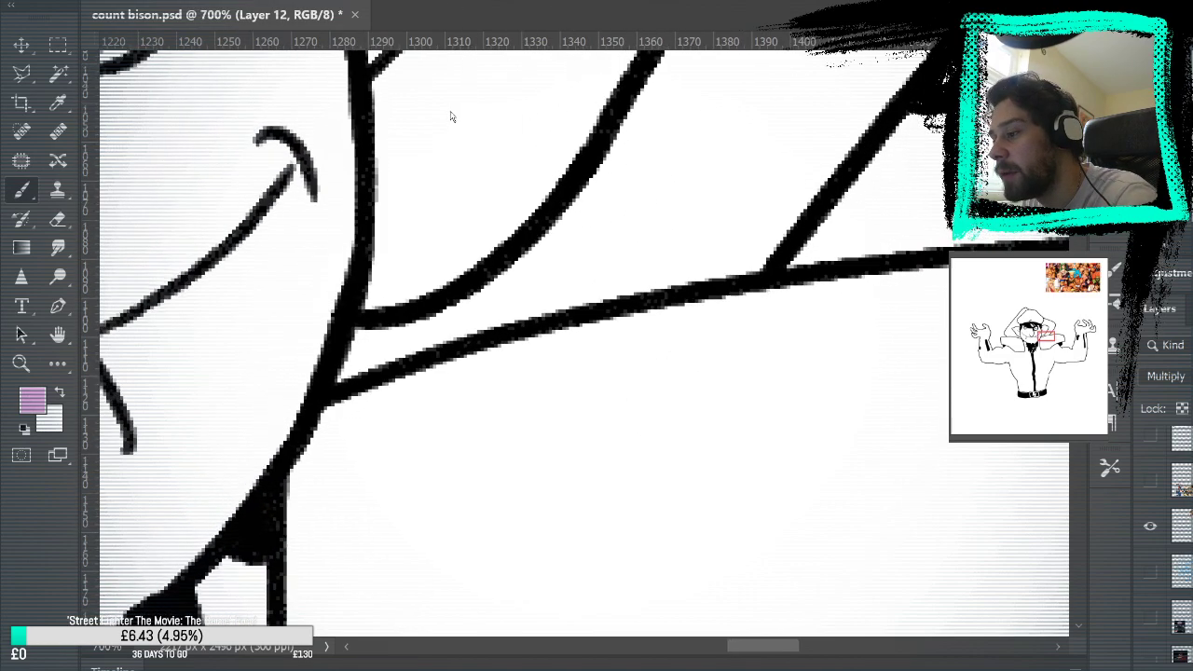
pyautogui.hotkey('ctrl', '-')
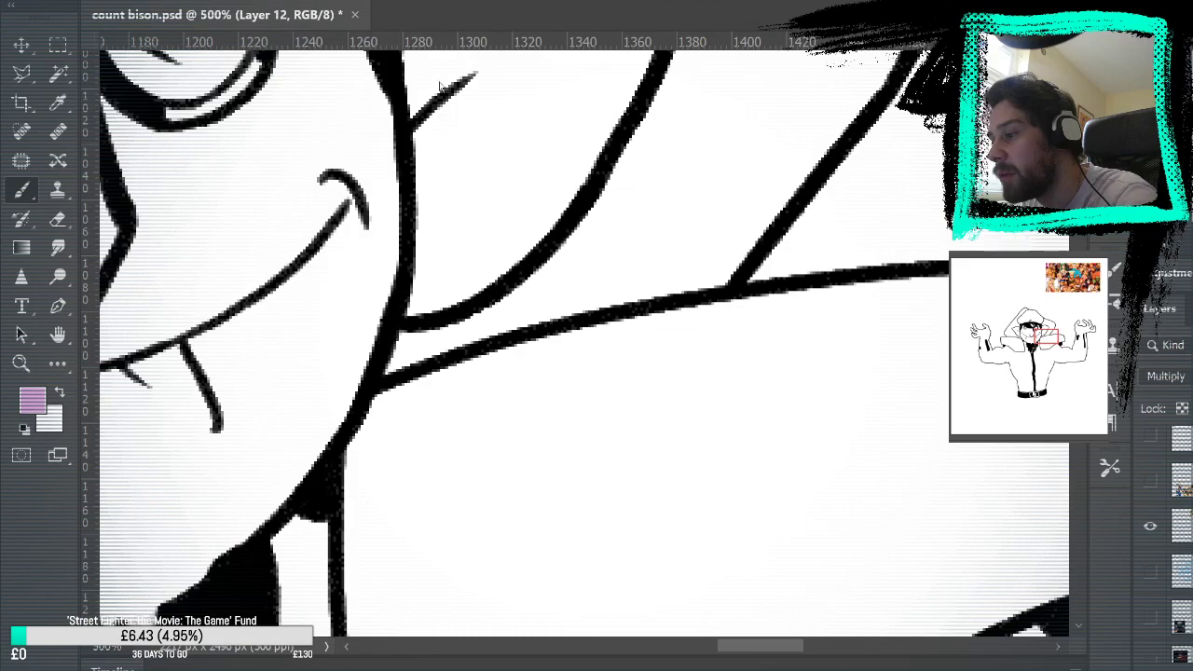
pyautogui.hotkey('ctrl', '-')
pyautogui.moveTo(711, 372)
pyautogui.mouseDown()
pyautogui.moveTo(852, 333)
pyautogui.moveTo(795, 227)
pyautogui.mouseUp()
pyautogui.moveTo(673, 444)
pyautogui.mouseDown()
pyautogui.moveTo(676, 386)
pyautogui.moveTo(799, 234)
pyautogui.mouseUp()
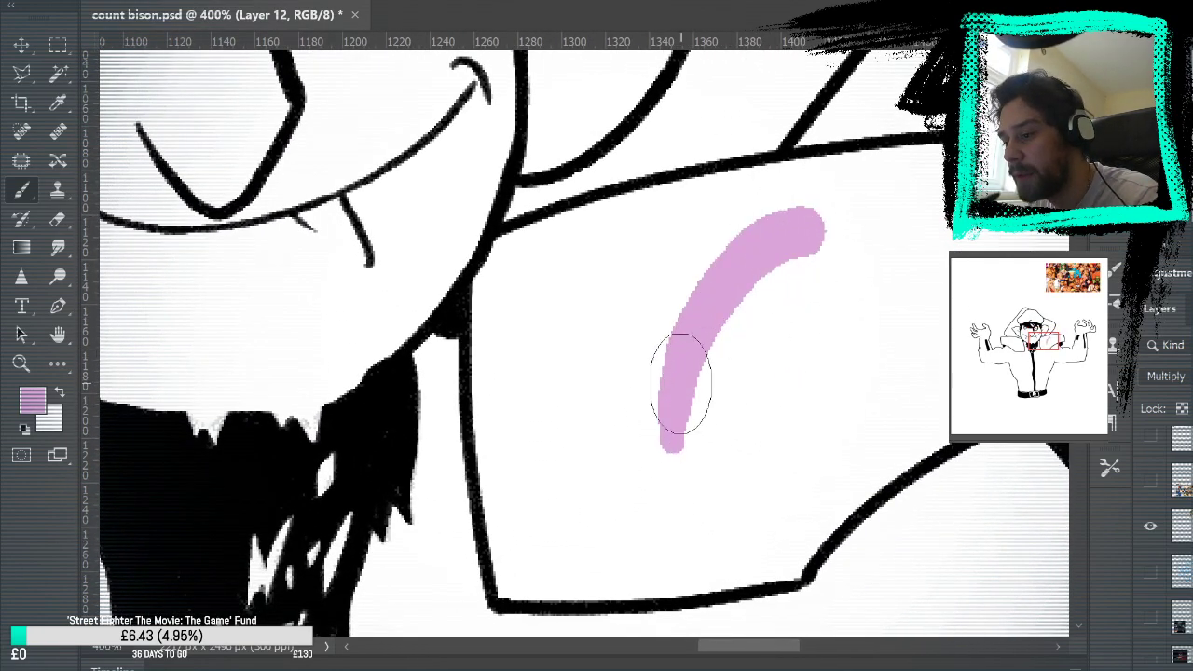
pyautogui.moveTo(679, 438); pyautogui.dragTo(797, 237)
pyautogui.press('g')
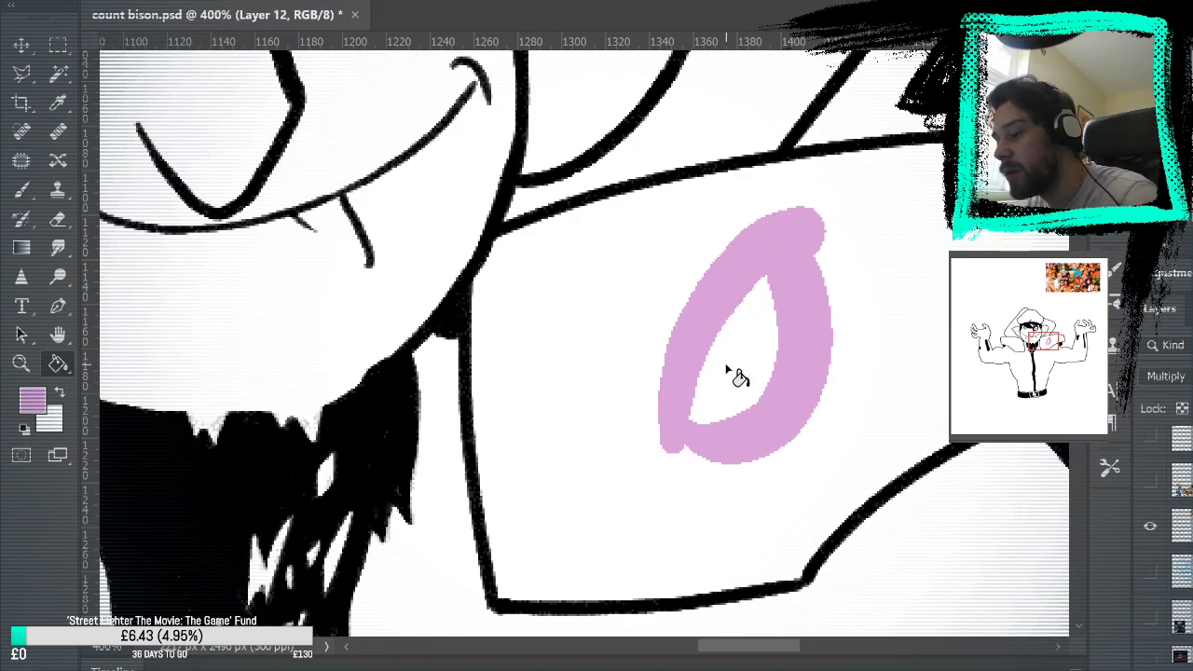
pyautogui.click(730, 371)
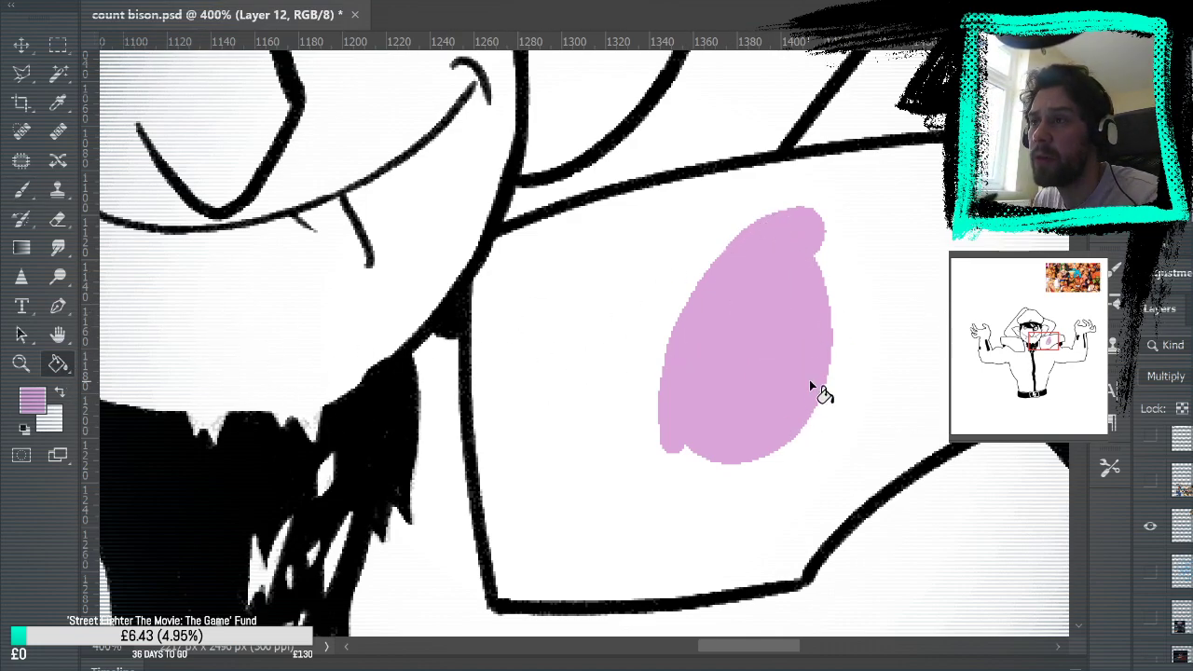
pyautogui.hotkey('ctrl', 'z')
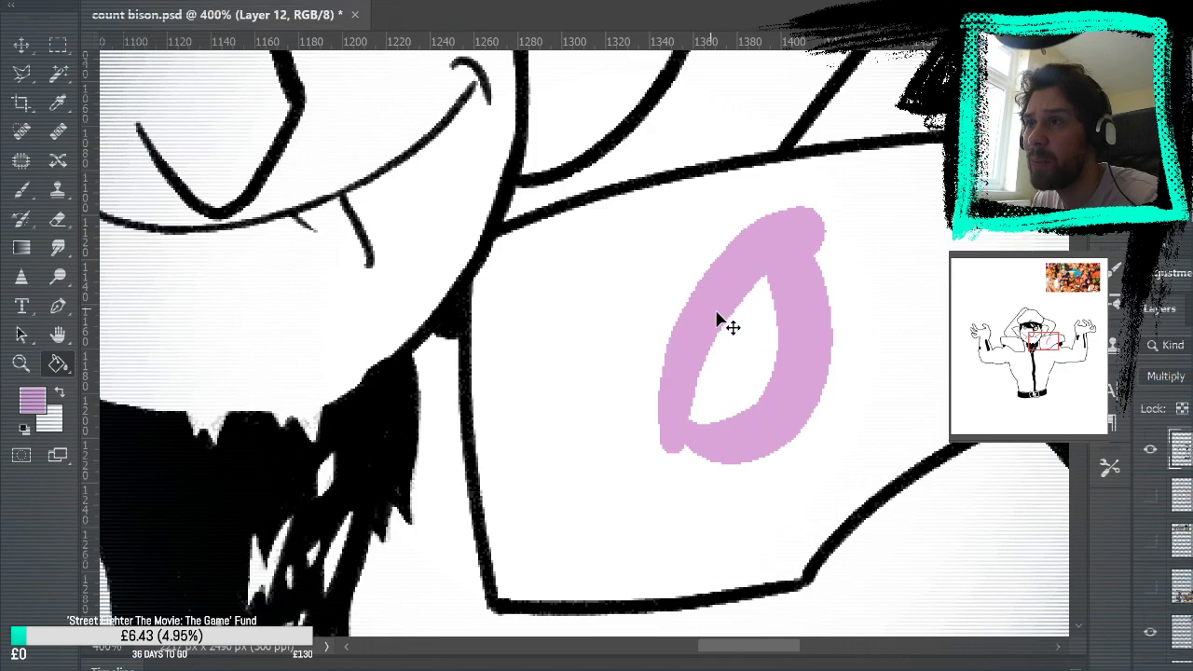
pyautogui.hotkey('ctrl', 'z')
pyautogui.hotkey('ctrl', 'z')
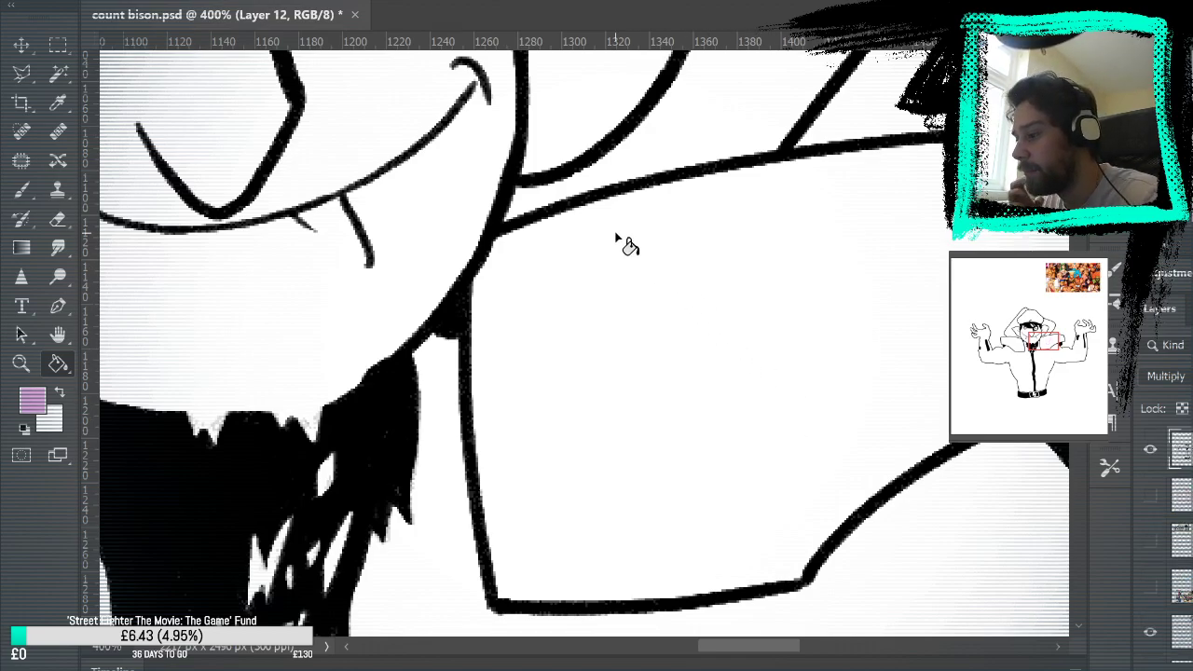
# Try crossing purple brush strokes over the empty shoulder pad and undo them.
pyautogui.press('b')
pyautogui.moveTo(655, 267)
pyautogui.mouseDown()
pyautogui.moveTo(924, 314)
pyautogui.moveTo(919, 540)
pyautogui.moveTo(937, 219)
pyautogui.moveTo(855, 346)
pyautogui.moveTo(844, 215)
pyautogui.moveTo(911, 586)
pyautogui.moveTo(807, 301)
pyautogui.moveTo(867, 484)
pyautogui.mouseUp()
pyautogui.moveTo(722, 517); pyautogui.dragTo(821, 312)
pyautogui.hotkey('ctrl', 'z')
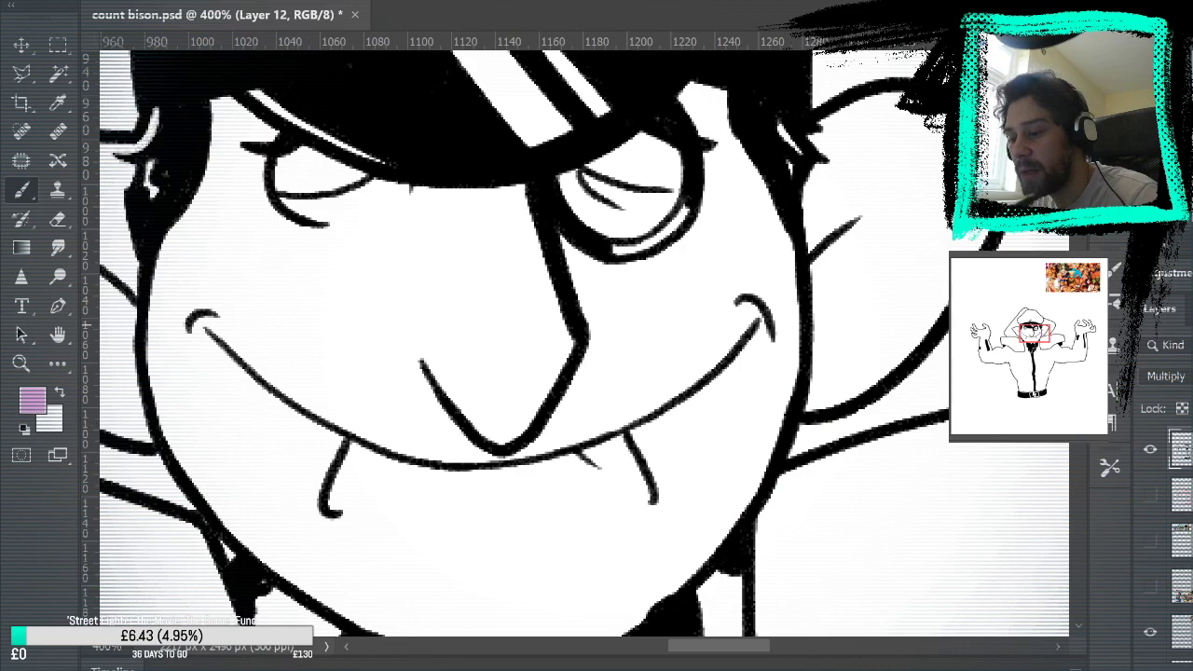
# Add a new layer beneath the line art and paint light purple over the temple and around the monocled eye.
pyautogui.hotkey('ctrl', 'shift', 'alt', 'n')
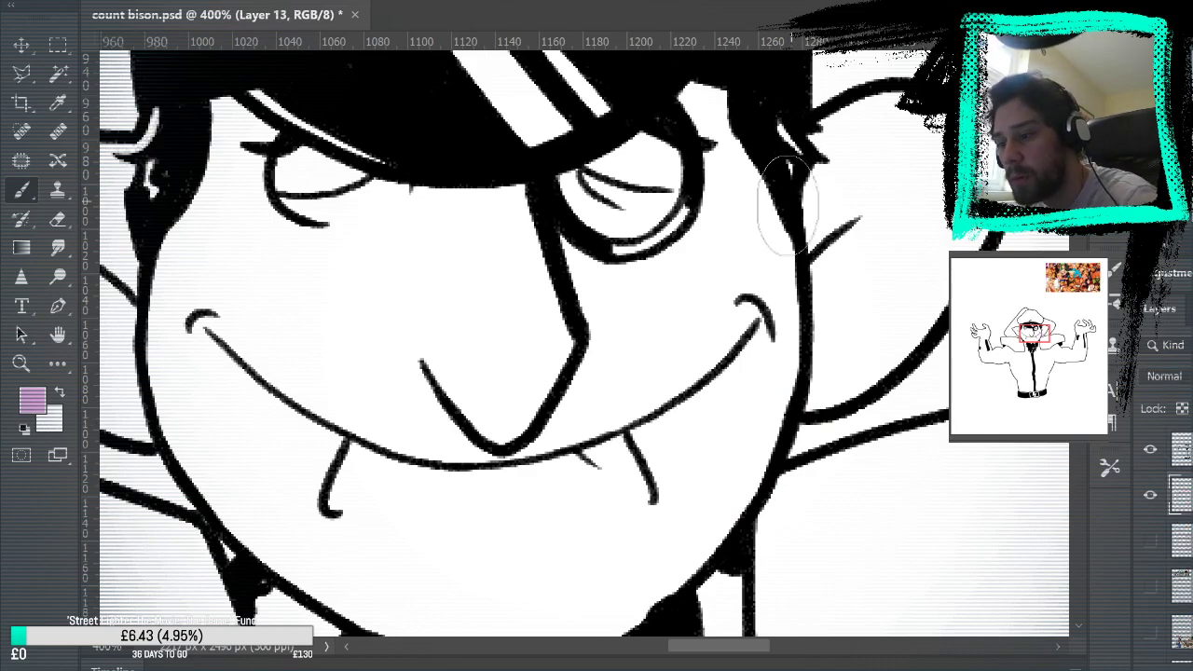
pyautogui.moveTo(724, 100); pyautogui.dragTo(781, 261)
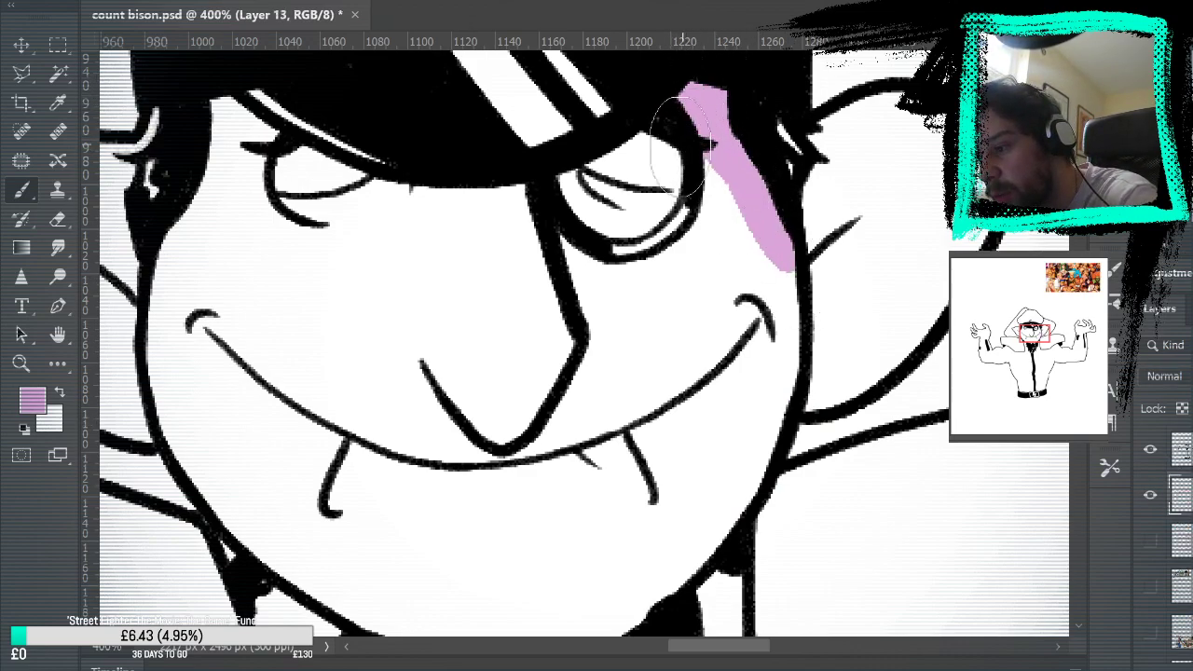
pyautogui.moveTo(678, 112)
pyautogui.mouseDown()
pyautogui.moveTo(609, 194)
pyautogui.moveTo(563, 199)
pyautogui.moveTo(627, 225)
pyautogui.moveTo(689, 144)
pyautogui.moveTo(597, 280)
pyautogui.mouseUp()
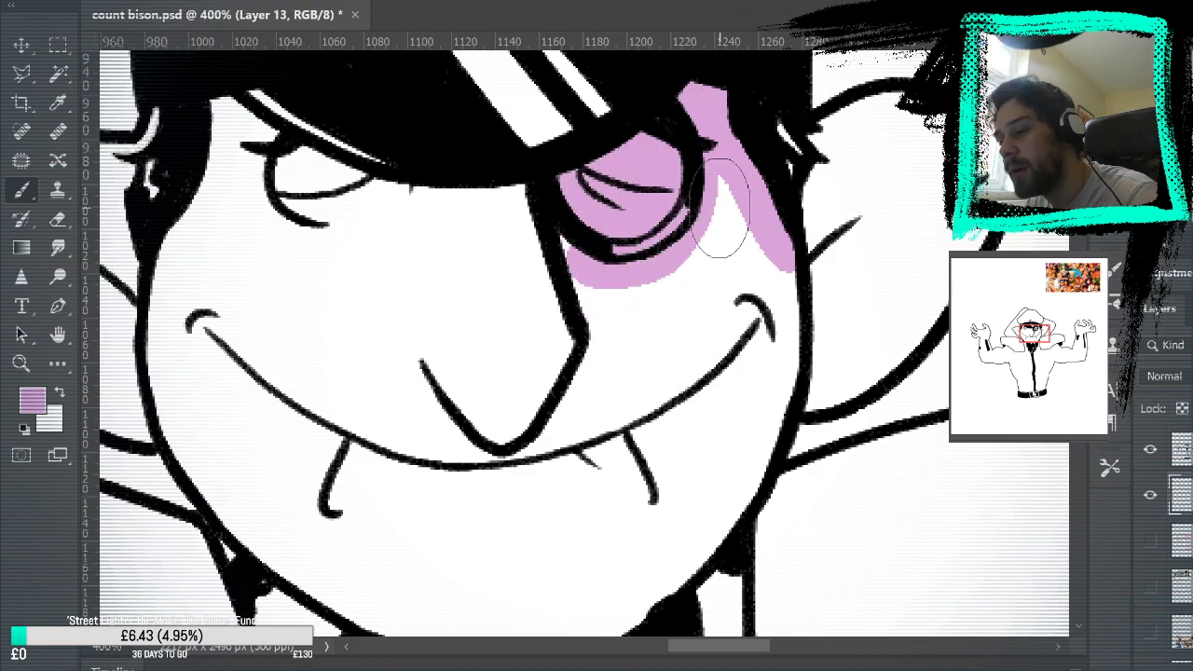
# Paint light purple across the face beneath the cap brim, around the sideburn and ear, and down the jaw beside it.
pyautogui.moveTo(628, 166)
pyautogui.mouseDown()
pyautogui.moveTo(503, 215)
pyautogui.moveTo(453, 112)
pyautogui.moveTo(439, 214)
pyautogui.moveTo(279, 168)
pyautogui.moveTo(228, 117)
pyautogui.moveTo(233, 159)
pyautogui.mouseUp()
pyautogui.moveTo(237, 163)
pyautogui.mouseDown()
pyautogui.moveTo(611, 228)
pyautogui.moveTo(536, 345)
pyautogui.moveTo(479, 266)
pyautogui.moveTo(489, 238)
pyautogui.moveTo(480, 229)
pyautogui.mouseUp()
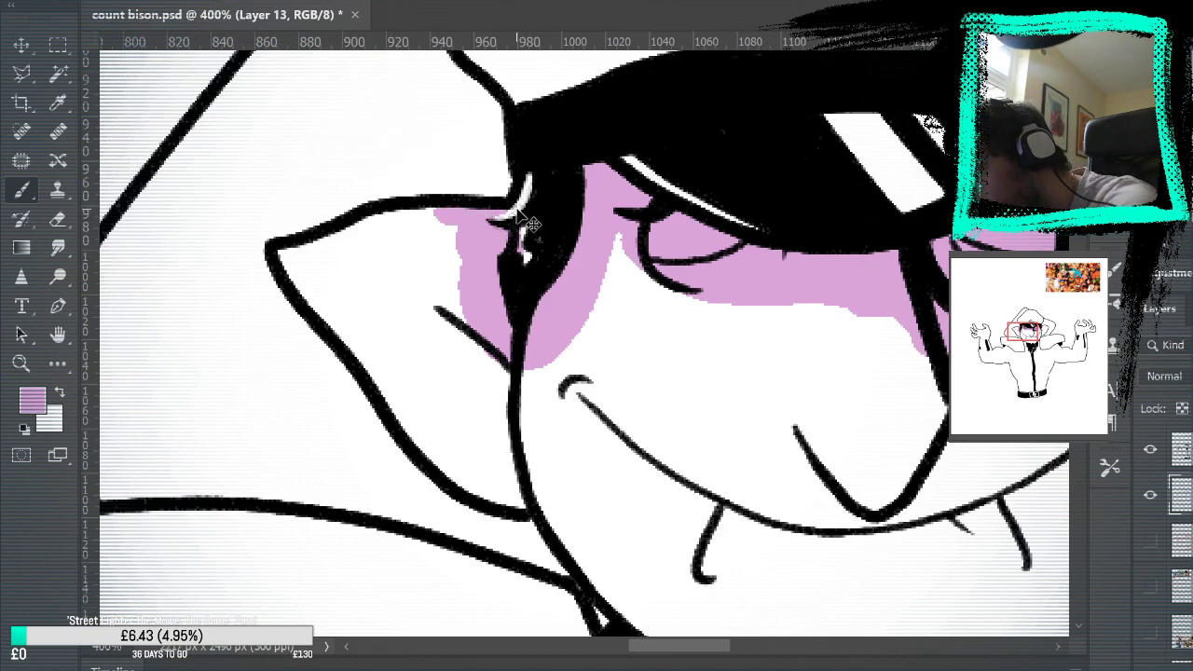
pyautogui.moveTo(473, 207)
pyautogui.mouseDown()
pyautogui.moveTo(438, 212)
pyautogui.moveTo(499, 210)
pyautogui.mouseUp()
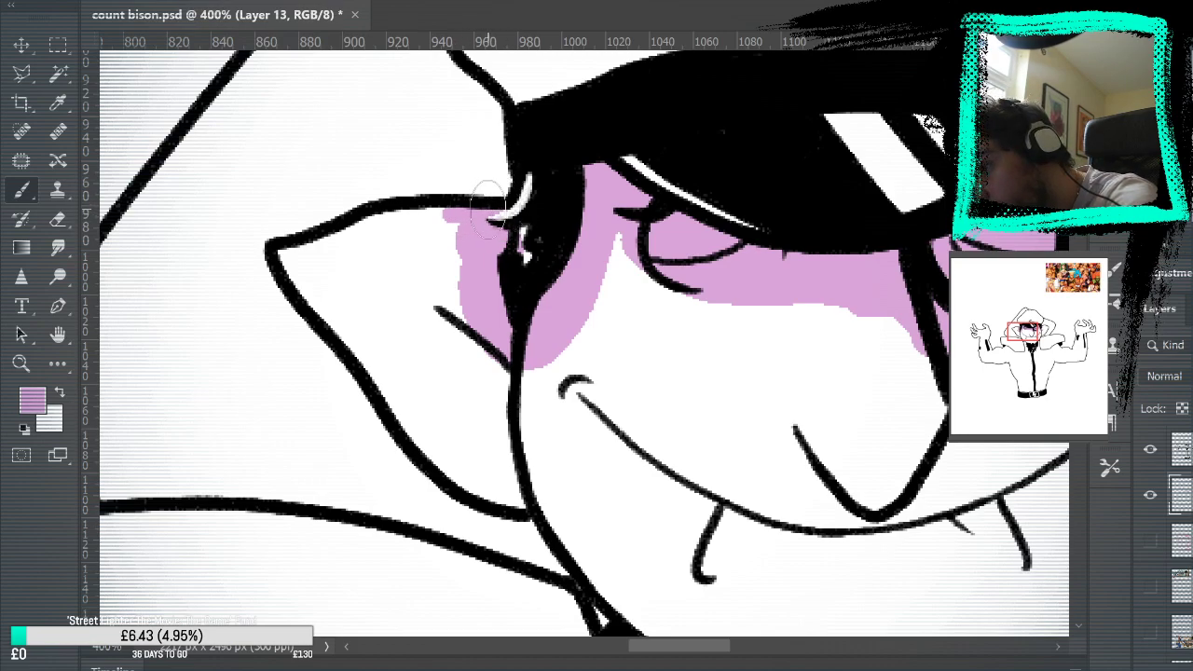
pyautogui.moveTo(445, 207)
pyautogui.mouseDown()
pyautogui.moveTo(466, 235)
pyautogui.moveTo(420, 216)
pyautogui.moveTo(370, 234)
pyautogui.moveTo(331, 229)
pyautogui.moveTo(380, 222)
pyautogui.moveTo(286, 263)
pyautogui.moveTo(327, 306)
pyautogui.moveTo(308, 271)
pyautogui.moveTo(441, 452)
pyautogui.moveTo(492, 483)
pyautogui.moveTo(541, 479)
pyautogui.mouseUp()
pyautogui.moveTo(619, 494); pyautogui.dragTo(321, 244)
pyautogui.moveTo(168, 186)
pyautogui.mouseDown()
pyautogui.moveTo(284, 354)
pyautogui.moveTo(349, 399)
pyautogui.moveTo(422, 424)
pyautogui.moveTo(193, 241)
pyautogui.moveTo(257, 314)
pyautogui.moveTo(375, 399)
pyautogui.moveTo(624, 481)
pyautogui.moveTo(557, 440)
pyautogui.mouseUp()
pyautogui.hotkey('ctrl', 'z')
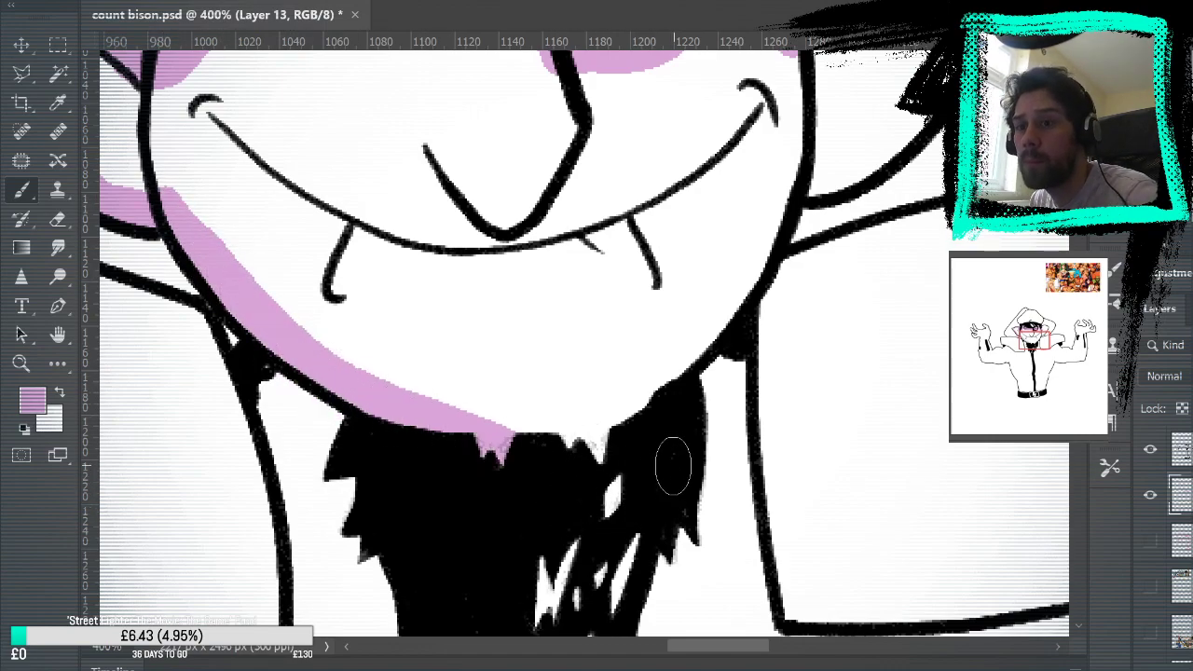
# Continue the light purple band along the chin and erase the paint spilling onto the white tufts of the beard.
pyautogui.moveTo(403, 398)
pyautogui.mouseDown()
pyautogui.moveTo(536, 412)
pyautogui.moveTo(652, 391)
pyautogui.mouseUp()
pyautogui.click(58, 219)
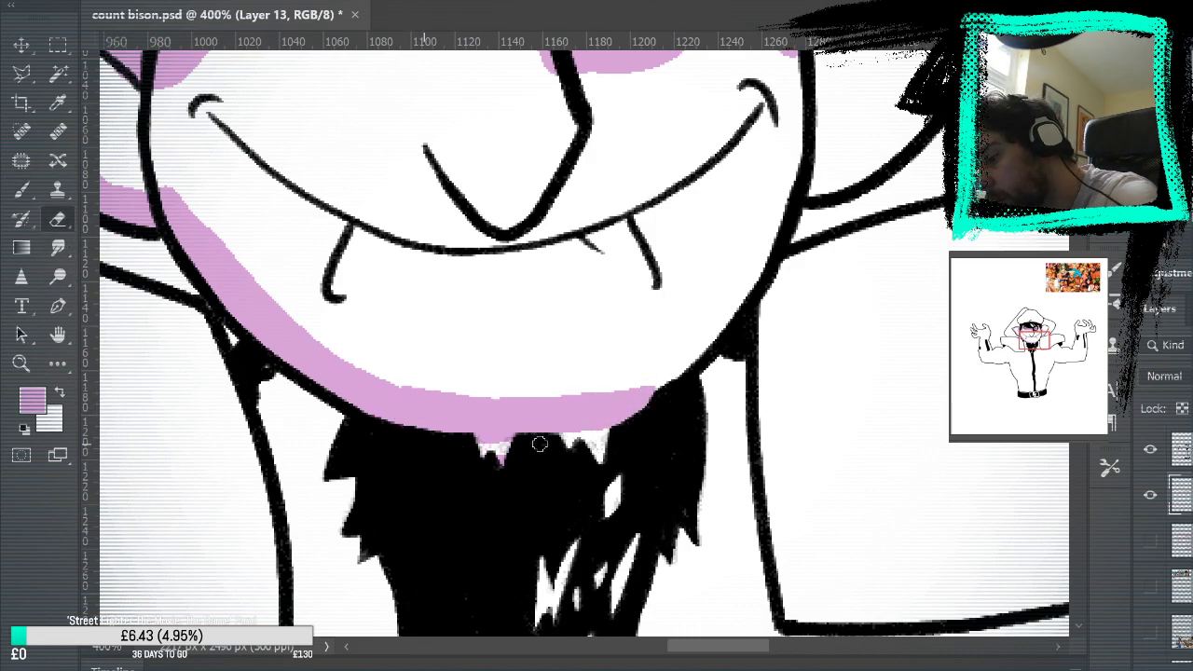
pyautogui.click(23, 191)
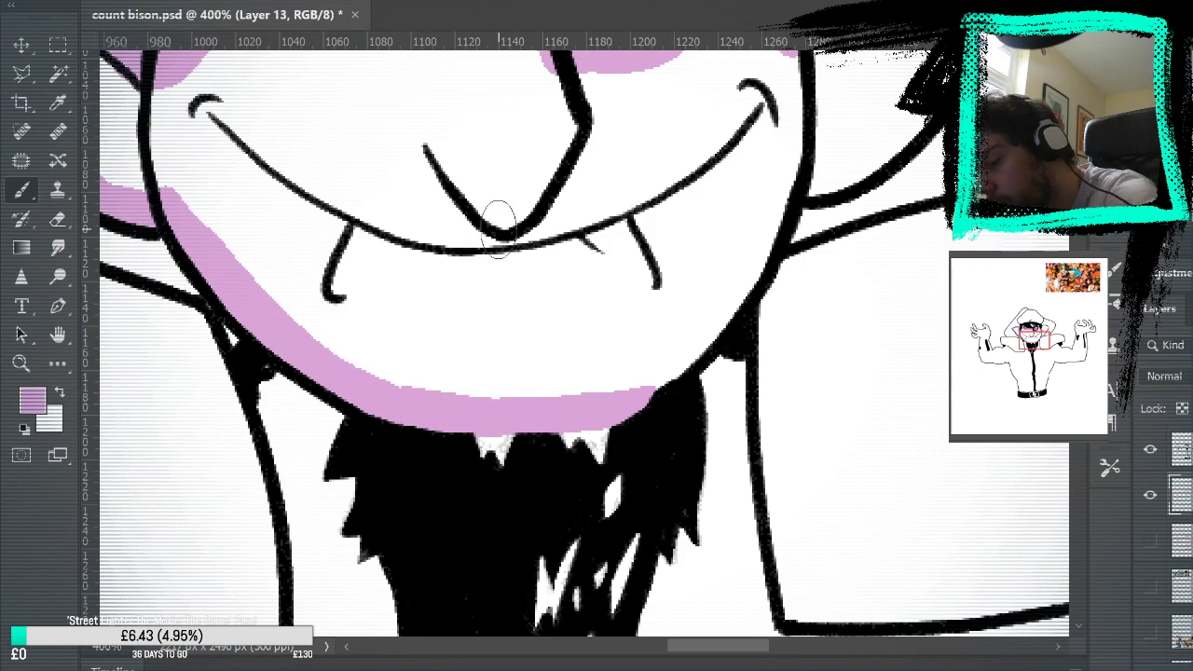
# Outline the monocle-side jaw and ear in light purple, and fill the remaining face and ear areas with the same colour.
pyautogui.moveTo(634, 396)
pyautogui.mouseDown()
pyautogui.moveTo(723, 313)
pyautogui.moveTo(795, 135)
pyautogui.moveTo(607, 500)
pyautogui.moveTo(786, 338)
pyautogui.moveTo(765, 382)
pyautogui.moveTo(843, 253)
pyautogui.moveTo(866, 149)
pyautogui.mouseUp()
pyautogui.moveTo(663, 205)
pyautogui.mouseDown()
pyautogui.moveTo(736, 166)
pyautogui.moveTo(790, 179)
pyautogui.moveTo(859, 205)
pyautogui.mouseUp()
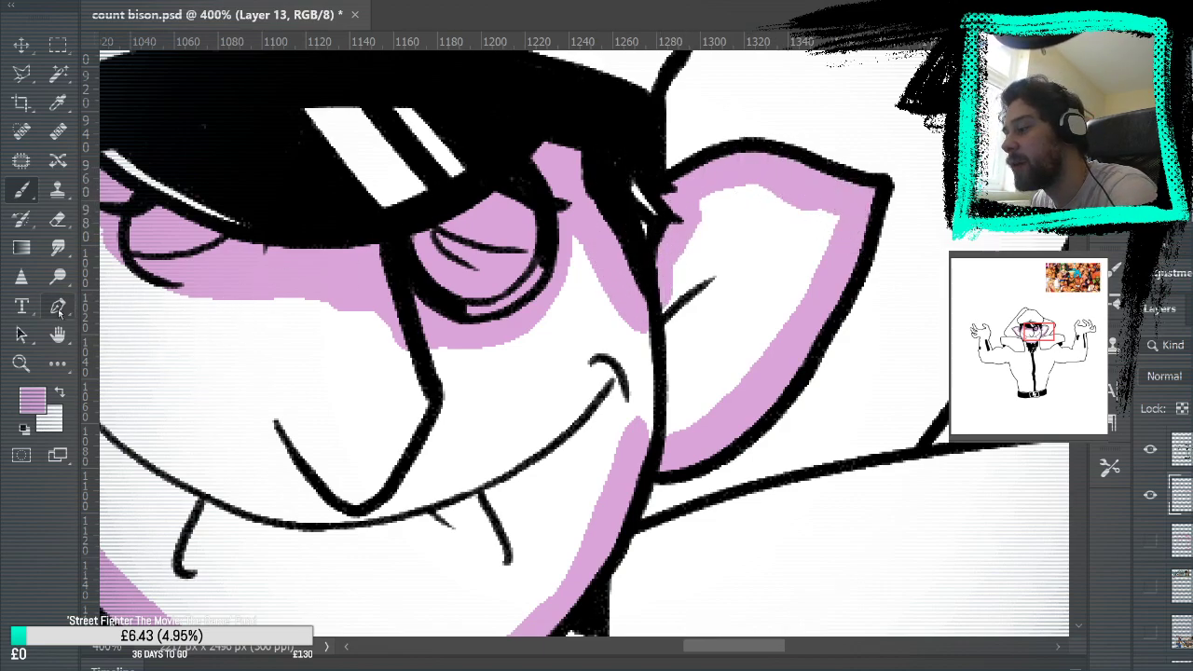
pyautogui.press('g')
pyautogui.click(274, 373)
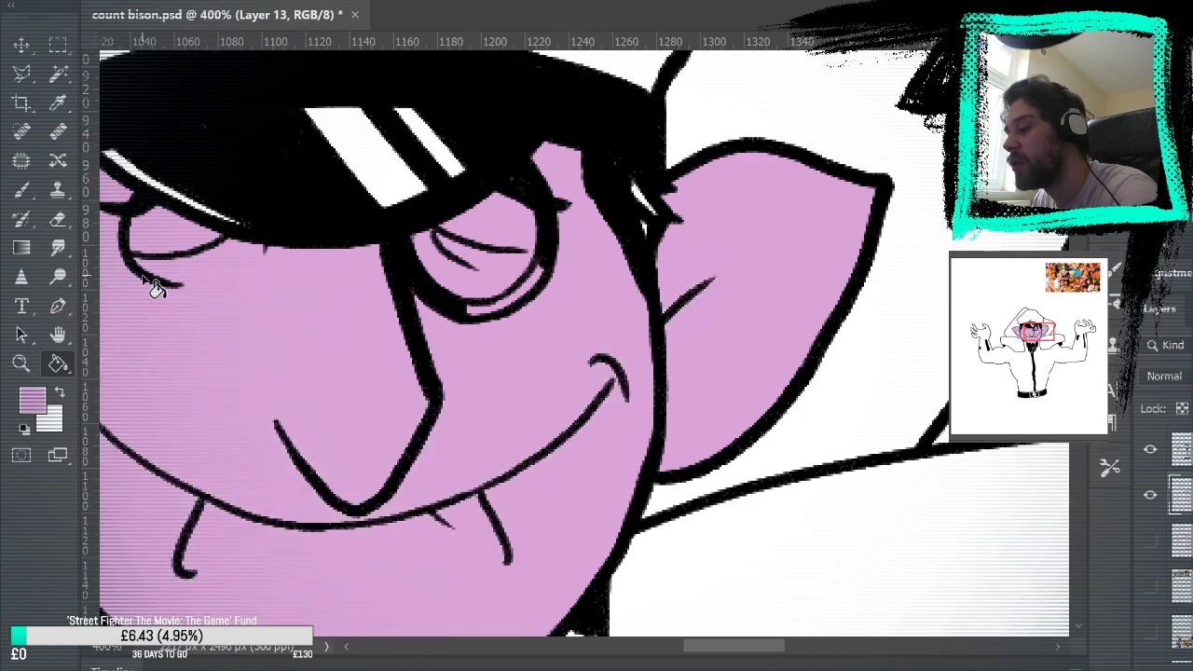
# Try a pale highlight down the nose and a darker purple shadow on the cheek beside it, and undo both.
pyautogui.press('b')
pyautogui.moveTo(549, 325); pyautogui.dragTo(890, 260)
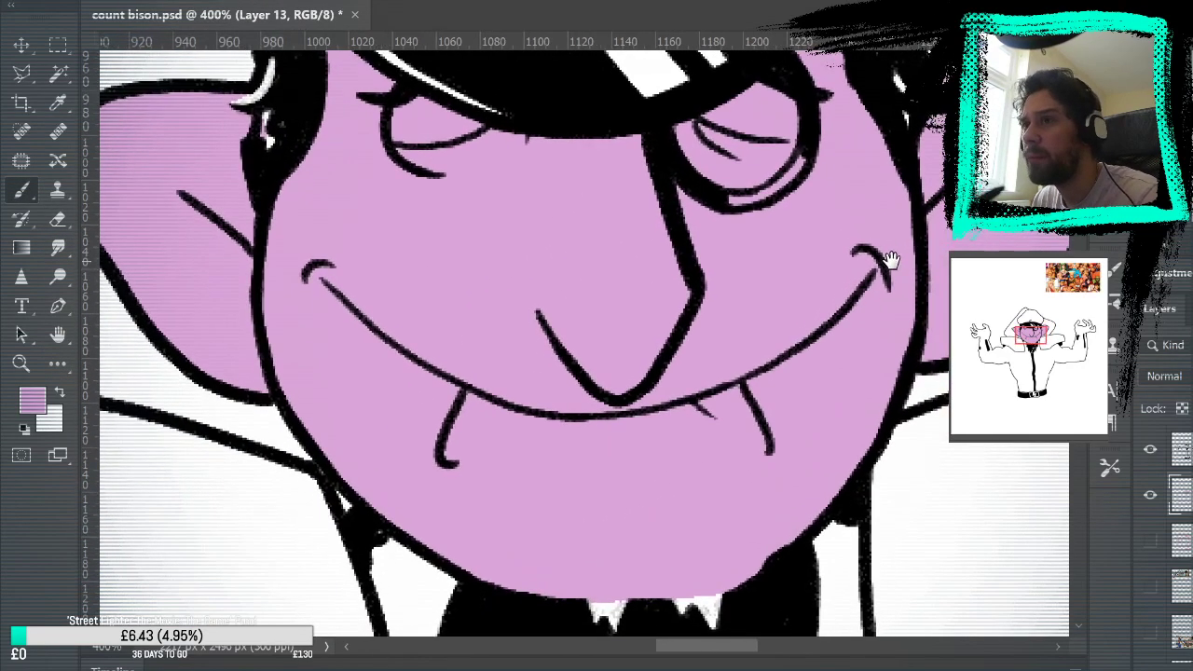
pyautogui.press('i')
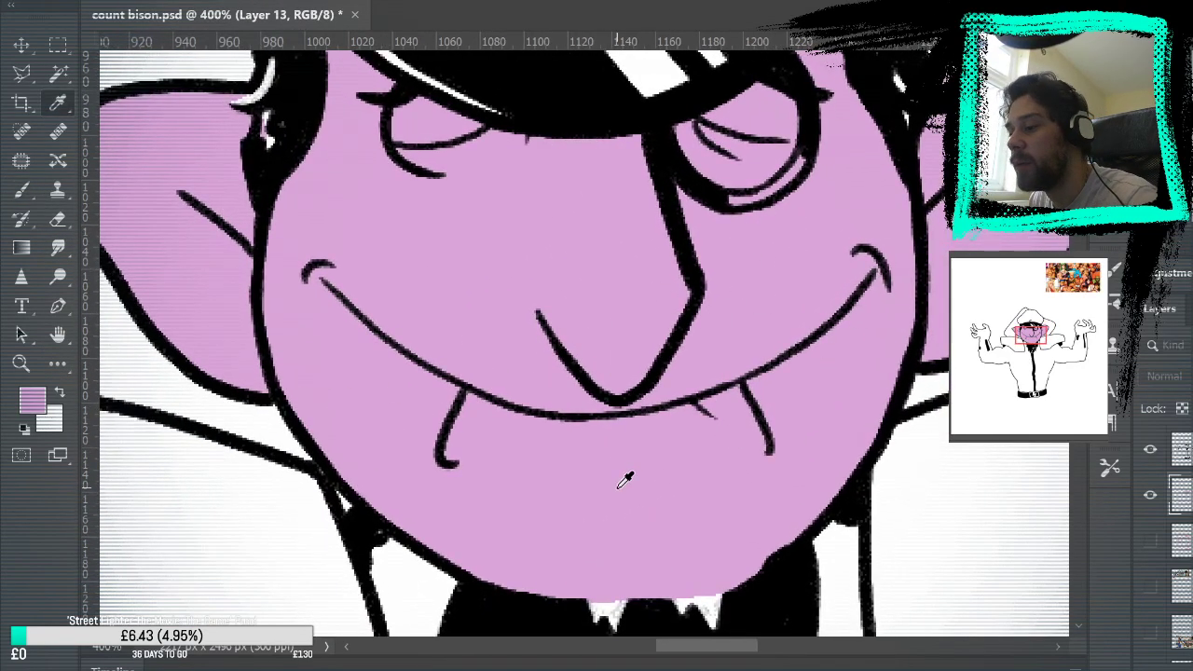
pyautogui.press('b')
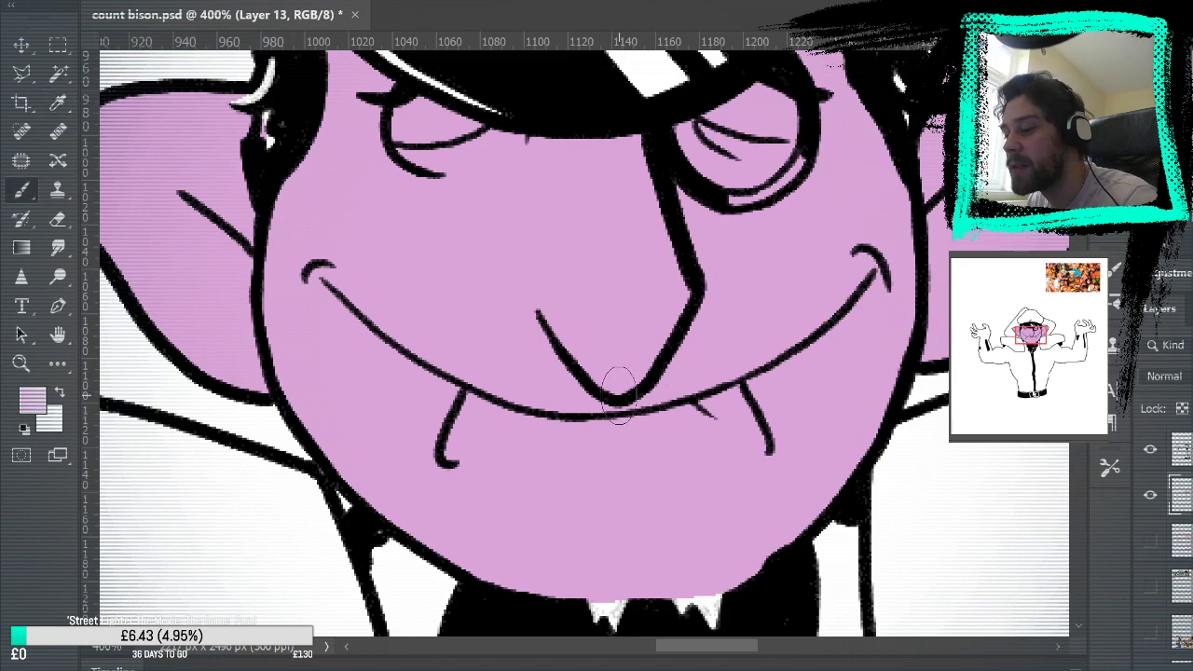
pyautogui.moveTo(615, 401)
pyautogui.mouseDown()
pyautogui.moveTo(590, 140)
pyautogui.moveTo(542, 297)
pyautogui.moveTo(577, 280)
pyautogui.moveTo(582, 372)
pyautogui.mouseUp()
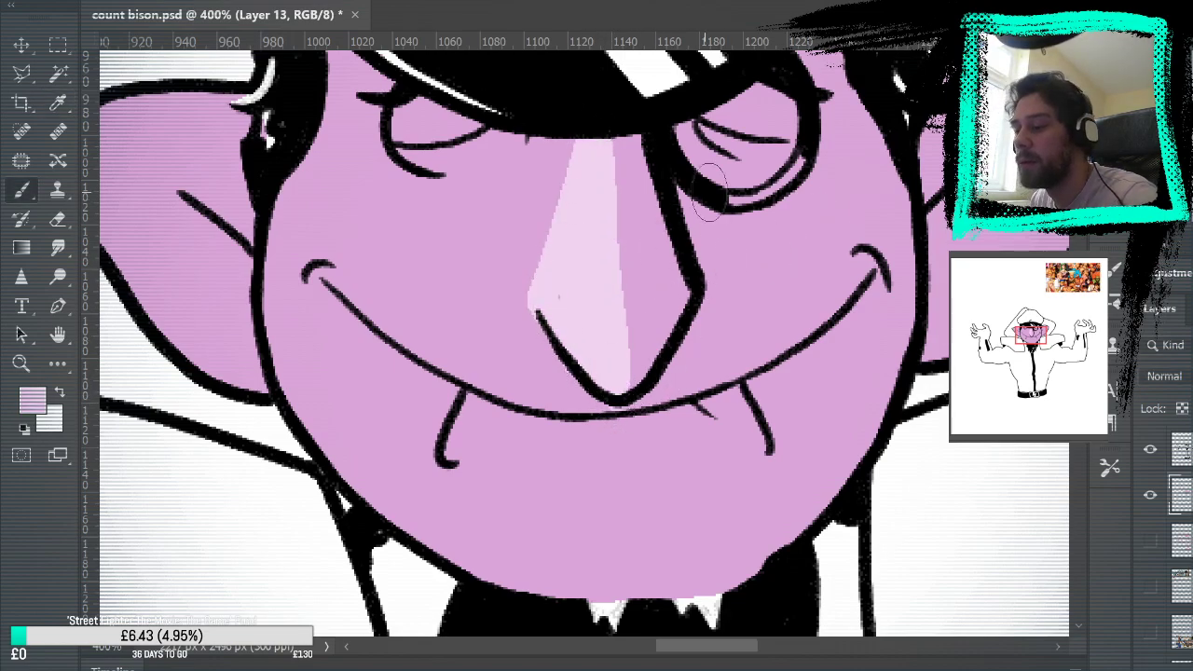
pyautogui.press('i')
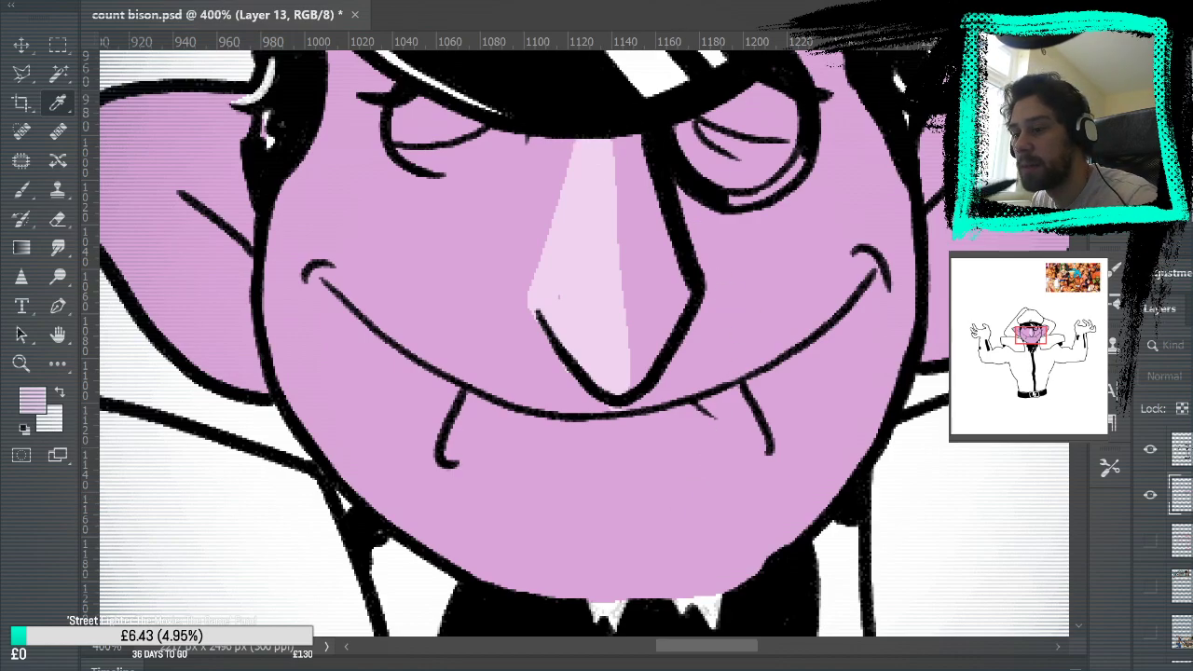
pyautogui.press('b')
pyautogui.keyDown('alt'); pyautogui.click(534, 359); pyautogui.keyUp('alt')
pyautogui.moveTo(663, 367)
pyautogui.mouseDown()
pyautogui.moveTo(752, 235)
pyautogui.moveTo(786, 217)
pyautogui.moveTo(682, 195)
pyautogui.moveTo(715, 267)
pyautogui.moveTo(751, 230)
pyautogui.mouseUp()
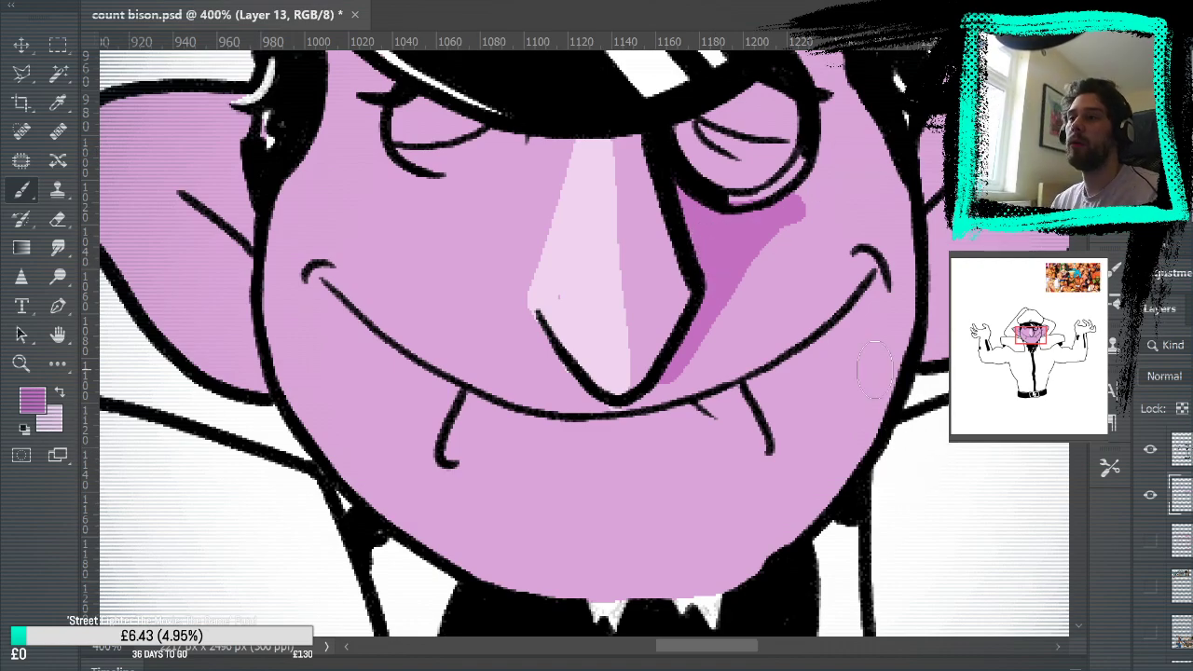
pyautogui.hotkey('ctrl', 'z')
pyautogui.hotkey('ctrl', 'z')
pyautogui.hotkey('ctrl', 'z')
pyautogui.hotkey('ctrl', 'z')
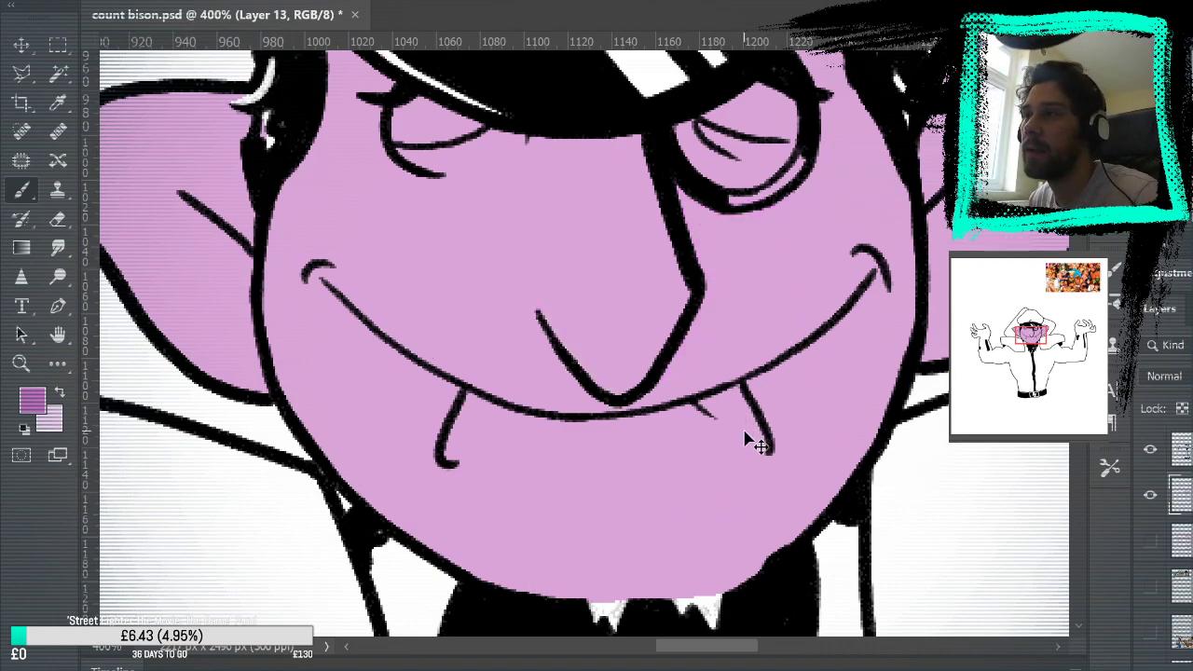
# Resample the light purple skin colour, erase the purple inside the monocle-side fang, and tidy the fang's edge with the brush.
pyautogui.keyDown('alt'); pyautogui.click(586, 247); pyautogui.keyUp('alt')
pyautogui.moveTo(753, 268)
pyautogui.mouseDown()
pyautogui.moveTo(783, 355)
pyautogui.moveTo(868, 266)
pyautogui.moveTo(854, 219)
pyautogui.mouseUp()
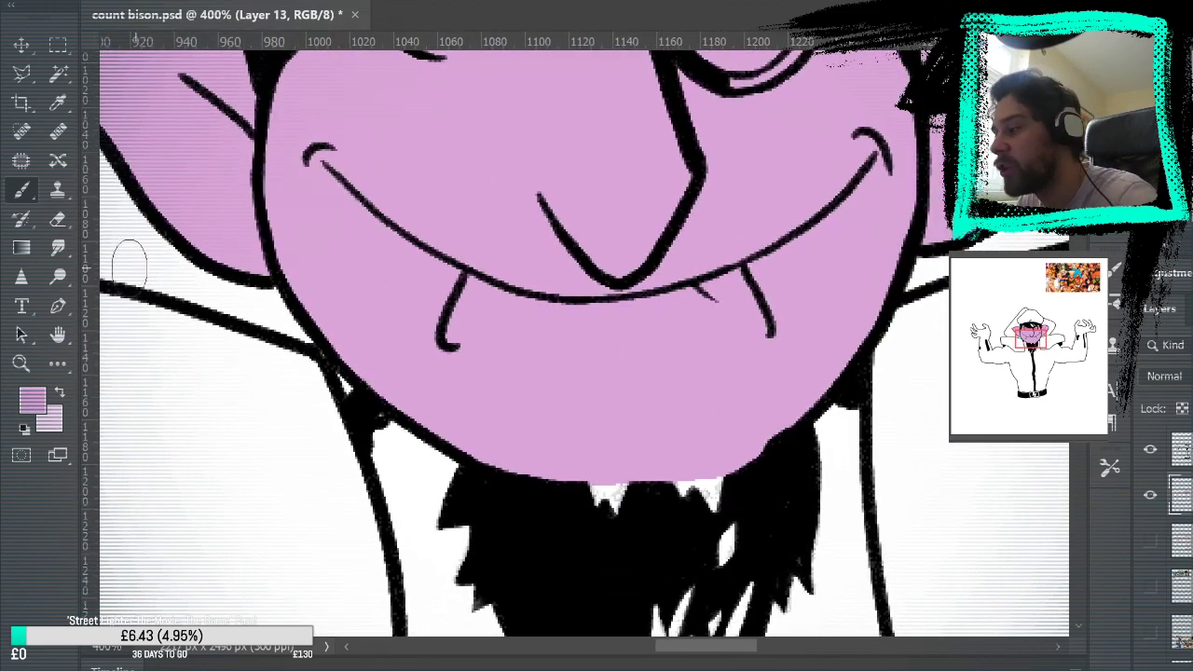
pyautogui.press('e')
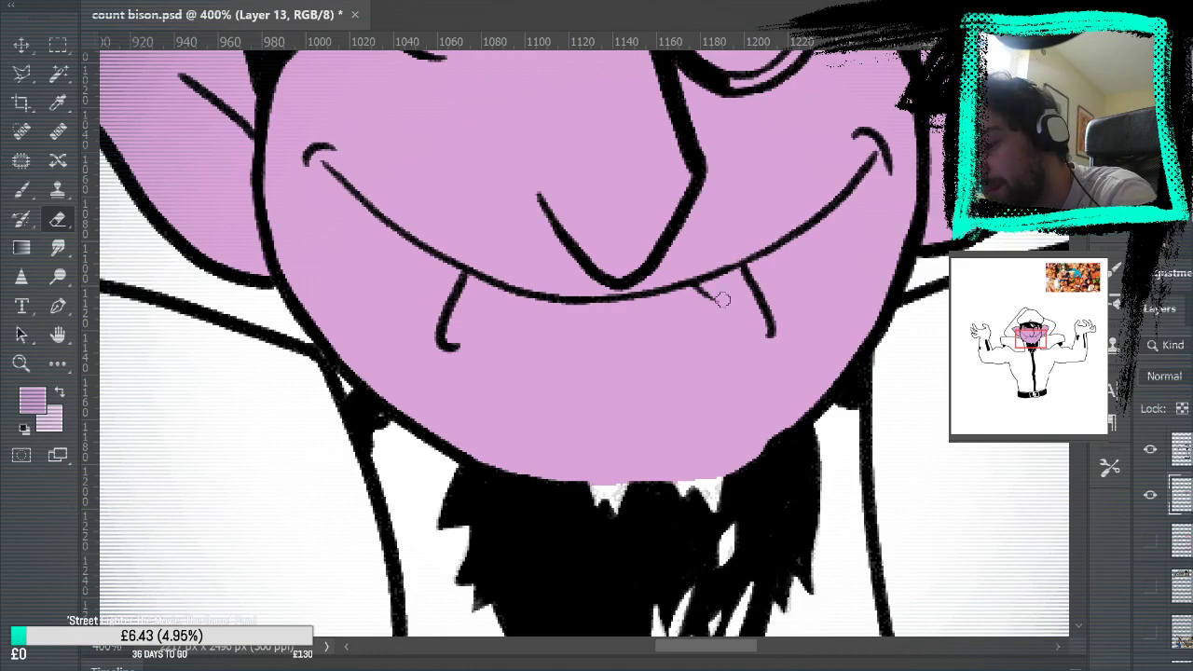
pyautogui.moveTo(854, 425); pyautogui.dragTo(719, 261)
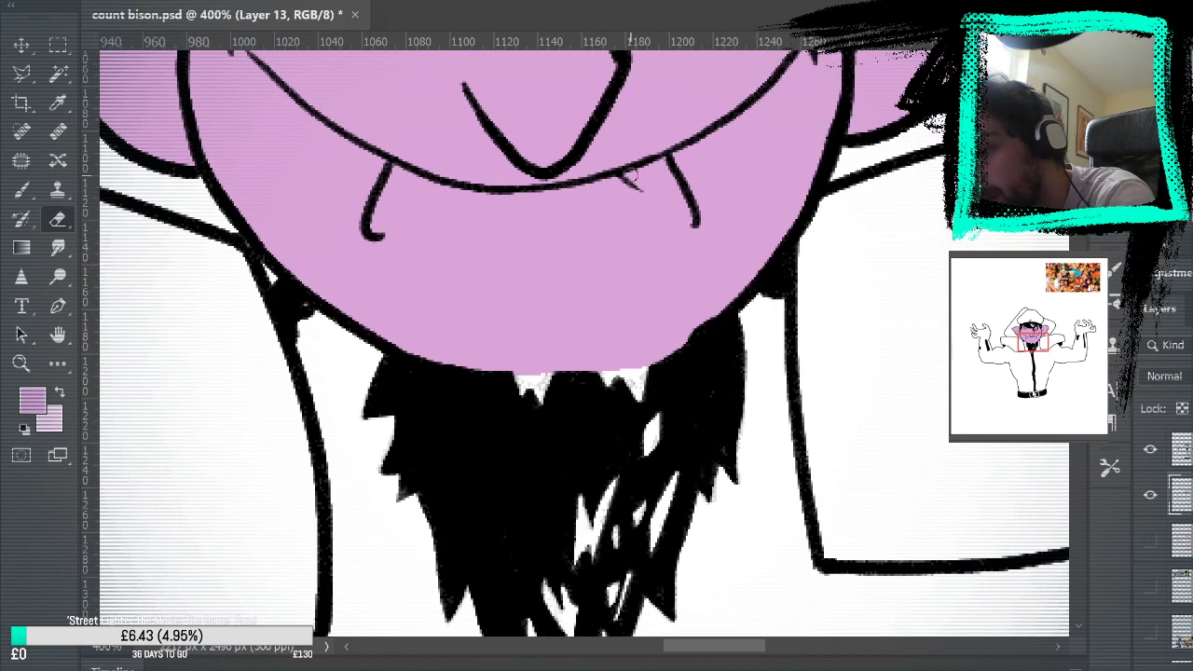
pyautogui.moveTo(682, 200)
pyautogui.mouseDown()
pyautogui.moveTo(657, 163)
pyautogui.moveTo(685, 209)
pyautogui.moveTo(650, 182)
pyautogui.mouseUp()
pyautogui.hotkey('ctrl', 'z')
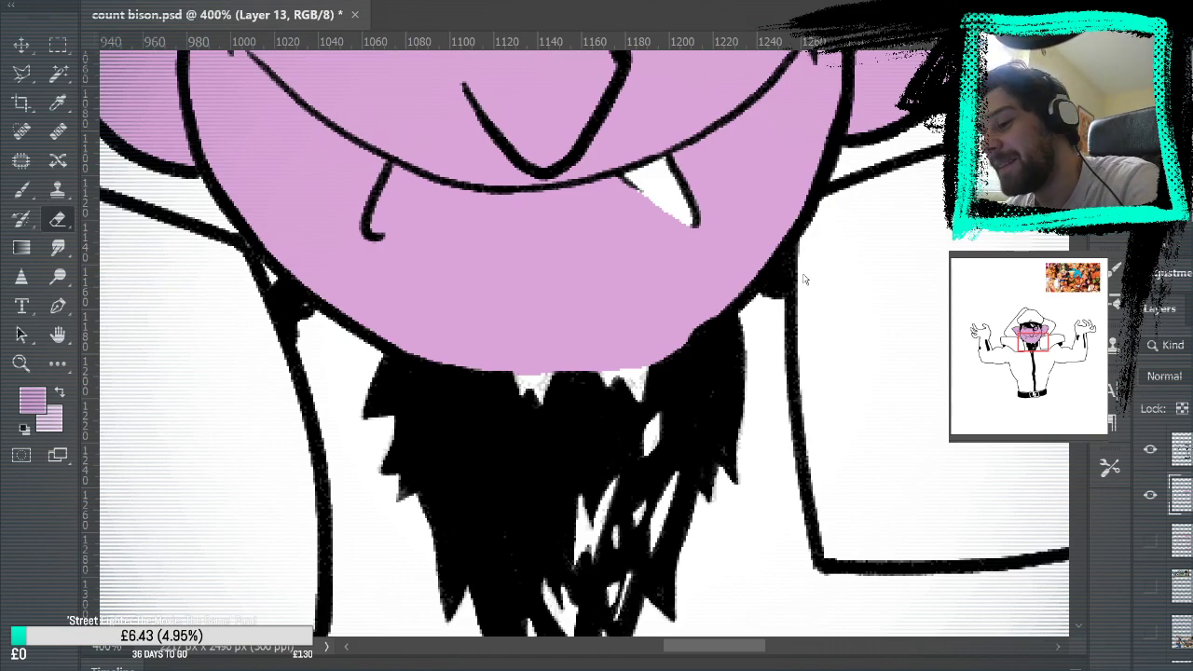
pyautogui.click(20, 189)
pyautogui.moveTo(648, 210); pyautogui.dragTo(714, 247)
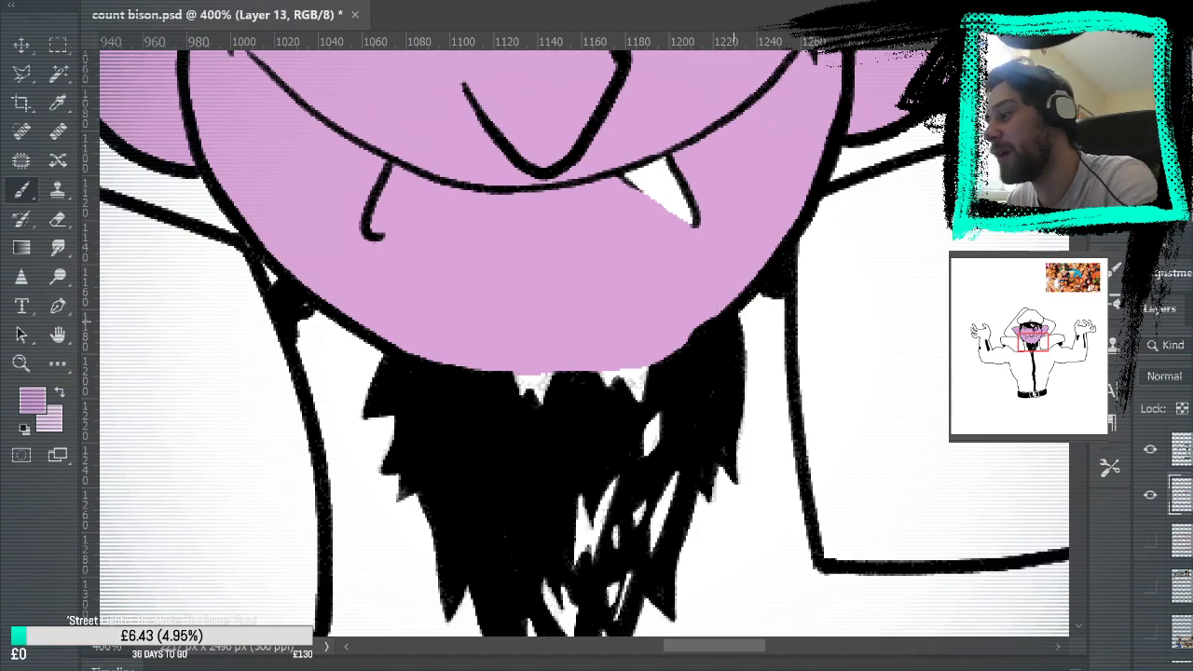
# Erase the purple inside the opposite fang to leave a white pointed tooth beneath the mouth line.
pyautogui.click(58, 219)
pyautogui.moveTo(395, 166)
pyautogui.mouseDown()
pyautogui.moveTo(375, 222)
pyautogui.moveTo(386, 228)
pyautogui.moveTo(447, 183)
pyautogui.moveTo(402, 171)
pyautogui.moveTo(390, 205)
pyautogui.moveTo(399, 177)
pyautogui.mouseUp()
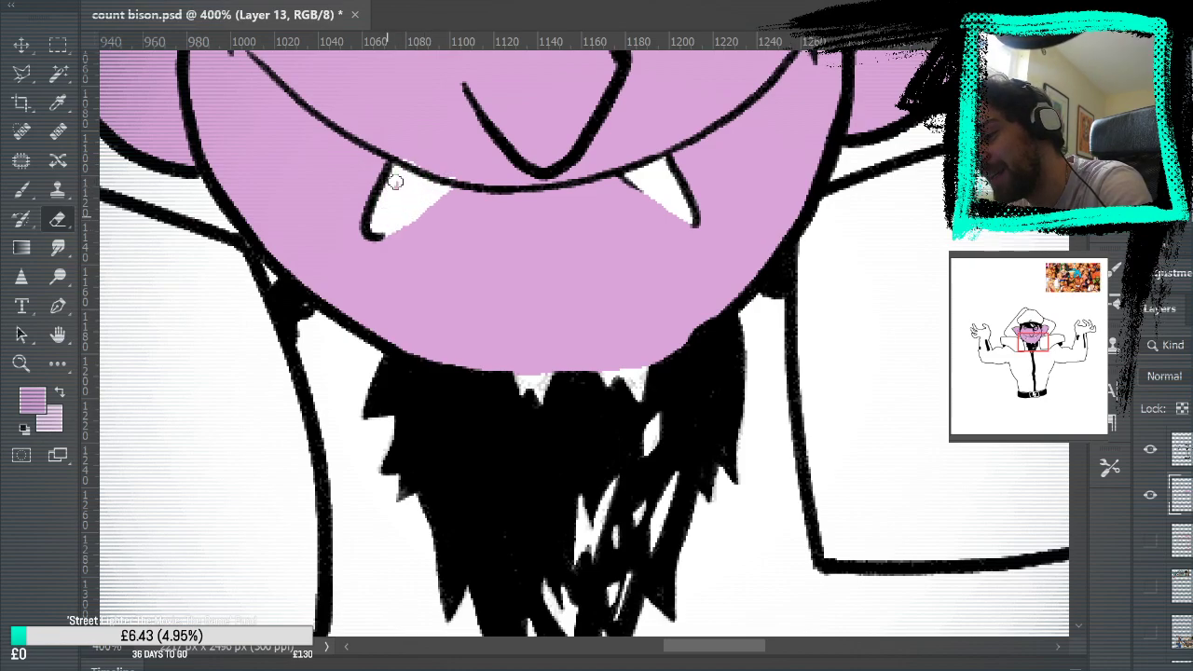
pyautogui.click(21, 189)
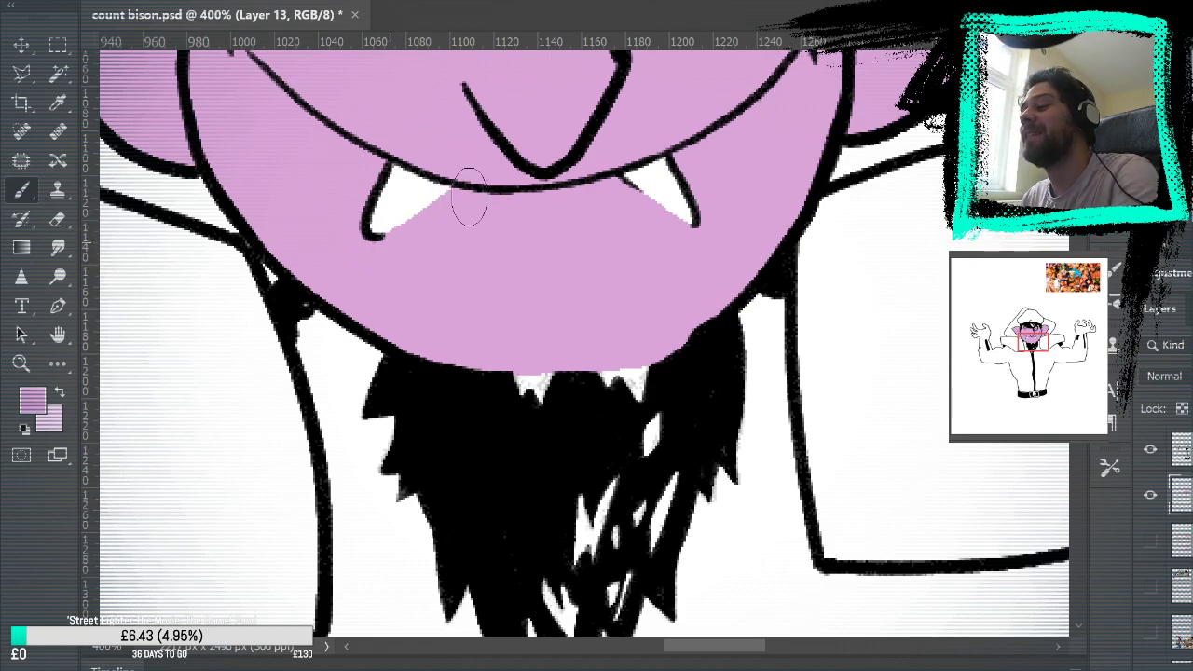
pyautogui.moveTo(909, 287)
pyautogui.mouseDown()
pyautogui.moveTo(975, 490)
pyautogui.moveTo(1005, 474)
pyautogui.mouseUp()
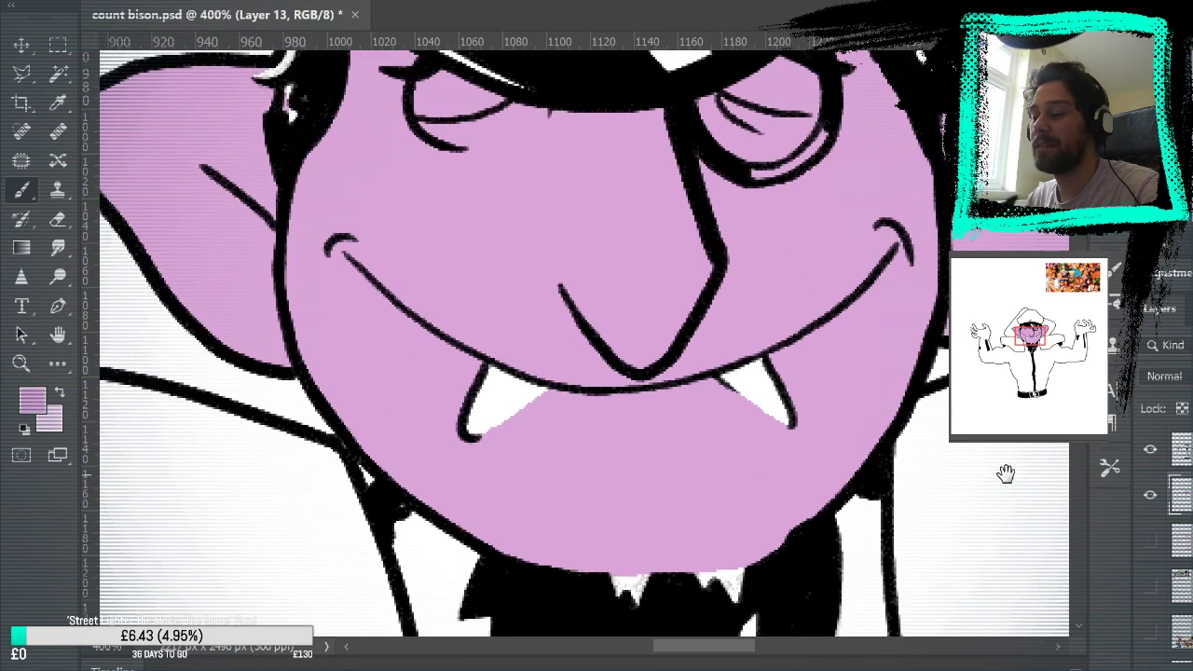
# Show the pink sketch layer and lower the skin colour layer's opacity so the sketch lines show through the face.
pyautogui.click(1153, 550)
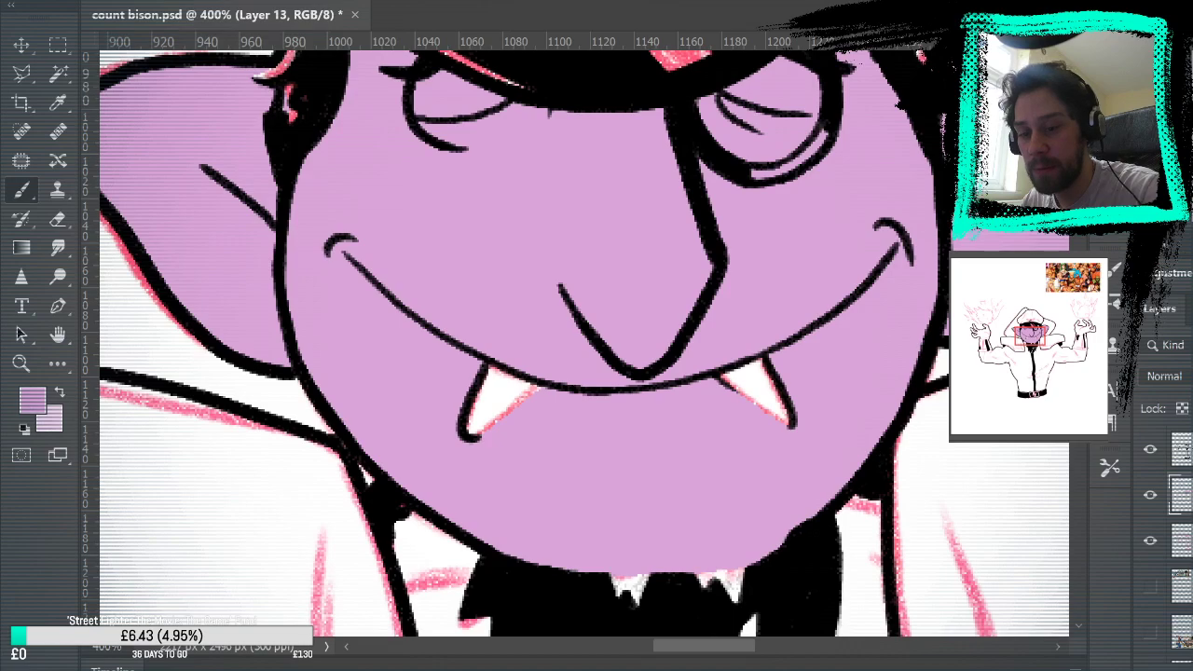
pyautogui.hotkey('ctrl', 'z')
pyautogui.hotkey('ctrl', 'z')
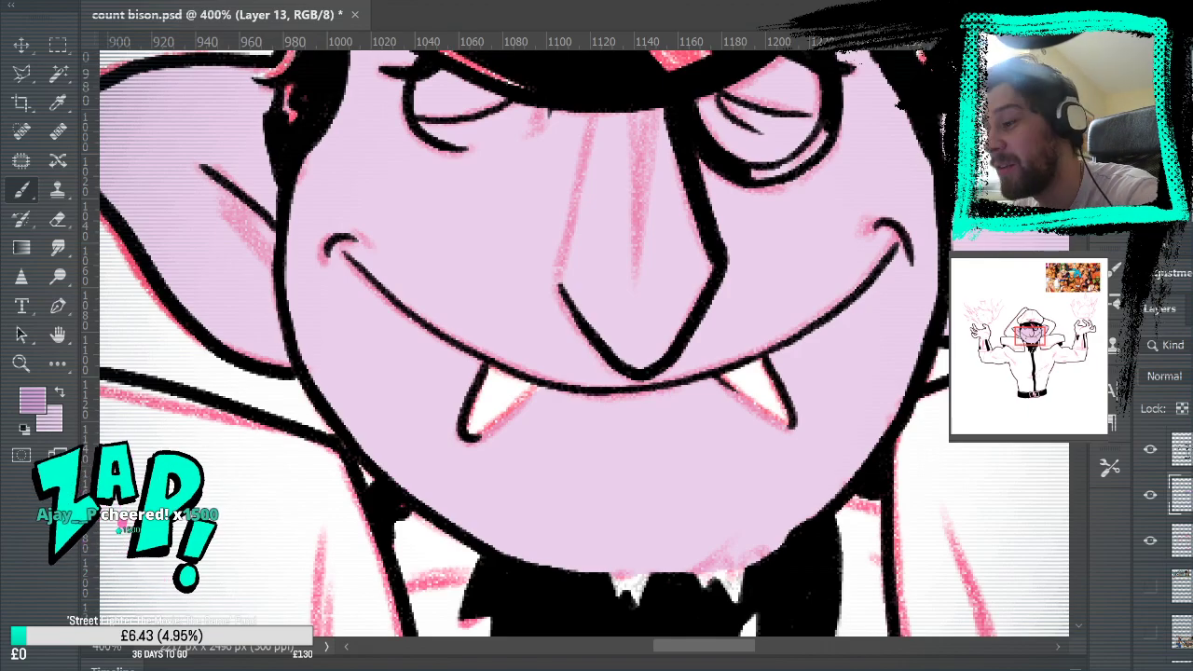
pyautogui.moveTo(816, 274); pyautogui.dragTo(812, 392)
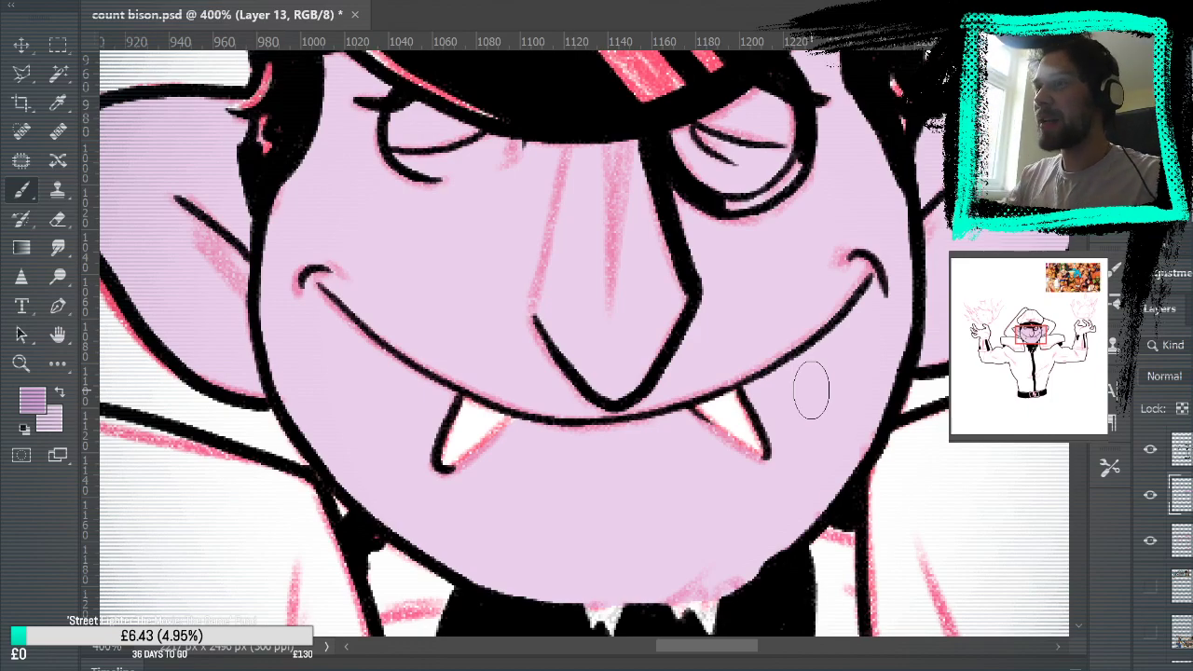
pyautogui.moveTo(810, 389); pyautogui.dragTo(746, 480)
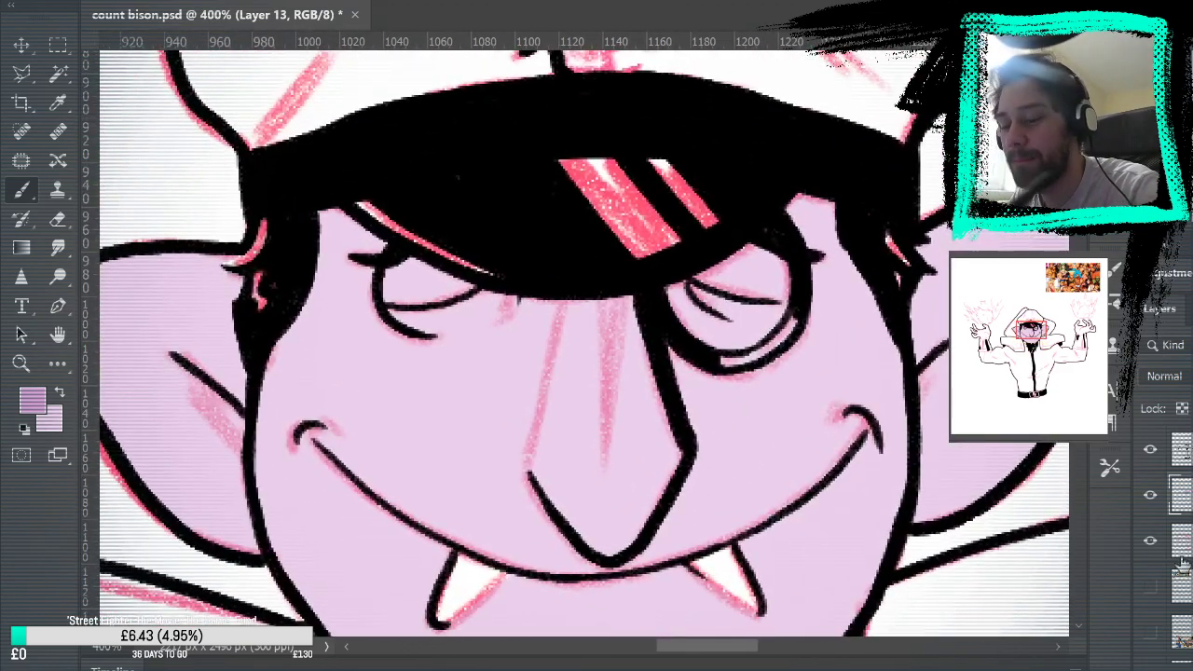
# Hide the pink sketch layer and erase the purple from the highlight on the monocle's lower rim.
pyautogui.click(1151, 543)
pyautogui.moveTo(973, 540)
pyautogui.mouseDown()
pyautogui.moveTo(932, 178)
pyautogui.moveTo(967, 376)
pyautogui.moveTo(977, 361)
pyautogui.mouseUp()
pyautogui.moveTo(849, 281); pyautogui.dragTo(877, 387)
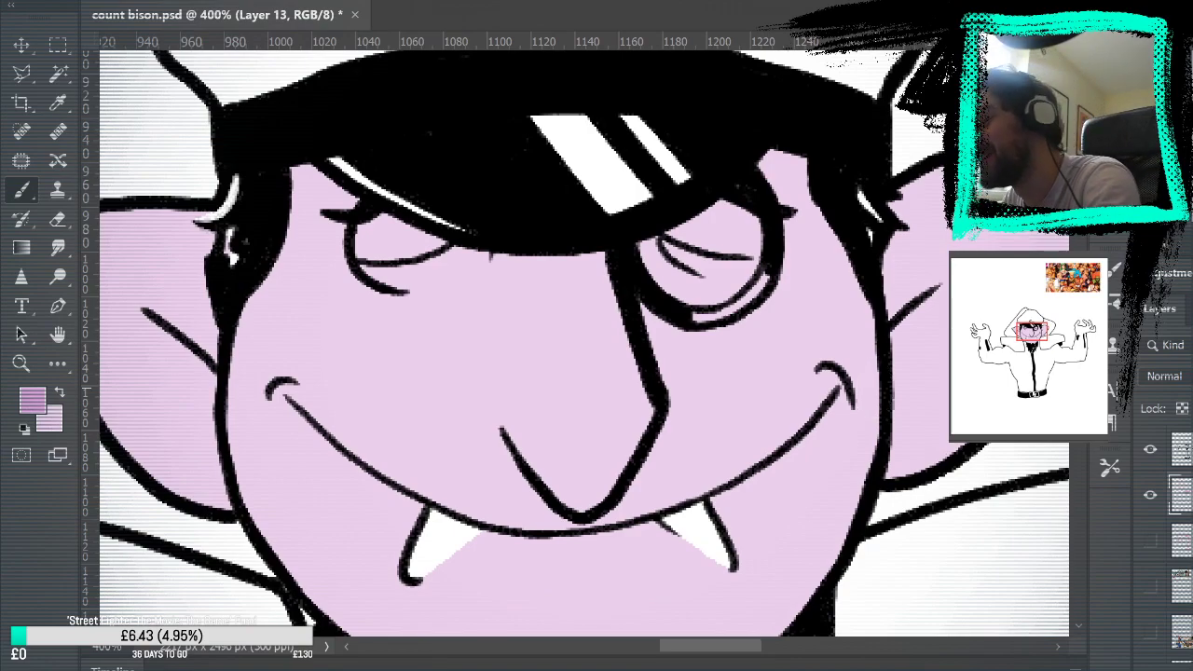
pyautogui.press('e')
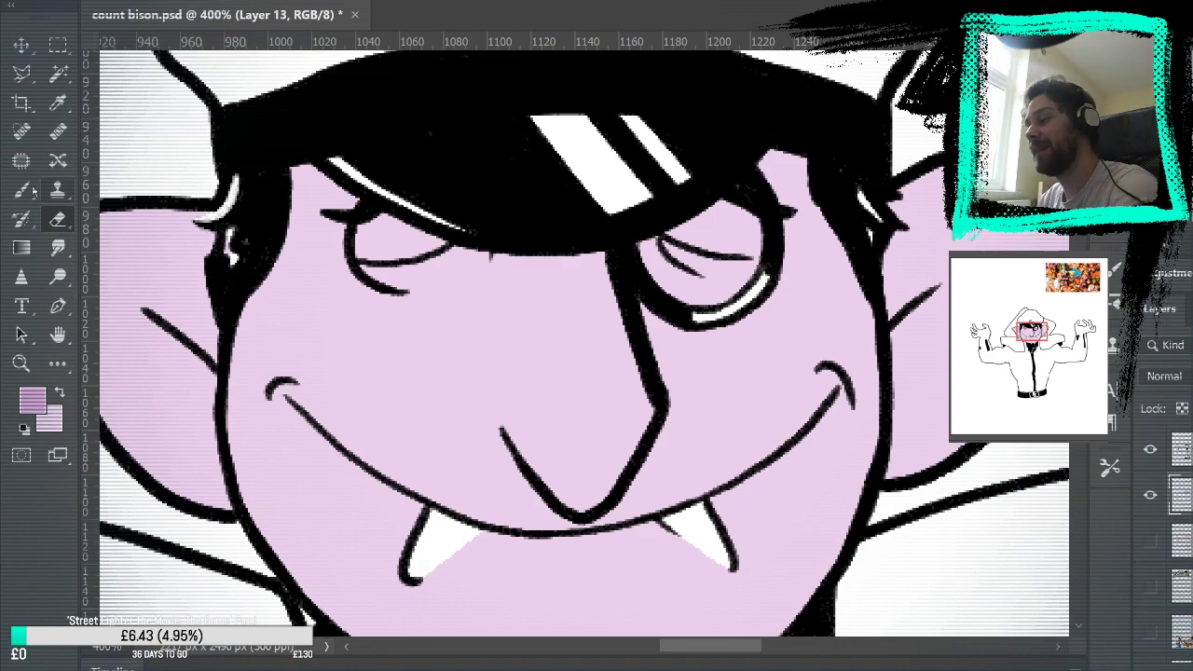
pyautogui.press('b')
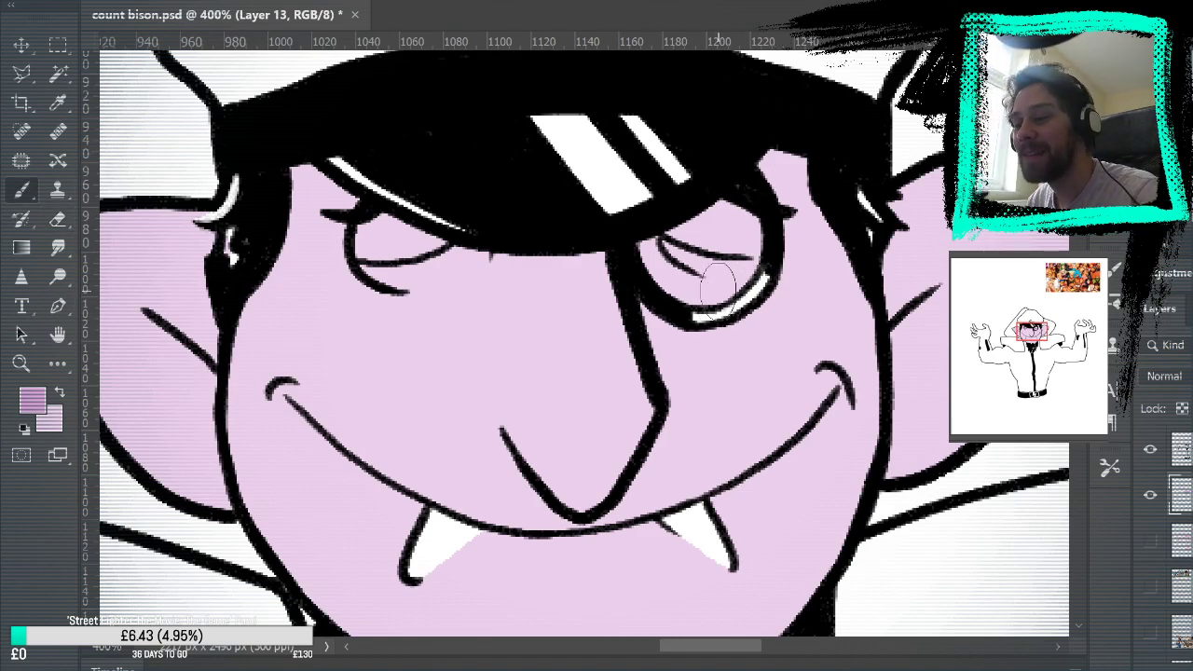
pyautogui.moveTo(806, 265); pyautogui.dragTo(856, 328)
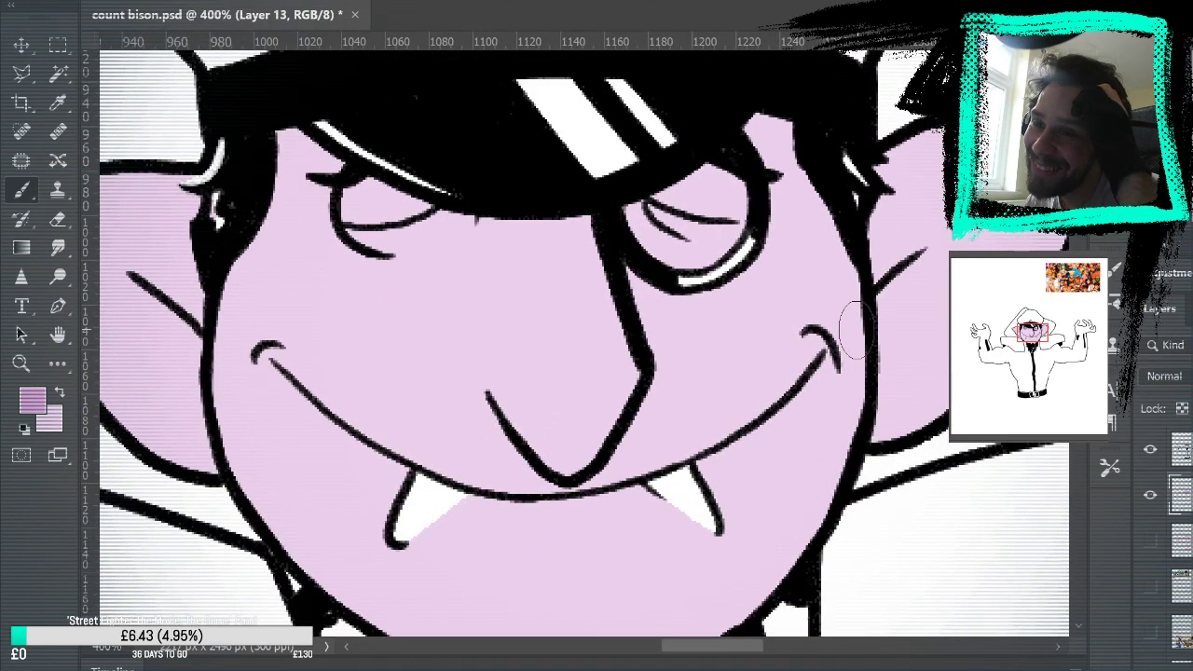
pyautogui.moveTo(855, 328); pyautogui.dragTo(817, 307)
pyautogui.moveTo(879, 400)
pyautogui.mouseDown()
pyautogui.moveTo(905, 485)
pyautogui.moveTo(895, 508)
pyautogui.mouseUp()
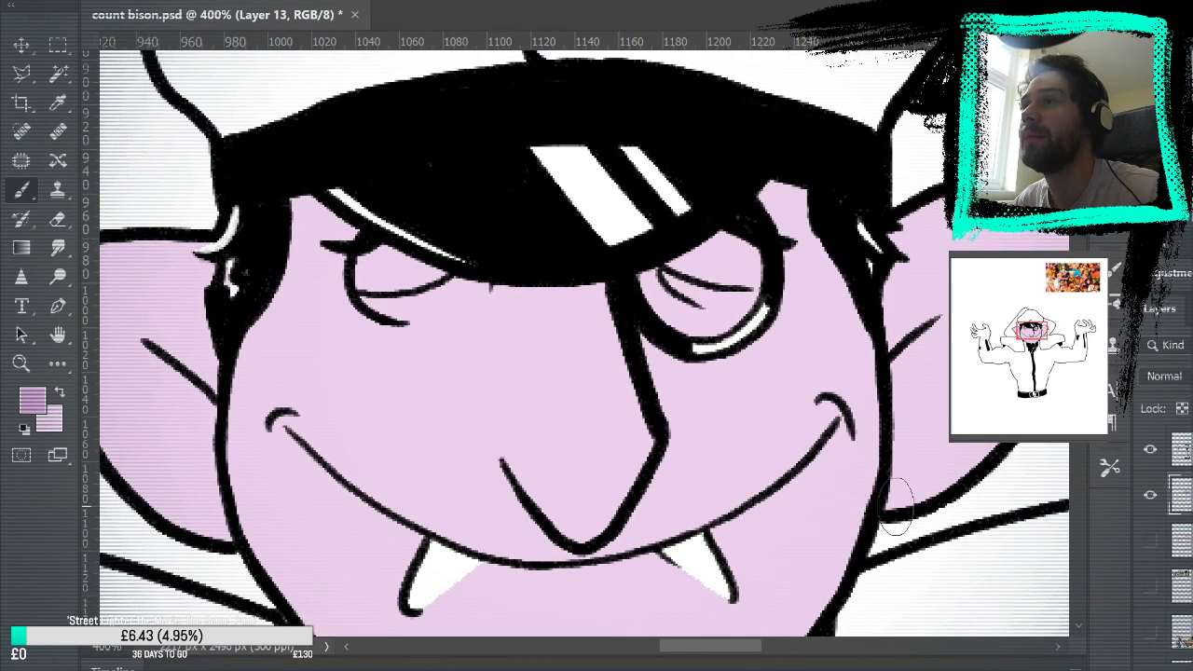
# Show the pink sketch layer again as a guide around the face.
pyautogui.click(1150, 544)
pyautogui.moveTo(913, 559)
pyautogui.mouseDown()
pyautogui.moveTo(1047, 426)
pyautogui.moveTo(1057, 378)
pyautogui.mouseUp()
pyautogui.moveTo(995, 418); pyautogui.dragTo(879, 631)
pyautogui.moveTo(862, 280); pyautogui.dragTo(1025, 550)
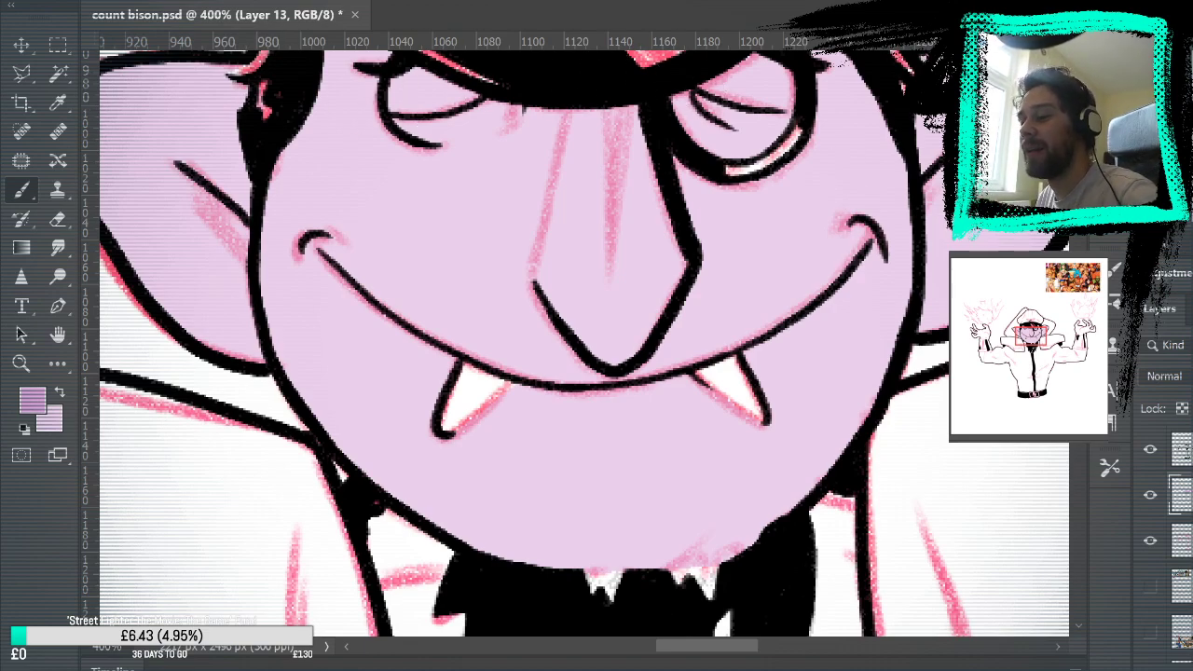
# Paint light purple skin inside the raised hand's outline, from the tall upright finger down into the palm.
pyautogui.moveTo(730, 326)
pyautogui.mouseDown()
pyautogui.moveTo(833, 457)
pyautogui.moveTo(894, 491)
pyautogui.moveTo(841, 245)
pyautogui.moveTo(924, 421)
pyautogui.moveTo(929, 327)
pyautogui.moveTo(942, 447)
pyautogui.moveTo(839, 373)
pyautogui.moveTo(810, 330)
pyautogui.moveTo(901, 151)
pyautogui.moveTo(821, 439)
pyautogui.moveTo(820, 493)
pyautogui.mouseUp()
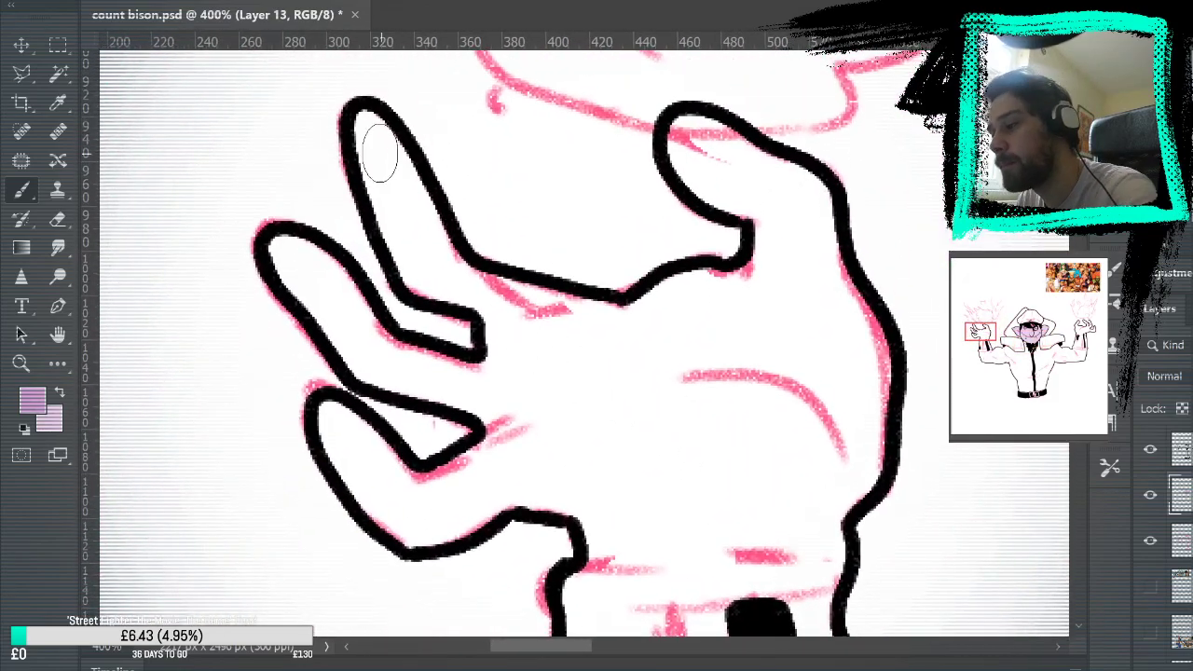
pyautogui.click(367, 122)
pyautogui.moveTo(368, 112)
pyautogui.mouseDown()
pyautogui.moveTo(391, 221)
pyautogui.moveTo(431, 288)
pyautogui.moveTo(402, 191)
pyautogui.mouseUp()
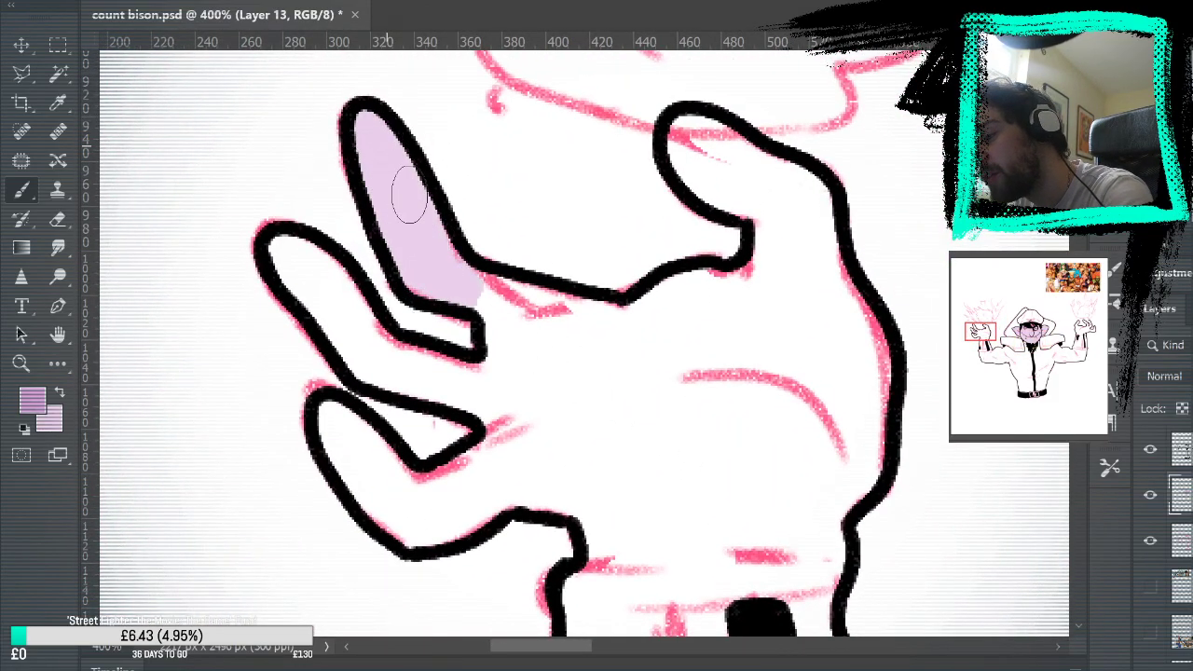
pyautogui.moveTo(453, 280)
pyautogui.mouseDown()
pyautogui.moveTo(660, 333)
pyautogui.moveTo(668, 307)
pyautogui.moveTo(704, 298)
pyautogui.moveTo(663, 301)
pyautogui.moveTo(778, 286)
pyautogui.moveTo(743, 284)
pyautogui.moveTo(763, 222)
pyautogui.moveTo(695, 136)
pyautogui.moveTo(658, 126)
pyautogui.moveTo(763, 219)
pyautogui.moveTo(700, 184)
pyautogui.moveTo(680, 131)
pyautogui.moveTo(796, 179)
pyautogui.moveTo(789, 198)
pyautogui.moveTo(724, 172)
pyautogui.moveTo(829, 261)
pyautogui.moveTo(816, 228)
pyautogui.moveTo(875, 365)
pyautogui.moveTo(858, 323)
pyautogui.moveTo(868, 473)
pyautogui.moveTo(822, 517)
pyautogui.mouseUp()
pyautogui.moveTo(591, 546); pyautogui.dragTo(834, 522)
pyautogui.moveTo(866, 464); pyautogui.dragTo(439, 463)
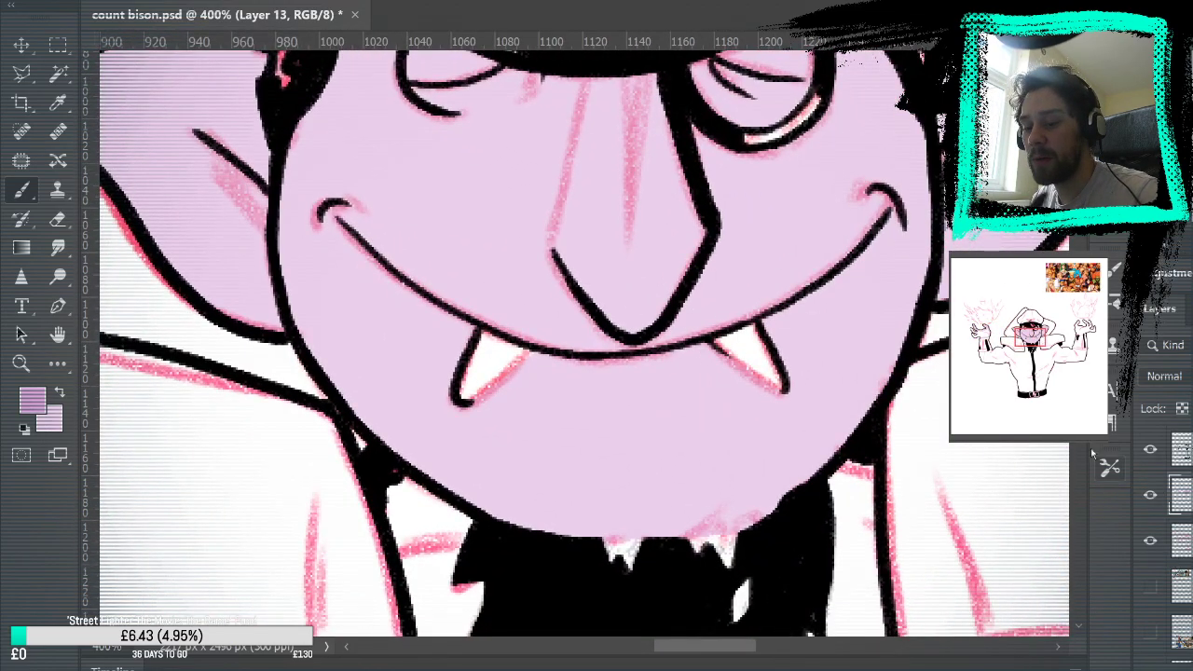
# Hide the pink sketch layer and paint a light purple skin strip along the wrist edge of the raised hand.
pyautogui.click(1152, 545)
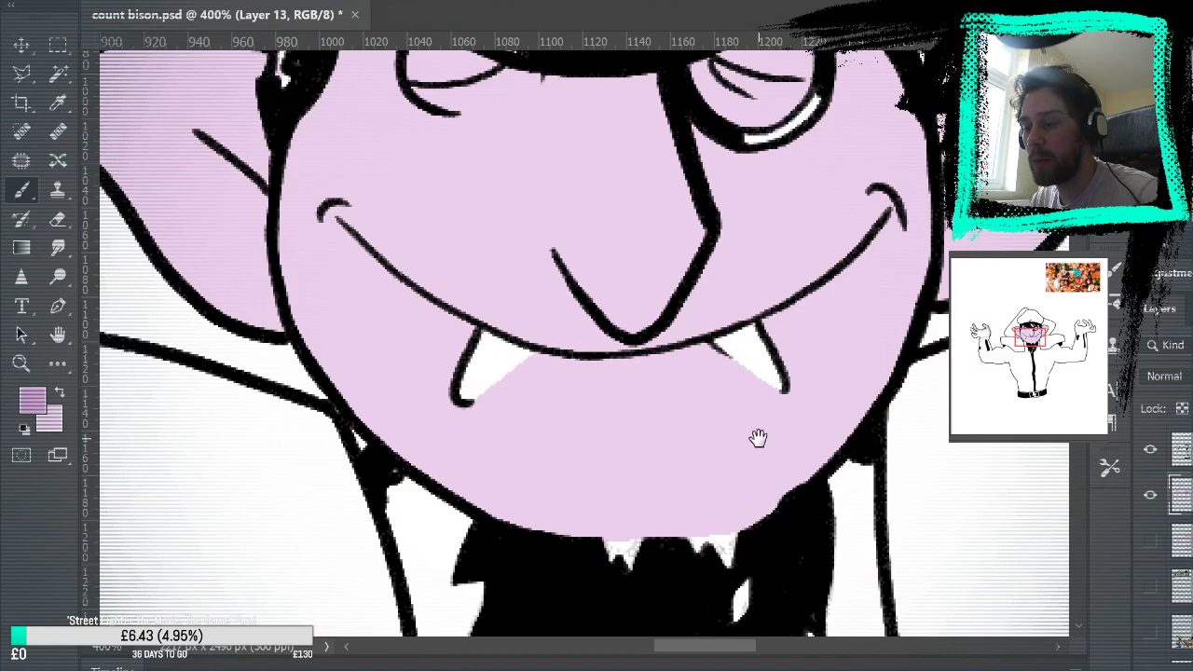
pyautogui.moveTo(836, 337); pyautogui.dragTo(849, 466)
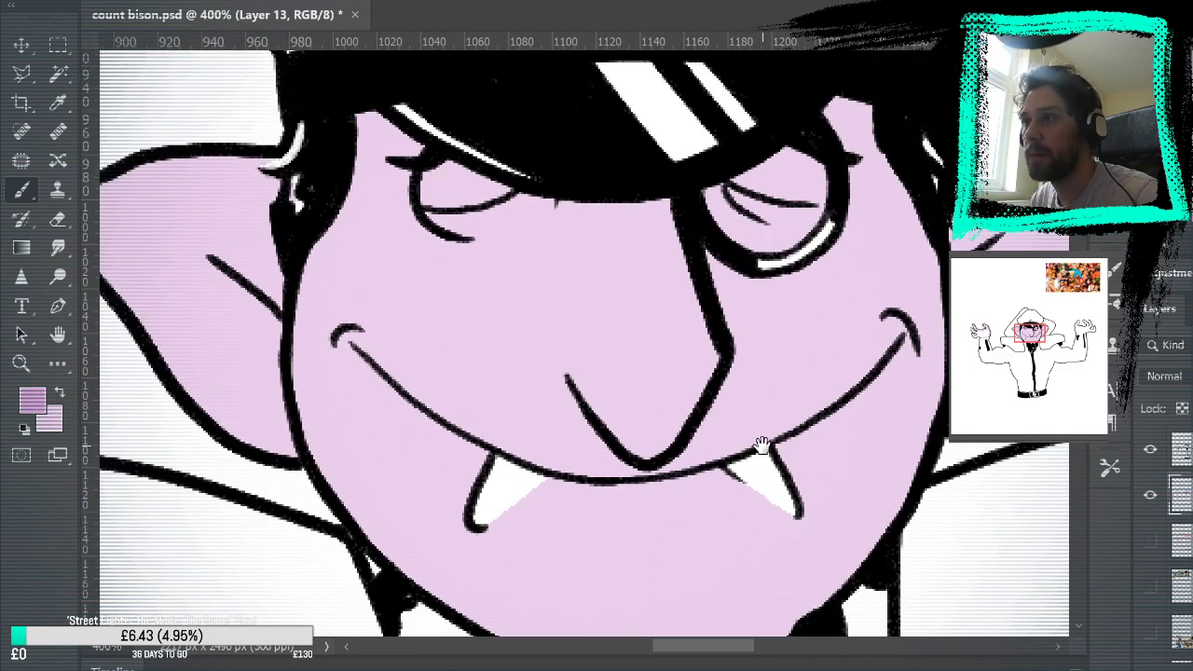
pyautogui.moveTo(749, 453); pyautogui.dragTo(1034, 405)
pyautogui.moveTo(512, 391)
pyautogui.mouseDown()
pyautogui.moveTo(826, 591)
pyautogui.moveTo(751, 663)
pyautogui.mouseUp()
pyautogui.moveTo(821, 427); pyautogui.dragTo(800, 272)
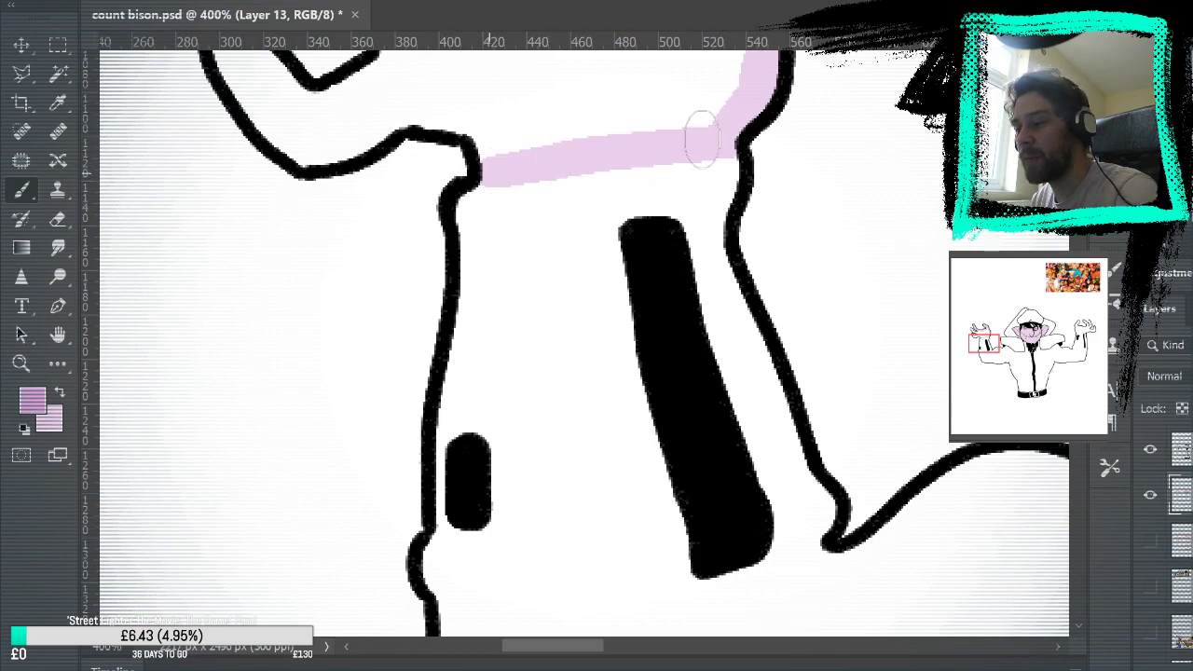
# Show the pink sketch layer and erase the purple overshooting the sketched cuff line at the wrist.
pyautogui.click(1151, 540)
pyautogui.press('e')
pyautogui.moveTo(525, 187); pyautogui.dragTo(724, 153)
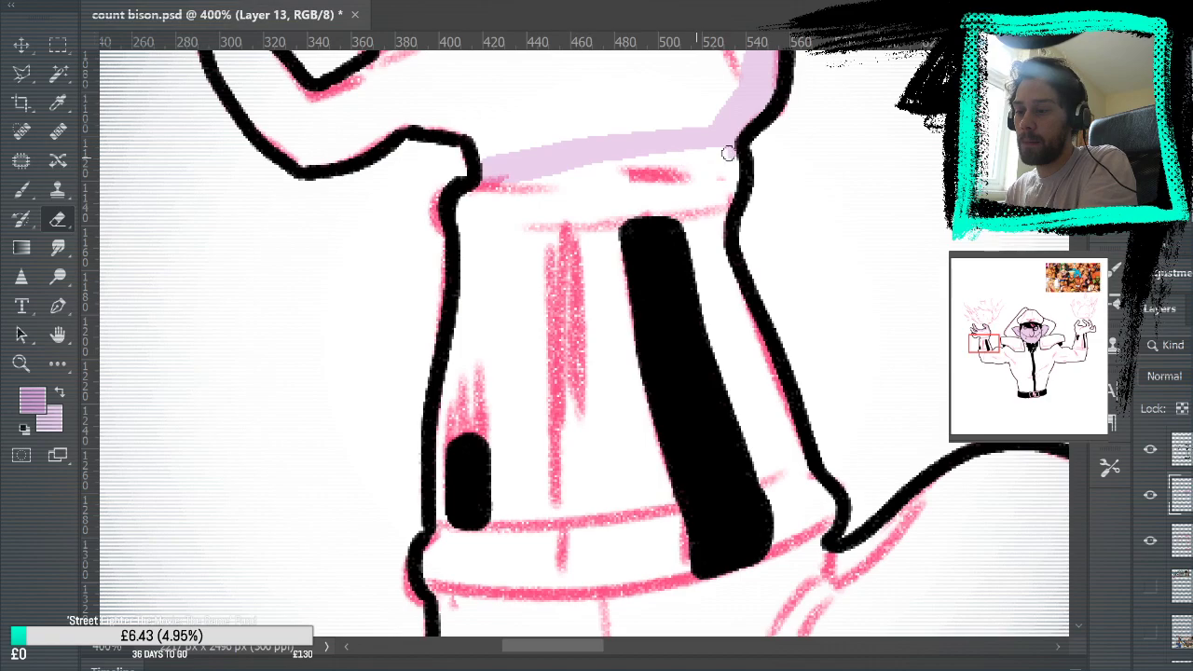
# Paint light purple skin inside the same hand's lower fingers and fill the enclosed palm with the Paint Bucket.
pyautogui.press('b')
pyautogui.click(1150, 540)
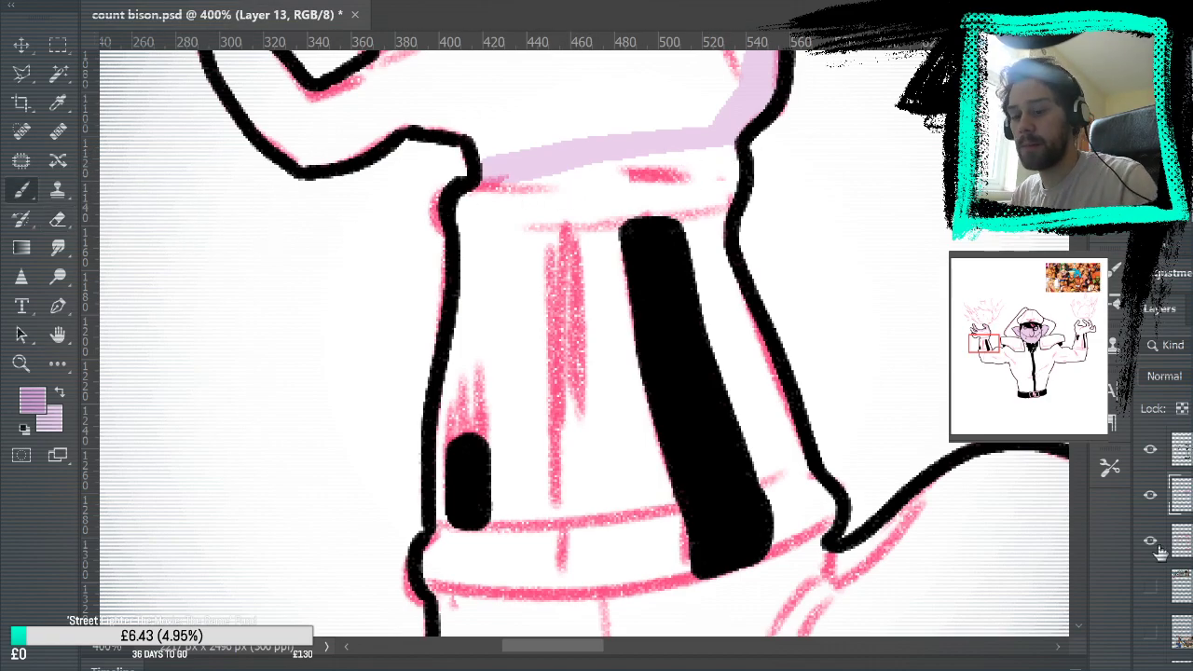
pyautogui.moveTo(895, 224); pyautogui.dragTo(942, 382)
pyautogui.click(1150, 541)
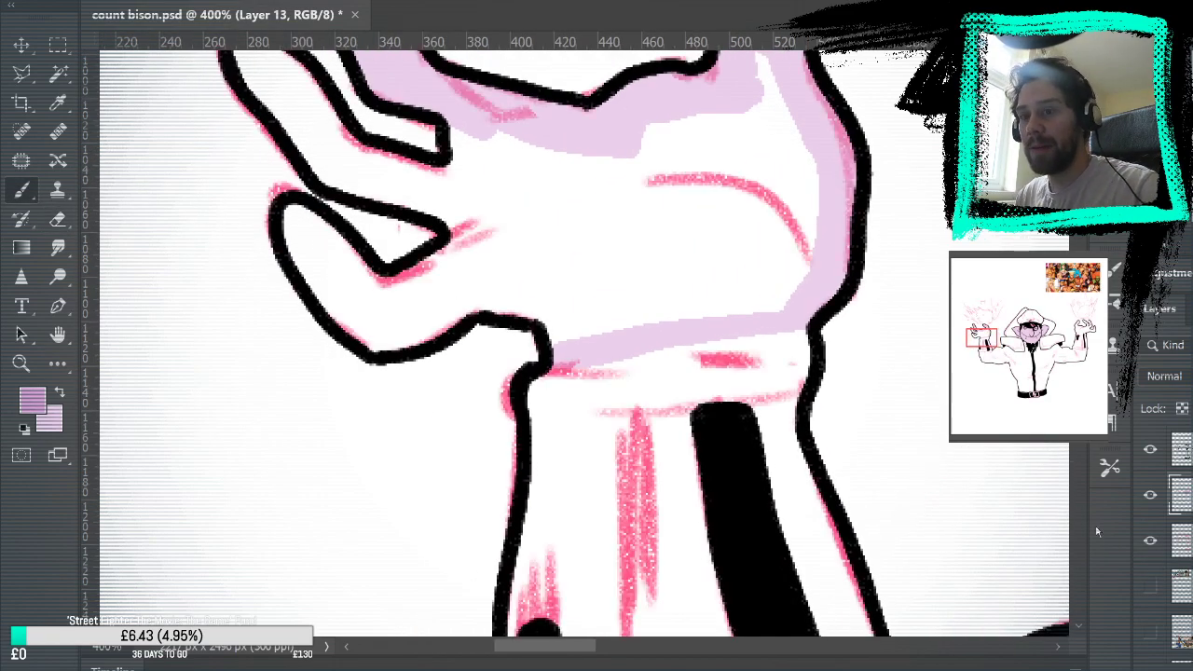
pyautogui.moveTo(550, 345)
pyautogui.mouseDown()
pyautogui.moveTo(545, 317)
pyautogui.moveTo(473, 298)
pyautogui.moveTo(505, 301)
pyautogui.moveTo(363, 337)
pyautogui.moveTo(291, 233)
pyautogui.moveTo(297, 206)
pyautogui.moveTo(392, 323)
pyautogui.moveTo(438, 262)
pyautogui.moveTo(414, 293)
pyautogui.moveTo(477, 243)
pyautogui.moveTo(438, 183)
pyautogui.moveTo(469, 239)
pyautogui.moveTo(325, 150)
pyautogui.moveTo(504, 240)
pyautogui.moveTo(407, 124)
pyautogui.moveTo(380, 117)
pyautogui.moveTo(377, 140)
pyautogui.moveTo(472, 234)
pyautogui.mouseUp()
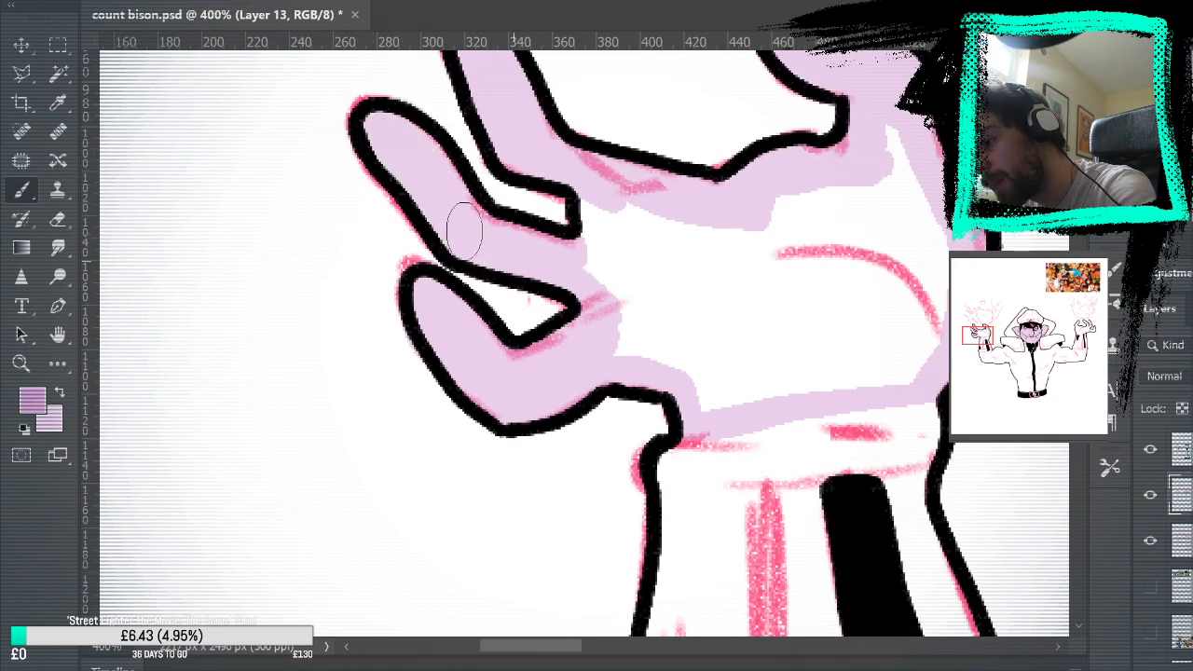
pyautogui.moveTo(602, 278); pyautogui.dragTo(628, 303)
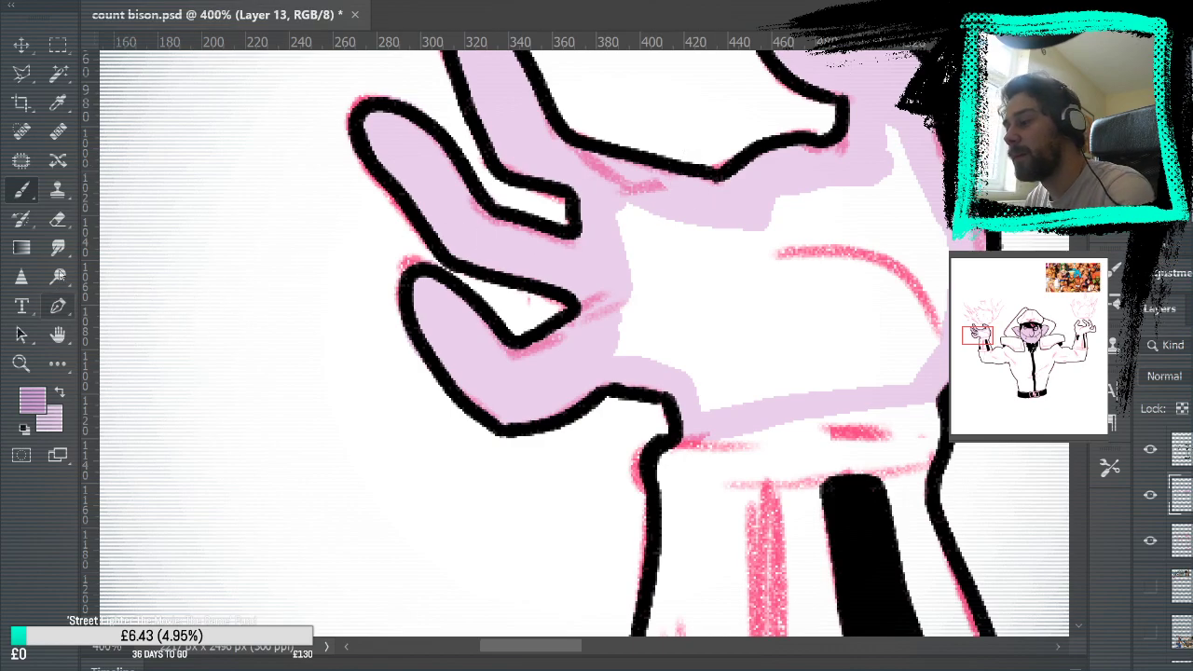
pyautogui.click(58, 364)
pyautogui.click(820, 217)
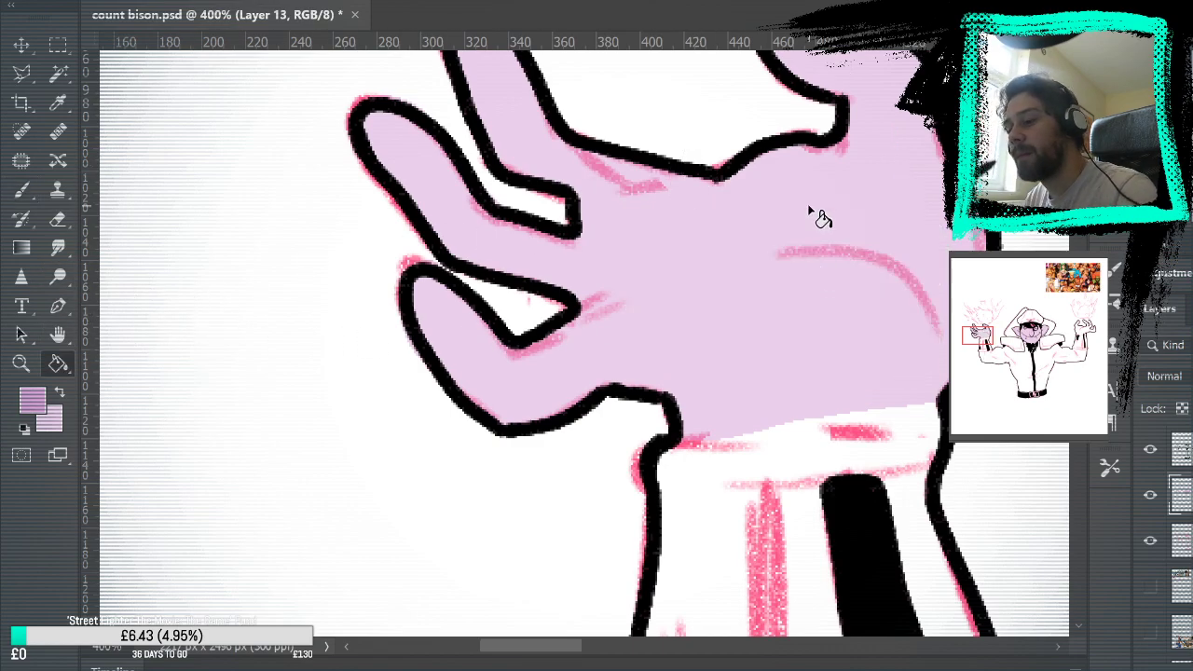
# Paint light purple skin on the opposite hand's thumb, down the palm's outer edge and along the wrist.
pyautogui.click(21, 189)
pyautogui.moveTo(918, 298)
pyautogui.mouseDown()
pyautogui.moveTo(865, 511)
pyautogui.moveTo(878, 537)
pyautogui.moveTo(829, 445)
pyautogui.moveTo(507, 546)
pyautogui.moveTo(895, 471)
pyautogui.moveTo(600, 310)
pyautogui.moveTo(767, 493)
pyautogui.moveTo(724, 625)
pyautogui.moveTo(687, 570)
pyautogui.moveTo(638, 372)
pyautogui.mouseUp()
pyautogui.moveTo(280, 244)
pyautogui.mouseDown()
pyautogui.moveTo(365, 101)
pyautogui.moveTo(396, 89)
pyautogui.moveTo(352, 192)
pyautogui.moveTo(354, 261)
pyautogui.moveTo(296, 224)
pyautogui.moveTo(299, 336)
pyautogui.moveTo(322, 457)
pyautogui.moveTo(360, 429)
pyautogui.mouseUp()
pyautogui.moveTo(338, 483); pyautogui.dragTo(624, 447)
pyautogui.press('e')
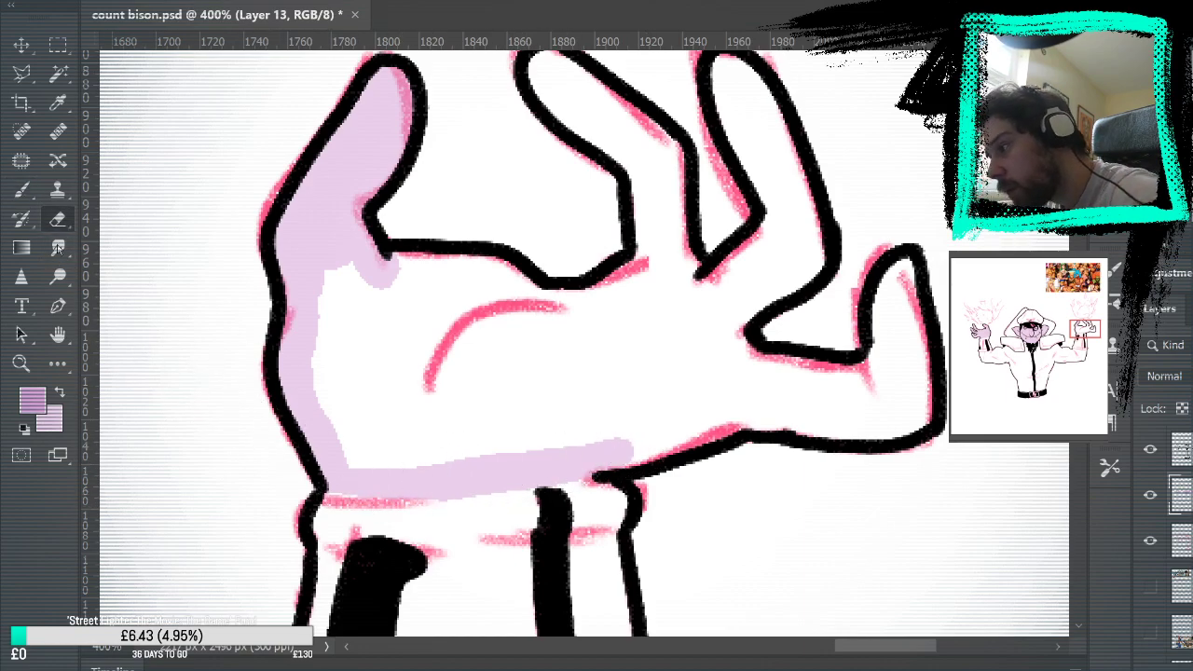
# Paint light purple skin inside that hand's remaining fingers and around the rest of the palm's edge, closing the border.
pyautogui.press('b')
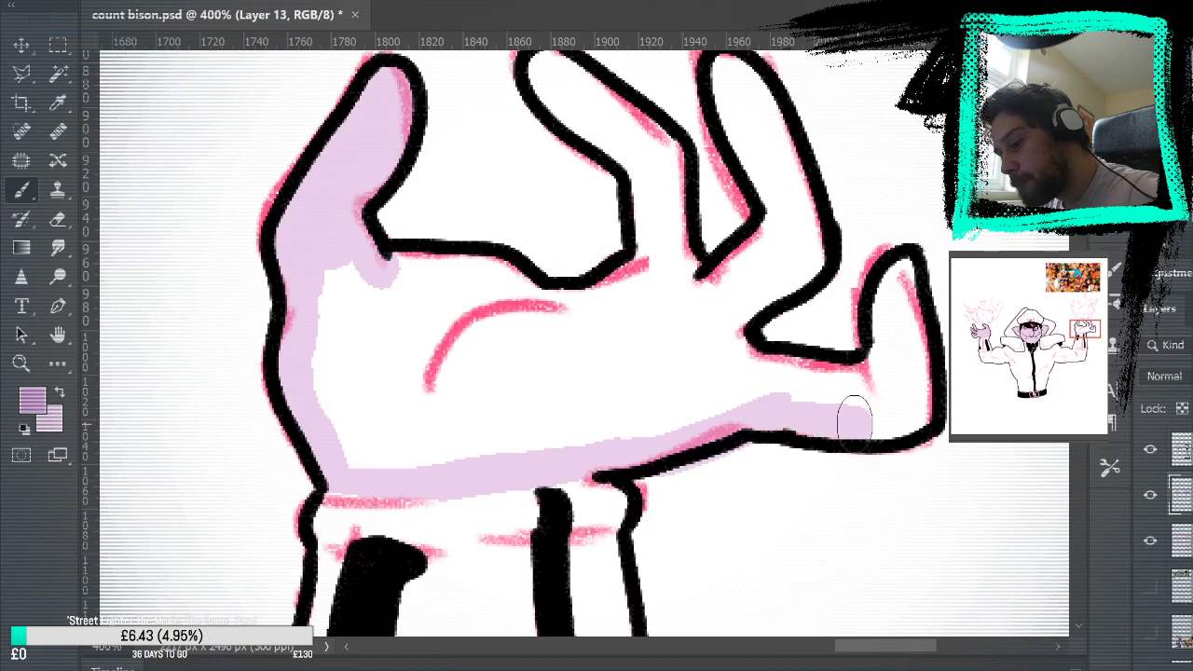
pyautogui.moveTo(625, 452)
pyautogui.mouseDown()
pyautogui.moveTo(739, 416)
pyautogui.moveTo(884, 425)
pyautogui.moveTo(915, 410)
pyautogui.moveTo(904, 285)
pyautogui.moveTo(879, 378)
pyautogui.moveTo(879, 364)
pyautogui.moveTo(832, 412)
pyautogui.moveTo(808, 384)
pyautogui.moveTo(748, 372)
pyautogui.moveTo(726, 325)
pyautogui.moveTo(756, 320)
pyautogui.moveTo(744, 340)
pyautogui.moveTo(765, 290)
pyautogui.moveTo(814, 262)
pyautogui.moveTo(713, 287)
pyautogui.moveTo(778, 229)
pyautogui.moveTo(781, 248)
pyautogui.moveTo(796, 235)
pyautogui.moveTo(831, 294)
pyautogui.moveTo(742, 227)
pyautogui.moveTo(843, 351)
pyautogui.moveTo(819, 342)
pyautogui.moveTo(761, 199)
pyautogui.moveTo(784, 260)
pyautogui.moveTo(768, 180)
pyautogui.moveTo(830, 294)
pyautogui.mouseUp()
pyautogui.moveTo(758, 410)
pyautogui.mouseDown()
pyautogui.moveTo(719, 377)
pyautogui.moveTo(687, 374)
pyautogui.moveTo(682, 309)
pyautogui.moveTo(702, 298)
pyautogui.moveTo(659, 214)
pyautogui.moveTo(709, 280)
pyautogui.moveTo(654, 214)
pyautogui.moveTo(598, 175)
pyautogui.moveTo(582, 180)
pyautogui.moveTo(589, 207)
pyautogui.moveTo(696, 296)
pyautogui.moveTo(627, 223)
pyautogui.moveTo(697, 336)
pyautogui.moveTo(701, 390)
pyautogui.moveTo(603, 433)
pyautogui.moveTo(558, 408)
pyautogui.moveTo(690, 382)
pyautogui.mouseUp()
pyautogui.moveTo(565, 414)
pyautogui.mouseDown()
pyautogui.moveTo(525, 375)
pyautogui.moveTo(464, 382)
pyautogui.moveTo(436, 329)
pyautogui.moveTo(444, 308)
pyautogui.moveTo(431, 377)
pyautogui.mouseUp()
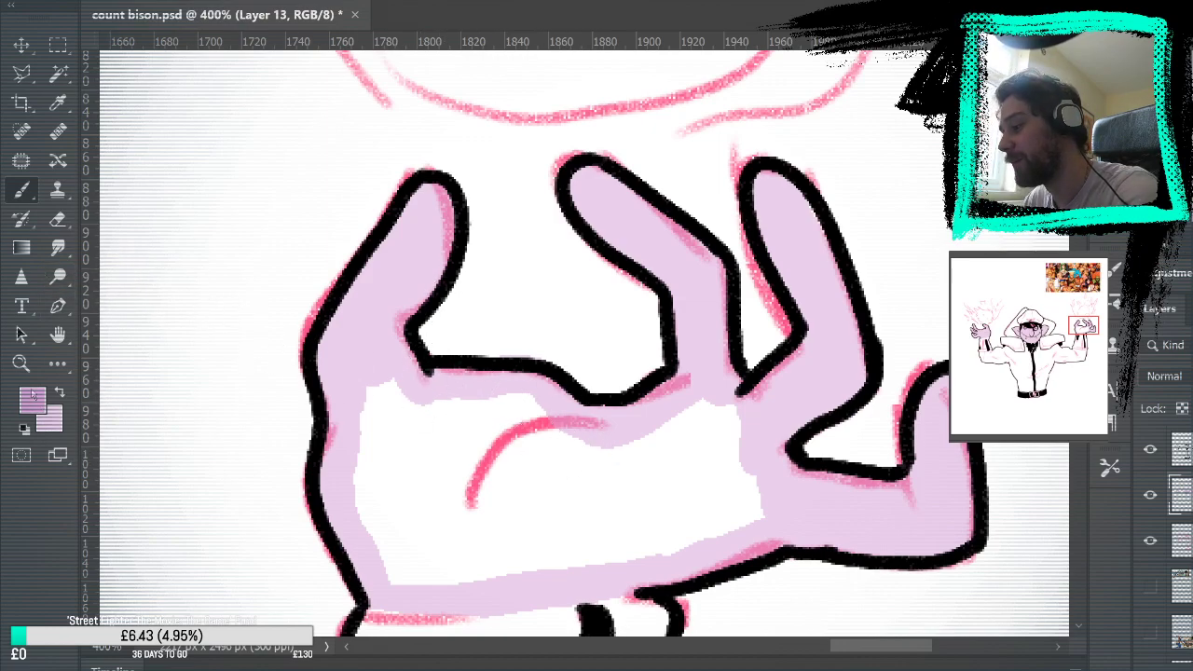
# Fill the palm of the hand on the image's right side with the light lilac skin colour.
pyautogui.click(57, 363)
pyautogui.click(436, 398)
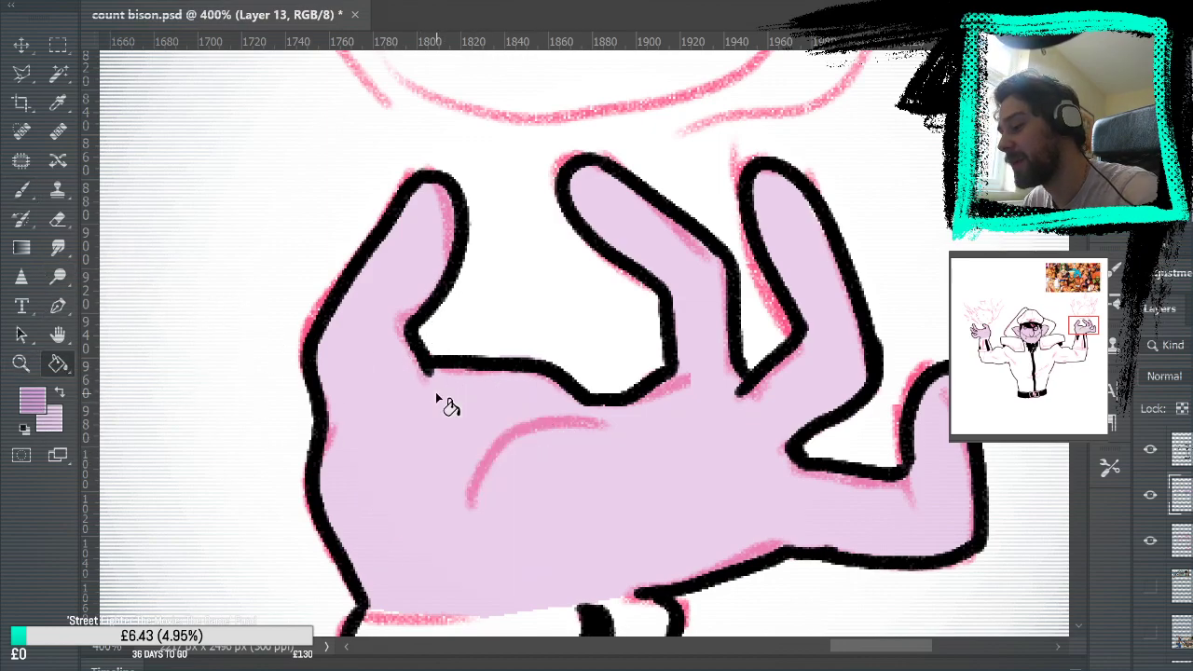
pyautogui.click(21, 189)
pyautogui.moveTo(674, 338)
pyautogui.mouseDown()
pyautogui.moveTo(746, 354)
pyautogui.moveTo(930, 186)
pyautogui.moveTo(866, 497)
pyautogui.moveTo(916, 615)
pyautogui.moveTo(663, 381)
pyautogui.moveTo(900, 605)
pyautogui.moveTo(945, 301)
pyautogui.moveTo(895, 573)
pyautogui.moveTo(831, 493)
pyautogui.moveTo(779, 473)
pyautogui.mouseUp()
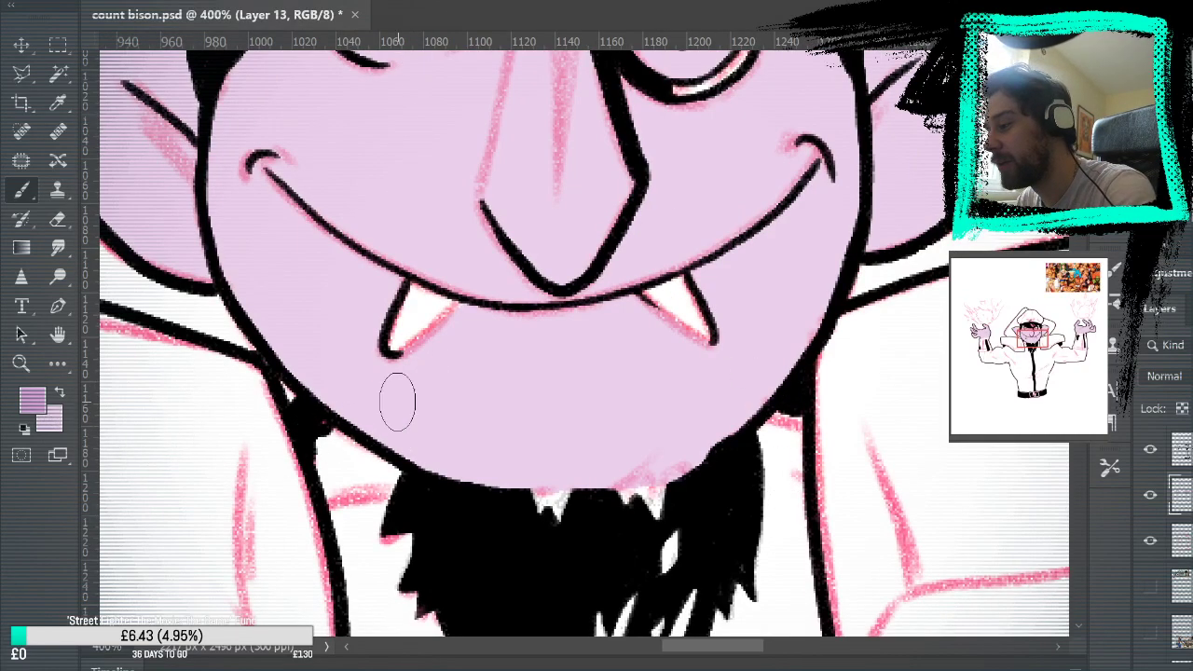
# Hide the pink sketch layer and recolour the painted skin on the face and hands with the deeper purple foreground colour.
pyautogui.hotkey('ctrl', '0')
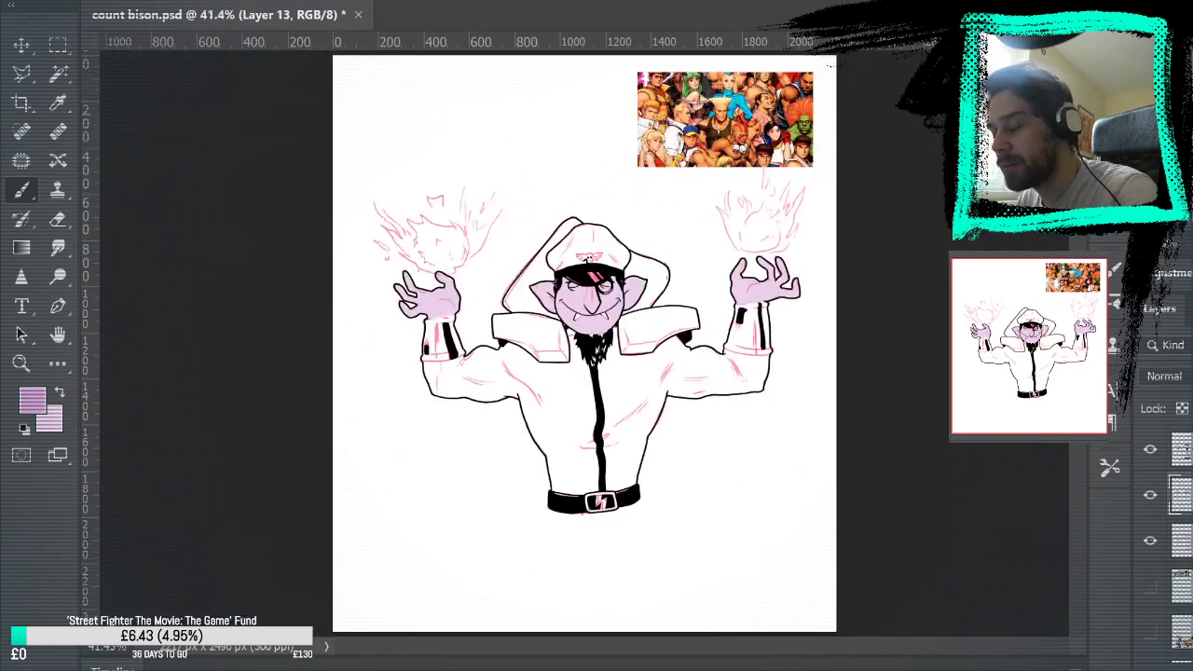
pyautogui.click(1147, 546)
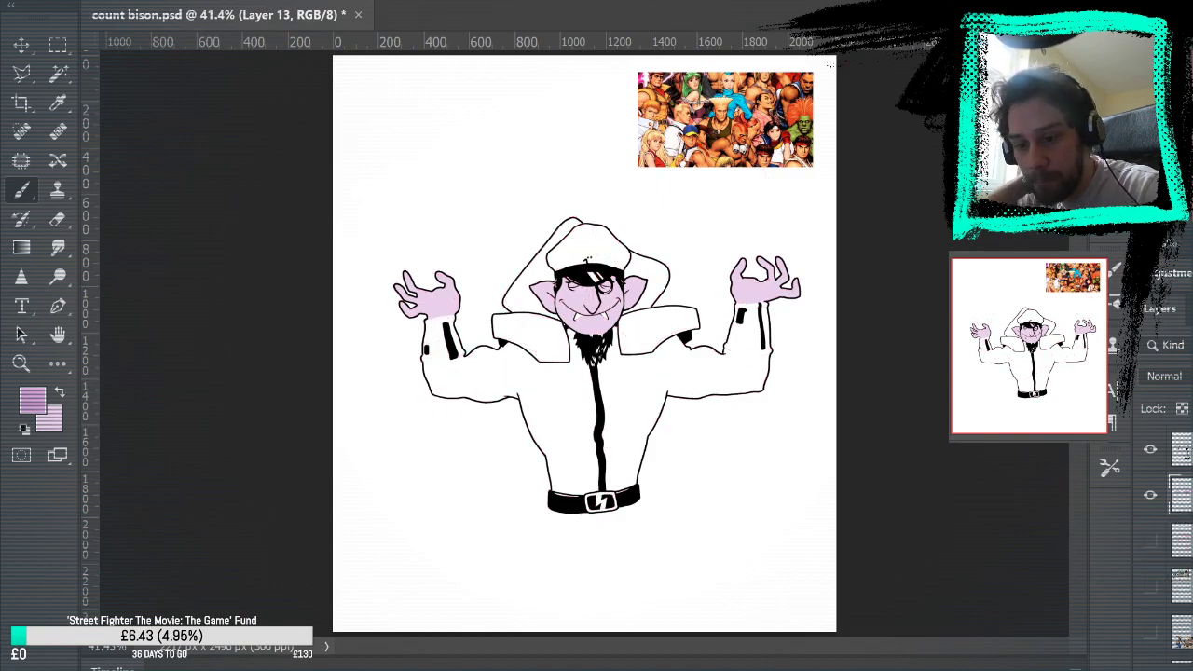
pyautogui.hotkey('alt', 'shift', 'BackSpace')
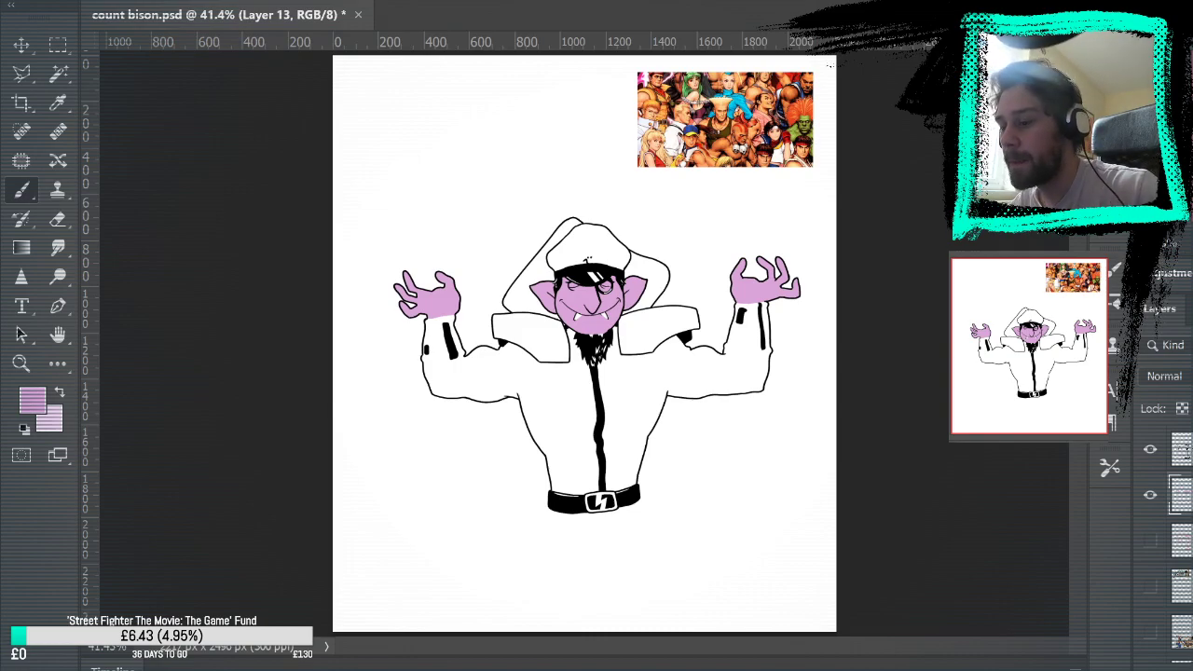
# Show the Tatsunoko vs. Capcom logo art and crossover character artwork as colour references around the figure.
pyautogui.press('z')
pyautogui.click(789, 432)
pyautogui.click(789, 431)
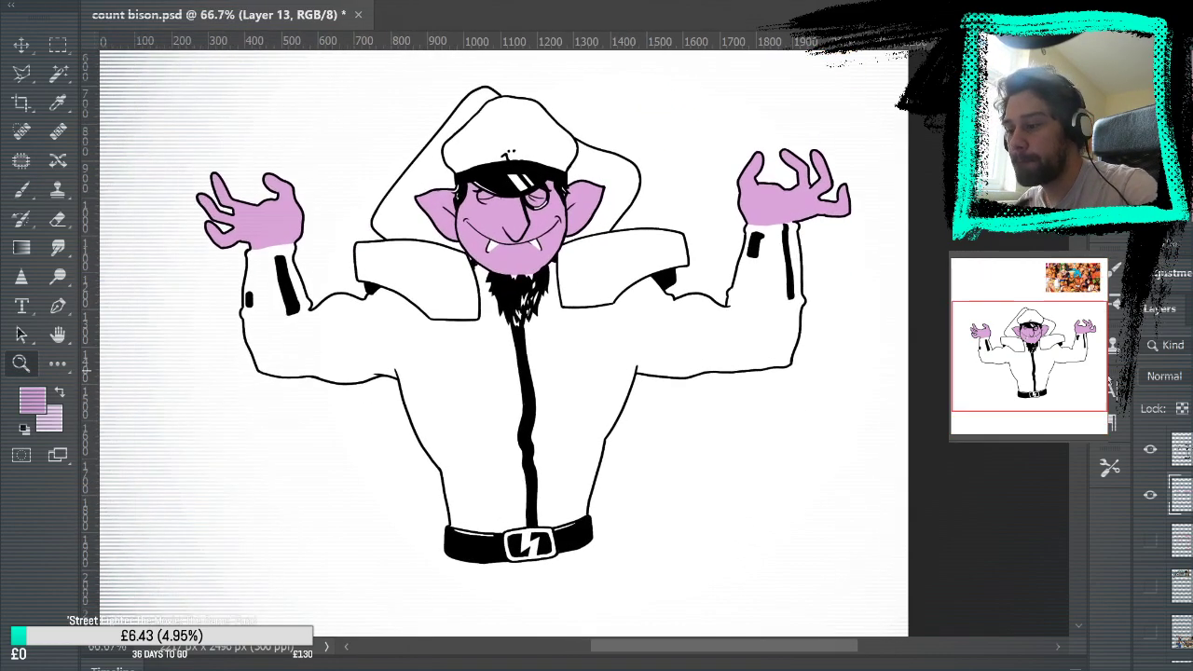
pyautogui.click(1150, 631)
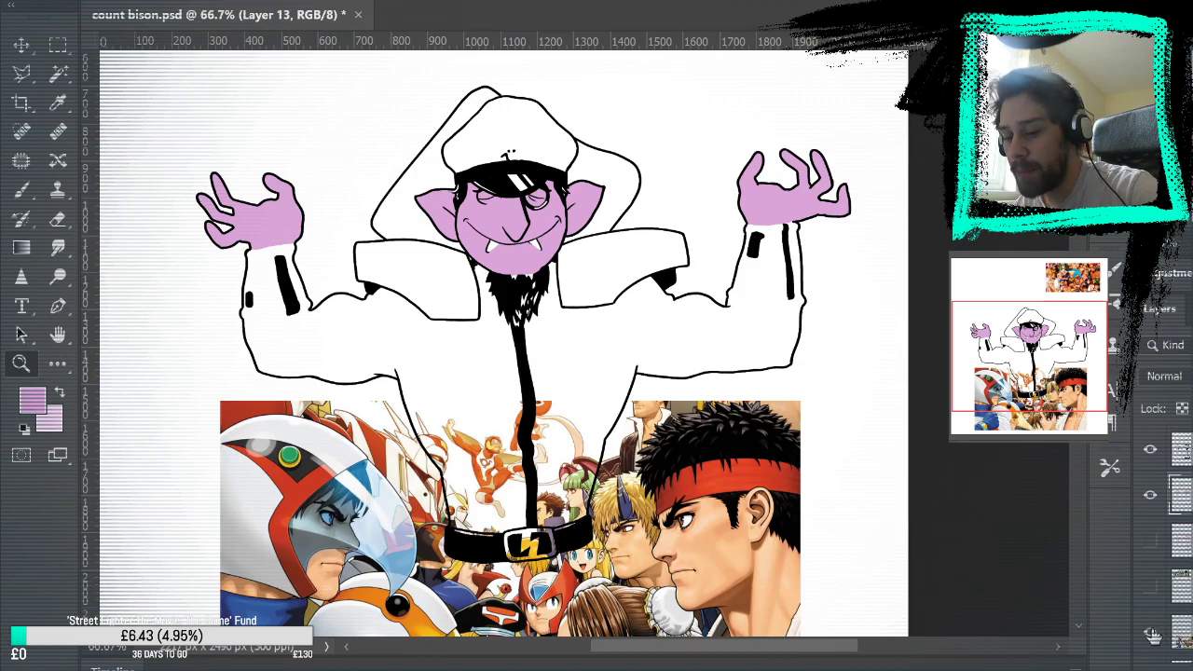
pyautogui.click(1150, 631)
pyautogui.click(1151, 586)
pyautogui.click(1150, 631)
pyautogui.moveTo(932, 381); pyautogui.dragTo(880, 551)
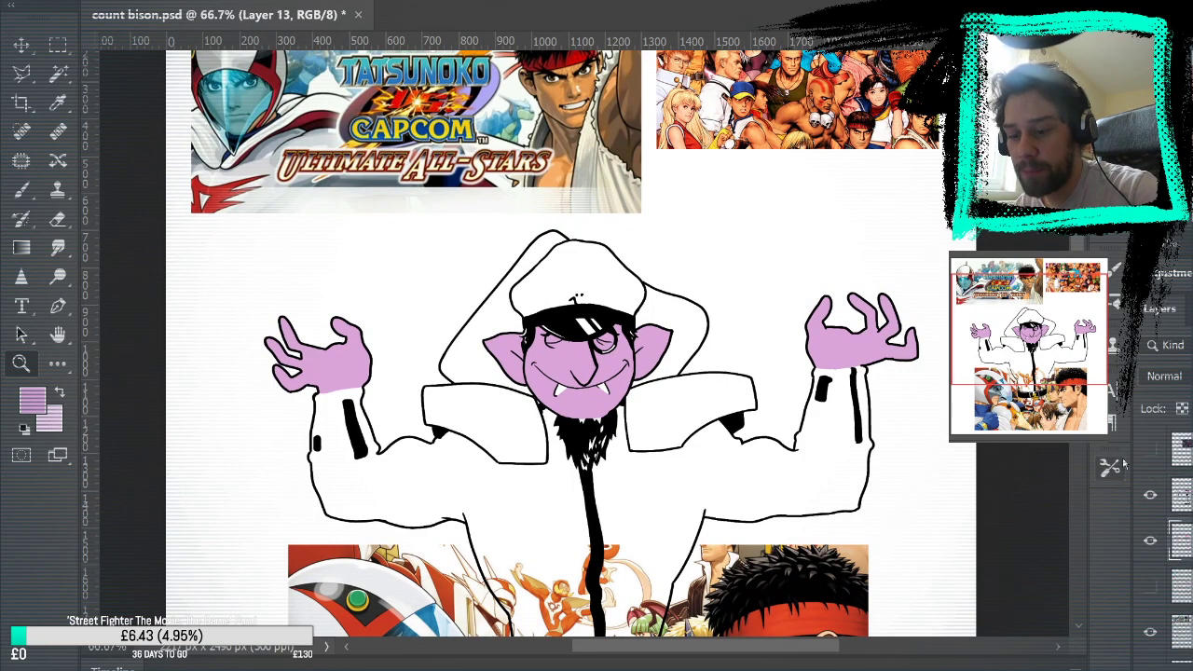
# Show the M. Bison statue reference and sample the dark red of its uniform as the foreground colour.
pyautogui.hotkey('ctrl', 'v')
pyautogui.moveTo(607, 272); pyautogui.dragTo(617, 328)
pyautogui.keyDown('alt'); pyautogui.click(616, 328); pyautogui.keyUp('alt')
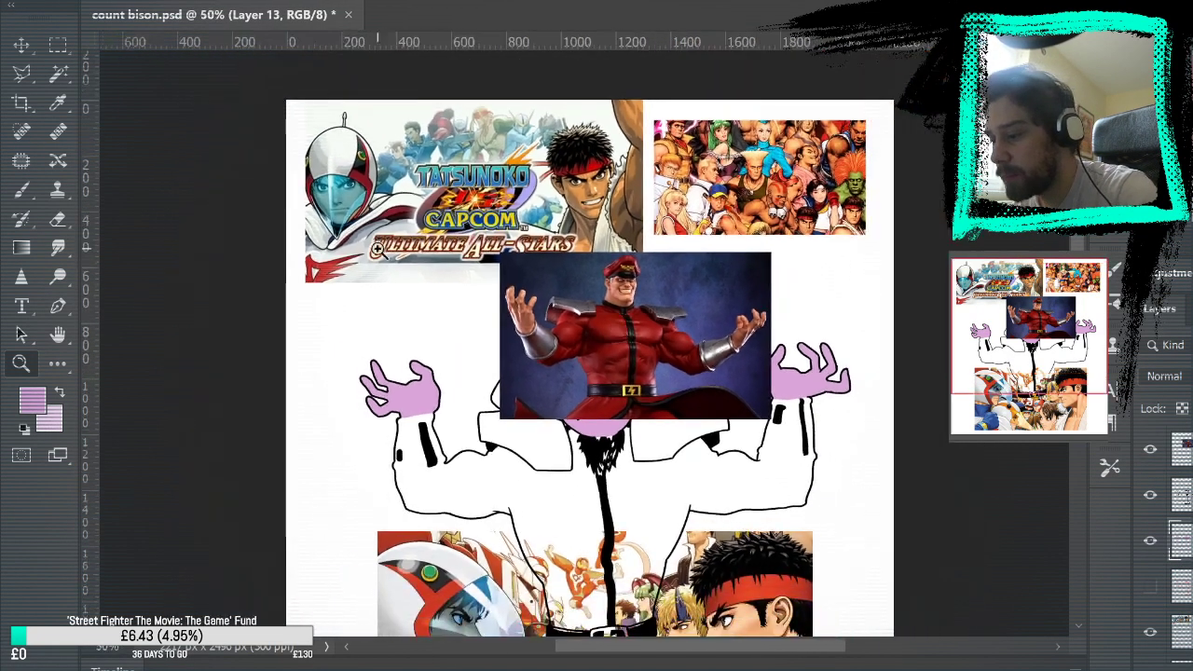
pyautogui.press('b')
pyautogui.keyDown('alt'); pyautogui.click(613, 326); pyautogui.keyUp('alt')
pyautogui.press('z')
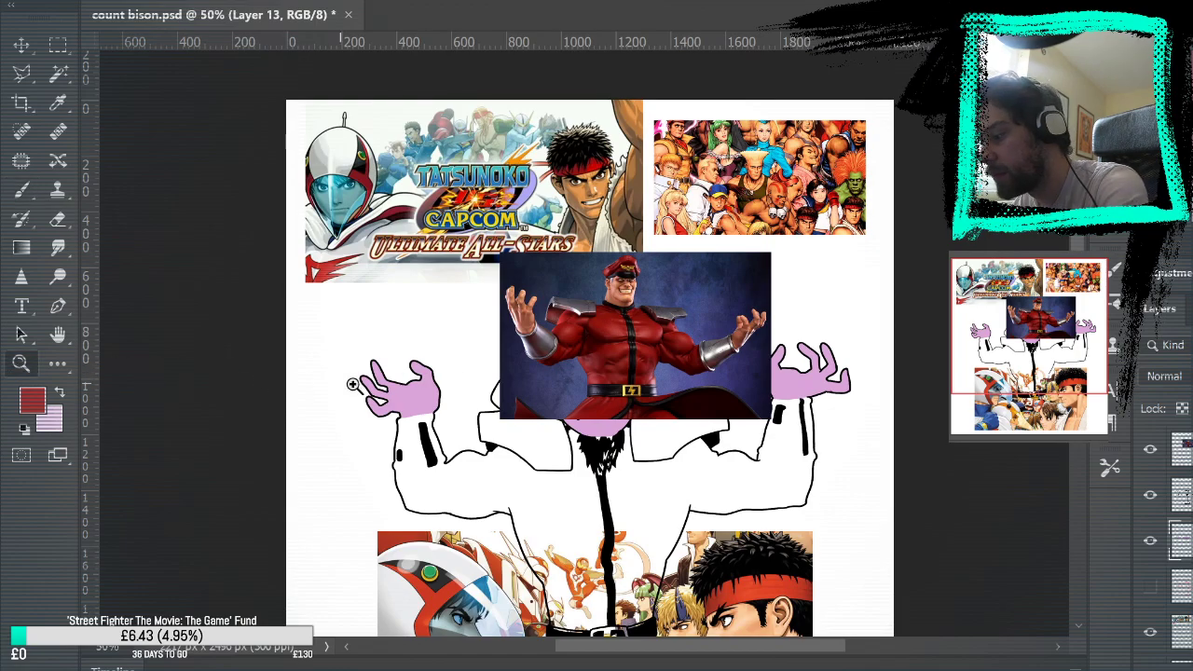
pyautogui.click(689, 372)
pyautogui.click(690, 373)
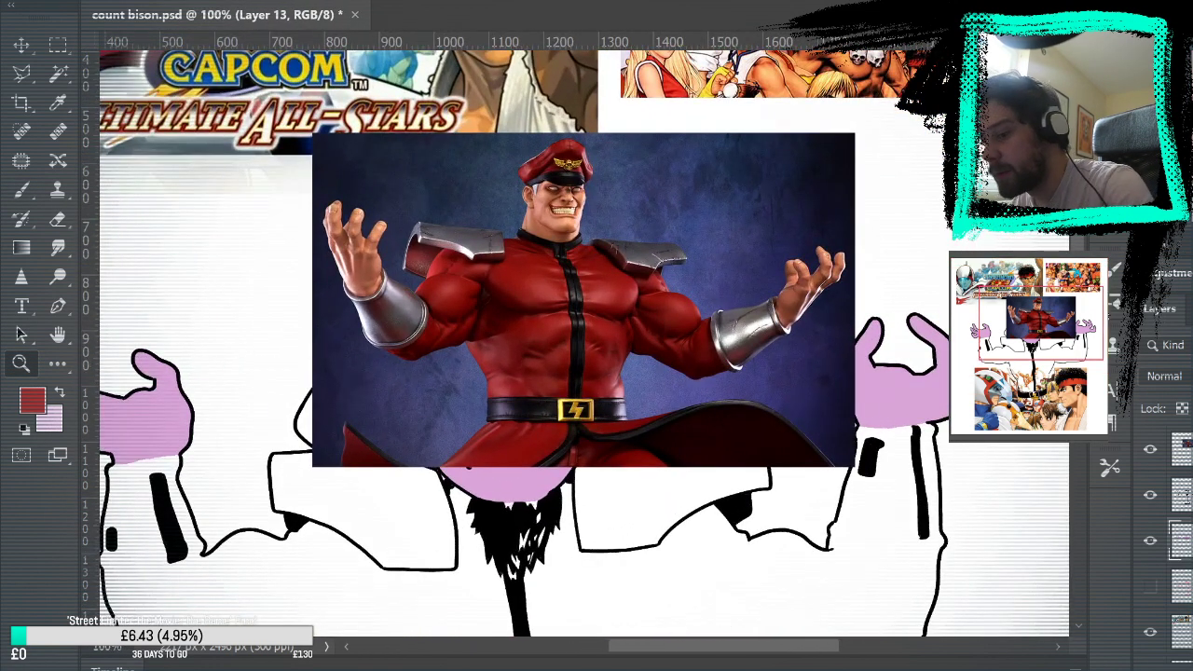
# Hide the M. Bison statue reference and sample a brighter red from the Tatsunoko vs. Capcom artwork as the foreground colour.
pyautogui.click(1152, 471)
pyautogui.moveTo(448, 475); pyautogui.dragTo(482, 243)
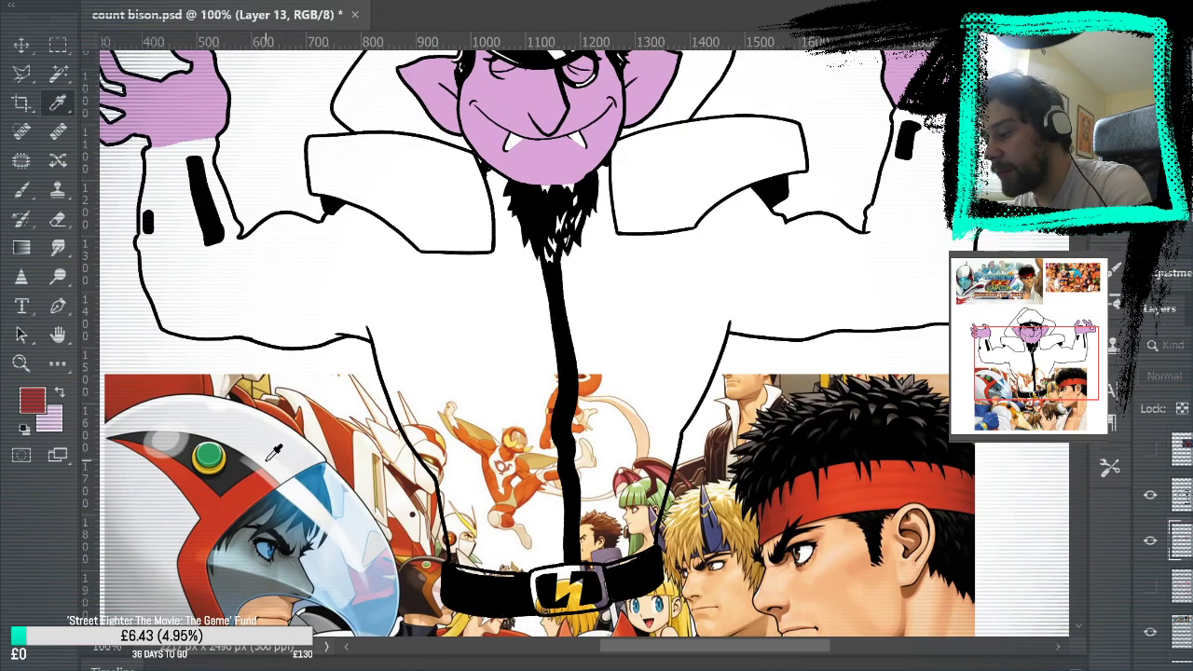
pyautogui.press('z')
pyautogui.moveTo(808, 358); pyautogui.dragTo(850, 436)
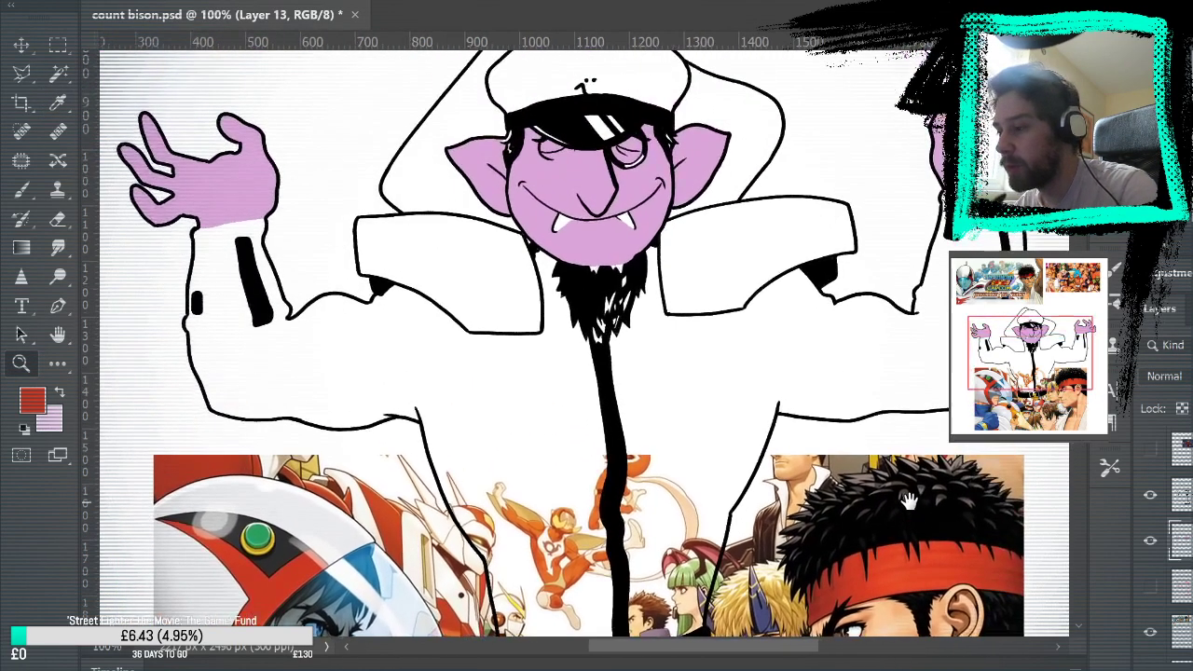
pyautogui.press('b')
pyautogui.moveTo(462, 373); pyautogui.dragTo(531, 414)
pyautogui.hotkey('ctrl', 'z')
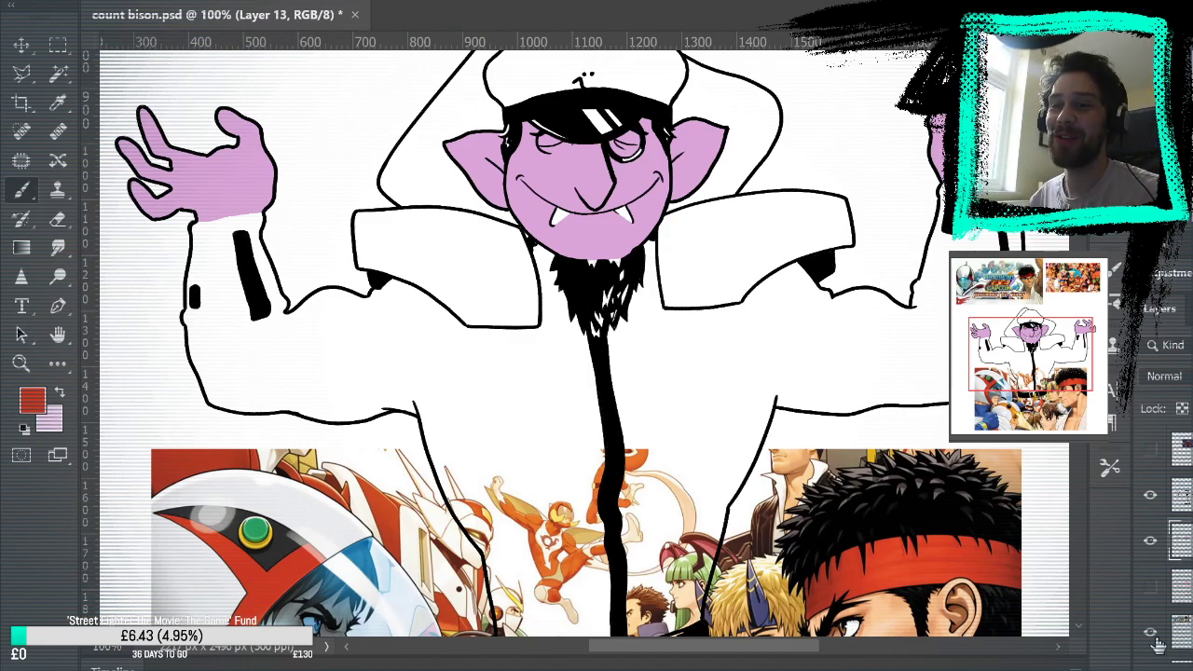
pyautogui.scroll(-4, 811, 407)
pyautogui.scroll(4, 811, 407)
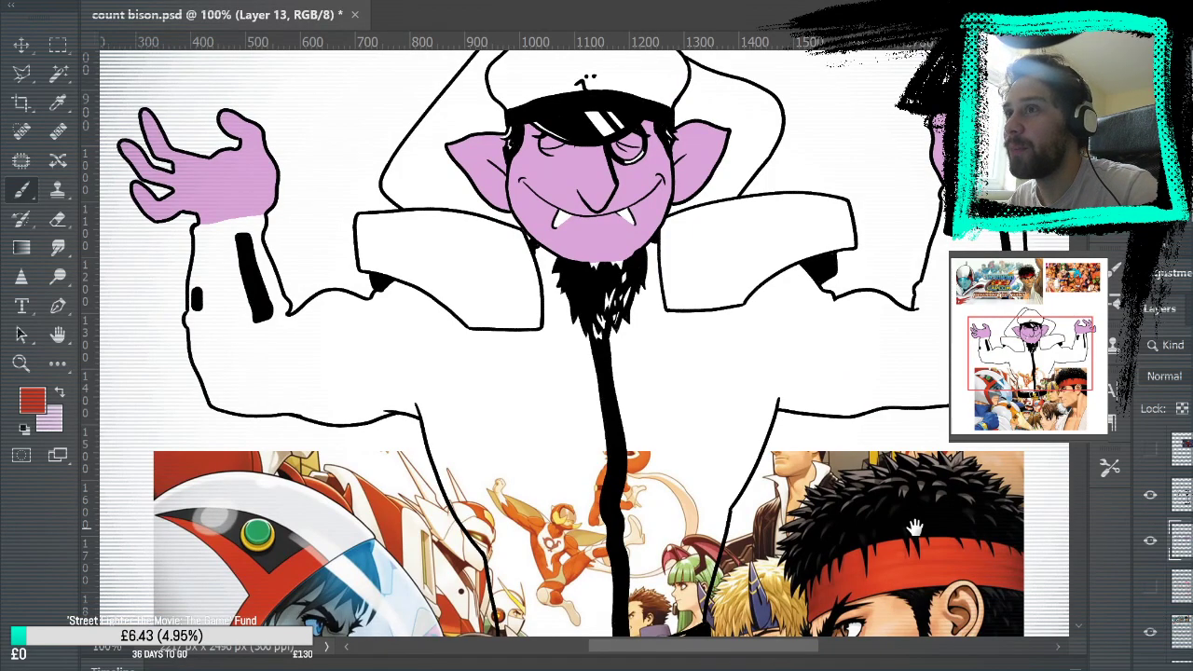
pyautogui.scroll(-3, 914, 528)
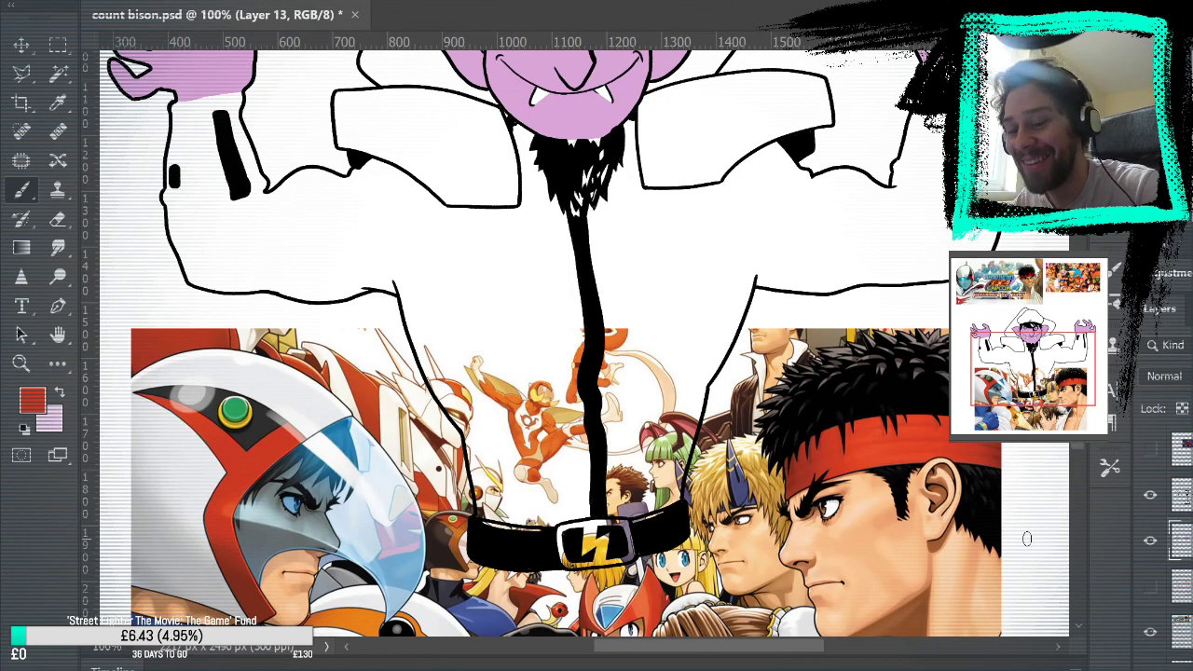
pyautogui.click(1150, 633)
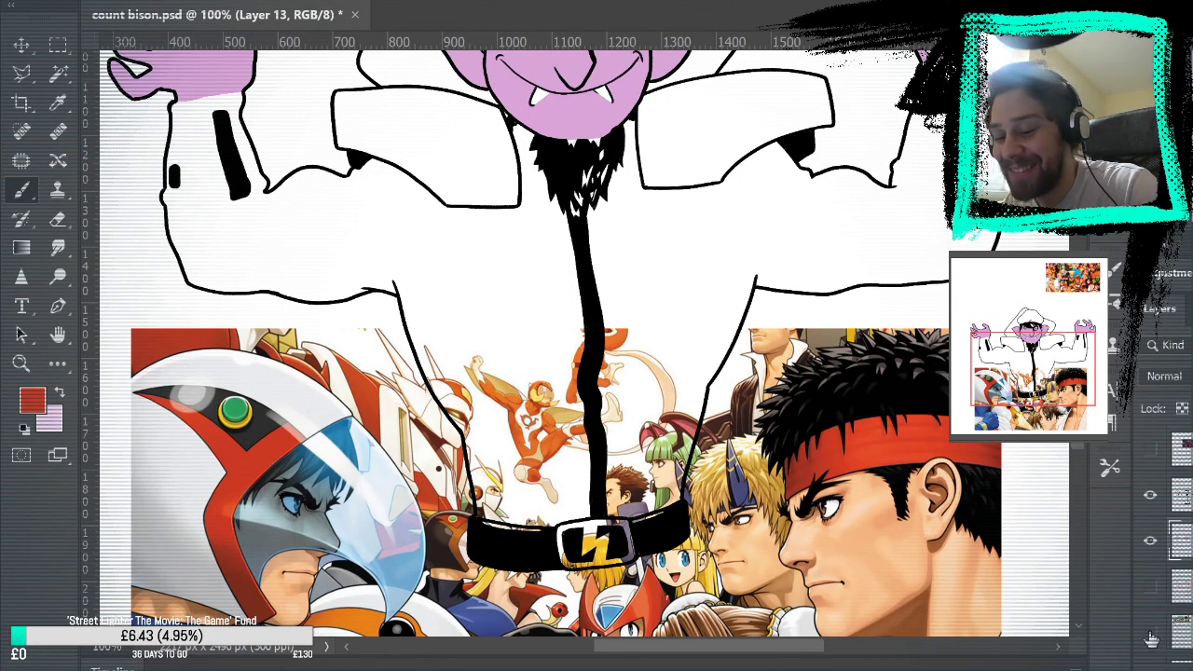
pyautogui.click(1150, 632)
# Show the pink sketch layer again and brush red along the jacket areas bordering both sides of the black beard.
pyautogui.moveTo(943, 455); pyautogui.dragTo(1021, 576)
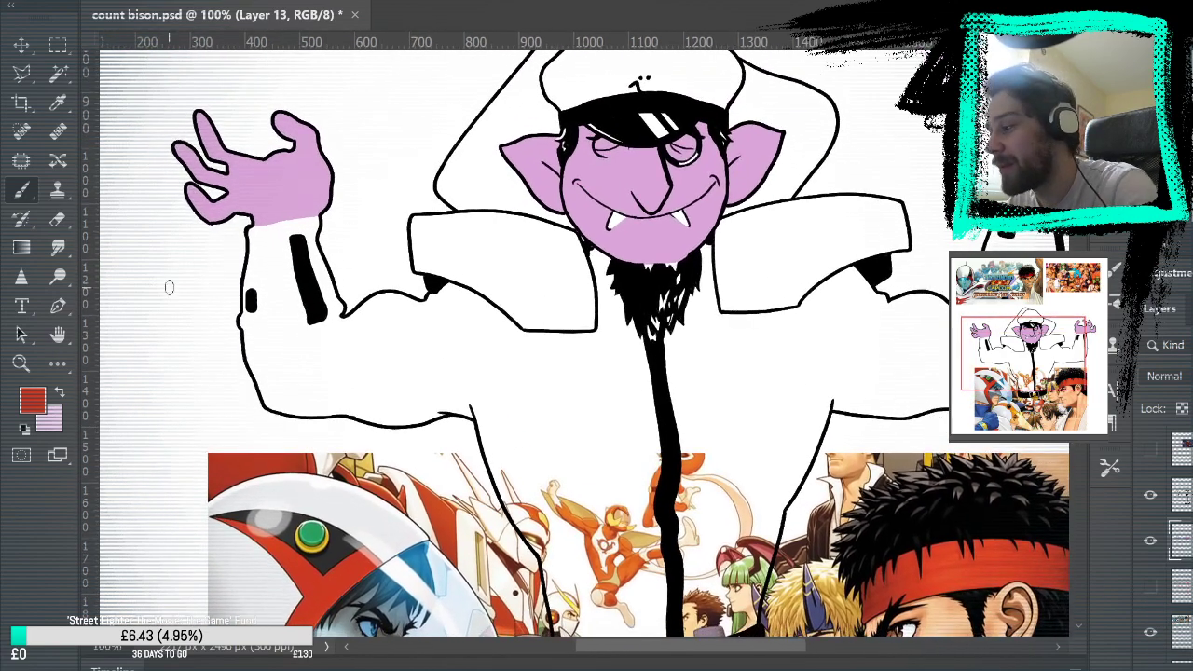
pyautogui.click(1150, 587)
pyautogui.press('z')
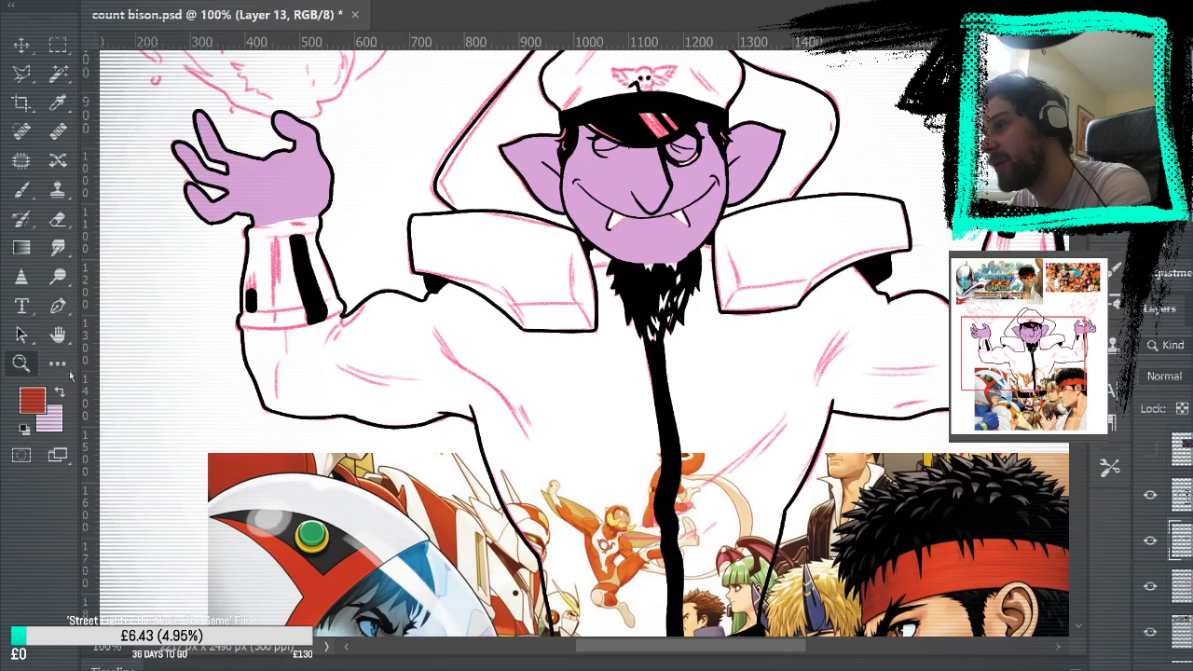
pyautogui.click(645, 359)
pyautogui.click(705, 365)
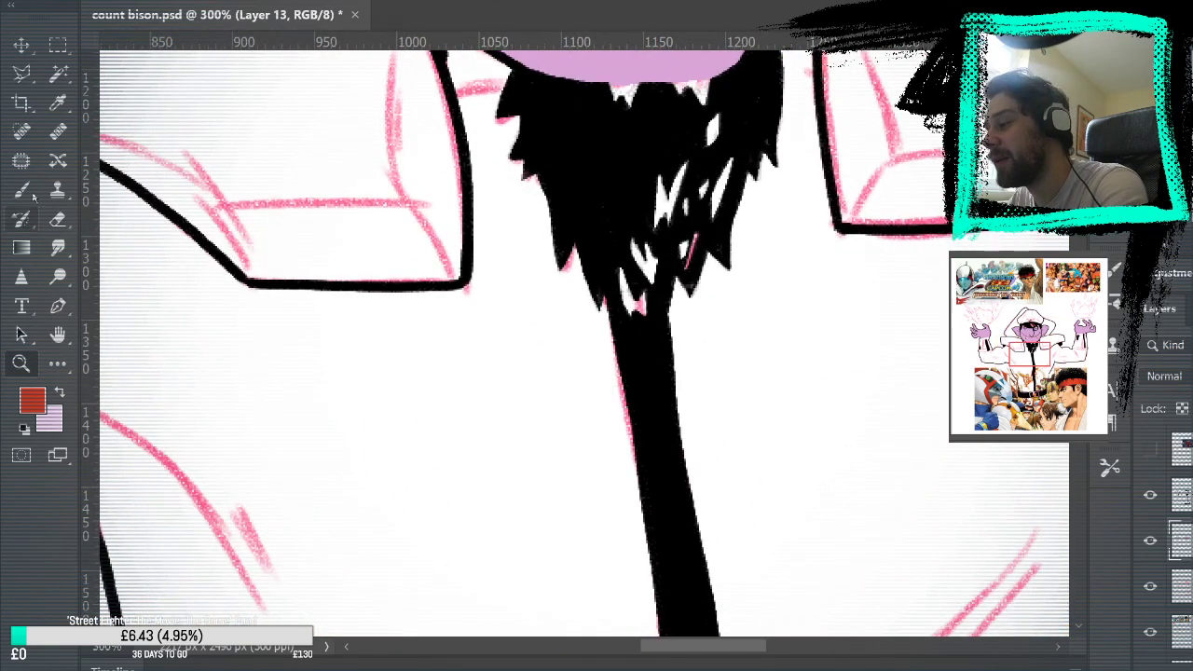
pyautogui.press('b')
pyautogui.scroll(5, 738, 444)
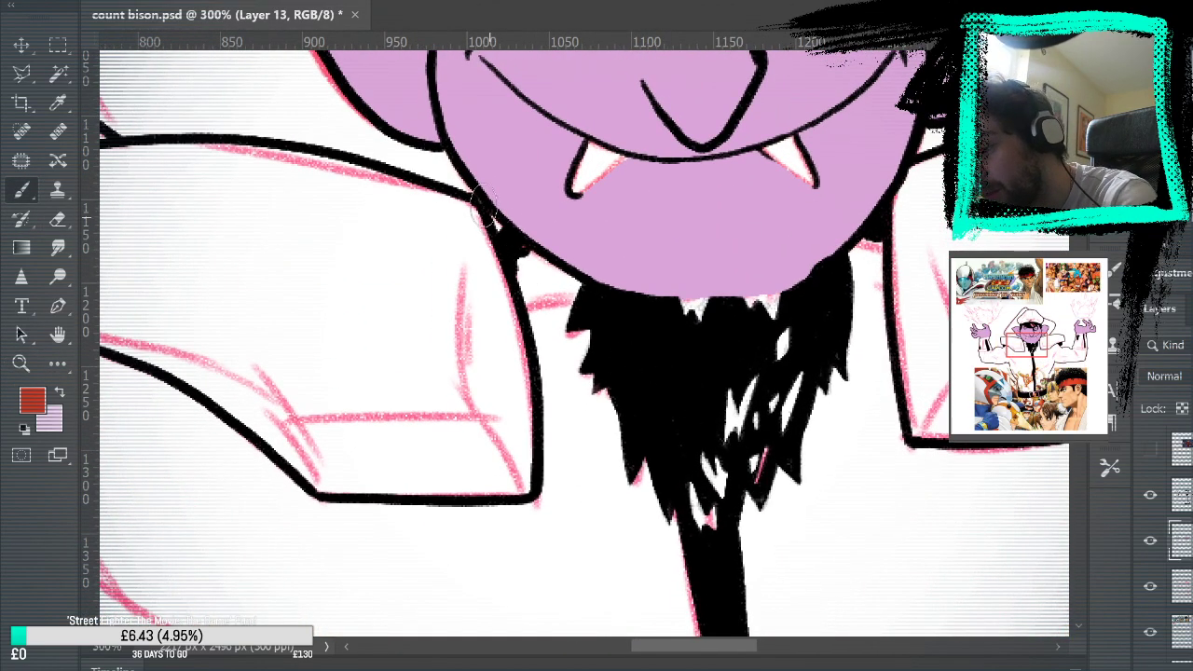
pyautogui.moveTo(516, 244)
pyautogui.mouseDown()
pyautogui.moveTo(588, 291)
pyautogui.moveTo(515, 244)
pyautogui.moveTo(557, 366)
pyautogui.moveTo(545, 286)
pyautogui.moveTo(584, 337)
pyautogui.moveTo(619, 442)
pyautogui.moveTo(689, 574)
pyautogui.mouseUp()
pyautogui.moveTo(757, 536)
pyautogui.mouseDown()
pyautogui.moveTo(748, 492)
pyautogui.moveTo(777, 489)
pyautogui.moveTo(813, 426)
pyautogui.moveTo(874, 231)
pyautogui.moveTo(839, 421)
pyautogui.mouseUp()
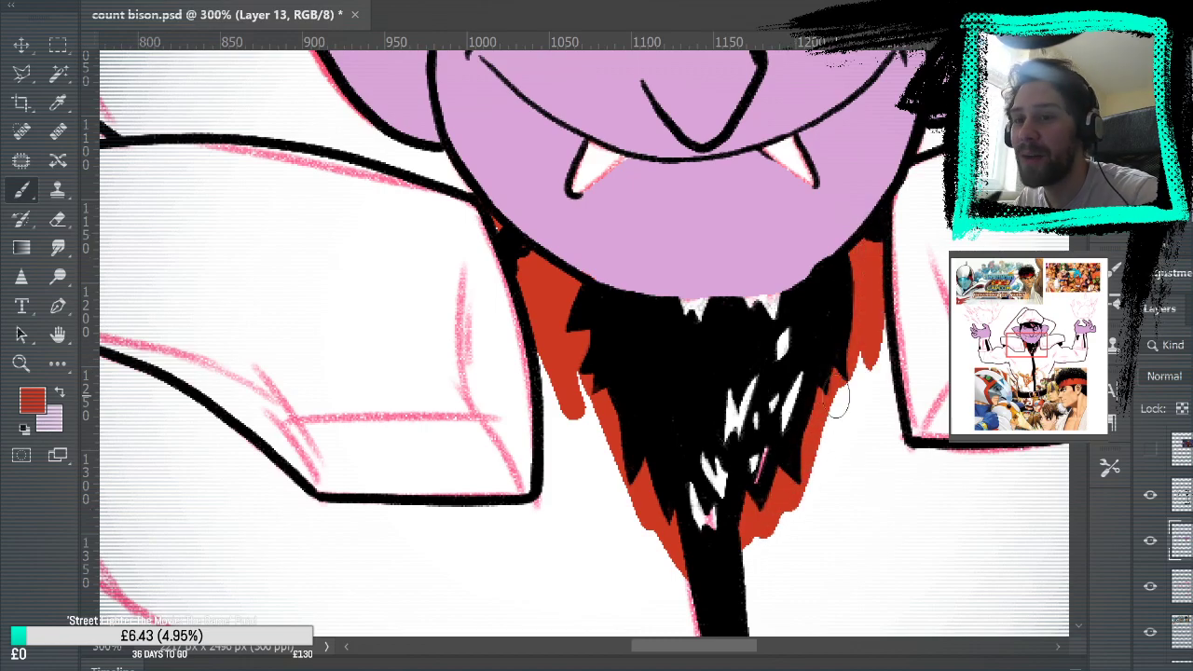
pyautogui.press('space')
pyautogui.moveTo(937, 530)
pyautogui.mouseDown()
pyautogui.moveTo(419, 264)
pyautogui.moveTo(367, 471)
pyautogui.mouseUp()
pyautogui.moveTo(298, 438)
pyautogui.mouseDown()
pyautogui.moveTo(560, 411)
pyautogui.moveTo(528, 400)
pyautogui.moveTo(567, 389)
pyautogui.mouseUp()
pyautogui.moveTo(564, 393)
pyautogui.mouseDown()
pyautogui.moveTo(647, 320)
pyautogui.moveTo(732, 274)
pyautogui.moveTo(745, 341)
pyautogui.moveTo(818, 396)
pyautogui.mouseUp()
pyautogui.hotkey('ctrl', 'z')
pyautogui.hotkey('ctrl', 'z')
# Brush red along the inner and lower edges of the left shoulder pad, inside the jacket outline.
pyautogui.moveTo(672, 479)
pyautogui.mouseDown()
pyautogui.moveTo(485, 459)
pyautogui.moveTo(917, 390)
pyautogui.mouseUp()
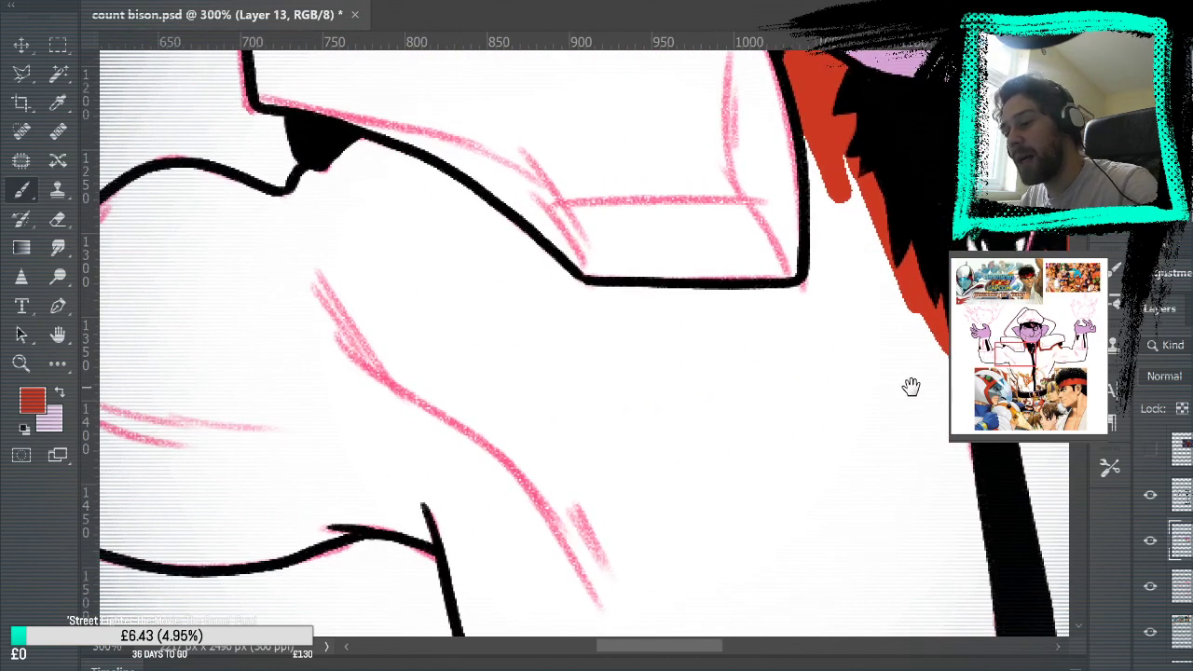
pyautogui.moveTo(810, 126)
pyautogui.mouseDown()
pyautogui.moveTo(816, 263)
pyautogui.moveTo(857, 147)
pyautogui.moveTo(810, 320)
pyautogui.moveTo(793, 296)
pyautogui.mouseUp()
pyautogui.moveTo(573, 299); pyautogui.dragTo(799, 302)
pyautogui.moveTo(343, 142)
pyautogui.mouseDown()
pyautogui.moveTo(456, 188)
pyautogui.moveTo(583, 296)
pyautogui.mouseUp()
pyautogui.moveTo(351, 160)
pyautogui.mouseDown()
pyautogui.moveTo(298, 181)
pyautogui.moveTo(293, 200)
pyautogui.mouseUp()
pyautogui.moveTo(373, 241)
pyautogui.mouseDown()
pyautogui.moveTo(613, 245)
pyautogui.moveTo(793, 272)
pyautogui.moveTo(802, 303)
pyautogui.mouseUp()
# Brush red under the left shoulder line down to the wrist guard and along the guard's lower edge, redoing uneven strokes.
pyautogui.moveTo(502, 317)
pyautogui.mouseDown()
pyautogui.moveTo(556, 314)
pyautogui.moveTo(627, 254)
pyautogui.moveTo(580, 279)
pyautogui.moveTo(673, 250)
pyautogui.mouseUp()
pyautogui.hotkey('ctrl', 'z')
pyautogui.moveTo(504, 313)
pyautogui.mouseDown()
pyautogui.moveTo(624, 253)
pyautogui.moveTo(766, 261)
pyautogui.mouseUp()
pyautogui.moveTo(500, 310); pyautogui.dragTo(436, 338)
pyautogui.hotkey('ctrl', 'z')
pyautogui.moveTo(199, 353)
pyautogui.mouseDown()
pyautogui.moveTo(416, 344)
pyautogui.moveTo(250, 369)
pyautogui.moveTo(401, 362)
pyautogui.mouseUp()
pyautogui.hotkey('ctrl', 'z')
pyautogui.moveTo(284, 368); pyautogui.dragTo(447, 354)
pyautogui.moveTo(338, 353); pyautogui.dragTo(487, 323)
pyautogui.hotkey('ctrl', 'z')
pyautogui.moveTo(401, 366); pyautogui.dragTo(499, 320)
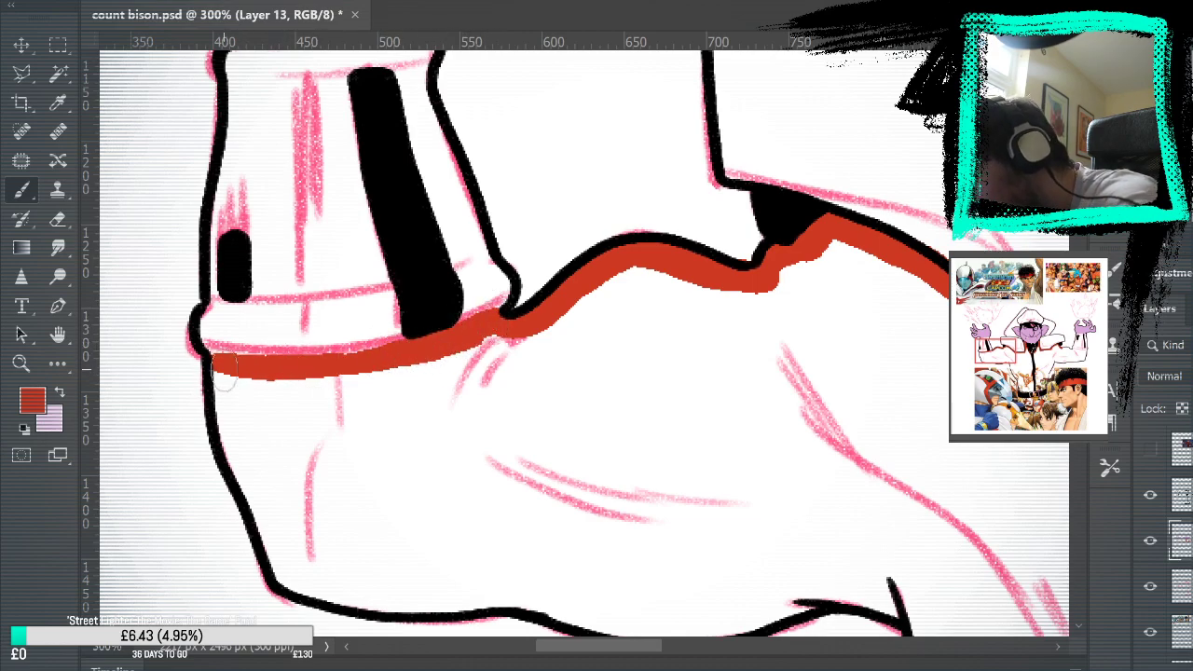
# Brush red inside the outer edge of the left sleeve from the wrist guard down to the elbow.
pyautogui.moveTo(215, 358)
pyautogui.mouseDown()
pyautogui.moveTo(224, 429)
pyautogui.moveTo(280, 563)
pyautogui.mouseUp()
pyautogui.hotkey('ctrl', 'z')
pyautogui.moveTo(215, 358)
pyautogui.mouseDown()
pyautogui.moveTo(245, 491)
pyautogui.moveTo(304, 585)
pyautogui.mouseUp()
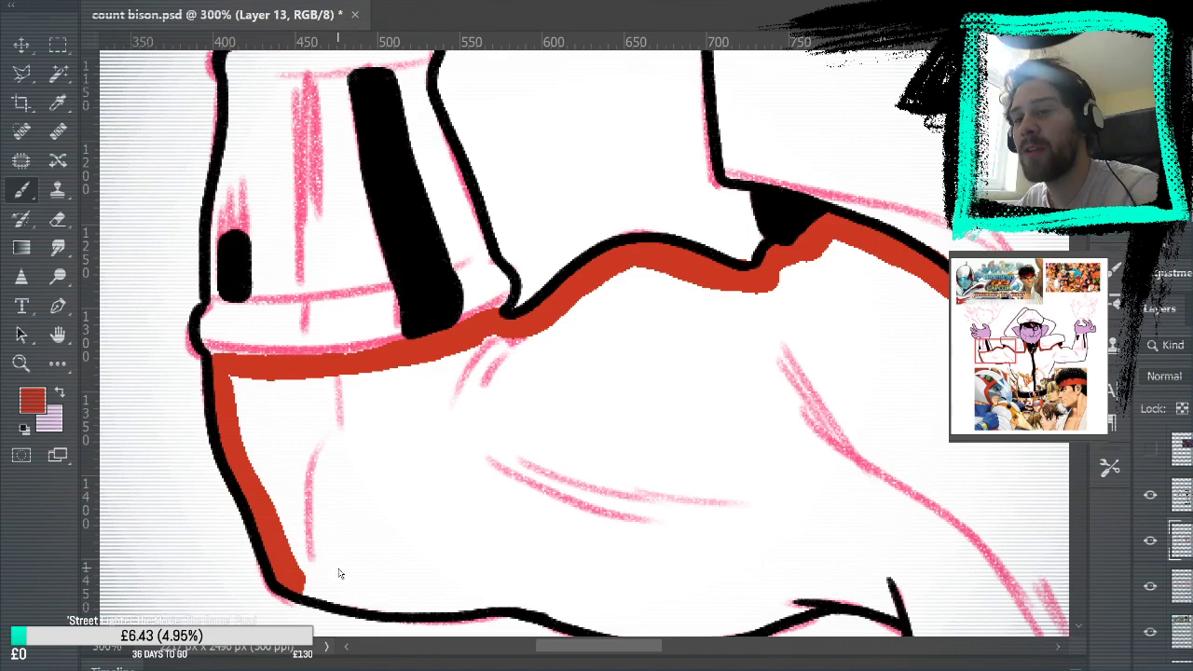
# Continue the red border along the left sleeve's underside, the torso sides, the belt line and beneath the right shoulder pad.
pyautogui.moveTo(665, 458); pyautogui.dragTo(578, 253)
pyautogui.moveTo(224, 366)
pyautogui.mouseDown()
pyautogui.moveTo(302, 377)
pyautogui.moveTo(455, 368)
pyautogui.mouseUp()
pyautogui.moveTo(382, 380)
pyautogui.mouseDown()
pyautogui.moveTo(478, 381)
pyautogui.moveTo(544, 410)
pyautogui.moveTo(632, 408)
pyautogui.moveTo(735, 375)
pyautogui.moveTo(825, 389)
pyautogui.moveTo(652, 213)
pyautogui.mouseUp()
pyautogui.moveTo(571, 126)
pyautogui.mouseDown()
pyautogui.moveTo(612, 269)
pyautogui.moveTo(666, 401)
pyautogui.moveTo(766, 555)
pyautogui.moveTo(834, 557)
pyautogui.moveTo(708, 244)
pyautogui.moveTo(670, 324)
pyautogui.moveTo(698, 486)
pyautogui.moveTo(902, 520)
pyautogui.moveTo(916, 511)
pyautogui.moveTo(413, 421)
pyautogui.moveTo(253, 374)
pyautogui.moveTo(123, 432)
pyautogui.moveTo(193, 407)
pyautogui.moveTo(219, 416)
pyautogui.moveTo(127, 417)
pyautogui.moveTo(251, 398)
pyautogui.moveTo(373, 407)
pyautogui.moveTo(317, 417)
pyautogui.moveTo(320, 402)
pyautogui.moveTo(347, 411)
pyautogui.moveTo(482, 370)
pyautogui.moveTo(494, 387)
pyautogui.moveTo(480, 370)
pyautogui.moveTo(524, 166)
pyautogui.moveTo(763, 392)
pyautogui.moveTo(709, 426)
pyautogui.moveTo(753, 239)
pyautogui.moveTo(830, 121)
pyautogui.moveTo(844, 83)
pyautogui.mouseUp()
pyautogui.moveTo(803, 126)
pyautogui.mouseDown()
pyautogui.moveTo(687, 391)
pyautogui.moveTo(694, 361)
pyautogui.mouseUp()
pyautogui.moveTo(737, 327)
pyautogui.mouseDown()
pyautogui.moveTo(793, 147)
pyautogui.moveTo(819, 174)
pyautogui.mouseUp()
pyautogui.moveTo(911, 266); pyautogui.dragTo(572, 371)
# Border the right sleeve in red along its underside, elbow, wrist guard edge and upper shoulder line.
pyautogui.moveTo(307, 316)
pyautogui.mouseDown()
pyautogui.moveTo(520, 341)
pyautogui.moveTo(654, 309)
pyautogui.moveTo(838, 309)
pyautogui.moveTo(956, 274)
pyautogui.mouseUp()
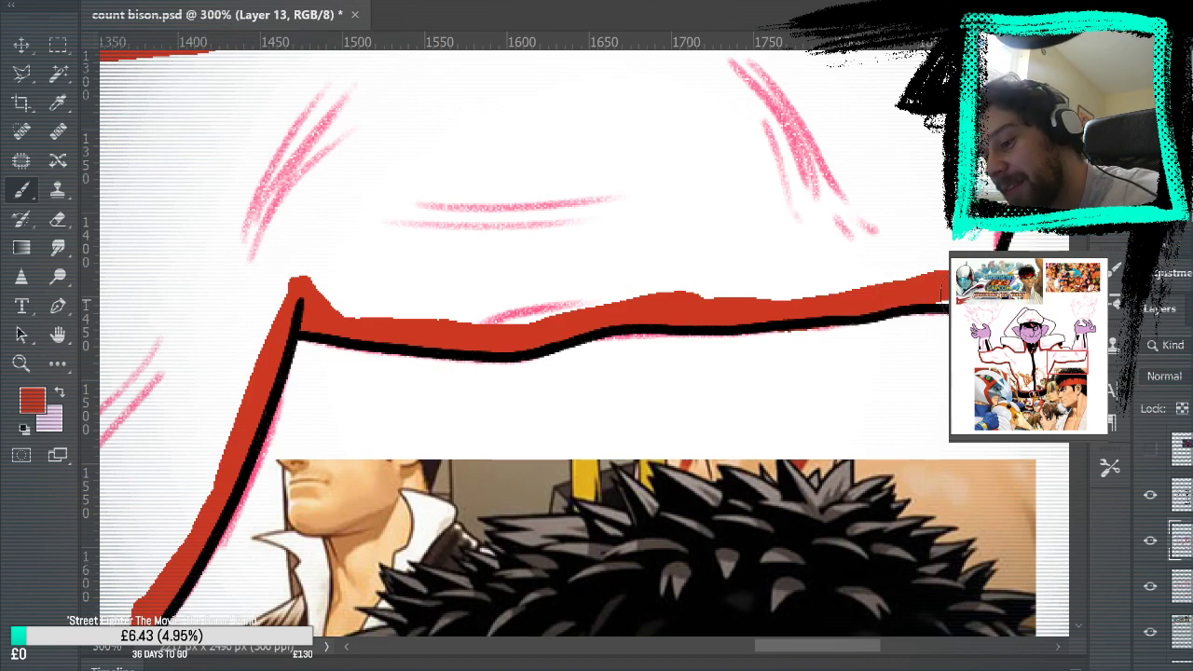
pyautogui.moveTo(870, 160); pyautogui.dragTo(860, 538)
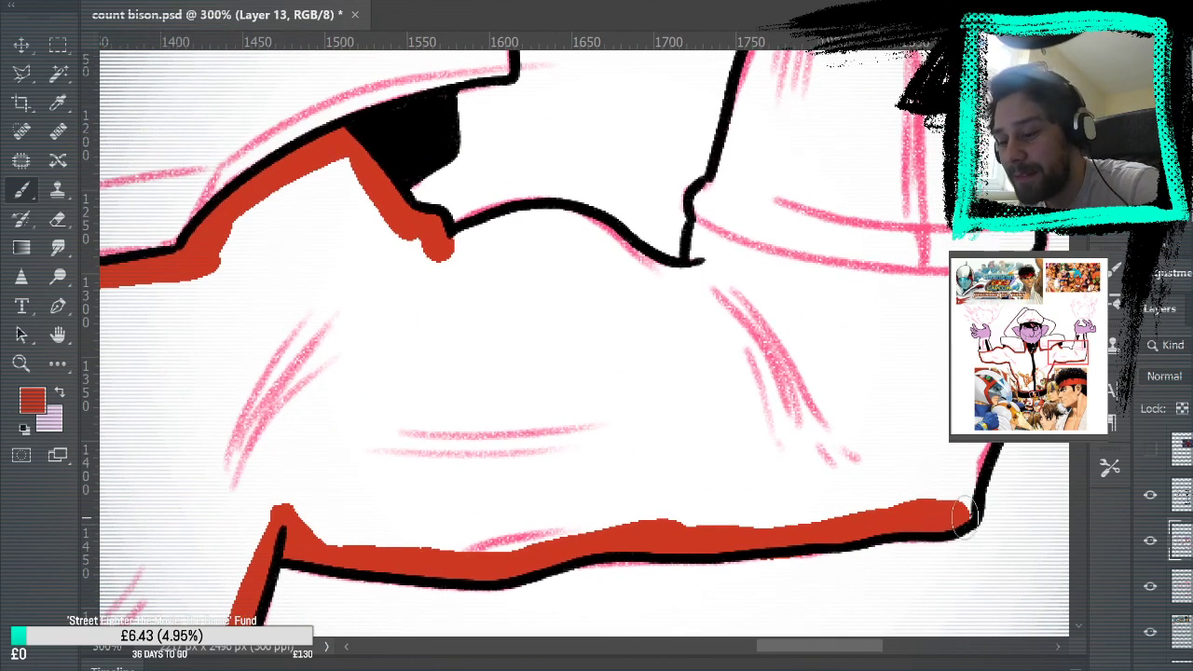
pyautogui.moveTo(960, 516); pyautogui.dragTo(982, 451)
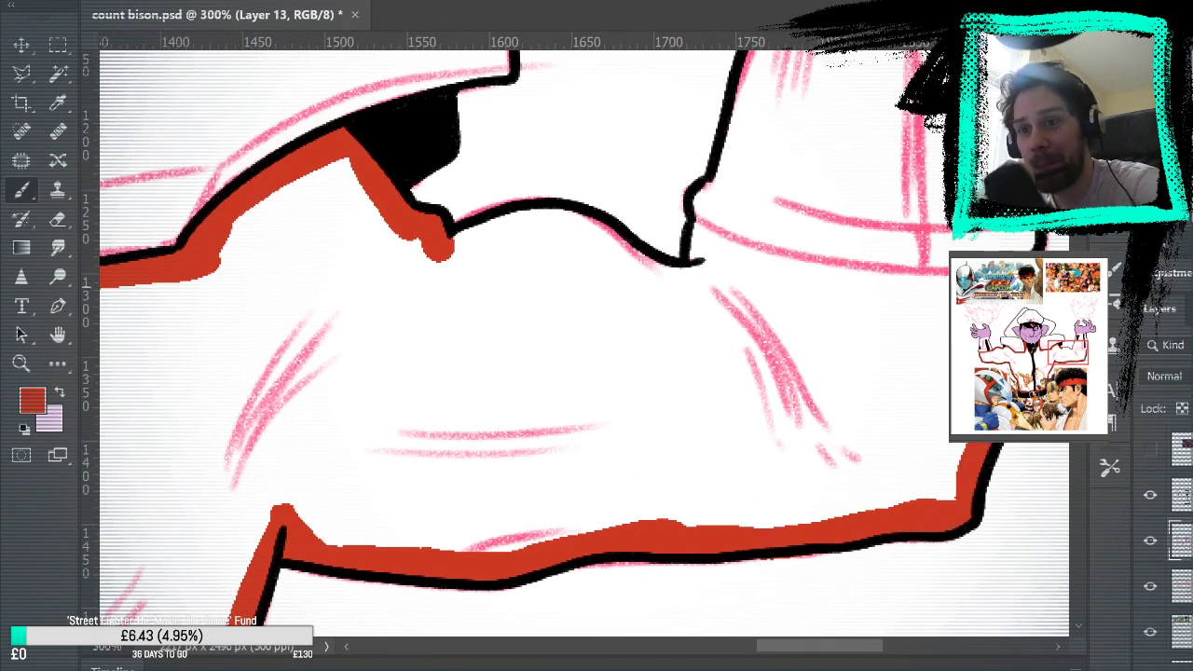
pyautogui.moveTo(695, 229)
pyautogui.mouseDown()
pyautogui.moveTo(775, 260)
pyautogui.moveTo(946, 280)
pyautogui.mouseUp()
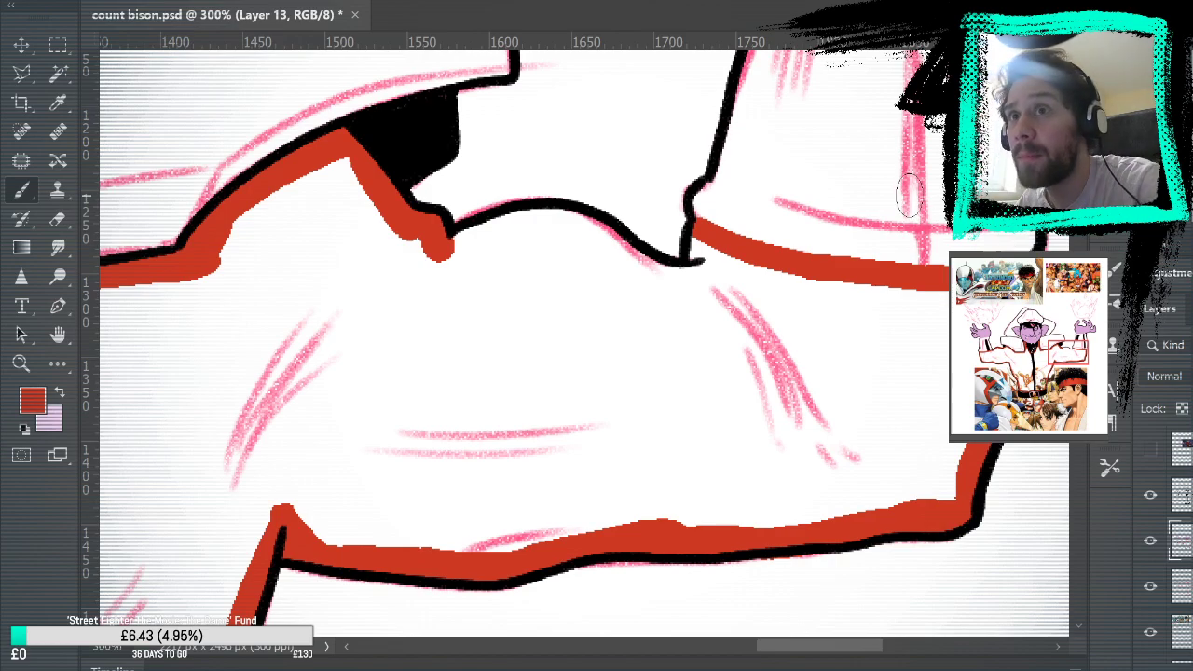
pyautogui.click(685, 270)
pyautogui.moveTo(440, 250)
pyautogui.mouseDown()
pyautogui.moveTo(542, 227)
pyautogui.moveTo(579, 233)
pyautogui.moveTo(622, 264)
pyautogui.moveTo(575, 228)
pyautogui.moveTo(688, 291)
pyautogui.mouseUp()
pyautogui.moveTo(627, 253); pyautogui.dragTo(701, 279)
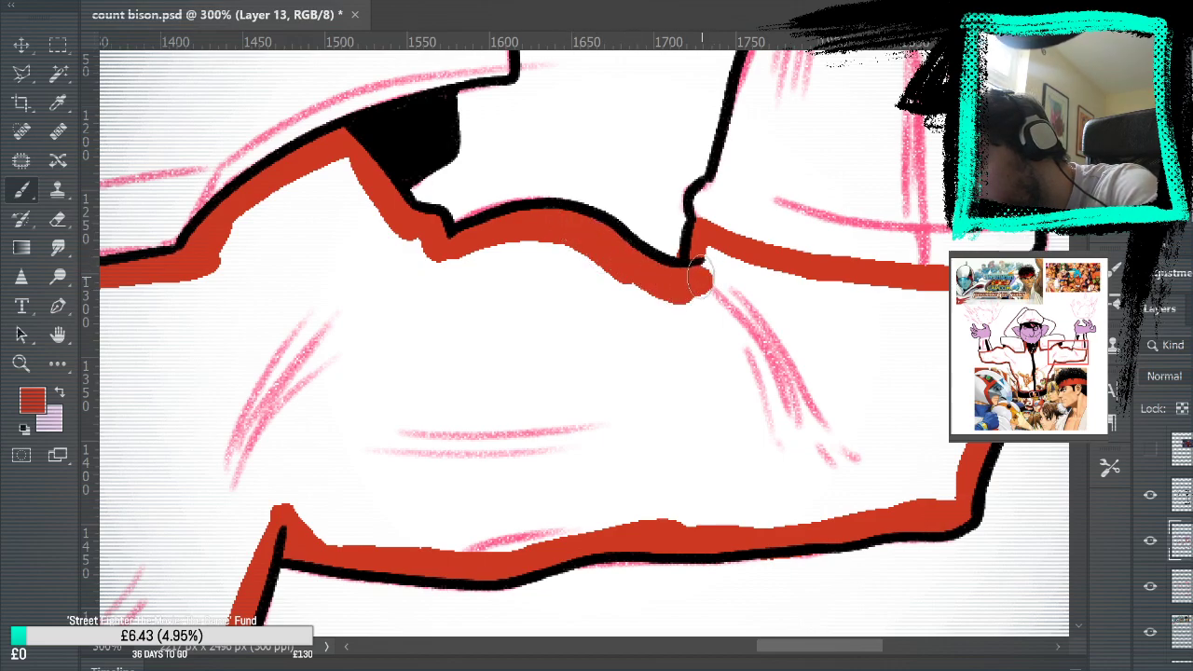
# Fill the red-bordered jacket torso and sleeves with the same red using the Paint Bucket, and view the whole drawing.
pyautogui.press('e')
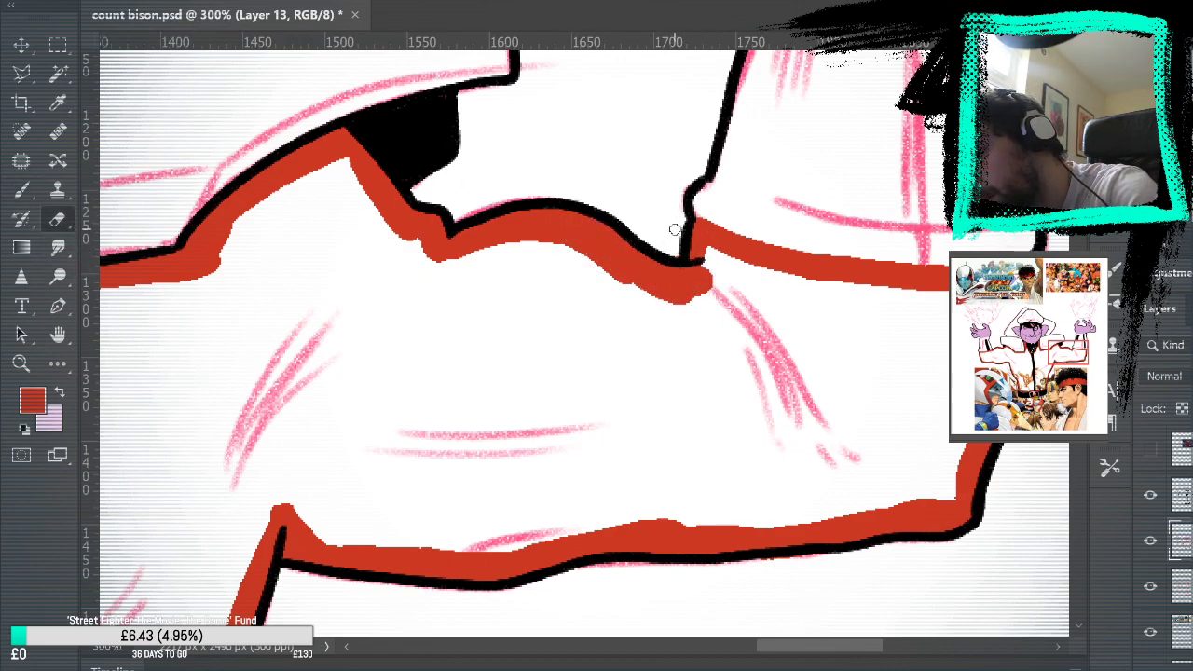
pyautogui.press('g')
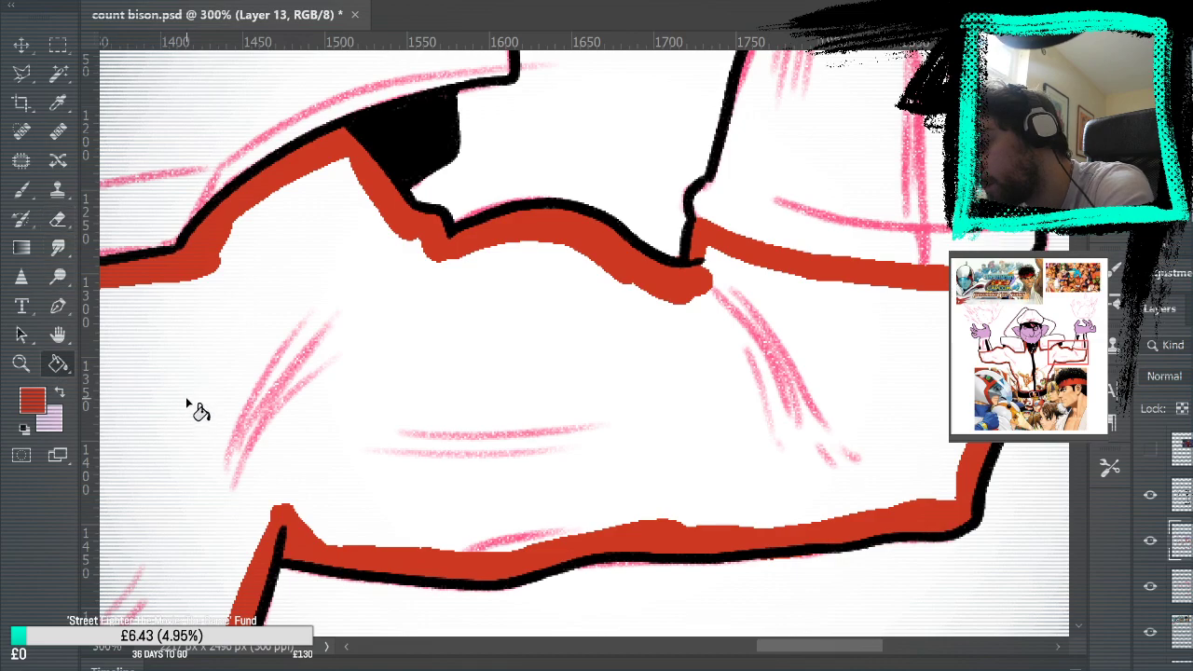
pyautogui.click(205, 416)
pyautogui.press('b')
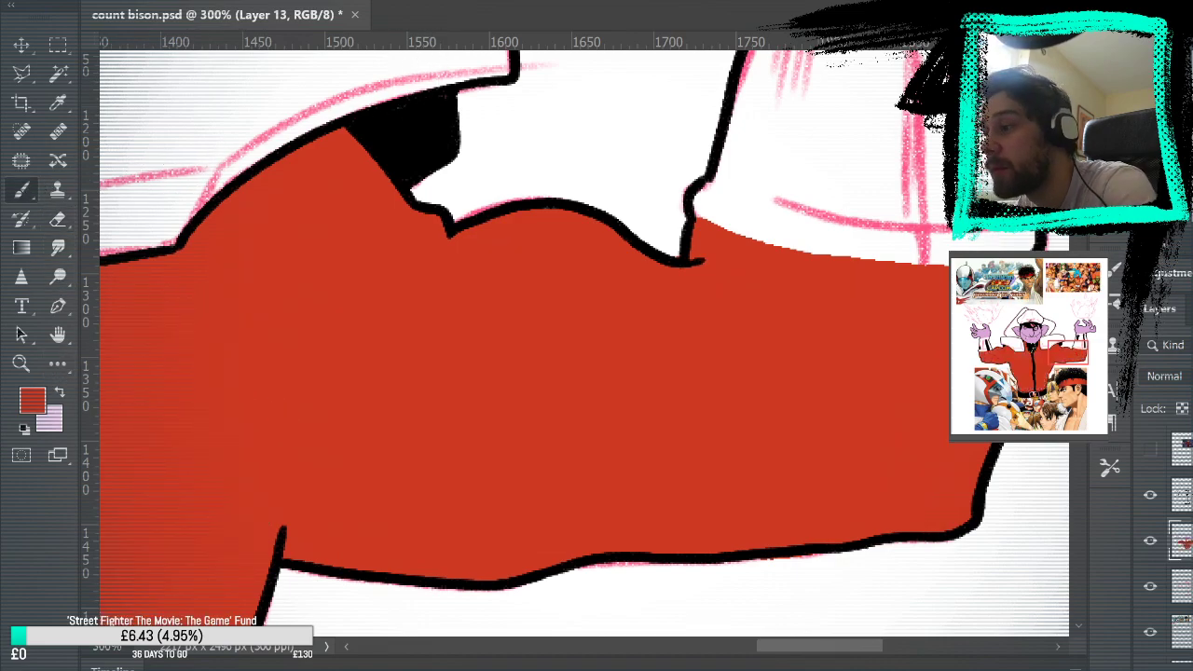
pyautogui.hotkey('ctrl', '-')
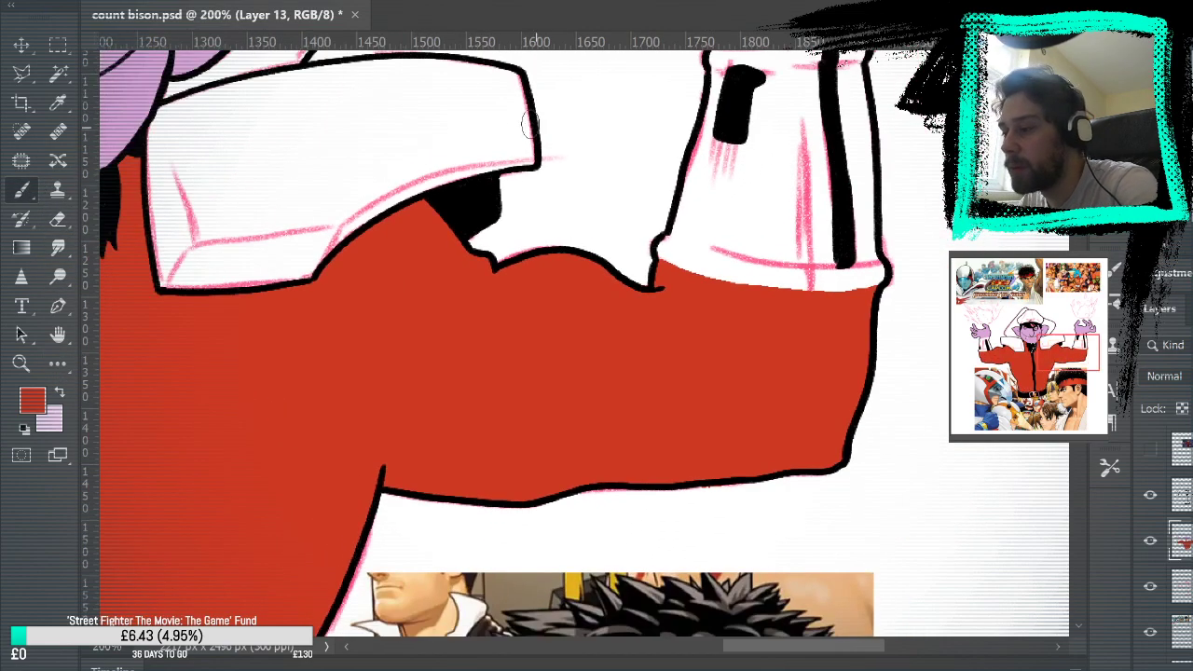
pyautogui.hotkey('ctrl', '0')
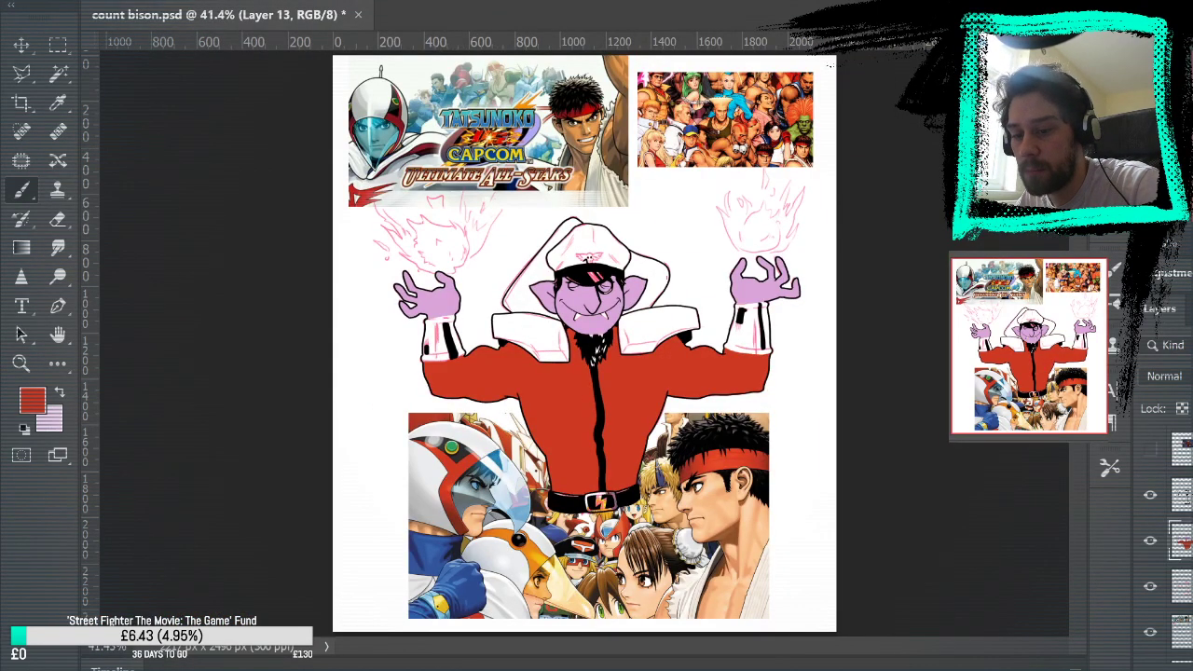
# Lower the colour layer's opacity to 58% so the line art and sketch show through.
pyautogui.press('5')
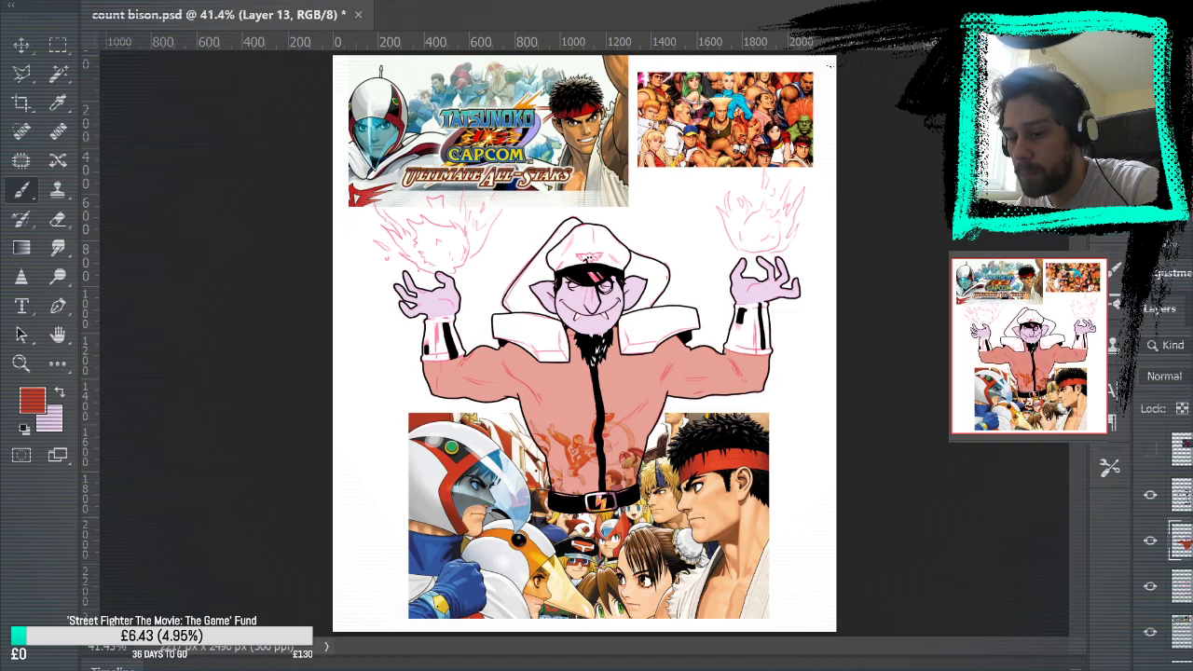
pyautogui.press('8')
# Brush a red border inside the outline of the cap's crown, from the left side over the top and down the right side.
pyautogui.click(21, 364)
pyautogui.click(669, 287)
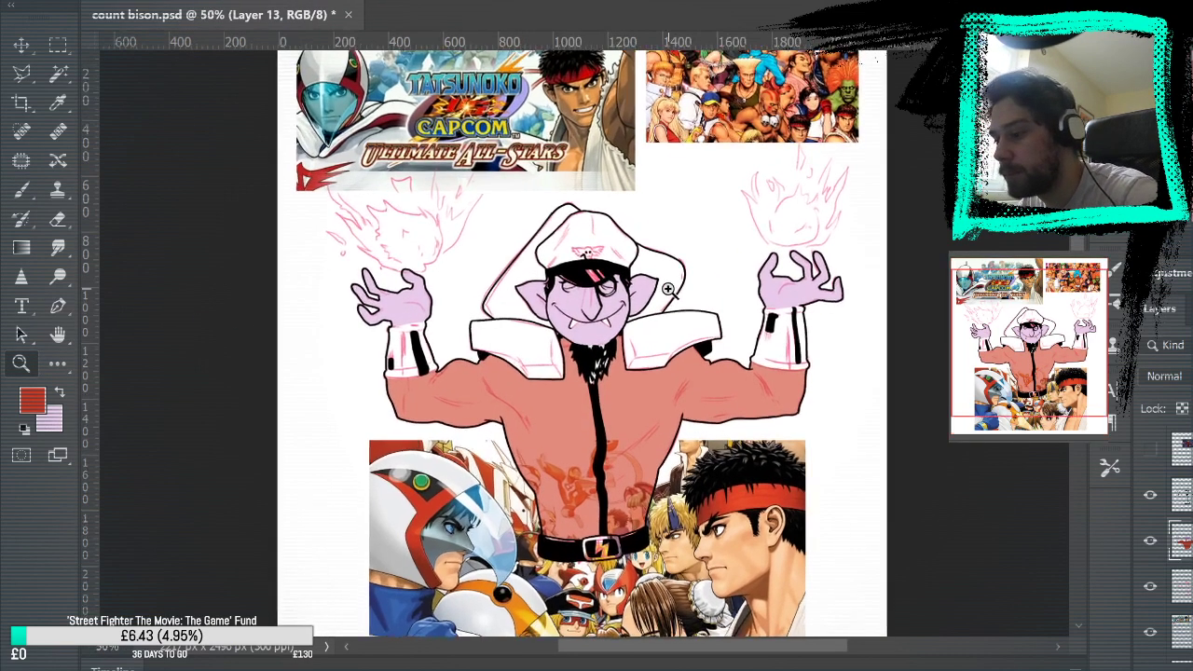
pyautogui.click(685, 296)
pyautogui.click(706, 309)
pyautogui.moveTo(724, 329); pyautogui.dragTo(846, 285)
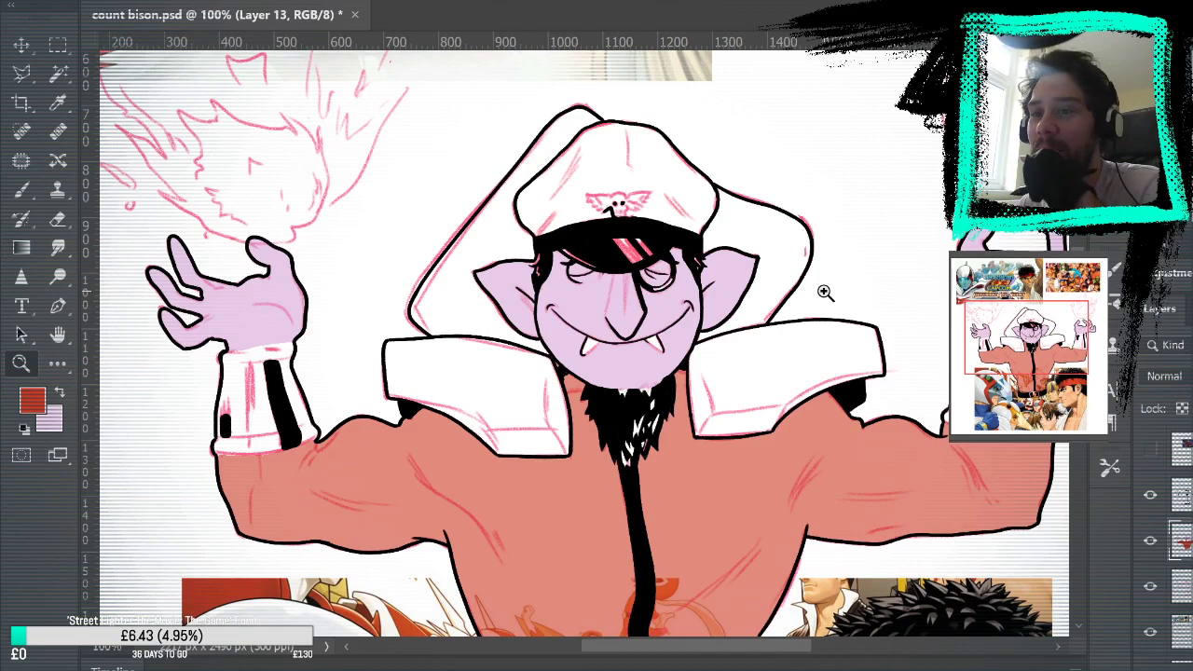
pyautogui.click(692, 329)
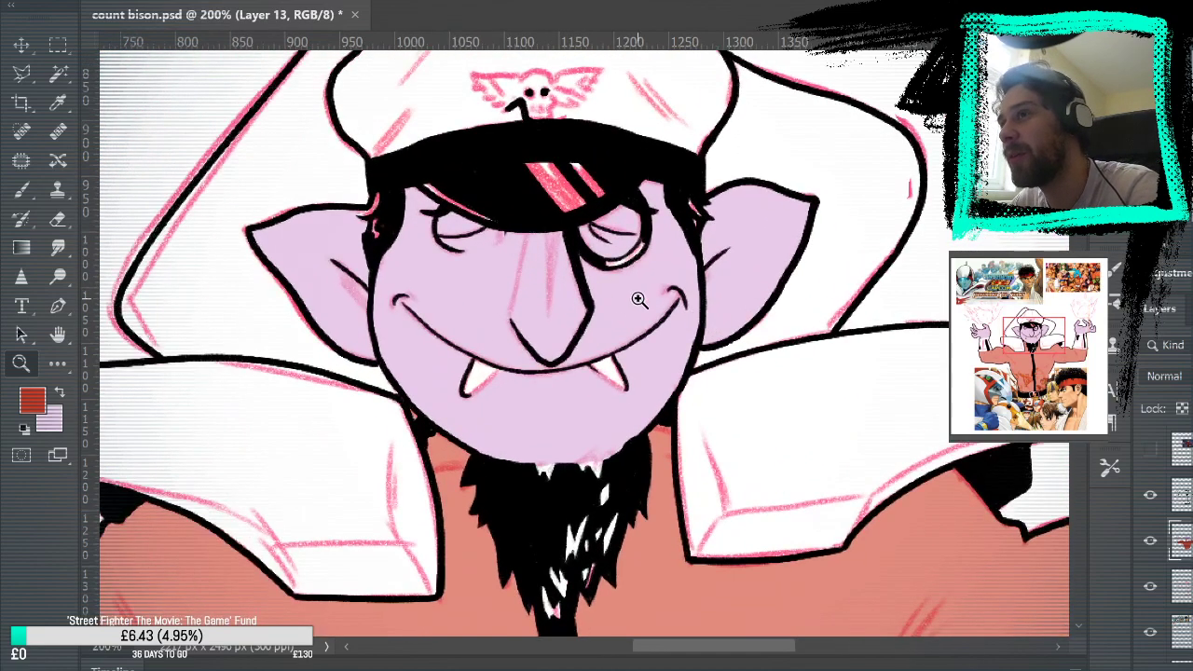
pyautogui.click(22, 189)
pyautogui.moveTo(613, 156)
pyautogui.mouseDown()
pyautogui.moveTo(788, 274)
pyautogui.moveTo(753, 319)
pyautogui.mouseUp()
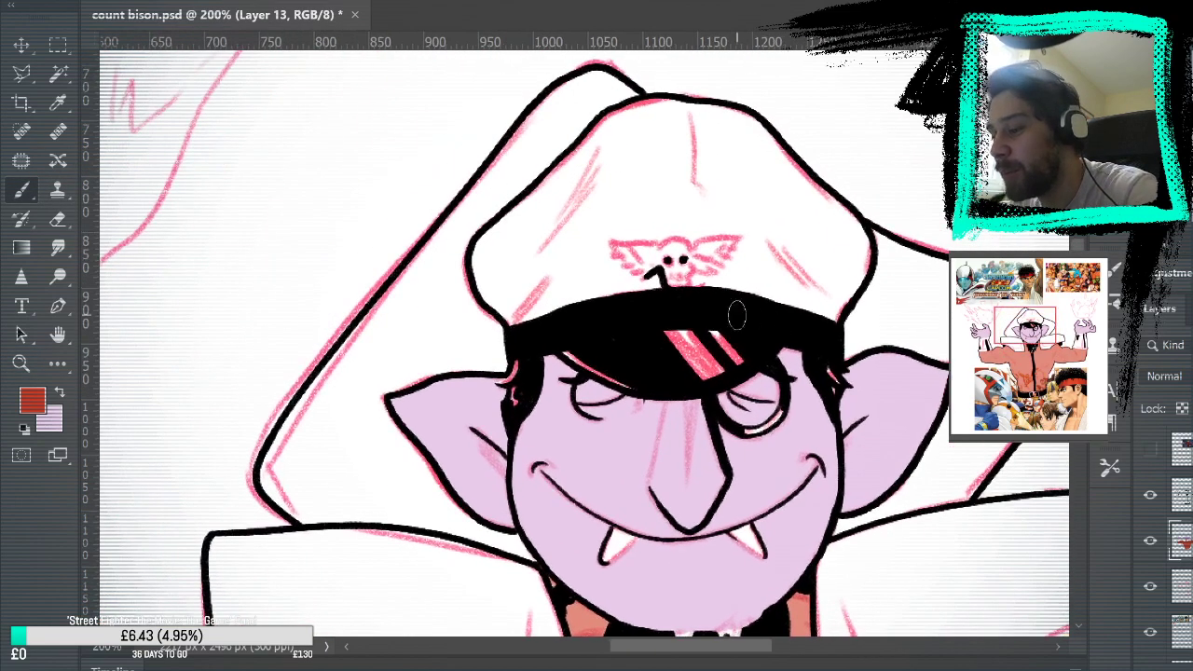
pyautogui.moveTo(519, 336)
pyautogui.mouseDown()
pyautogui.moveTo(477, 270)
pyautogui.moveTo(472, 235)
pyautogui.moveTo(489, 245)
pyautogui.moveTo(602, 133)
pyautogui.moveTo(562, 166)
pyautogui.mouseUp()
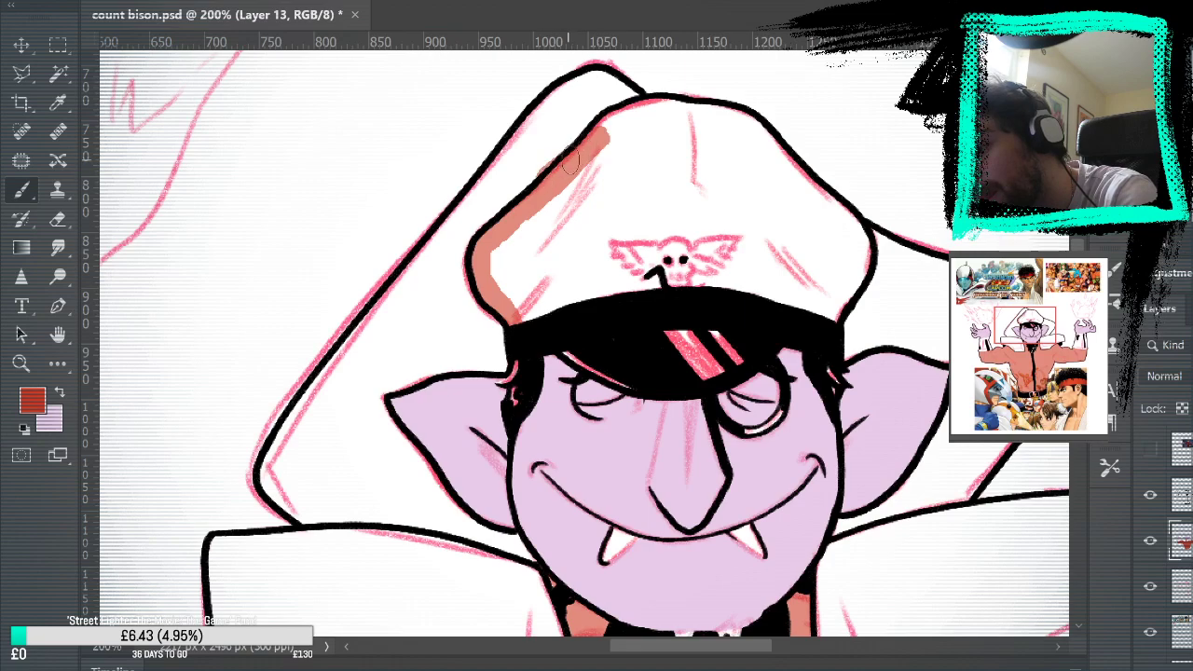
pyautogui.hotkey('ctrl', 'z')
pyautogui.moveTo(486, 253)
pyautogui.mouseDown()
pyautogui.moveTo(526, 201)
pyautogui.moveTo(639, 109)
pyautogui.mouseUp()
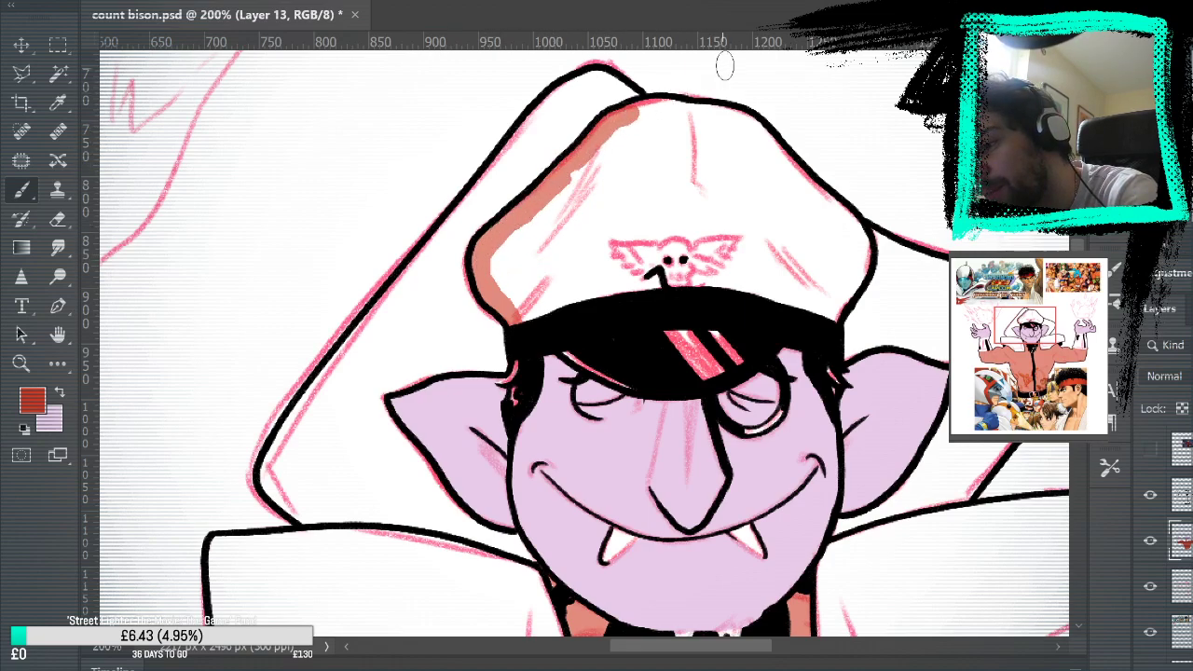
pyautogui.moveTo(572, 175)
pyautogui.mouseDown()
pyautogui.moveTo(666, 104)
pyautogui.moveTo(752, 119)
pyautogui.moveTo(829, 207)
pyautogui.mouseUp()
pyautogui.moveTo(855, 241)
pyautogui.mouseDown()
pyautogui.moveTo(868, 268)
pyautogui.moveTo(834, 315)
pyautogui.mouseUp()
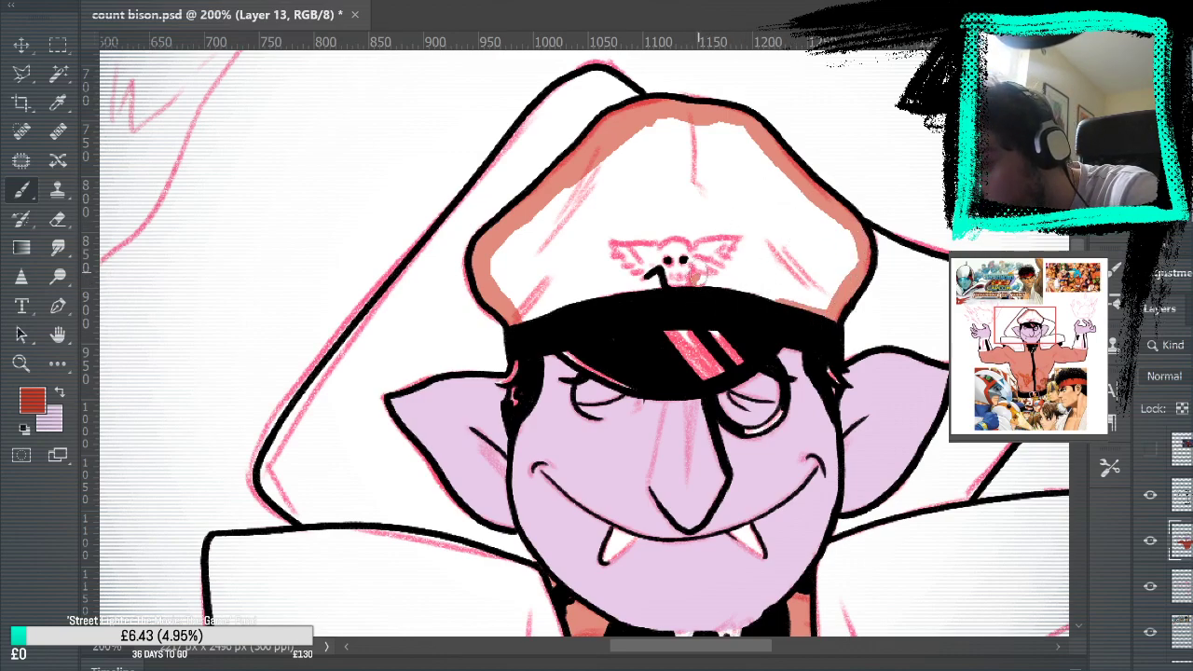
# Brush red along the underside and outer edge of the right wing of the cap's skull badge.
pyautogui.press('z')
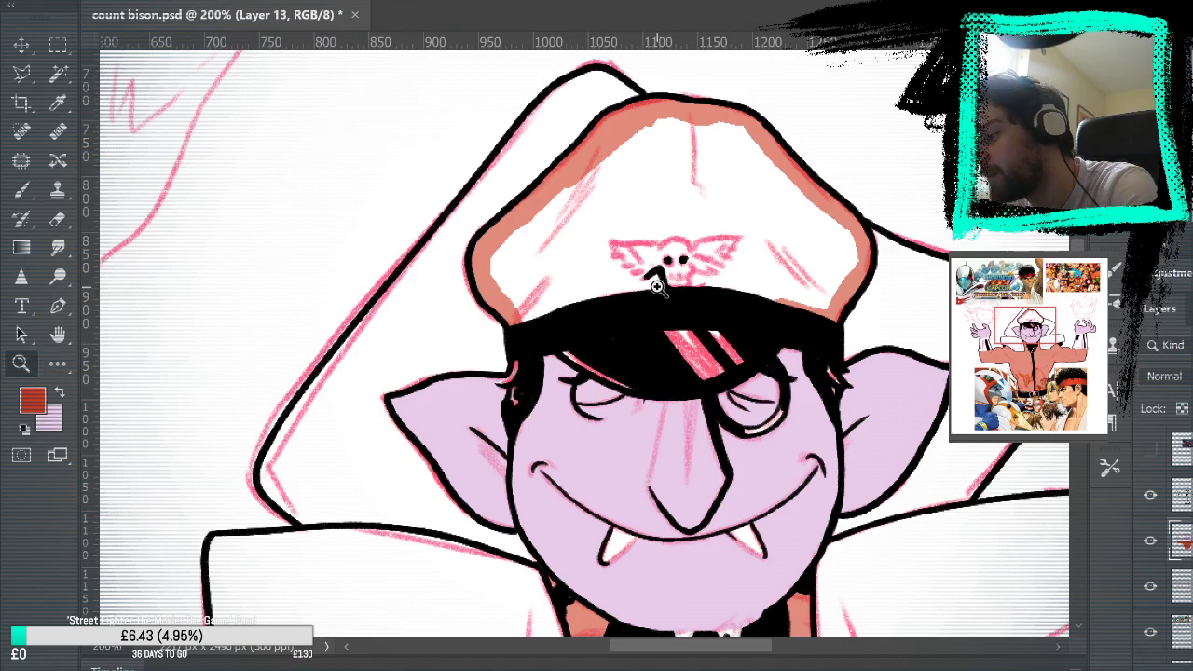
pyautogui.click(685, 275)
pyautogui.click(738, 256)
pyautogui.press('b')
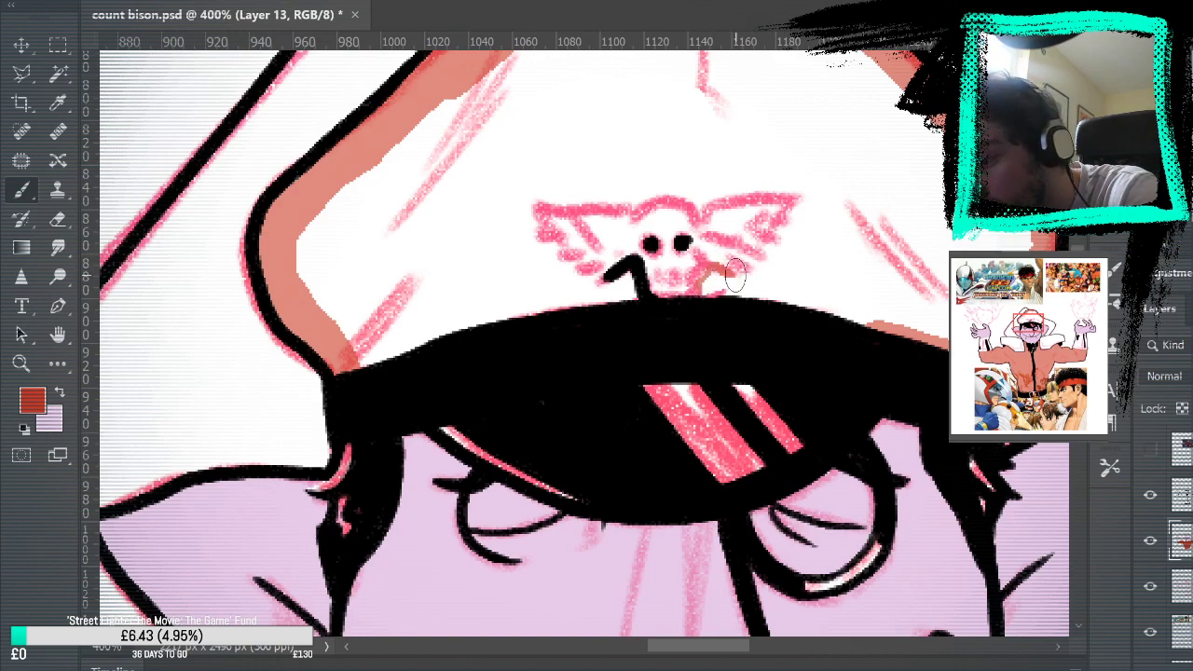
pyautogui.moveTo(742, 267)
pyautogui.mouseDown()
pyautogui.moveTo(781, 244)
pyautogui.moveTo(787, 222)
pyautogui.moveTo(781, 253)
pyautogui.moveTo(778, 234)
pyautogui.moveTo(814, 180)
pyautogui.moveTo(785, 219)
pyautogui.mouseUp()
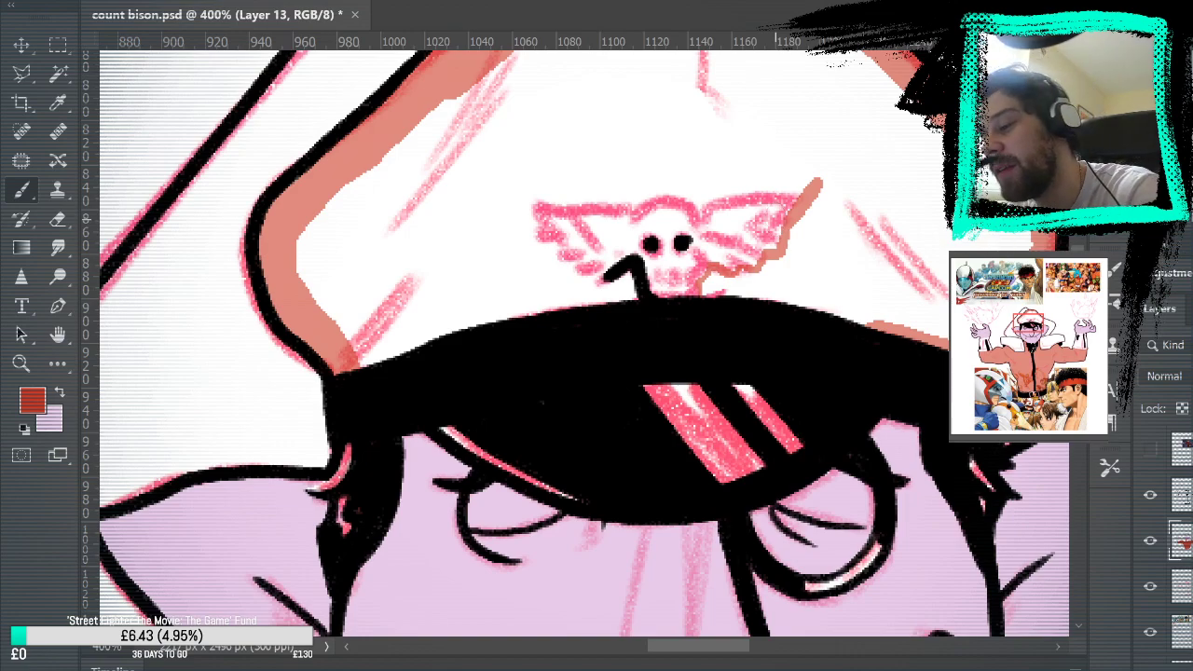
# Continue the red border over the top of the badge's skull and wings and around the left wing's lower edge.
pyautogui.moveTo(777, 219); pyautogui.dragTo(715, 216)
pyautogui.moveTo(789, 251); pyautogui.dragTo(448, 438)
pyautogui.moveTo(932, 233); pyautogui.dragTo(439, 597)
pyautogui.moveTo(978, 205)
pyautogui.mouseDown()
pyautogui.moveTo(728, 426)
pyautogui.moveTo(709, 615)
pyautogui.moveTo(693, 649)
pyautogui.moveTo(877, 553)
pyautogui.moveTo(847, 554)
pyautogui.moveTo(853, 526)
pyautogui.mouseUp()
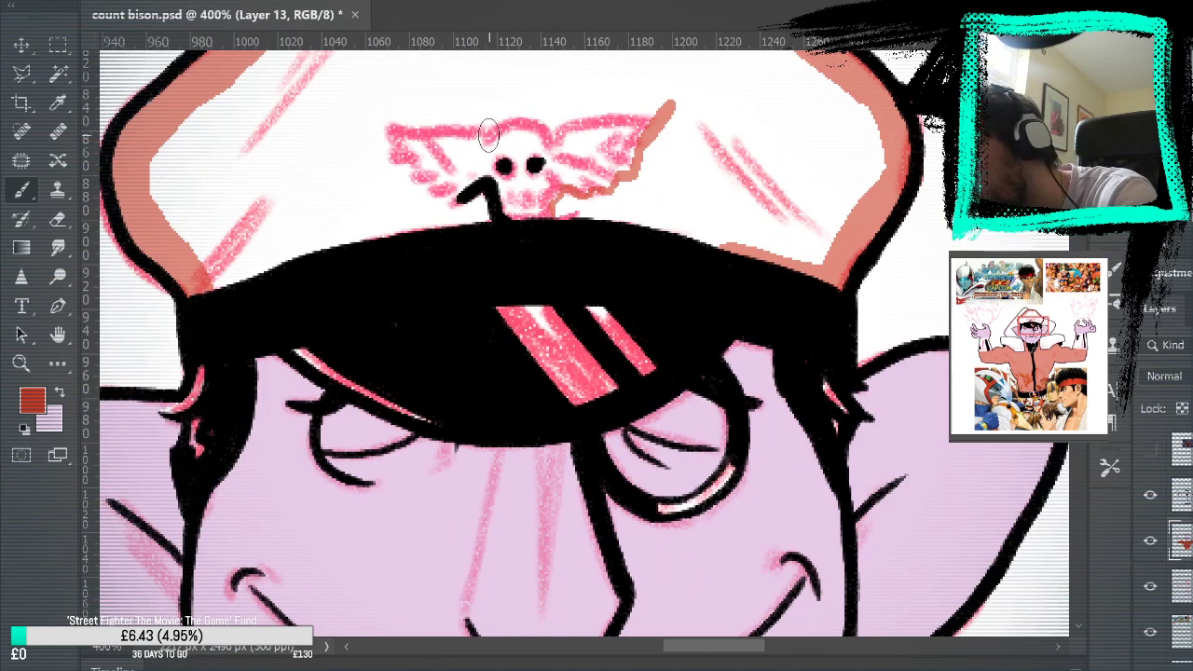
pyautogui.moveTo(498, 124)
pyautogui.mouseDown()
pyautogui.moveTo(550, 126)
pyautogui.moveTo(501, 129)
pyautogui.moveTo(557, 144)
pyautogui.moveTo(548, 132)
pyautogui.mouseUp()
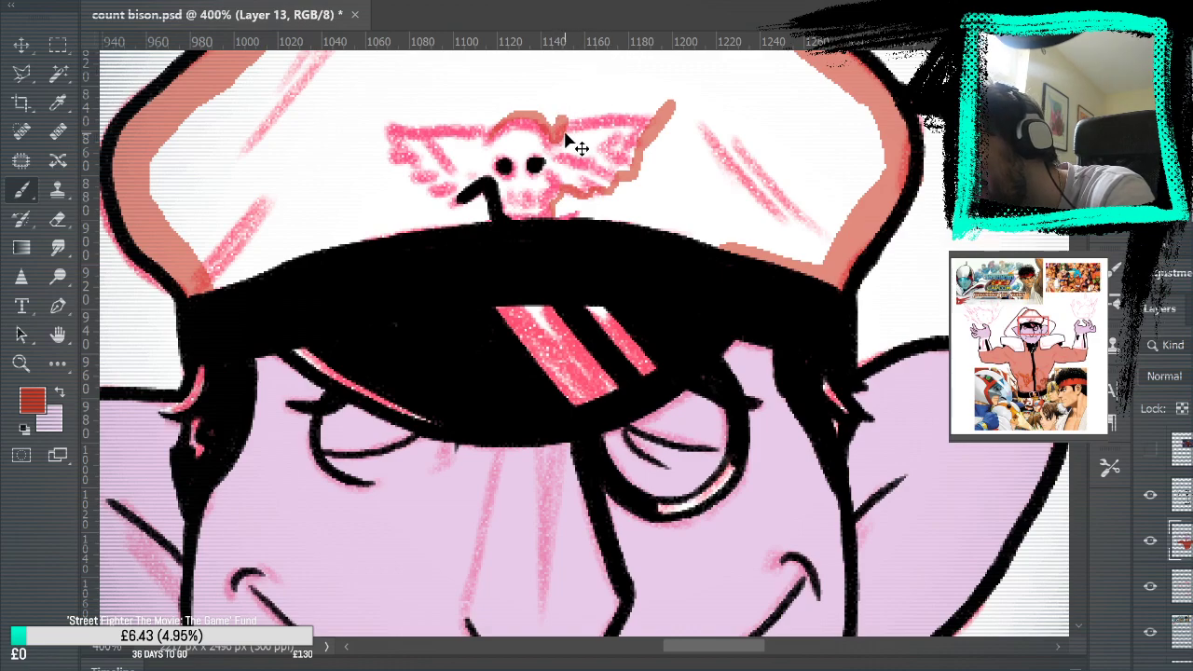
pyautogui.moveTo(559, 119); pyautogui.dragTo(671, 105)
pyautogui.moveTo(506, 117); pyautogui.dragTo(480, 123)
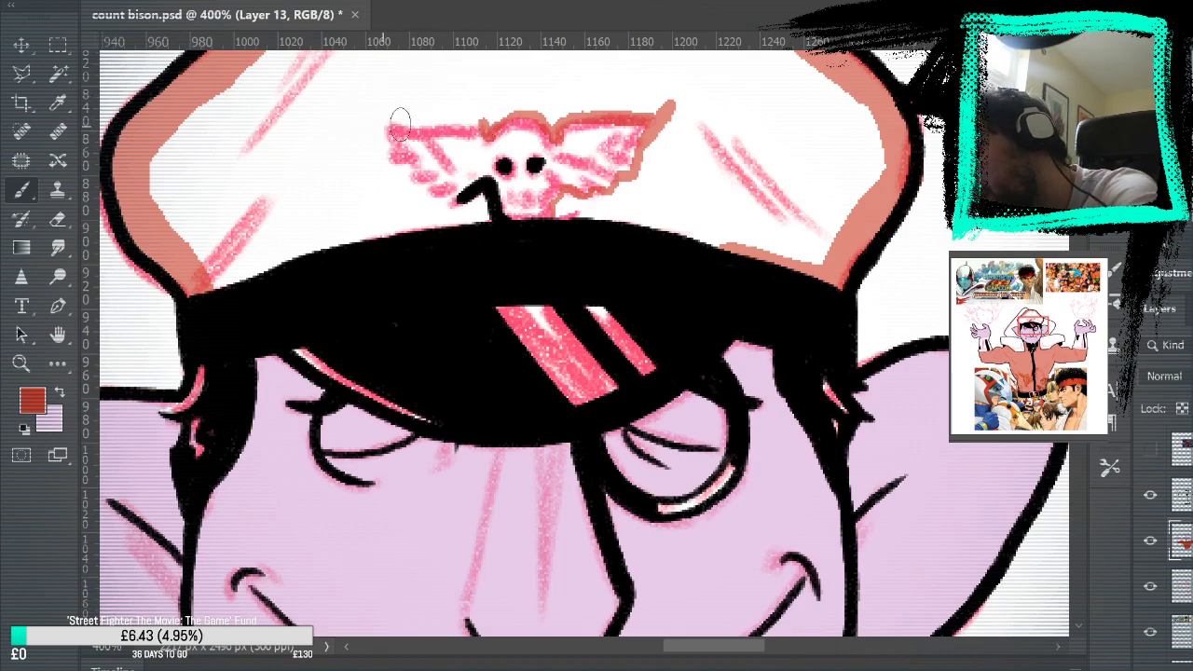
pyautogui.moveTo(382, 123); pyautogui.dragTo(487, 125)
pyautogui.moveTo(378, 124); pyautogui.dragTo(414, 158)
pyautogui.moveTo(373, 120)
pyautogui.mouseDown()
pyautogui.moveTo(421, 176)
pyautogui.moveTo(401, 158)
pyautogui.moveTo(447, 182)
pyautogui.moveTo(423, 184)
pyautogui.moveTo(445, 190)
pyautogui.moveTo(443, 201)
pyautogui.moveTo(493, 193)
pyautogui.moveTo(466, 221)
pyautogui.mouseUp()
# Close the red border along the cap's black band and fill the crown with red using the Paint Bucket.
pyautogui.moveTo(792, 259); pyautogui.dragTo(954, 445)
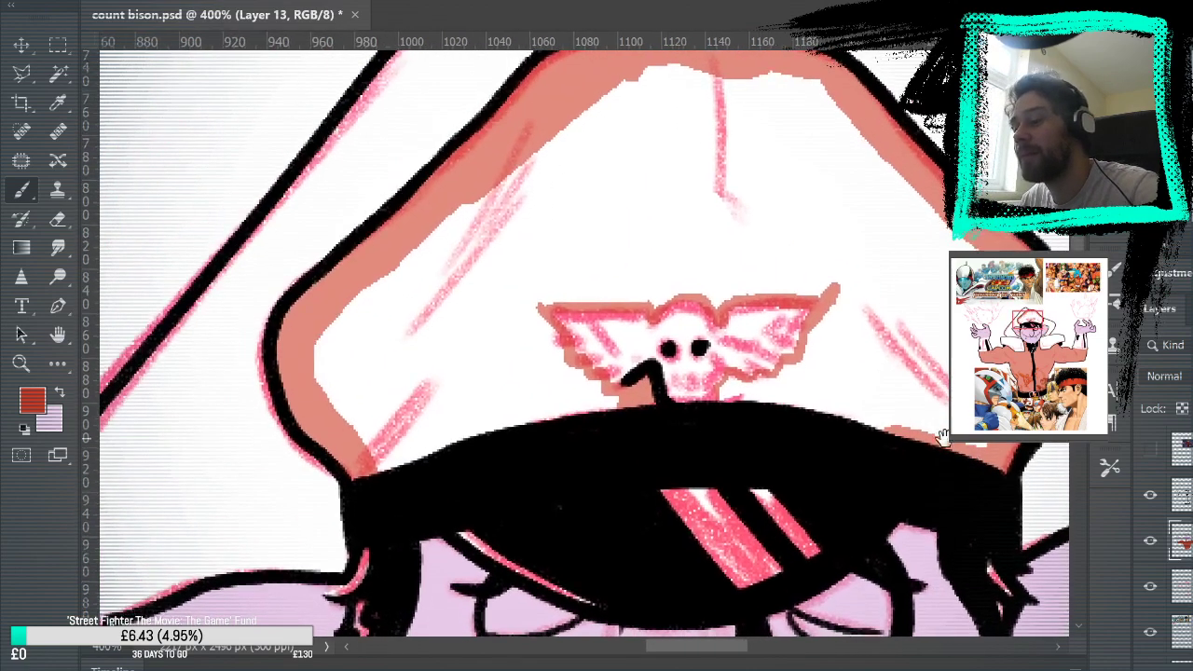
pyautogui.moveTo(637, 402)
pyautogui.mouseDown()
pyautogui.moveTo(424, 445)
pyautogui.moveTo(356, 479)
pyautogui.mouseUp()
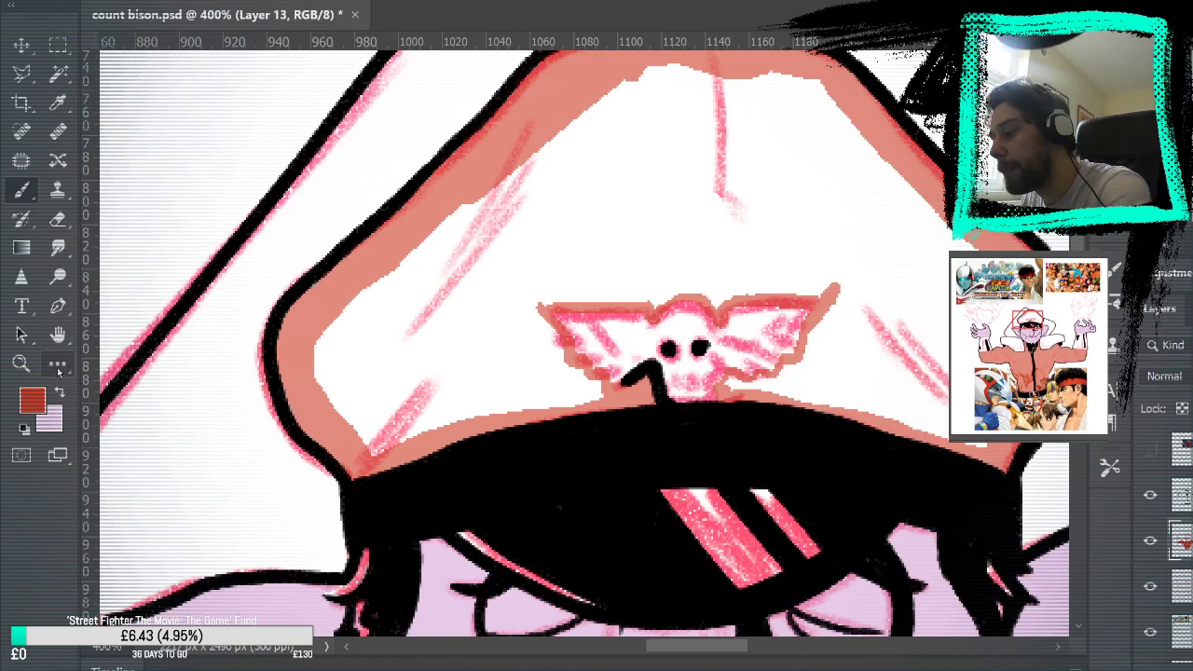
pyautogui.press('g')
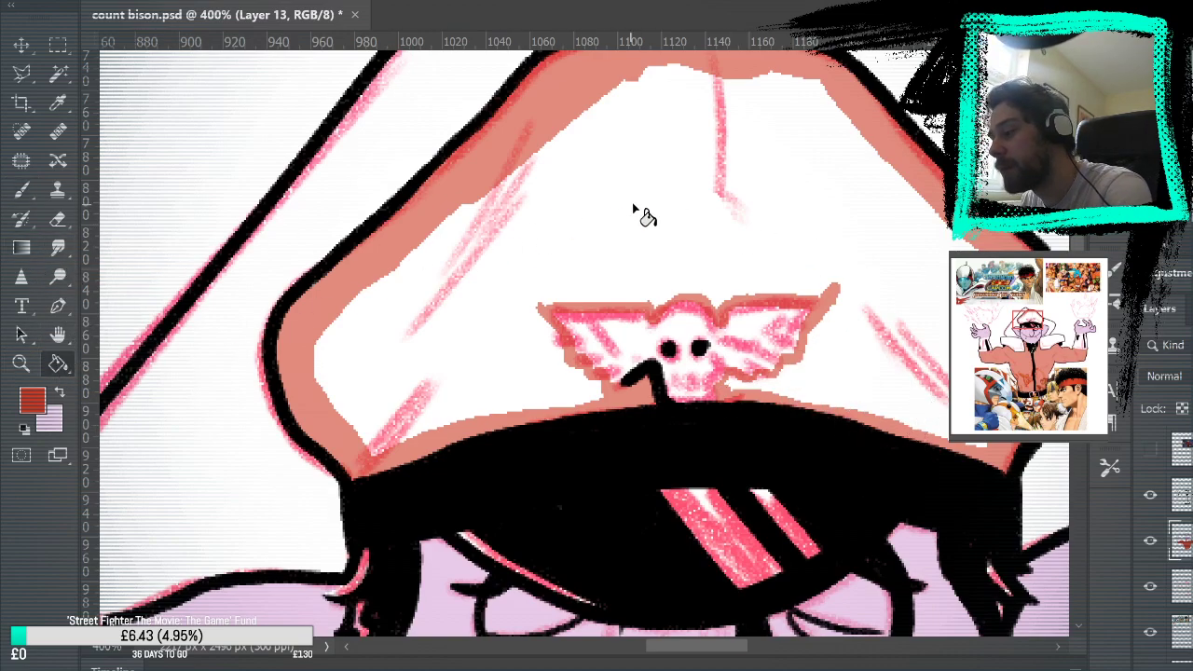
pyautogui.click(628, 214)
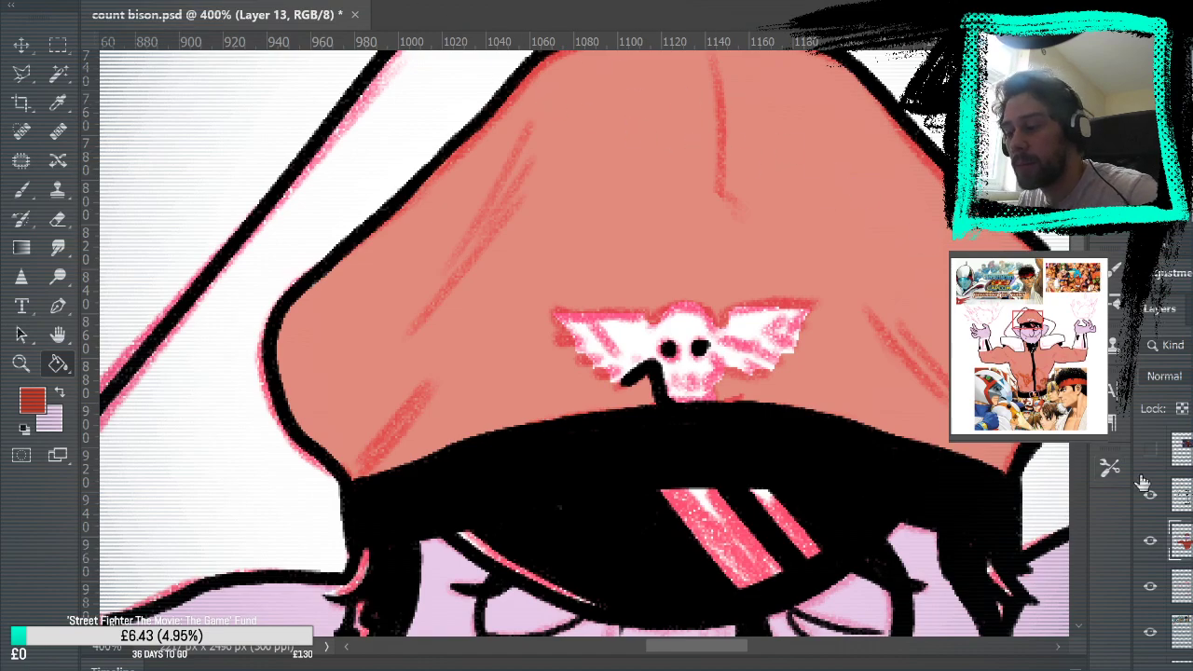
# Sample white from the badge and touch up the lower edges of both wings with the brush.
pyautogui.press('b')
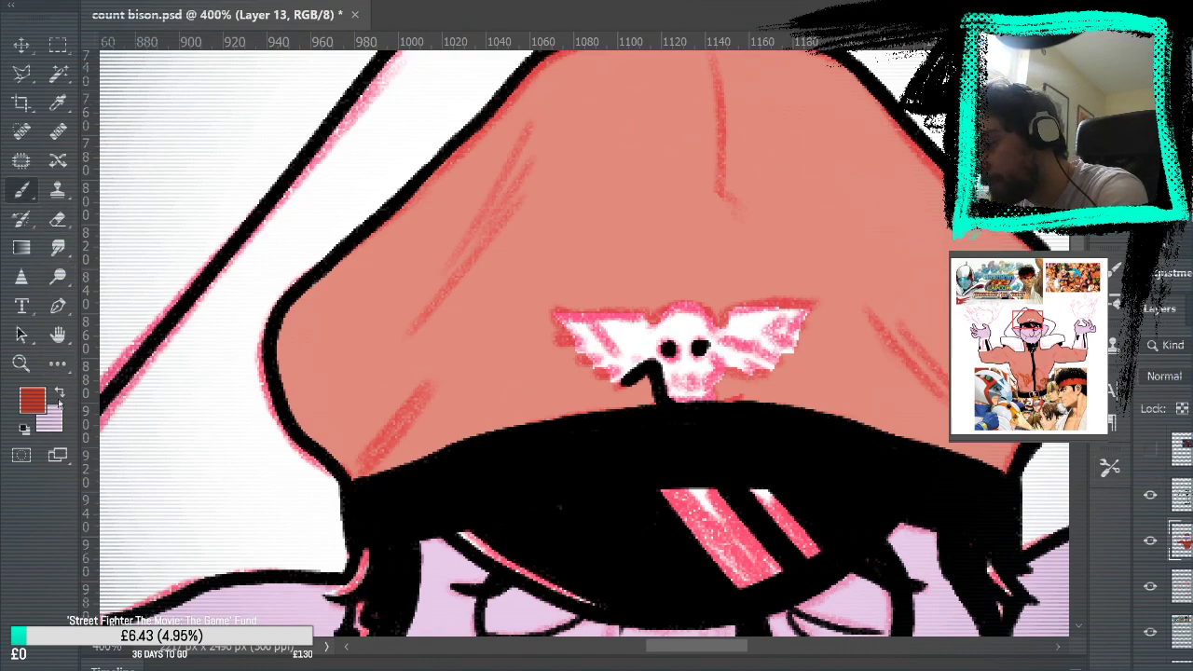
pyautogui.keyDown('alt'); pyautogui.click(607, 361); pyautogui.keyUp('alt')
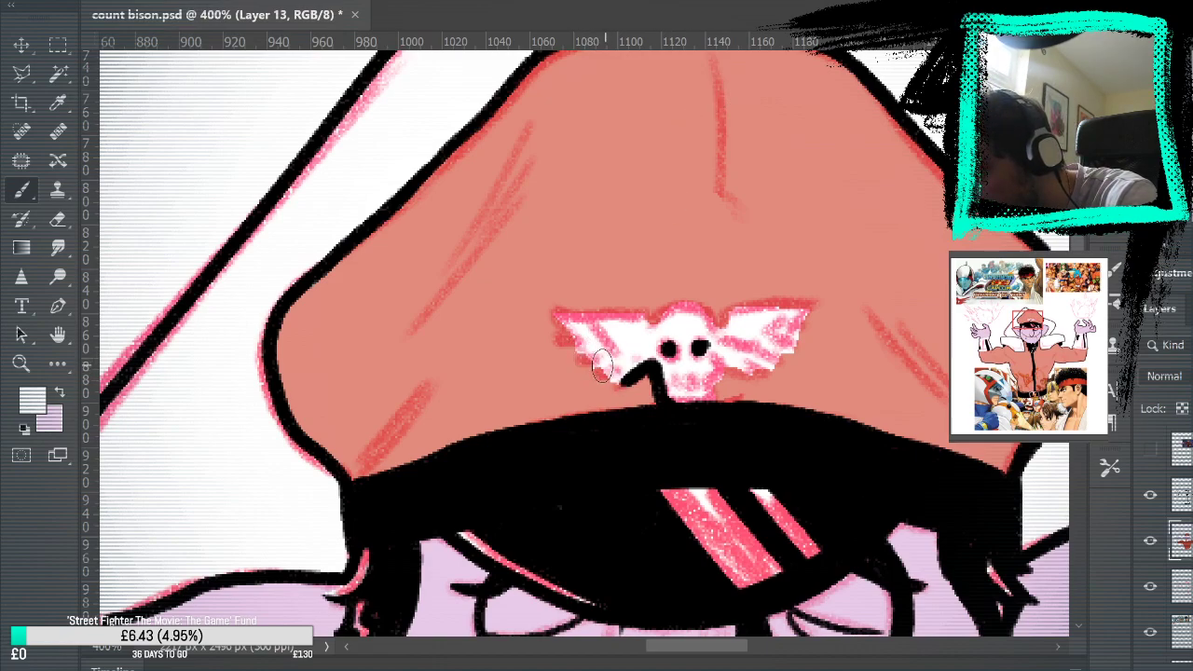
pyautogui.moveTo(589, 370)
pyautogui.mouseDown()
pyautogui.moveTo(583, 341)
pyautogui.moveTo(557, 318)
pyautogui.mouseUp()
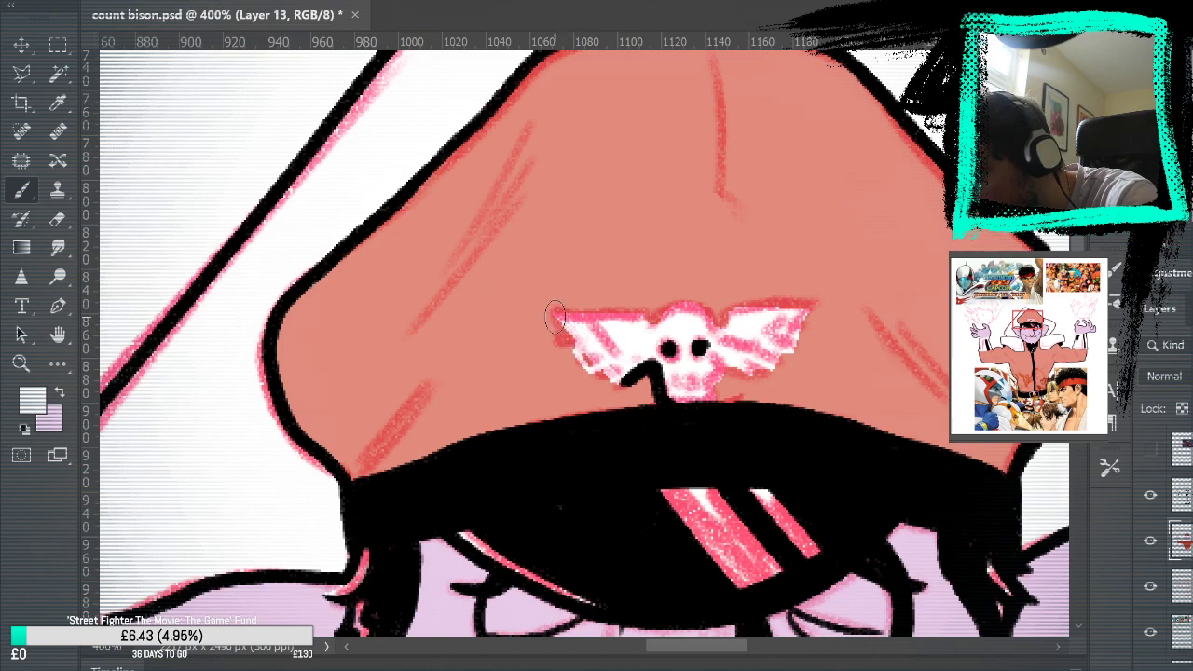
pyautogui.moveTo(753, 391)
pyautogui.mouseDown()
pyautogui.moveTo(724, 358)
pyautogui.moveTo(755, 383)
pyautogui.moveTo(797, 333)
pyautogui.mouseUp()
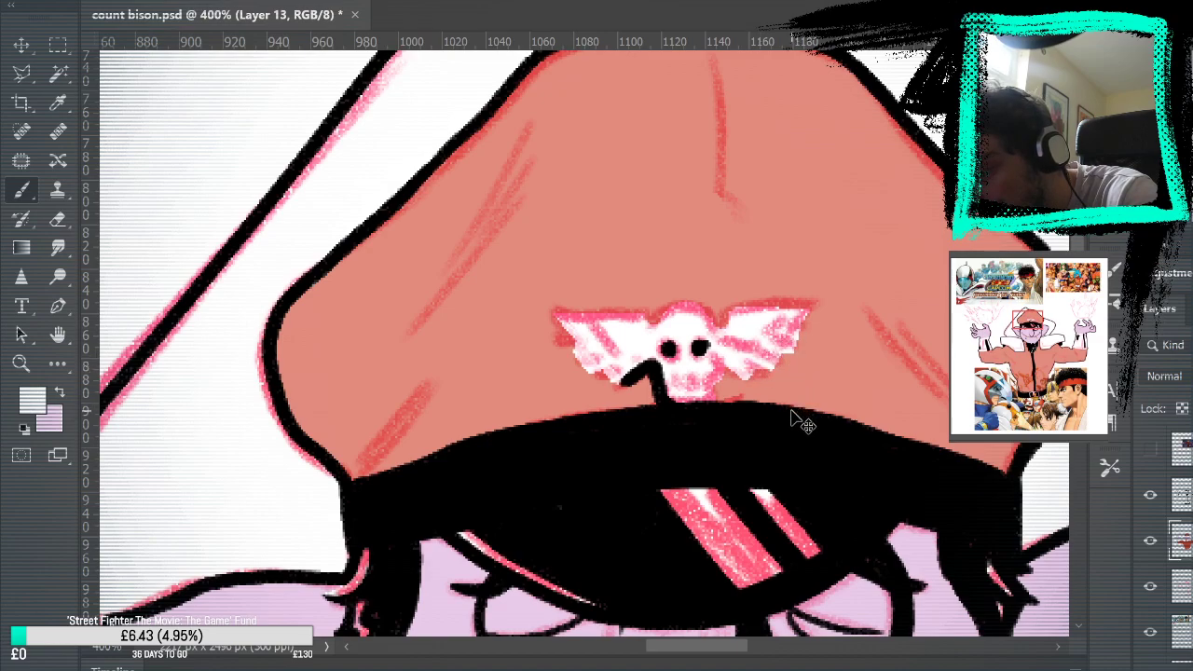
pyautogui.moveTo(765, 366); pyautogui.dragTo(791, 353)
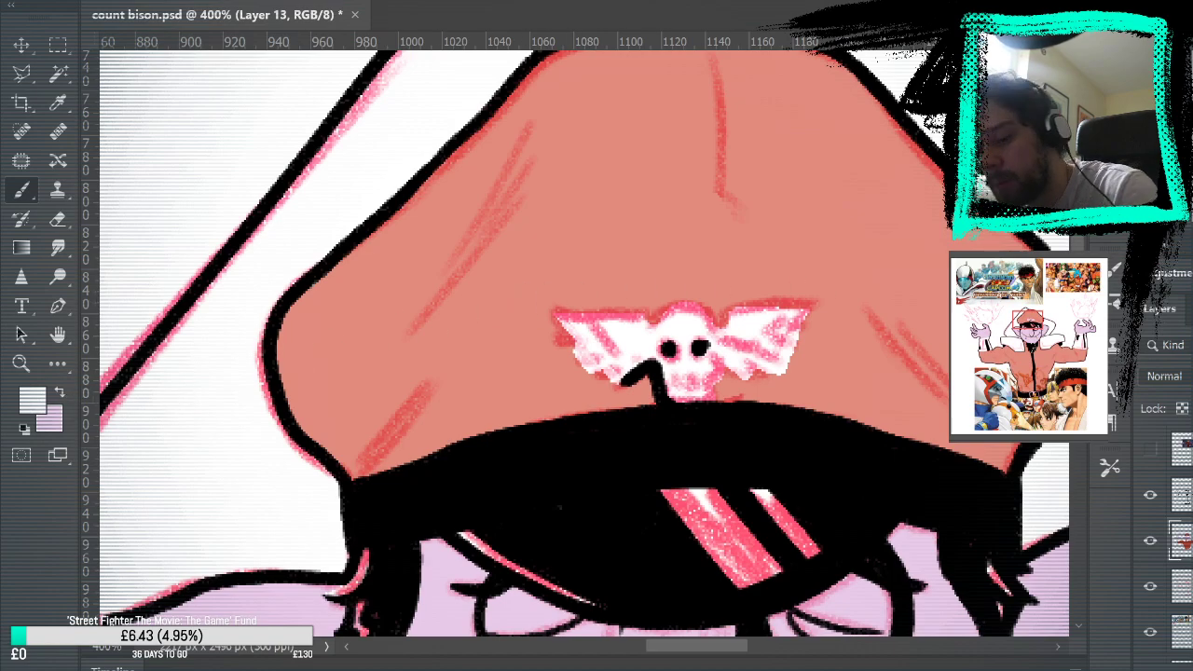
# Resample the cap's red, return the colour layer to full opacity and hide the pink sketch layer.
pyautogui.keyDown('alt'); pyautogui.click(850, 322); pyautogui.keyUp('alt')
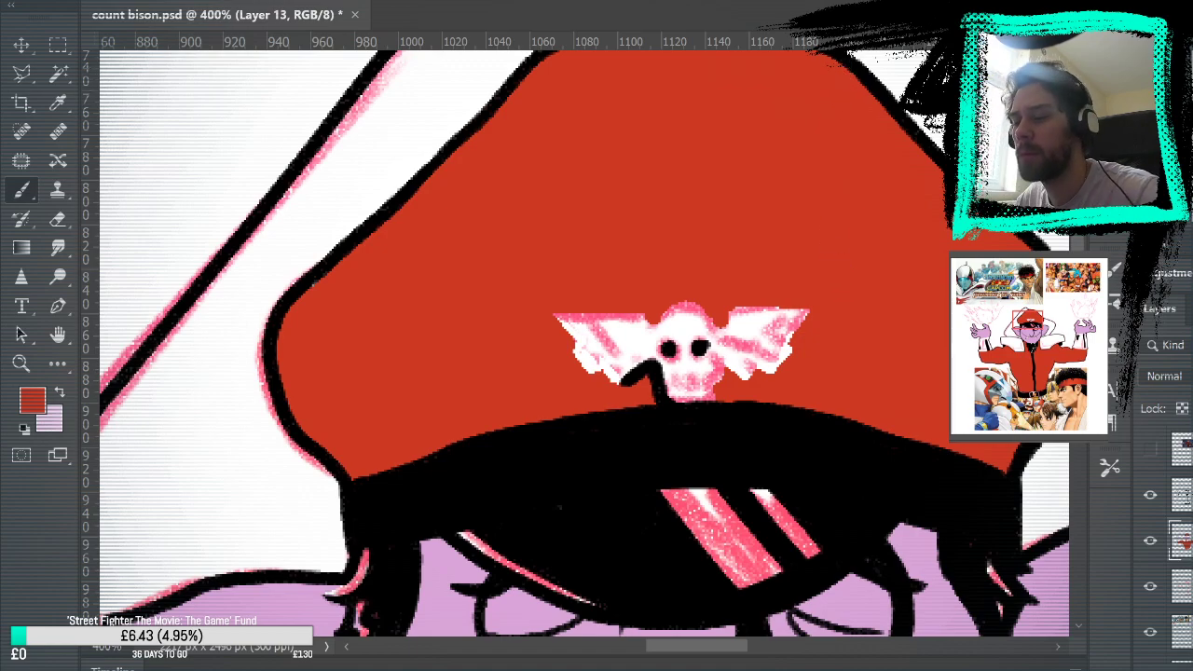
pyautogui.click(1150, 585)
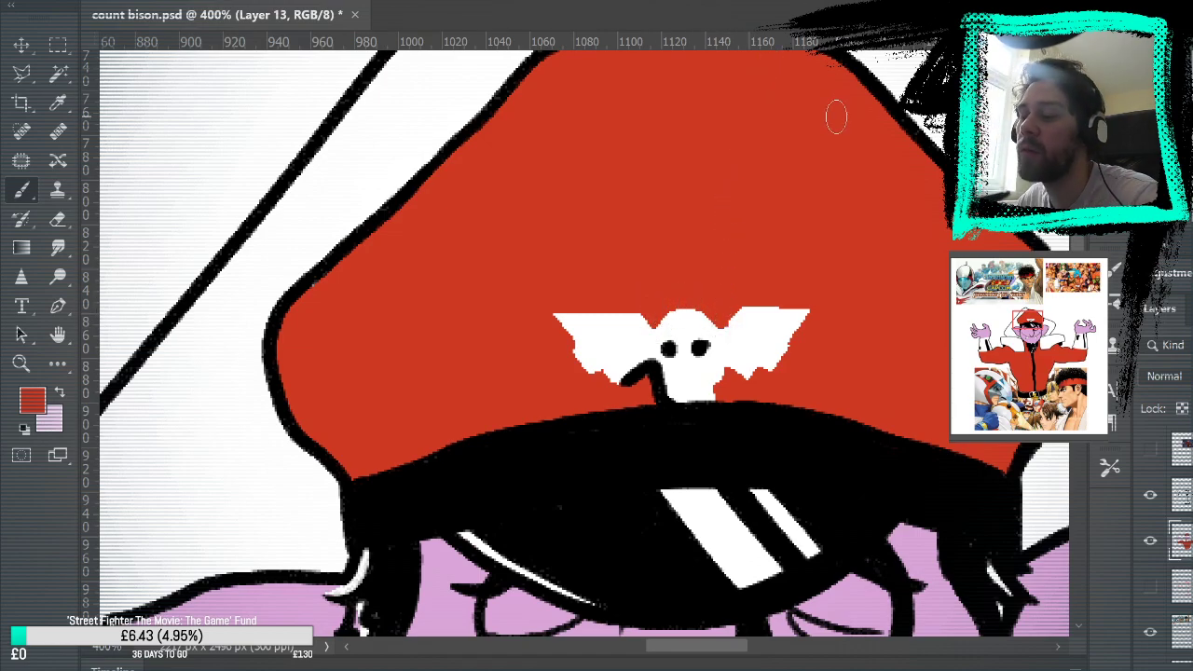
# Trim the edges of the white badge wings with the red sampled from the cap.
pyautogui.keyDown('alt'); pyautogui.click(716, 337); pyautogui.keyUp('alt')
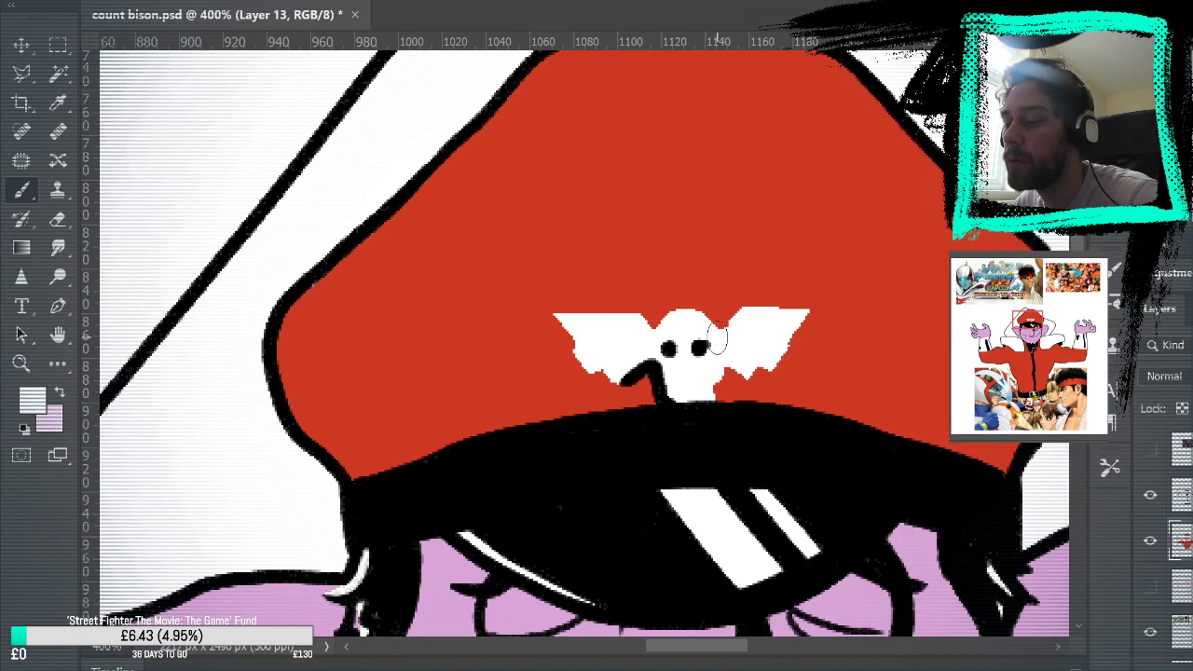
pyautogui.keyDown('alt'); pyautogui.click(748, 260); pyautogui.keyUp('alt')
pyautogui.moveTo(817, 292)
pyautogui.mouseDown()
pyautogui.moveTo(777, 375)
pyautogui.moveTo(756, 377)
pyautogui.mouseUp()
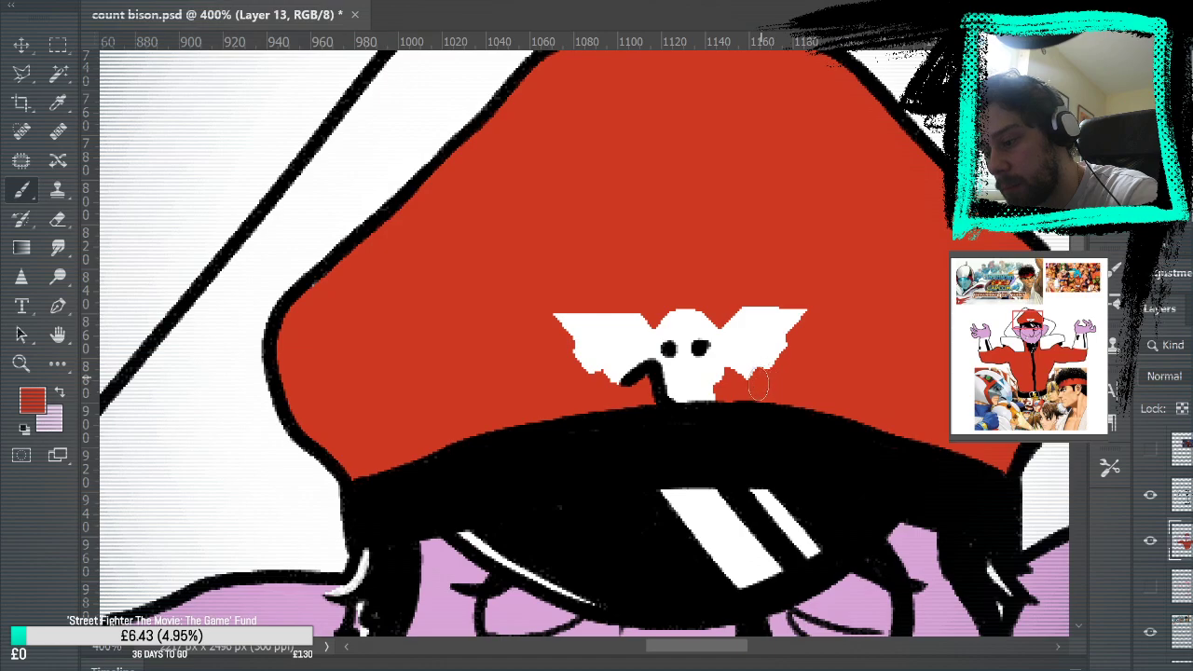
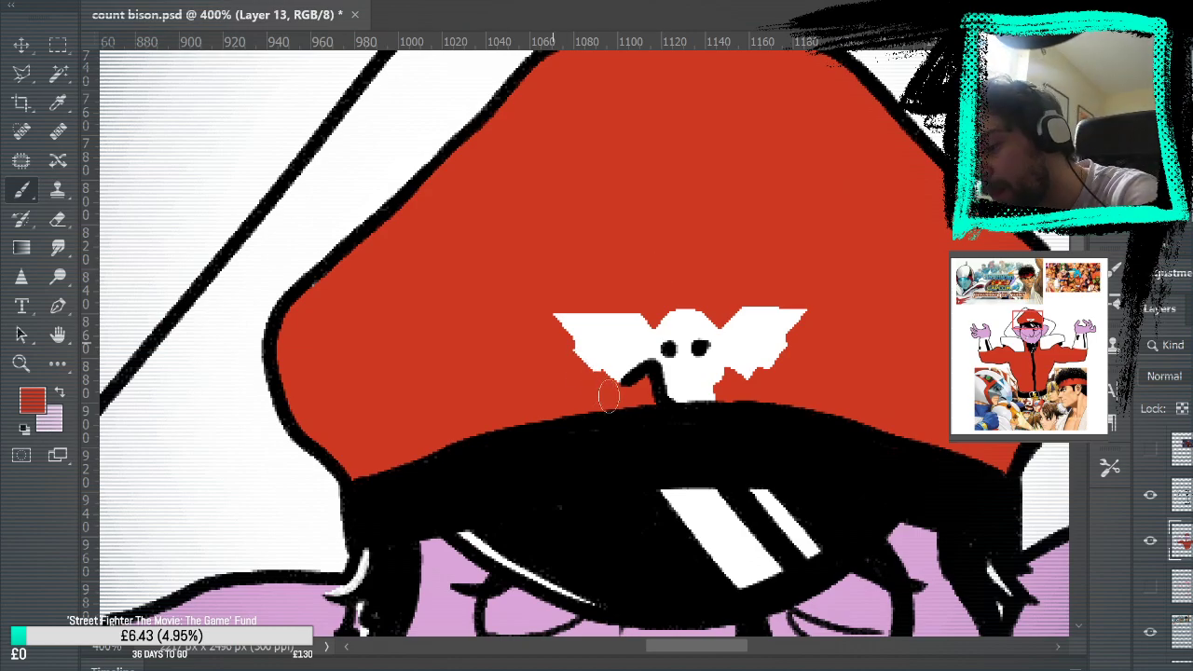
pyautogui.moveTo(887, 381); pyautogui.dragTo(949, 324)
pyautogui.moveTo(912, 254); pyautogui.dragTo(886, 300)
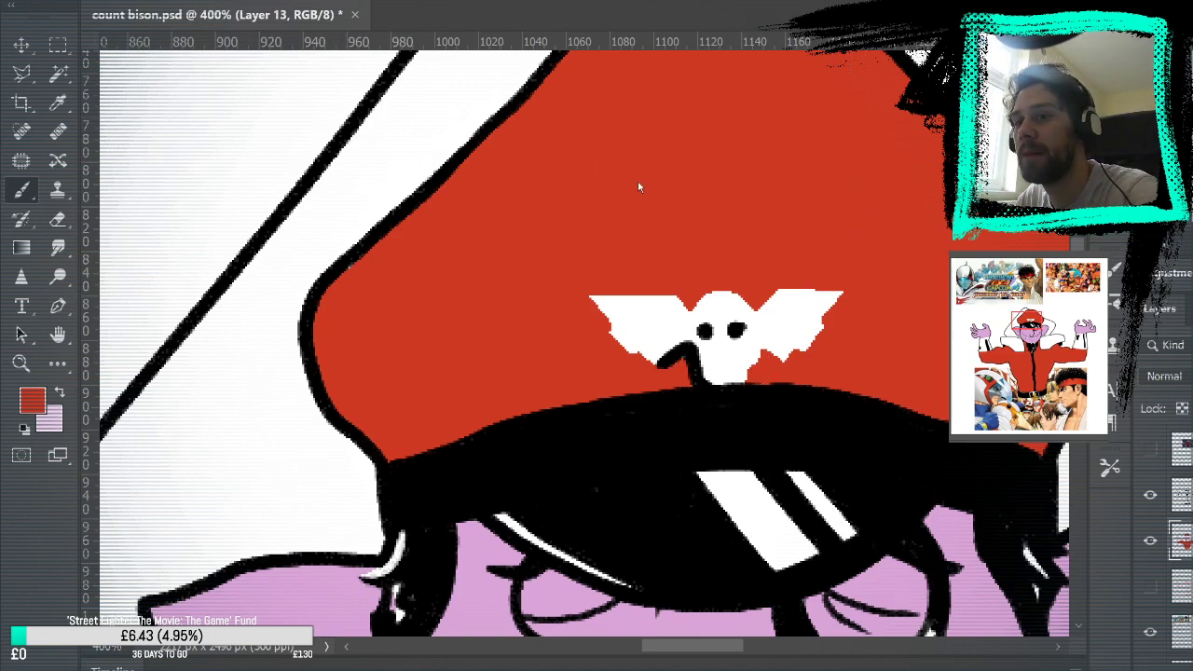
# Hide the two upper reference images, keeping only the large lower crossover artwork visible for a closer look.
pyautogui.hotkey('ctrl', '-')
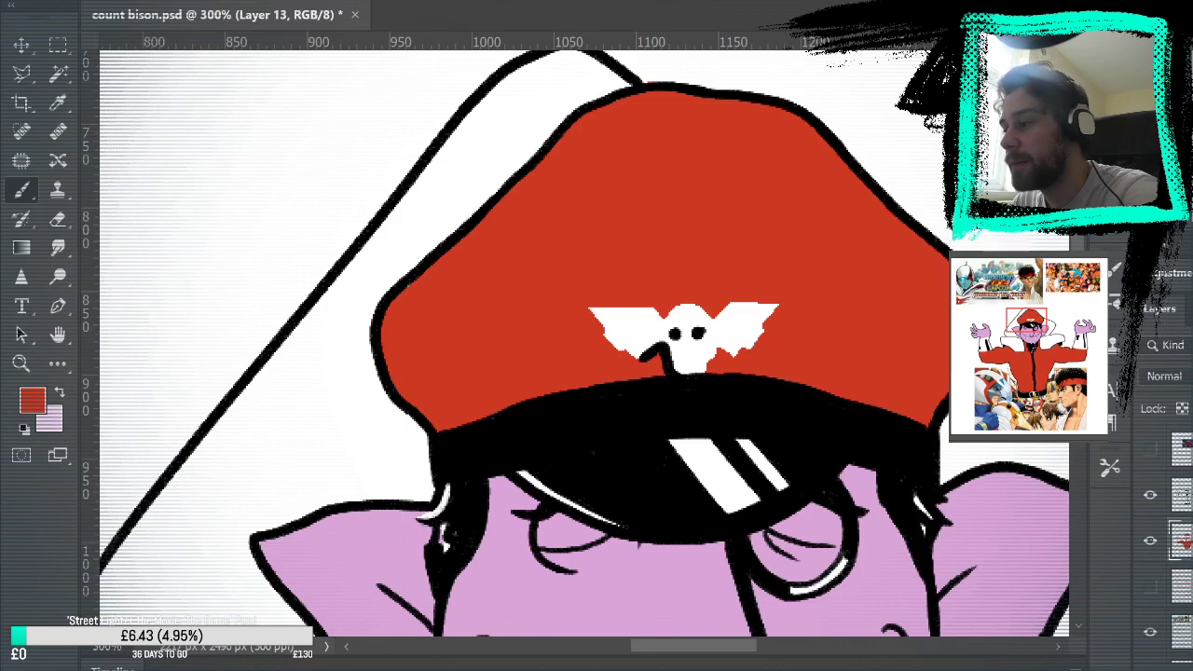
pyautogui.hotkey('ctrl', '0')
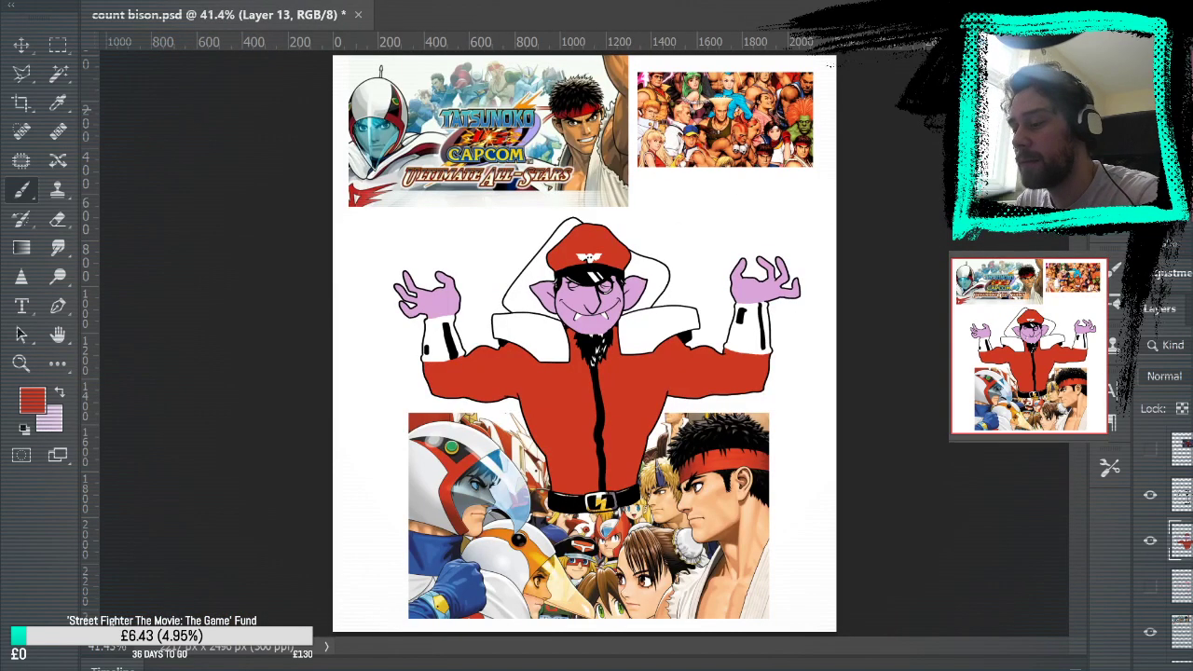
pyautogui.click(1151, 634)
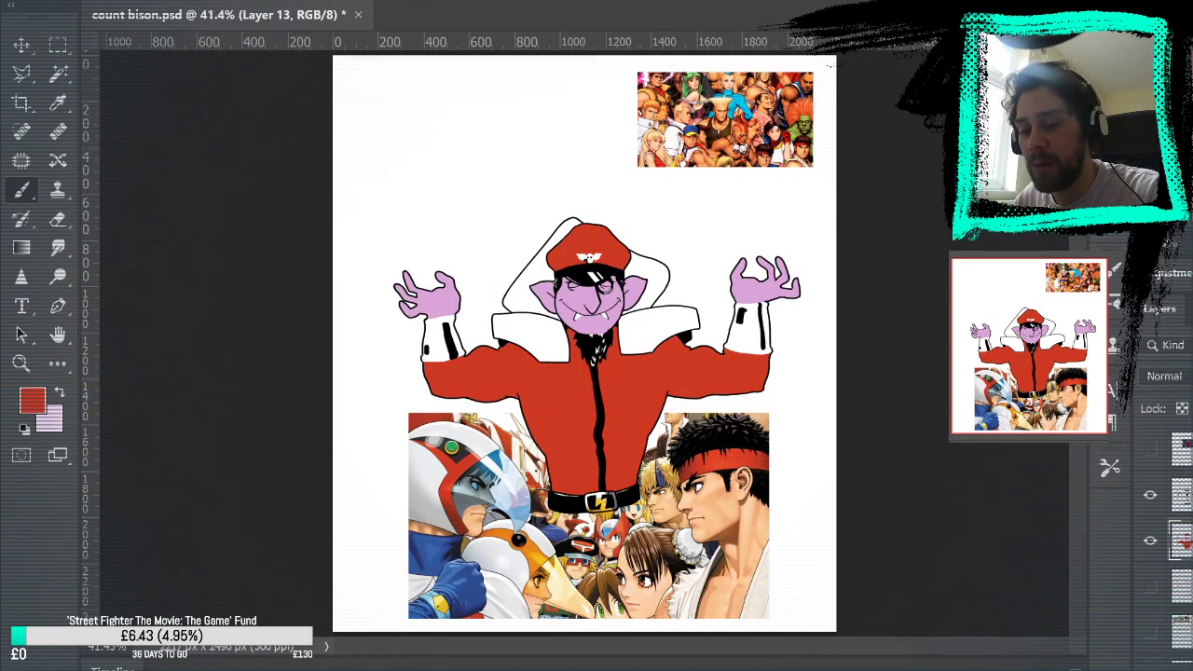
pyautogui.click(1154, 611)
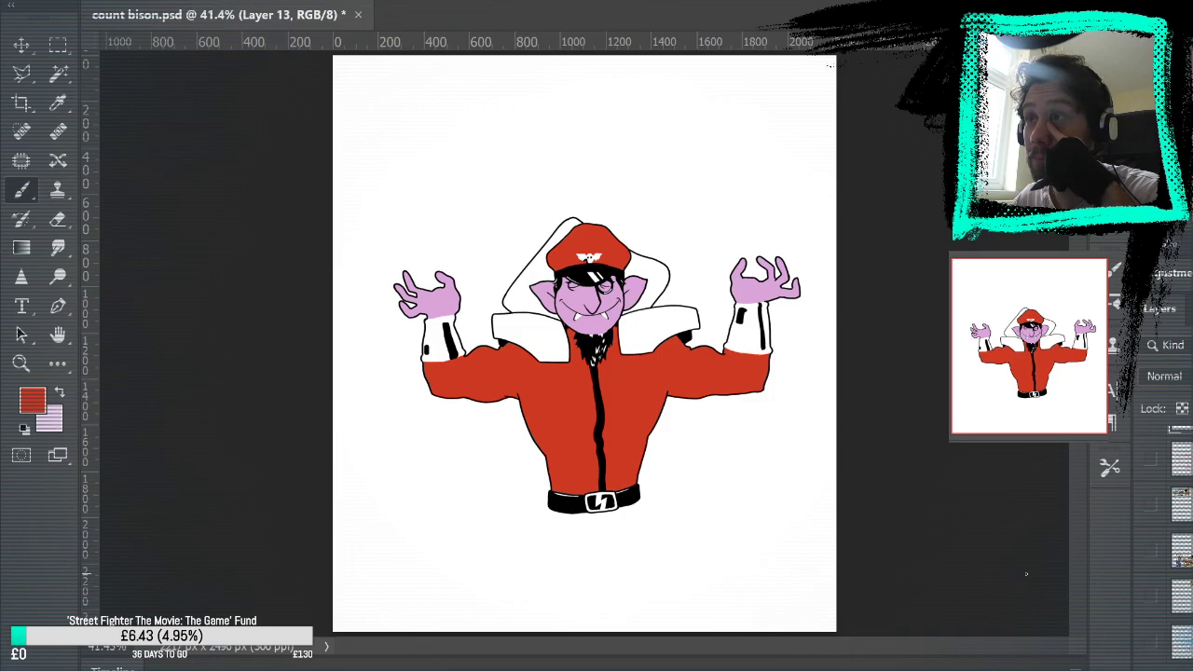
pyautogui.click(1152, 550)
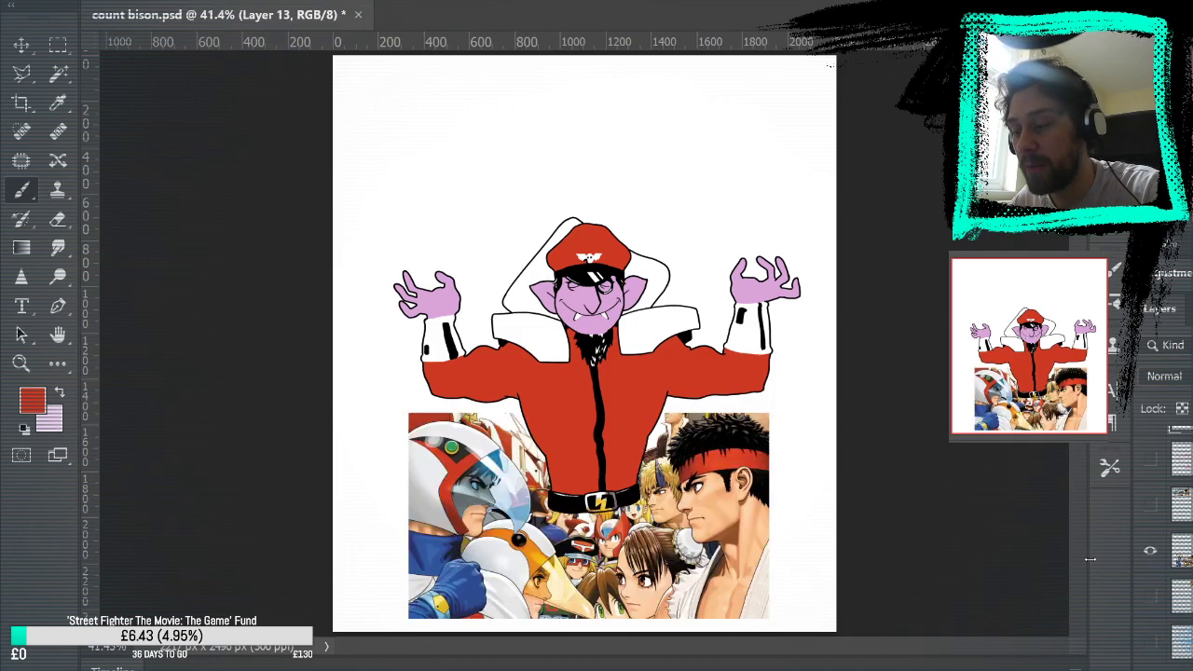
pyautogui.press('z')
pyautogui.moveTo(730, 518); pyautogui.dragTo(746, 279)
pyautogui.click(763, 511)
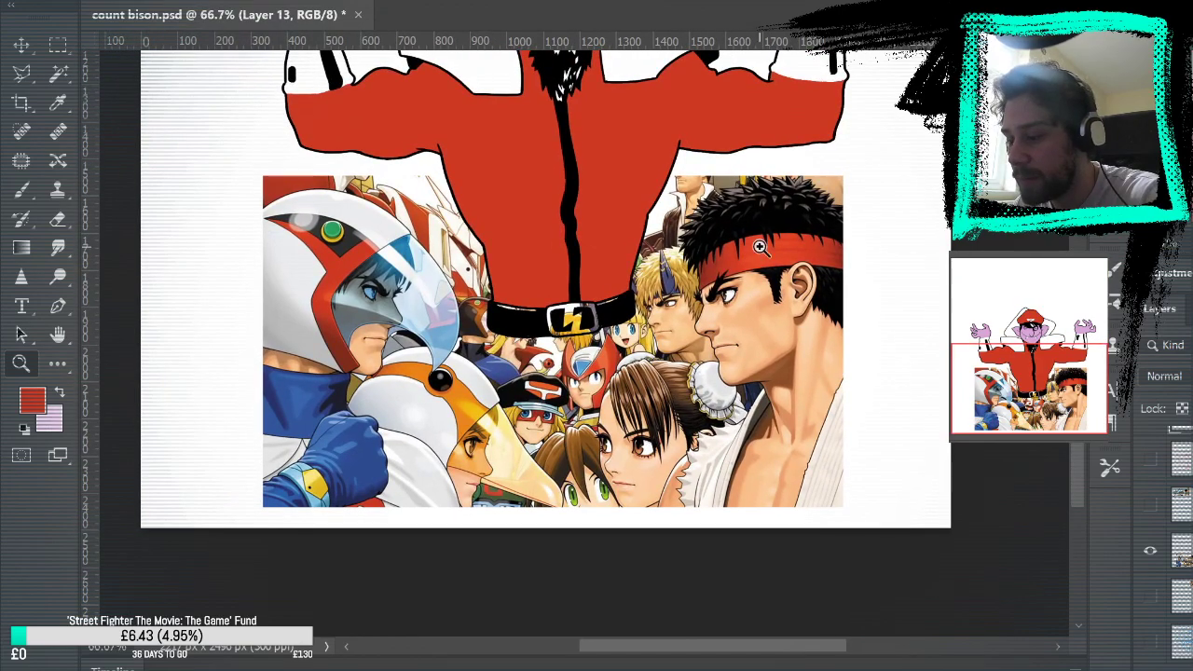
# Hide the crossover reference artwork and bring the whole Count Bison figure into view.
pyautogui.moveTo(767, 175); pyautogui.dragTo(871, 500)
pyautogui.click(1151, 551)
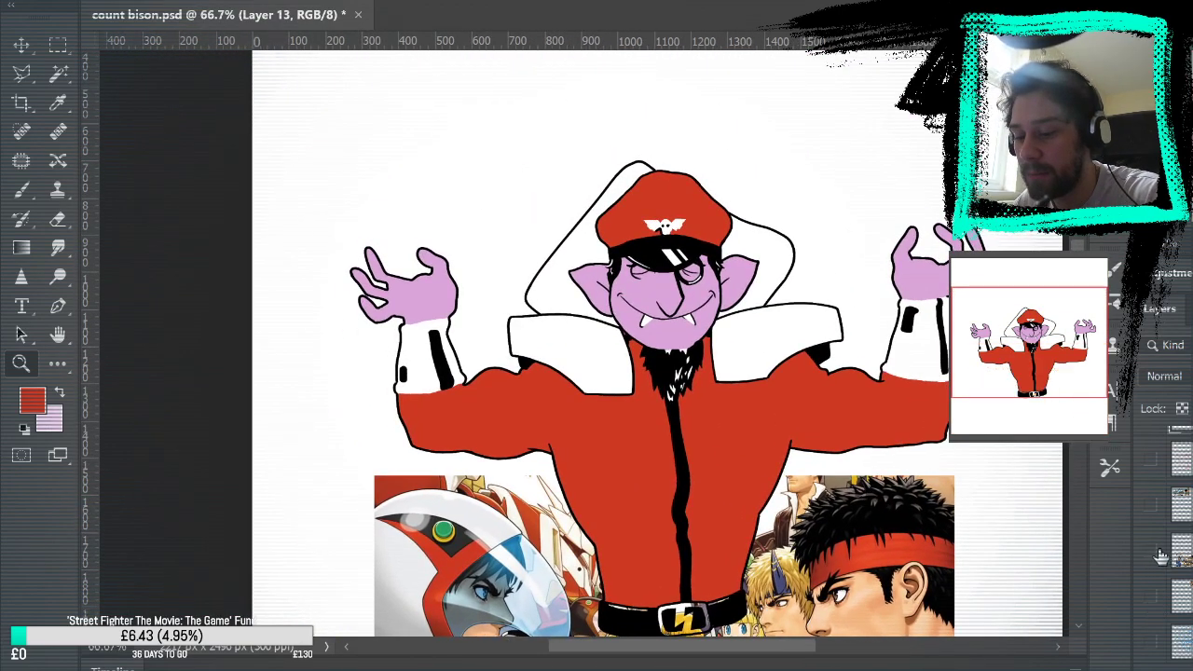
pyautogui.moveTo(938, 469); pyautogui.dragTo(917, 401)
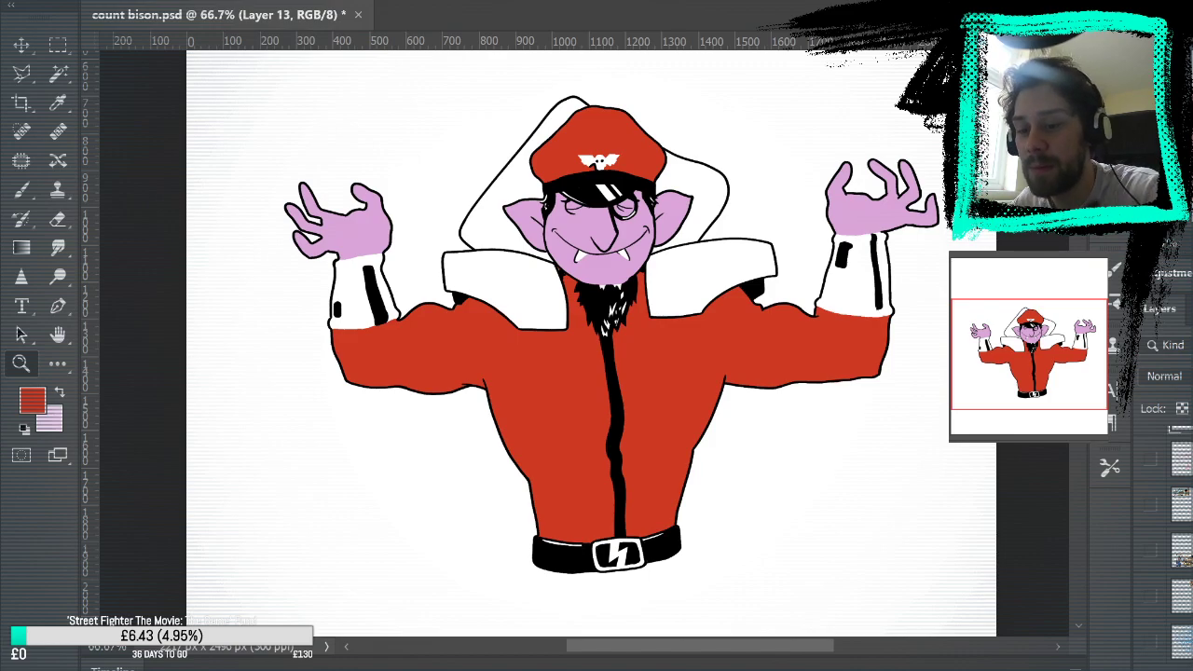
# Lower the colour layer's opacity to 50% and show the pink sketch layer.
pyautogui.press('5')
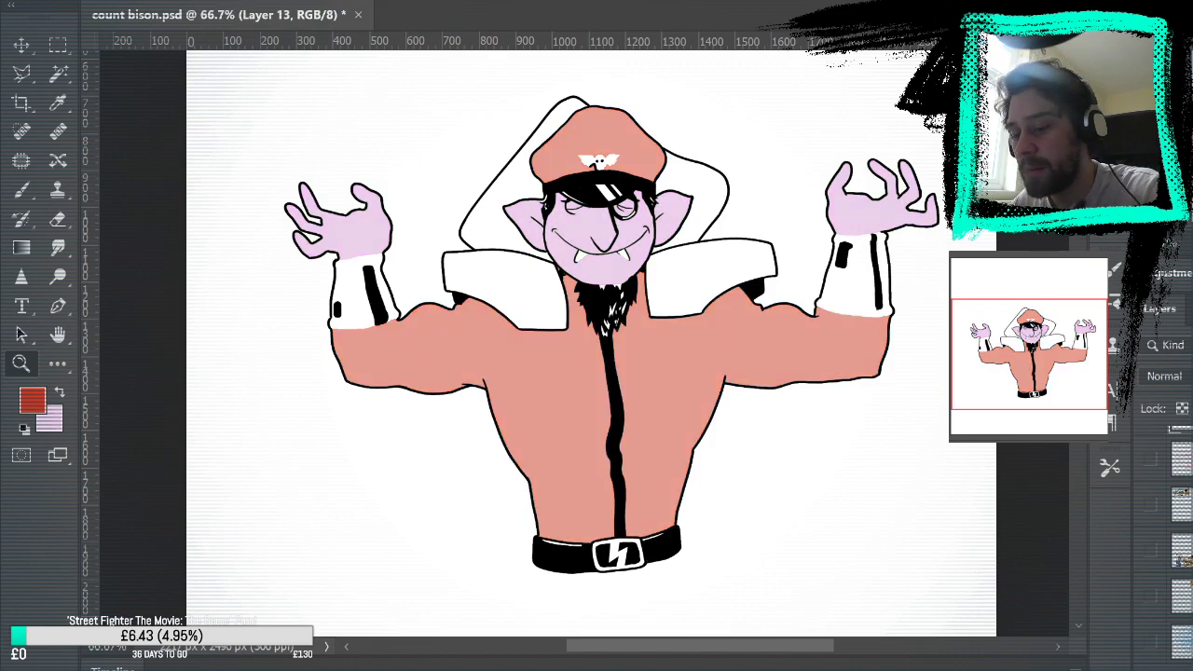
pyautogui.click(1152, 461)
pyautogui.moveTo(907, 420); pyautogui.dragTo(873, 416)
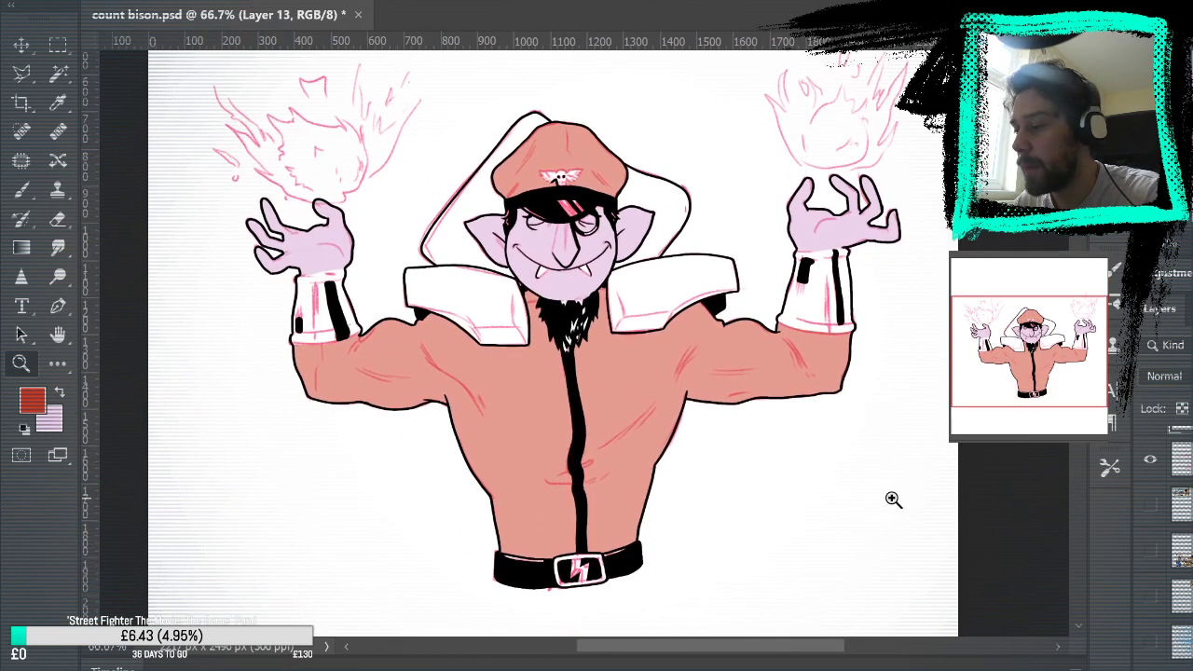
# Pick yellow as the foreground colour and paint the rectangular frame of the belt buckle with the brush.
pyautogui.click(26, 190)
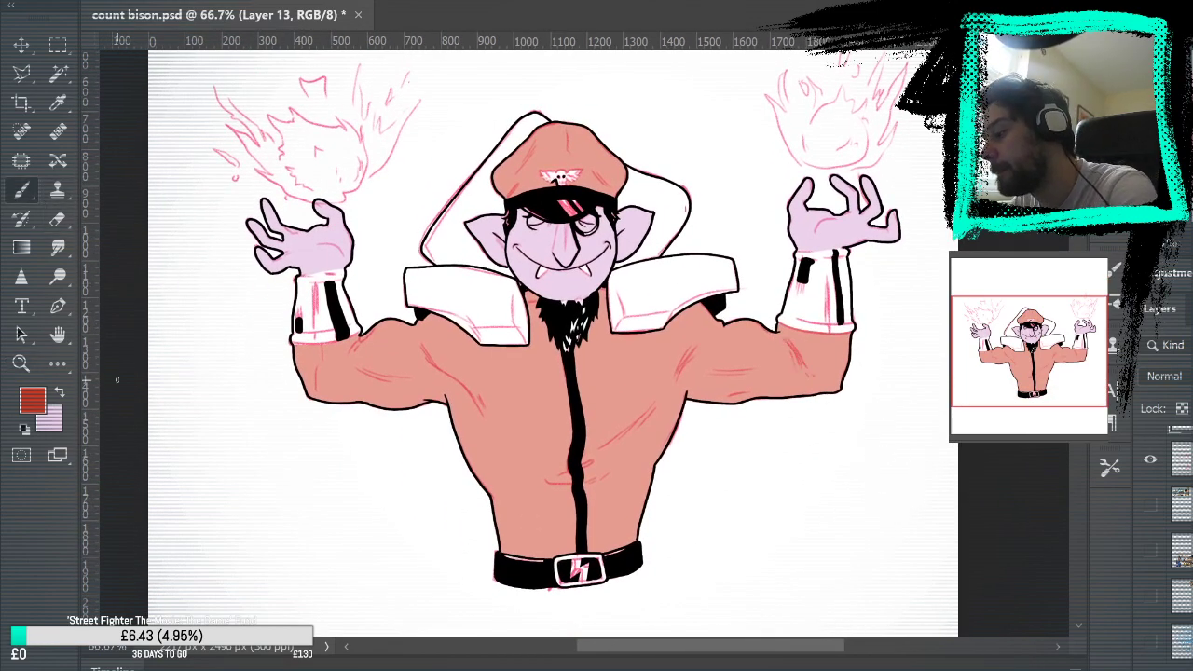
pyautogui.press('i')
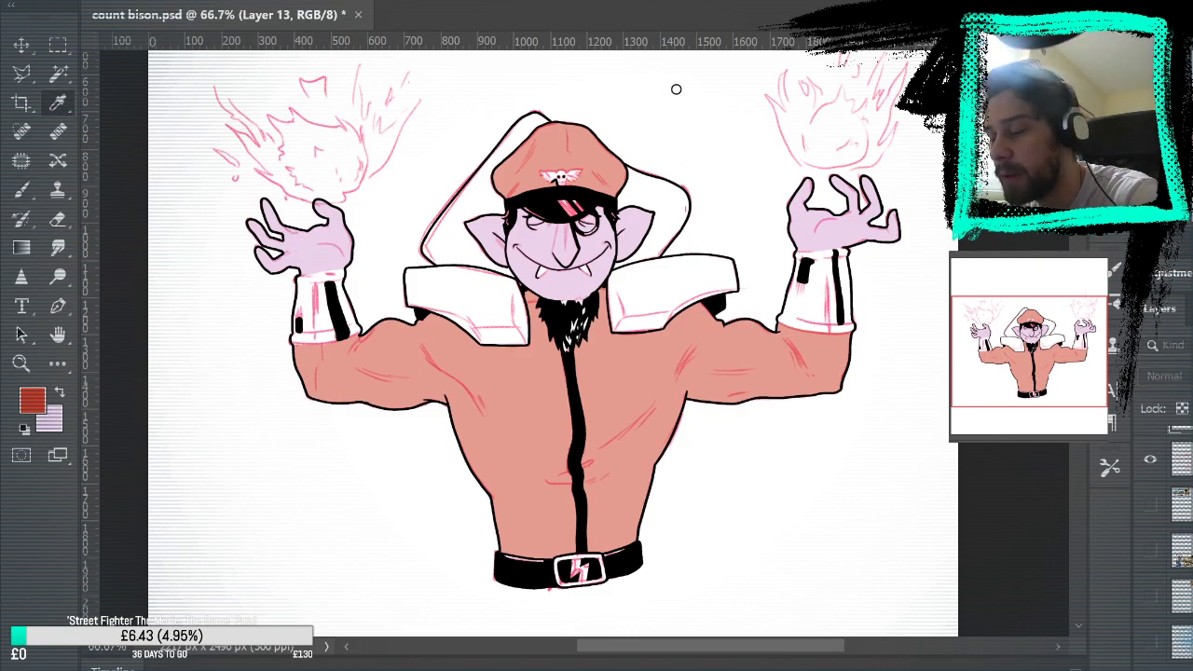
pyautogui.press('b')
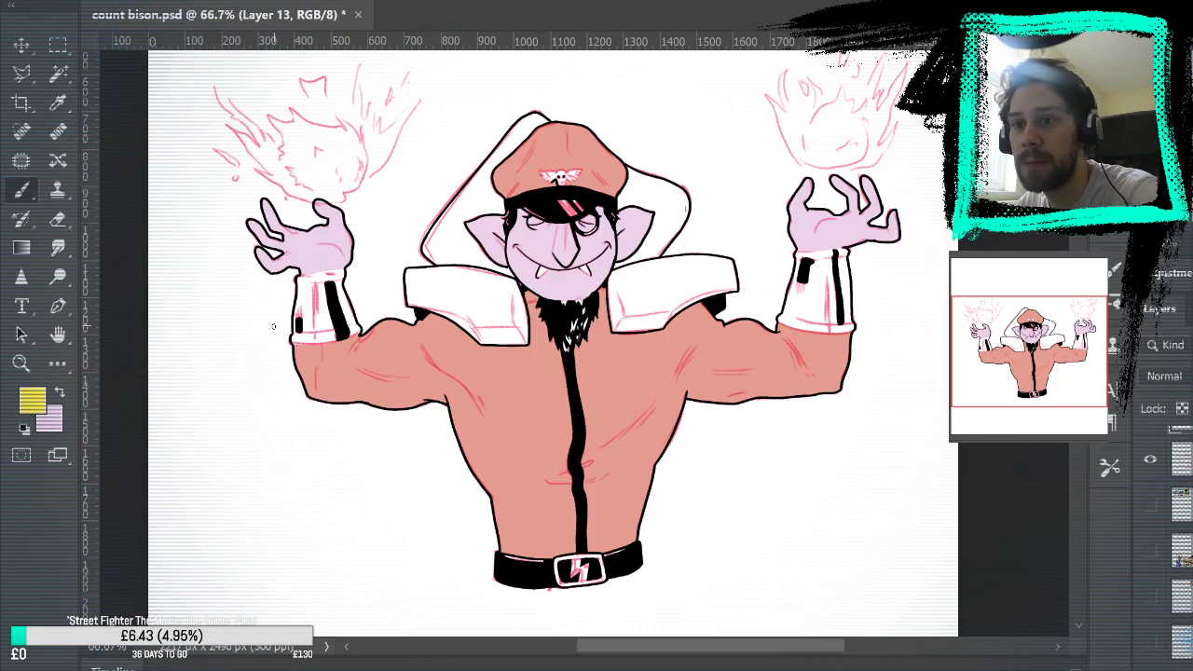
pyautogui.press('z')
pyautogui.moveTo(639, 559)
pyautogui.mouseDown()
pyautogui.moveTo(706, 542)
pyautogui.moveTo(932, 248)
pyautogui.mouseUp()
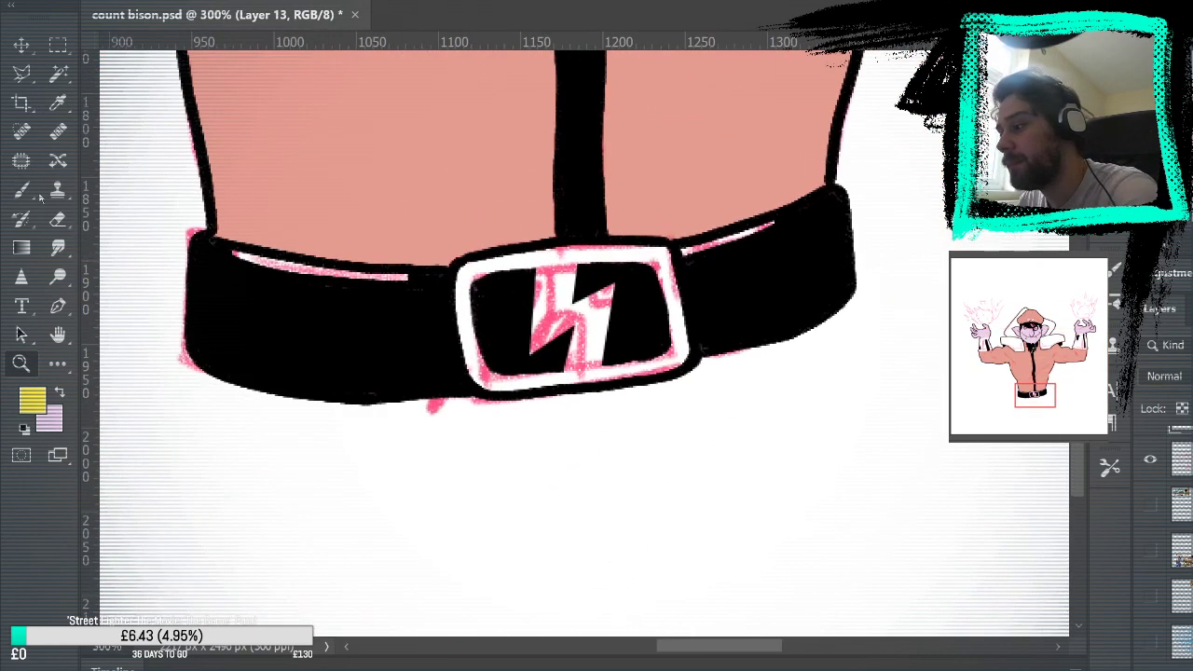
pyautogui.press('b')
pyautogui.moveTo(451, 263)
pyautogui.mouseDown()
pyautogui.moveTo(477, 382)
pyautogui.moveTo(457, 270)
pyautogui.moveTo(473, 364)
pyautogui.moveTo(486, 315)
pyautogui.mouseUp()
pyautogui.moveTo(522, 373)
pyautogui.mouseDown()
pyautogui.moveTo(531, 382)
pyautogui.moveTo(650, 364)
pyautogui.mouseUp()
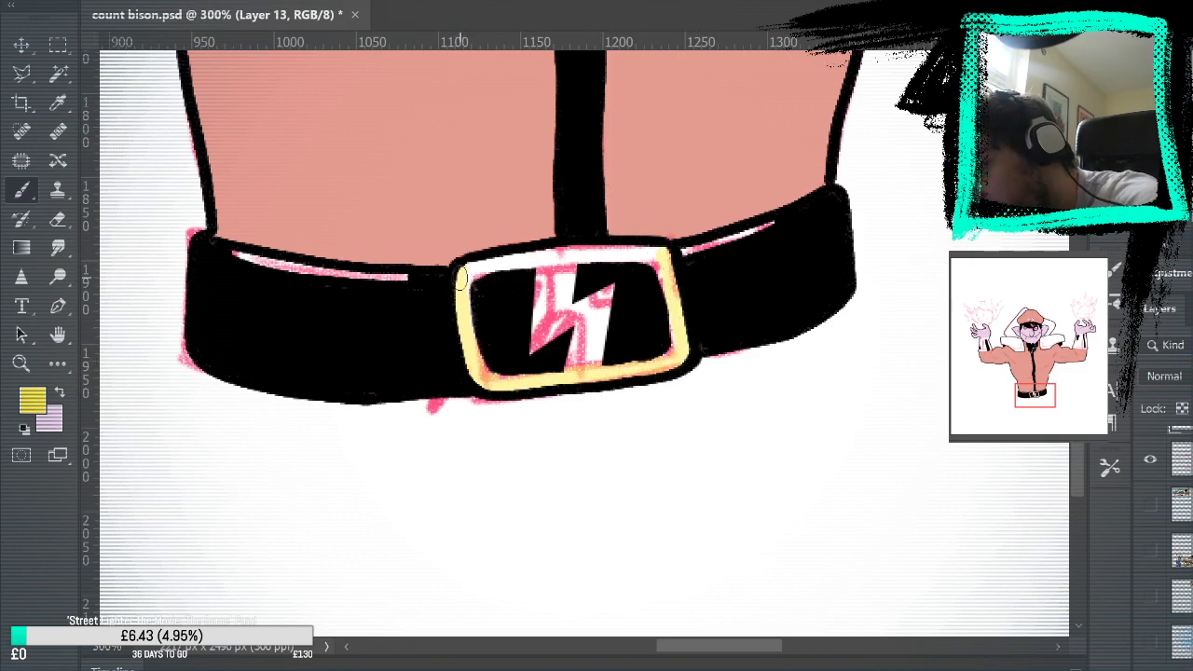
pyautogui.moveTo(524, 259); pyautogui.dragTo(648, 256)
# Fill the buckle's lightning bolt with the same yellow and hide the pink sketch layer.
pyautogui.click(57, 335)
pyautogui.click(58, 364)
pyautogui.click(538, 337)
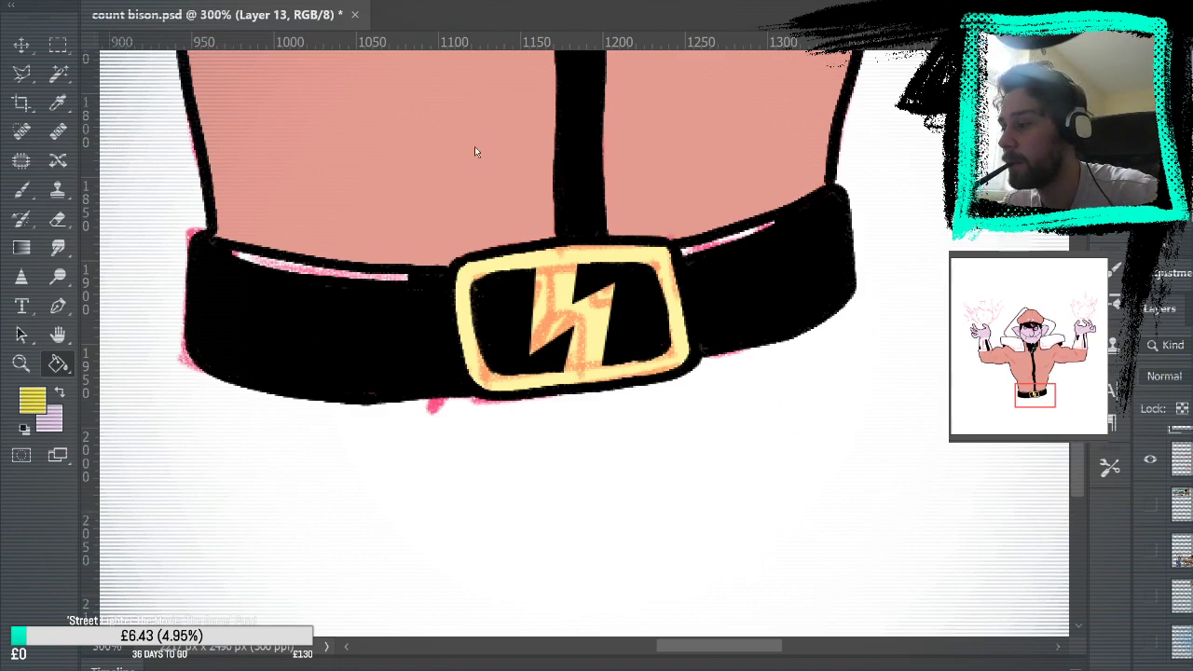
pyautogui.hotkey('ctrl', '0')
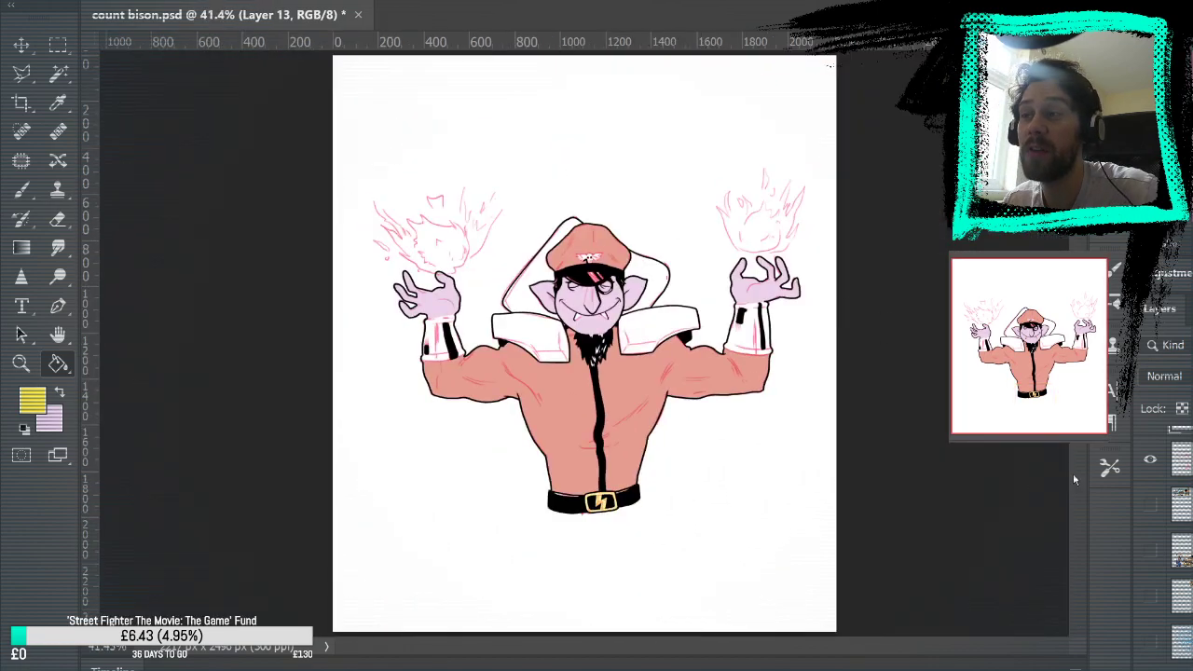
pyautogui.click(1148, 470)
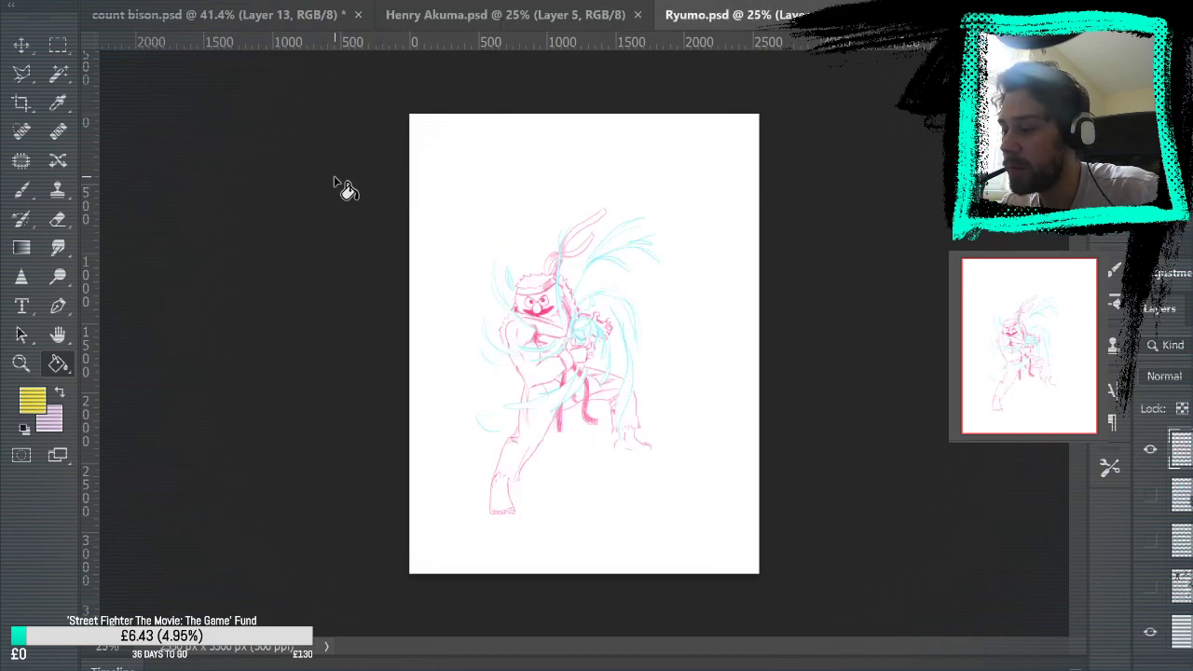
# Examine the character sketches in Ryumo.psd and big-li.psd up close.
pyautogui.click(21, 366)
pyautogui.click(621, 447)
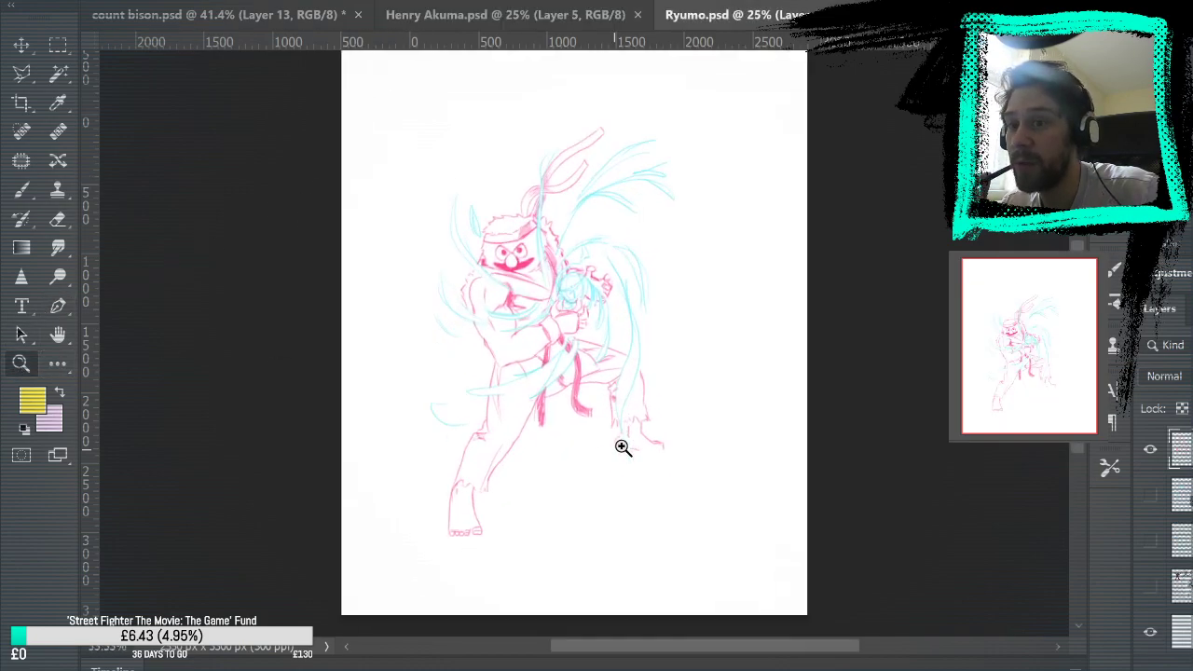
pyautogui.click(376, 280)
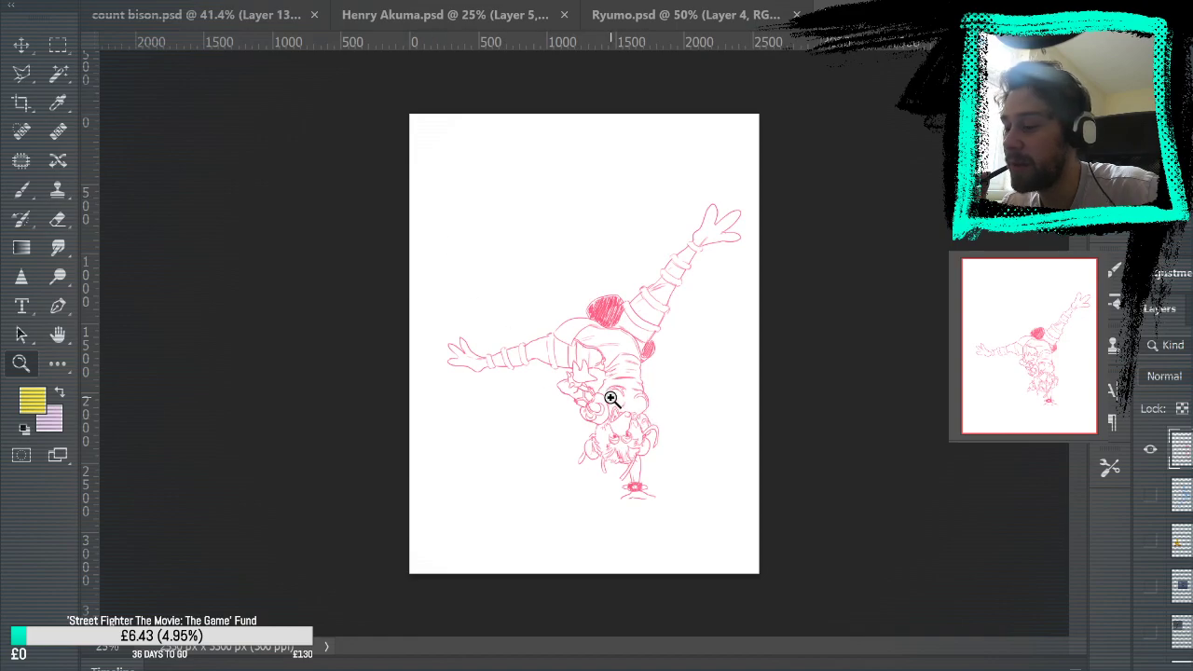
pyautogui.click(610, 396)
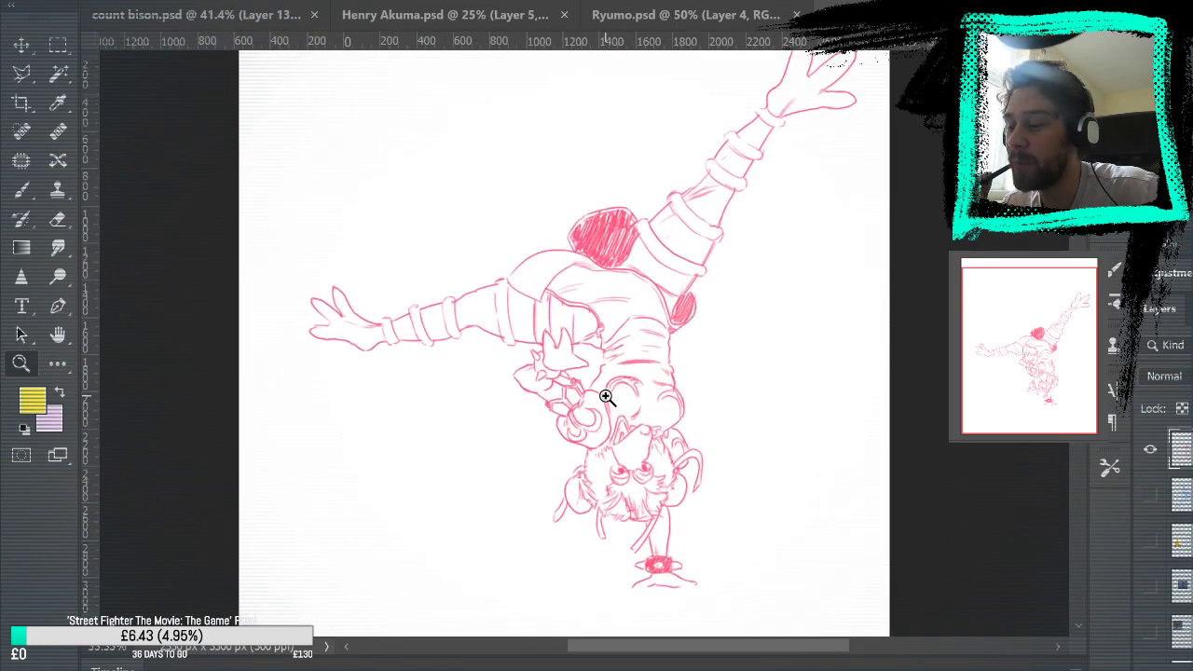
pyautogui.scroll(3, 947, 448)
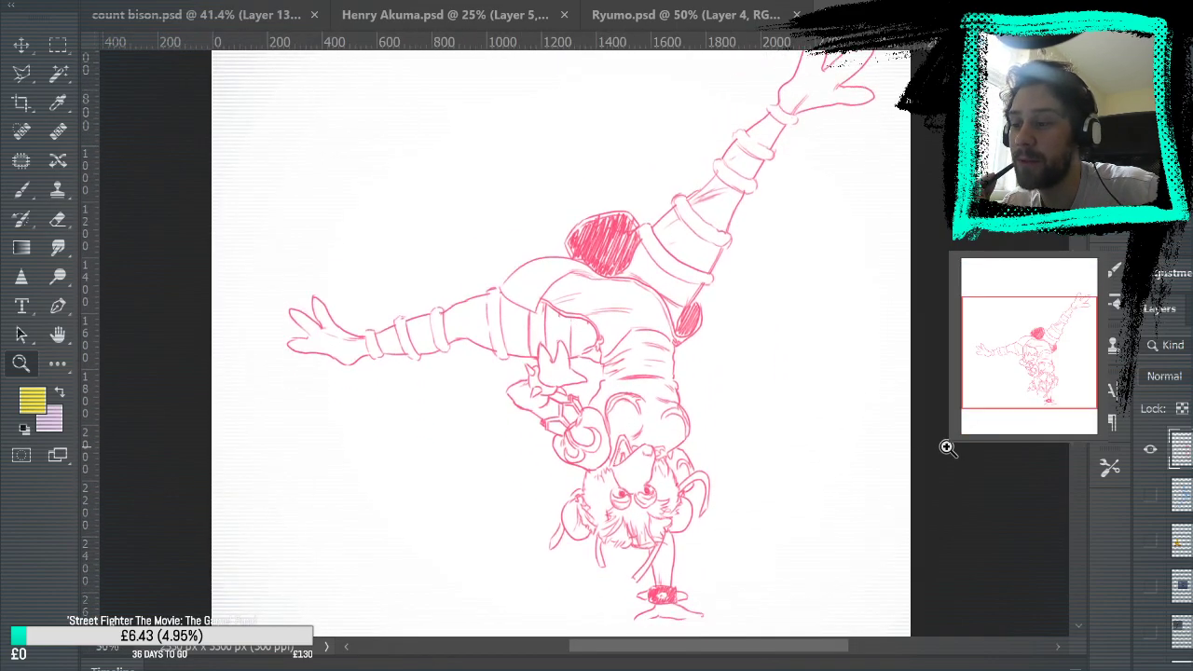
pyautogui.scroll(-1, 947, 447)
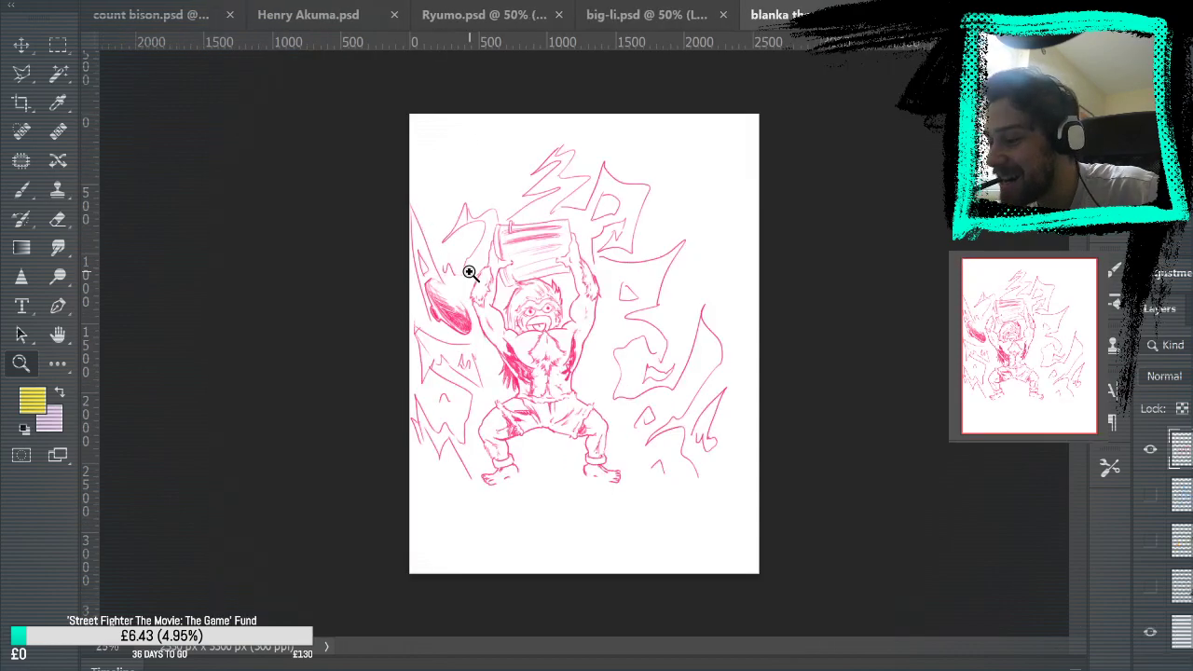
# Examine the sketch in blanka the grouch.psd and the fighter sketch with green motion arcs, and return to count bison.psd.
pyautogui.click(540, 342)
pyautogui.click(471, 267)
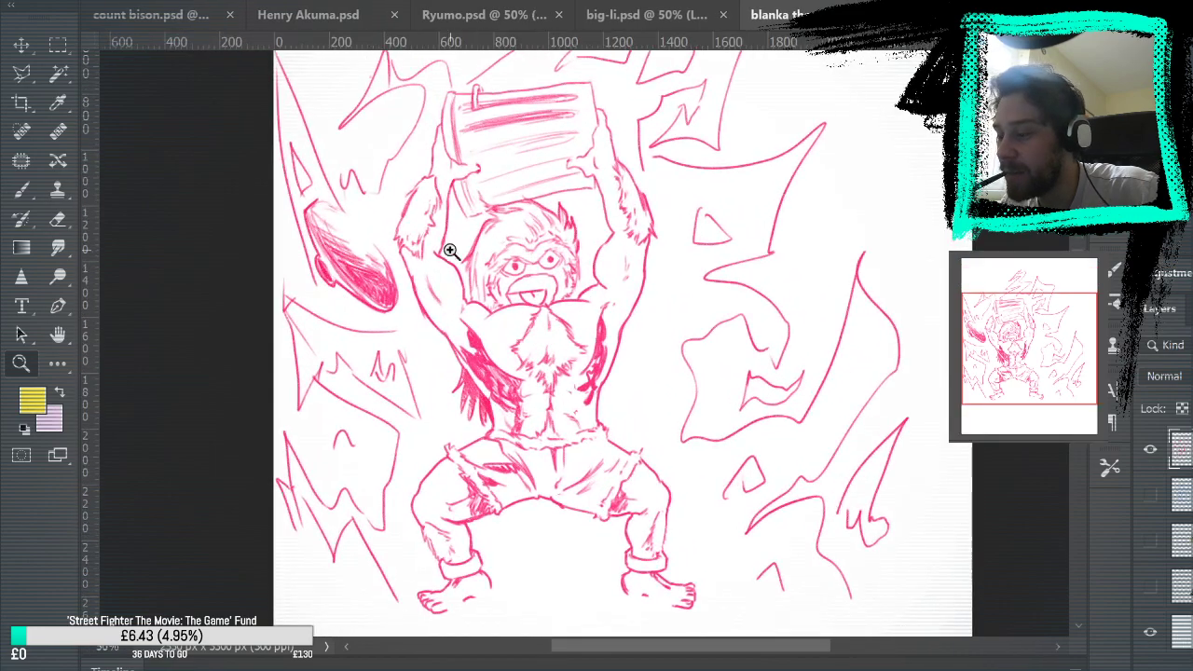
pyautogui.click(411, 323)
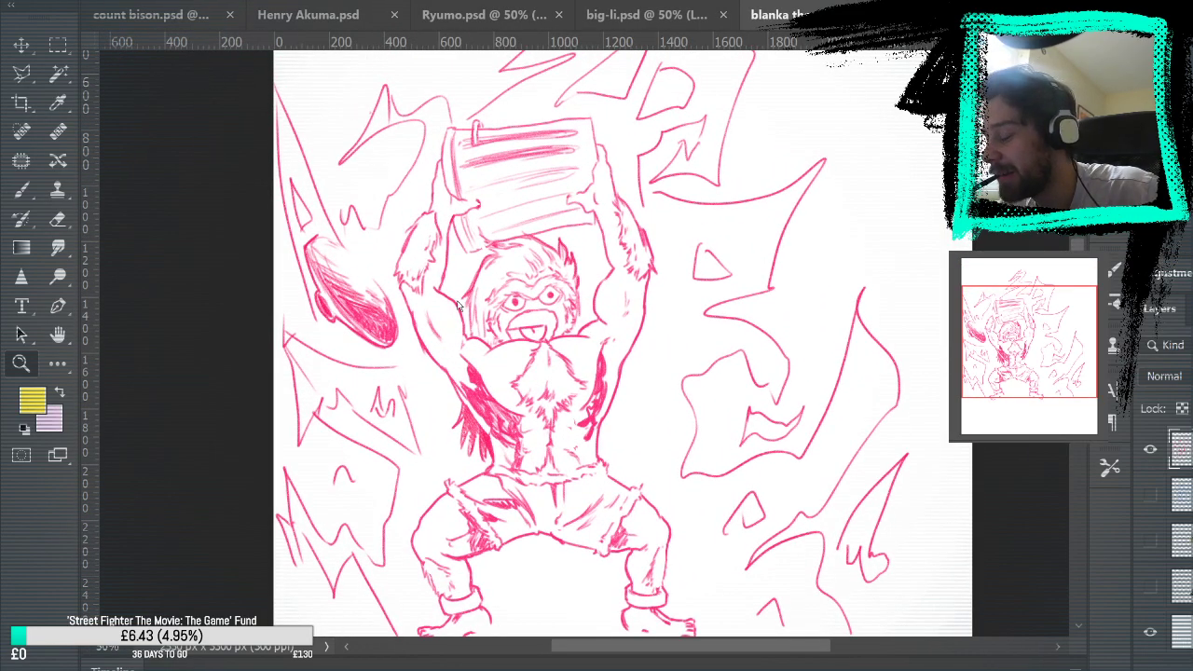
pyautogui.click(466, 14)
pyautogui.click(519, 242)
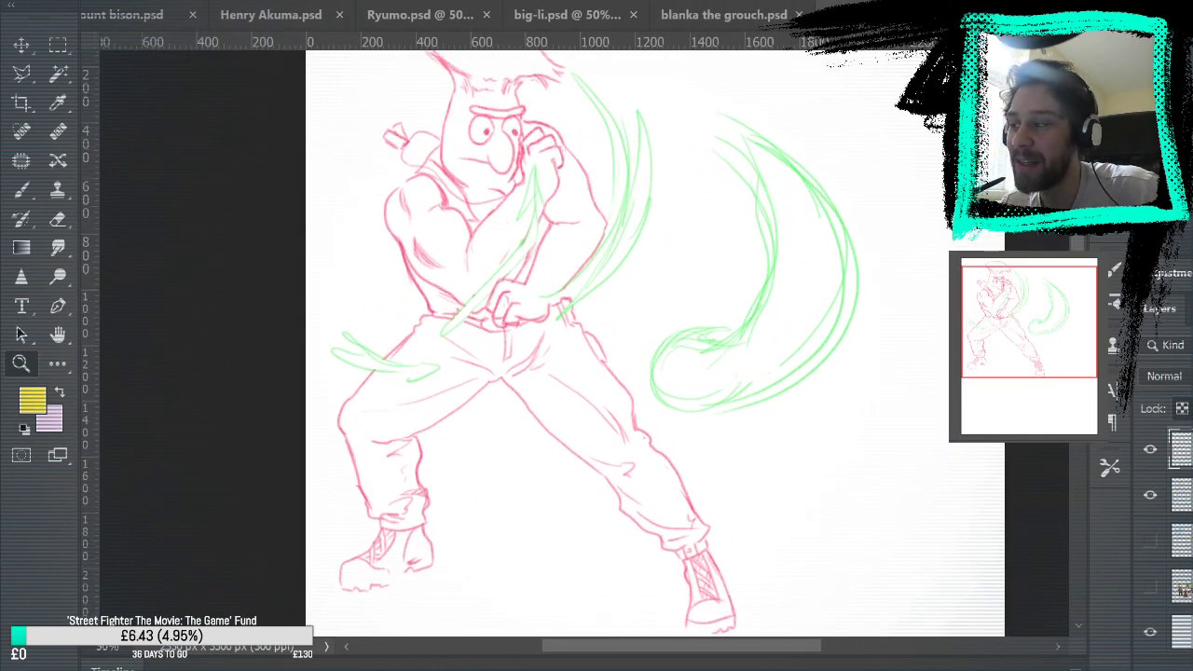
pyautogui.hotkey('ctrl', '0')
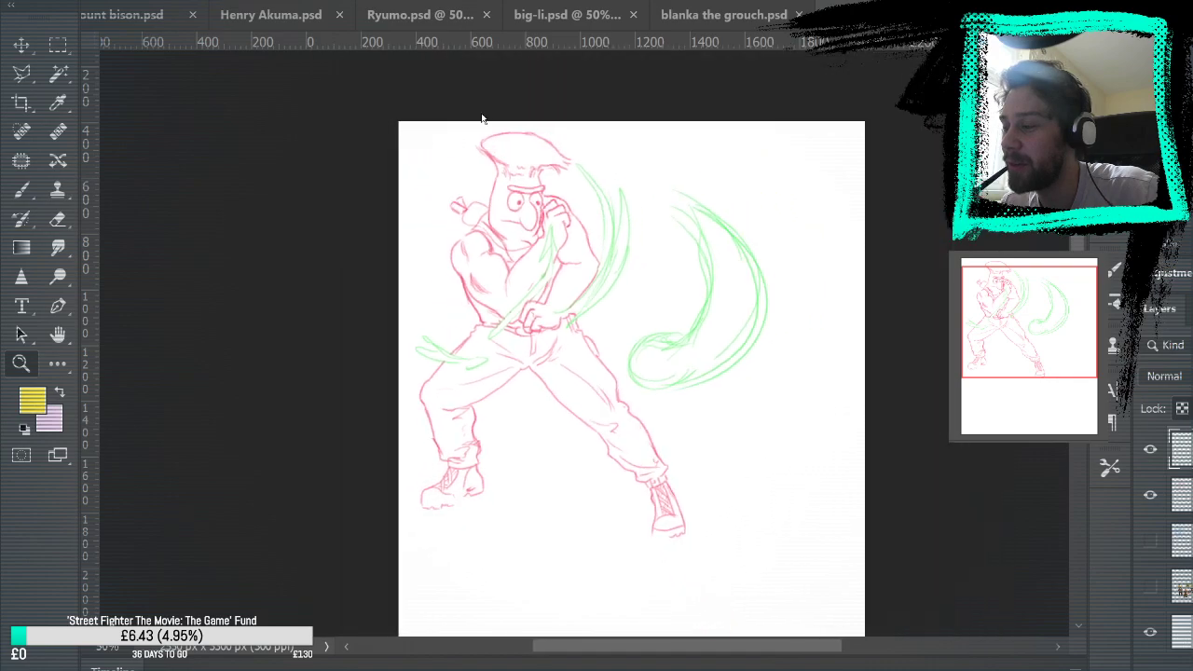
pyautogui.scroll(1, 285, 195)
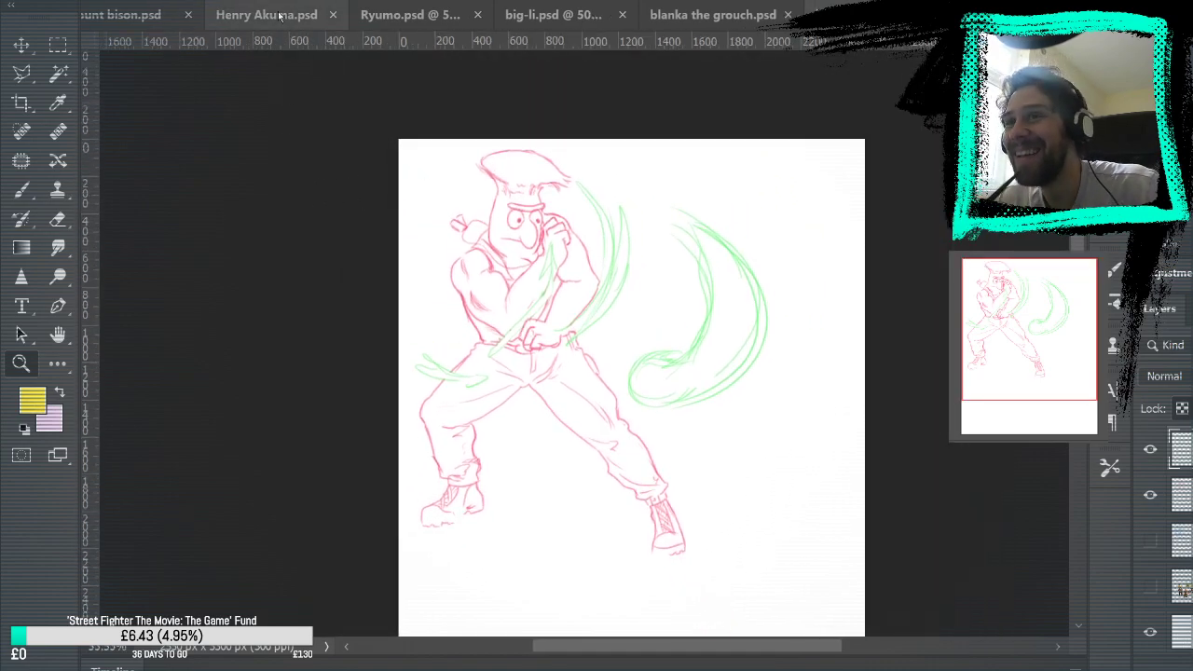
pyautogui.click(121, 14)
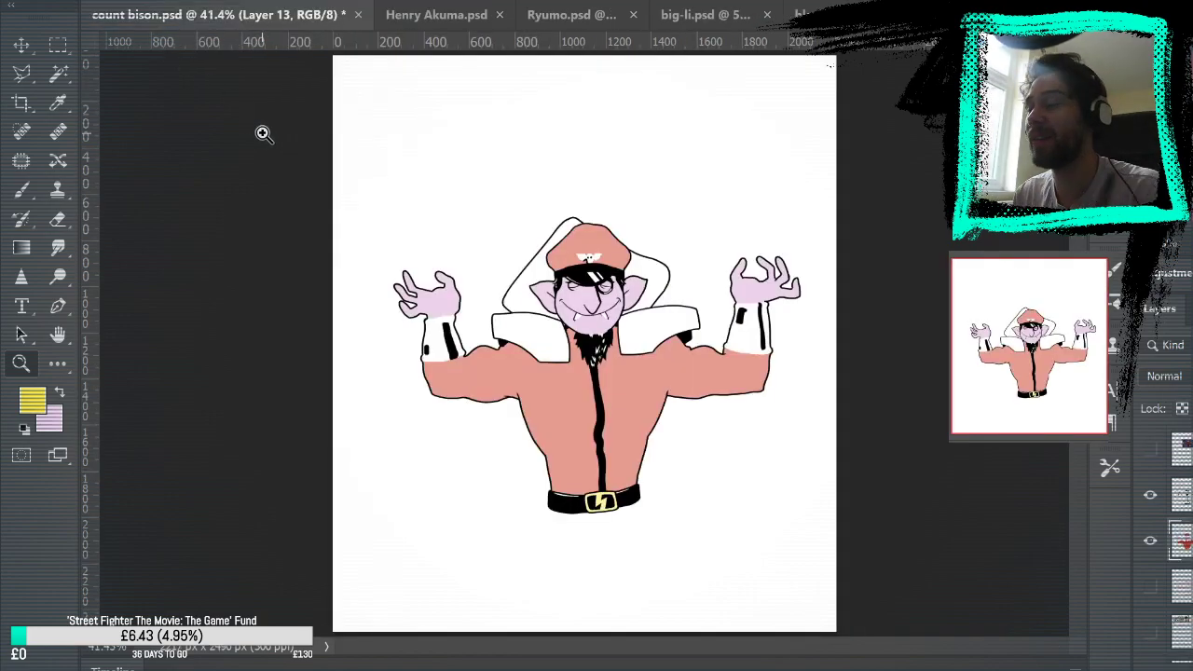
pyautogui.click(426, 14)
pyautogui.click(187, 14)
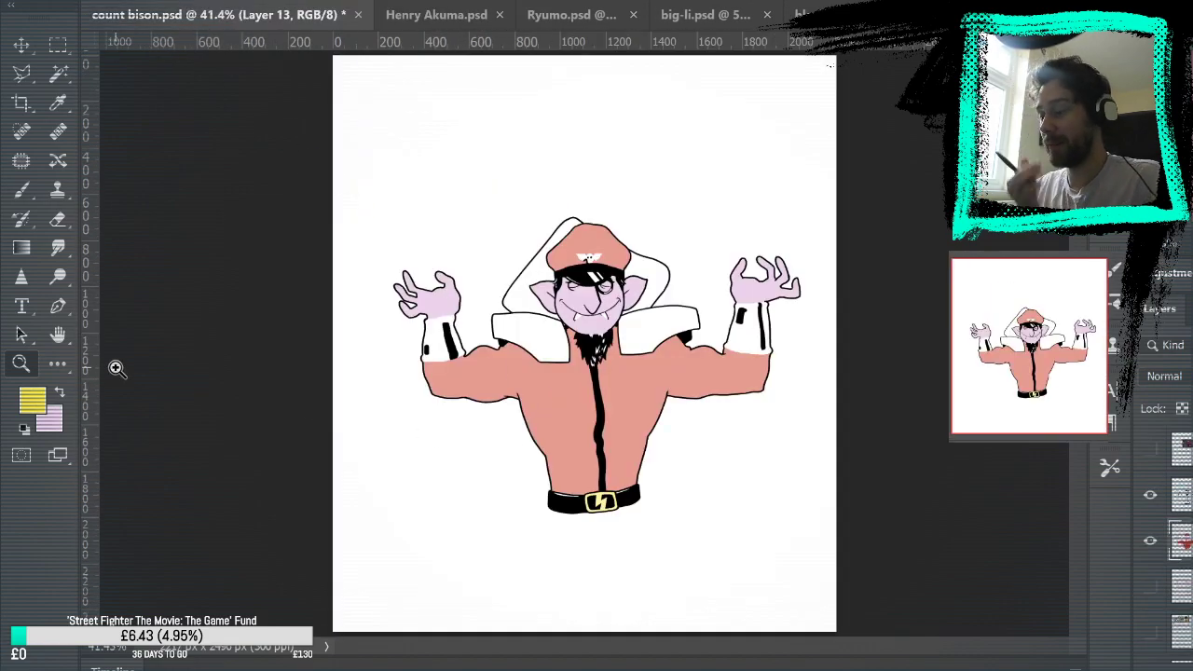
# Sample white from a fang and paint the whites of both eyes with the brush.
pyautogui.click(453, 373)
pyautogui.click(456, 375)
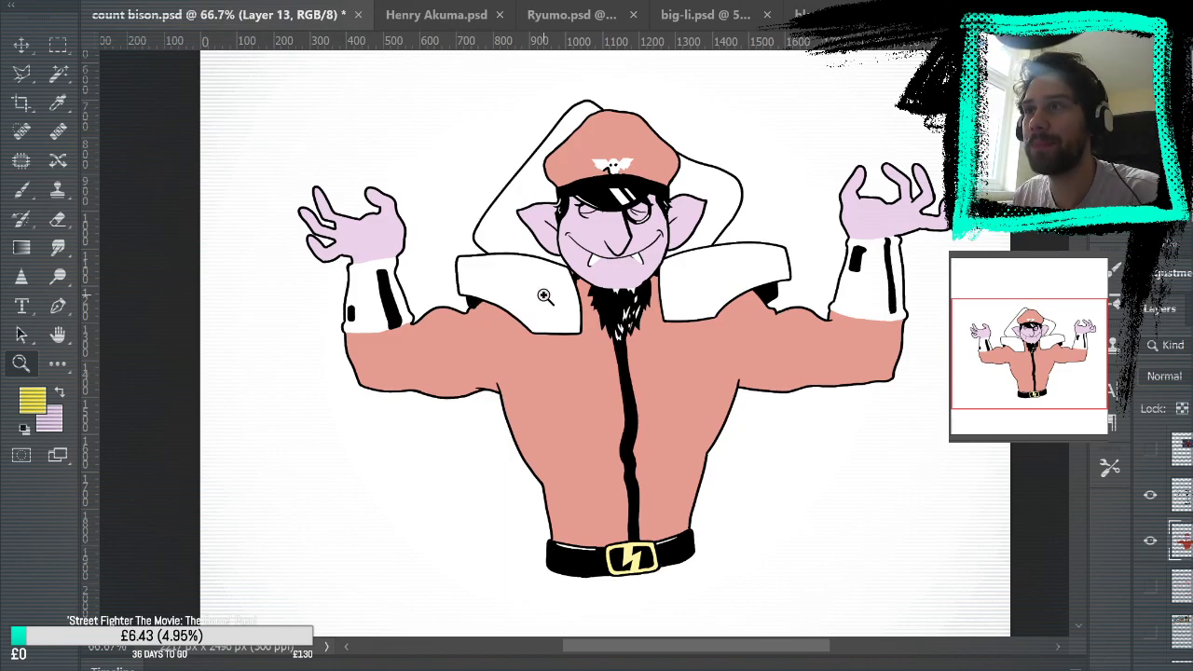
pyautogui.click(589, 263)
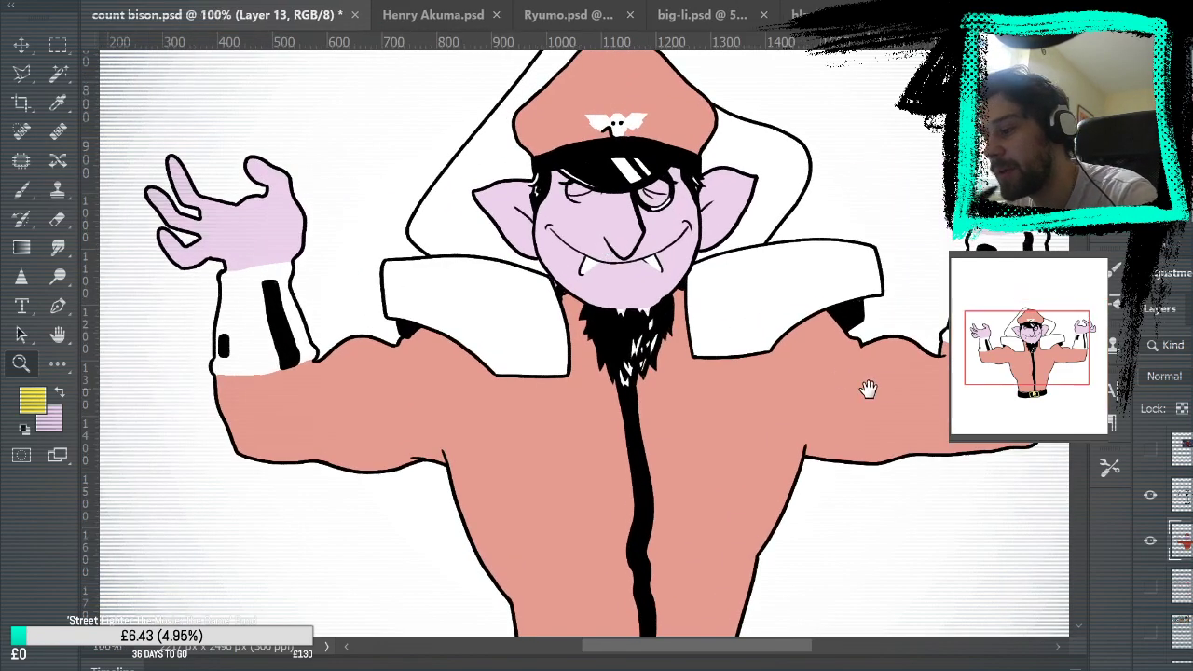
pyautogui.click(736, 330)
pyautogui.click(736, 330)
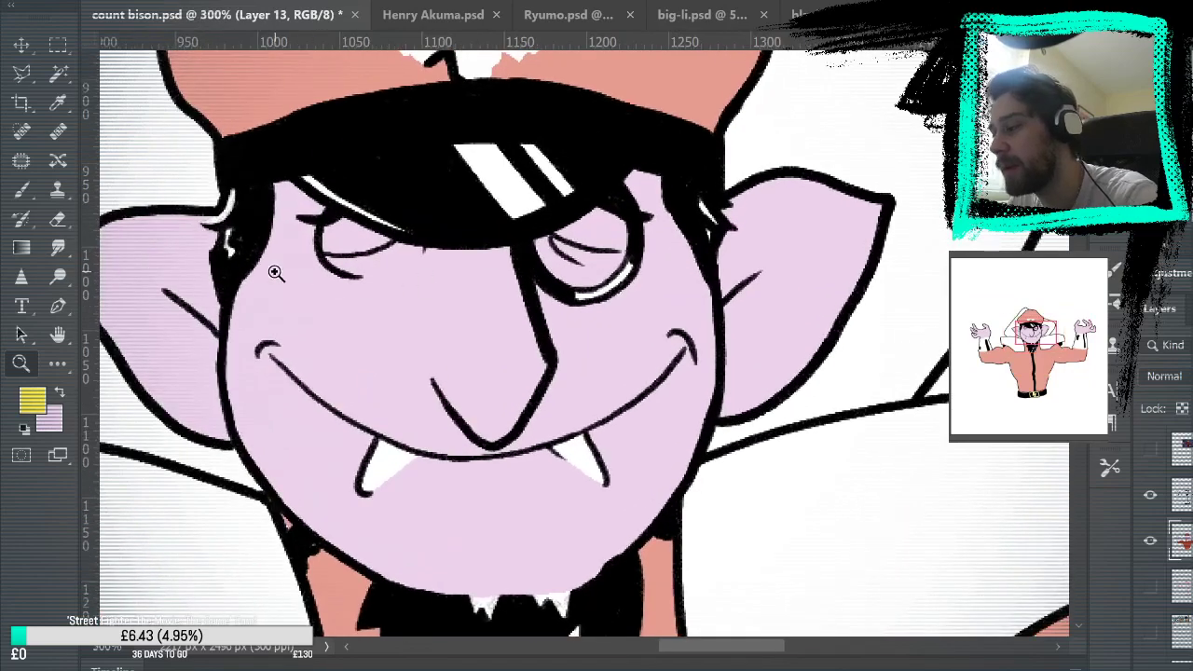
pyautogui.press('b')
pyautogui.keyDown('alt'); pyautogui.click(390, 464); pyautogui.keyUp('alt')
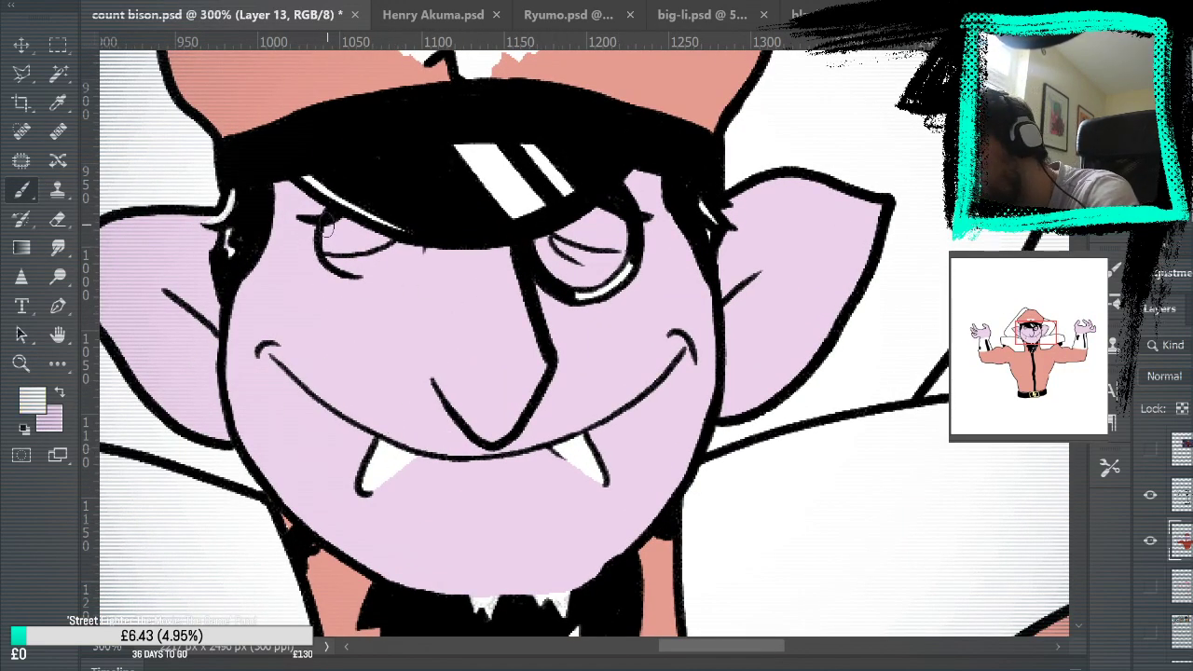
pyautogui.moveTo(322, 245)
pyautogui.mouseDown()
pyautogui.moveTo(383, 231)
pyautogui.moveTo(364, 235)
pyautogui.mouseUp()
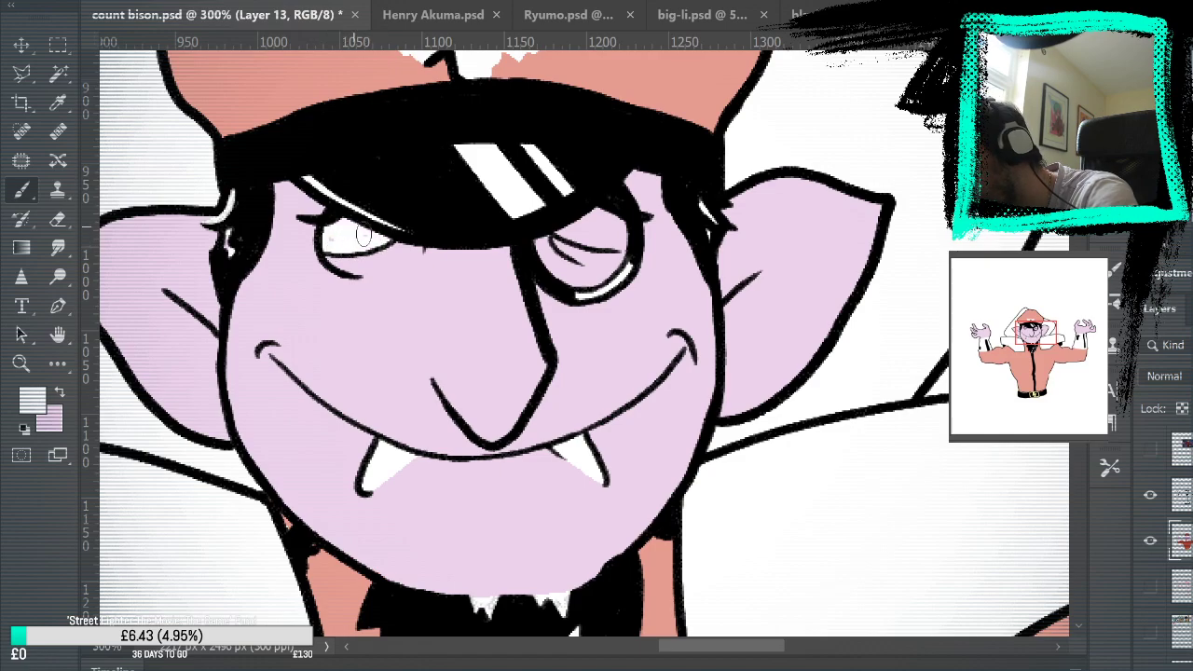
pyautogui.moveTo(587, 238)
pyautogui.mouseDown()
pyautogui.moveTo(627, 243)
pyautogui.moveTo(585, 240)
pyautogui.moveTo(601, 220)
pyautogui.moveTo(616, 237)
pyautogui.mouseUp()
pyautogui.hotkey('ctrl', 'z')
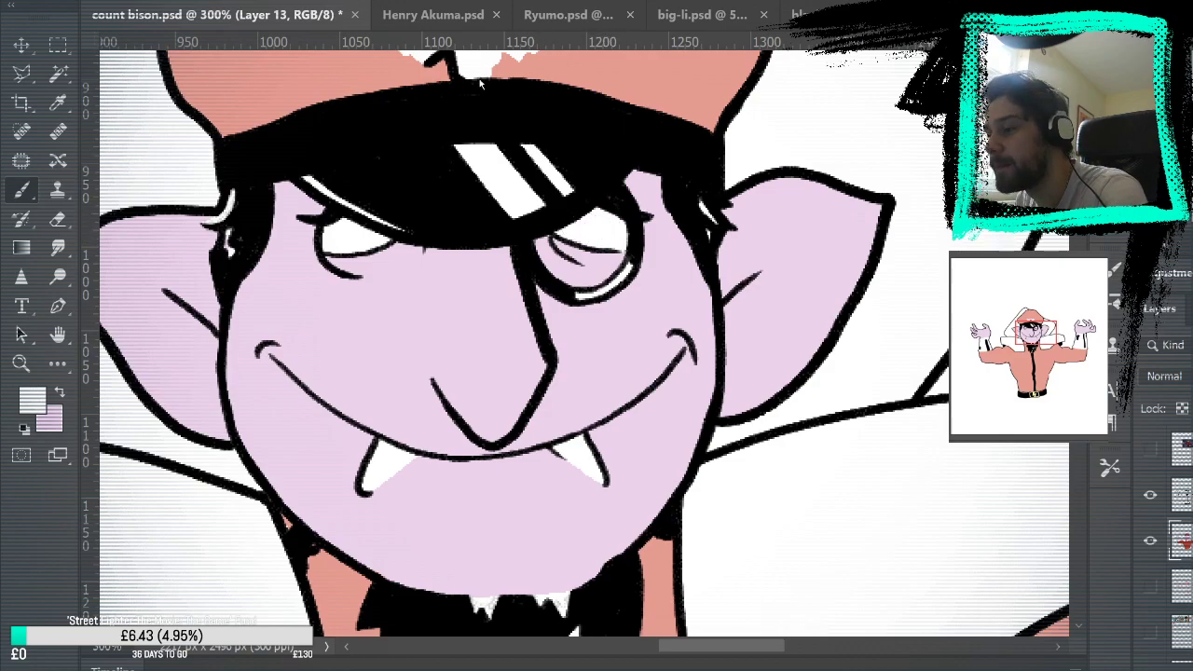
pyautogui.hotkey('ctrl', '0')
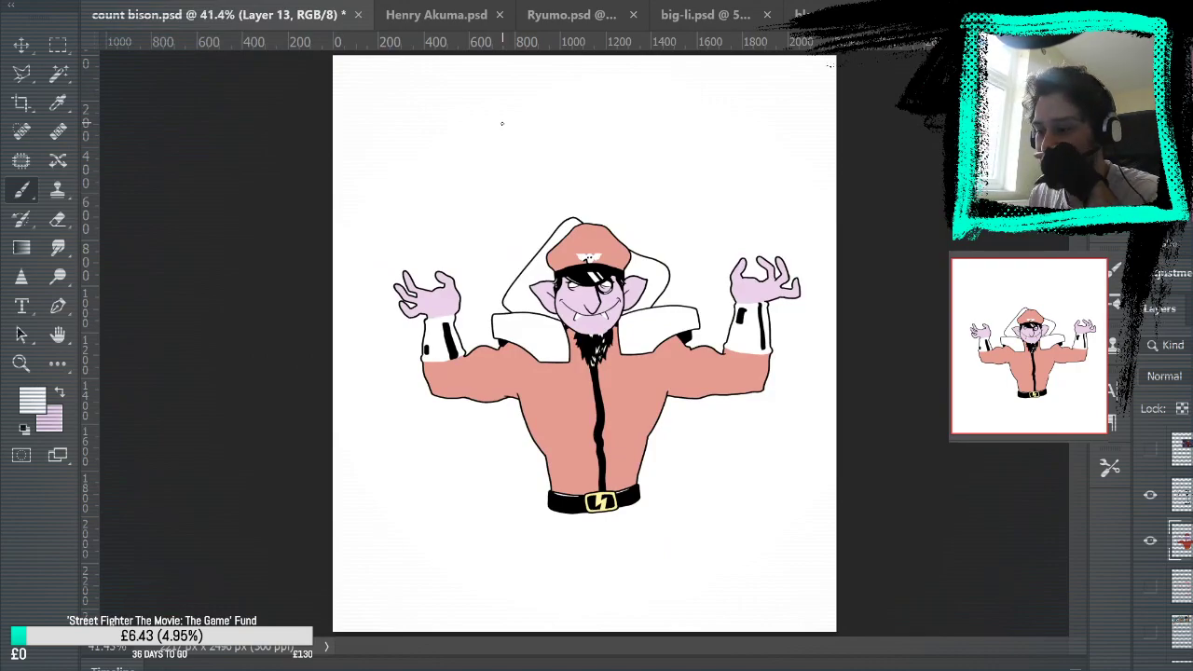
# Show the M. Bison figure reference photo to study its costume colours, hide it again and inspect the jacket and belt.
pyautogui.press('z')
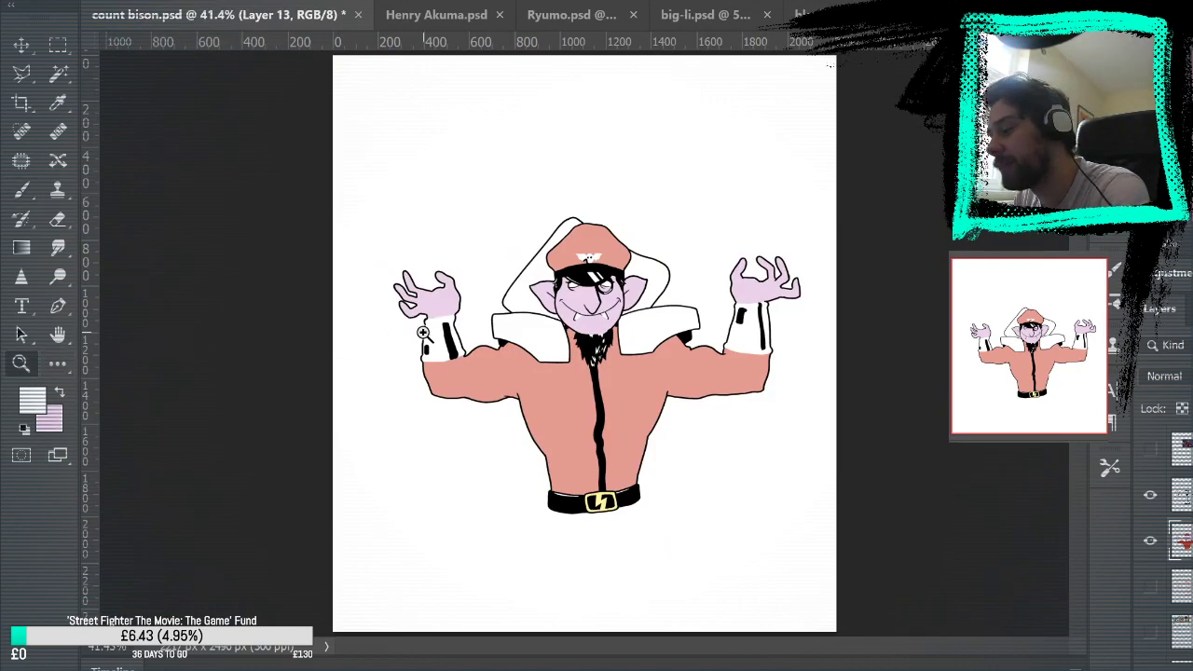
pyautogui.click(739, 317)
pyautogui.click(739, 317)
pyautogui.click(739, 317)
pyautogui.moveTo(653, 319); pyautogui.dragTo(1003, 407)
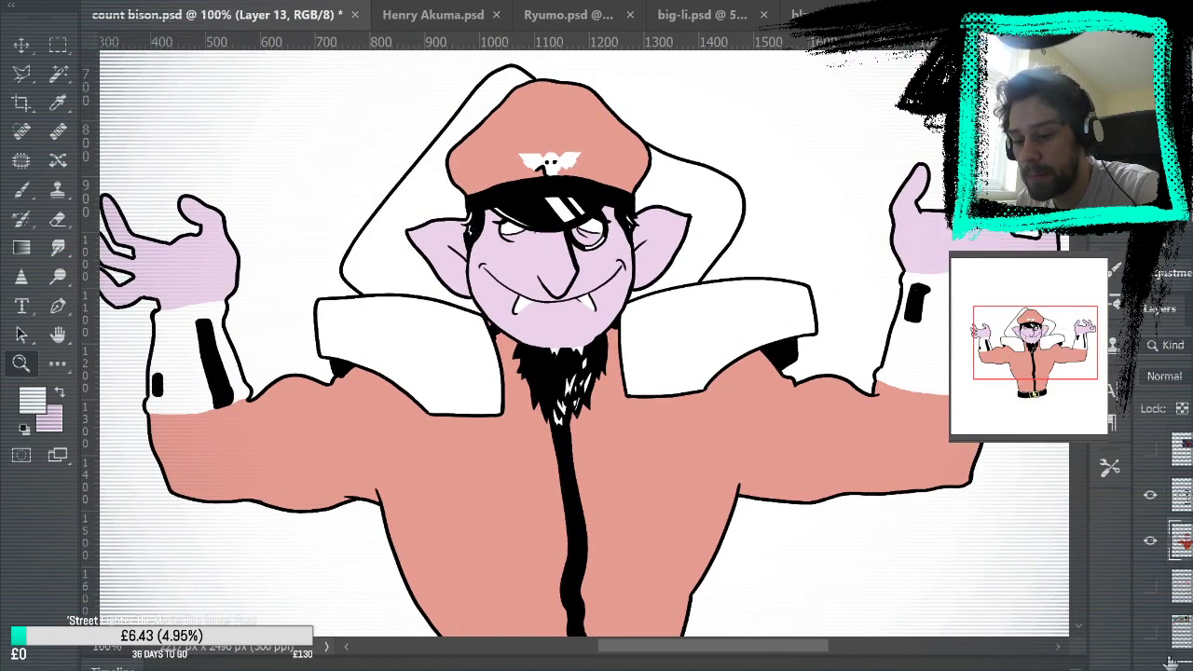
pyautogui.click(1150, 450)
pyautogui.moveTo(913, 321); pyautogui.dragTo(993, 480)
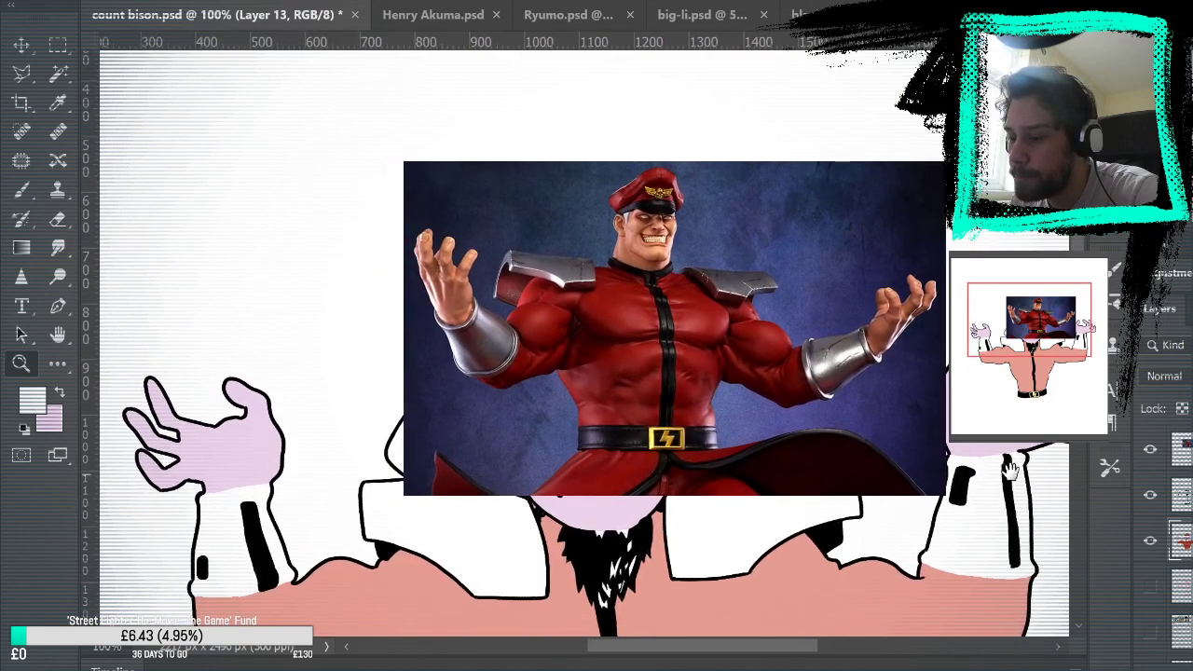
pyautogui.click(1151, 449)
pyautogui.moveTo(991, 566); pyautogui.dragTo(991, 131)
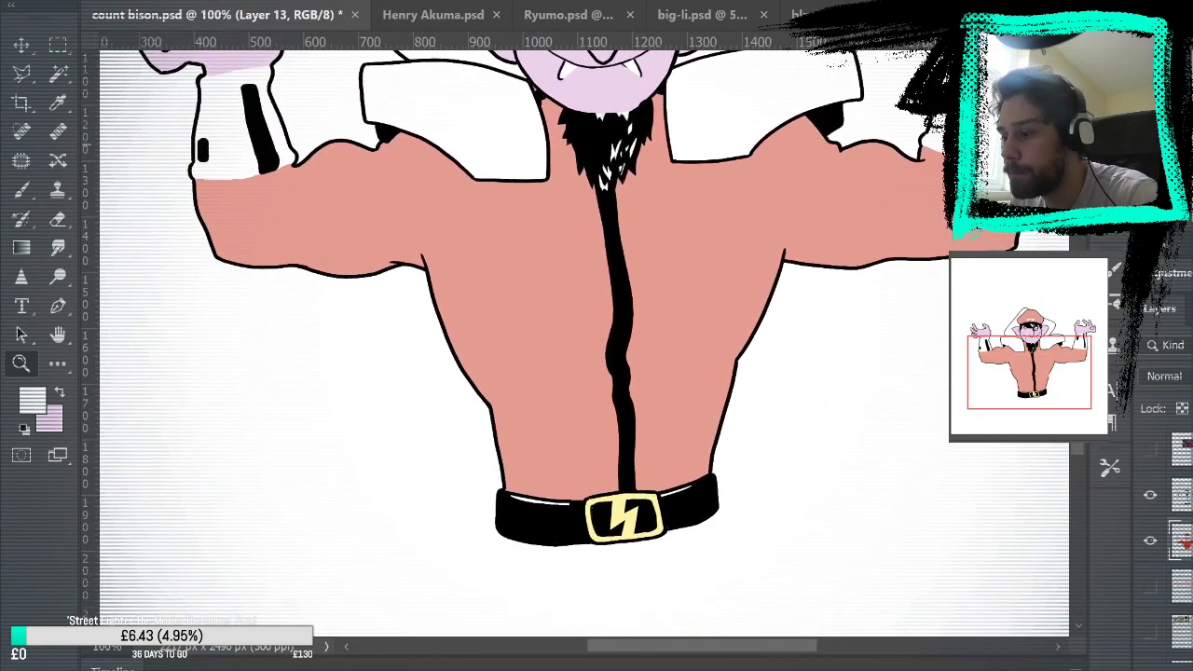
# Sample the yellow of the belt buckle with the brush for colouring the winged skull badge on the cap.
pyautogui.press('b')
pyautogui.keyDown('alt'); pyautogui.click(634, 511); pyautogui.keyUp('alt')
pyautogui.moveTo(666, 218); pyautogui.dragTo(647, 418)
pyautogui.press('z')
pyautogui.moveTo(552, 226); pyautogui.dragTo(748, 307)
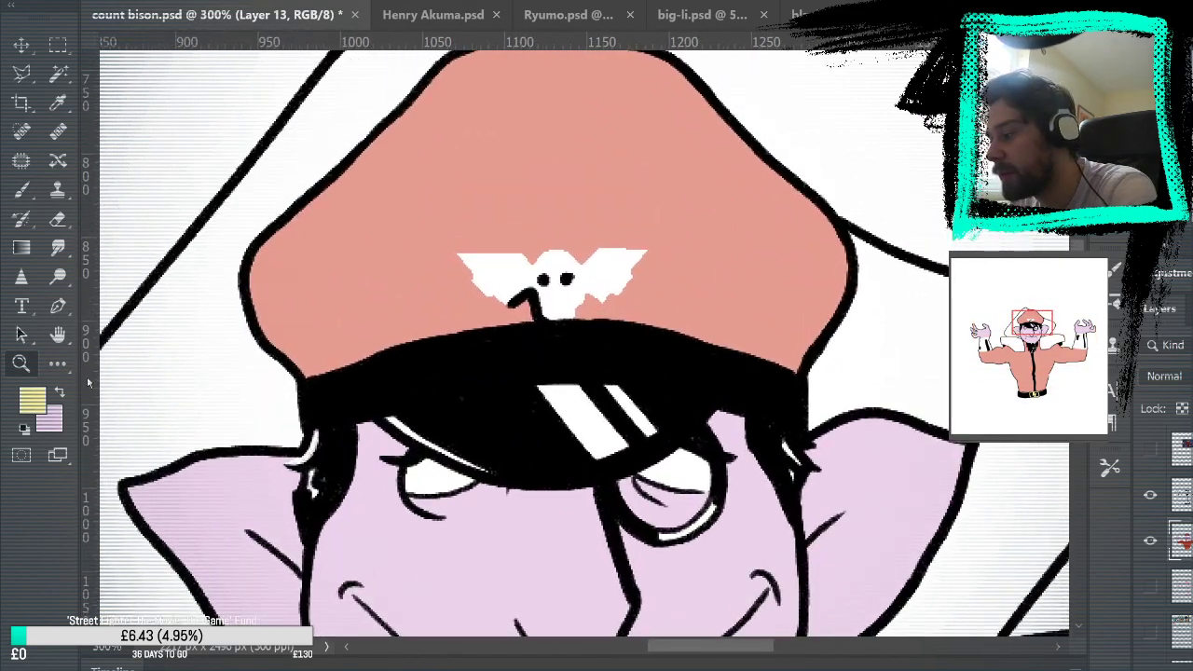
# Try to fill the cap's winged skull badge with the sampled yellow.
pyautogui.click(57, 364)
pyautogui.click(705, 248)
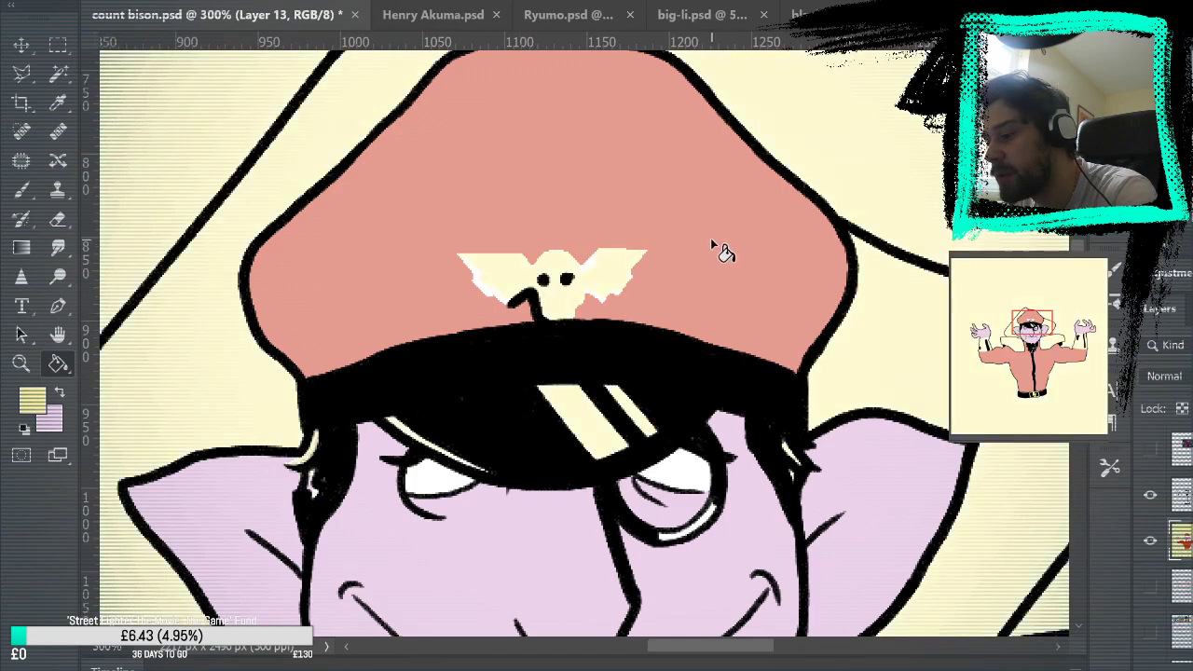
pyautogui.hotkey('ctrl', 'z')
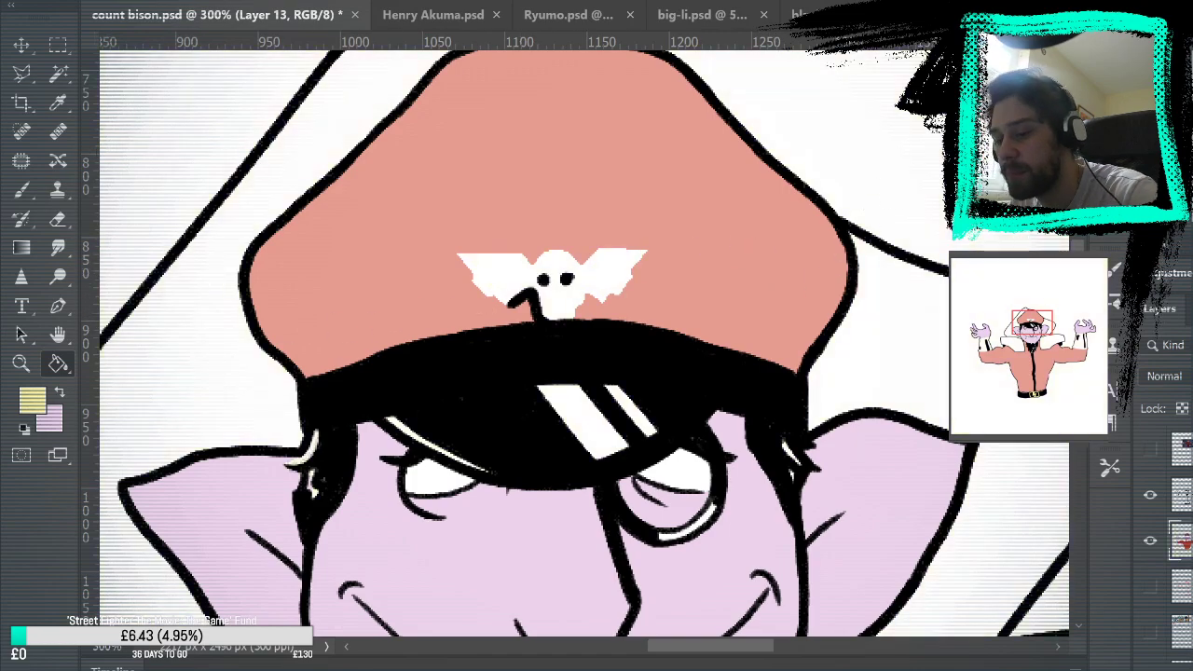
# Hide the line art, close the badge's open base with yellow, fill the winged skull badge yellow, and show the line art again.
pyautogui.click(1150, 495)
pyautogui.click(22, 191)
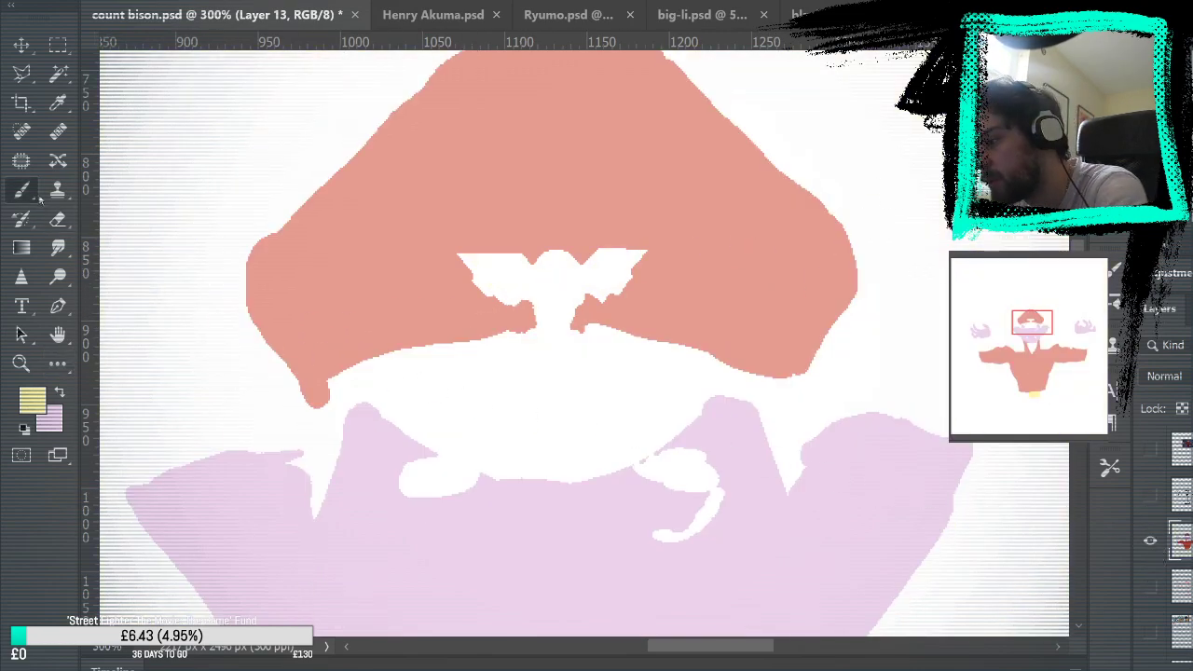
pyautogui.moveTo(542, 320); pyautogui.dragTo(570, 295)
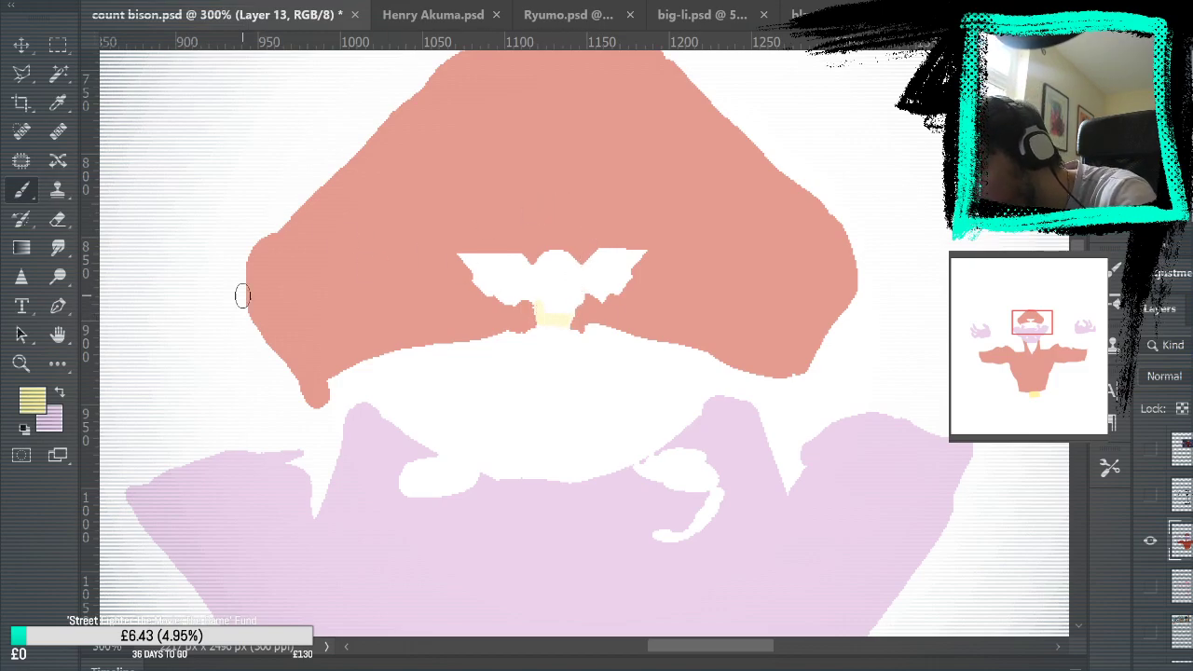
pyautogui.click(58, 363)
pyautogui.click(569, 284)
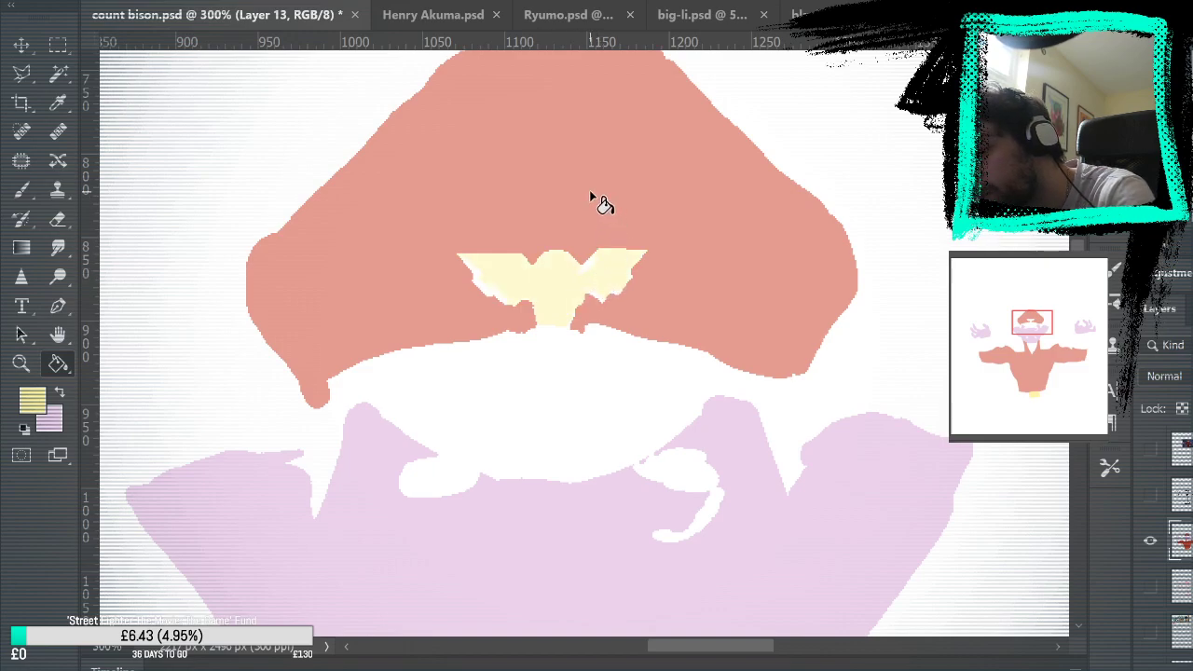
pyautogui.press('b')
pyautogui.click(1150, 495)
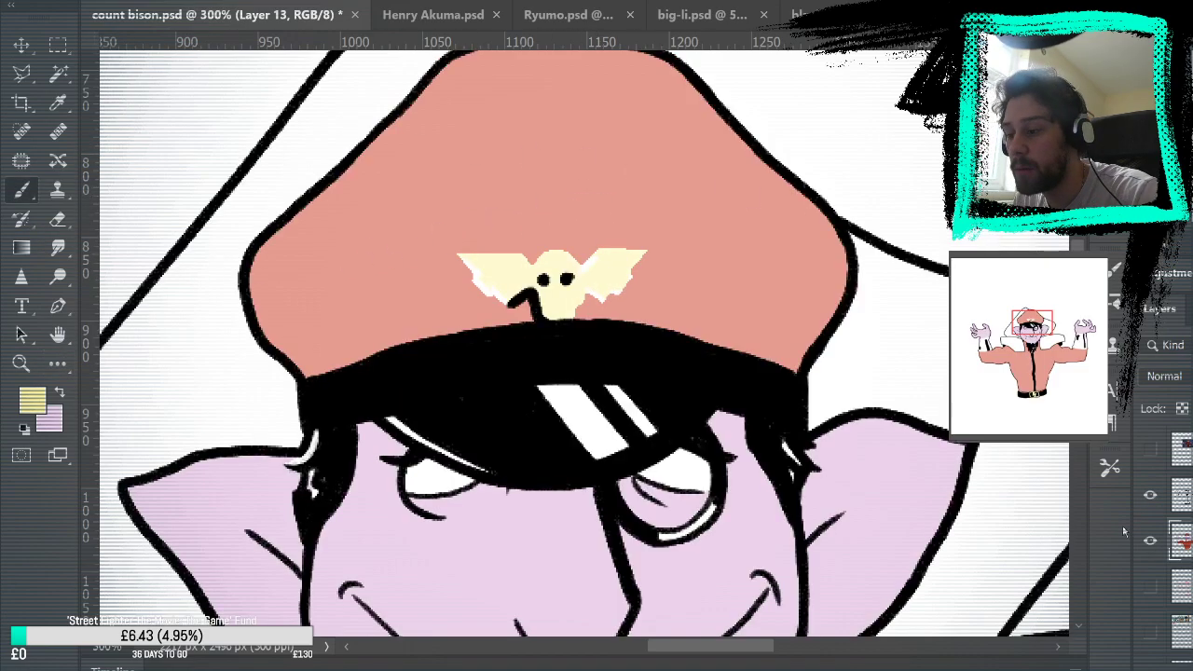
# Restore the flat colour layer to its full colour strength.
pyautogui.moveTo(834, 470); pyautogui.dragTo(869, 482)
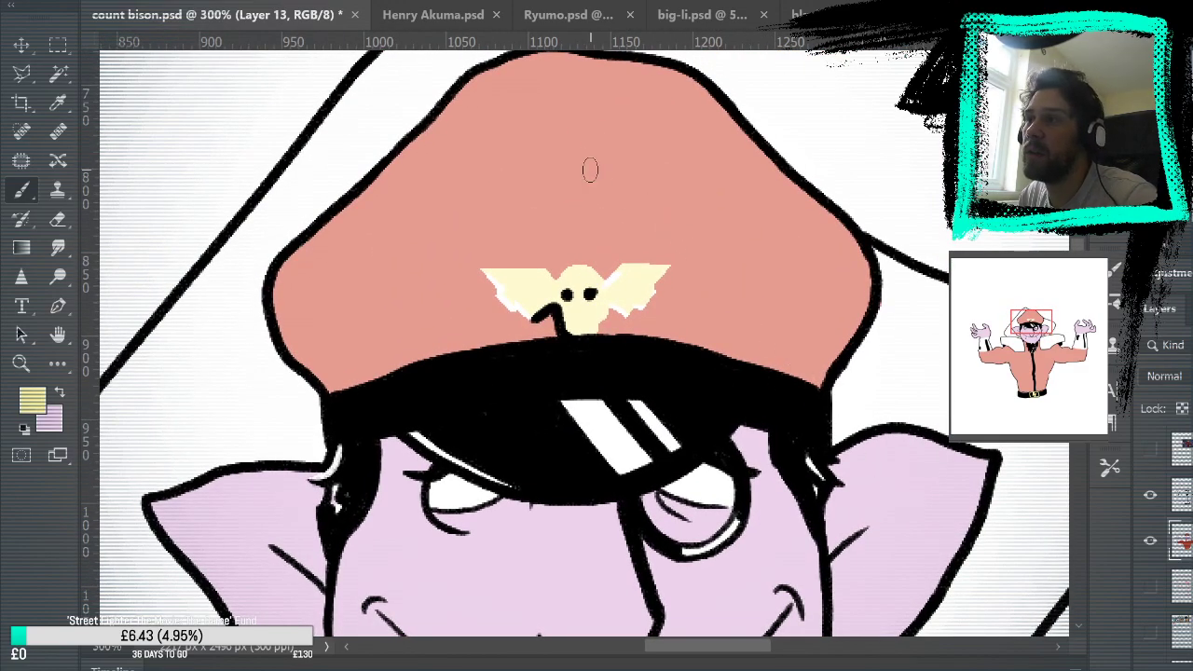
pyautogui.hotkey('ctrl', '0')
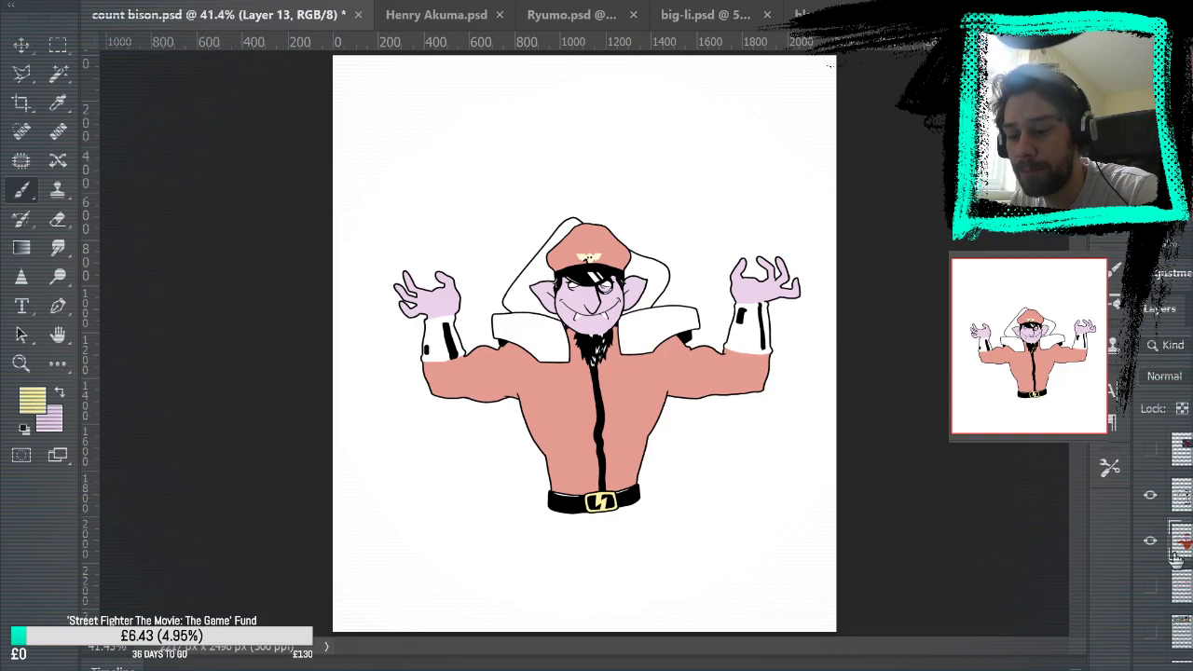
pyautogui.hotkey('ctrl', 'z')
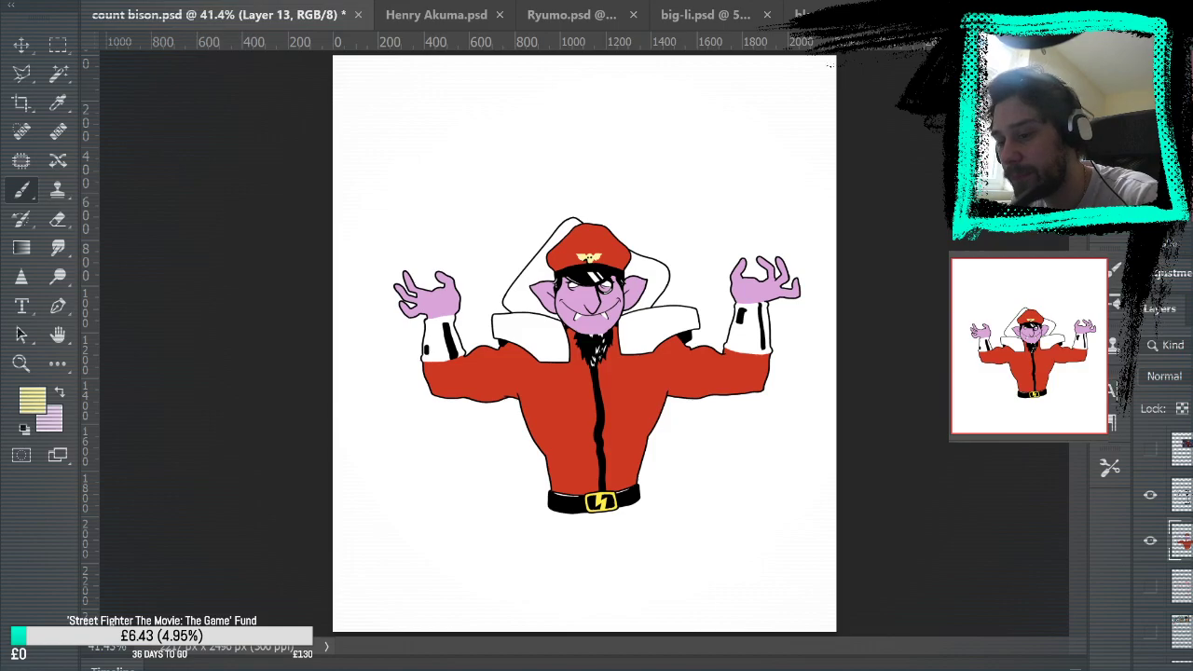
# Show the Tatsunoko vs. Capcom image and the M. Bison figure photo one after the other, hiding each again.
pyautogui.click(1150, 632)
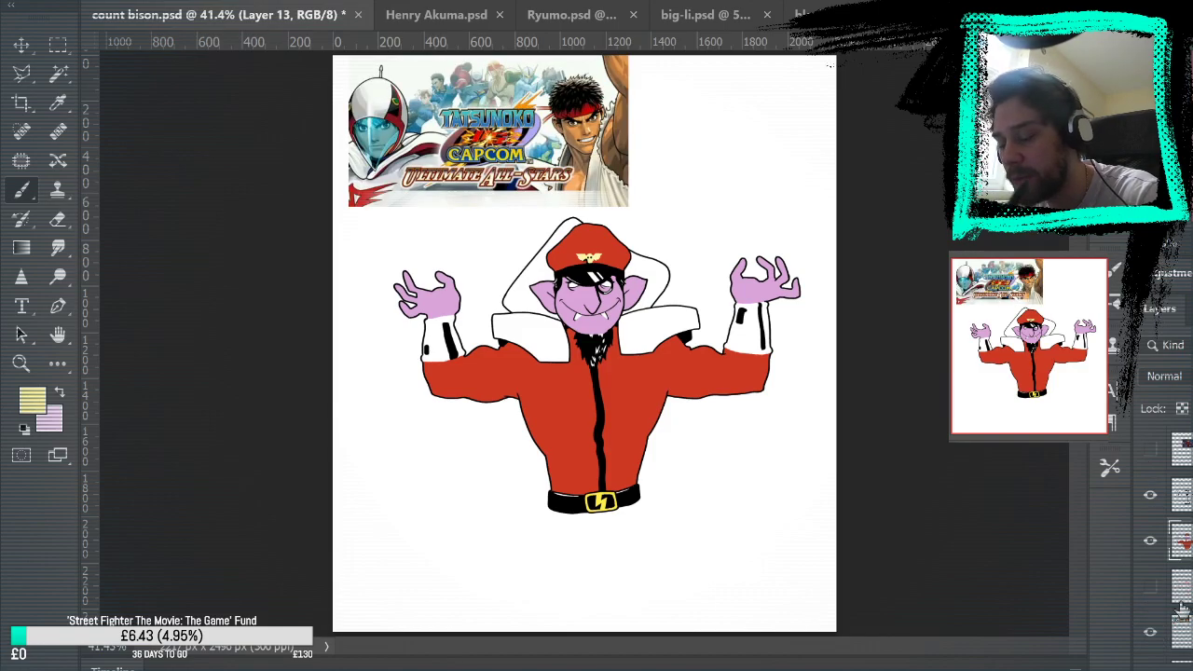
pyautogui.click(1150, 632)
pyautogui.click(1150, 451)
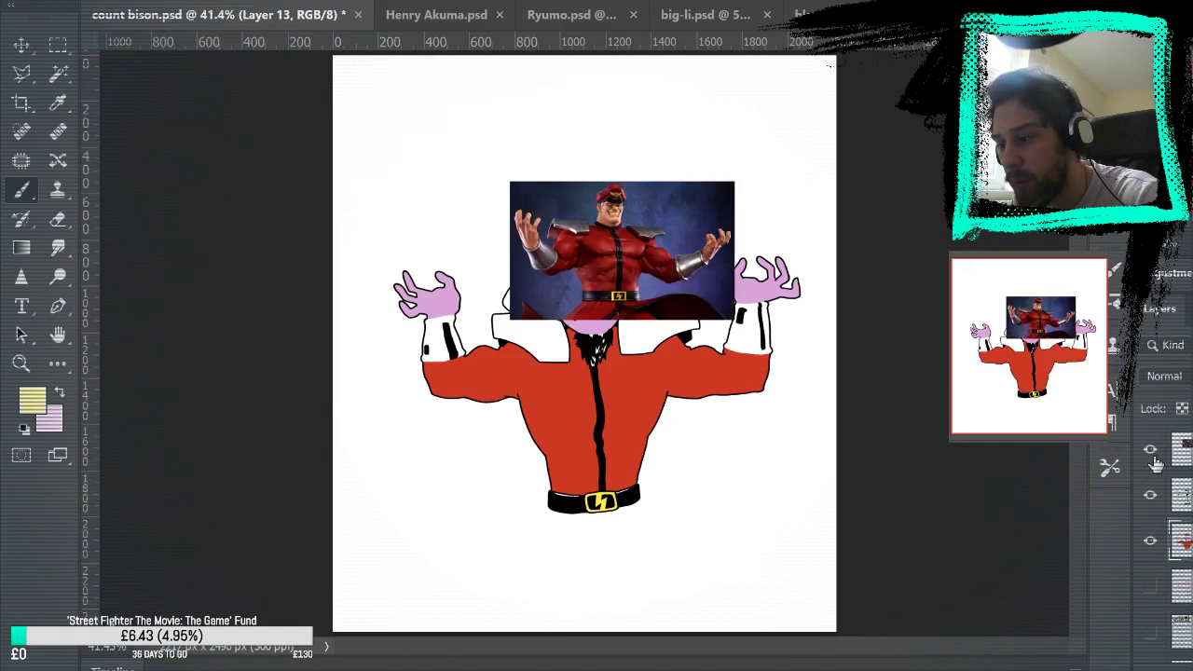
pyautogui.click(1151, 453)
# Show the Count reference photo, sample the dark slate teal of his cape, and hide the photo again.
pyautogui.scroll(-3, 1156, 522)
pyautogui.click(1150, 574)
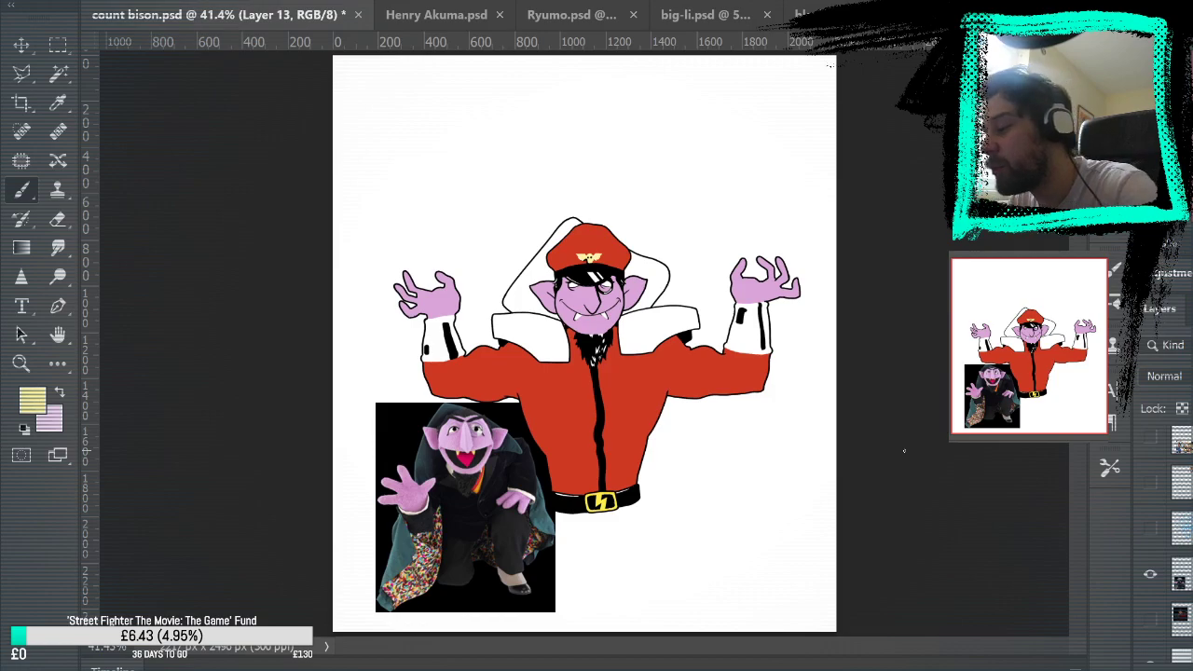
pyautogui.keyDown('alt'); pyautogui.click(436, 455); pyautogui.keyUp('alt')
pyautogui.press('i')
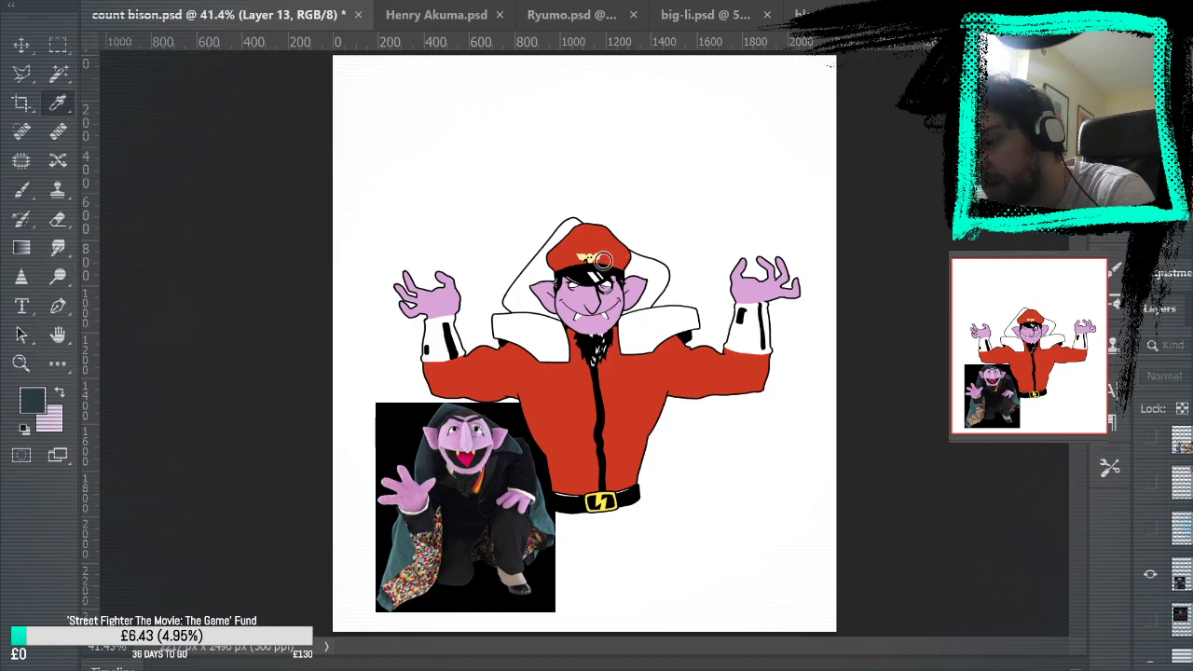
pyautogui.press('b')
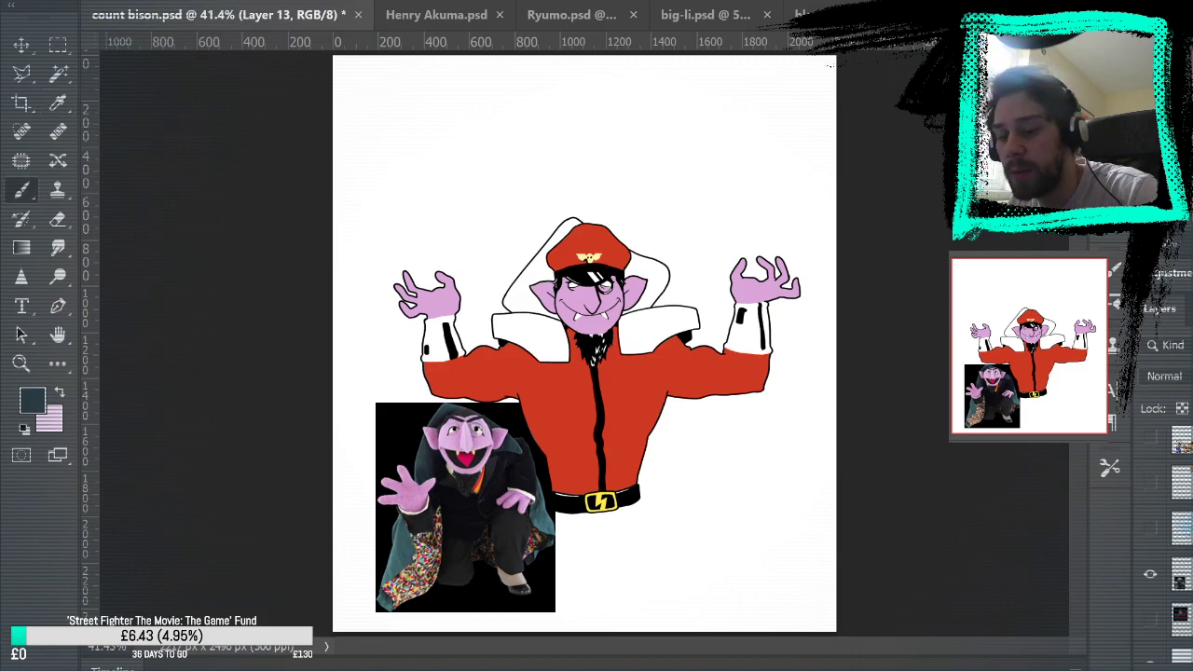
pyautogui.click(1151, 576)
# Paint dark slate teal along the lower edge of the cape collar above the left shoulder pad.
pyautogui.press('z')
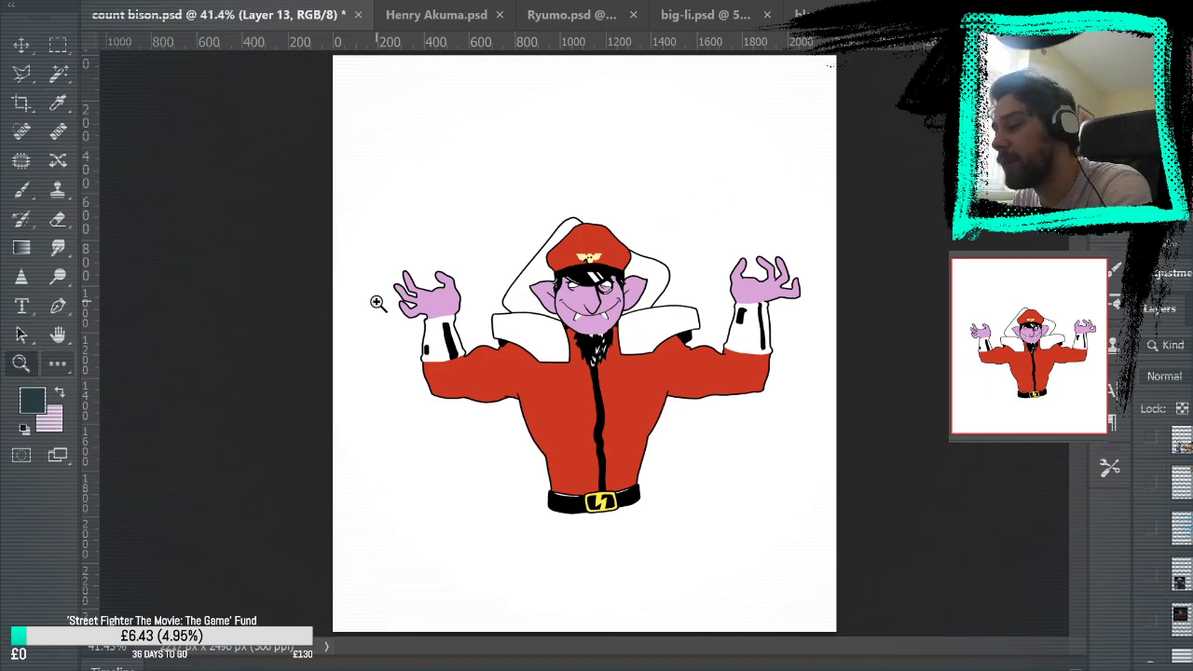
pyautogui.click(649, 291)
pyautogui.click(658, 275)
pyautogui.moveTo(717, 319); pyautogui.dragTo(764, 325)
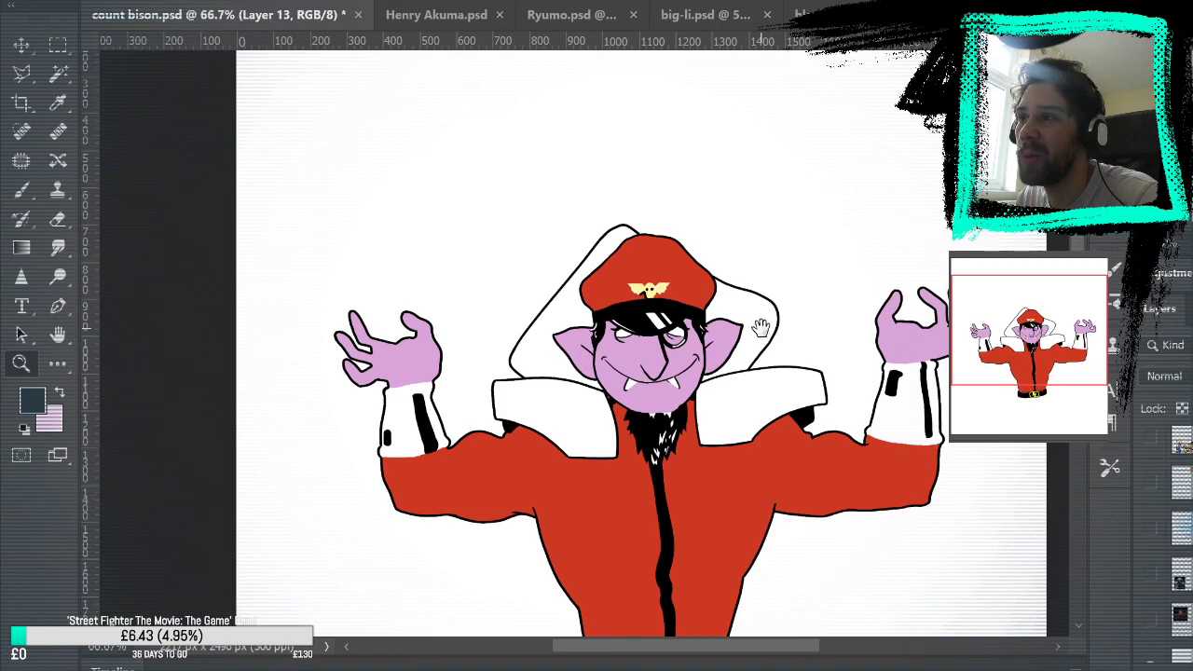
pyautogui.click(765, 312)
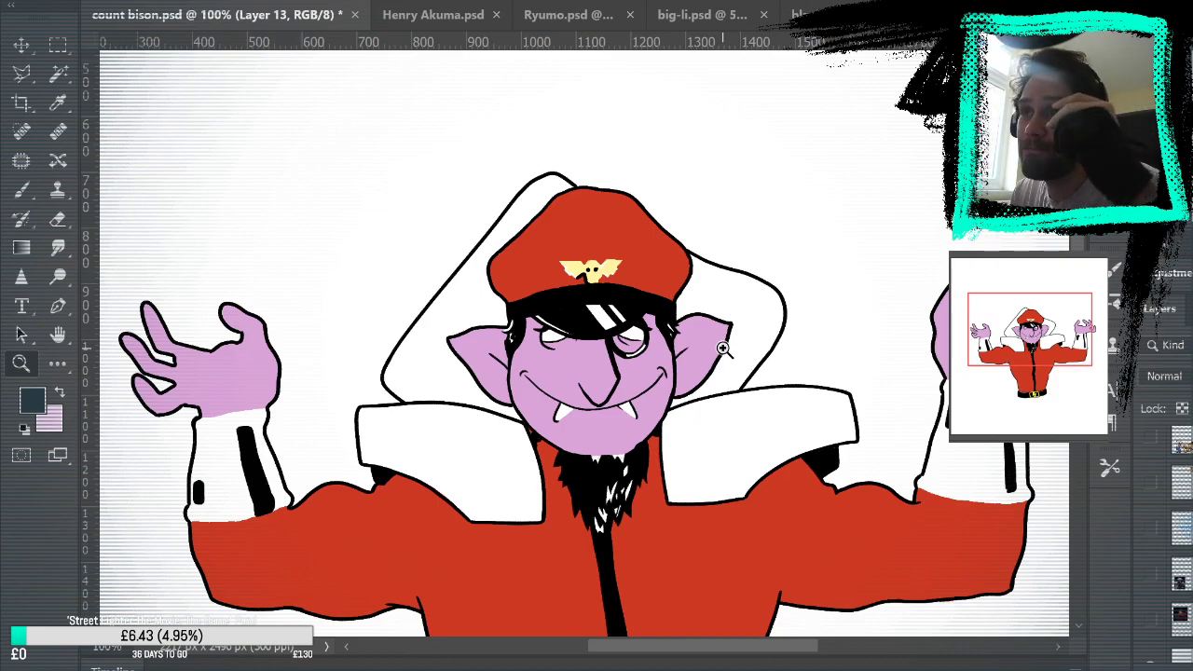
pyautogui.press('b')
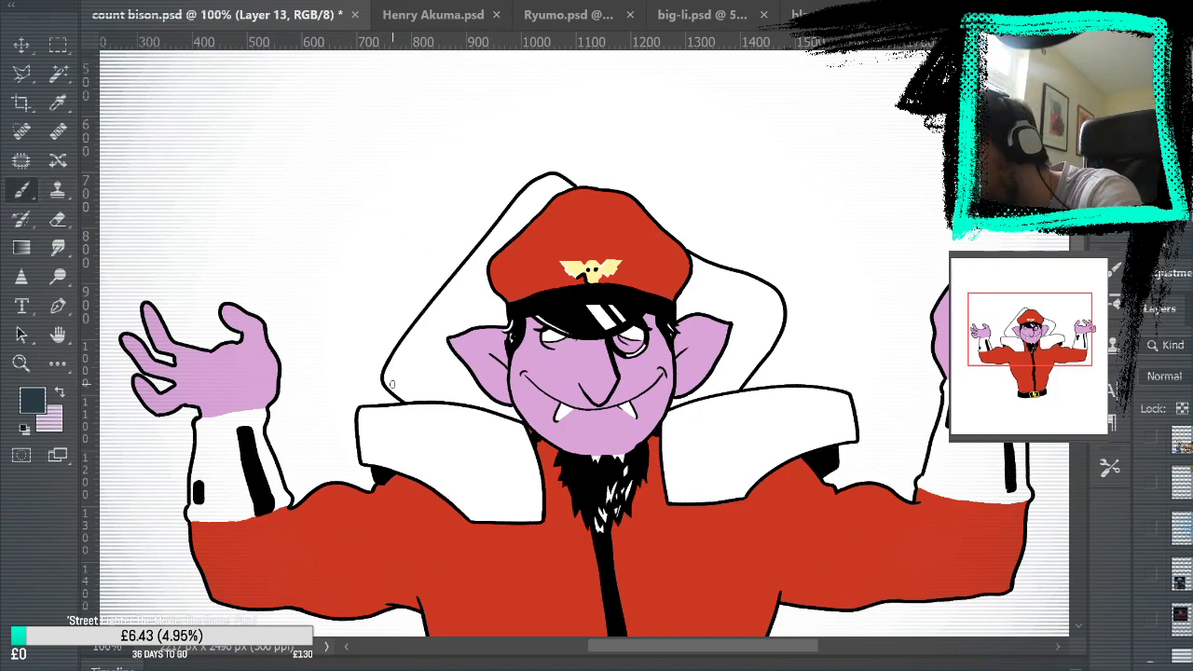
pyautogui.moveTo(406, 400)
pyautogui.mouseDown()
pyautogui.moveTo(494, 411)
pyautogui.moveTo(466, 377)
pyautogui.mouseUp()
# Trace the collar's inner edge around the left pointed ear in dark slate teal.
pyautogui.click(22, 364)
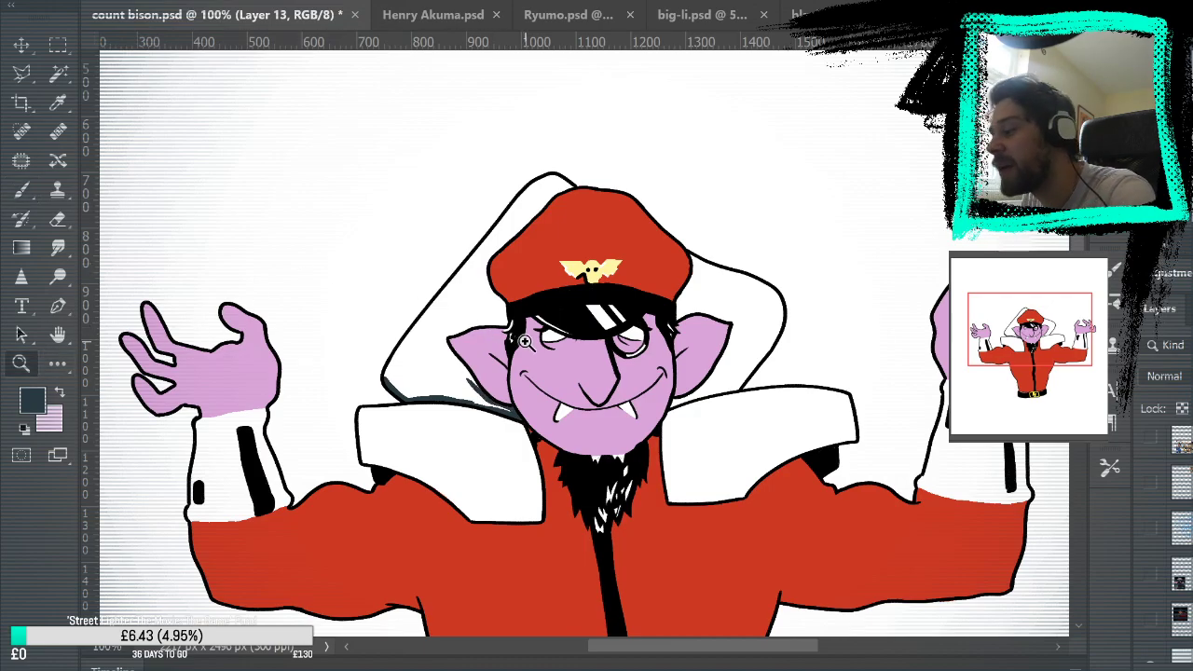
pyautogui.click(526, 340)
pyautogui.click(567, 408)
pyautogui.moveTo(757, 361); pyautogui.dragTo(919, 297)
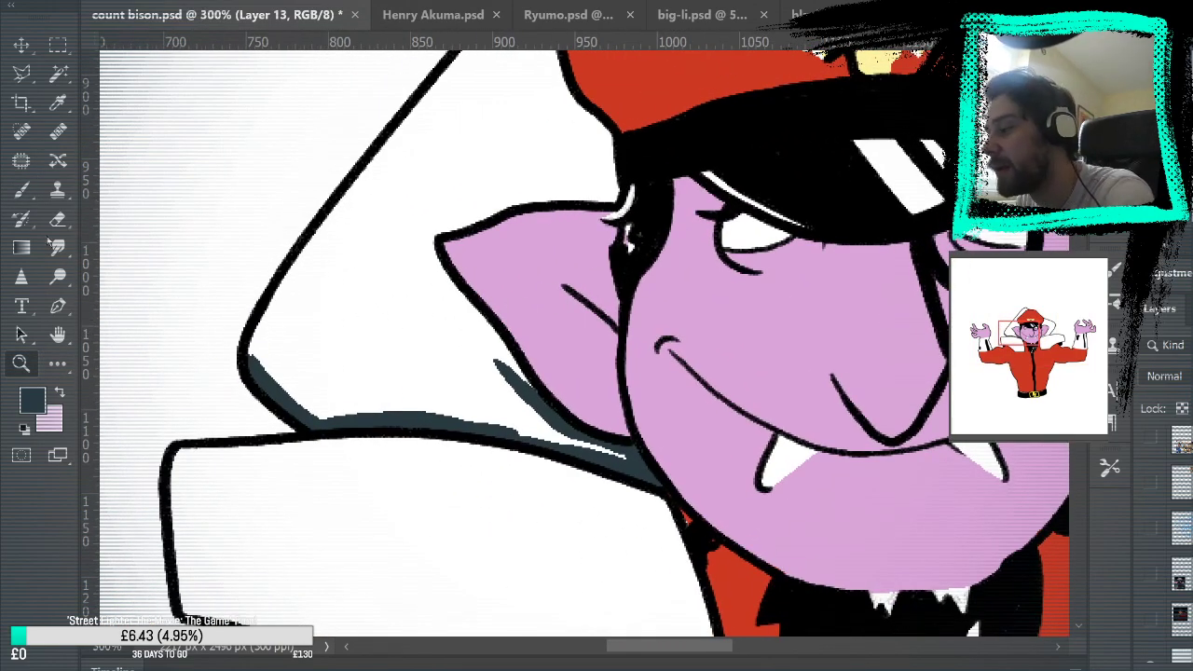
pyautogui.press('b')
pyautogui.moveTo(435, 254); pyautogui.dragTo(535, 391)
pyautogui.moveTo(475, 315); pyautogui.dragTo(494, 363)
pyautogui.moveTo(440, 280)
pyautogui.mouseDown()
pyautogui.moveTo(435, 230)
pyautogui.moveTo(544, 184)
pyautogui.moveTo(554, 193)
pyautogui.moveTo(638, 176)
pyautogui.moveTo(570, 196)
pyautogui.moveTo(611, 196)
pyautogui.moveTo(603, 130)
pyautogui.moveTo(598, 178)
pyautogui.moveTo(550, 187)
pyautogui.moveTo(608, 186)
pyautogui.mouseUp()
# Continue the dark slate teal edge upward along the left side of the red cap.
pyautogui.scroll(4, 806, 198)
pyautogui.hscroll(-1, 805, 198)
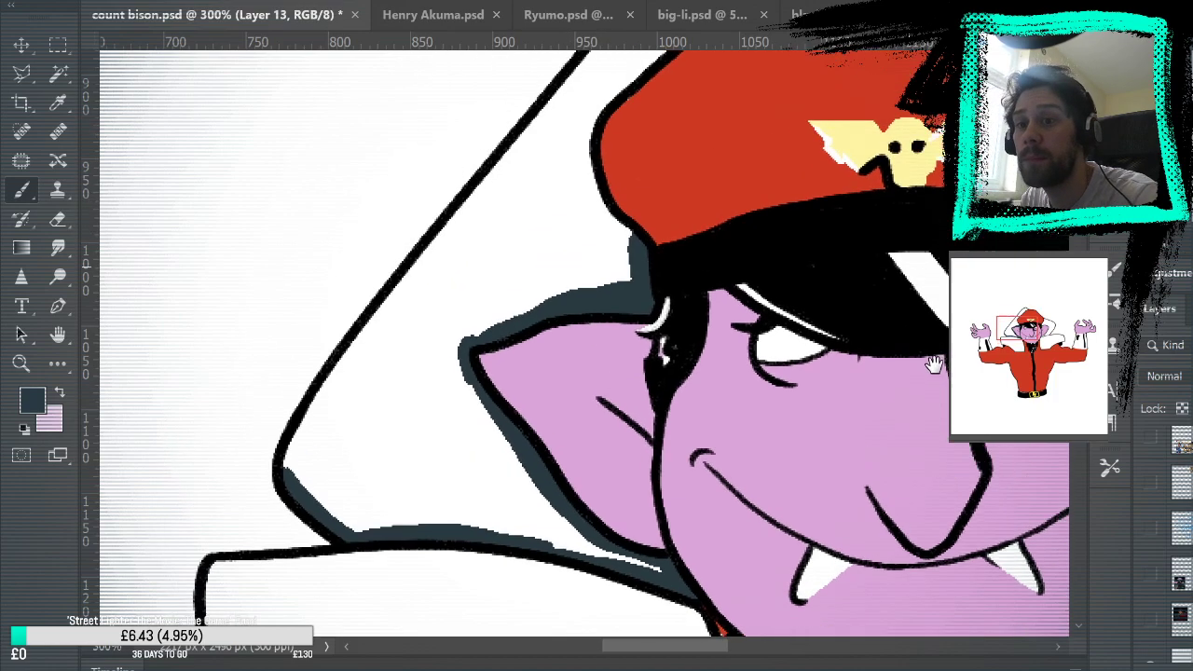
pyautogui.moveTo(648, 308)
pyautogui.mouseDown()
pyautogui.moveTo(608, 241)
pyautogui.moveTo(605, 195)
pyautogui.moveTo(704, 80)
pyautogui.moveTo(615, 154)
pyautogui.mouseUp()
pyautogui.moveTo(755, 104); pyautogui.dragTo(648, 282)
pyautogui.moveTo(611, 235)
pyautogui.mouseDown()
pyautogui.moveTo(676, 172)
pyautogui.moveTo(778, 107)
pyautogui.mouseUp()
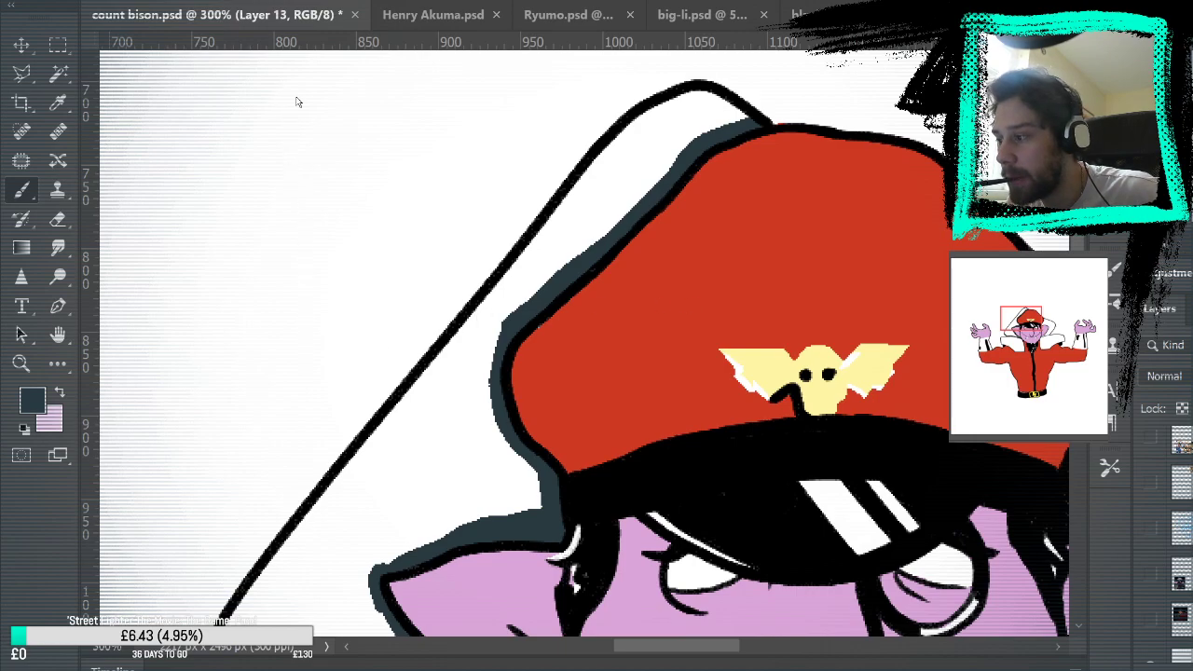
# Switch to the illustration of the kicking armoured fighter and toggle its colour, line art and sketch layers to examine each stage.
pyautogui.hotkey('ctrl', 'shift', 'Tab')
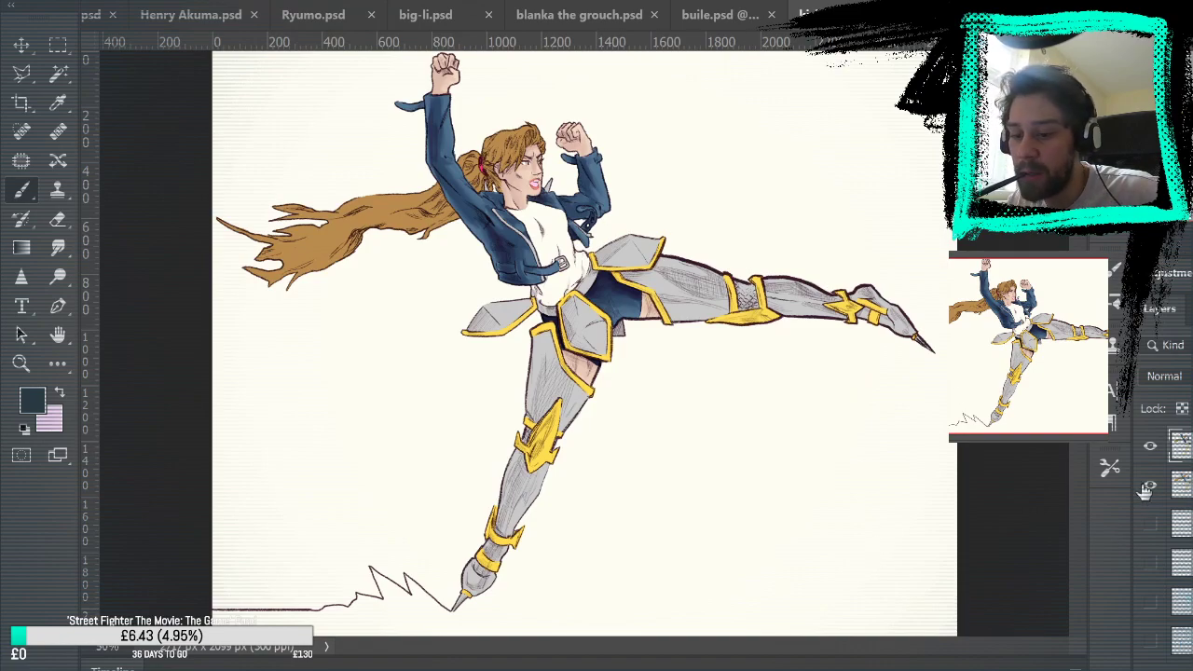
pyautogui.click(1150, 447)
pyautogui.click(1150, 484)
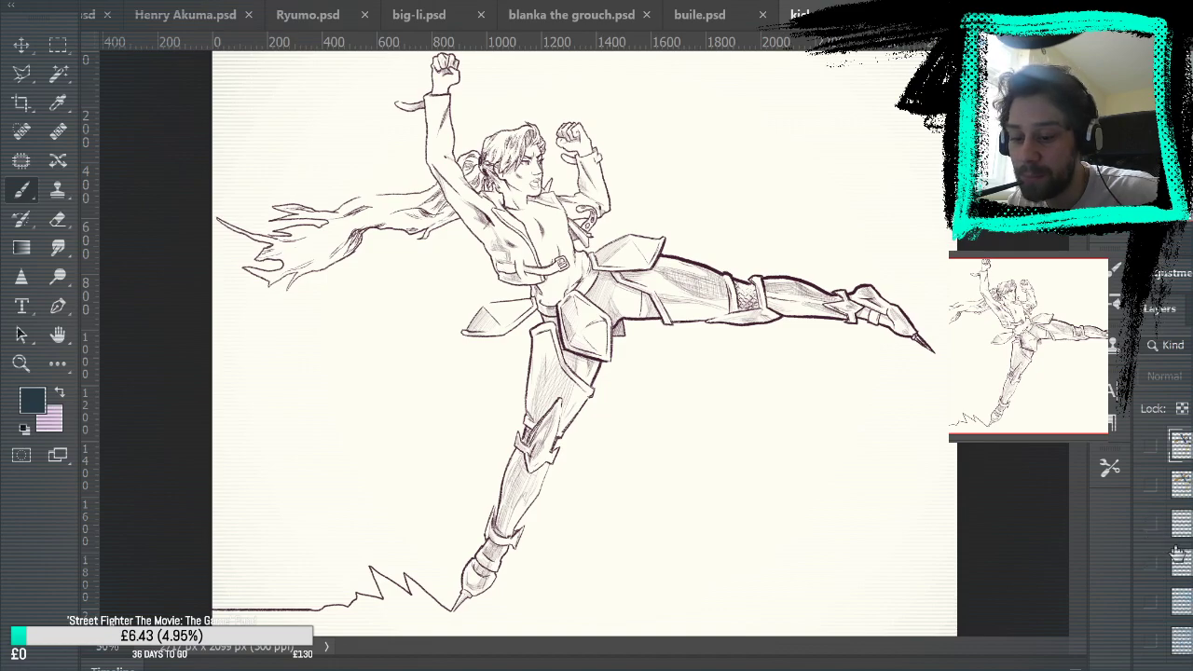
pyautogui.click(1151, 485)
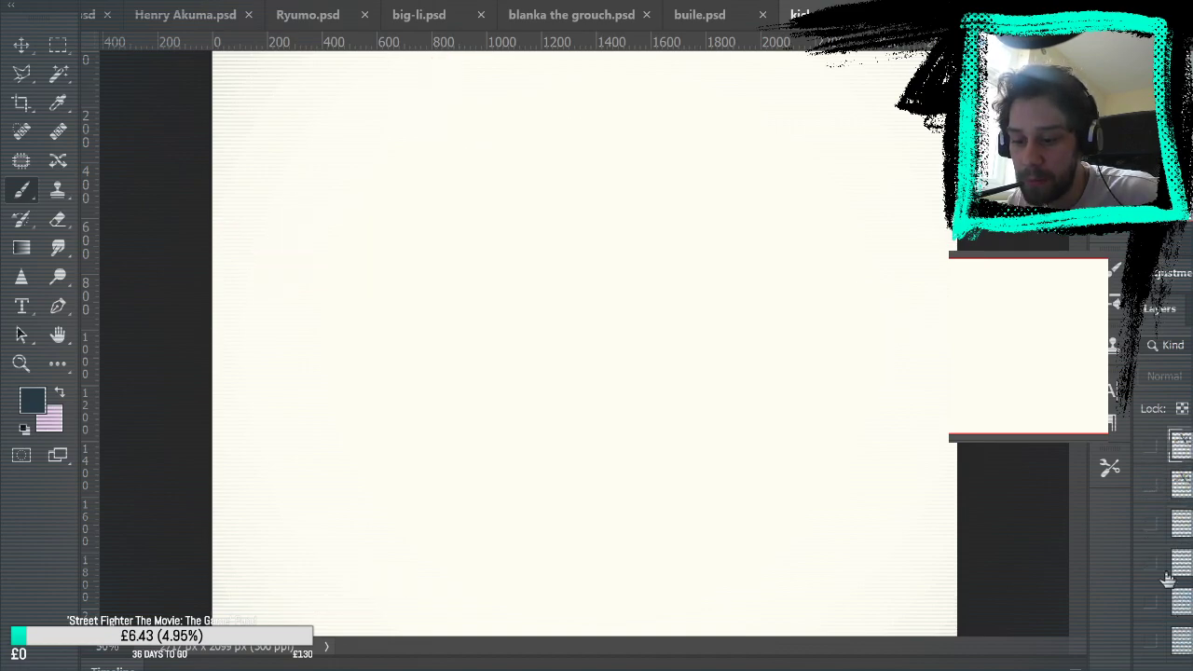
pyautogui.click(1153, 563)
pyautogui.click(1153, 563)
pyautogui.click(1153, 563)
pyautogui.click(1153, 529)
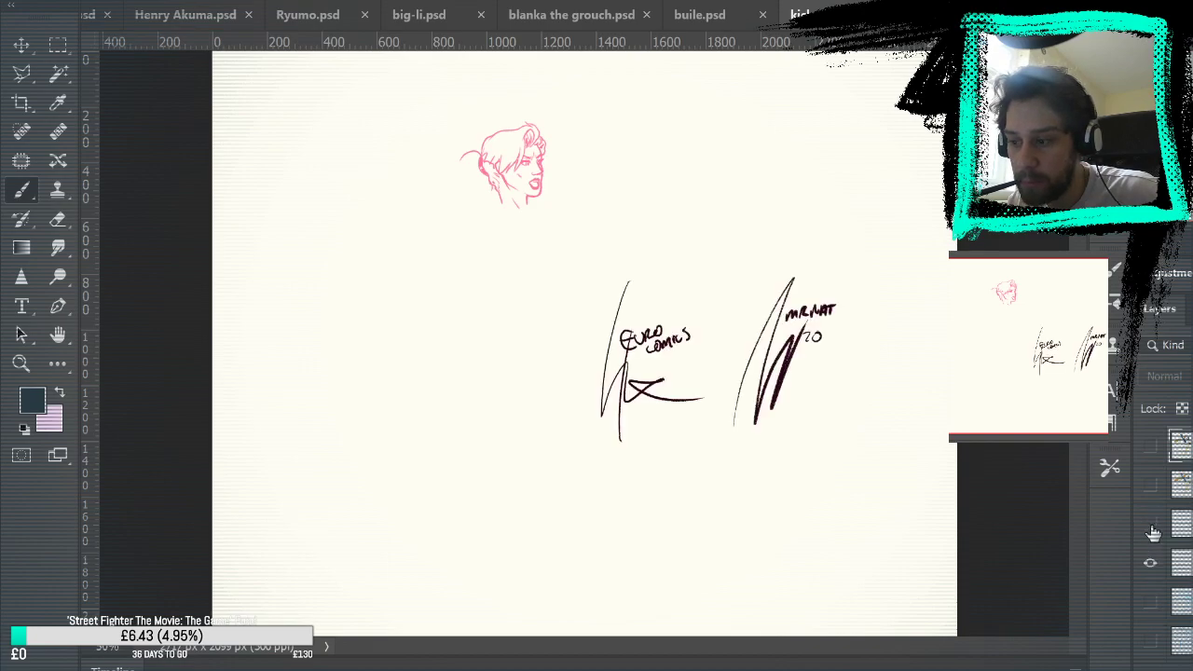
pyautogui.click(1153, 529)
# Check the lower layers of the kicking fighter illustration and return to count bison.psd.
pyautogui.click(1150, 604)
pyautogui.scroll(-2, 1175, 539)
pyautogui.click(1150, 603)
pyautogui.click(1150, 563)
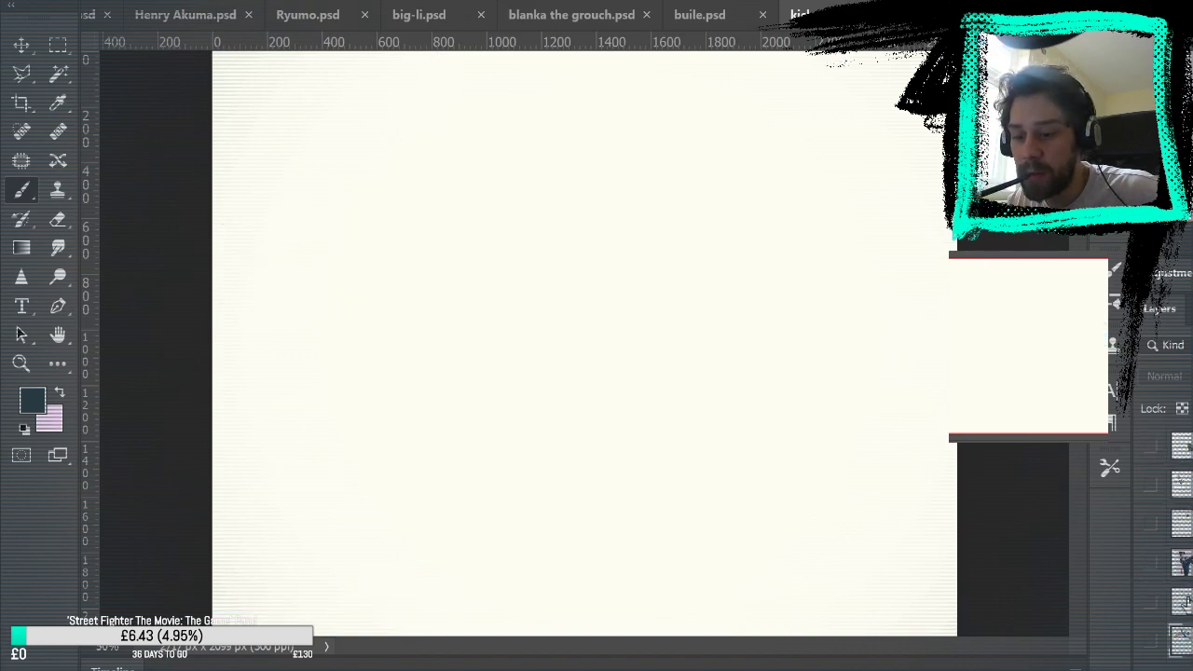
pyautogui.click(1150, 565)
pyautogui.click(1150, 566)
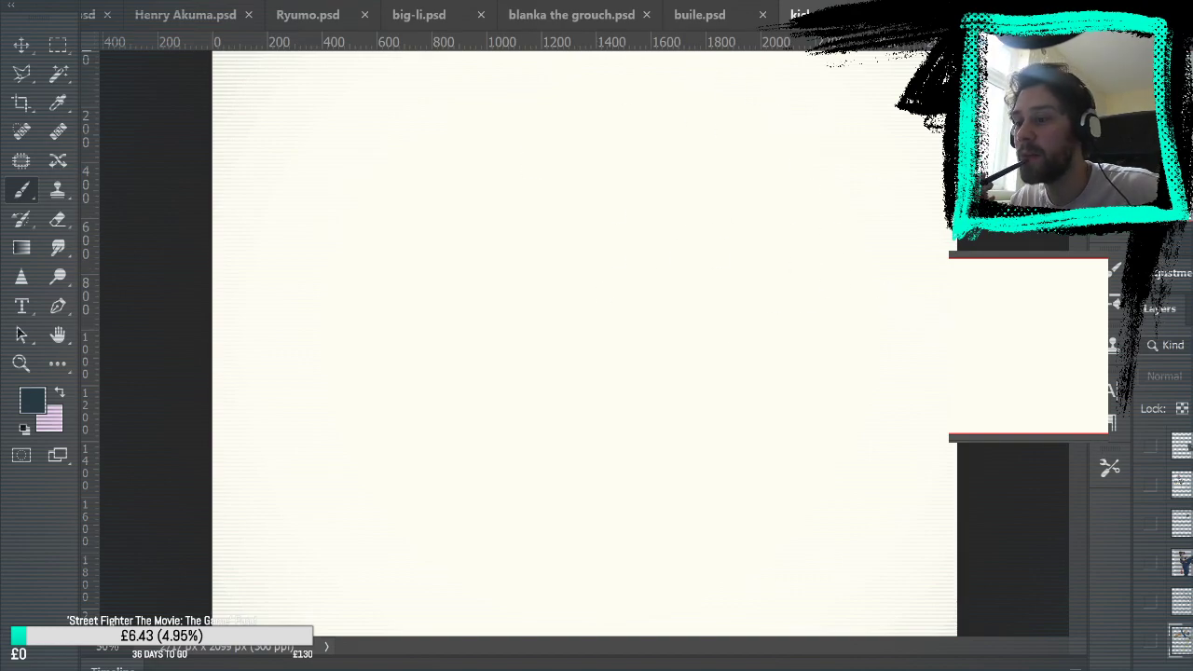
pyautogui.hotkey('ctrl', 'Tab')
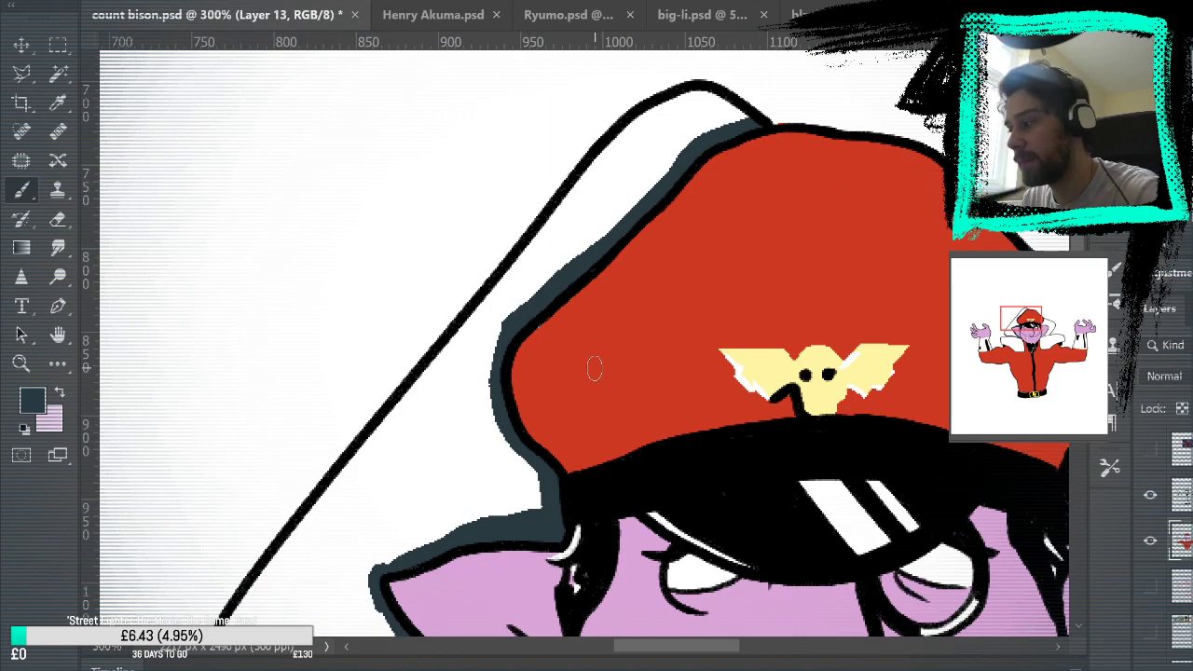
# Complete the dark slate teal edge along the outer left line of the collar and fill that half of the collar.
pyautogui.moveTo(722, 119)
pyautogui.mouseDown()
pyautogui.moveTo(690, 94)
pyautogui.moveTo(585, 178)
pyautogui.moveTo(609, 150)
pyautogui.moveTo(530, 245)
pyautogui.moveTo(764, 113)
pyautogui.mouseUp()
pyautogui.moveTo(746, 58)
pyautogui.mouseDown()
pyautogui.moveTo(476, 401)
pyautogui.moveTo(386, 550)
pyautogui.mouseUp()
pyautogui.press('g')
pyautogui.click(655, 314)
# Brush a dark slate teal border inside the right half of the collar, around the ear, cap and outer edge.
pyautogui.moveTo(656, 314)
pyautogui.mouseDown()
pyautogui.moveTo(581, 500)
pyautogui.moveTo(502, 429)
pyautogui.moveTo(560, 187)
pyautogui.moveTo(932, 541)
pyautogui.moveTo(696, 609)
pyautogui.moveTo(534, 582)
pyautogui.mouseUp()
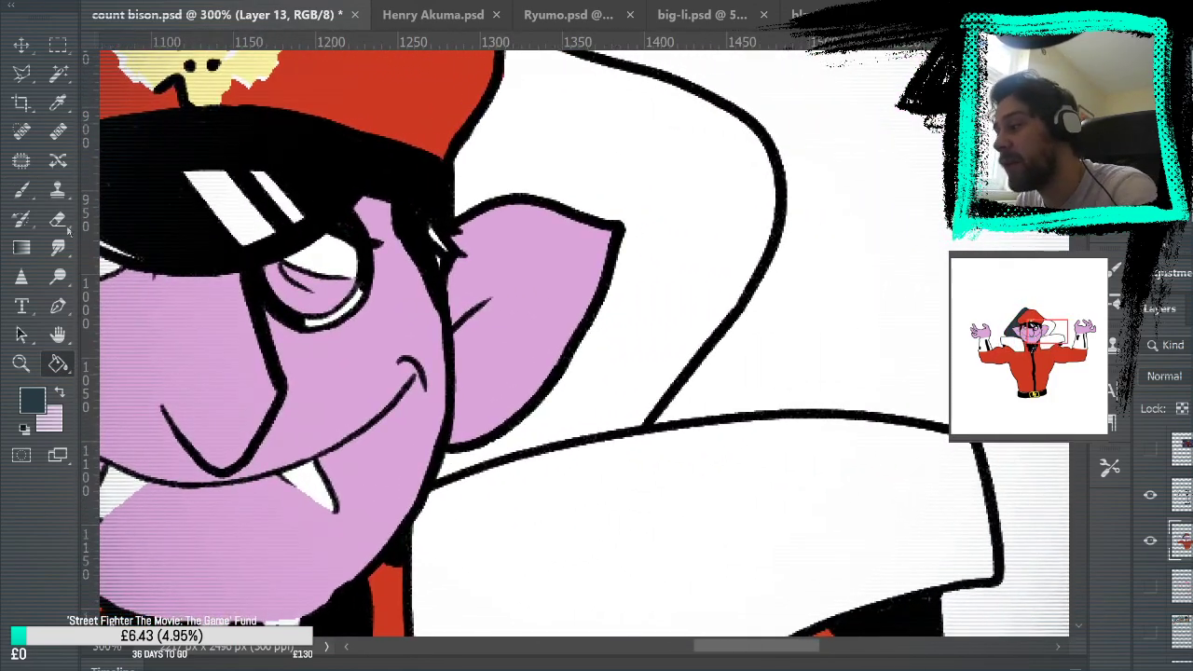
pyautogui.press('b')
pyautogui.moveTo(456, 213)
pyautogui.mouseDown()
pyautogui.moveTo(594, 203)
pyautogui.moveTo(531, 207)
pyautogui.moveTo(534, 195)
pyautogui.moveTo(639, 224)
pyautogui.moveTo(635, 253)
pyautogui.moveTo(624, 217)
pyautogui.moveTo(617, 278)
pyautogui.moveTo(560, 387)
pyautogui.moveTo(522, 431)
pyautogui.moveTo(433, 481)
pyautogui.moveTo(536, 428)
pyautogui.moveTo(542, 450)
pyautogui.moveTo(636, 426)
pyautogui.mouseUp()
pyautogui.hotkey('ctrl', 'z')
pyautogui.moveTo(495, 457)
pyautogui.mouseDown()
pyautogui.moveTo(650, 411)
pyautogui.moveTo(644, 423)
pyautogui.moveTo(755, 246)
pyautogui.moveTo(768, 207)
pyautogui.moveTo(750, 145)
pyautogui.mouseUp()
pyautogui.moveTo(679, 166); pyautogui.dragTo(701, 239)
pyautogui.moveTo(515, 82)
pyautogui.mouseDown()
pyautogui.moveTo(560, 123)
pyautogui.moveTo(722, 179)
pyautogui.moveTo(772, 213)
pyautogui.mouseUp()
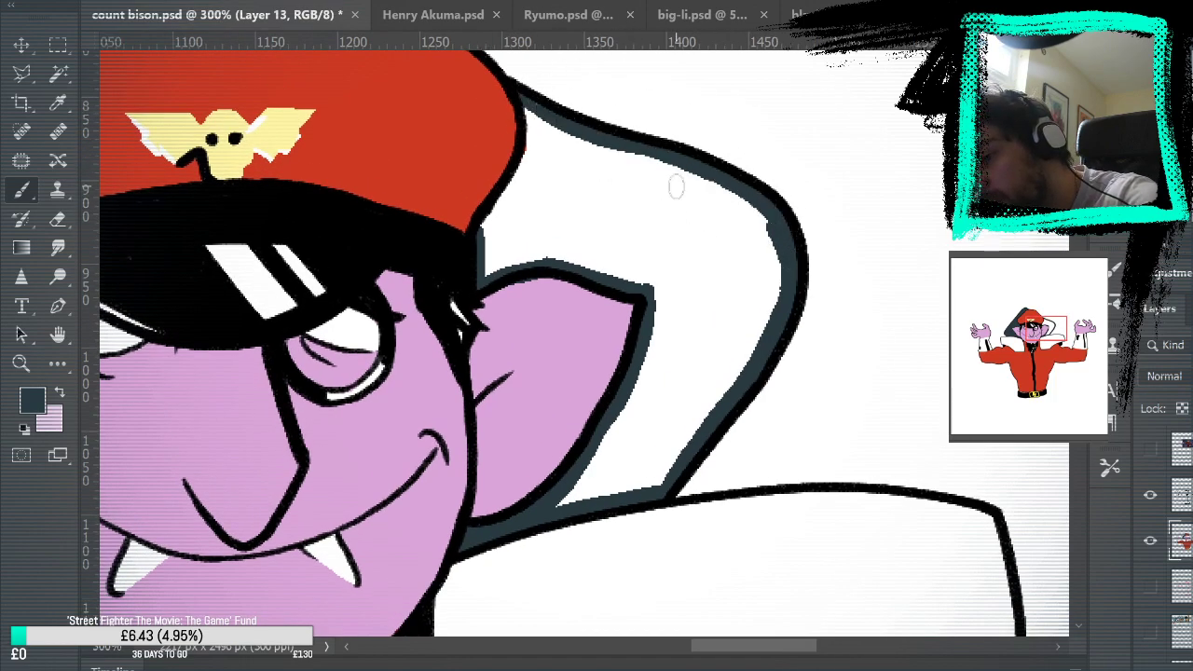
pyautogui.moveTo(529, 94)
pyautogui.mouseDown()
pyautogui.moveTo(520, 182)
pyautogui.moveTo(488, 224)
pyautogui.moveTo(531, 93)
pyautogui.mouseUp()
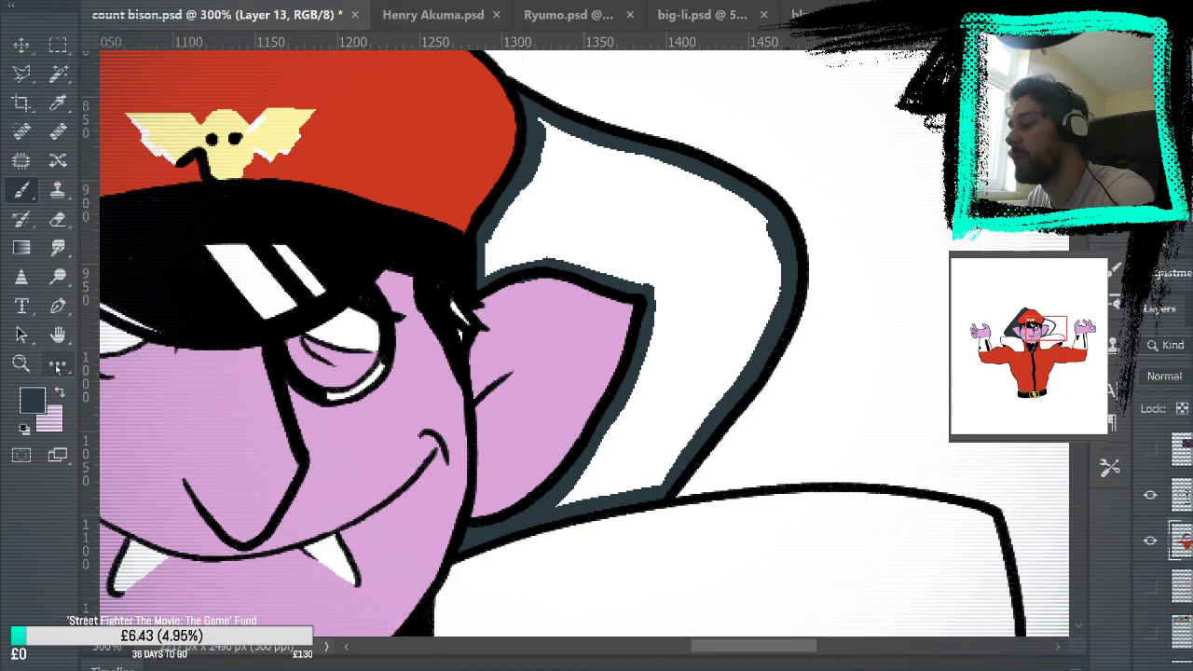
# Fill the bordered right half of the cape collar with dark slate teal.
pyautogui.click(57, 364)
pyautogui.click(676, 253)
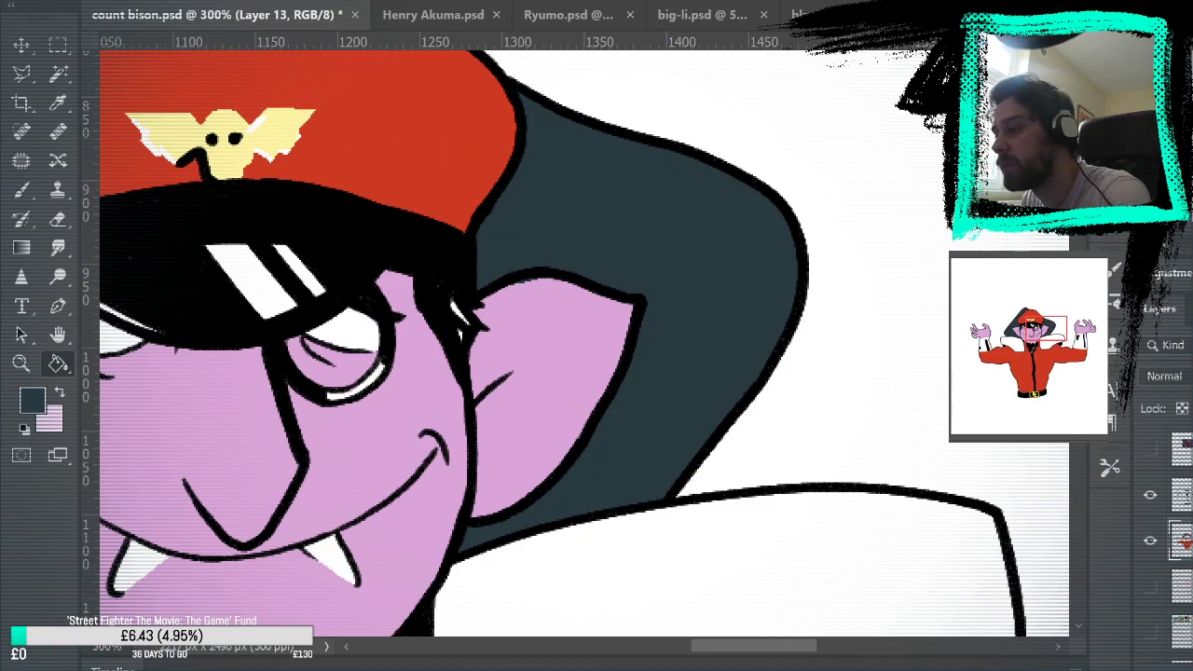
pyautogui.hotkey('ctrl', '0')
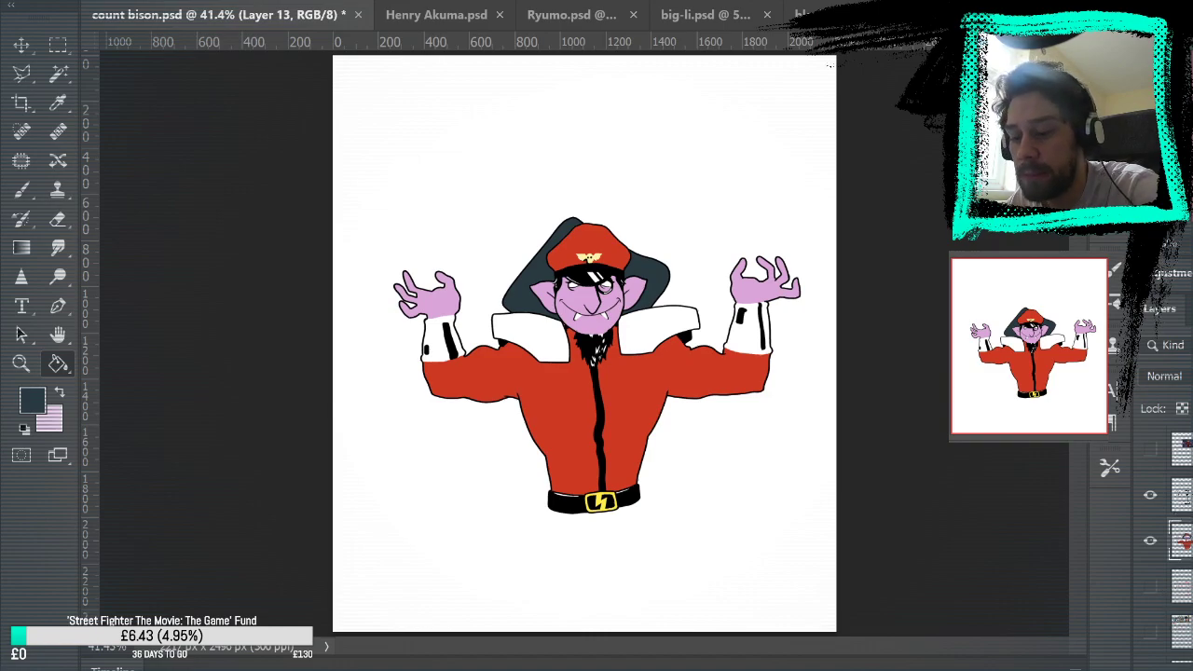
# Sample a light grey from the white helmet in the Tatsunoko vs. Capcom reference image, showing the reference only for the sampling.
pyautogui.click(1151, 635)
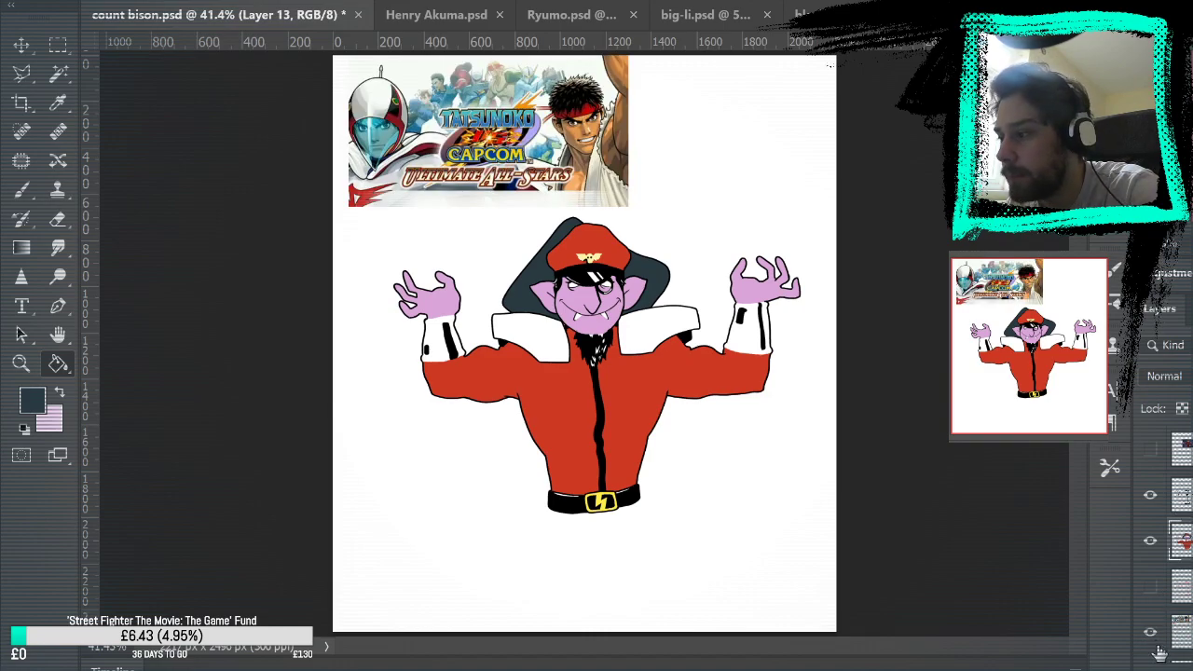
pyautogui.press('b')
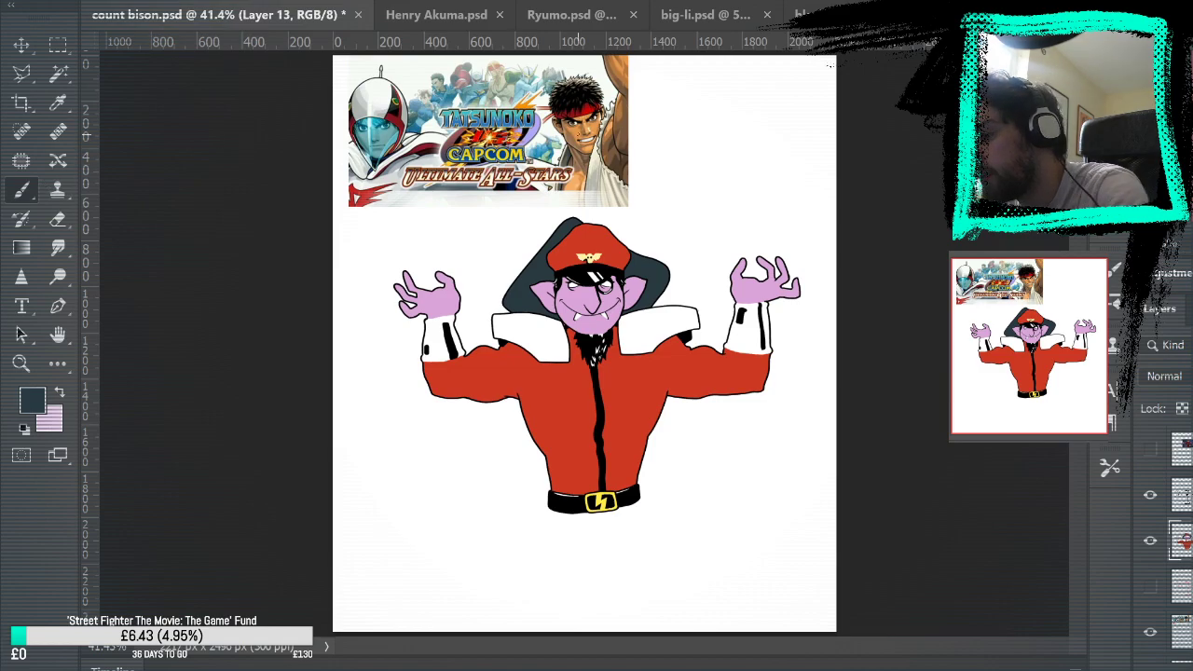
pyautogui.keyDown('alt'); pyautogui.click(373, 104); pyautogui.keyUp('alt')
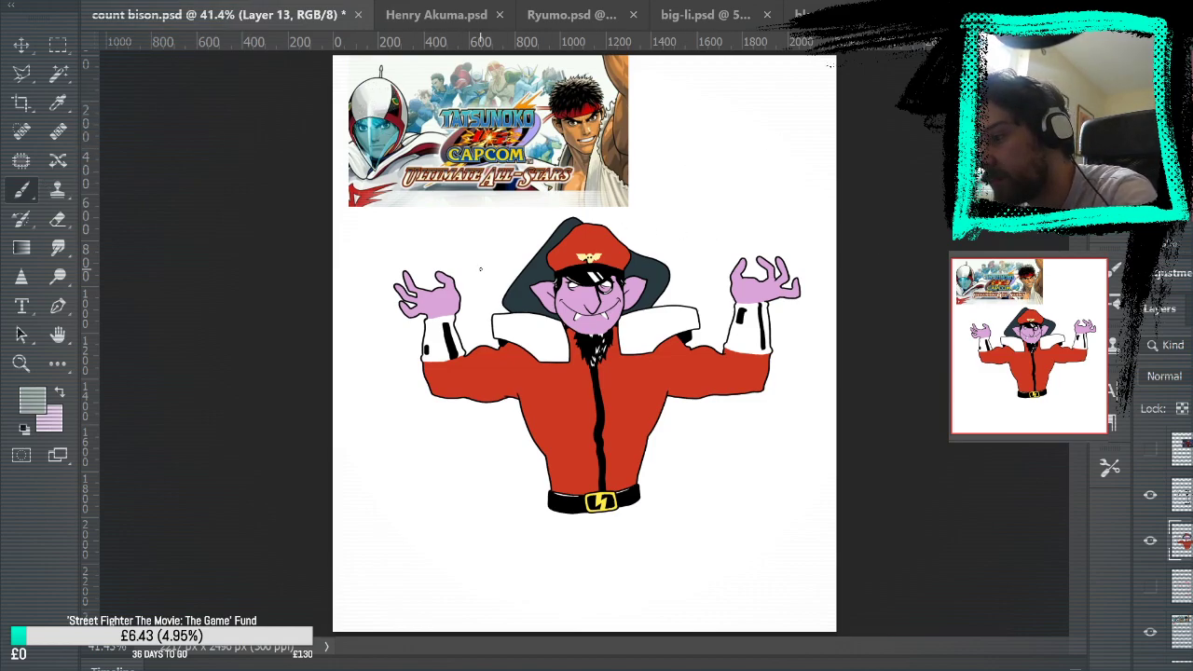
pyautogui.keyDown('alt'); pyautogui.click(371, 90); pyautogui.keyUp('alt')
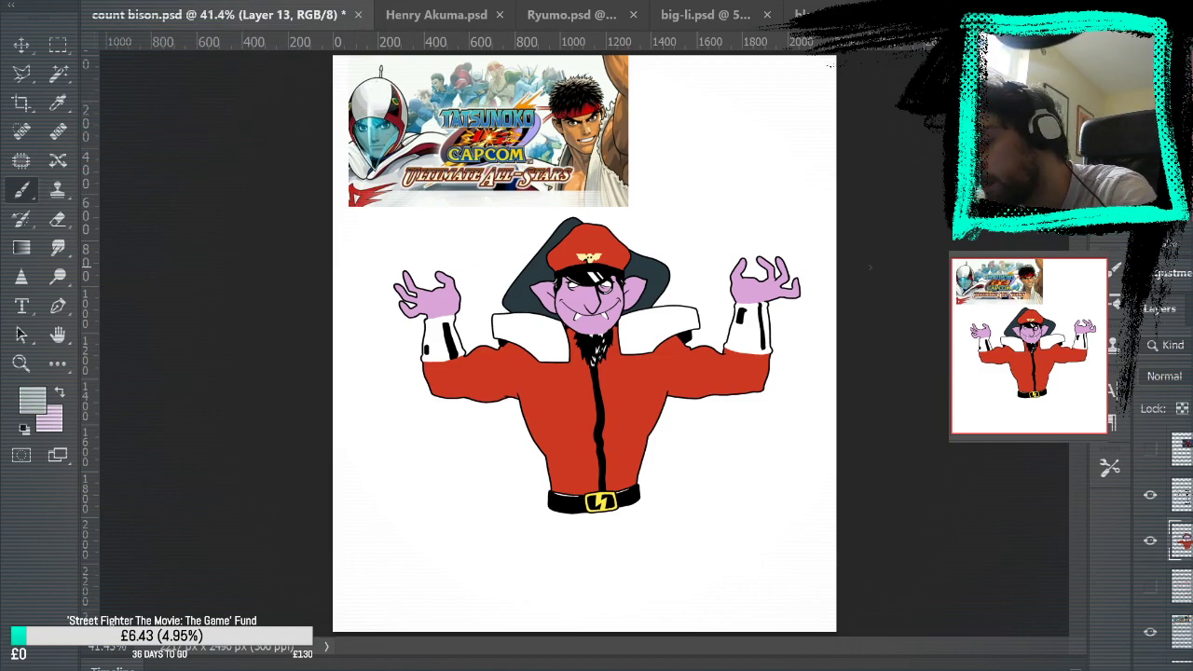
pyautogui.click(1150, 632)
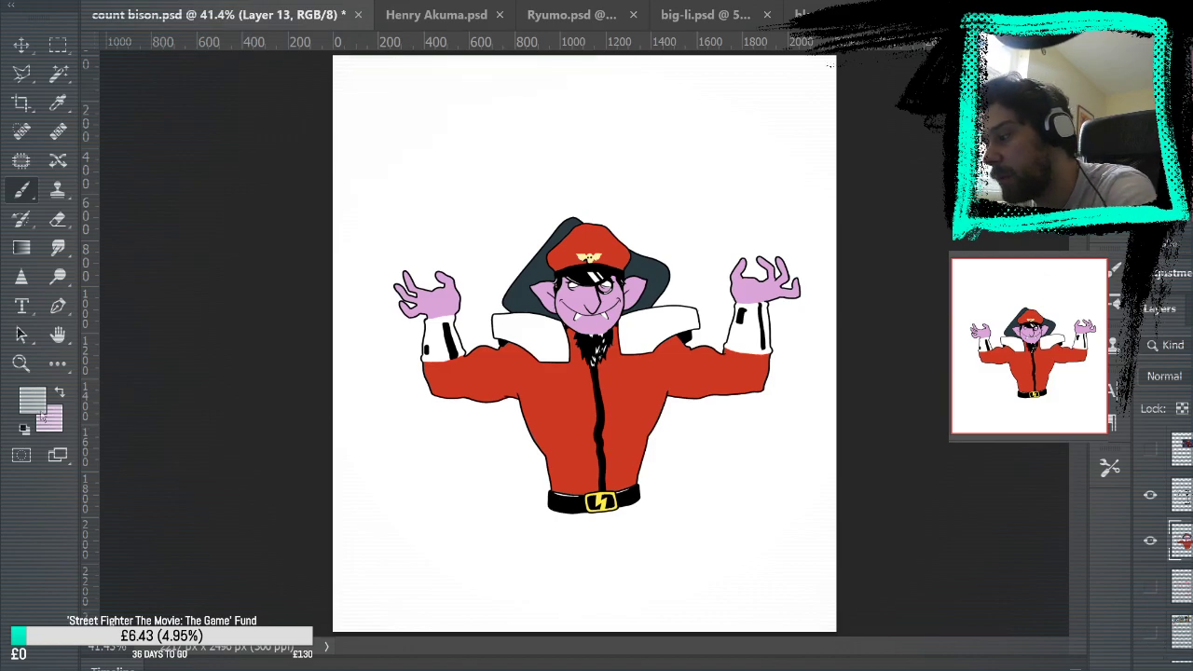
# Show the pink sketch layer and brush grey shadow lines along the inner crease and lower fold of the right shoulder pad.
pyautogui.click(20, 363)
pyautogui.click(695, 334)
pyautogui.click(694, 333)
pyautogui.click(694, 334)
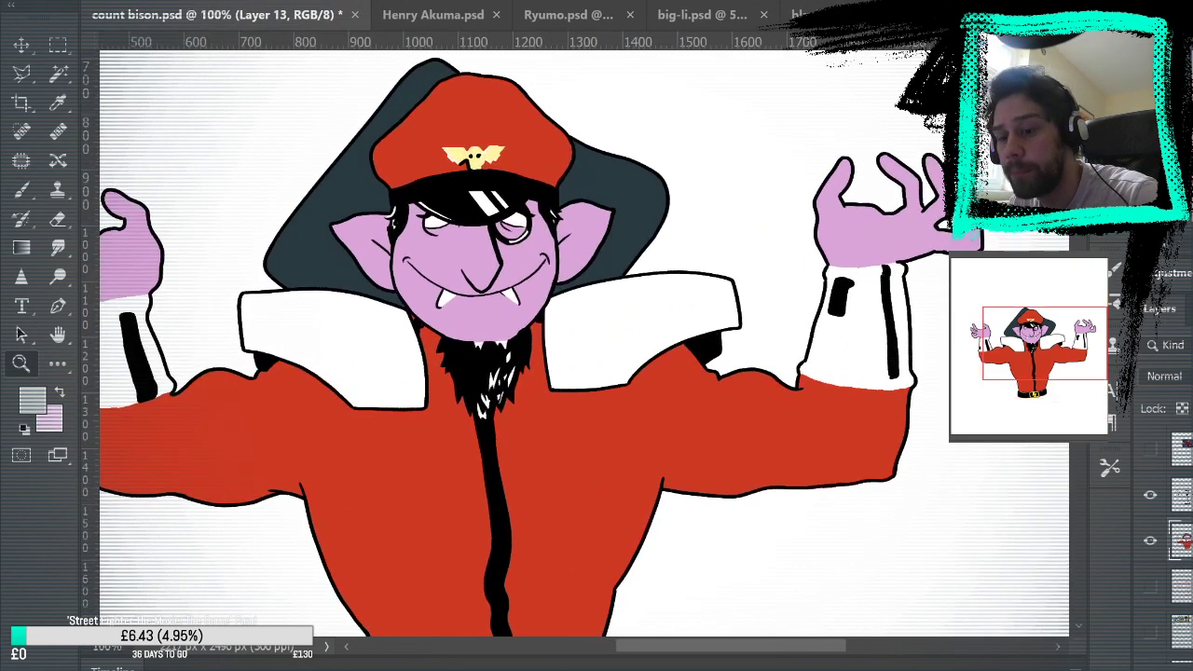
pyautogui.click(1150, 585)
pyautogui.click(550, 358)
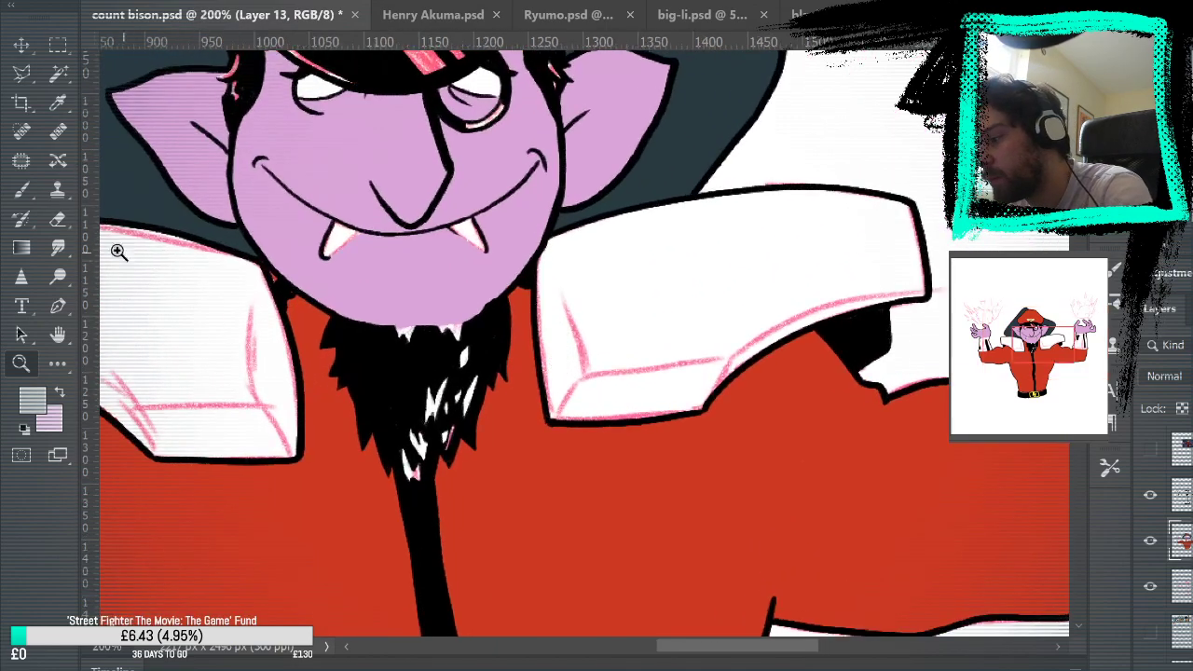
pyautogui.press('b')
pyautogui.moveTo(743, 311)
pyautogui.mouseDown()
pyautogui.moveTo(966, 490)
pyautogui.moveTo(900, 495)
pyautogui.mouseUp()
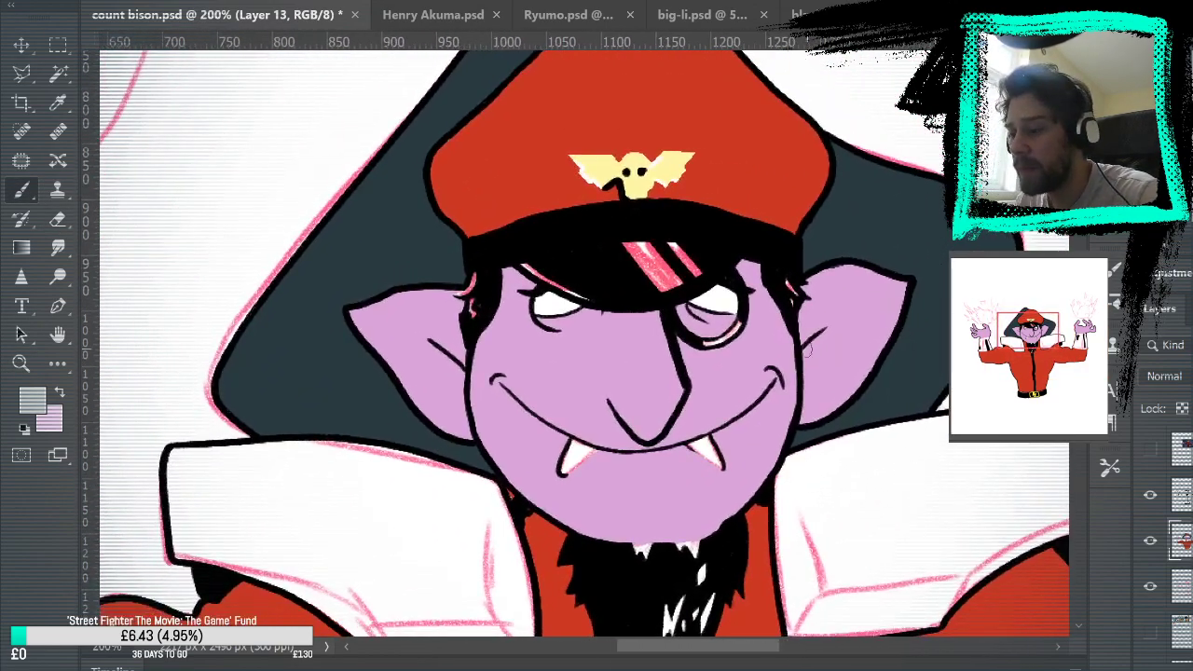
pyautogui.moveTo(841, 425); pyautogui.dragTo(860, 348)
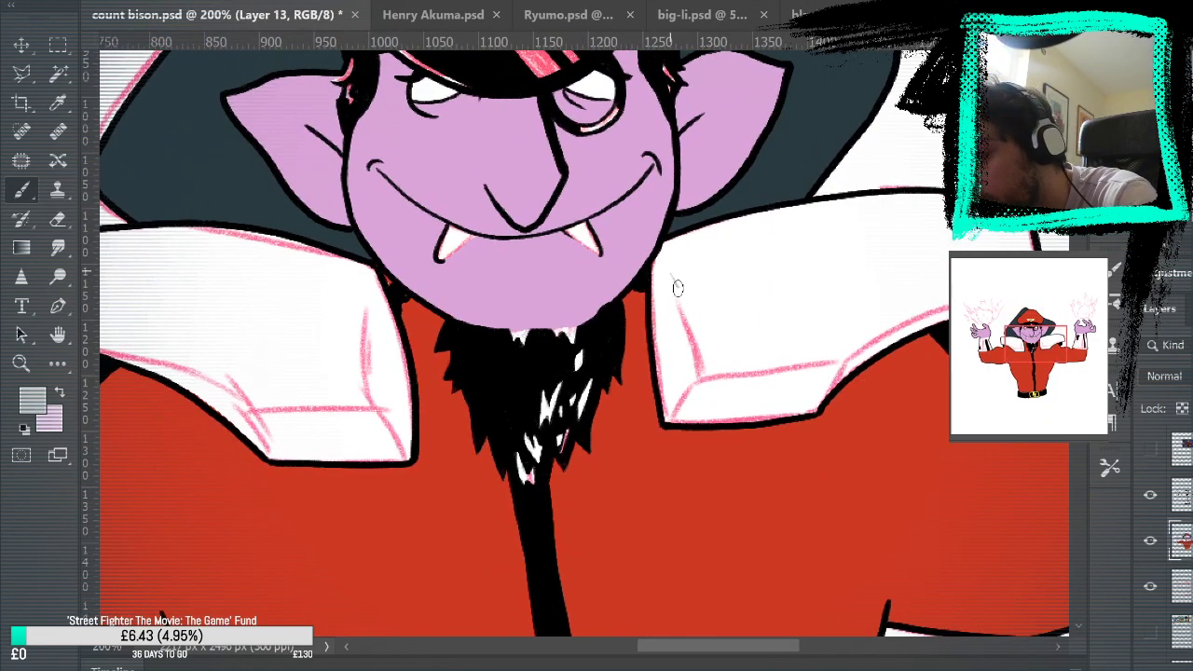
pyautogui.moveTo(669, 273); pyautogui.dragTo(701, 371)
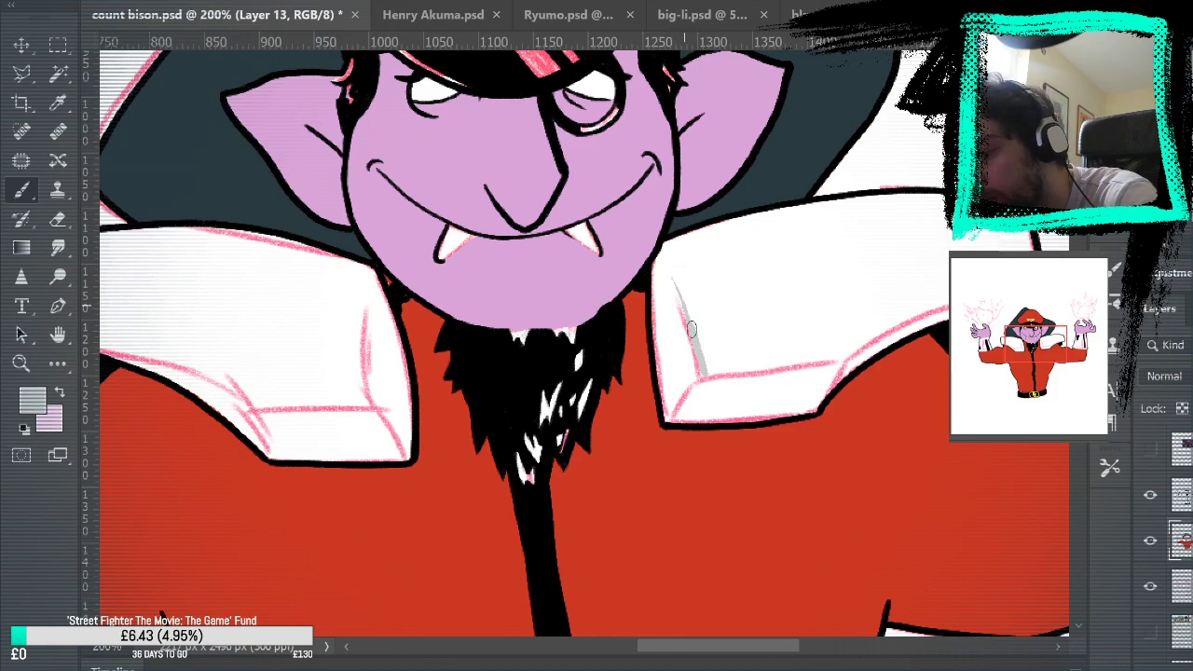
pyautogui.moveTo(697, 324); pyautogui.dragTo(757, 367)
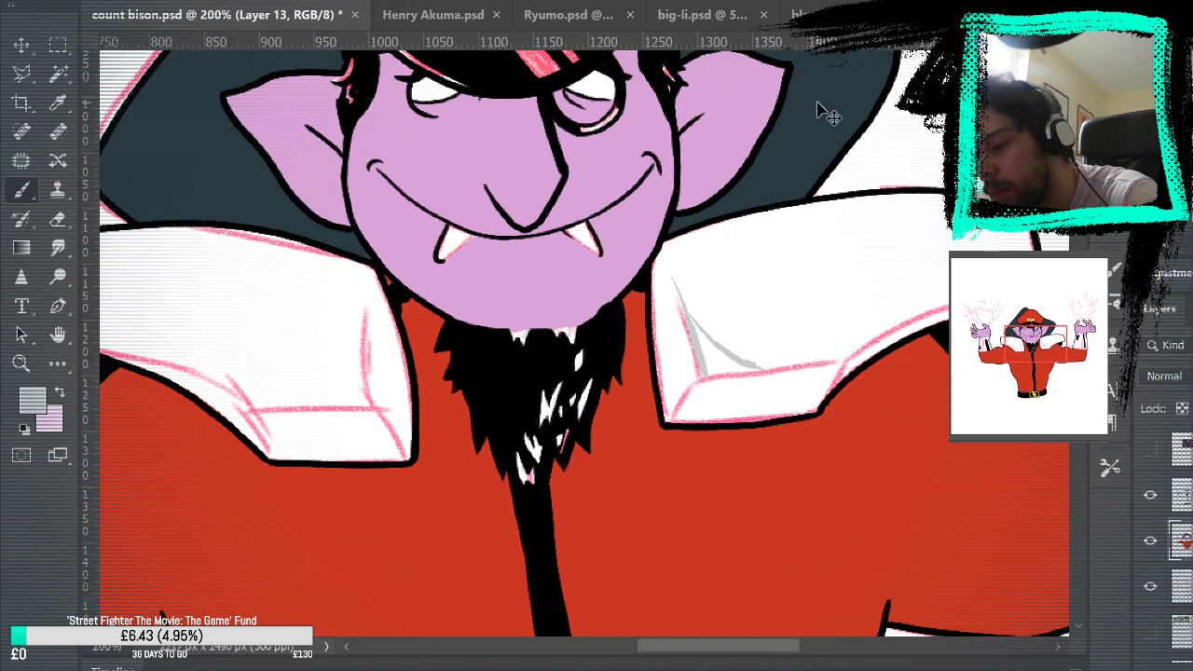
pyautogui.moveTo(709, 374); pyautogui.dragTo(790, 363)
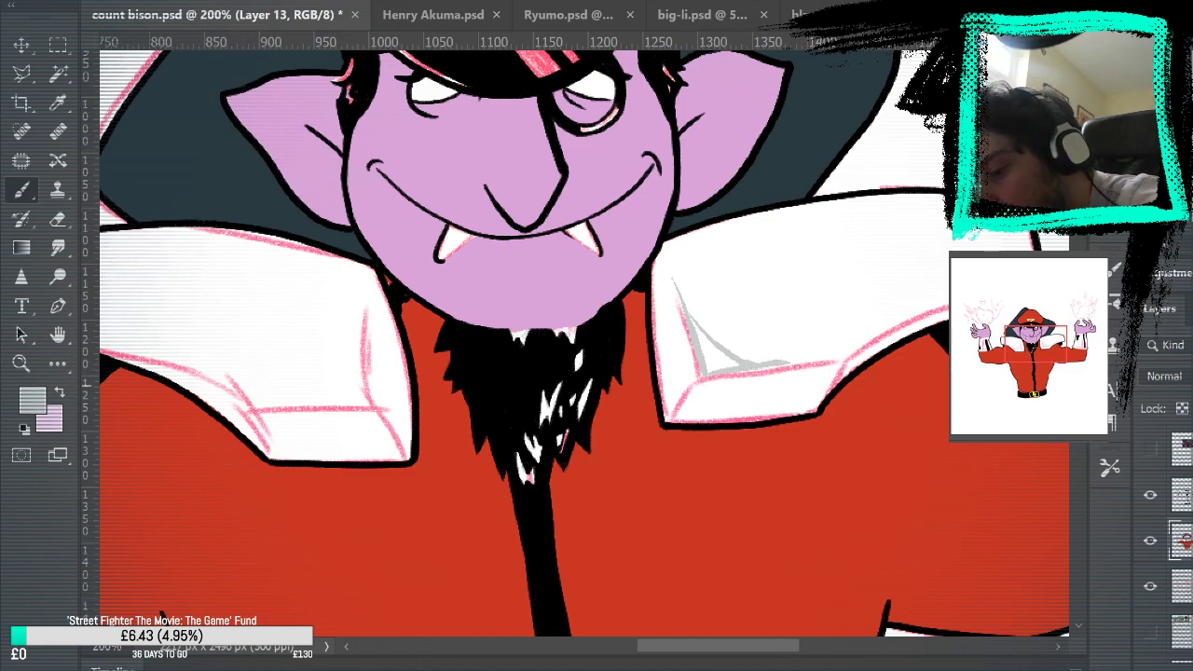
# Hide the sketch layer, complete the lower grey line of the right pad's fold and clean up its corner with the Eraser.
pyautogui.click(1150, 585)
pyautogui.moveTo(701, 378); pyautogui.dragTo(813, 368)
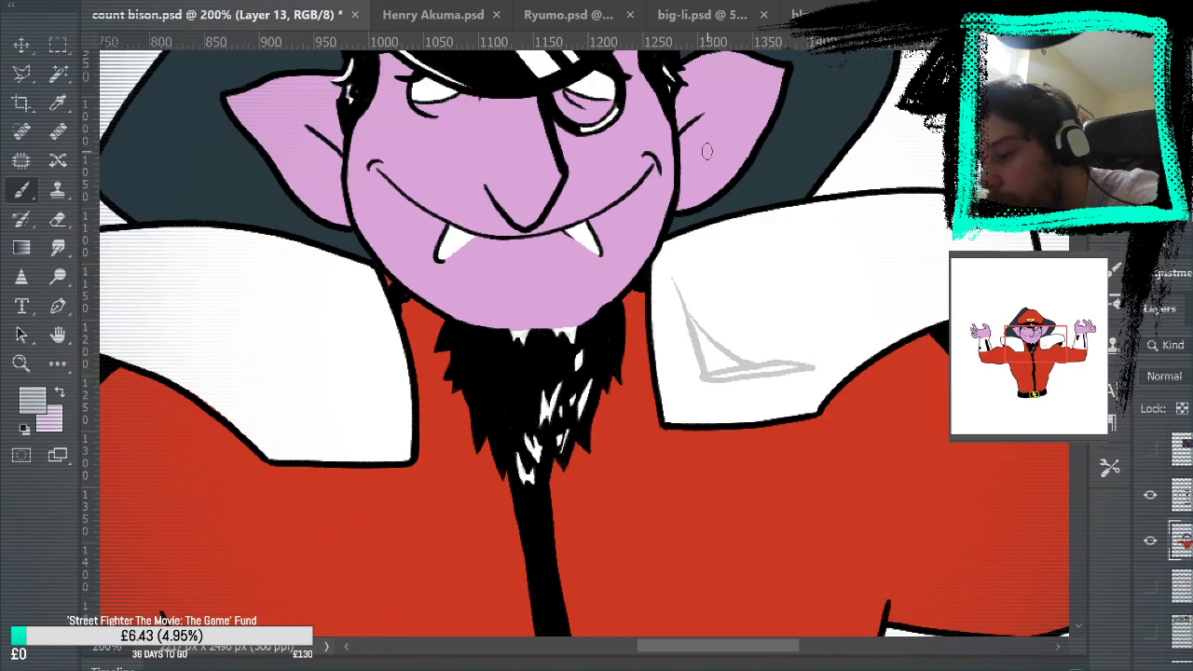
pyautogui.moveTo(737, 370); pyautogui.dragTo(796, 365)
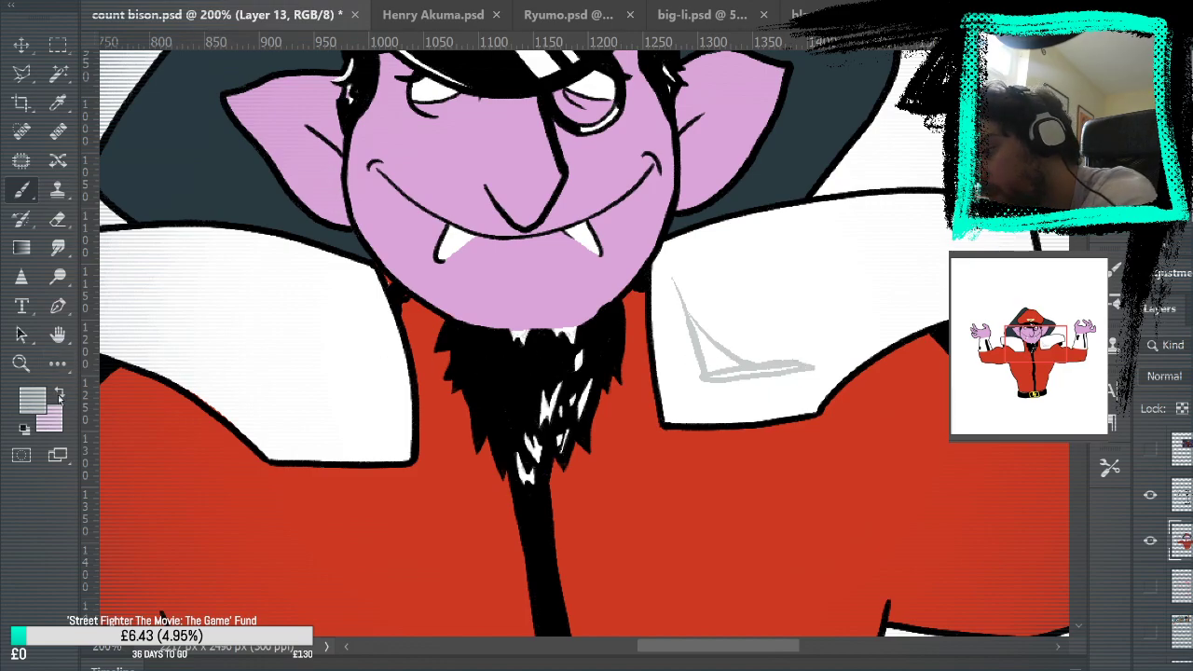
pyautogui.click(58, 219)
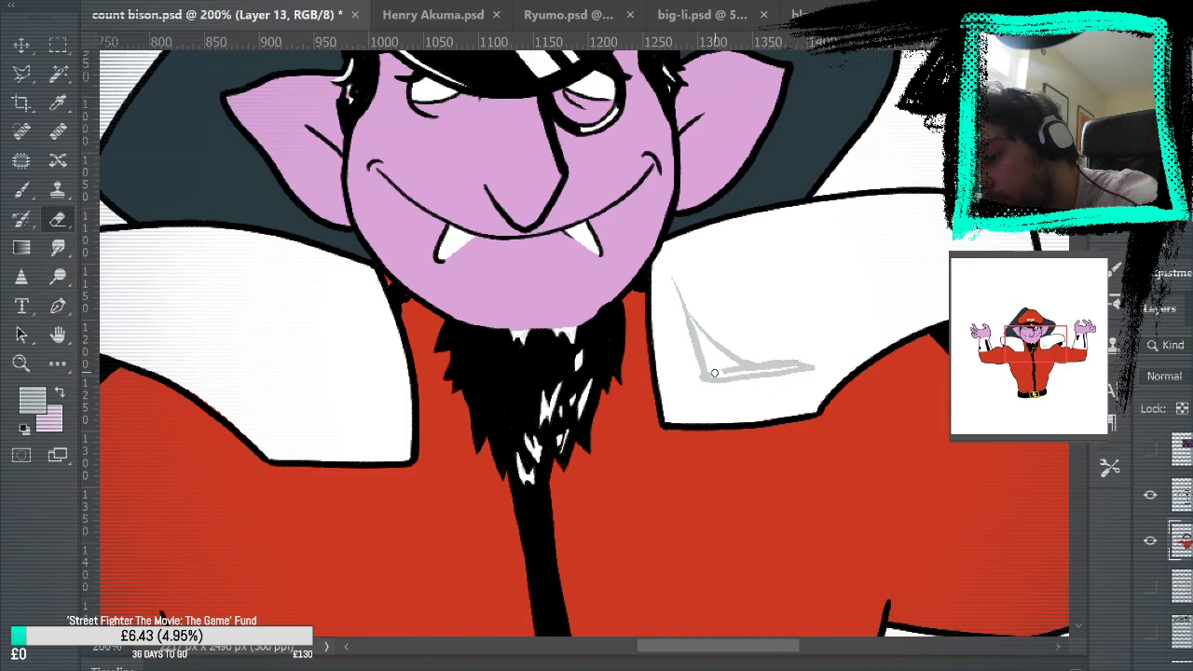
pyautogui.moveTo(722, 371); pyautogui.dragTo(712, 373)
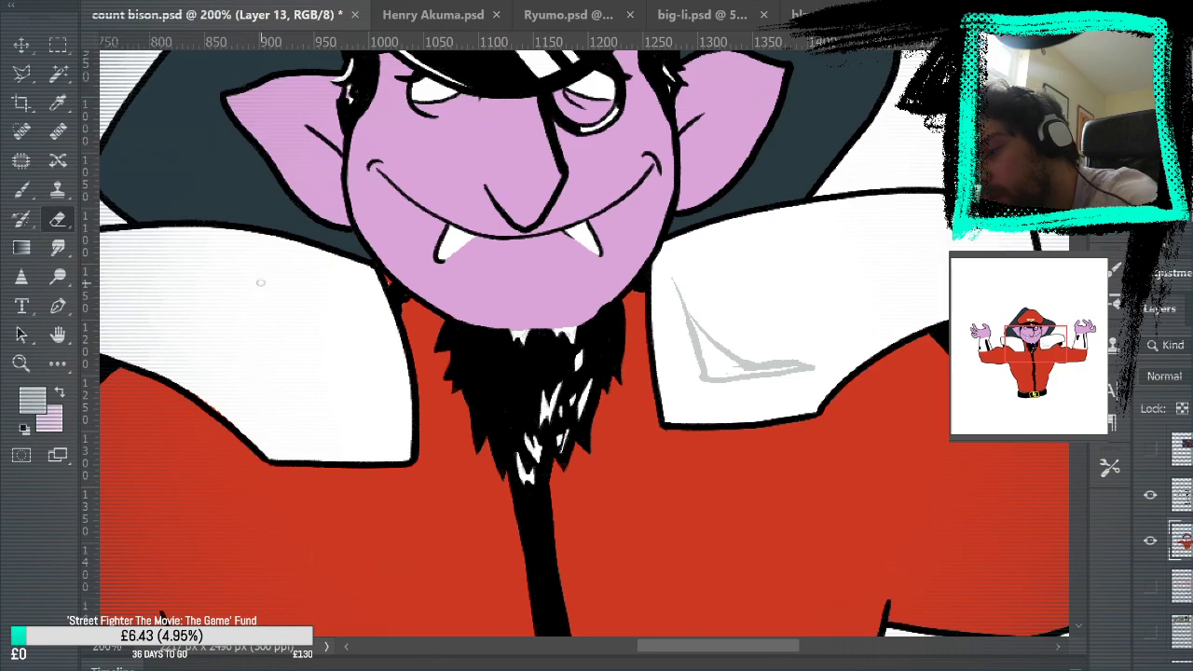
# Fill in the grey corner shadow on the right shoulder pad and reshape its upper tip into a smooth curved taper.
pyautogui.press('b')
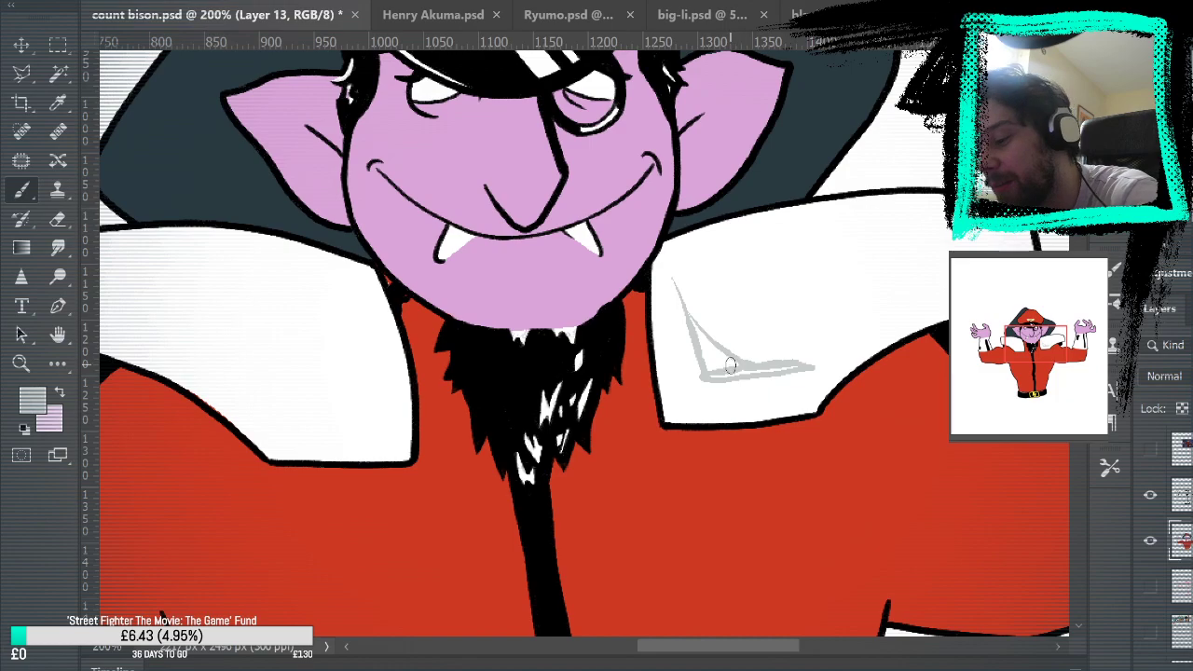
pyautogui.moveTo(693, 325)
pyautogui.mouseDown()
pyautogui.moveTo(714, 361)
pyautogui.moveTo(669, 272)
pyautogui.mouseUp()
pyautogui.press('e')
pyautogui.moveTo(719, 337); pyautogui.dragTo(669, 268)
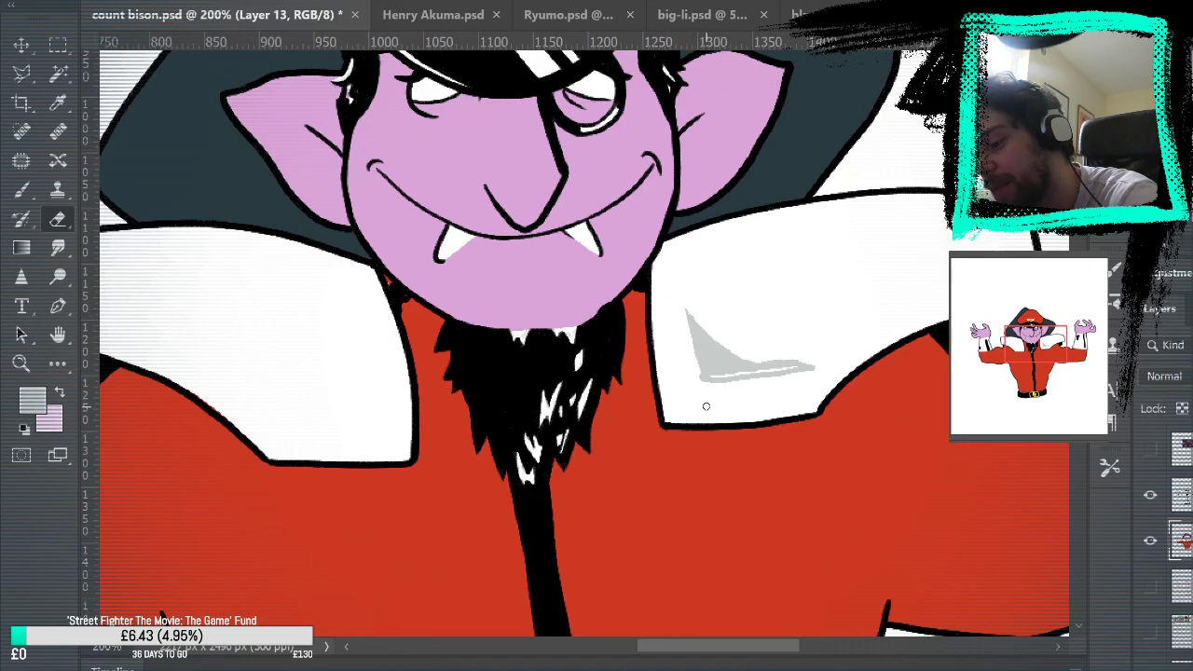
pyautogui.press('b')
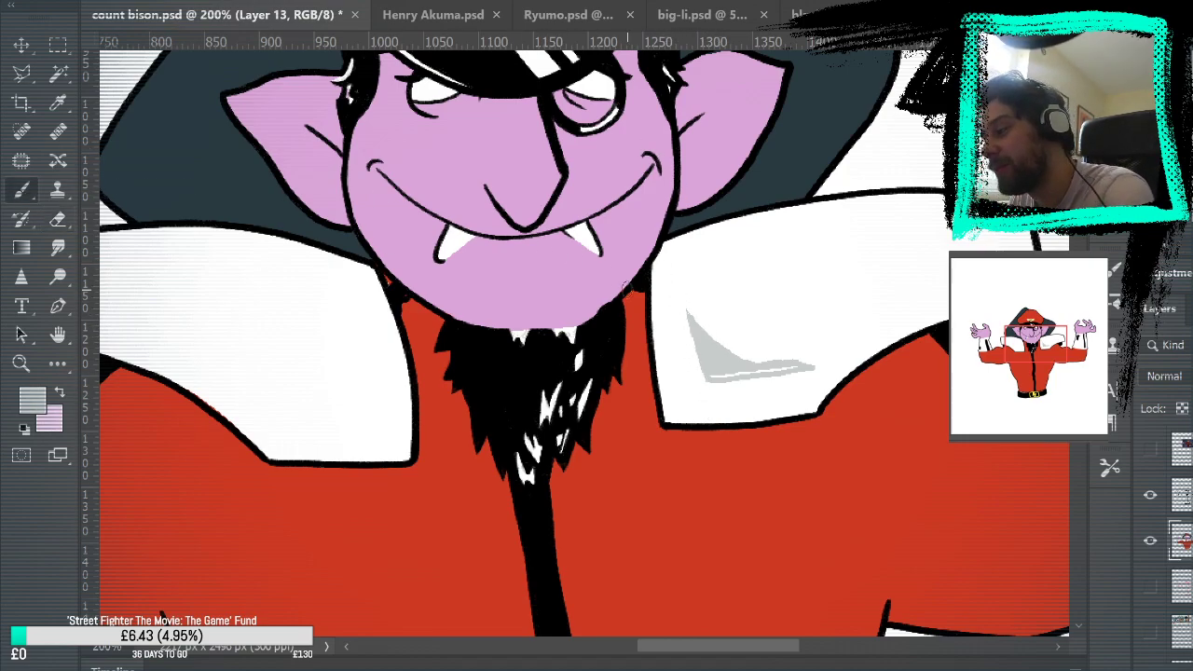
pyautogui.moveTo(703, 366)
pyautogui.mouseDown()
pyautogui.moveTo(679, 288)
pyautogui.moveTo(706, 381)
pyautogui.mouseUp()
pyautogui.hotkey('ctrl', 'z')
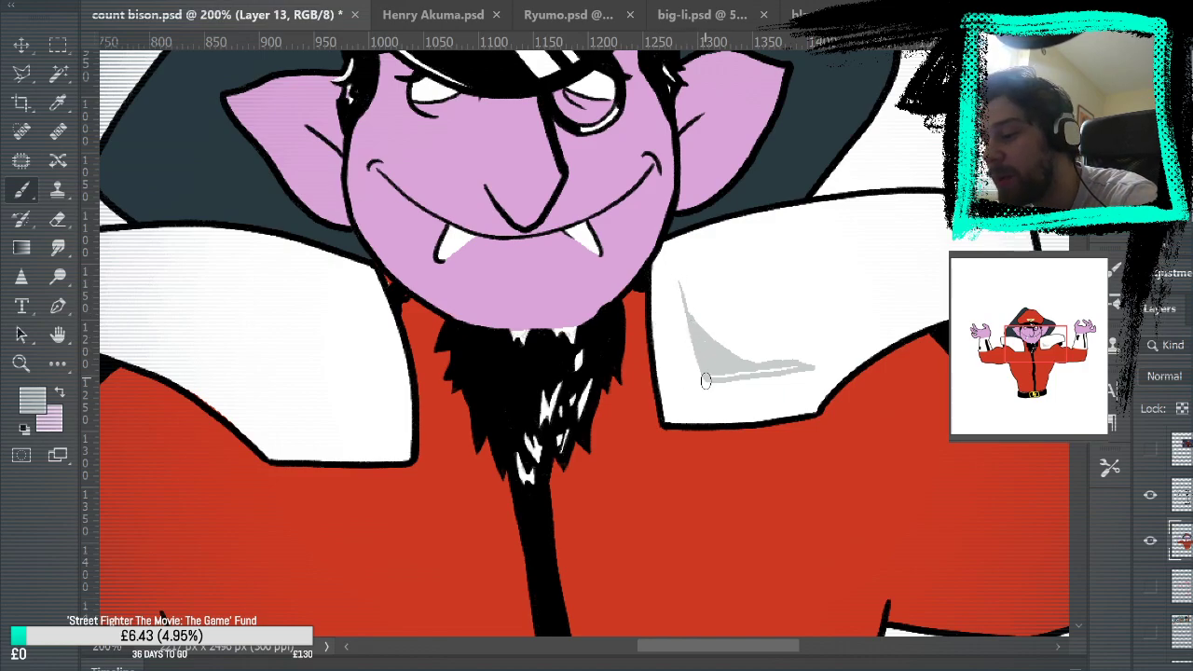
pyautogui.moveTo(708, 321)
pyautogui.mouseDown()
pyautogui.moveTo(681, 294)
pyautogui.moveTo(690, 315)
pyautogui.moveTo(772, 369)
pyautogui.moveTo(760, 363)
pyautogui.mouseUp()
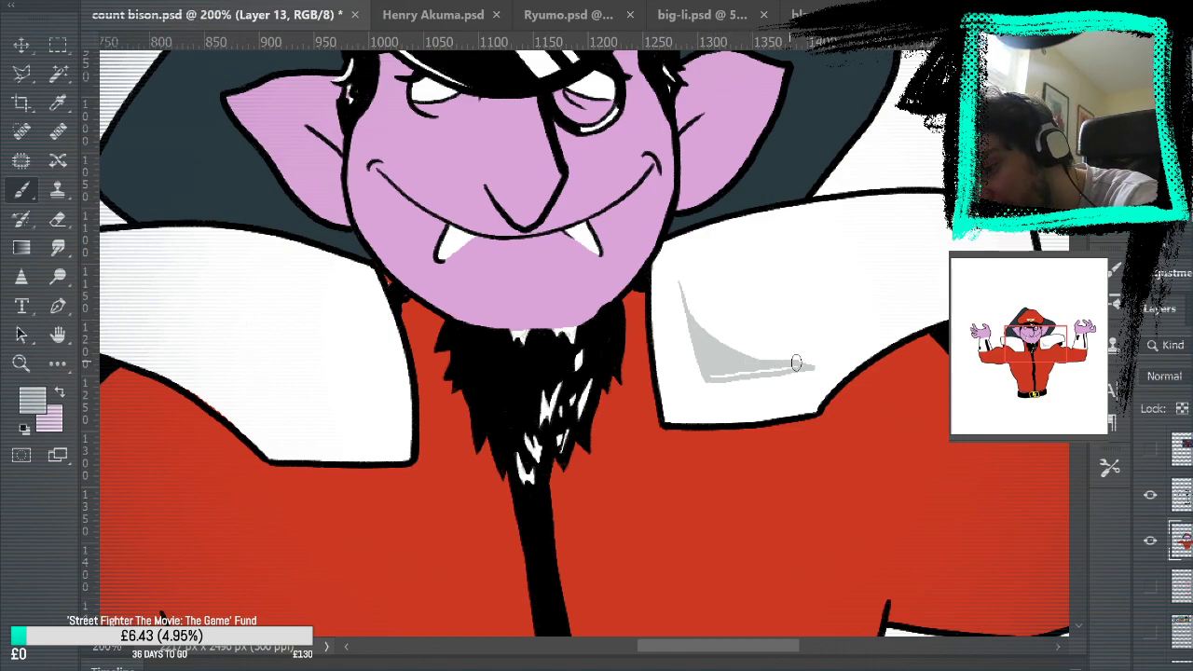
# Show the sketch layer again and extend the grey shadow along the right shoulder pad's lower edge towards its outer end.
pyautogui.click(1150, 586)
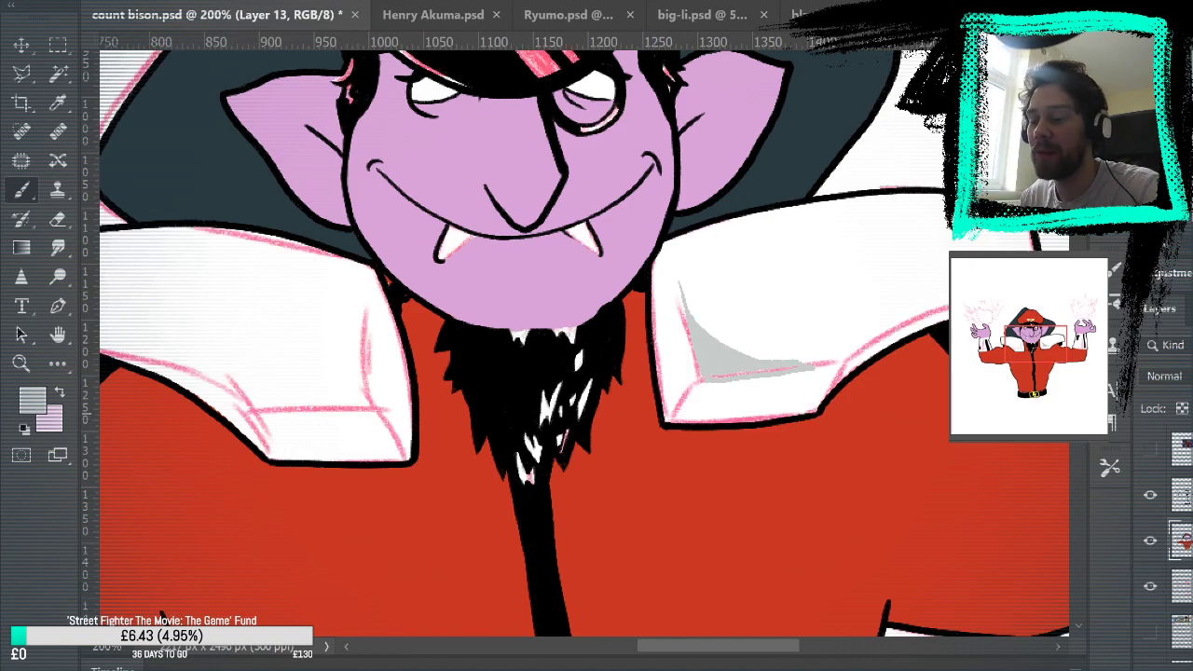
pyautogui.moveTo(805, 383)
pyautogui.mouseDown()
pyautogui.moveTo(798, 364)
pyautogui.moveTo(825, 369)
pyautogui.moveTo(790, 364)
pyautogui.moveTo(860, 354)
pyautogui.moveTo(855, 364)
pyautogui.mouseUp()
pyautogui.moveTo(902, 328)
pyautogui.mouseDown()
pyautogui.moveTo(849, 367)
pyautogui.moveTo(934, 317)
pyautogui.moveTo(895, 330)
pyautogui.moveTo(942, 317)
pyautogui.mouseUp()
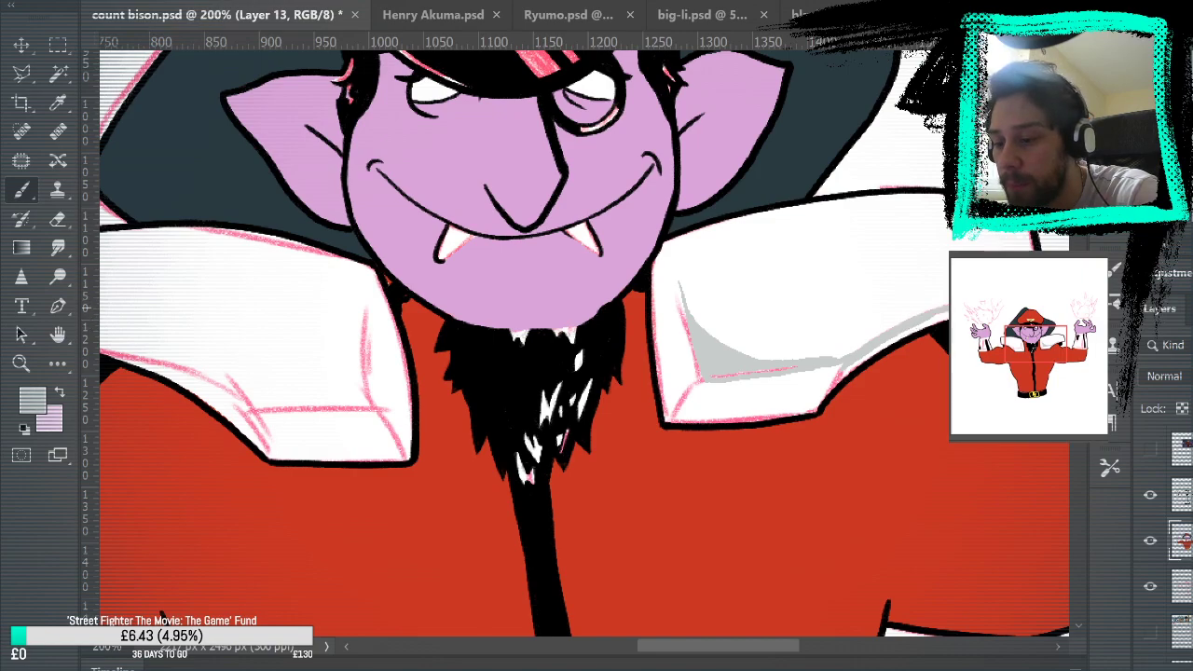
pyautogui.moveTo(937, 322); pyautogui.dragTo(834, 388)
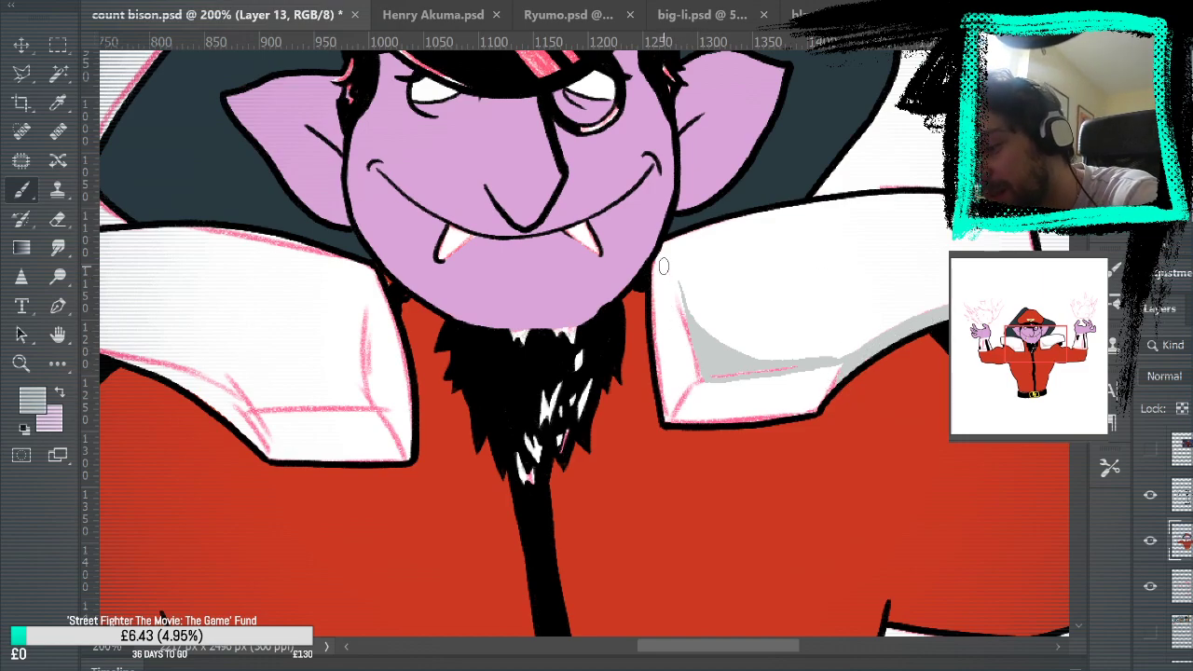
# Outline the inner and bottom faces of the right shoulder pad in grey and fill the enclosed areas with the same grey.
pyautogui.moveTo(656, 246); pyautogui.dragTo(699, 394)
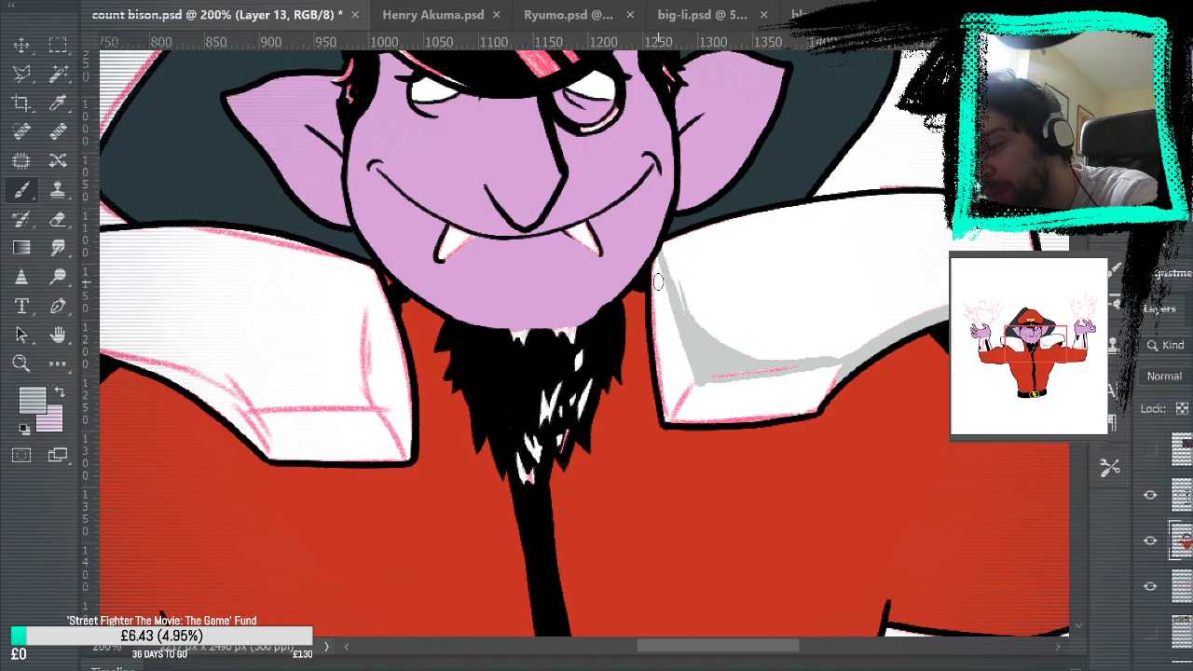
pyautogui.moveTo(657, 263); pyautogui.dragTo(670, 421)
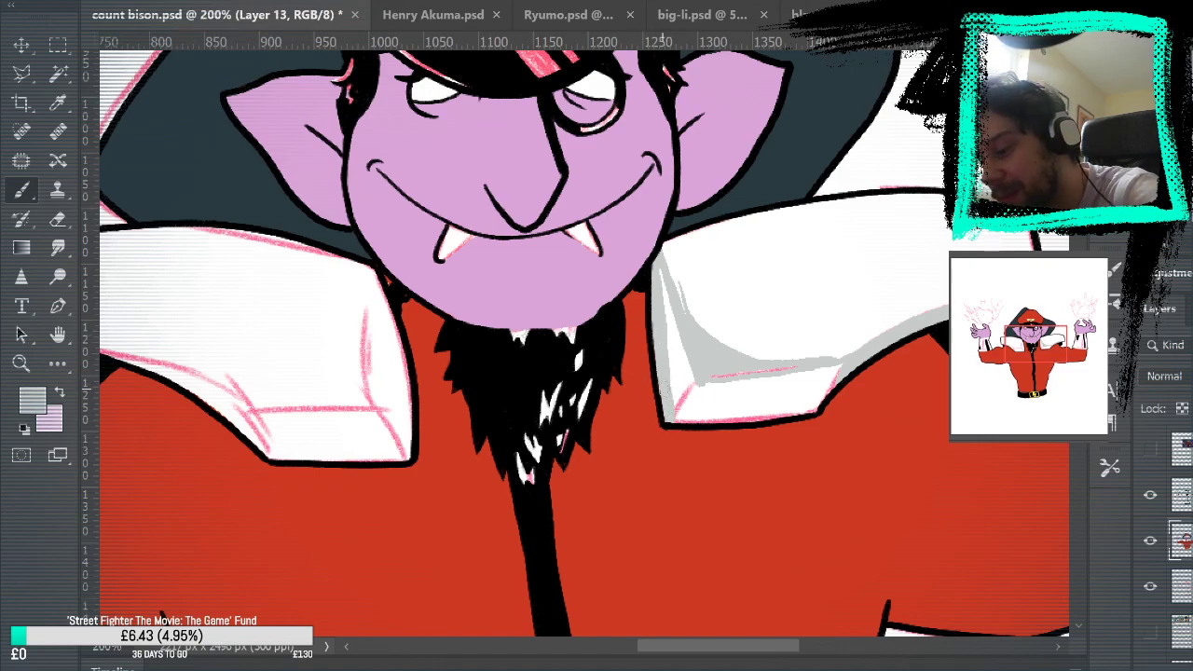
pyautogui.moveTo(670, 424)
pyautogui.mouseDown()
pyautogui.moveTo(816, 410)
pyautogui.moveTo(863, 356)
pyautogui.mouseUp()
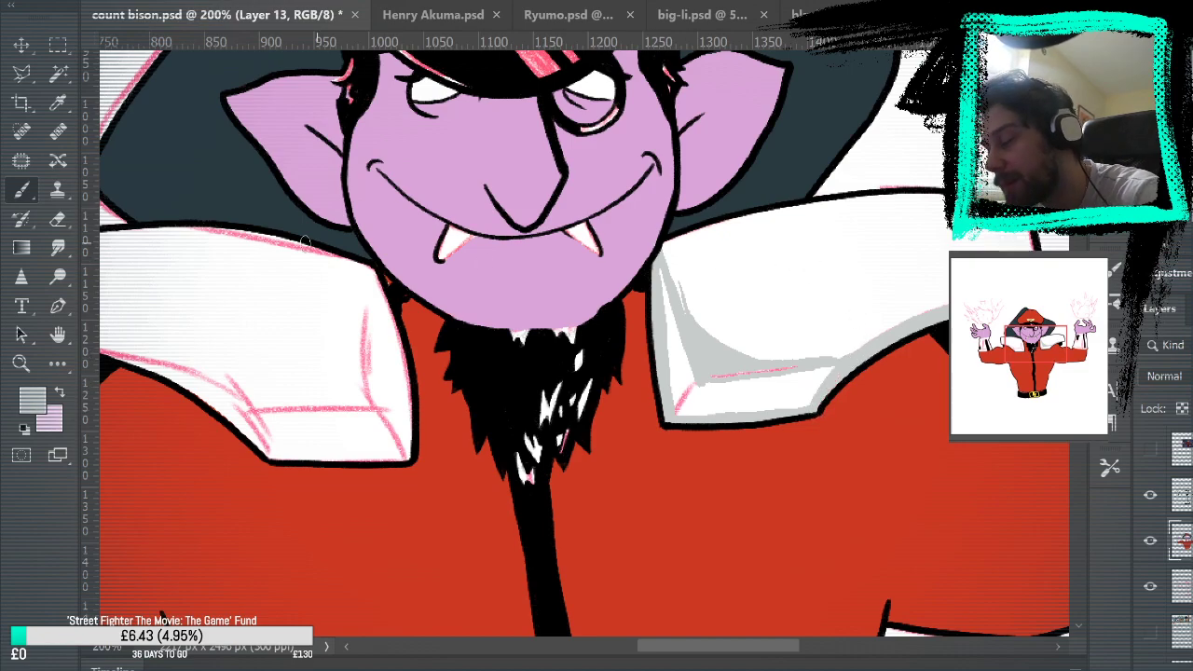
pyautogui.click(57, 364)
pyautogui.click(800, 345)
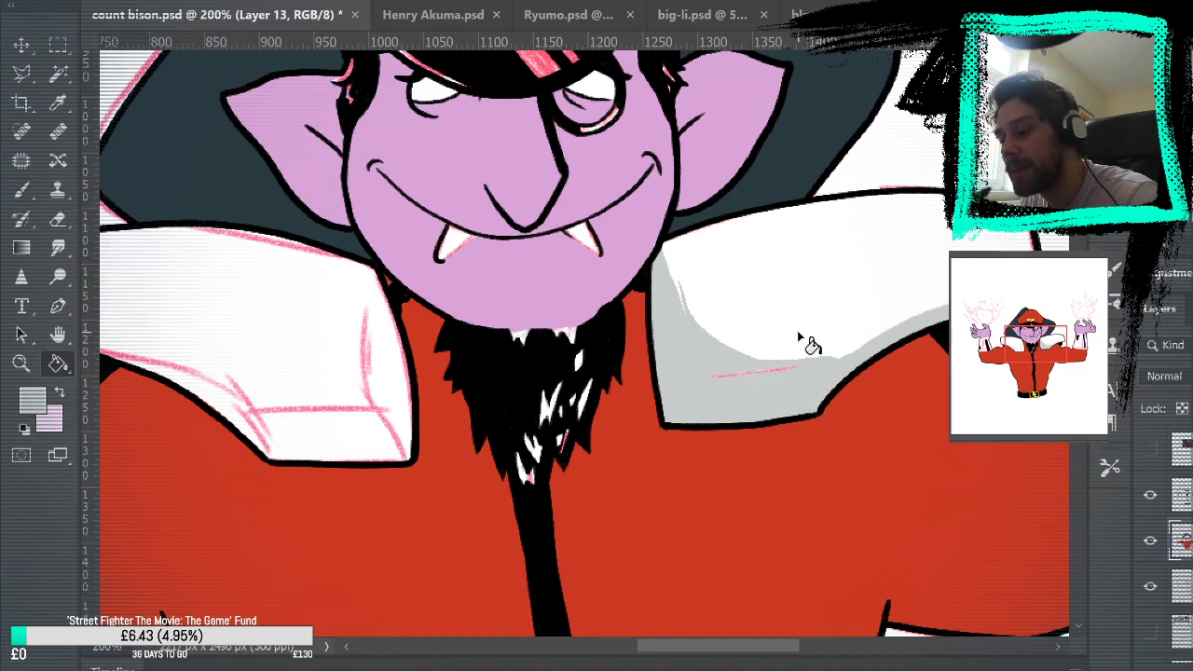
# Set the paint colour to white and brush thin highlight lines along the folded corner of the right shoulder pad.
pyautogui.click(22, 191)
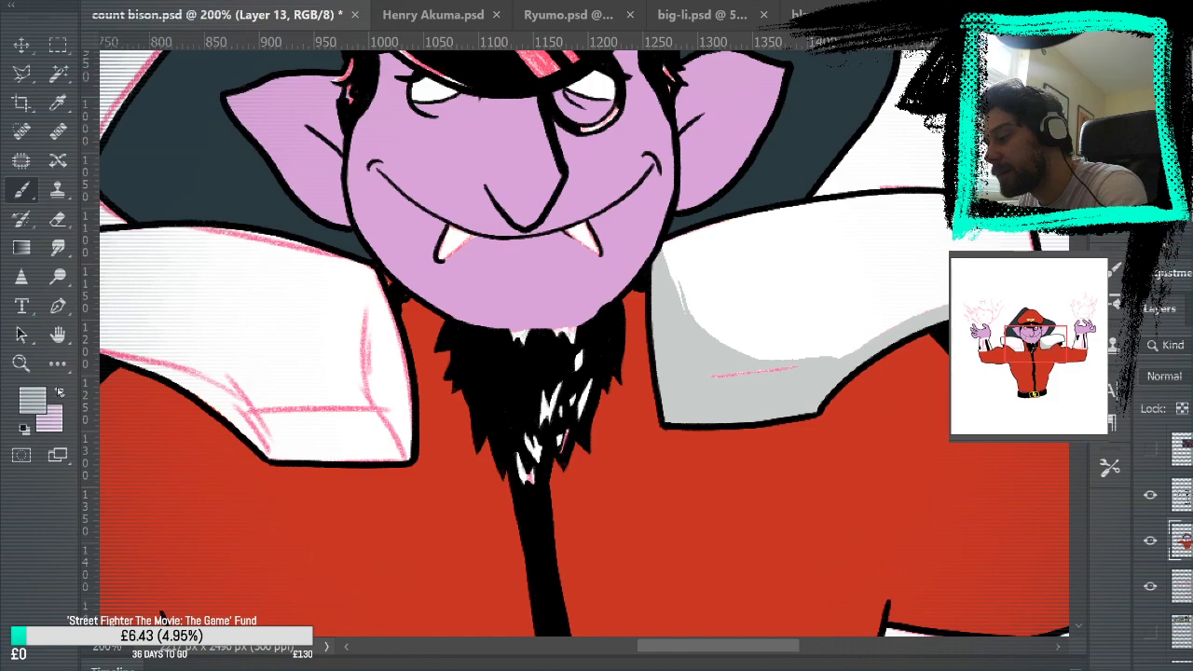
pyautogui.click(59, 392)
pyautogui.click(35, 407)
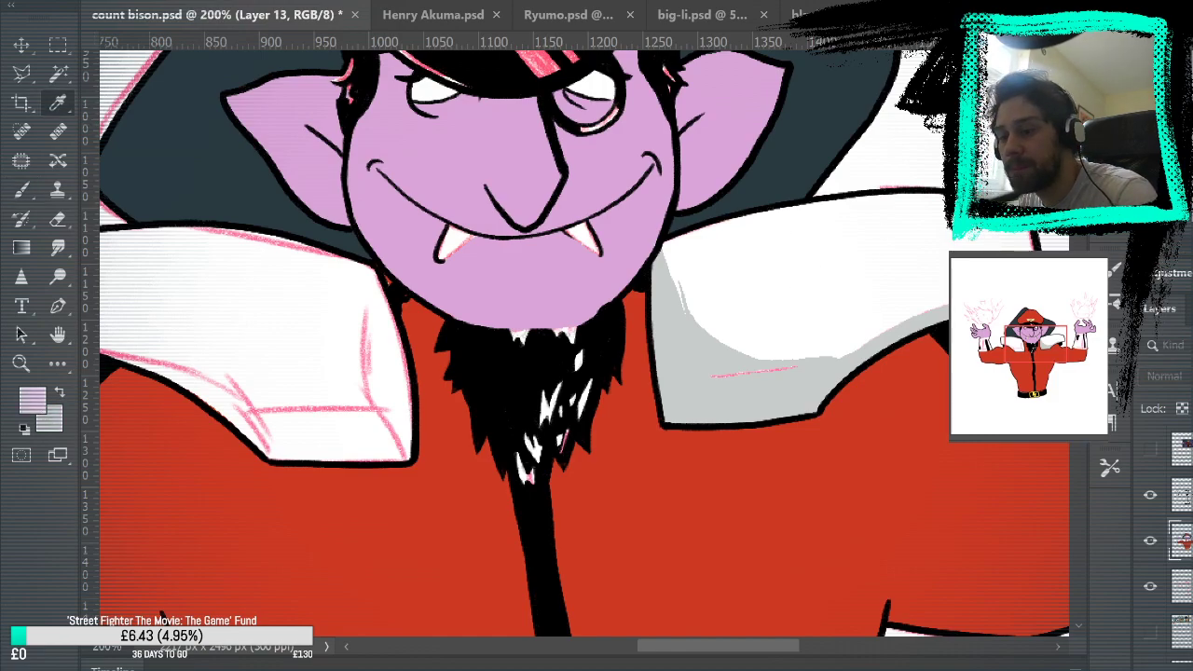
pyautogui.press('Return')
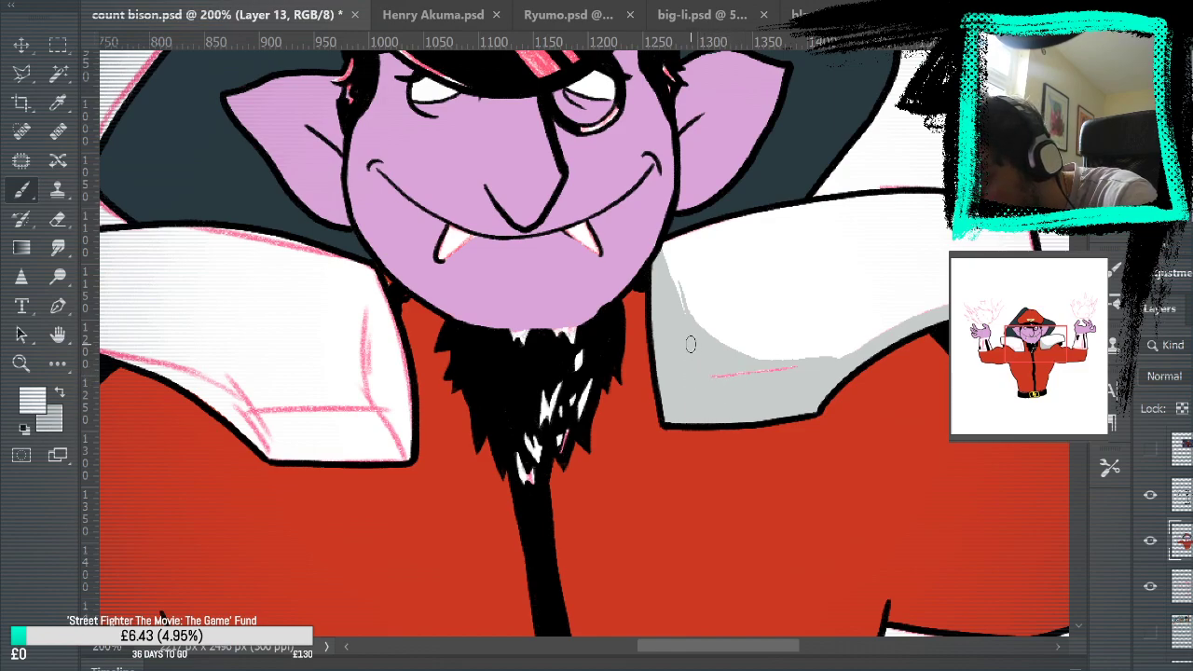
pyautogui.moveTo(700, 381); pyautogui.dragTo(685, 412)
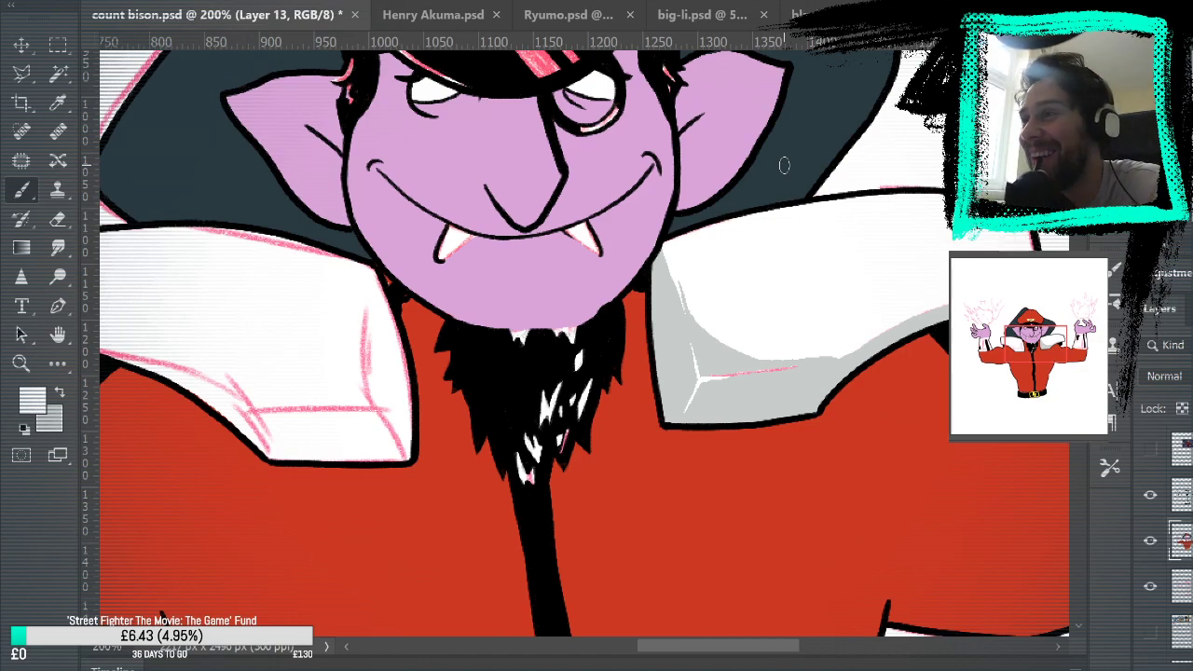
# Finish the white fold highlight, shade the right shoulder pad's outer end in grey and hide the sketch layer.
pyautogui.moveTo(865, 256)
pyautogui.mouseDown()
pyautogui.moveTo(854, 197)
pyautogui.moveTo(775, 519)
pyautogui.mouseUp()
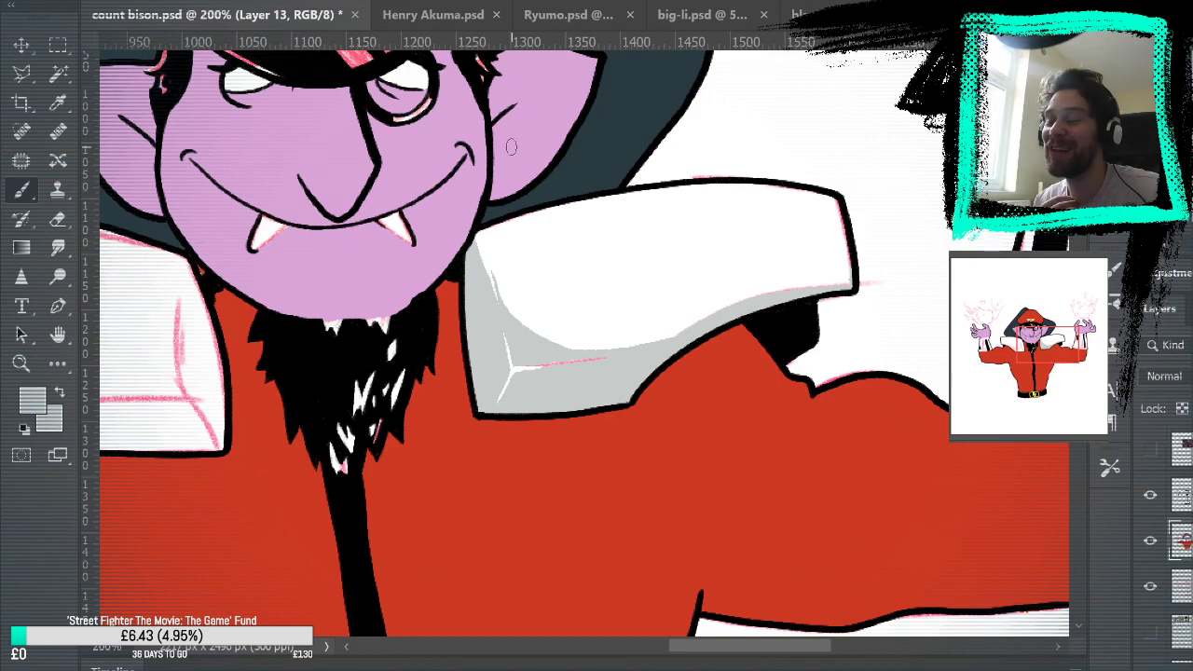
pyautogui.moveTo(847, 532); pyautogui.dragTo(882, 562)
pyautogui.moveTo(923, 390); pyautogui.dragTo(911, 308)
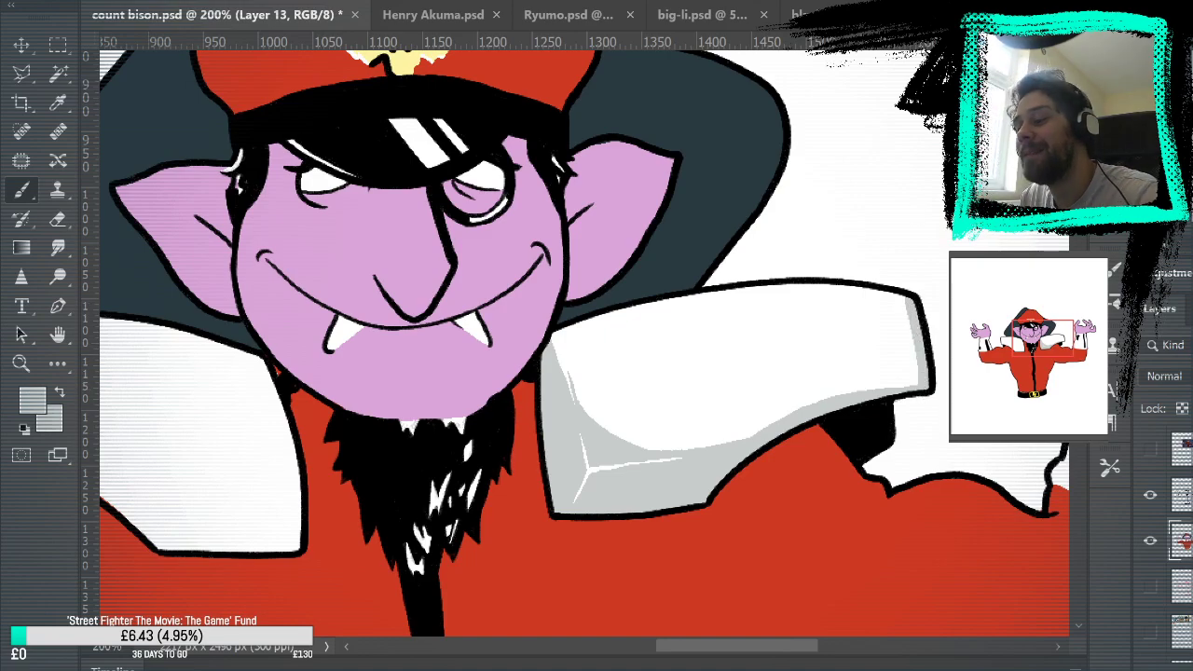
pyautogui.hotkey('ctrl', '-')
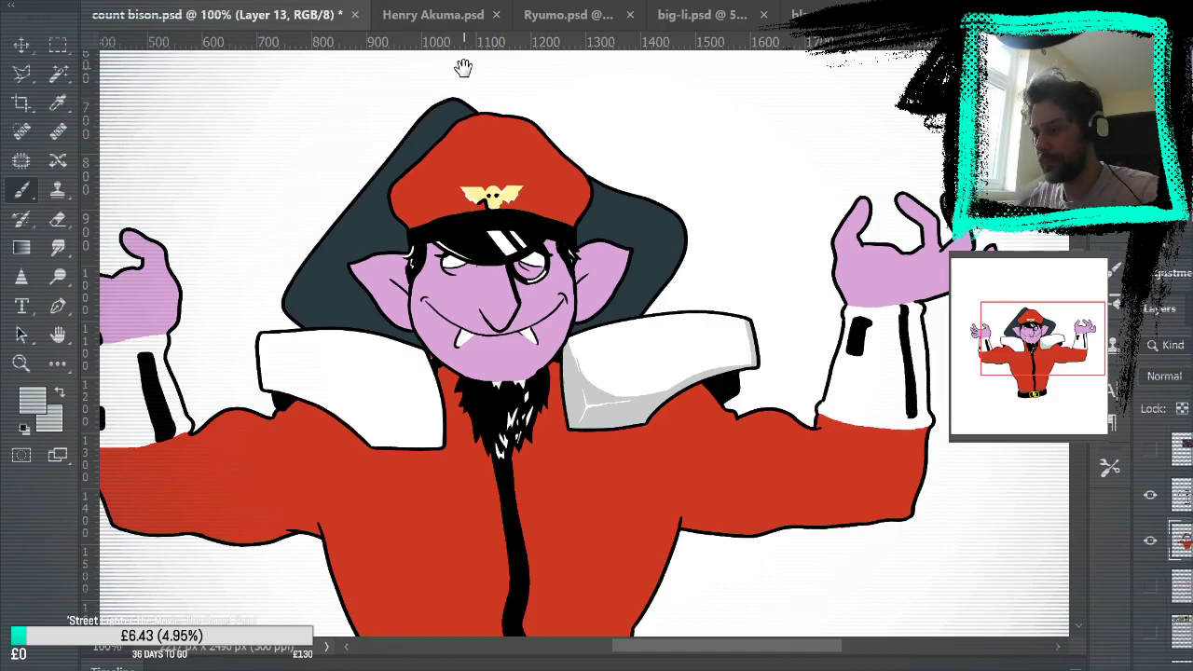
# Show the sketch layer and brush grey lines along the left shoulder pad's inner and lower folds and the start of its lower edge.
pyautogui.moveTo(653, 528); pyautogui.dragTo(796, 354)
pyautogui.moveTo(1007, 411); pyautogui.dragTo(924, 512)
pyautogui.press('z')
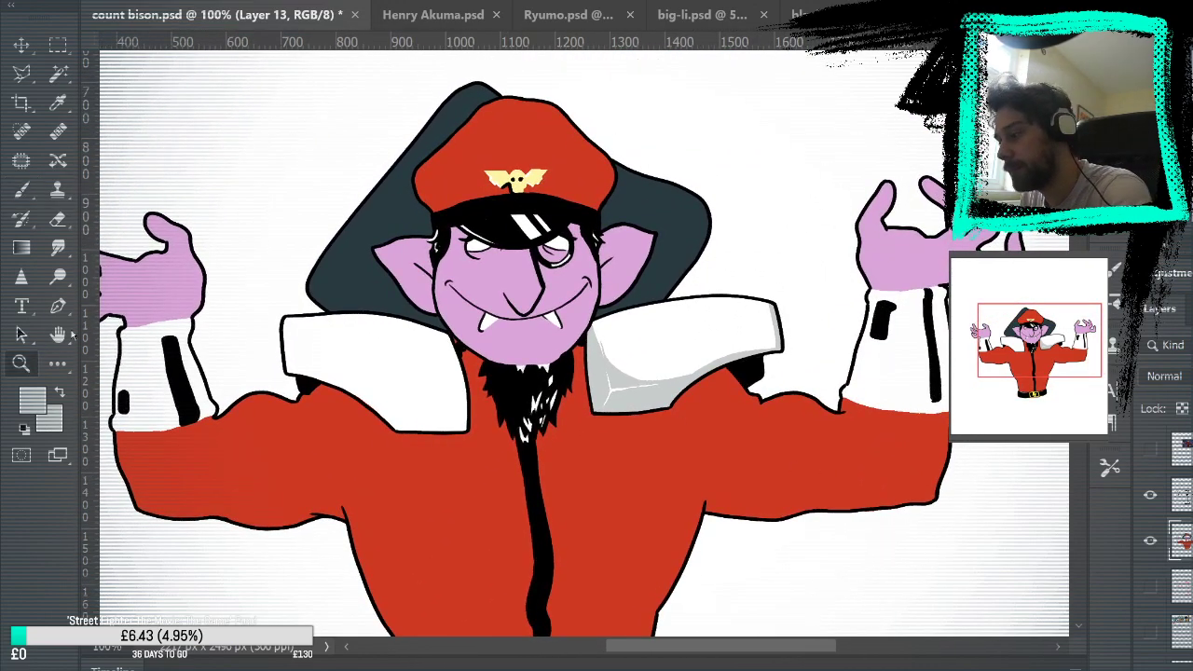
pyautogui.click(527, 401)
pyautogui.moveTo(527, 401)
pyautogui.mouseDown()
pyautogui.moveTo(766, 201)
pyautogui.moveTo(846, 201)
pyautogui.mouseUp()
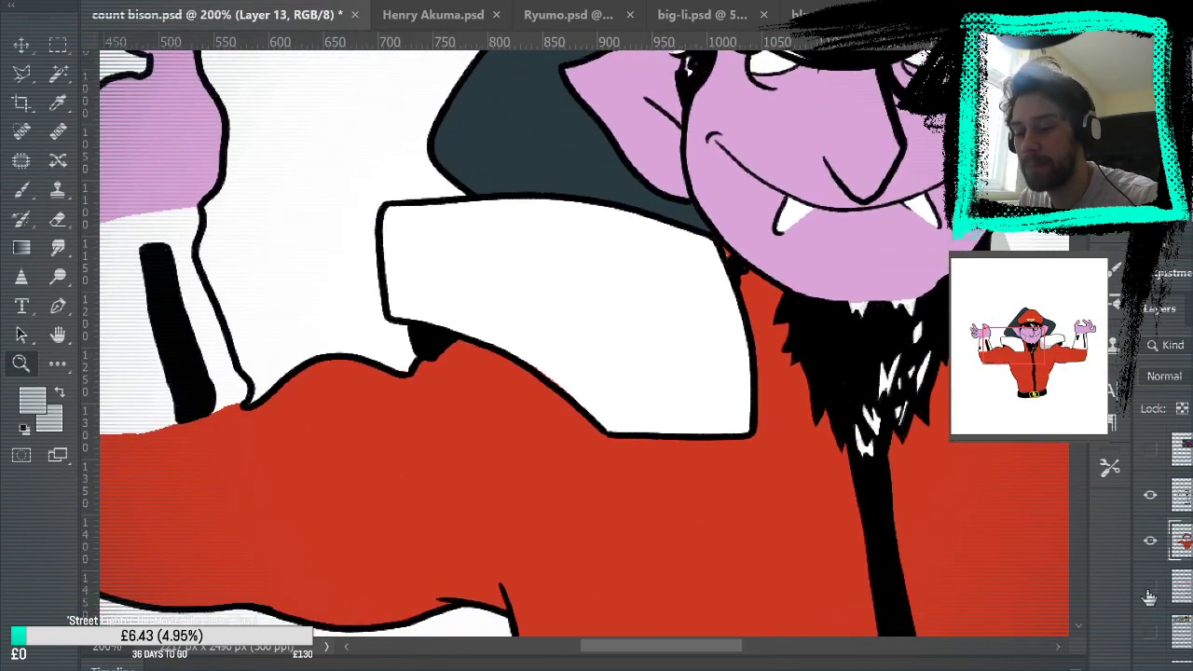
pyautogui.click(1150, 585)
pyautogui.press('b')
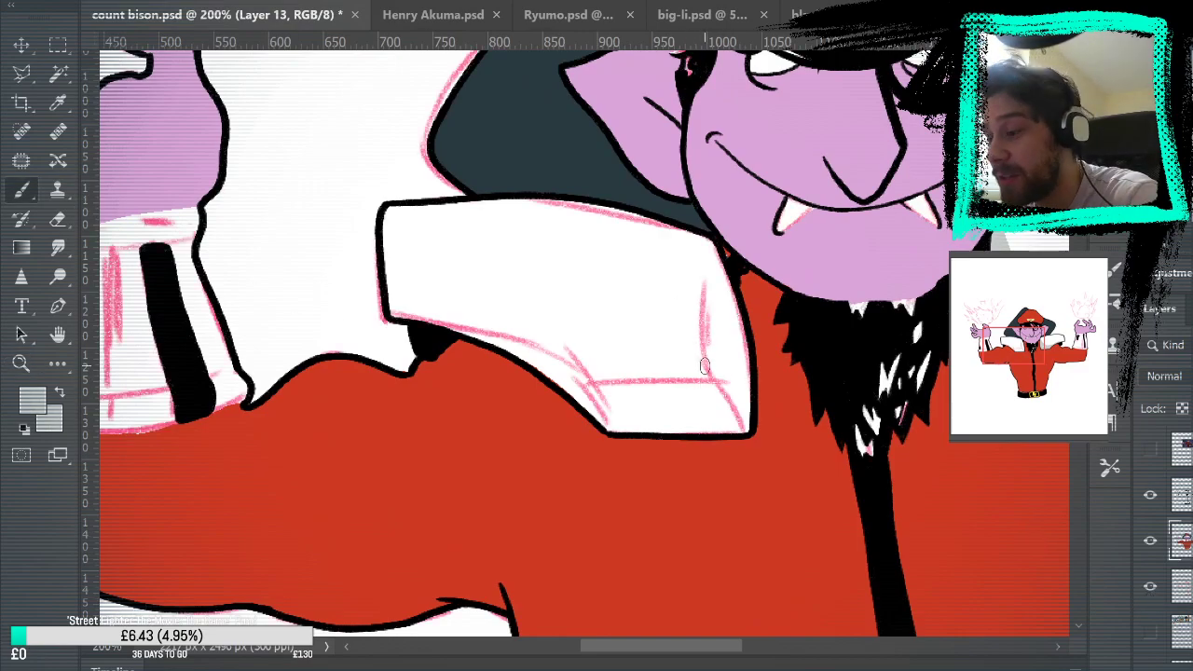
pyautogui.moveTo(709, 395)
pyautogui.mouseDown()
pyautogui.moveTo(712, 250)
pyautogui.moveTo(743, 396)
pyautogui.mouseUp()
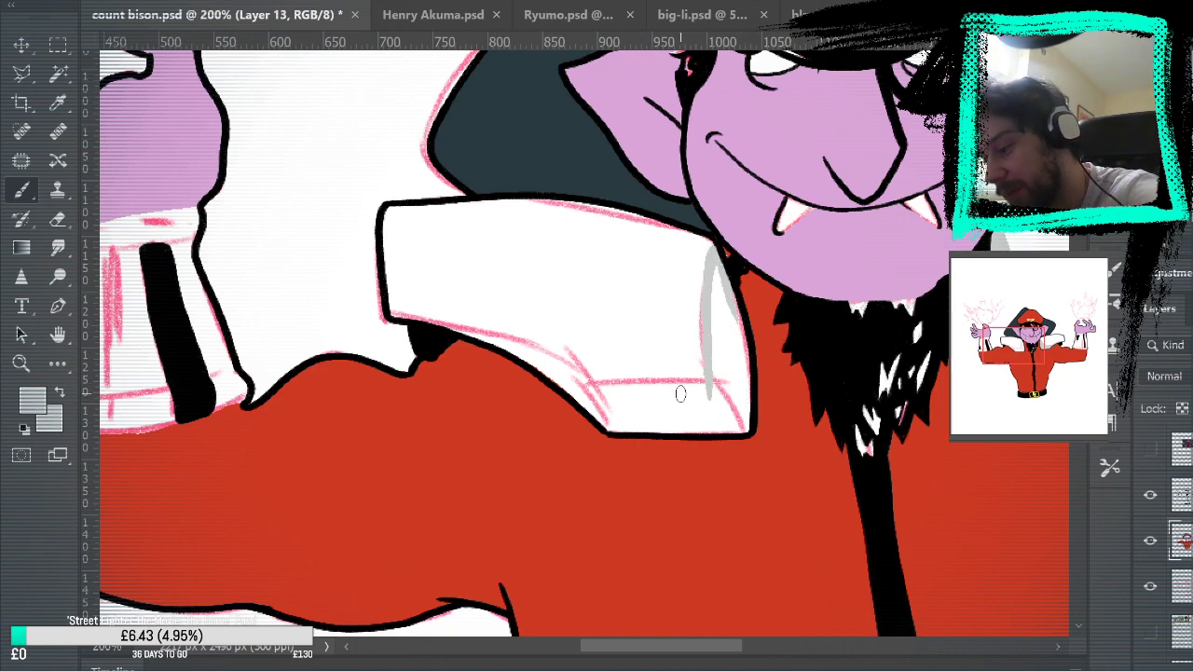
pyautogui.moveTo(589, 389); pyautogui.dragTo(738, 389)
pyautogui.moveTo(588, 390); pyautogui.dragTo(723, 384)
pyautogui.moveTo(599, 382); pyautogui.dragTo(476, 337)
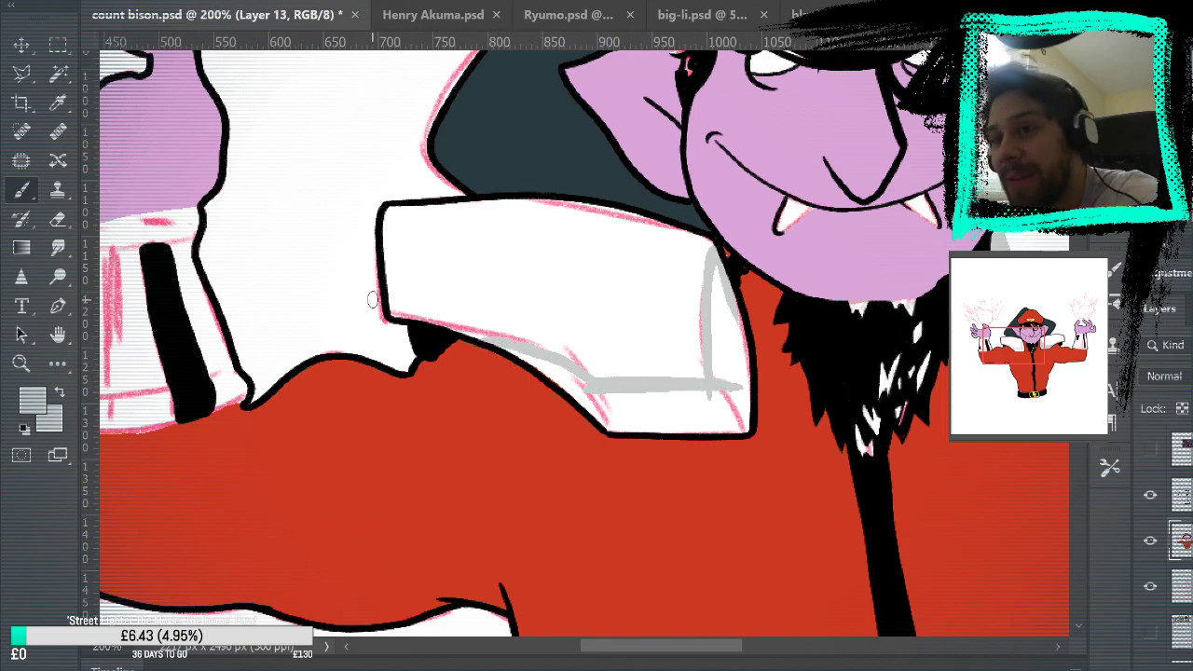
# Extend the grey shadow along the left shoulder pad's lower edge, outline its bottom face and fill the enclosed faces with the same grey.
pyautogui.moveTo(429, 326); pyautogui.dragTo(569, 368)
pyautogui.moveTo(471, 341); pyautogui.dragTo(571, 375)
pyautogui.moveTo(508, 350)
pyautogui.mouseDown()
pyautogui.moveTo(602, 392)
pyautogui.moveTo(483, 331)
pyautogui.moveTo(594, 385)
pyautogui.moveTo(587, 399)
pyautogui.moveTo(523, 359)
pyautogui.moveTo(601, 423)
pyautogui.moveTo(744, 434)
pyautogui.mouseUp()
pyautogui.hotkey('ctrl', 'z')
pyautogui.moveTo(620, 433)
pyautogui.mouseDown()
pyautogui.moveTo(747, 428)
pyautogui.moveTo(729, 298)
pyautogui.mouseUp()
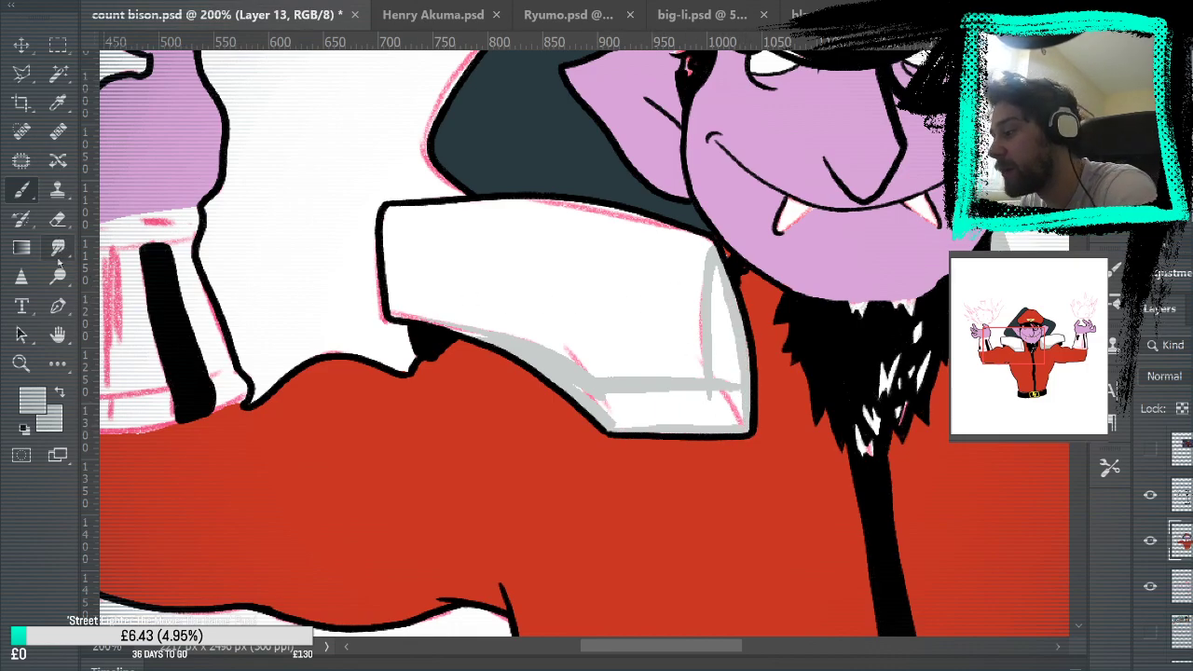
pyautogui.click(57, 364)
pyautogui.click(732, 377)
pyautogui.click(671, 415)
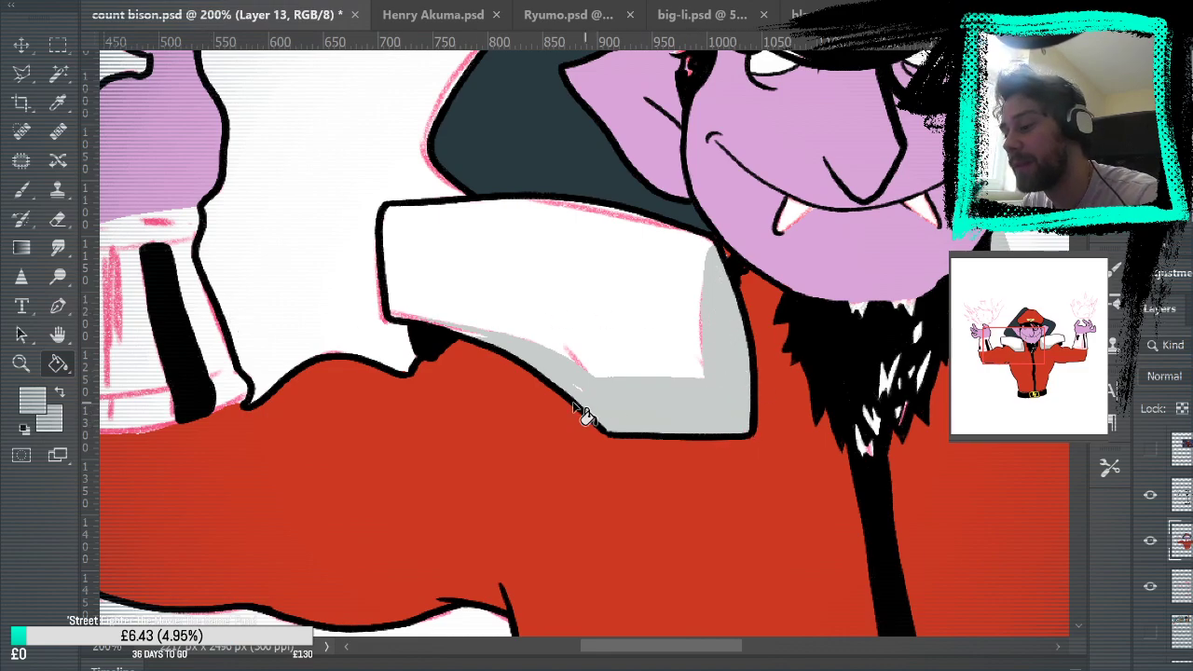
# Sample white from the left shoulder pad and brush thin highlight lines along the two folded corners of its bottom face.
pyautogui.press('b')
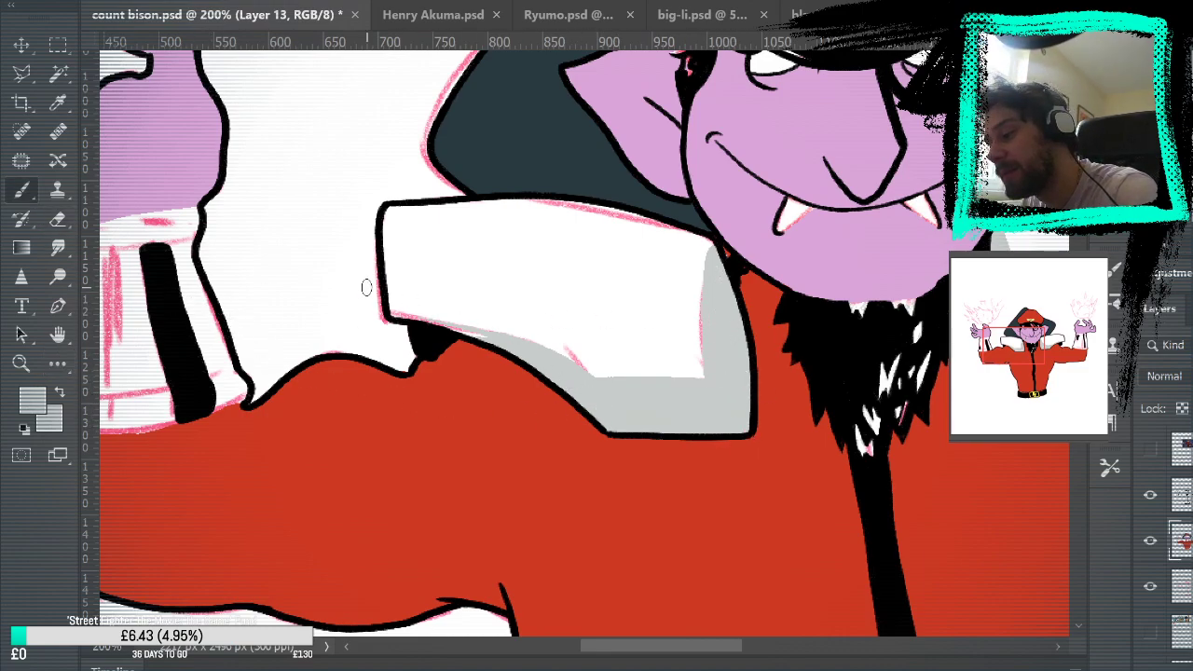
pyautogui.press('i')
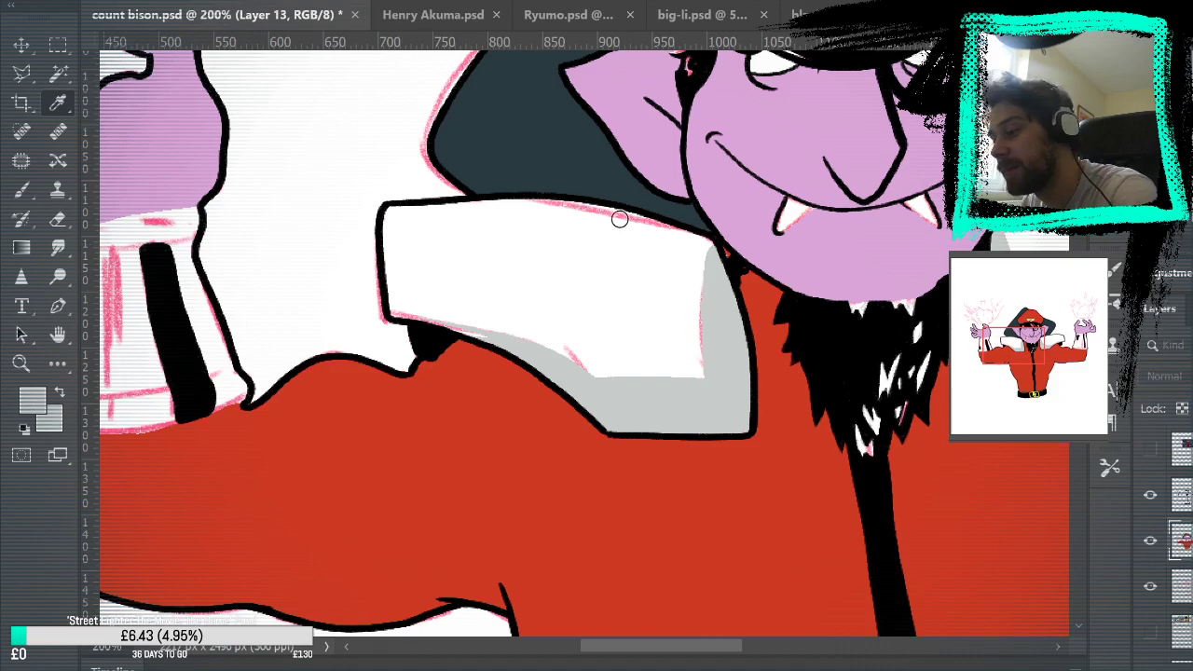
pyautogui.click(581, 229)
pyautogui.press('b')
pyautogui.moveTo(703, 376); pyautogui.dragTo(736, 419)
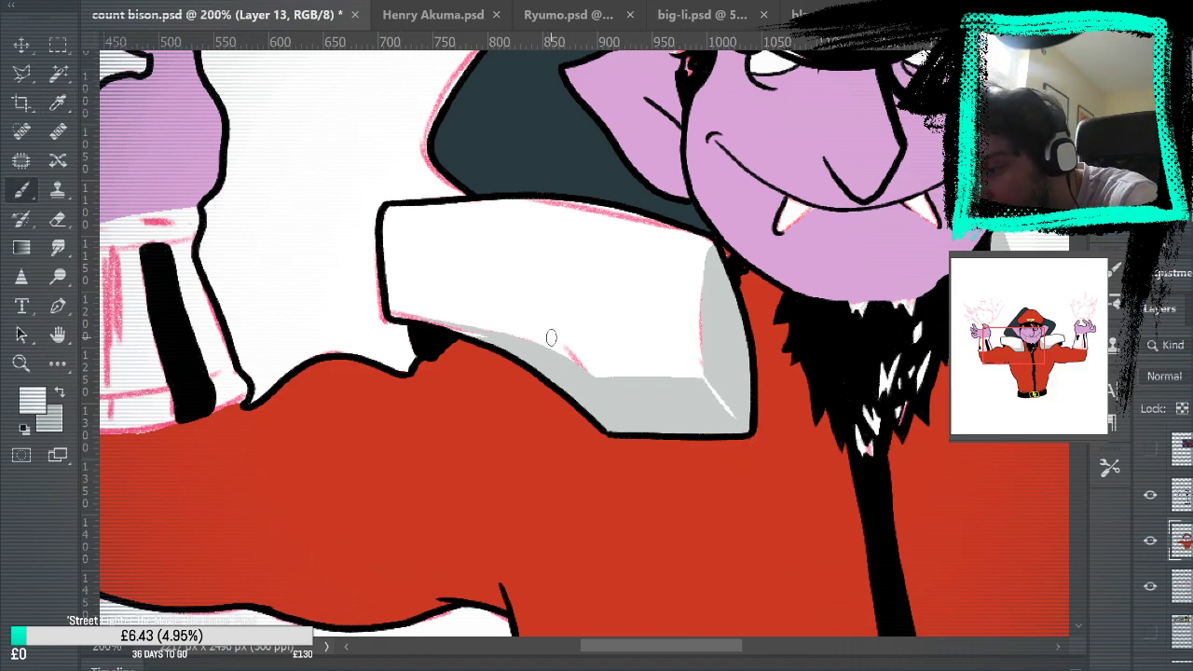
pyautogui.moveTo(548, 345); pyautogui.dragTo(606, 431)
pyautogui.moveTo(580, 365); pyautogui.dragTo(608, 427)
pyautogui.hotkey('ctrl', 'alt', 'z')
pyautogui.hotkey('ctrl', 'alt', 'z')
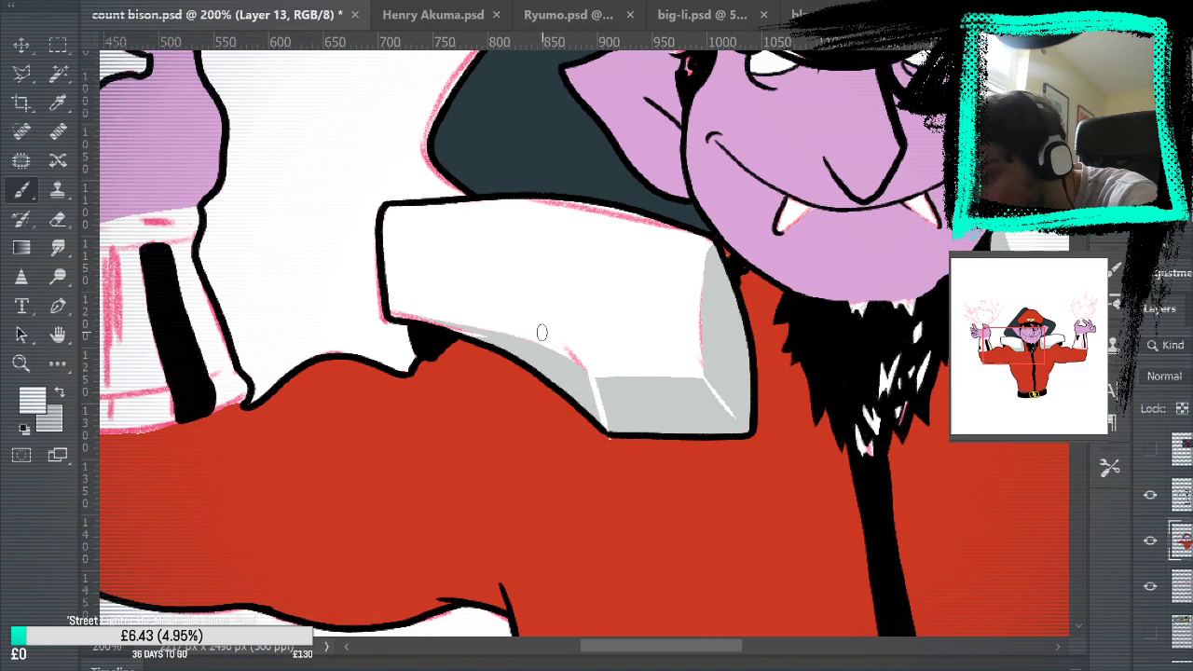
pyautogui.moveTo(583, 363); pyautogui.dragTo(612, 436)
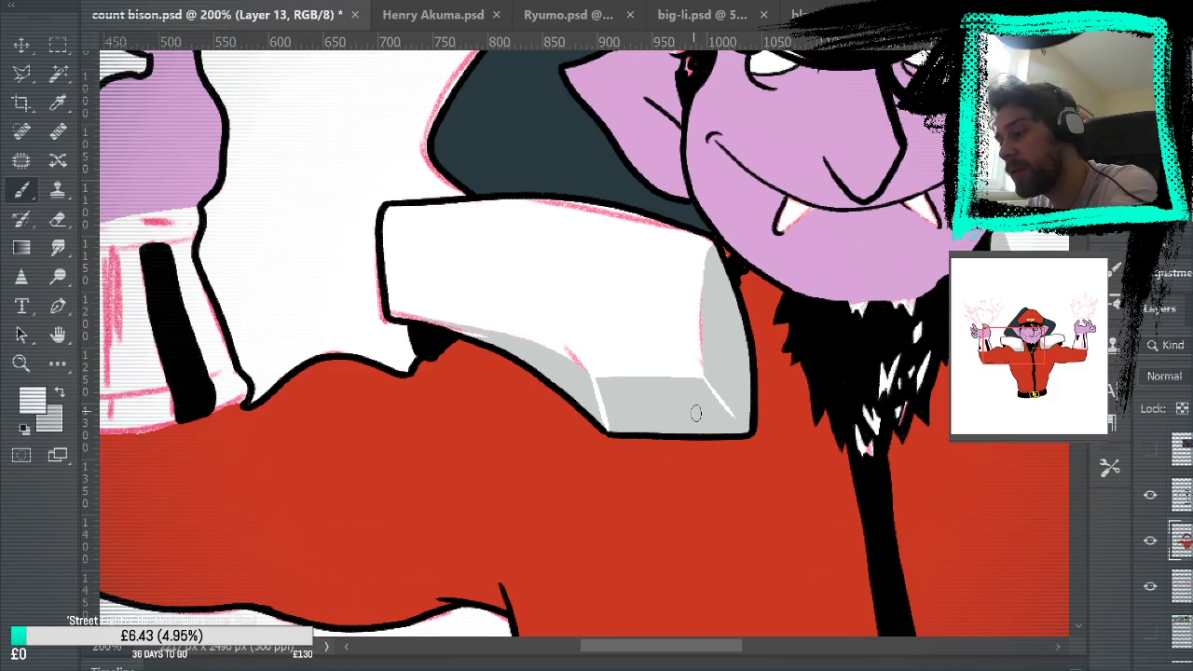
# Paint white over the grey beside the outer corner of the left shoulder pad's bottom face and hide the sketch layer.
pyautogui.moveTo(544, 347); pyautogui.dragTo(596, 418)
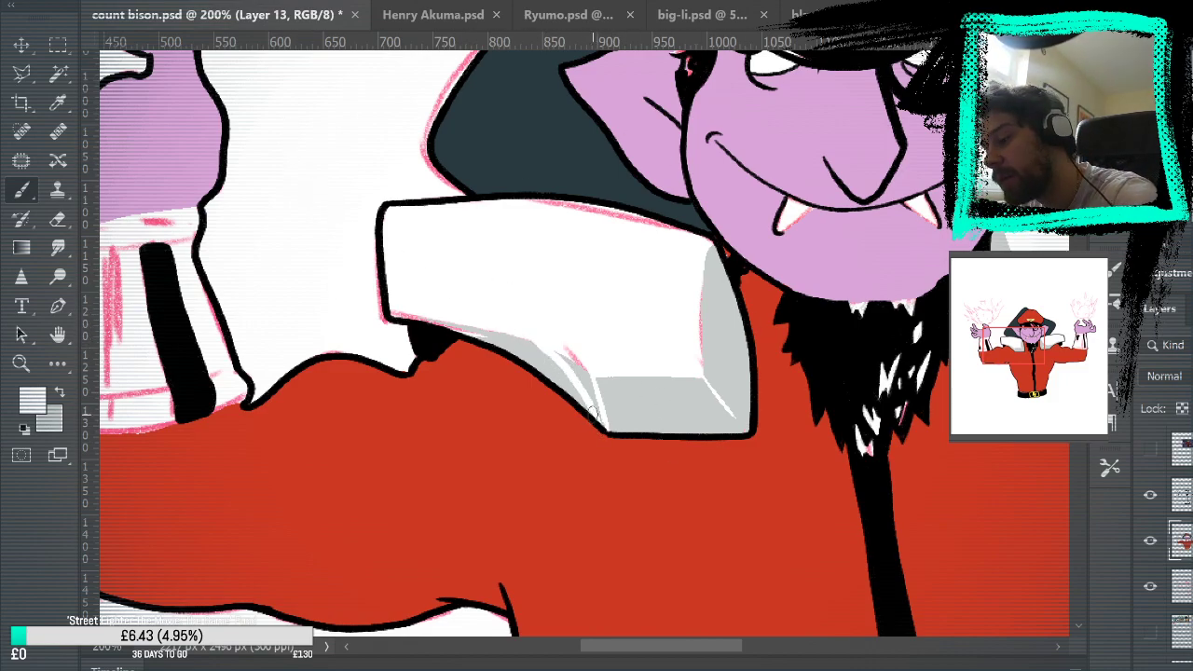
pyautogui.hotkey('ctrl', 'z')
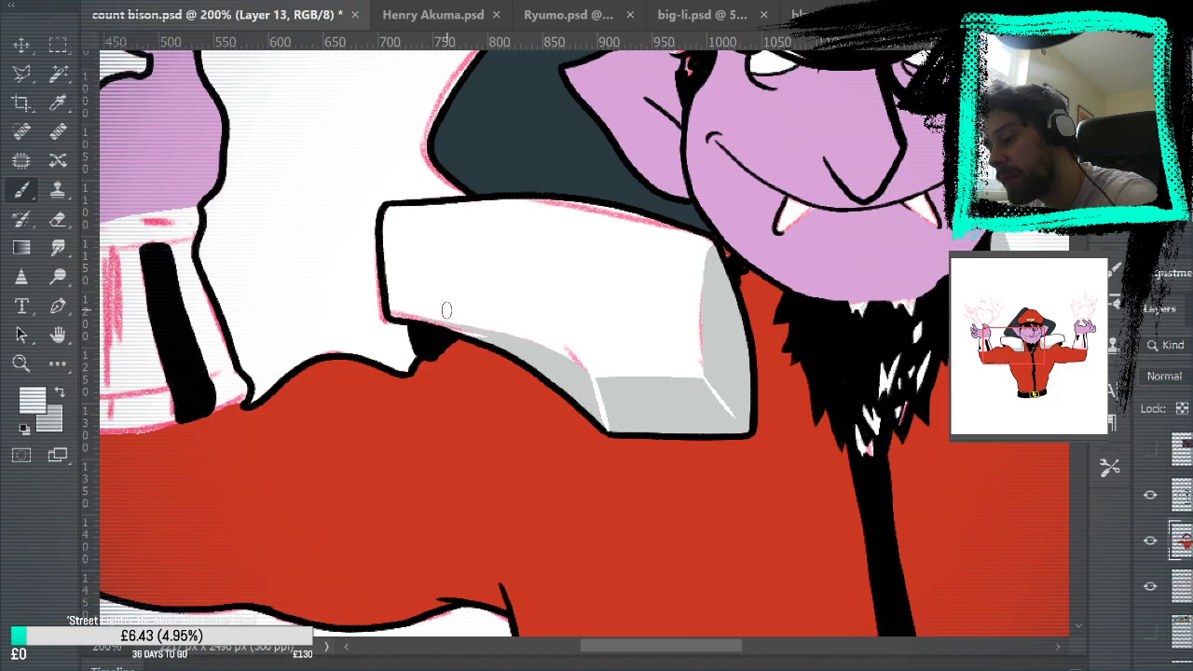
pyautogui.moveTo(544, 346)
pyautogui.mouseDown()
pyautogui.moveTo(591, 413)
pyautogui.moveTo(539, 334)
pyautogui.moveTo(593, 417)
pyautogui.mouseUp()
pyautogui.moveTo(532, 326); pyautogui.dragTo(602, 425)
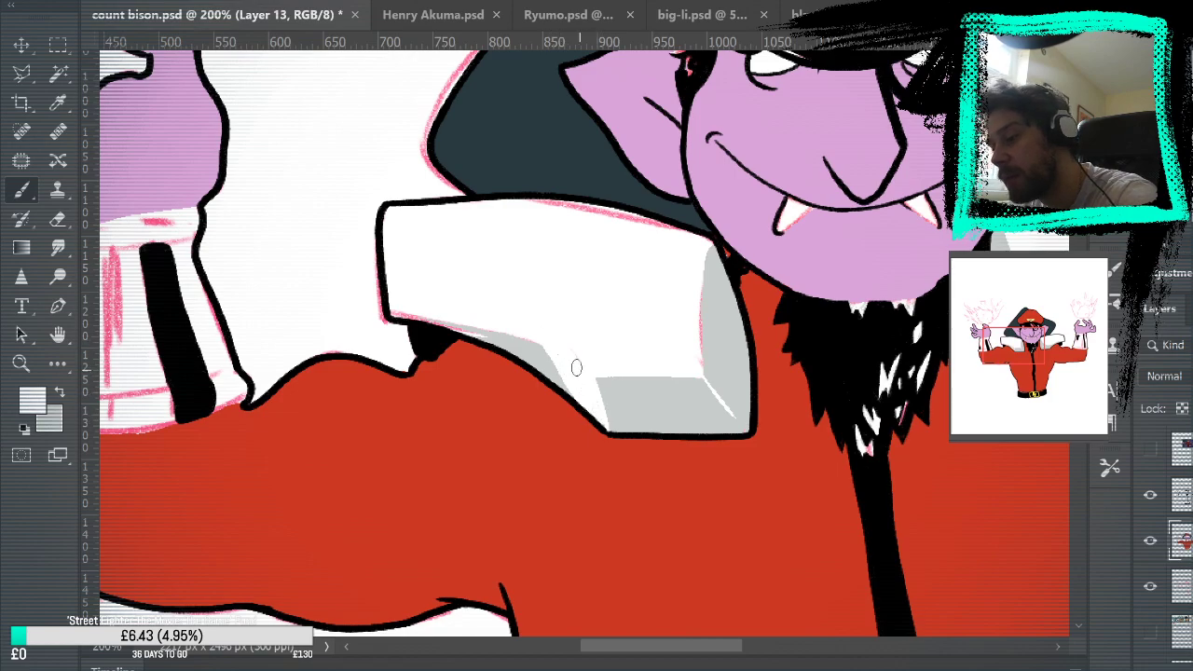
pyautogui.click(1150, 586)
# Touch up the right shoulder pad's white corner highlight, and outline and fill a grey shadow across its upper inner area.
pyautogui.moveTo(953, 512)
pyautogui.mouseDown()
pyautogui.moveTo(846, 491)
pyautogui.moveTo(733, 591)
pyautogui.moveTo(736, 482)
pyautogui.mouseUp()
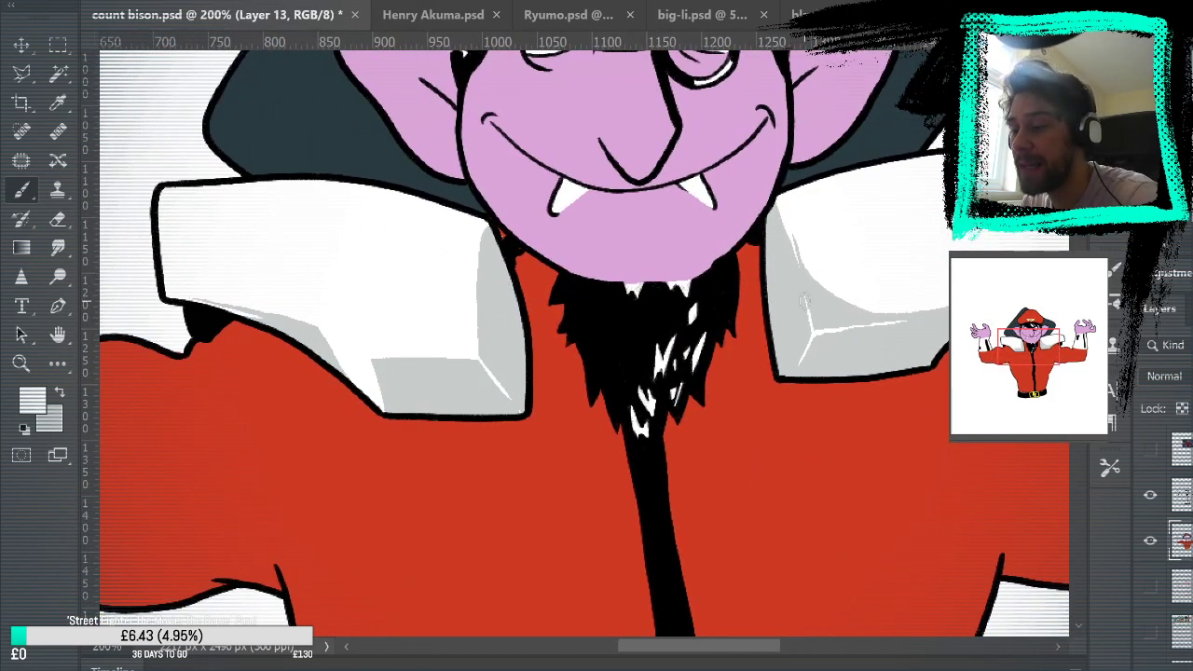
pyautogui.moveTo(808, 314); pyautogui.dragTo(803, 349)
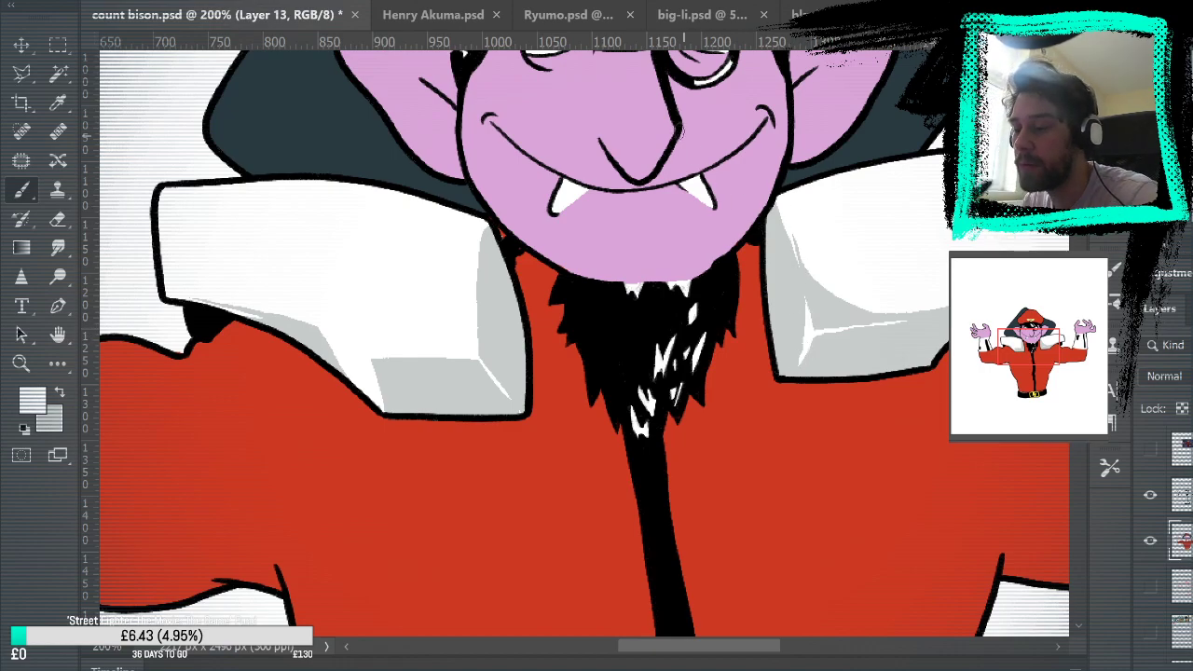
pyautogui.moveTo(833, 263)
pyautogui.mouseDown()
pyautogui.moveTo(847, 439)
pyautogui.moveTo(936, 410)
pyautogui.moveTo(666, 320)
pyautogui.mouseUp()
pyautogui.press('x')
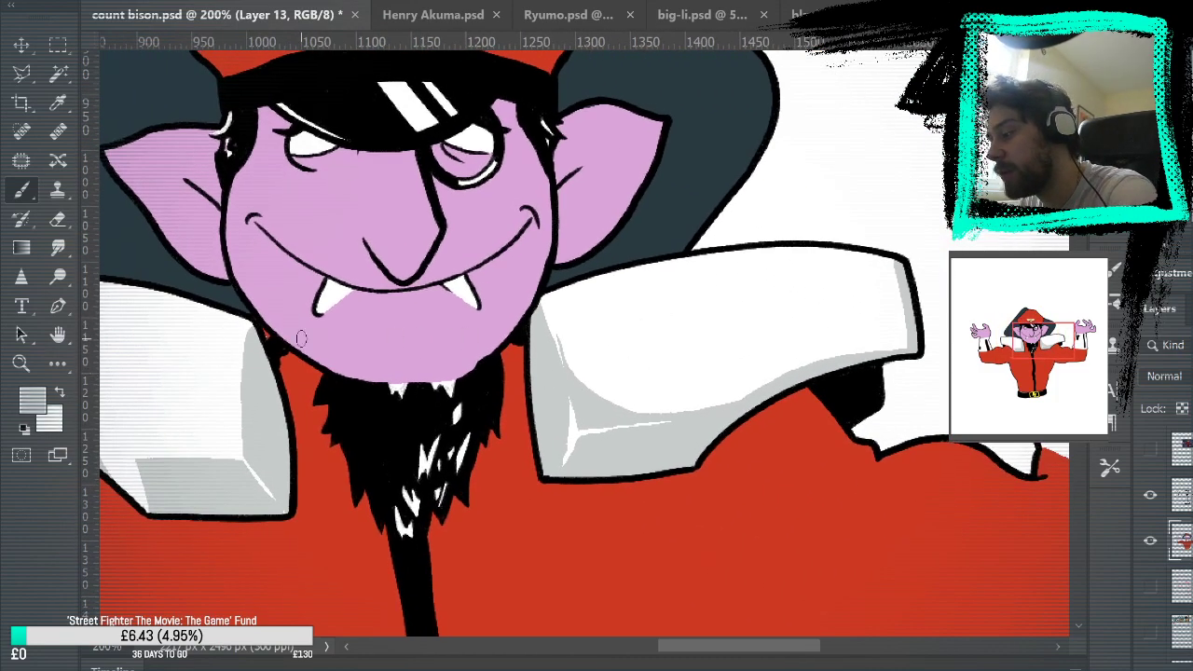
pyautogui.moveTo(569, 372); pyautogui.dragTo(701, 177)
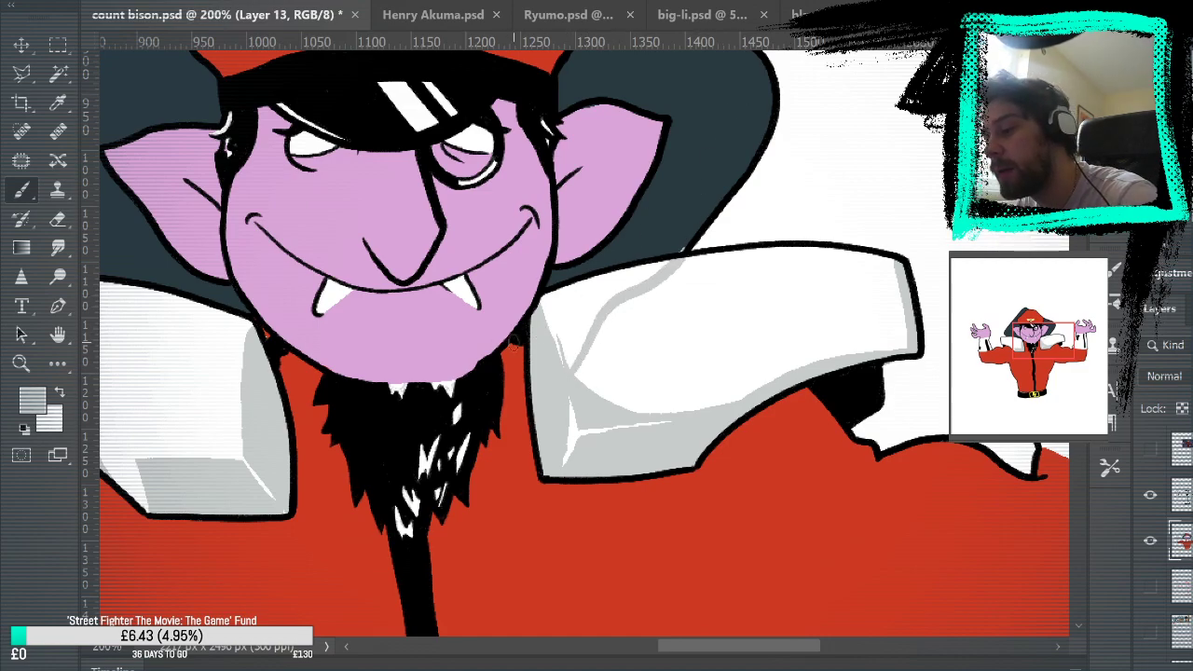
pyautogui.click(58, 363)
pyautogui.click(592, 315)
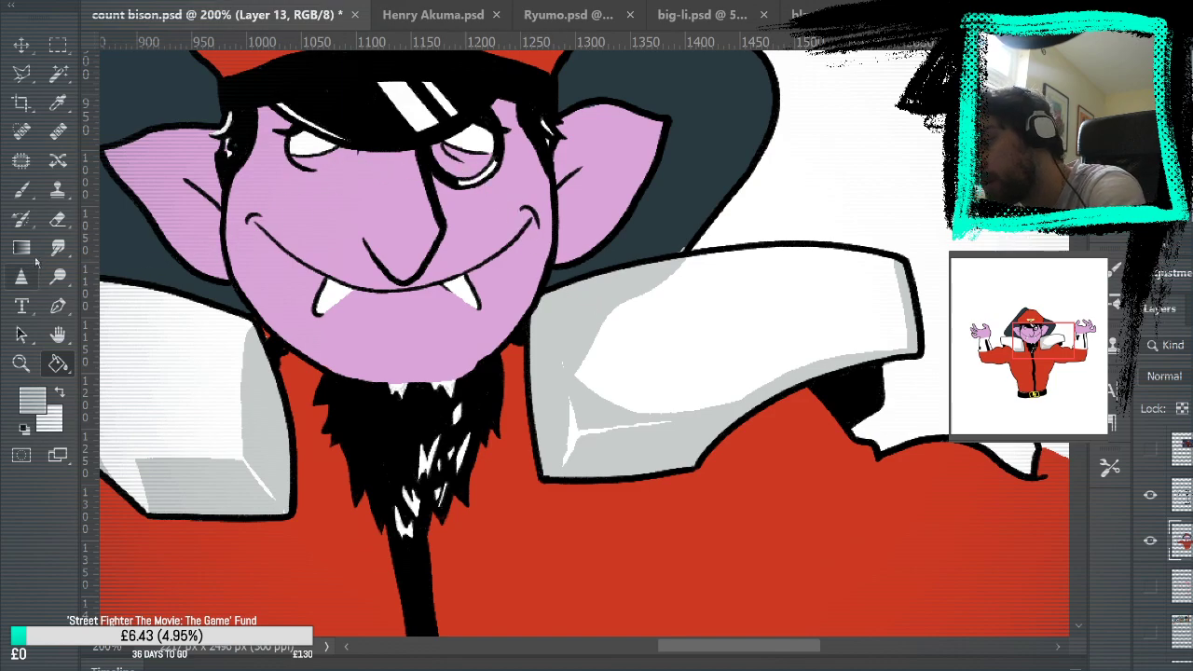
# Sample white from the right shoulder pad and brush a thin highlight down its inner fold towards the corner.
pyautogui.click(21, 188)
pyautogui.keyDown('alt'); pyautogui.click(664, 218); pyautogui.keyUp('alt')
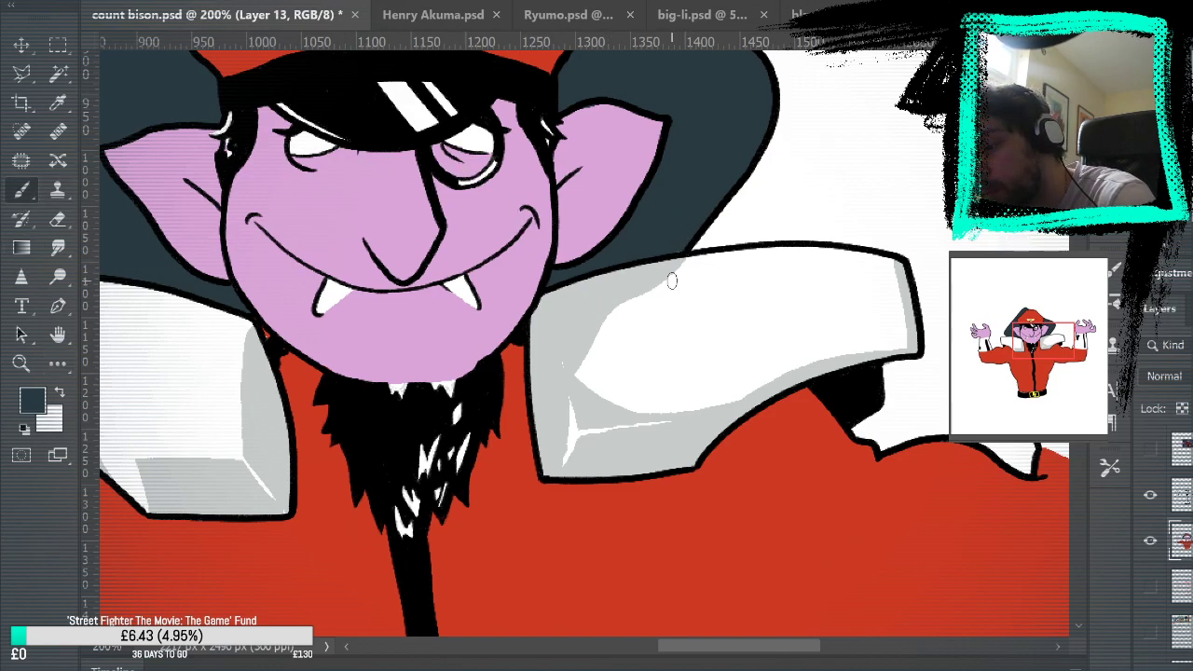
pyautogui.keyDown('alt'); pyautogui.click(637, 342); pyautogui.keyUp('alt')
pyautogui.moveTo(555, 327); pyautogui.dragTo(570, 401)
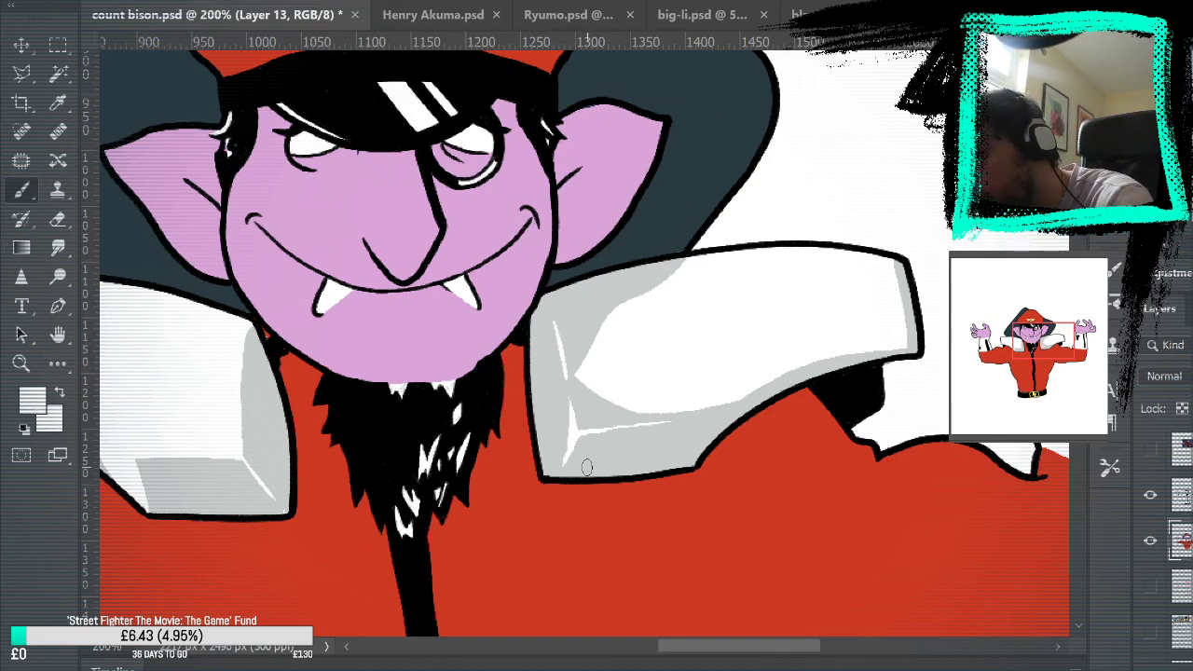
pyautogui.hotkey('ctrl', 'z')
pyautogui.moveTo(552, 325); pyautogui.dragTo(570, 427)
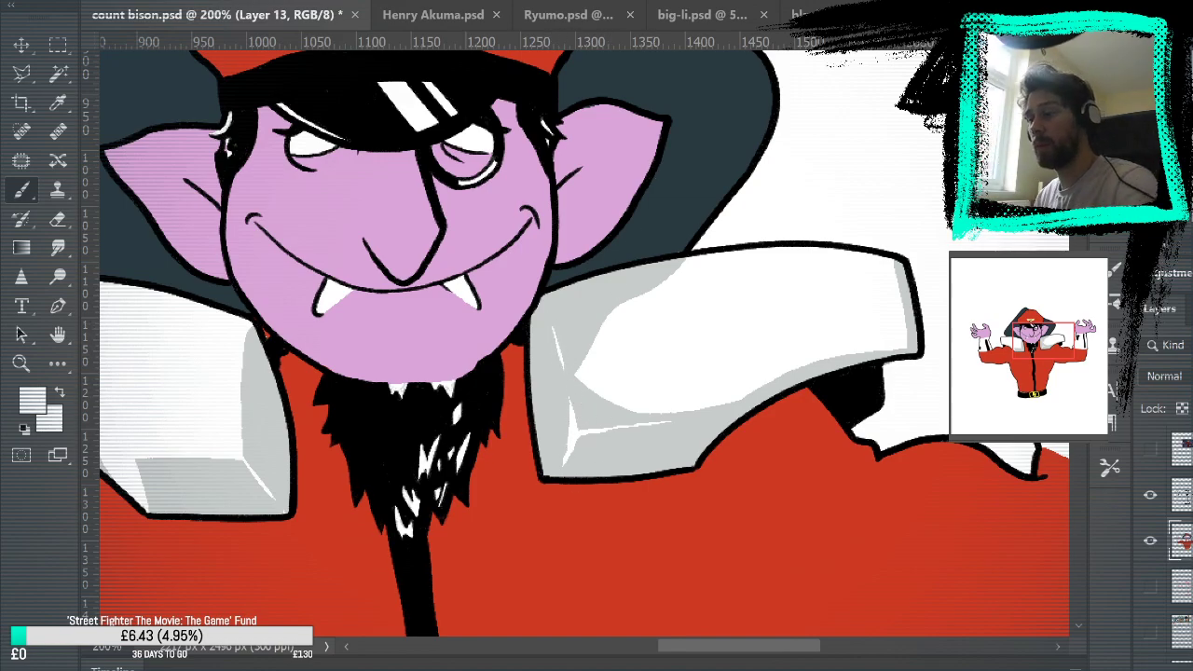
# Examine the shading of both shoulder pads on the whole figure and up close.
pyautogui.hotkey('ctrl', '0')
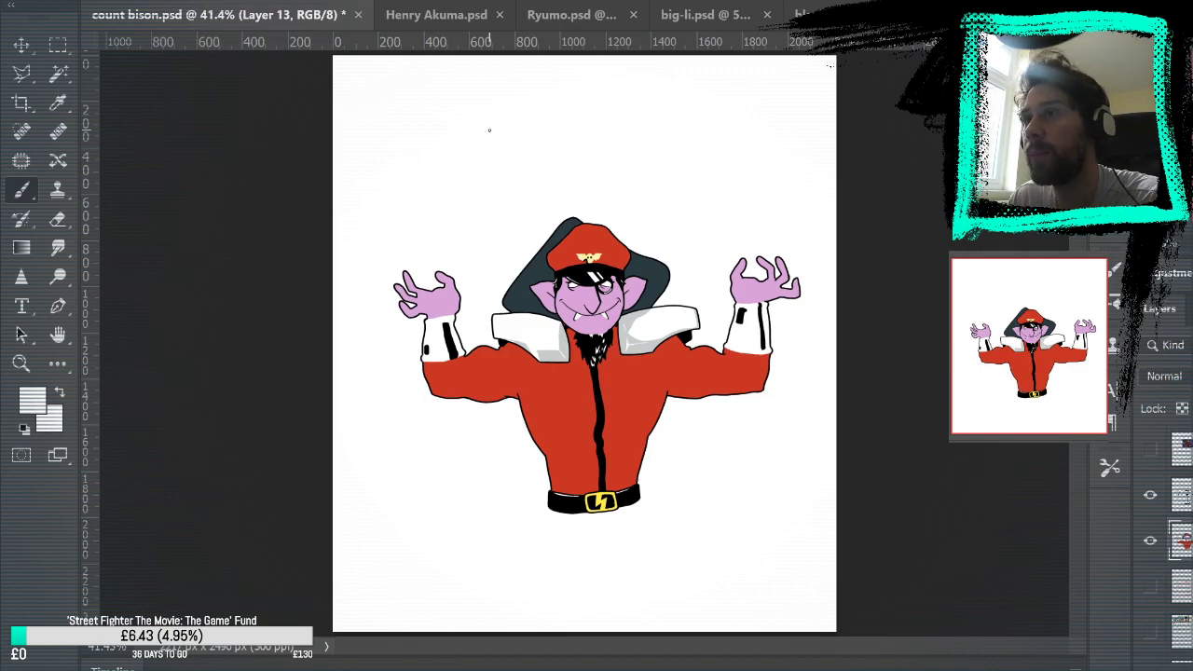
pyautogui.press('z')
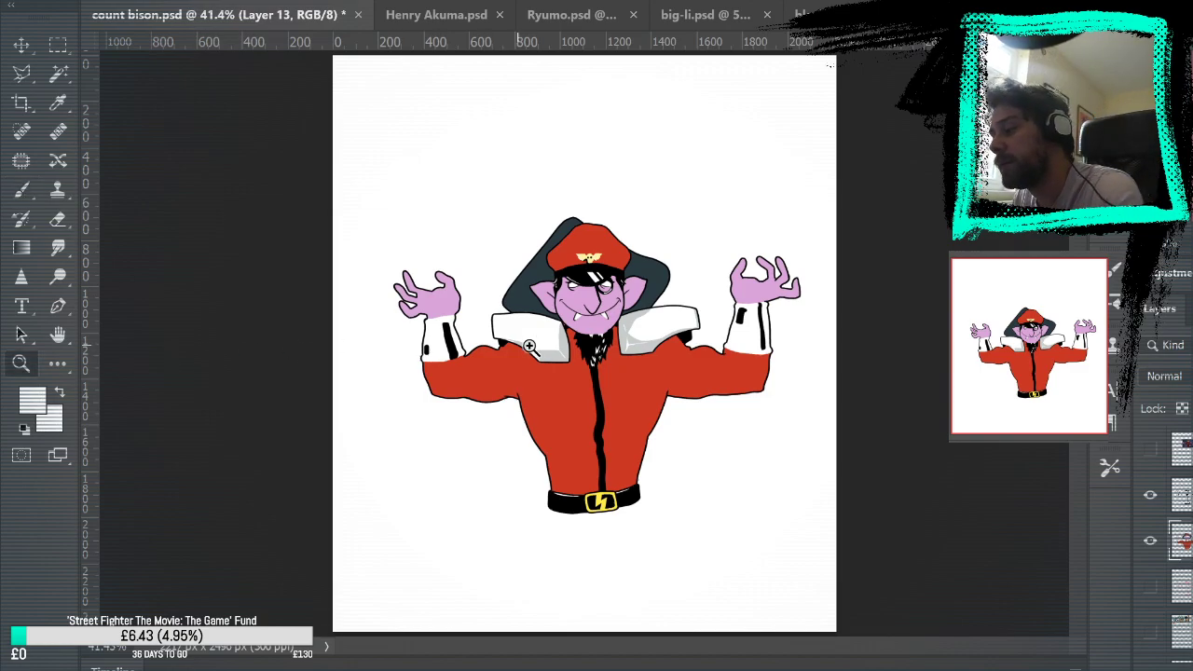
pyautogui.click(643, 321)
pyautogui.click(633, 317)
pyautogui.click(634, 317)
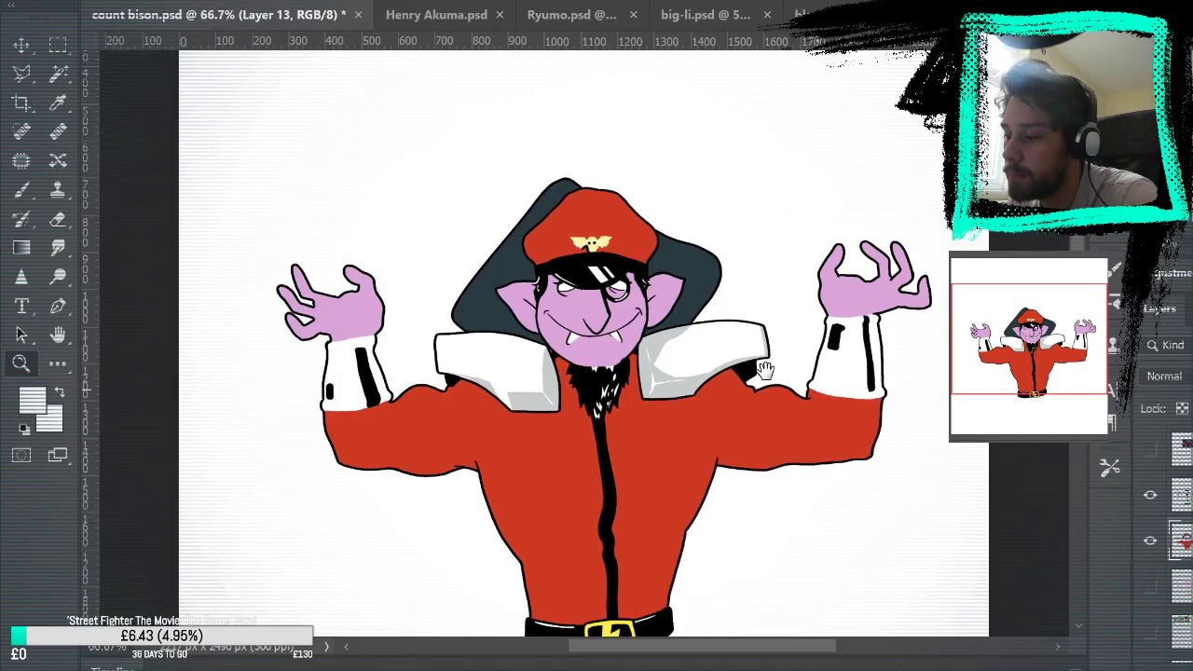
pyautogui.moveTo(755, 415); pyautogui.dragTo(930, 387)
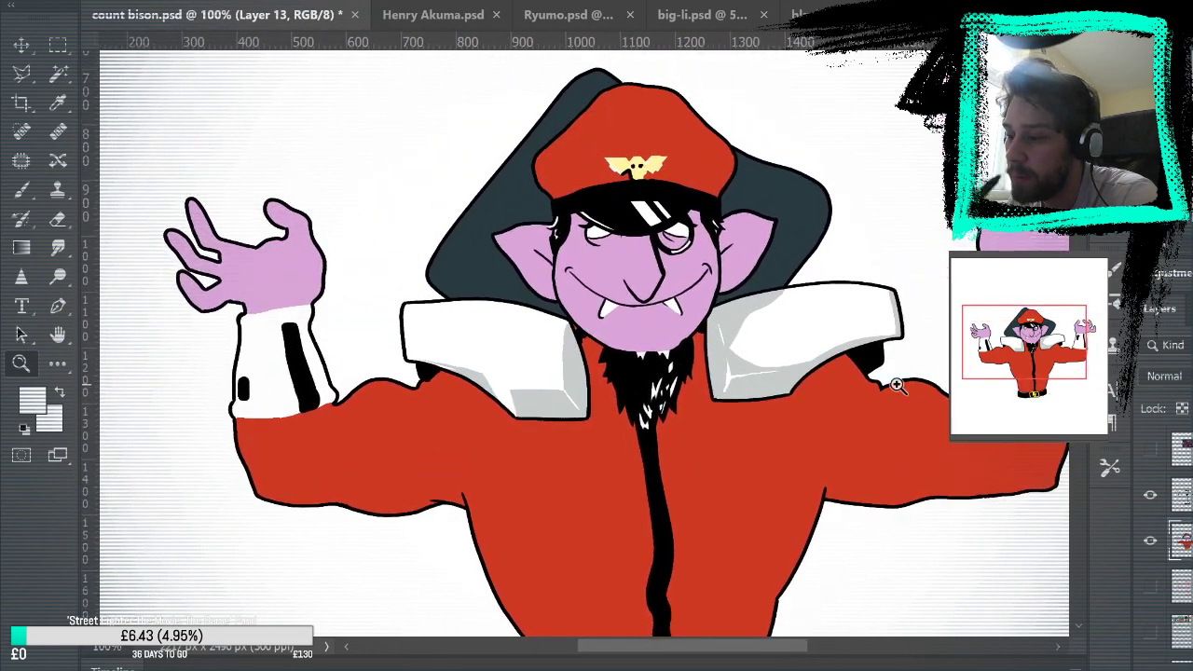
pyautogui.moveTo(870, 409); pyautogui.dragTo(862, 317)
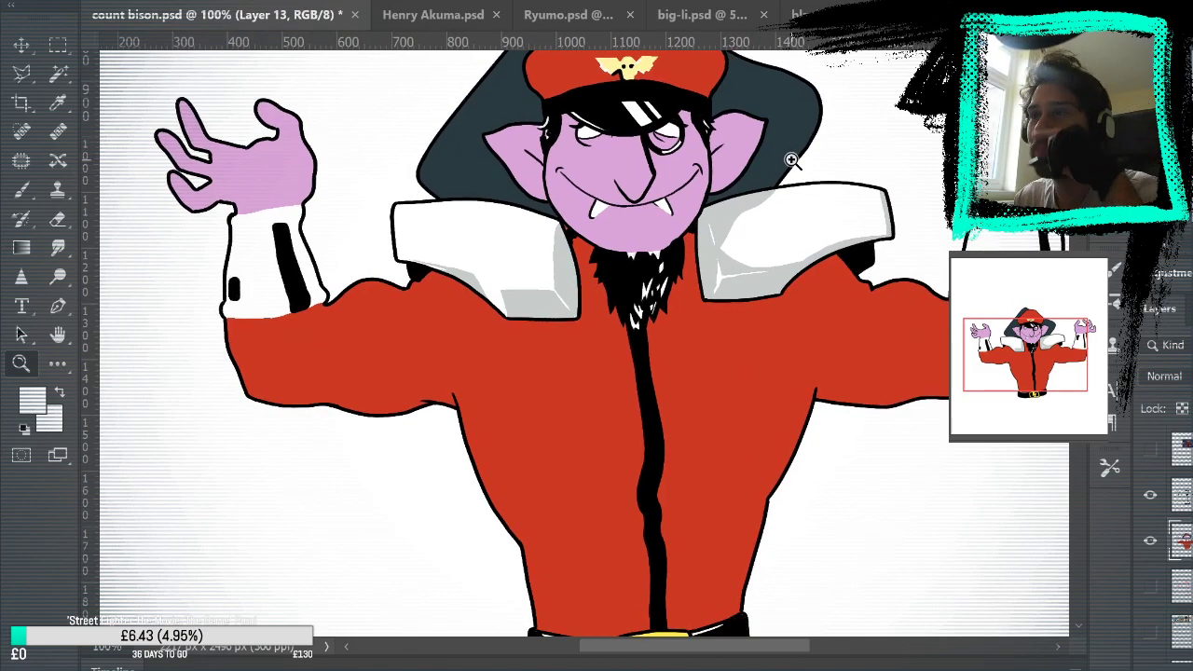
# Add a new layer beneath the colour layer and brush the sampled grey along the left shoulder pad's outer end and lower edge.
pyautogui.click(1182, 586)
pyautogui.hotkey('ctrl', 'alt', 'shift', 'n')
pyautogui.press('b')
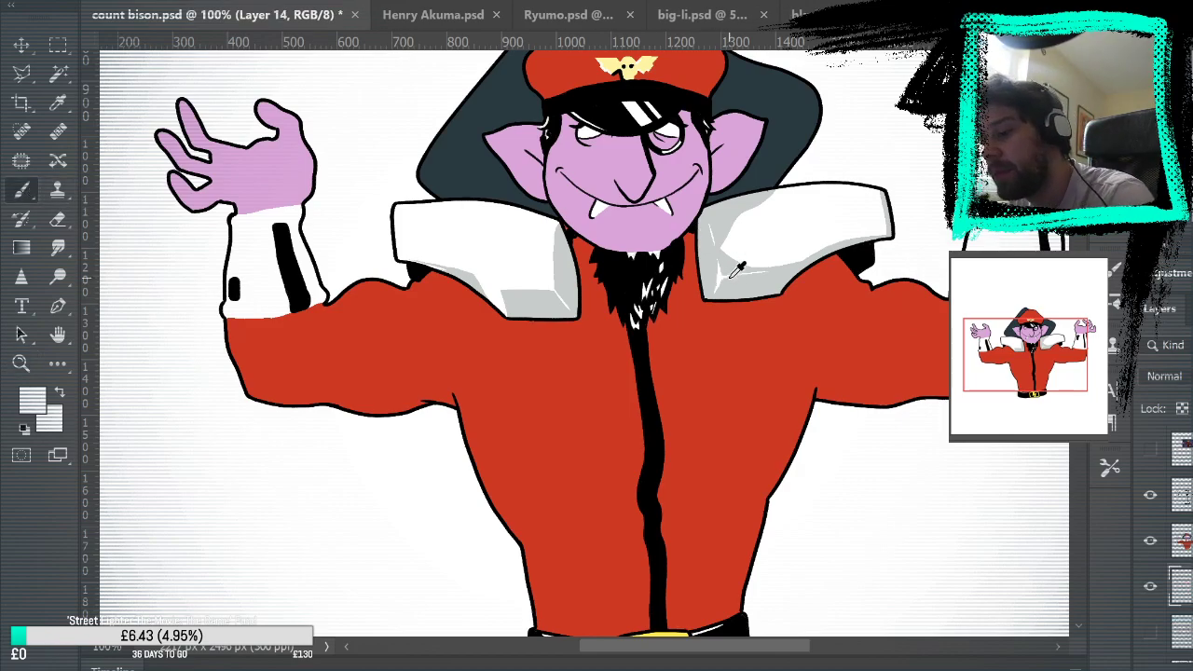
pyautogui.press('i')
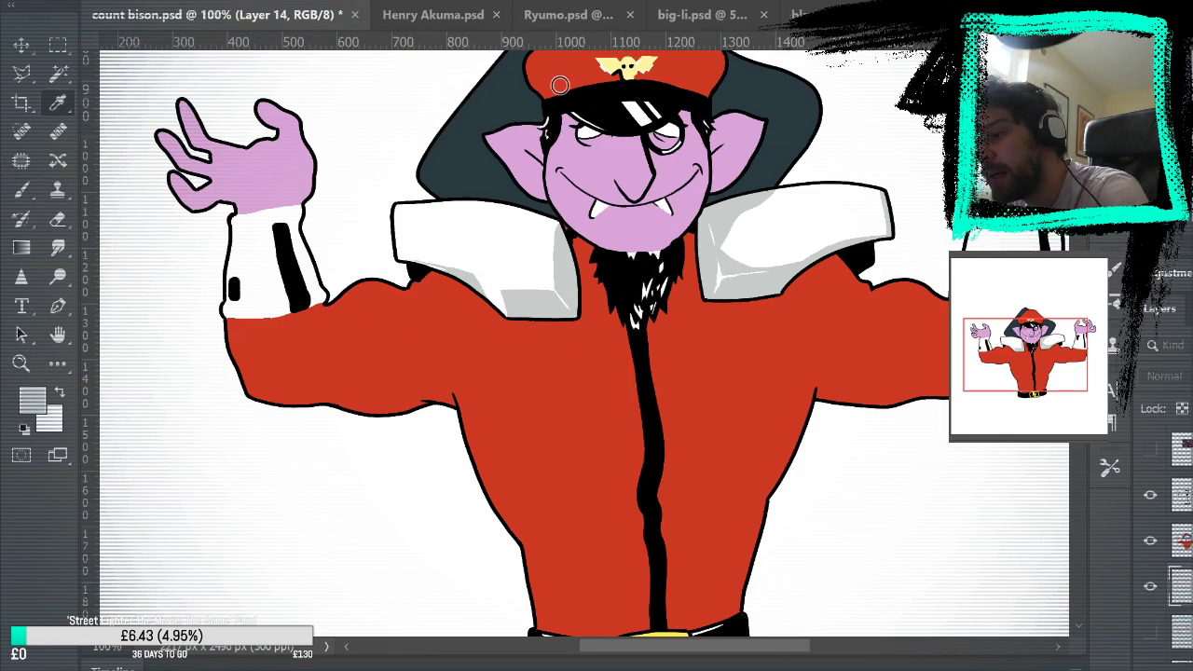
pyautogui.press('b')
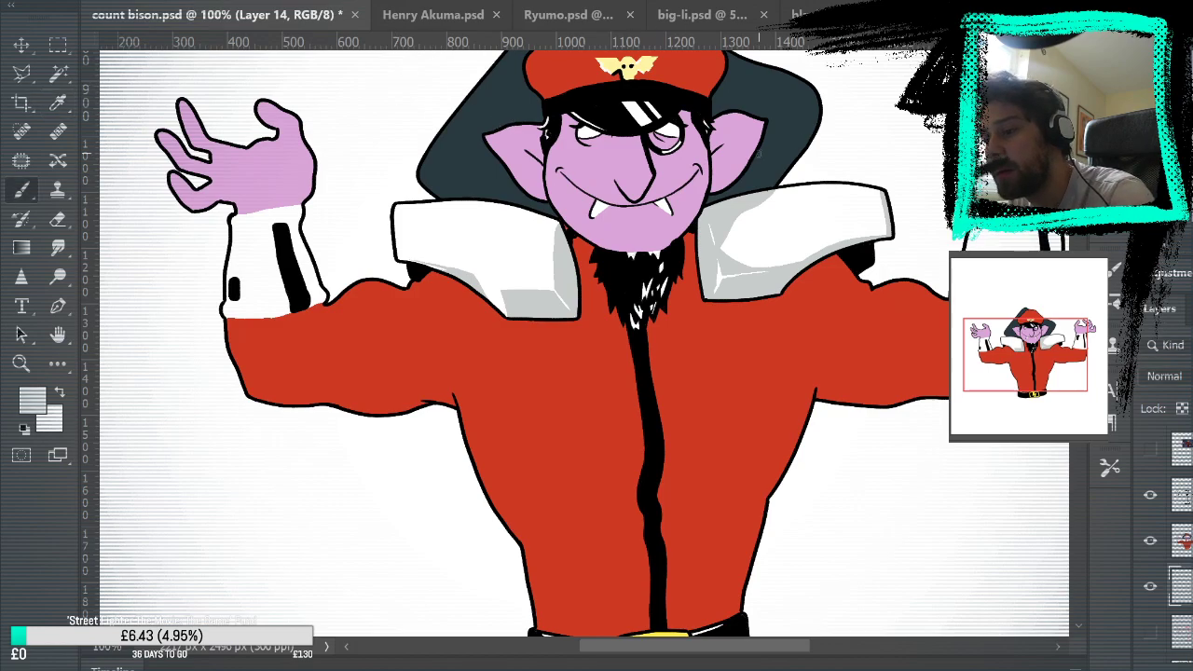
pyautogui.press('z')
pyautogui.click(490, 244)
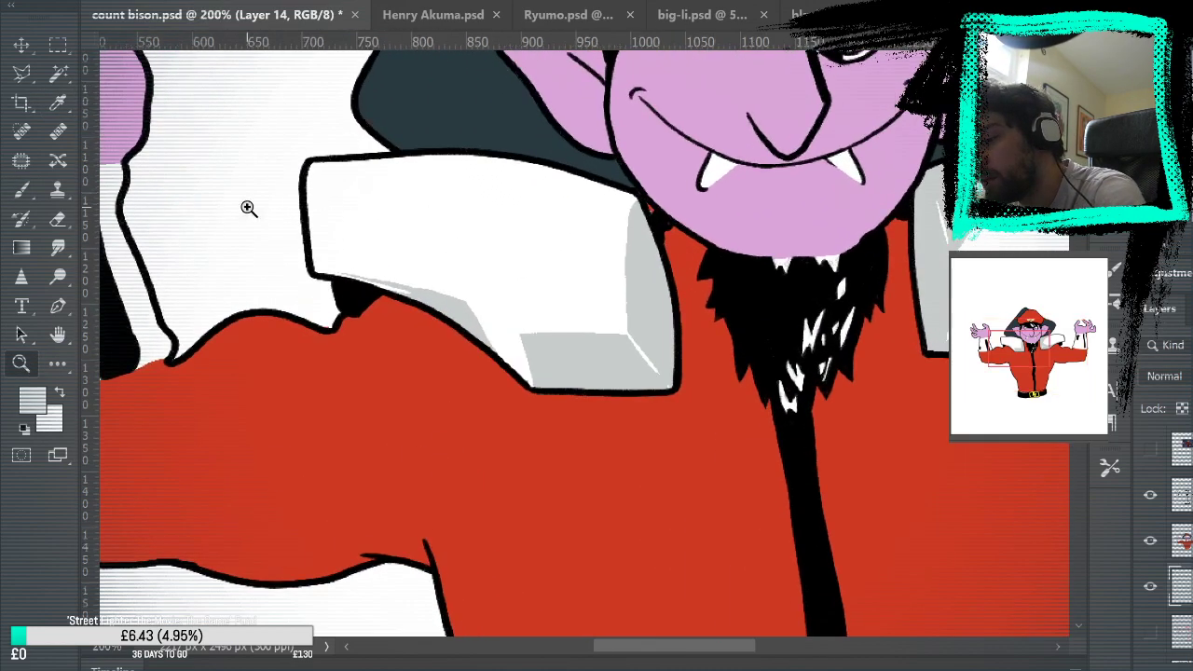
pyautogui.press('b')
pyautogui.moveTo(311, 174)
pyautogui.mouseDown()
pyautogui.moveTo(318, 264)
pyautogui.moveTo(399, 290)
pyautogui.mouseUp()
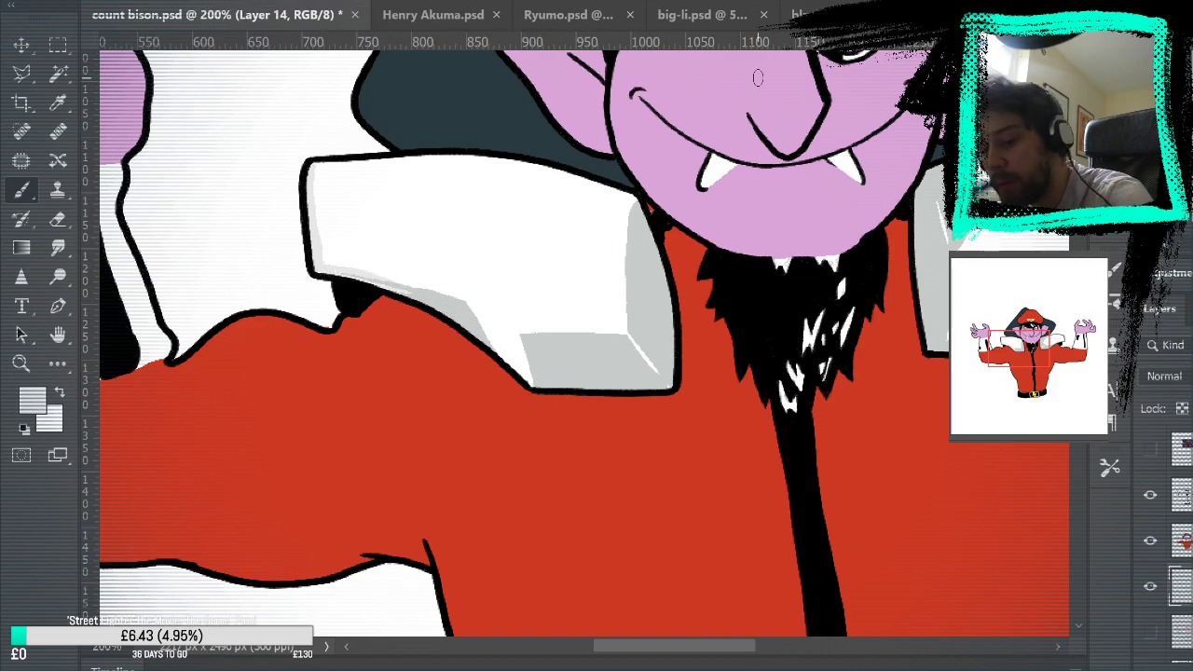
# Set the blend mode of the colour layer, Layer 13, to Multiply.
pyautogui.click(1182, 540)
pyautogui.click(1165, 377)
pyautogui.click(1169, 471)
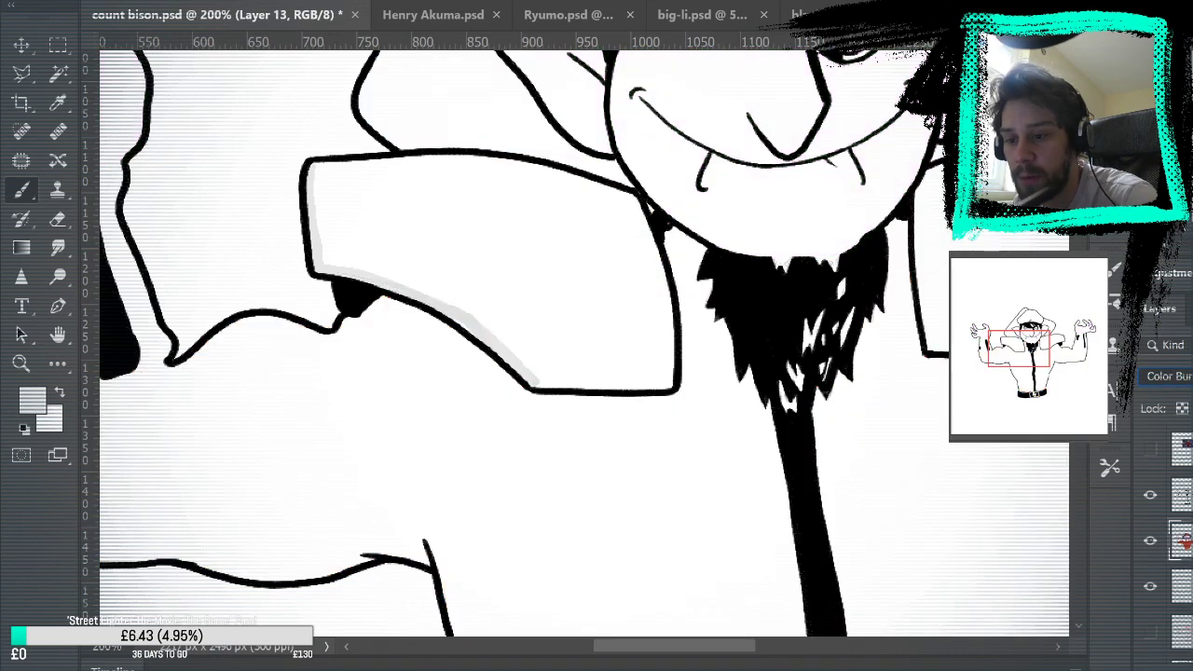
pyautogui.press('Up')
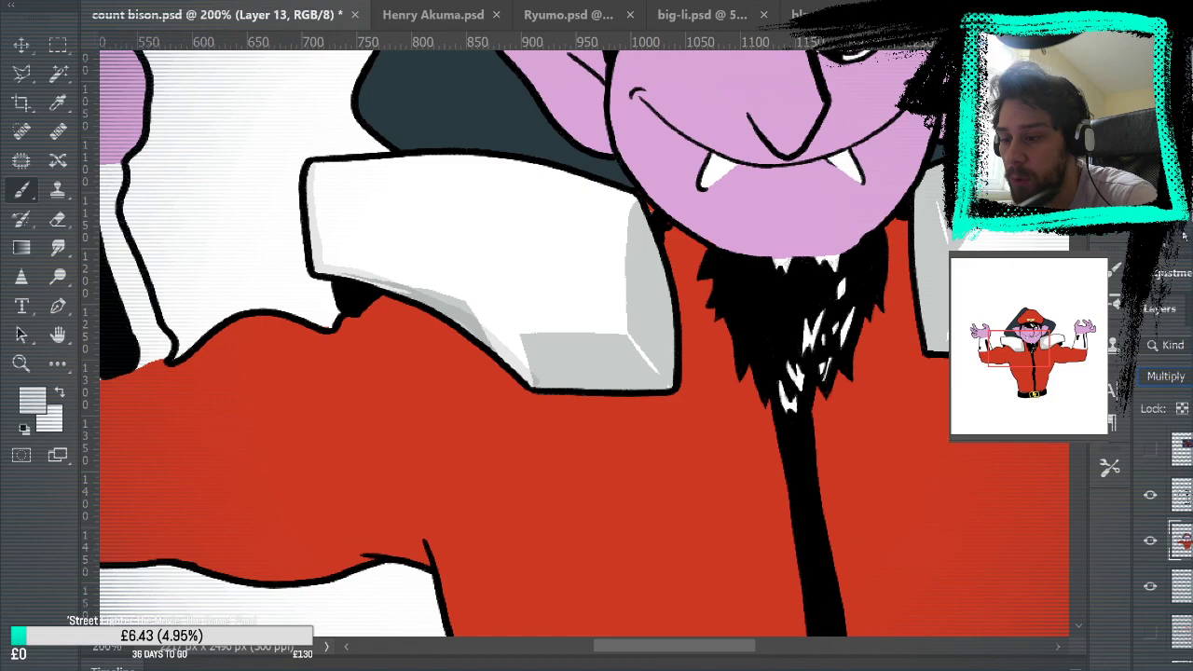
# Set the blend mode of the colour layer, Layer 13, back to Normal.
pyautogui.press('Down')
pyautogui.press('Up')
pyautogui.press('Up')
pyautogui.press('Up')
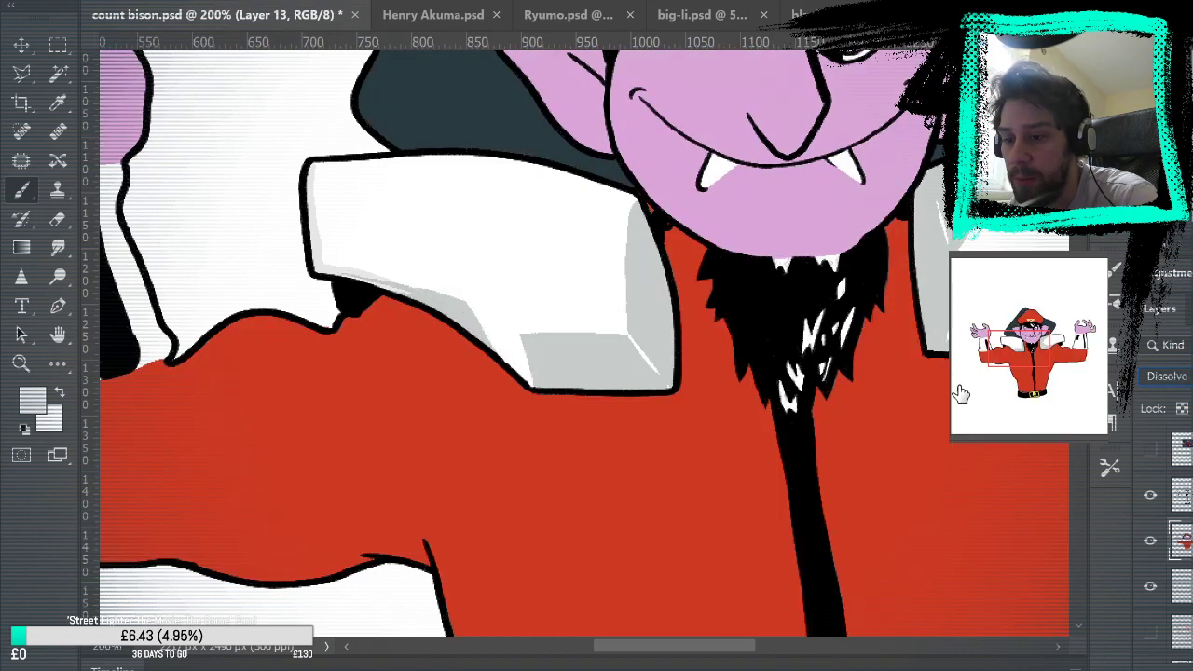
pyautogui.press('Down')
pyautogui.press('Up')
pyautogui.press('Up')
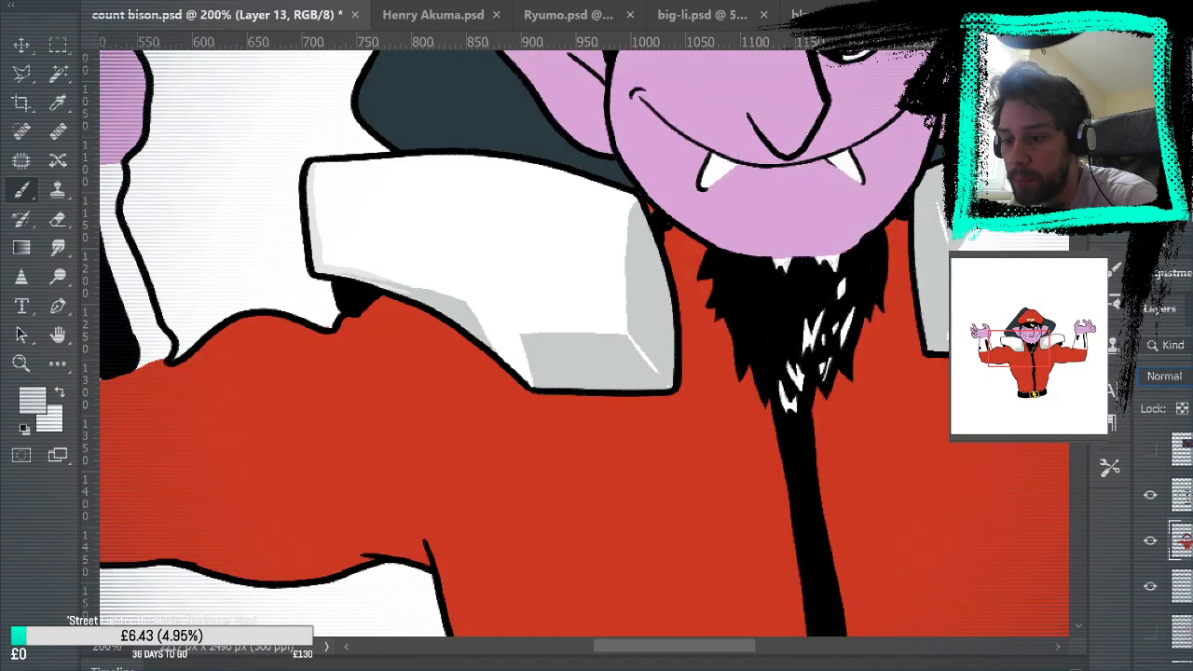
# Hide the white background layer and the line art layer and fit the whole figure in view.
pyautogui.click(57, 75)
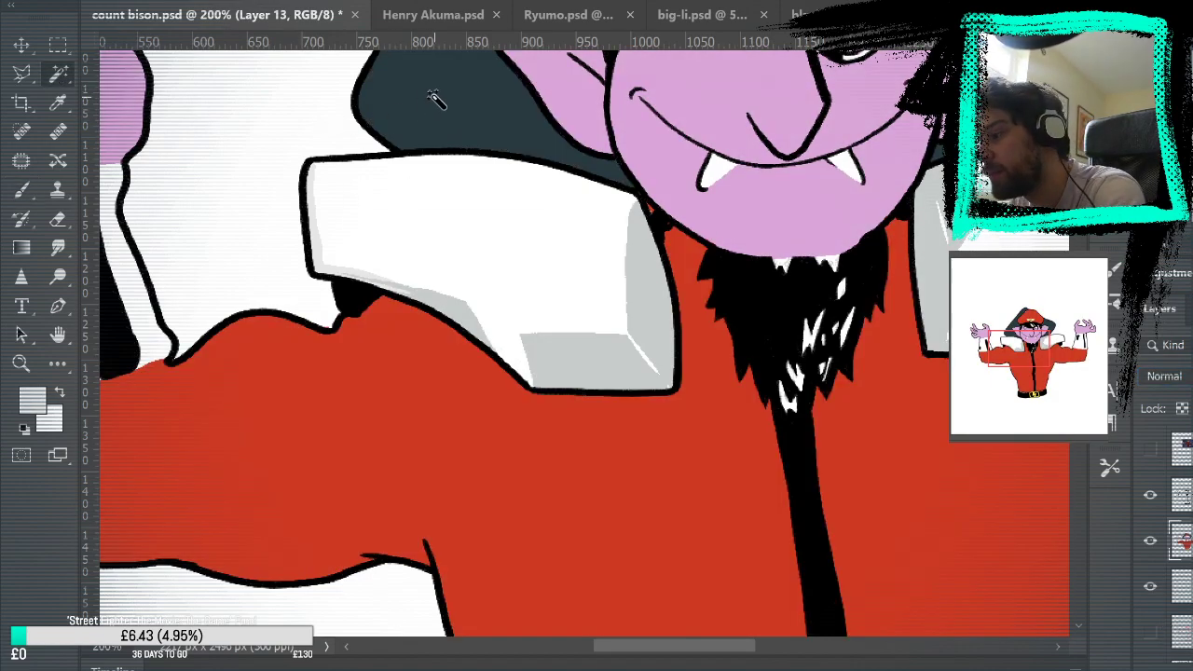
pyautogui.scroll(-5, 1182, 597)
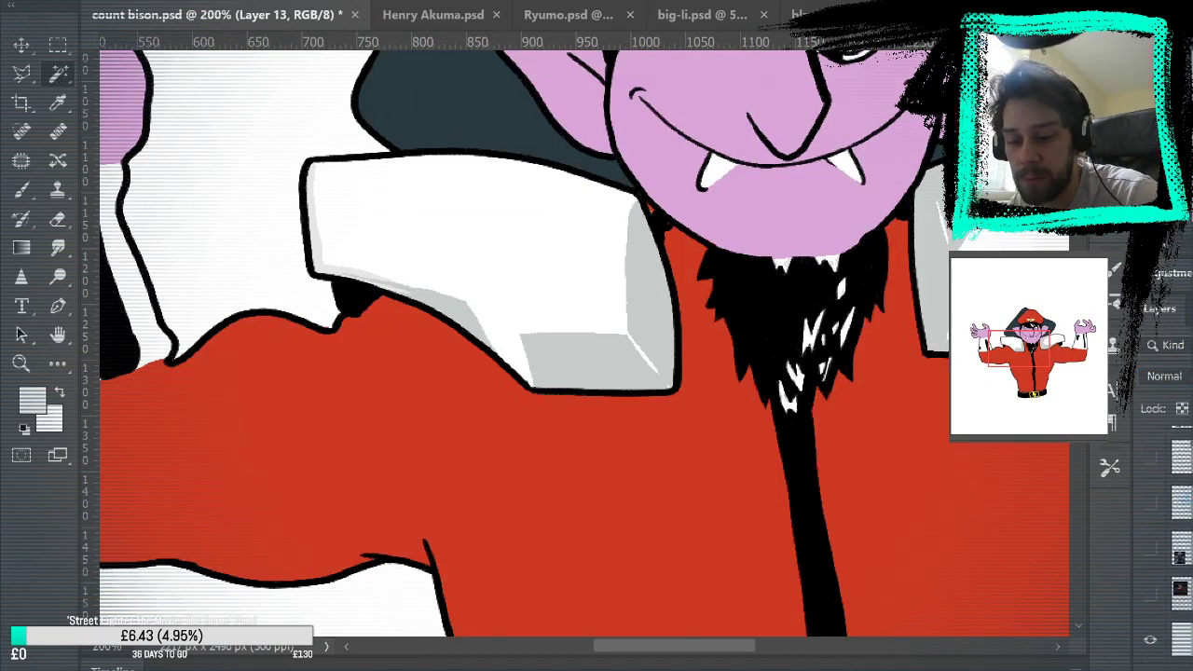
pyautogui.click(1150, 642)
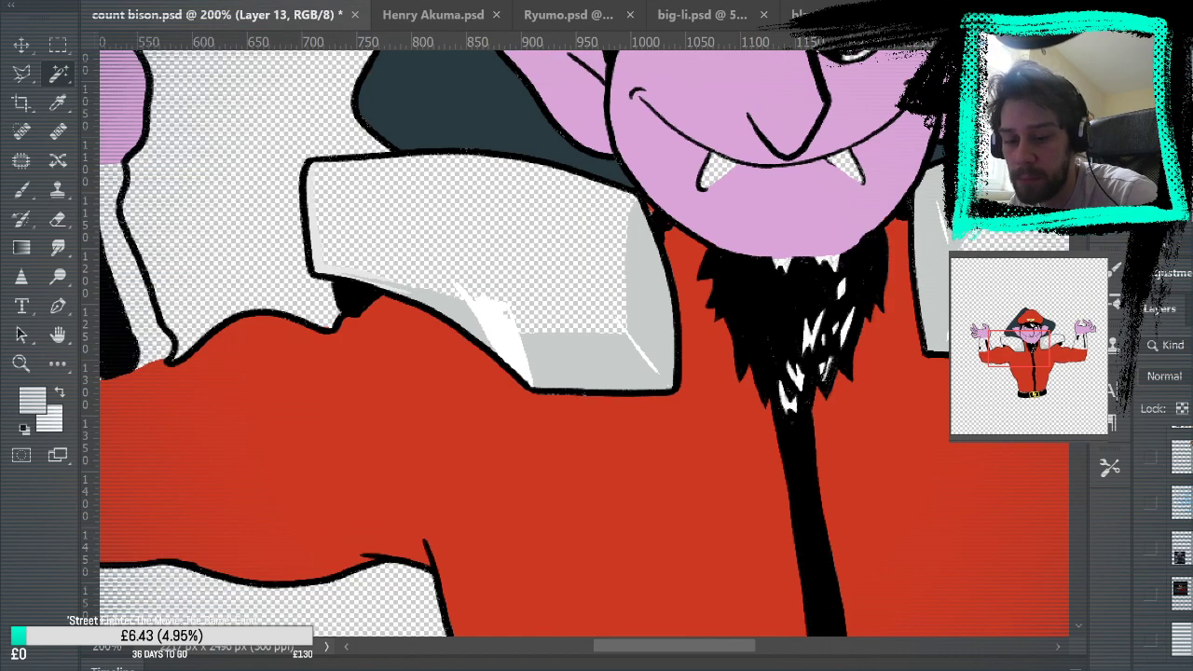
pyautogui.scroll(3, 1163, 545)
pyautogui.scroll(-2, 1180, 559)
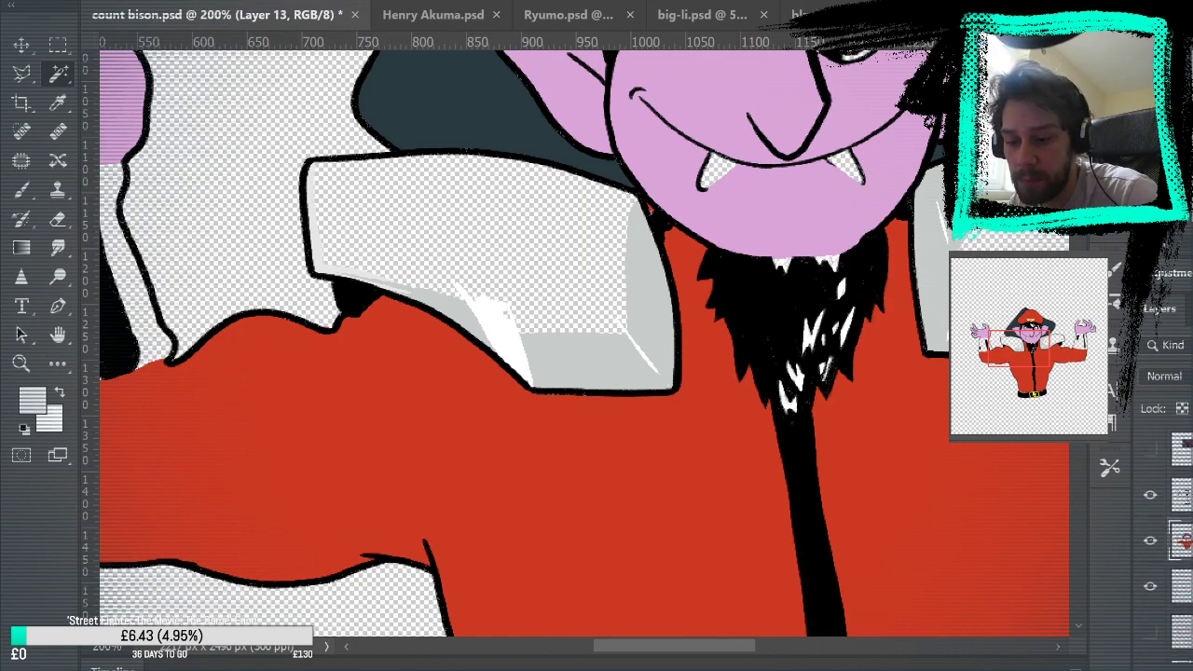
pyautogui.click(1150, 495)
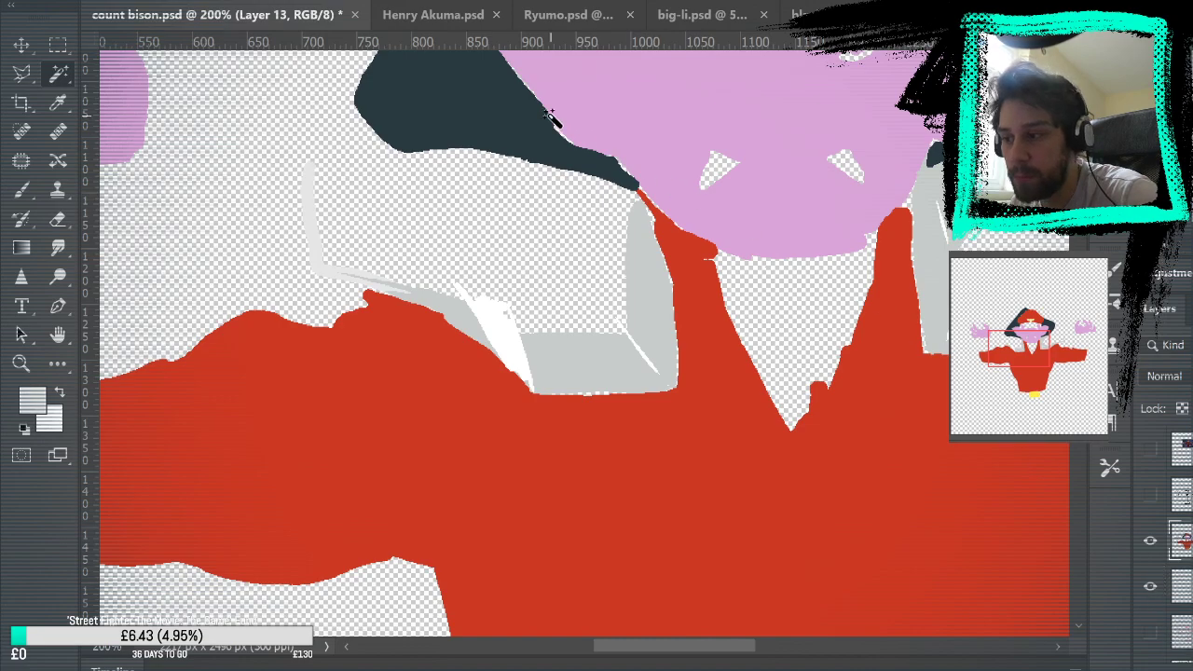
pyautogui.hotkey('ctrl', '0')
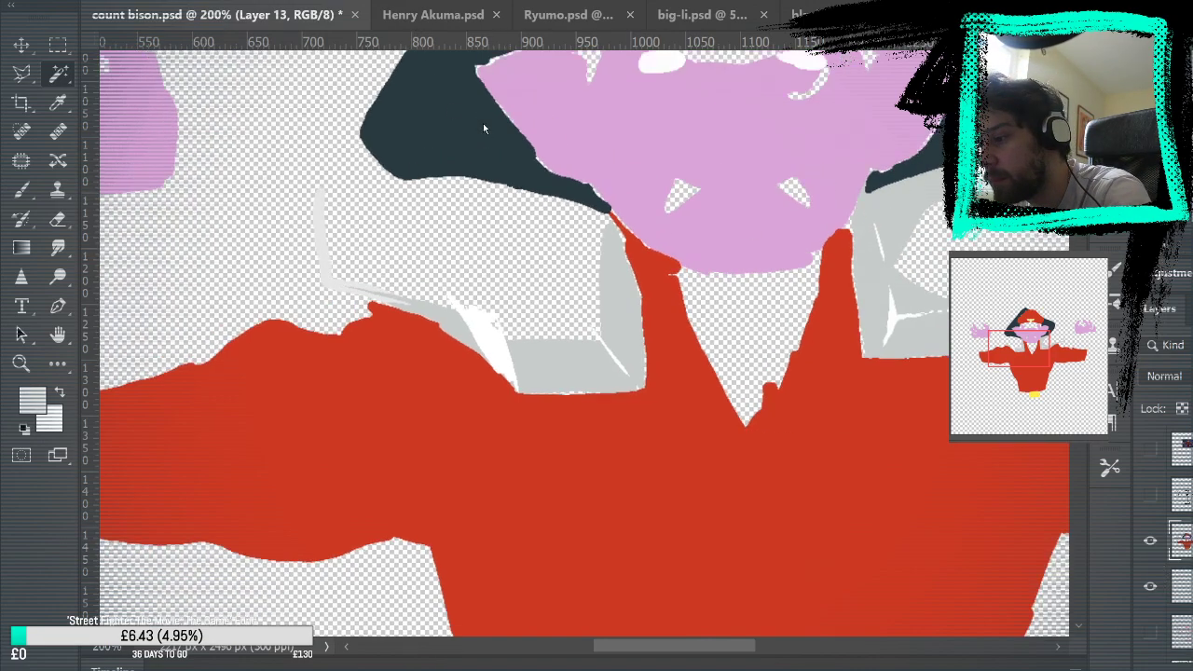
# Try selecting the white highlights of the shoulder pads with the Magic Wand, and discard the selection.
pyautogui.press('i')
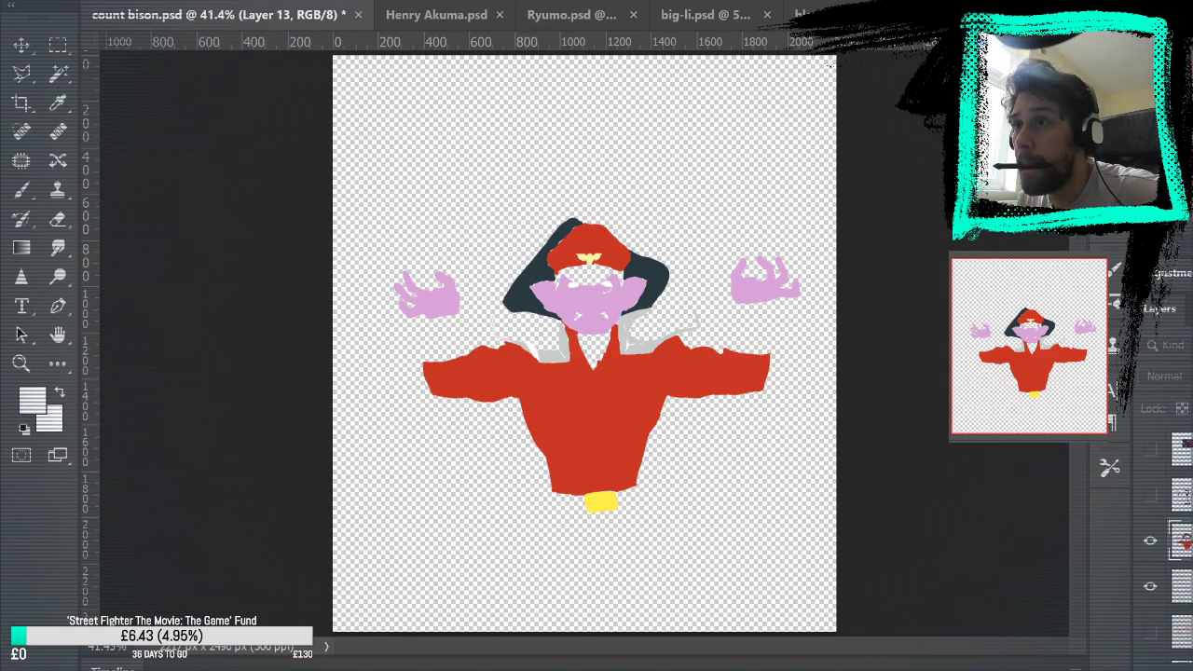
pyautogui.press('w')
pyautogui.click(628, 344)
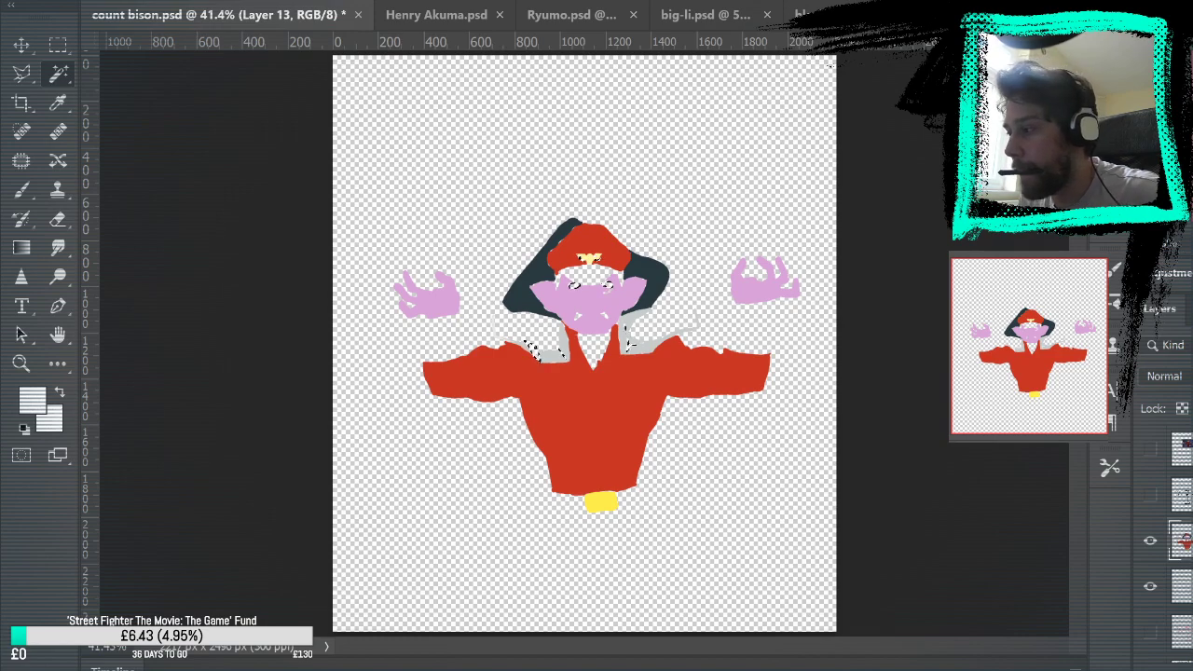
pyautogui.press('m')
pyautogui.hotkey('ctrl', 'd')
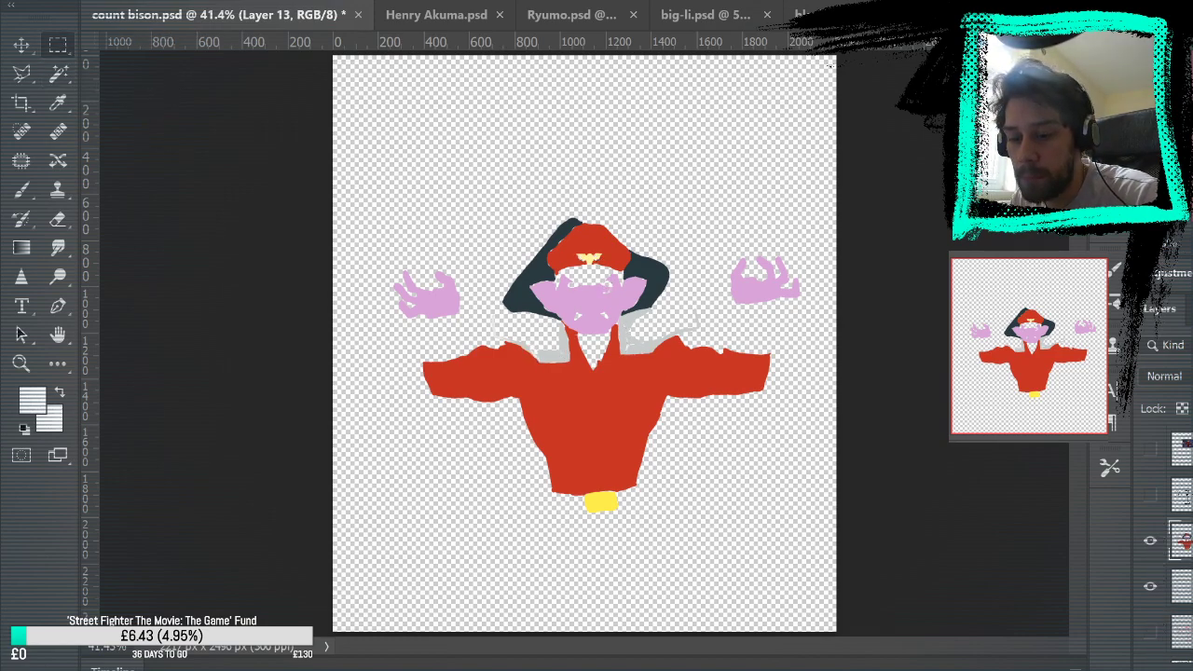
# Show the white background layer and the line art layer again.
pyautogui.click(1152, 641)
pyautogui.scroll(3, 1162, 559)
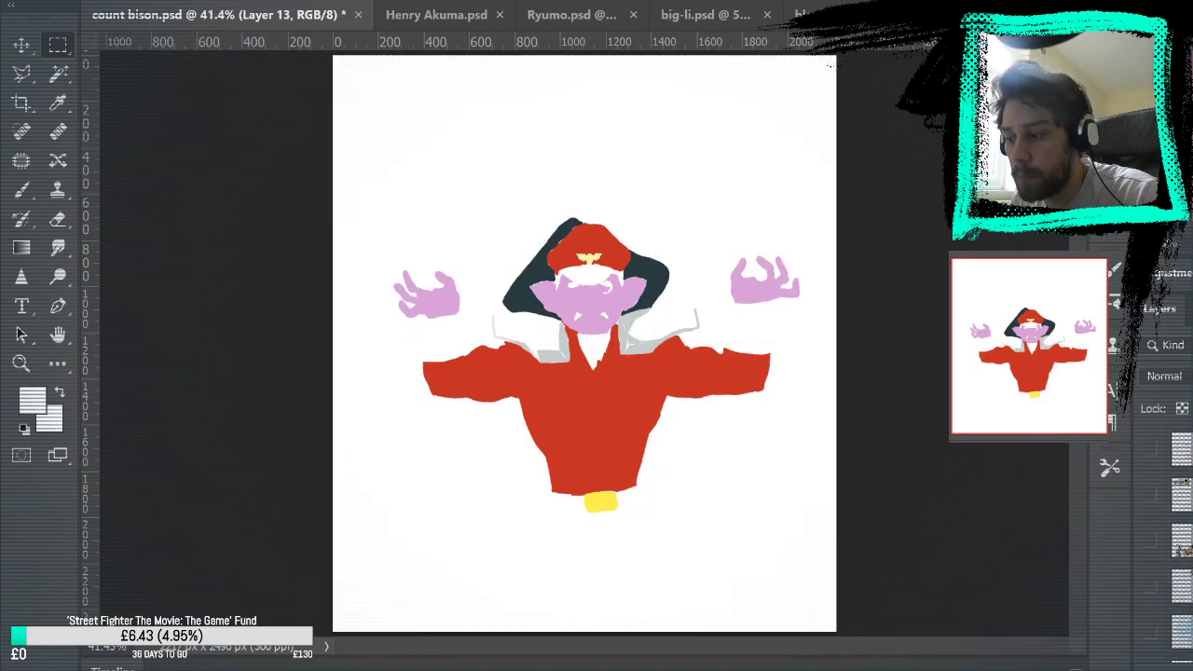
pyautogui.scroll(2, 1165, 541)
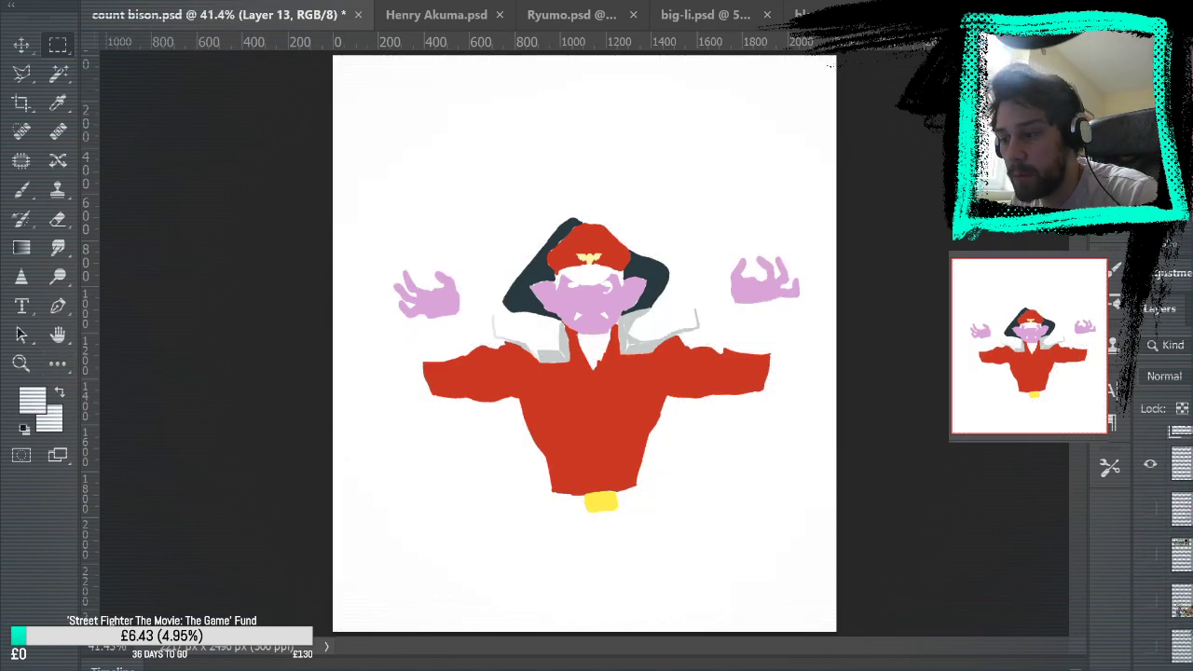
pyautogui.scroll(3, 1166, 541)
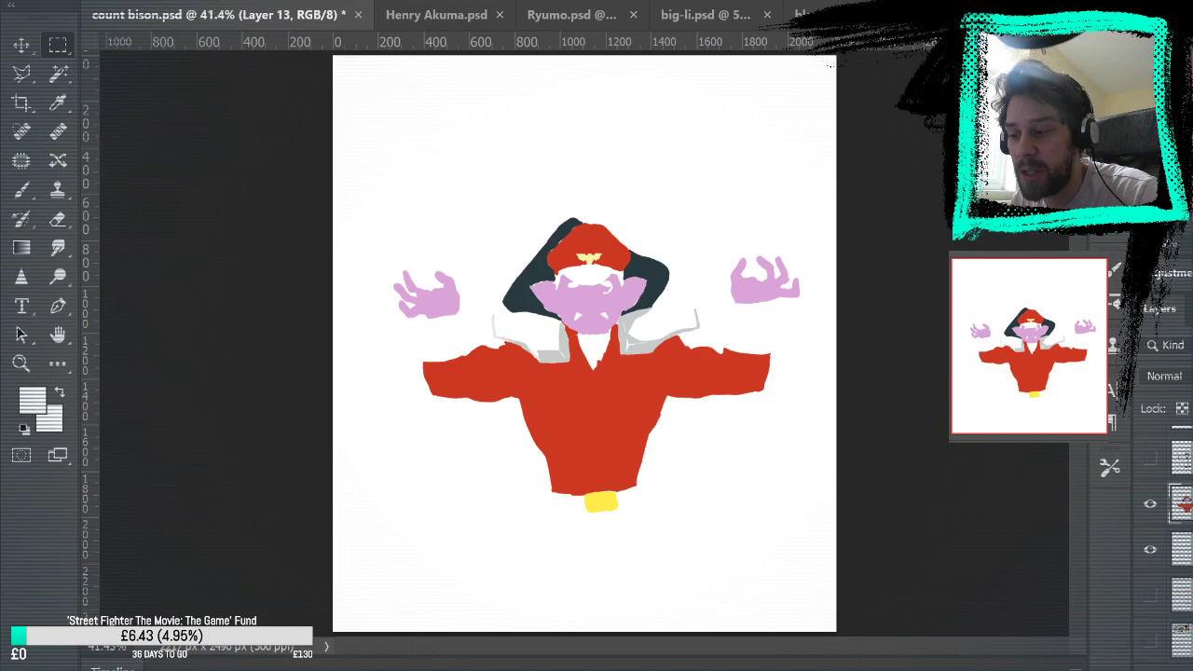
pyautogui.click(1151, 458)
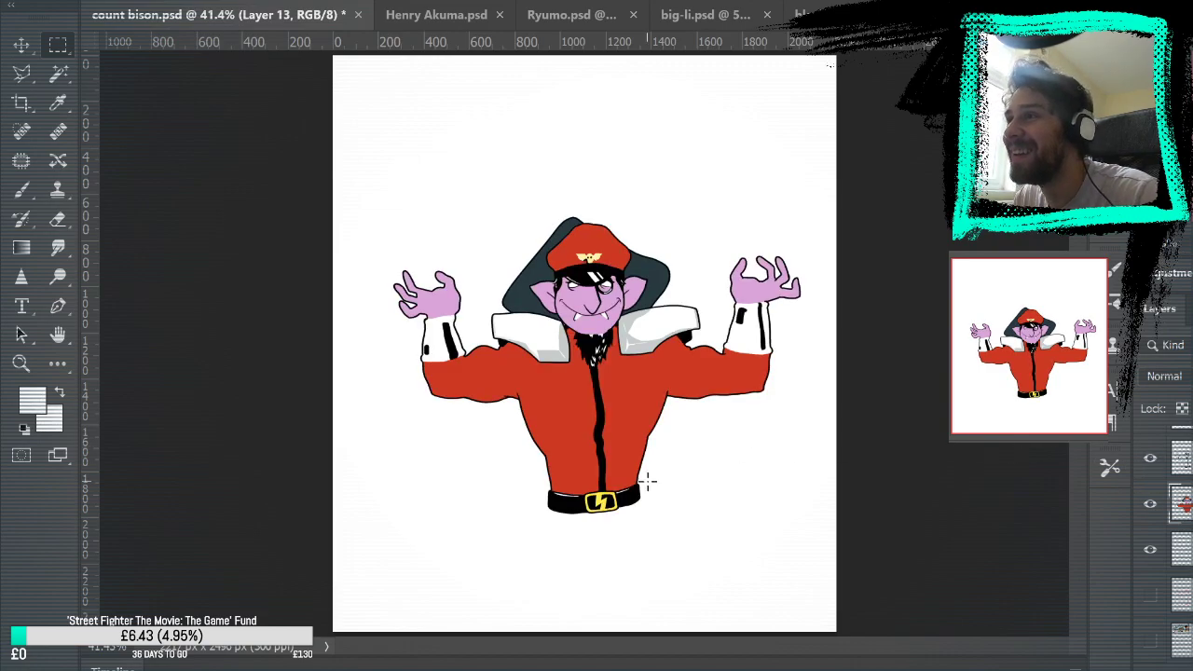
# Try brushing light grey over the left shoulder pad's lower fold on the colour layer, and undo the stroke.
pyautogui.press('z')
pyautogui.click(531, 355)
pyautogui.click(624, 358)
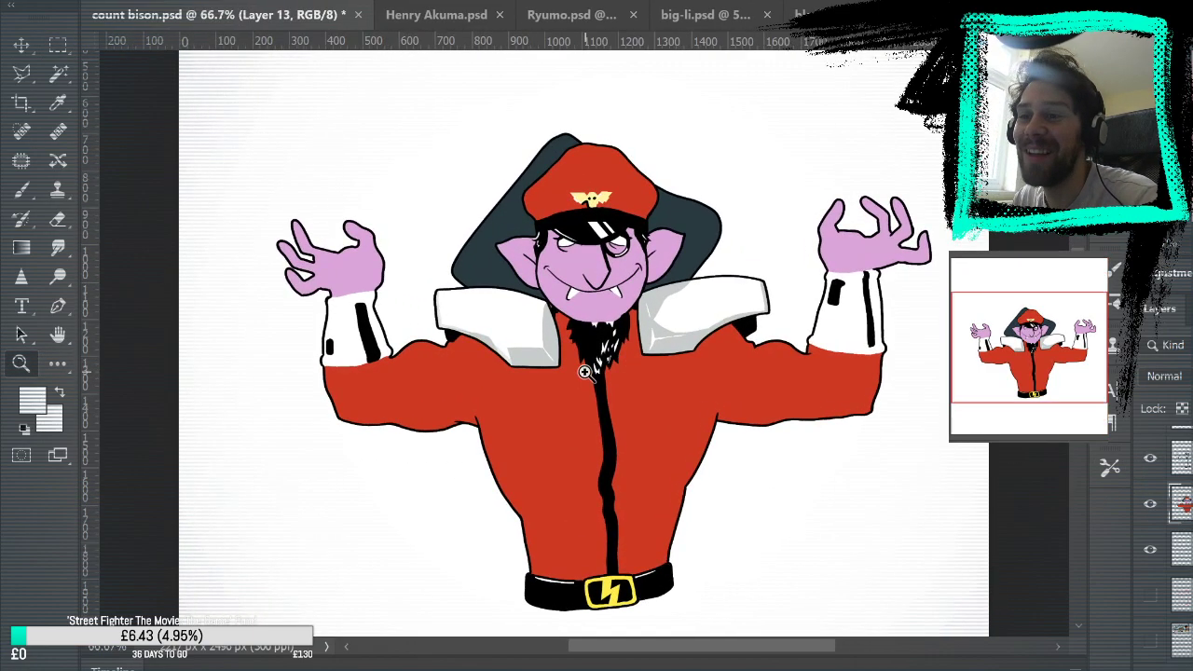
pyautogui.click(586, 370)
pyautogui.moveTo(643, 390); pyautogui.dragTo(852, 339)
pyautogui.click(748, 293)
pyautogui.moveTo(894, 392); pyautogui.dragTo(858, 427)
pyautogui.press('b')
pyautogui.moveTo(535, 314); pyautogui.dragTo(591, 364)
pyautogui.hotkey('ctrl', 'z')
# On Layer 14, brush the light grey along the left shoulder pad's lower fold and its top edge.
pyautogui.keyDown('alt'); pyautogui.click(562, 339); pyautogui.keyUp('alt')
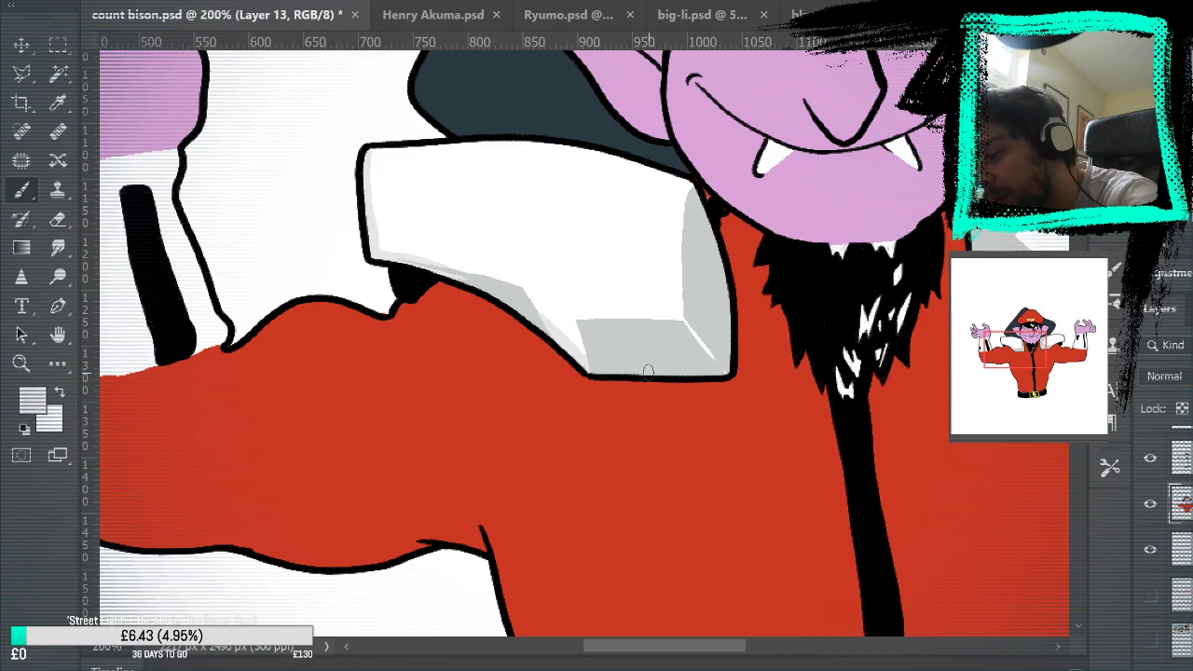
pyautogui.click(1179, 550)
pyautogui.moveTo(523, 297); pyautogui.dragTo(584, 345)
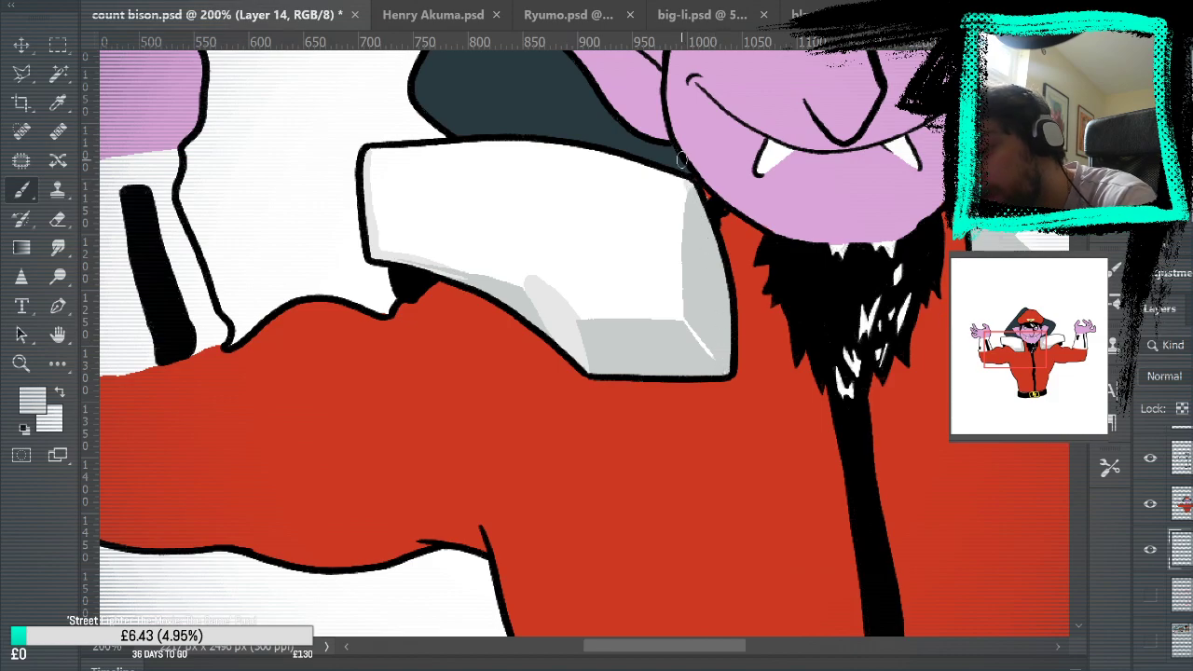
pyautogui.moveTo(366, 147)
pyautogui.mouseDown()
pyautogui.moveTo(524, 140)
pyautogui.moveTo(688, 192)
pyautogui.mouseUp()
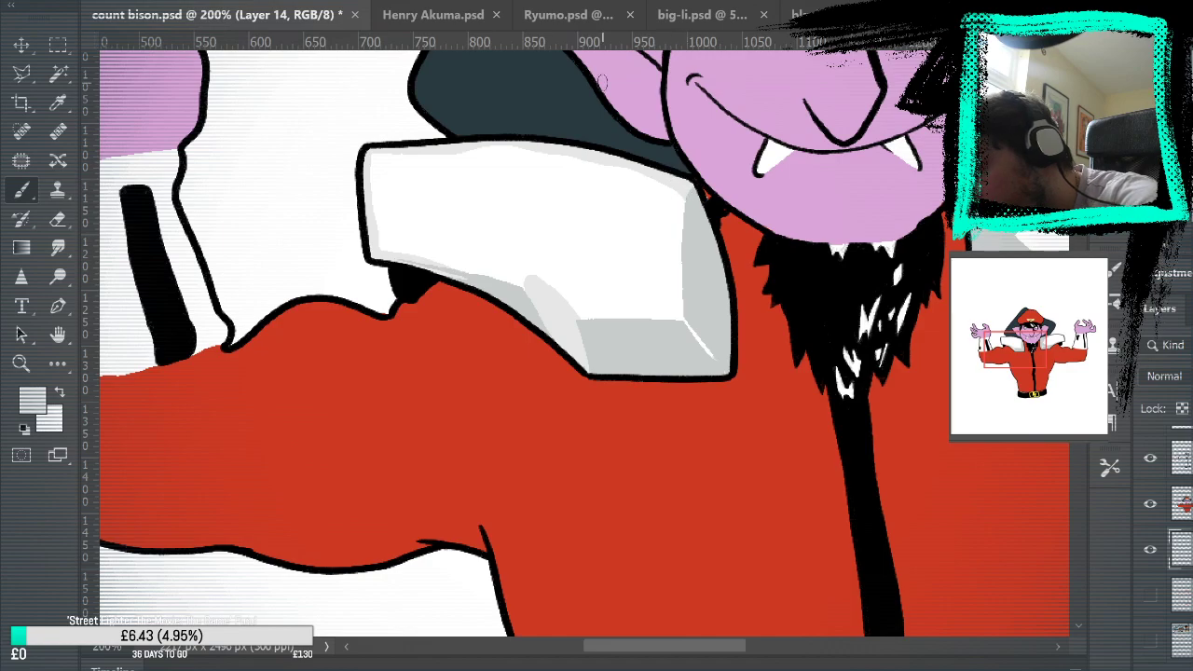
# Sample the light grey again and fill the remaining white of the left shoulder pad on Layer 14.
pyautogui.hotkey('alt', '[')
pyautogui.keyDown('alt'); pyautogui.click(744, 270); pyautogui.keyUp('alt')
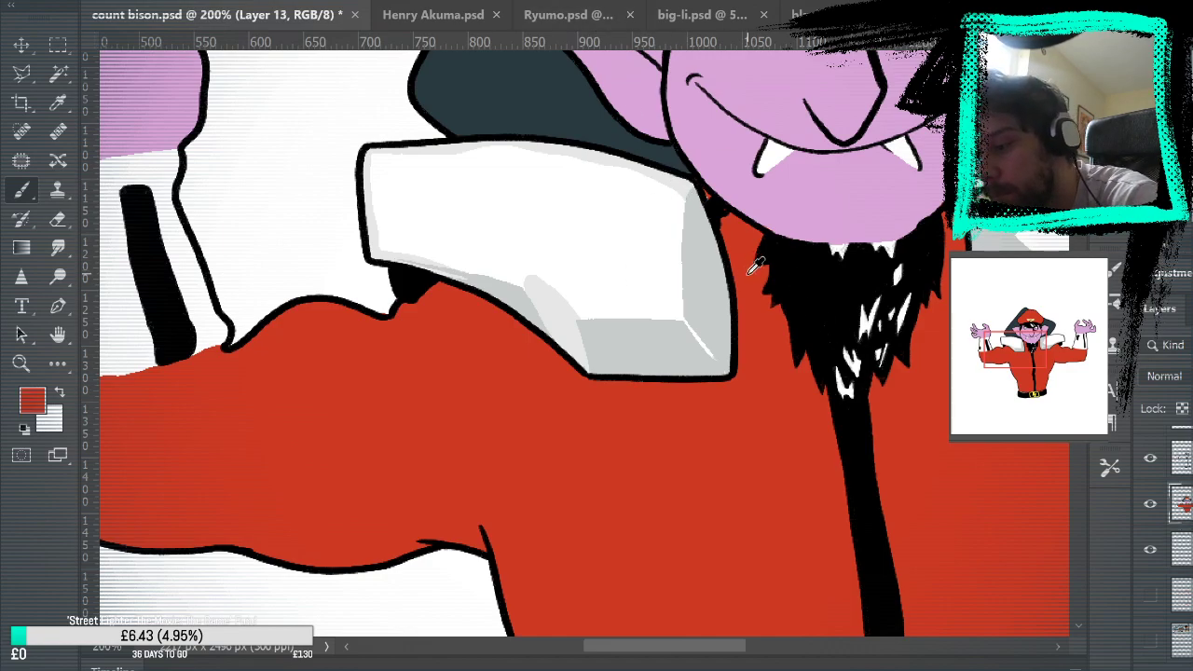
pyautogui.hotkey('alt', ']')
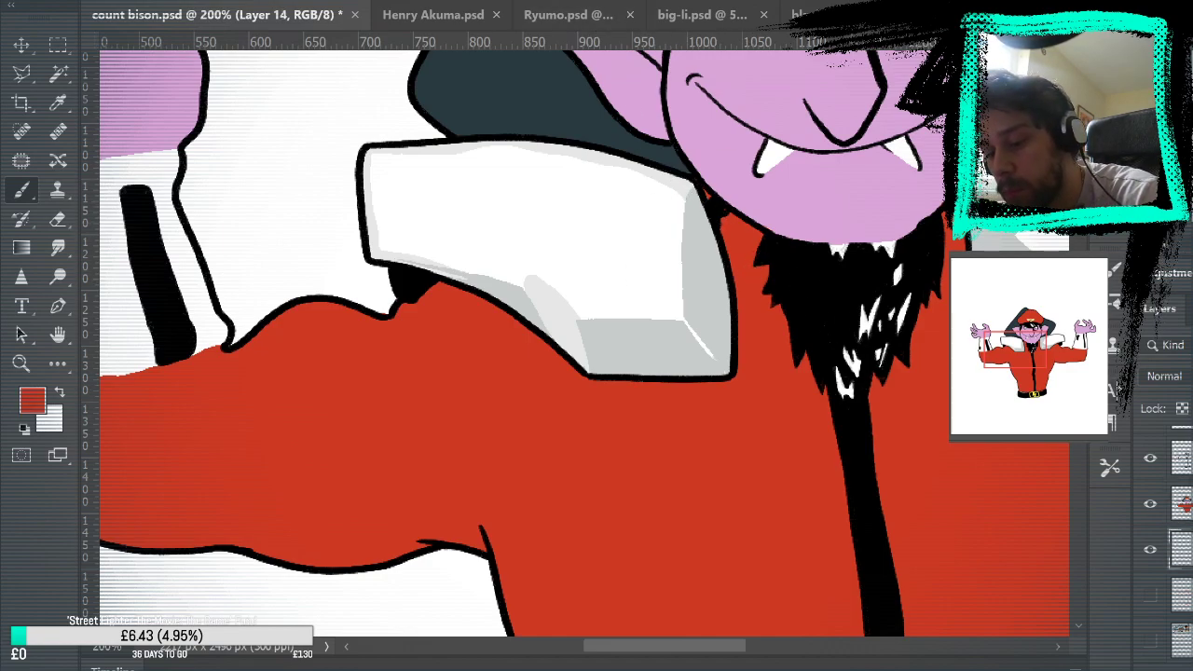
pyautogui.keyDown('alt'); pyautogui.click(563, 144); pyautogui.keyUp('alt')
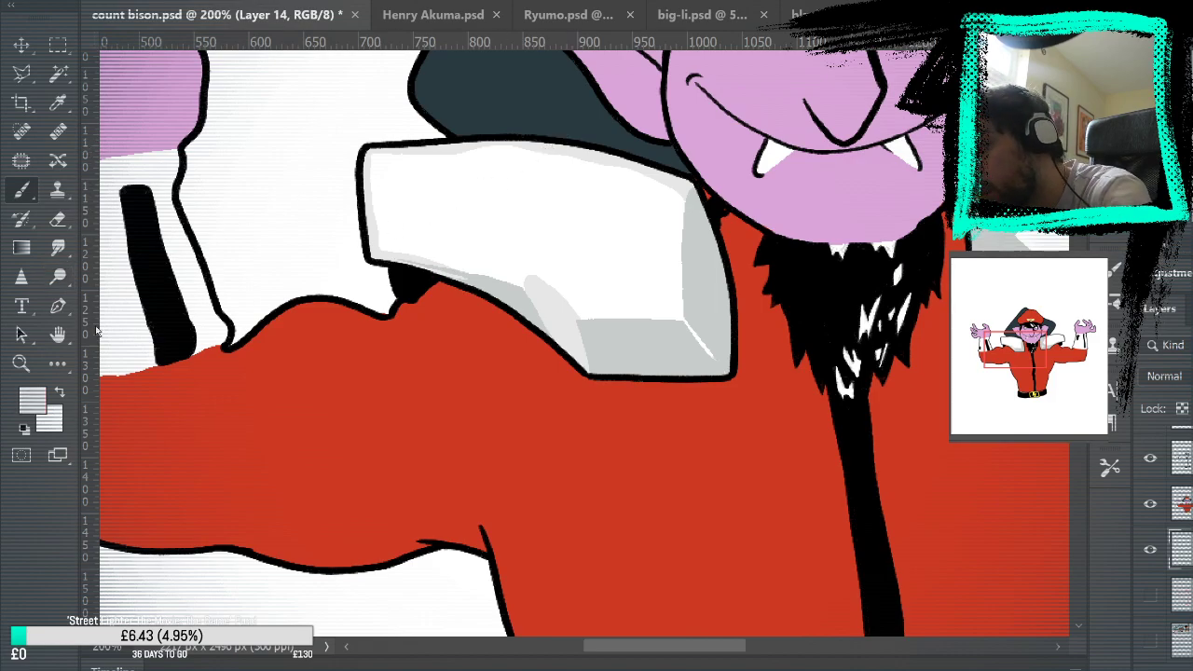
pyautogui.press('g')
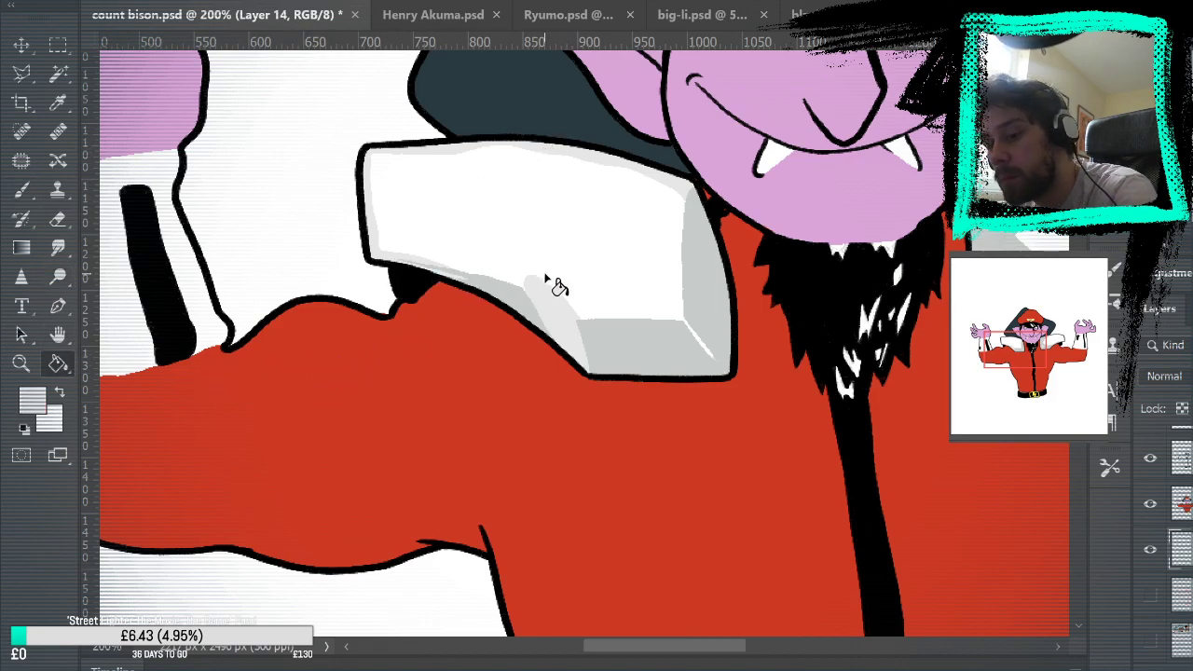
pyautogui.click(572, 252)
# Brush light grey along the right shoulder pad's lower and upper edges and fill its white interior on Layer 14.
pyautogui.moveTo(898, 405); pyautogui.dragTo(591, 418)
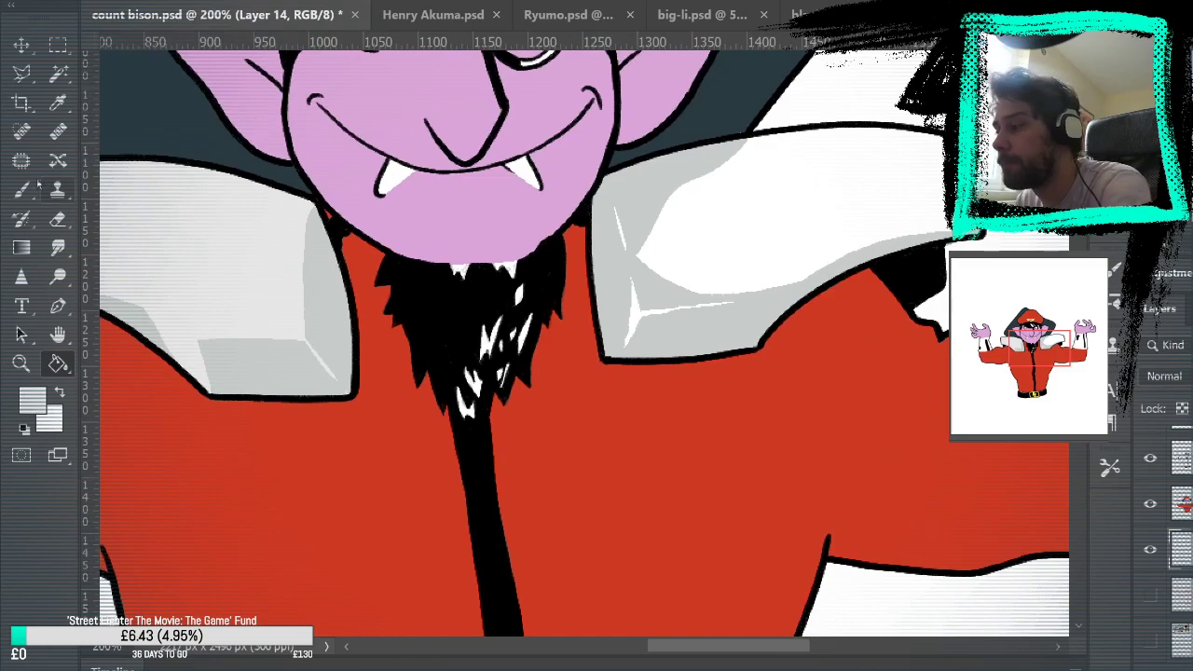
pyautogui.press('b')
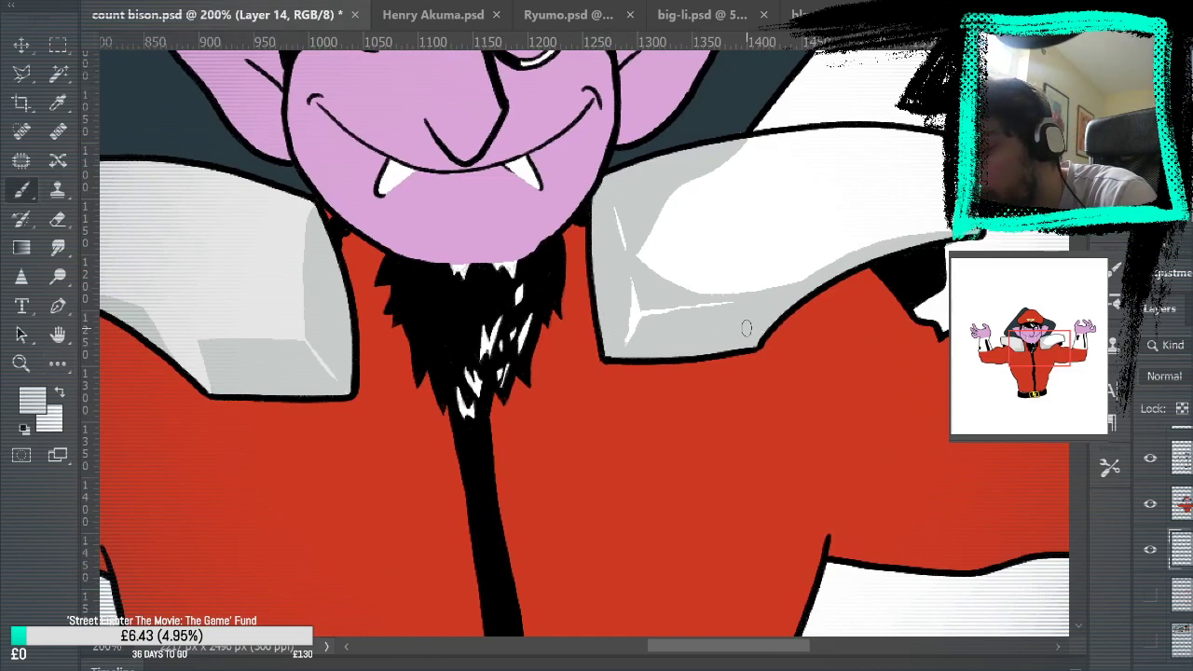
pyautogui.moveTo(738, 335)
pyautogui.mouseDown()
pyautogui.moveTo(825, 266)
pyautogui.moveTo(932, 233)
pyautogui.mouseUp()
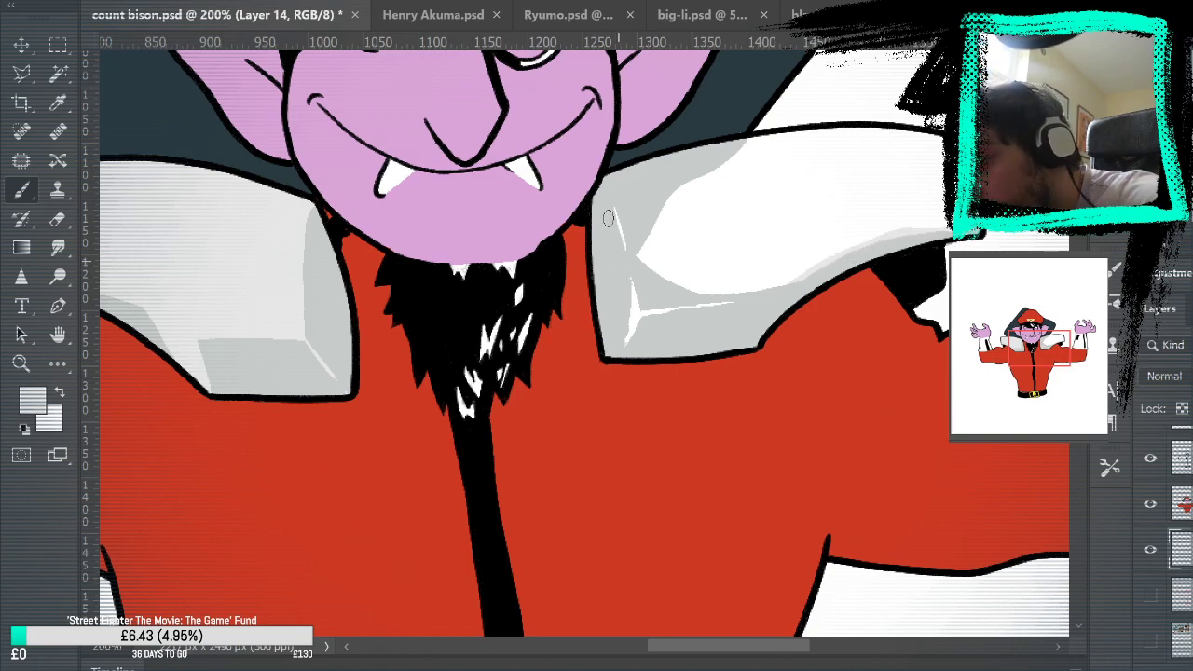
pyautogui.moveTo(713, 148); pyautogui.dragTo(941, 133)
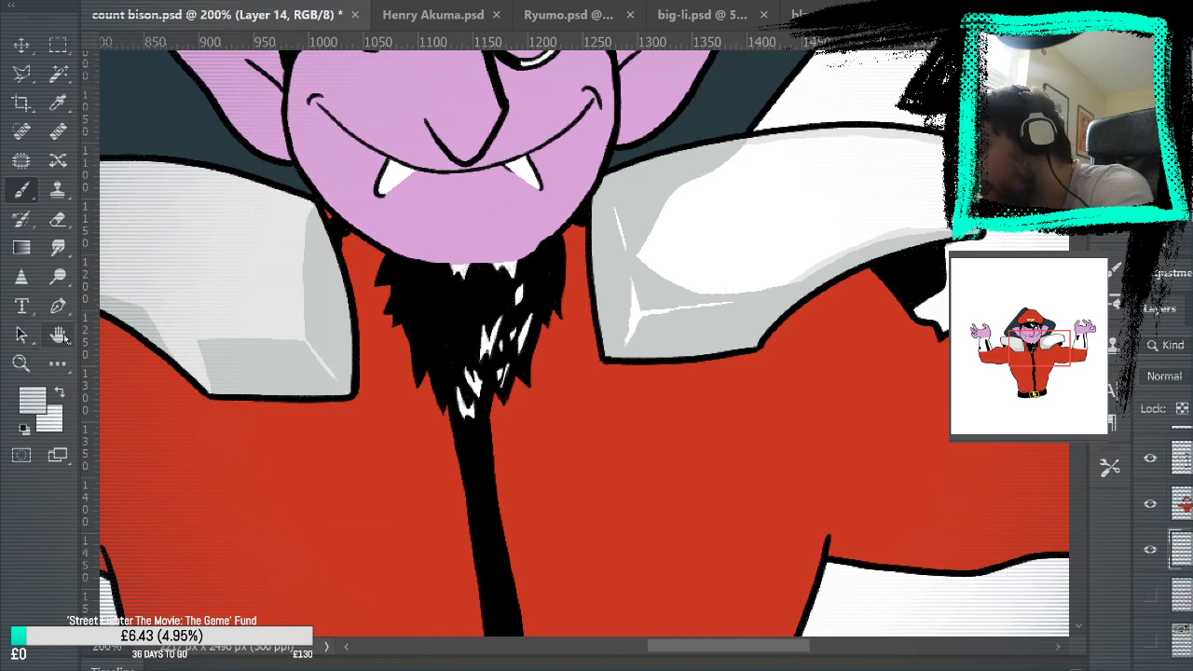
pyautogui.press('g')
pyautogui.click(843, 219)
# Brush light grey along the inner edge of the white cuff on the right arm.
pyautogui.moveTo(914, 393)
pyautogui.mouseDown()
pyautogui.moveTo(879, 552)
pyautogui.moveTo(991, 426)
pyautogui.mouseUp()
pyautogui.hotkey('ctrl', '0')
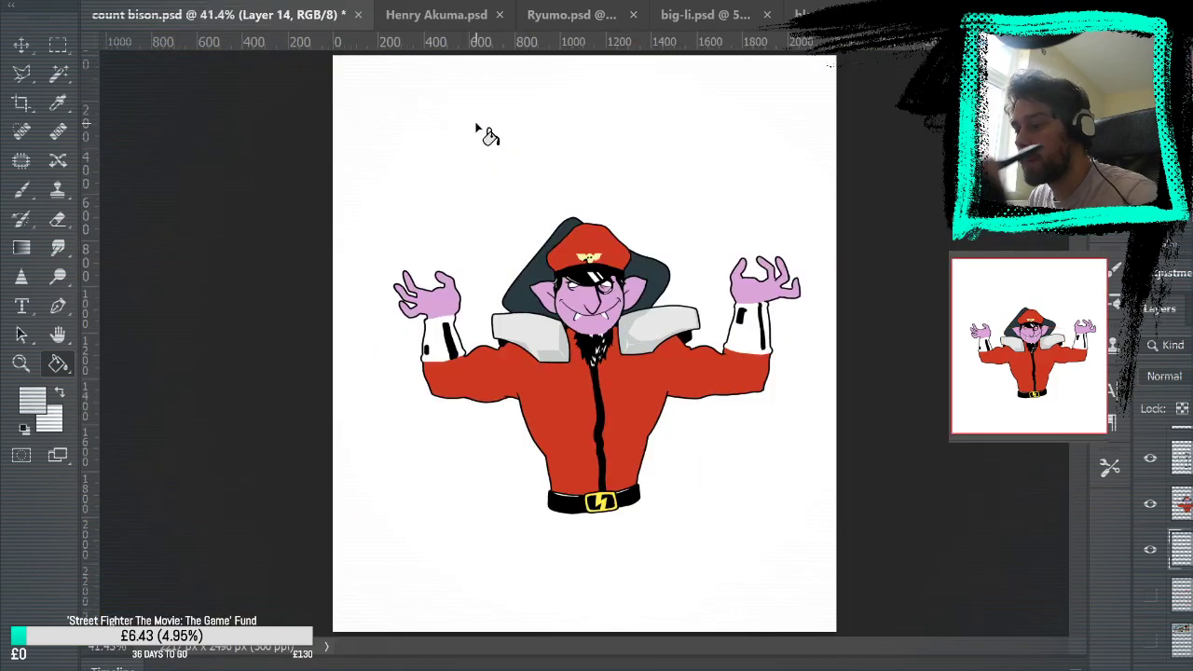
pyautogui.press('z')
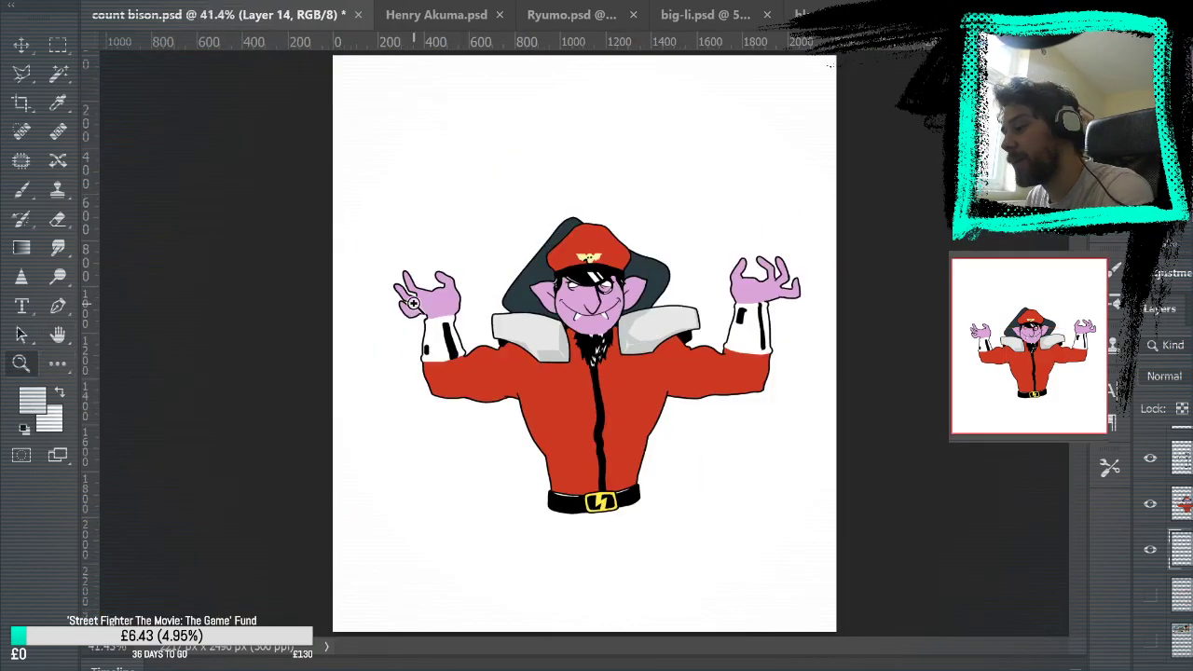
pyautogui.moveTo(777, 333); pyautogui.dragTo(776, 333)
pyautogui.click(776, 333)
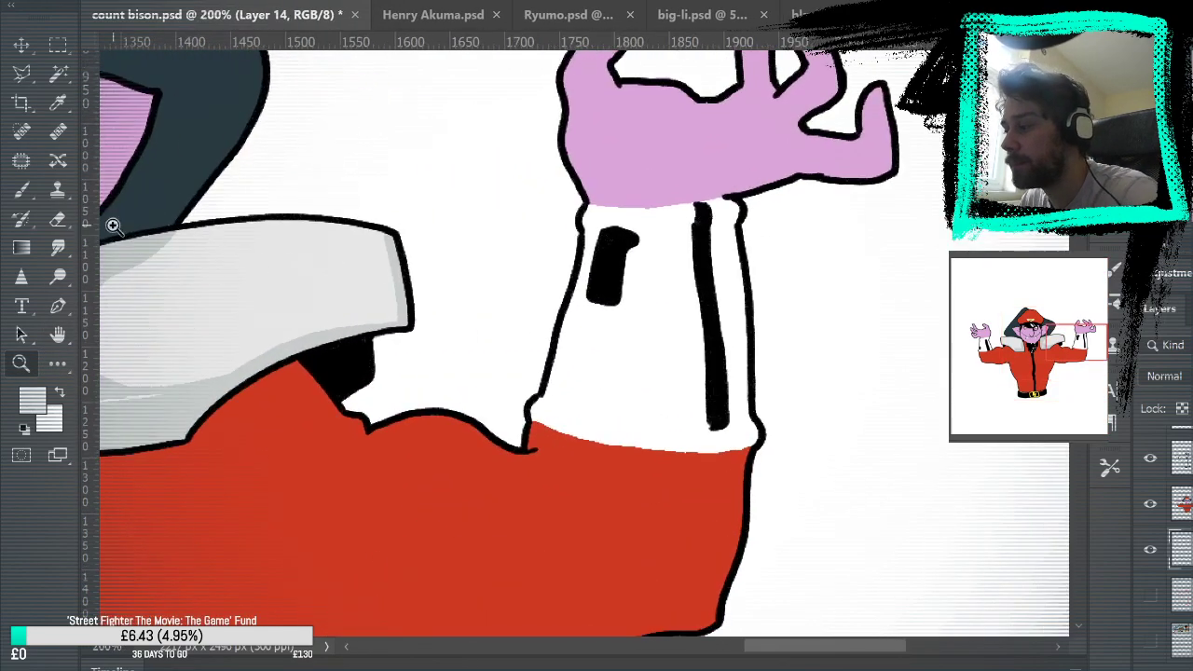
pyautogui.press('b')
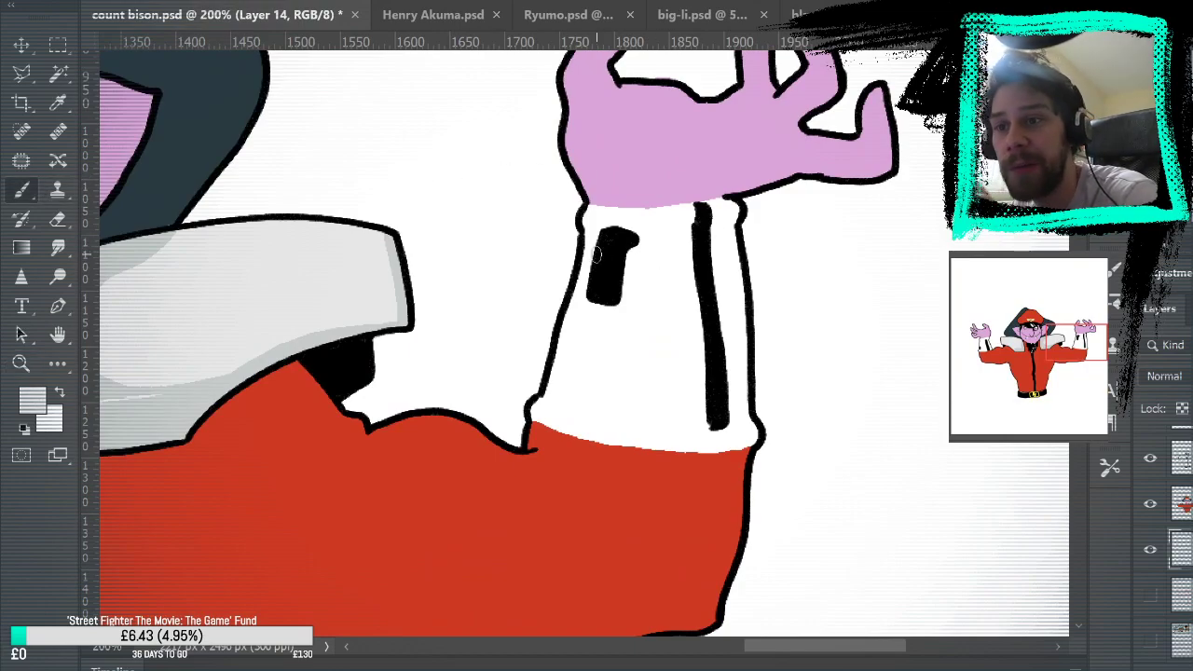
pyautogui.moveTo(537, 436); pyautogui.dragTo(577, 325)
pyautogui.moveTo(548, 397); pyautogui.dragTo(586, 205)
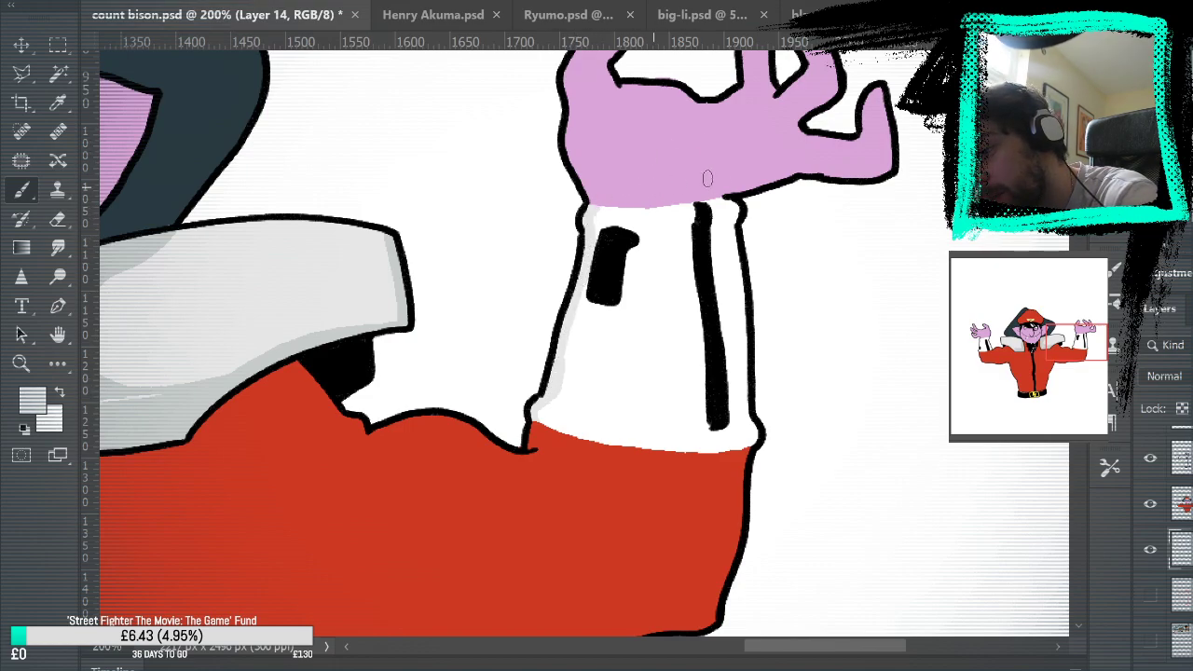
# Brush light grey along the right cuff's outer edge and fill the rest of the cuff with the same grey.
pyautogui.moveTo(720, 197)
pyautogui.mouseDown()
pyautogui.moveTo(734, 224)
pyautogui.moveTo(741, 354)
pyautogui.mouseUp()
pyautogui.moveTo(729, 229); pyautogui.dragTo(748, 421)
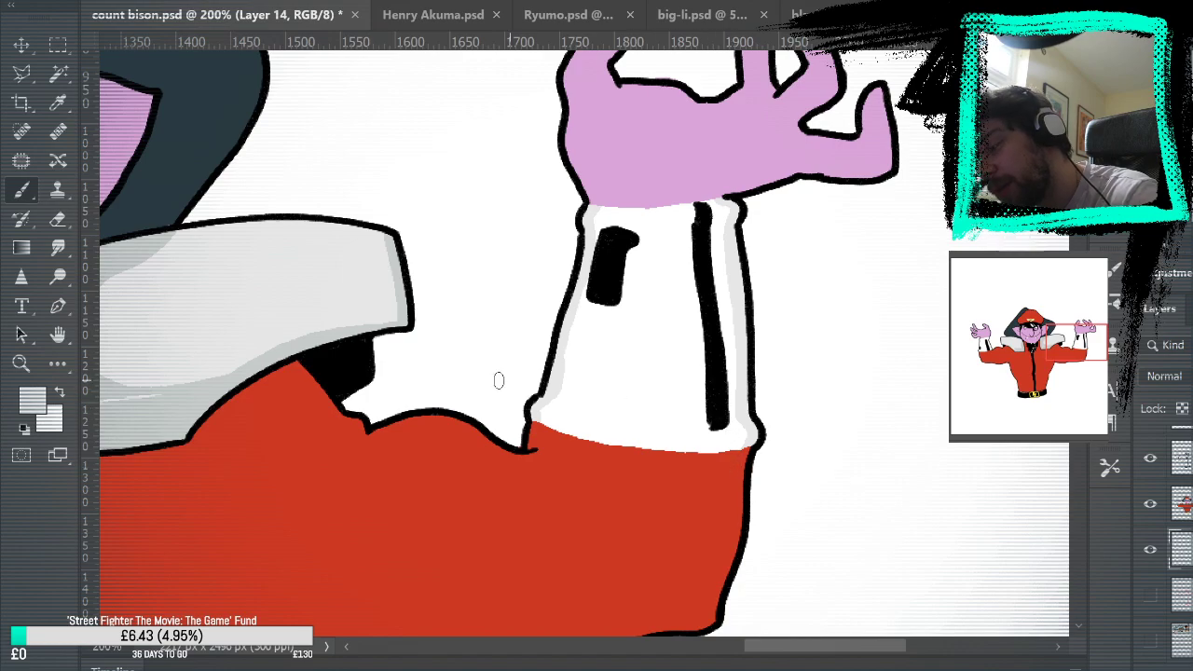
pyautogui.click(58, 364)
pyautogui.click(640, 333)
# Sample black and touch up the upper end of the right cuff's long black stripe on Layer 12.
pyautogui.moveTo(759, 531); pyautogui.dragTo(893, 452)
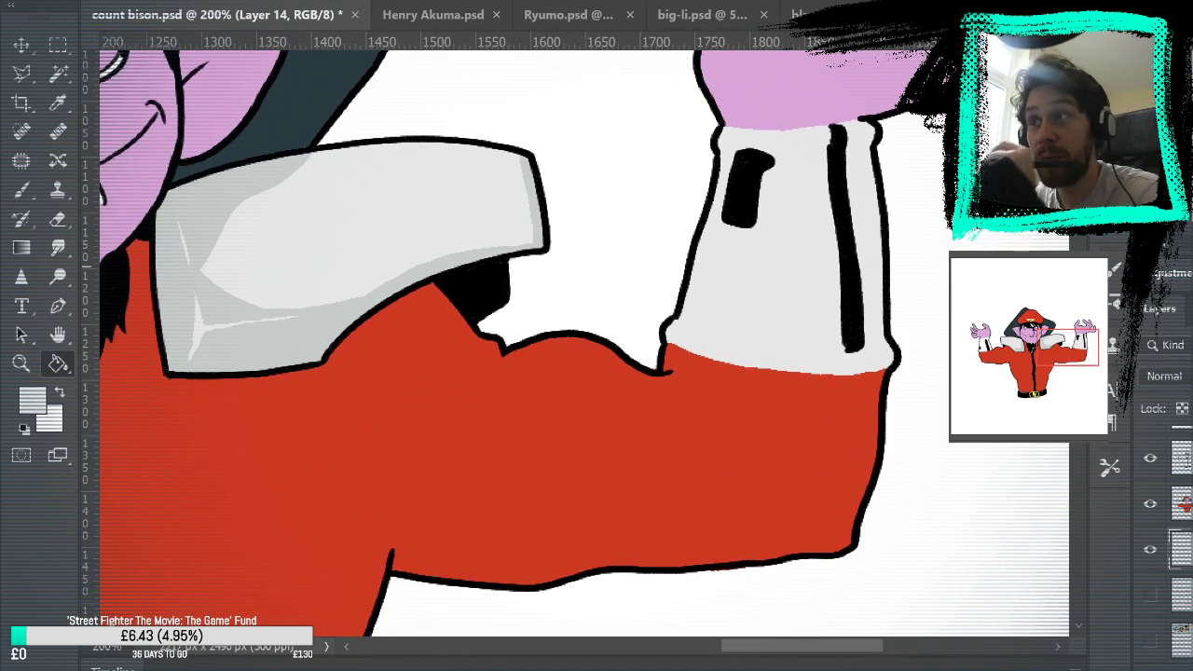
pyautogui.moveTo(923, 280); pyautogui.dragTo(786, 423)
pyautogui.hotkey('alt', '[')
pyautogui.hotkey('alt', '[')
pyautogui.press('b')
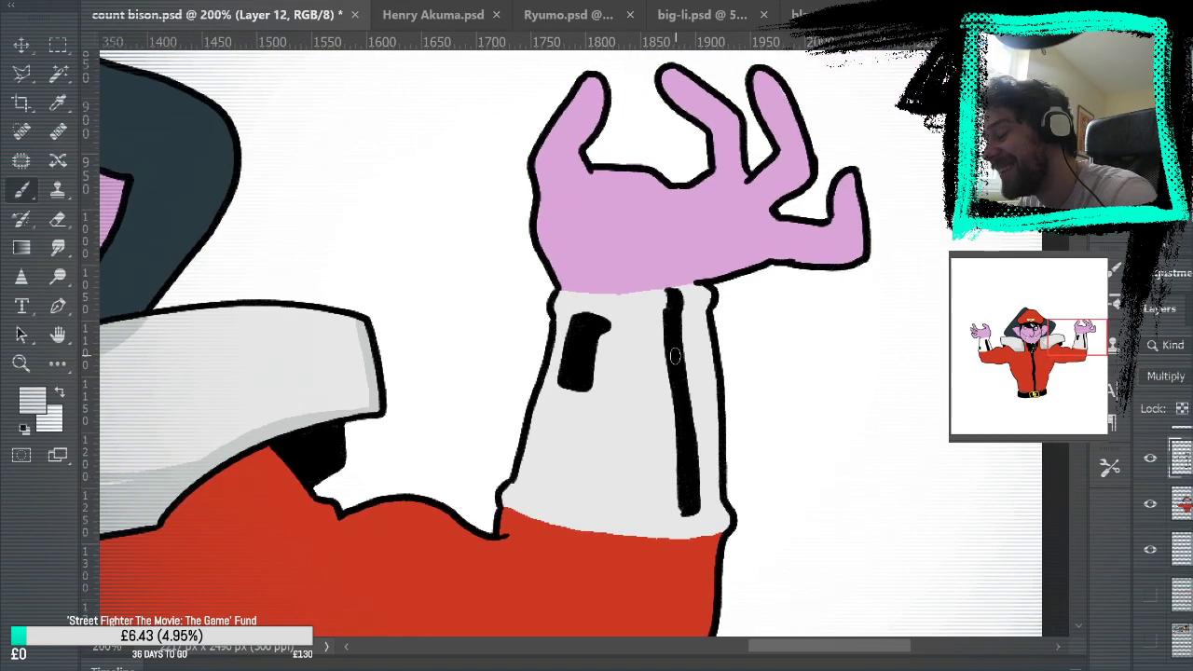
pyautogui.keyDown('alt'); pyautogui.click(671, 317); pyautogui.keyUp('alt')
pyautogui.hotkey('ctrl', 'z')
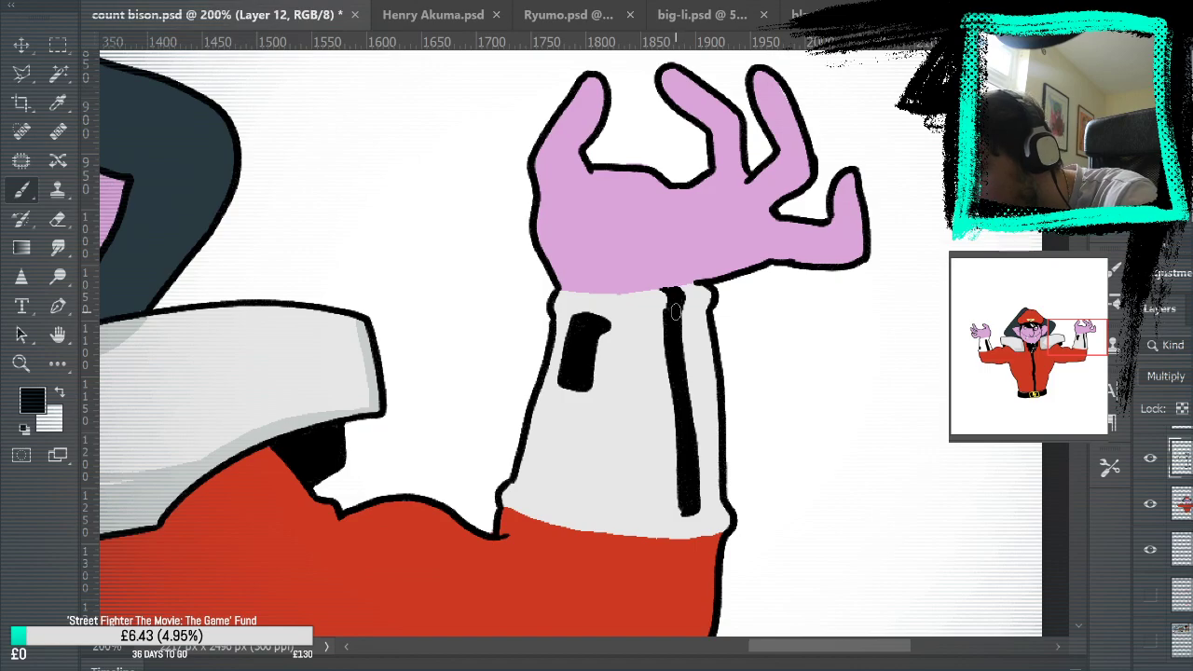
pyautogui.moveTo(791, 376); pyautogui.dragTo(905, 269)
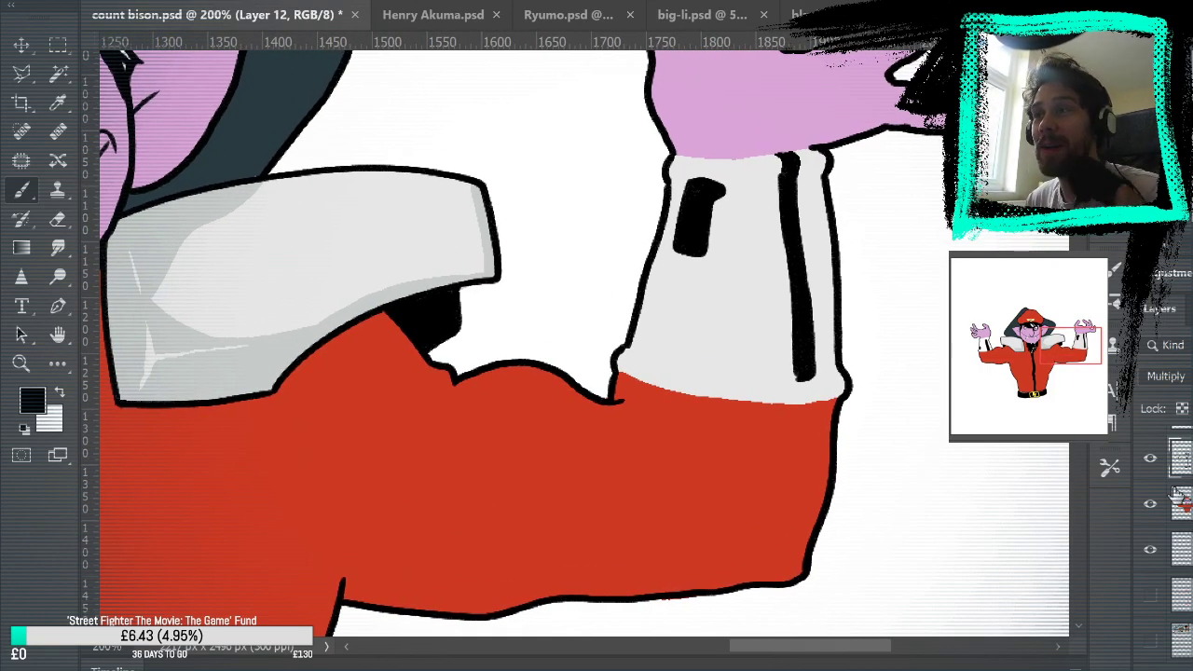
# Sample the light grey, brush it along both edges of the left cuff, and fill the cuff's interior on Layer 14.
pyautogui.click(1176, 548)
pyautogui.keyDown('alt'); pyautogui.click(754, 301); pyautogui.keyUp('alt')
pyautogui.moveTo(754, 301); pyautogui.dragTo(739, 262)
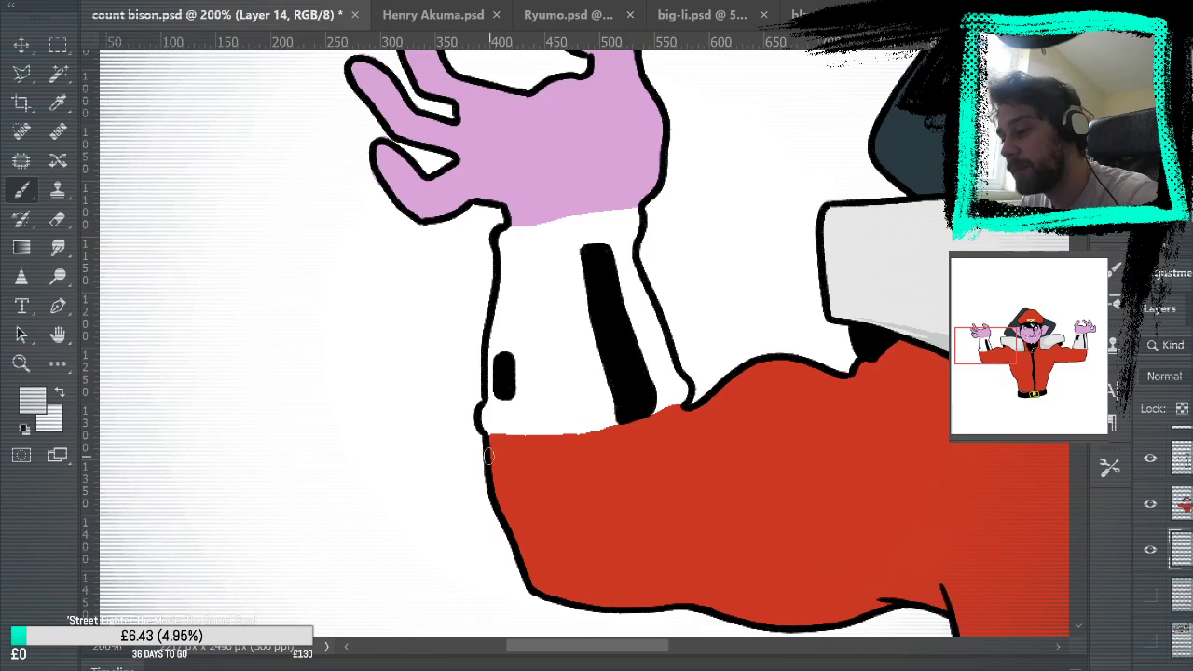
pyautogui.moveTo(486, 399)
pyautogui.mouseDown()
pyautogui.moveTo(508, 225)
pyautogui.moveTo(527, 221)
pyautogui.mouseUp()
pyautogui.moveTo(635, 206)
pyautogui.mouseDown()
pyautogui.moveTo(630, 265)
pyautogui.moveTo(681, 387)
pyautogui.mouseUp()
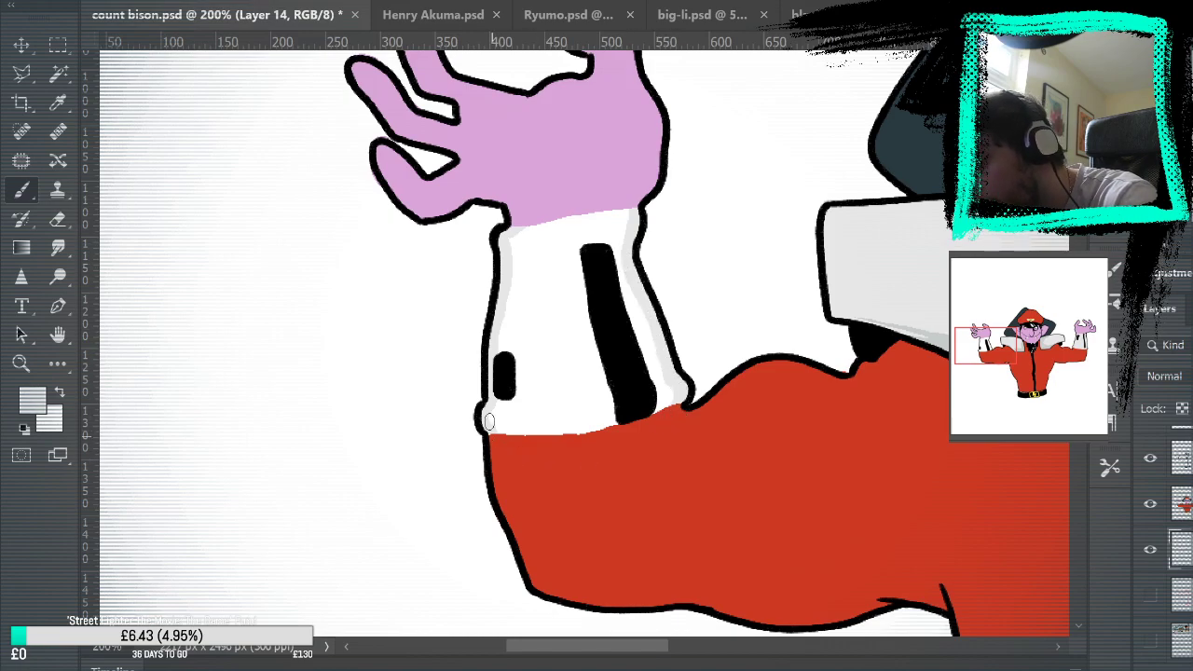
pyautogui.click(57, 364)
pyautogui.click(607, 314)
# Merge the red colour layer down into Layer 14.
pyautogui.moveTo(881, 350)
pyautogui.mouseDown()
pyautogui.moveTo(703, 480)
pyautogui.moveTo(665, 419)
pyautogui.moveTo(756, 495)
pyautogui.moveTo(770, 583)
pyautogui.moveTo(886, 553)
pyautogui.mouseUp()
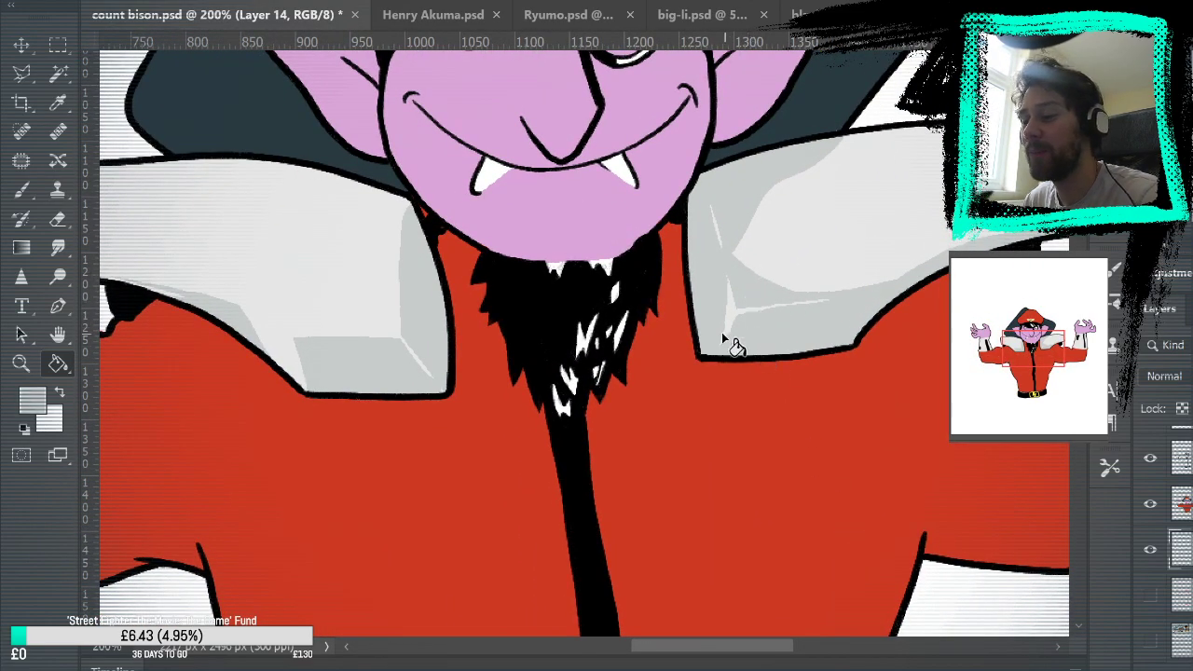
pyautogui.moveTo(737, 335); pyautogui.dragTo(889, 285)
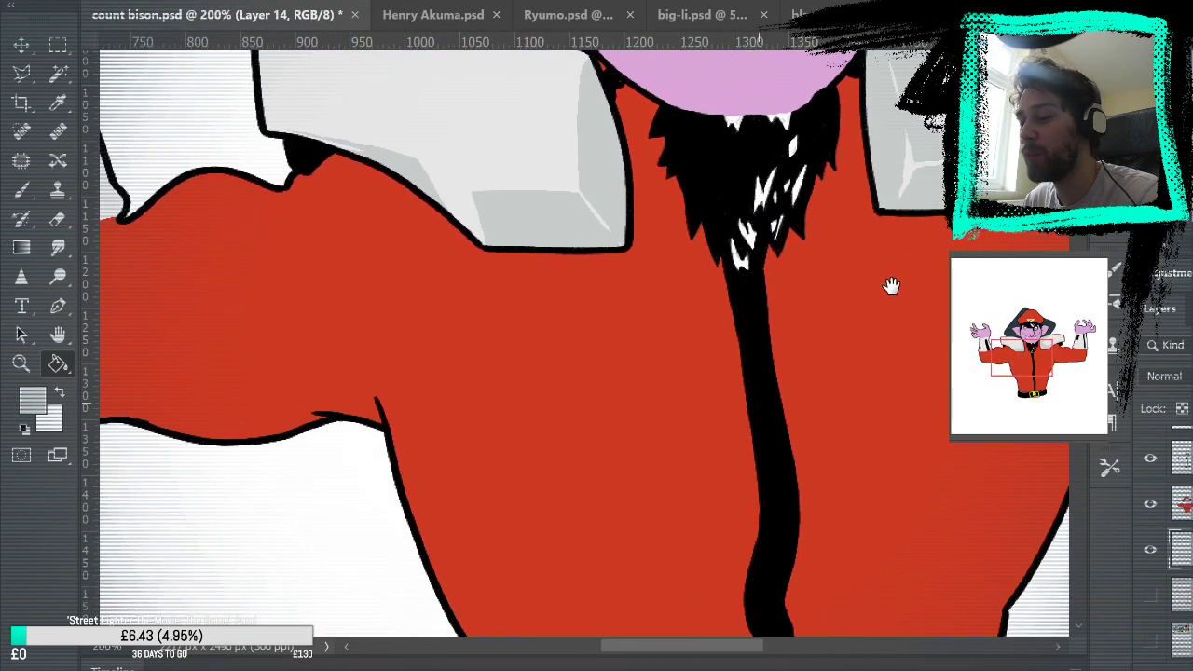
pyautogui.click(31, 200)
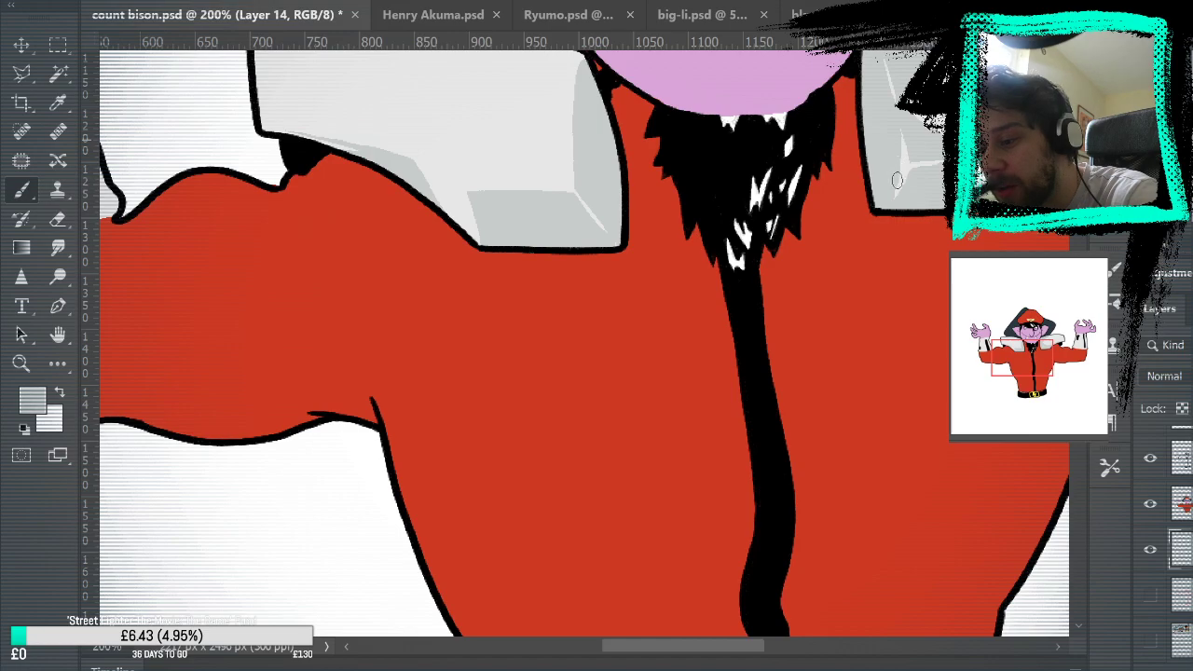
pyautogui.moveTo(849, 412); pyautogui.dragTo(700, 474)
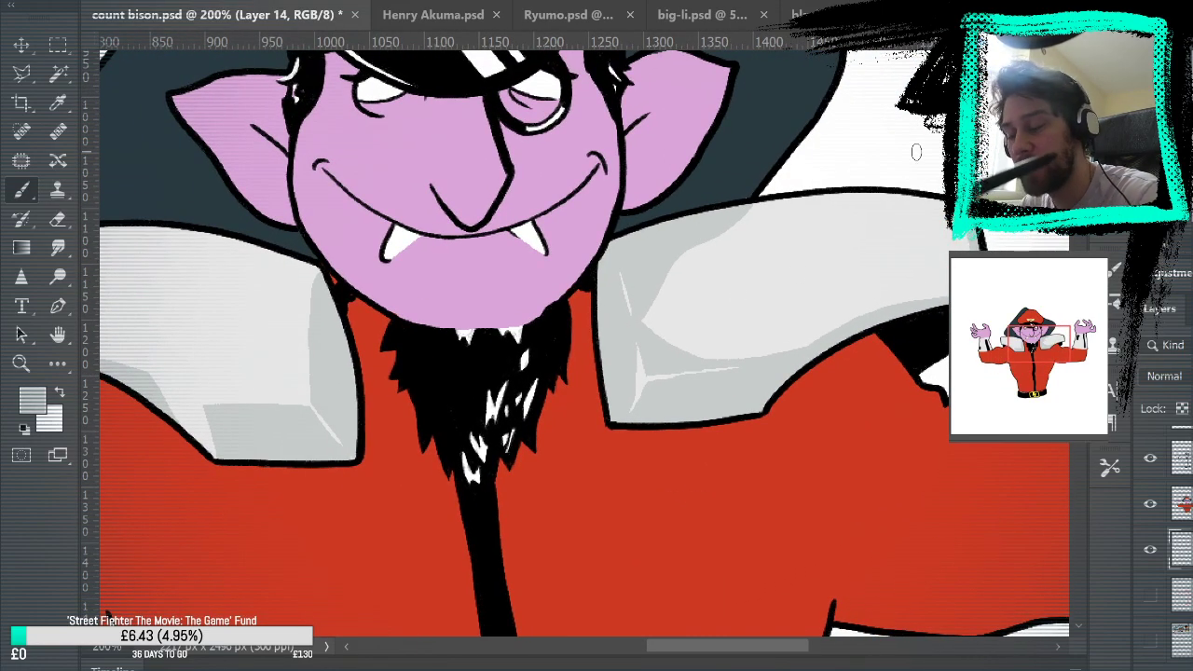
pyautogui.click(1179, 503)
pyautogui.click(1180, 539)
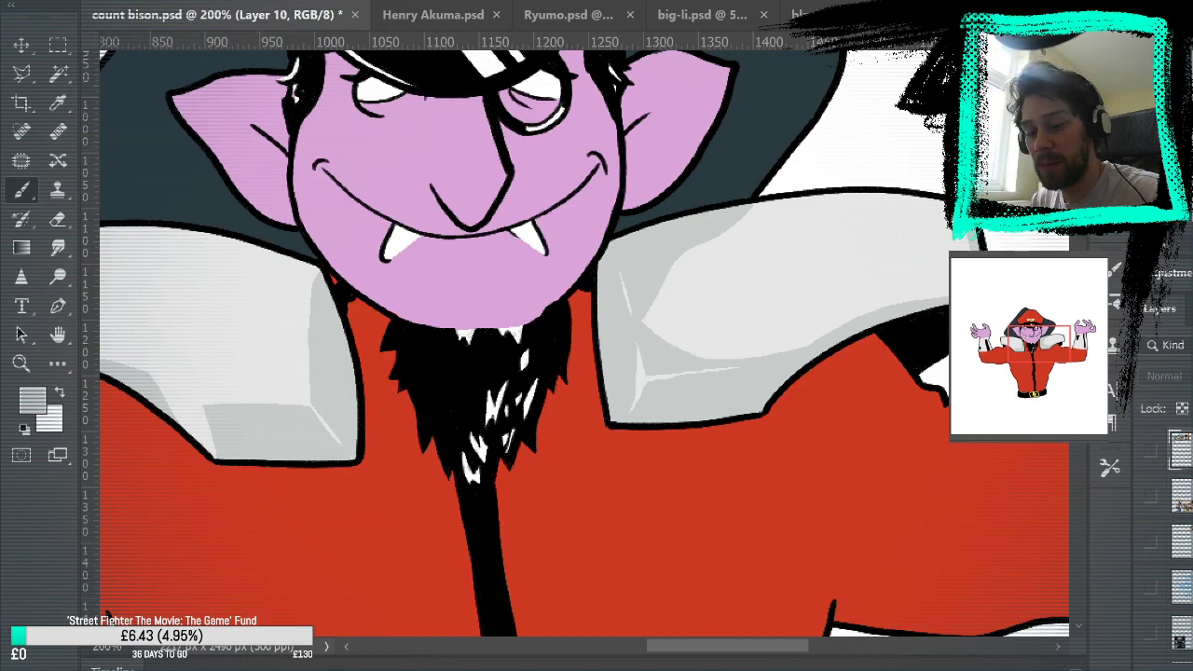
pyautogui.click(1181, 599)
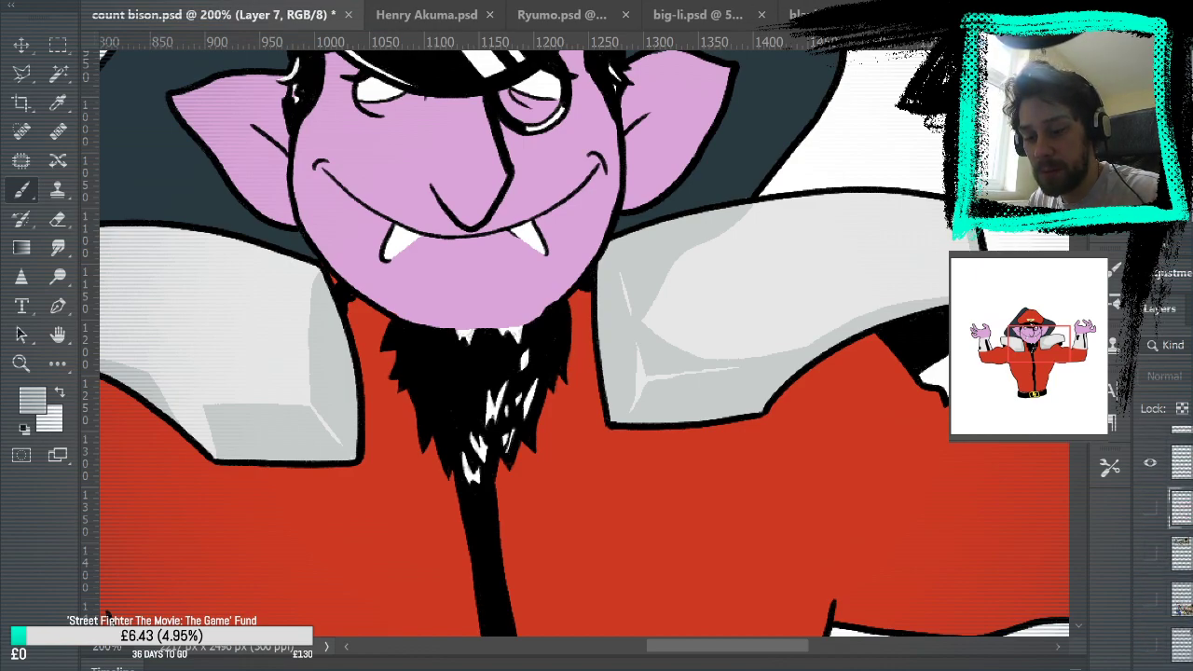
pyautogui.scroll(2, 1181, 559)
pyautogui.click(1181, 497)
pyautogui.hotkey('ctrl', 'e')
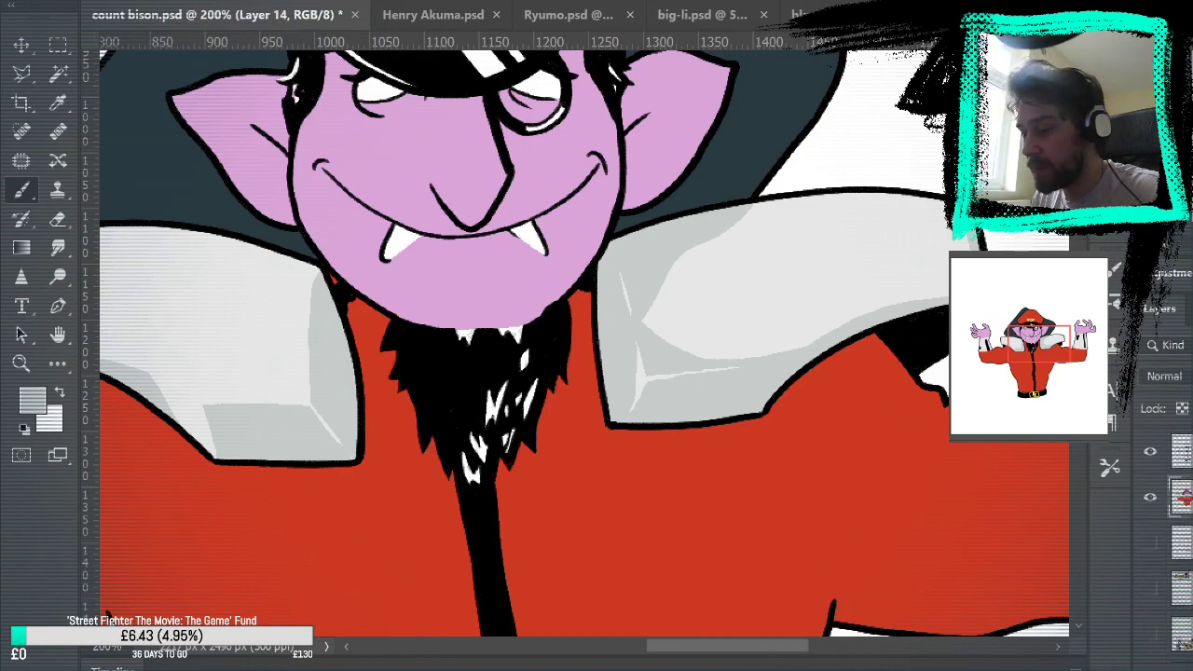
# Examine the coloured figure as a whole and check the greys of the cuffs and shoulder pads up close.
pyautogui.hotkey('ctrl', '0')
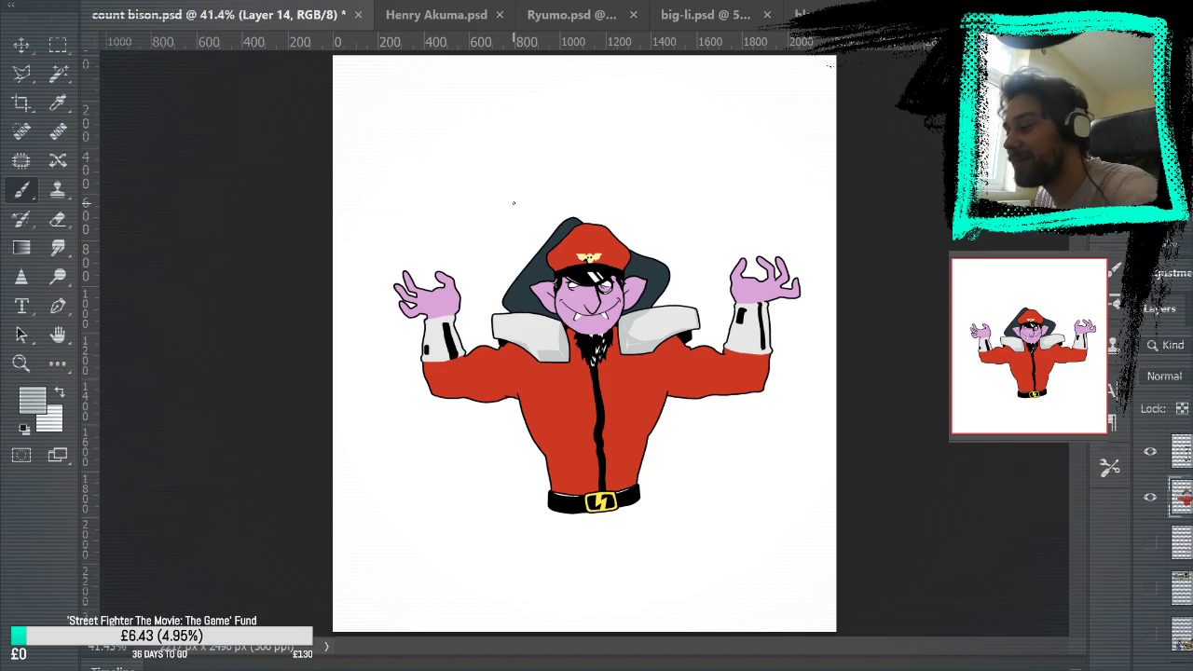
pyautogui.press('z')
pyautogui.click(746, 359)
pyautogui.click(750, 363)
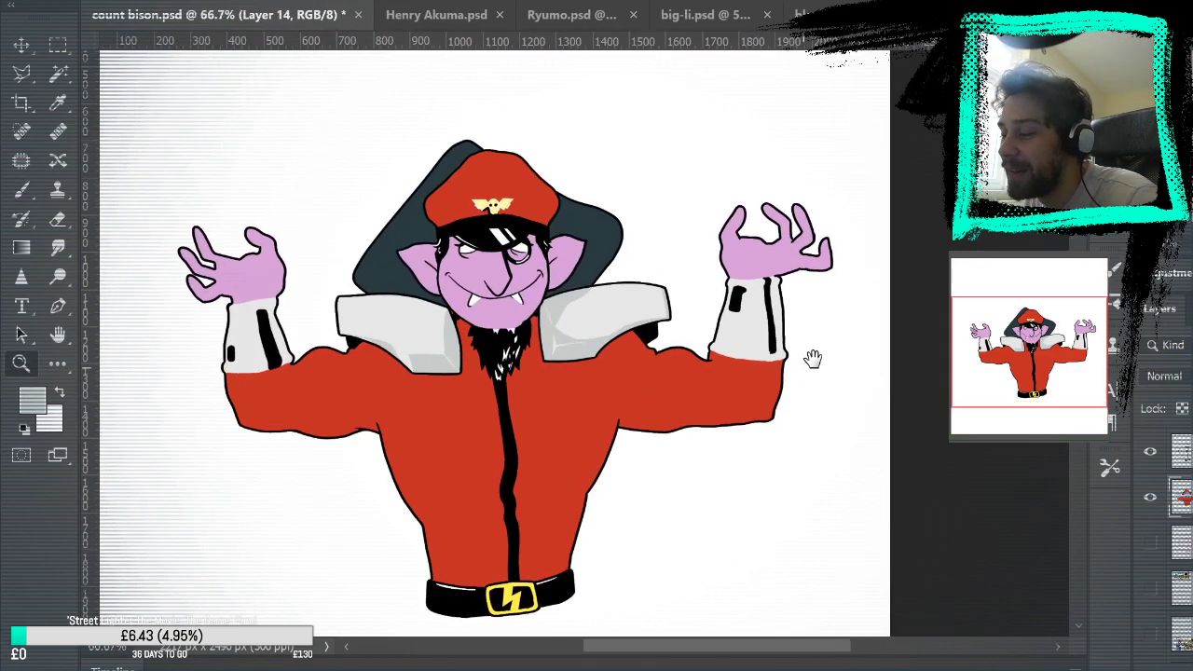
pyautogui.click(794, 333)
pyautogui.moveTo(788, 339); pyautogui.dragTo(861, 392)
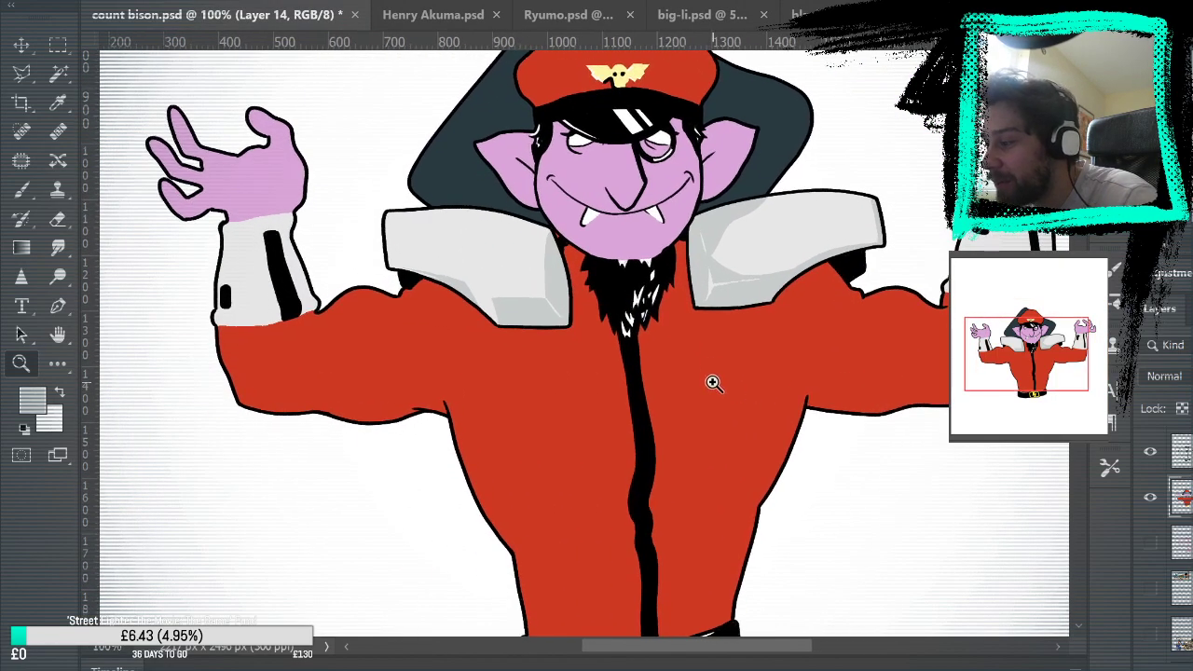
pyautogui.click(721, 385)
pyautogui.press('b')
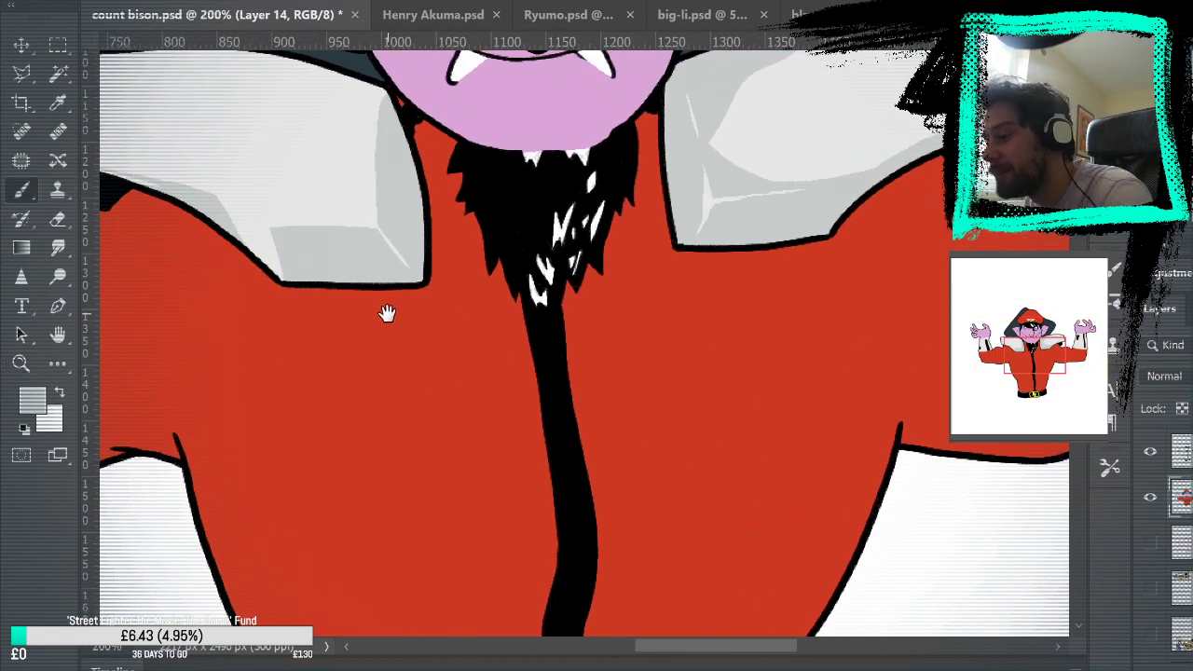
# Select the left cuff's grey area with the Magic Wand and brush a darker grey shadow along its inner edge.
pyautogui.moveTo(387, 311); pyautogui.dragTo(1025, 355)
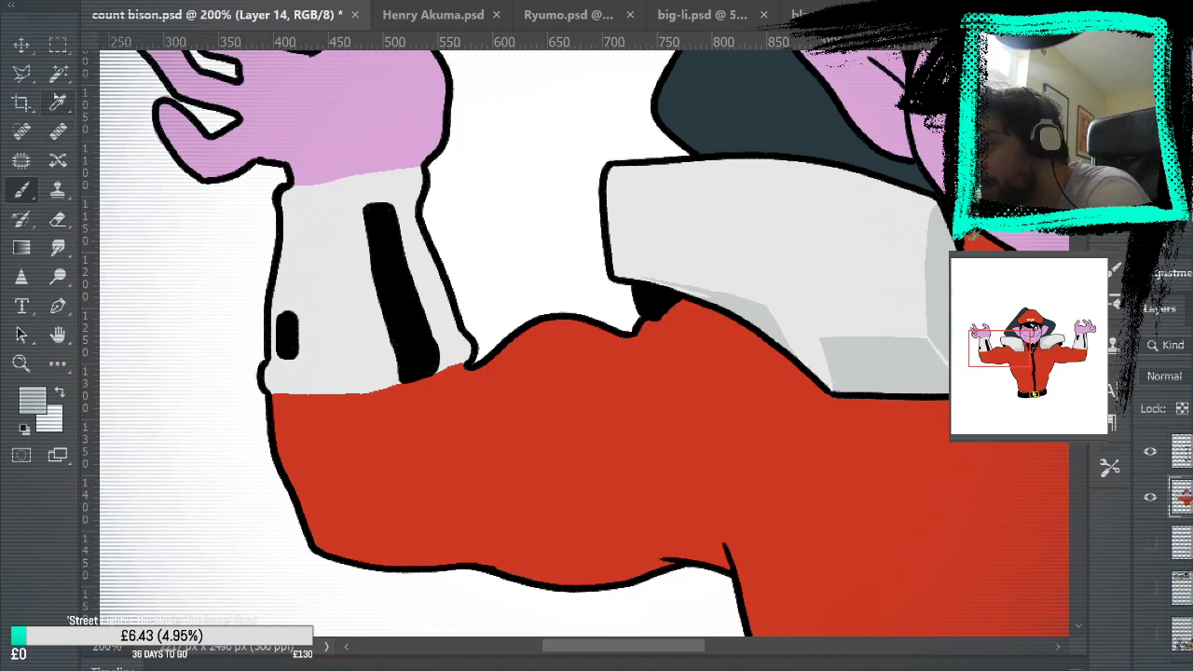
pyautogui.click(57, 73)
pyautogui.click(285, 248)
pyautogui.click(37, 187)
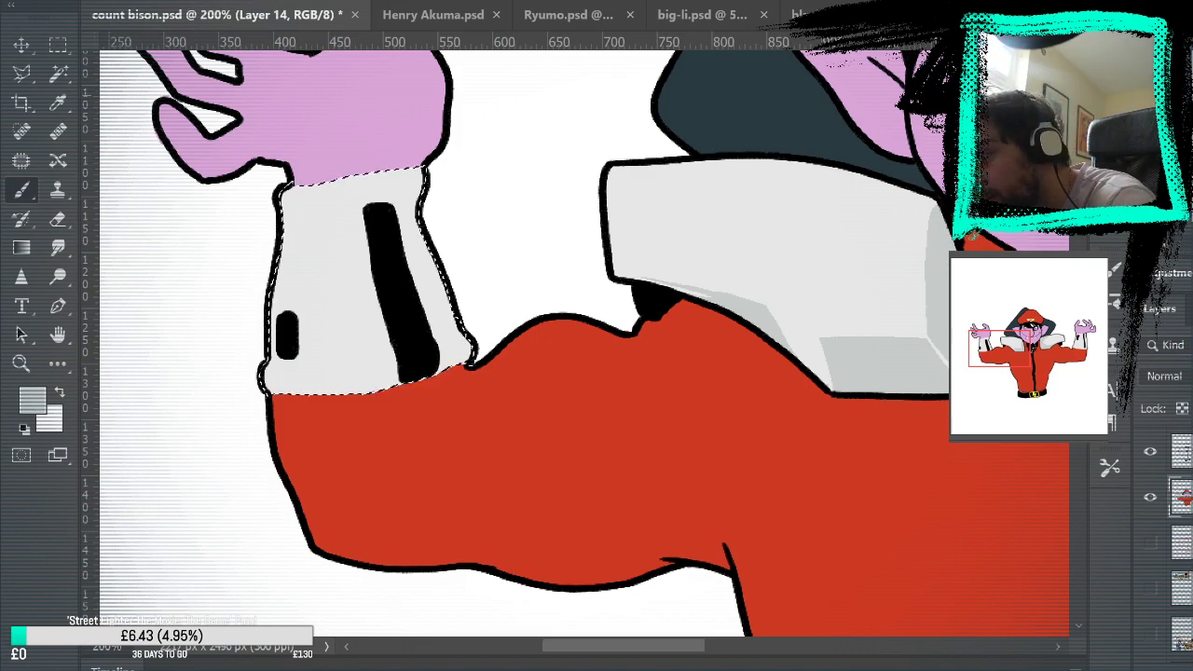
pyautogui.moveTo(426, 300)
pyautogui.mouseDown()
pyautogui.moveTo(439, 359)
pyautogui.moveTo(395, 162)
pyautogui.moveTo(401, 215)
pyautogui.moveTo(409, 191)
pyautogui.moveTo(408, 223)
pyautogui.moveTo(462, 360)
pyautogui.moveTo(451, 298)
pyautogui.moveTo(451, 368)
pyautogui.mouseUp()
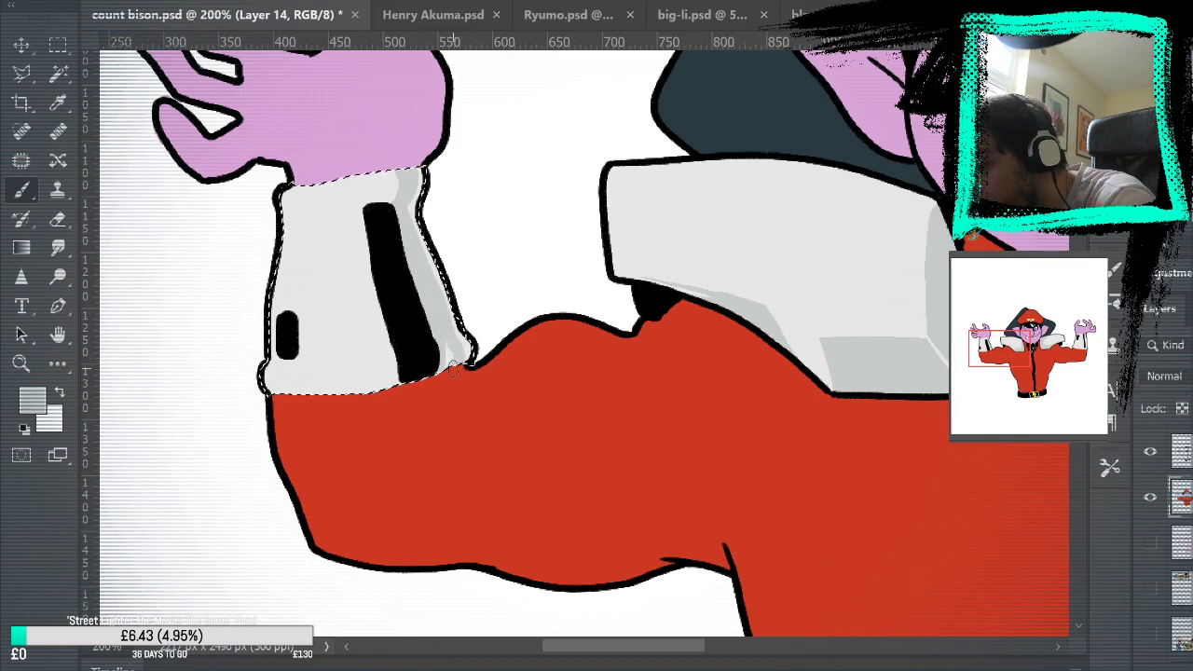
# Brush darker grey folds beneath the left cuff's upper rim and down beside the long black stripe.
pyautogui.moveTo(713, 353)
pyautogui.mouseDown()
pyautogui.moveTo(842, 407)
pyautogui.moveTo(859, 434)
pyautogui.mouseUp()
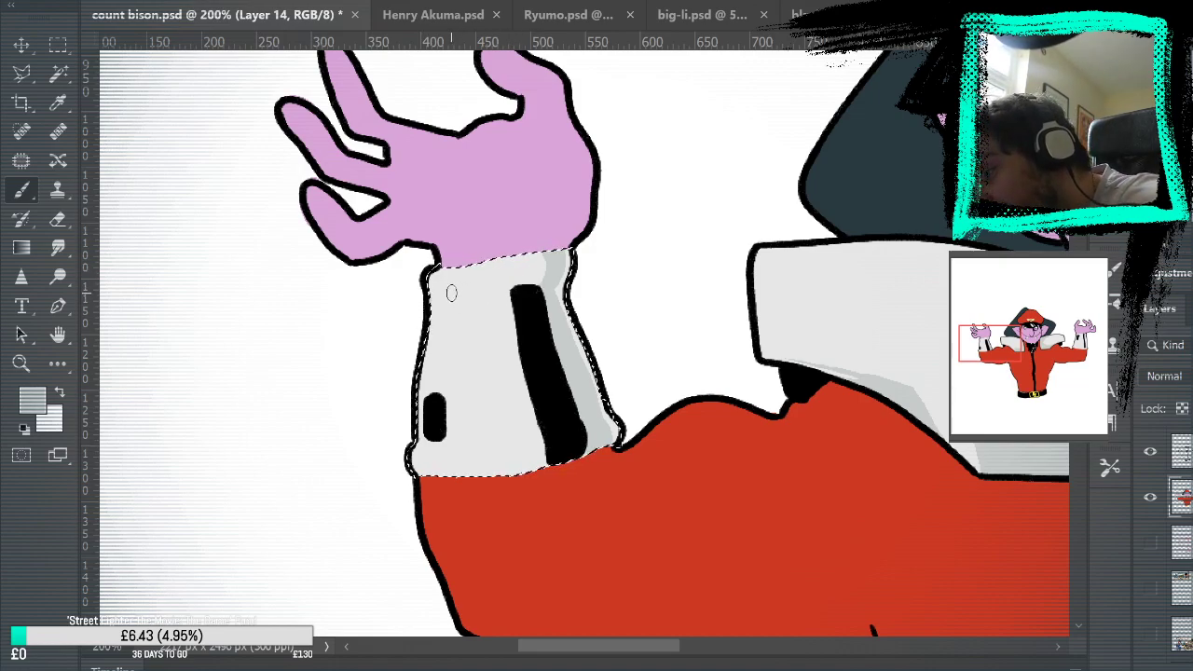
pyautogui.moveTo(467, 295); pyautogui.dragTo(534, 295)
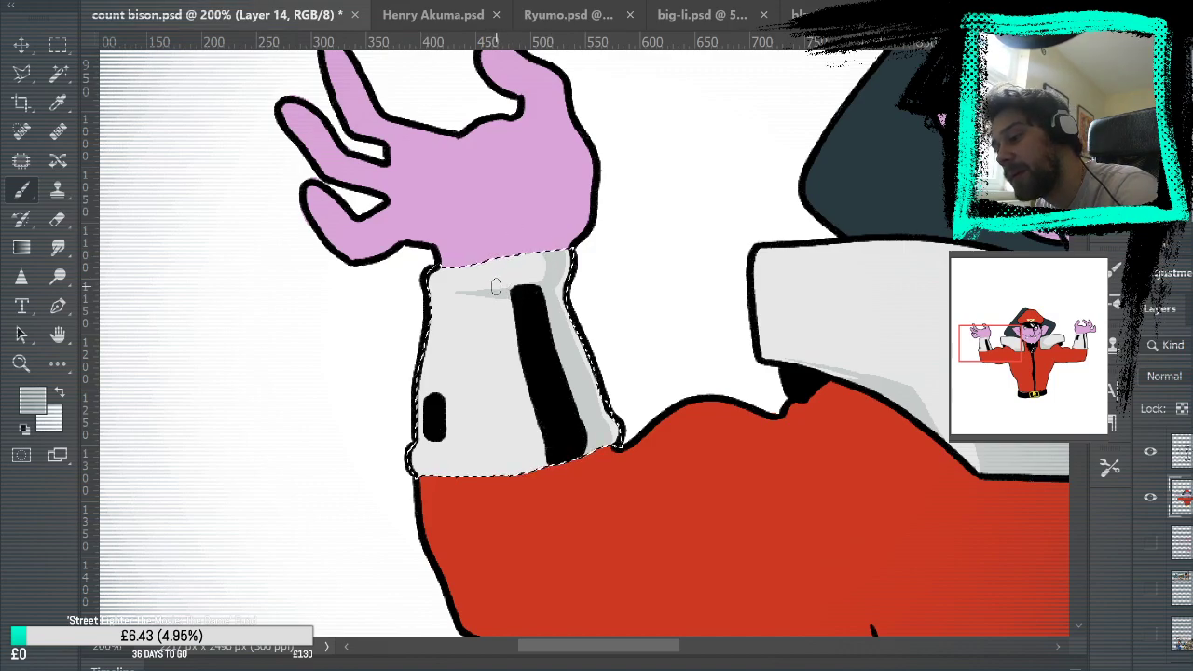
pyautogui.moveTo(511, 289); pyautogui.dragTo(527, 289)
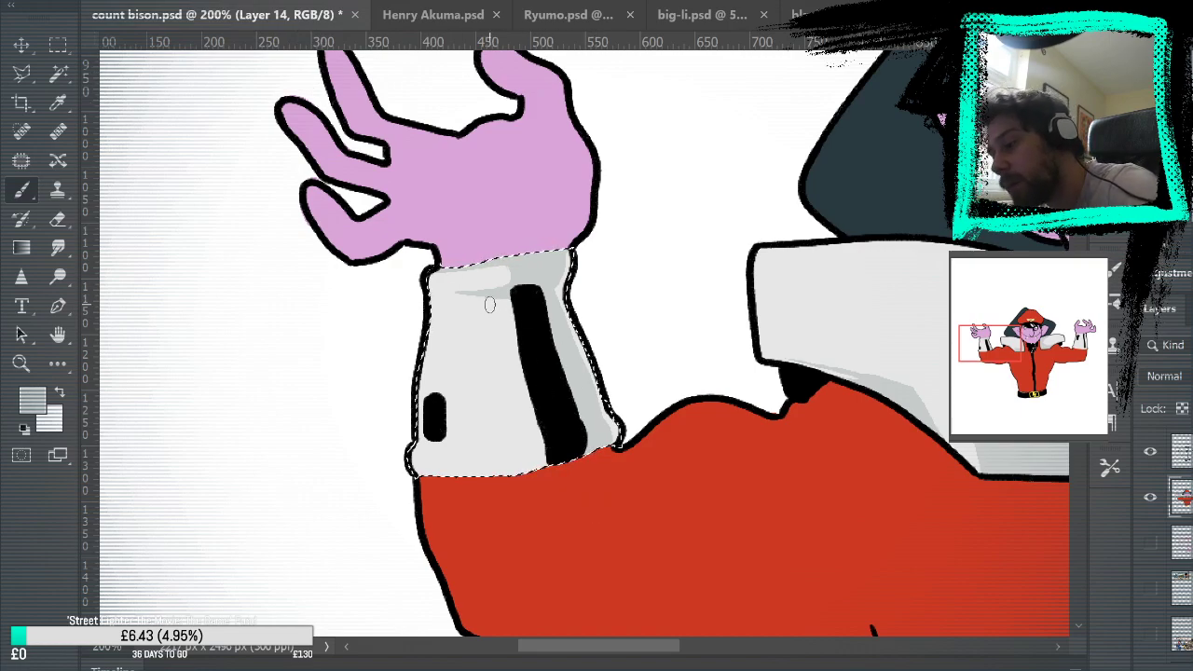
pyautogui.moveTo(503, 300); pyautogui.dragTo(538, 453)
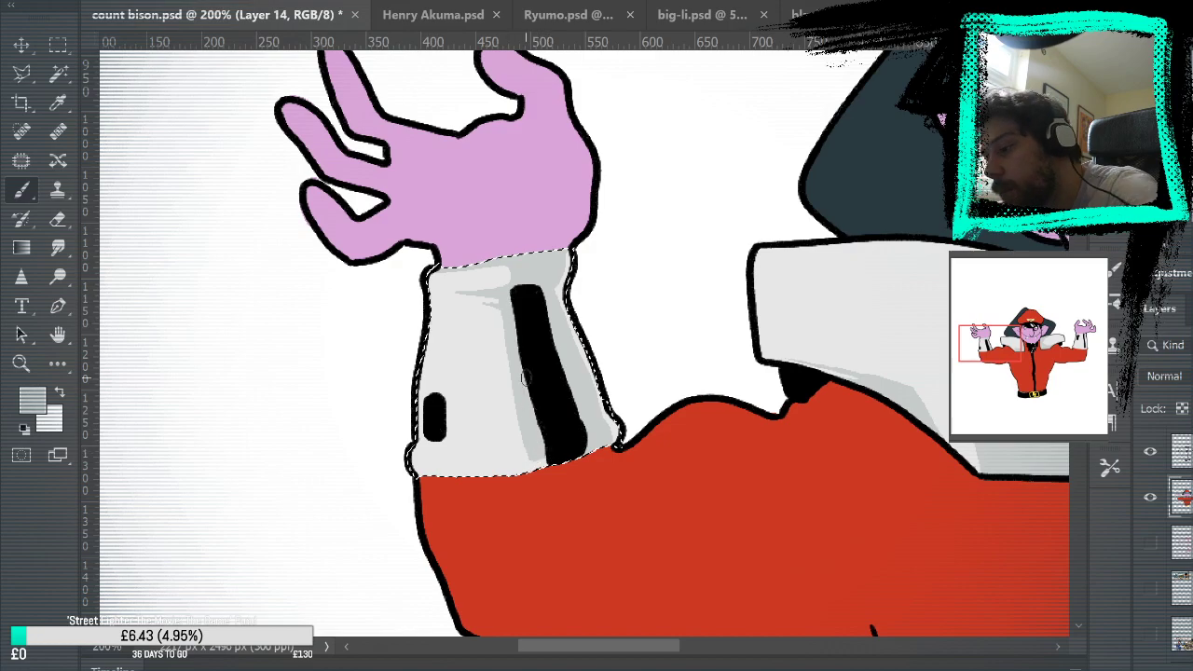
# Restore the left cuff's selection and brush darker grey around its lower rim and beside the small black patch.
pyautogui.hotkey('ctrl', 'd')
pyautogui.moveTo(860, 438); pyautogui.dragTo(907, 352)
pyautogui.hotkey('ctrl', 'shift', 'd')
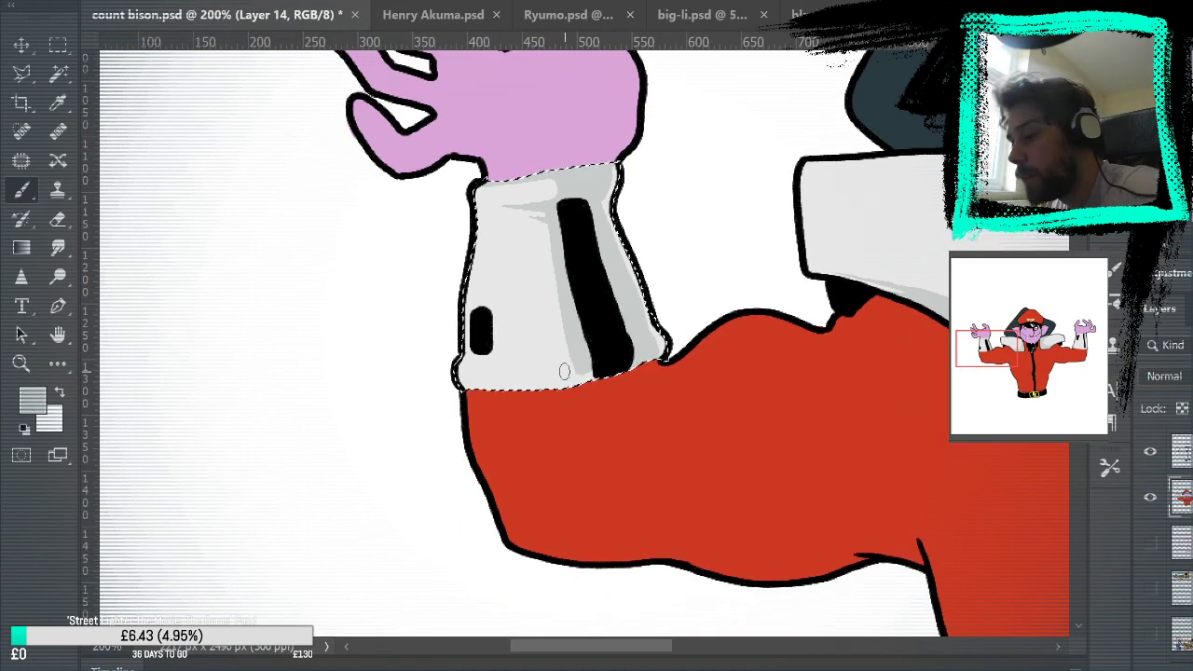
pyautogui.moveTo(549, 364)
pyautogui.mouseDown()
pyautogui.moveTo(512, 359)
pyautogui.moveTo(594, 360)
pyautogui.moveTo(558, 371)
pyautogui.mouseUp()
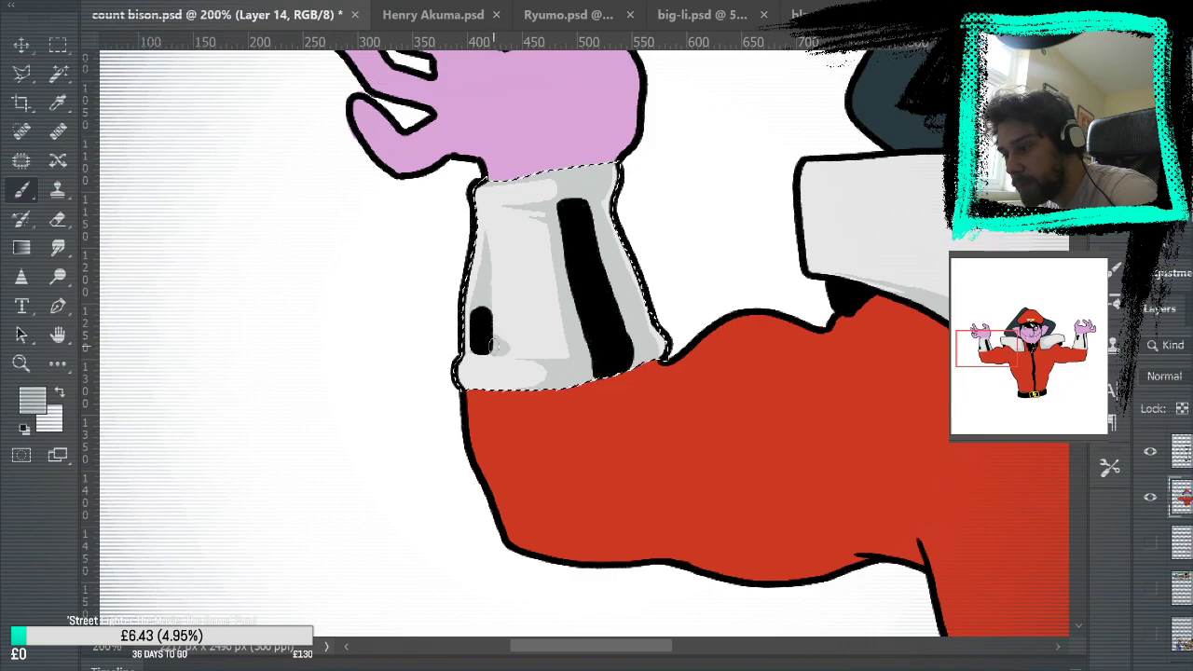
# Clear the selection around the shaded left cuff and return to the Brush tool.
pyautogui.hotkey('ctrl', 'd')
pyautogui.moveTo(948, 458); pyautogui.dragTo(873, 472)
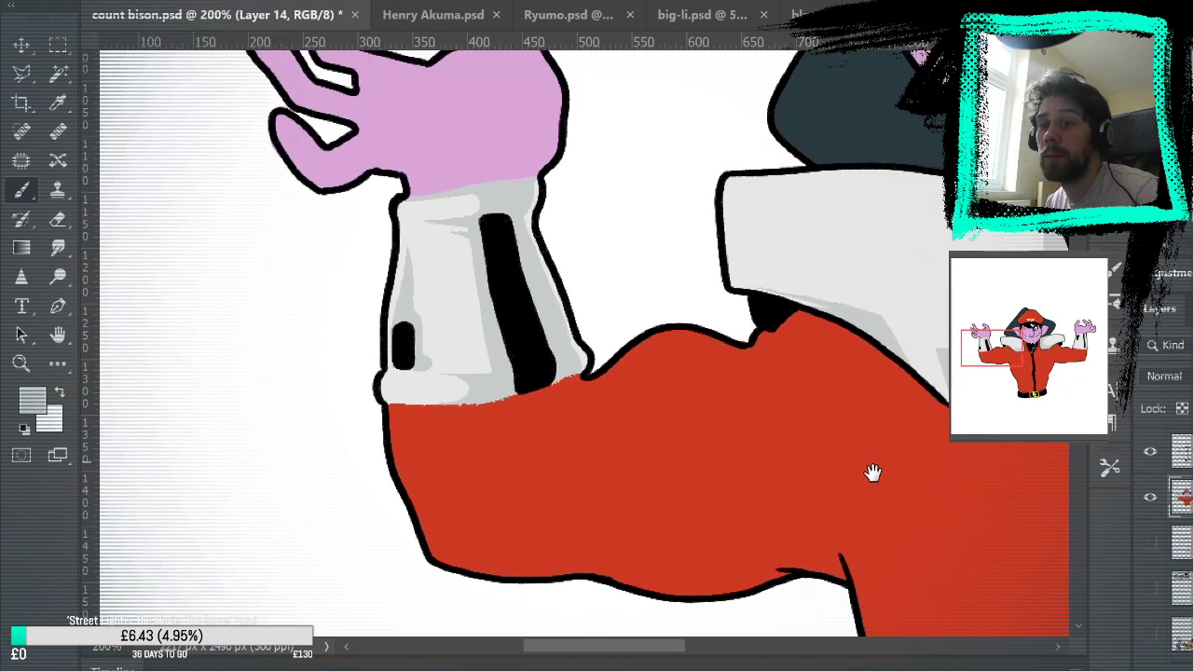
pyautogui.hotkey('ctrl', 'z')
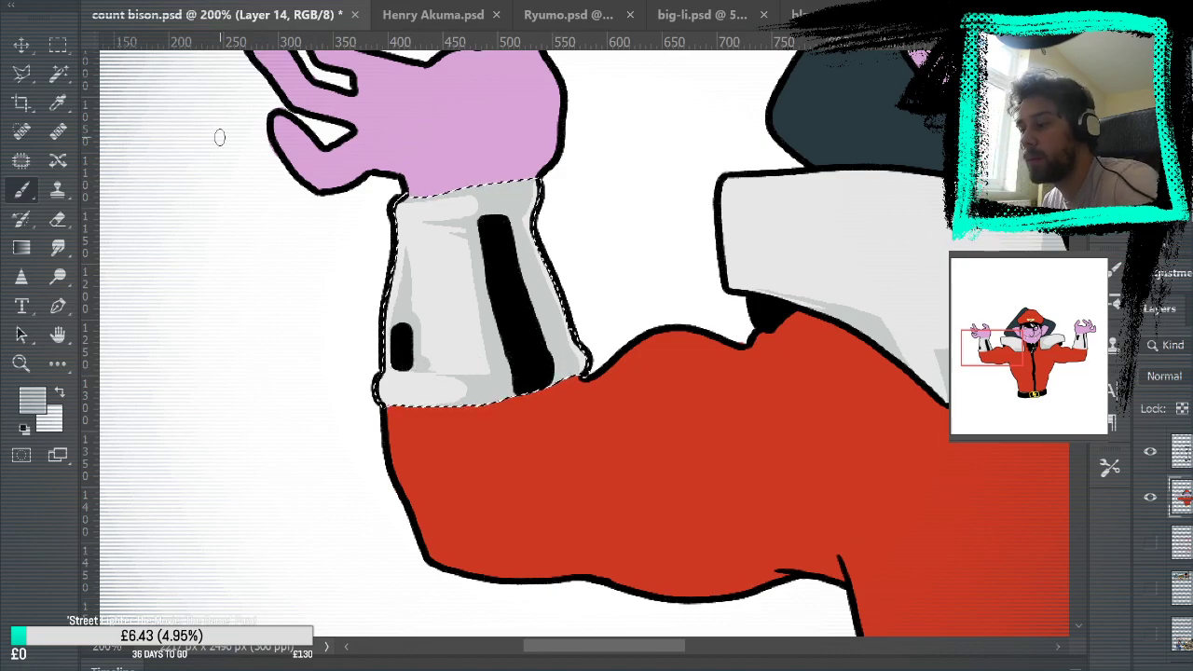
pyautogui.press('m')
pyautogui.hotkey('ctrl', 'd')
pyautogui.moveTo(770, 255); pyautogui.dragTo(713, 438)
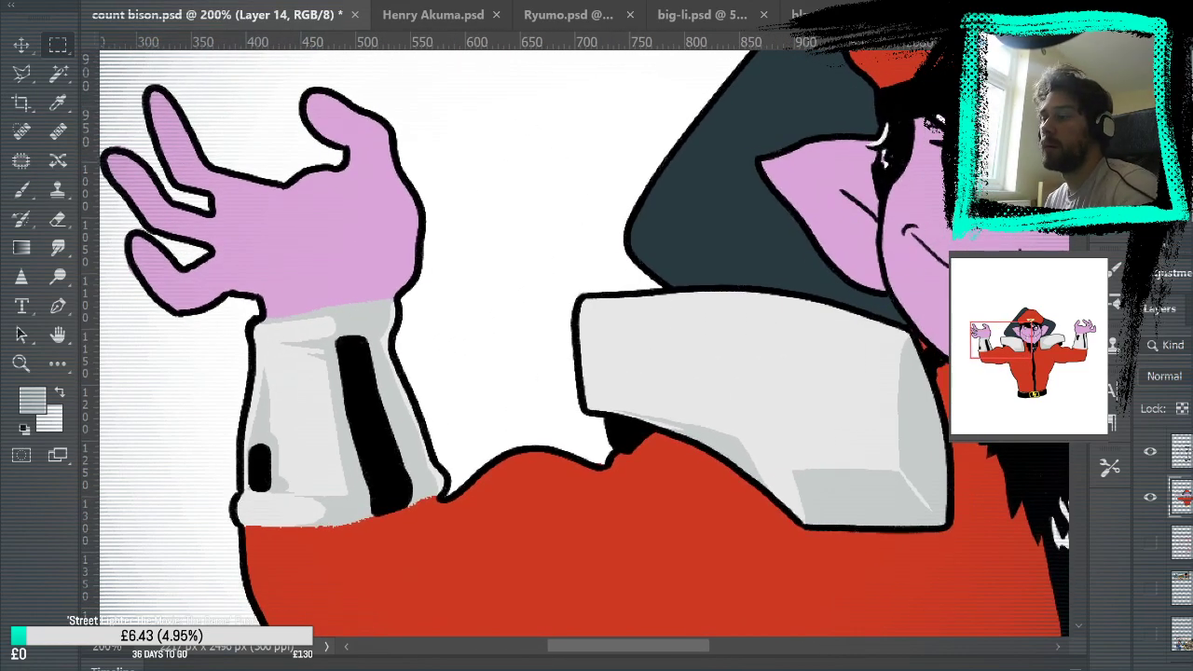
pyautogui.click(21, 189)
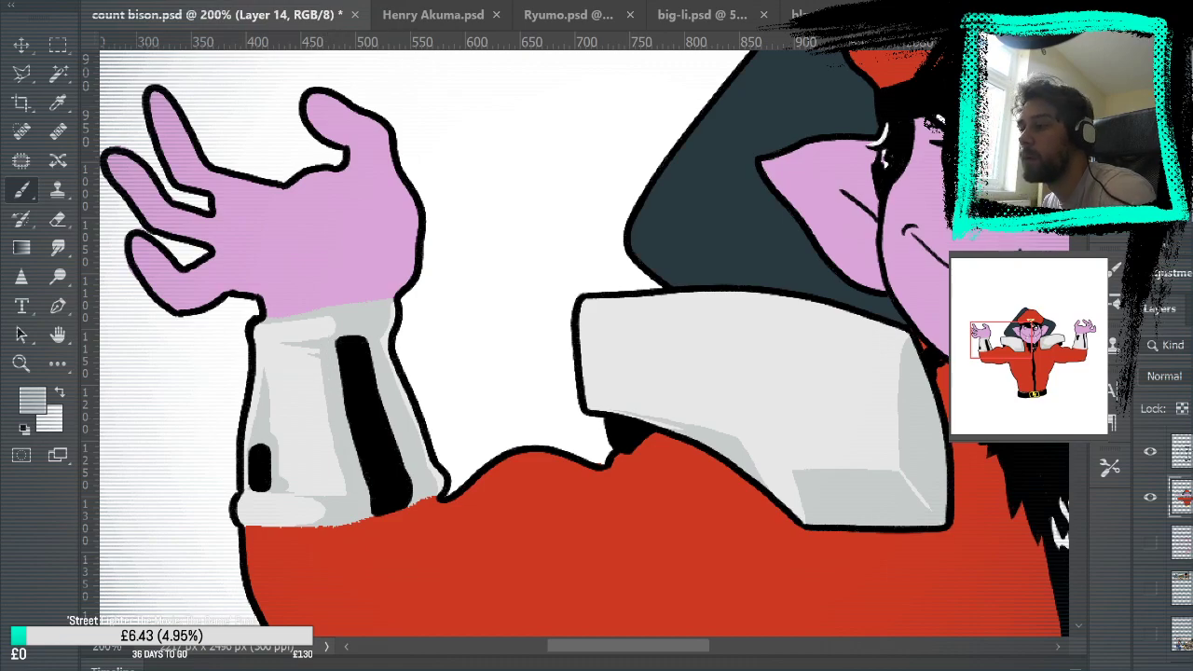
# Review the whole figure and show the hidden group artwork layer as a shading reference.
pyautogui.hotkey('ctrl', '0')
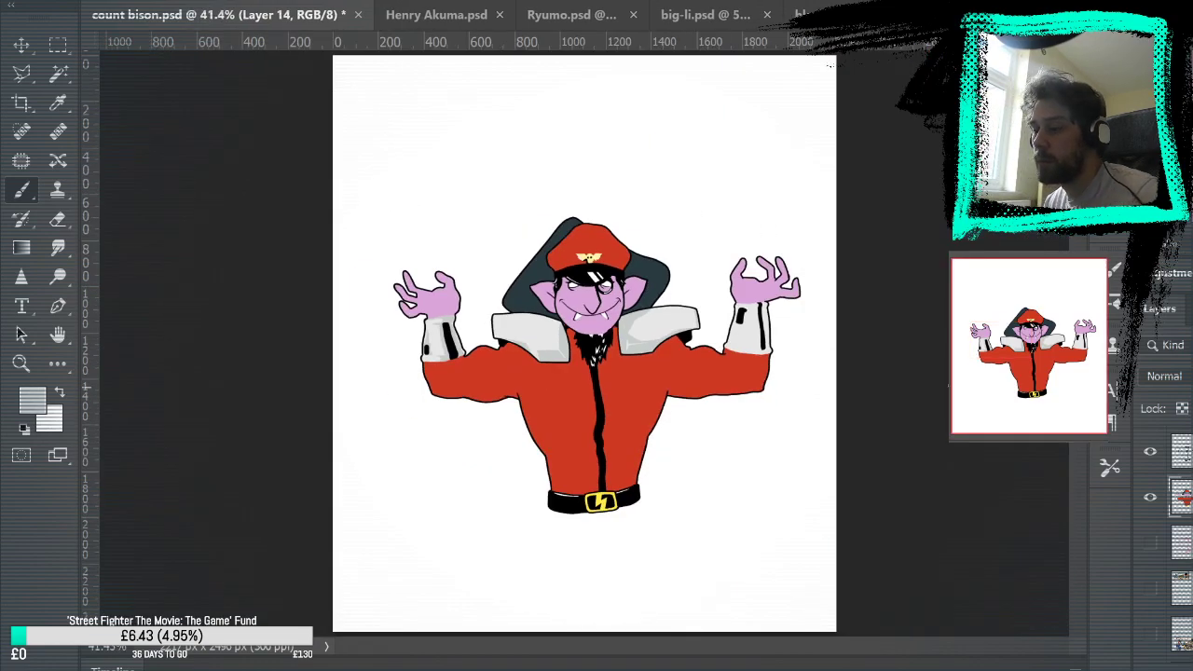
pyautogui.press('z')
pyautogui.click(773, 327)
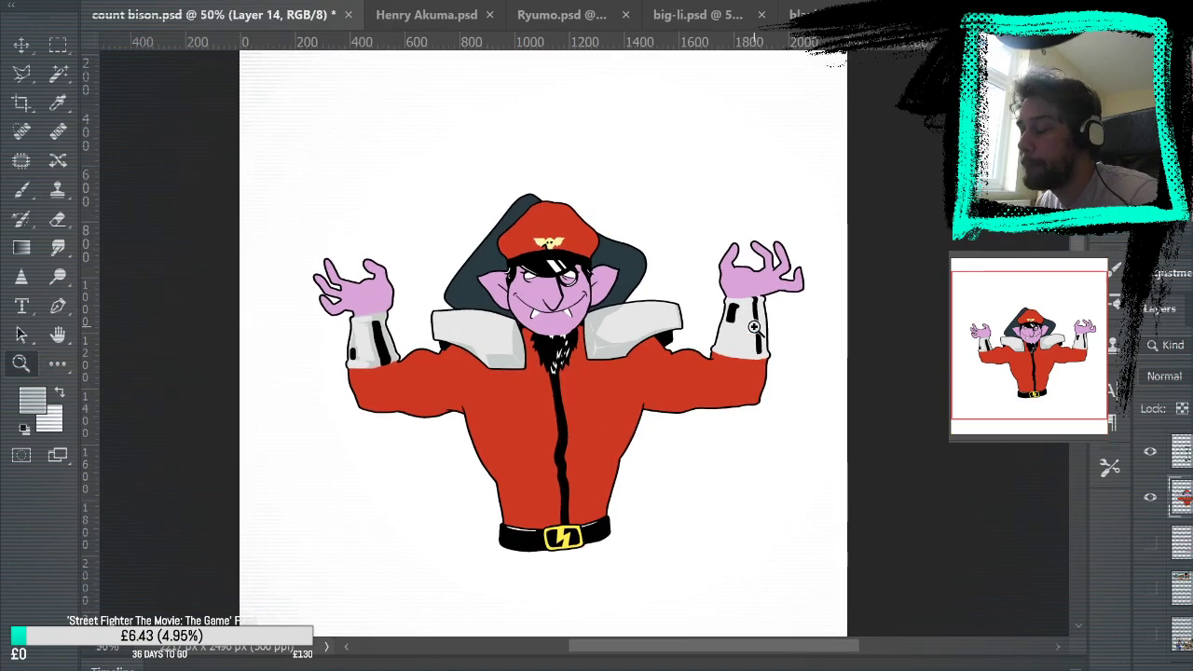
pyautogui.click(773, 327)
pyautogui.moveTo(784, 330); pyautogui.dragTo(849, 271)
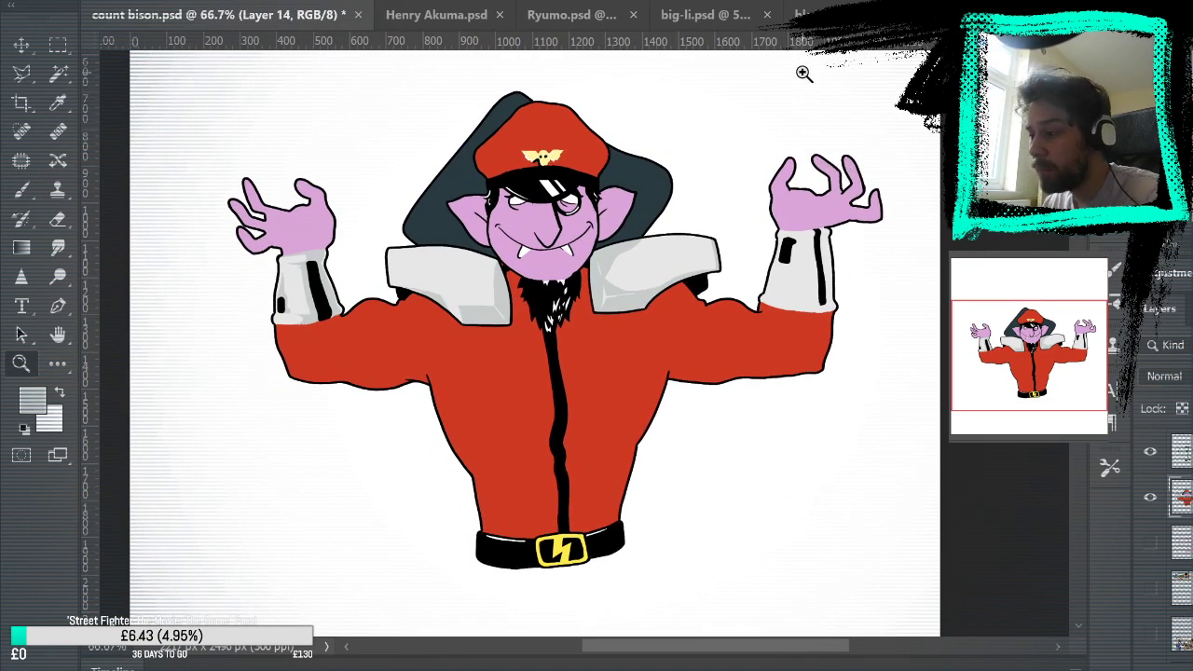
pyautogui.hotkey('ctrl', 'v')
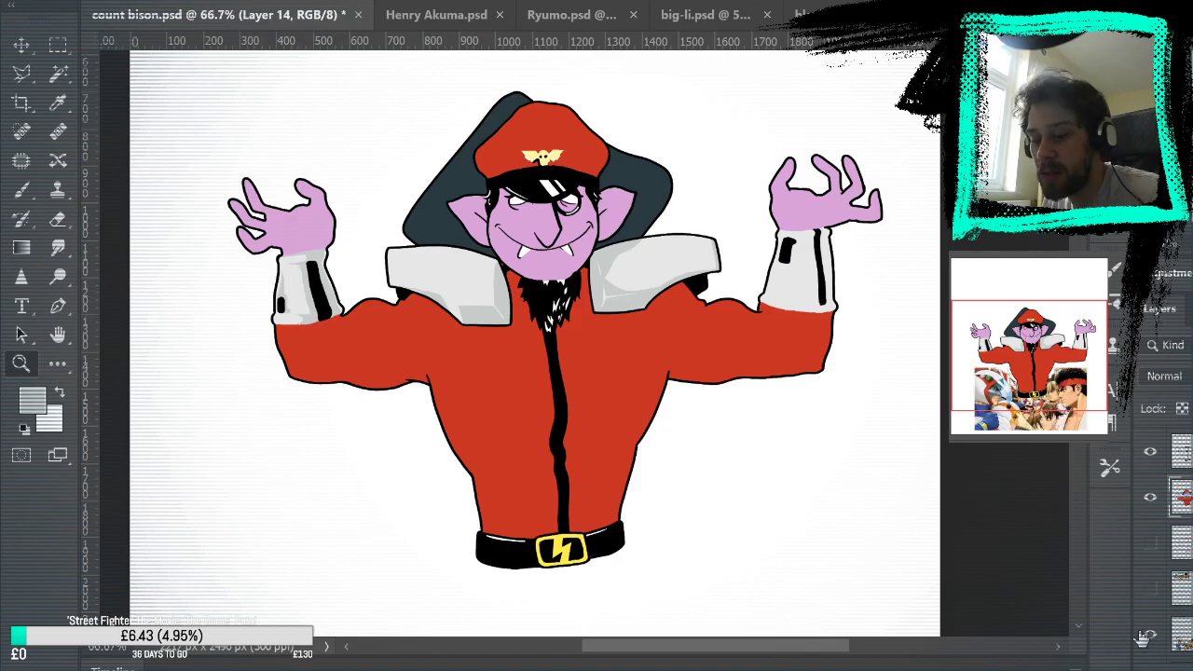
pyautogui.moveTo(895, 226); pyautogui.dragTo(866, 479)
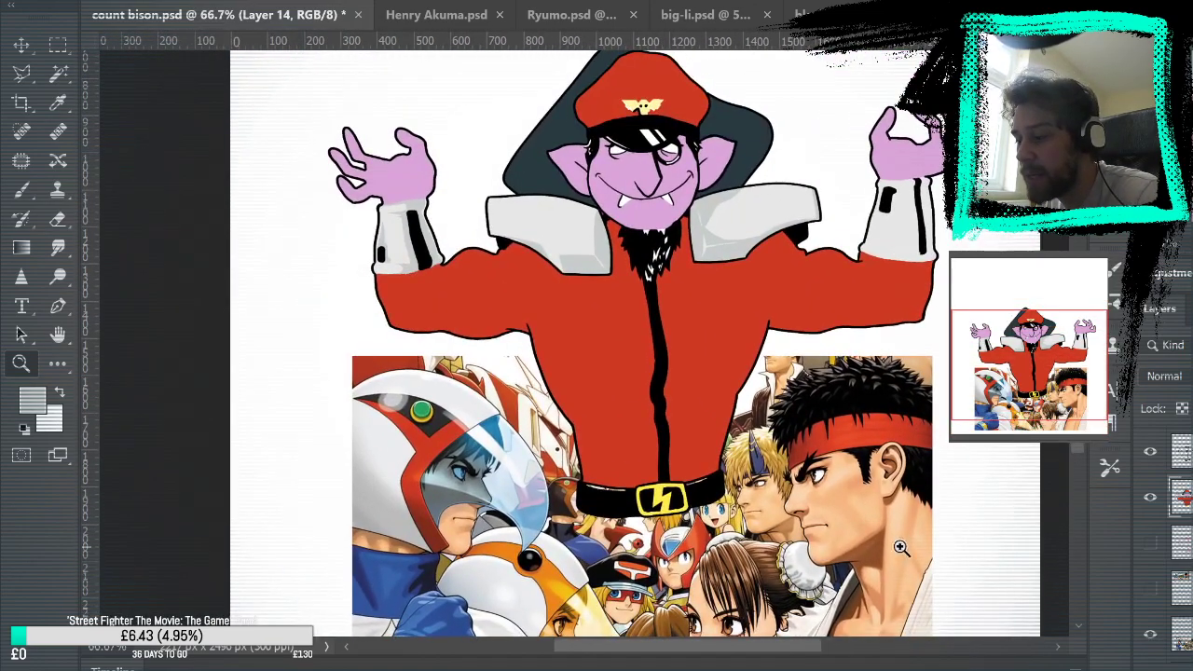
# Compare the shaded left cuff with the group artwork and hide the reference layer.
pyautogui.scroll(-2, 787, 410)
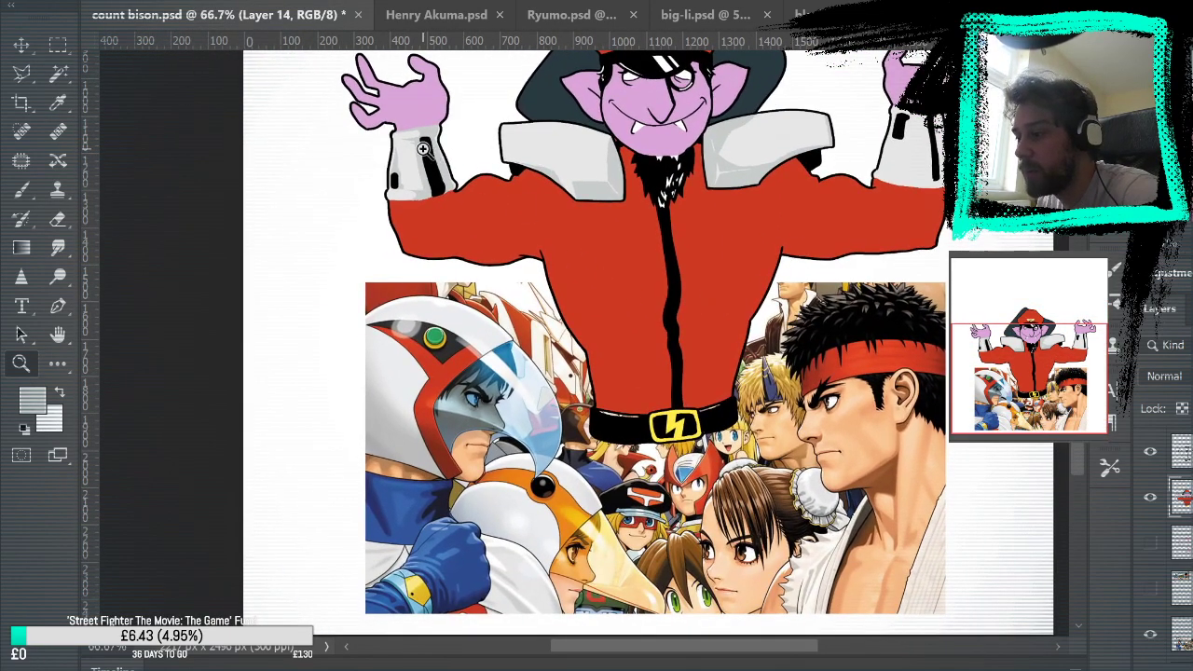
pyautogui.scroll(4, 777, 333)
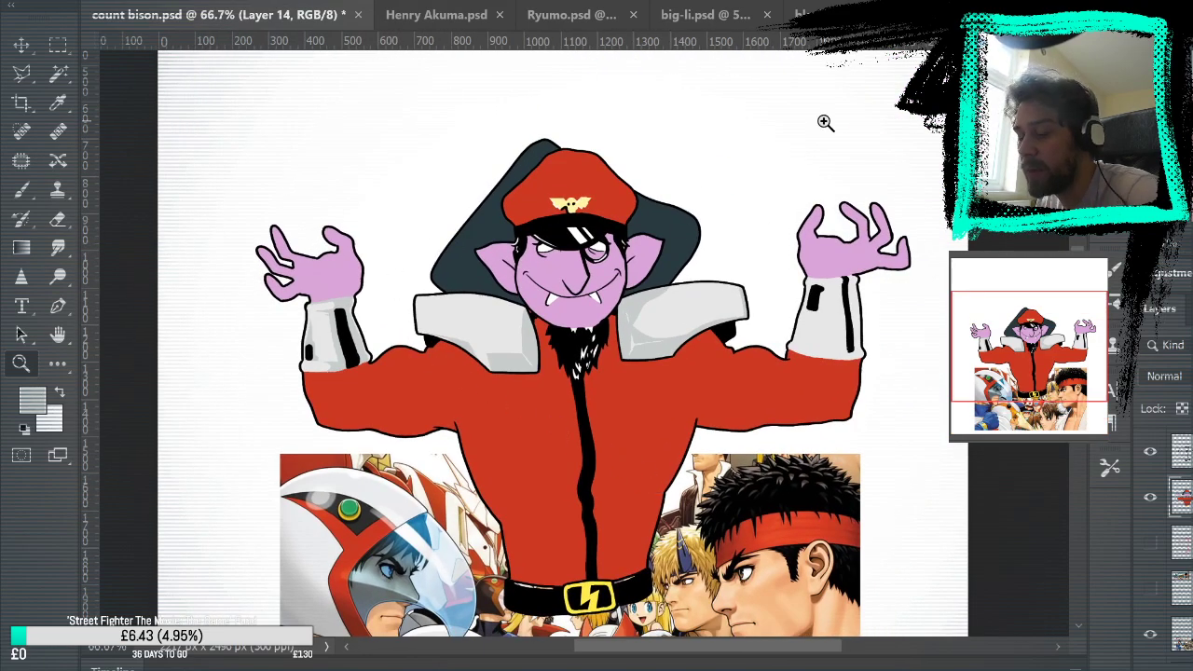
pyautogui.click(1147, 632)
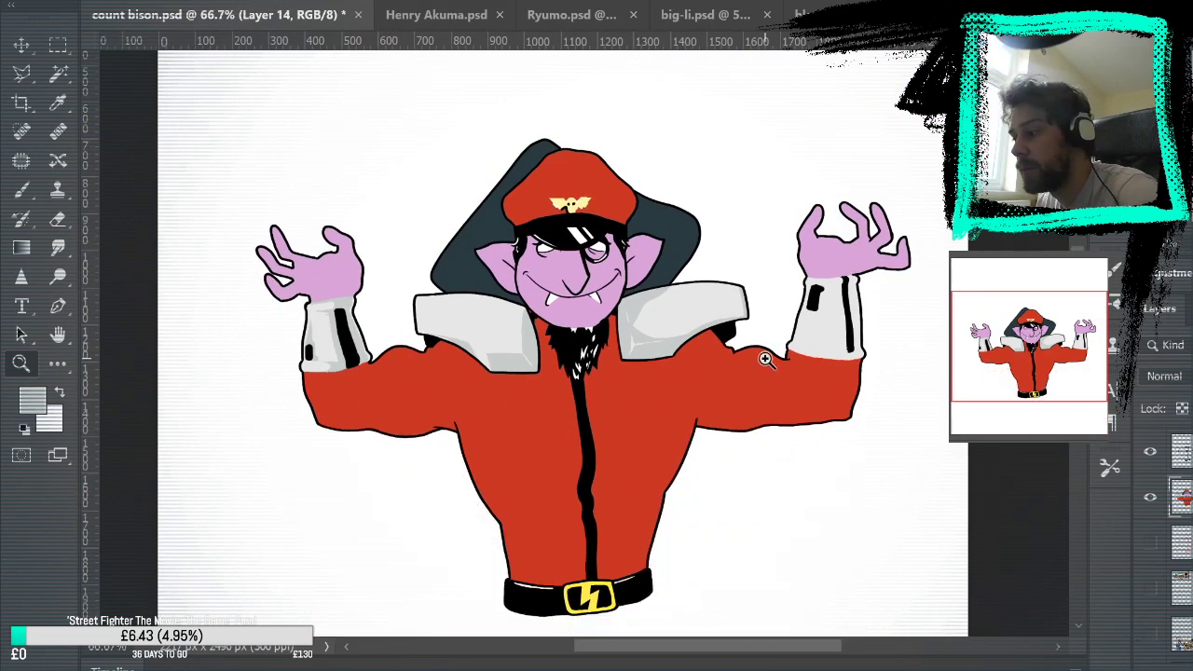
# Select the light grey area of the right cuff with the Magic Wand.
pyautogui.click(855, 325)
pyautogui.click(855, 325)
pyautogui.click(855, 326)
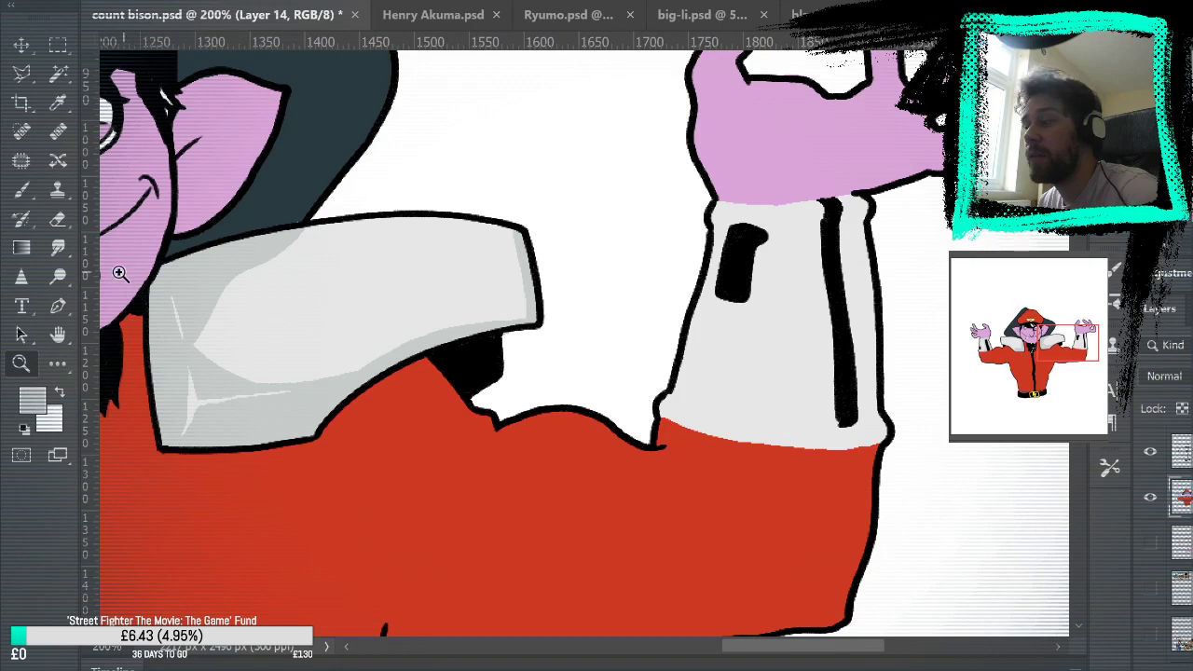
pyautogui.click(21, 189)
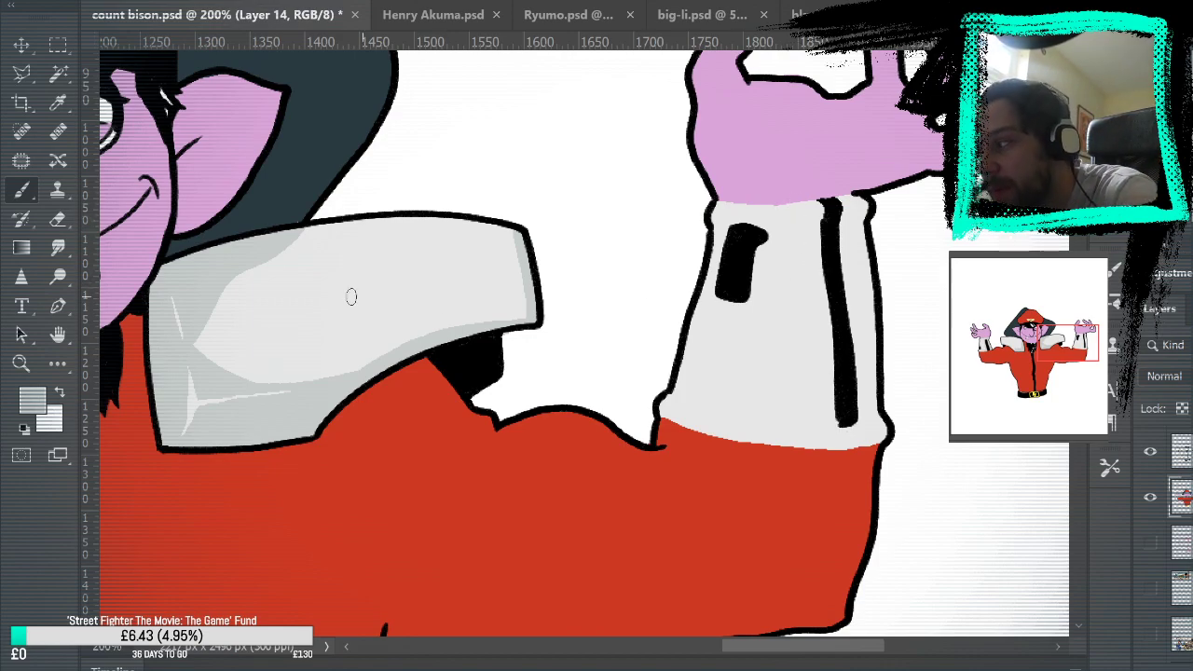
pyautogui.click(58, 73)
pyautogui.click(787, 247)
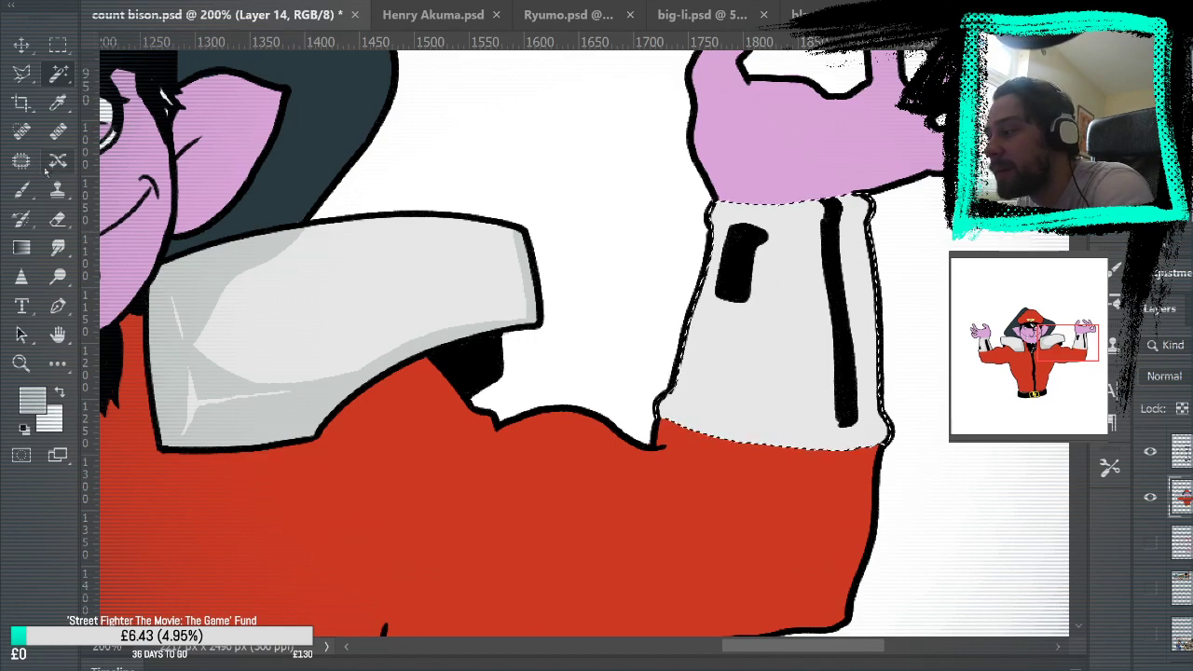
# Brush darker grey along the long black stripe, outer edge and lower rim of the right cuff.
pyautogui.press('b')
pyautogui.moveTo(798, 212); pyautogui.dragTo(788, 236)
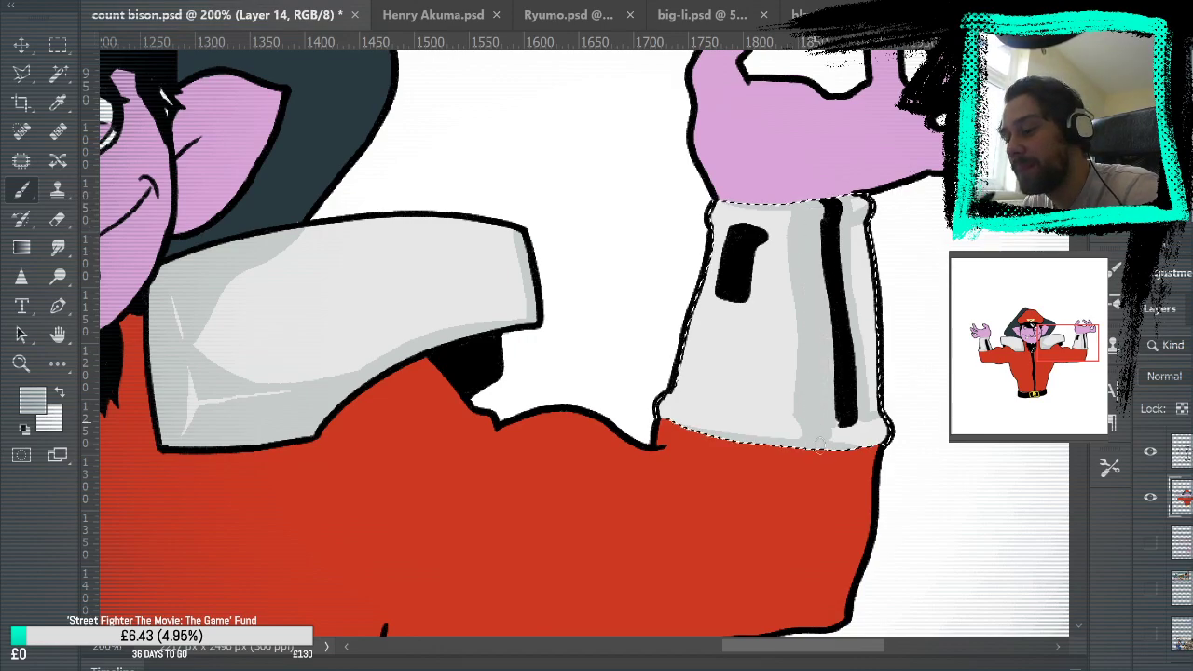
pyautogui.moveTo(857, 424); pyautogui.dragTo(874, 435)
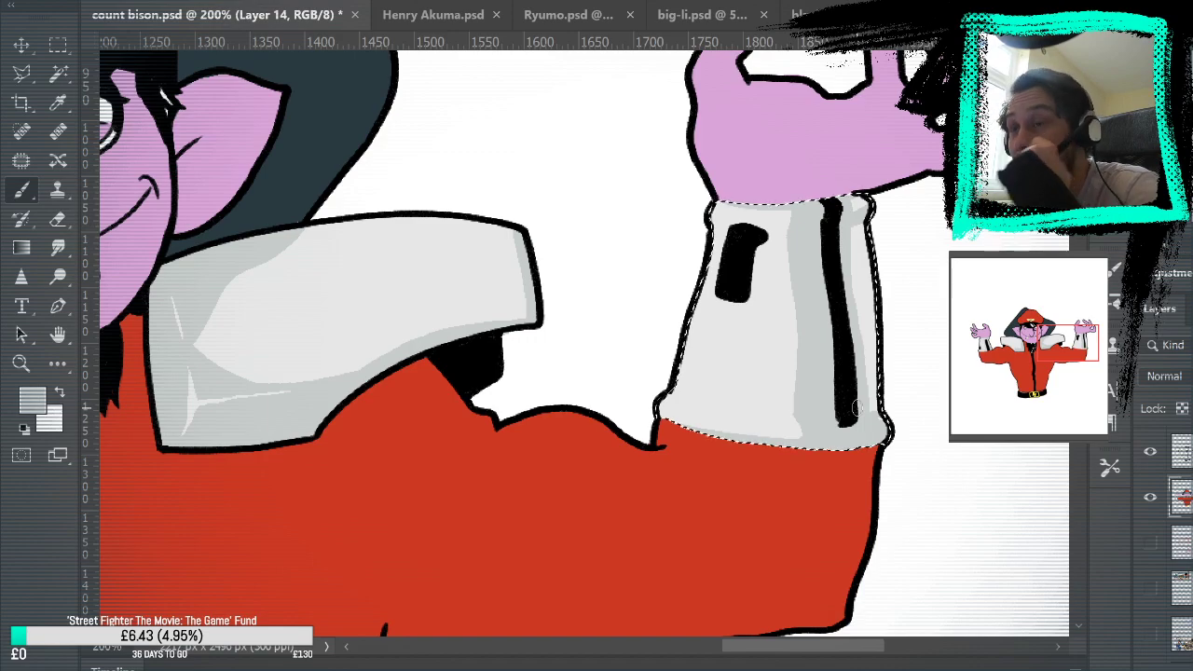
# Try erasing a highlight near the right cuff's lower rim, undo it, and refine the shading beside the stripe with the Brush.
pyautogui.press('e')
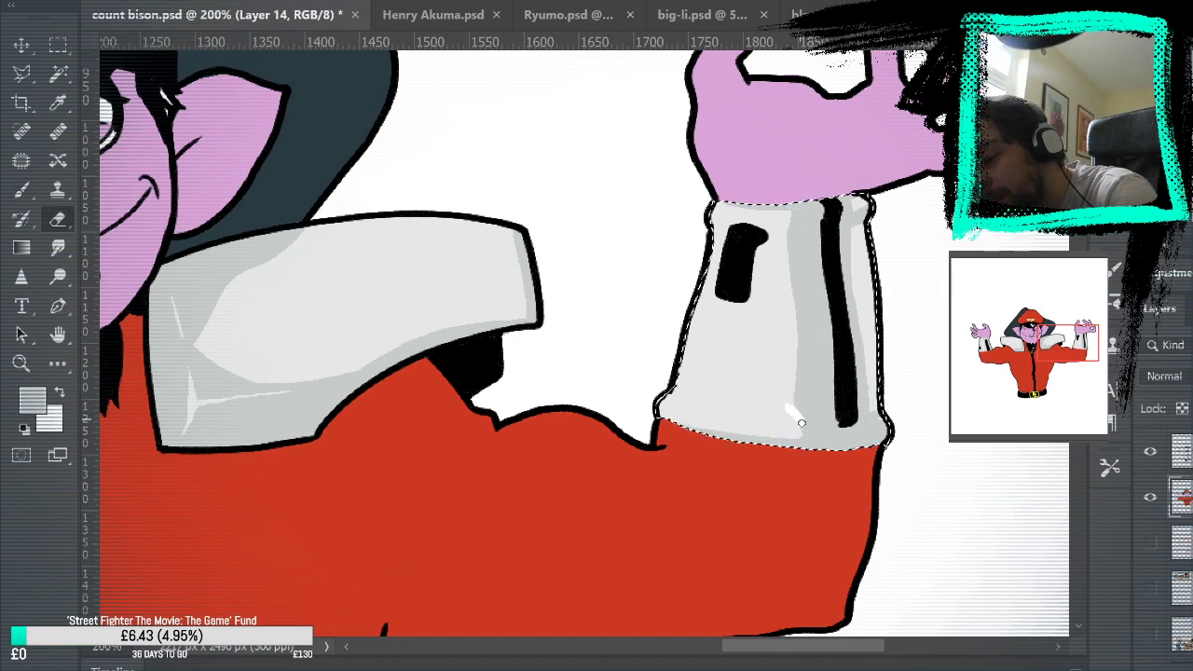
pyautogui.press('b')
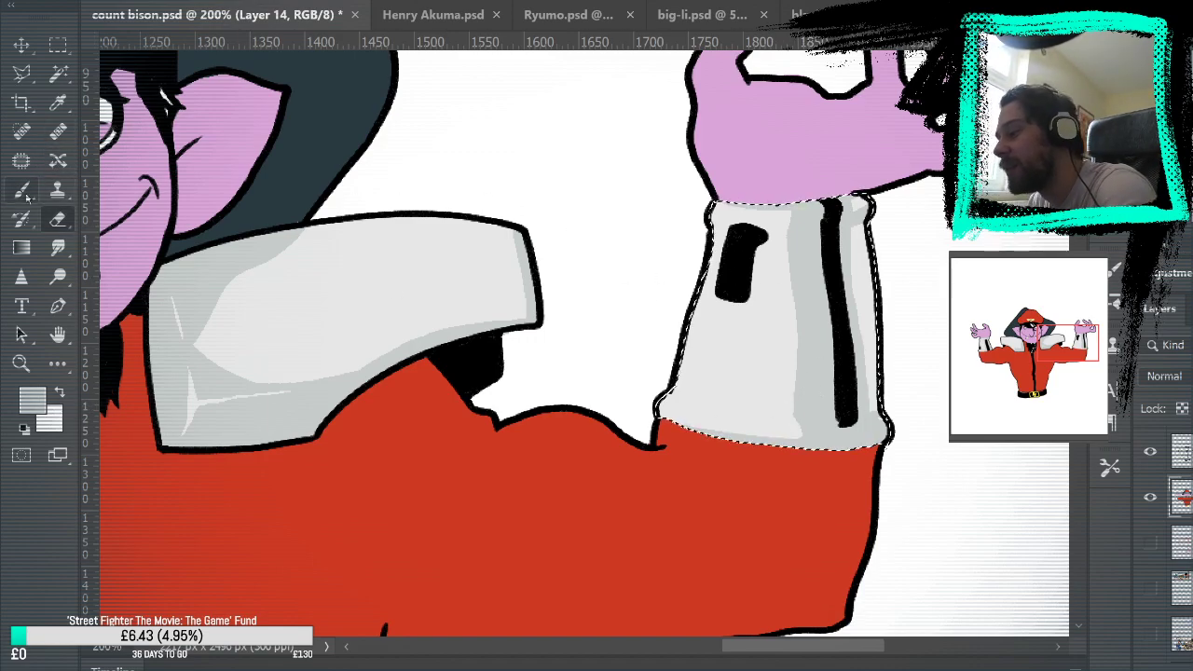
pyautogui.keyDown('alt'); pyautogui.click(817, 418); pyautogui.keyUp('alt')
pyautogui.moveTo(793, 250); pyautogui.dragTo(814, 371)
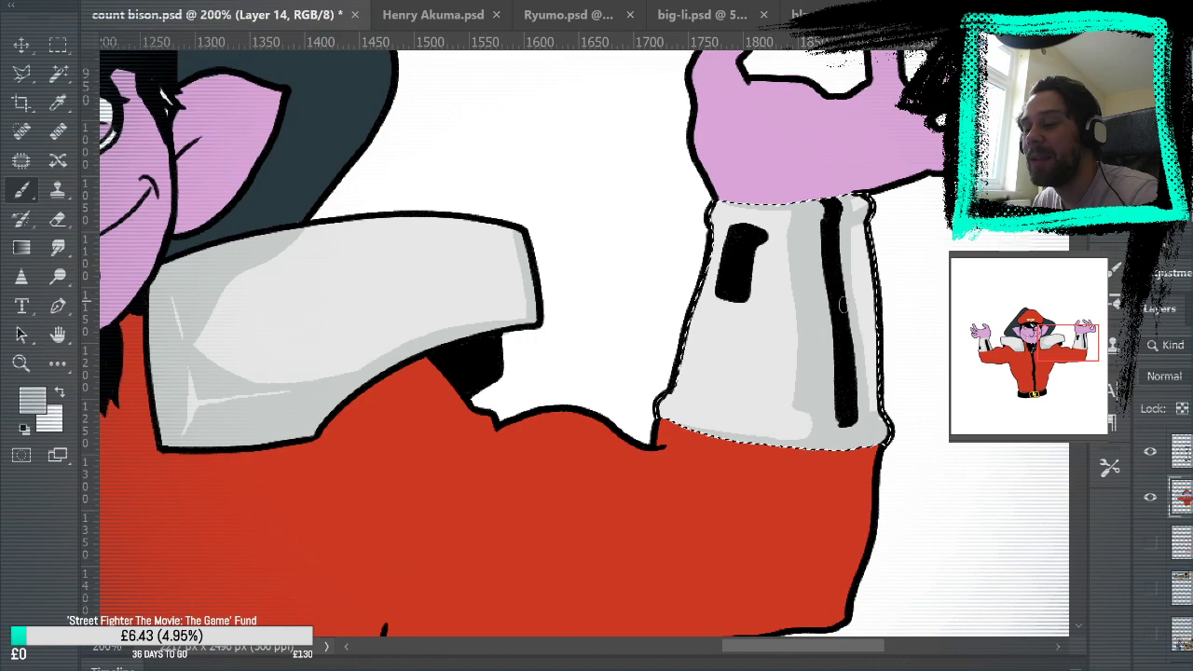
pyautogui.keyDown('alt'); pyautogui.click(799, 443); pyautogui.keyUp('alt')
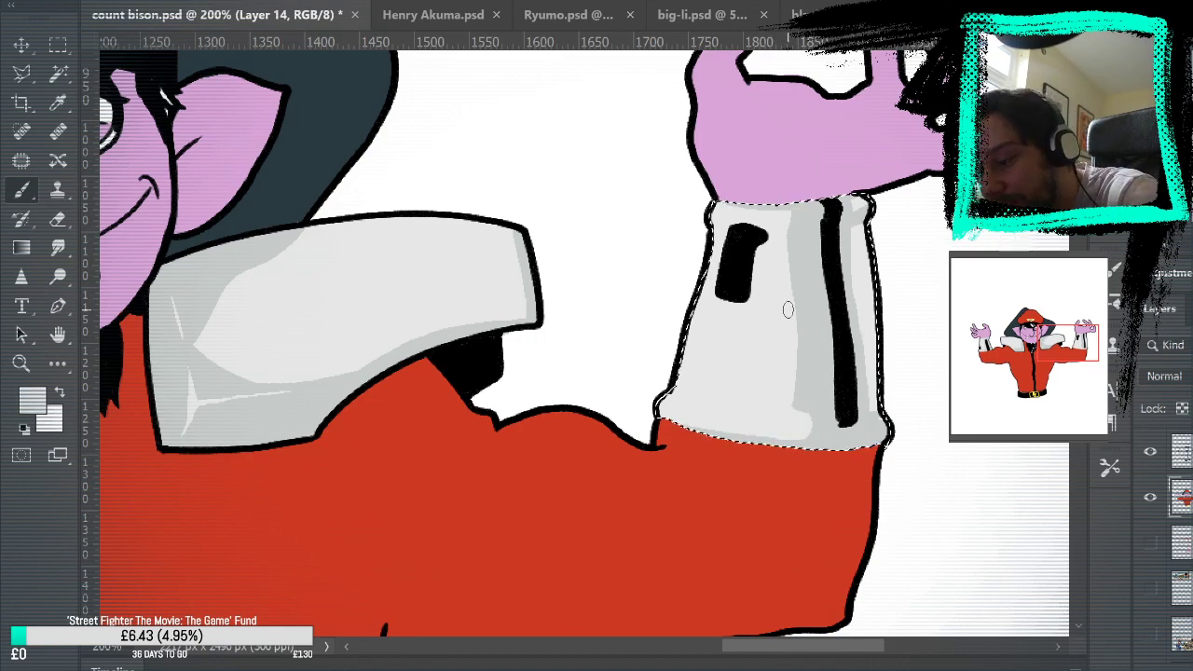
# Brush darker grey beneath the right cuff's upper rim and a tapering fold below the small black patch, then clear the selection.
pyautogui.keyDown('alt'); pyautogui.click(822, 394); pyautogui.keyUp('alt')
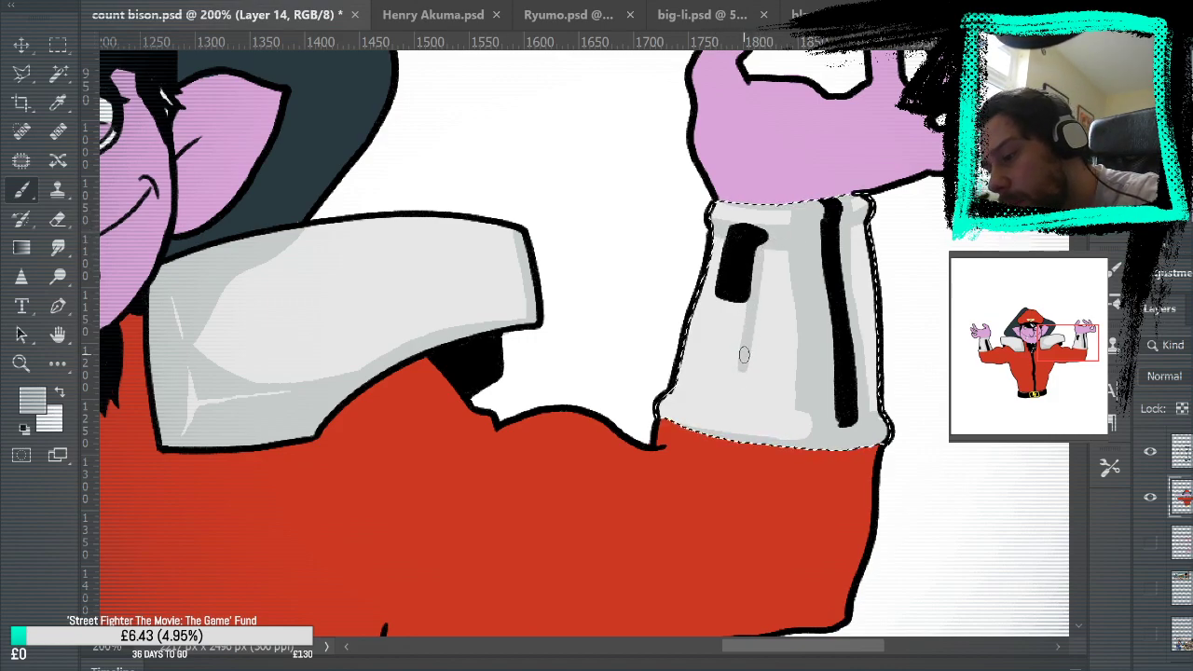
pyautogui.moveTo(731, 341); pyautogui.dragTo(717, 303)
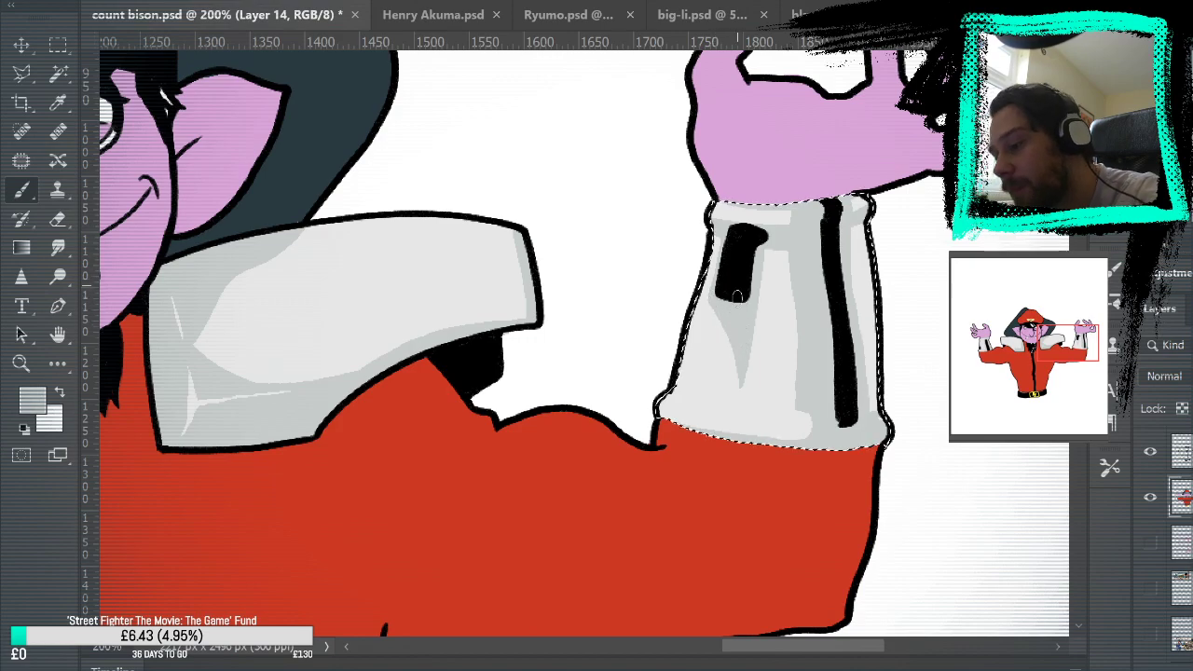
pyautogui.hotkey('ctrl', 'd')
pyautogui.moveTo(736, 296); pyautogui.dragTo(760, 259)
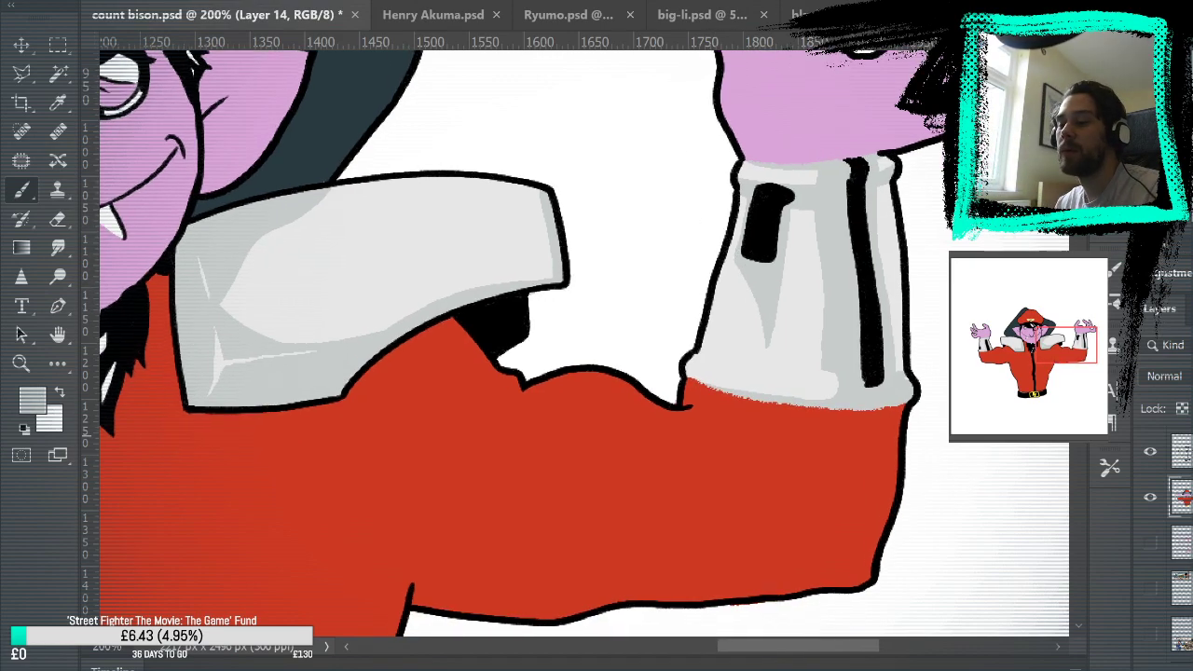
pyautogui.moveTo(979, 546); pyautogui.dragTo(915, 615)
pyautogui.hotkey('ctrl', 'shift', 'd')
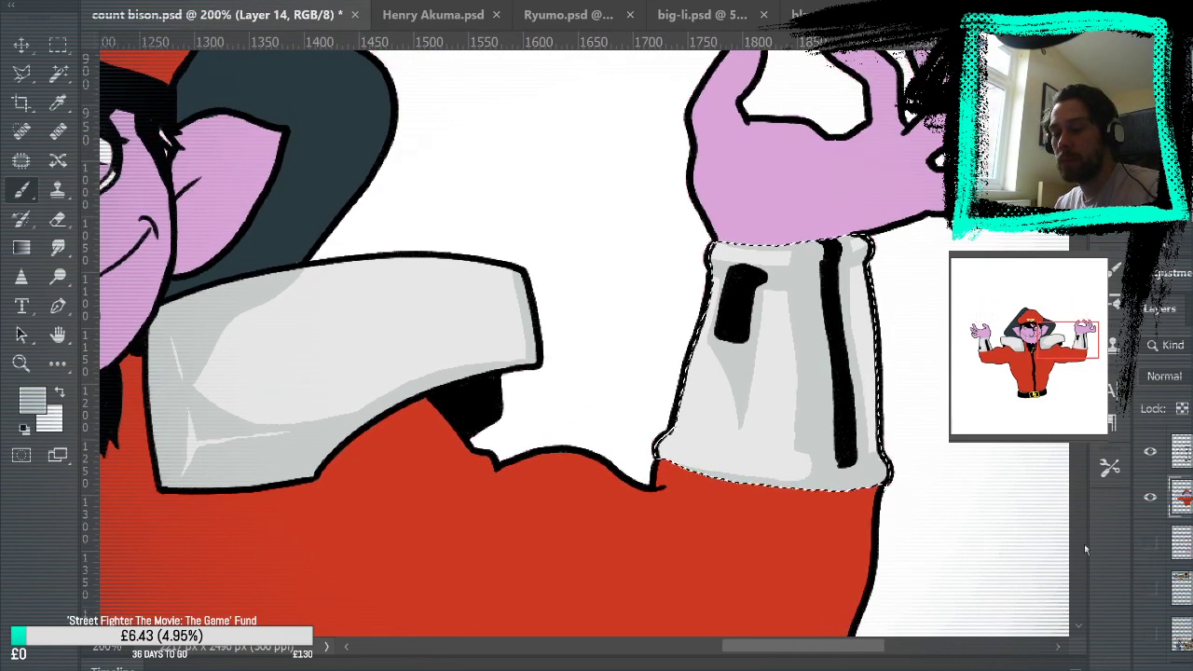
pyautogui.press('m')
# Review the shaded pads and cuffs across the whole figure and save the document.
pyautogui.hscroll(-5, 555, 115)
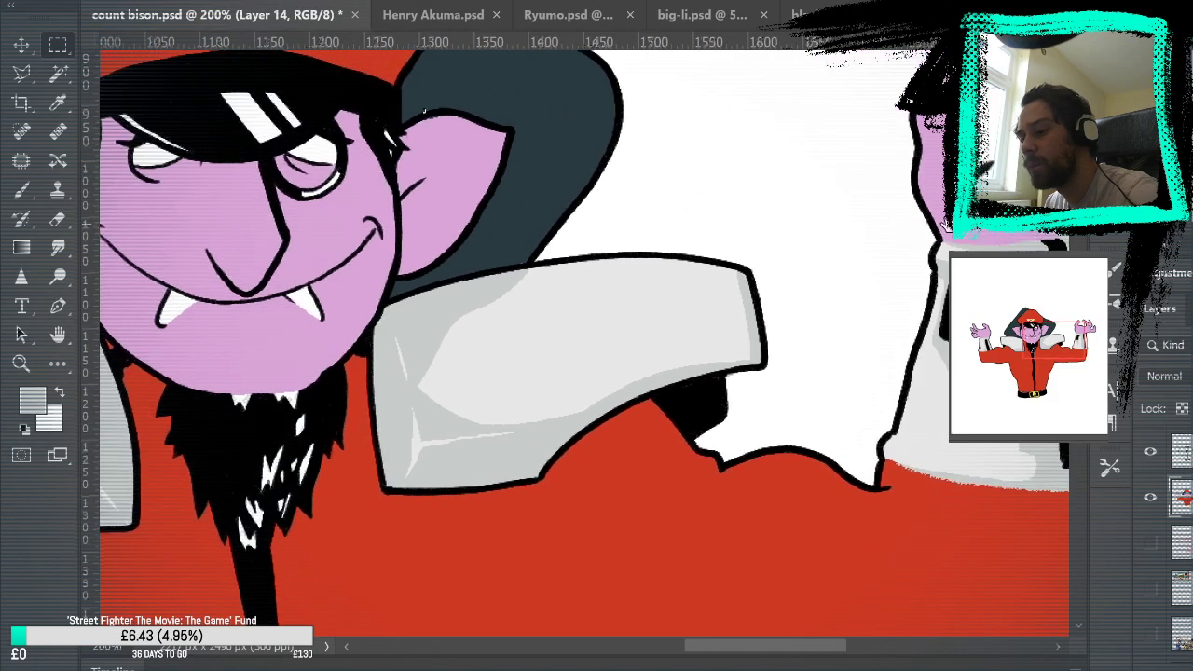
pyautogui.hscroll(-3, 424, 110)
pyautogui.scroll(1, 438, 108)
pyautogui.scroll(-3, 481, 111)
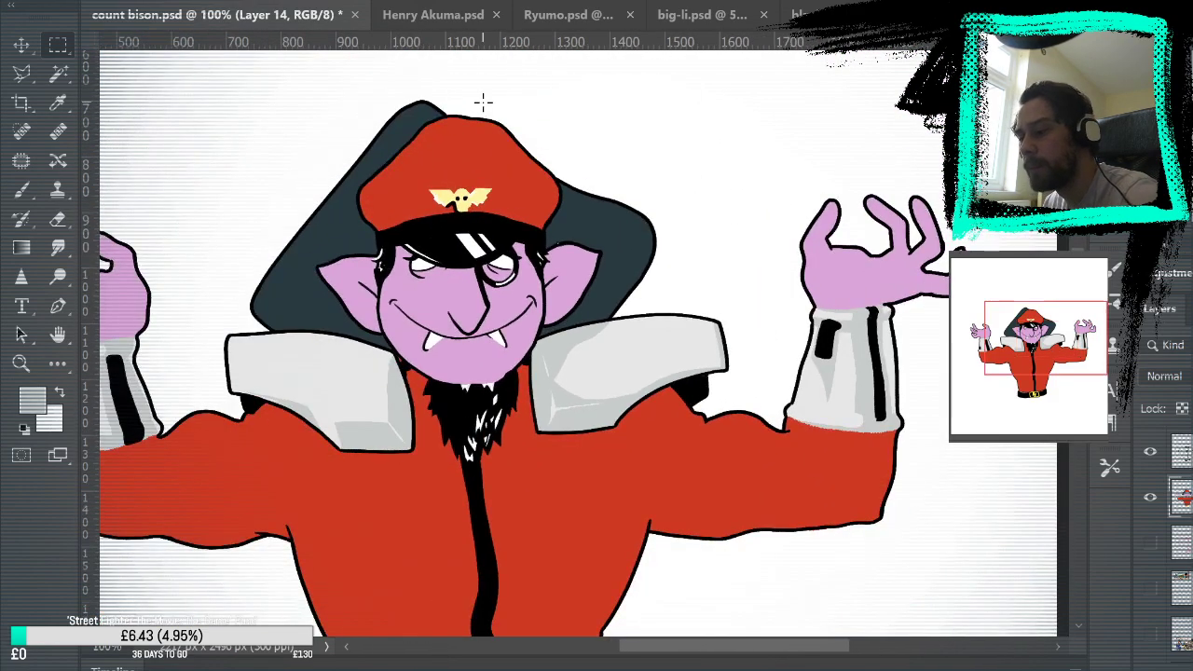
pyautogui.hscroll(-2, 863, 125)
pyautogui.scroll(-1, 871, 109)
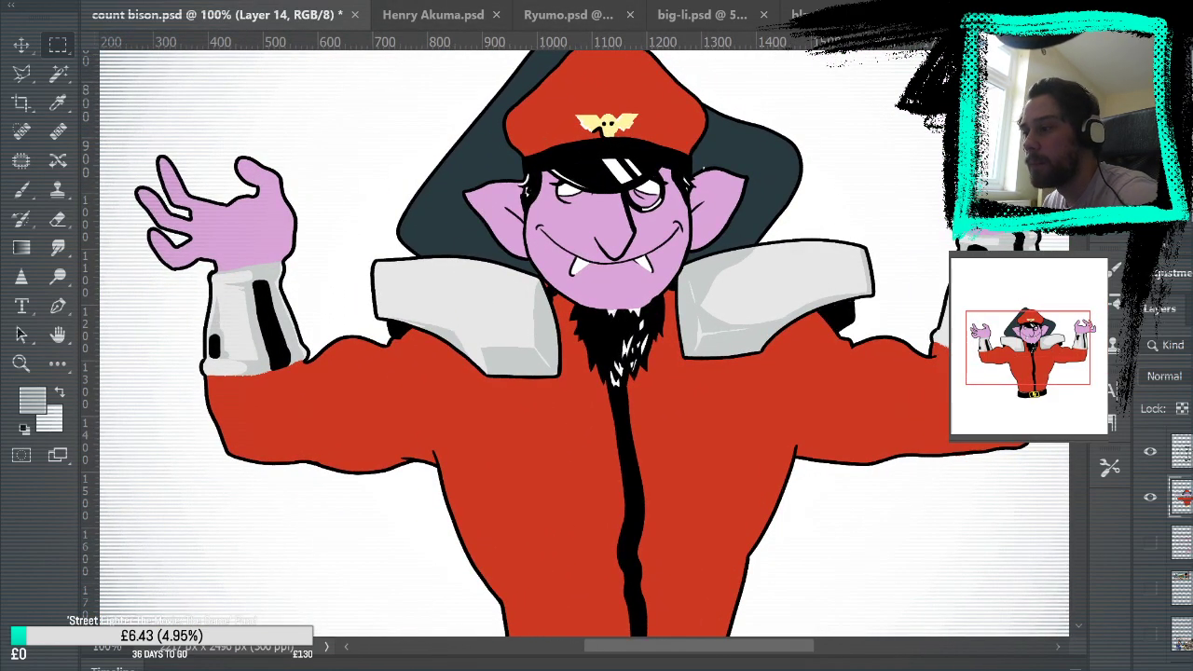
pyautogui.hotkey('ctrl', '0')
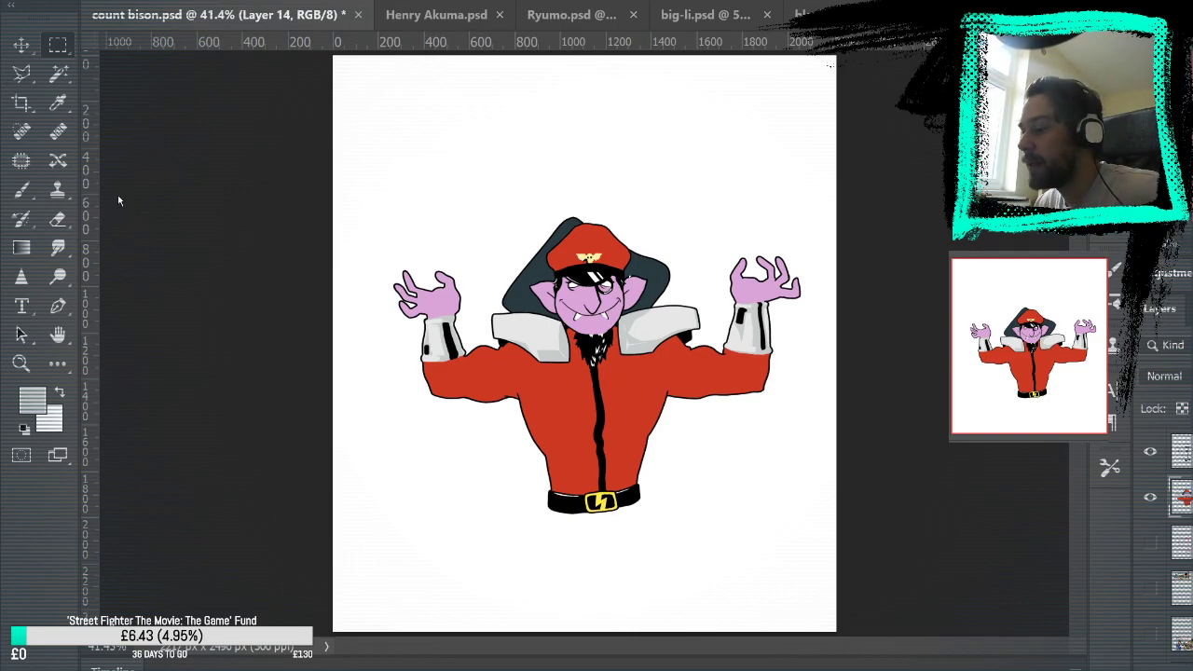
pyautogui.hotkey('ctrl', 's')
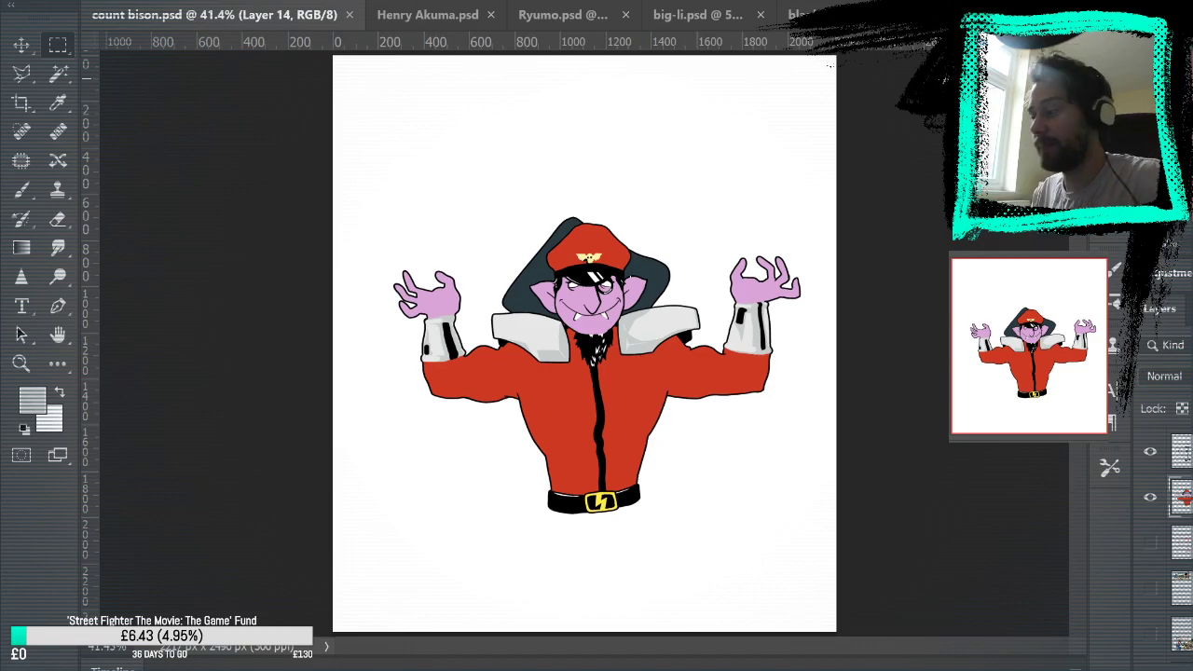
# Show the group artwork reference again and examine the shading on the white and red helmet.
pyautogui.click(21, 363)
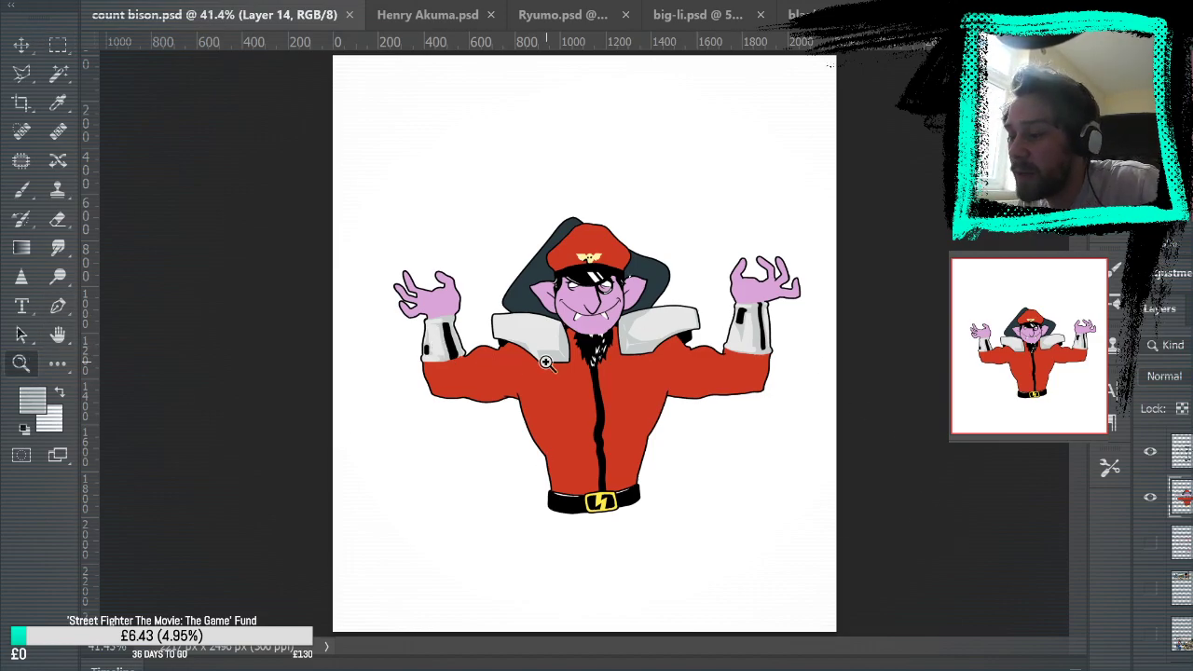
pyautogui.click(571, 357)
pyautogui.moveTo(573, 358); pyautogui.dragTo(612, 365)
pyautogui.click(642, 370)
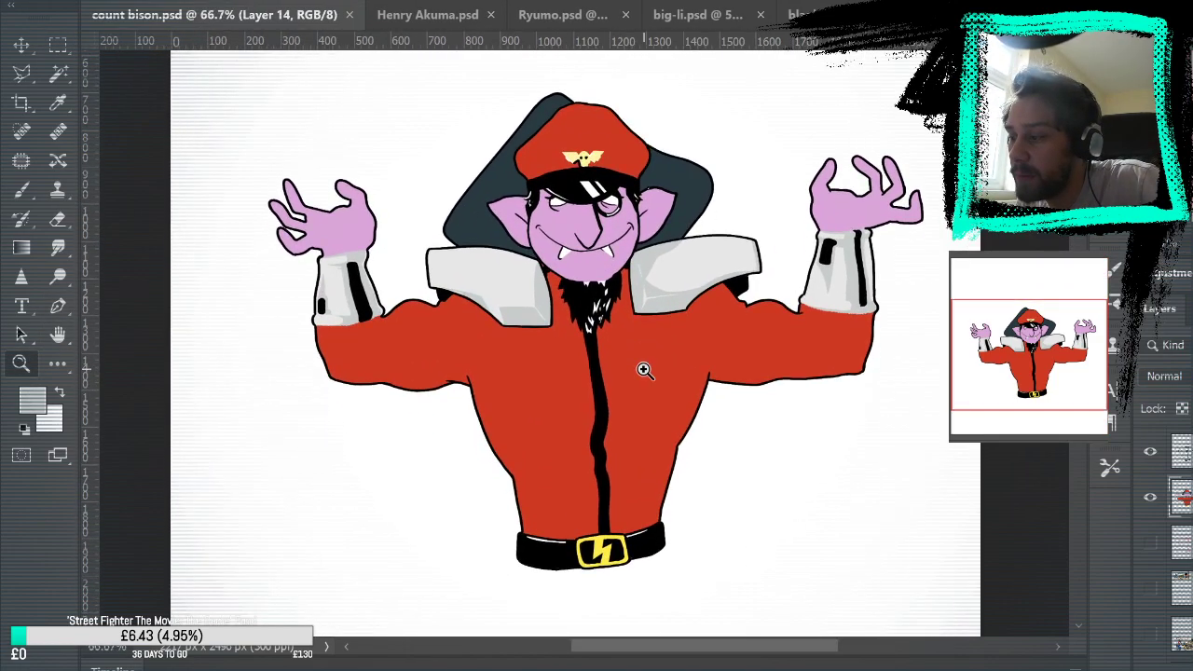
pyautogui.hotkey('ctrl', 'v')
pyautogui.scroll(-2, 520, 54)
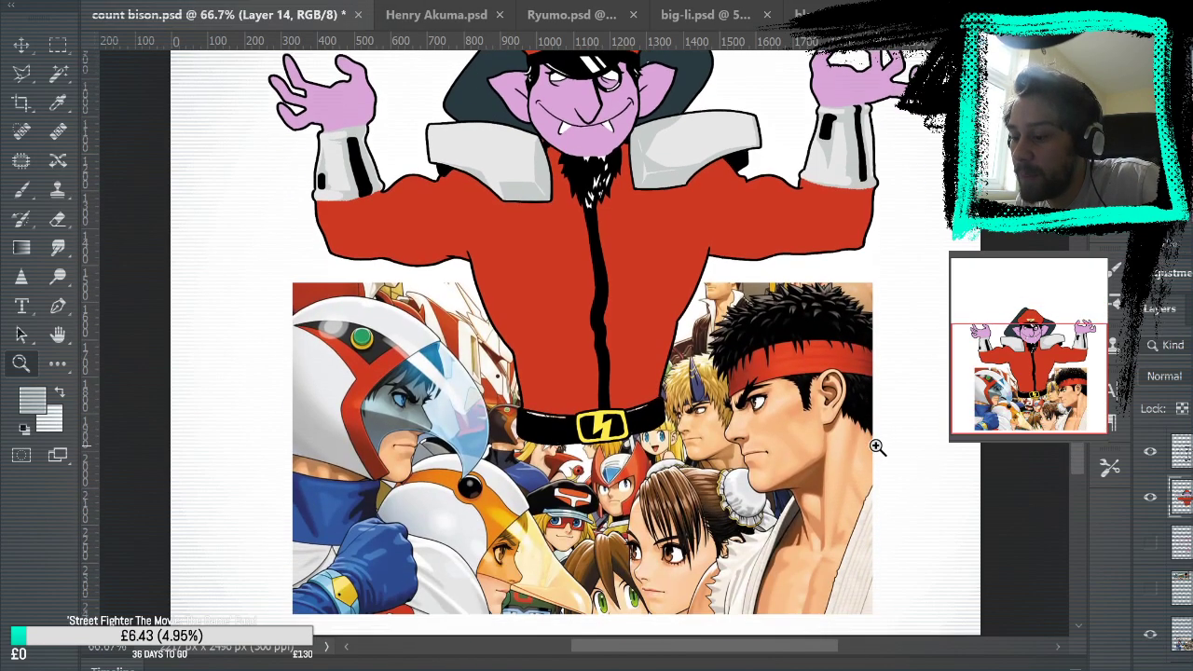
pyautogui.scroll(-2, 701, 256)
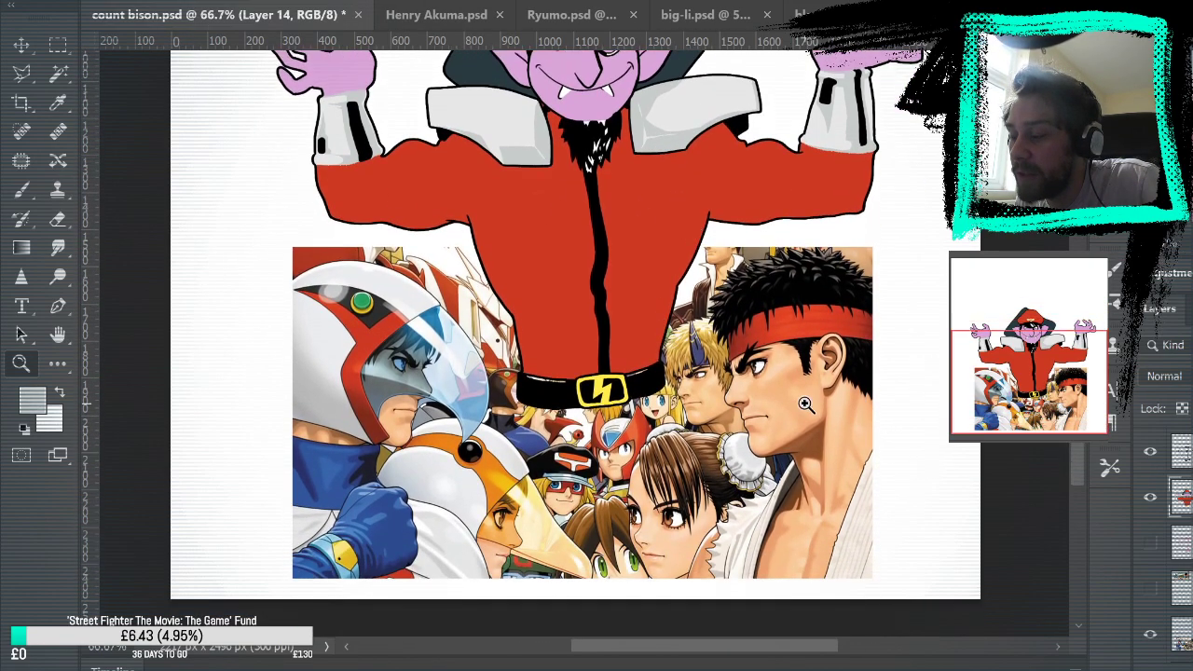
pyautogui.scroll(1, 850, 417)
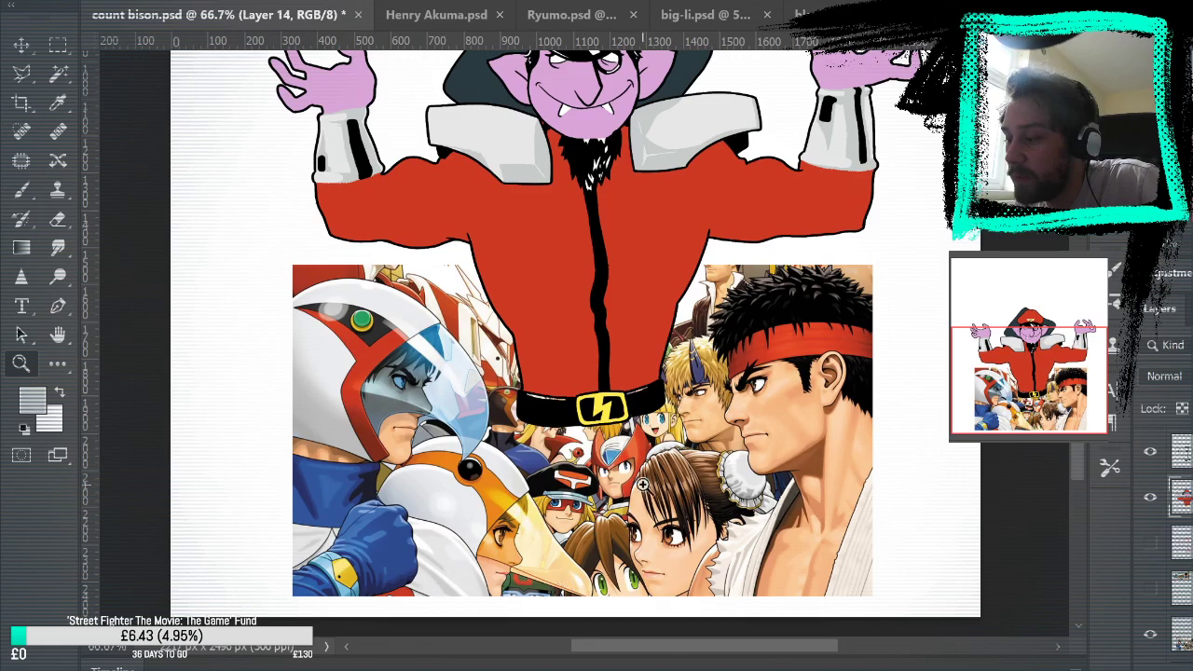
pyautogui.click(403, 401)
pyautogui.click(407, 381)
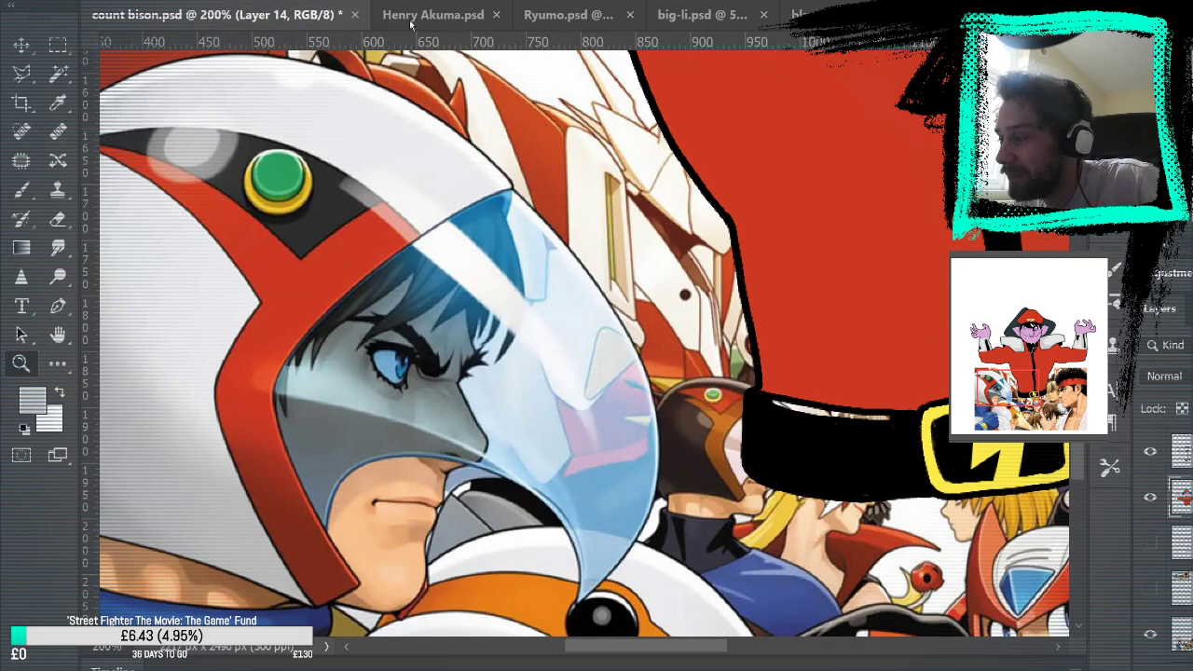
# Compare the full group artwork's shading with the figure and hide the reference layer.
pyautogui.hotkey('ctrl', '0')
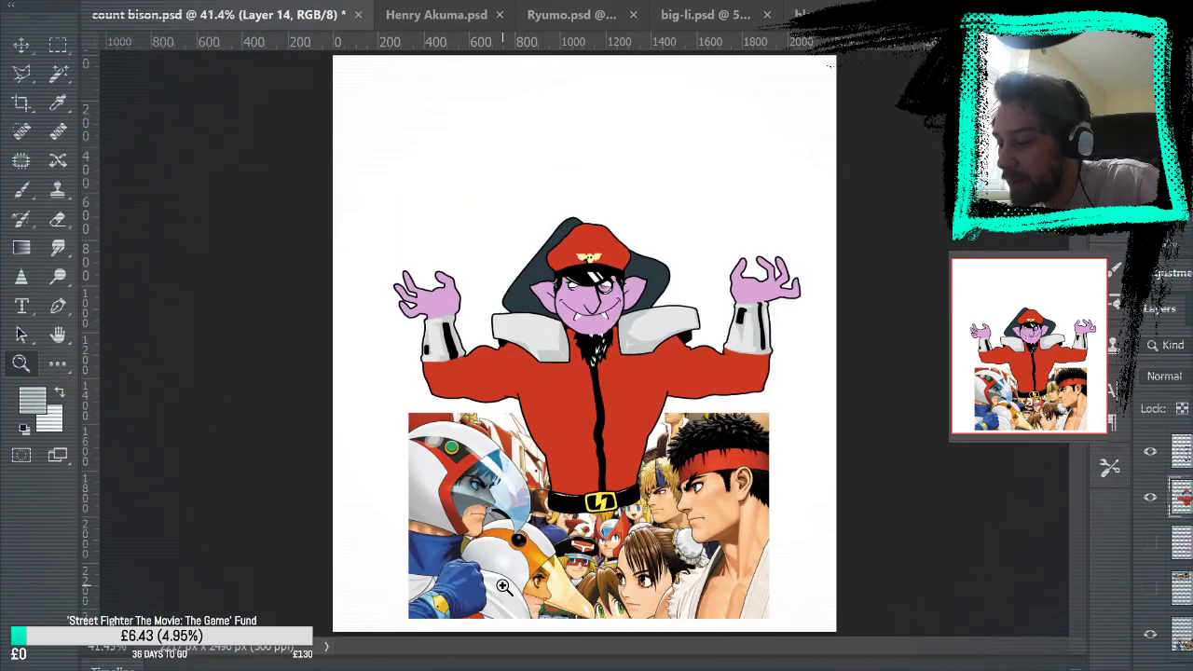
pyautogui.hotkey('ctrl', '+')
pyautogui.hotkey('ctrl', '+')
pyautogui.hotkey('ctrl', '+')
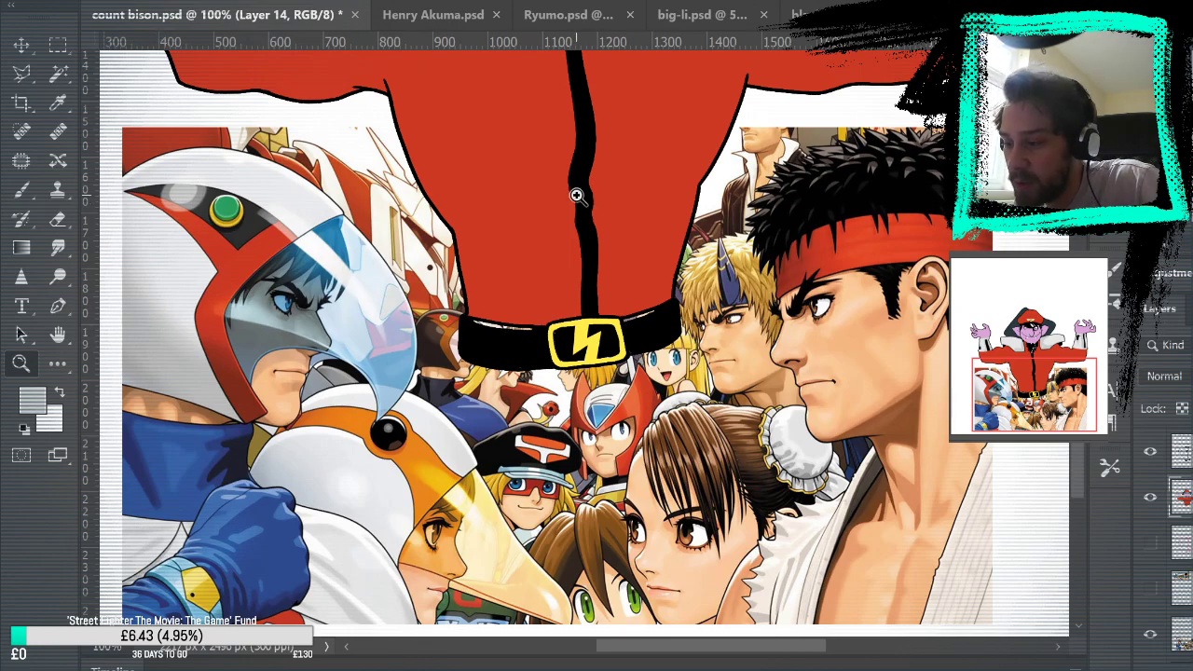
pyautogui.scroll(10, 606, 346)
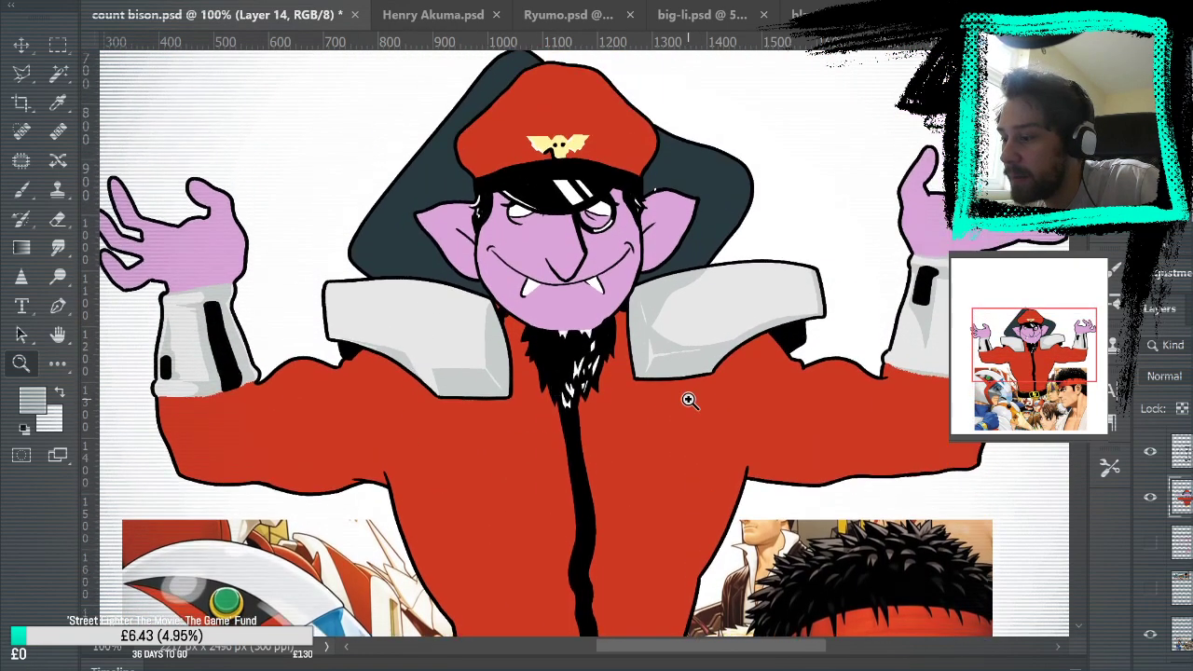
pyautogui.scroll(-10, 639, 399)
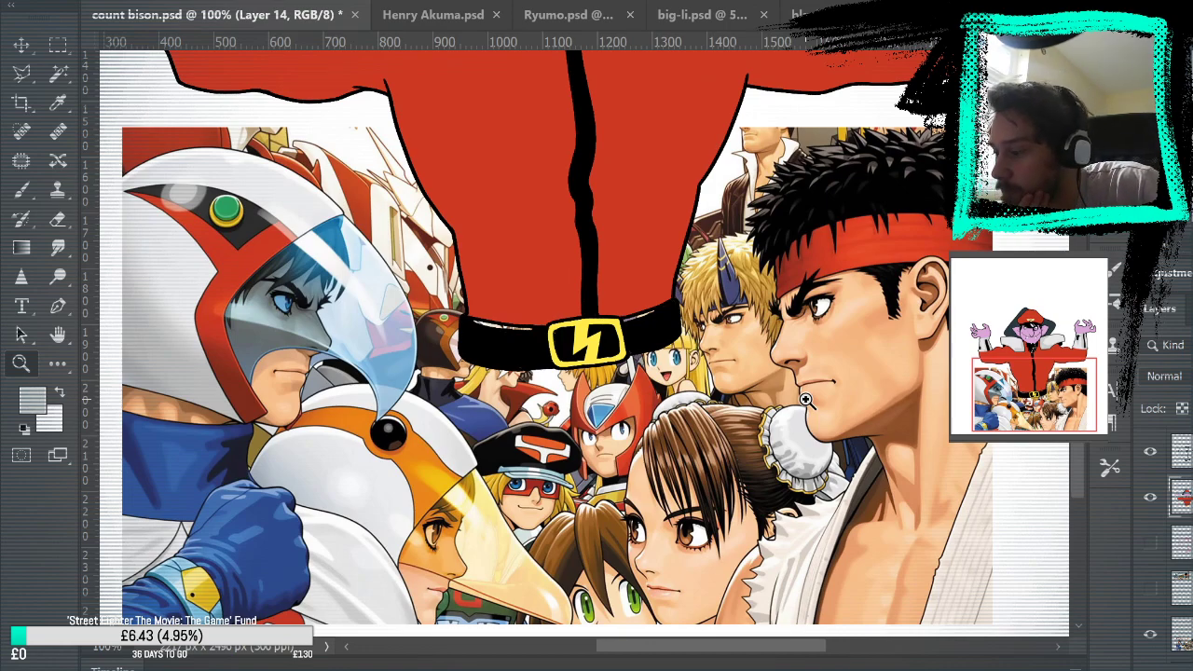
pyautogui.scroll(10, 805, 400)
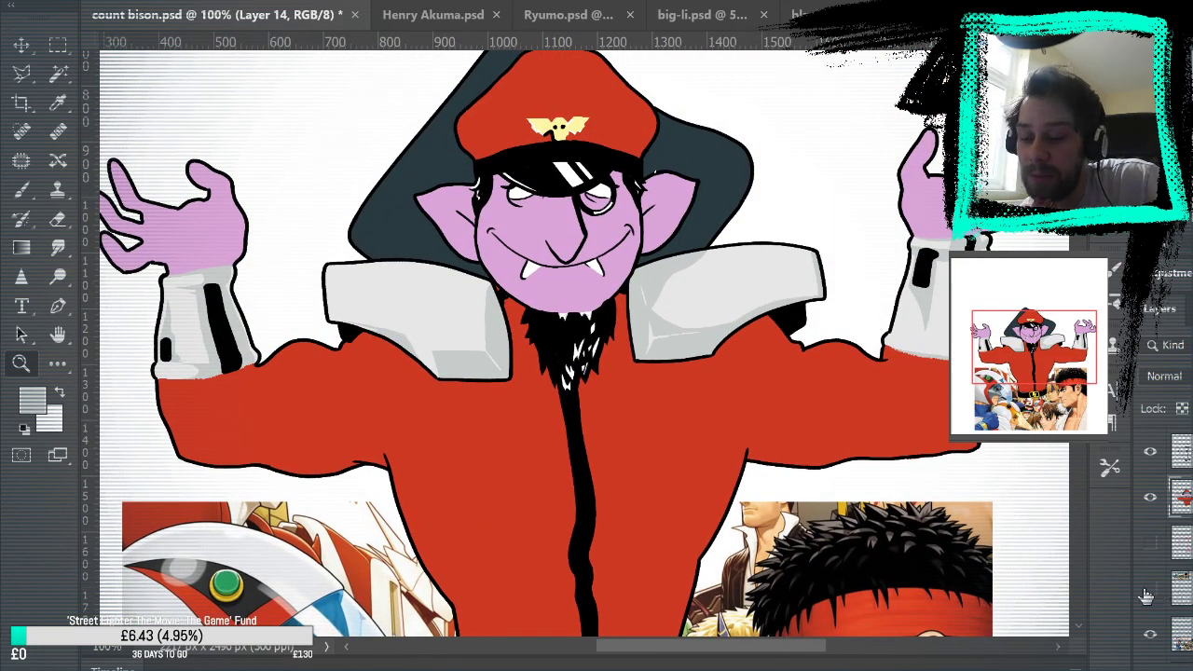
pyautogui.click(1150, 634)
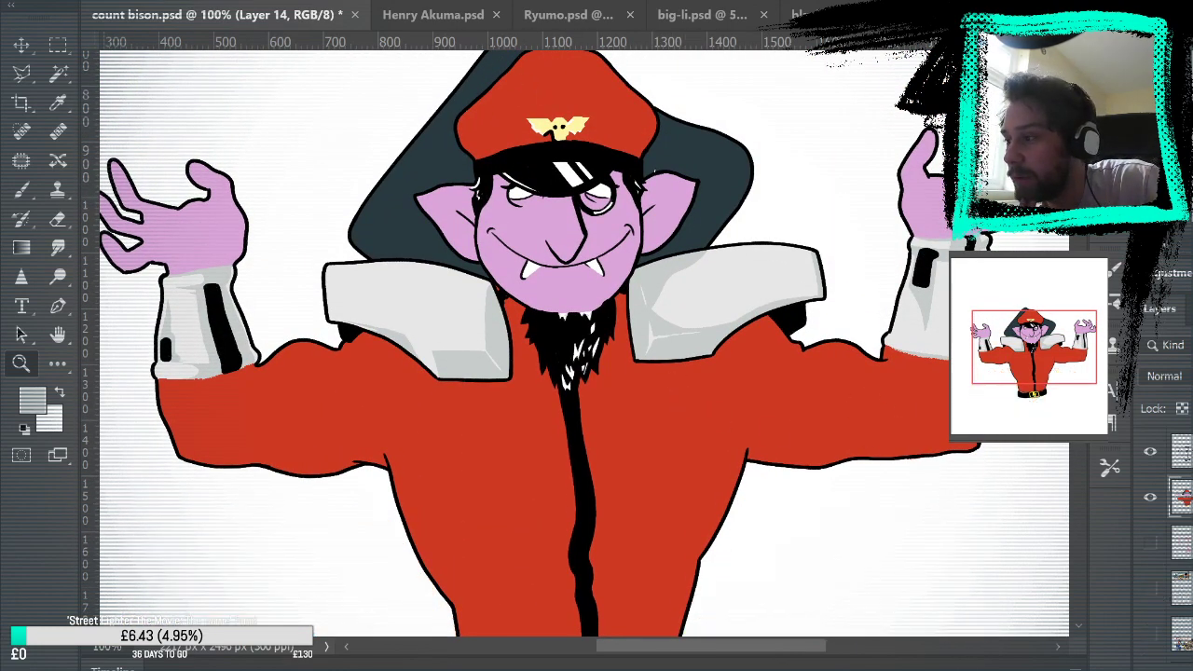
pyautogui.hotkey('ctrl', '0')
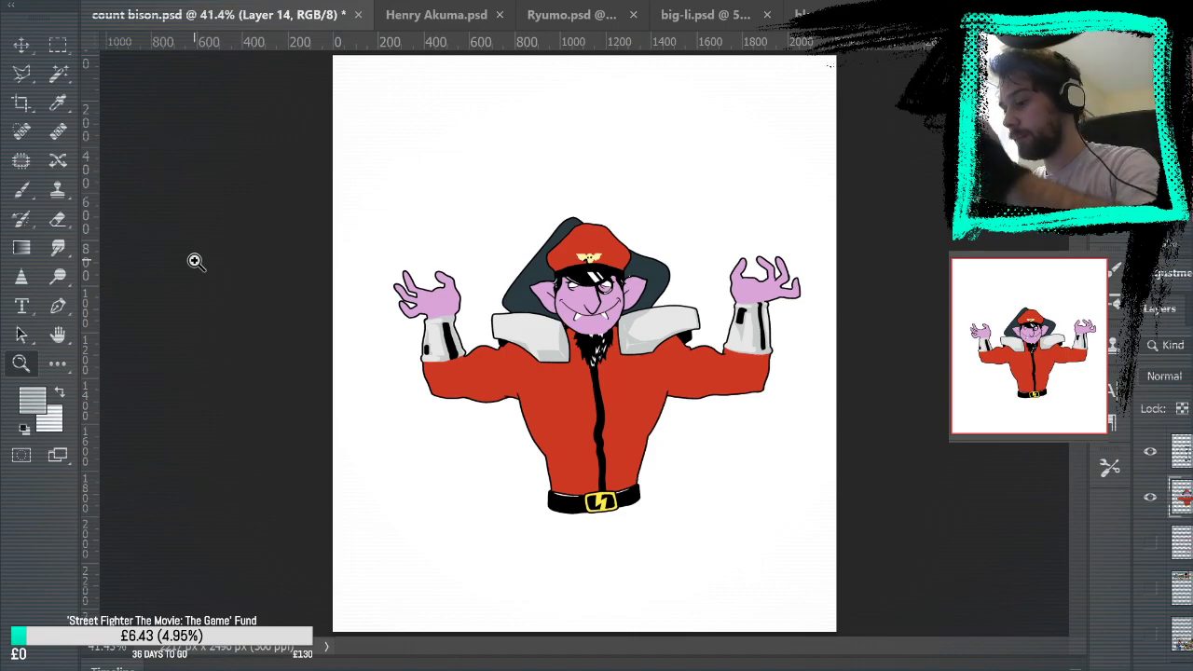
pyautogui.scroll(10, 754, 322)
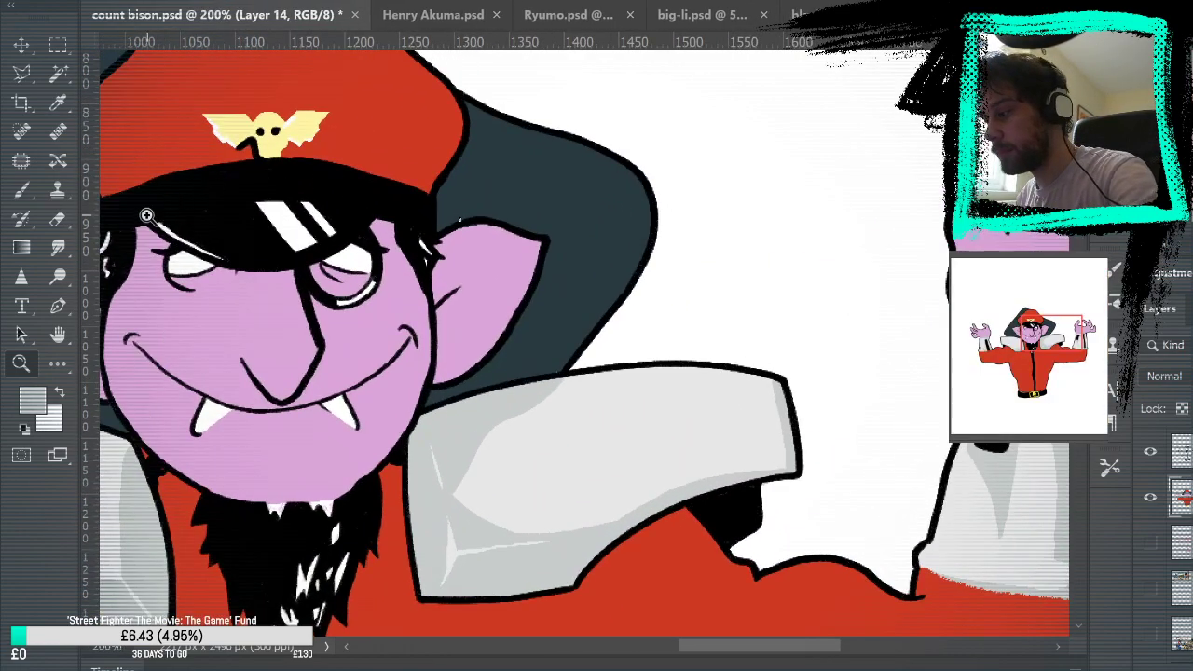
# Sample the cape's dark slate colour and brush it over the white gaps and highlight strands in the black beard.
pyautogui.press('b')
pyautogui.keyDown('alt'); pyautogui.click(599, 258); pyautogui.keyUp('alt')
pyautogui.moveTo(554, 489)
pyautogui.mouseDown()
pyautogui.moveTo(631, 351)
pyautogui.moveTo(744, 323)
pyautogui.moveTo(760, 371)
pyautogui.mouseUp()
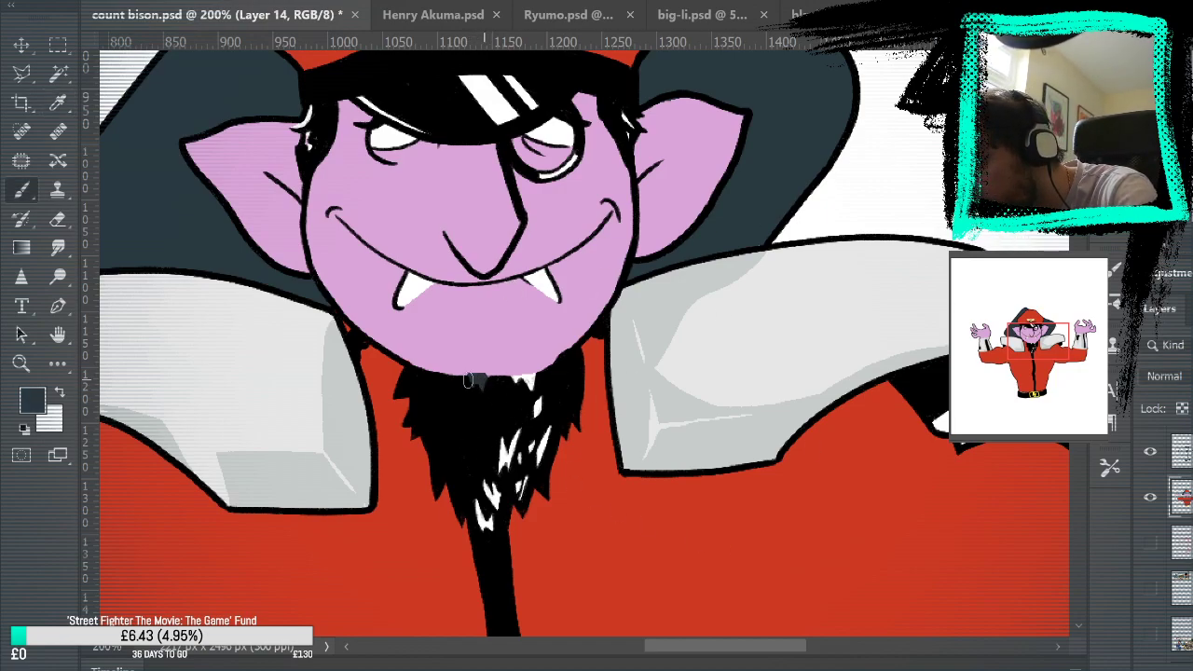
pyautogui.moveTo(515, 363)
pyautogui.mouseDown()
pyautogui.moveTo(451, 389)
pyautogui.moveTo(539, 381)
pyautogui.mouseUp()
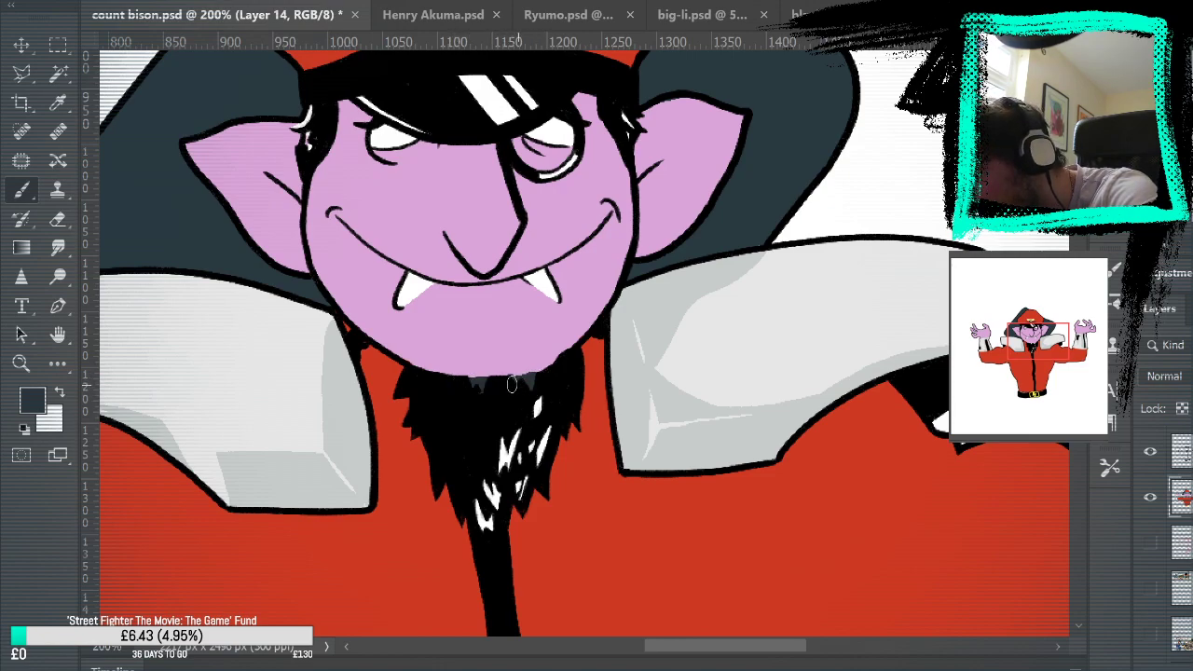
pyautogui.moveTo(514, 382)
pyautogui.mouseDown()
pyautogui.moveTo(535, 422)
pyautogui.moveTo(529, 440)
pyautogui.moveTo(545, 440)
pyautogui.moveTo(520, 496)
pyautogui.moveTo(516, 425)
pyautogui.moveTo(508, 434)
pyautogui.moveTo(480, 548)
pyautogui.mouseUp()
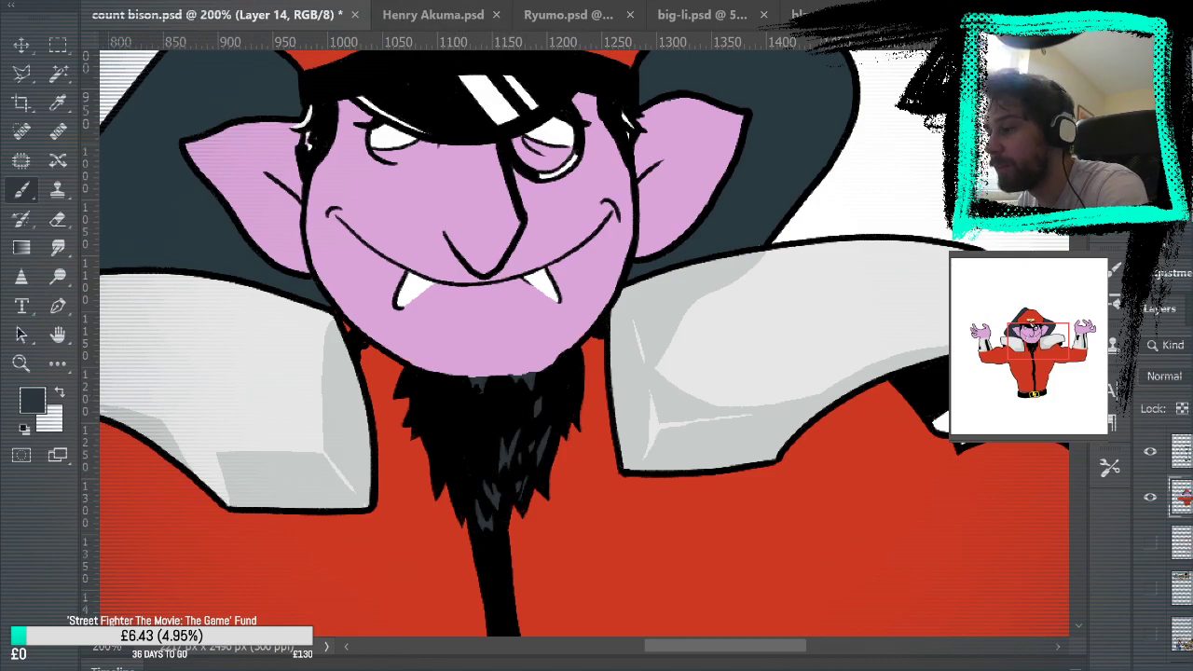
# Brush the same dark slate over the white highlights in the hair beside both ears.
pyautogui.hotkey('ctrl', '0')
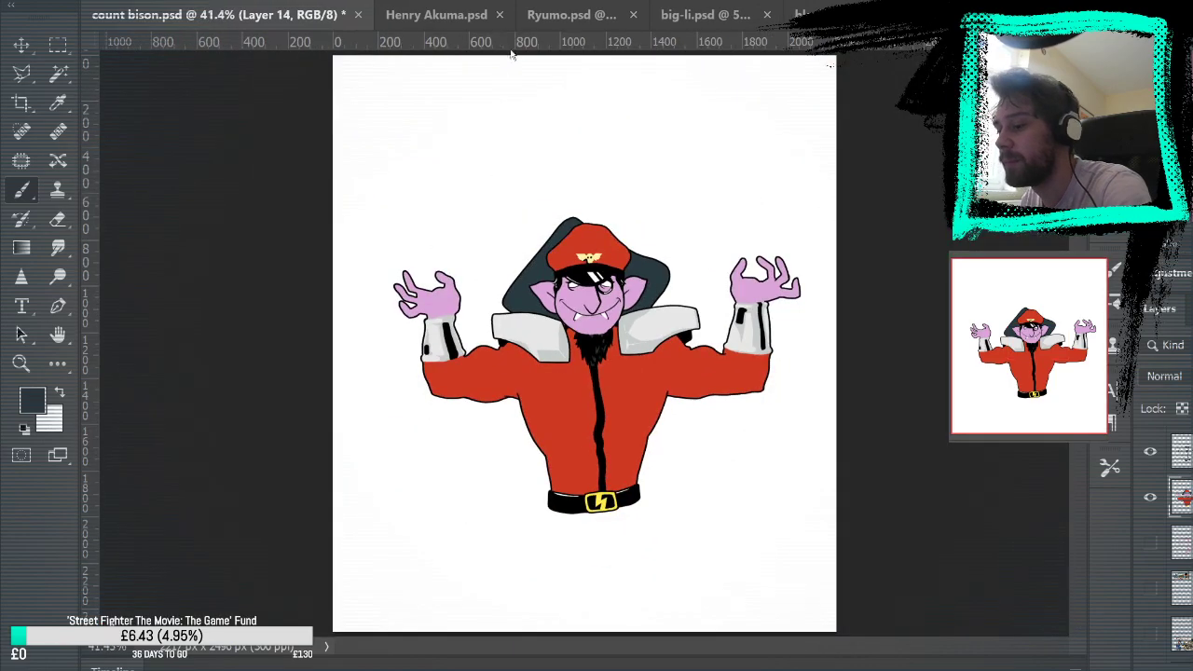
pyautogui.click(20, 364)
pyautogui.click(620, 271)
pyautogui.click(621, 271)
pyautogui.click(652, 317)
pyautogui.click(652, 317)
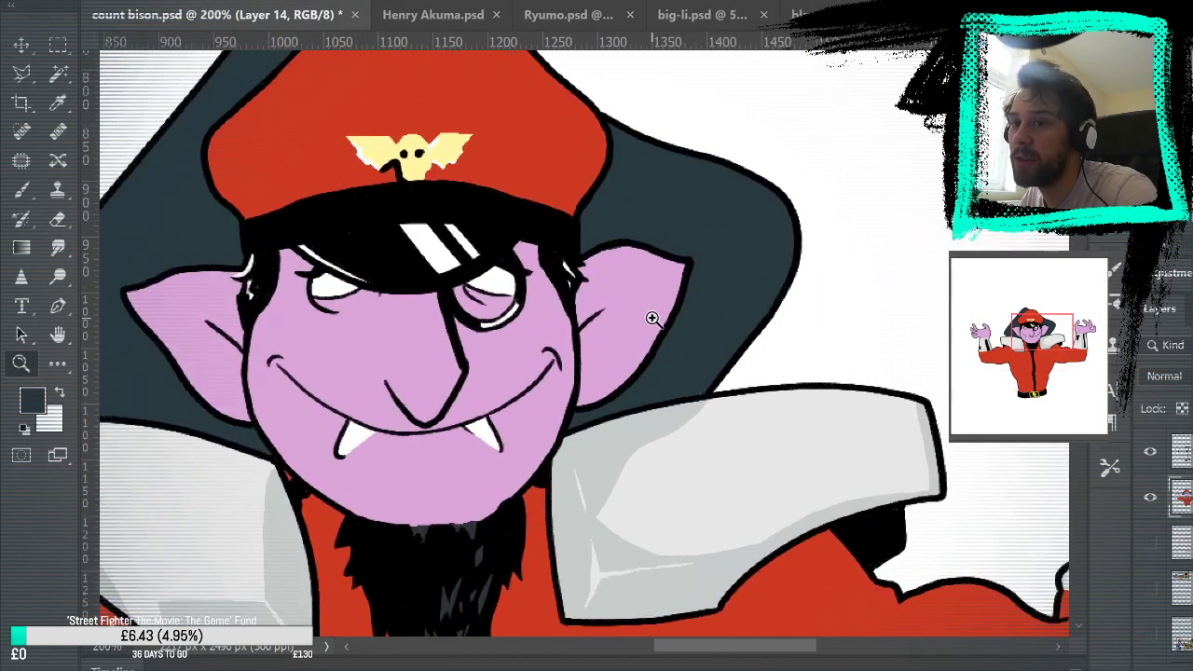
pyautogui.press('b')
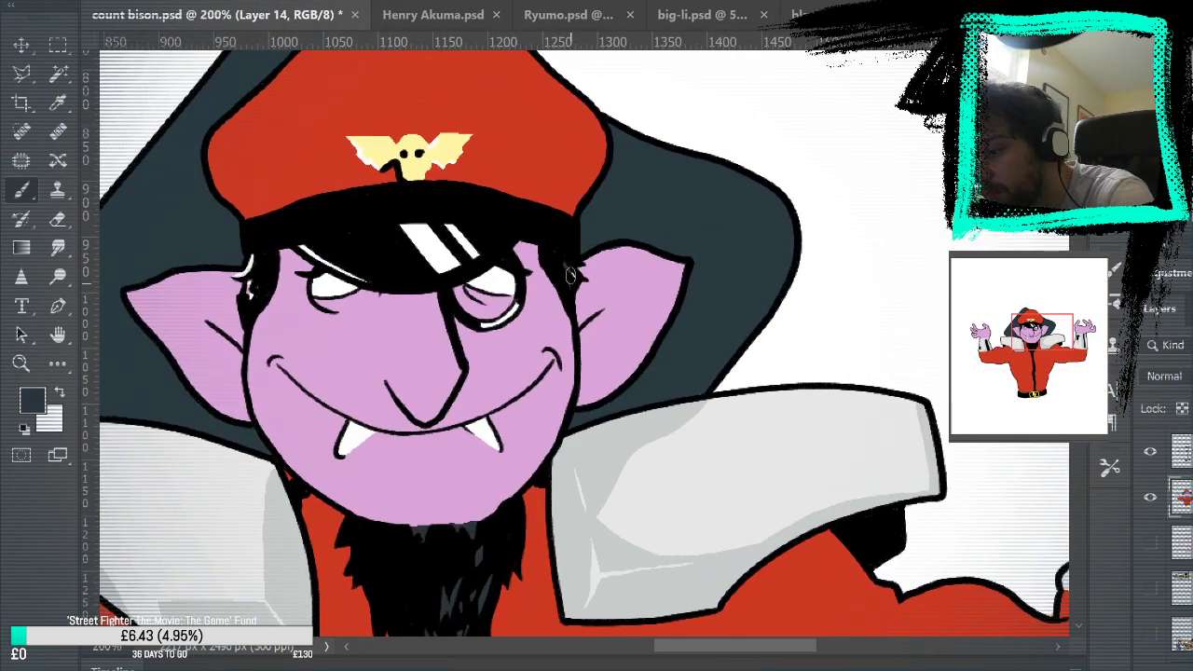
pyautogui.moveTo(258, 295)
pyautogui.mouseDown()
pyautogui.moveTo(254, 263)
pyautogui.moveTo(236, 274)
pyautogui.mouseUp()
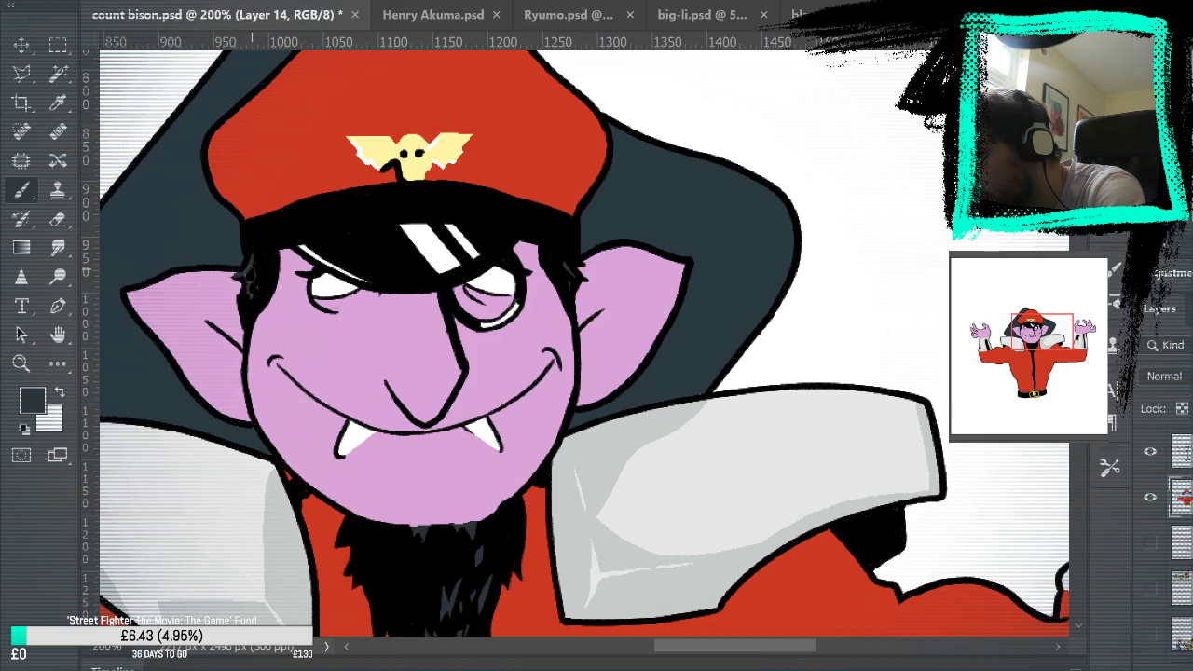
# Sample the shoulder pad's light grey and brush it along the curved white rim beneath the monocled eye.
pyautogui.keyDown('alt'); pyautogui.click(577, 473); pyautogui.keyUp('alt')
pyautogui.keyDown('alt'); pyautogui.click(659, 494); pyautogui.keyUp('alt')
pyautogui.moveTo(487, 324); pyautogui.dragTo(522, 298)
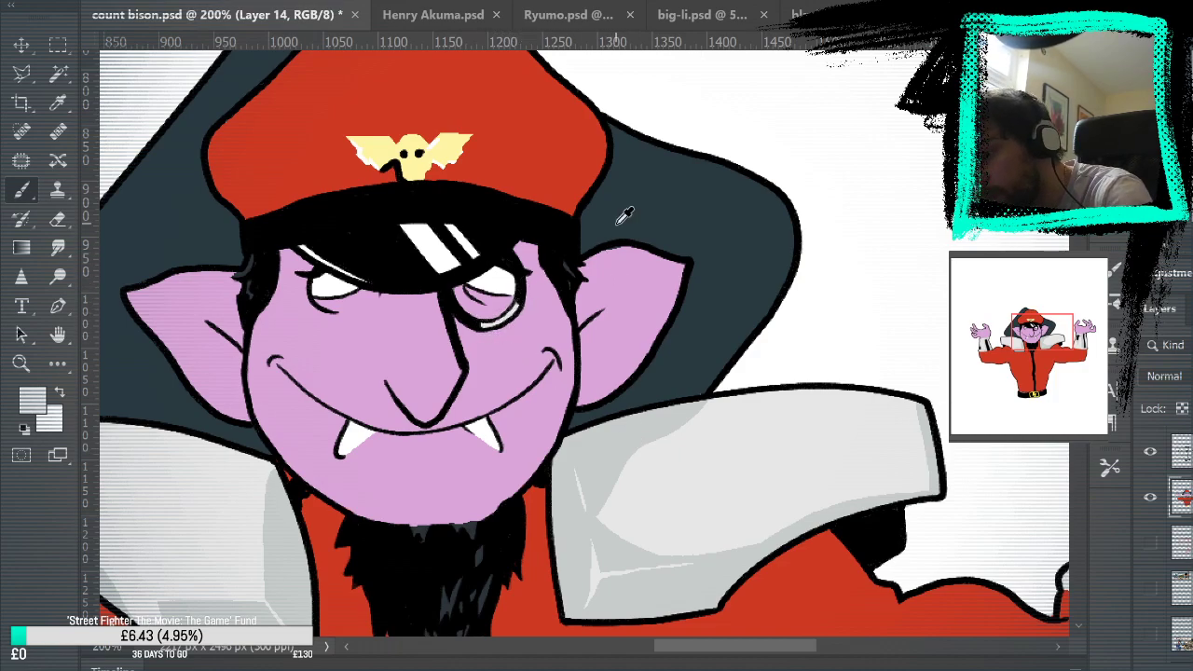
# Sample the cape's dark slate again, paint over the white reflections on the cap's black visor, and save the document.
pyautogui.keyDown('alt'); pyautogui.click(625, 196); pyautogui.keyUp('alt')
pyautogui.moveTo(411, 233)
pyautogui.mouseDown()
pyautogui.moveTo(434, 263)
pyautogui.moveTo(446, 241)
pyautogui.moveTo(466, 232)
pyautogui.moveTo(463, 241)
pyautogui.mouseUp()
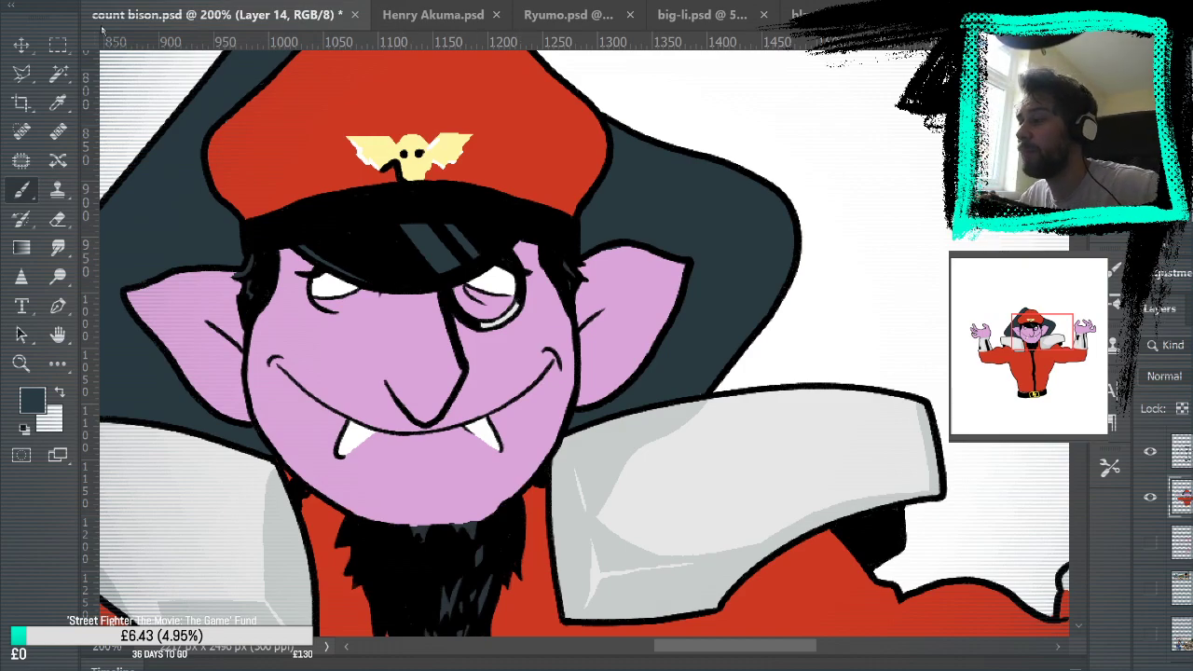
pyautogui.hotkey('ctrl', 's')
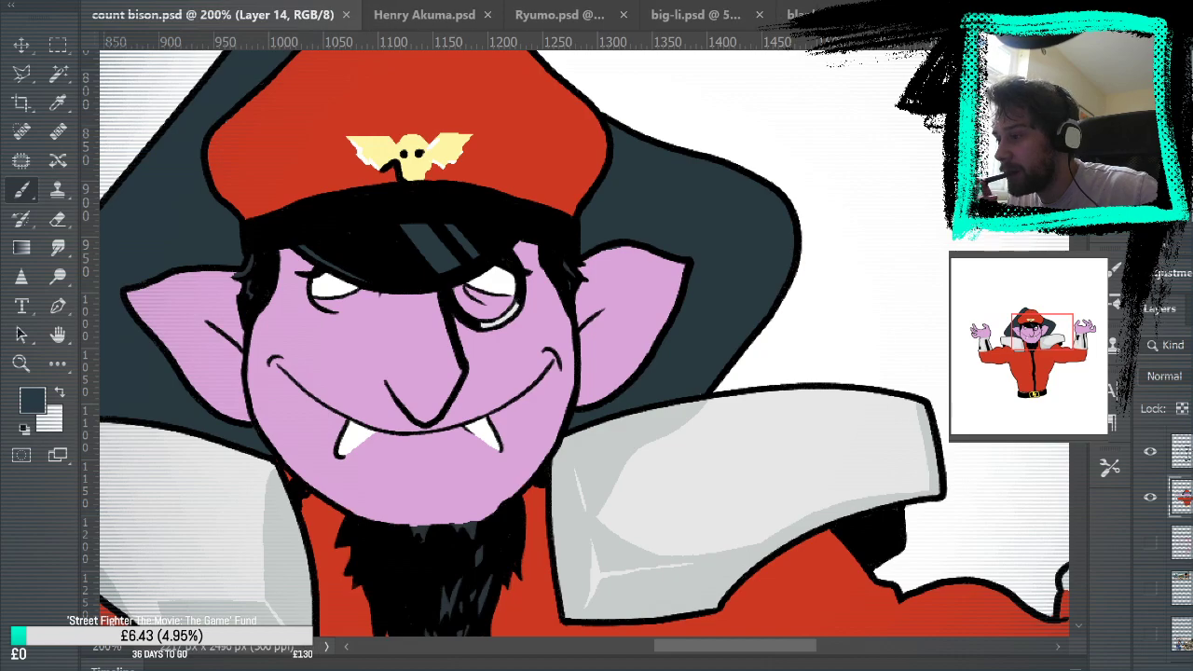
pyautogui.hotkey('ctrl', '0')
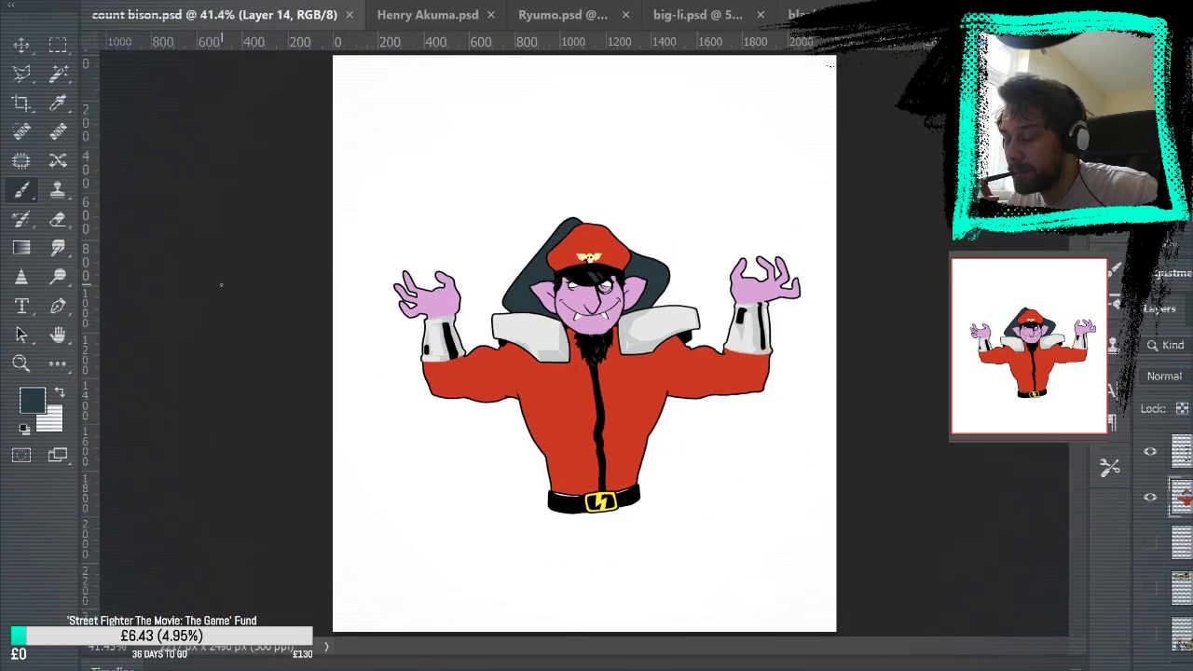